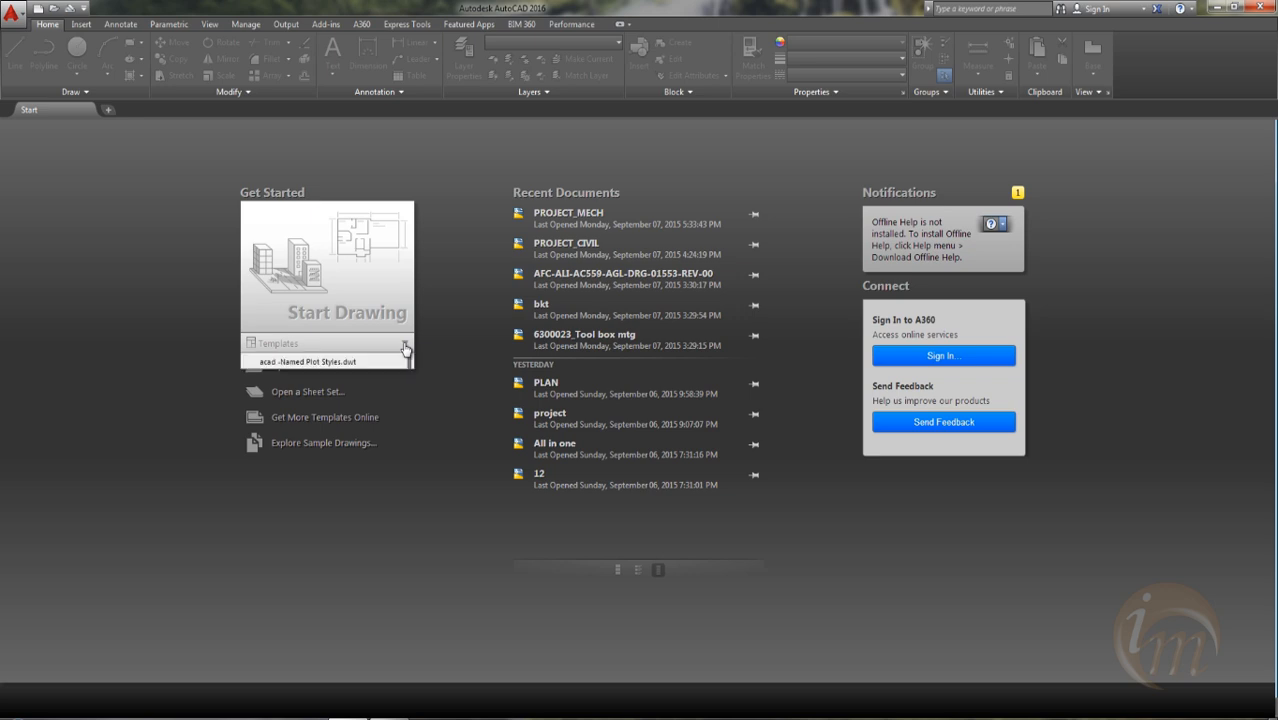
Step: Start a new drawing and turn off the grid display
left_click(323, 397)
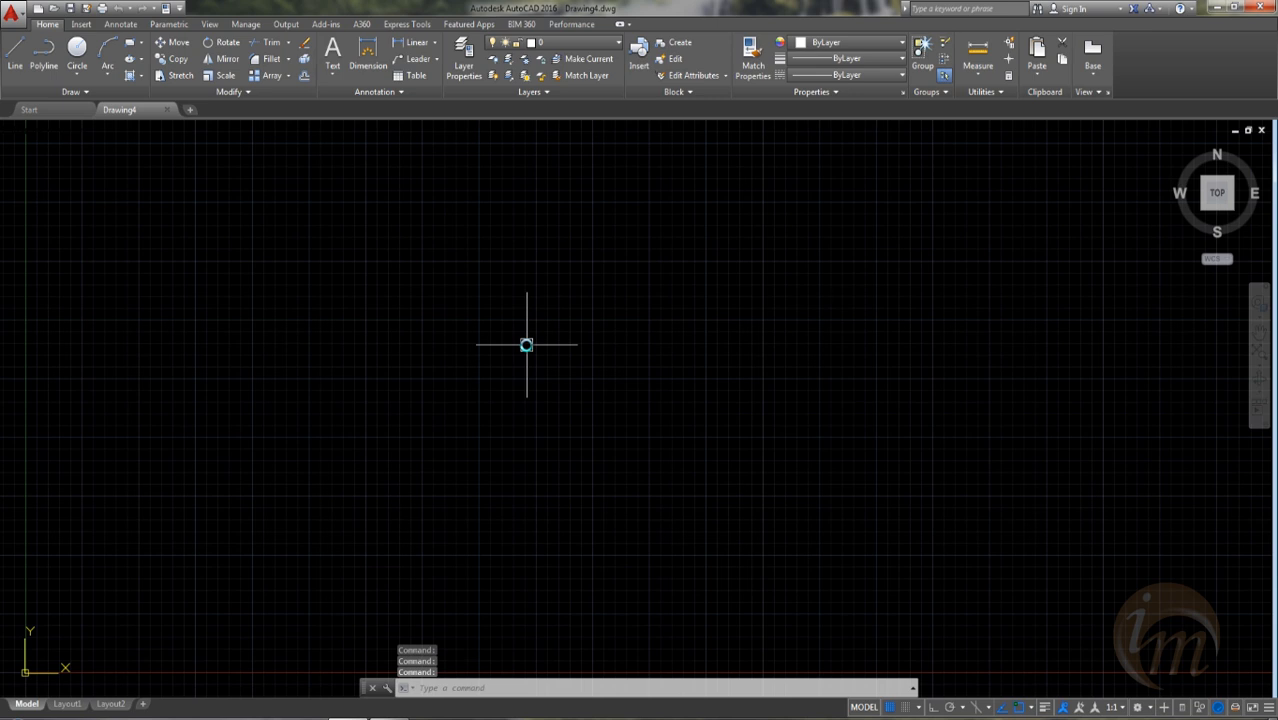
key("F7")
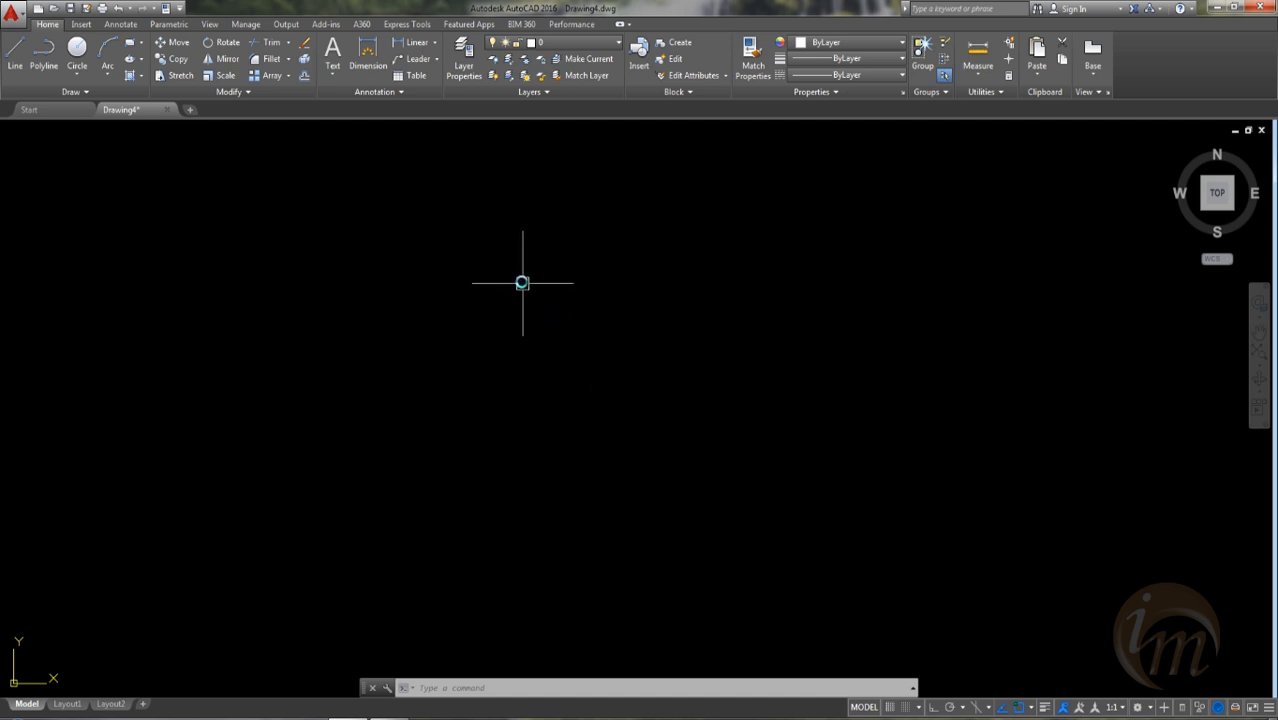
Step: Open the layer manager and add eight new layers
left_click(463, 58)
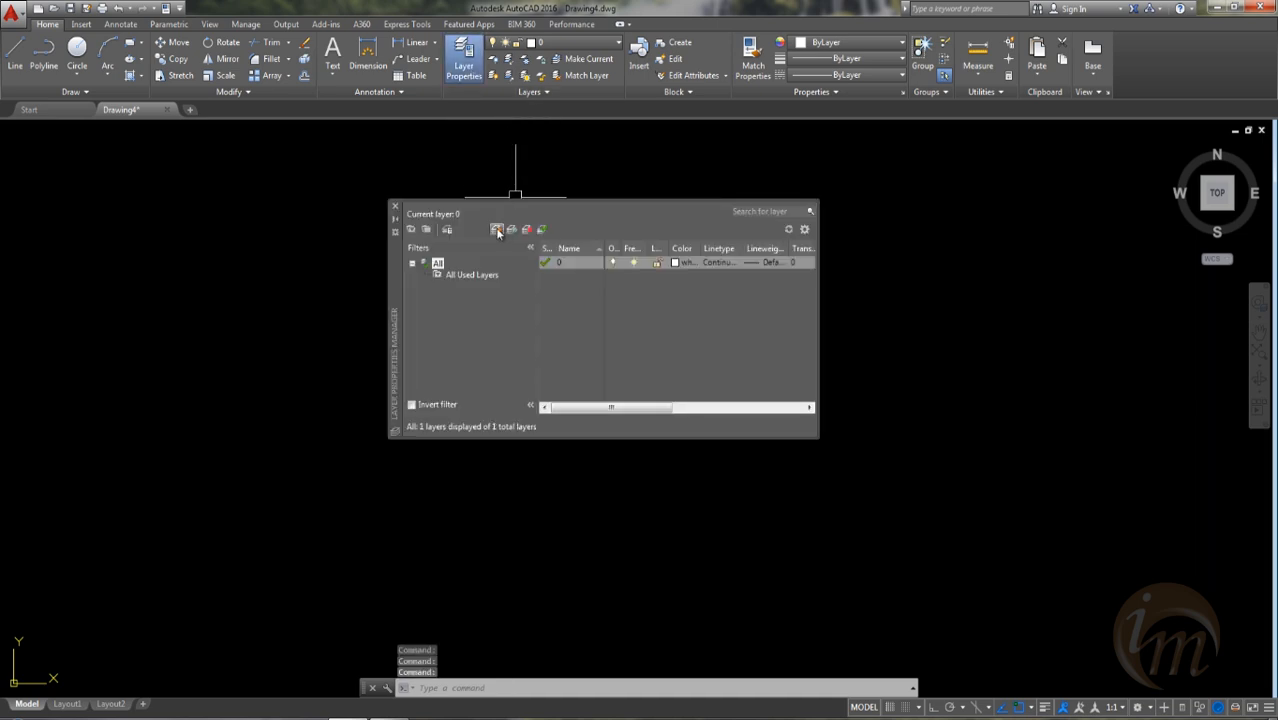
left_click(497, 230)
left_click(497, 230)
left_click(497, 230)
left_click(497, 230)
left_click(497, 230)
left_click(497, 230)
left_click(497, 230)
left_click(497, 230)
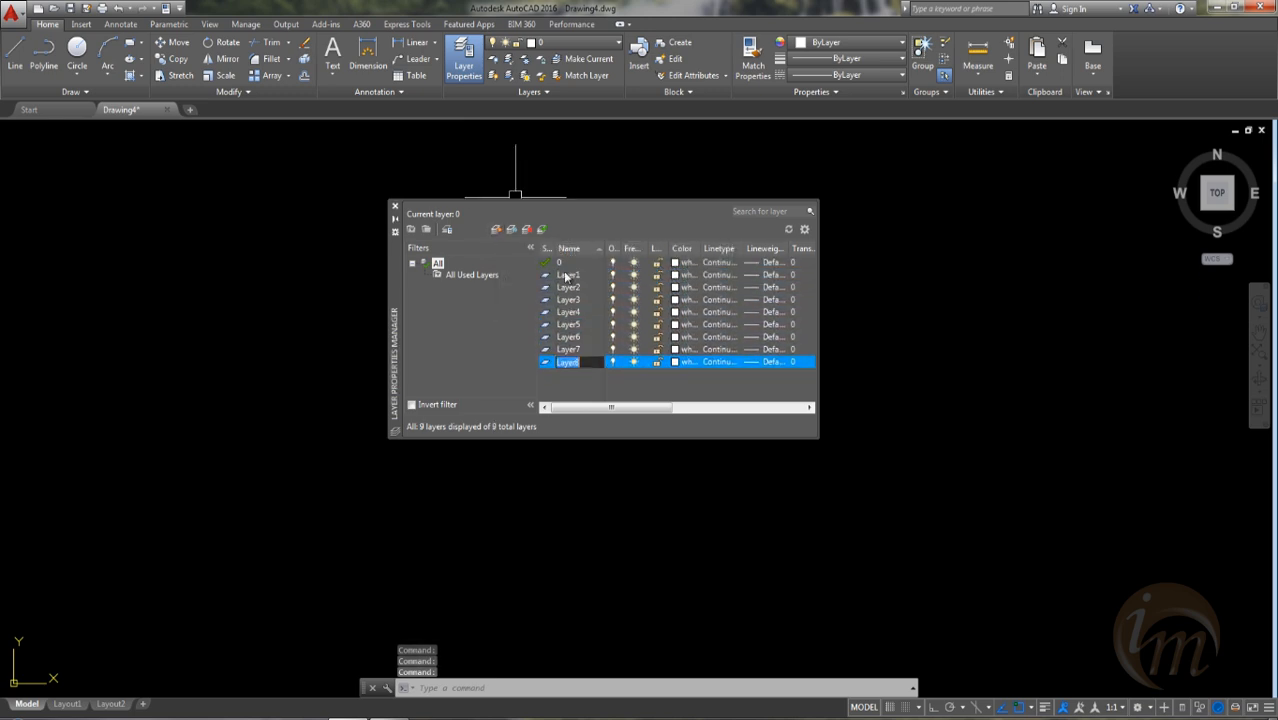
Step: Rename Layer1 as BASE and Layer2 as BESE_DIM
left_click(567, 275)
left_click(567, 275)
type("BASE")
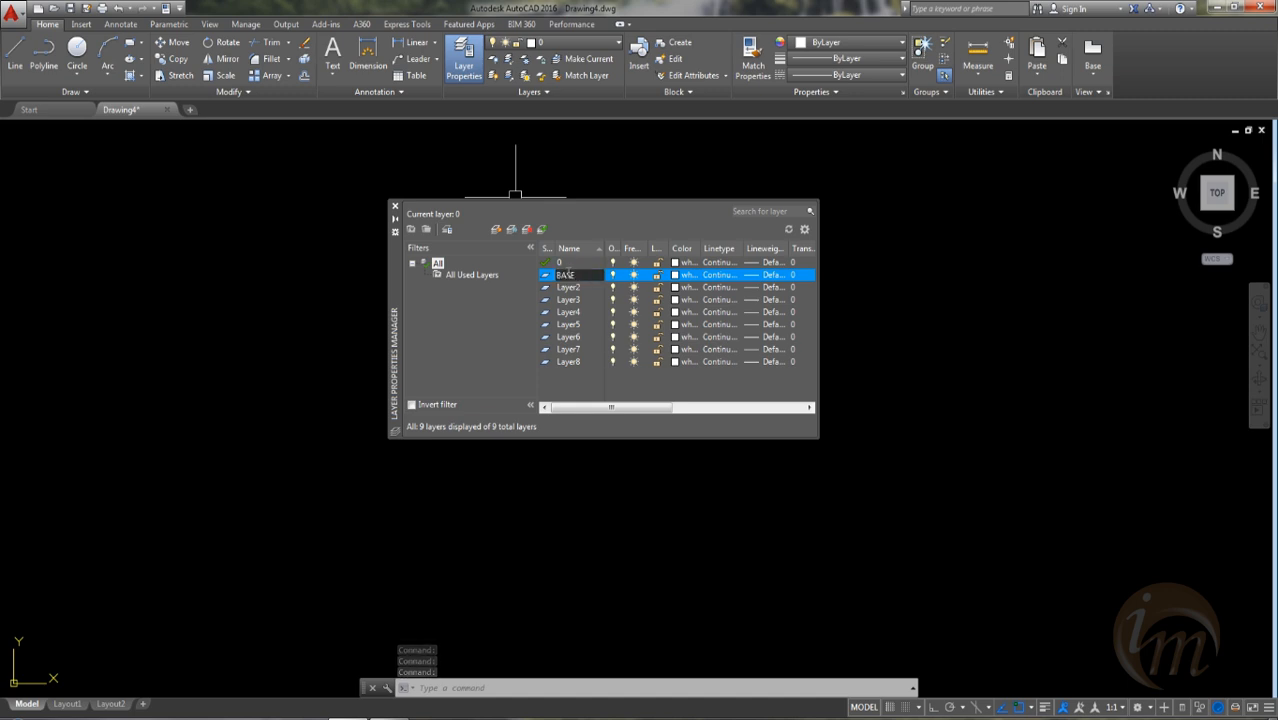
left_click(569, 288)
left_click(569, 288)
type("BES_D")
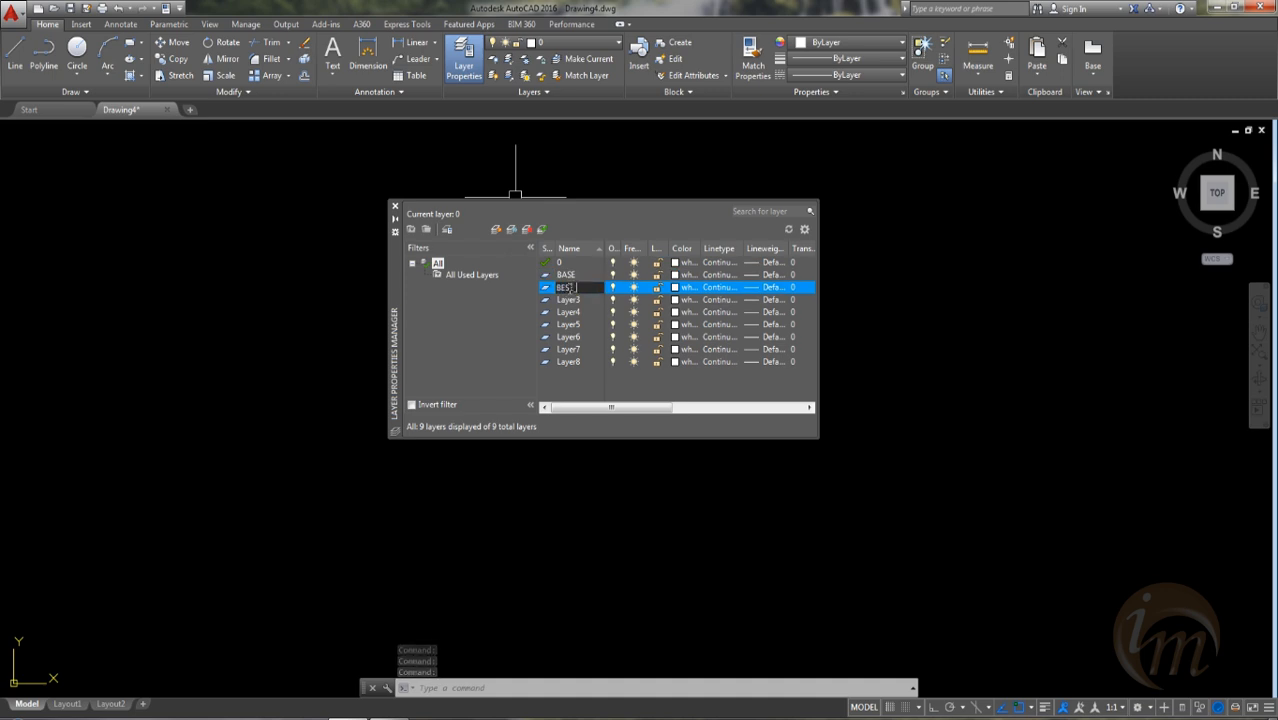
type("IM")
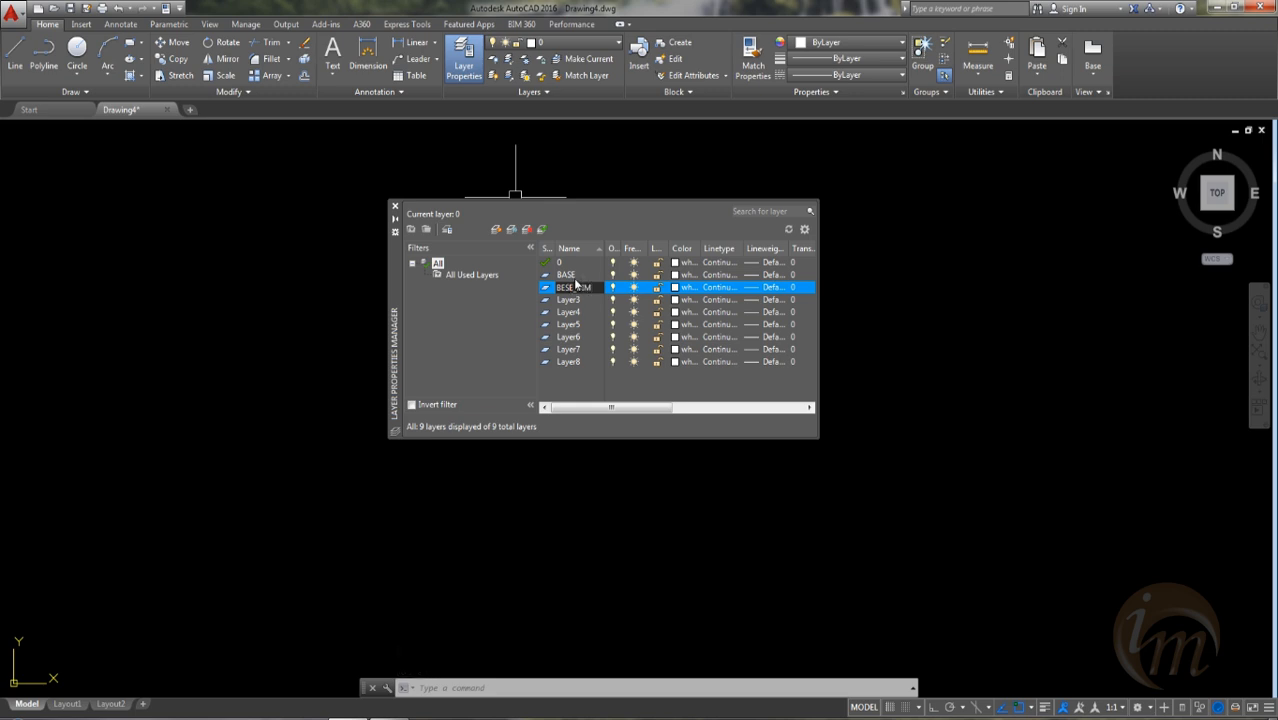
Step: Rename Layer3 as SUPPORT and Layer4 as SUPPORT_DIM
left_click(574, 300)
left_click(574, 300)
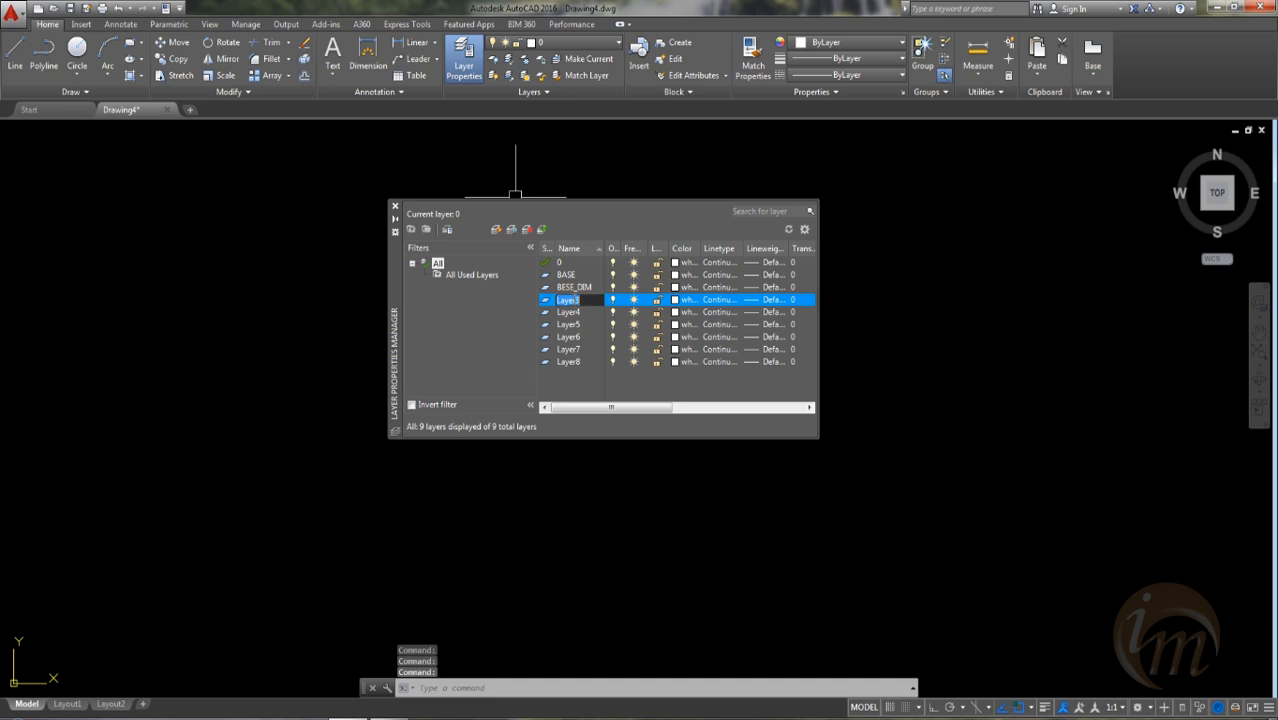
type("SUPPORT")
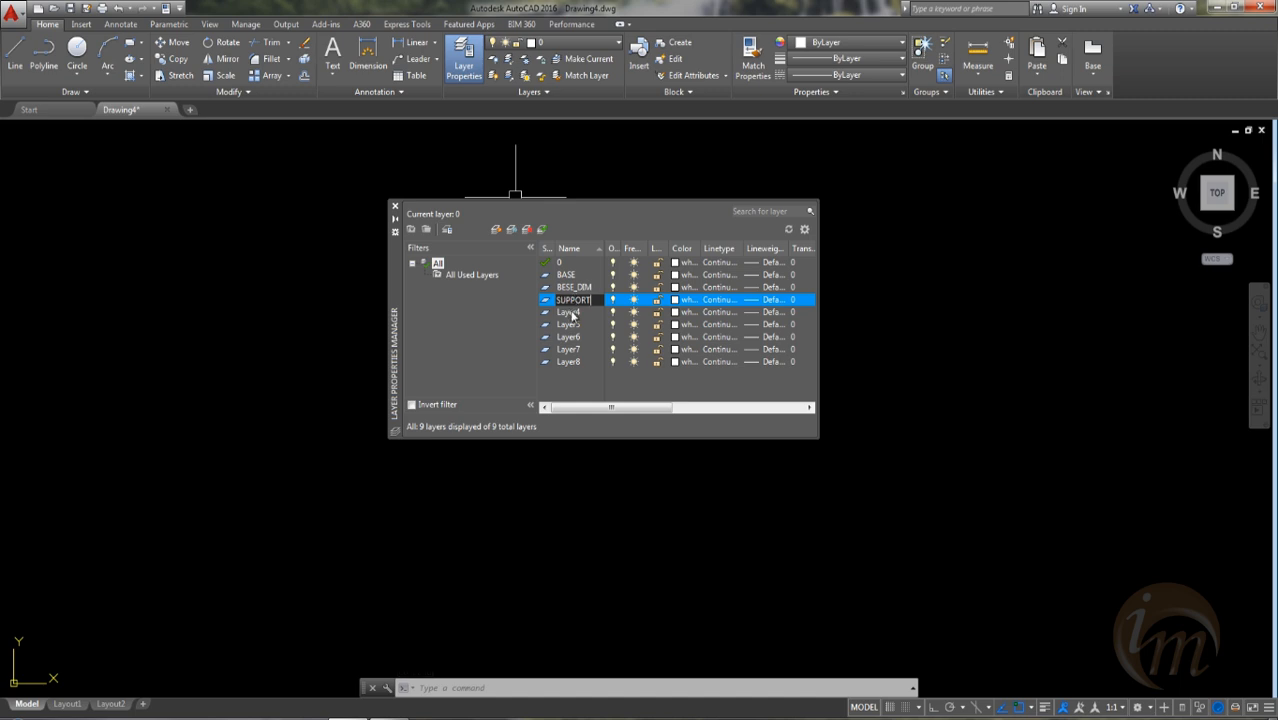
left_click(572, 313)
left_click(572, 313)
type("S")
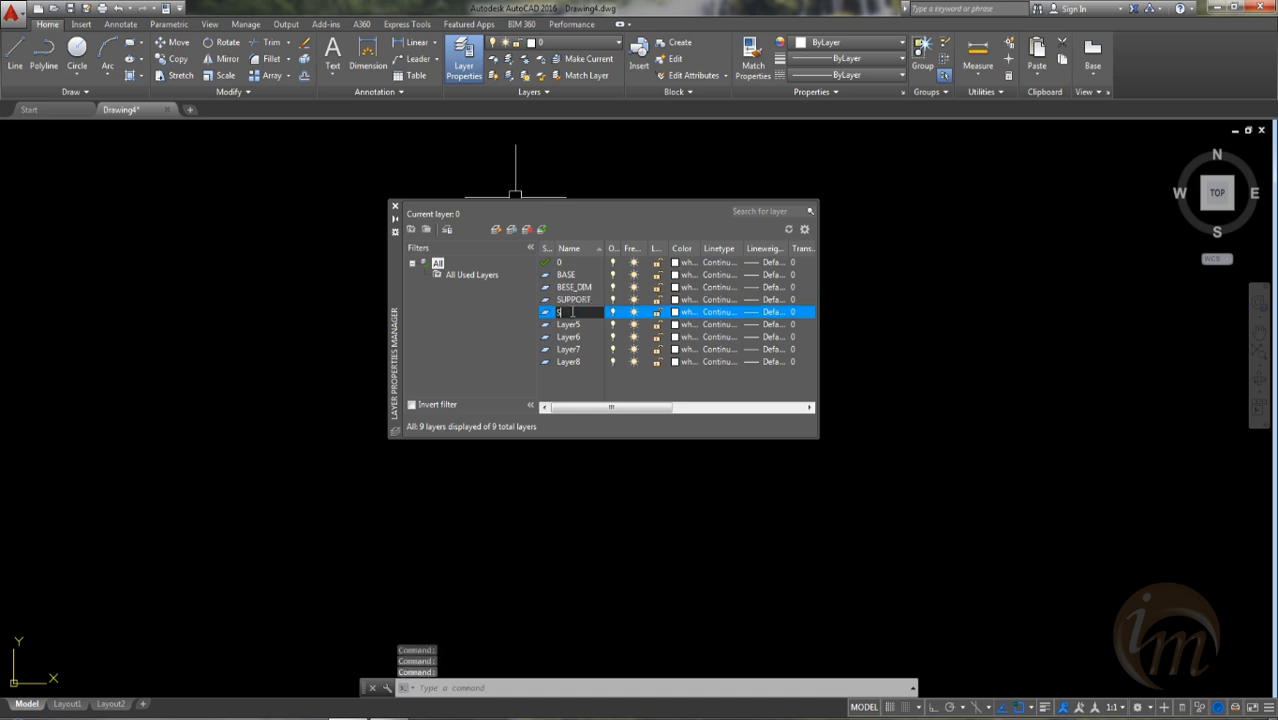
type("UPPORT")
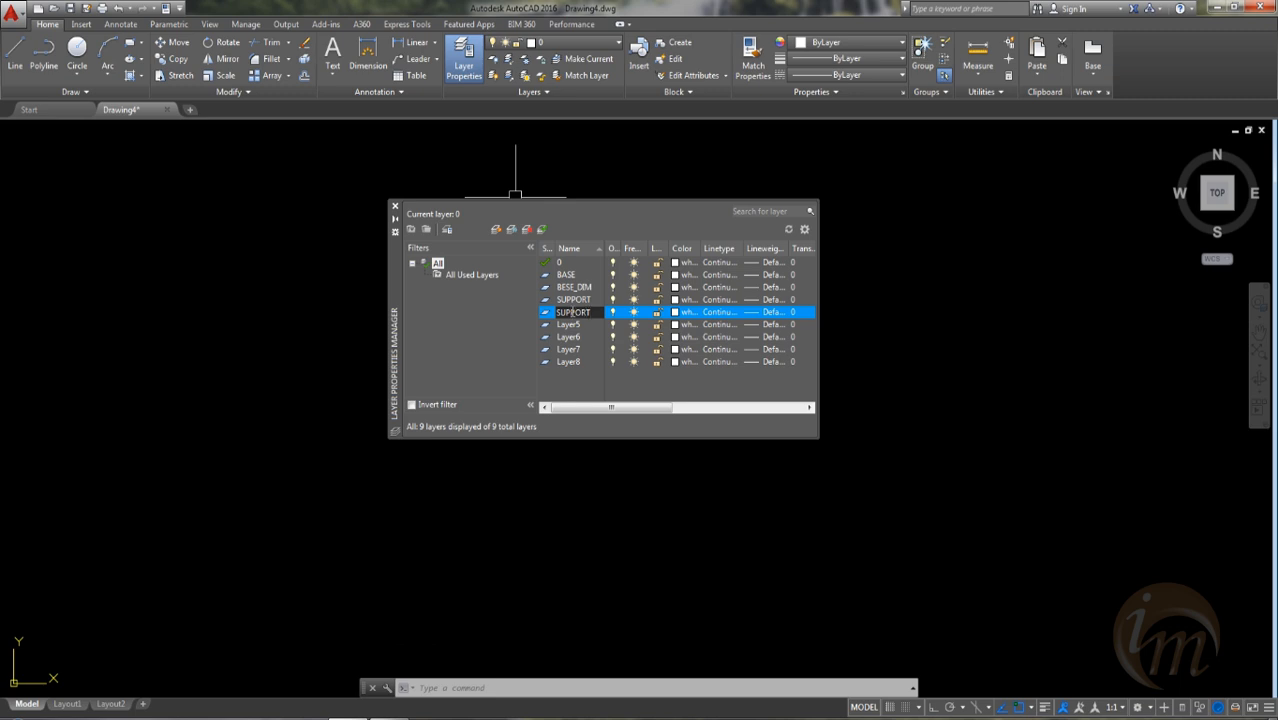
type("_DIM")
Step: Rename Layer5 as AXAIL and Layer6 as A_DIM
left_click(563, 326)
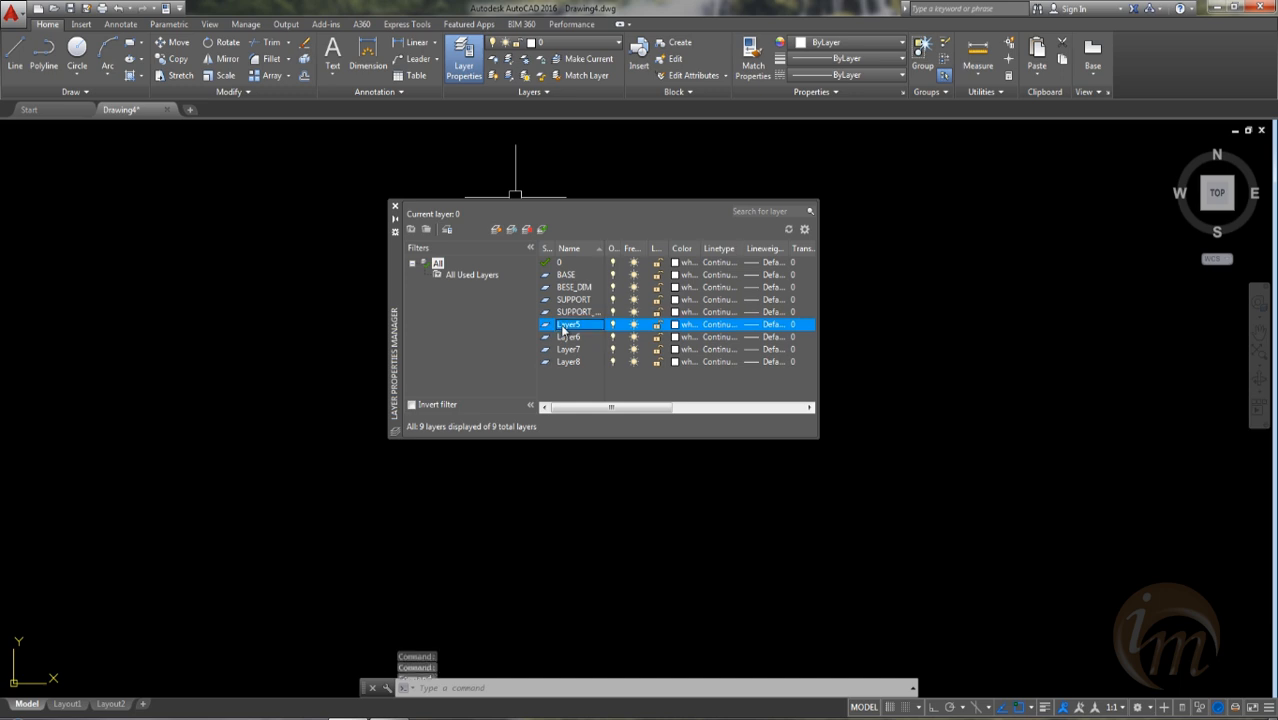
left_click(563, 326)
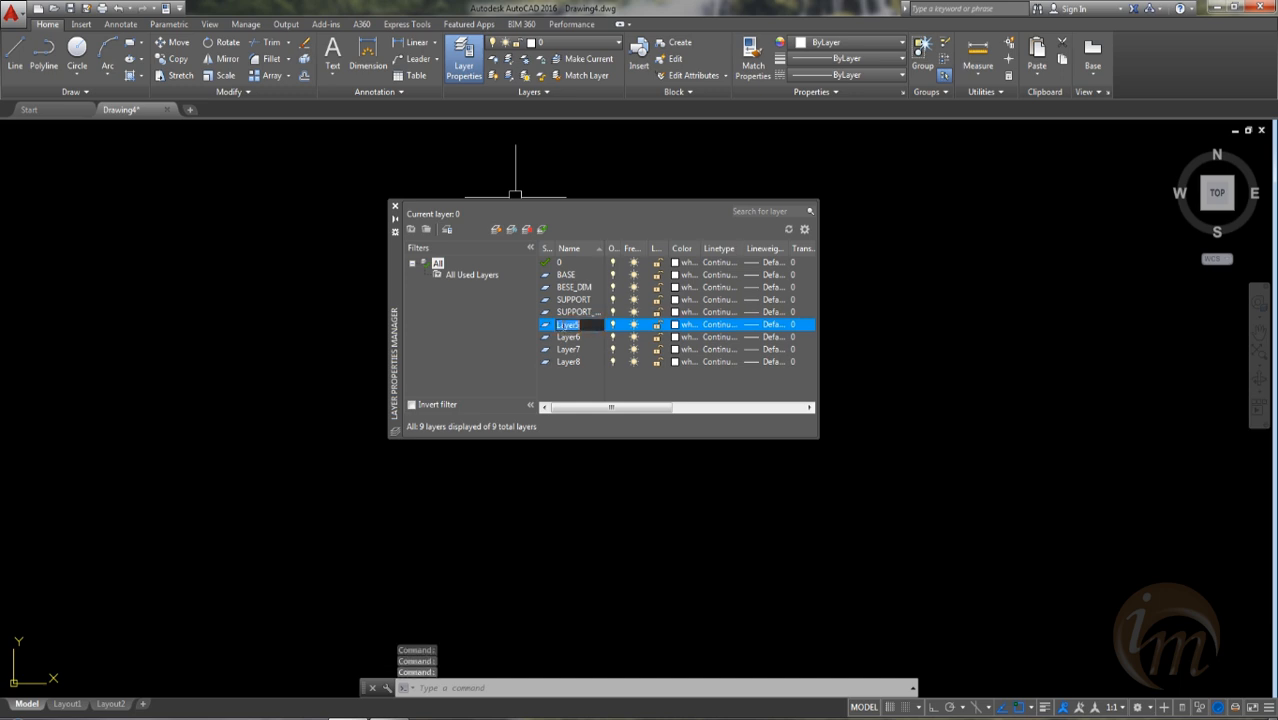
type("A")
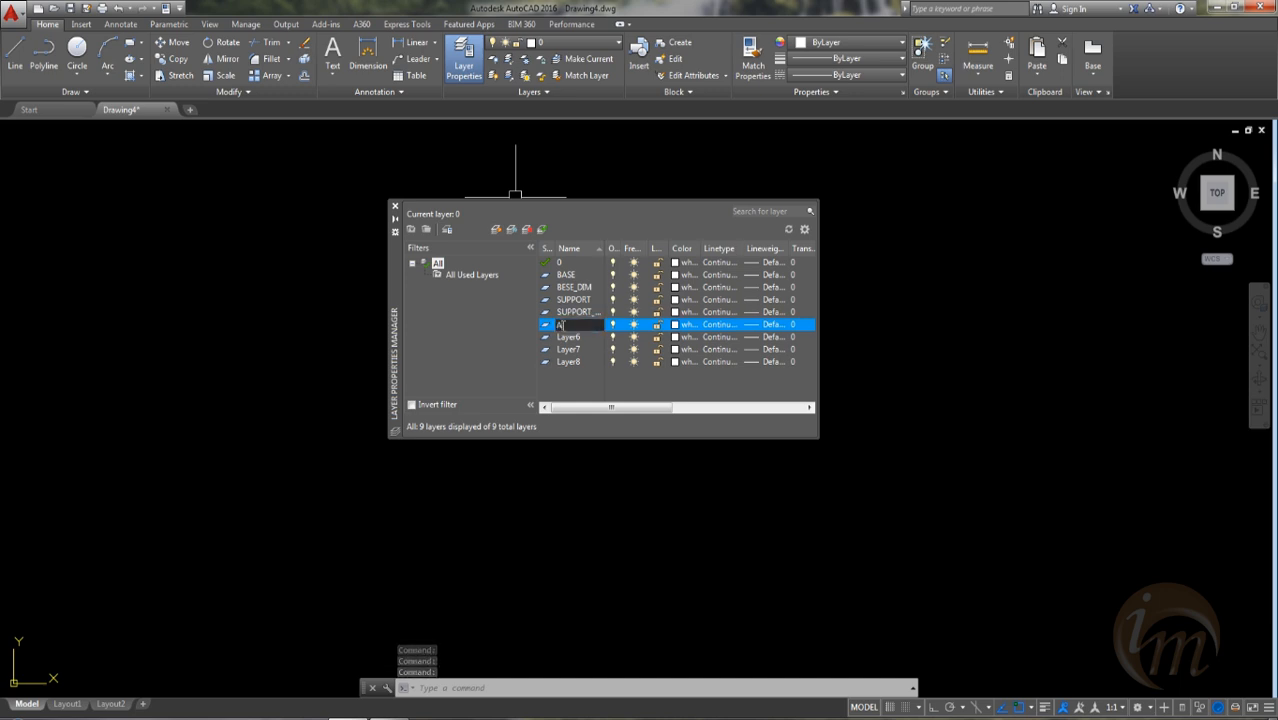
type("XA")
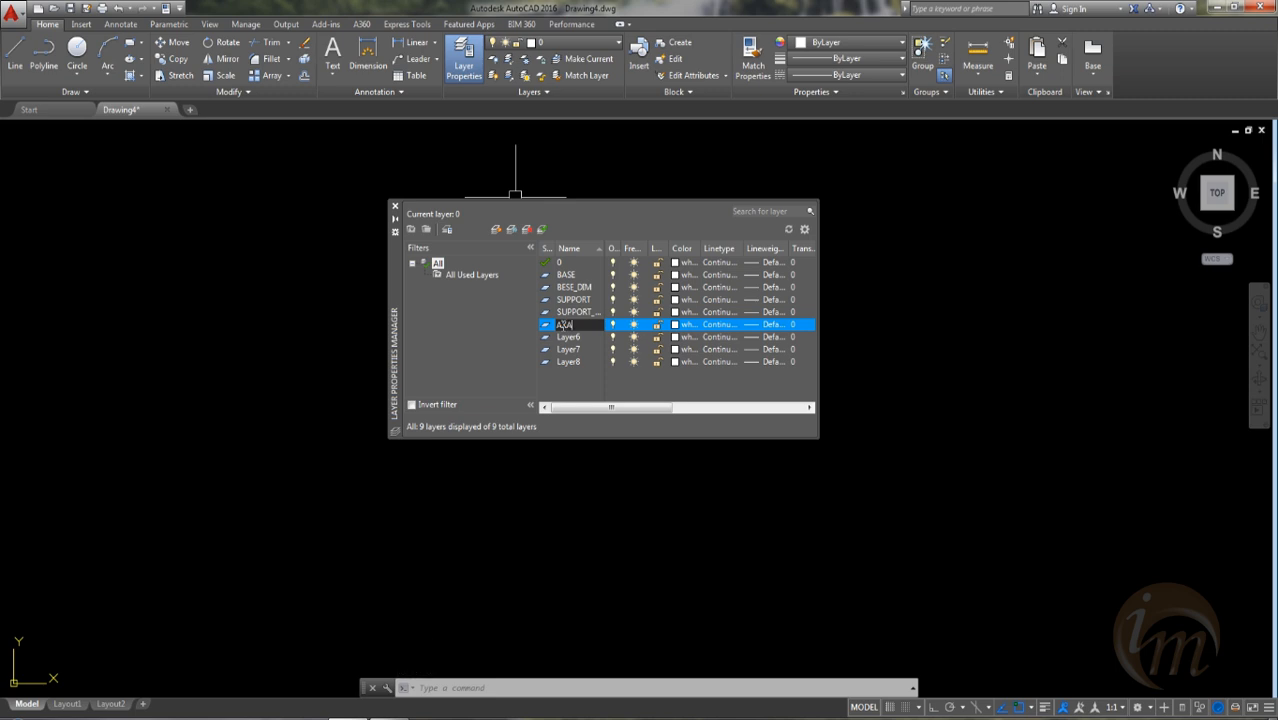
type("IL")
left_click(566, 338)
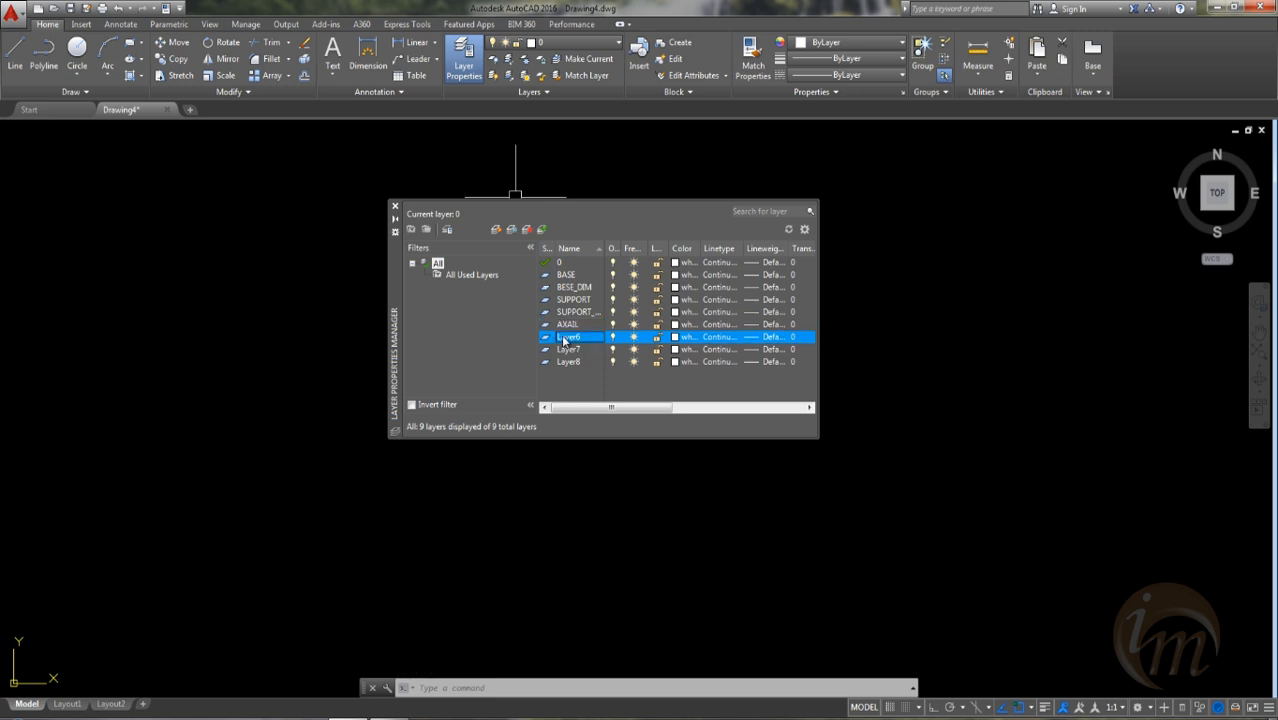
key("F2")
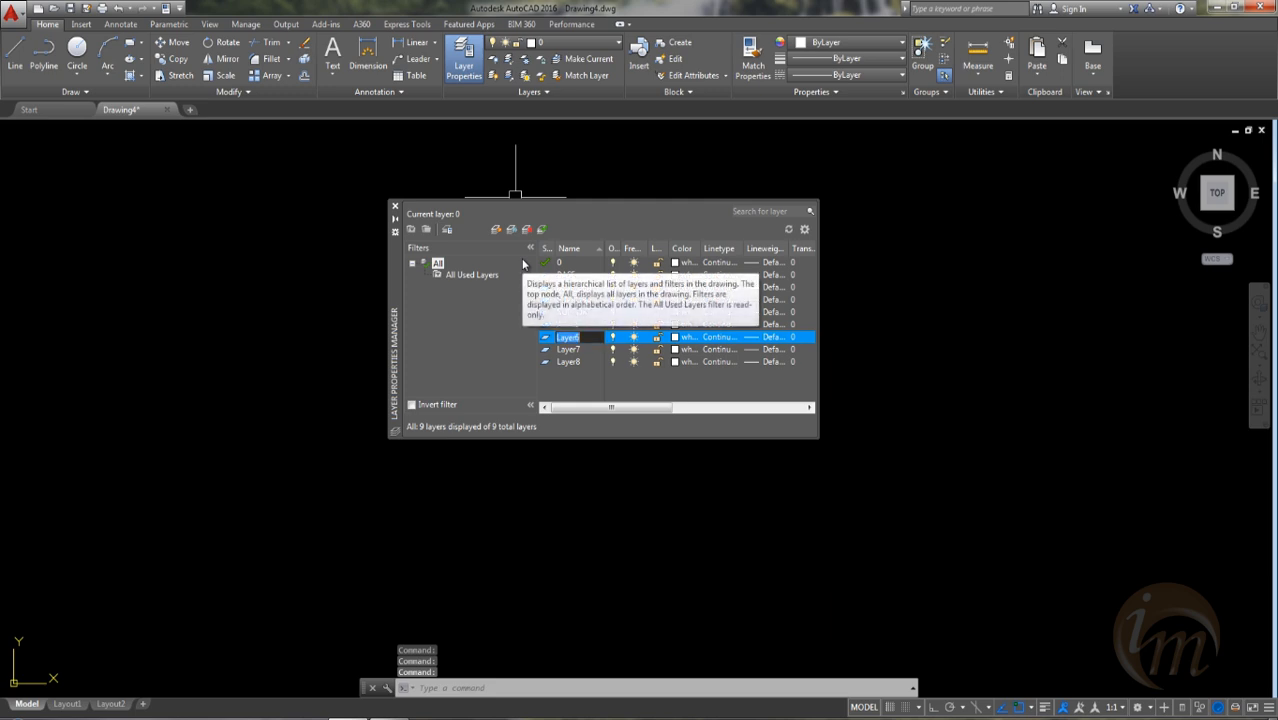
type("A_")
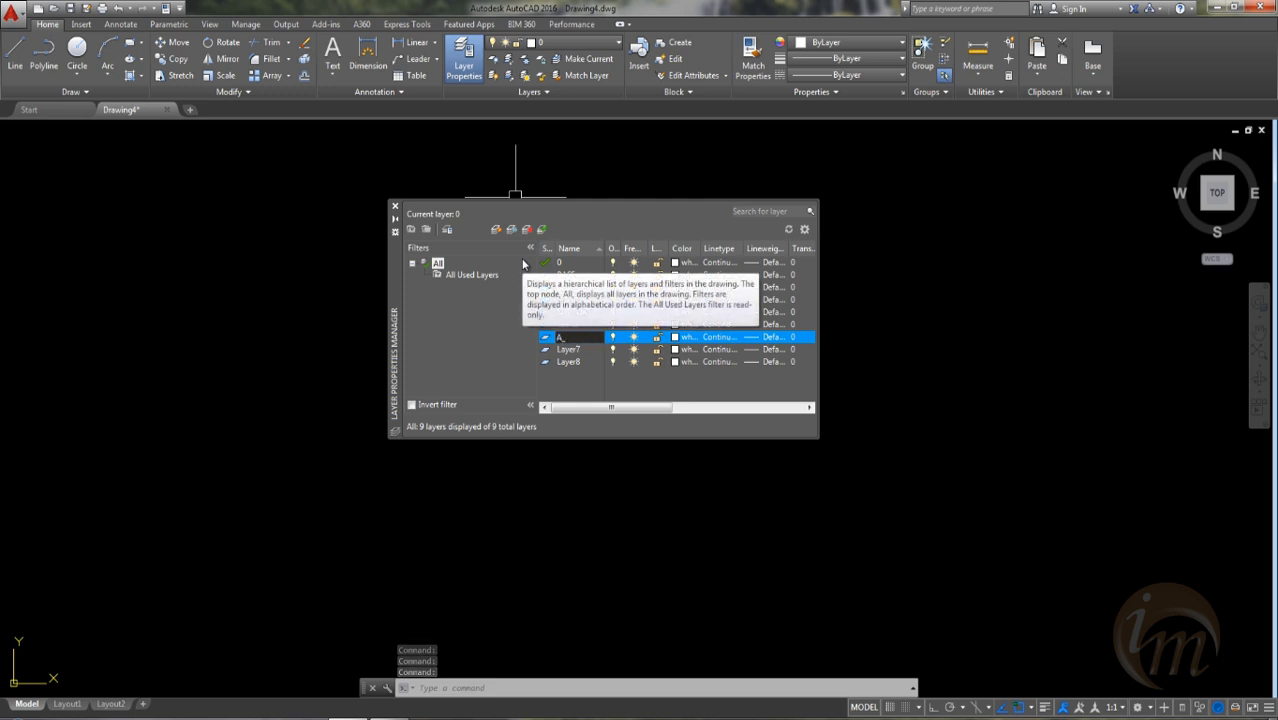
type("DIM")
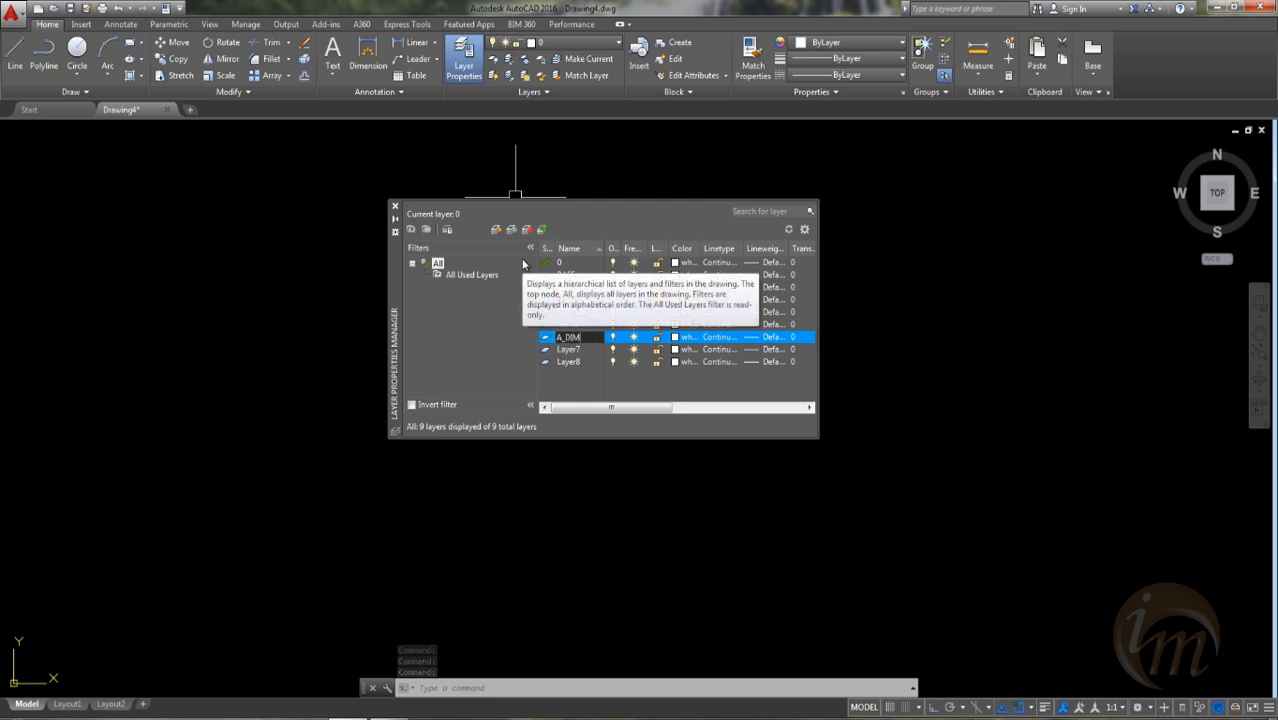
Step: Rename Layer7 as WHEEL and Layer8 as WHEEL_DIM
left_click(567, 352)
type("WHEEL")
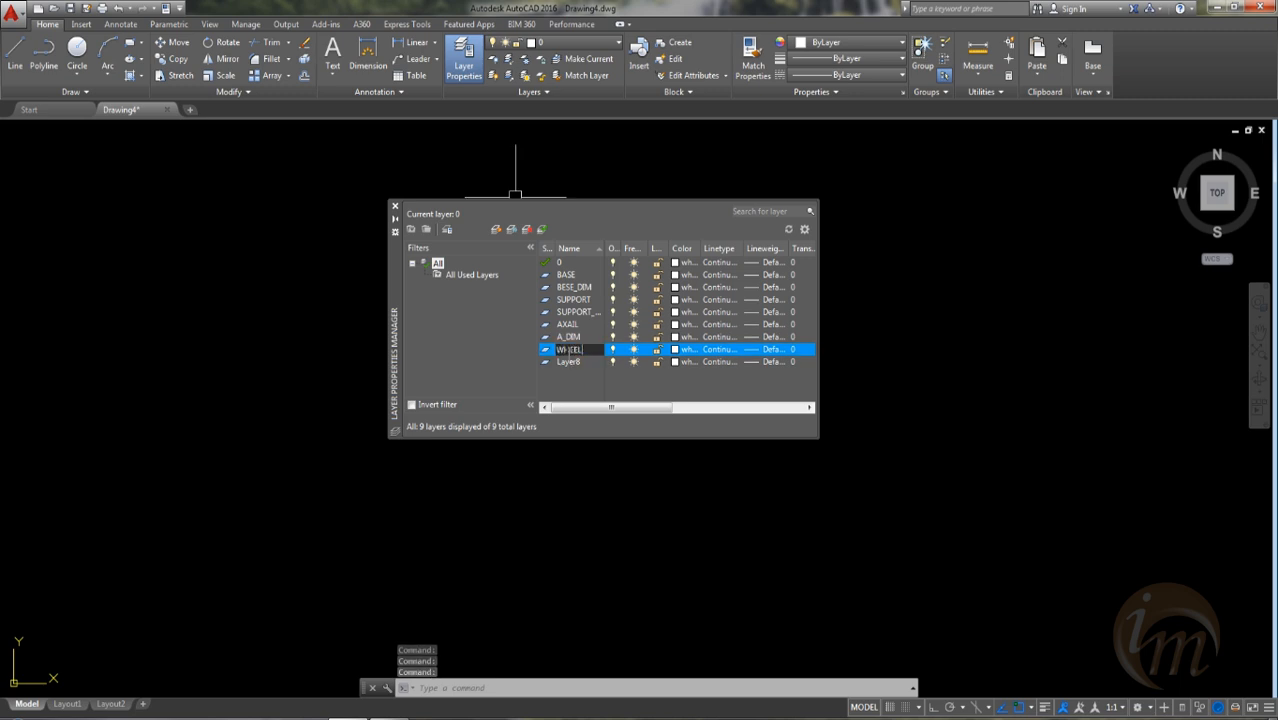
double_click(562, 362)
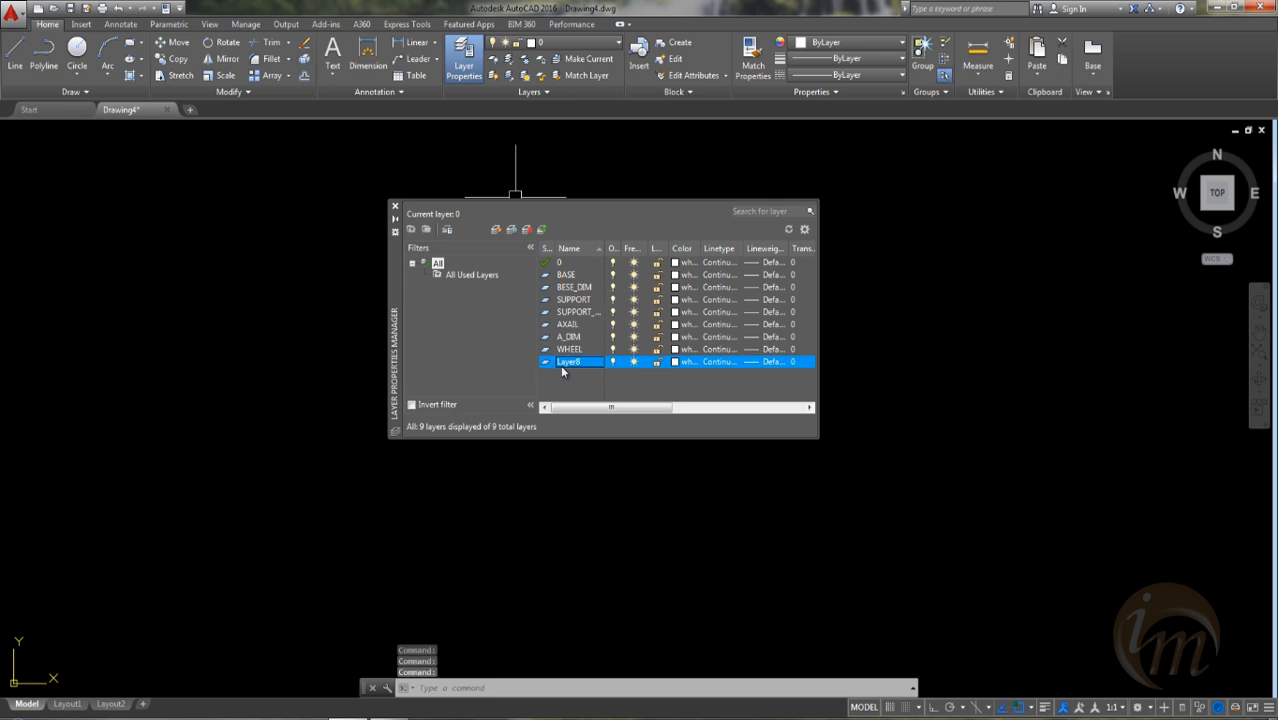
type("WHEEL_")
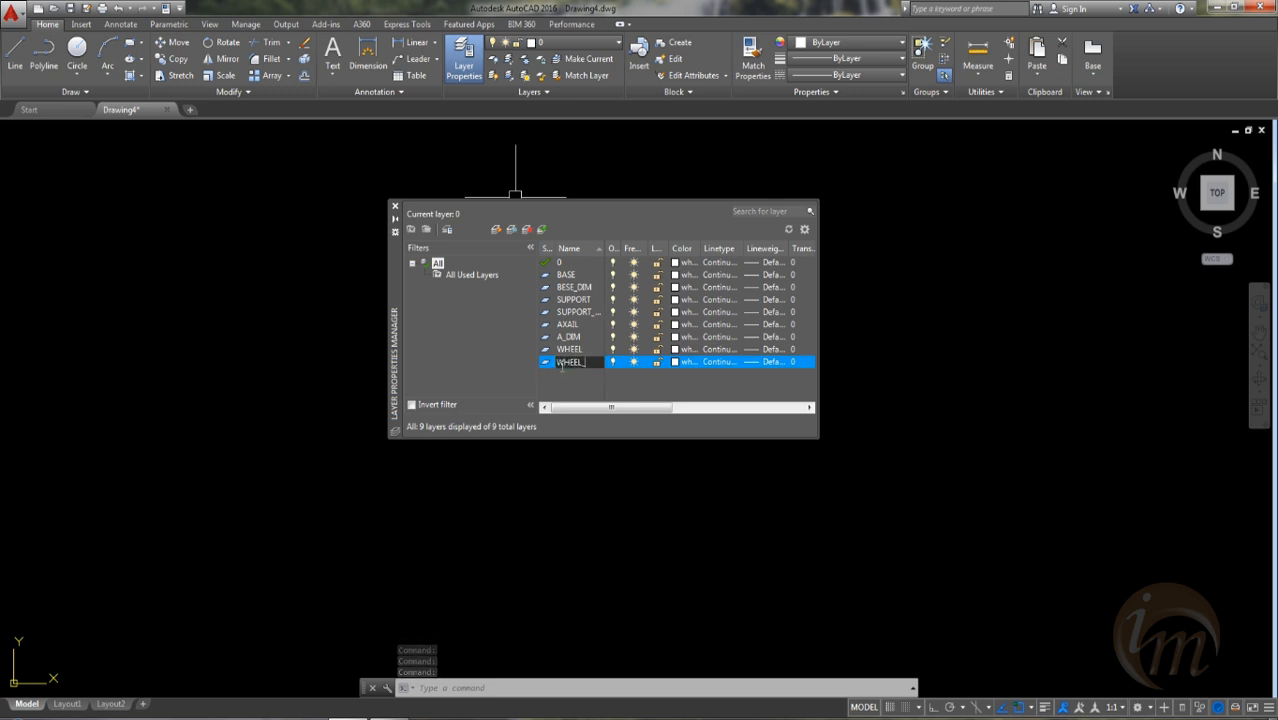
type("DIM")
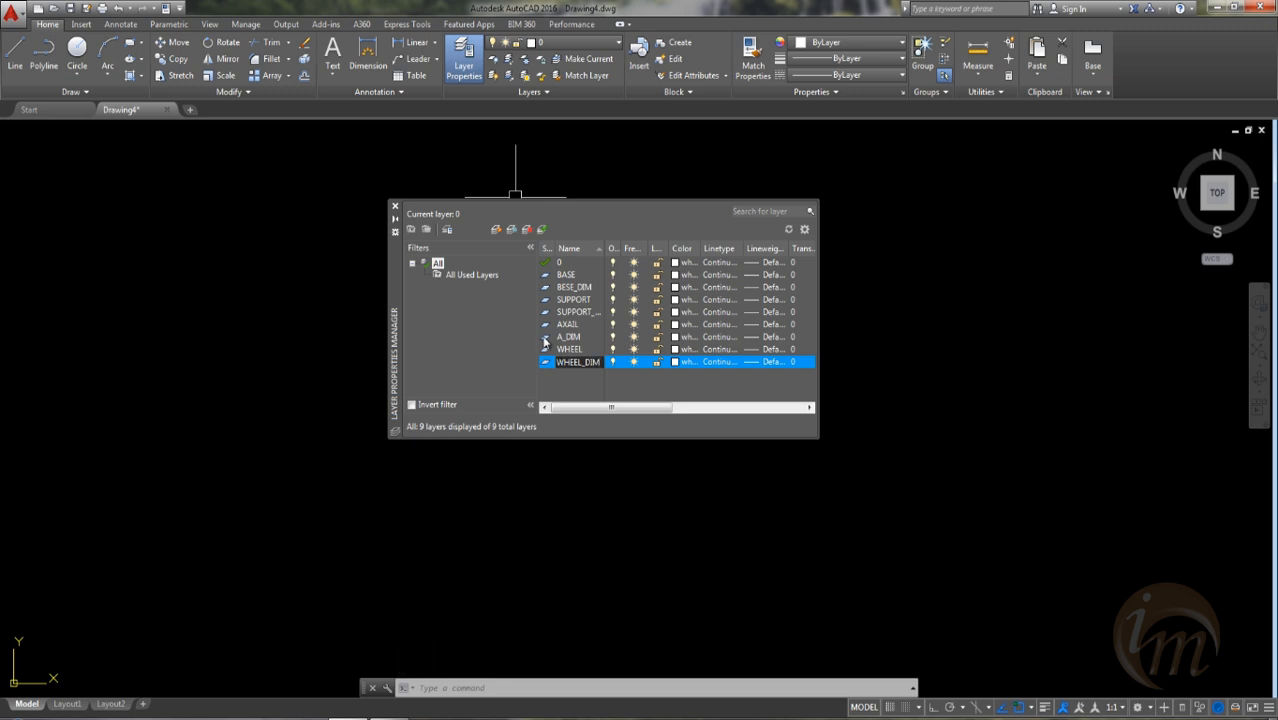
Step: Add one more new layer to the list, keeping its default name
left_click(498, 232)
left_click(498, 232)
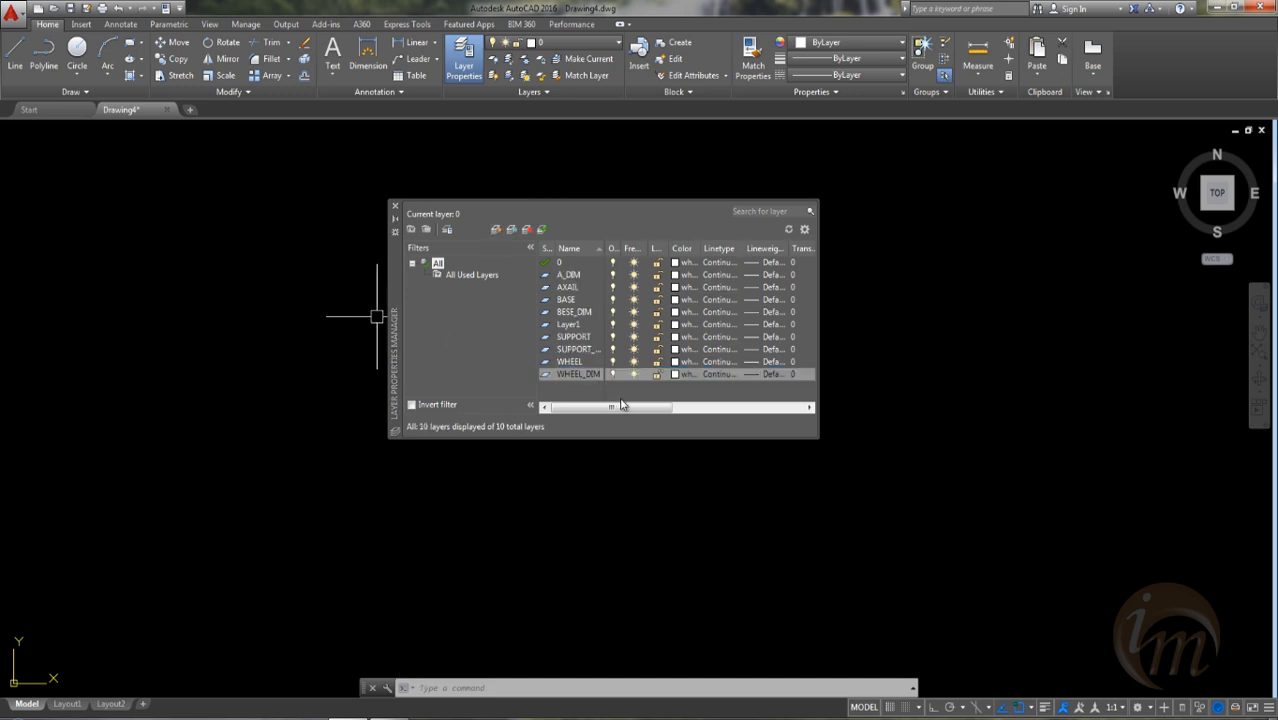
left_click(578, 376)
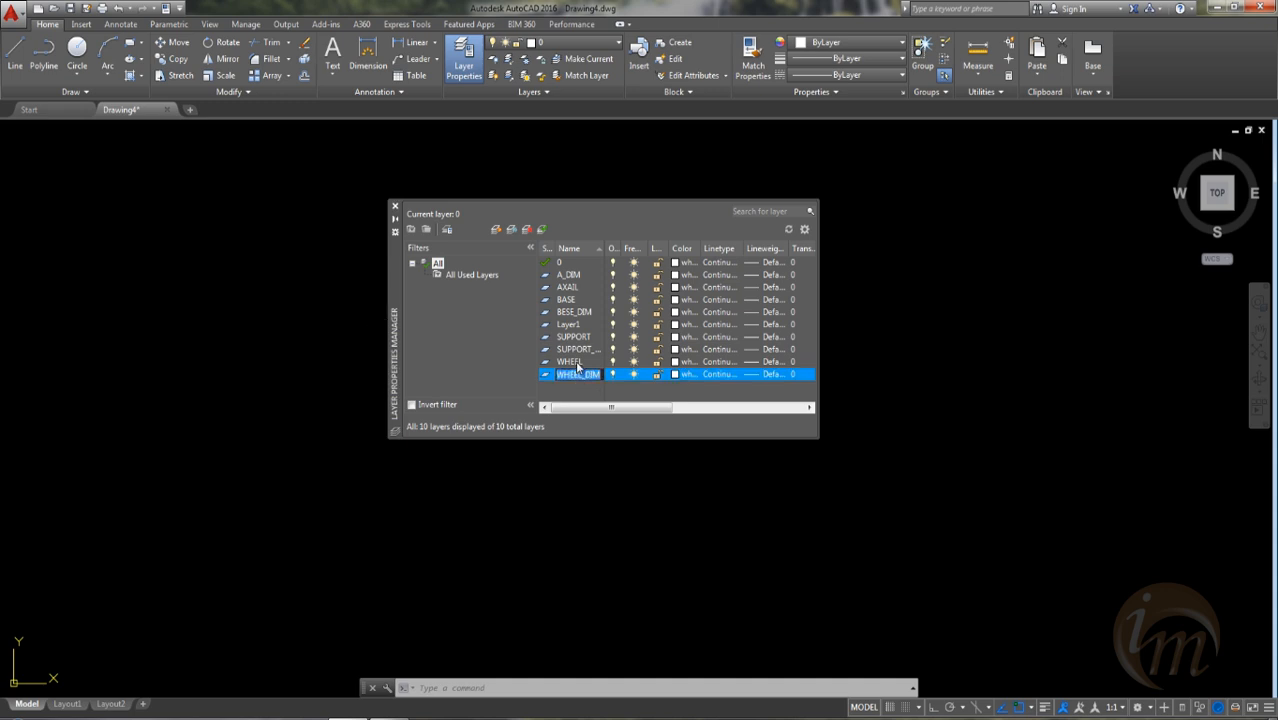
Step: Create a new layer named TEXT
left_click(497, 232)
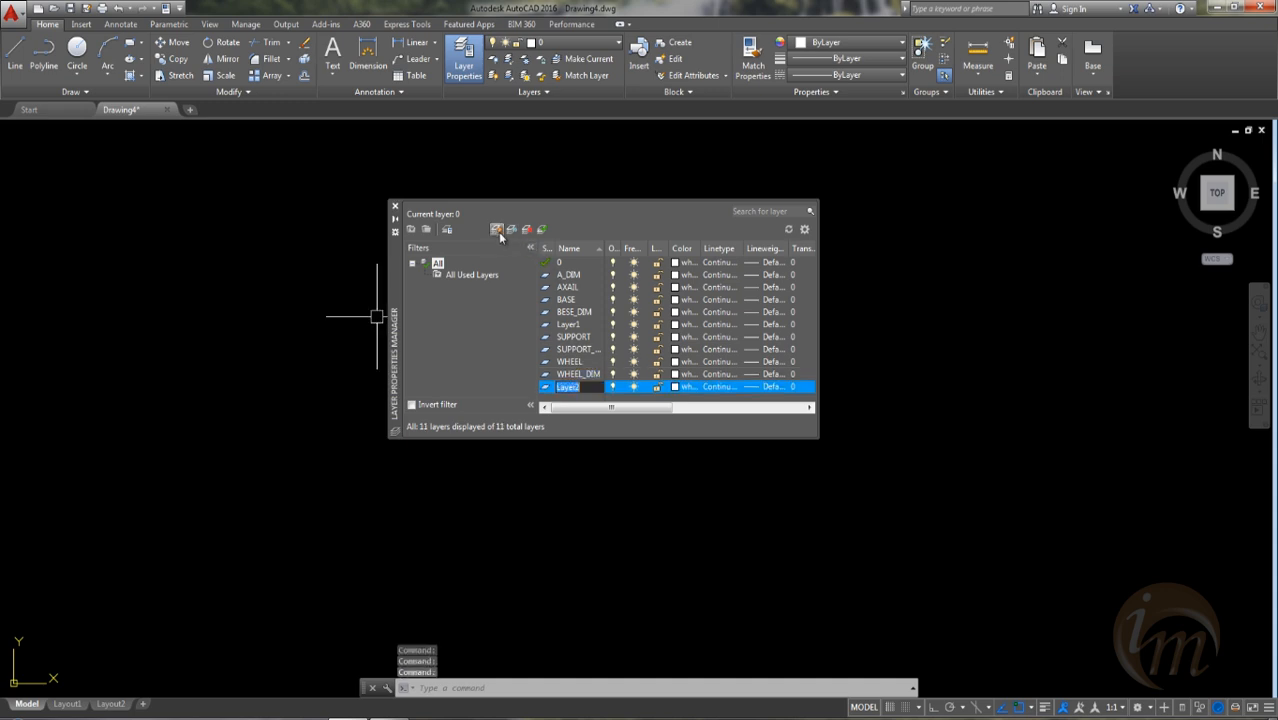
type("TEXT")
key("Return")
Step: Delete the unneeded Layer1 and close the layer manager
left_click(565, 325)
left_click(566, 324)
left_click(527, 229)
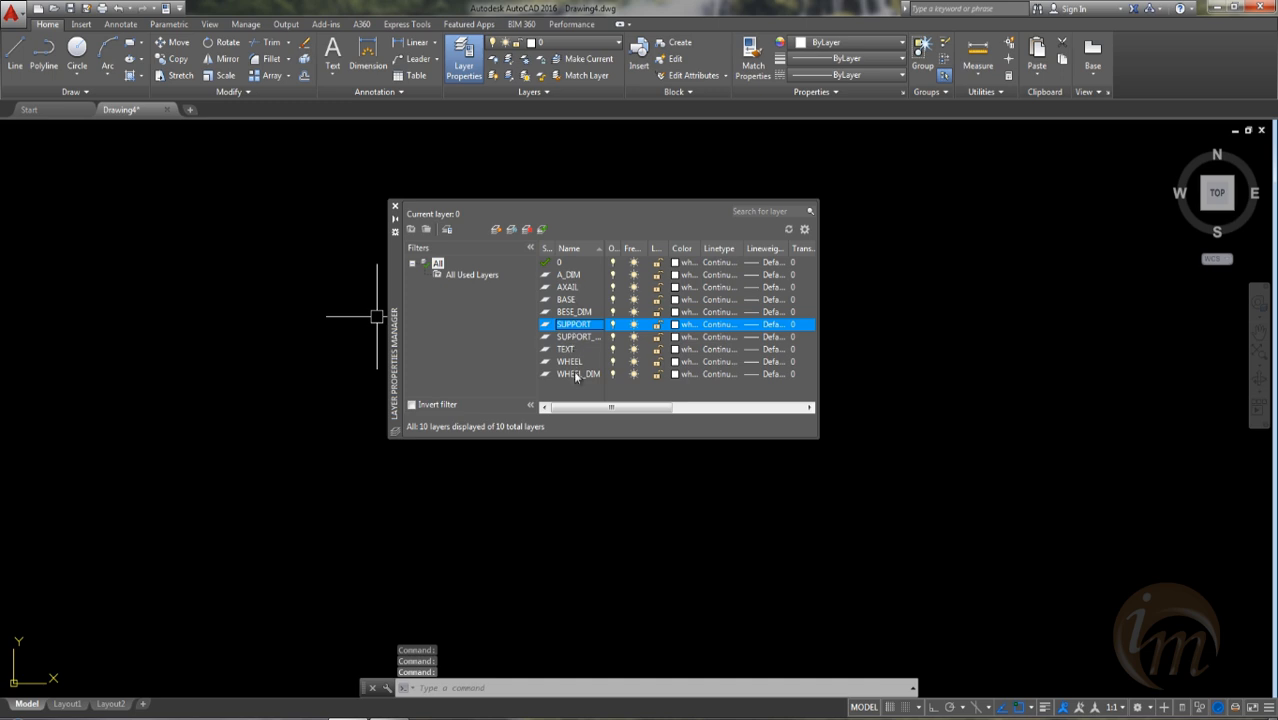
left_click(395, 207)
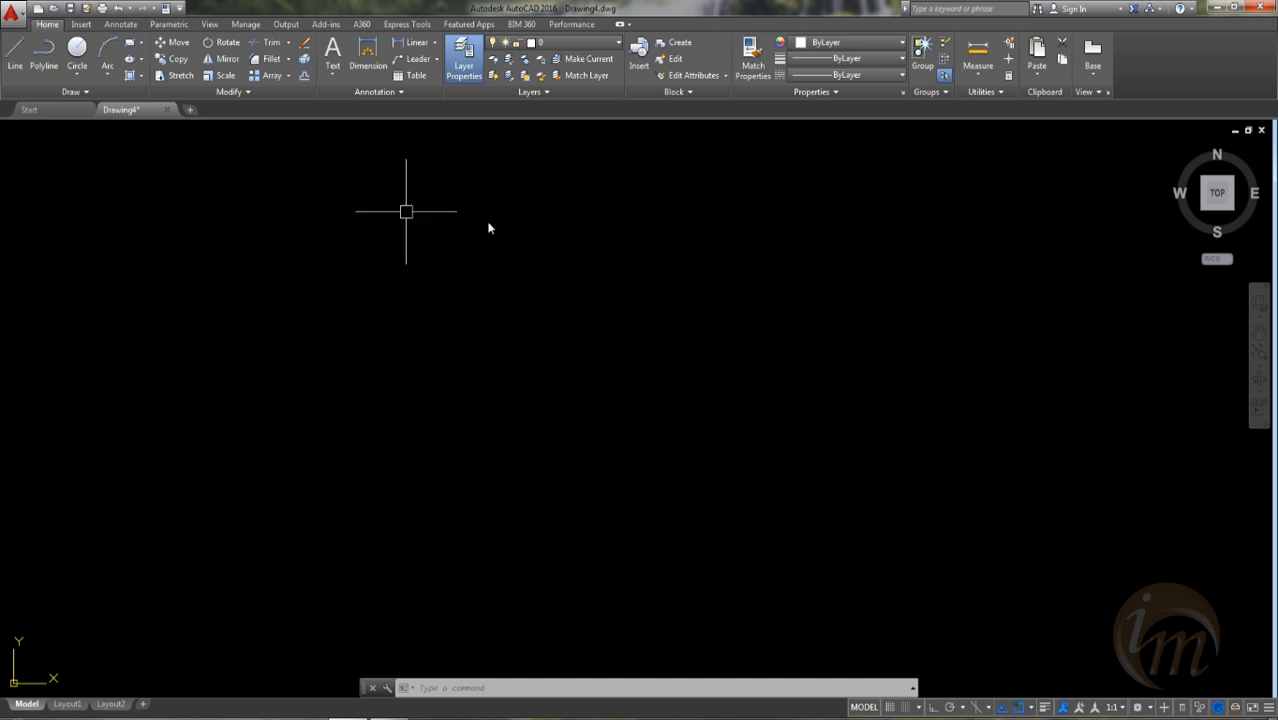
Step: Make BASE the current layer
left_click(540, 43)
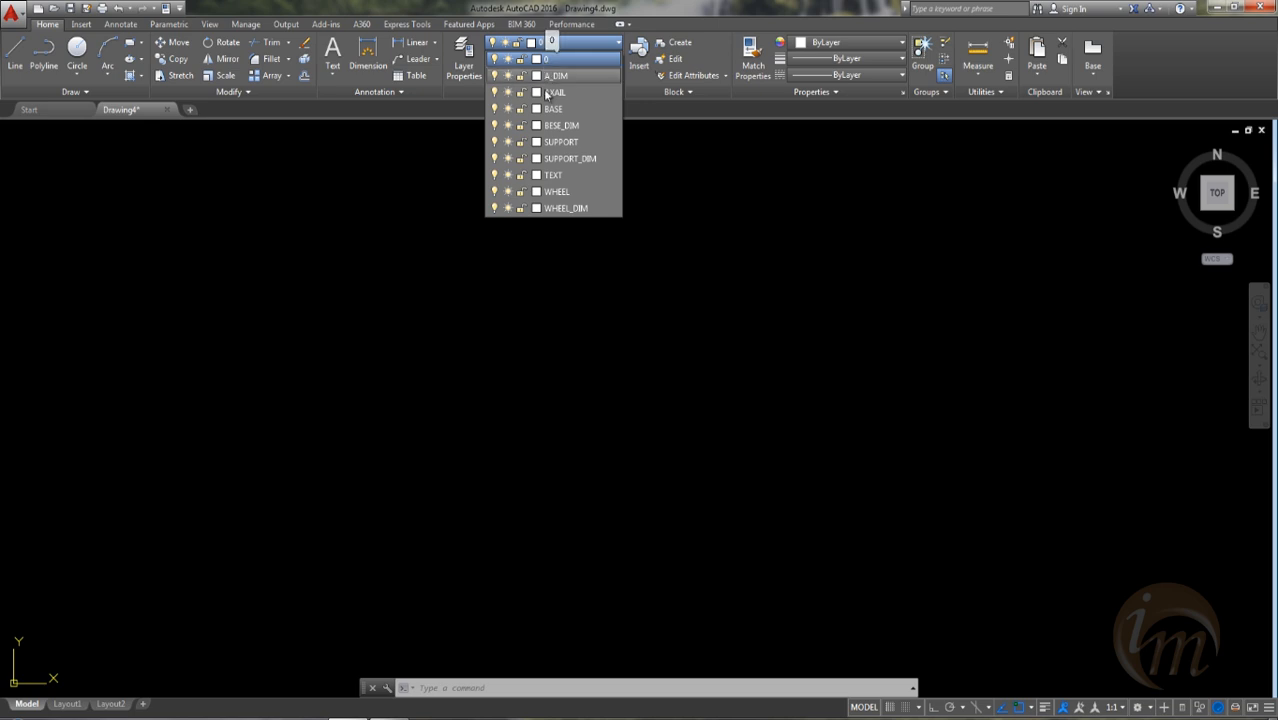
left_click(690, 276)
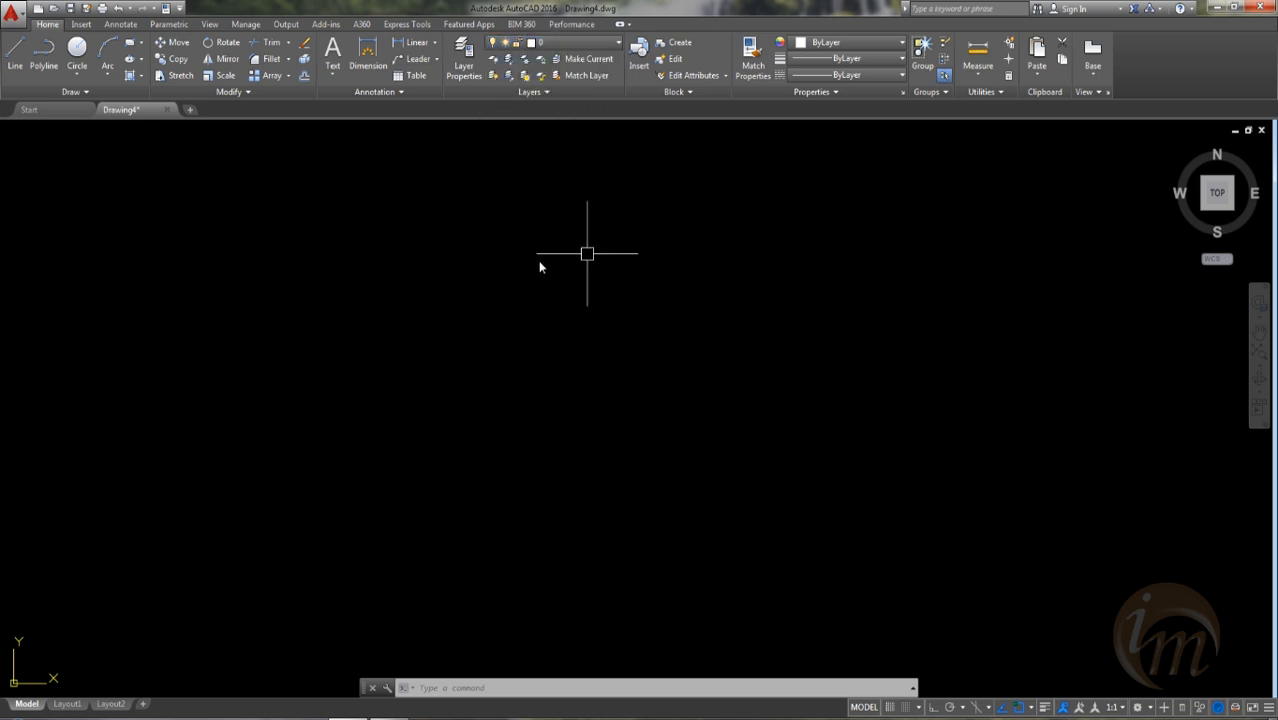
left_click(578, 42)
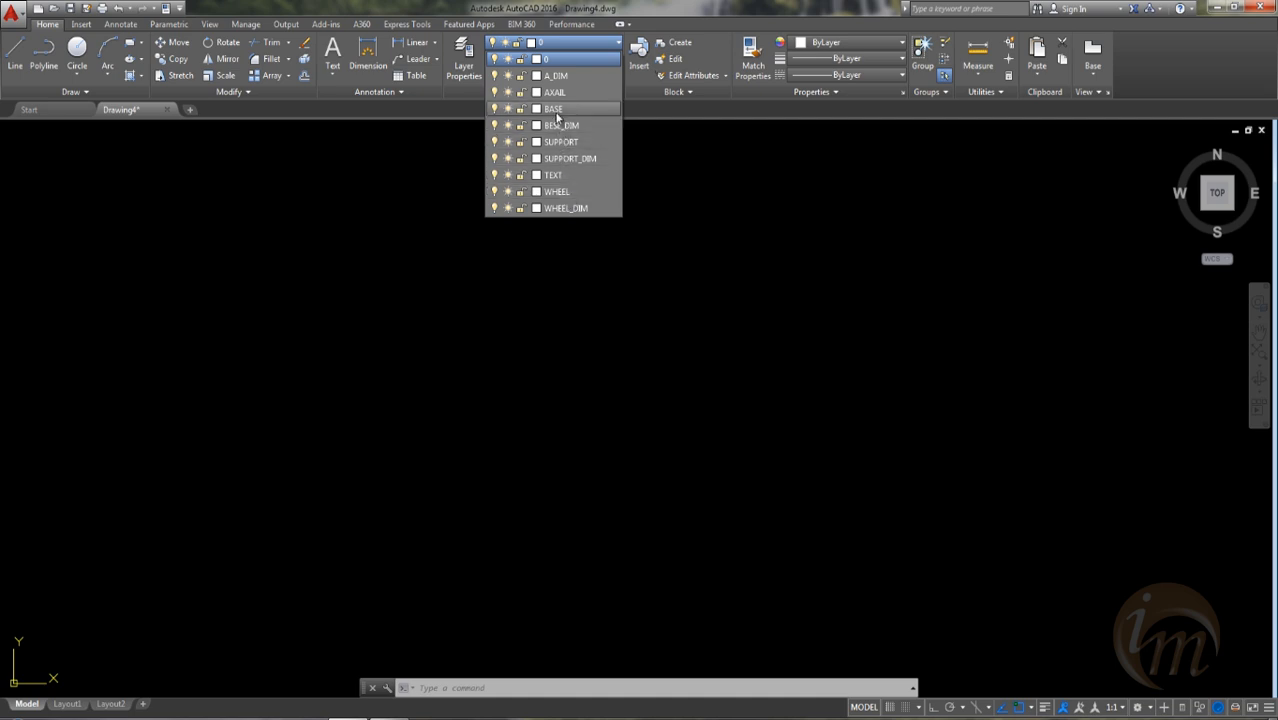
left_click(557, 109)
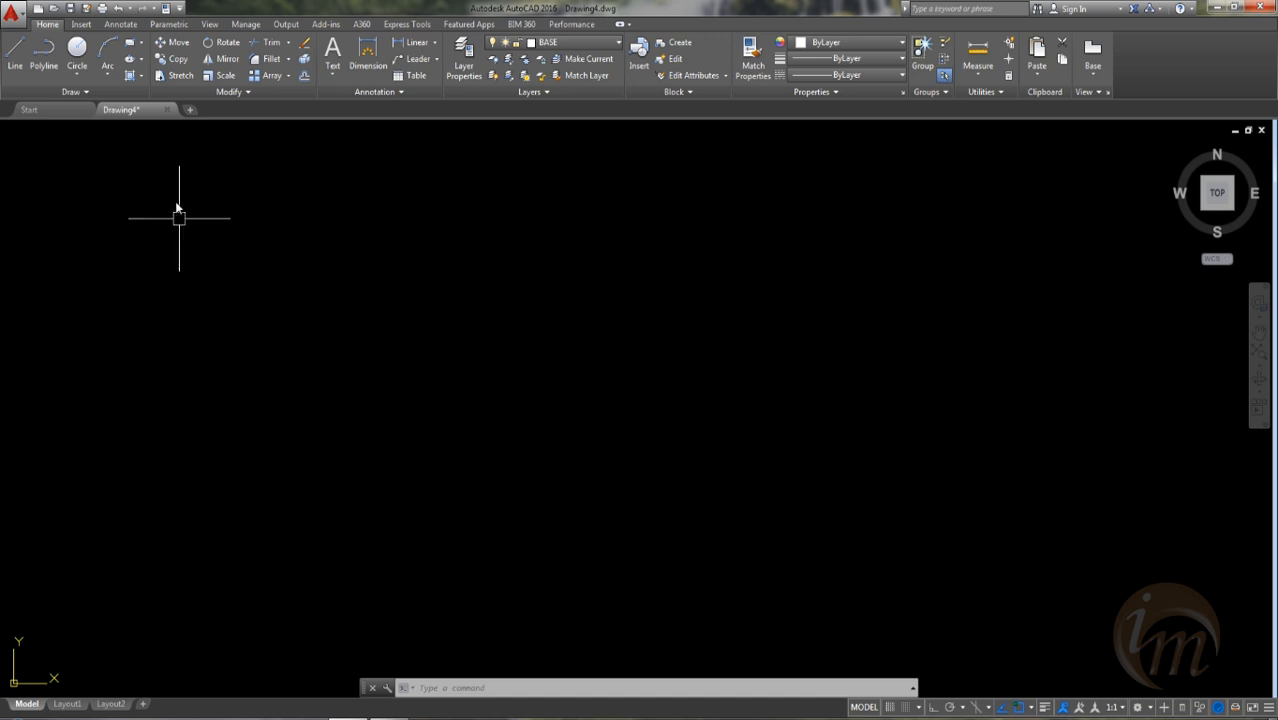
Step: Draw a circle with a radius of 12 in the empty drawing area
left_click(77, 48)
left_click(532, 431)
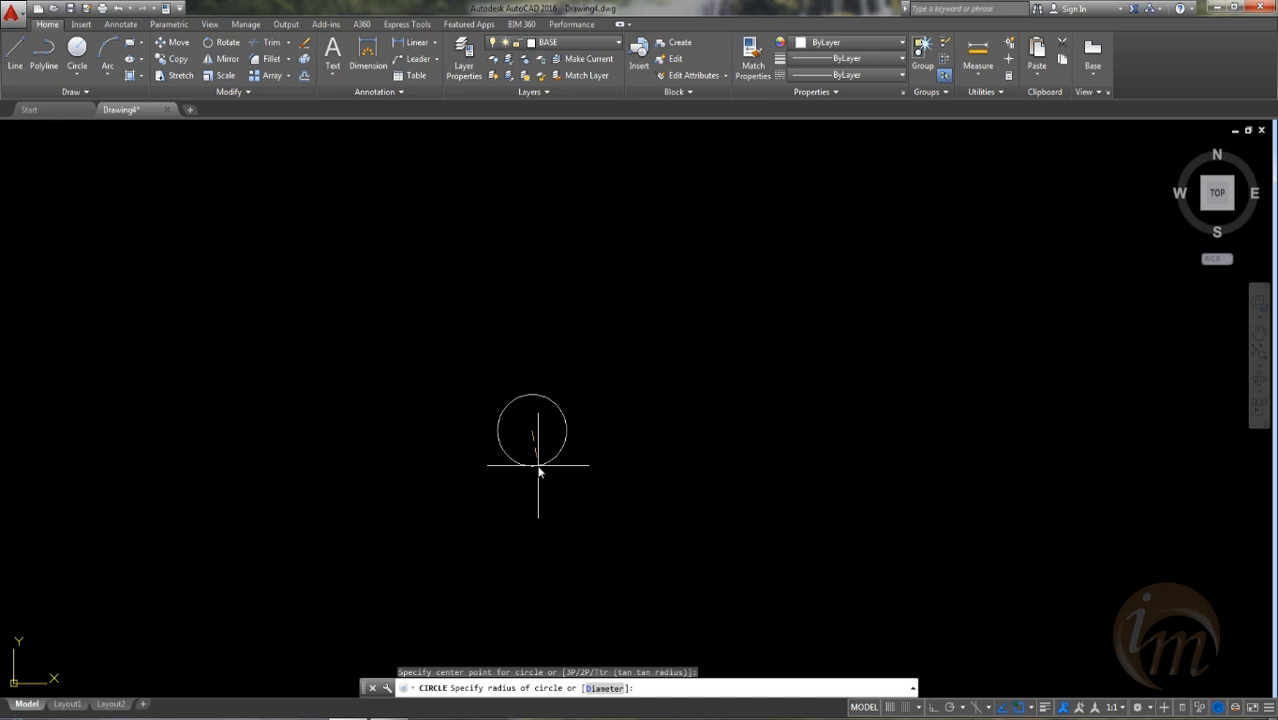
type("12")
key("Return")
Step: Draw a second circle with a radius of 6, concentric with the first circle
scroll(475, 396, "up", 3)
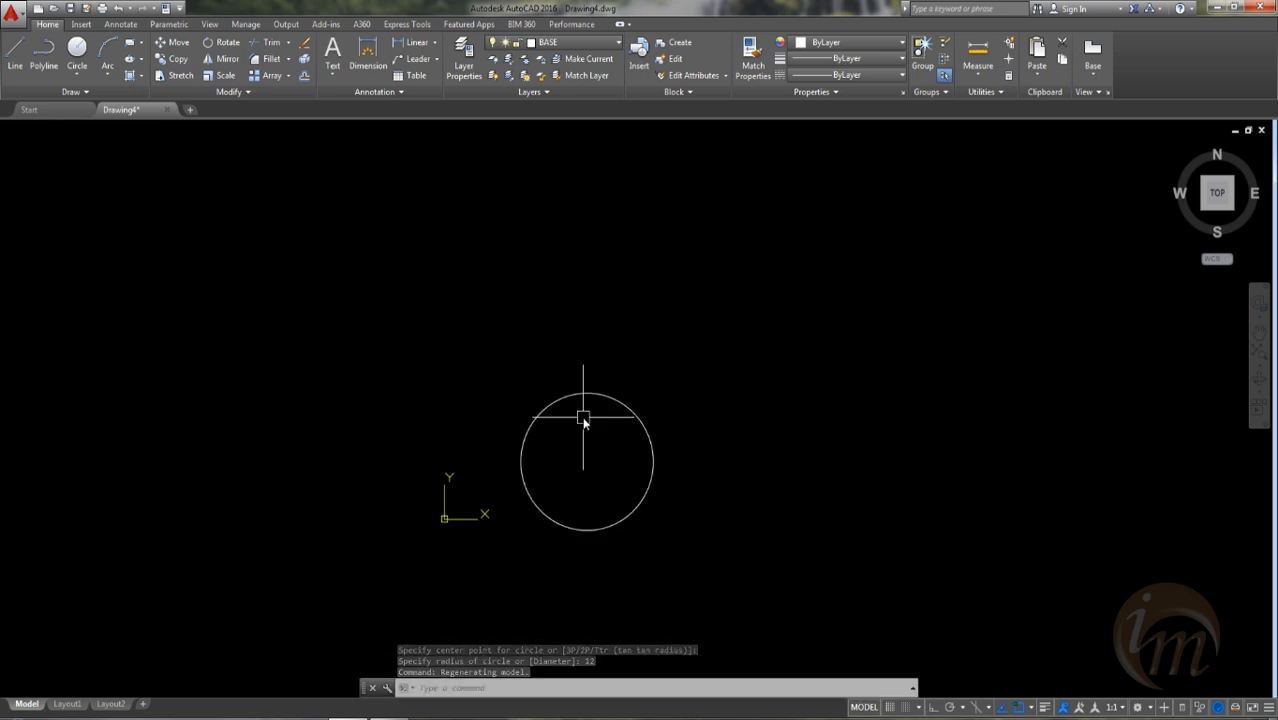
type("c")
key("Return")
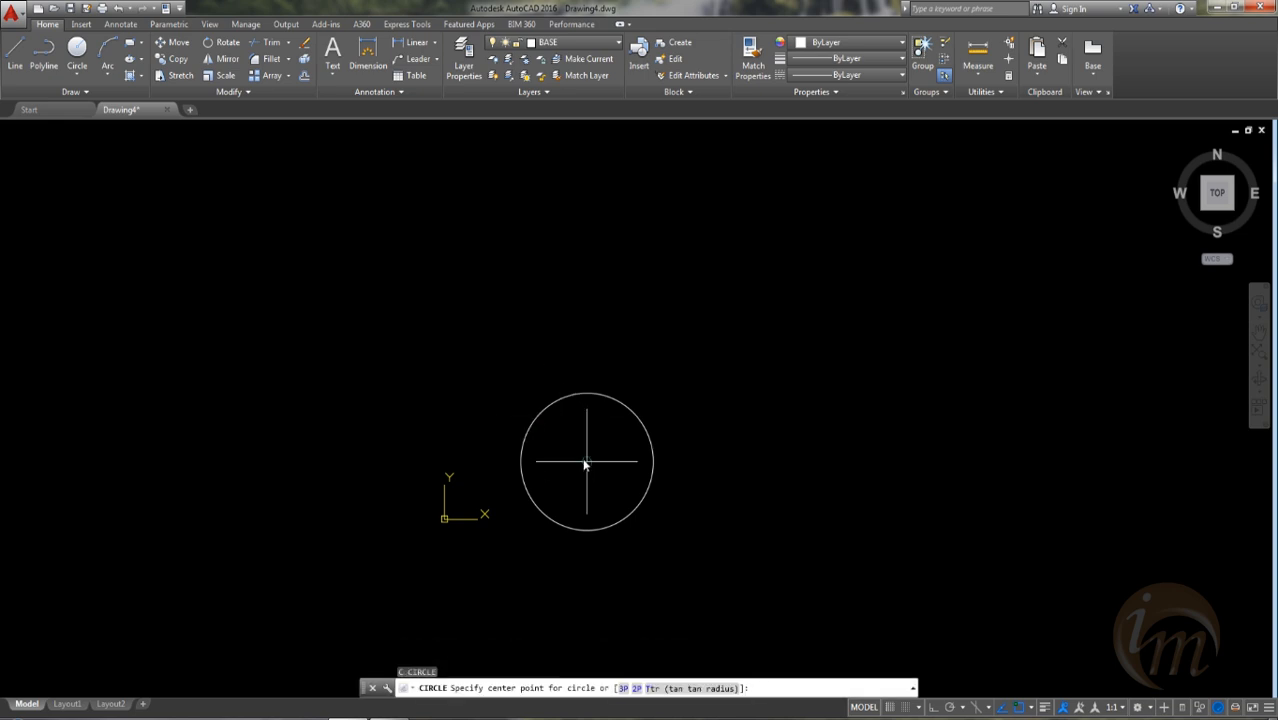
left_click(586, 462)
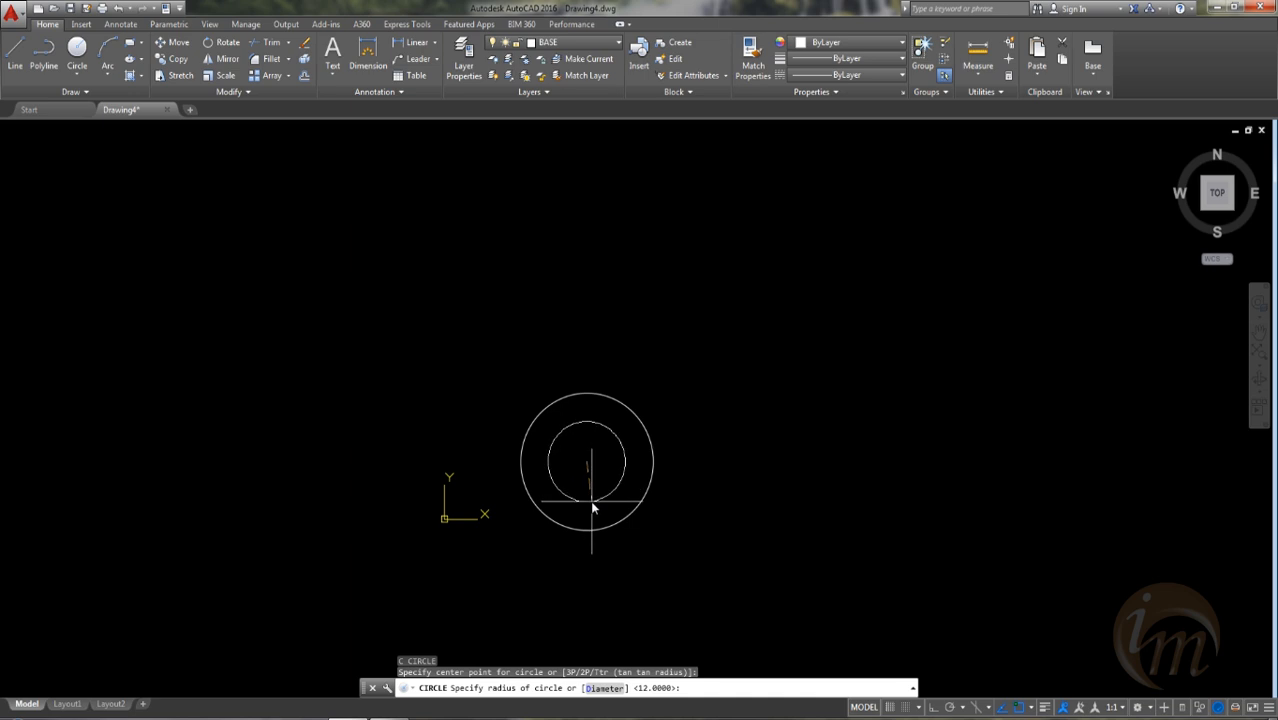
type("6")
key("Return")
Step: Copy both concentric circles from their centre with Ortho on, once 58 straight up and once 112 to the right
scroll(591, 503, "down", 2)
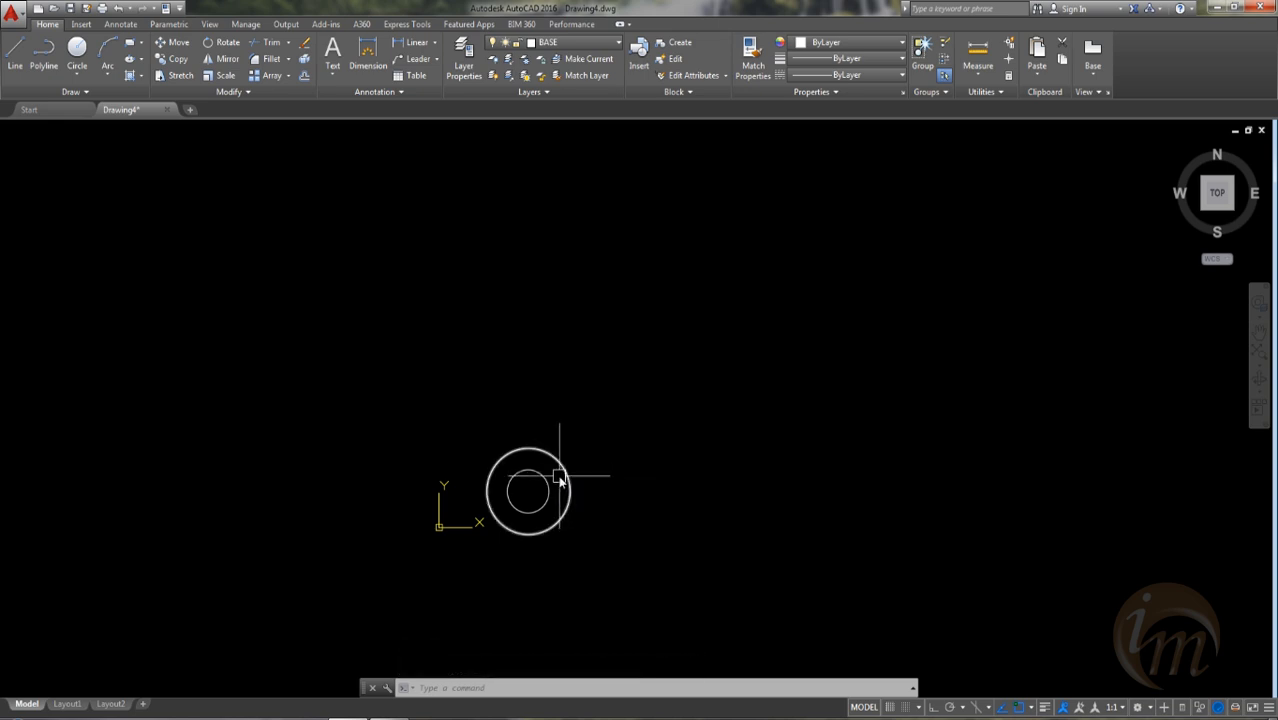
left_click(601, 543)
left_click(491, 451)
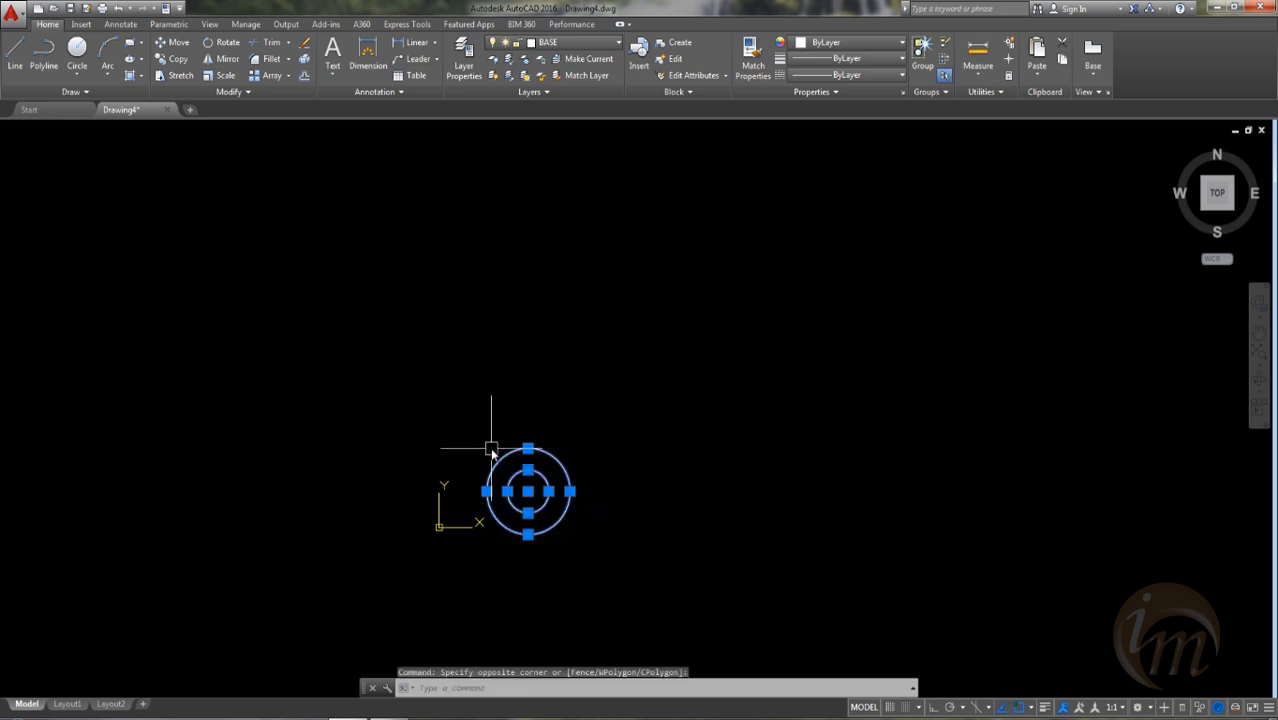
type("co")
key("Return")
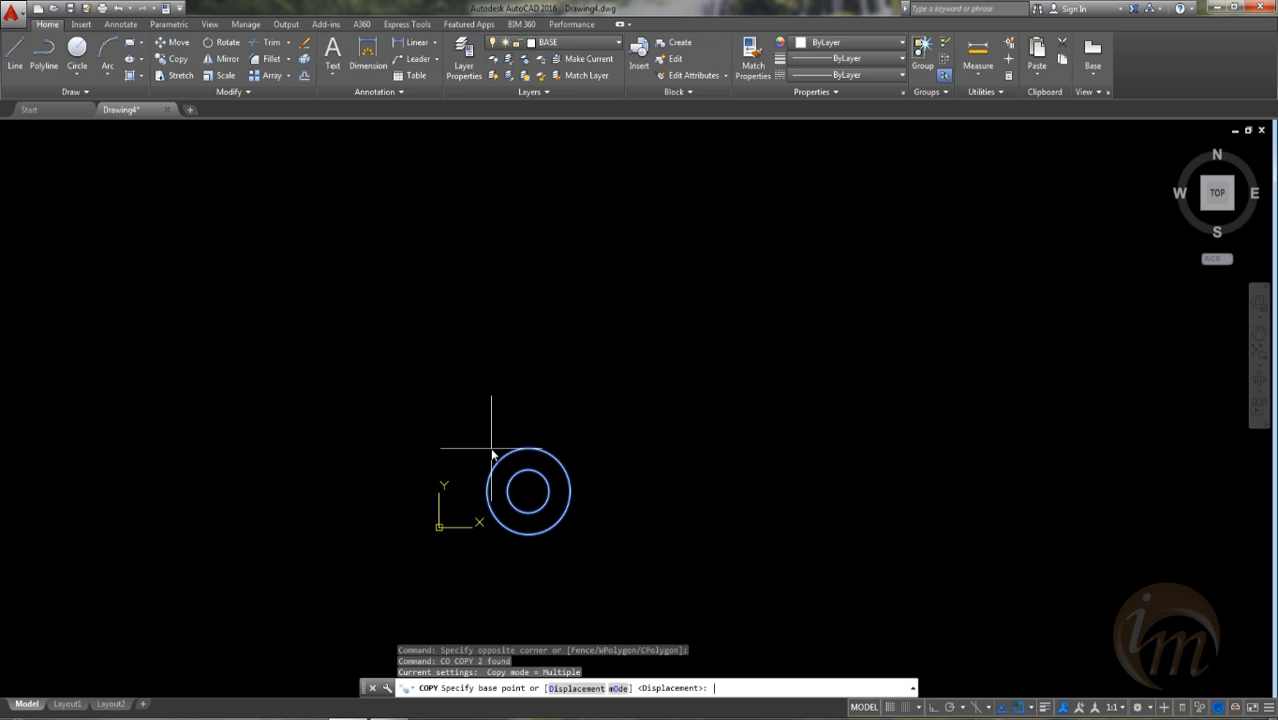
left_click(528, 493)
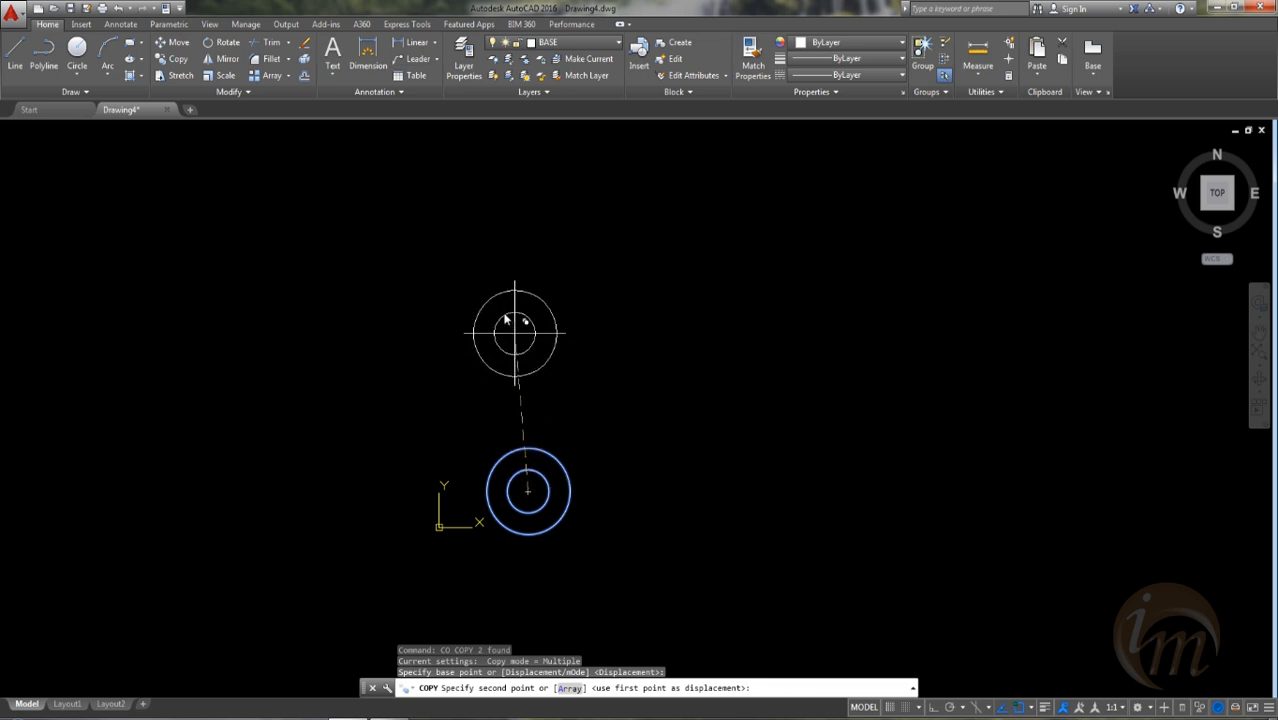
key("F8")
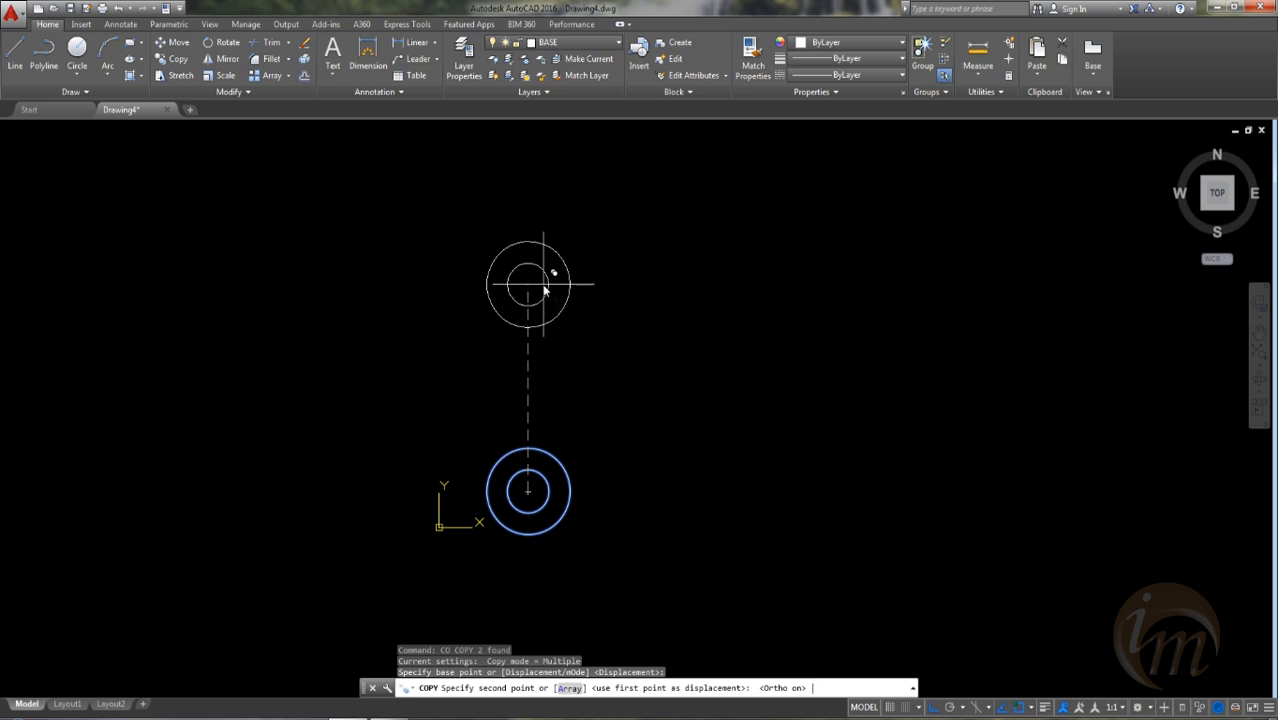
key("Return")
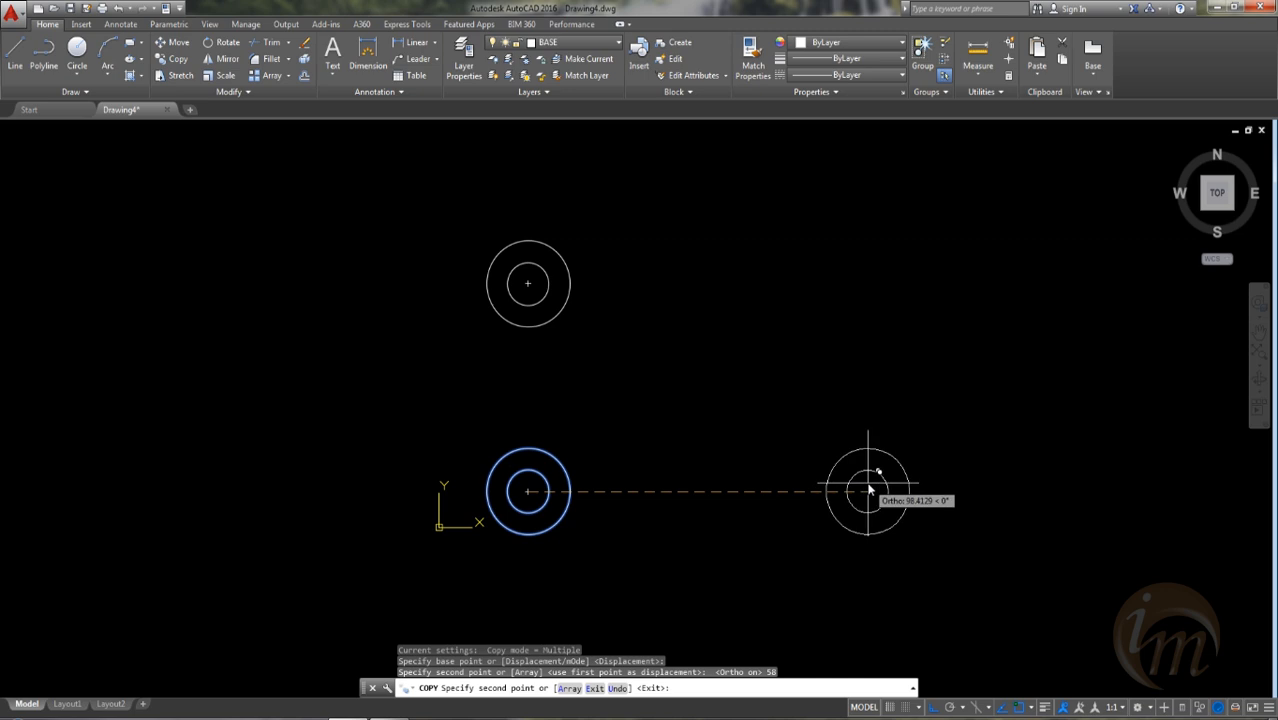
type("11")
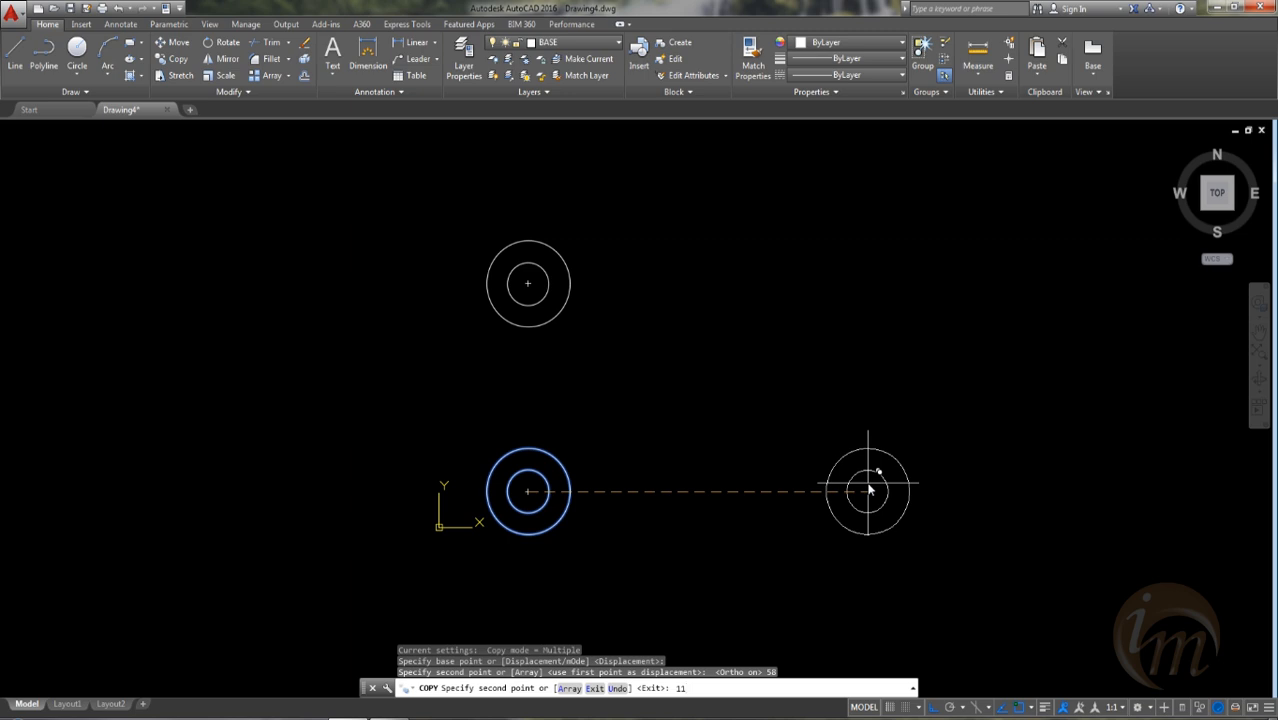
key("Return")
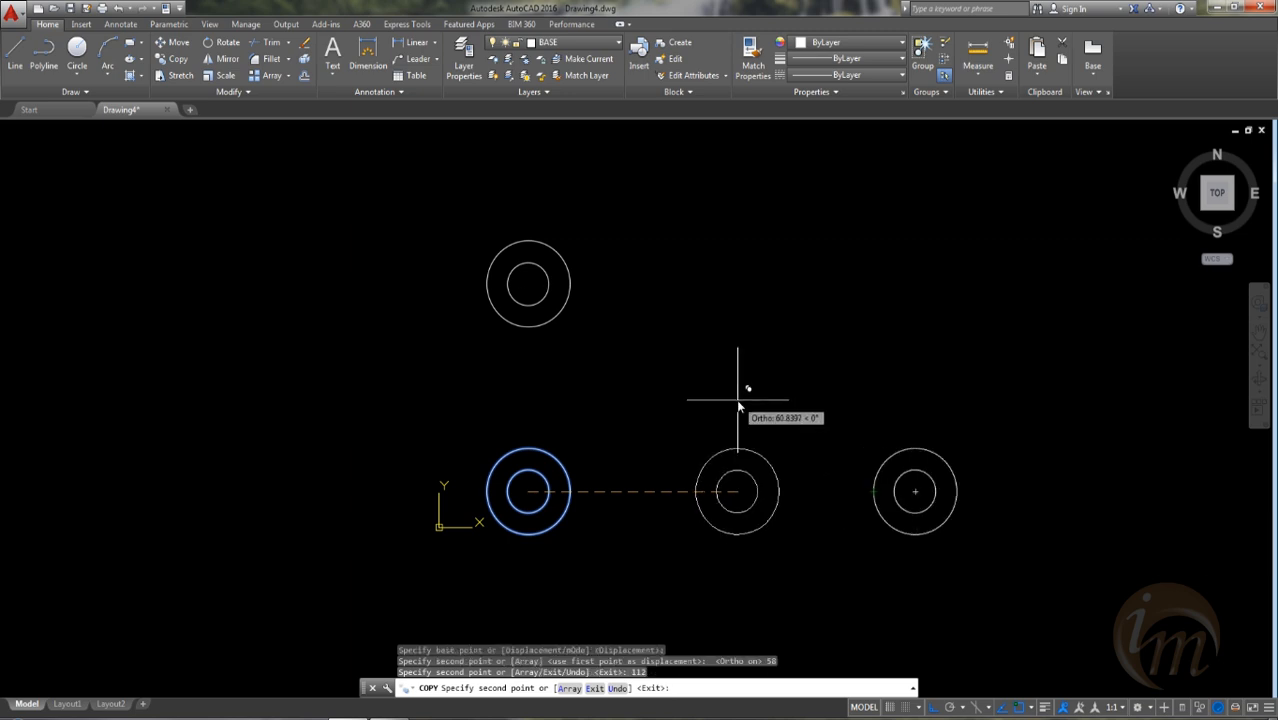
key("Escape")
Step: Copy the lower-right pair of circles 58 straight up from its centre to complete the fourth corner
left_click(960, 557)
left_click(878, 438)
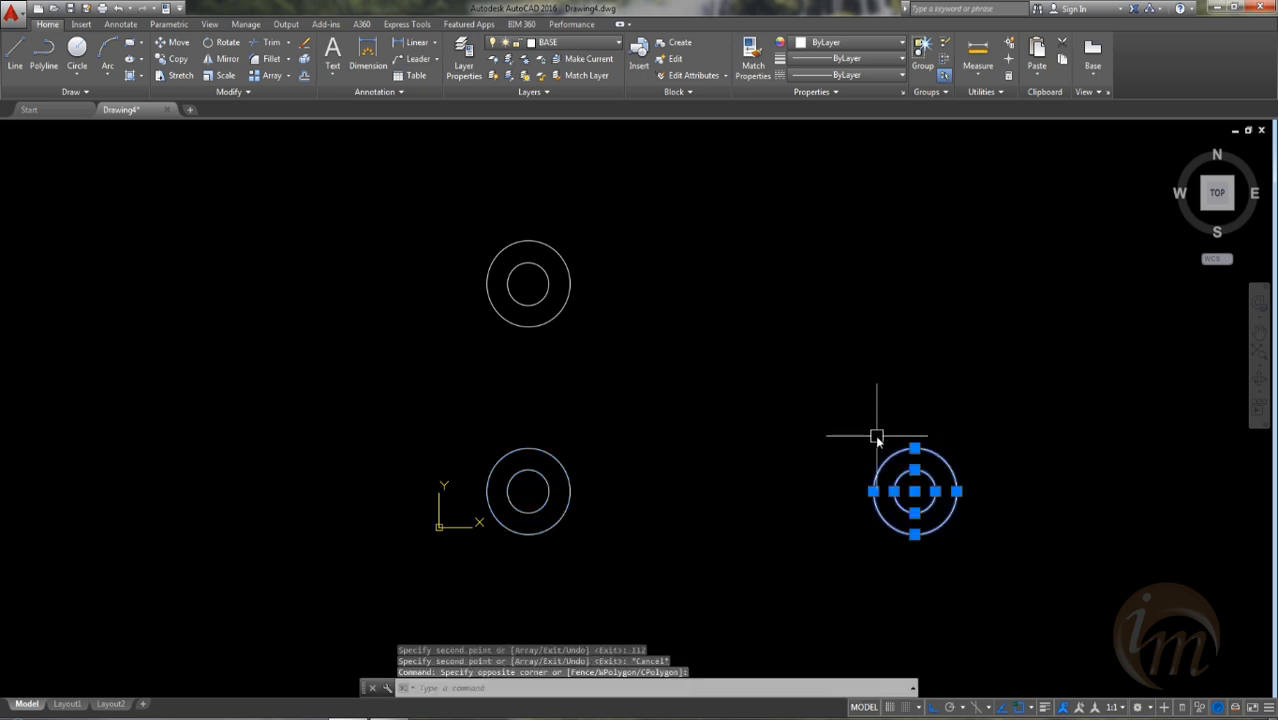
type("co")
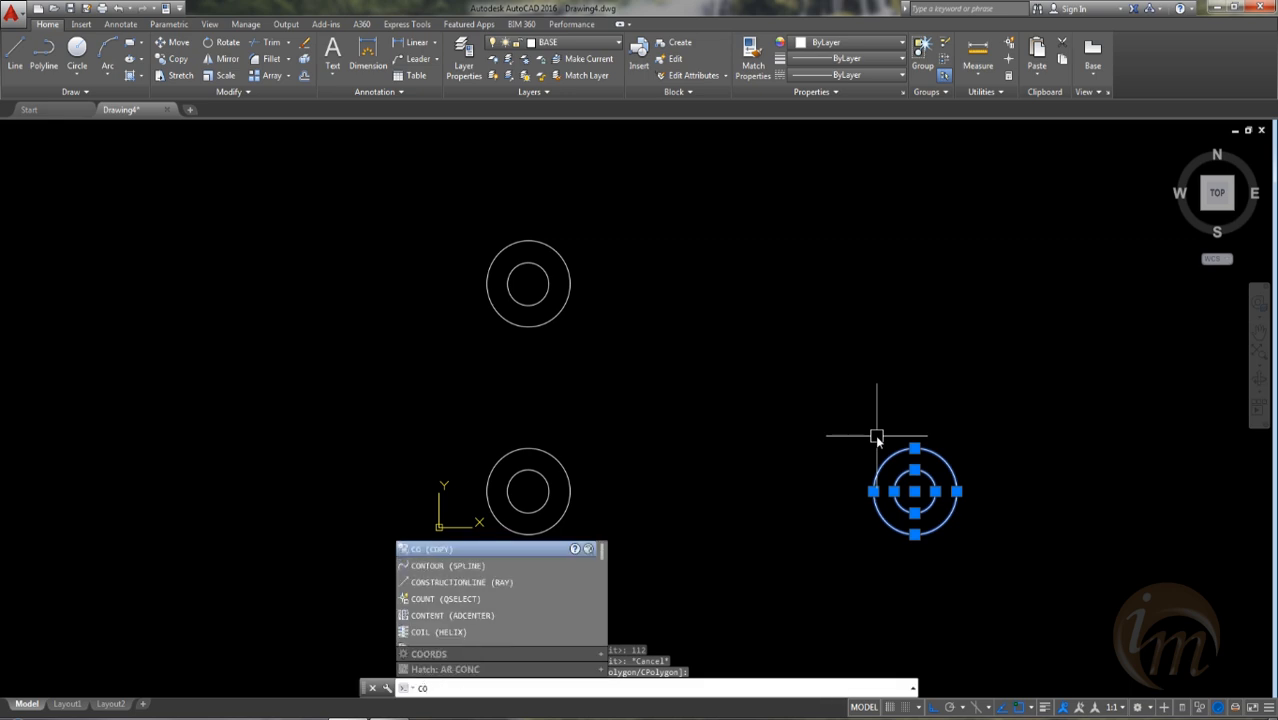
key("Return")
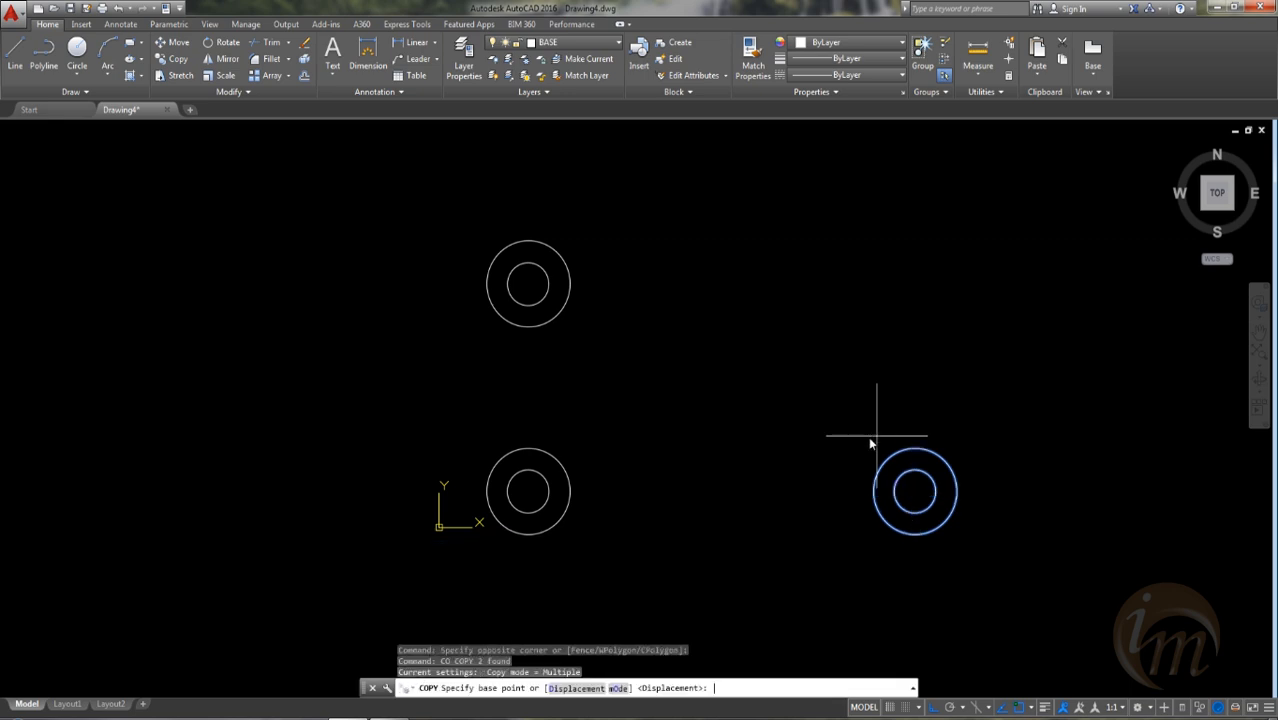
left_click(917, 496)
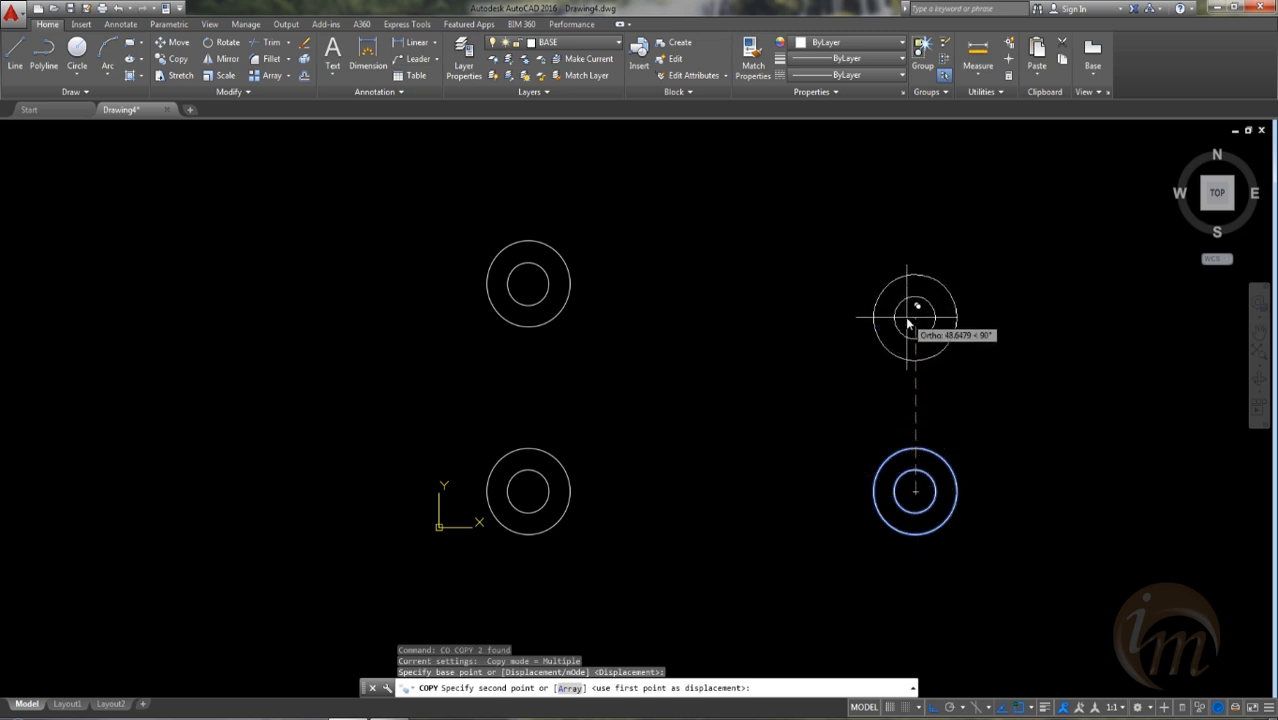
type("58")
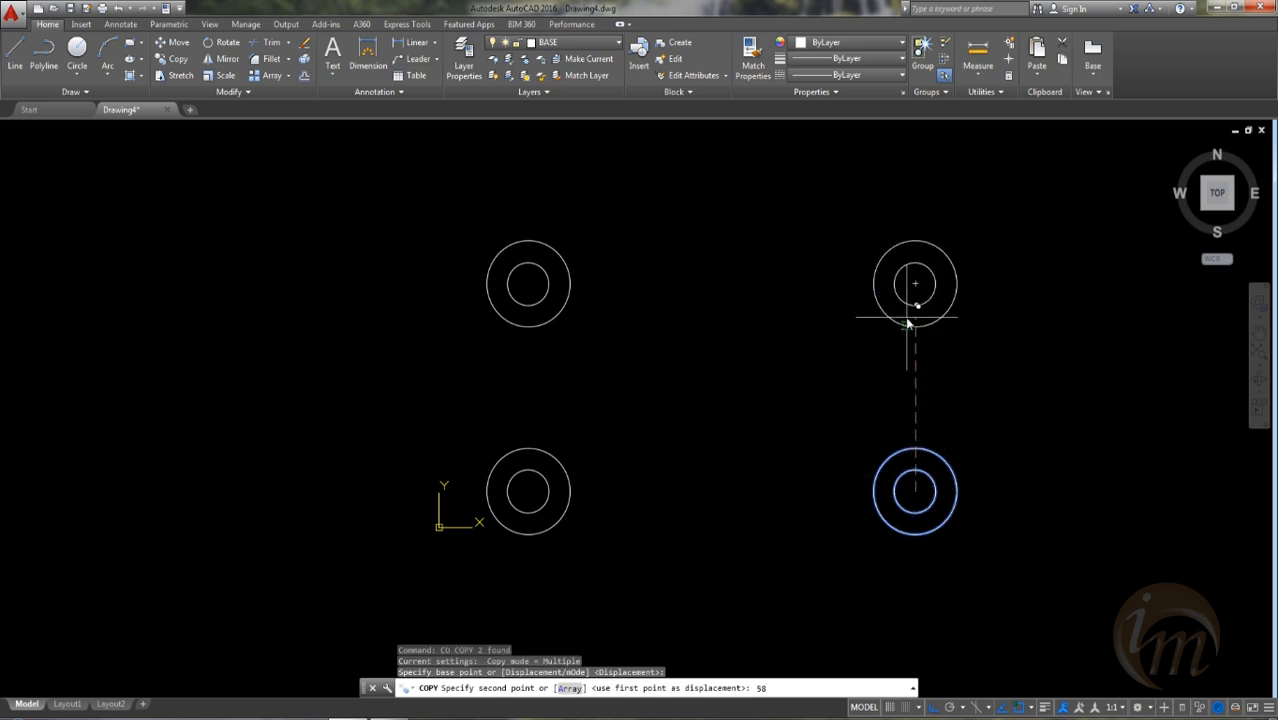
key("Return")
key("Escape")
Step: Draw a line tangent to the tops of the two upper outer circles
middle_click_drag(785, 397, 677, 391)
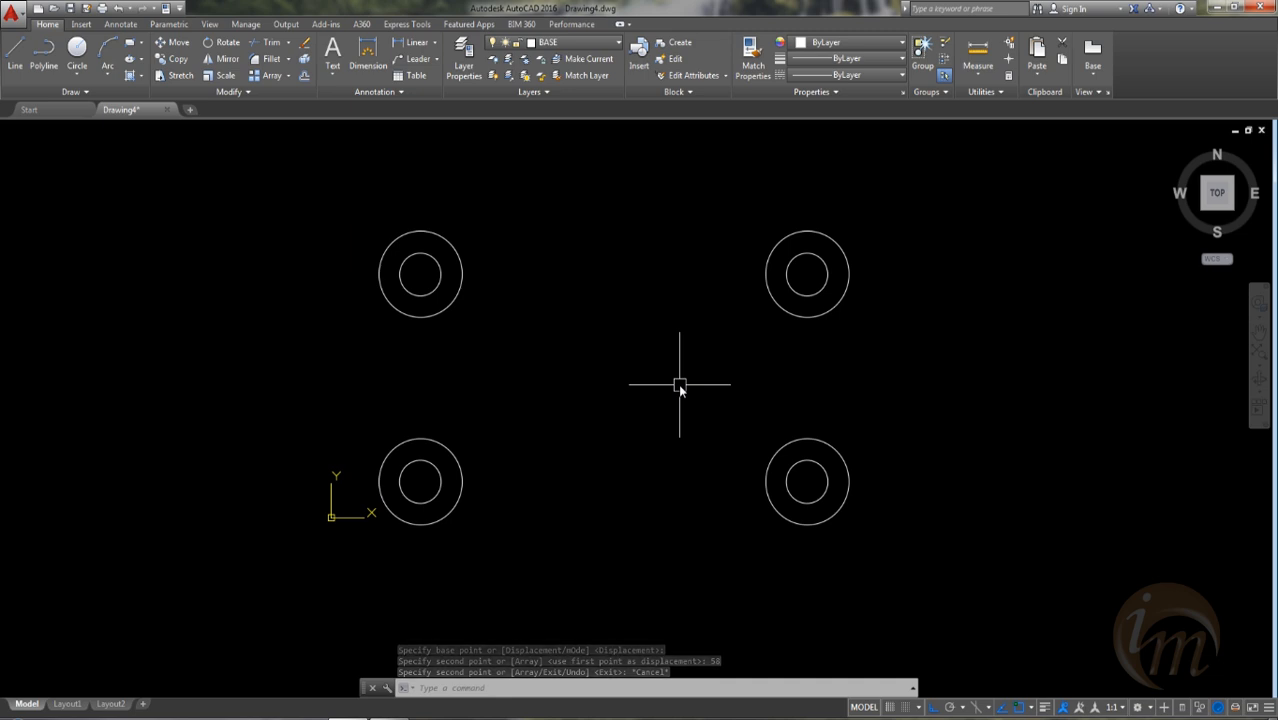
middle_click_drag(611, 388, 626, 399)
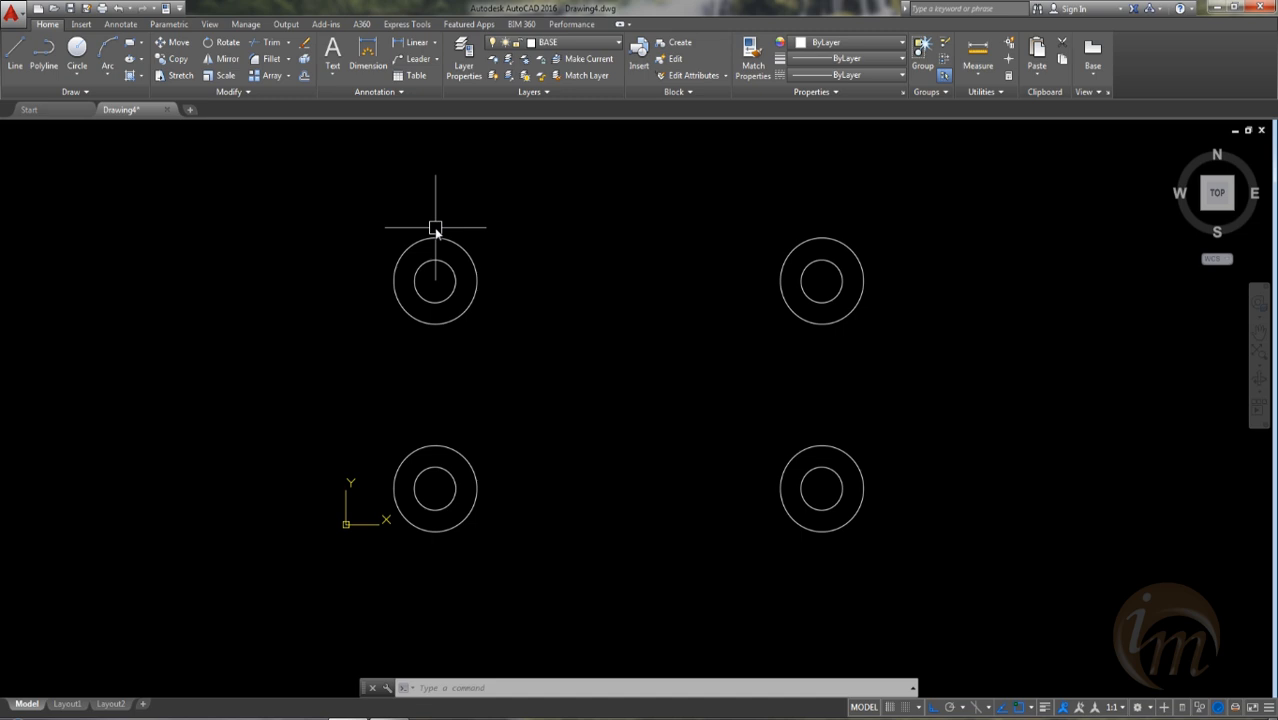
type("l")
key("Return")
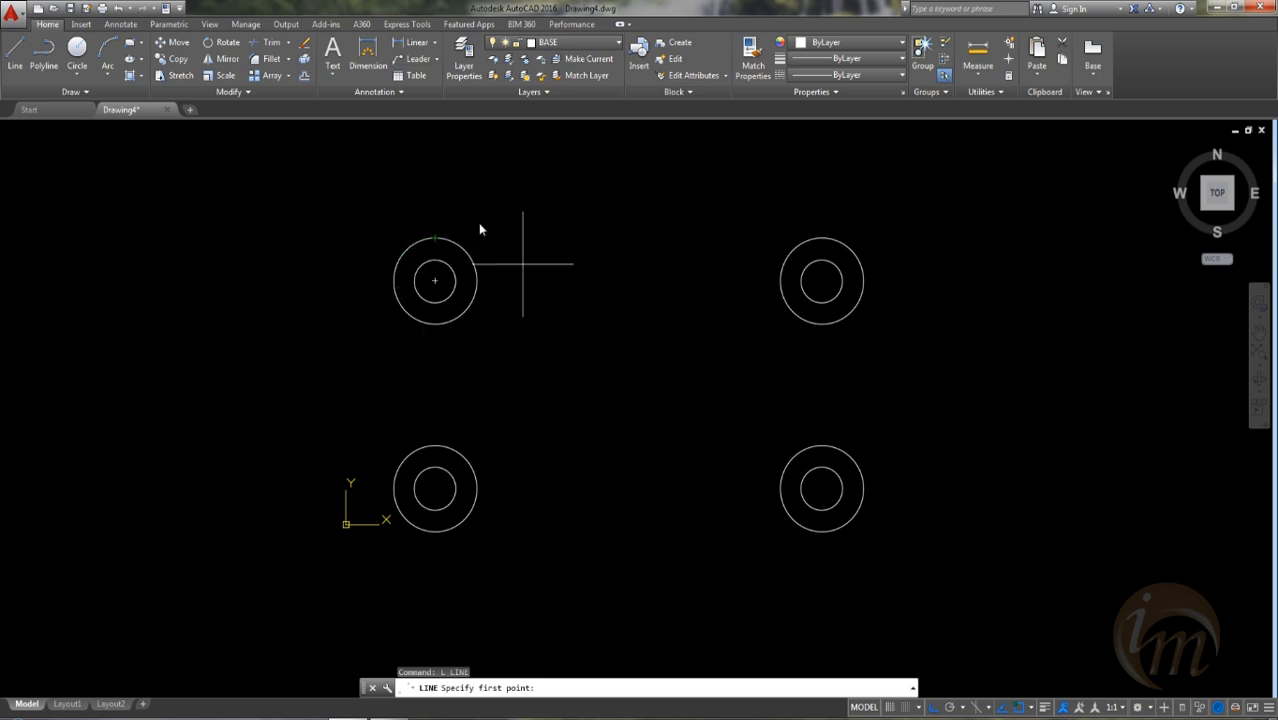
type("TAN to")
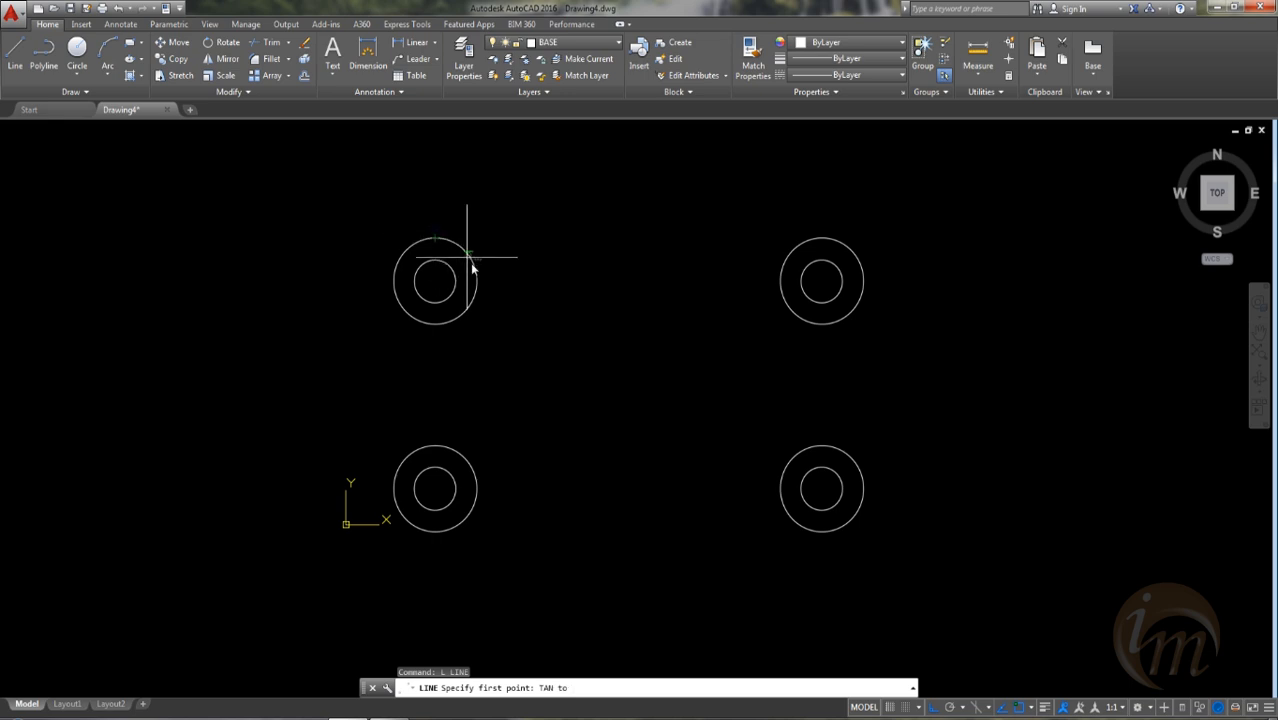
left_click(418, 243)
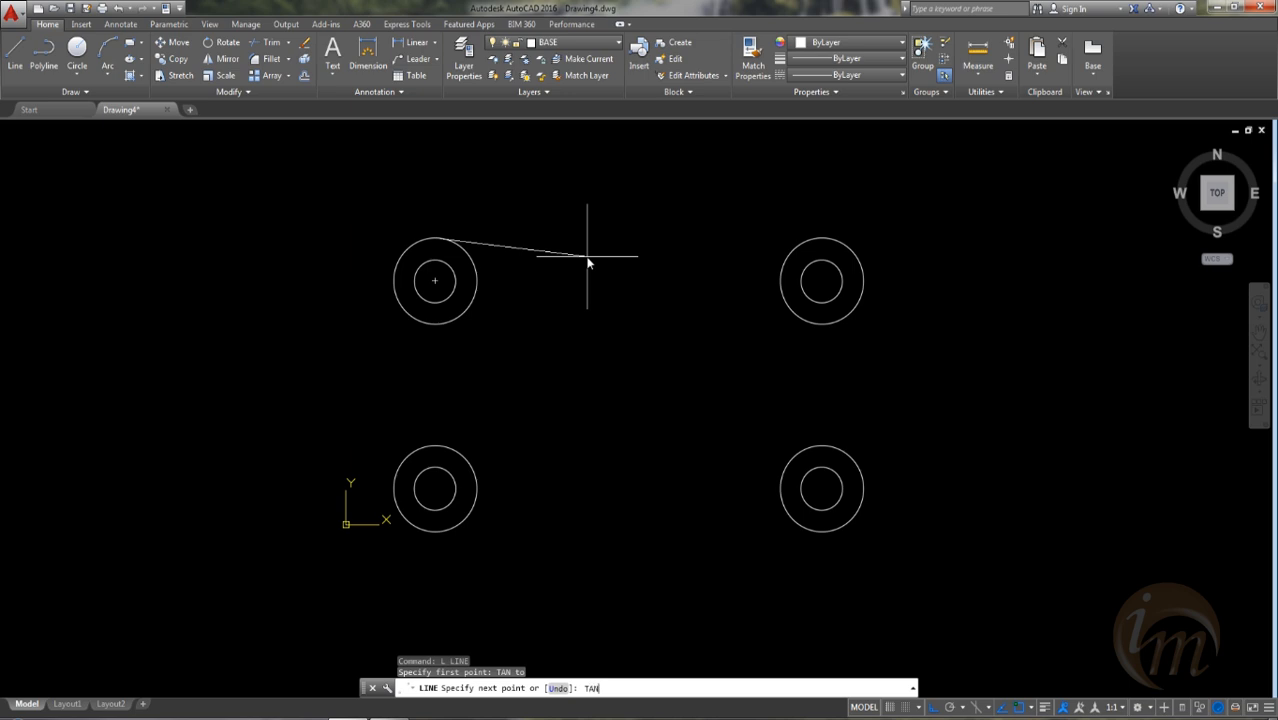
left_click(820, 237)
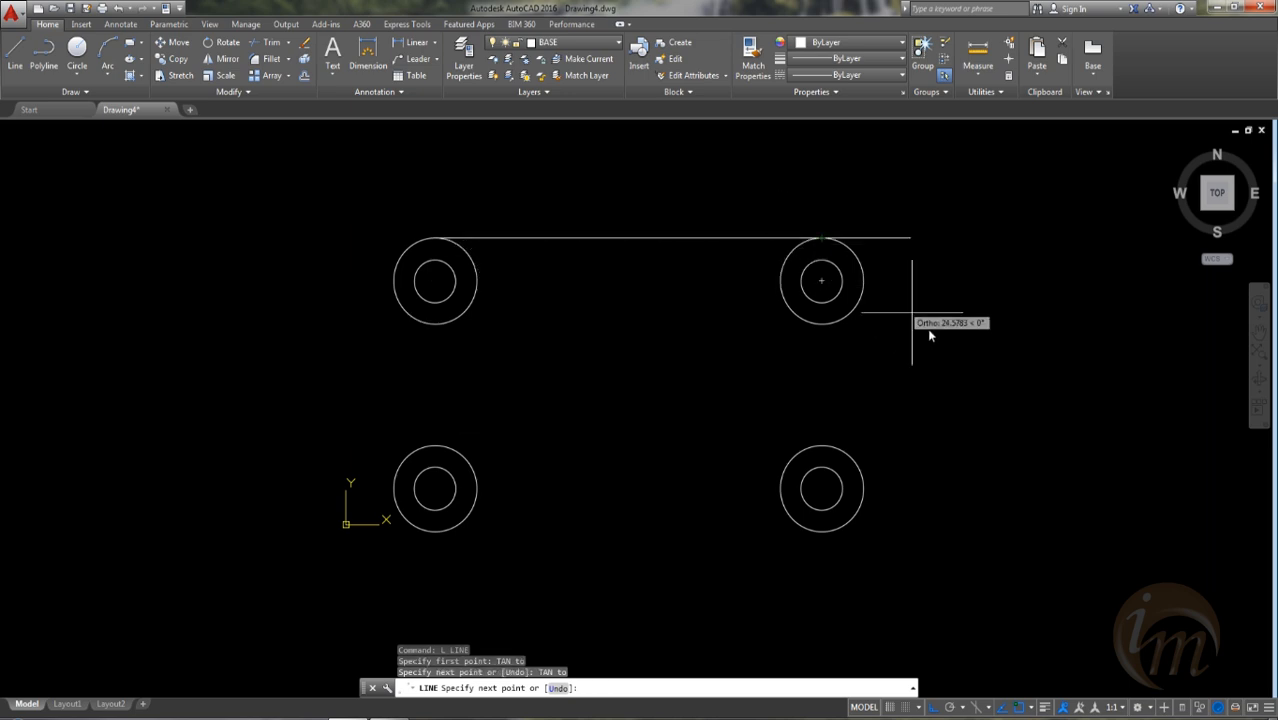
key("Return")
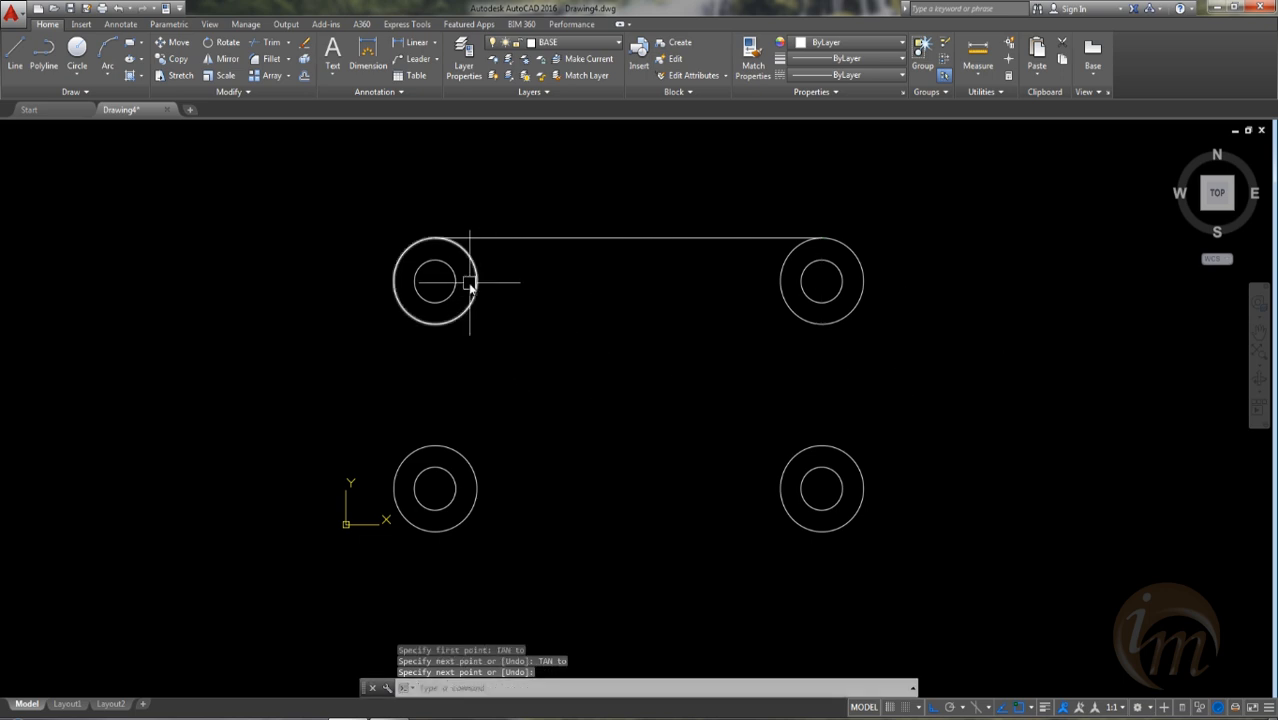
Step: Draw a vertical line tangent to the left sides of the two left outer circles
key("Return")
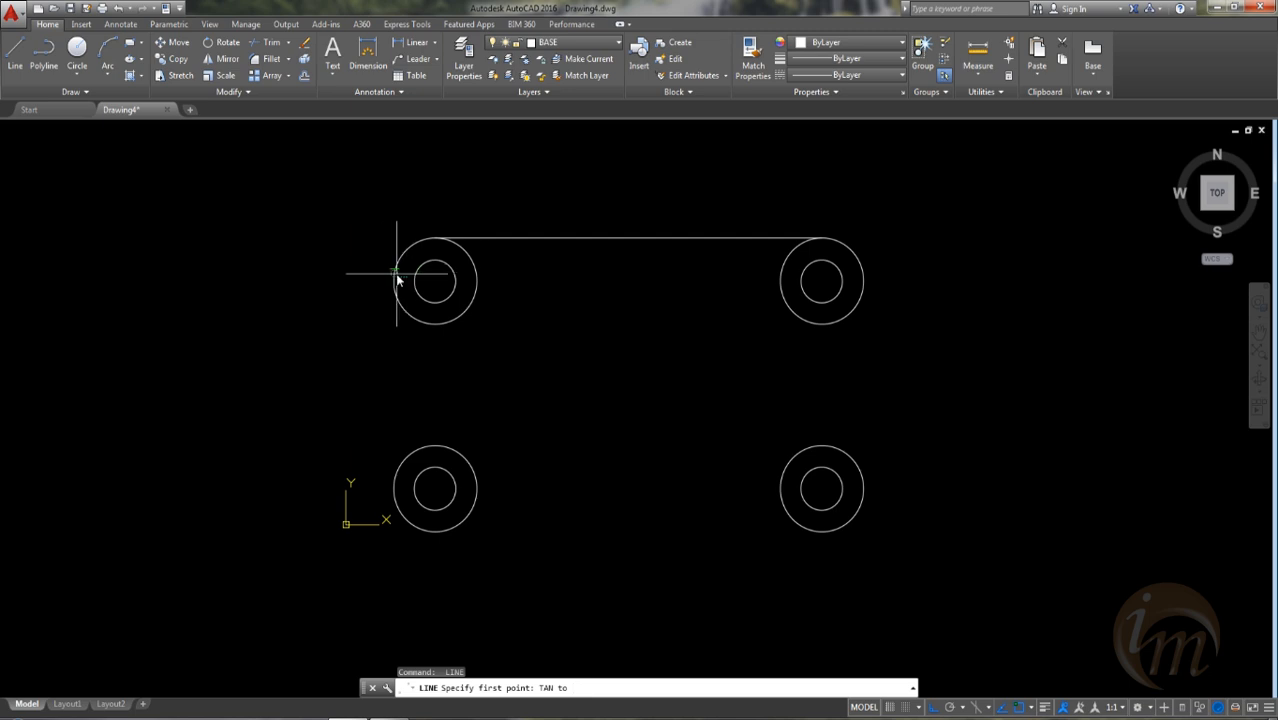
left_click(388, 280)
type("T")
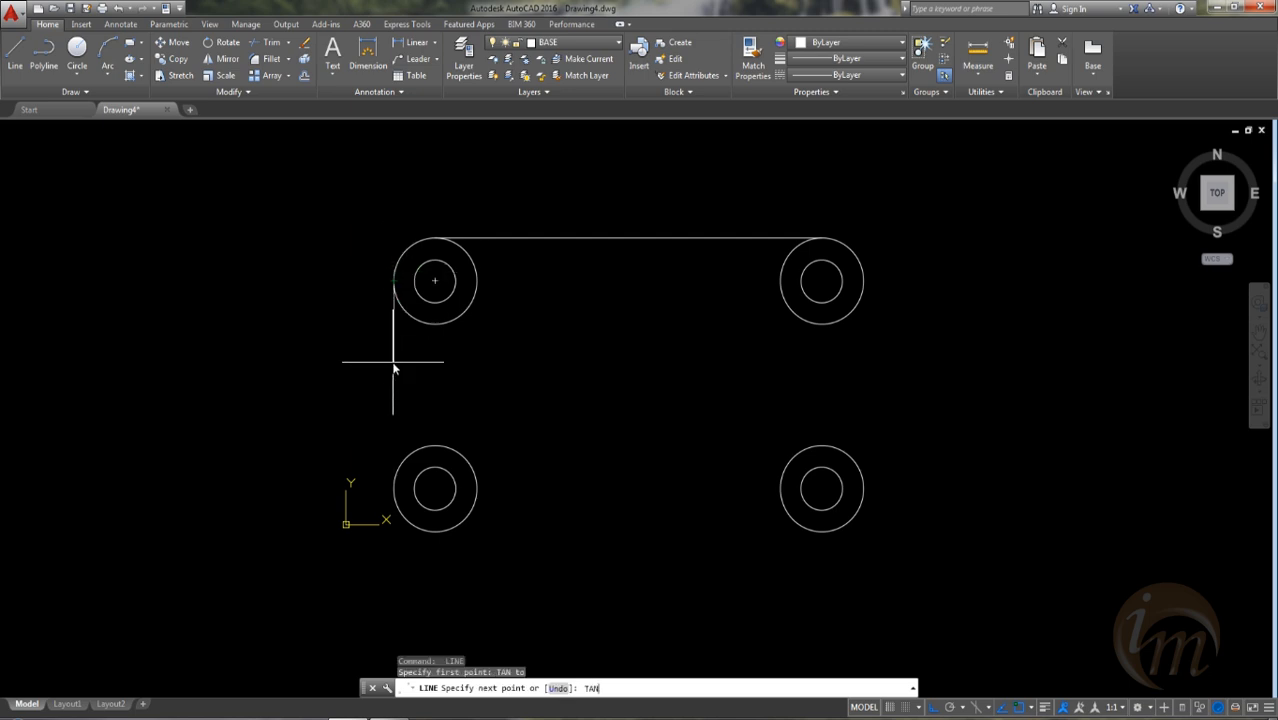
left_click(410, 476)
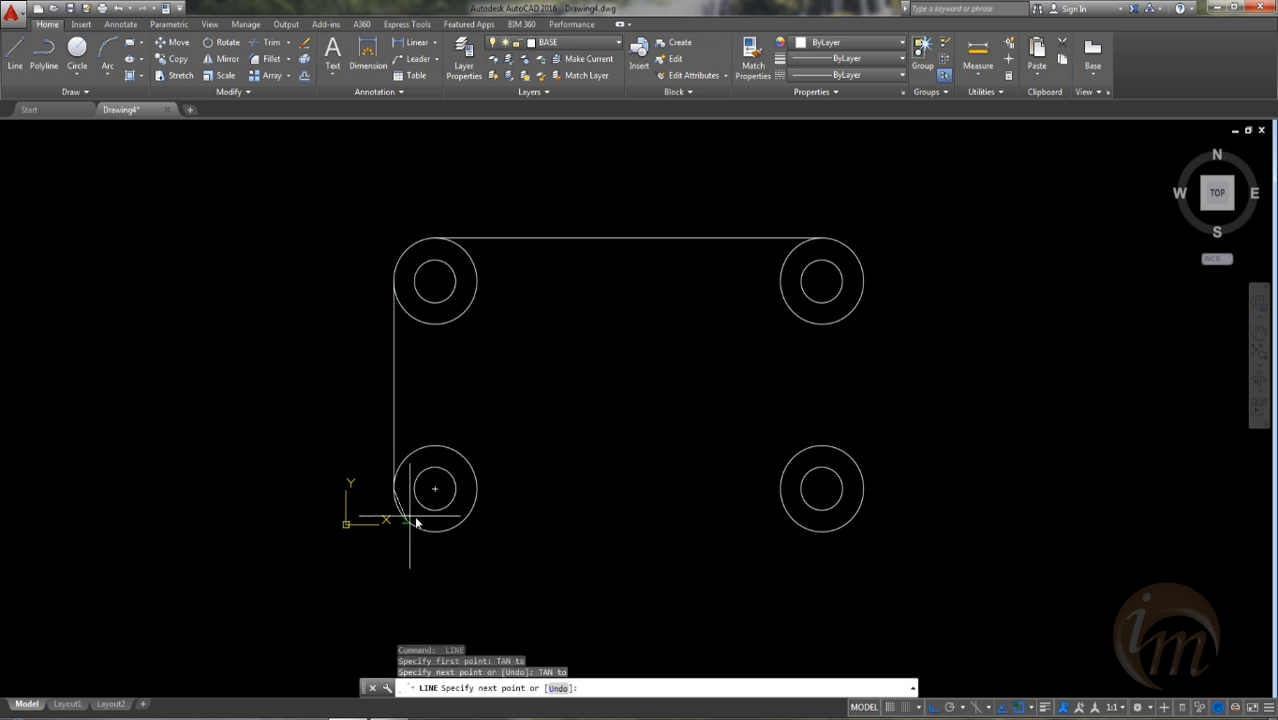
key("Escape")
Step: Draw a line tangent to the undersides of the two lower outer circles
type("L")
key("Return")
type("TAN t")
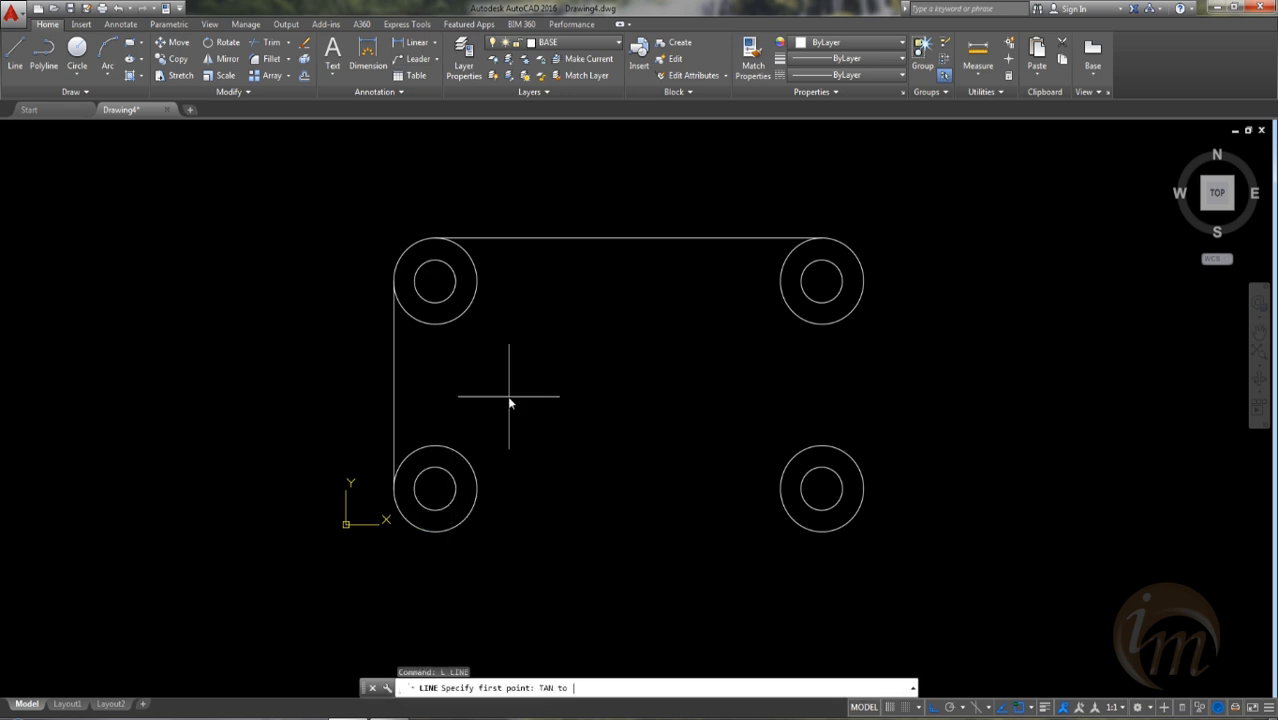
left_click(434, 535)
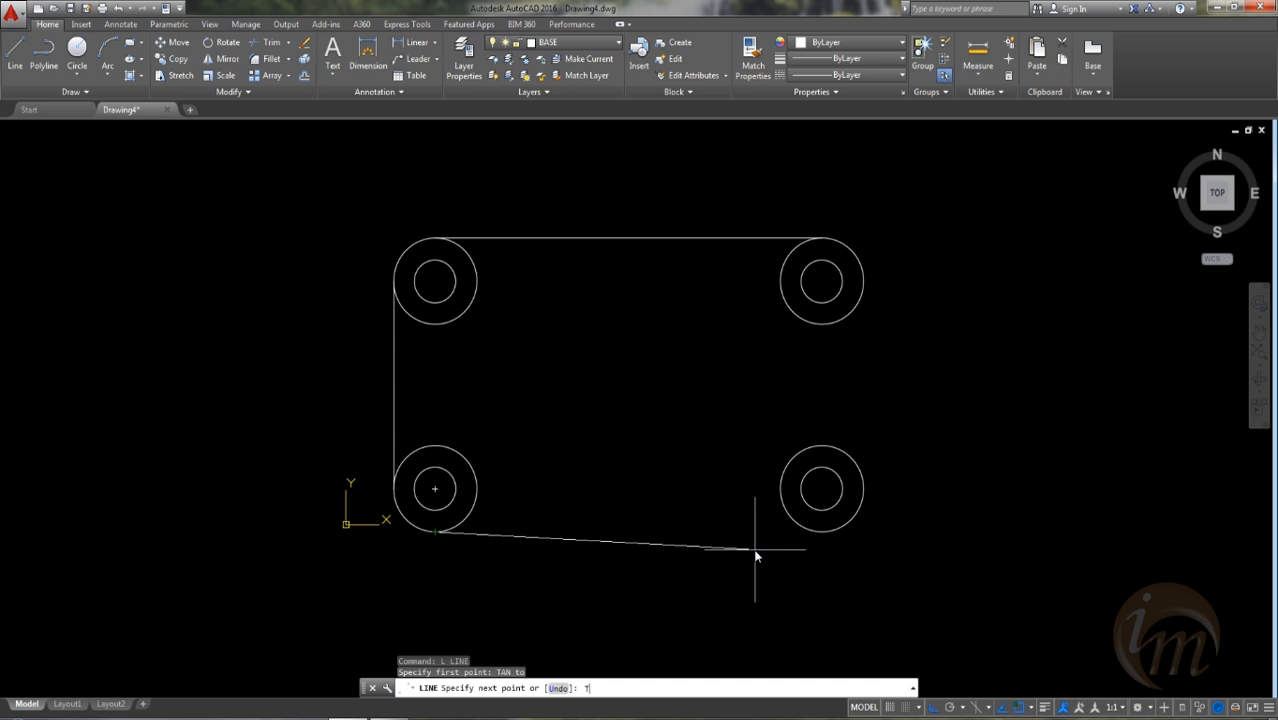
left_click(812, 538)
key("Return")
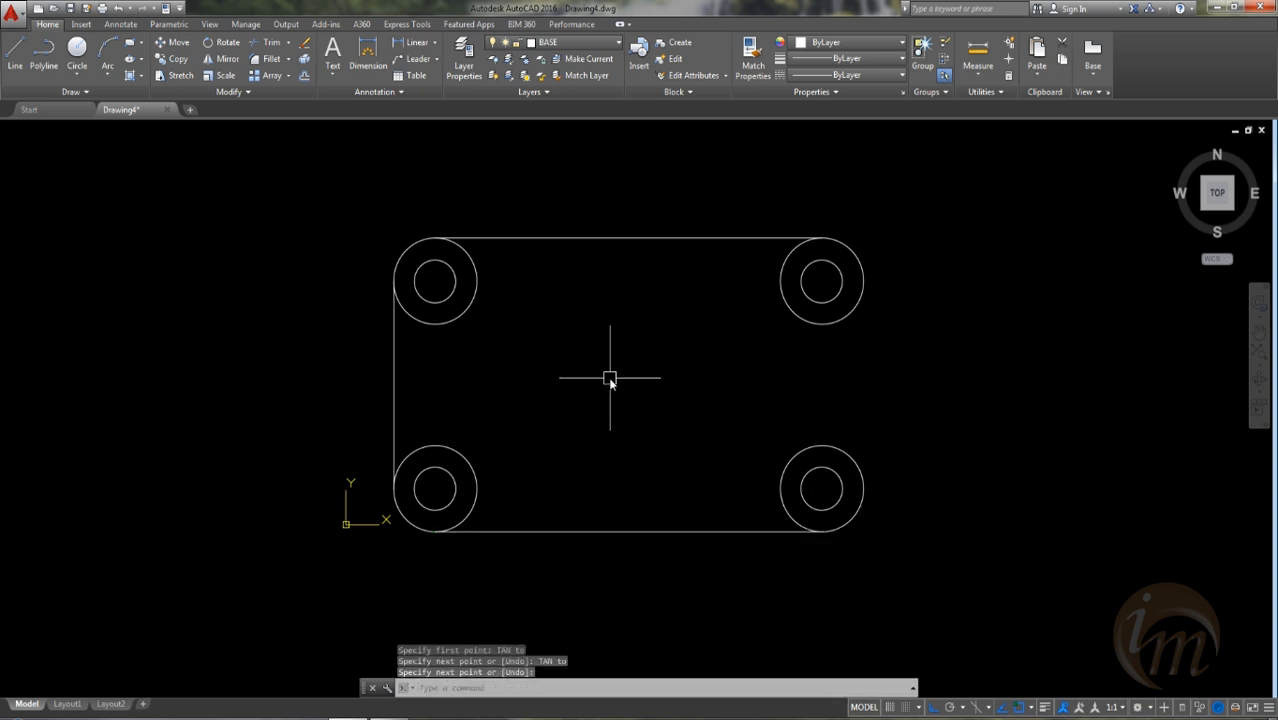
middle_click_drag(577, 400, 567, 405)
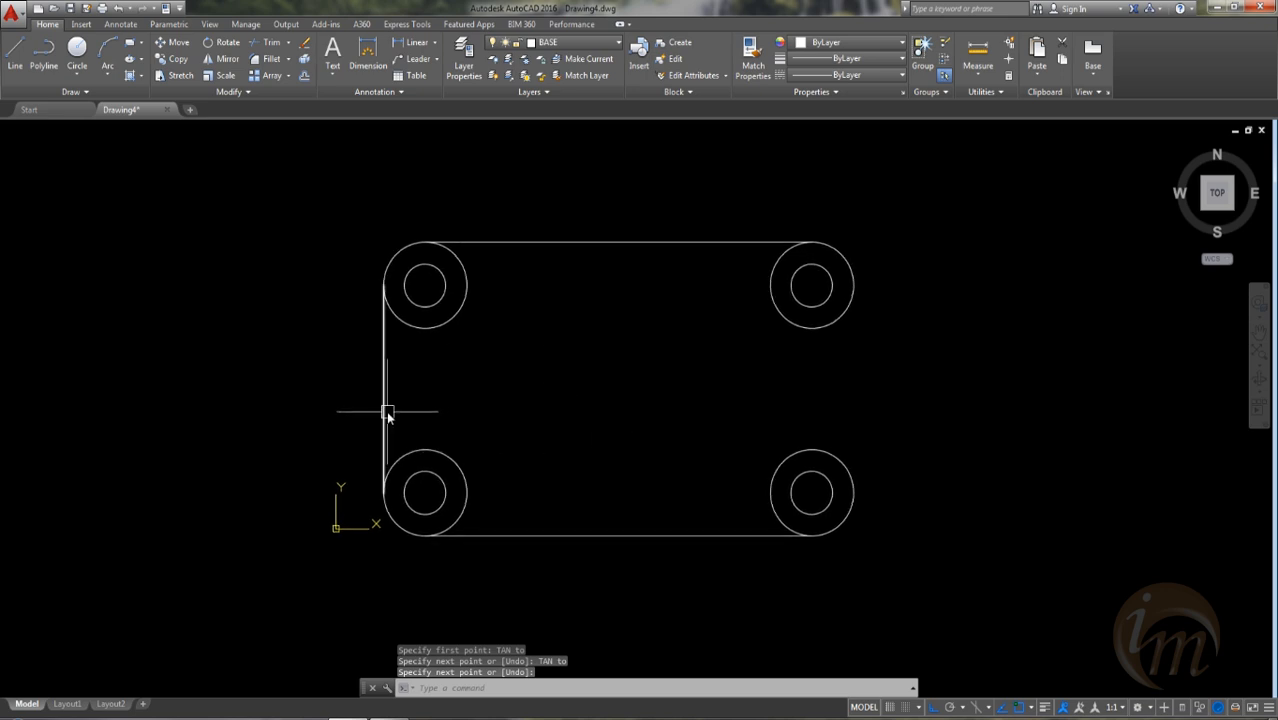
type("mi")
key("Return")
left_click(540, 534)
key("Return")
left_click(384, 389)
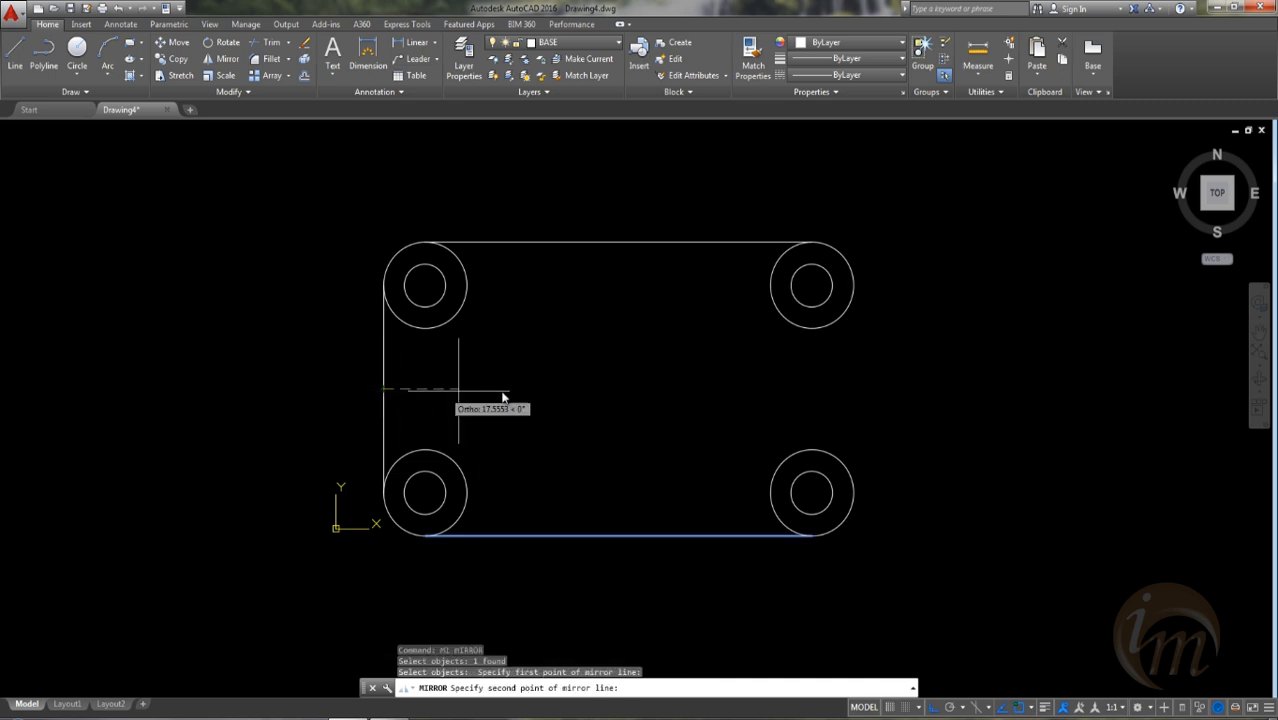
key("Escape")
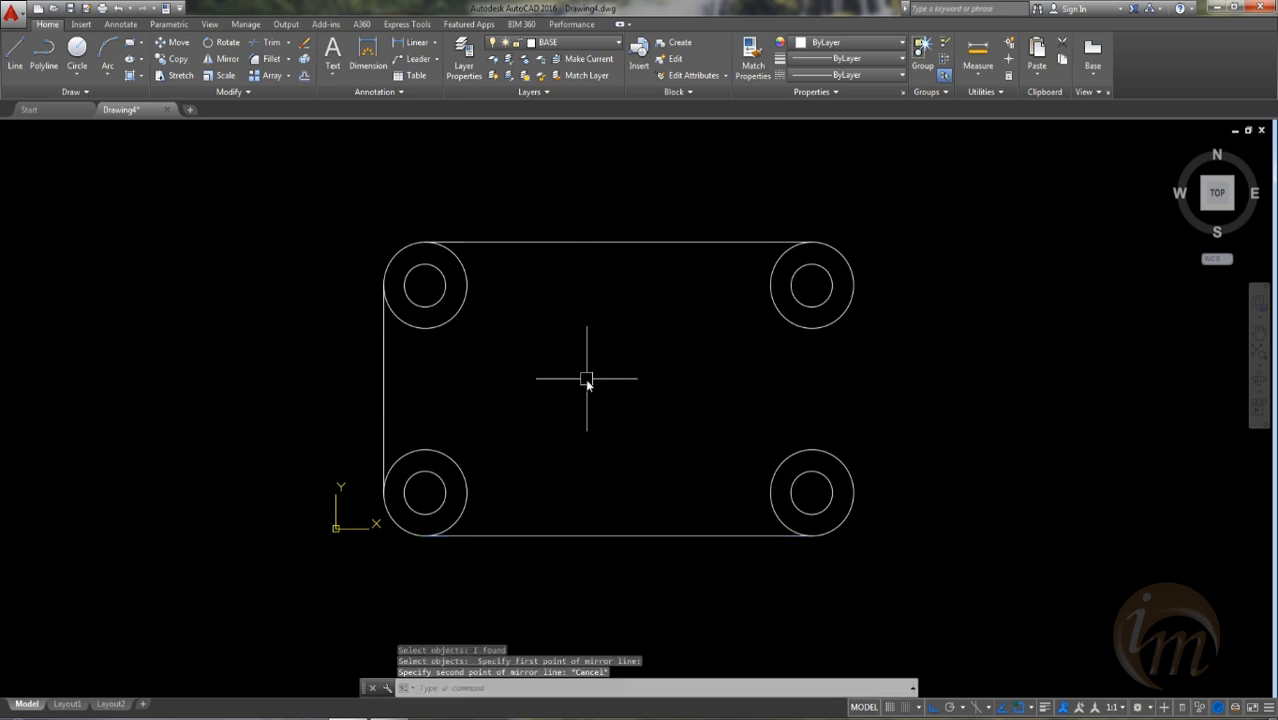
Step: Mirror the plate's left vertical line about the vertical axis through the top line's midpoint, keeping the original
type("mi")
key("Return")
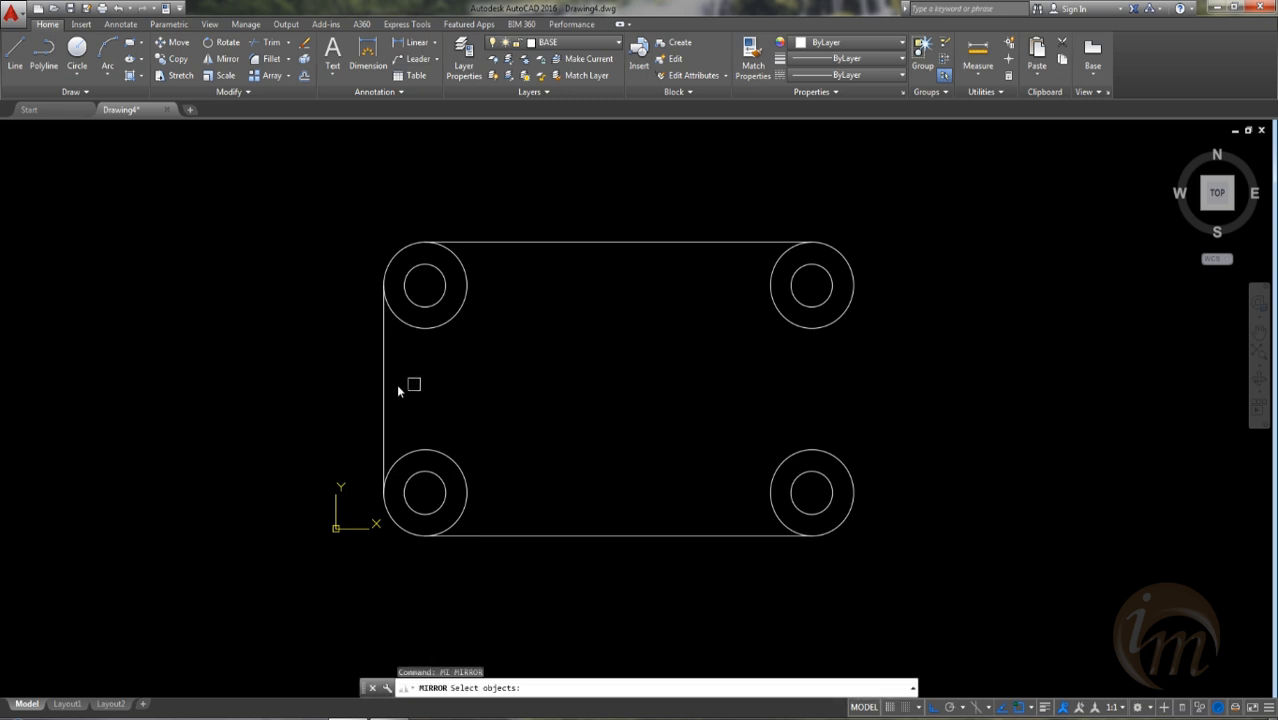
left_click(383, 392)
key("Return")
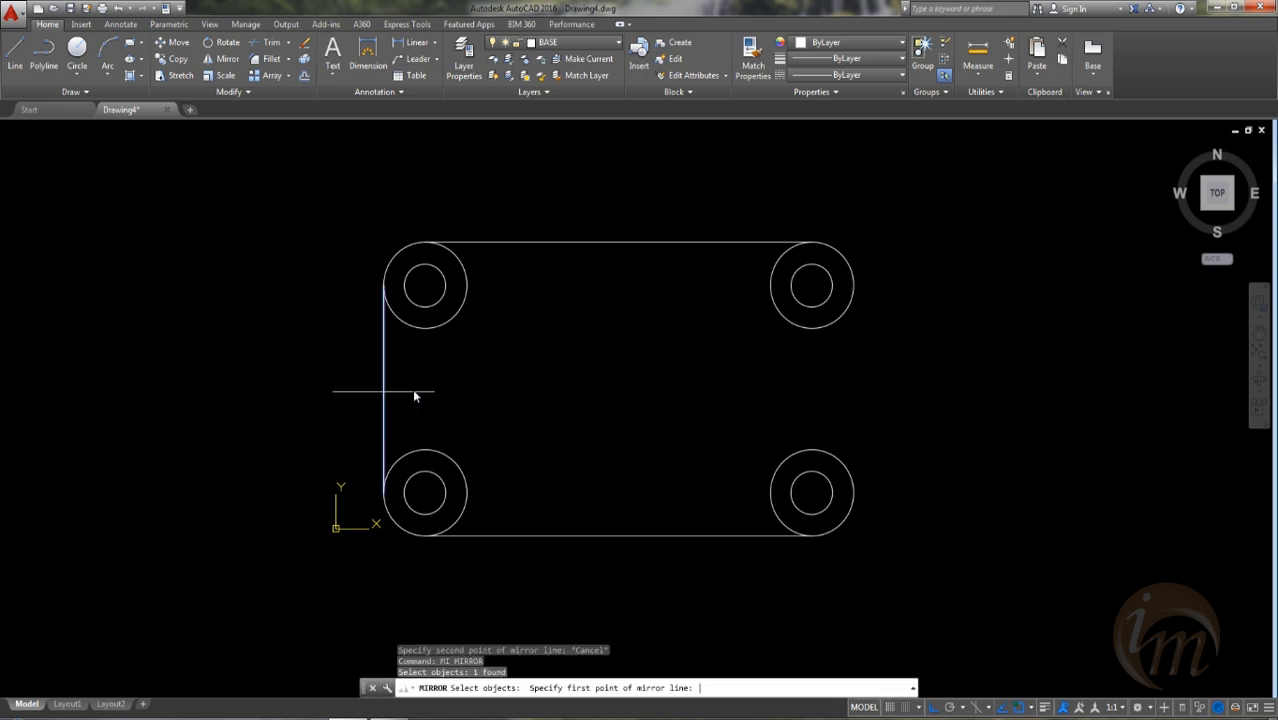
left_click(618, 249)
left_click(621, 369)
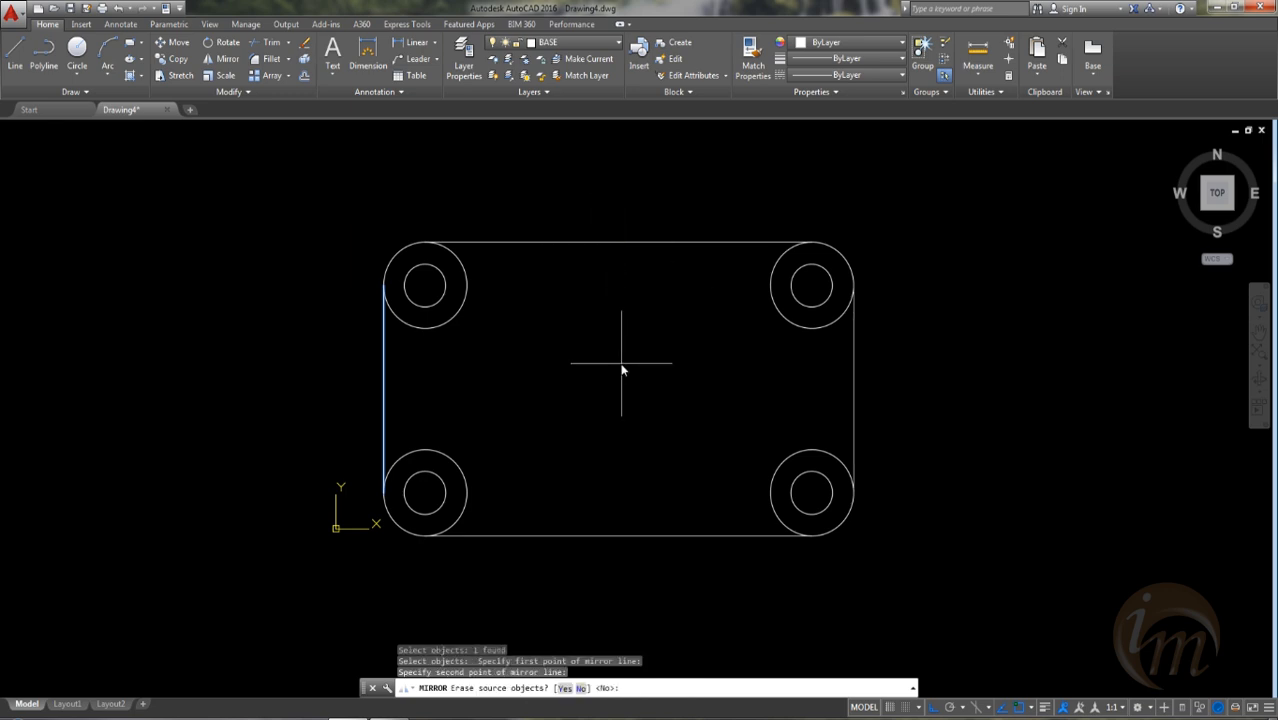
key("Return")
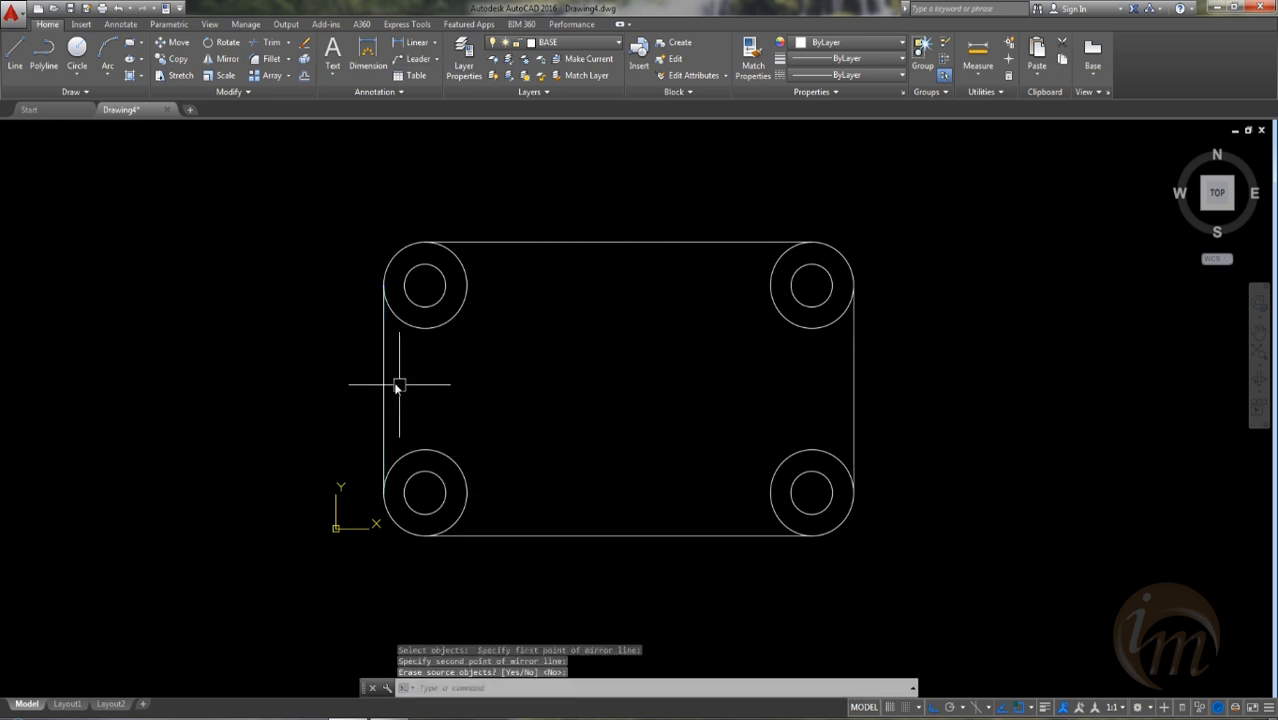
Step: Trim away the inner portions of the four outer corner circles, leaving only rounded corner arcs around the holes
mouse_move(613, 426)
middle_mouse_down()
mouse_move(571, 428)
mouse_move(620, 398)
middle_mouse_up()
middle_click_drag(552, 372, 563, 387)
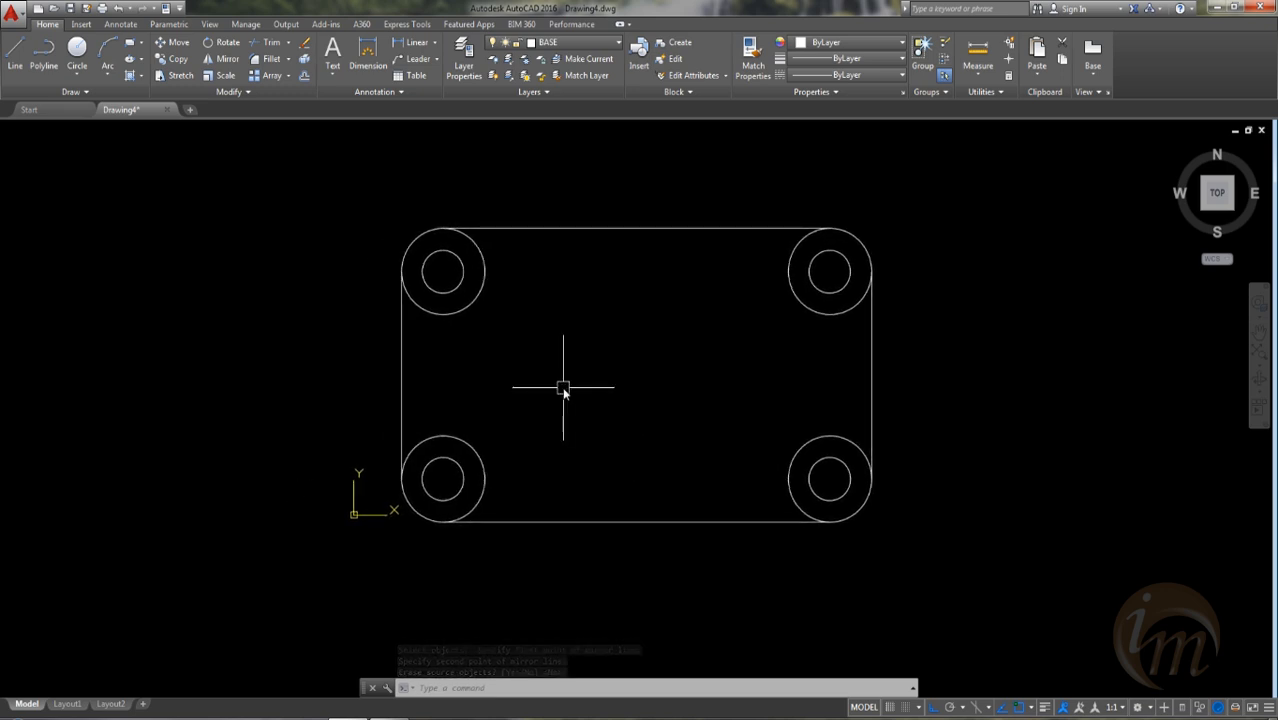
type("r")
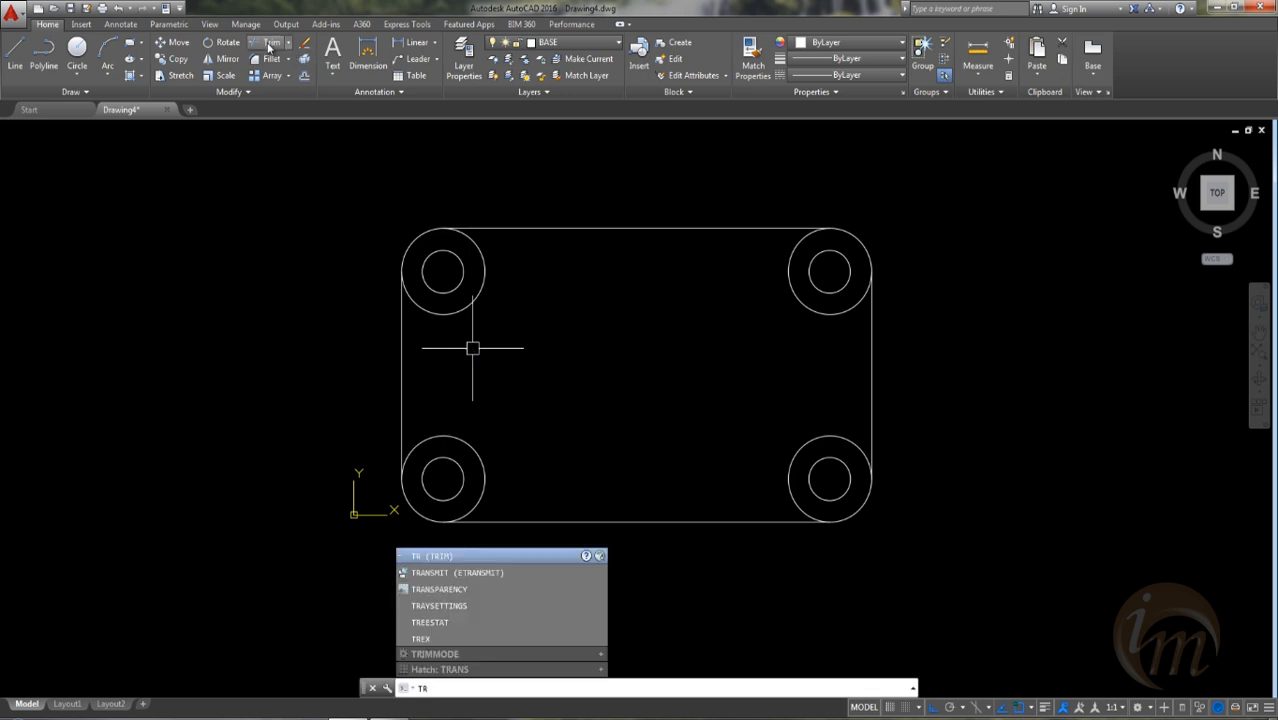
key("Return")
key("Return")
left_click(476, 266)
left_click(477, 266)
left_click(475, 450)
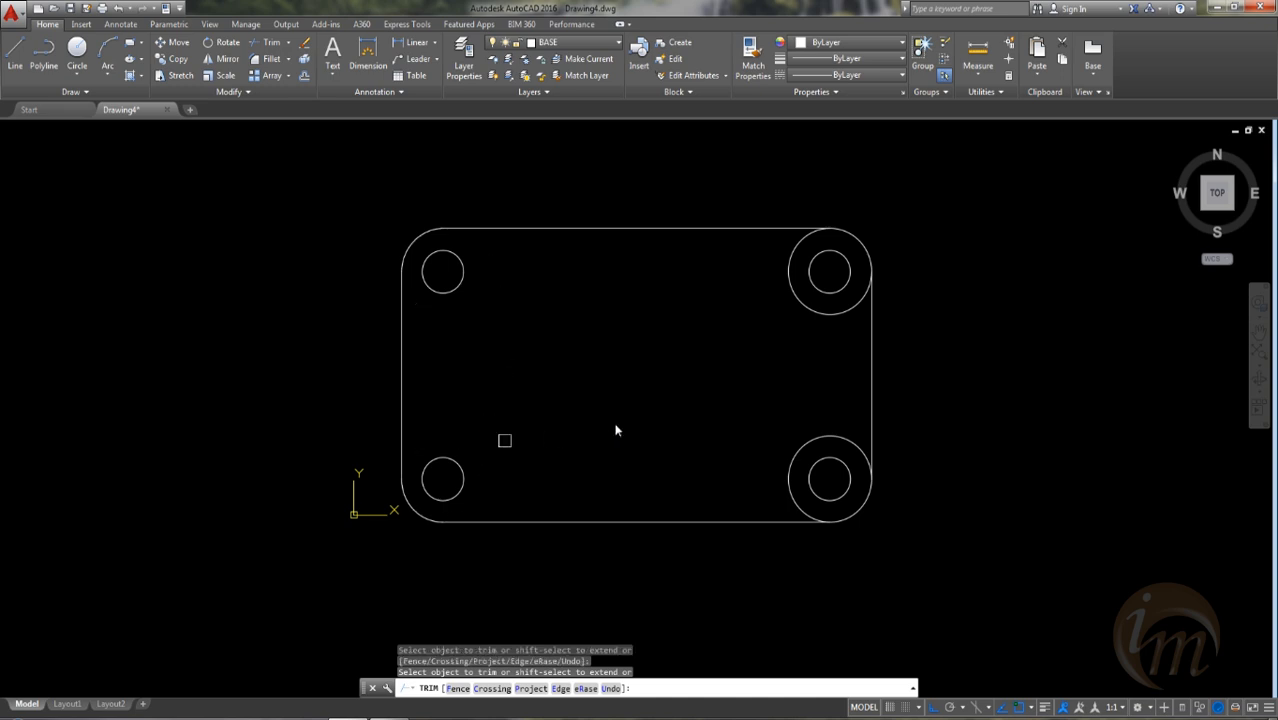
left_click(845, 311)
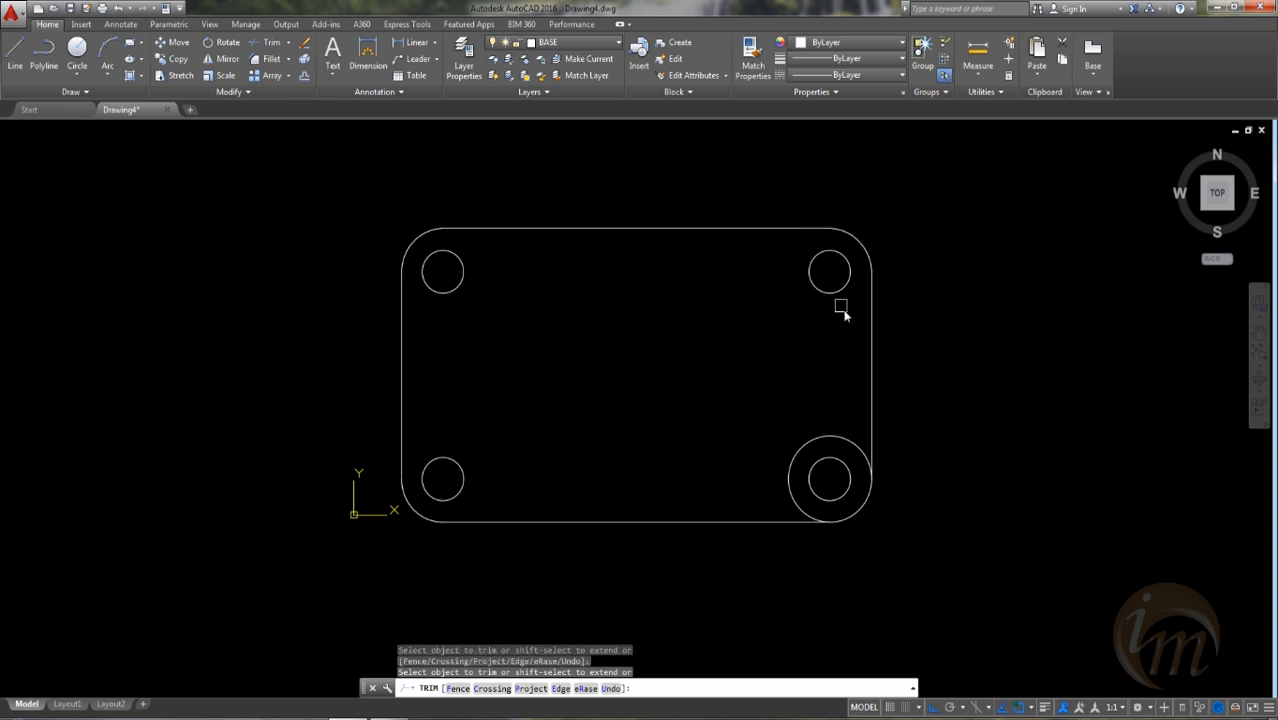
left_click(830, 436)
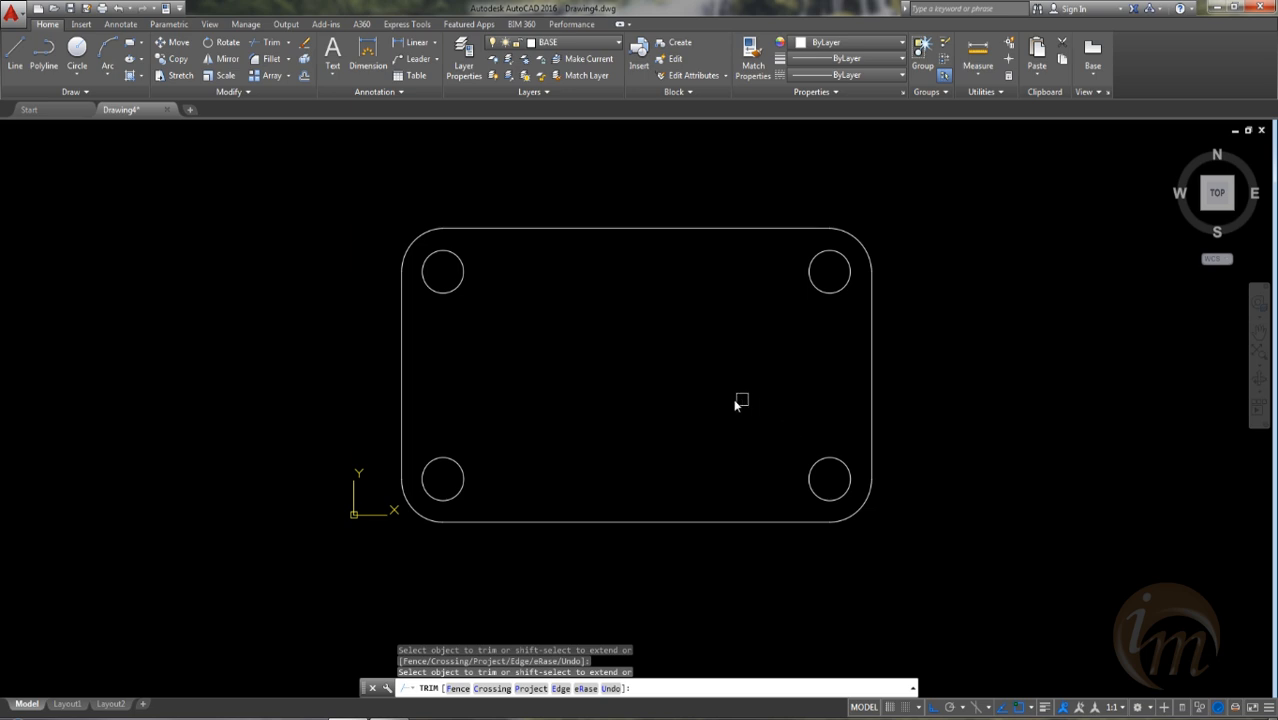
key("Escape")
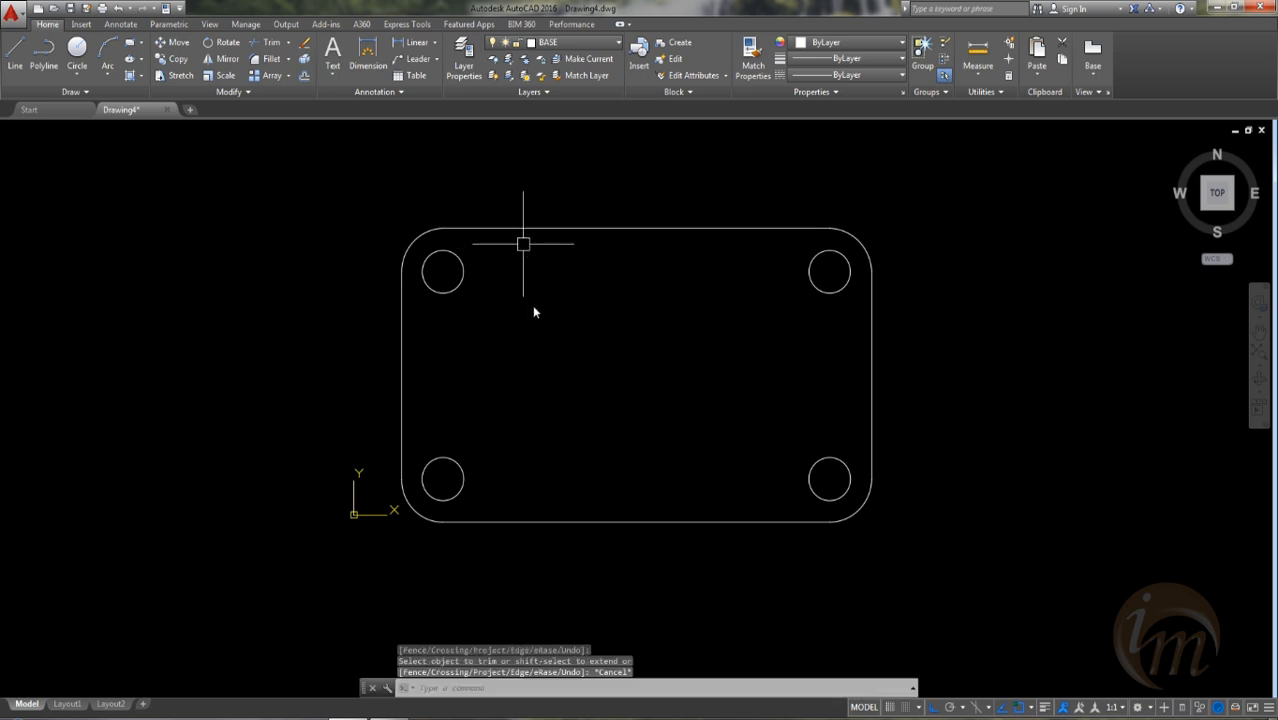
type("L")
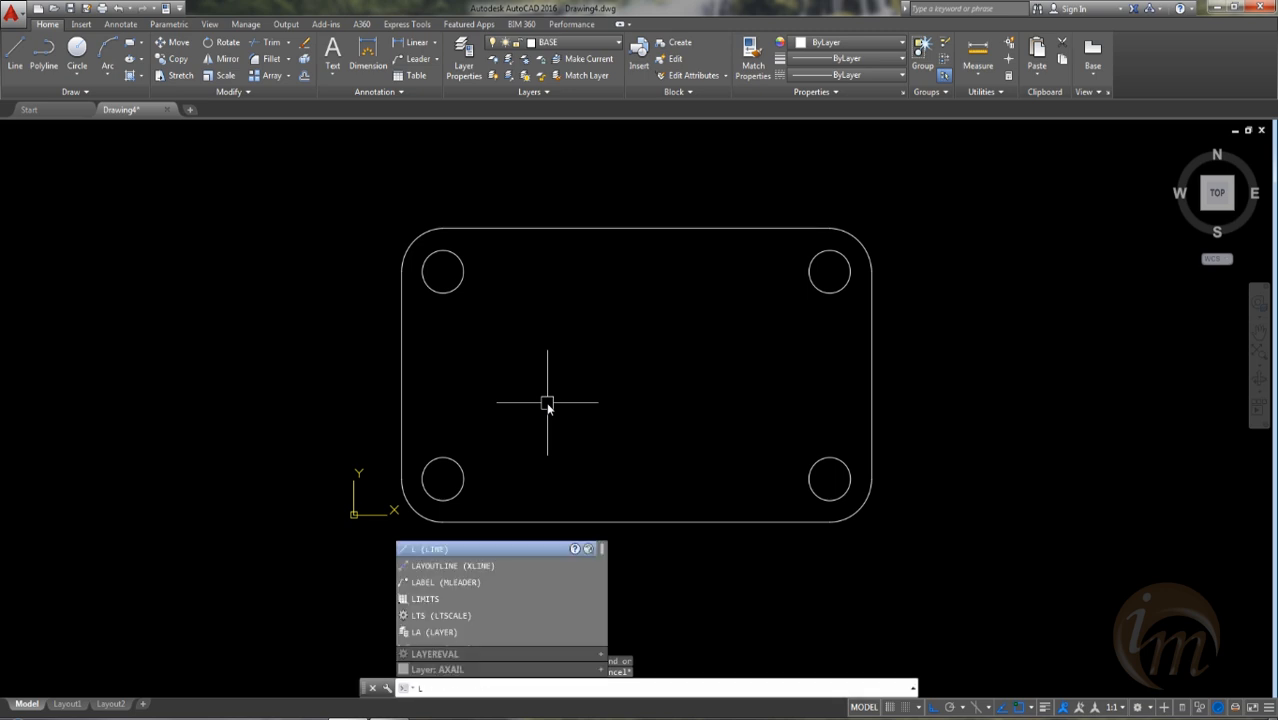
key("Return")
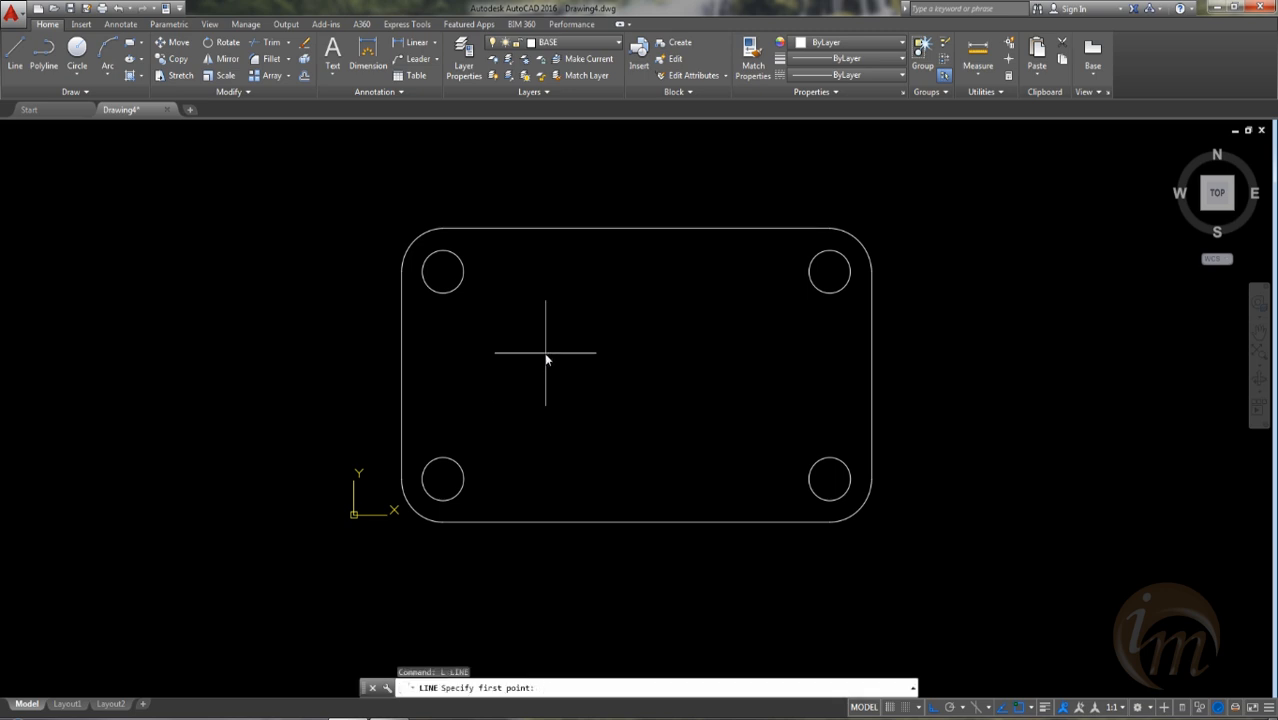
left_click(439, 277)
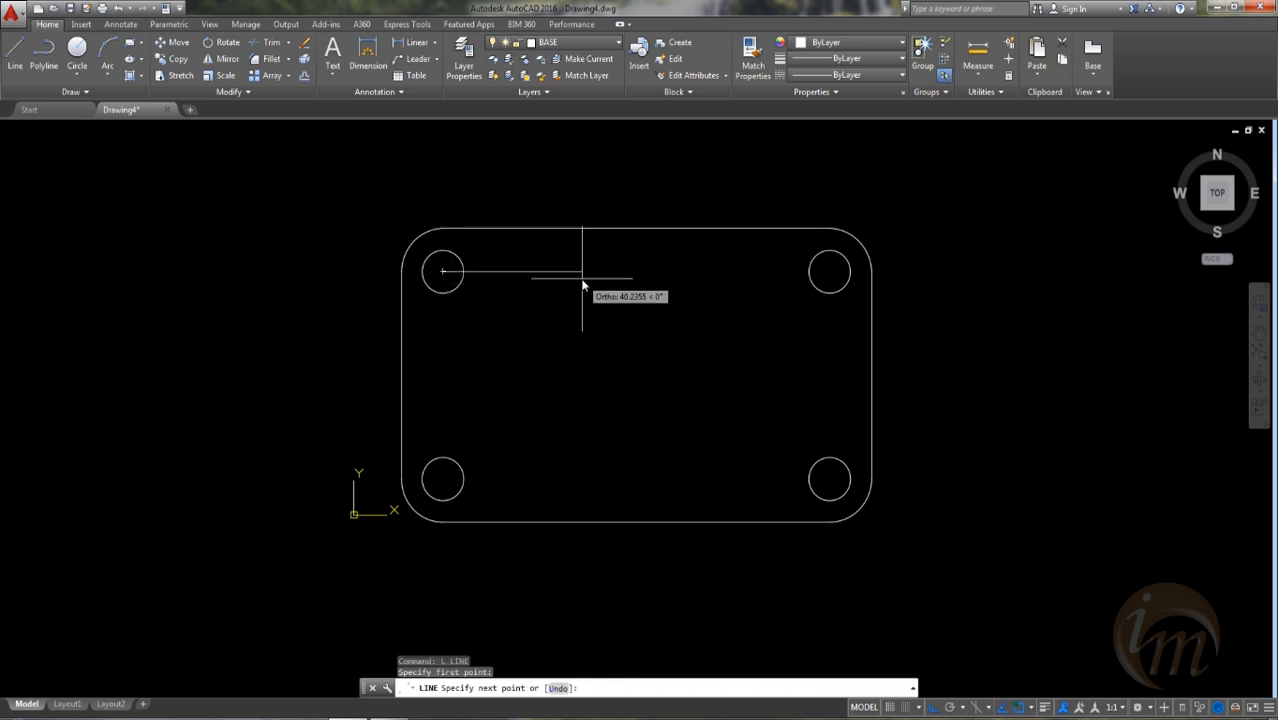
key("Escape")
Step: Draw a line from the upper-left hole's centre 26 to the right, continuing straight down to the plate's lower edge
type("l")
key("Return")
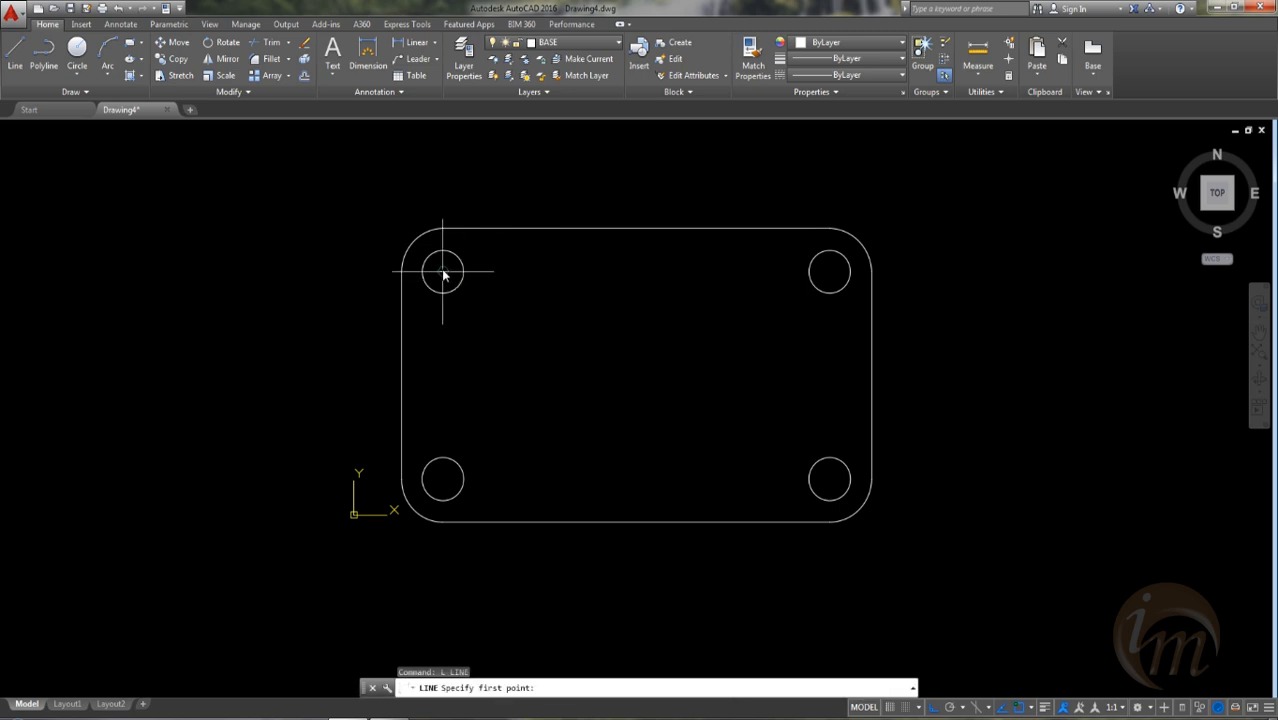
left_click(444, 275)
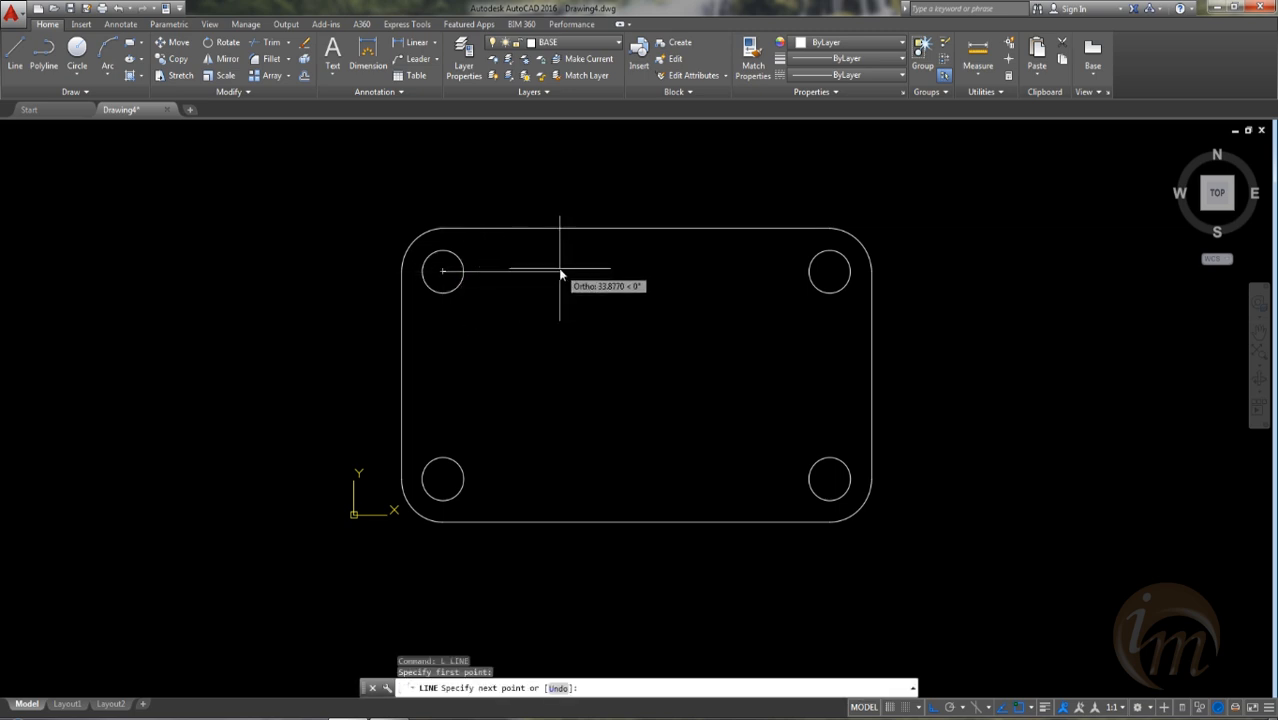
type("26")
key("Return")
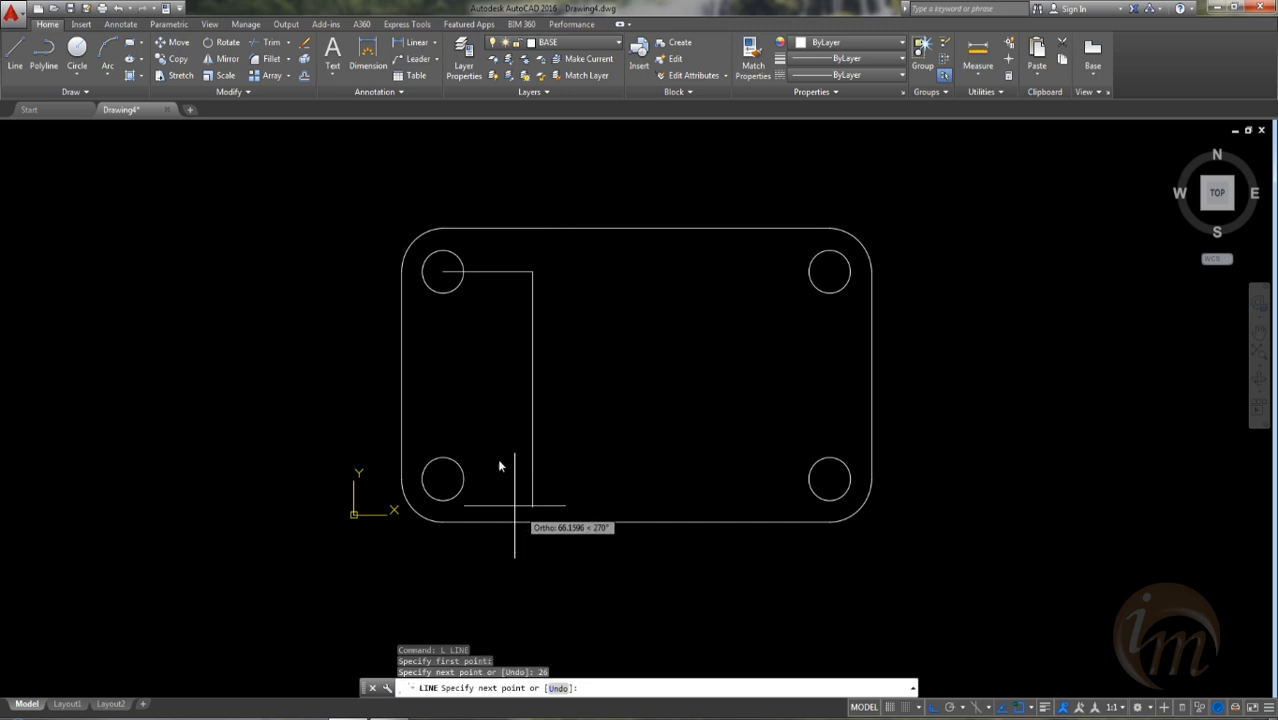
left_click(534, 524)
key("Return")
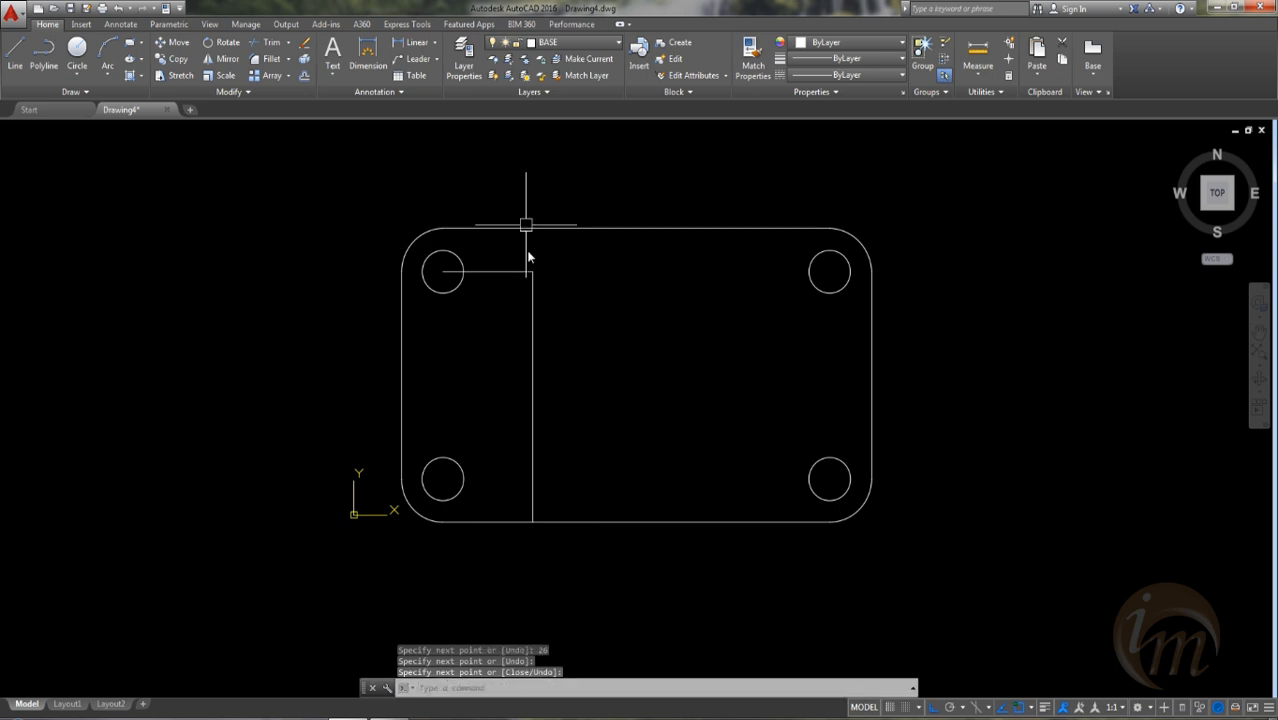
Step: Extend the new vertical line up to the plate's top edge and delete the short horizontal helper line
type("EX")
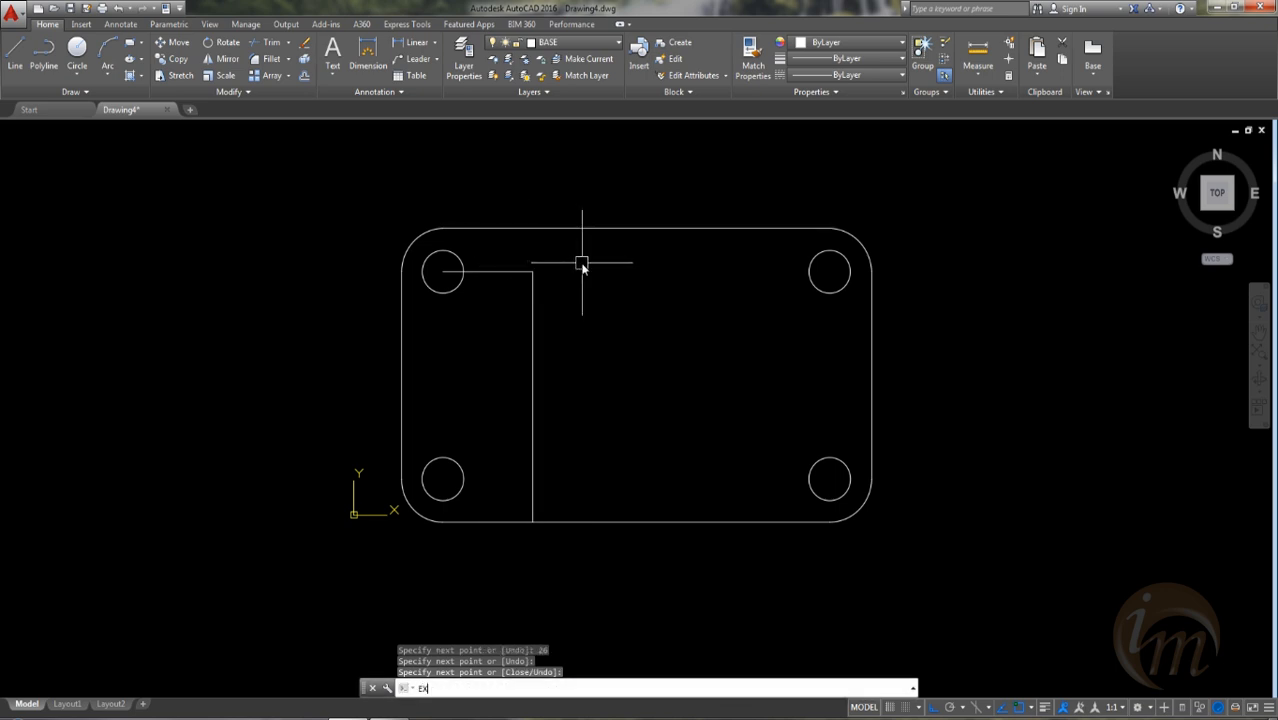
key("Return")
key("Return")
left_click(530, 289)
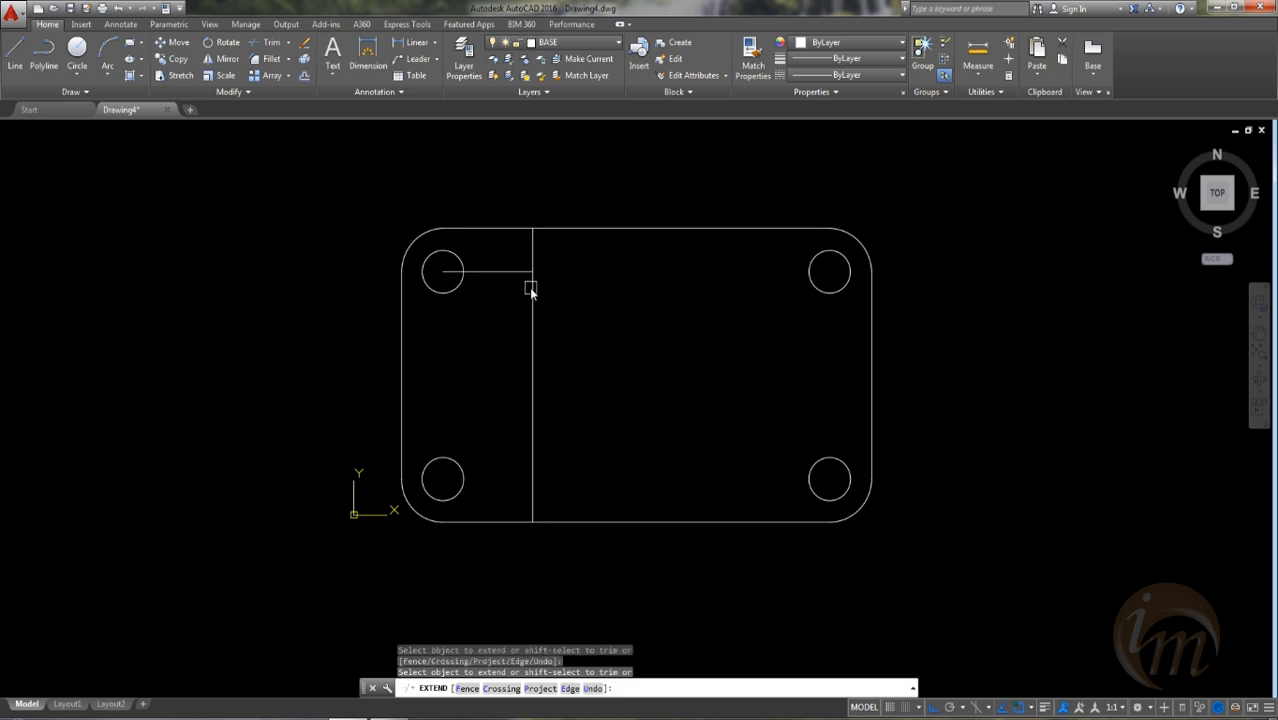
key("Escape")
left_click(497, 273)
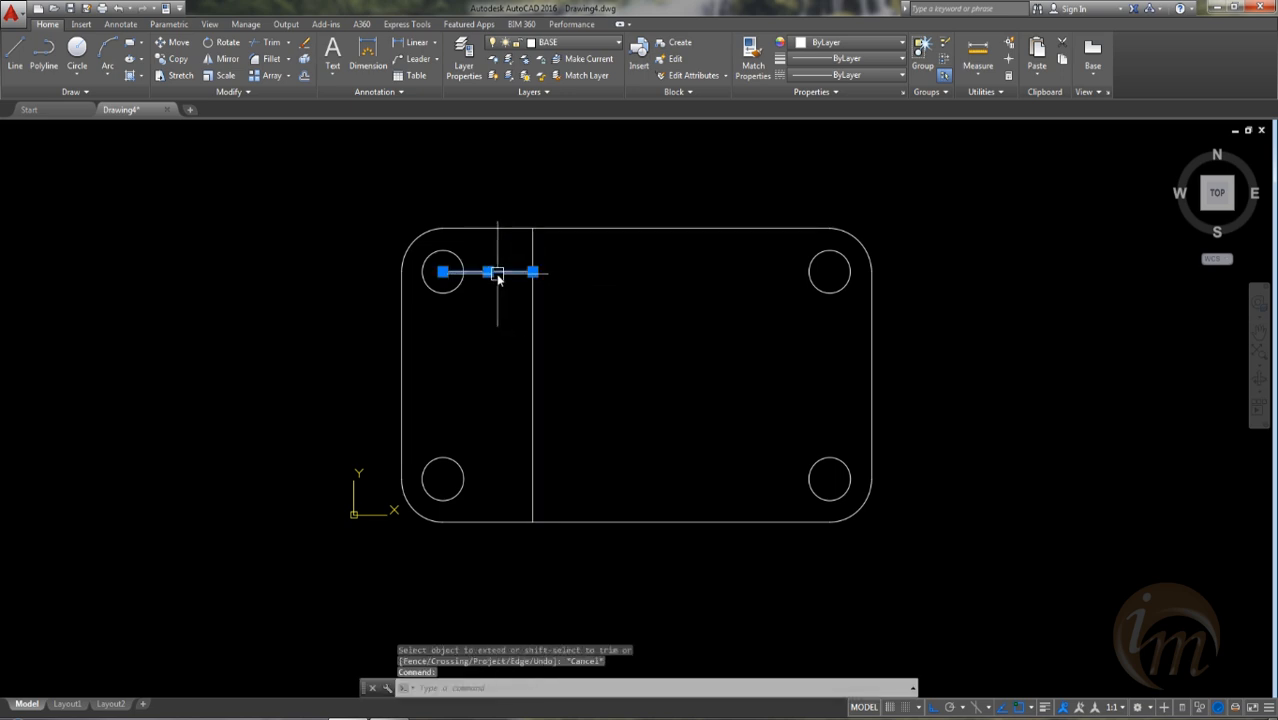
key("Delete")
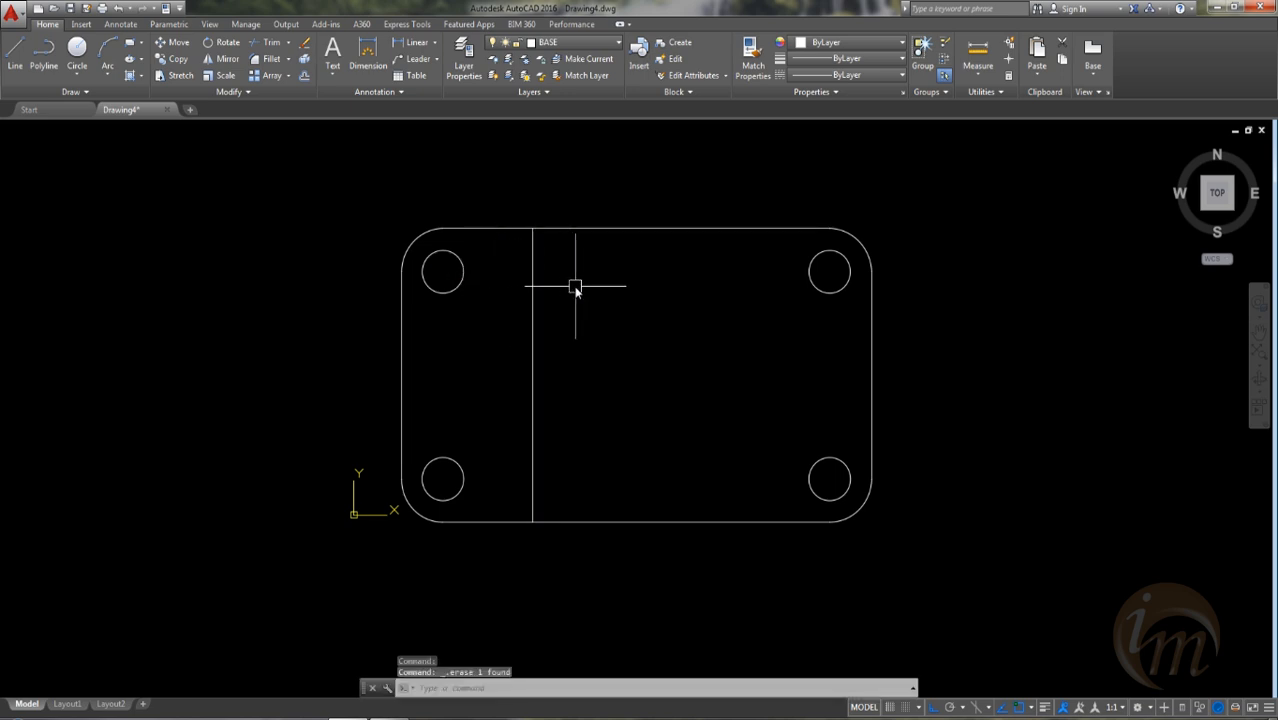
Step: Offset the interior vertical line 6 to the right
key("Return")
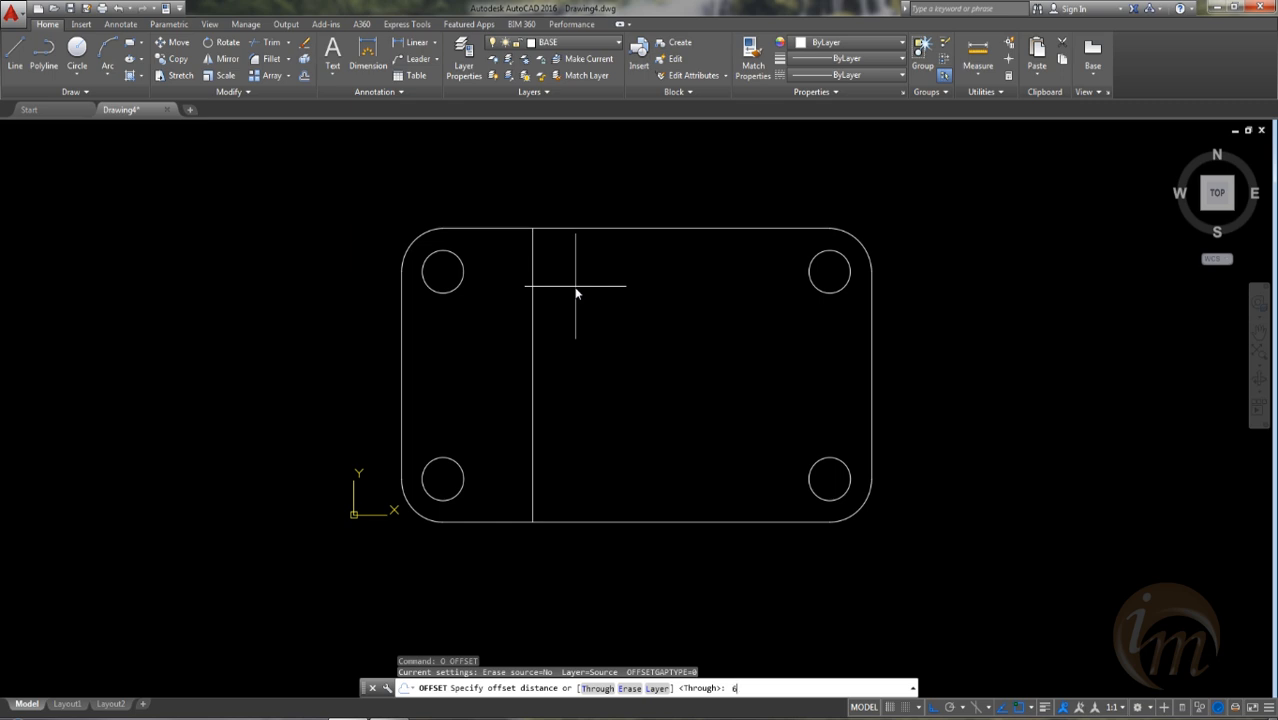
key("Return")
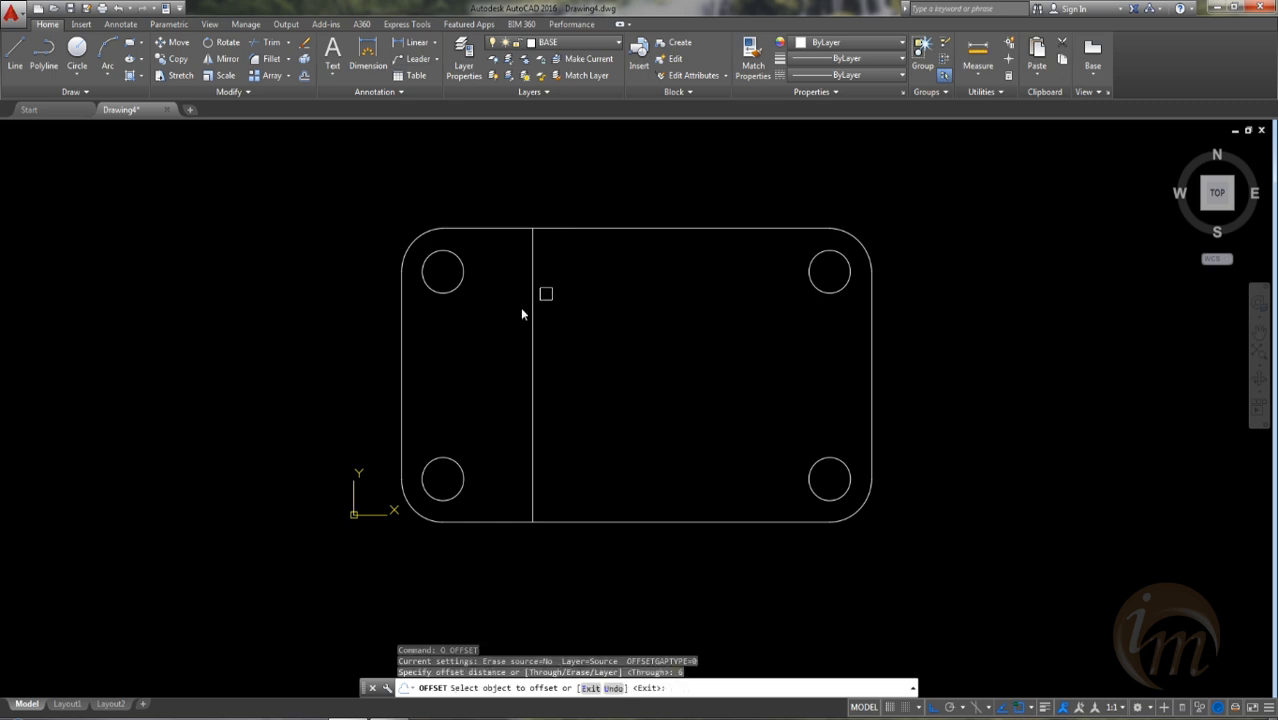
left_click(532, 312)
left_click(590, 332)
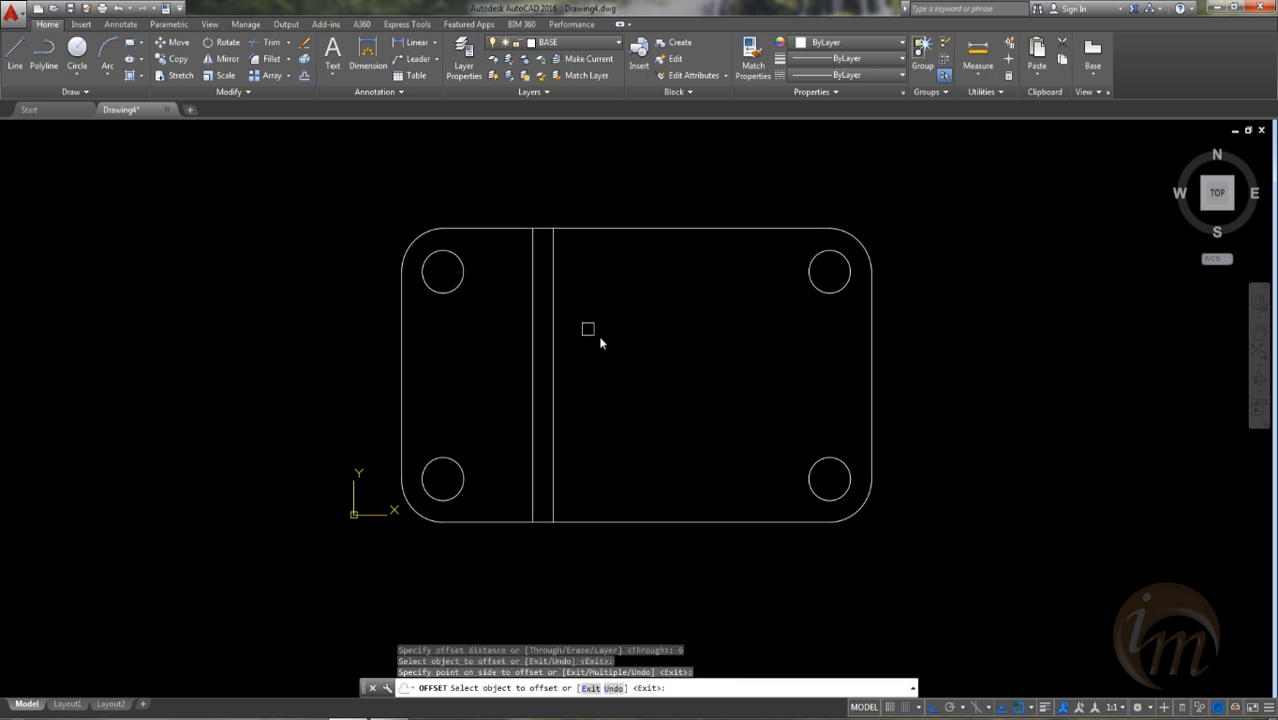
key("Escape")
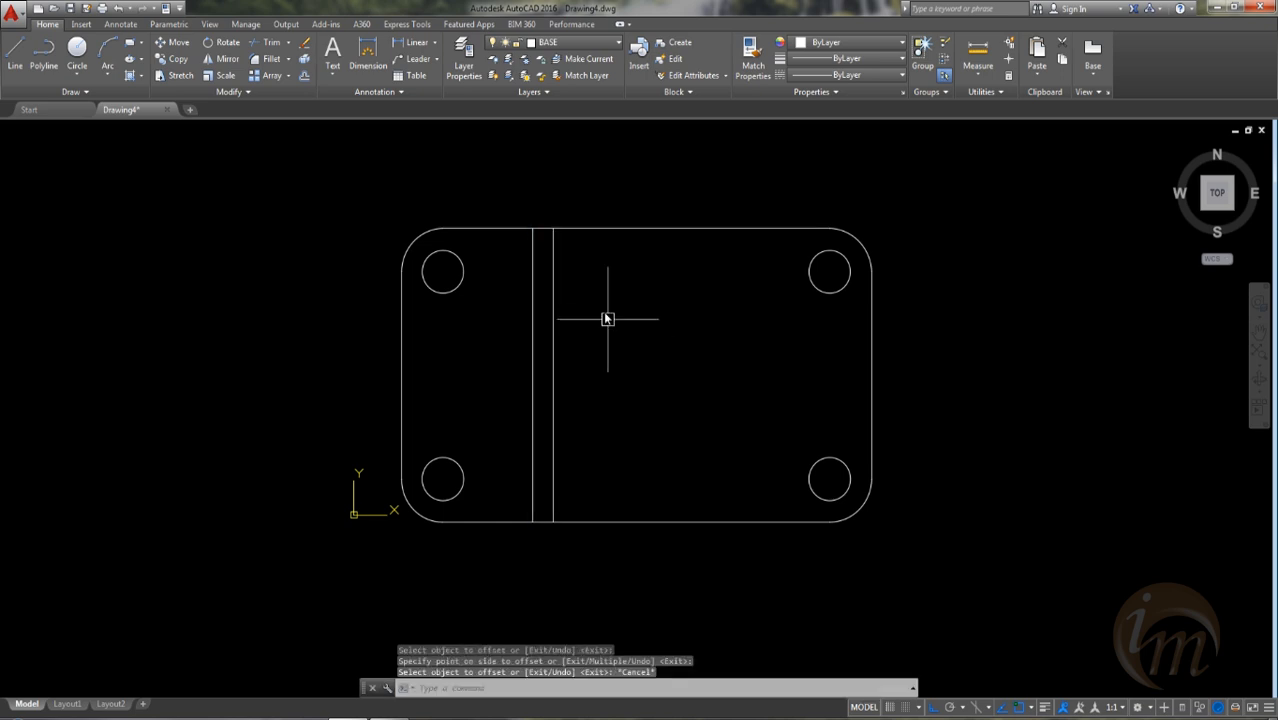
Step: Offset the second interior vertical line 48 to the right across the middle of the plate
left_click(554, 292)
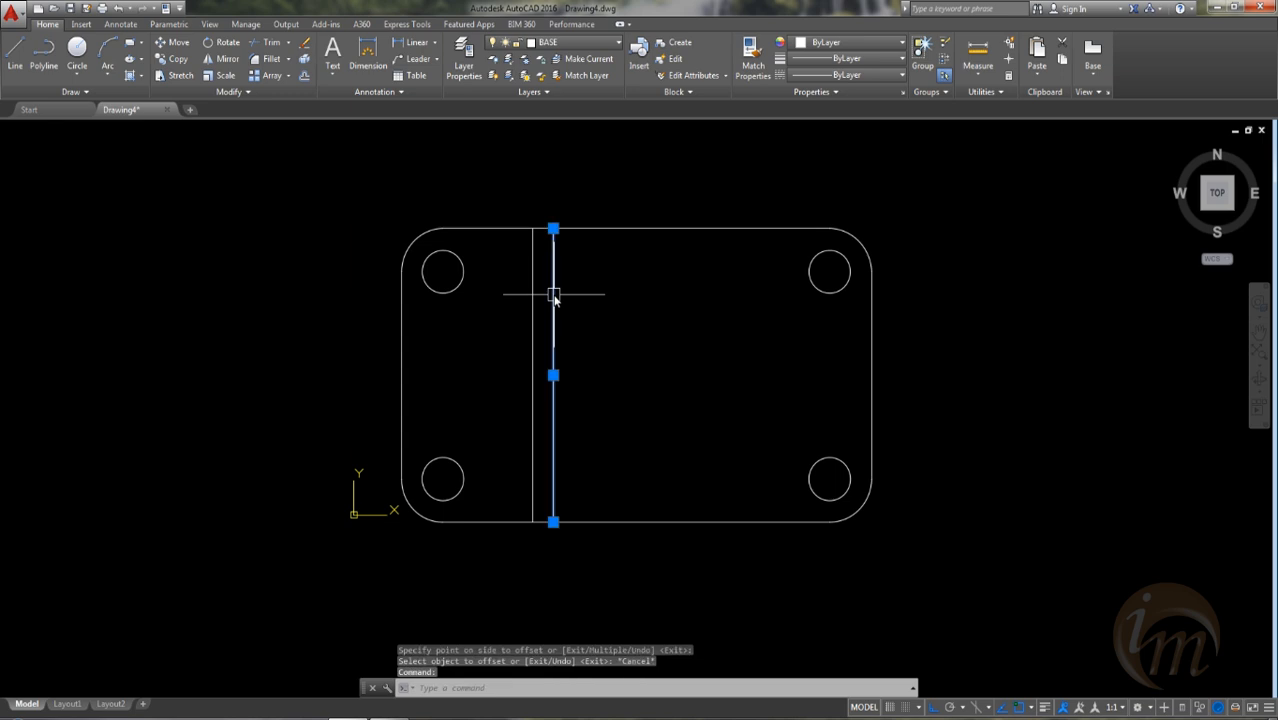
key("Escape")
type("o")
key("Return")
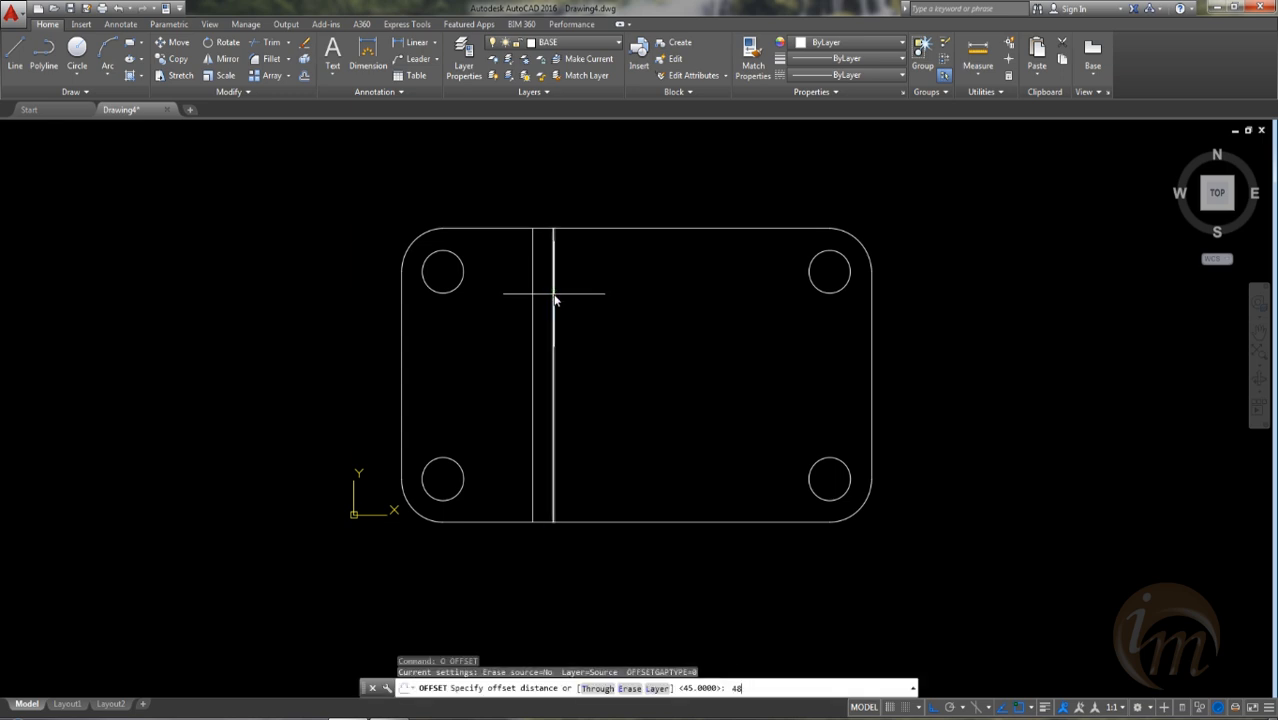
key("Return")
left_click(553, 305)
left_click(711, 317)
key("Return")
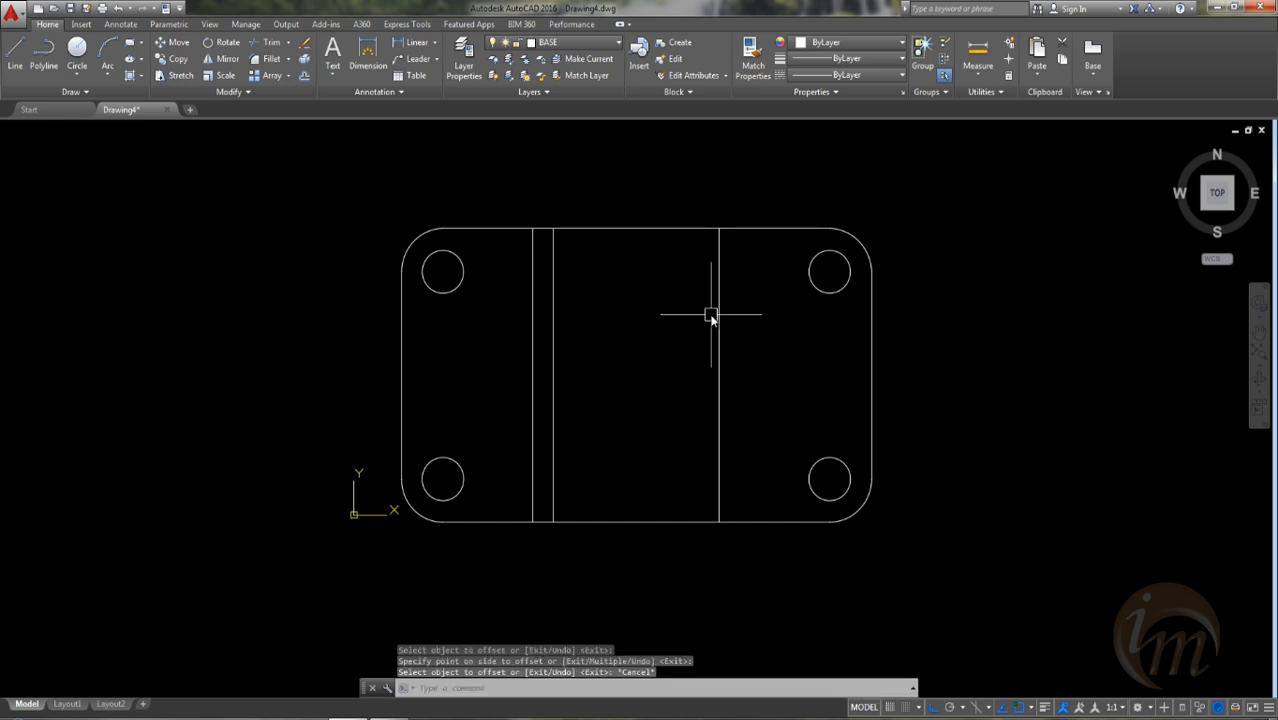
Step: Offset the rightmost interior vertical line 6 to the right to form the second pair
type("o")
key("Return")
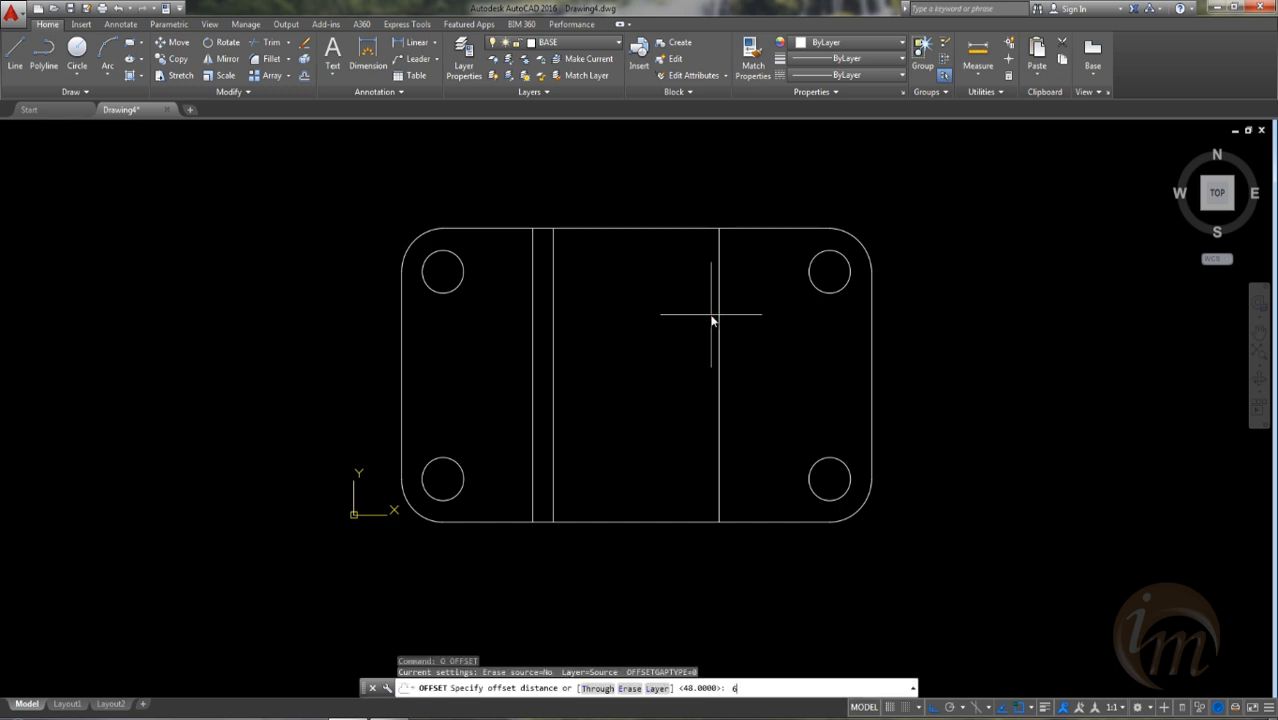
type("6")
key("Return")
left_click(718, 318)
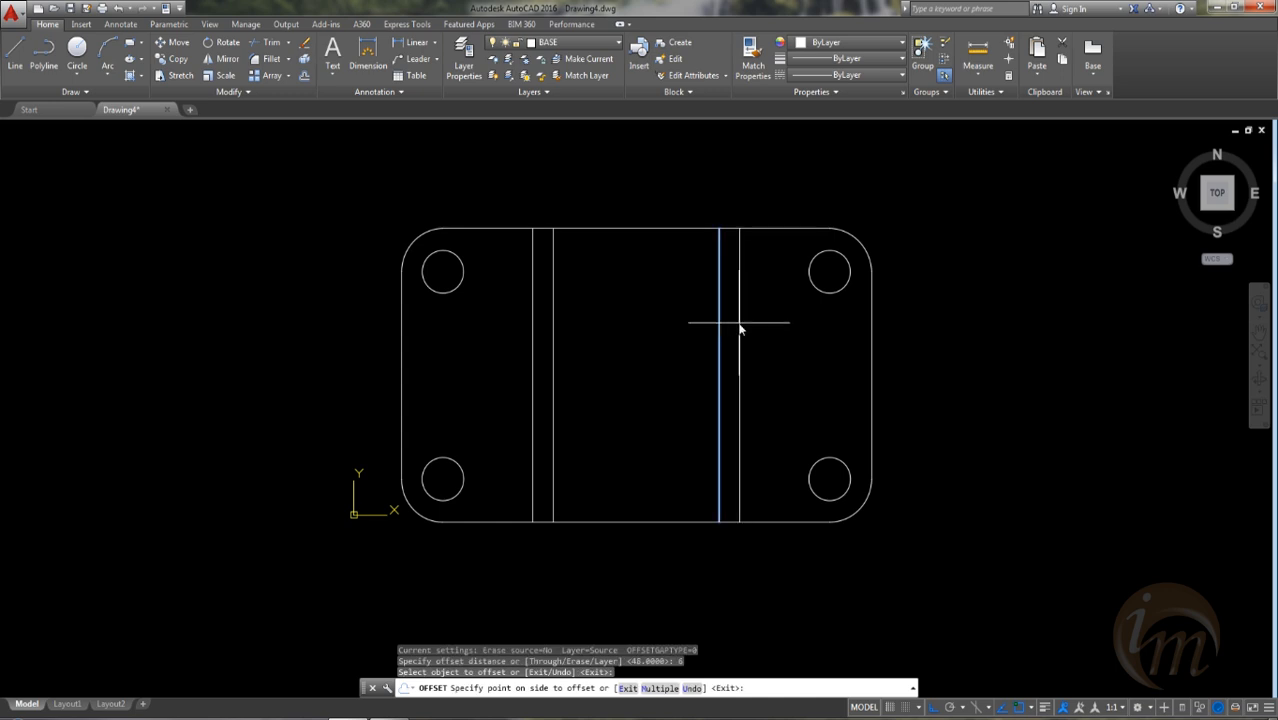
left_click(742, 328)
Step: Make BESE_DIM the current layer
scroll(619, 372, "down", 2)
mouse_move(605, 399)
middle_mouse_down()
mouse_move(607, 440)
mouse_move(630, 439)
mouse_move(642, 391)
mouse_move(630, 380)
mouse_move(592, 428)
middle_mouse_up()
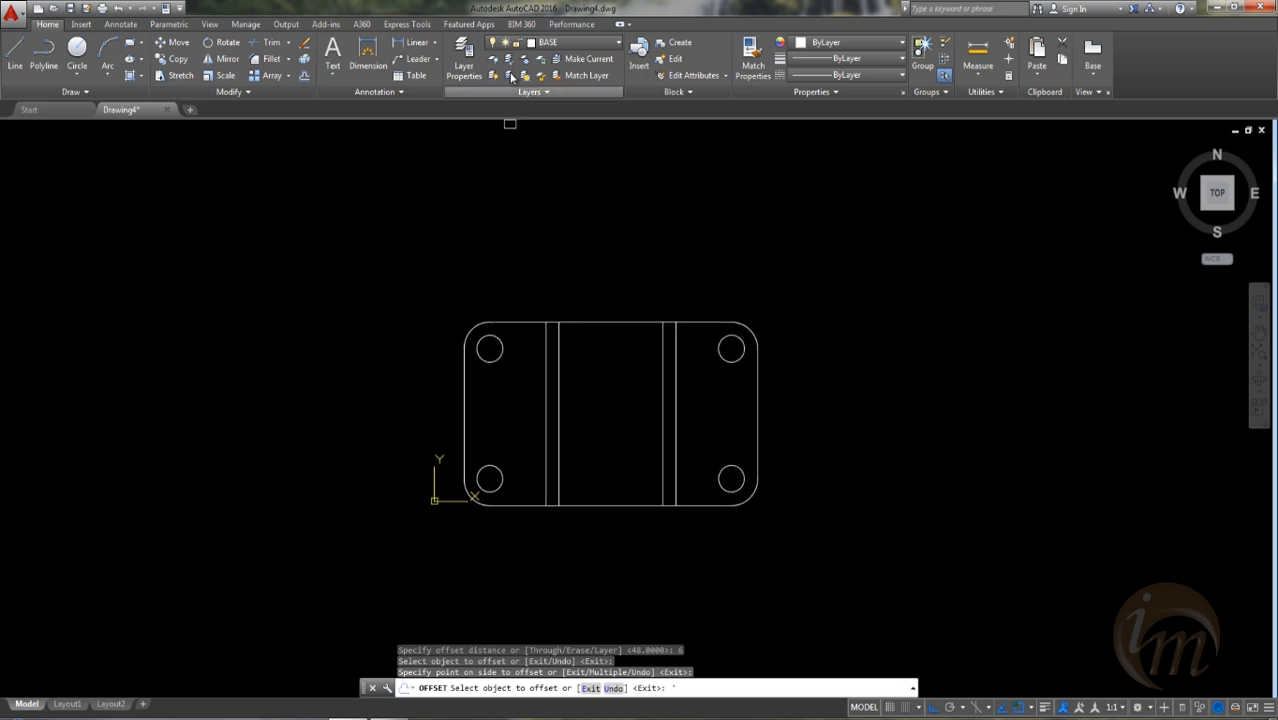
left_click(548, 43)
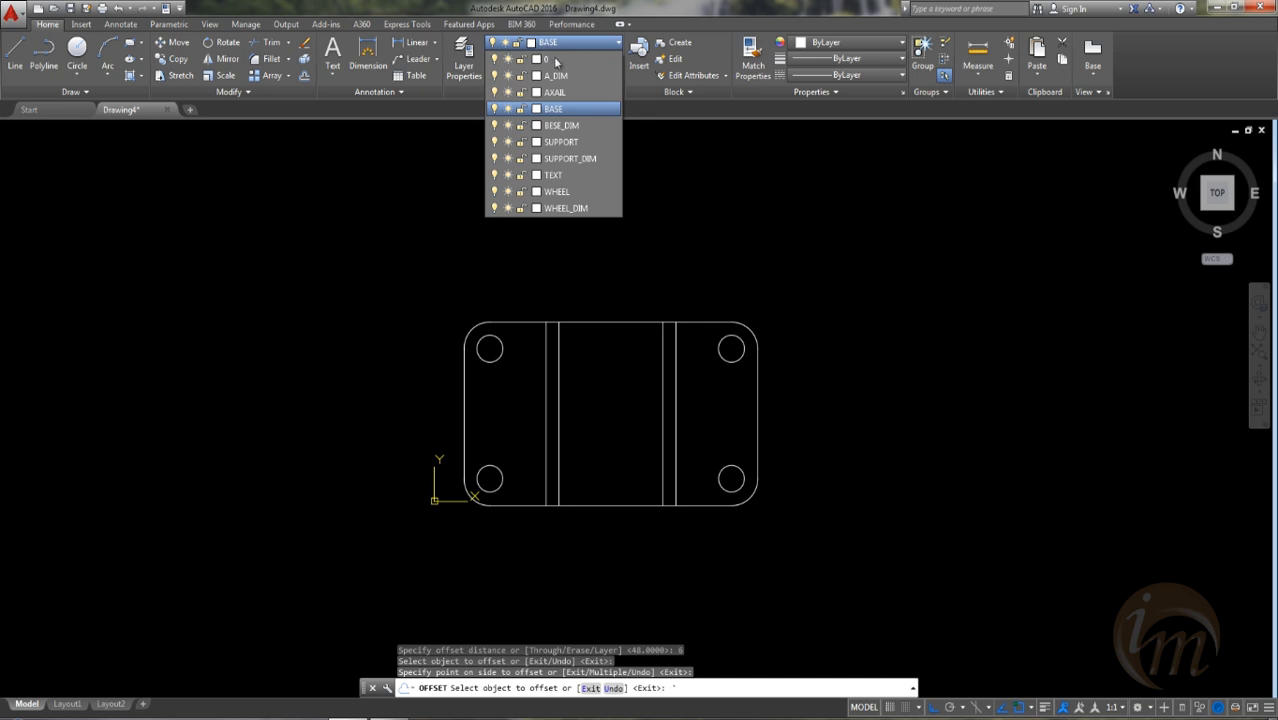
left_click(560, 125)
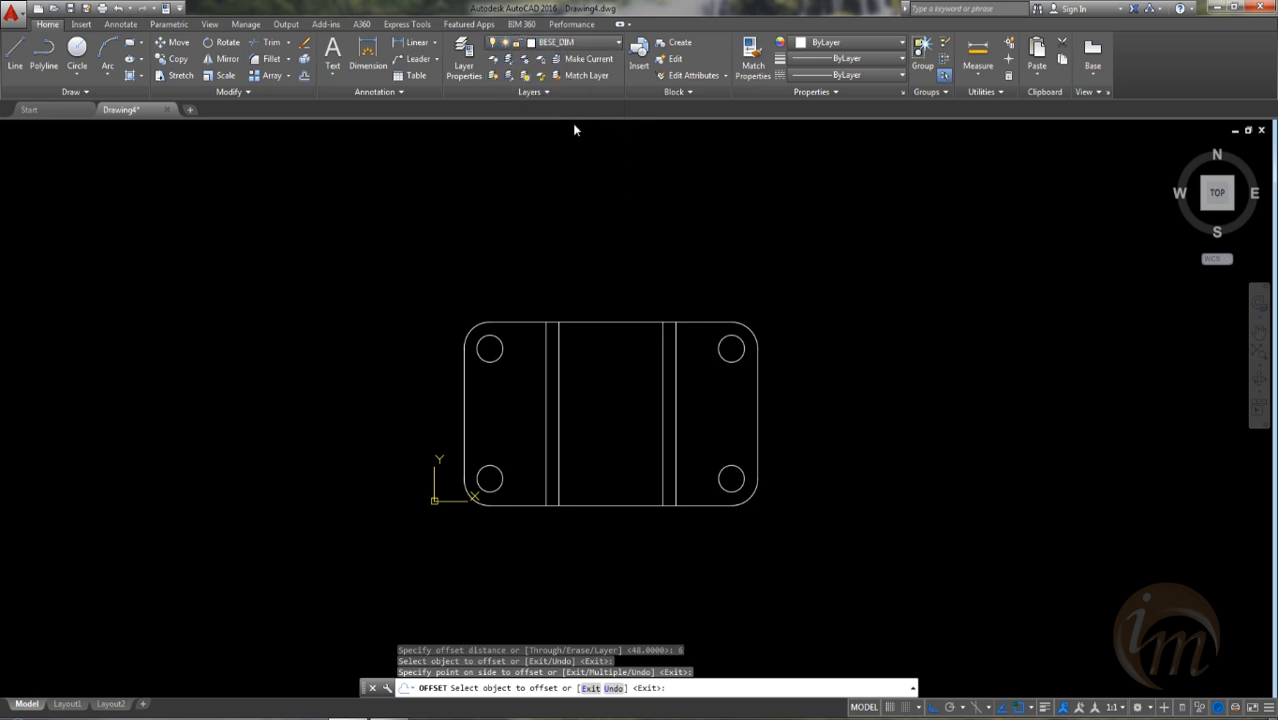
Step: Add a horizontal linear dimension between the centres of the two upper holes, placed above the plate
left_click(428, 44)
left_click(489, 348)
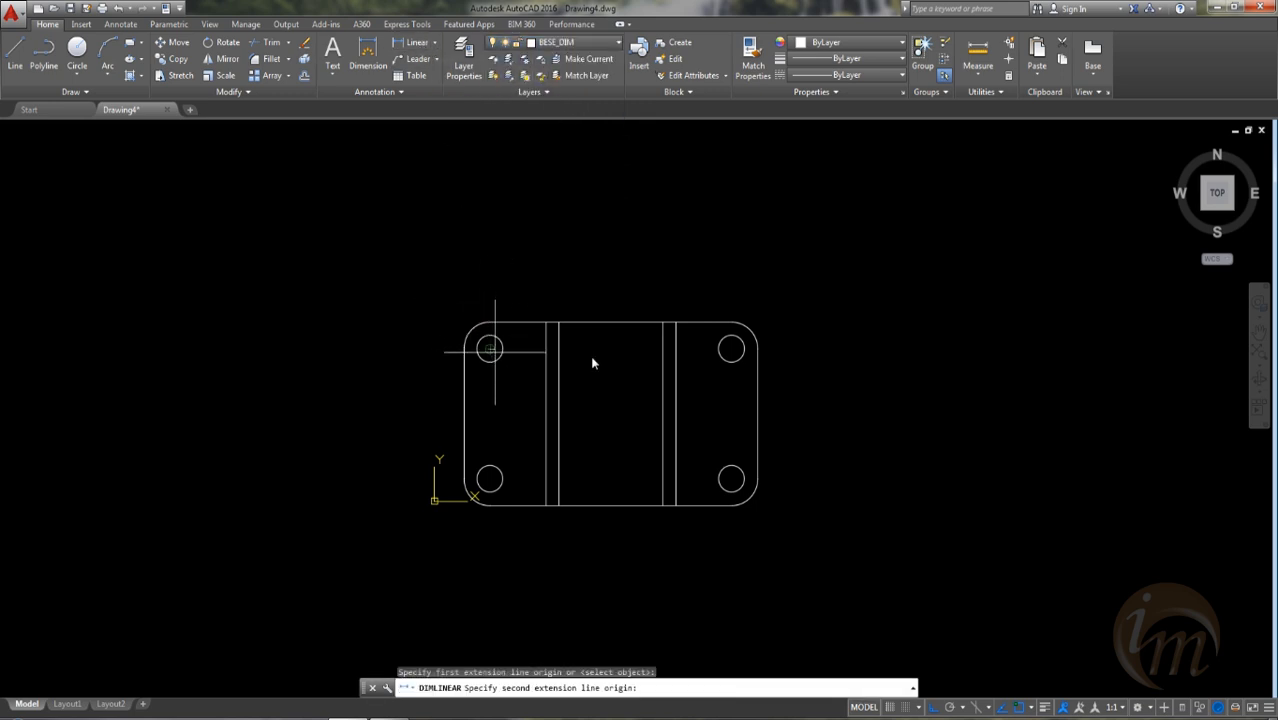
left_click(731, 348)
left_click(600, 278)
scroll(600, 280, "up", 5)
scroll(629, 248, "up", 2)
scroll(628, 255, "down", 5)
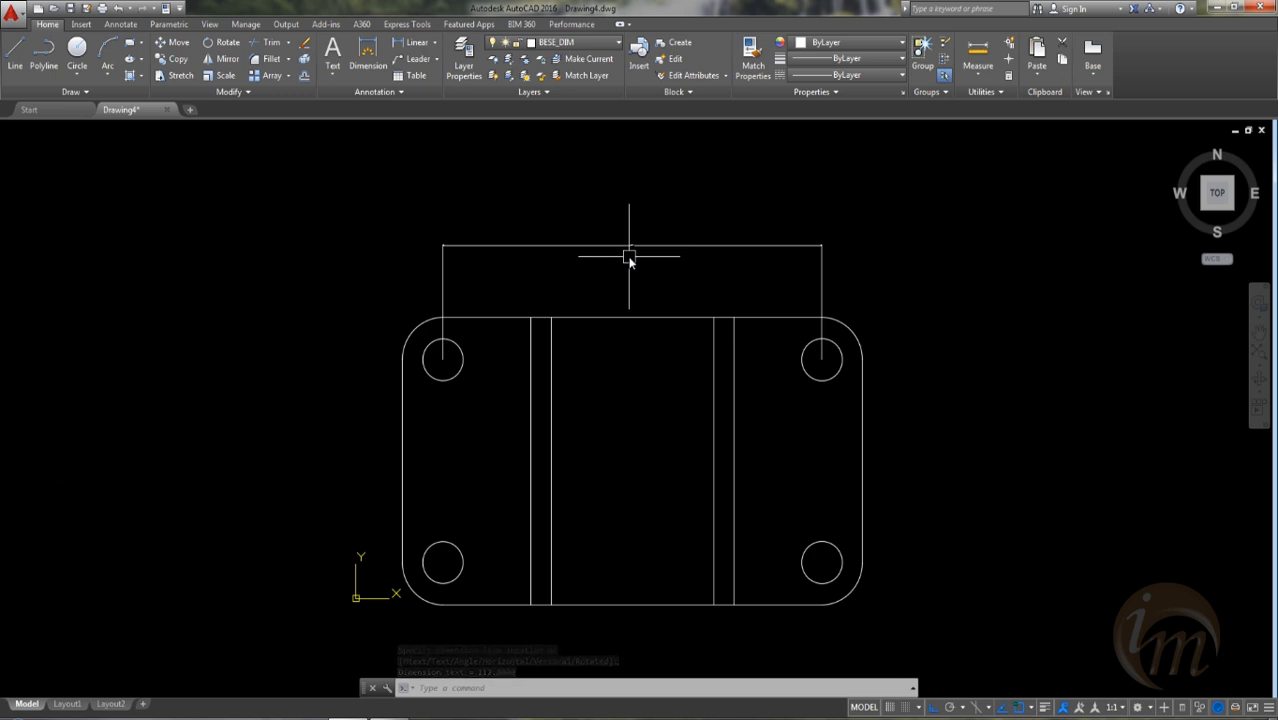
Step: Open the Standard dimension style for modification
left_click(342, 93)
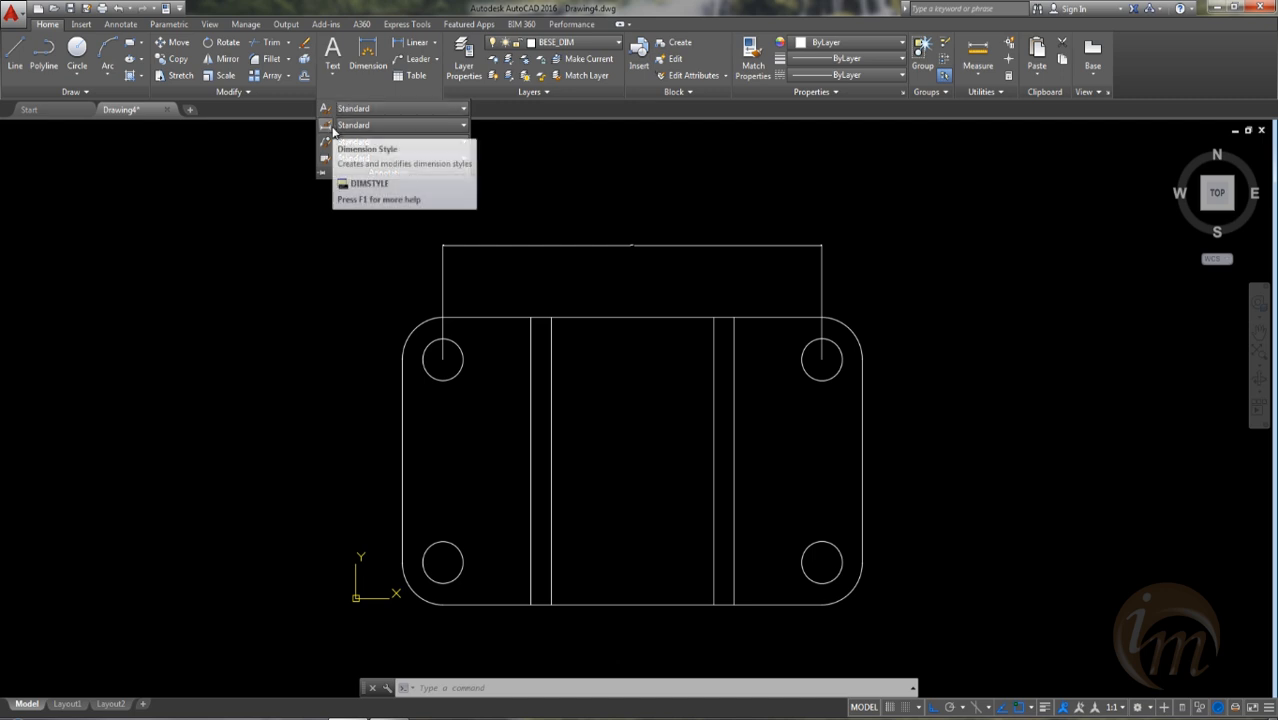
left_click(318, 280)
left_click(303, 255)
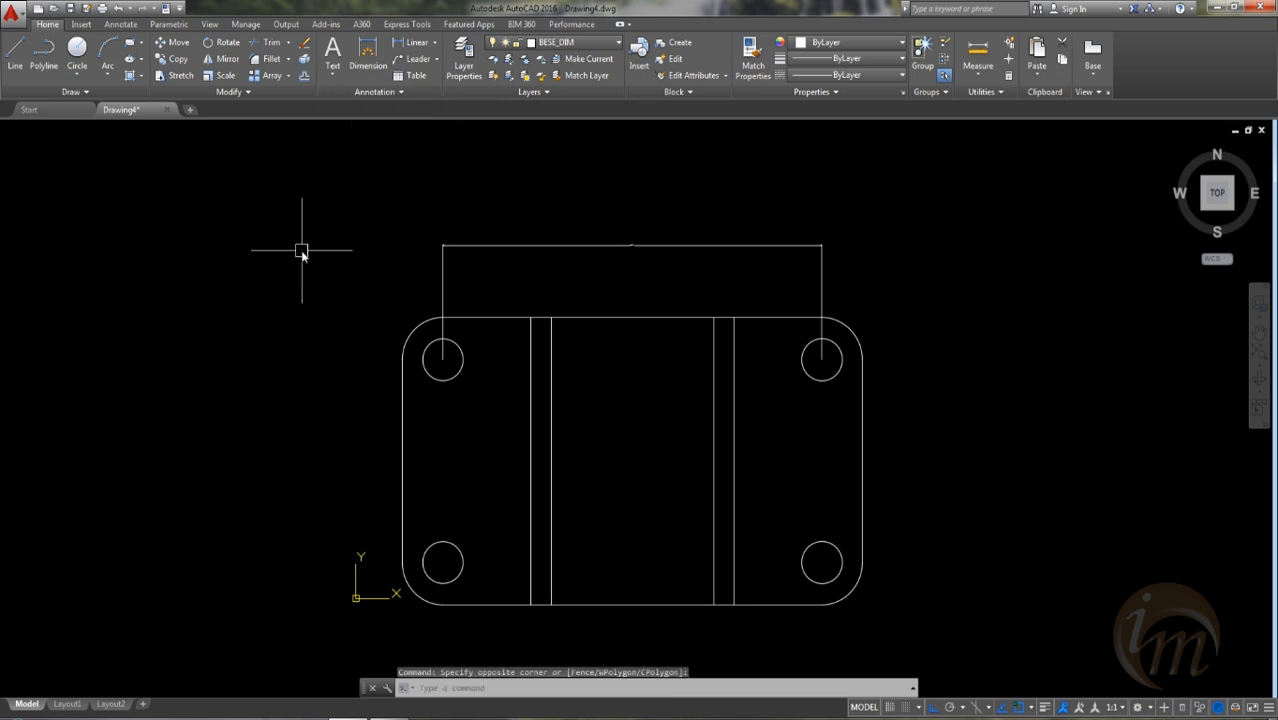
type("d")
key("Return")
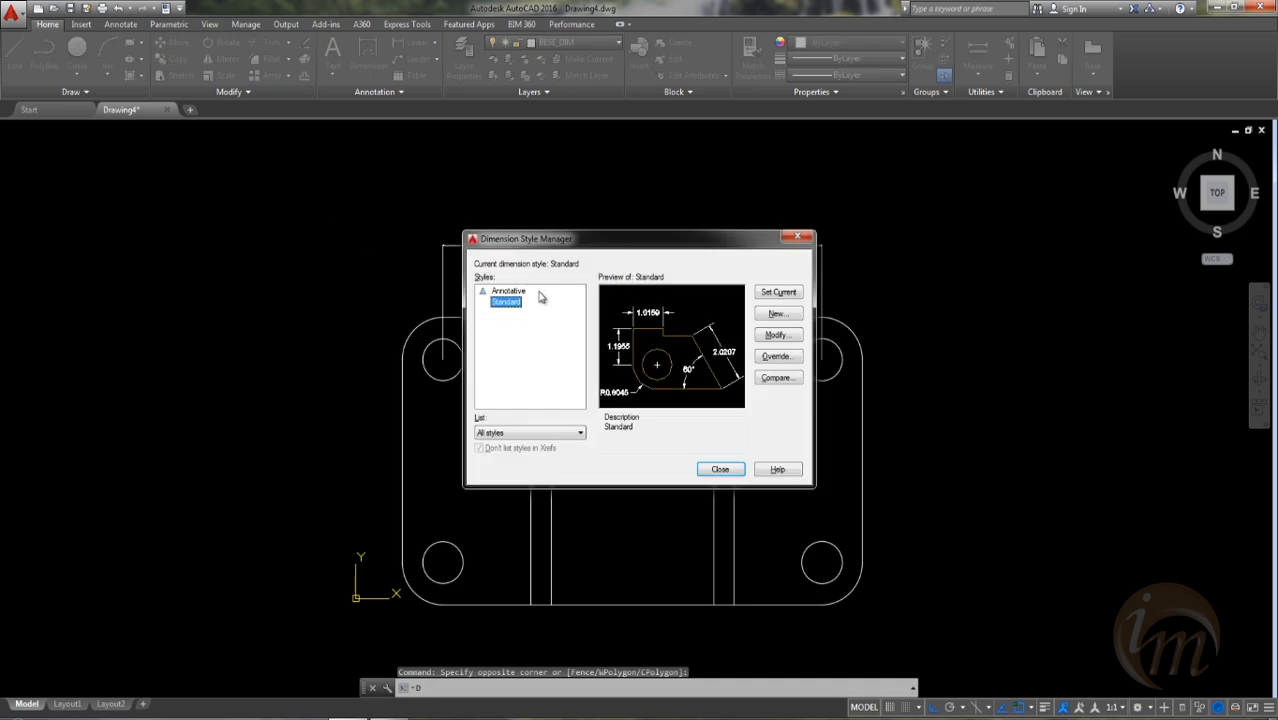
left_click(777, 335)
left_click_drag(755, 118, 590, 152)
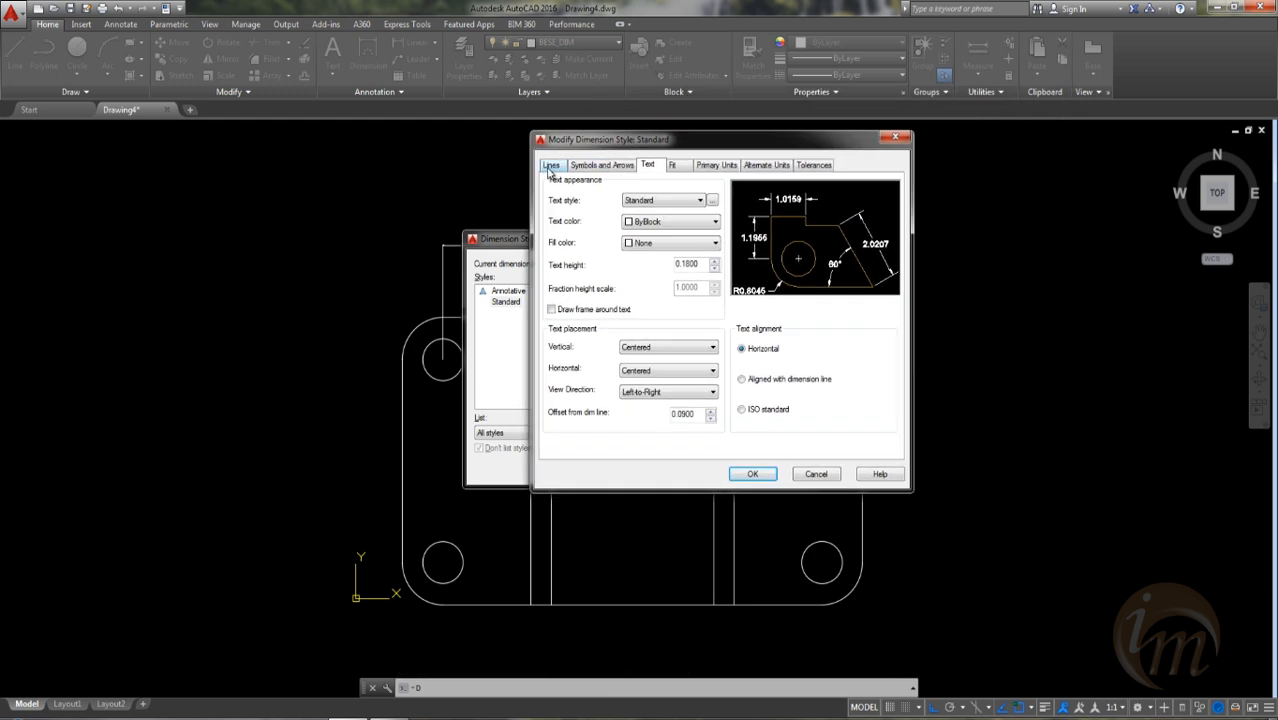
Step: Set the colour of both the dimension lines and the extension lines to Color 8 in the Standard style
left_click(550, 166)
left_click(666, 196)
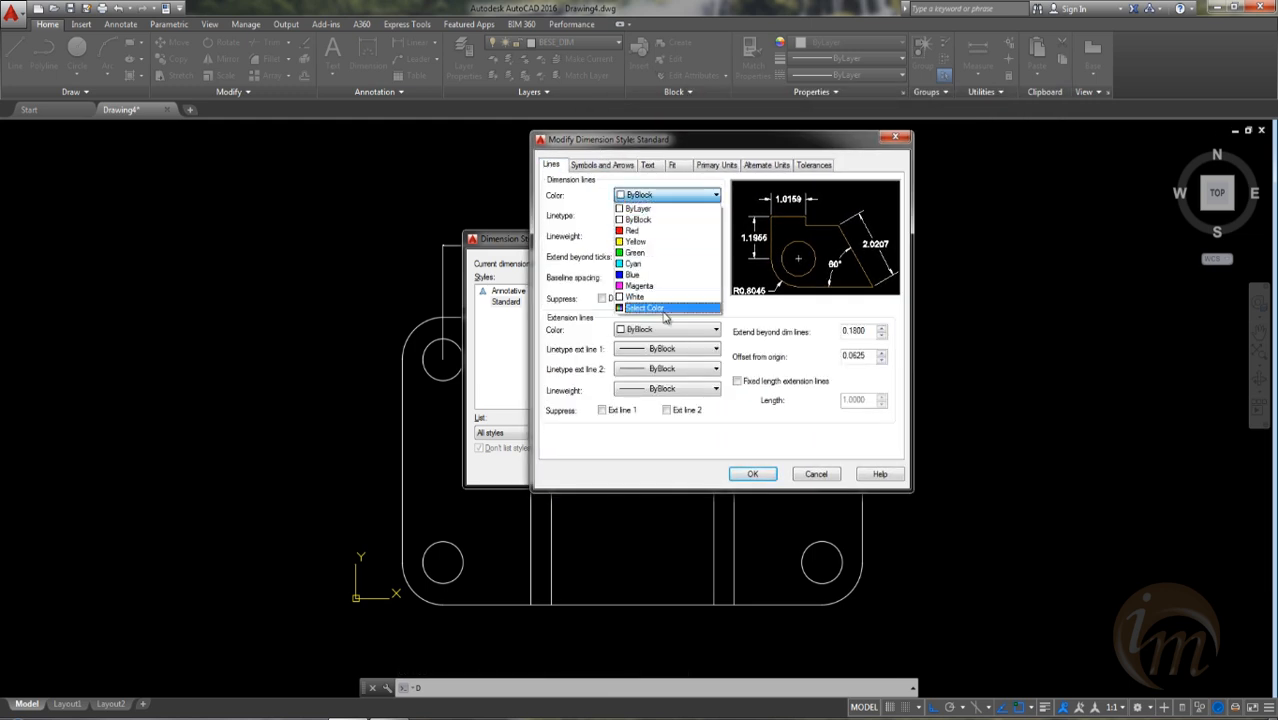
left_click(664, 310)
left_click(744, 369)
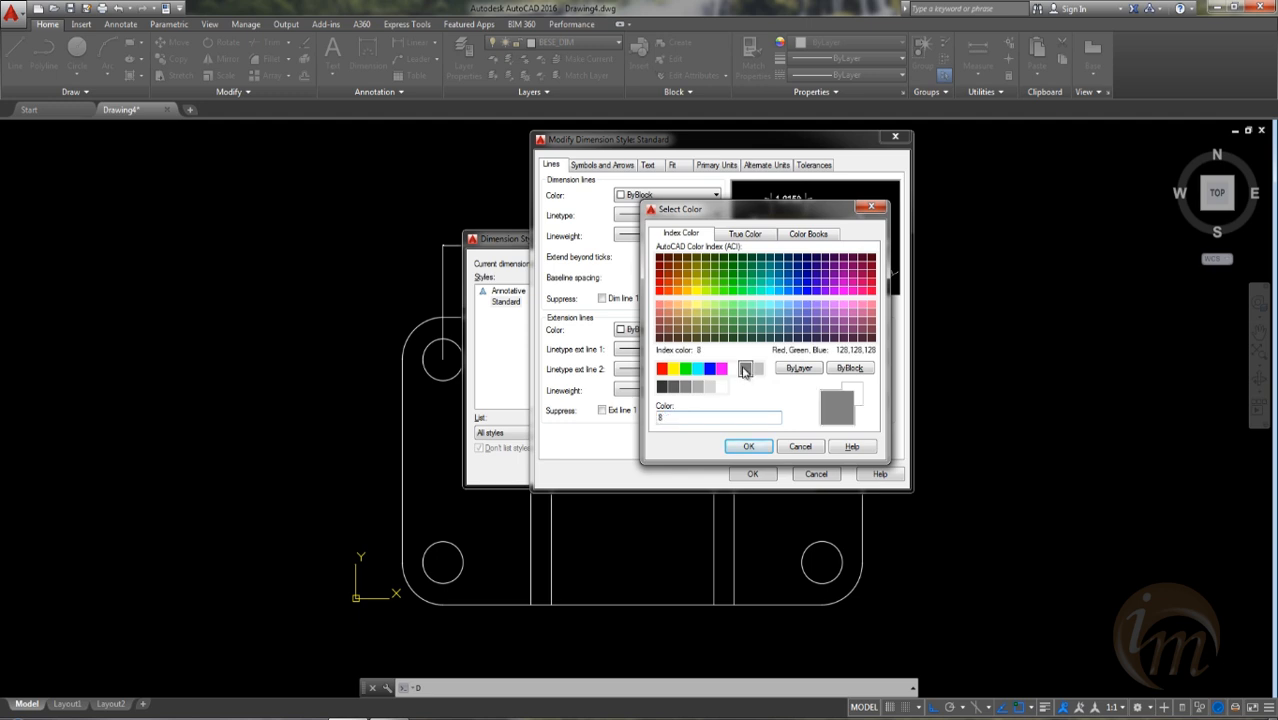
left_click(746, 447)
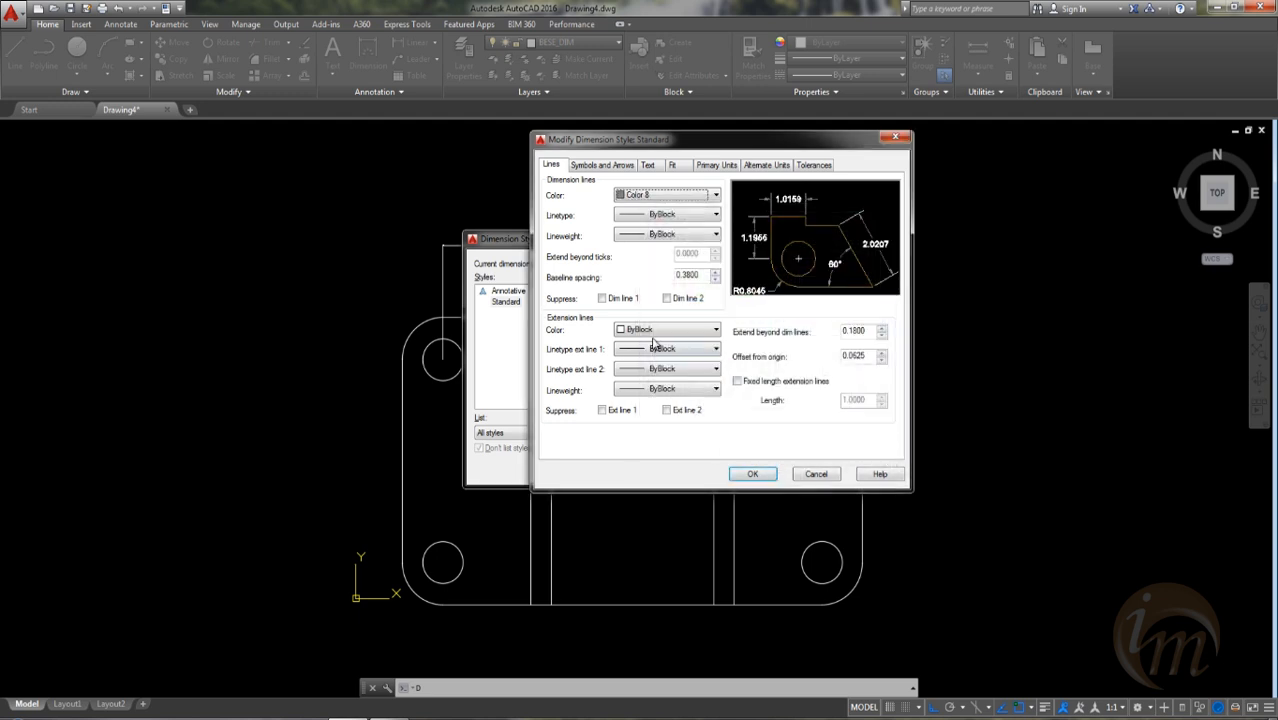
left_click(640, 330)
left_click(660, 445)
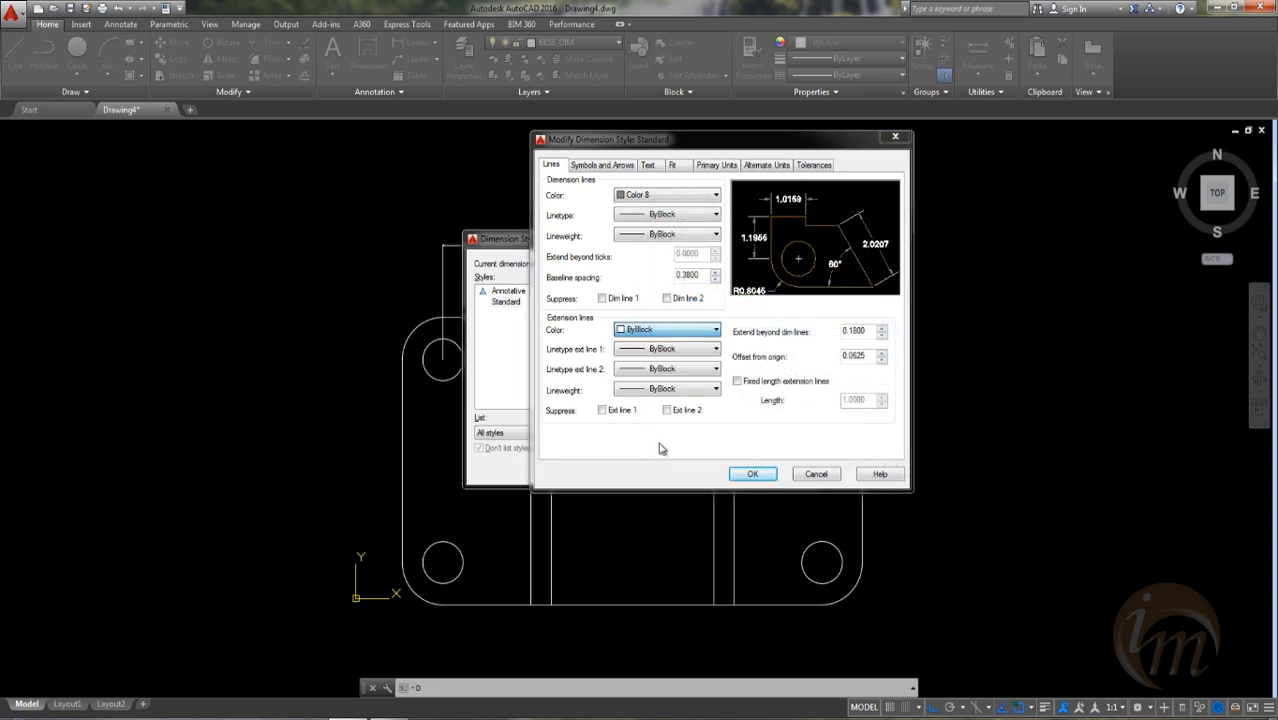
left_click(745, 372)
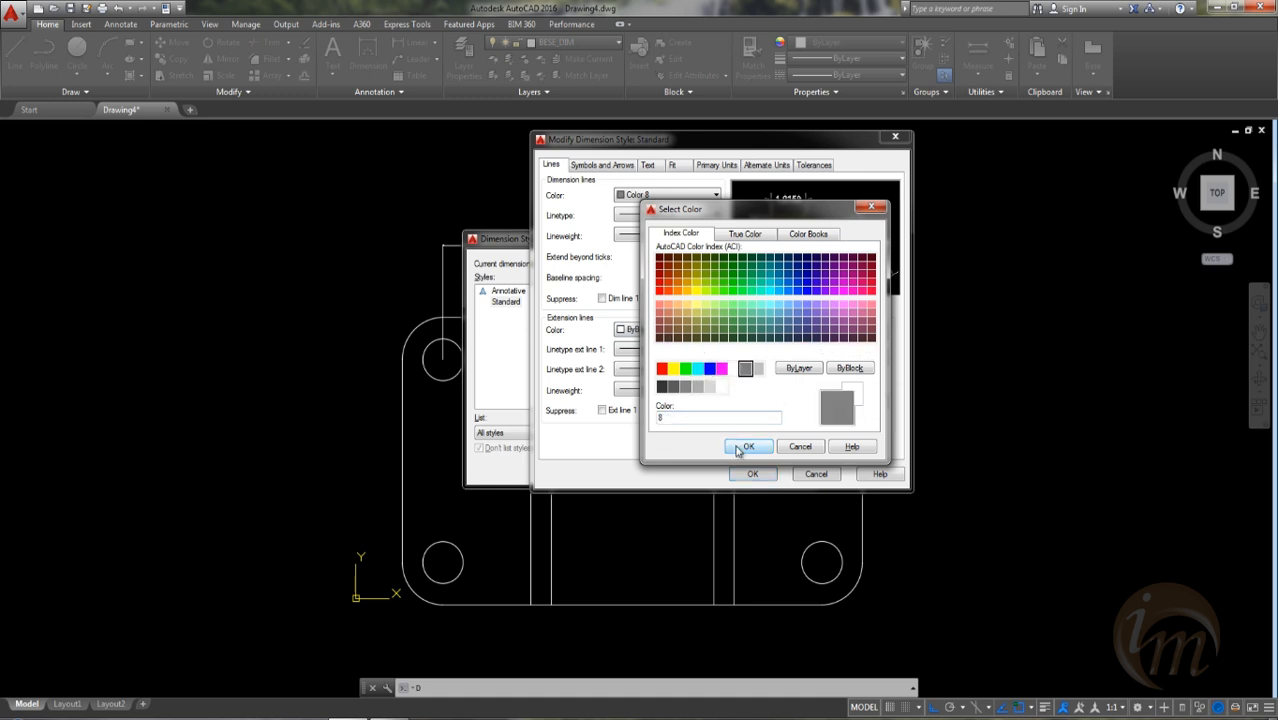
left_click(740, 446)
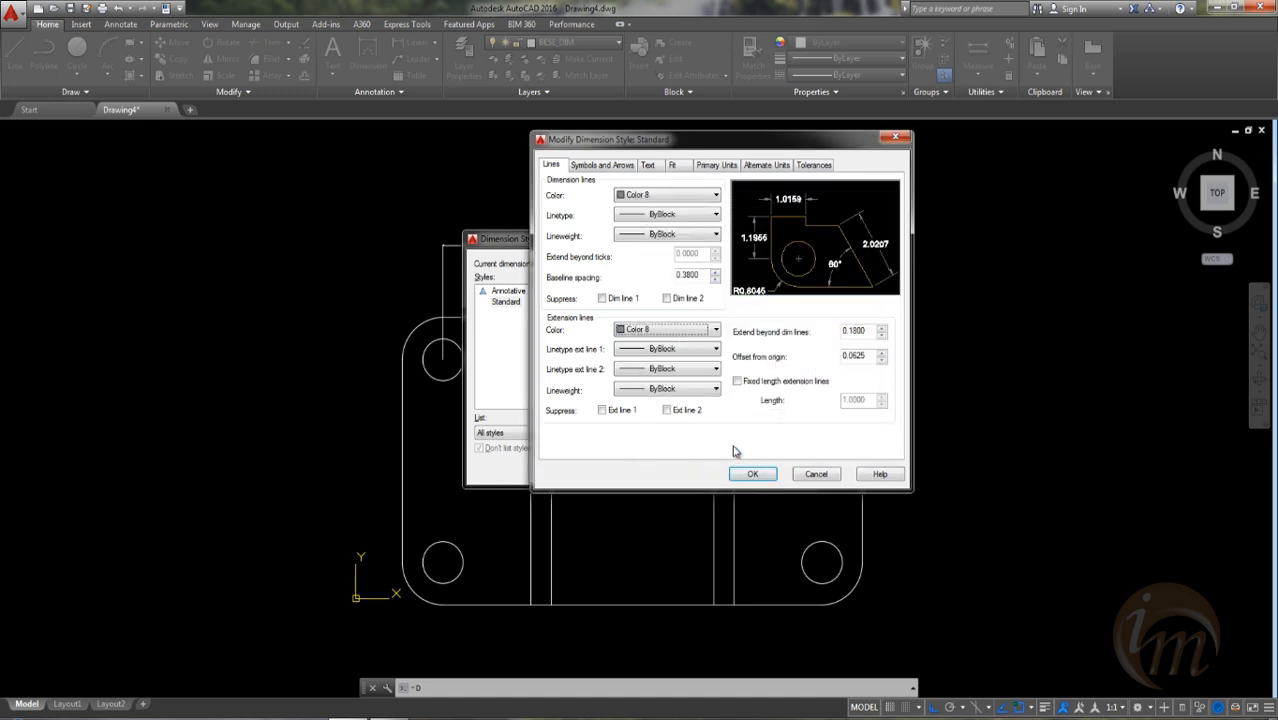
Step: Set the style's arrow size and text height to 0.3, with text aligned with the dimension line and linear precision 0
left_click(600, 166)
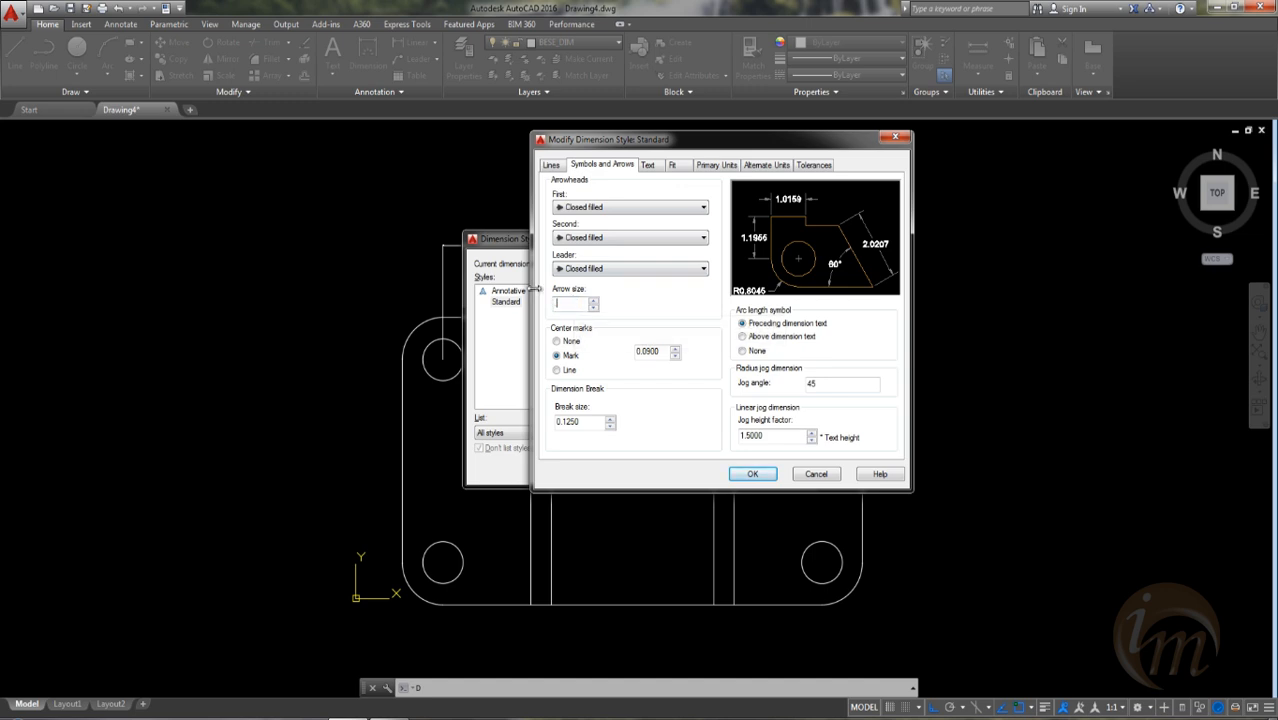
key("Tab")
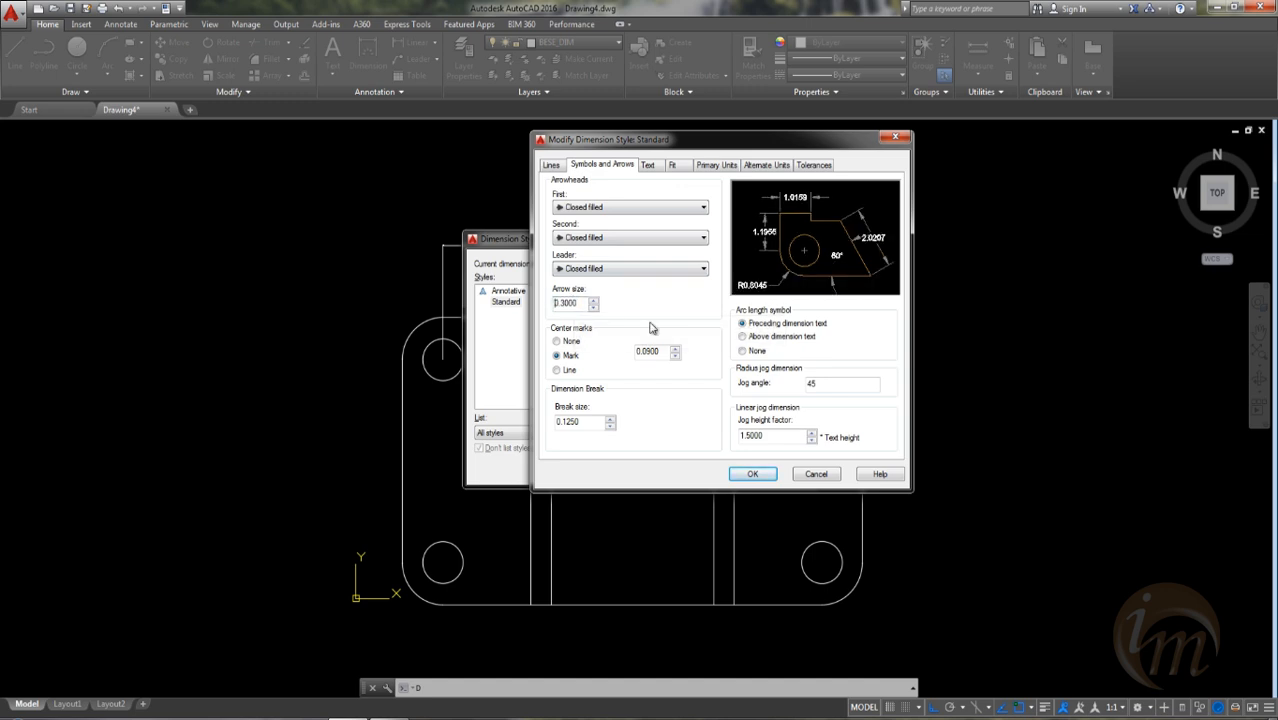
left_click(655, 167)
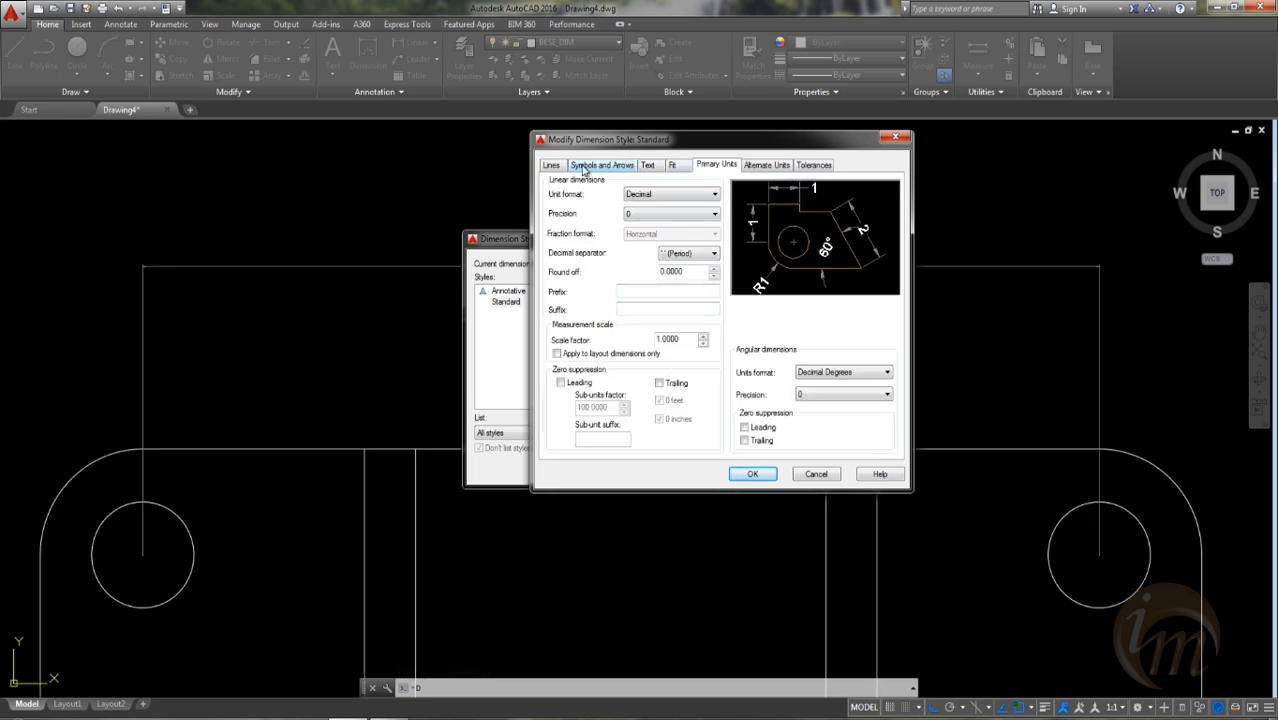
Step: Increase the style's dimension text height, set the arrow size to 3, and apply the changes to the drawing
left_click(647, 165)
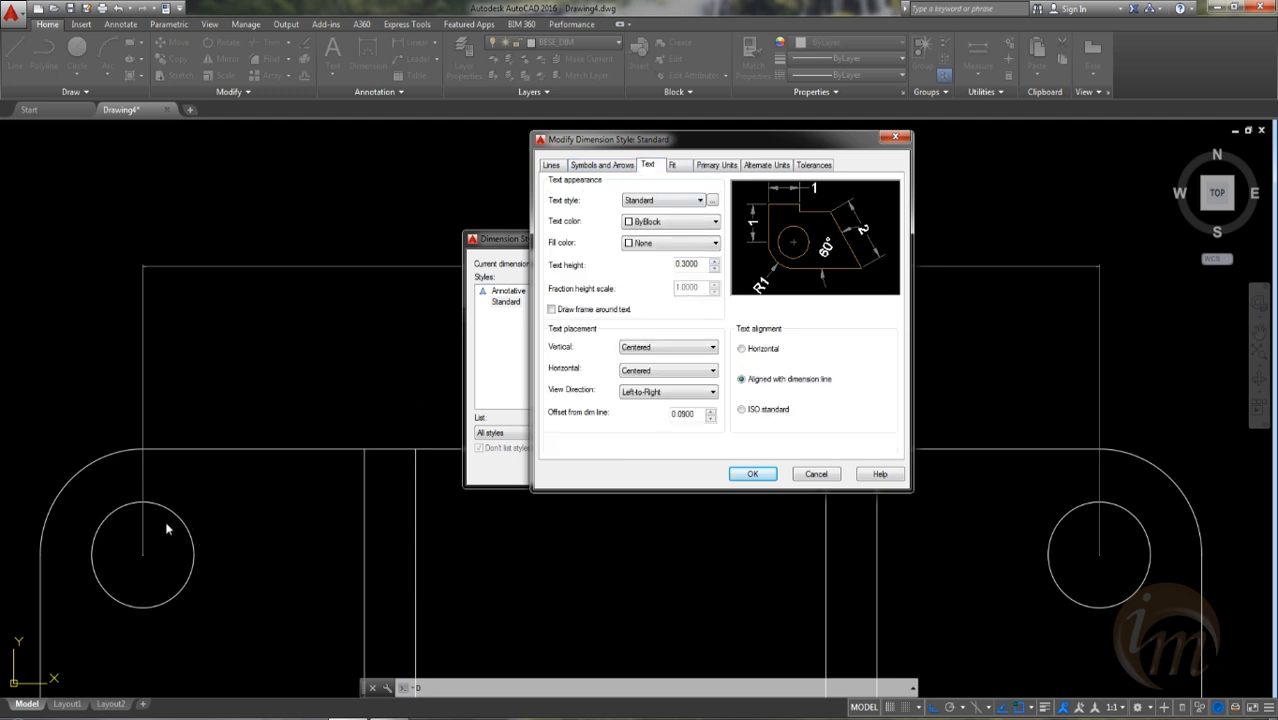
left_click_drag(700, 264, 633, 256)
left_click(601, 164)
left_click_drag(578, 303, 524, 310)
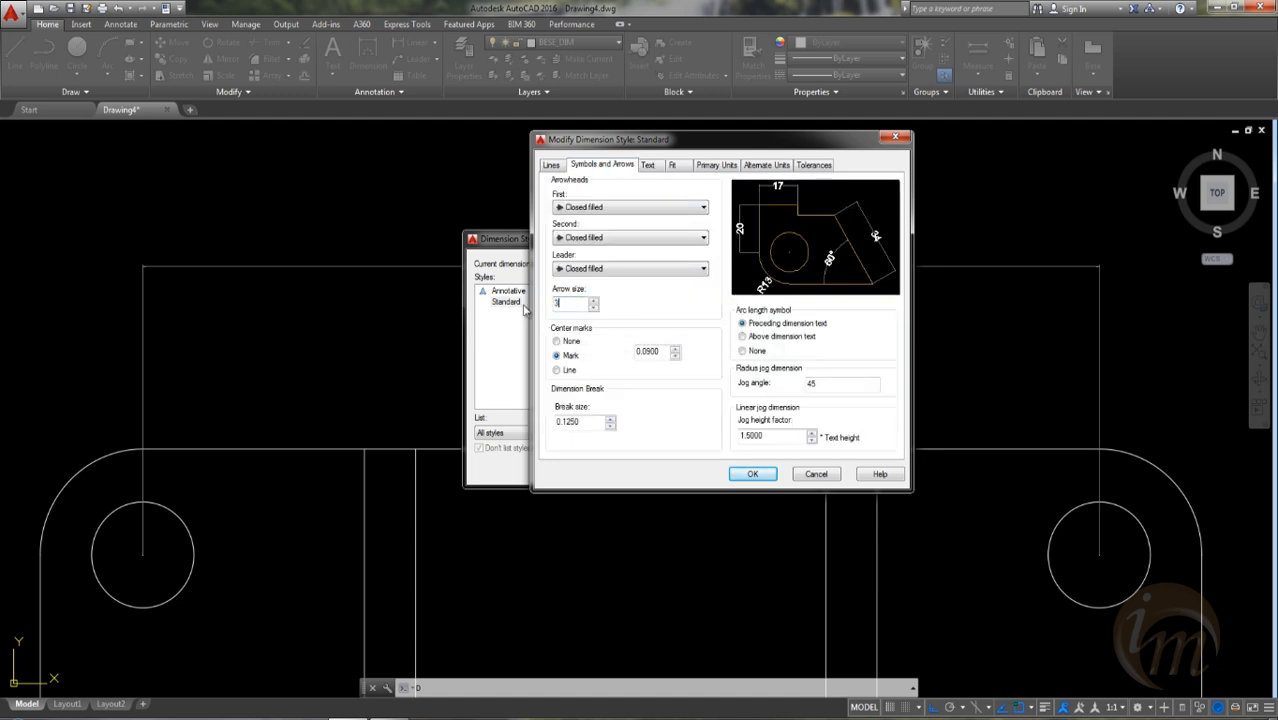
type("3")
key("Tab")
left_click(750, 473)
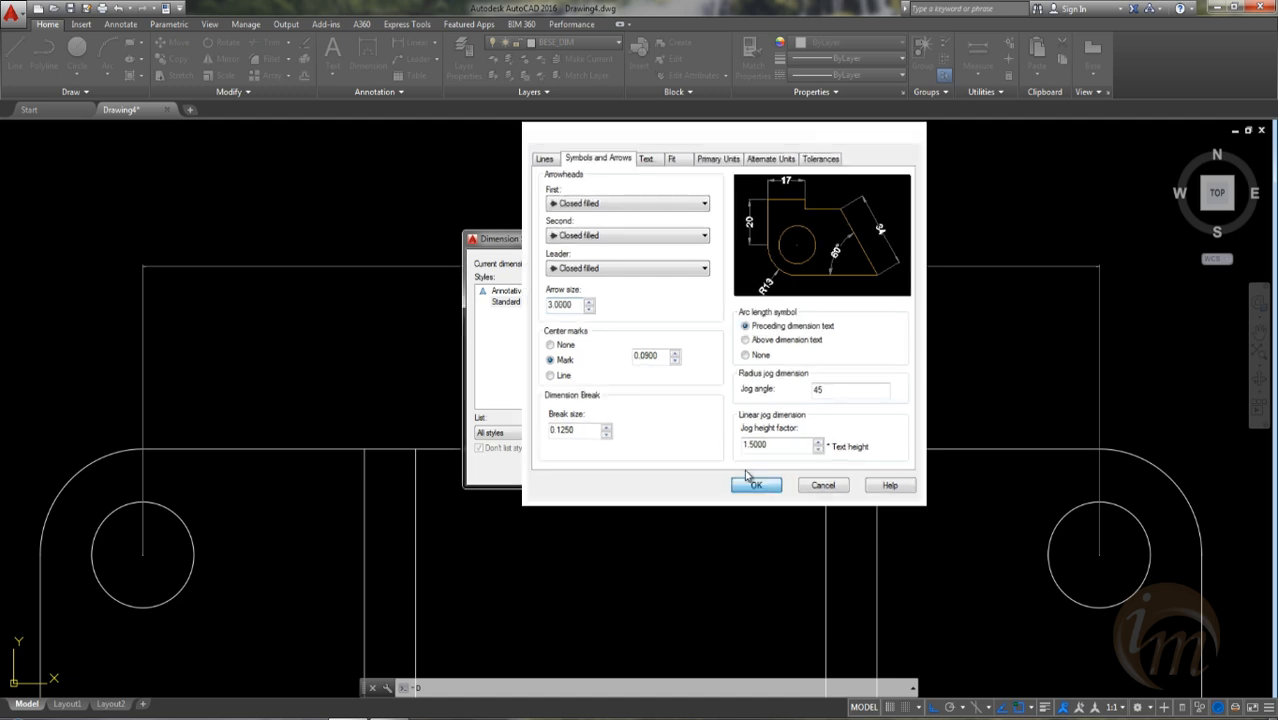
left_click(712, 470)
scroll(628, 464, "down", 4)
middle_click_drag(630, 511, 622, 390)
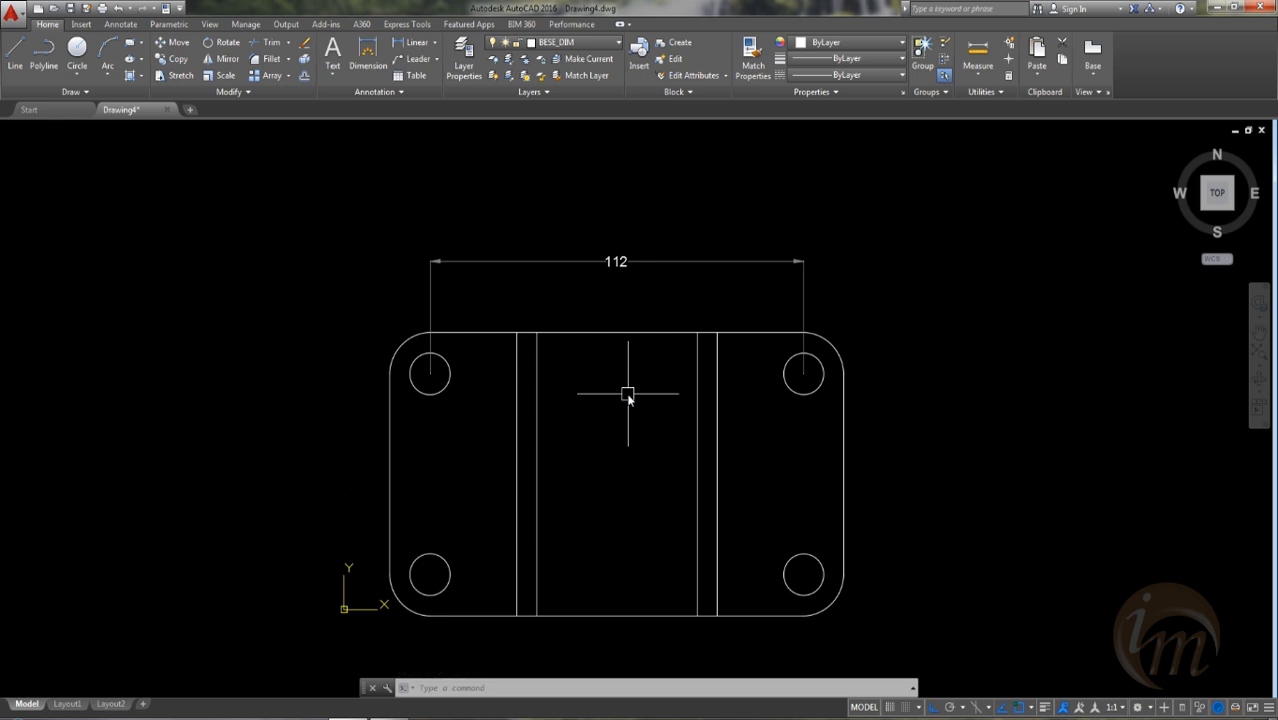
Step: Add a vertical linear dimension between the centres of the two left holes, placed to the left of the plate
left_click(412, 42)
left_click(430, 373)
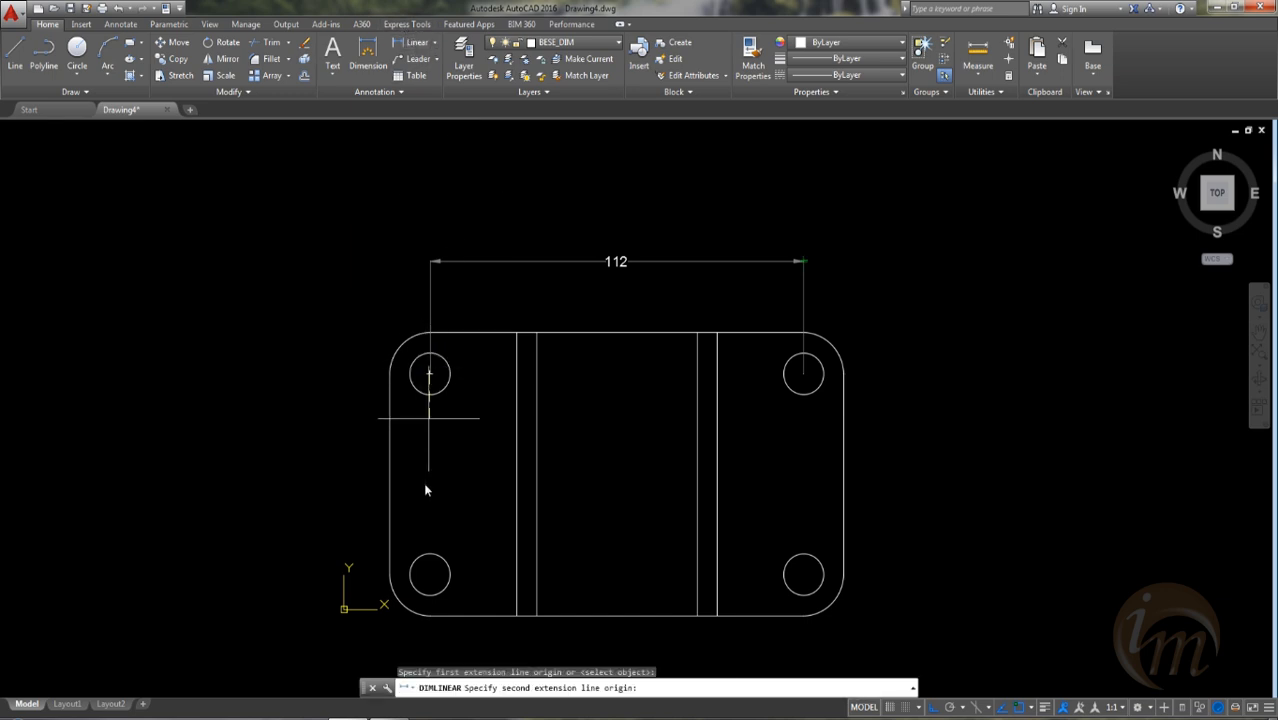
left_click(431, 575)
left_click(325, 509)
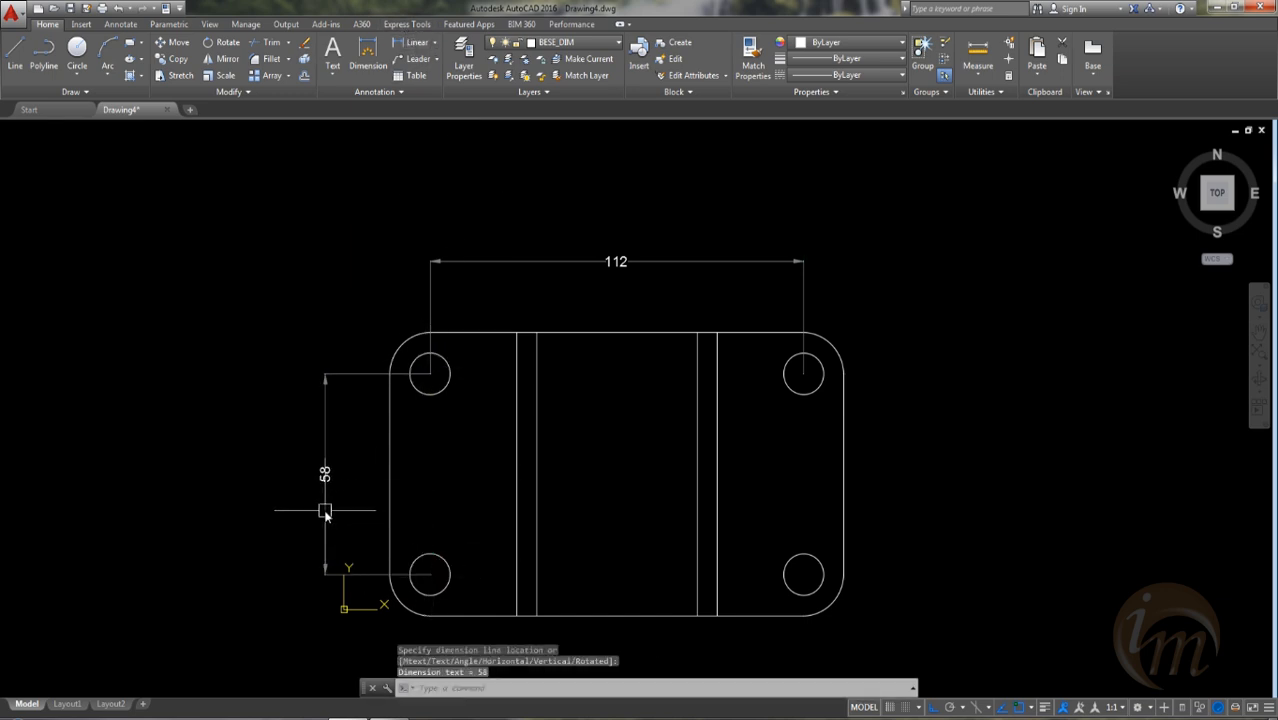
Step: Dimension the horizontal gap between the two inner vertical lines, placing the dimension below the plate
mouse_move(476, 434)
middle_mouse_down()
mouse_move(500, 371)
mouse_move(474, 406)
mouse_move(490, 416)
middle_mouse_up()
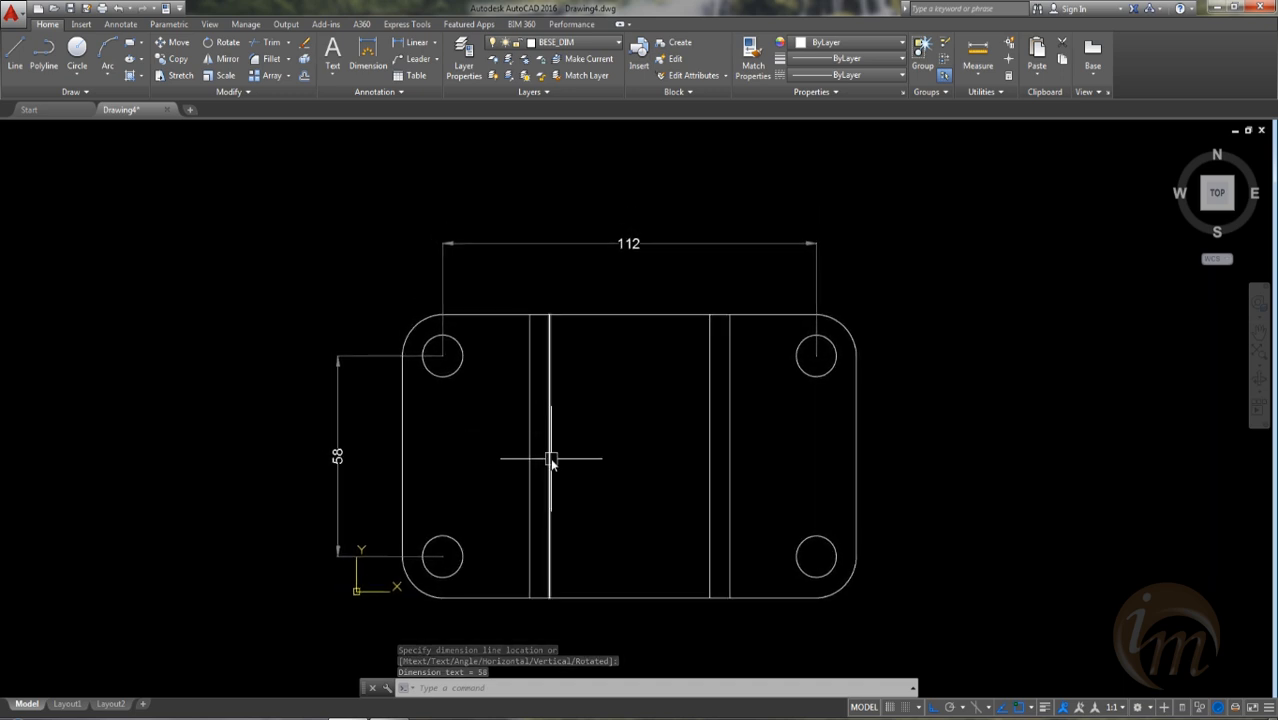
key("Return")
middle_click_drag(612, 528, 628, 508)
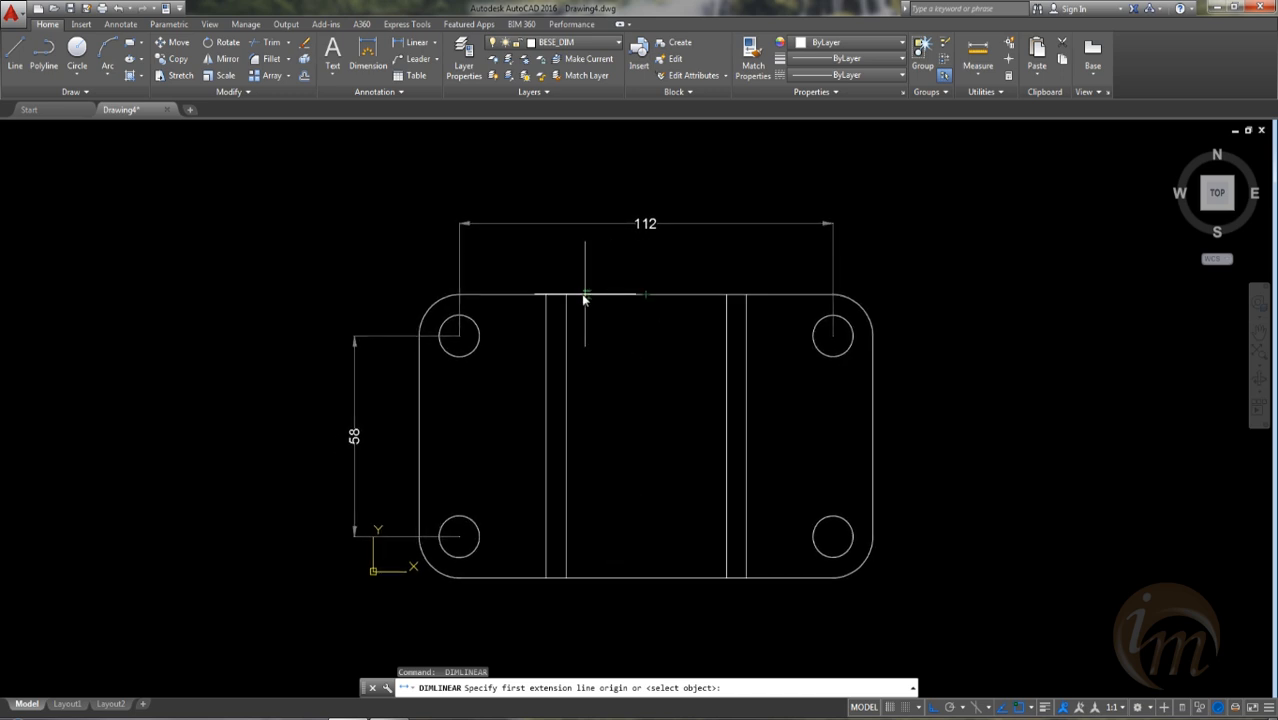
left_click(566, 578)
left_click(727, 580)
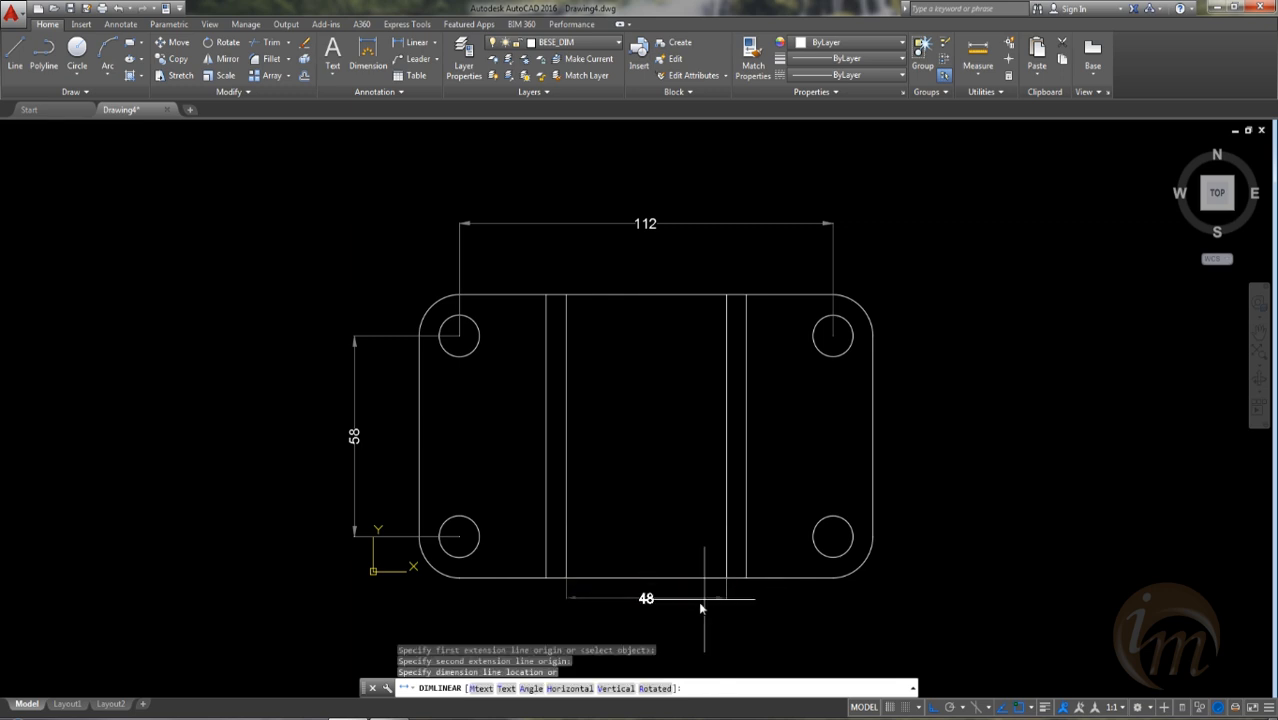
left_click(699, 606)
Step: Dimension the spacing of the left interior line pair, in line with the neighbouring dimension below the plate
key("Return")
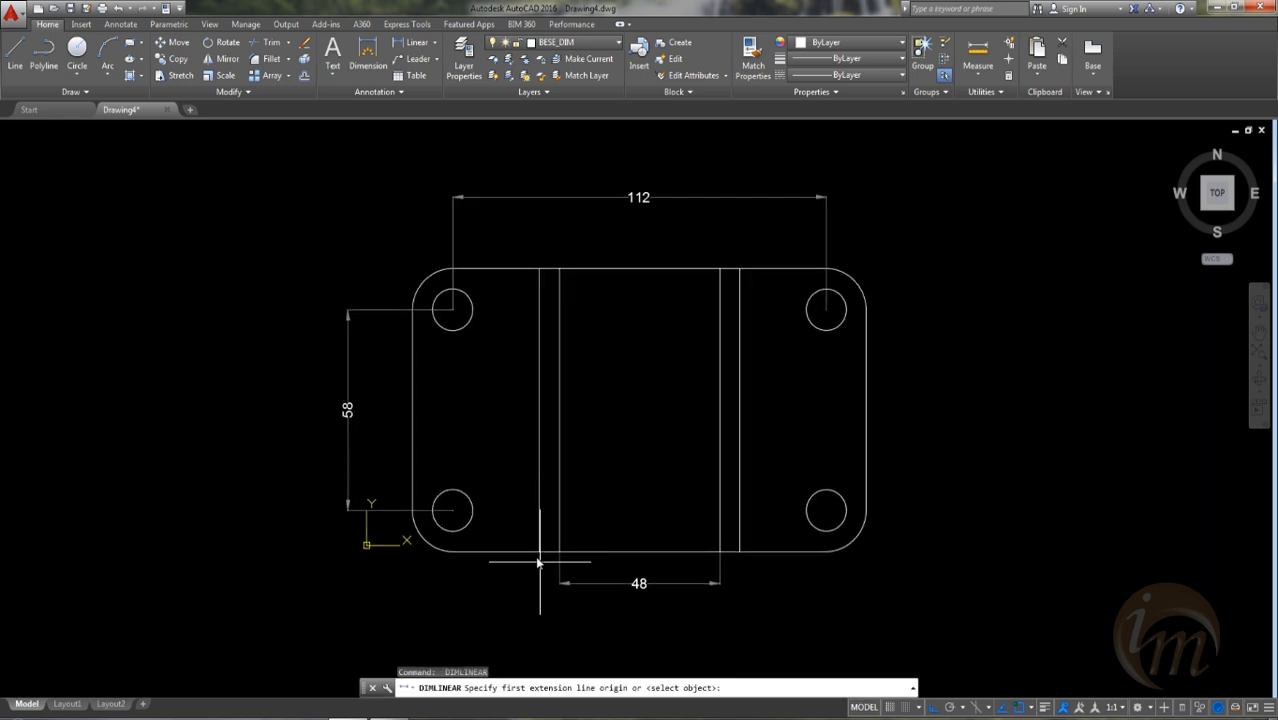
left_click(539, 551)
left_click(560, 552)
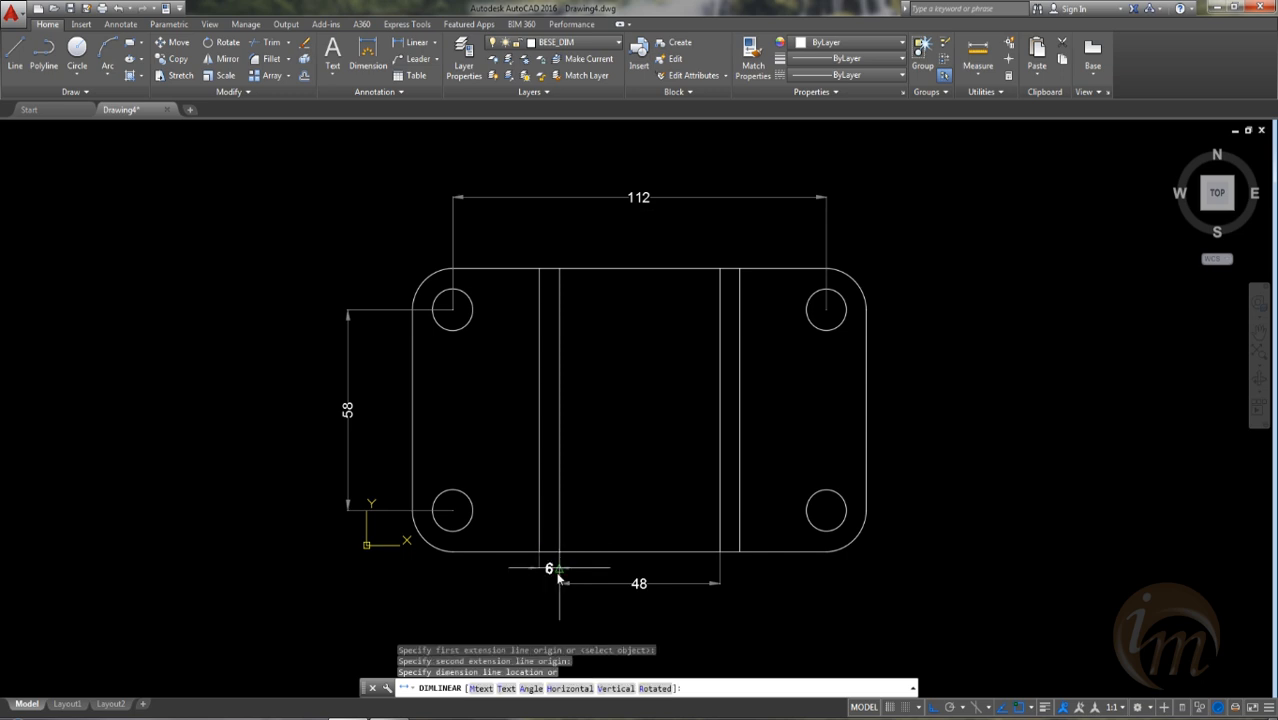
left_click(562, 585)
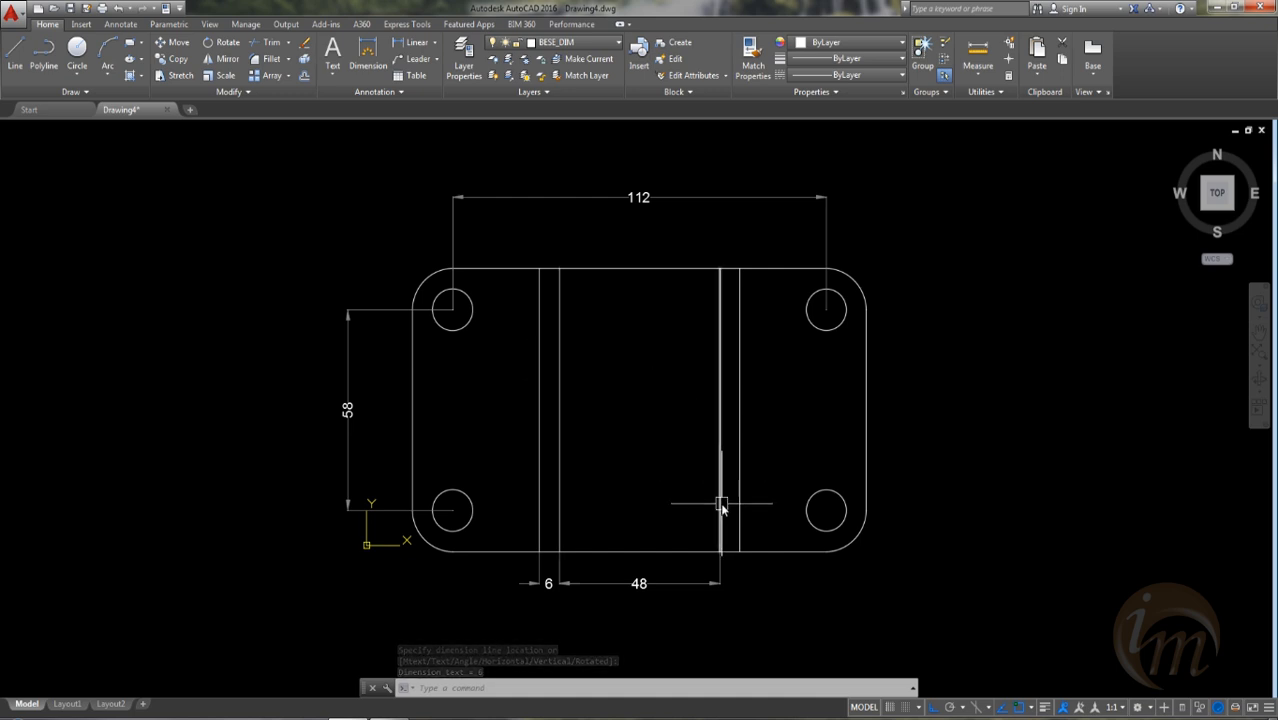
Step: Dimension the horizontal distance from the rightmost interior line to the lower-right hole's centre, in the same row below the plate
key("Return")
left_click(739, 551)
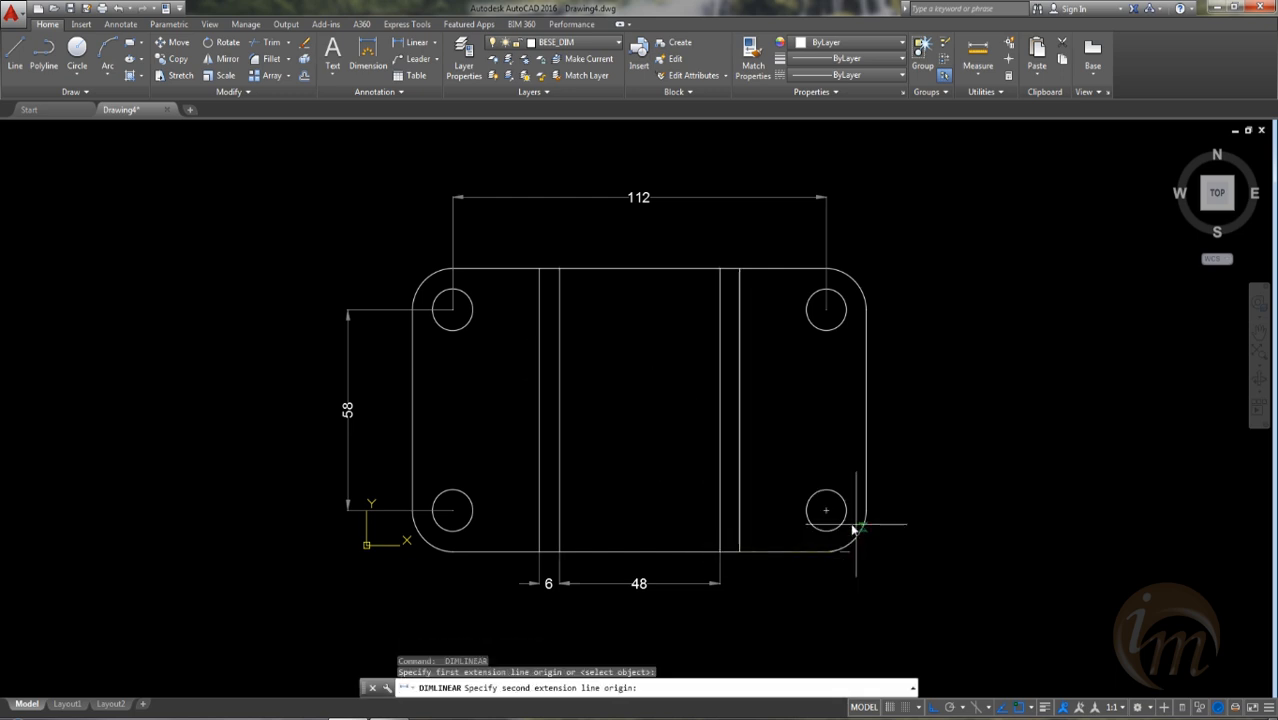
left_click(826, 510)
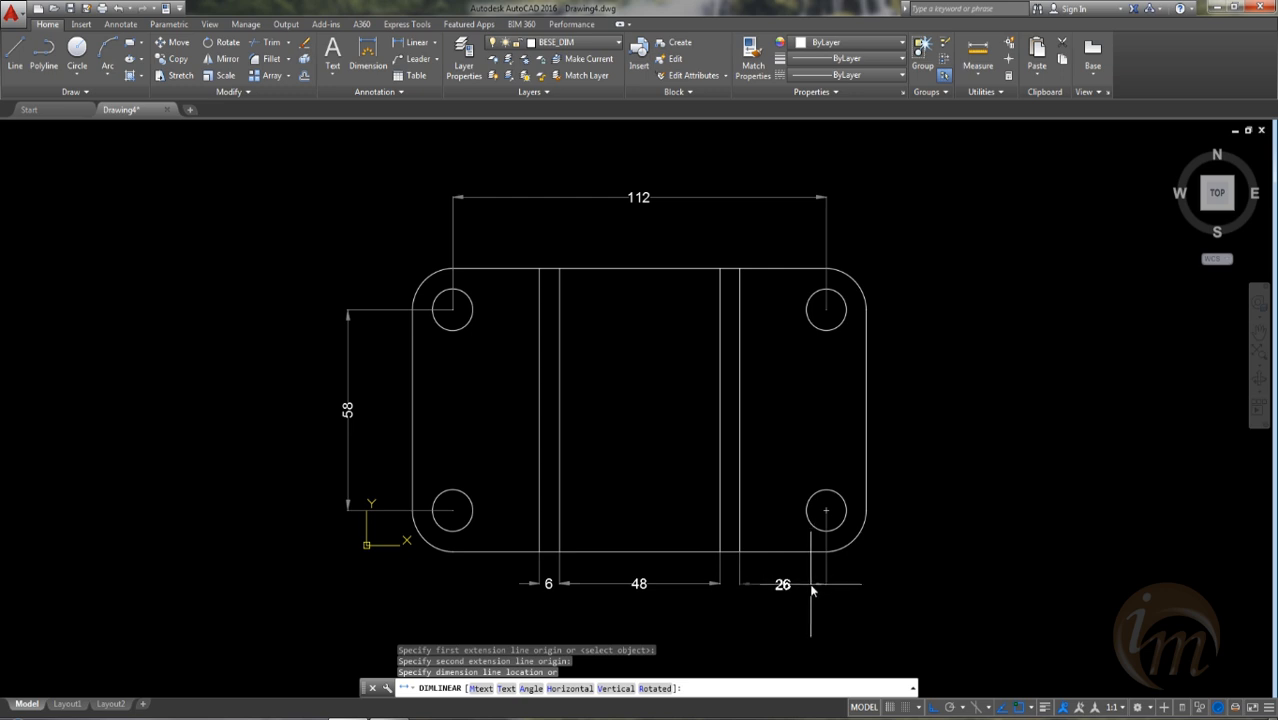
left_click(812, 590)
Step: Add a radius dimension to the upper-right hole, placed outside the plate's upper-right corner
middle_click_drag(499, 428, 538, 440)
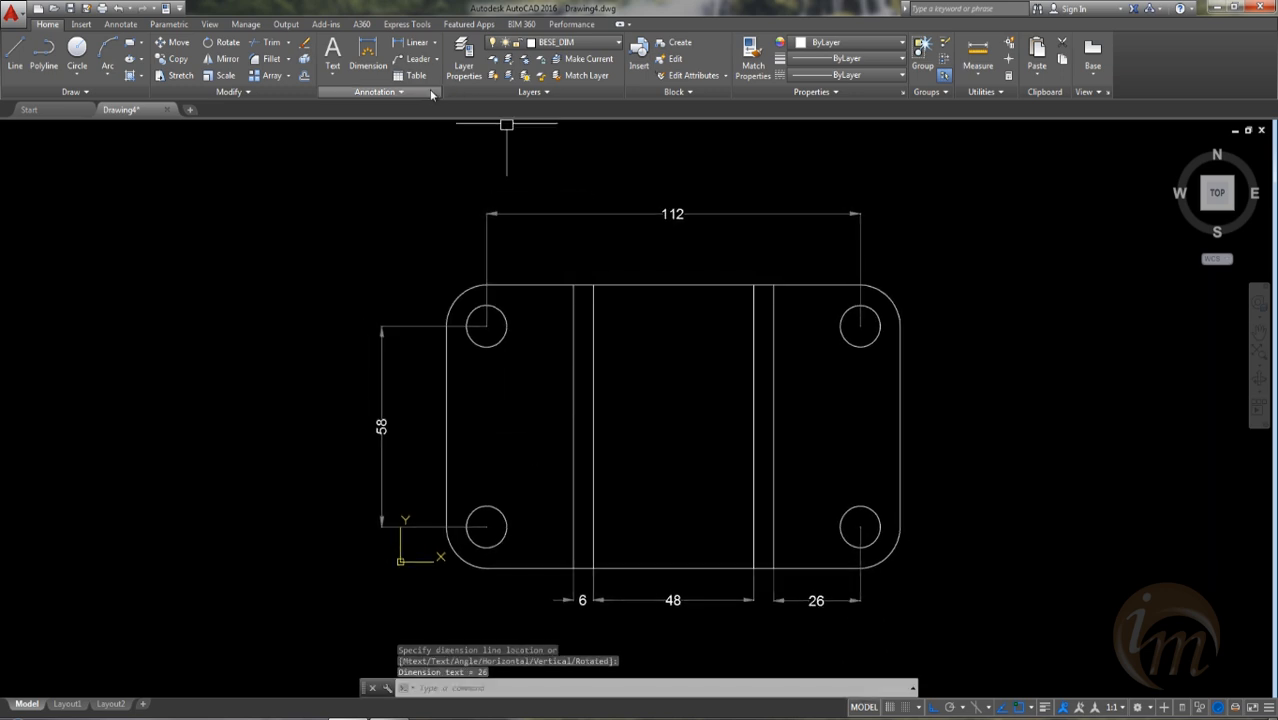
left_click(435, 42)
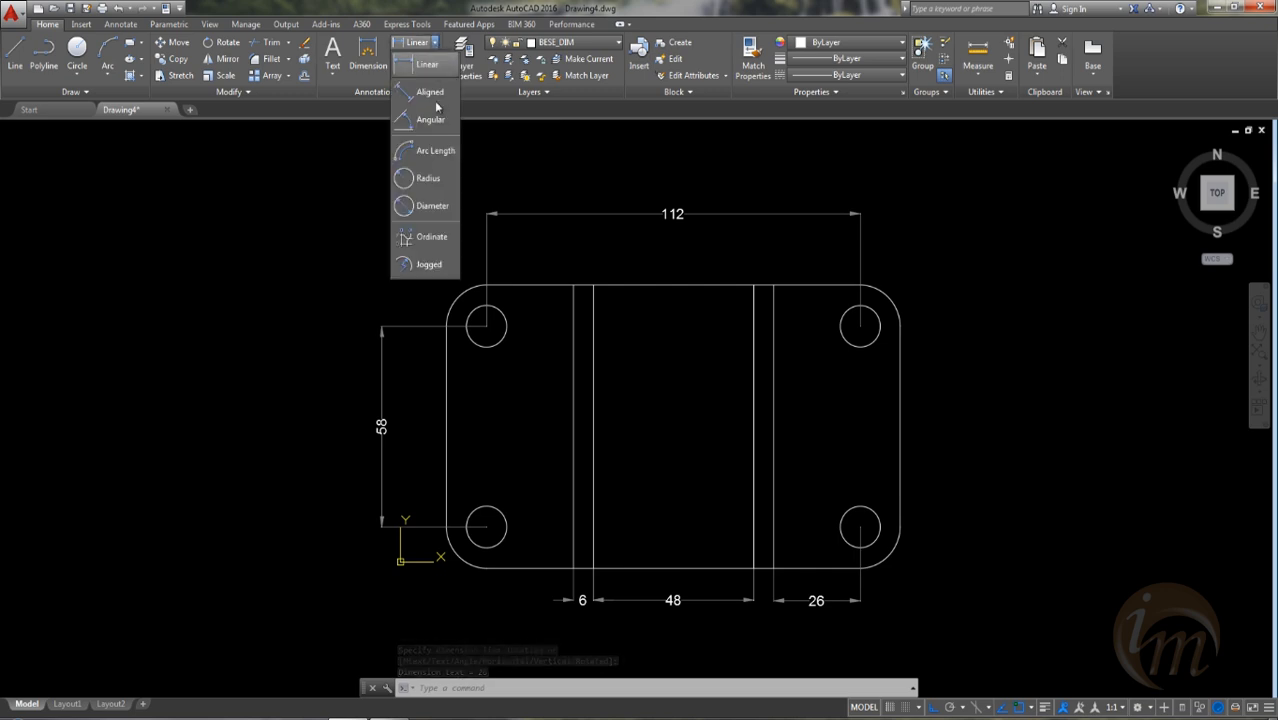
left_click(427, 181)
left_click(876, 311)
left_click(933, 259)
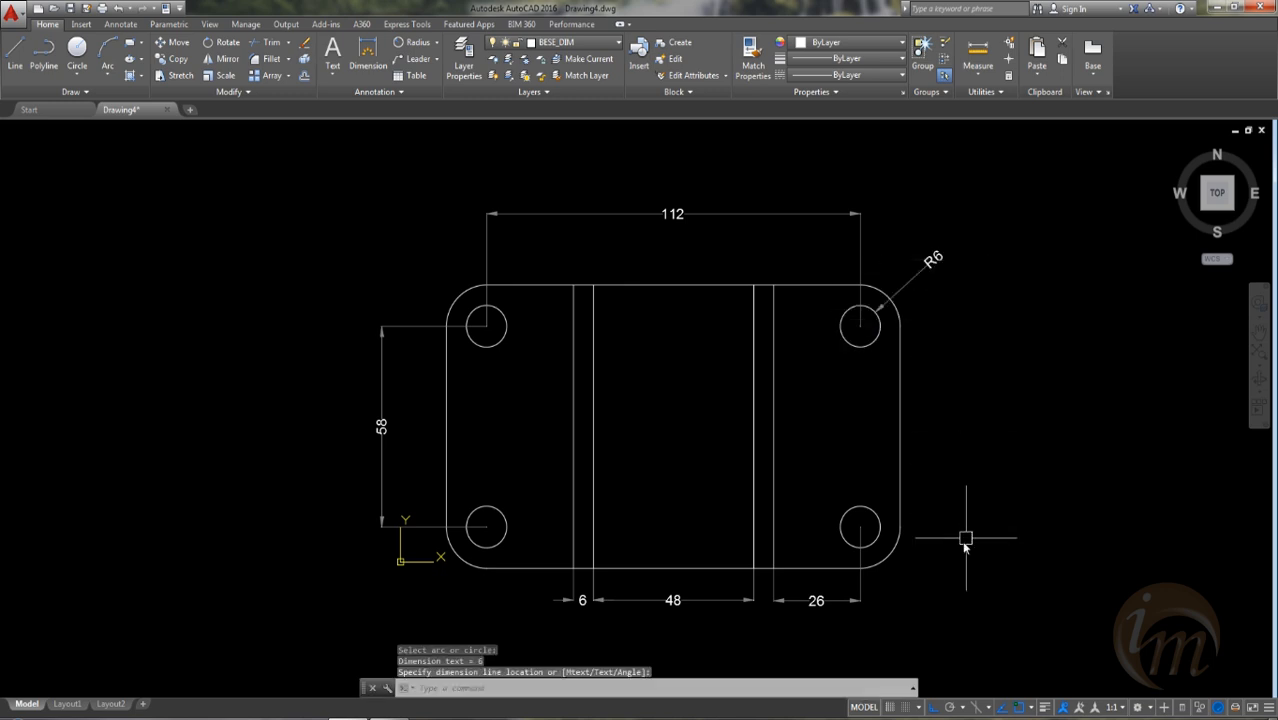
Step: Add a radius dimension to the plate's rounded lower-right corner, placed outside the outline
key("Return")
left_click(889, 557)
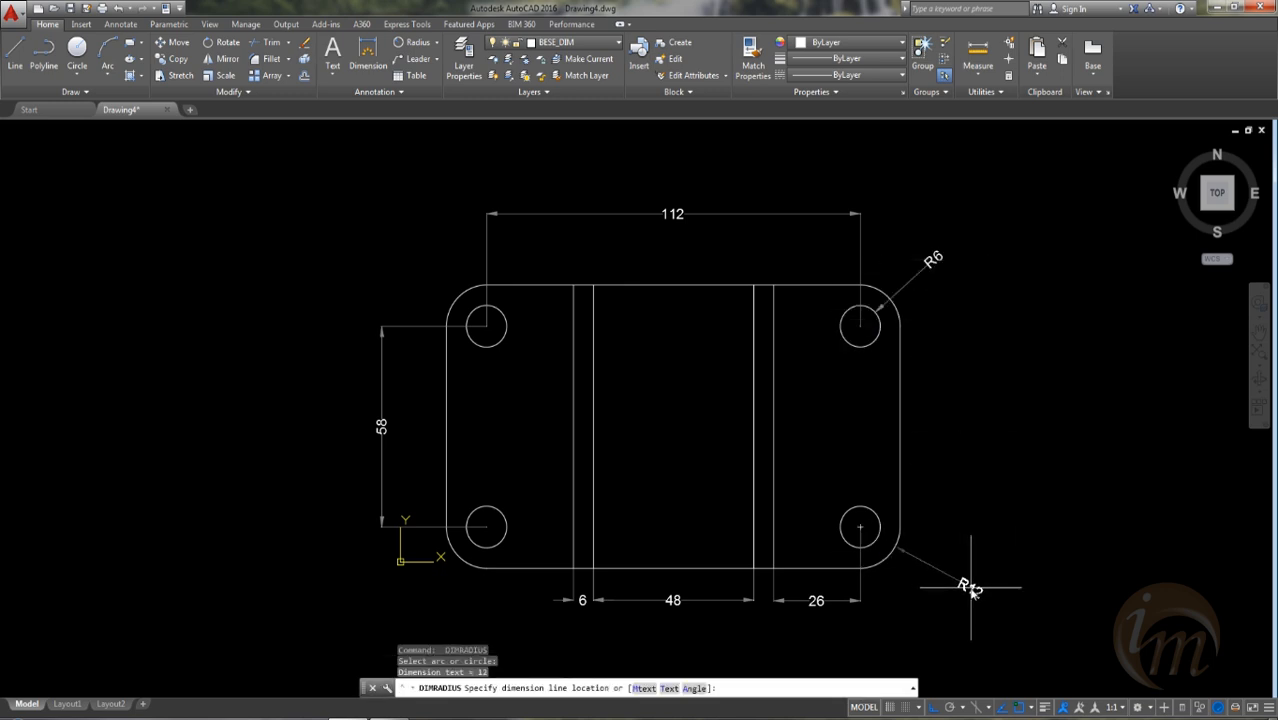
left_click(970, 588)
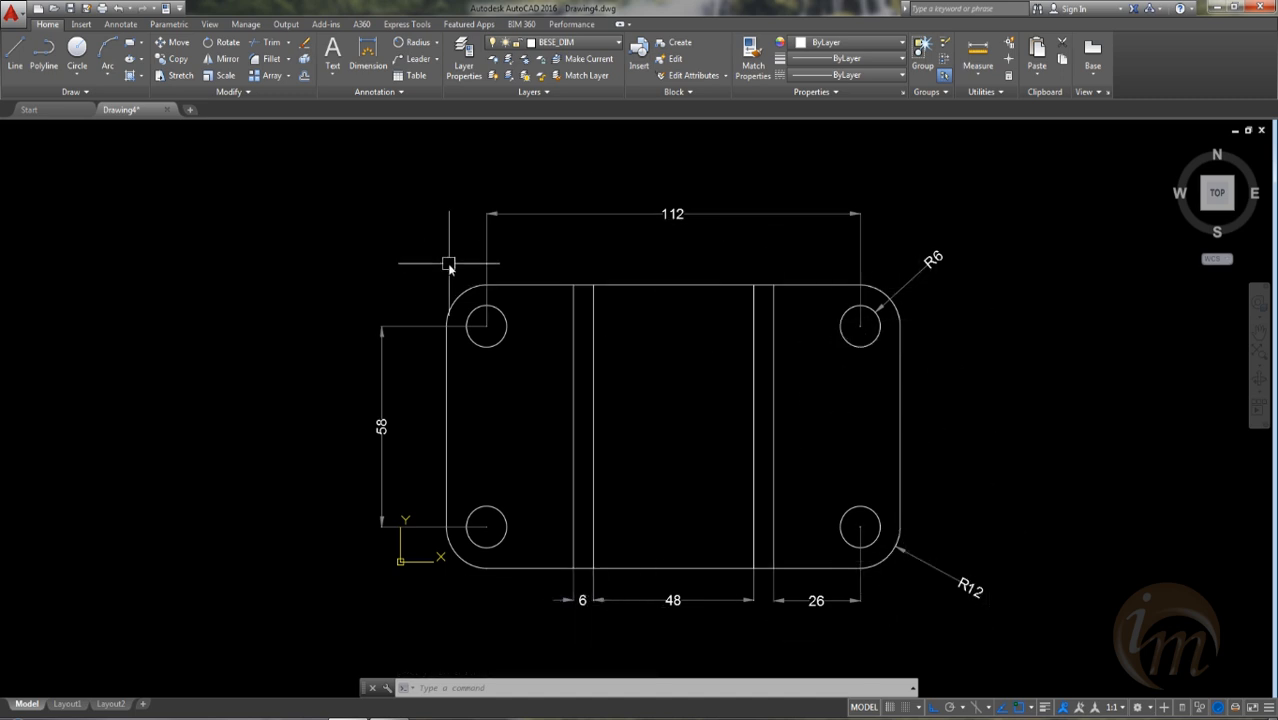
Step: Turn off the current BESE_DIM layer to hide the base plate's dimensions
mouse_move(890, 487)
middle_mouse_down()
mouse_move(755, 476)
mouse_move(855, 482)
middle_mouse_up()
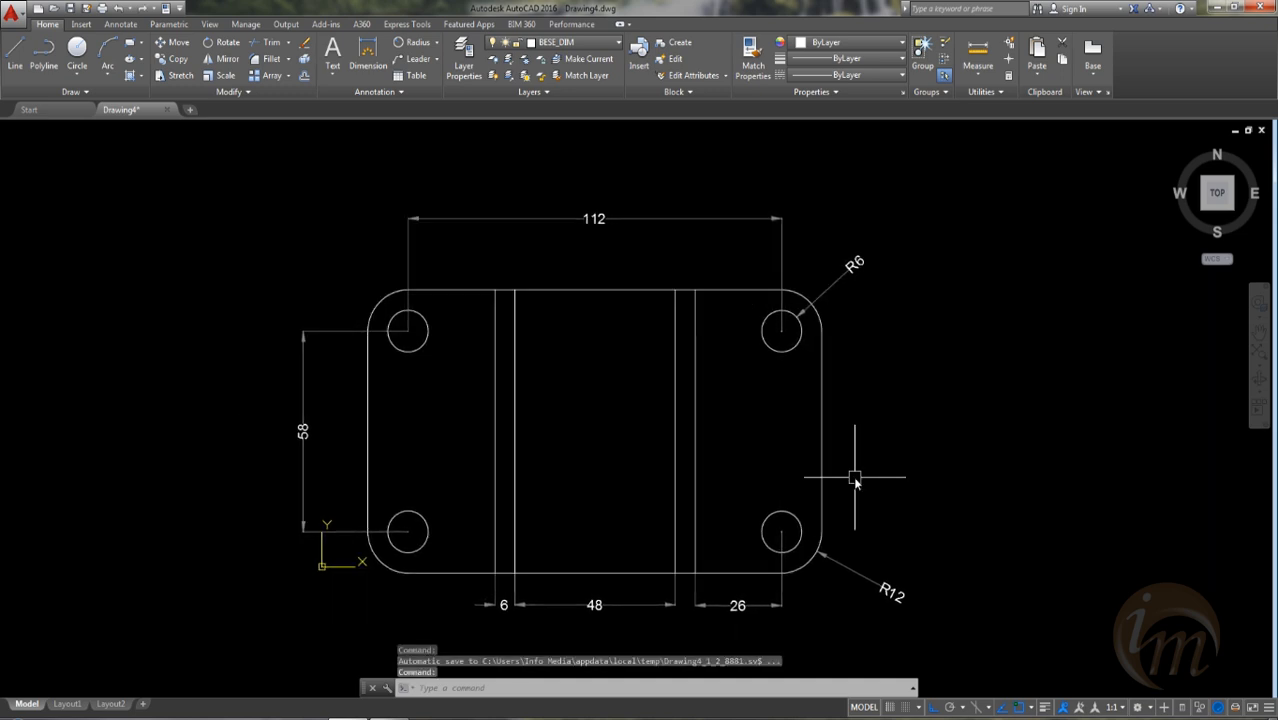
scroll(855, 478, "down", 4)
middle_click_drag(860, 482, 583, 478)
left_click(560, 43)
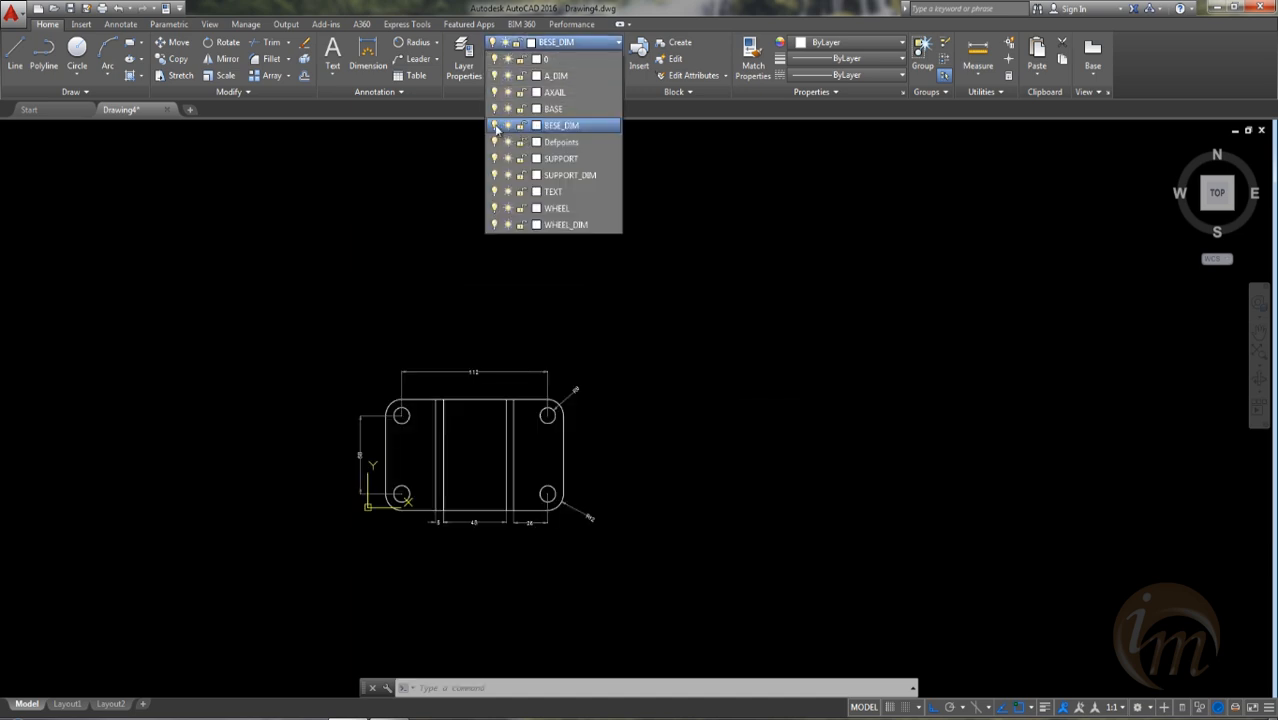
left_click(495, 126)
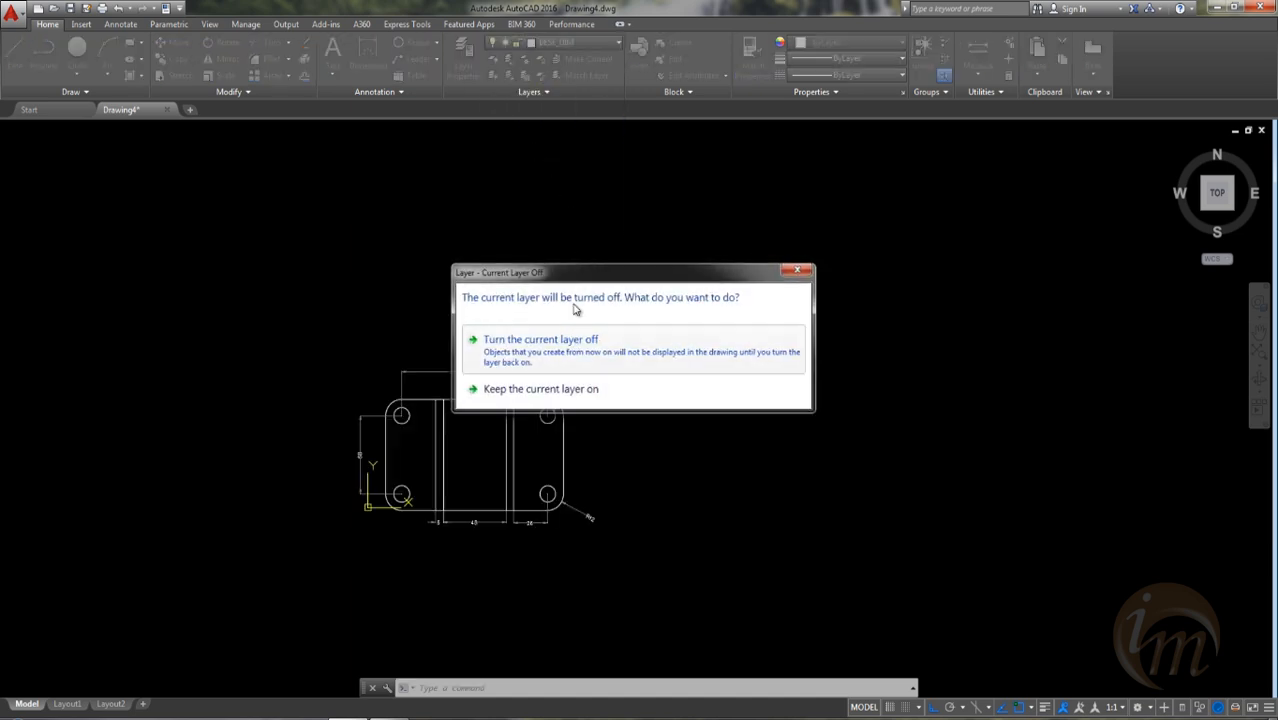
left_click(541, 345)
Step: Switch the BASE layer off and on again, and turn the BESE_DIM layer back on
left_click(560, 43)
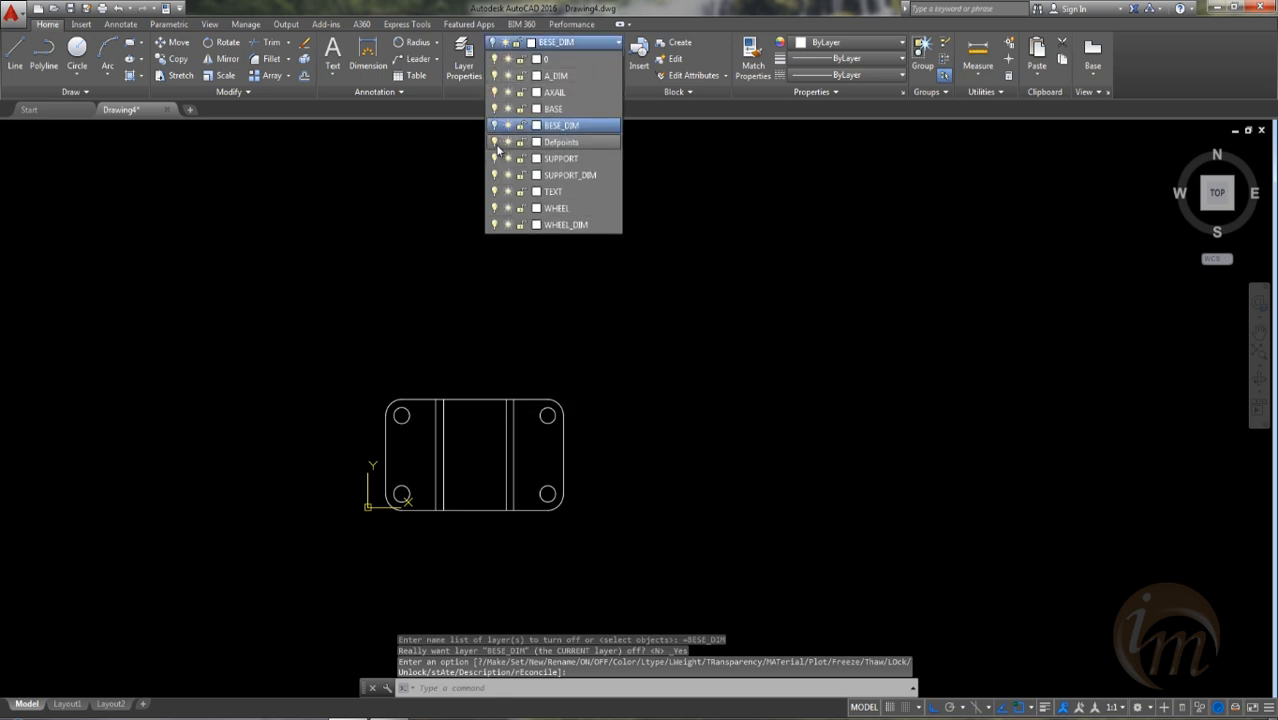
left_click(494, 109)
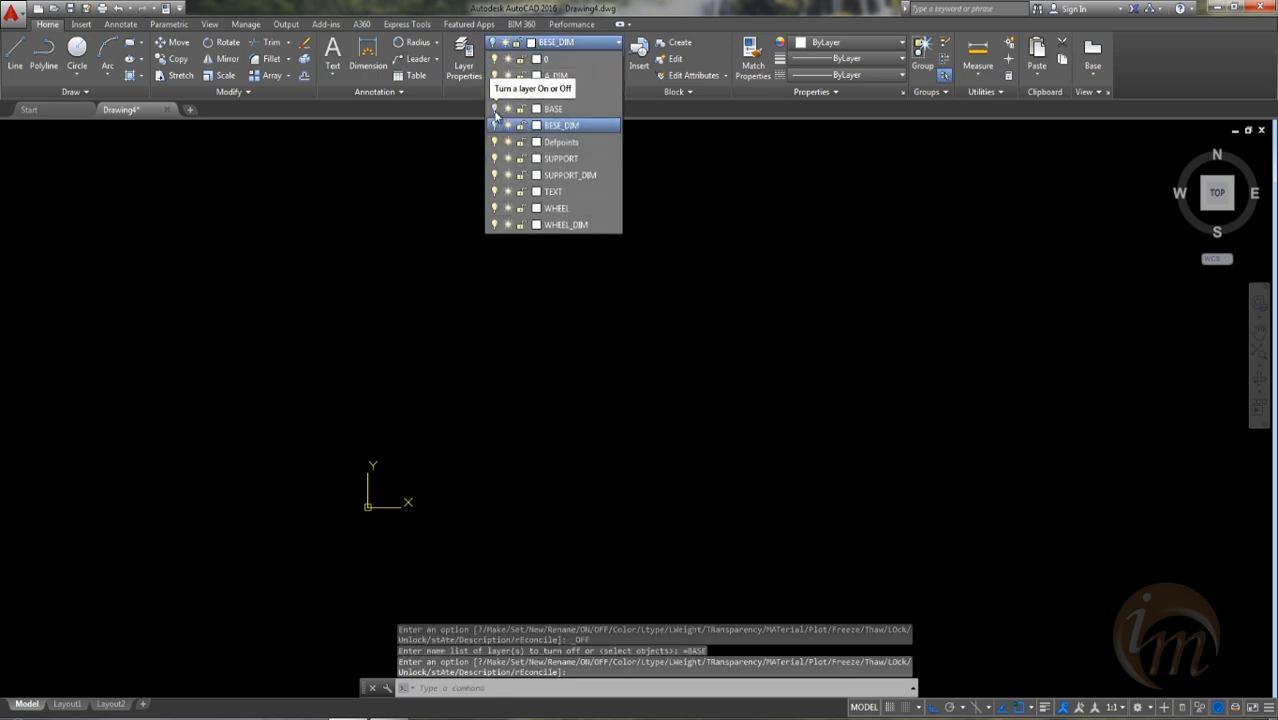
left_click(494, 109)
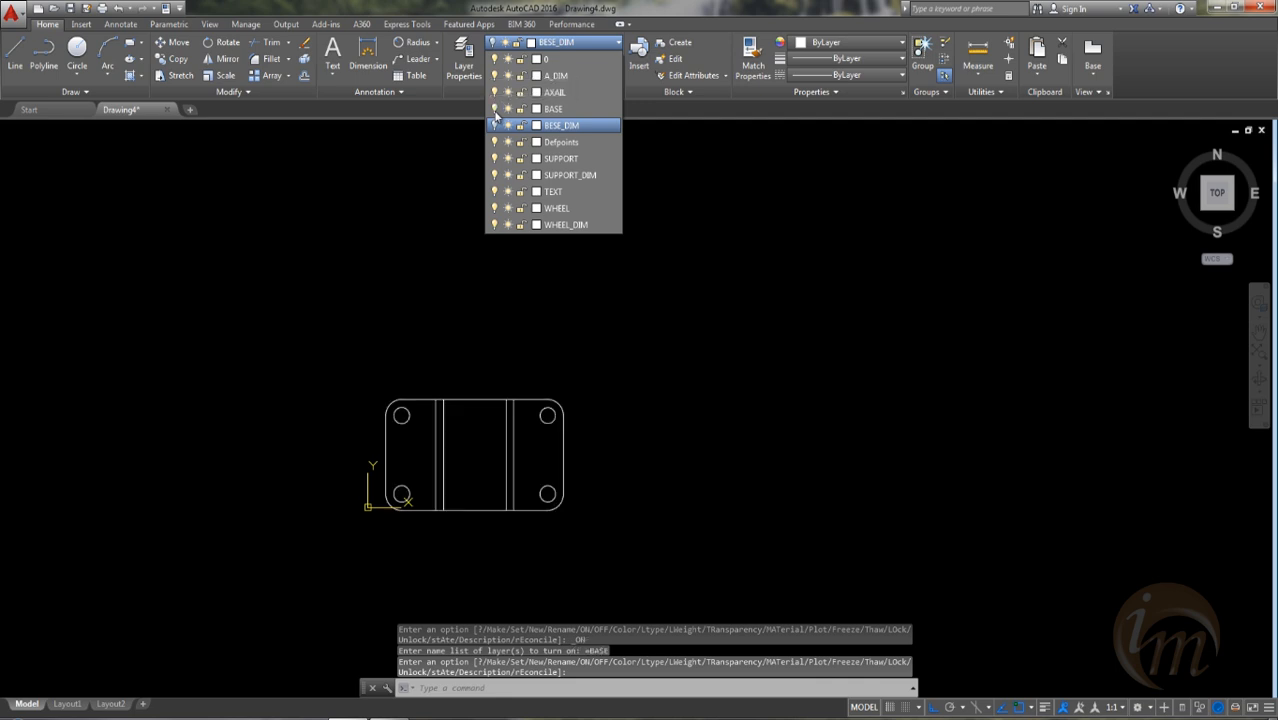
left_click(495, 125)
left_click(645, 445)
middle_click_drag(648, 444, 354, 464)
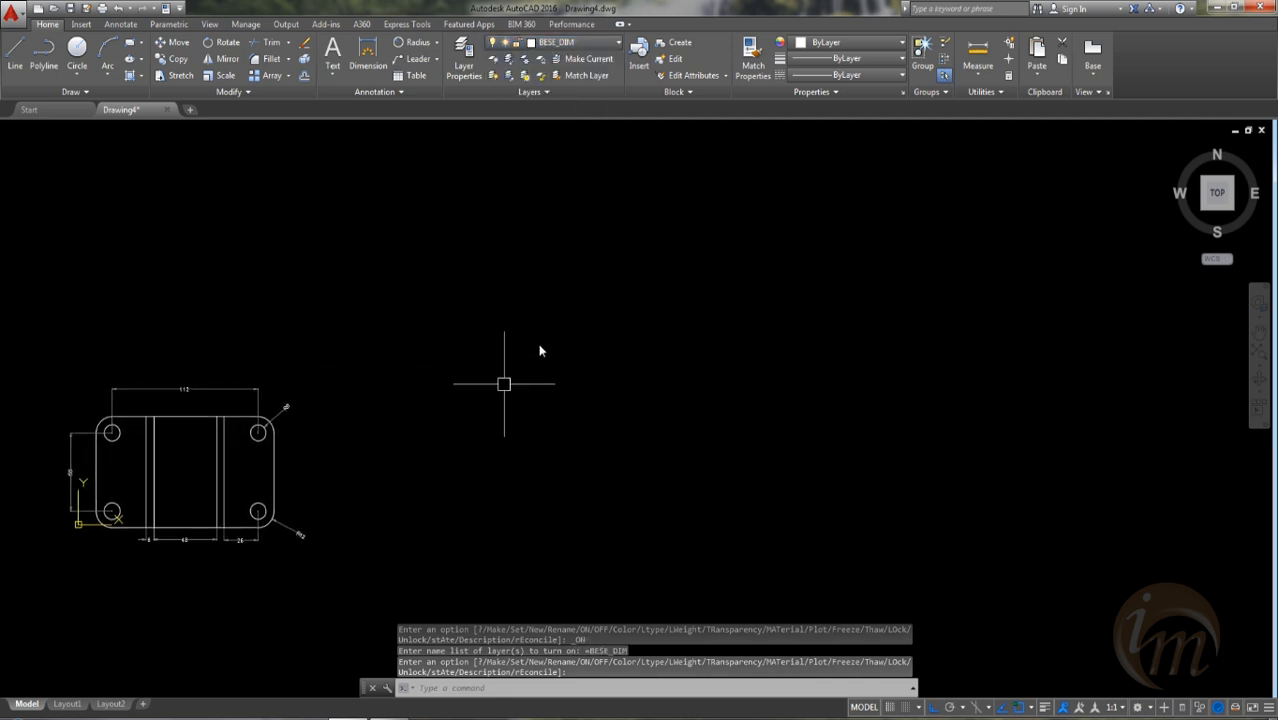
Step: Make SUPPORT the current layer for drawing the support part
left_click(522, 45)
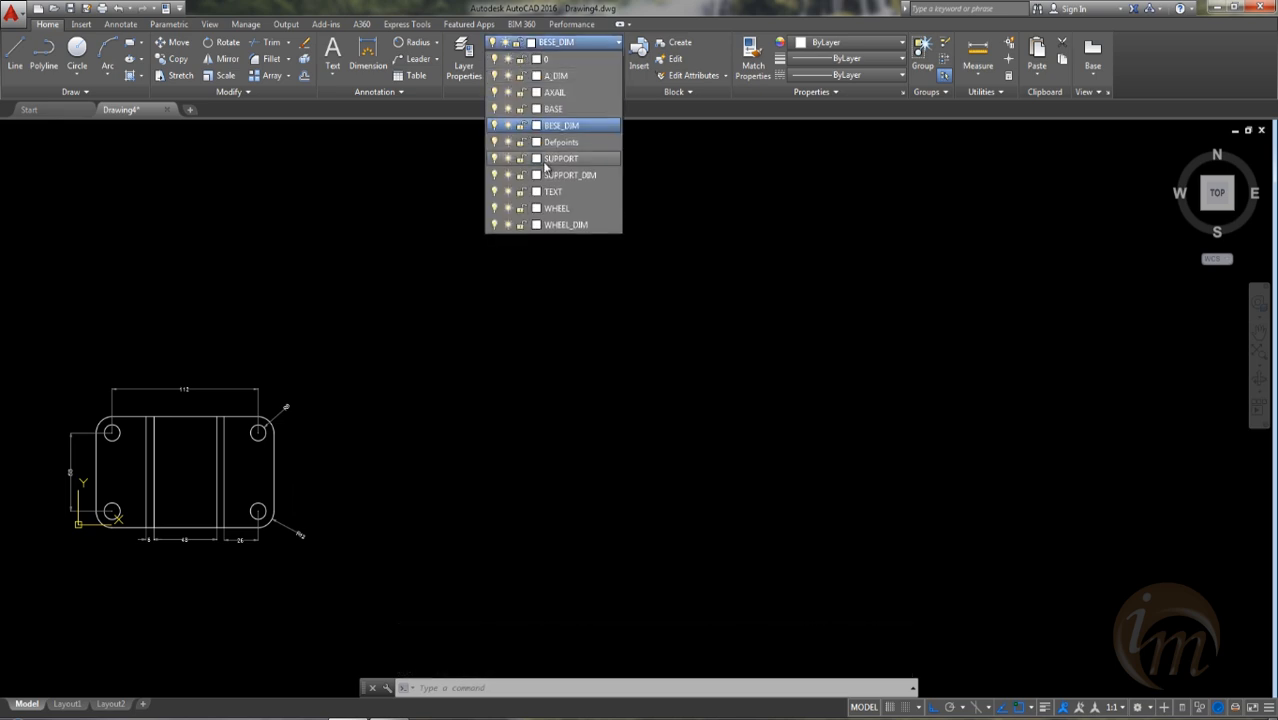
left_click(560, 158)
middle_click_drag(570, 450, 652, 427)
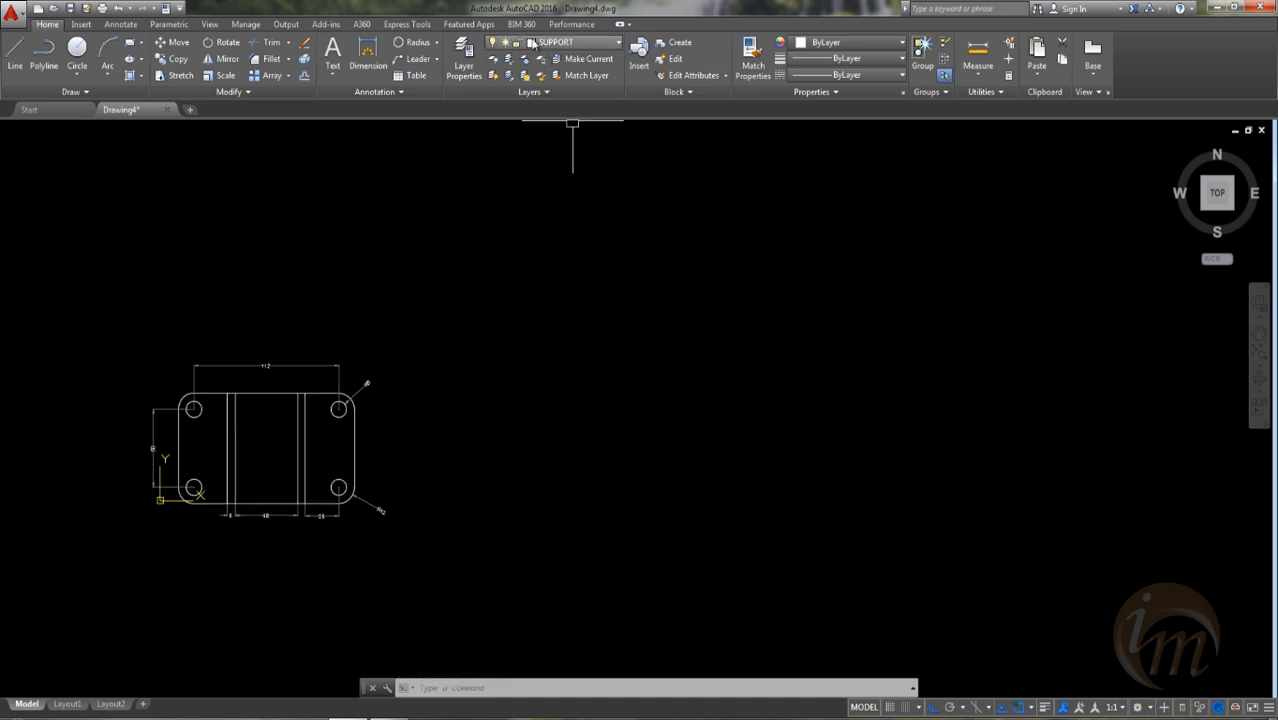
Step: Draw a circle of radius 6 in the empty area to the right of the base plate
type("c")
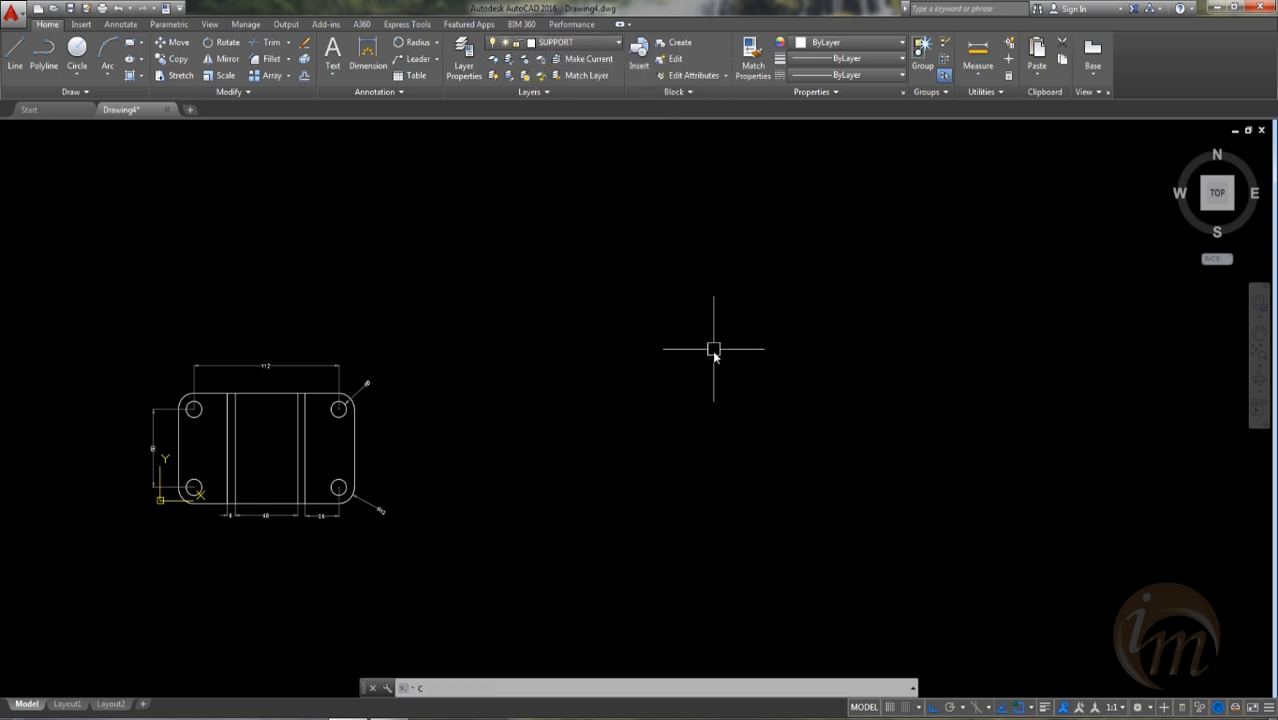
key("Return")
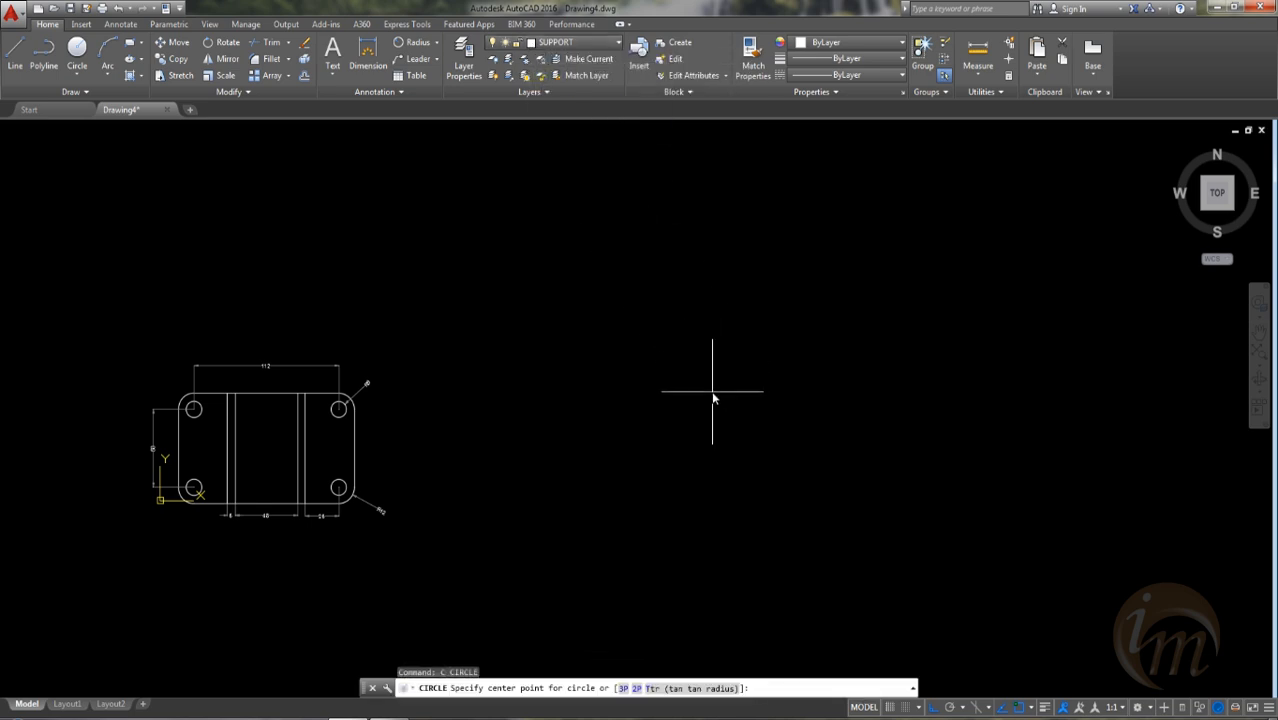
left_click(712, 391)
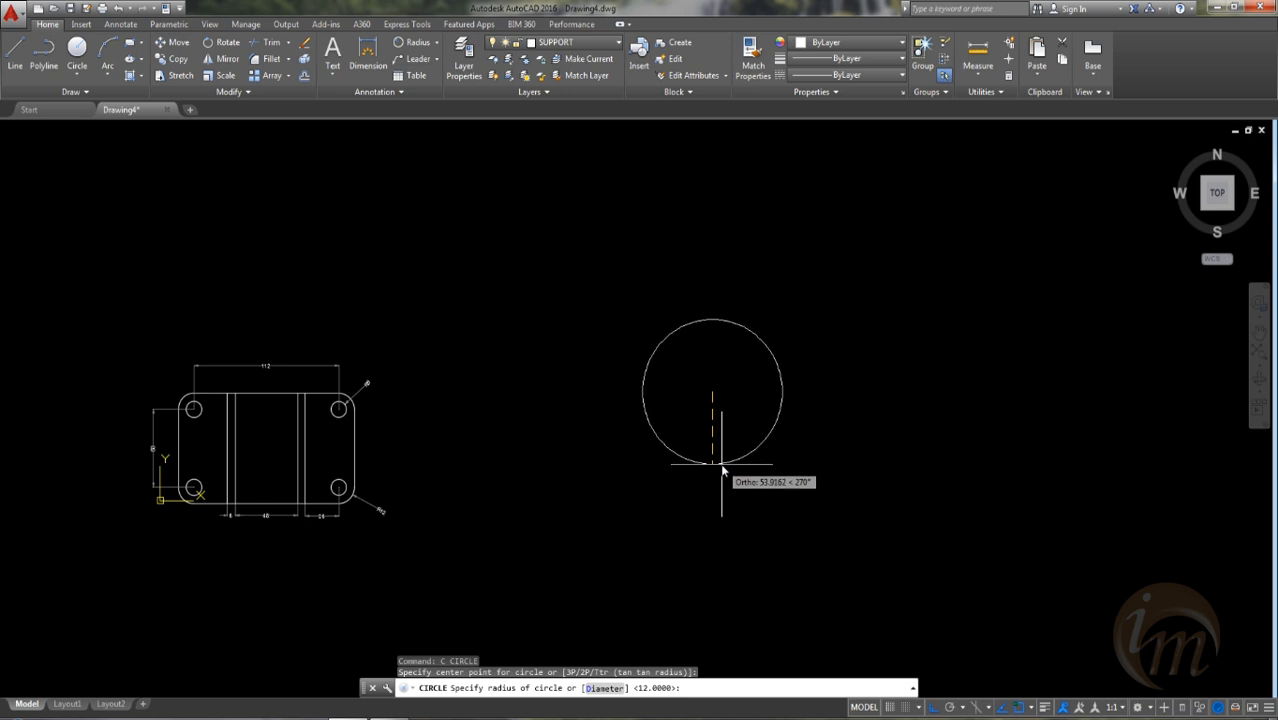
type("6")
key("Return")
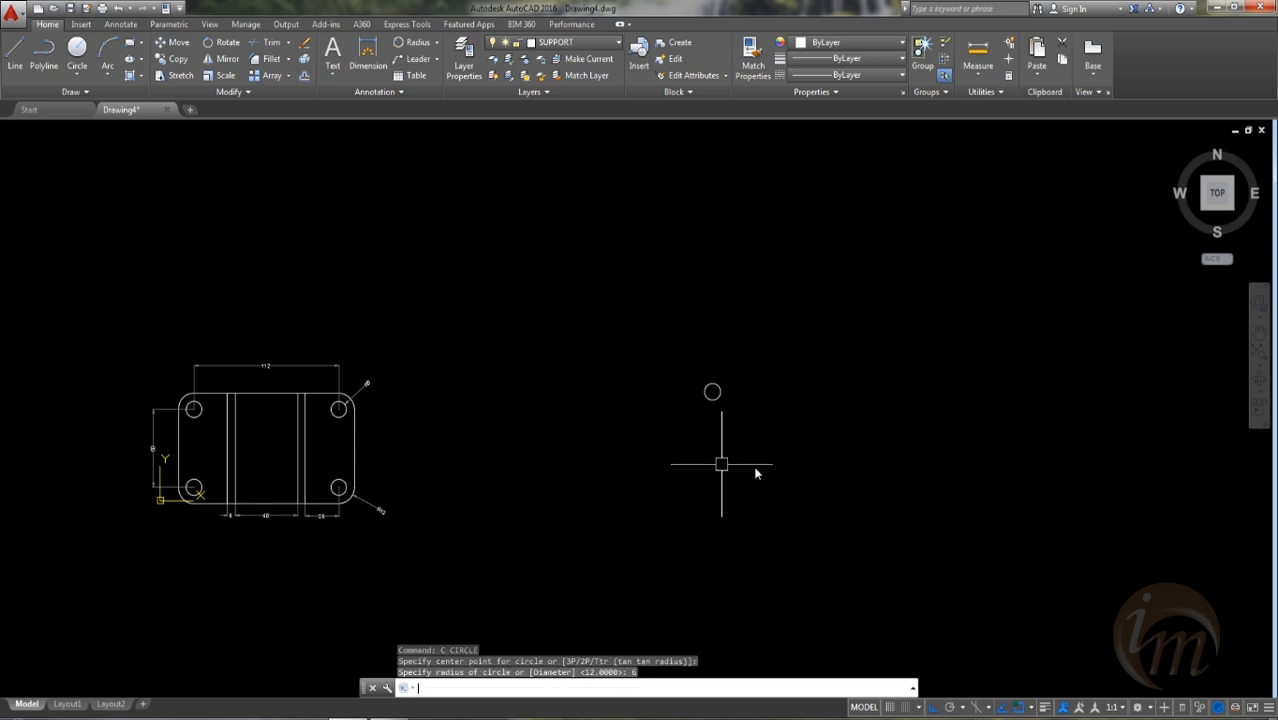
Step: Draw a circle of radius 12 concentric with the radius 6 circle
scroll(725, 430, "up", 3)
middle_click_drag(673, 399, 656, 479)
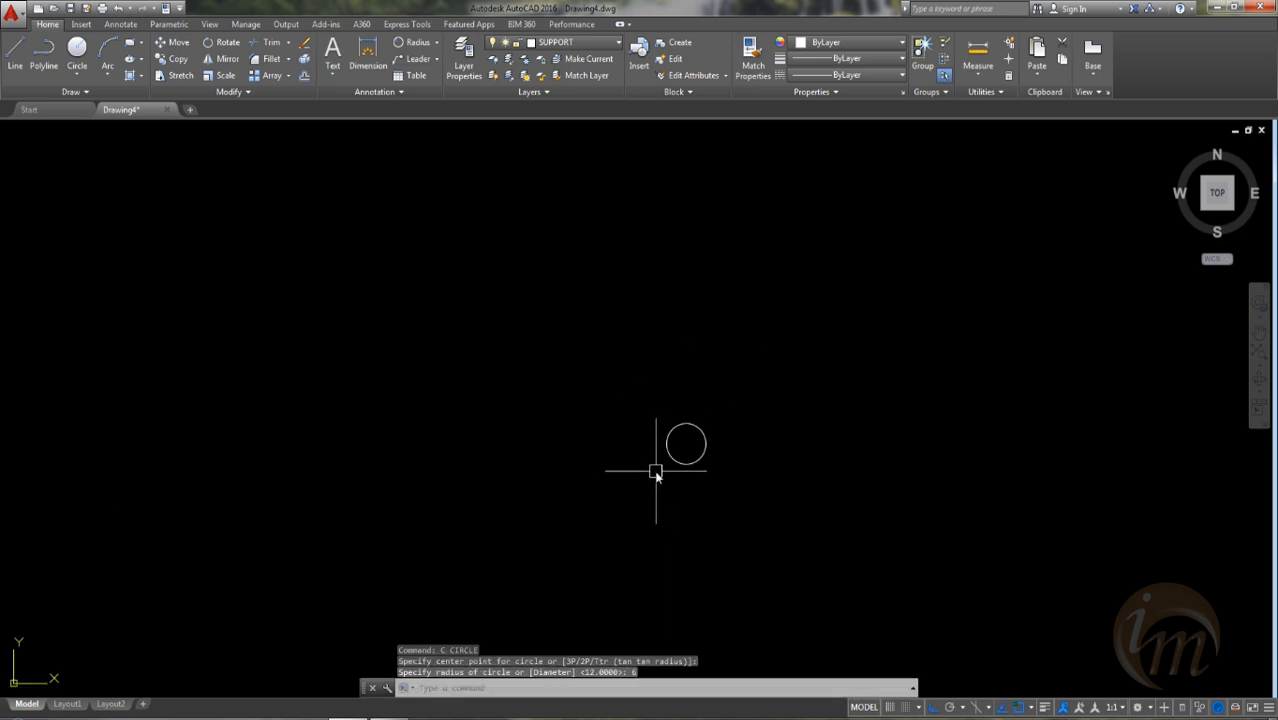
key("Return")
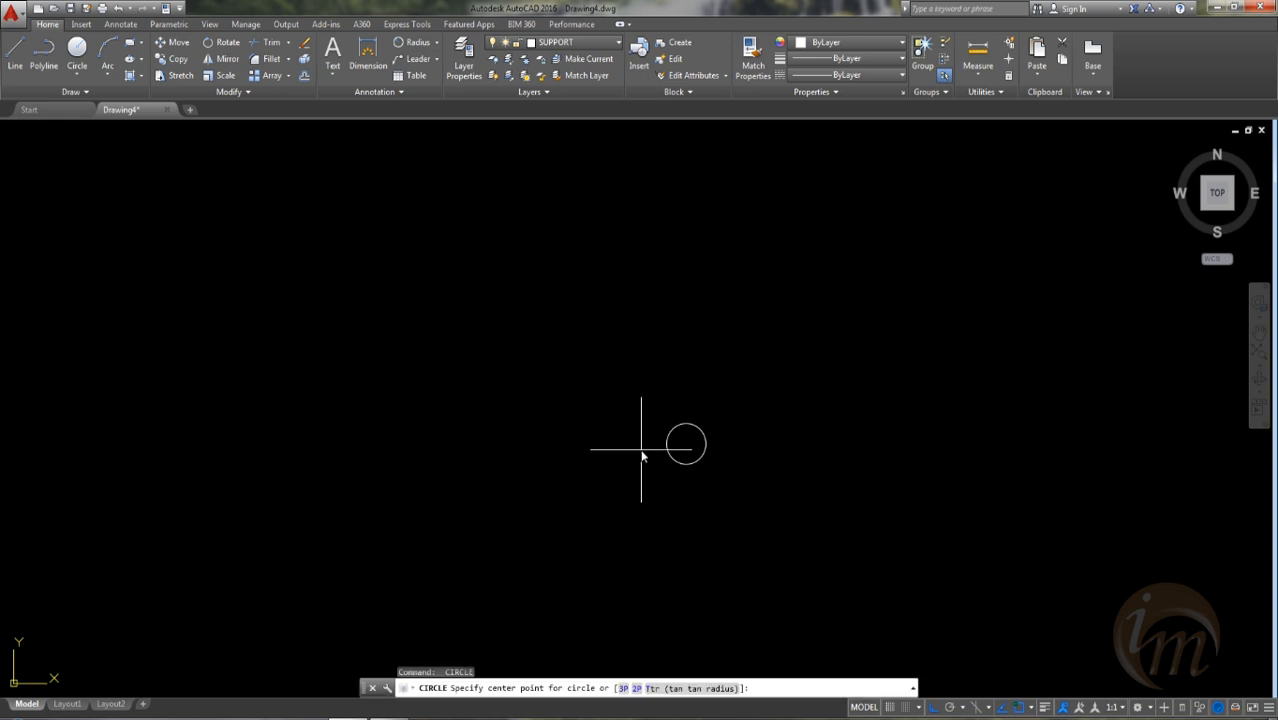
left_click(686, 444)
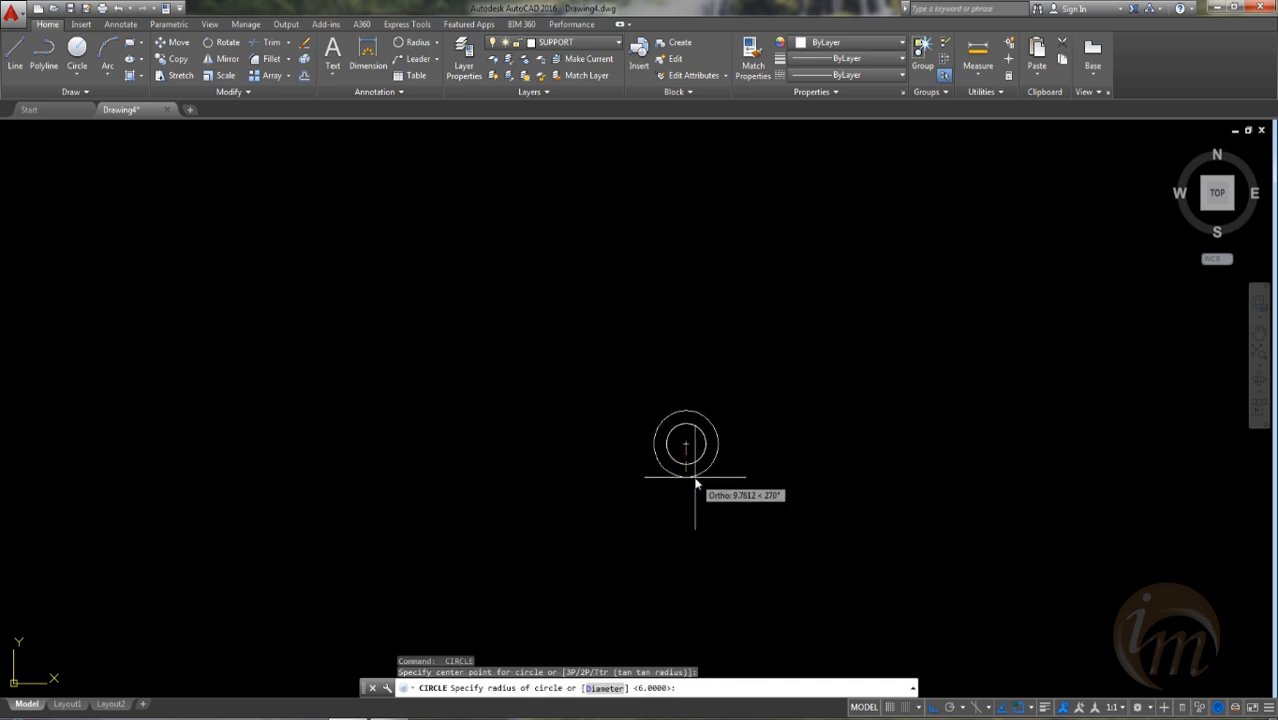
type("12")
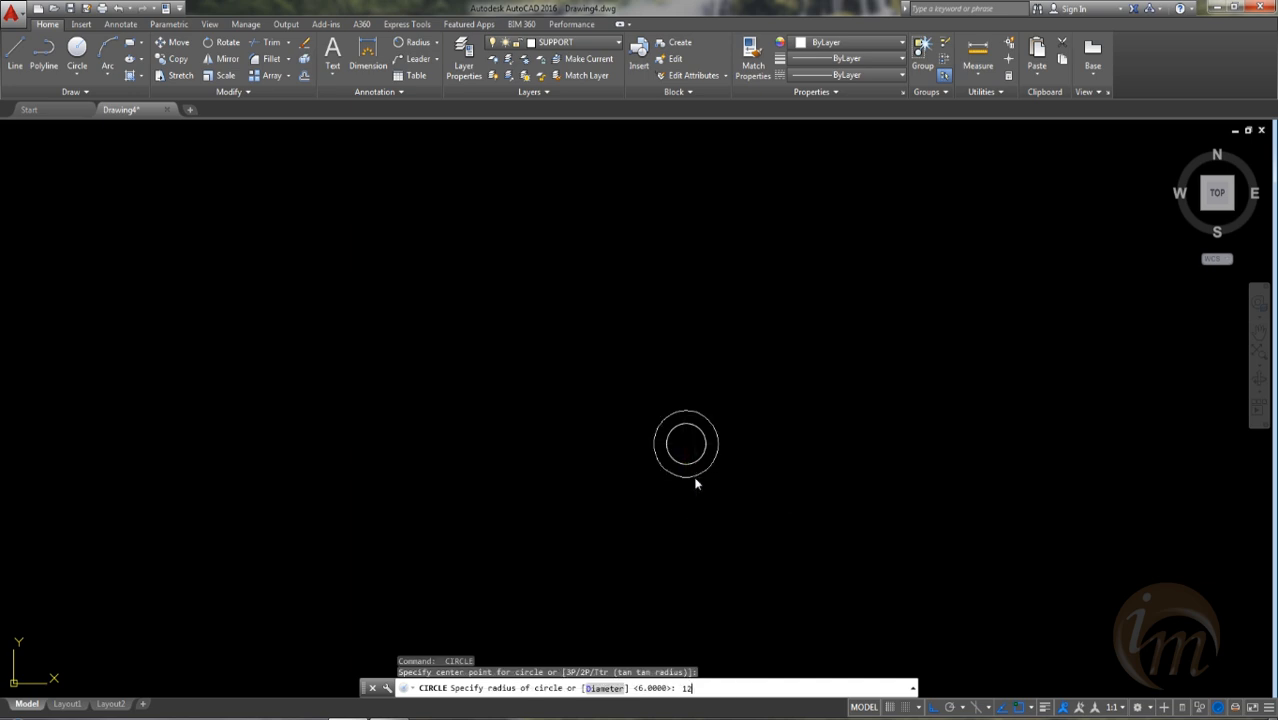
key("Return")
Step: Add a third concentric circle of radius 11 at the same centre
key("Return")
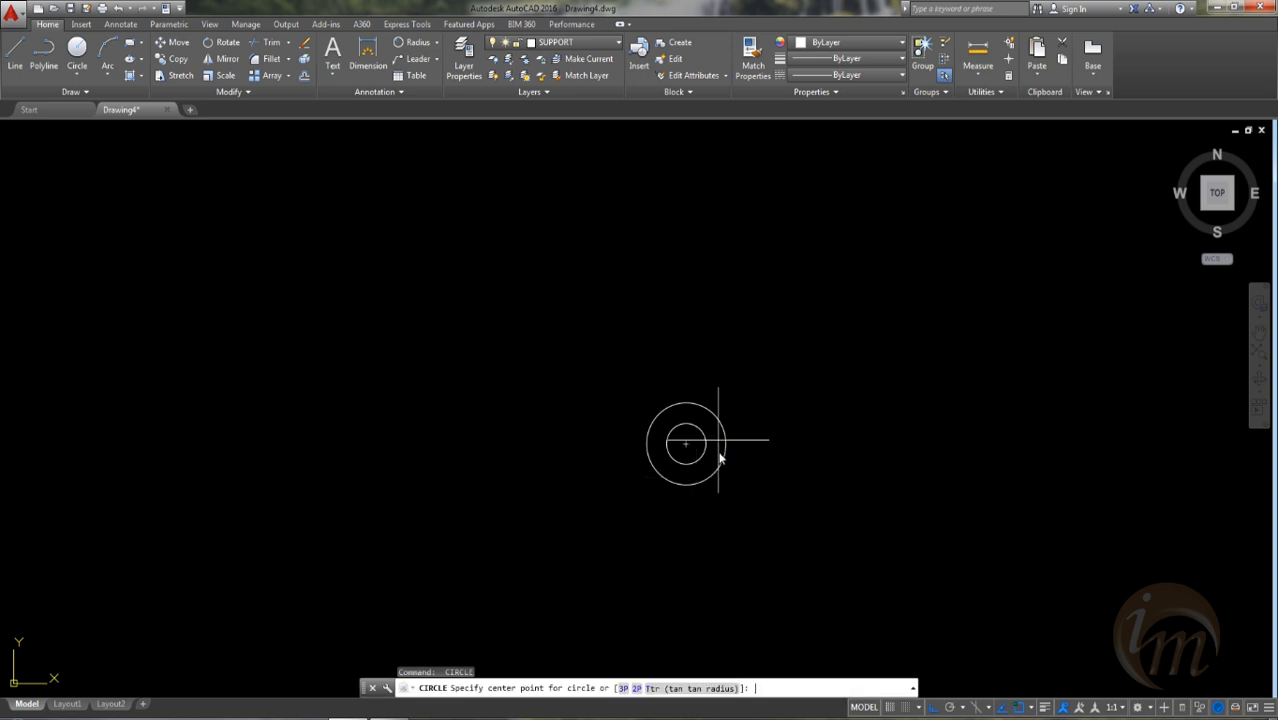
left_click(686, 451)
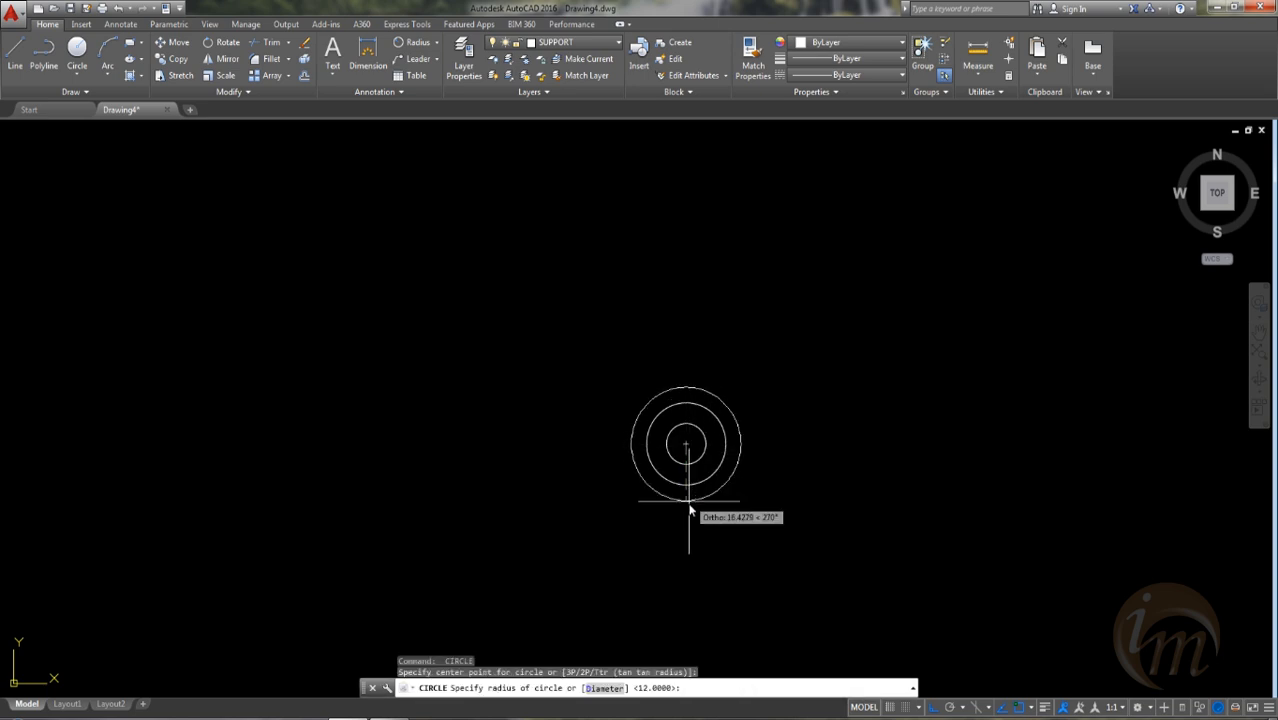
type("11")
key("Return")
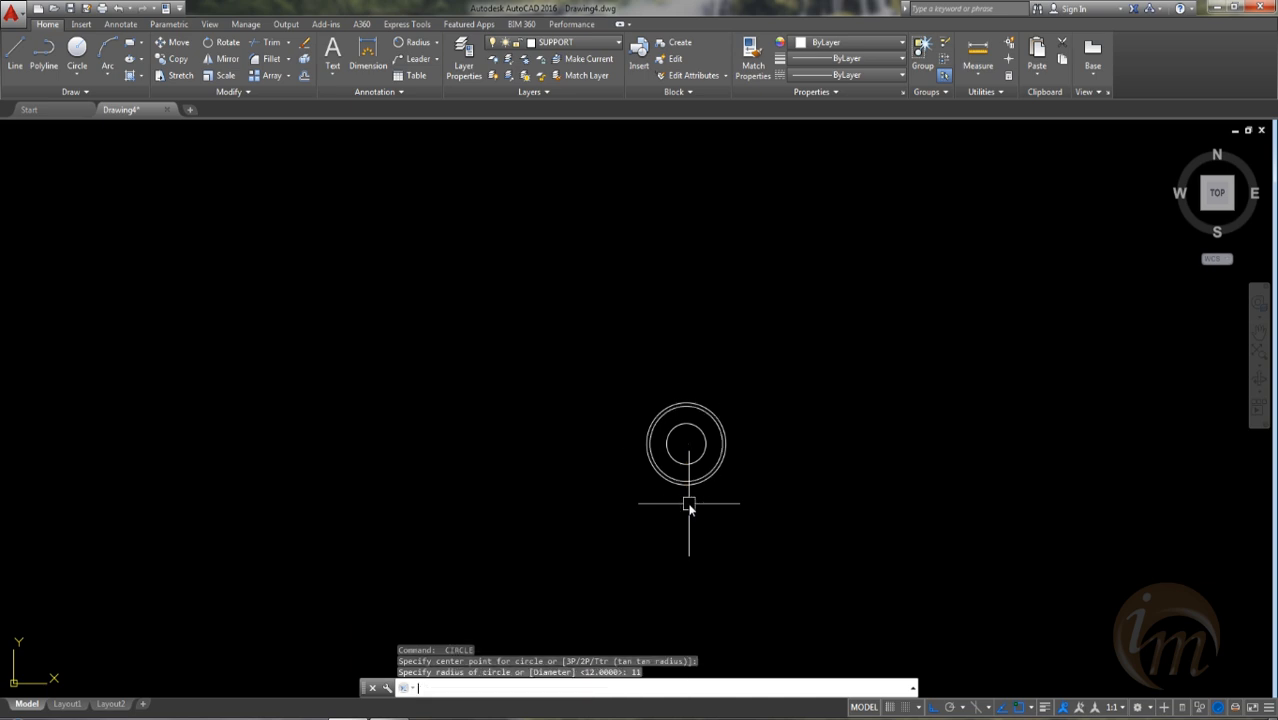
Step: Copy the three concentric circles 58 units straight down, using their common centre as the base point
mouse_move(730, 494)
middle_mouse_down()
mouse_move(685, 448)
mouse_move(694, 471)
middle_mouse_up()
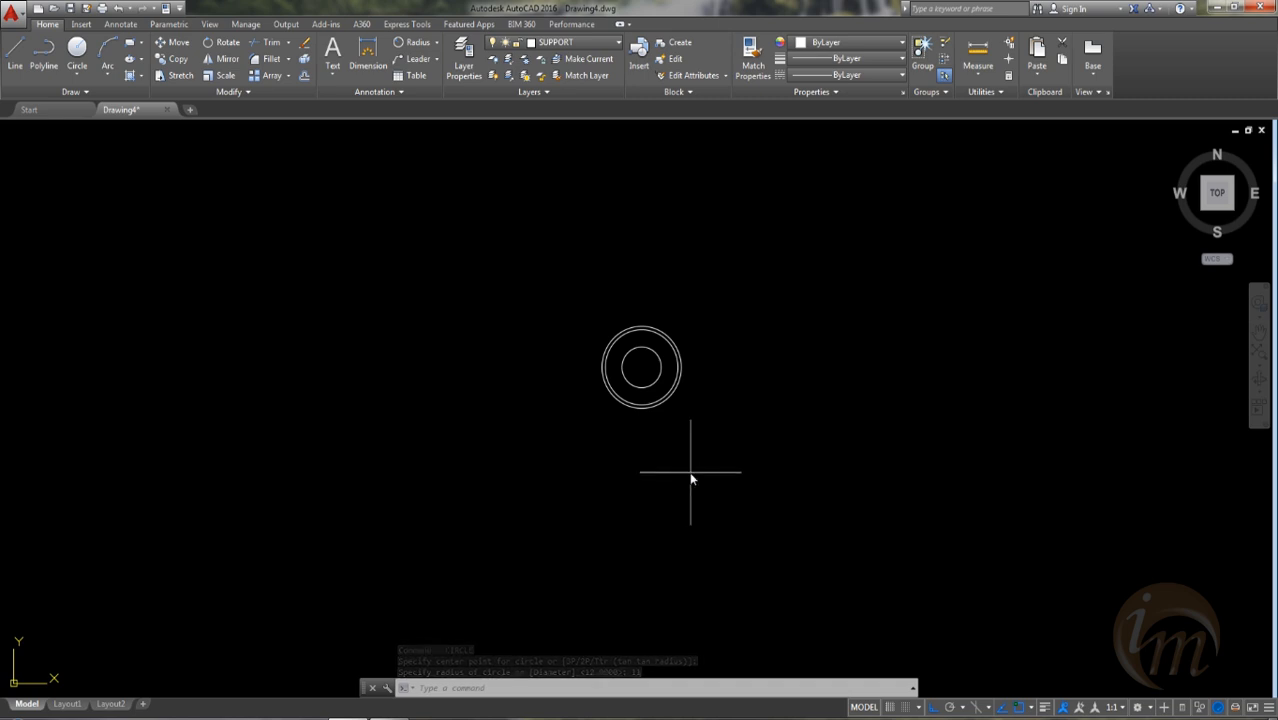
left_click(692, 474)
left_click(602, 310)
type("c")
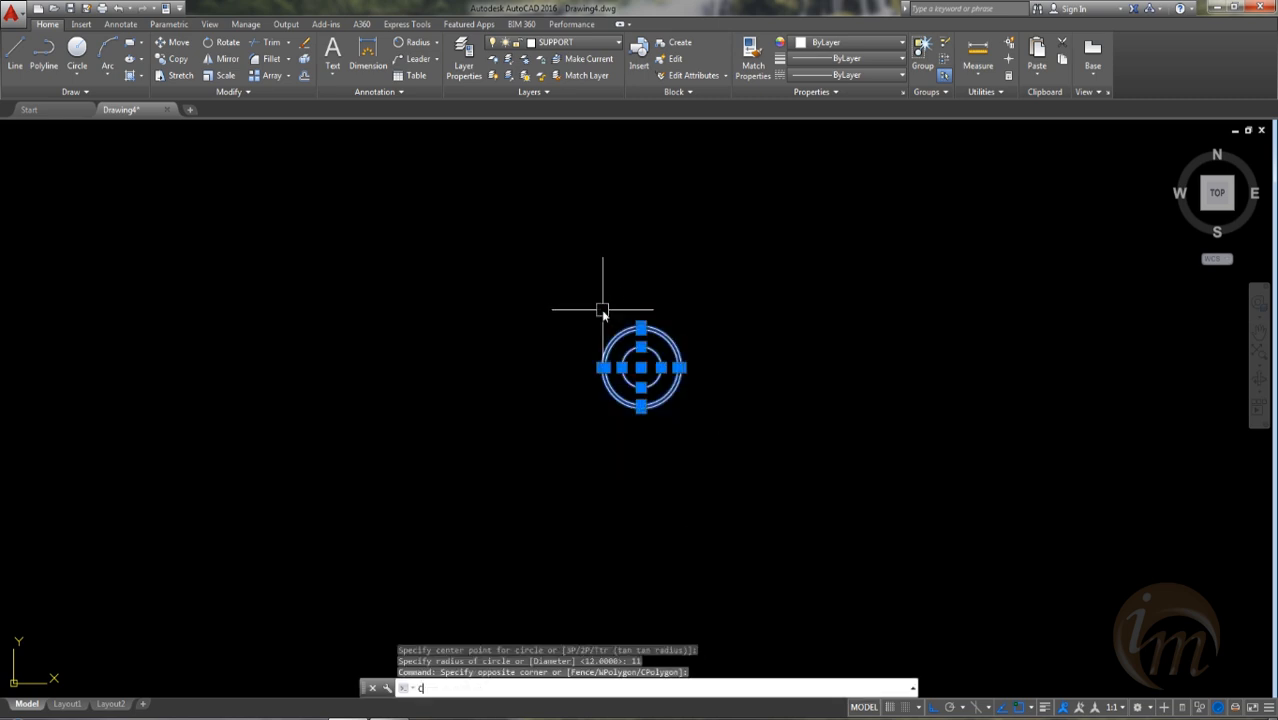
type("o")
key("Return")
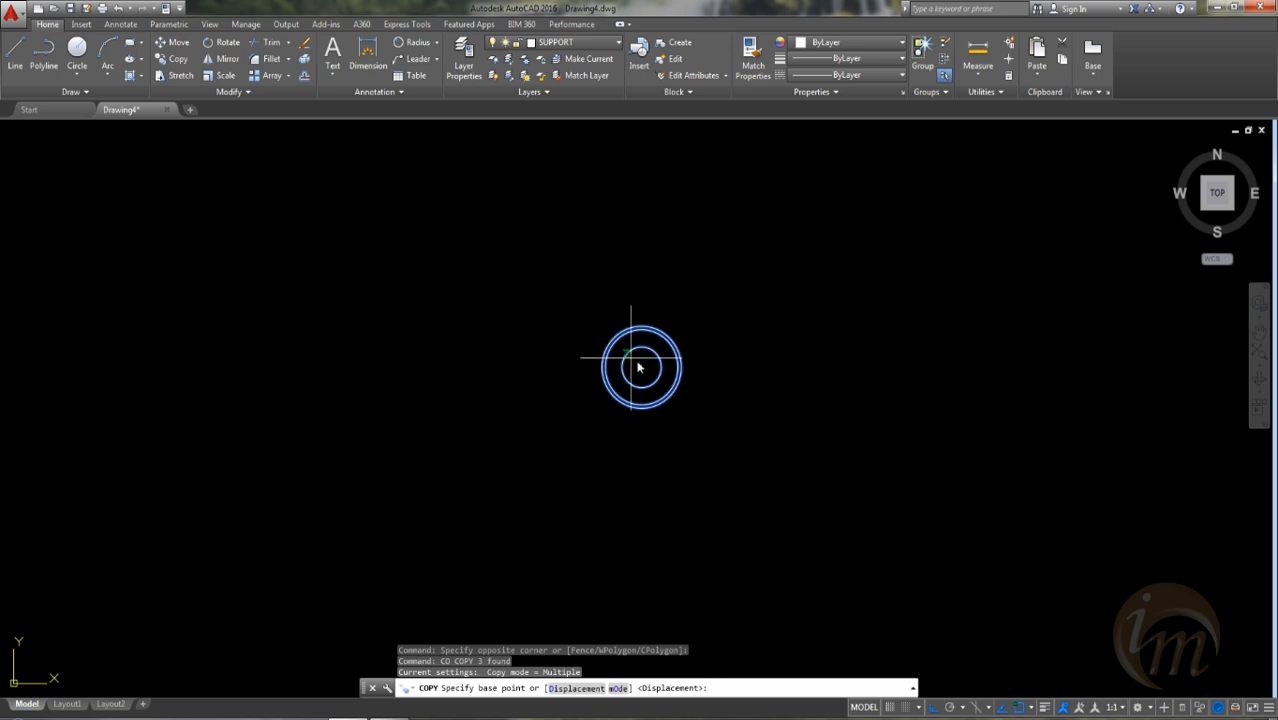
left_click(642, 368)
middle_click_drag(651, 543, 627, 445)
type("5")
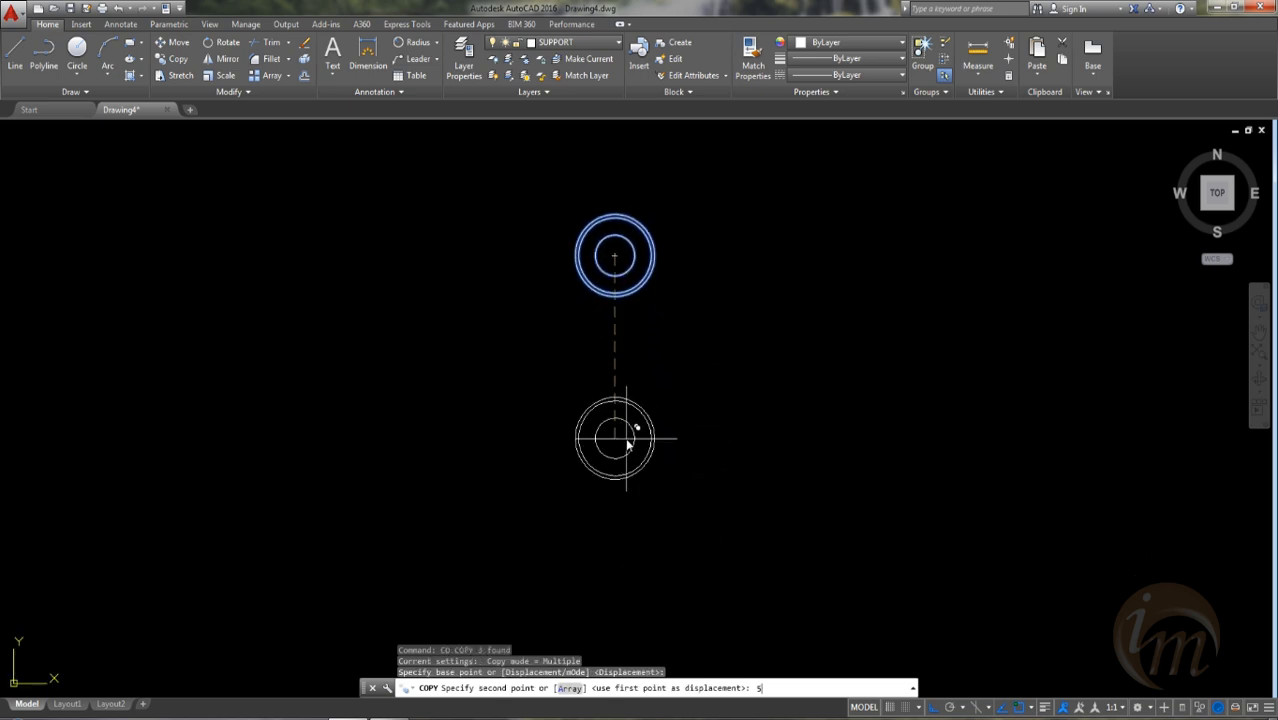
type("8")
key("Return")
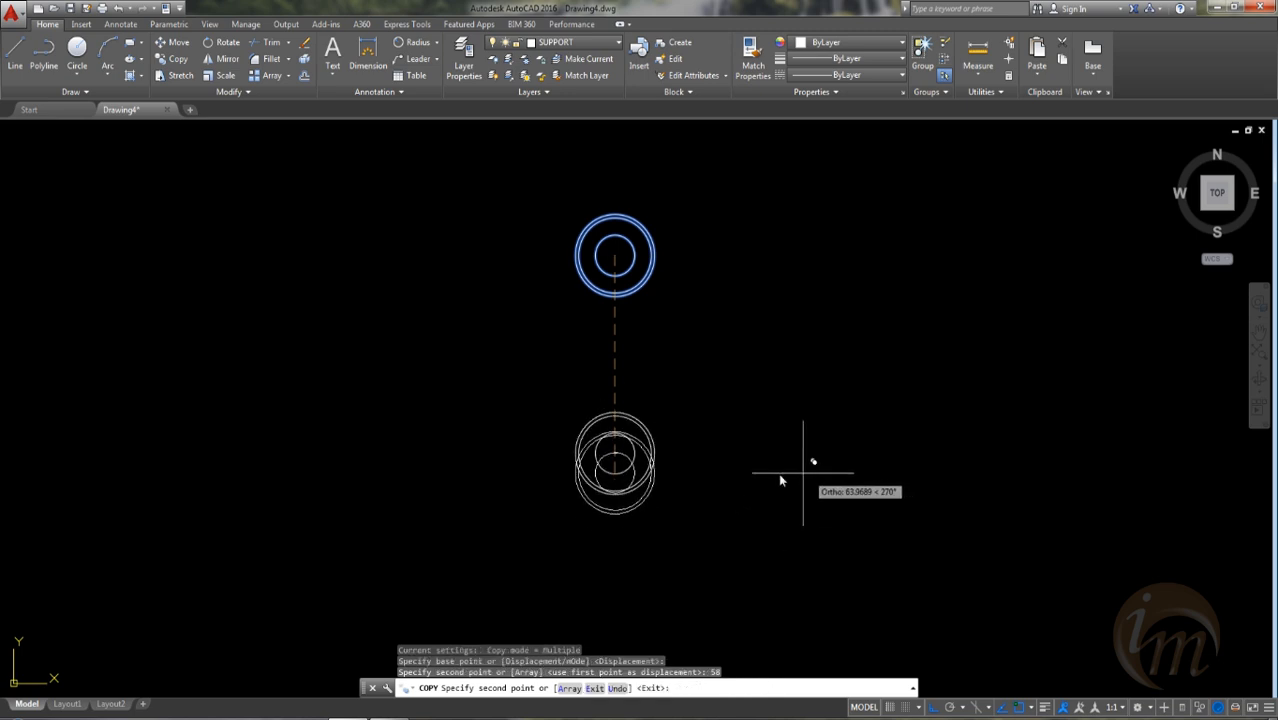
key("Escape")
Step: Draw a vertical line tangent to the left sides of the upper and lower outer circles
middle_click_drag(655, 442, 638, 486)
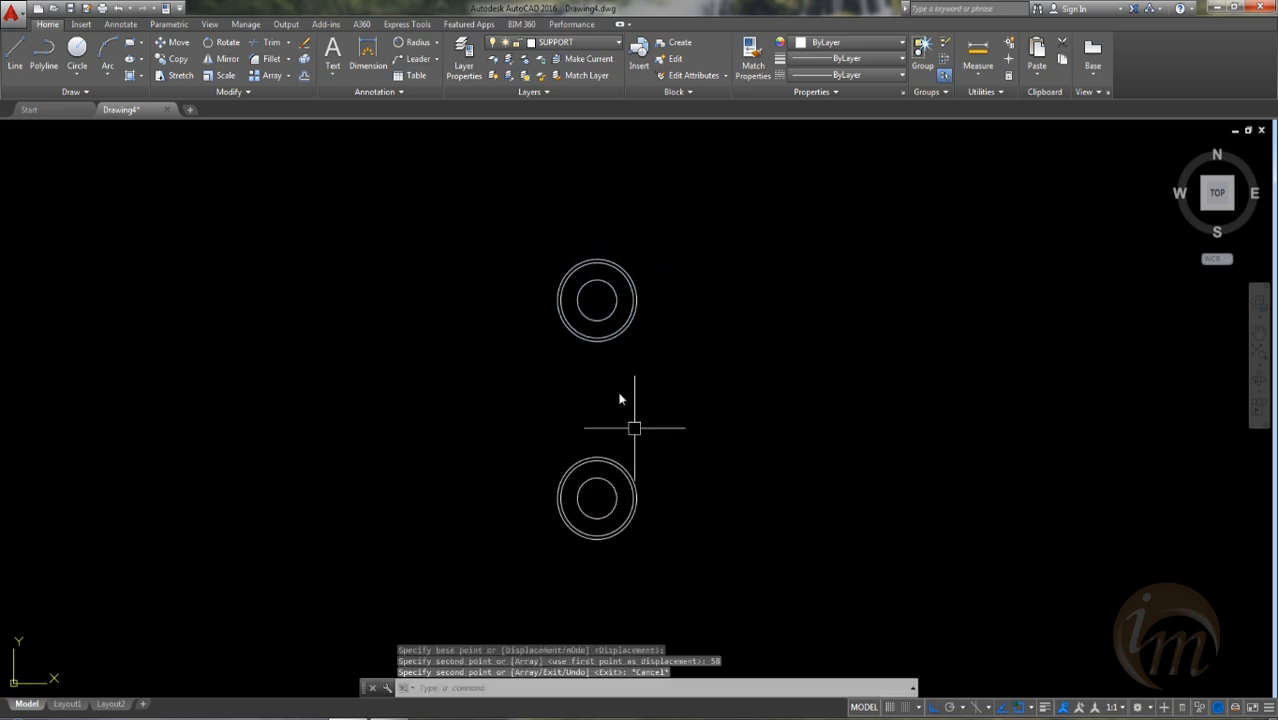
type("l")
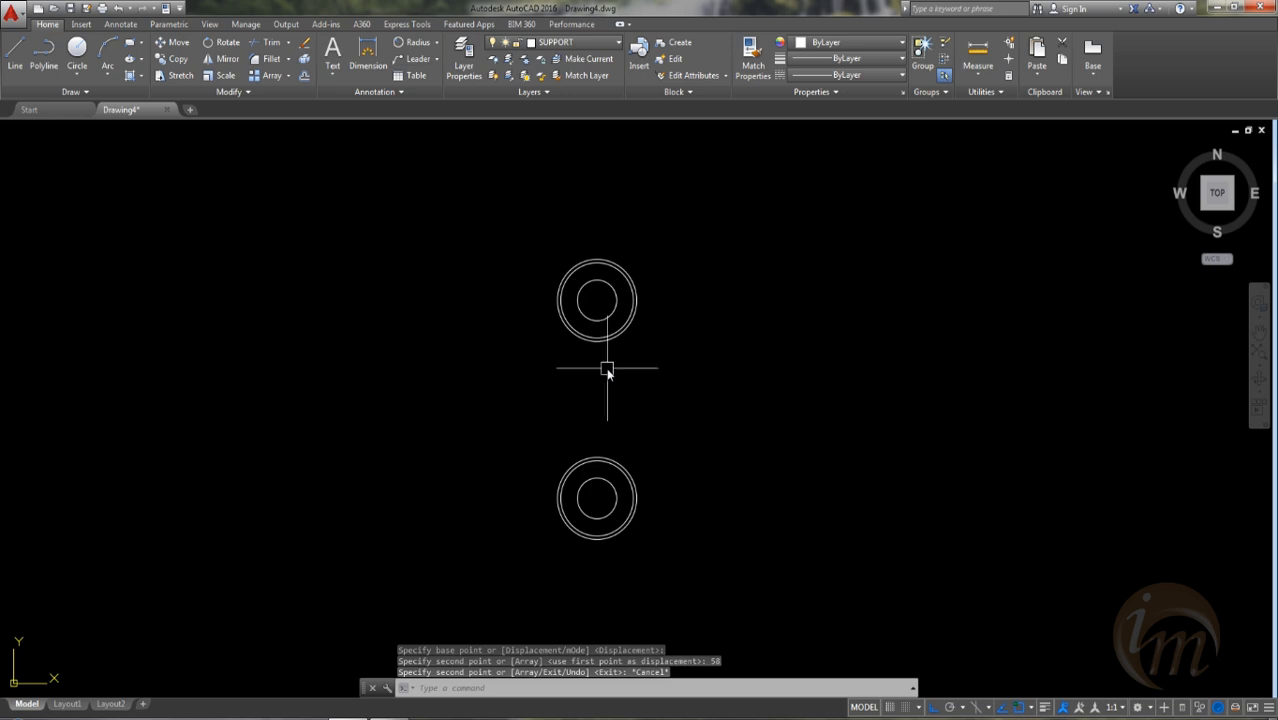
key("Return")
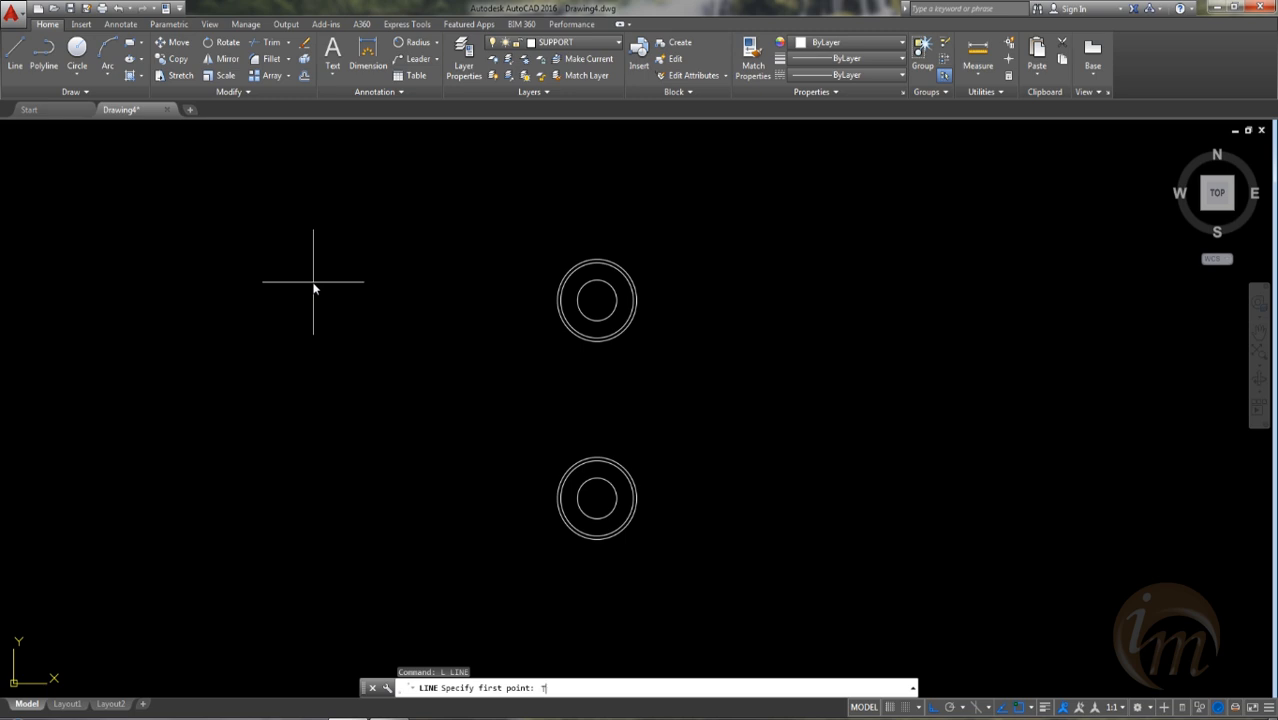
left_click(558, 300)
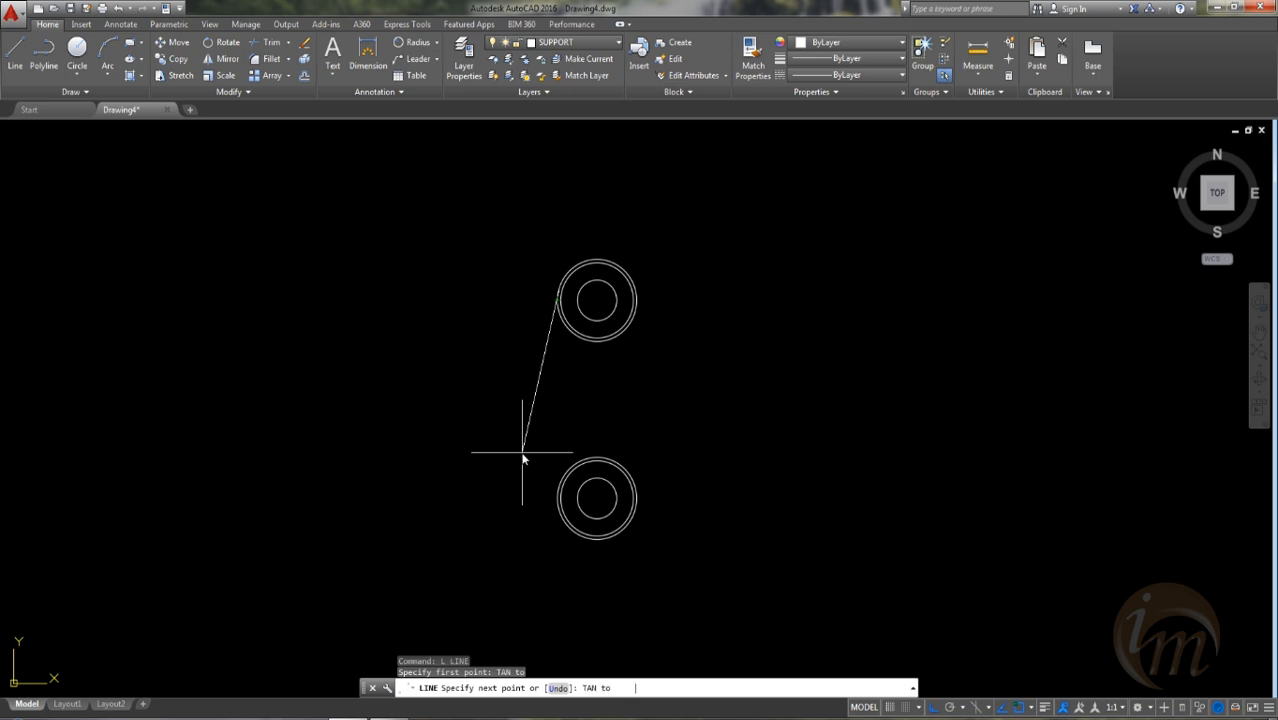
left_click(542, 500)
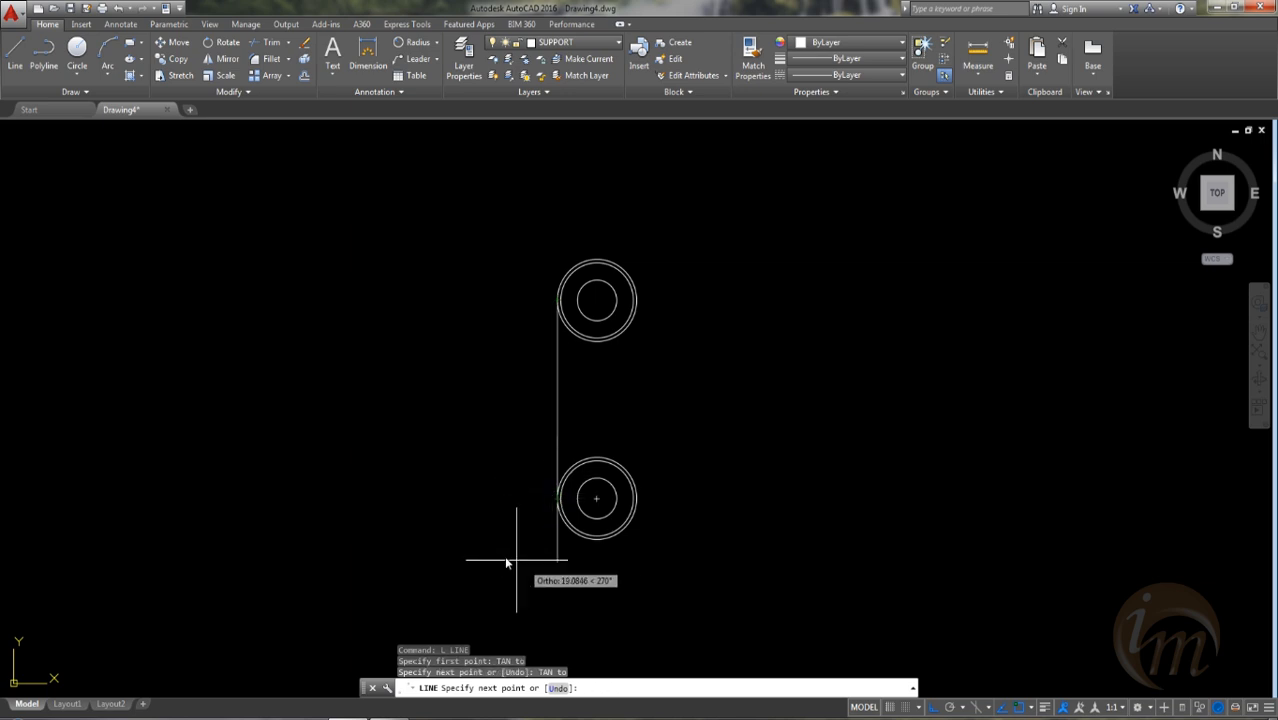
key("Return")
middle_click_drag(502, 506, 434, 523)
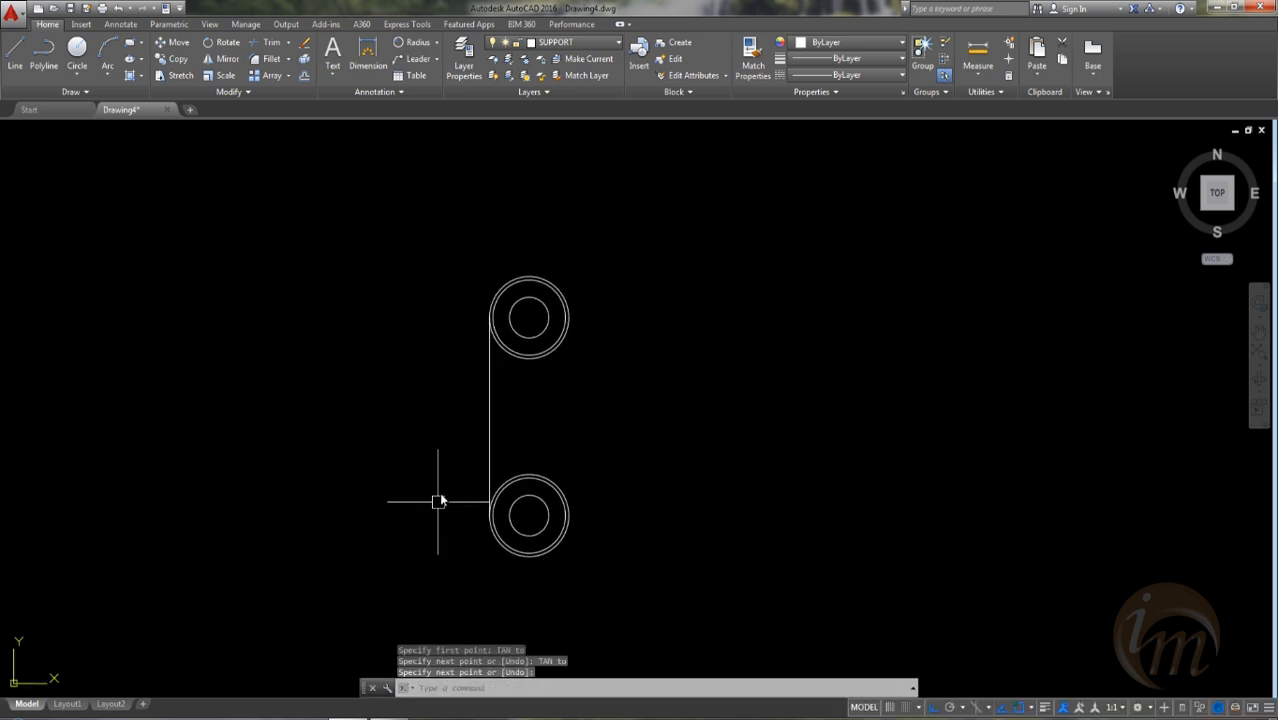
type("l")
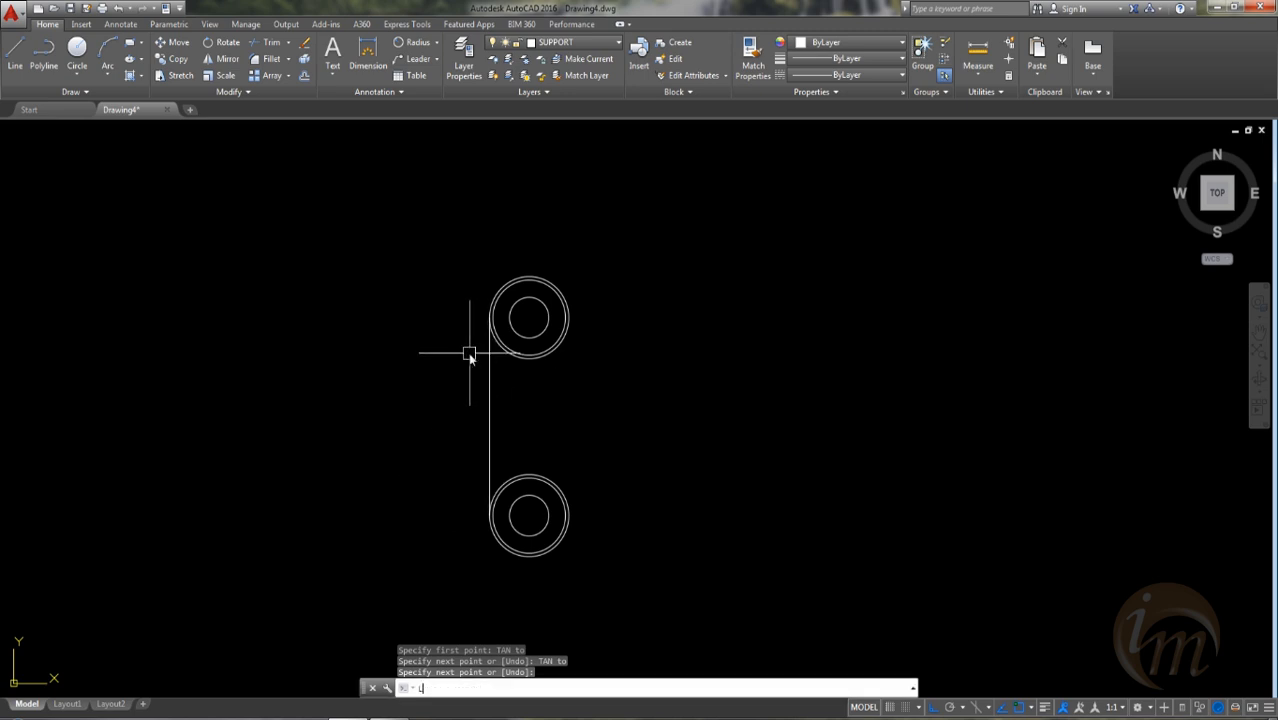
key("Return")
left_click(489, 415)
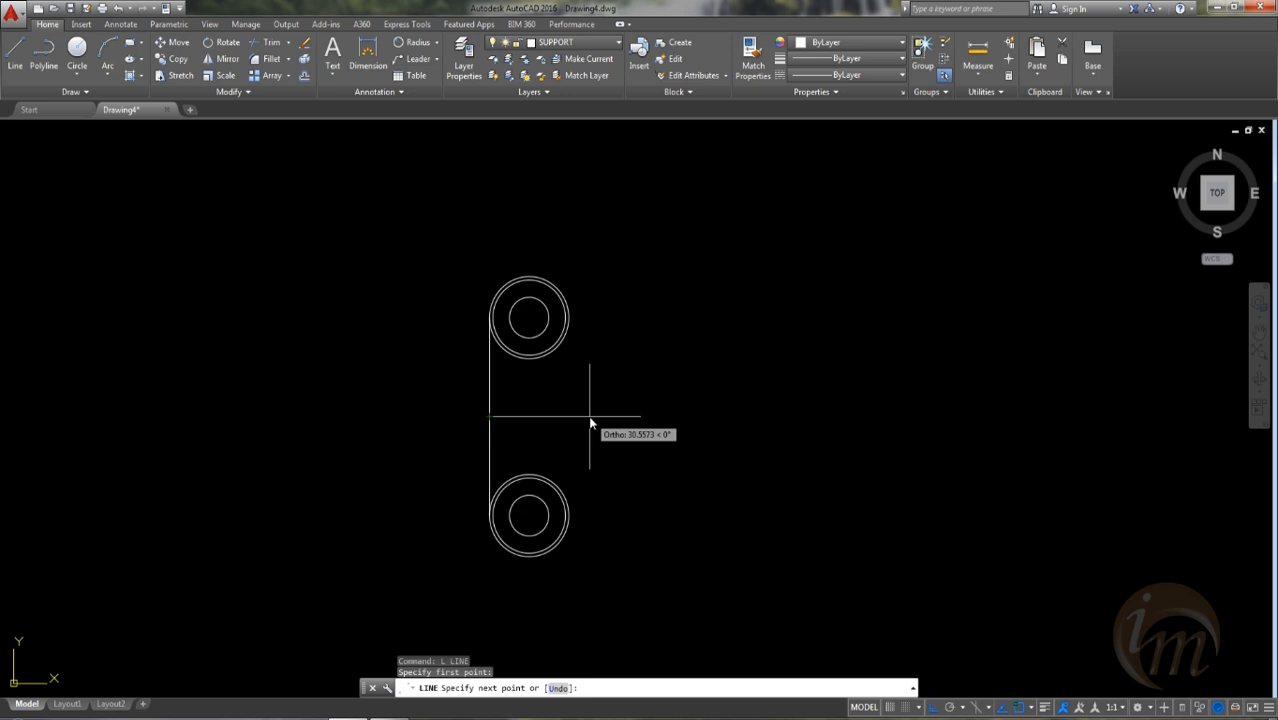
key("Return")
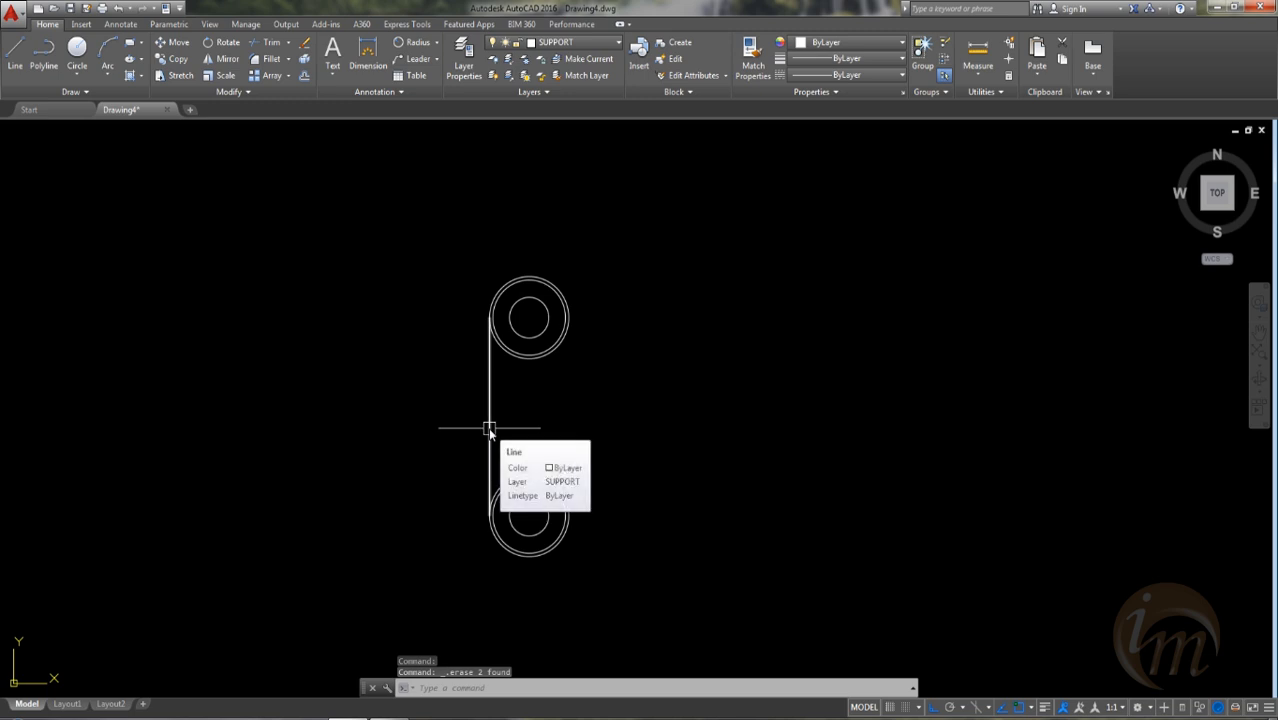
Step: Offset the vertical tangent line 37 units to the right
type("o")
key("Return")
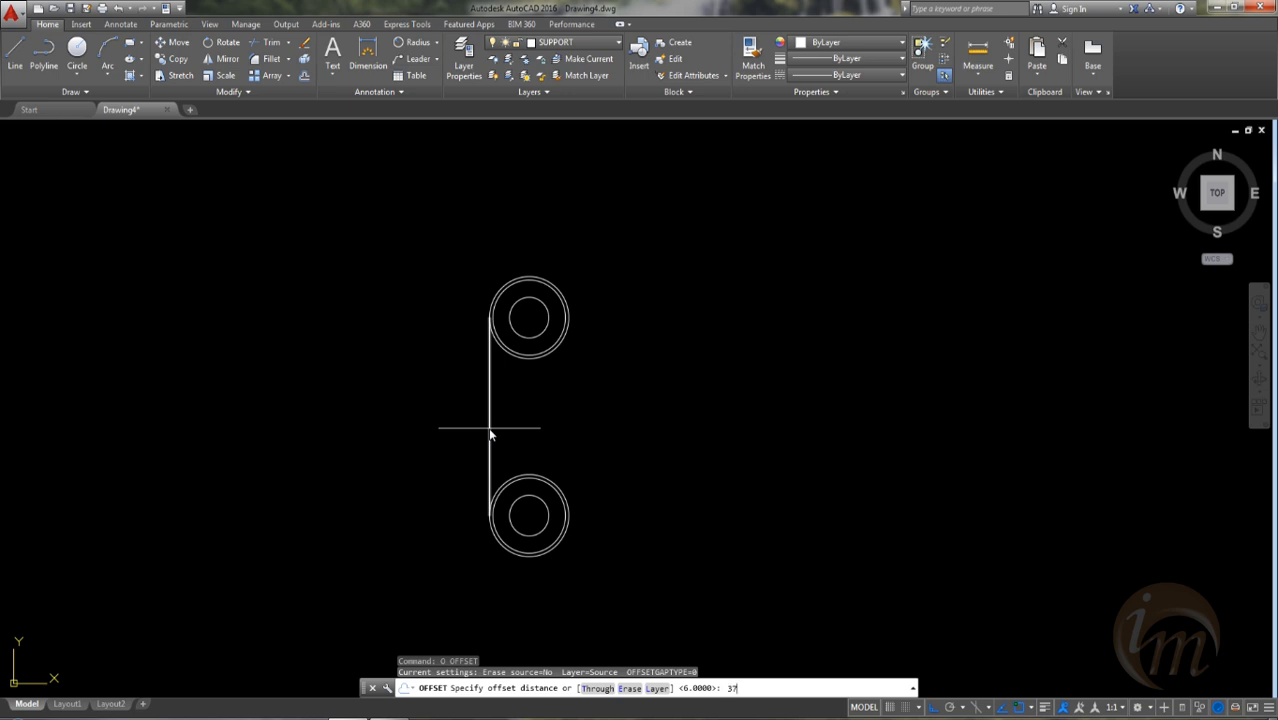
key("Return")
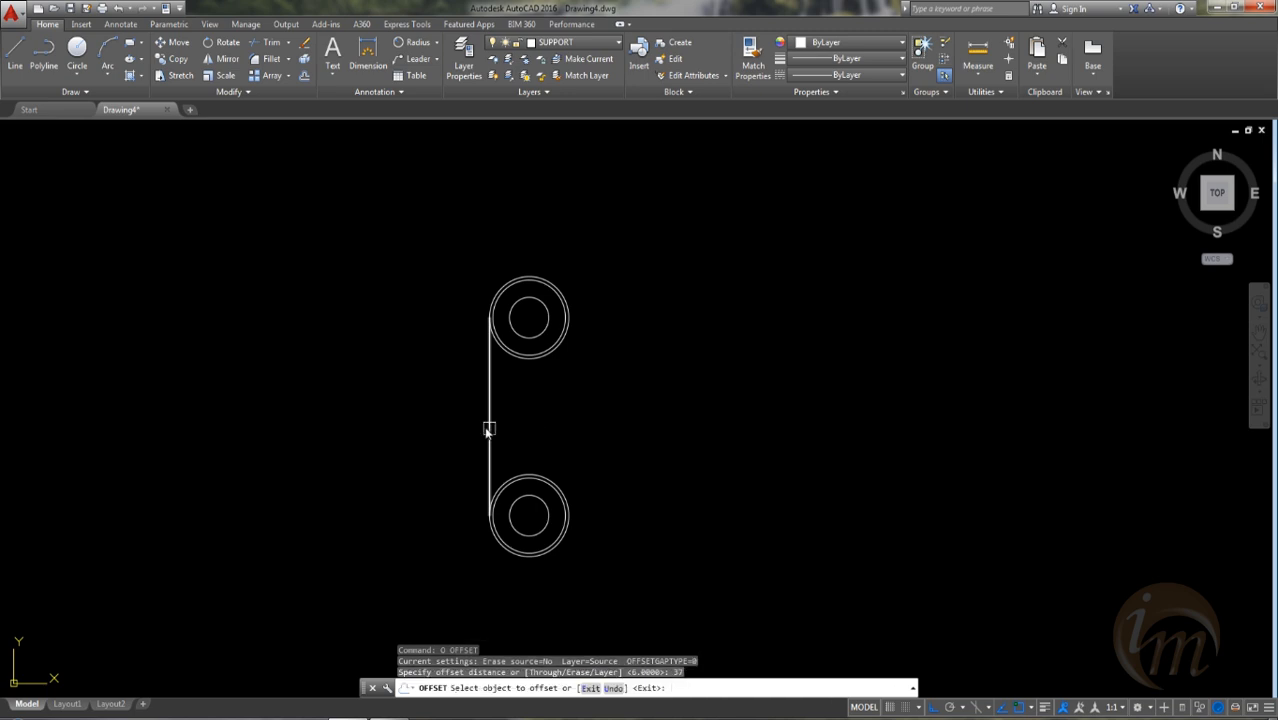
left_click(489, 428)
left_click(632, 434)
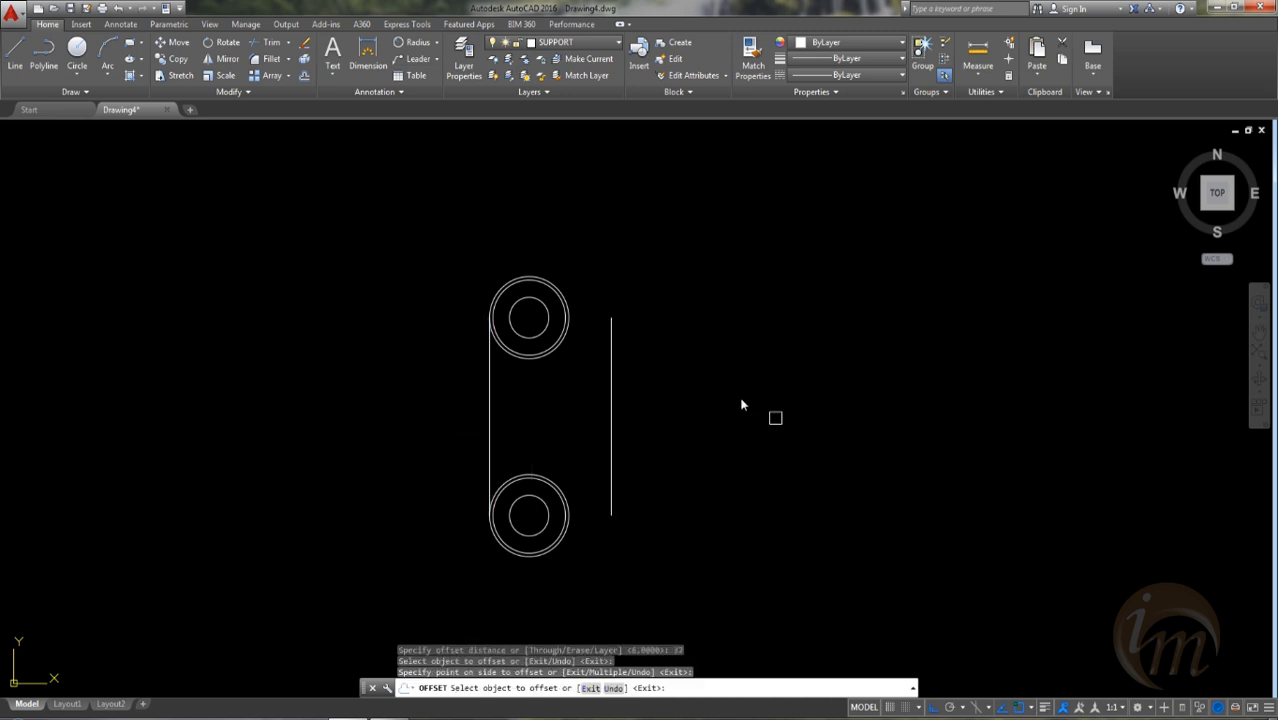
key("Escape")
Step: Draw horizontal lines rightward from the top quadrant of the upper outer circle and the bottom quadrant of the lower outer circle, past the offset line
middle_click_drag(630, 385, 642, 414)
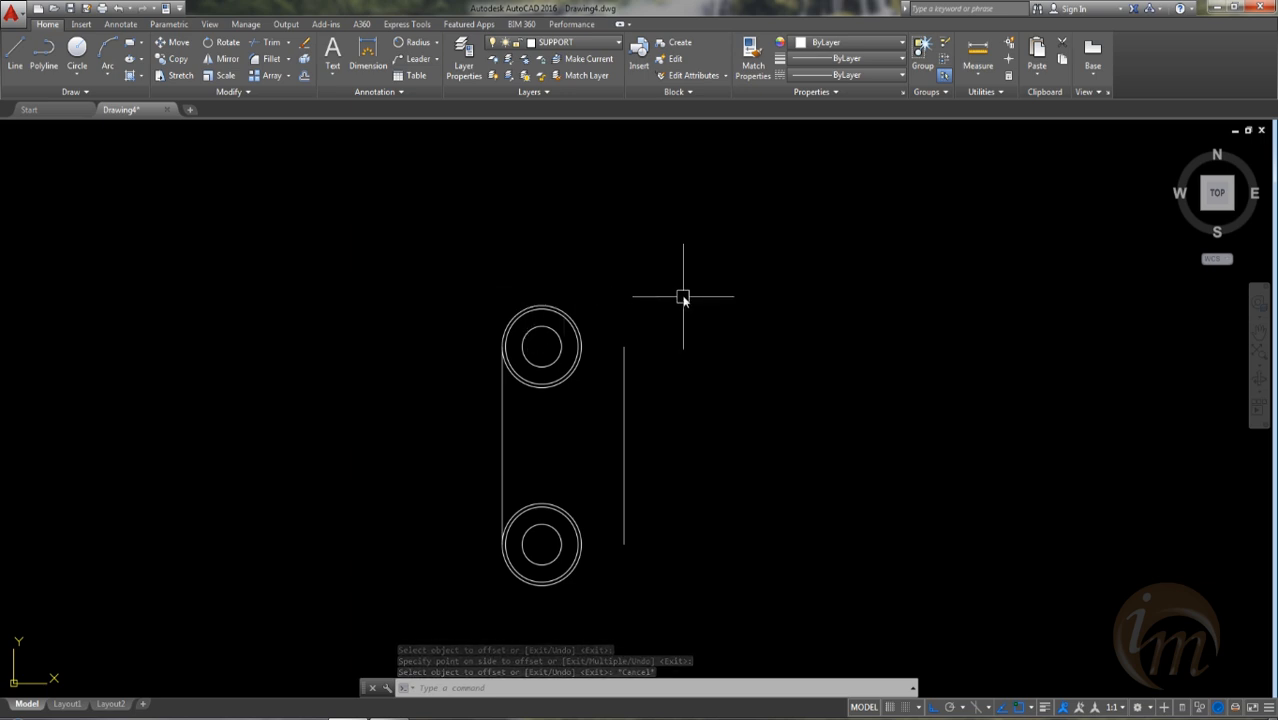
type("l")
key("Return")
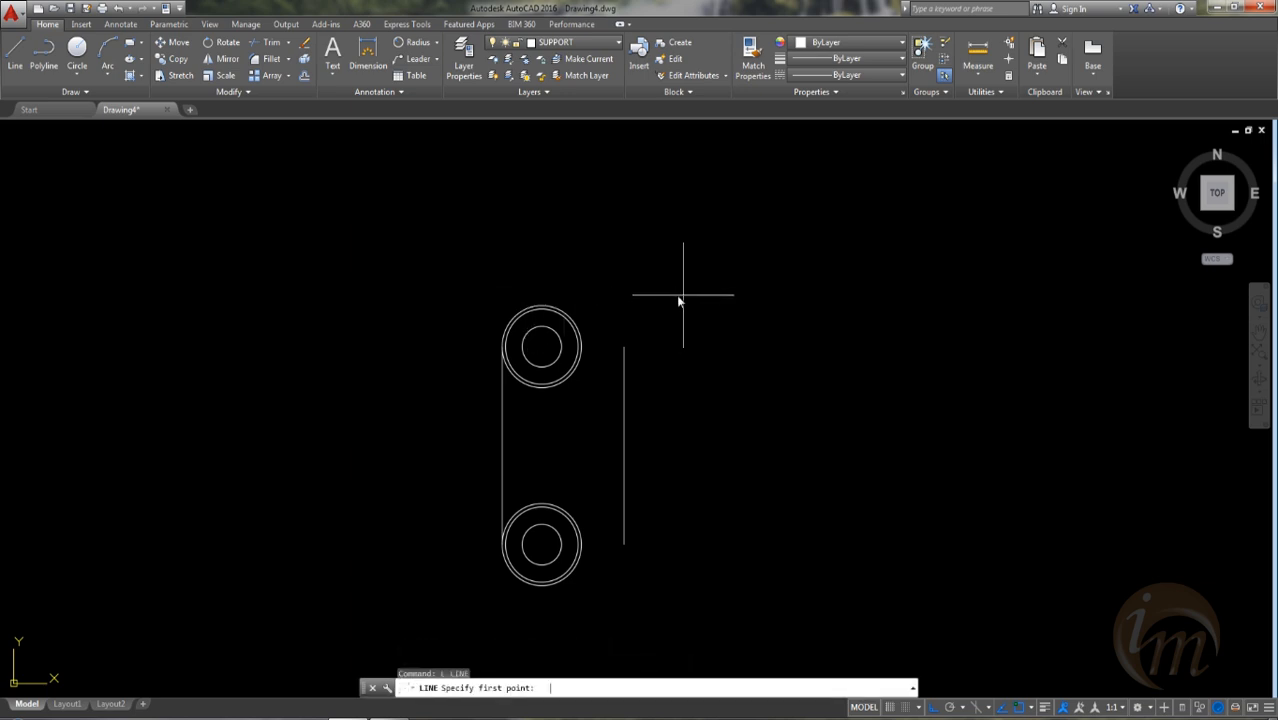
left_click(541, 305)
left_click(697, 303)
key("Return")
key("Return")
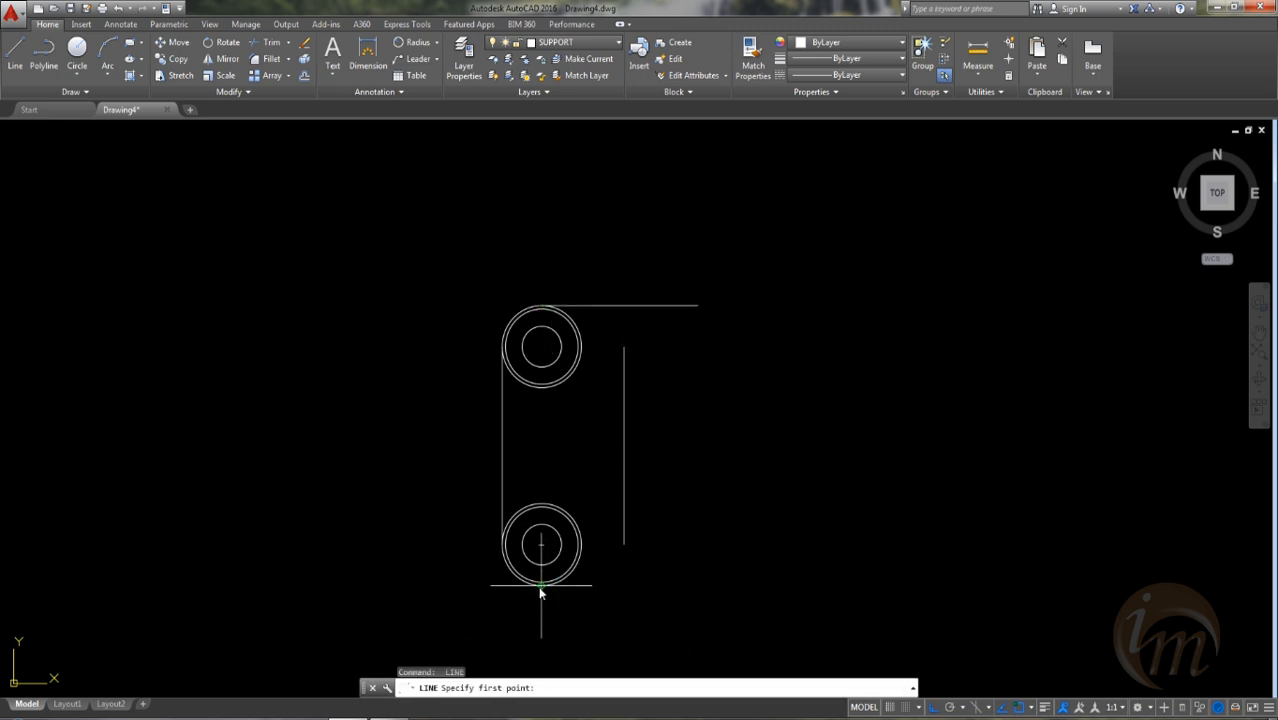
left_click(541, 585)
left_click(683, 585)
key("Return")
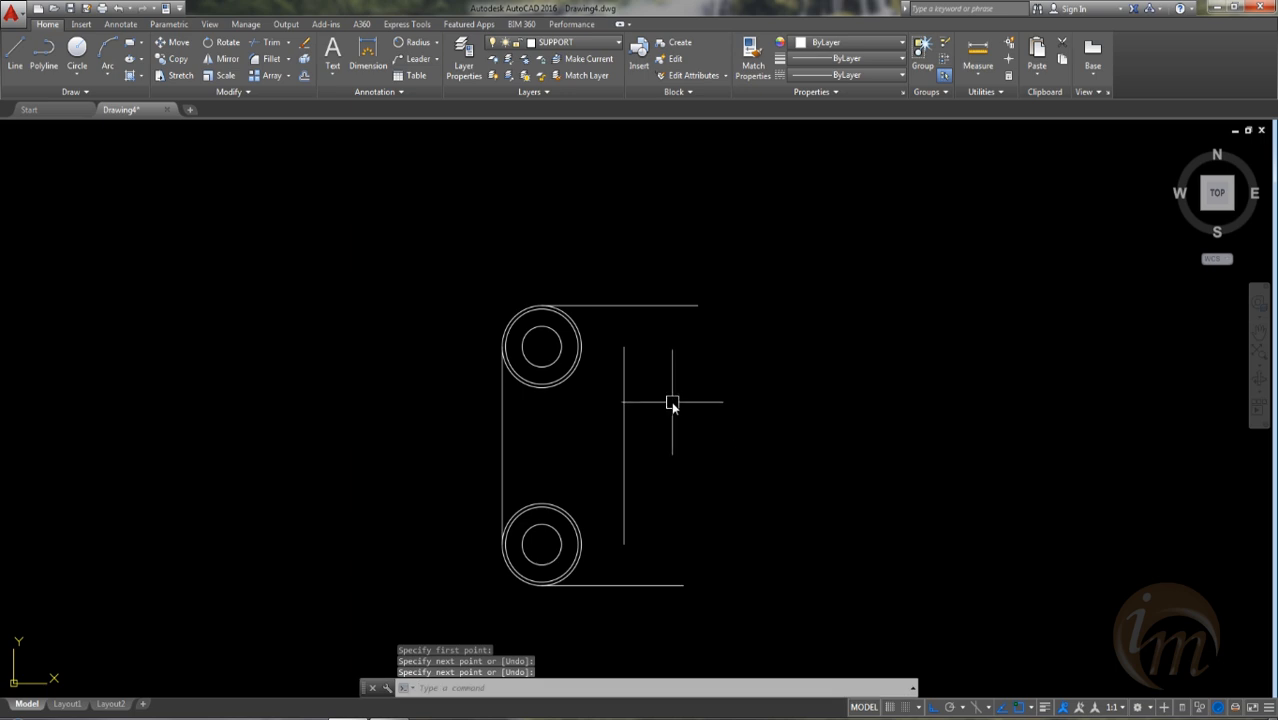
Step: Fillet the right vertical line with the upper and lower horizontal lines at radius 0 to form square corners
type("f")
key("Return")
left_click(621, 367)
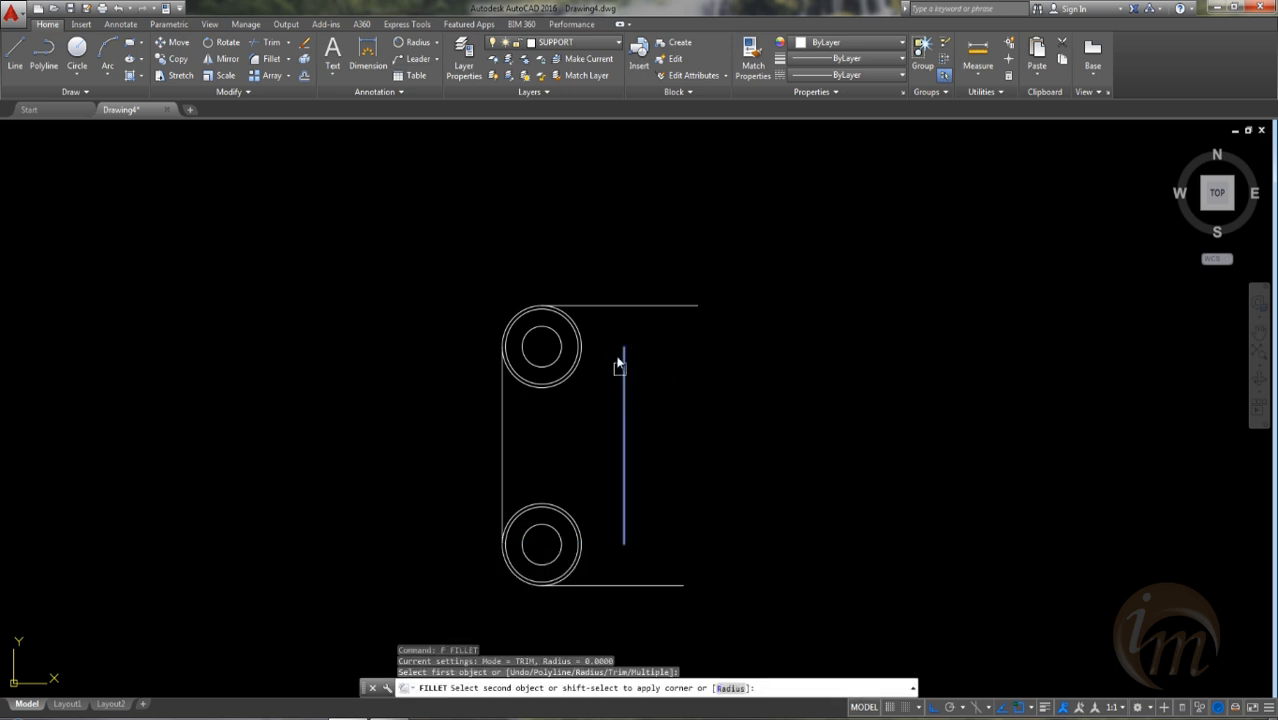
left_click(595, 305)
key("Return")
left_click(619, 528)
left_click(585, 585)
middle_click_drag(576, 435, 609, 434)
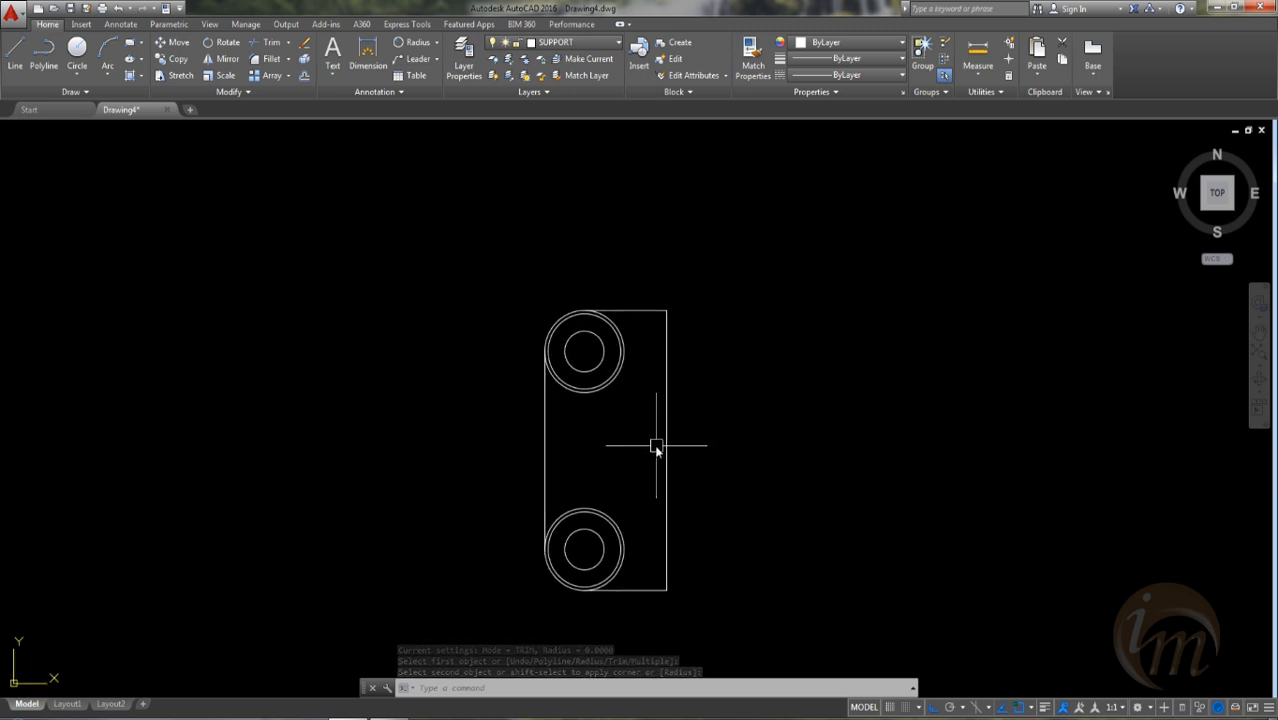
type("o")
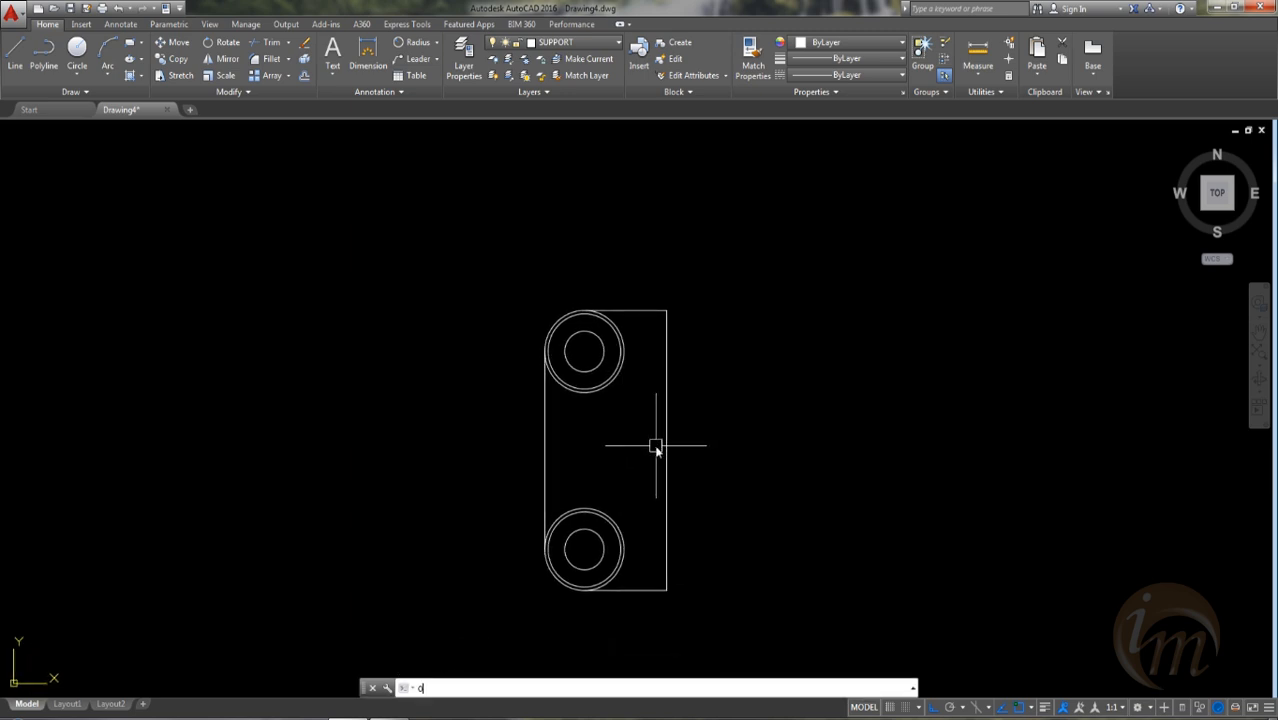
key("Return")
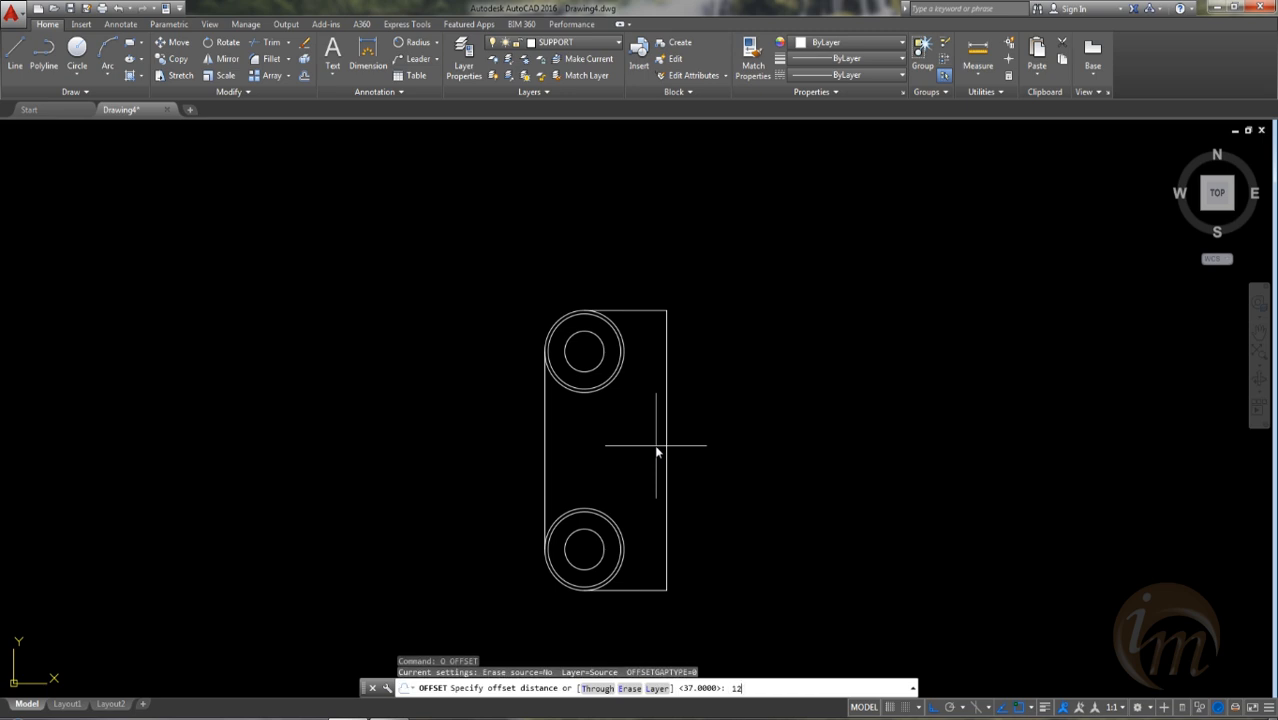
type("12")
key("Return")
left_click(665, 455)
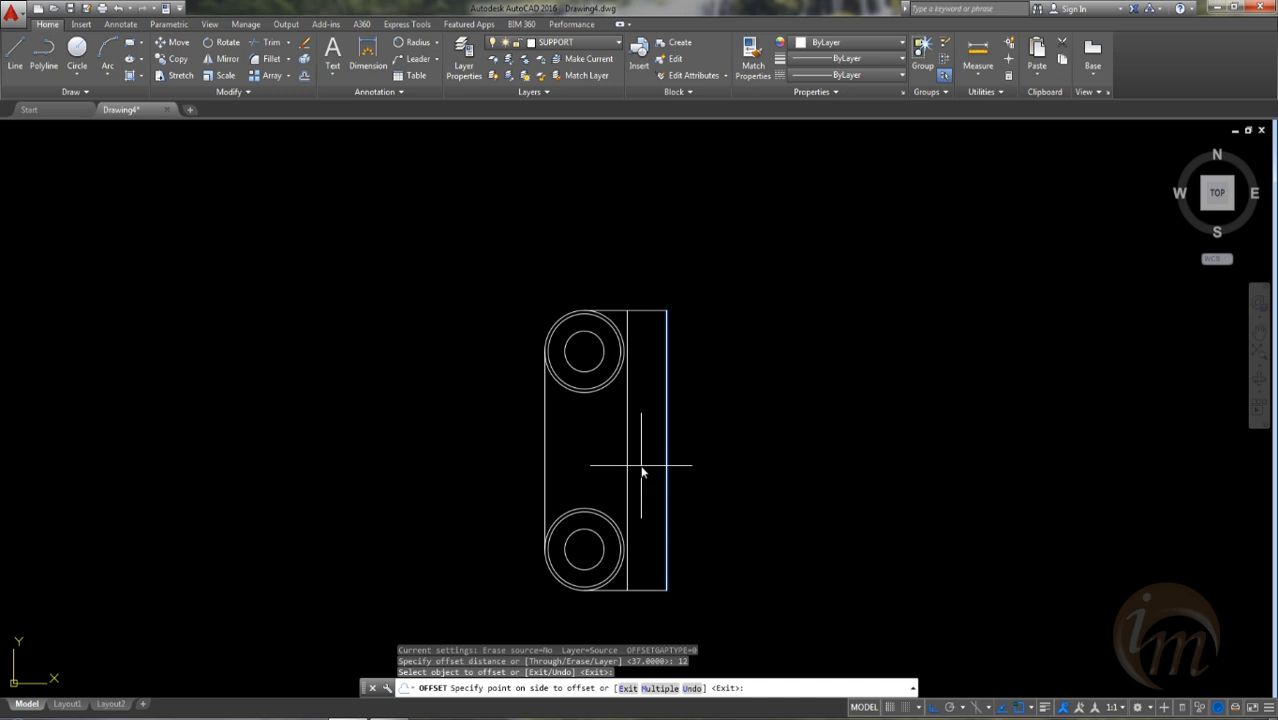
key("Escape")
Step: Offset the support's right vertical edge 10 units inward to the left
type("o")
key("Return")
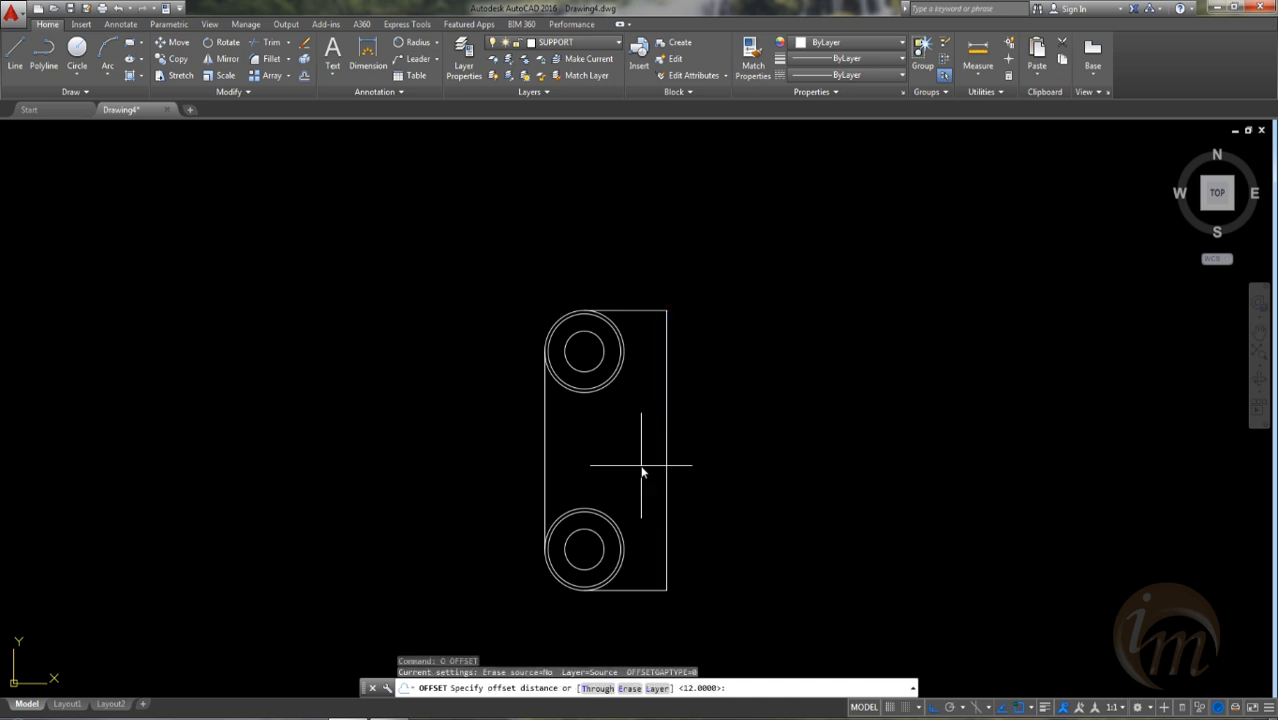
type("10")
key("Return")
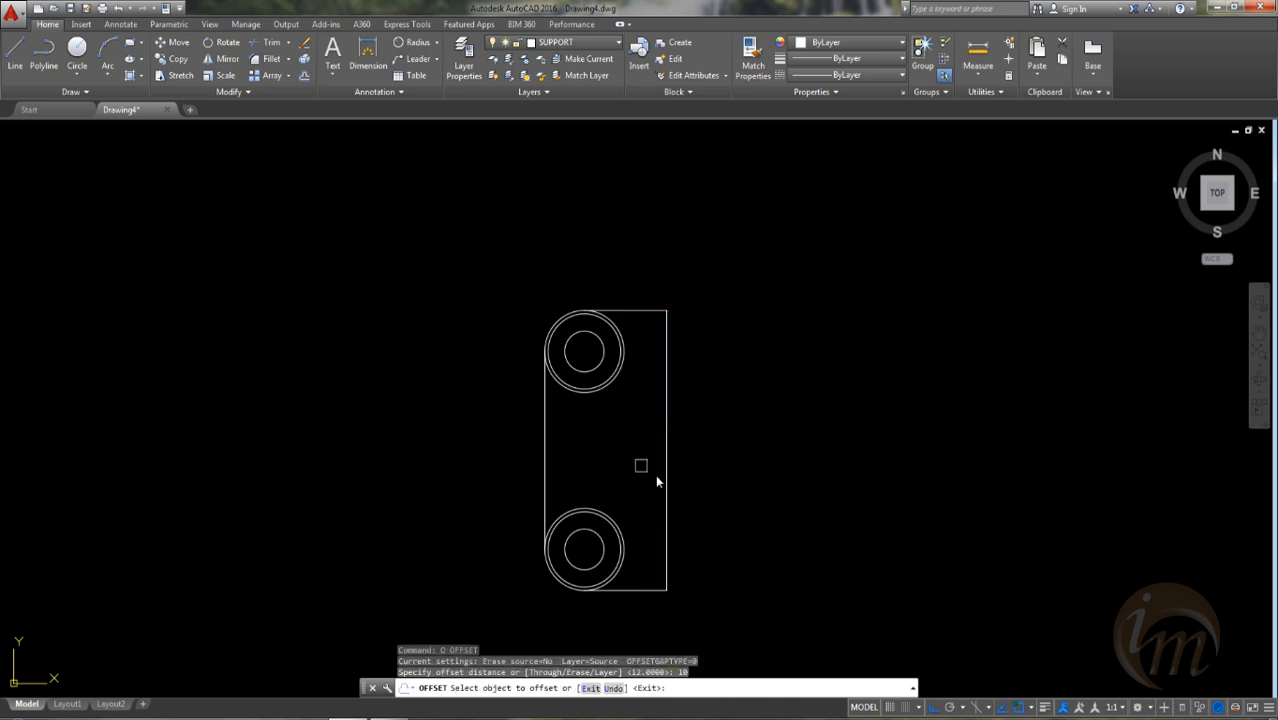
left_click(665, 479)
left_click(635, 483)
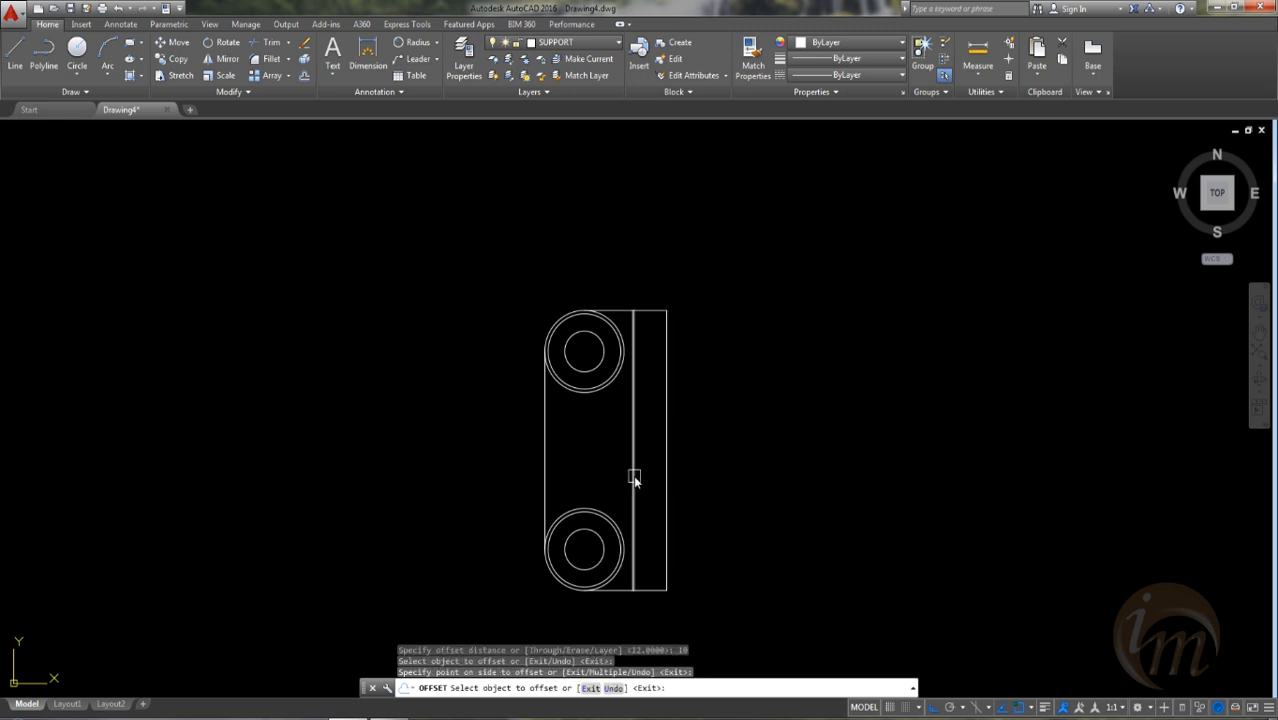
mouse_move(644, 490)
middle_mouse_down()
mouse_move(604, 442)
mouse_move(609, 457)
middle_mouse_up()
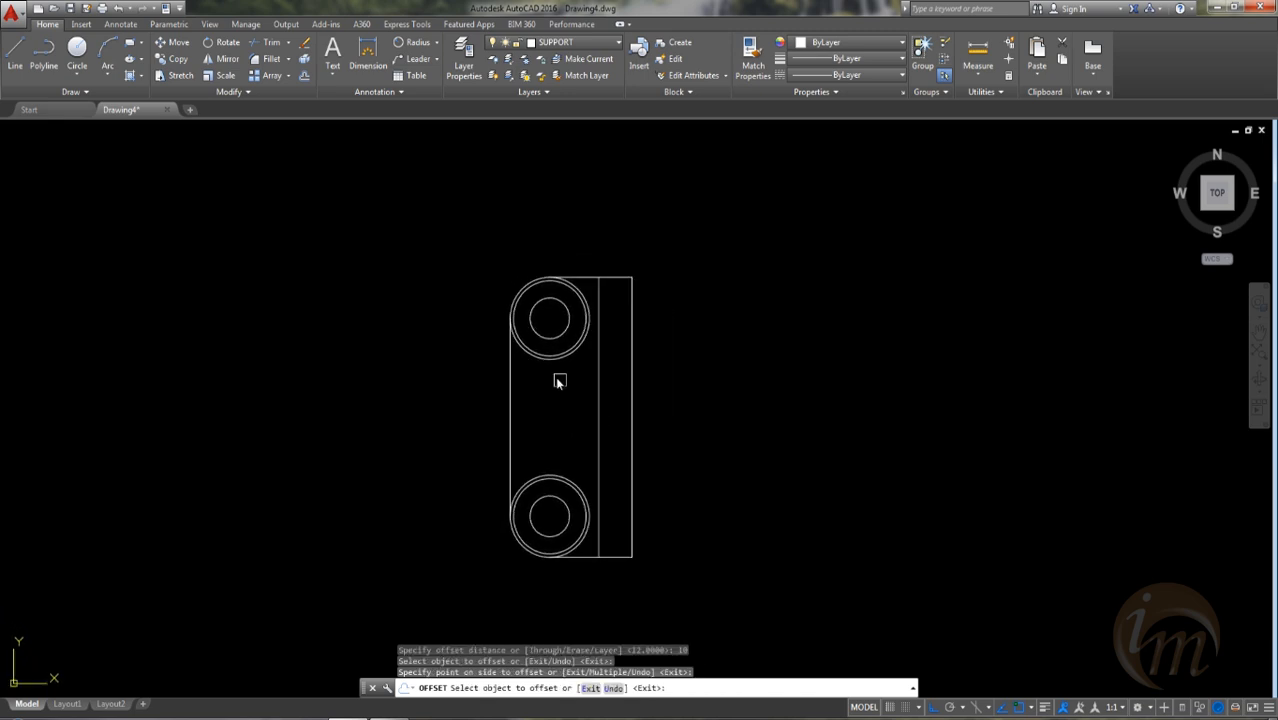
middle_click_drag(557, 380, 613, 493)
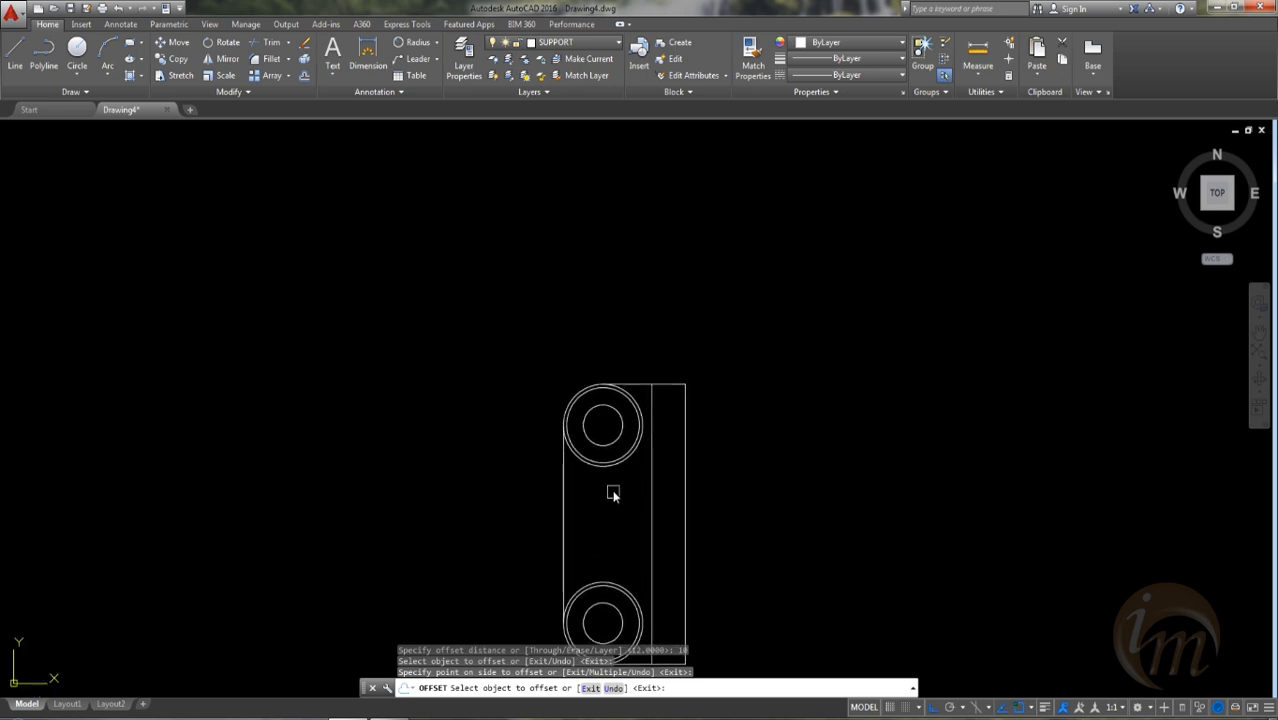
key("Escape")
Step: Trim the inward-facing arcs of both radius 12 circles, keeping only the outline's rounded corners
type("TR")
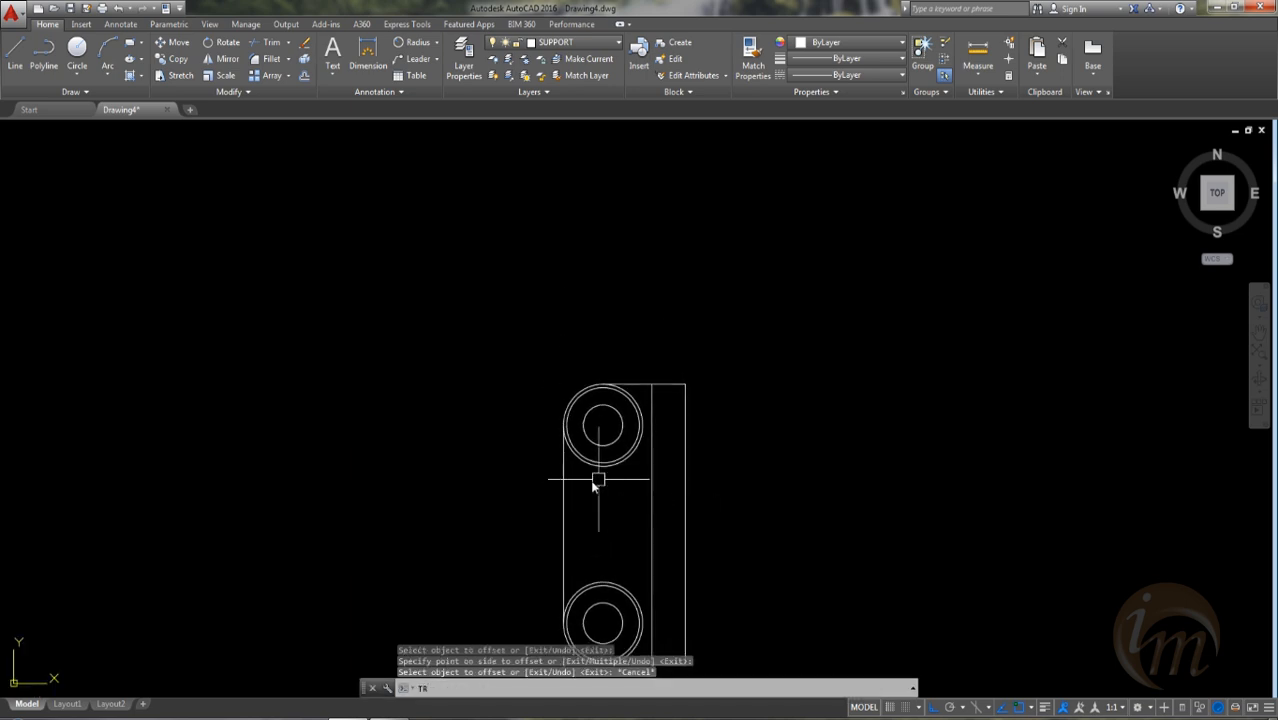
key("Return")
key("Return")
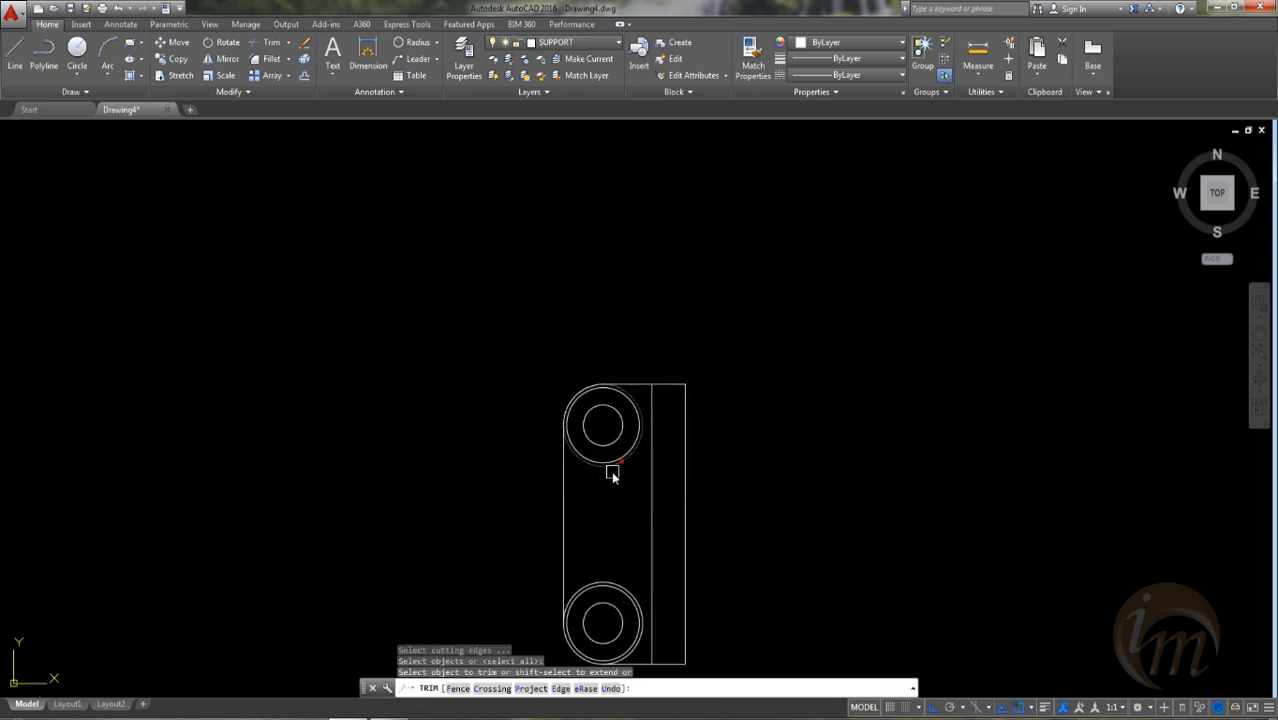
mouse_move(613, 557)
middle_mouse_down()
mouse_move(621, 492)
mouse_move(621, 530)
mouse_move(608, 497)
mouse_move(516, 494)
mouse_move(514, 470)
middle_mouse_up()
left_click(622, 566)
left_click(613, 551)
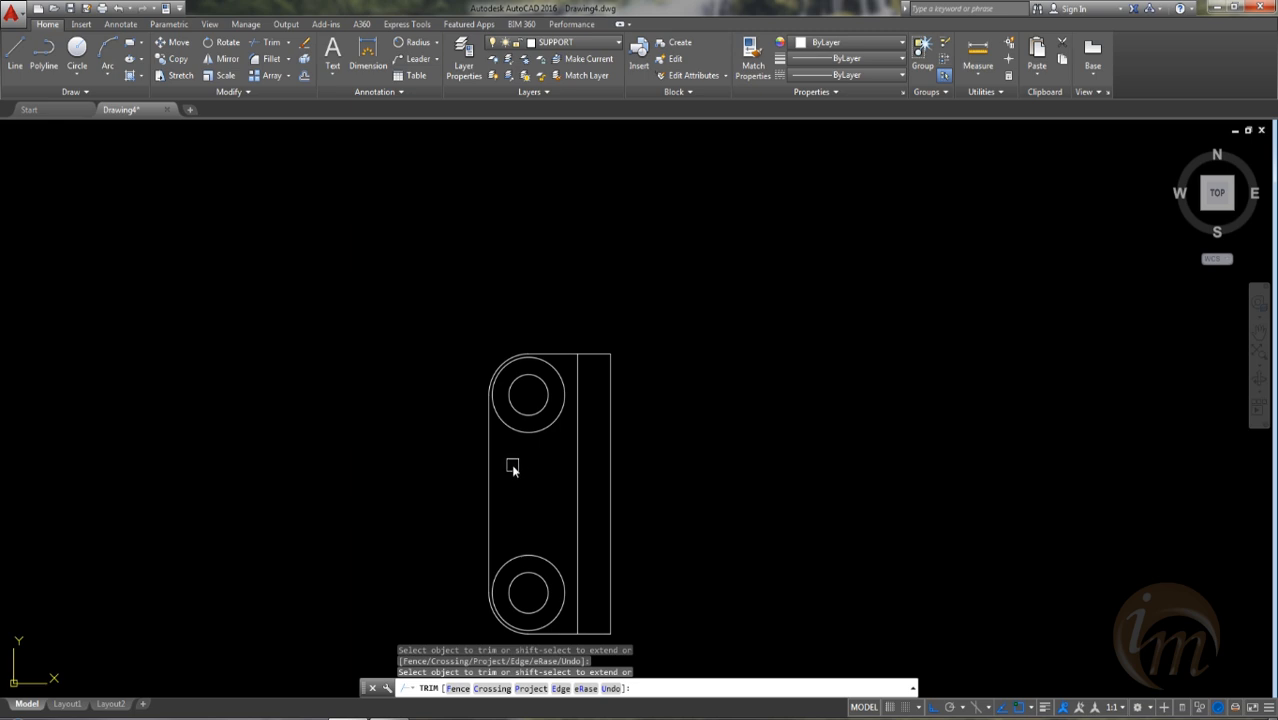
key("Escape")
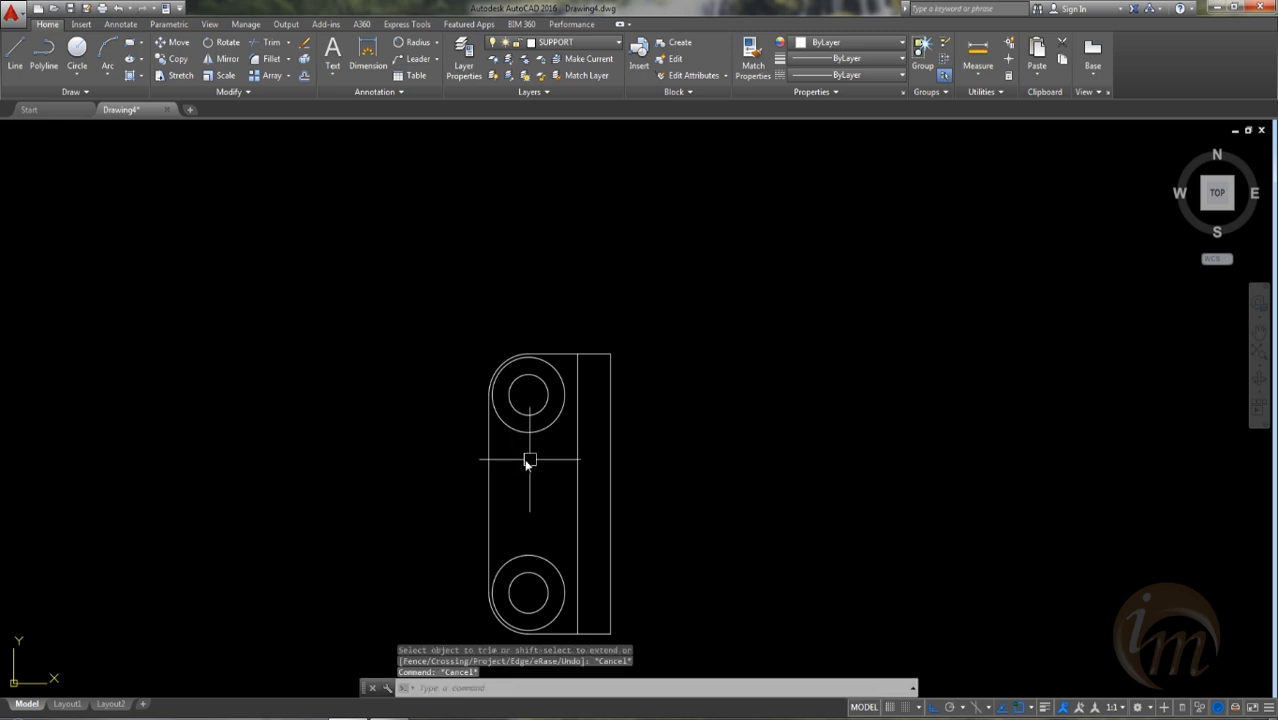
Step: Draw a 30-unit horizontal line leftward from the midpoint of the support's right edge
type("L")
key("Return")
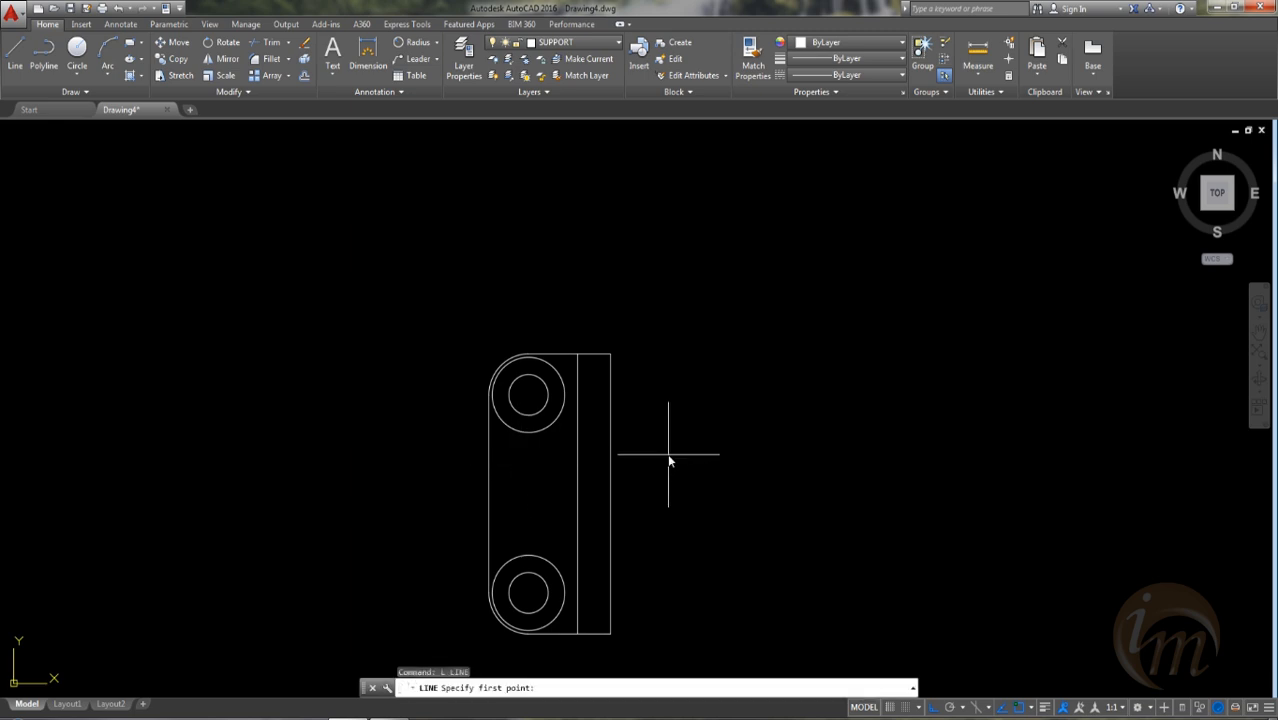
left_click(610, 493)
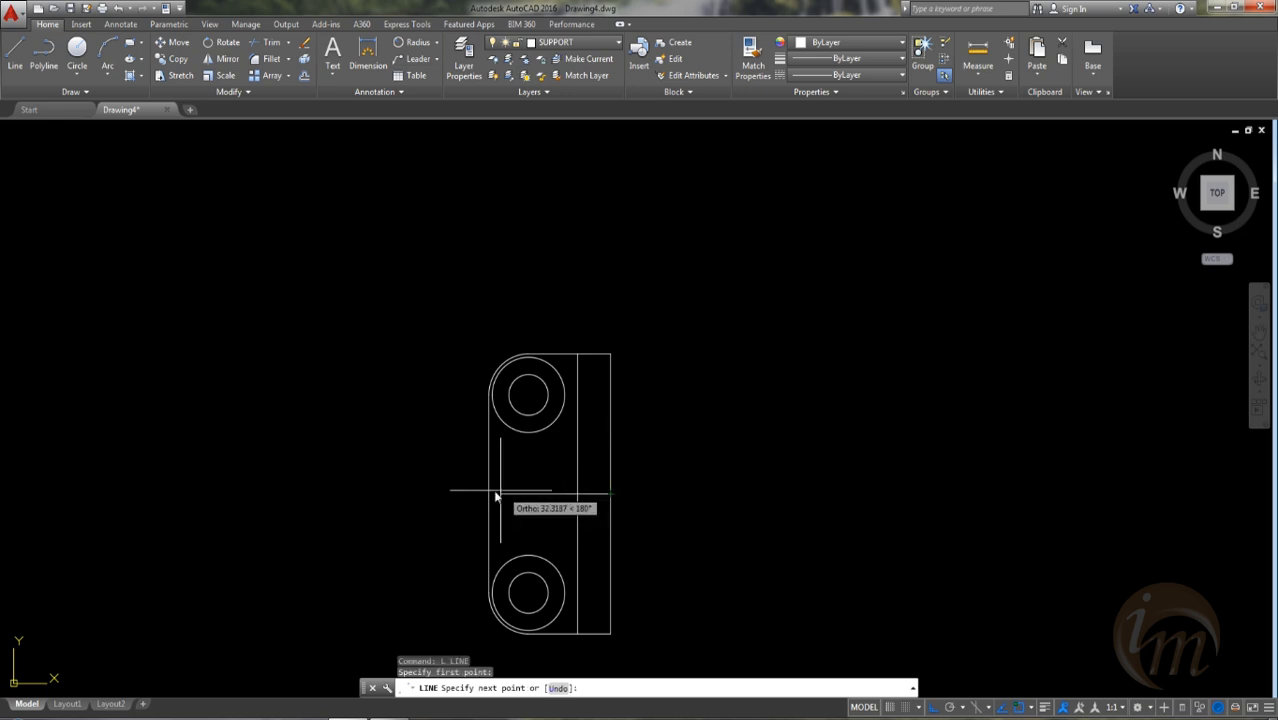
type("30")
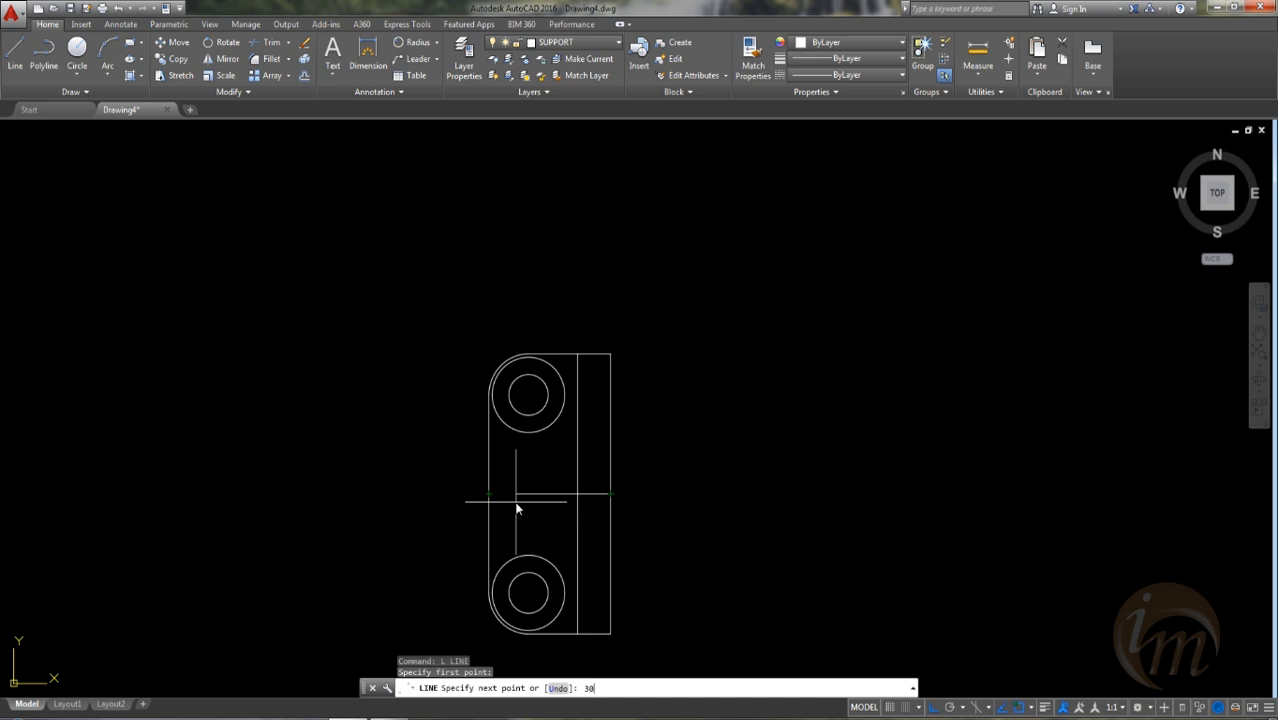
key("Return")
key("Escape")
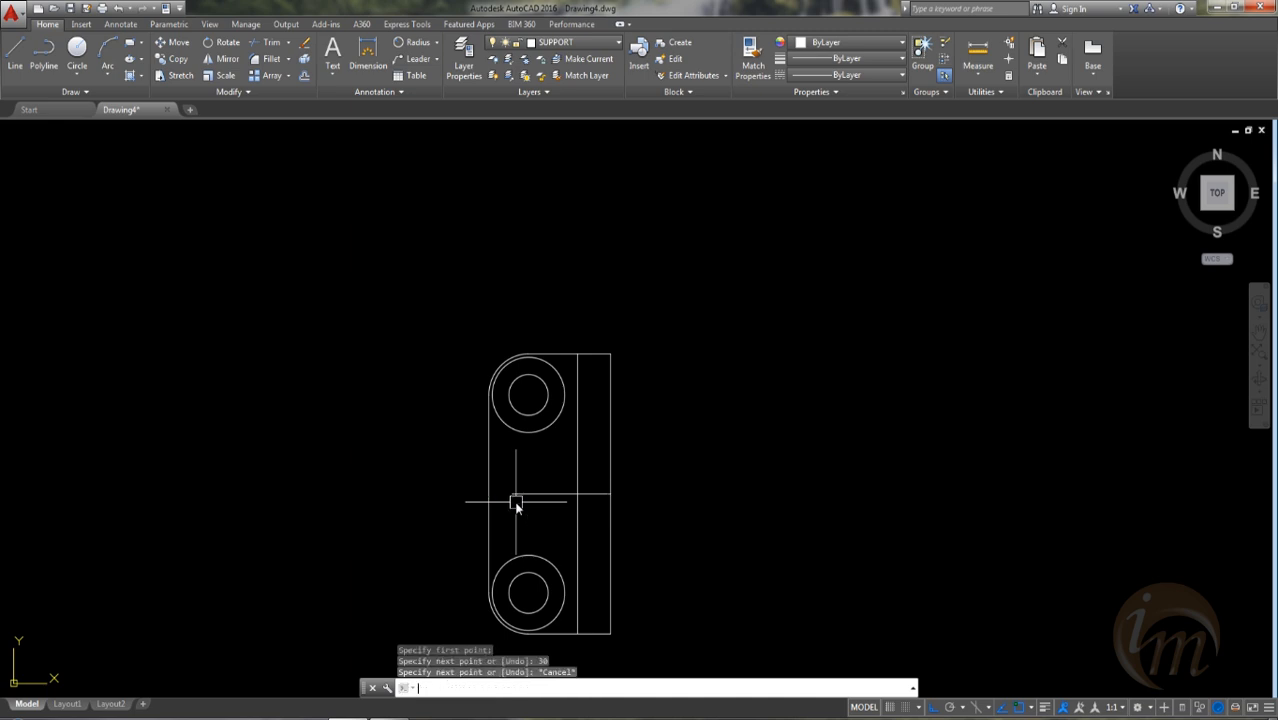
Step: Offset the horizontal centre line 9 units upward and 9 units downward
type("o")
key("Return")
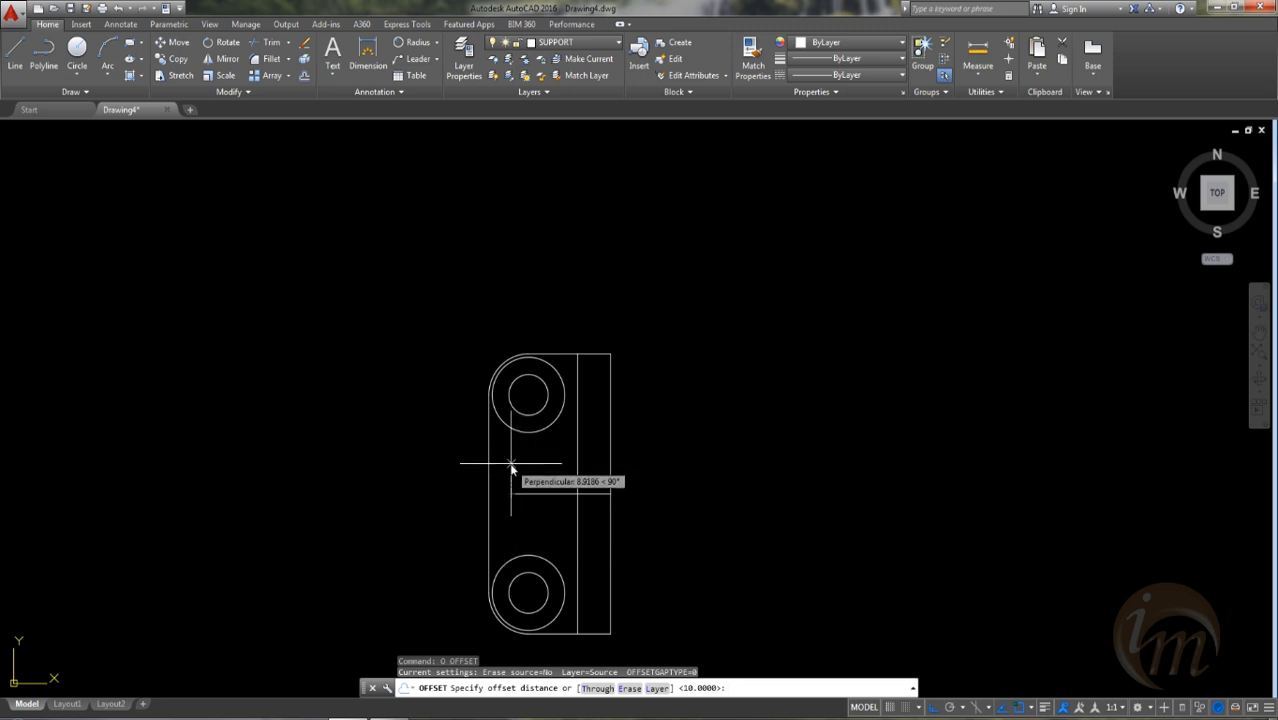
type("9")
key("Return")
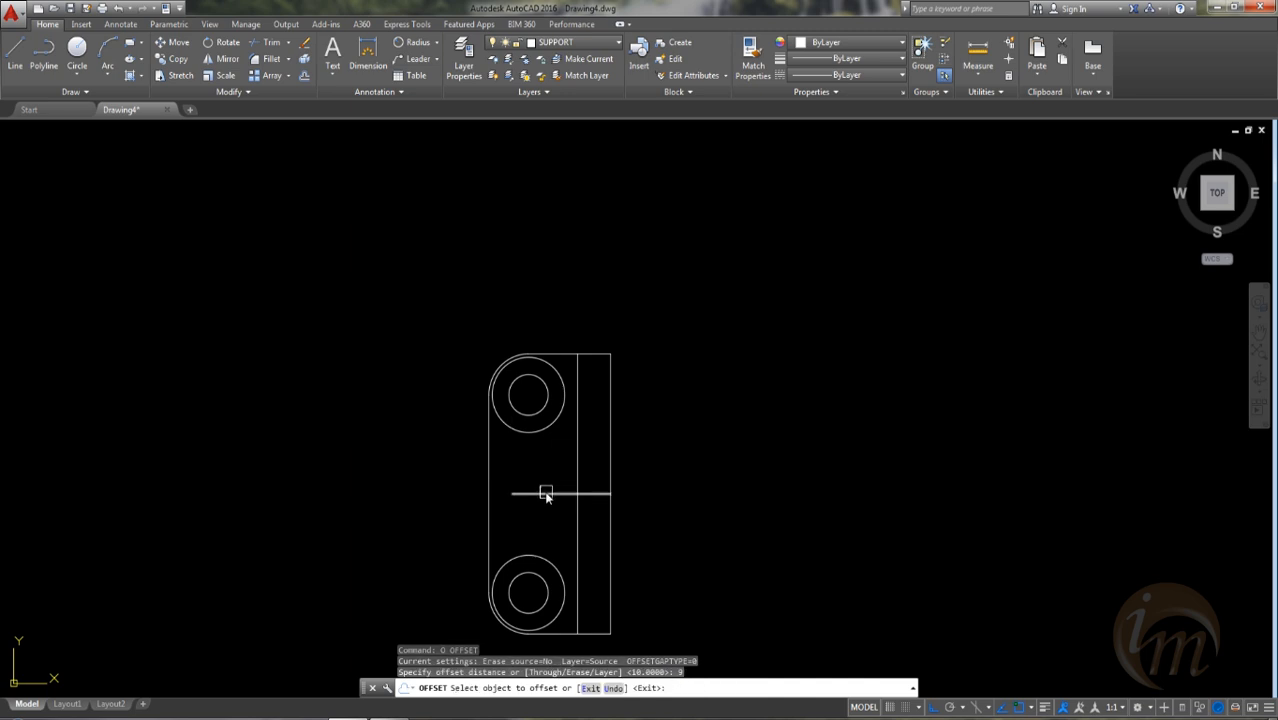
left_click(545, 494)
left_click(536, 458)
left_click(533, 494)
left_click(538, 529)
key("Escape")
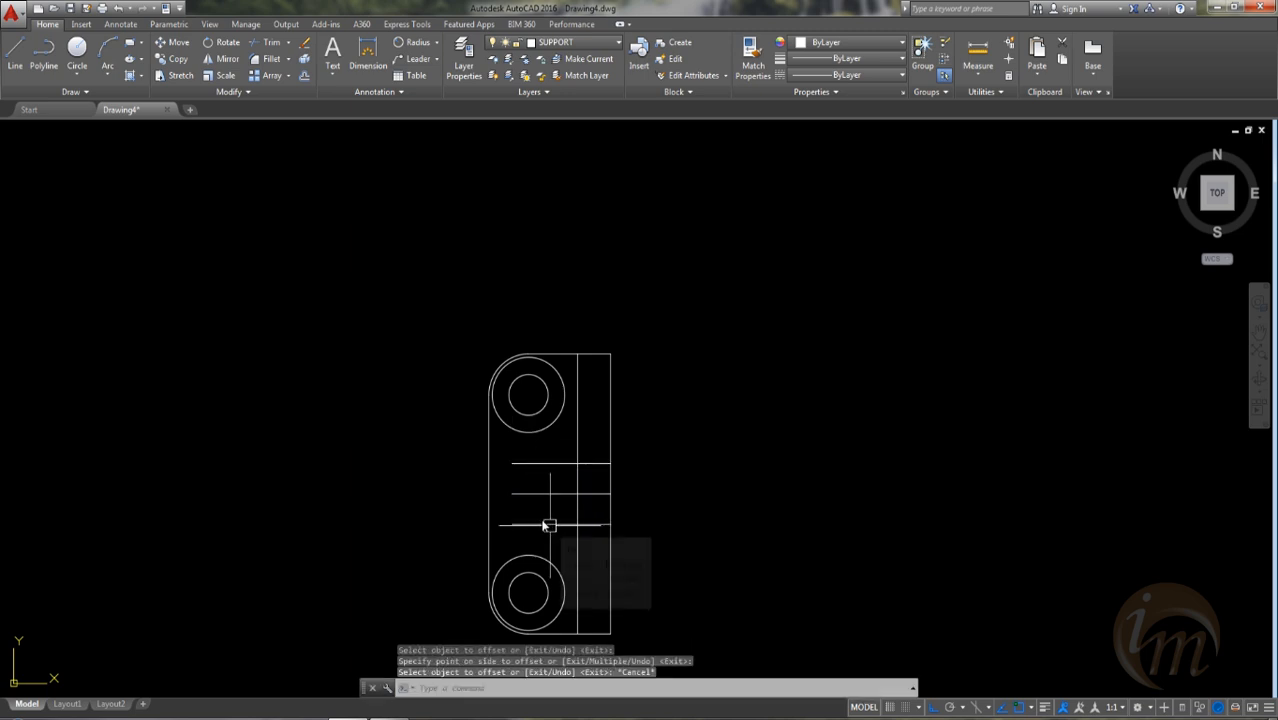
Step: Draw a vertical line joining the left ends of the two offset horizontal lines
left_click(15, 55)
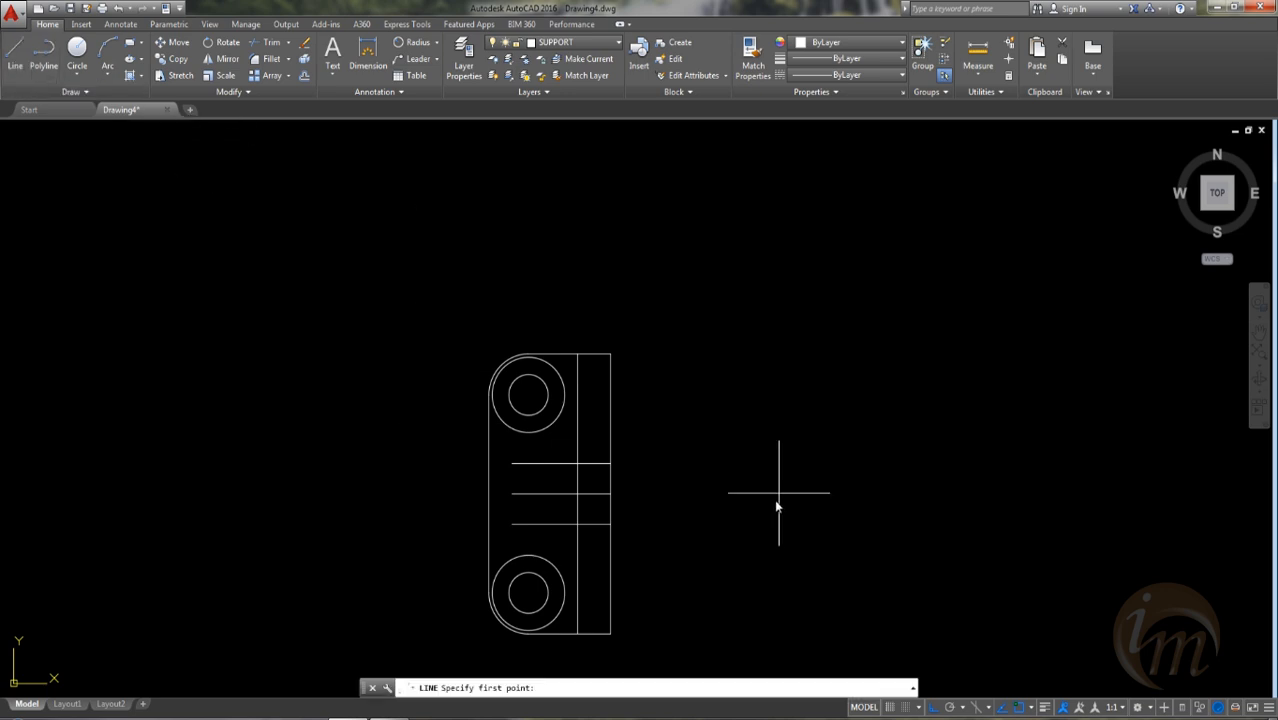
left_click(512, 524)
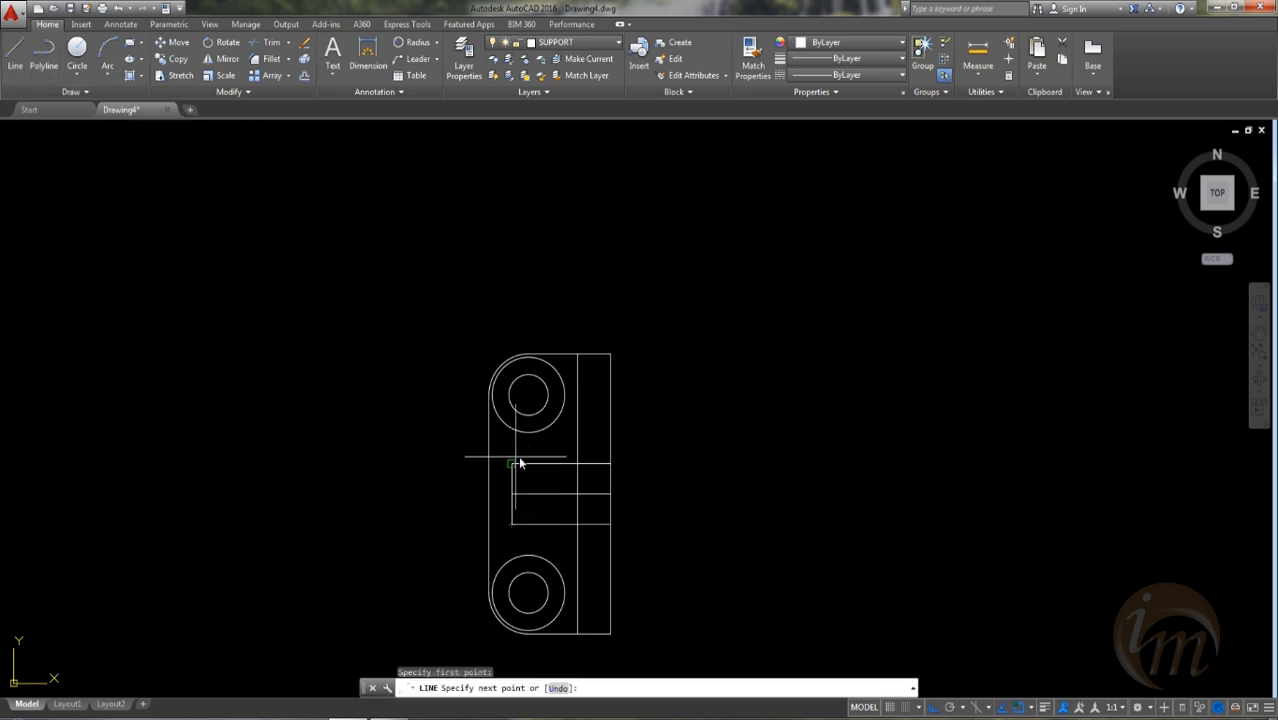
left_click(512, 464)
key("Return")
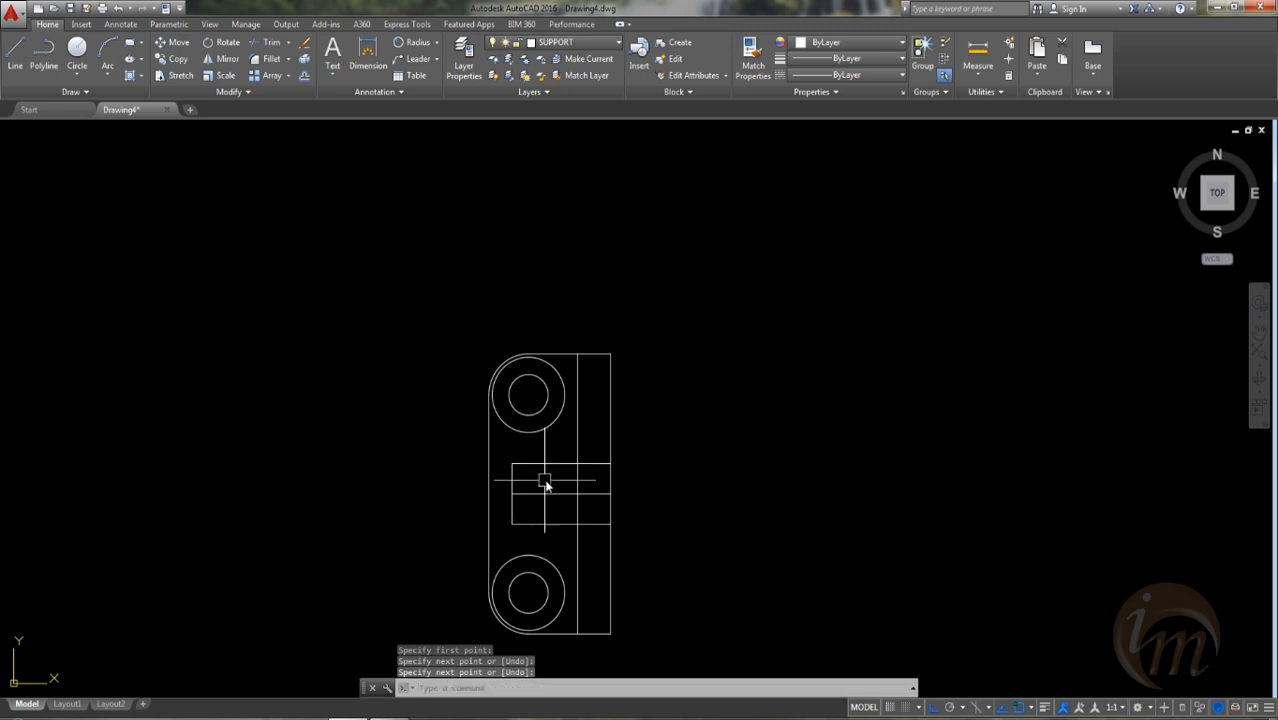
Step: Draw a line from the midpoint of the support's right edge 20 units up, then left to the inner vertical line
middle_click_drag(613, 486, 595, 503)
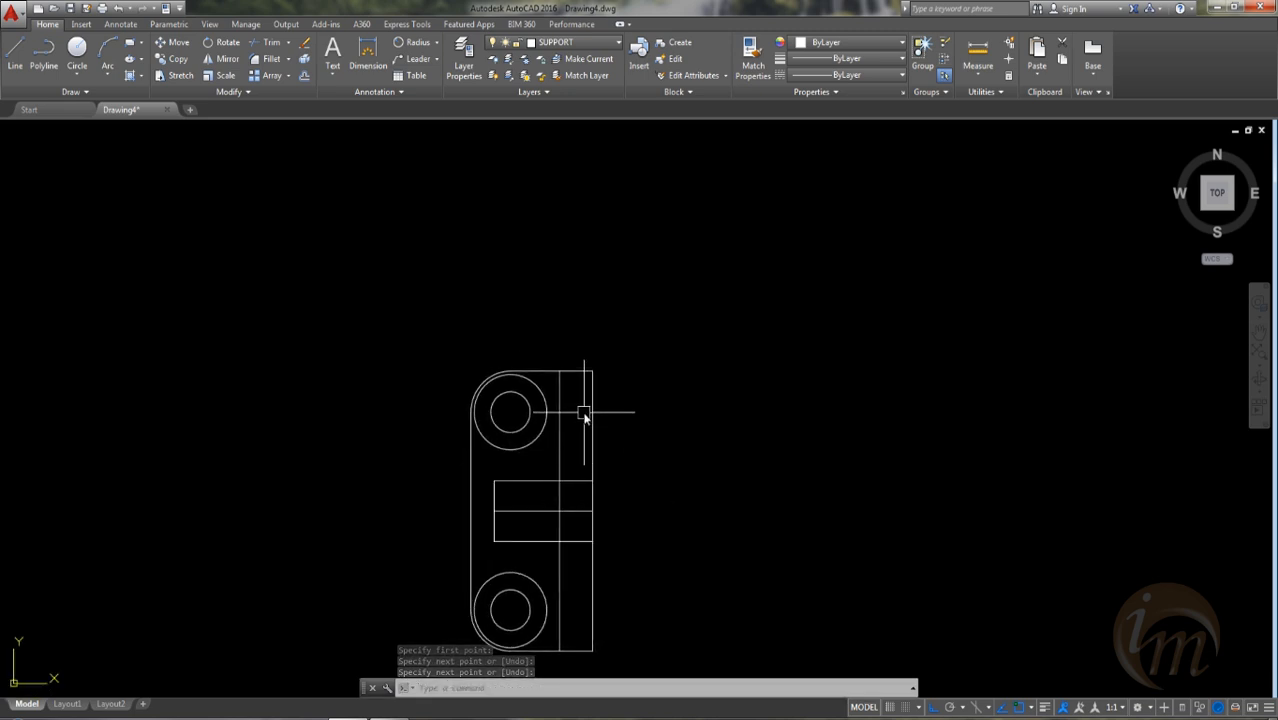
type("l")
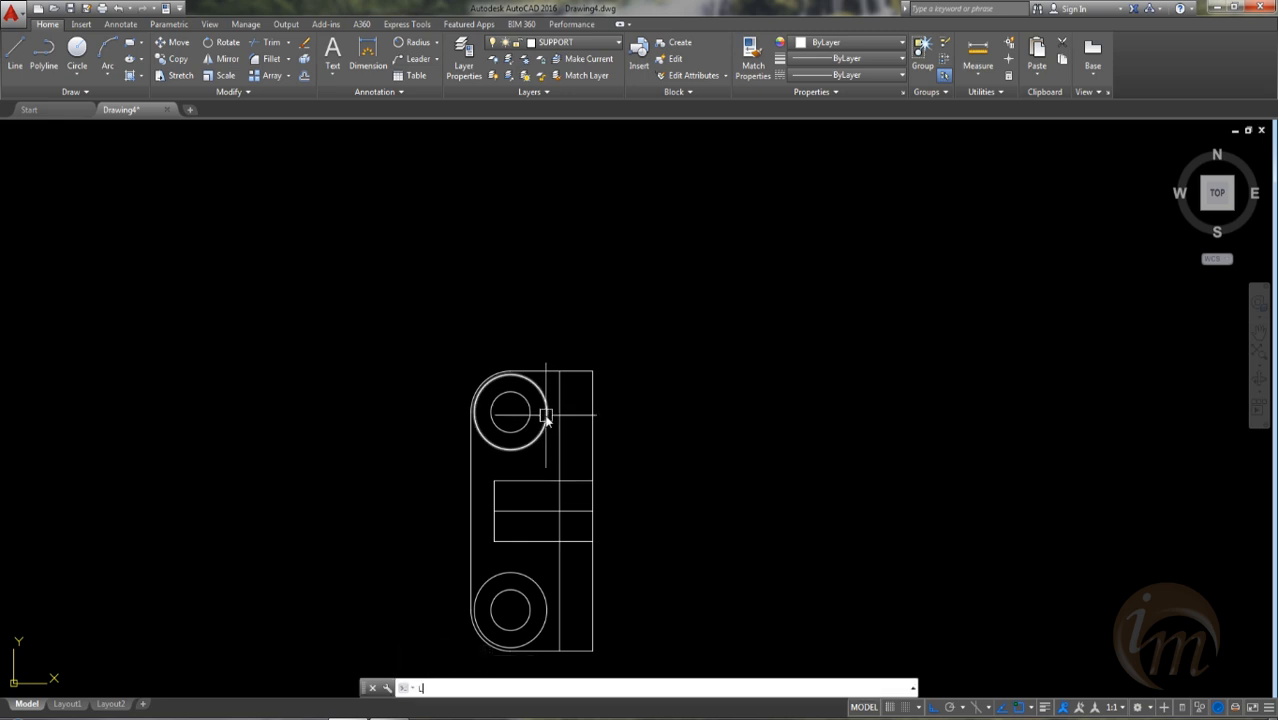
key("Return")
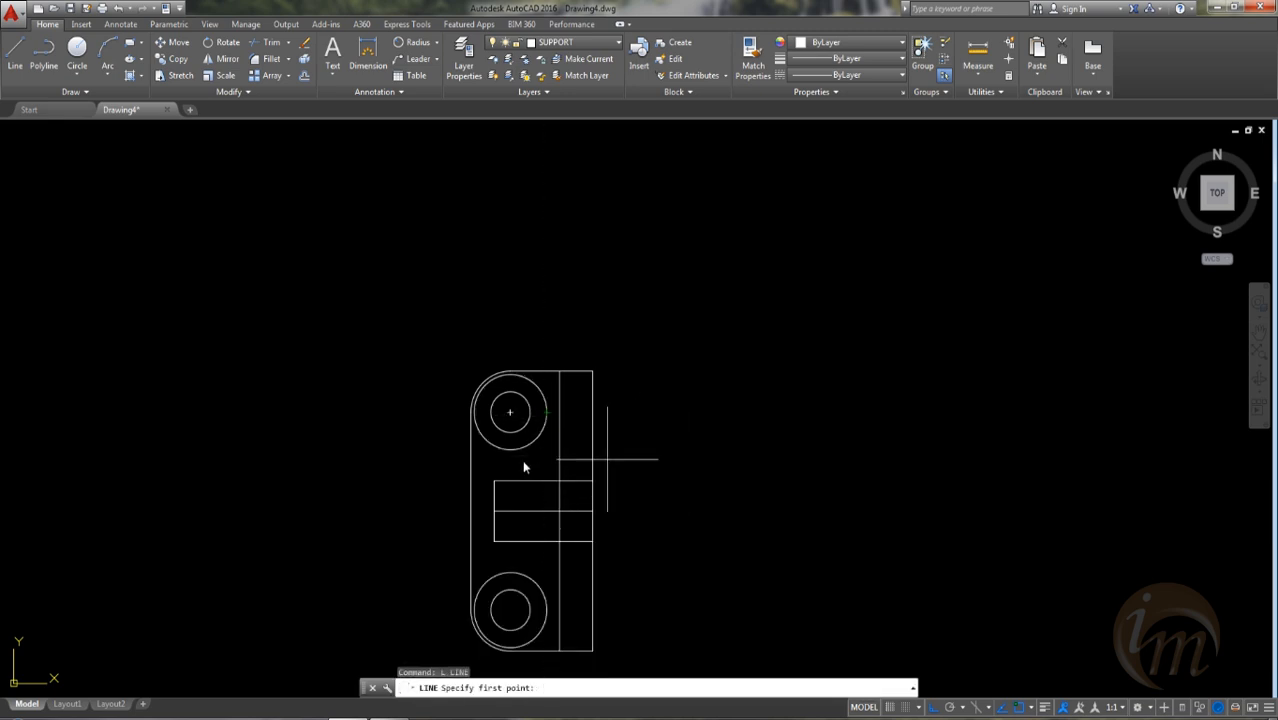
left_click(592, 512)
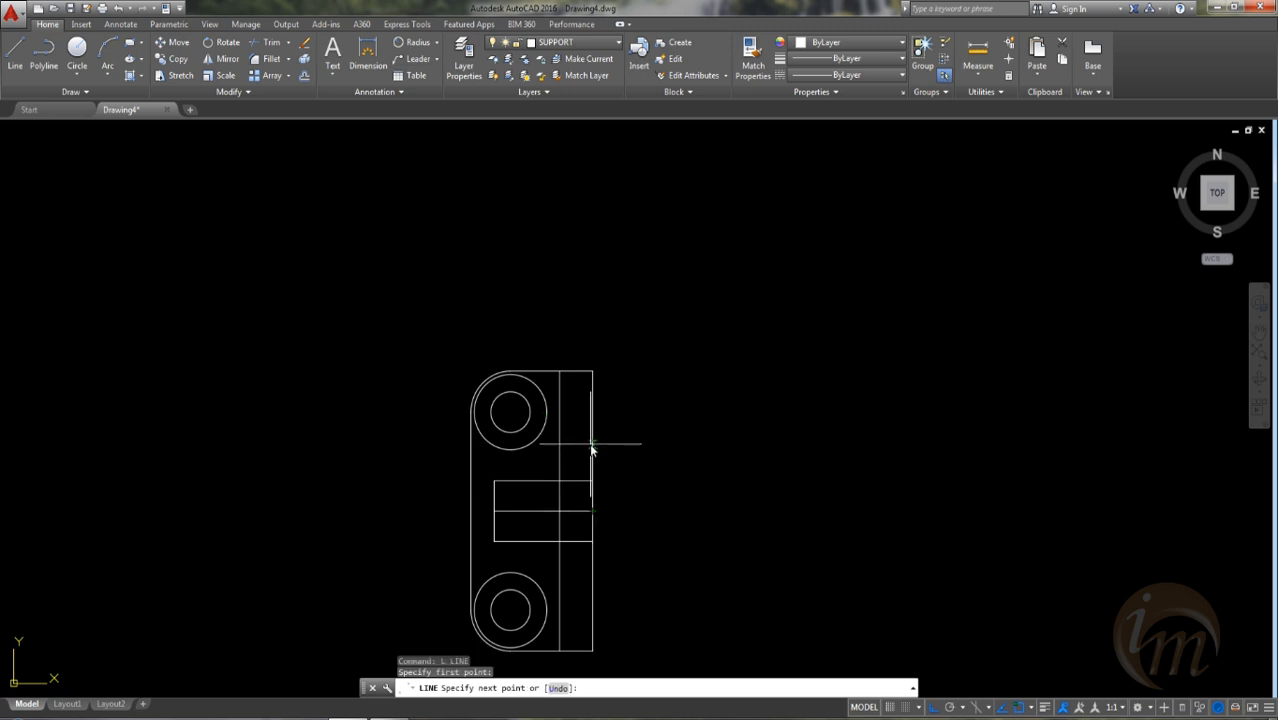
type("2")
key("Return")
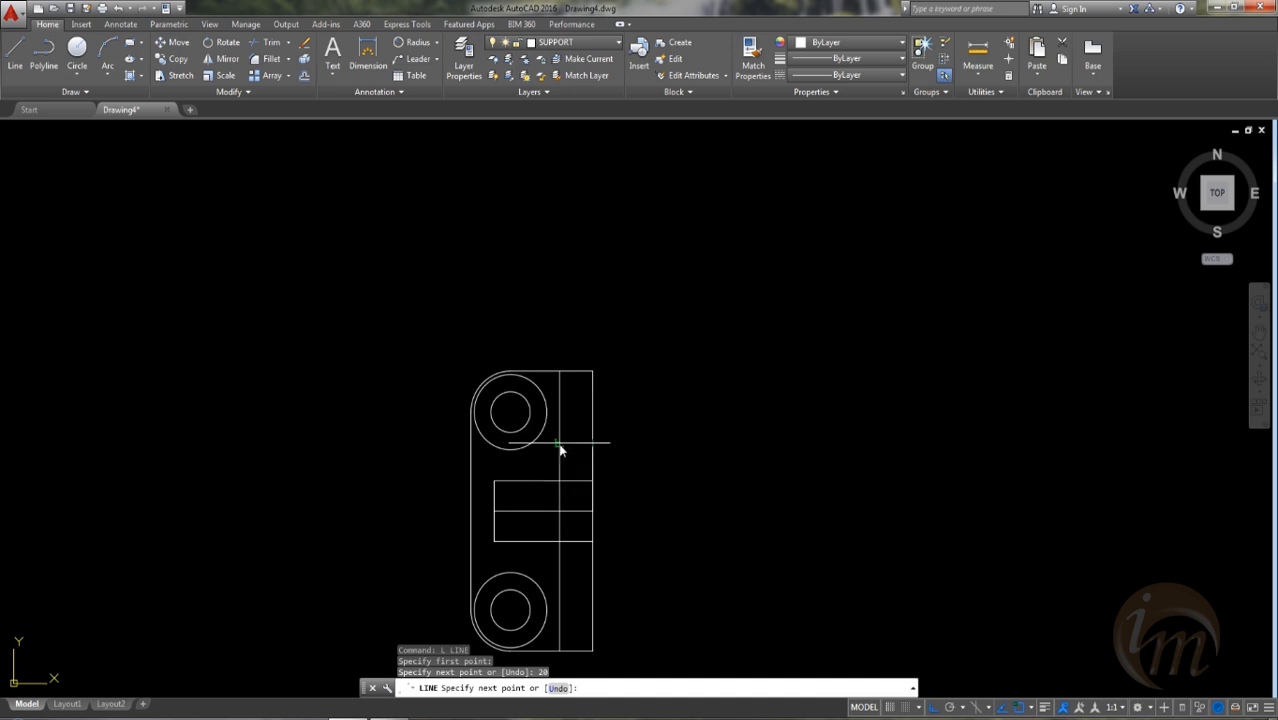
left_click(560, 443)
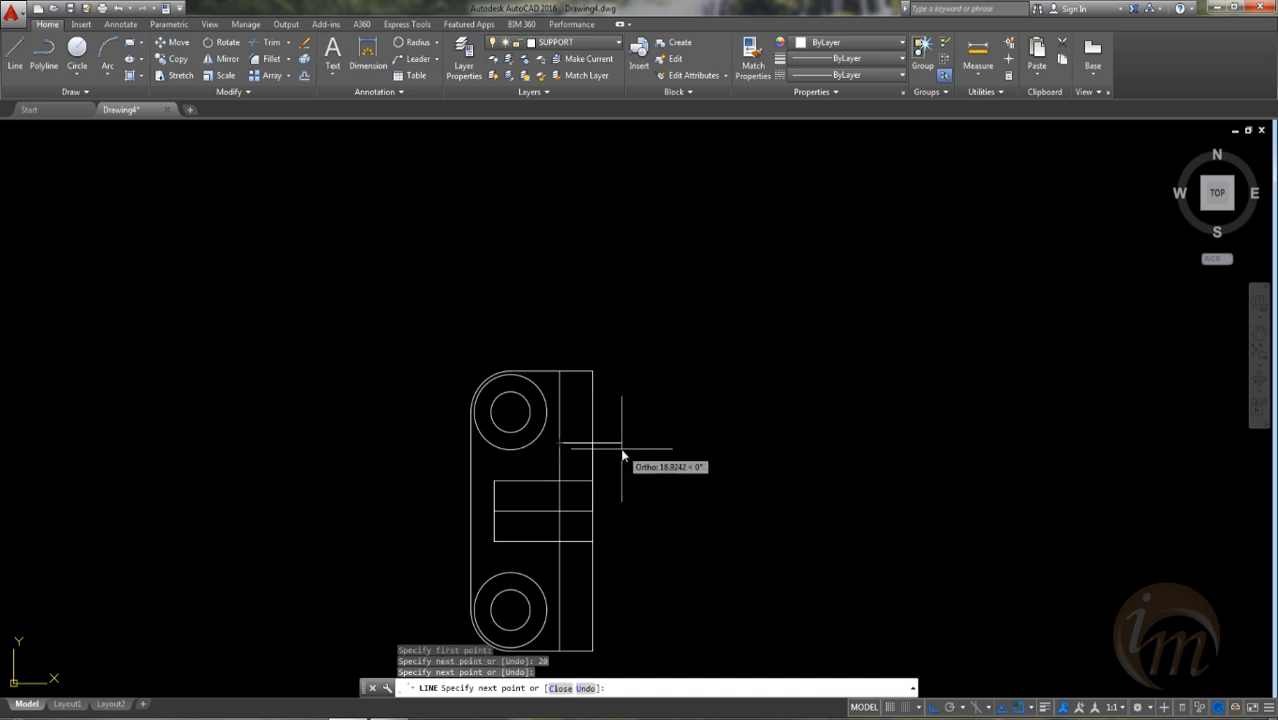
Step: Continue the line 12 units right, 40 units down, and back left to the support's inner vertical line
type("12")
key("Return")
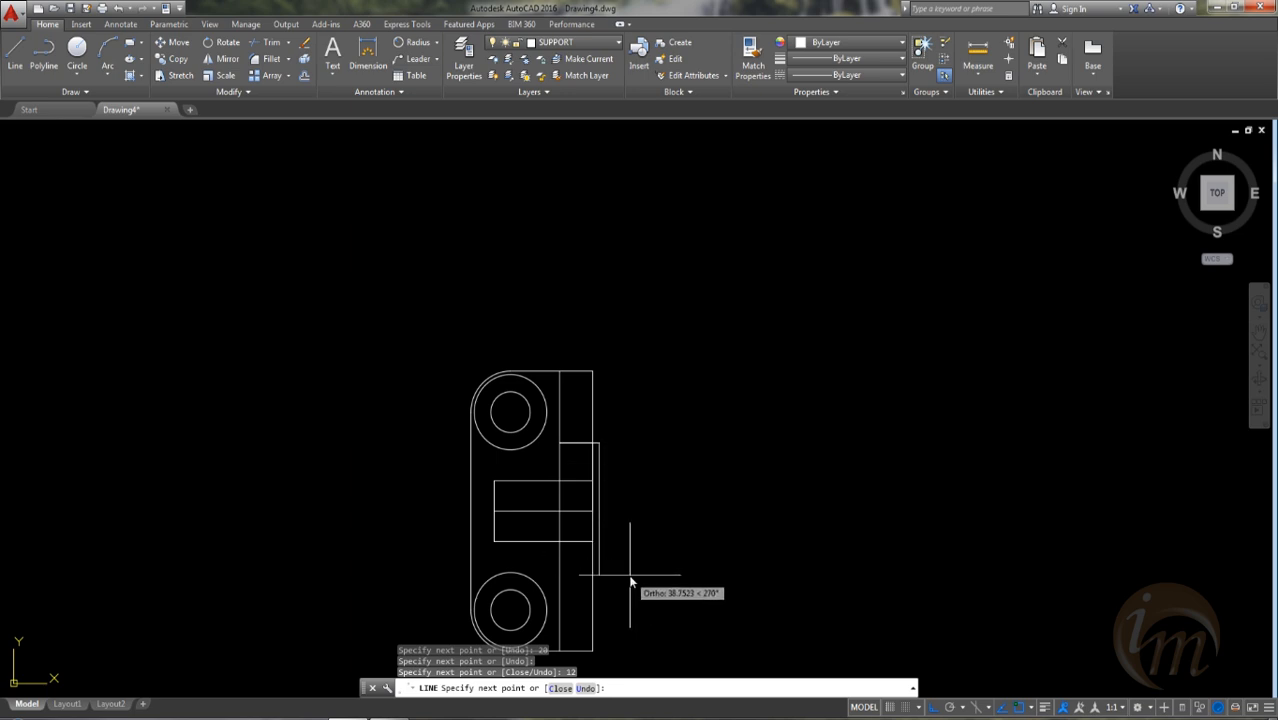
type("40")
key("Return")
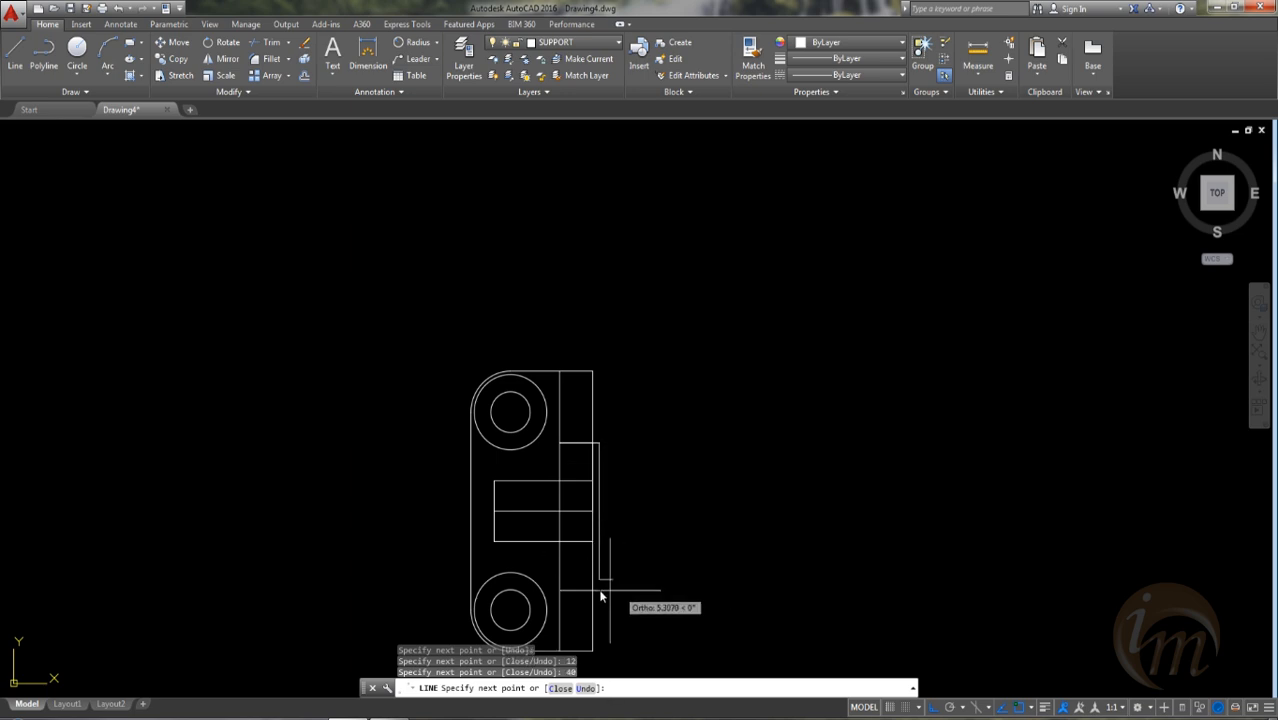
left_click(560, 587)
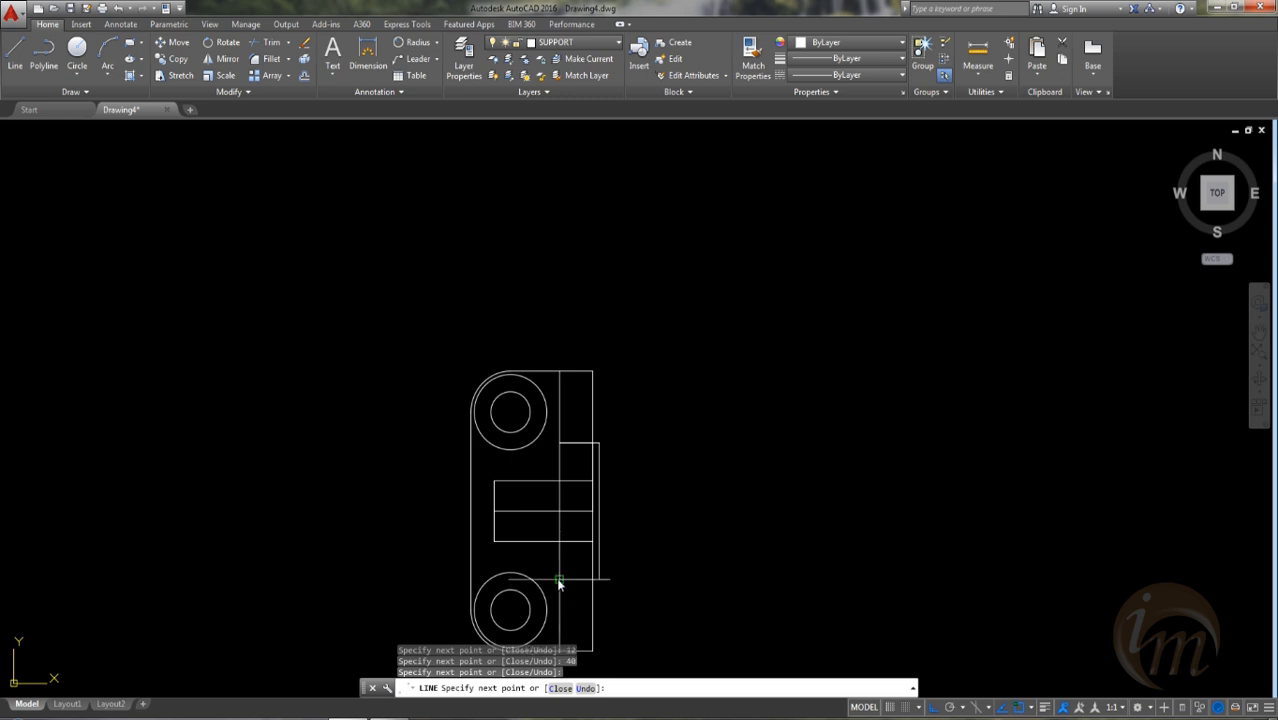
key("Return")
scroll(640, 498, "up", 2)
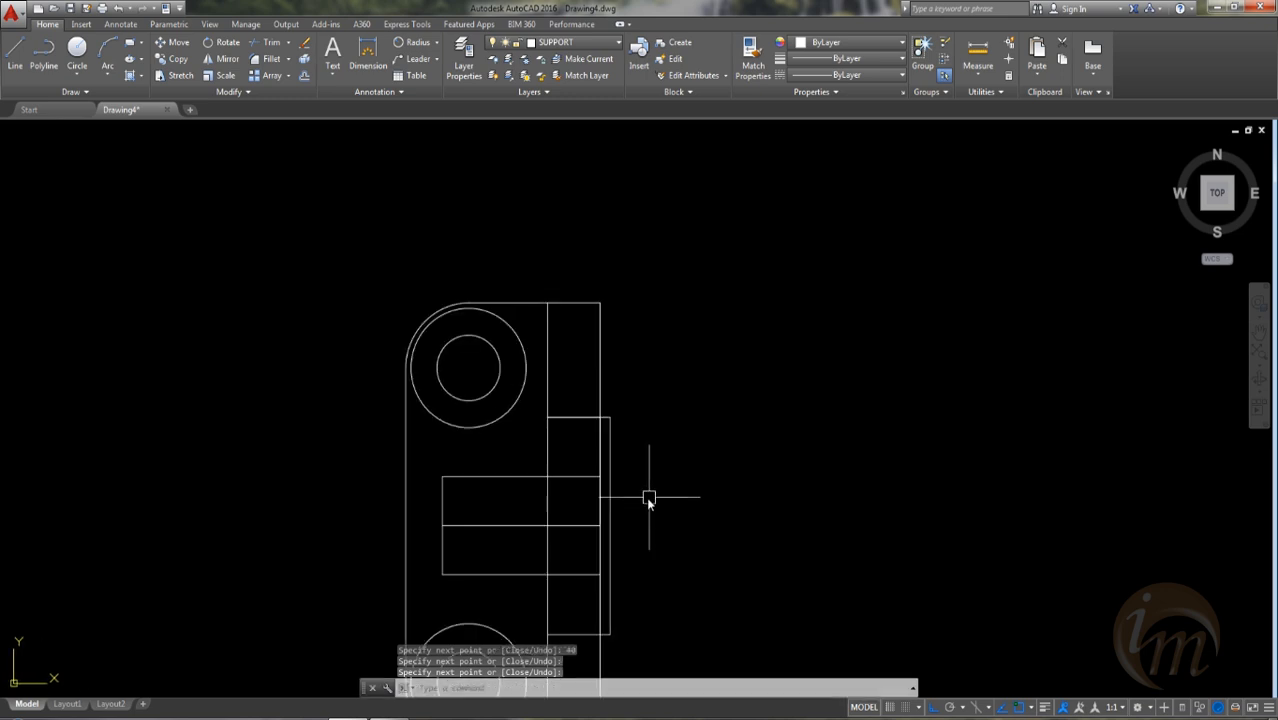
key("Escape")
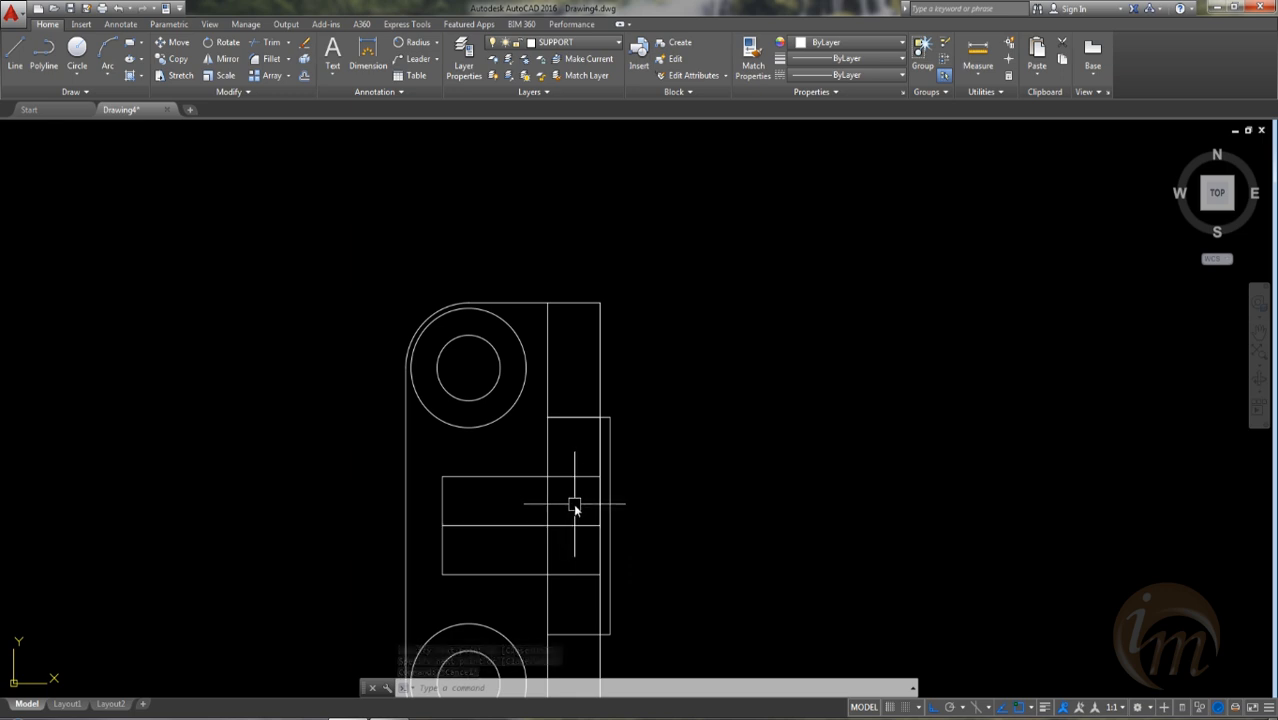
Step: Offset the slot's horizontal centre line 6.5 units upward and 6.5 units downward
type("o")
key("Return")
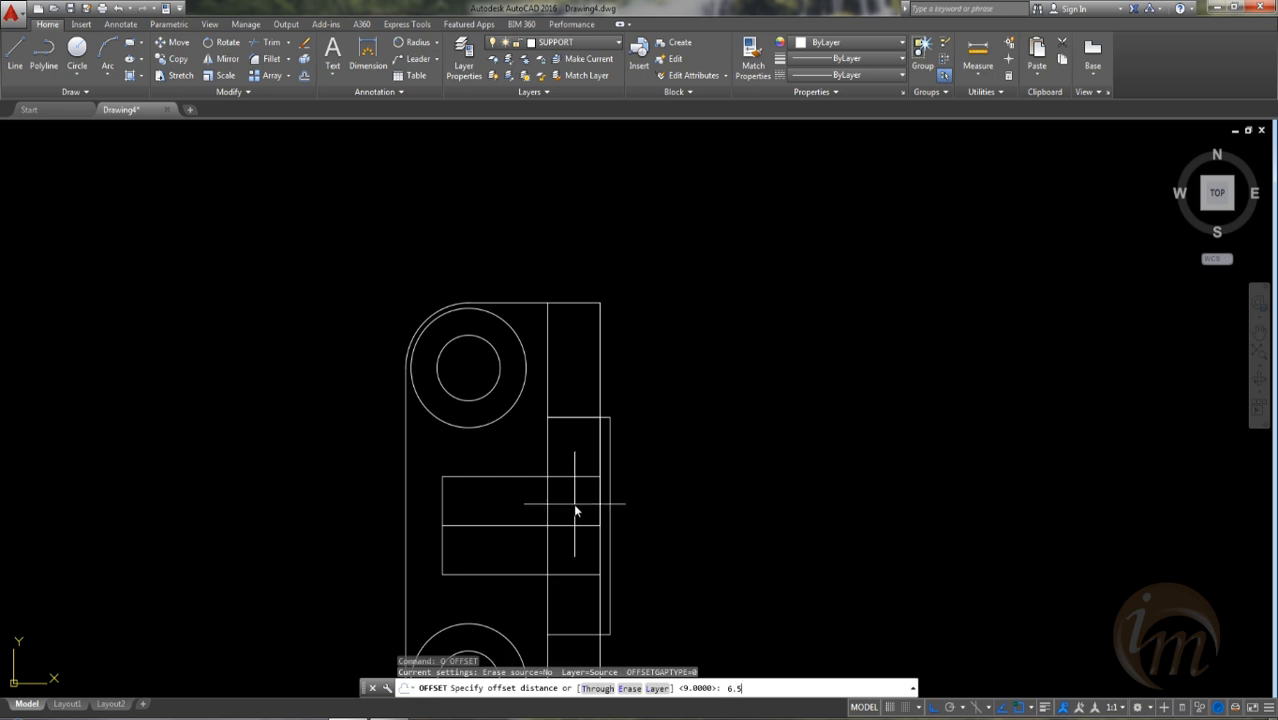
key("Return")
left_click(575, 522)
left_click(570, 511)
left_click(571, 525)
left_click(577, 553)
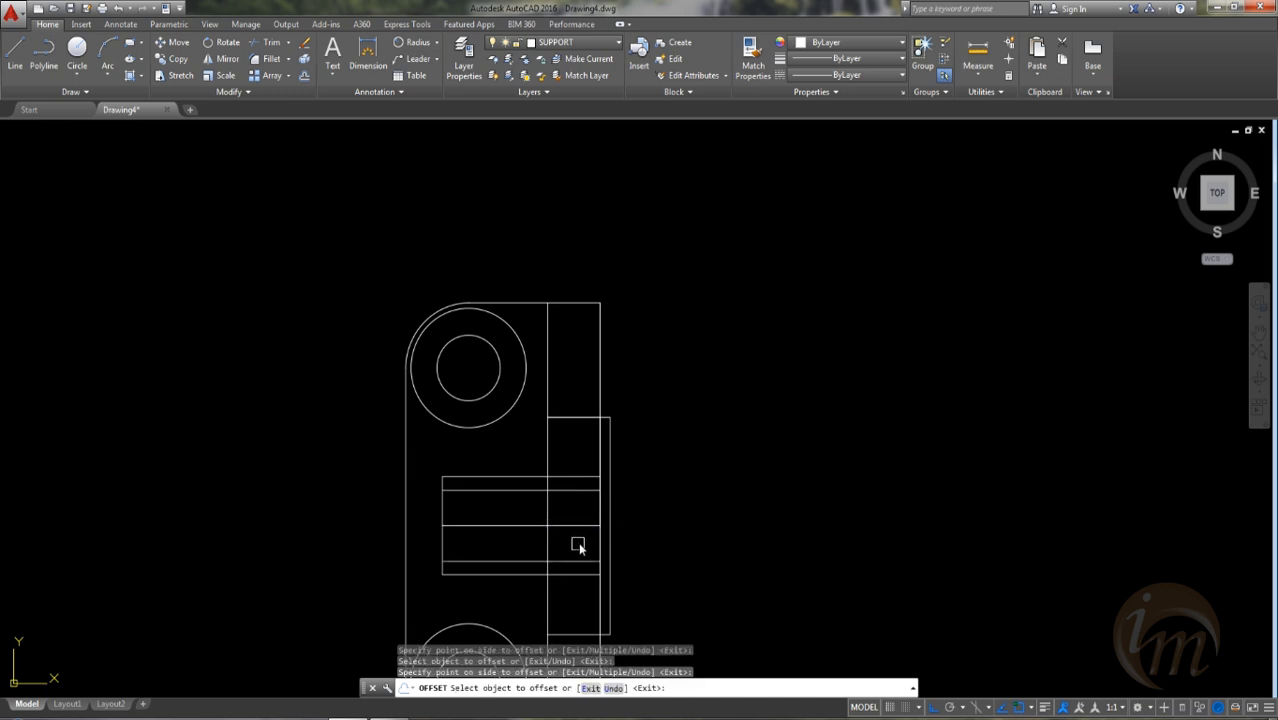
scroll(571, 504, "up", 4)
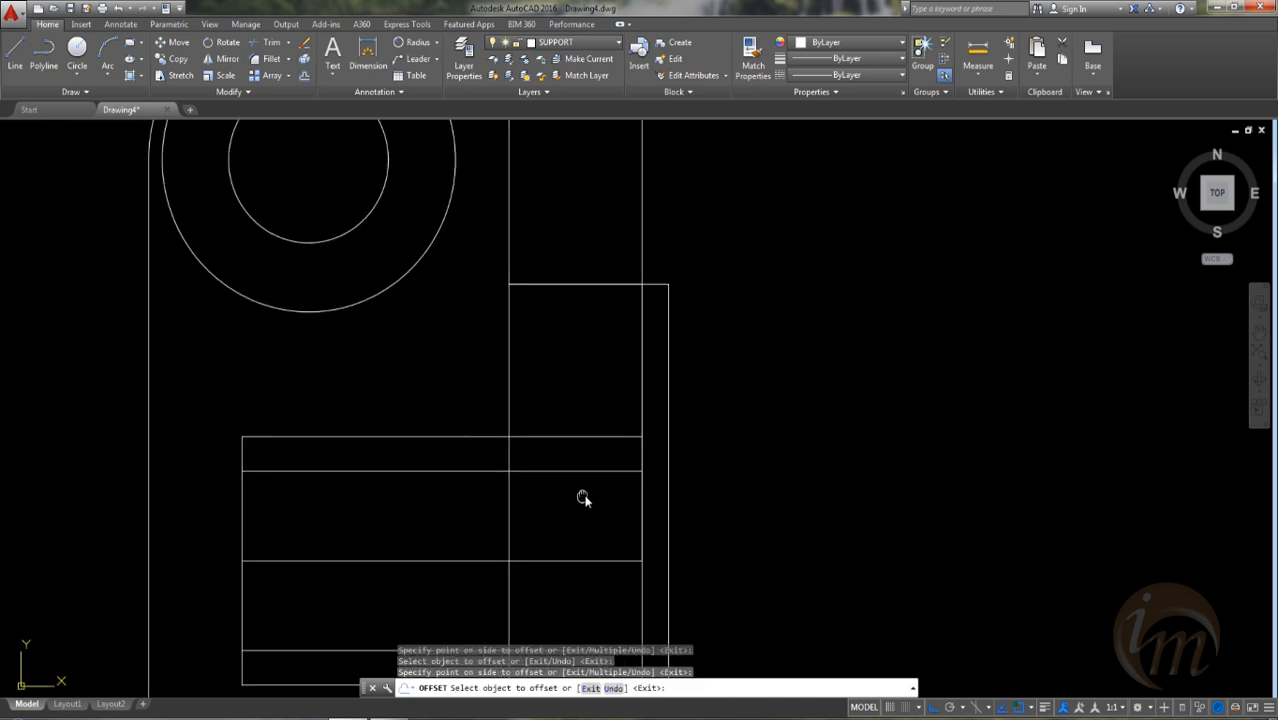
key("Escape")
key("Escape")
Step: Offset both 6.5-unit offset lines 1 unit outward, away from the slot's centre line
type("o")
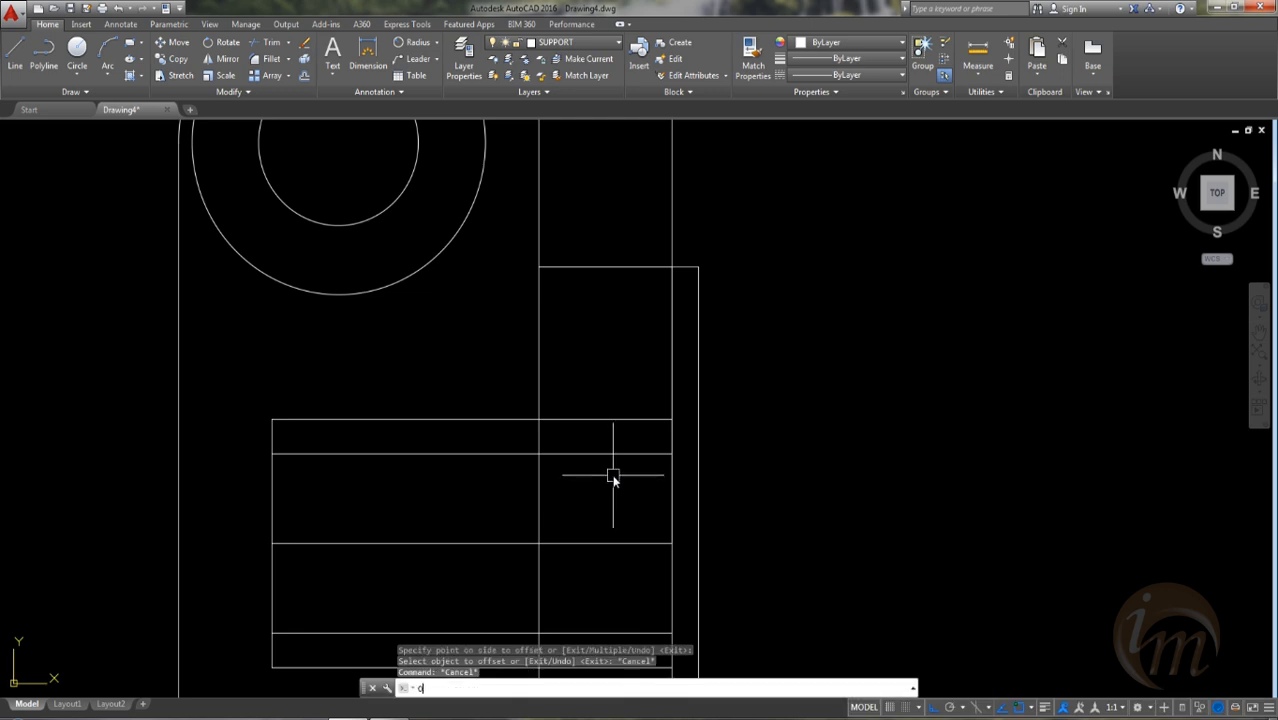
key("Return")
type("1")
key("Return")
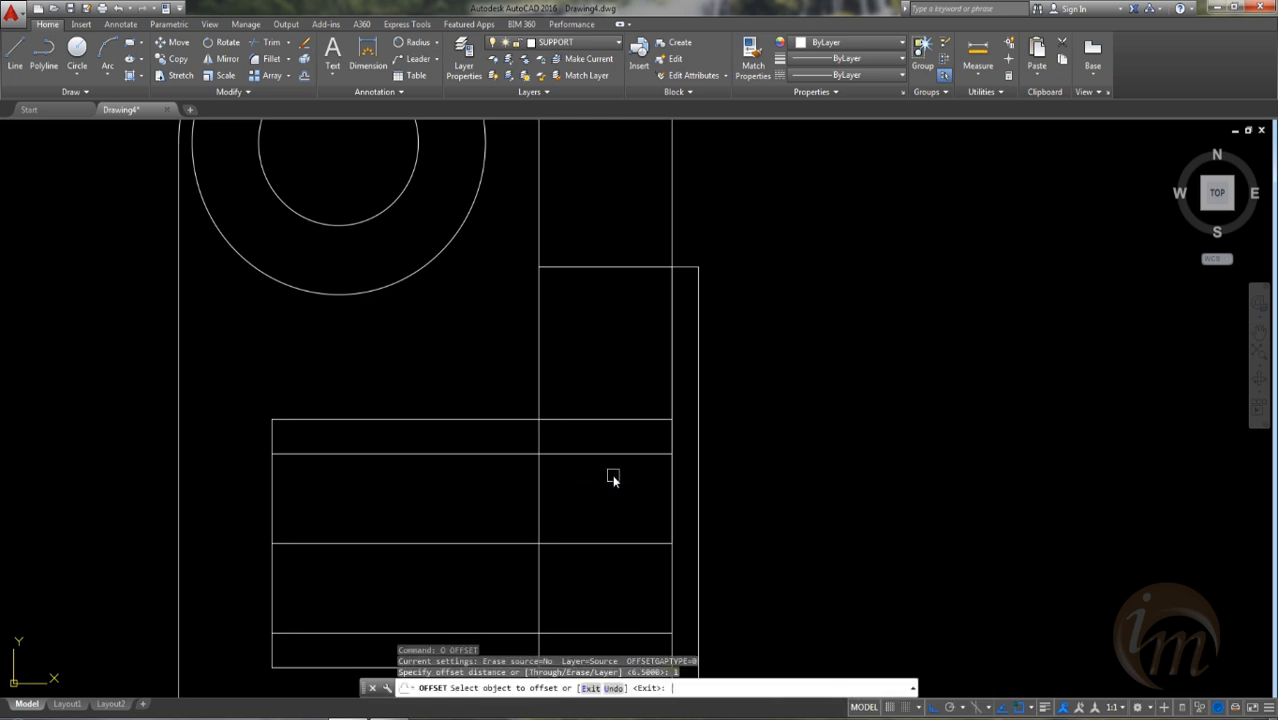
left_click(571, 454)
left_click(568, 444)
scroll(580, 490, "down", 2)
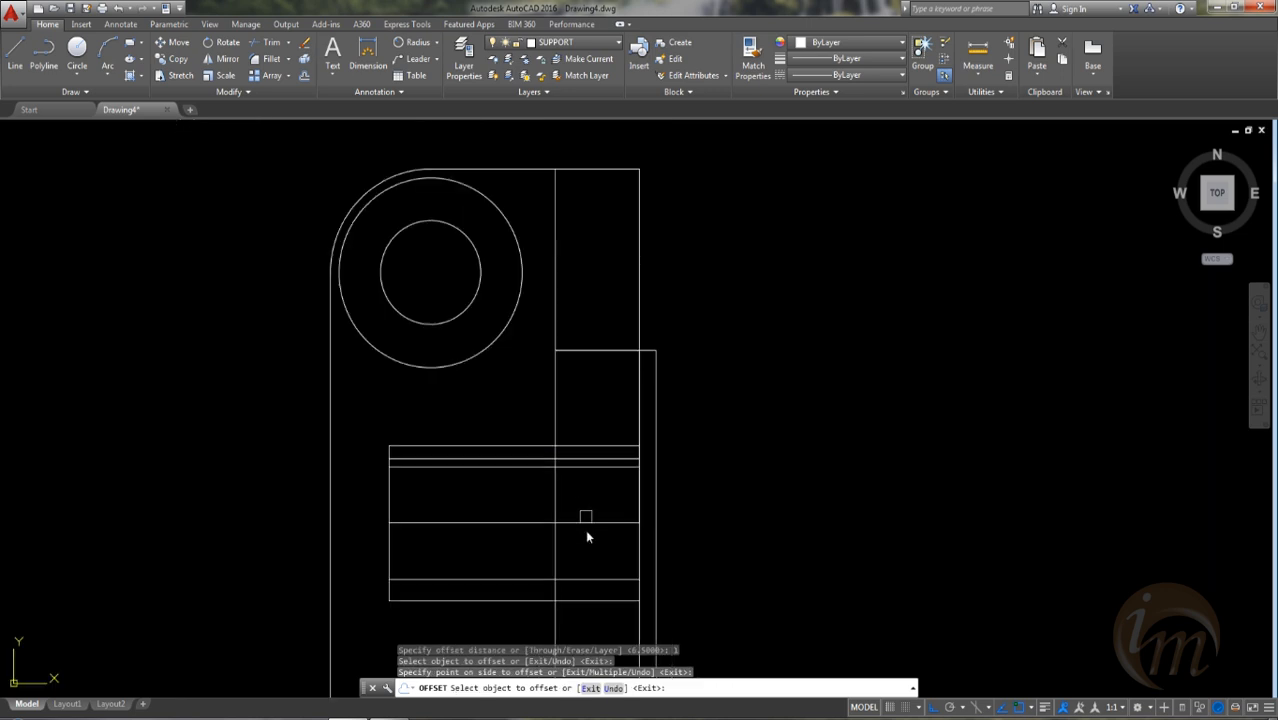
left_click(588, 579)
left_click(585, 592)
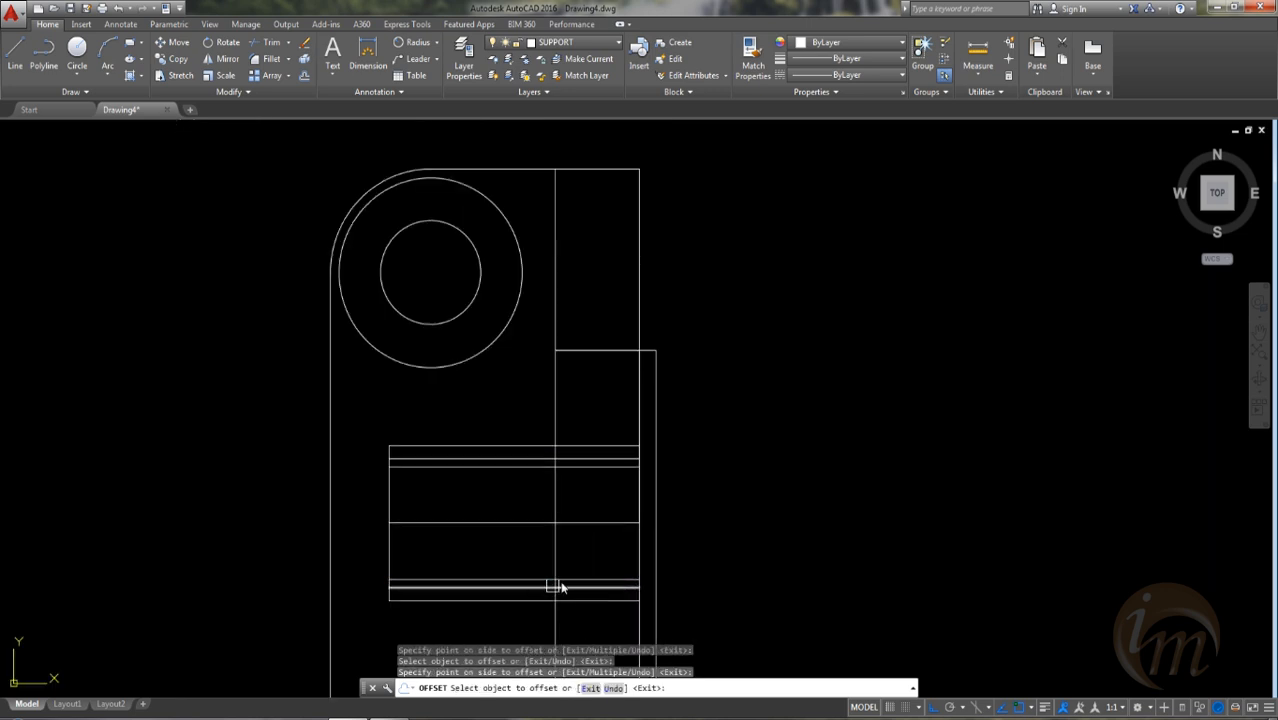
scroll(530, 565, "up", 2)
scroll(531, 531, "up", 2)
middle_click_drag(597, 506, 559, 505)
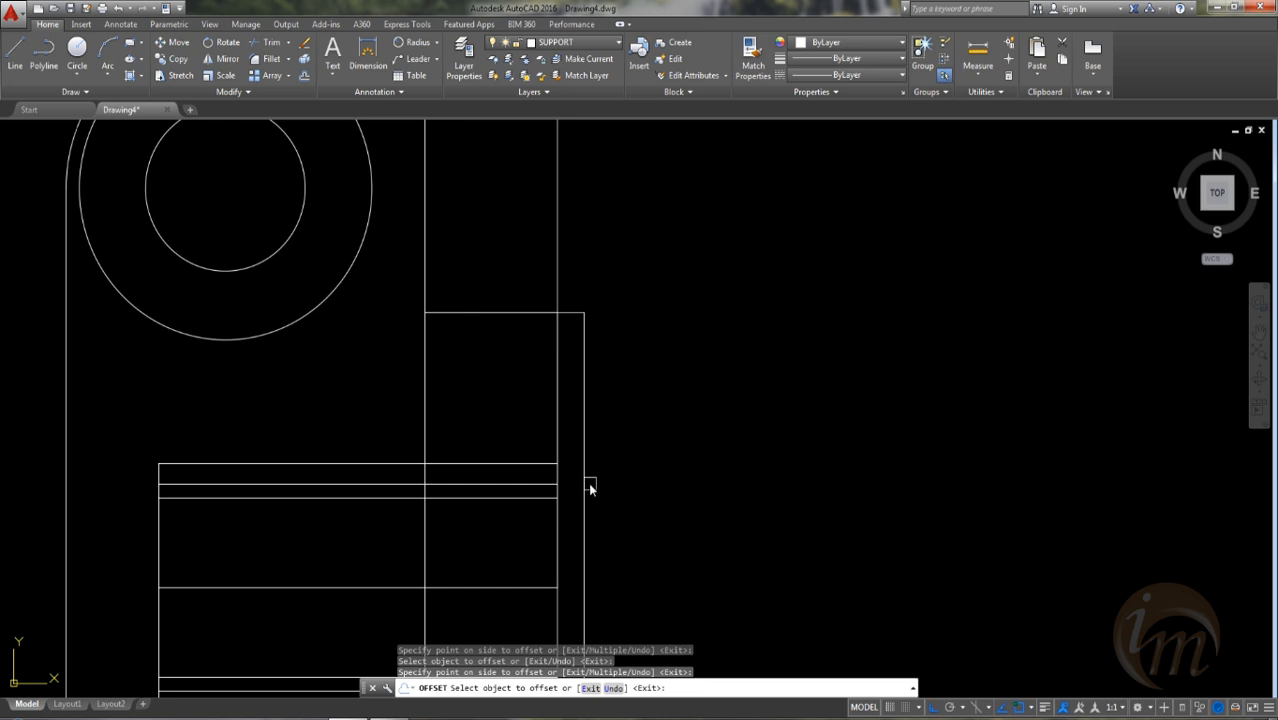
scroll(588, 482, "down", 2)
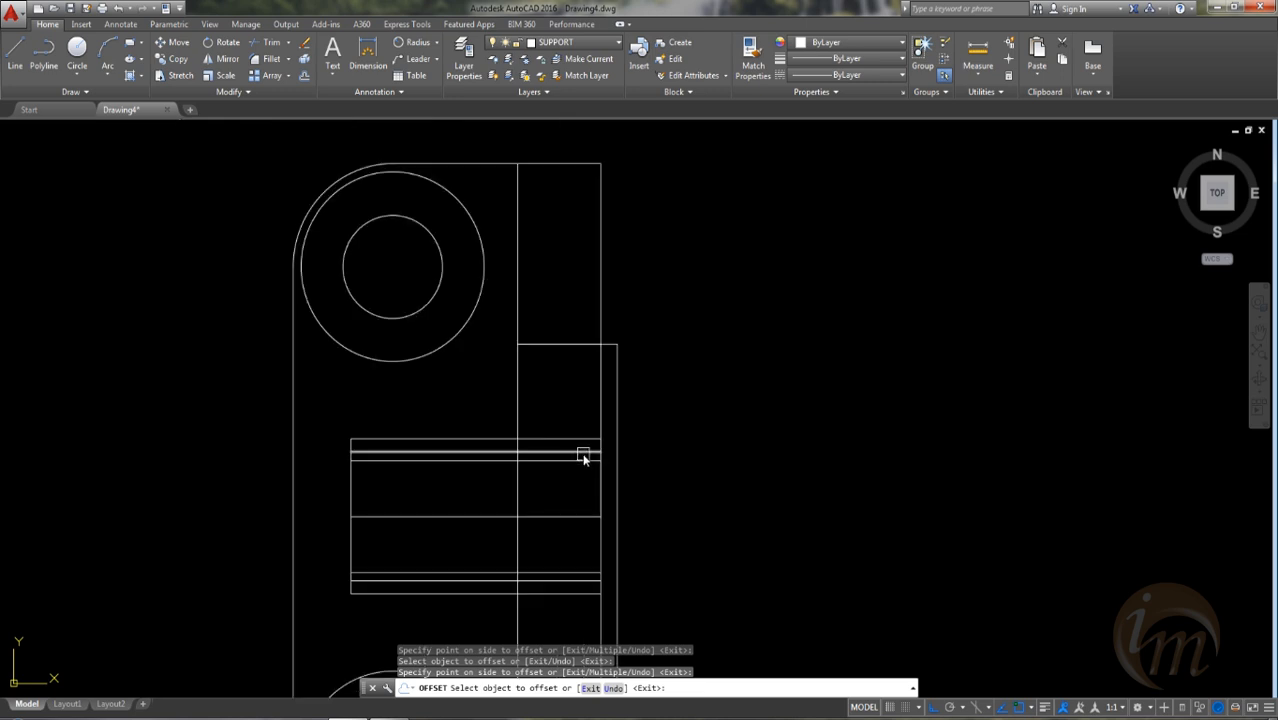
key("Escape")
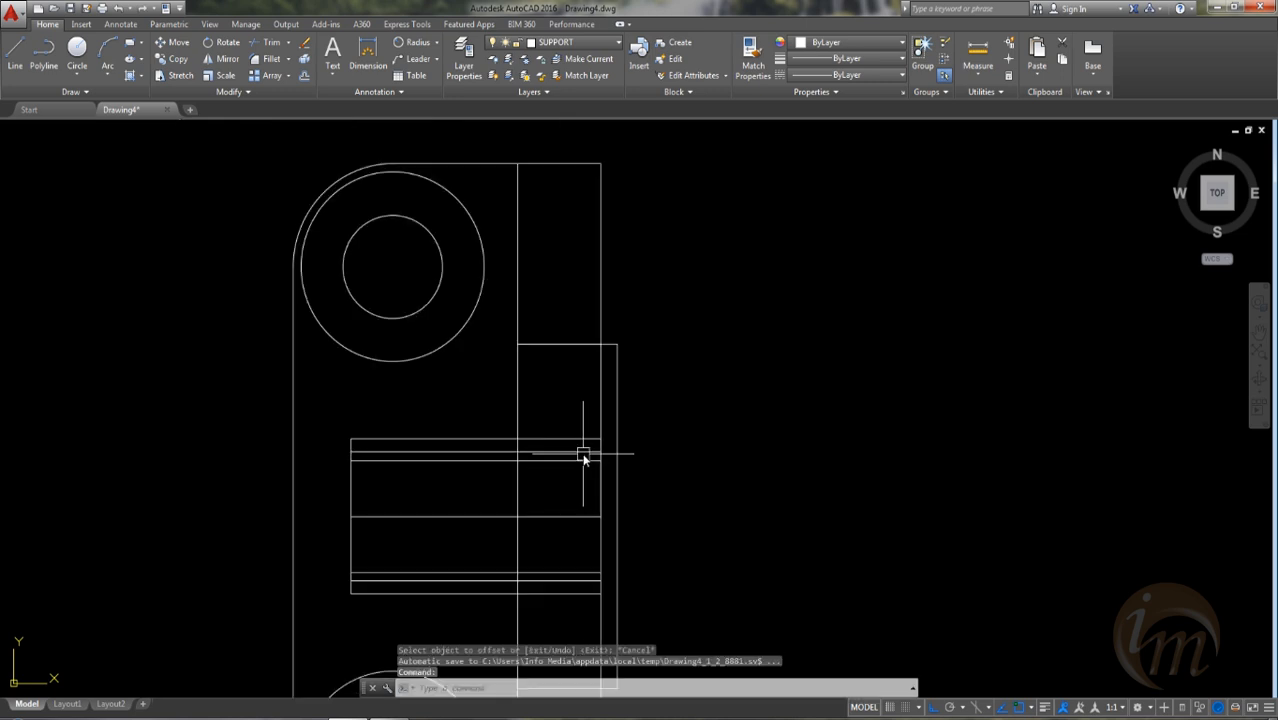
Step: Extend the two pairs of inner offset lines in the slot rightward to the projecting block's outer vertical edge
type("ex")
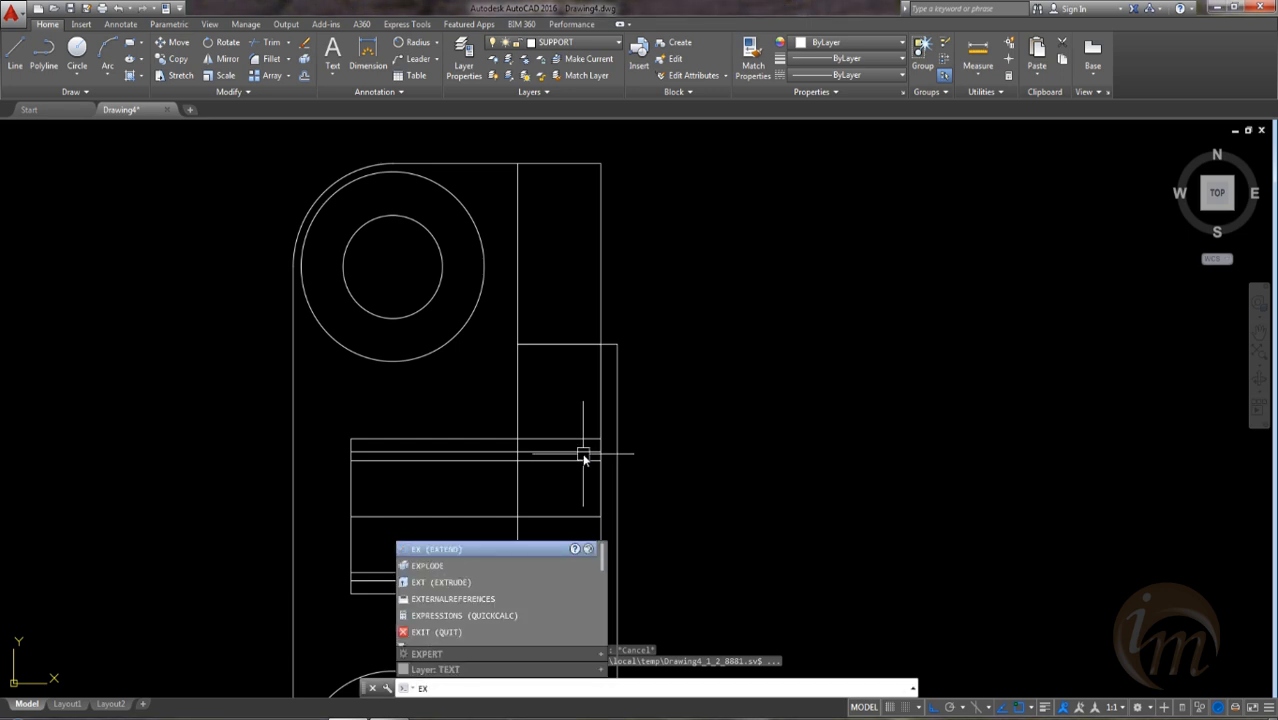
key("Return")
key("Return")
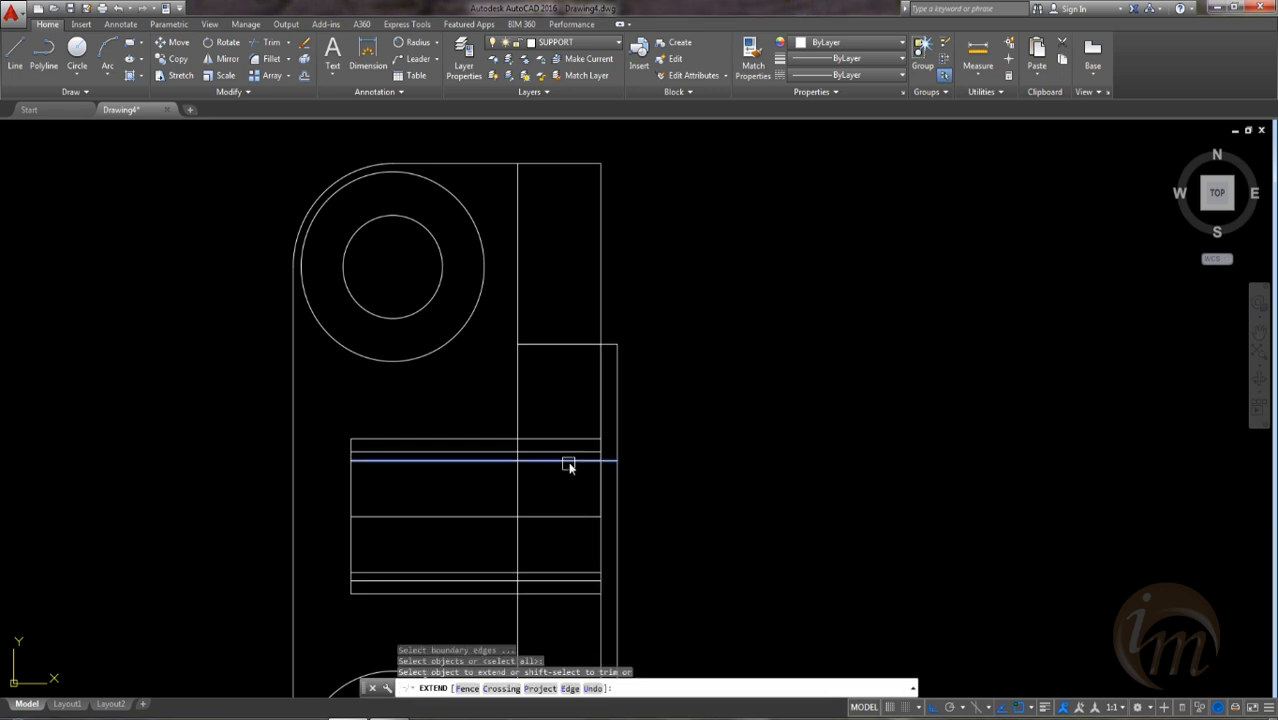
left_click(568, 461)
left_click(570, 455)
middle_click_drag(569, 371, 586, 337)
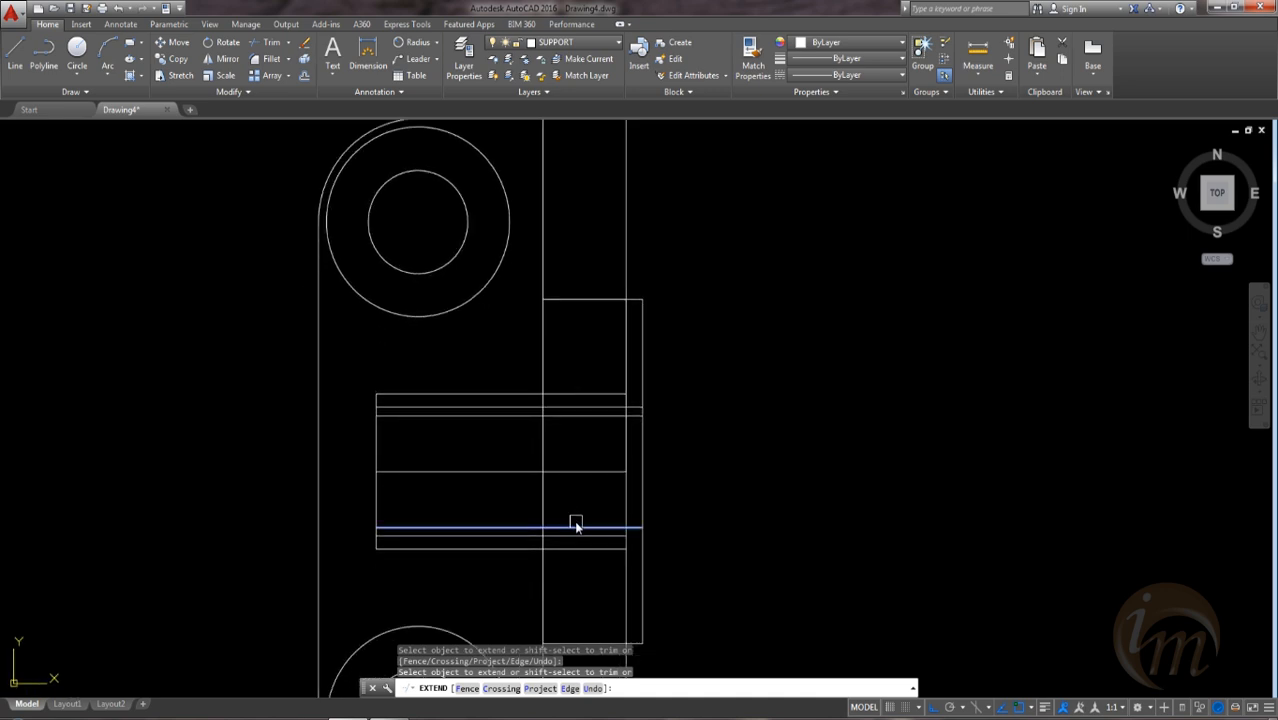
left_click(578, 529)
left_click(582, 541)
middle_click_drag(636, 579, 628, 633)
middle_click_drag(616, 537, 625, 554)
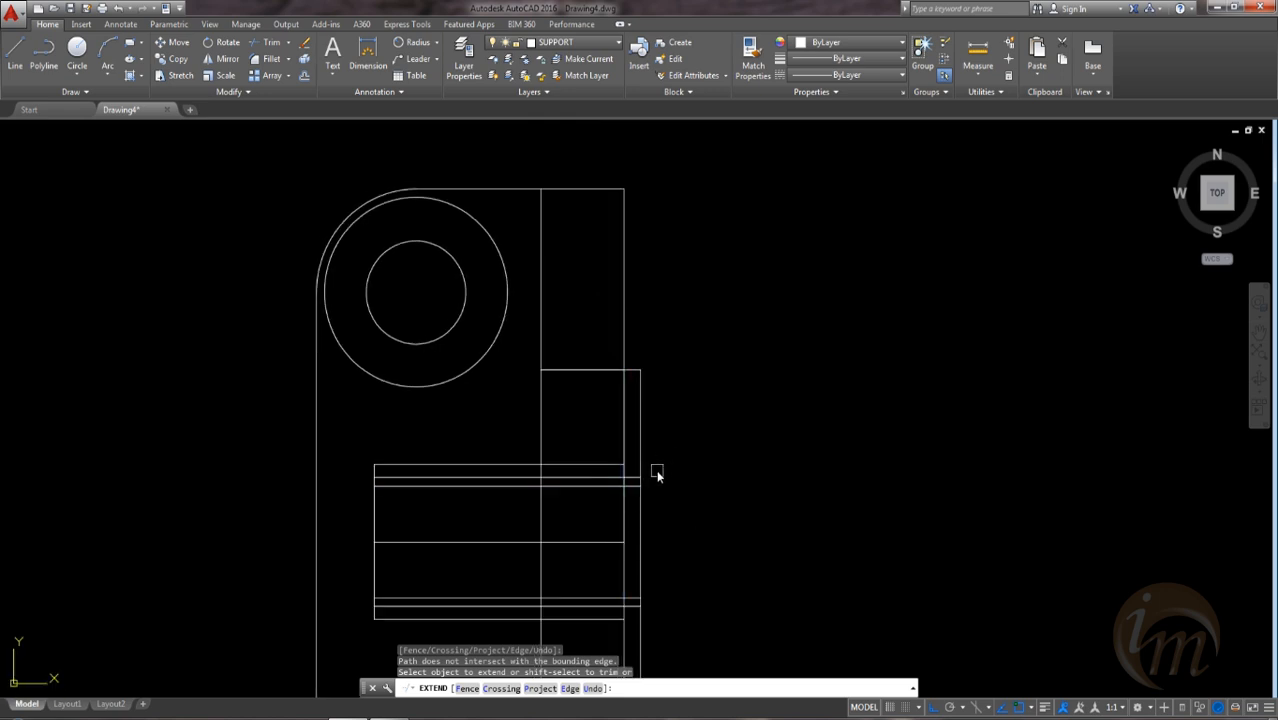
Step: Extend the slot's upper and lower boundary lines rightward to the projecting block's outer vertical edge
left_click(577, 463)
left_click(600, 617)
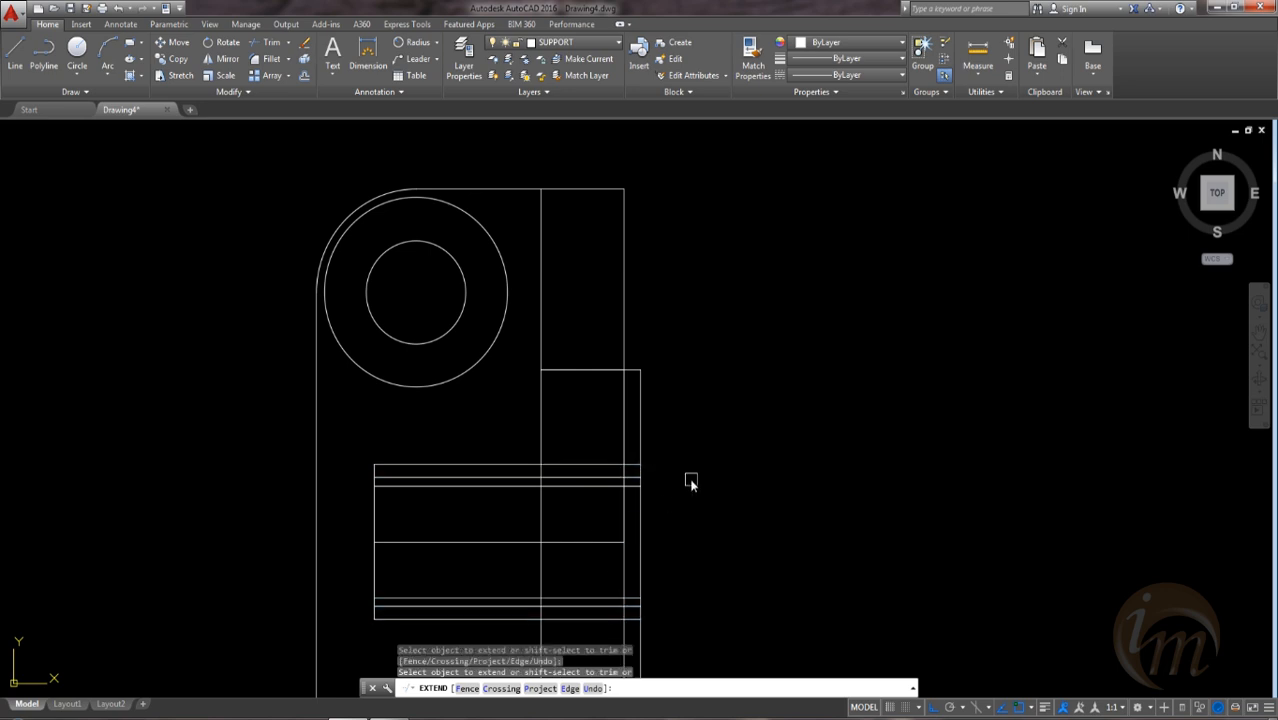
middle_click_drag(690, 483, 707, 505)
key("Escape")
Step: Draw a short horizontal line over the upper 1-unit offset line, from the support's right edge to the block's outer edge
scroll(653, 500, "up", 4)
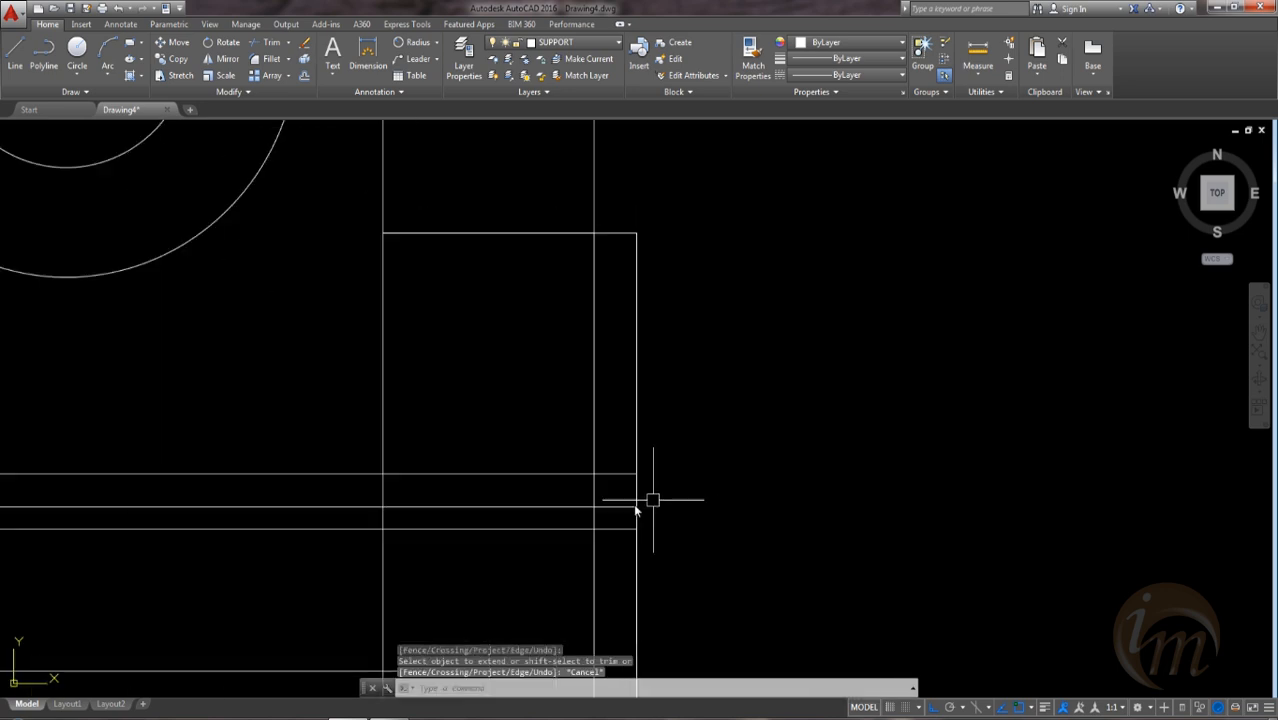
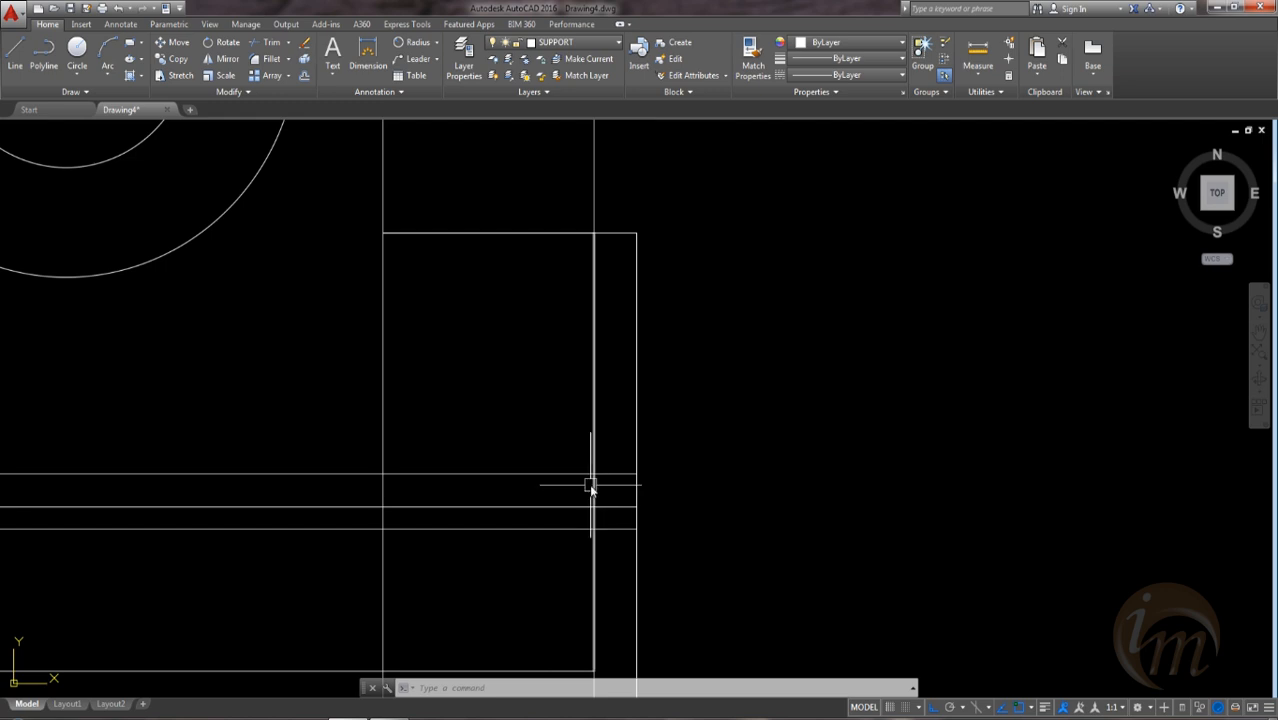
type("l")
key("Return")
left_click(596, 514)
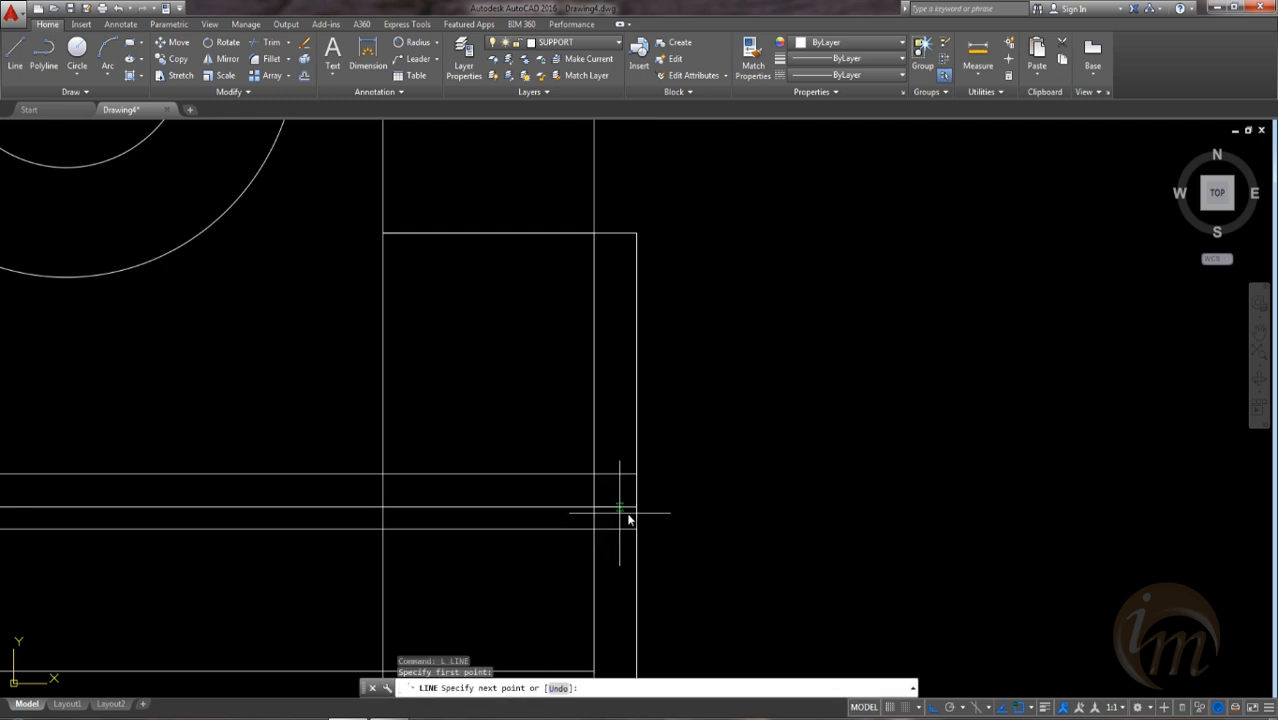
left_click(634, 508)
key("Return")
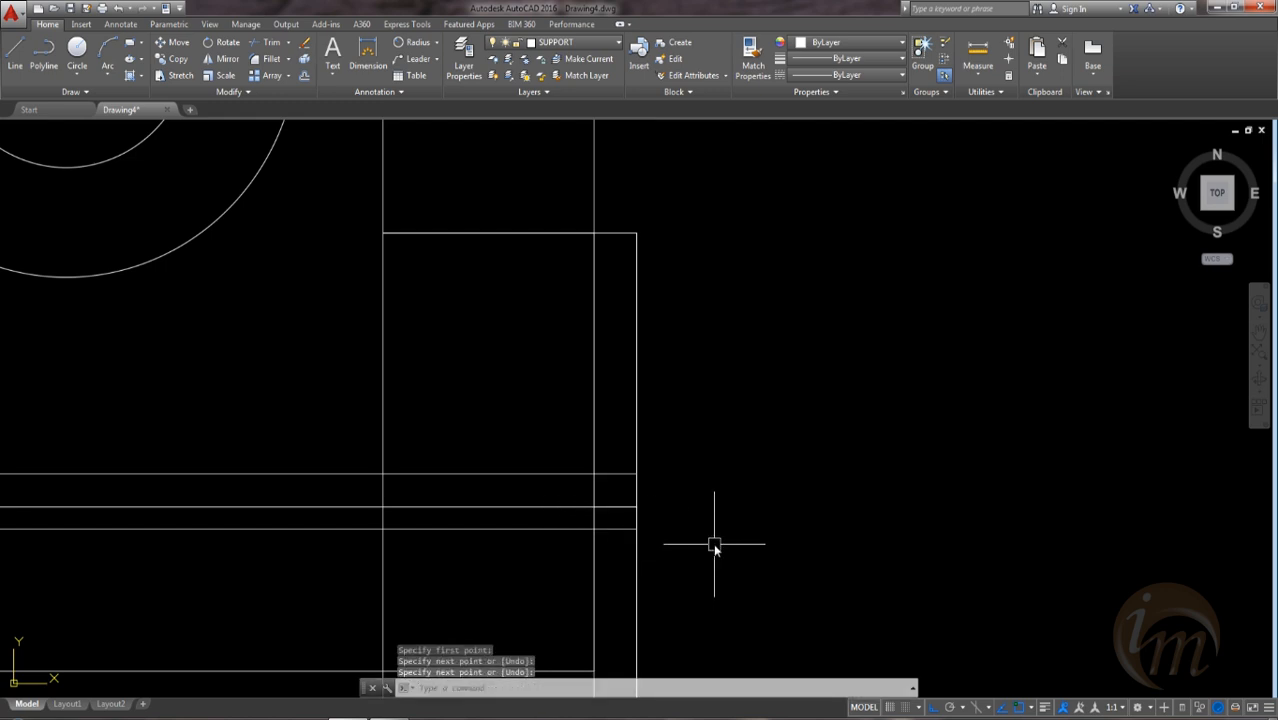
Step: Offset the short upper line 0.2 units upward and the matching lower slot line 0.2 units downward
type("o")
key("Return")
scroll(632, 545, "up", 4)
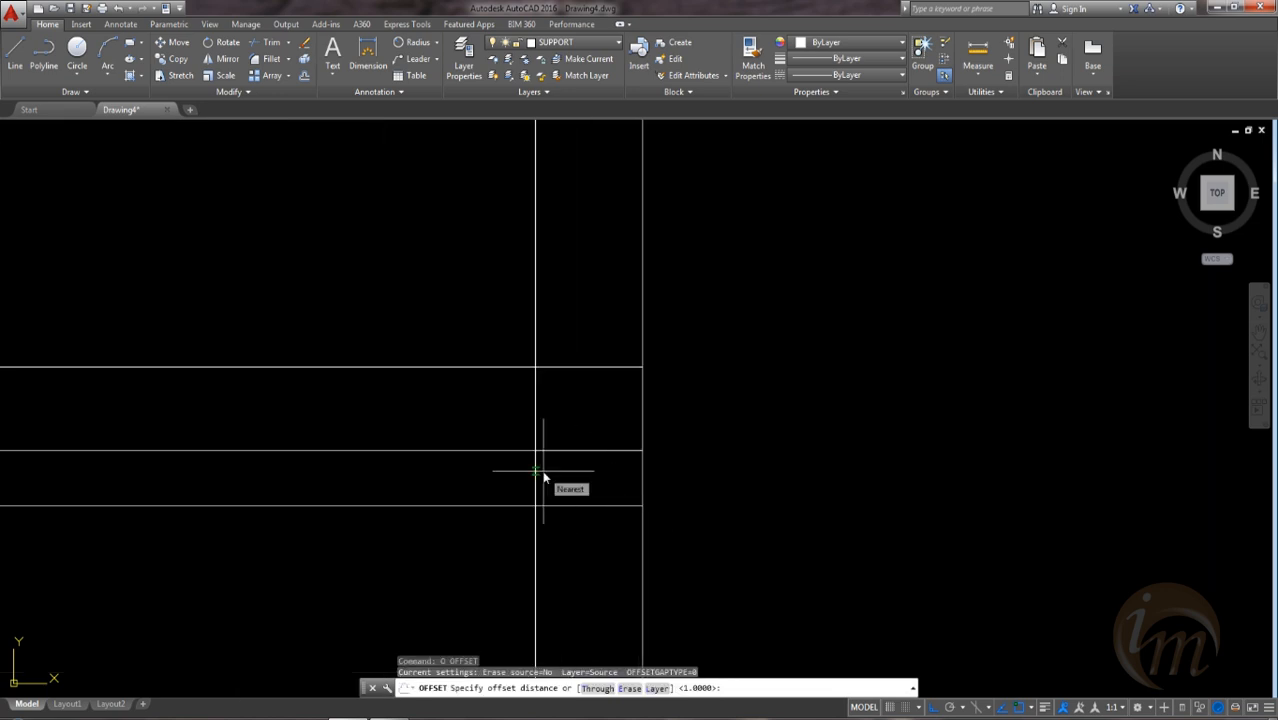
type(".2")
key("Return")
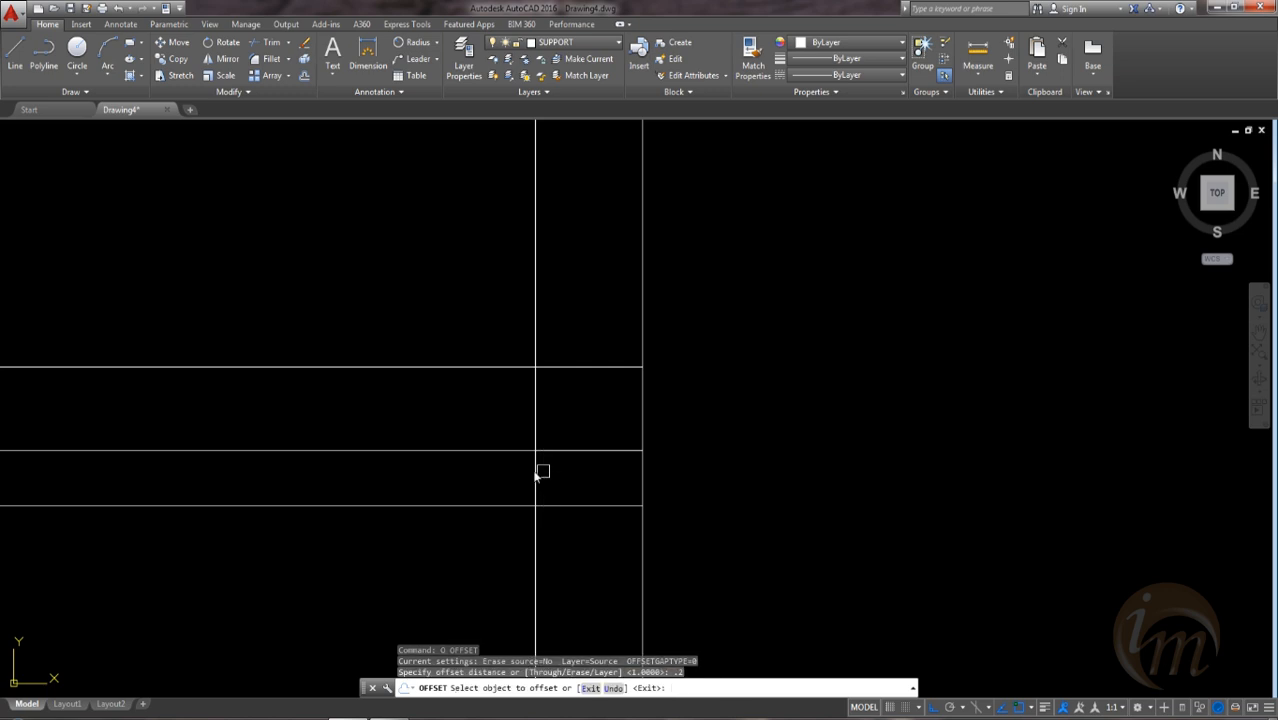
left_click(566, 447)
scroll(579, 488, "down", 5)
scroll(550, 534, "up", 5)
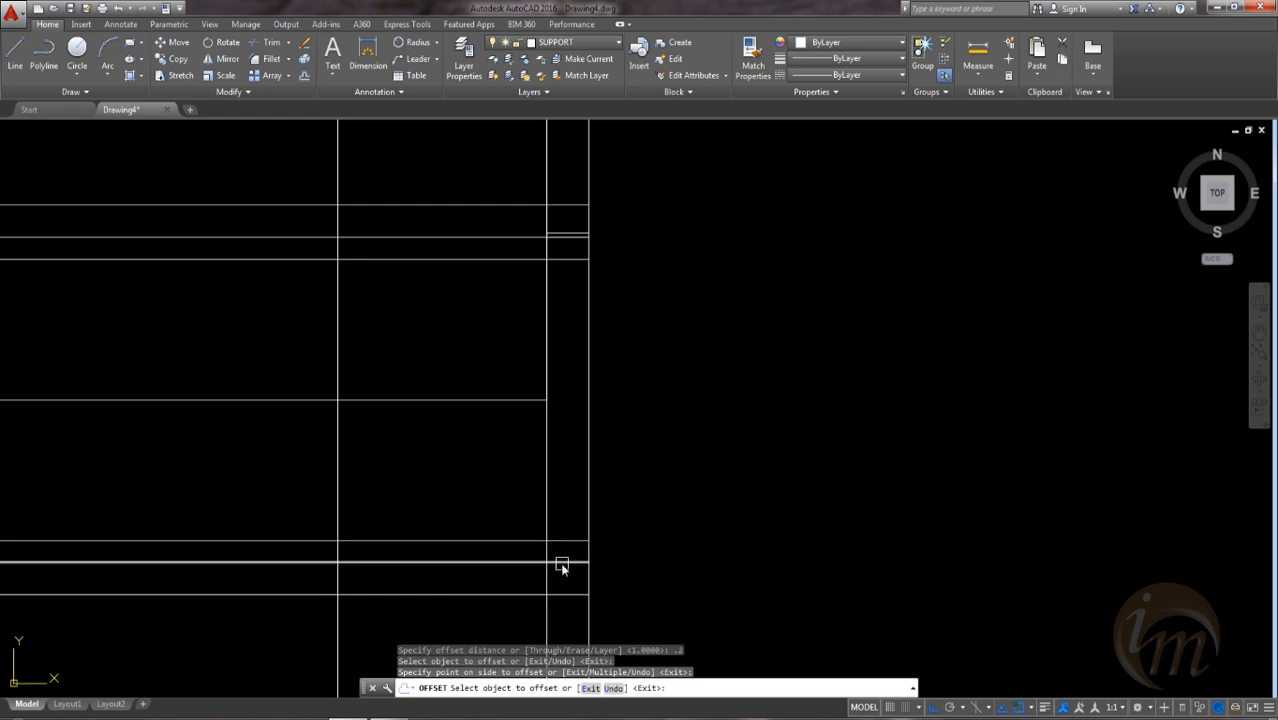
left_click(561, 565)
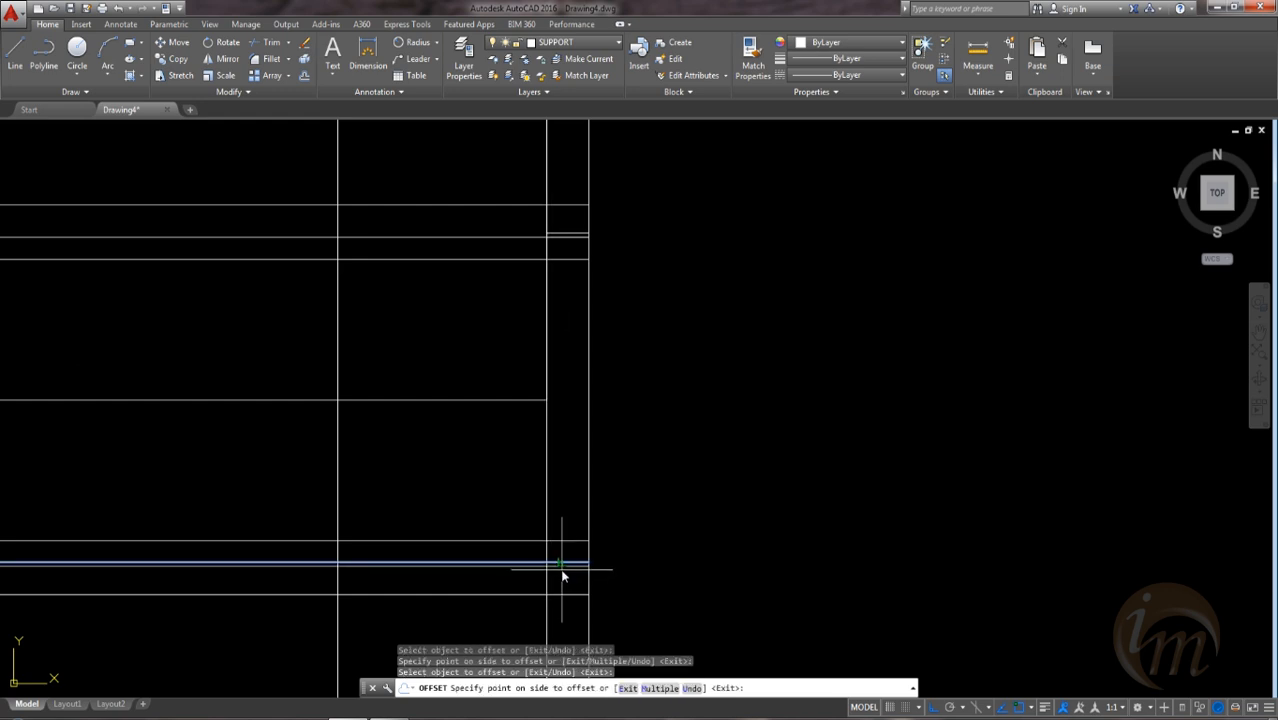
left_click(562, 578)
middle_click_drag(562, 575, 661, 540)
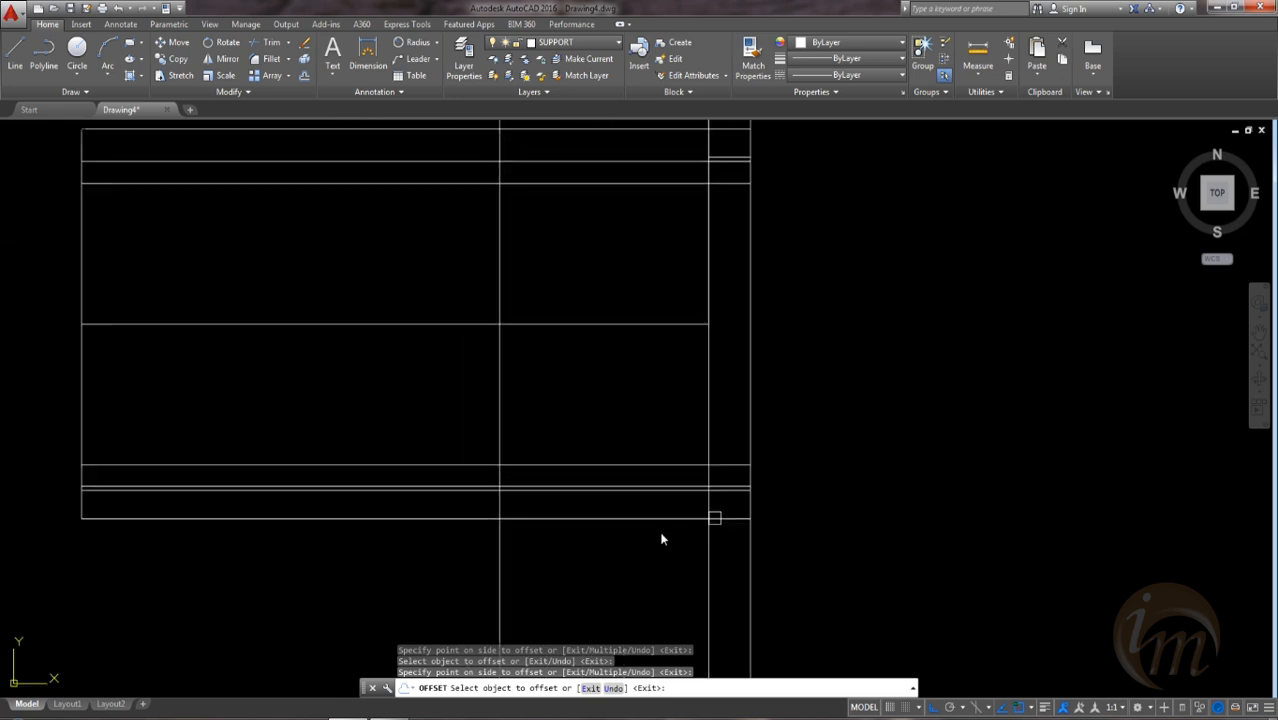
Step: Trim the lower 0.2-unit offset line to the short piece between the support's right edge and the projecting block's outer edge
key("Escape")
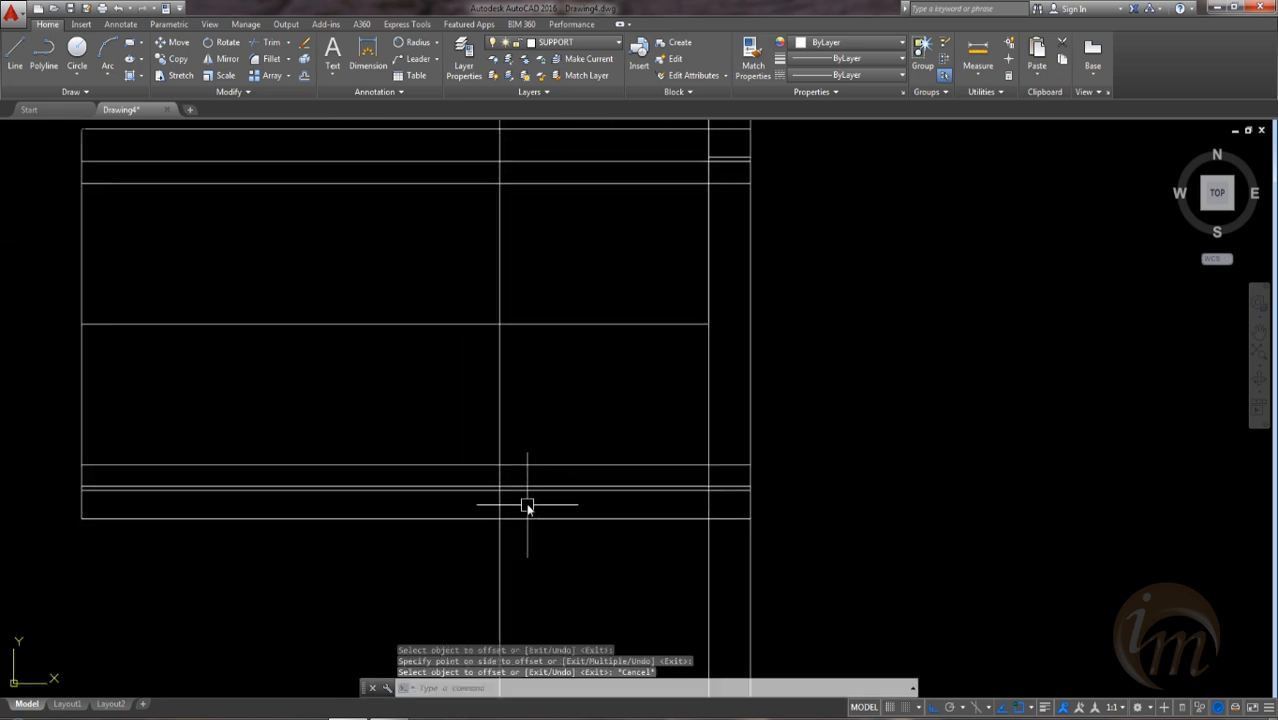
type("tr")
key("Return")
key("Return")
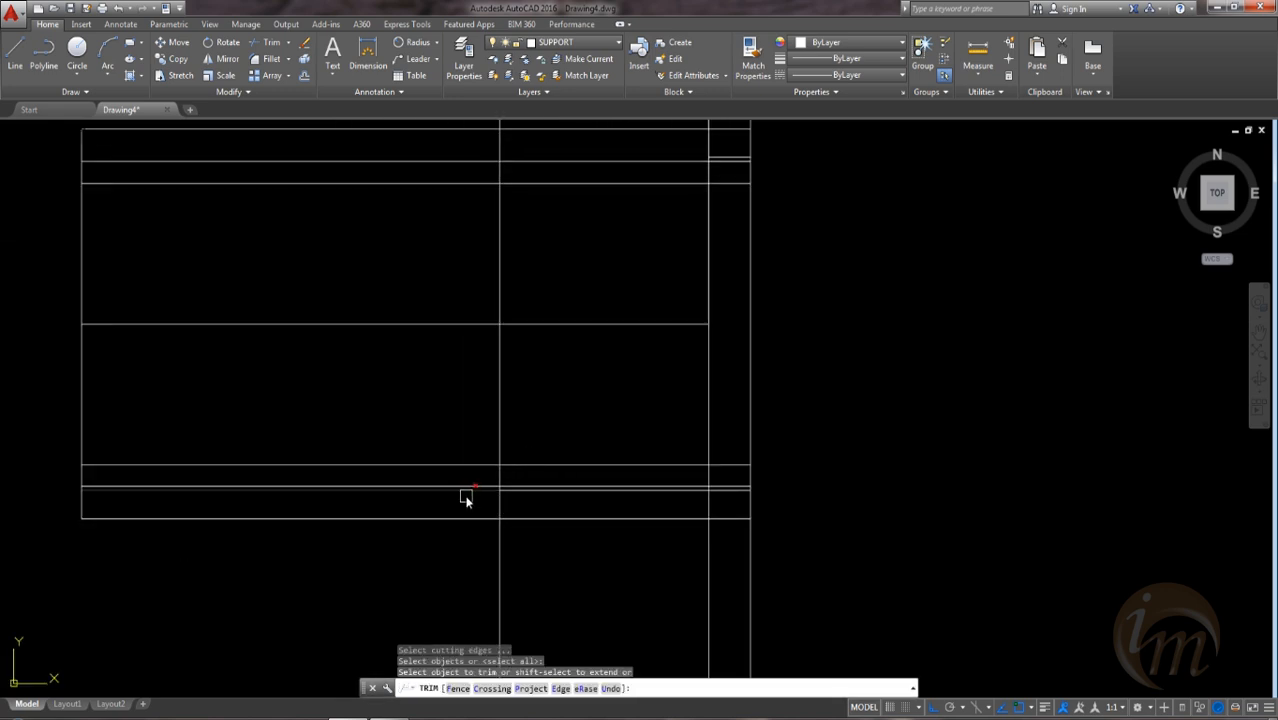
left_click(466, 491)
key("Escape")
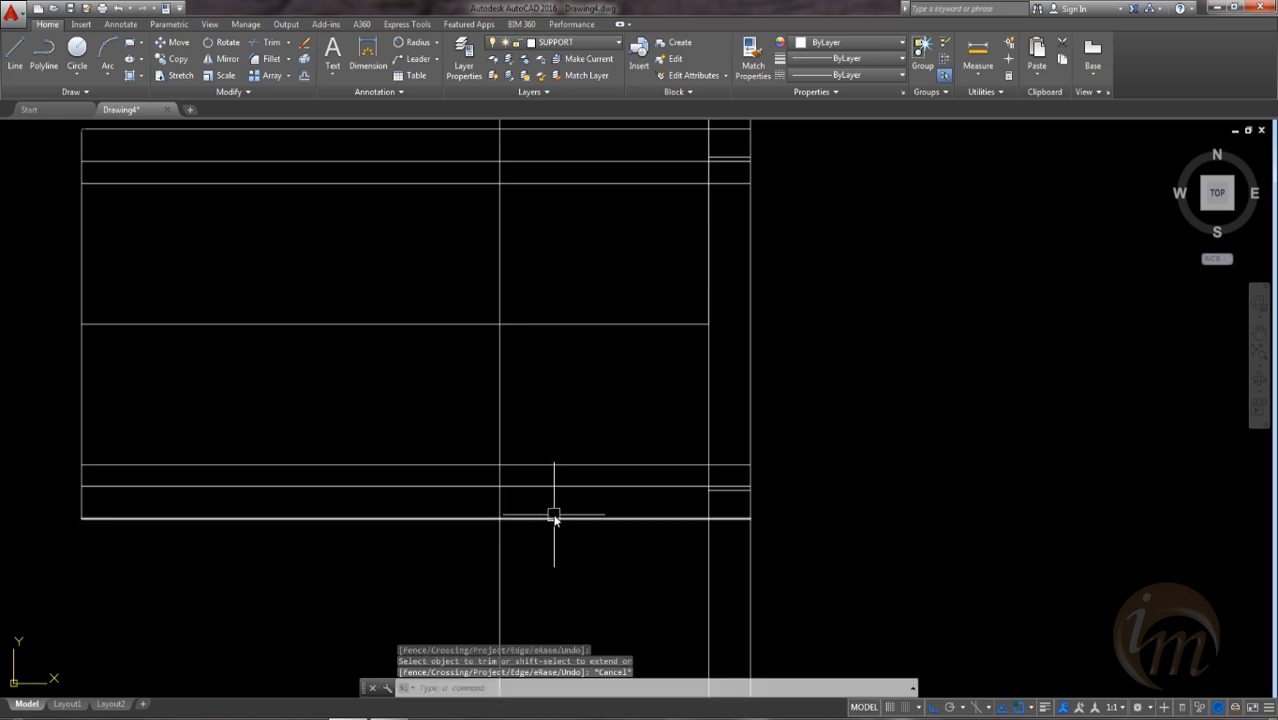
Step: Offset the projecting block's upper horizontal edge 0.2 units upward and its lower horizontal edge 0.2 units downward
scroll(553, 516, "down", 2)
mouse_move(542, 491)
middle_mouse_down()
mouse_move(516, 488)
mouse_move(489, 521)
middle_mouse_up()
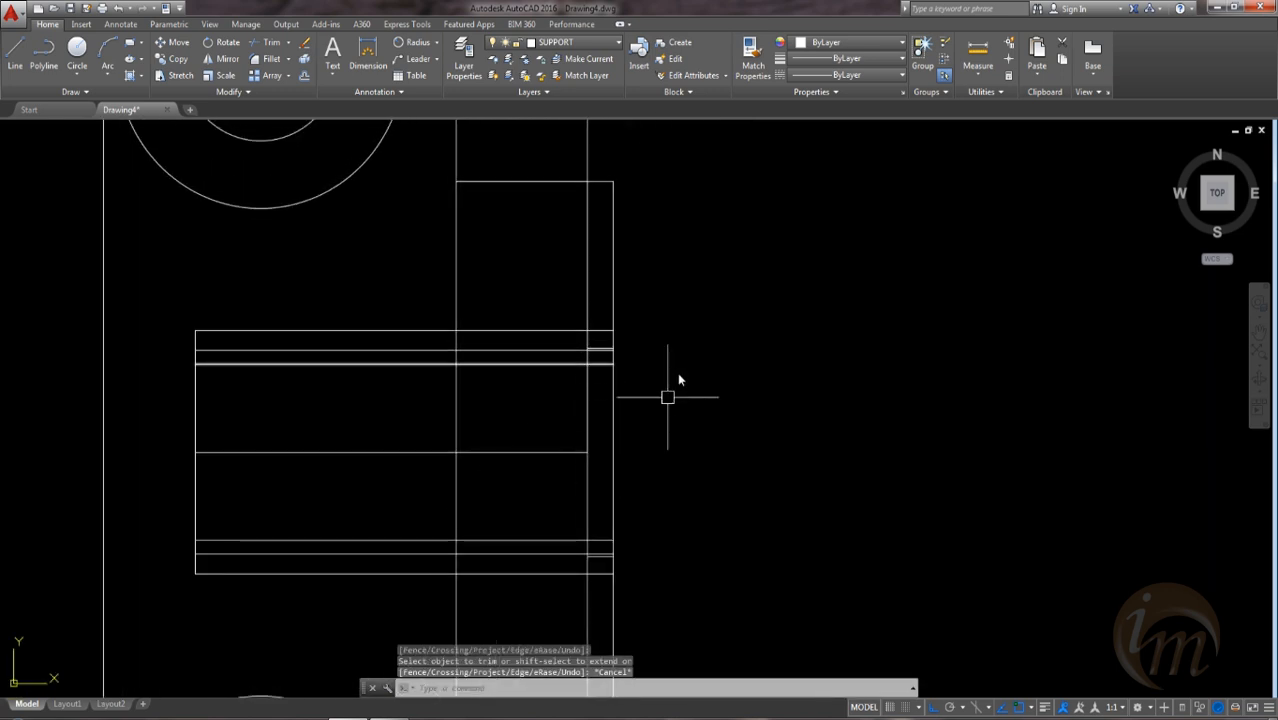
middle_click_drag(564, 350, 576, 434)
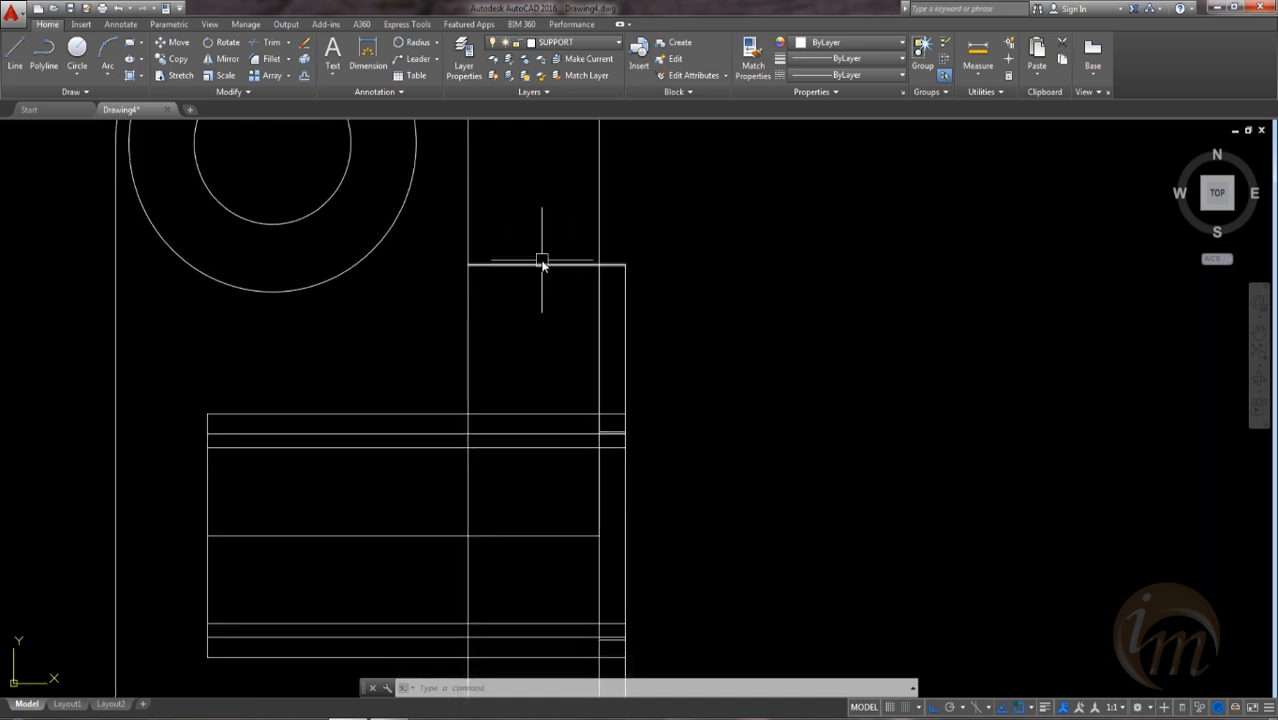
middle_click_drag(576, 345, 574, 326)
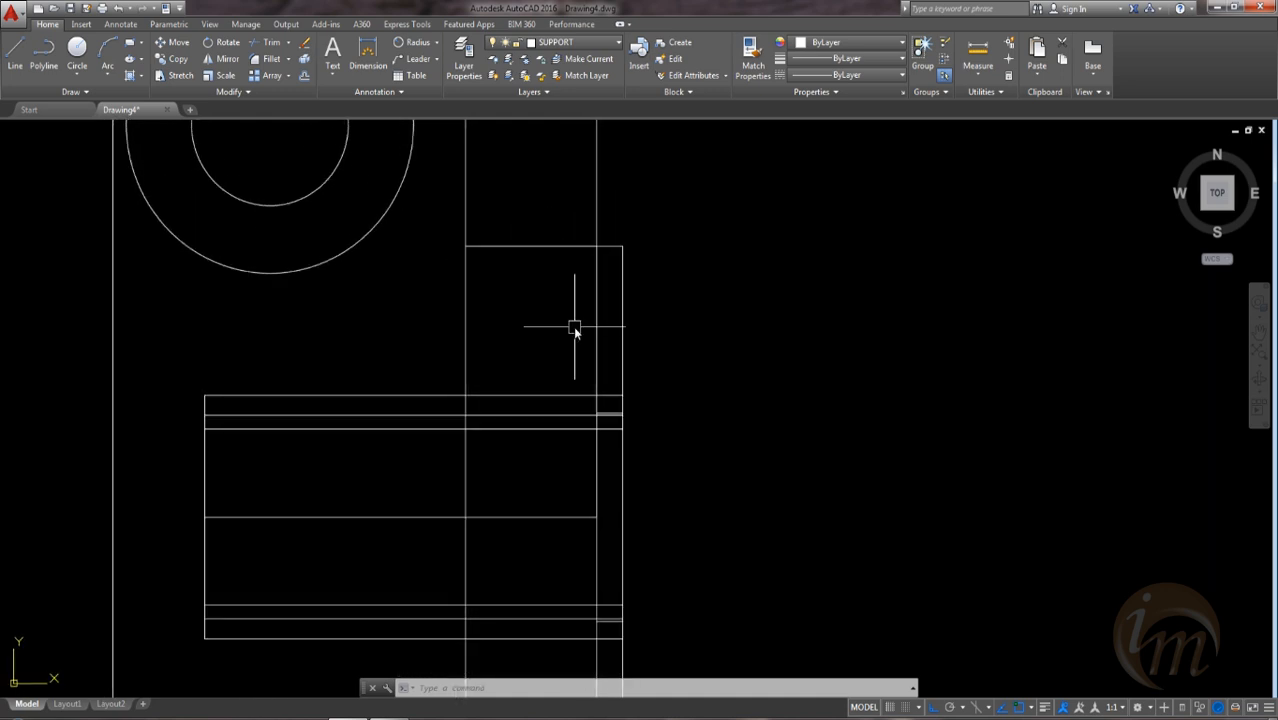
type("o")
key("Return")
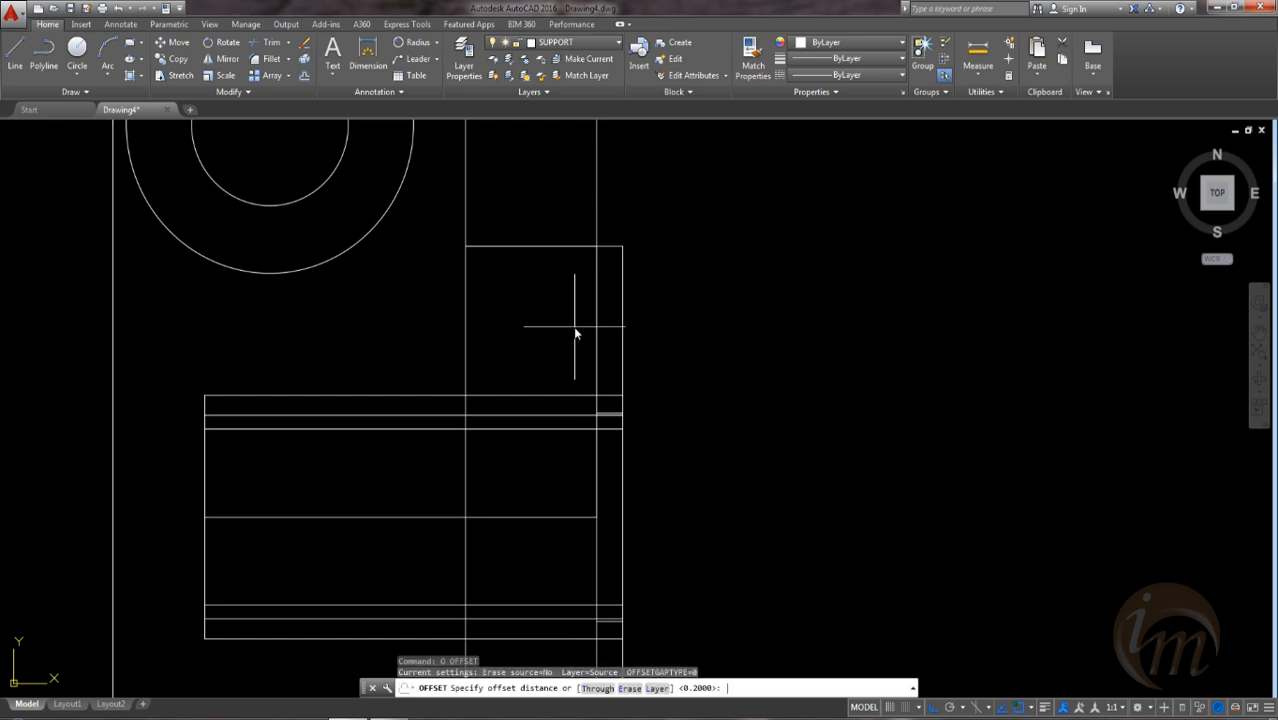
key("Return")
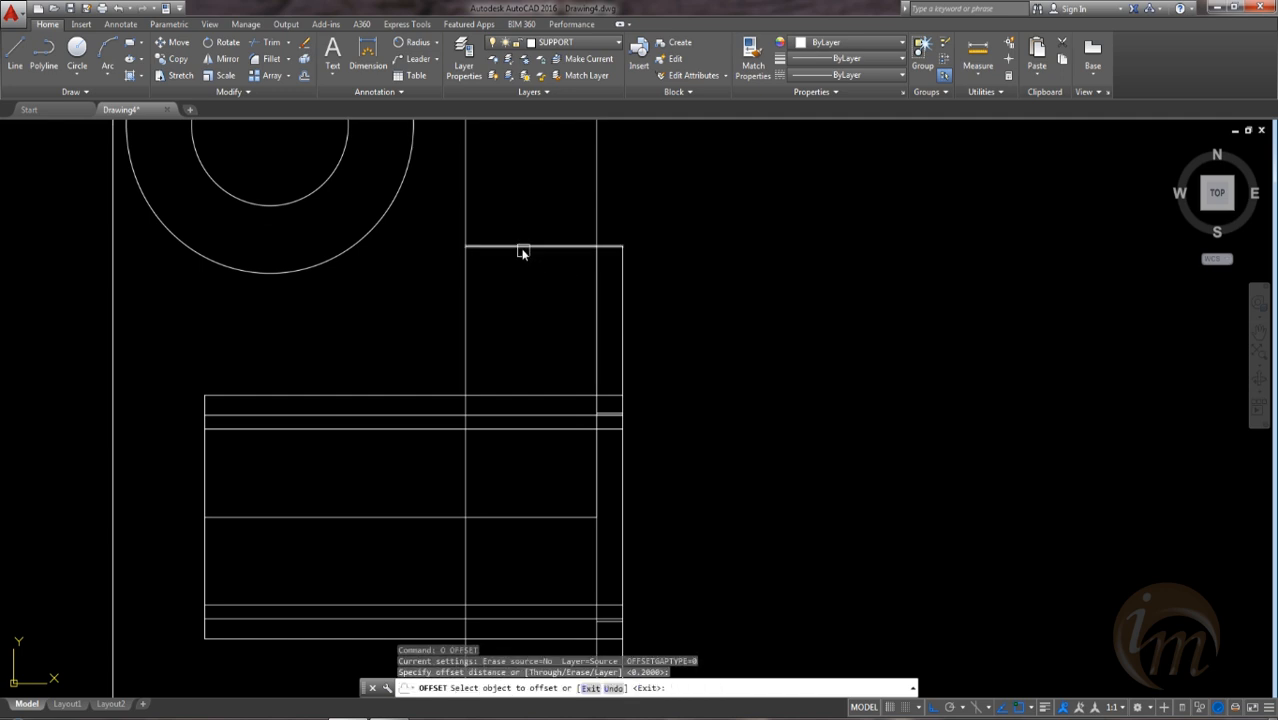
left_click(523, 249)
left_click(521, 240)
middle_click_drag(600, 415, 622, 277)
middle_click_drag(602, 458, 612, 386)
left_click(592, 577)
left_click(588, 592)
scroll(650, 550, "up", 2)
scroll(644, 575, "up", 3)
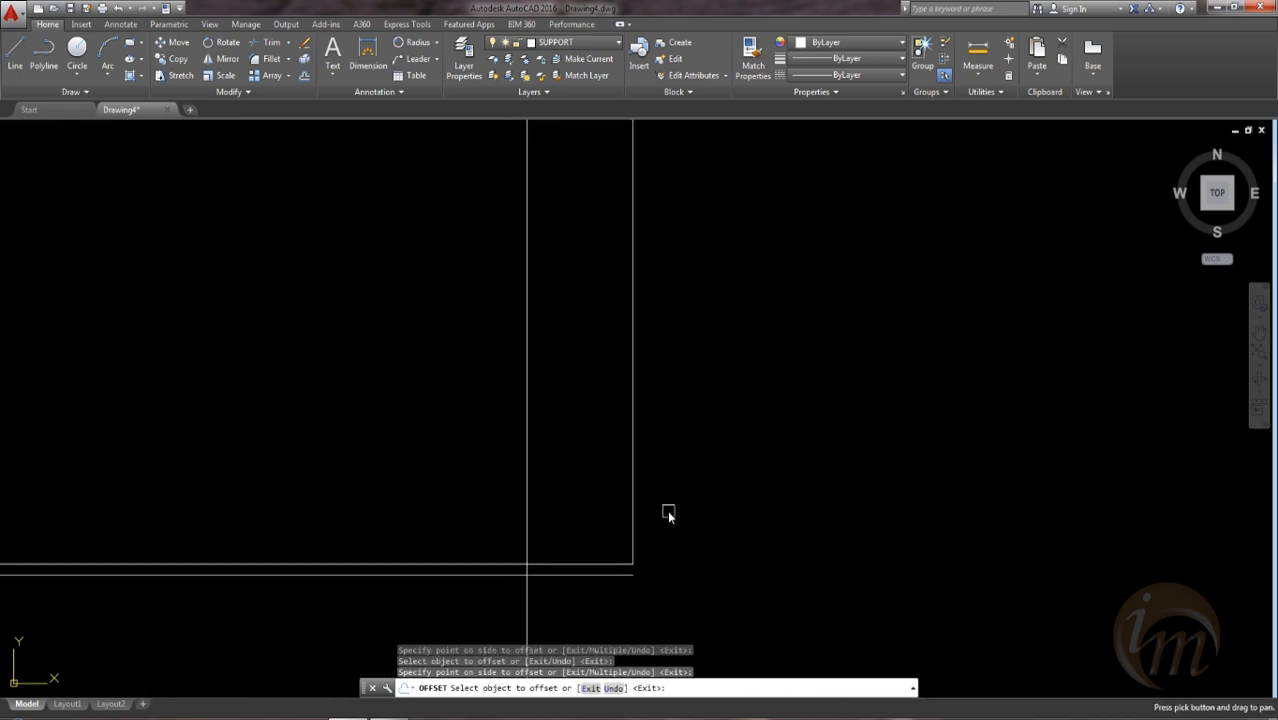
key("Escape")
type("f")
key("Return")
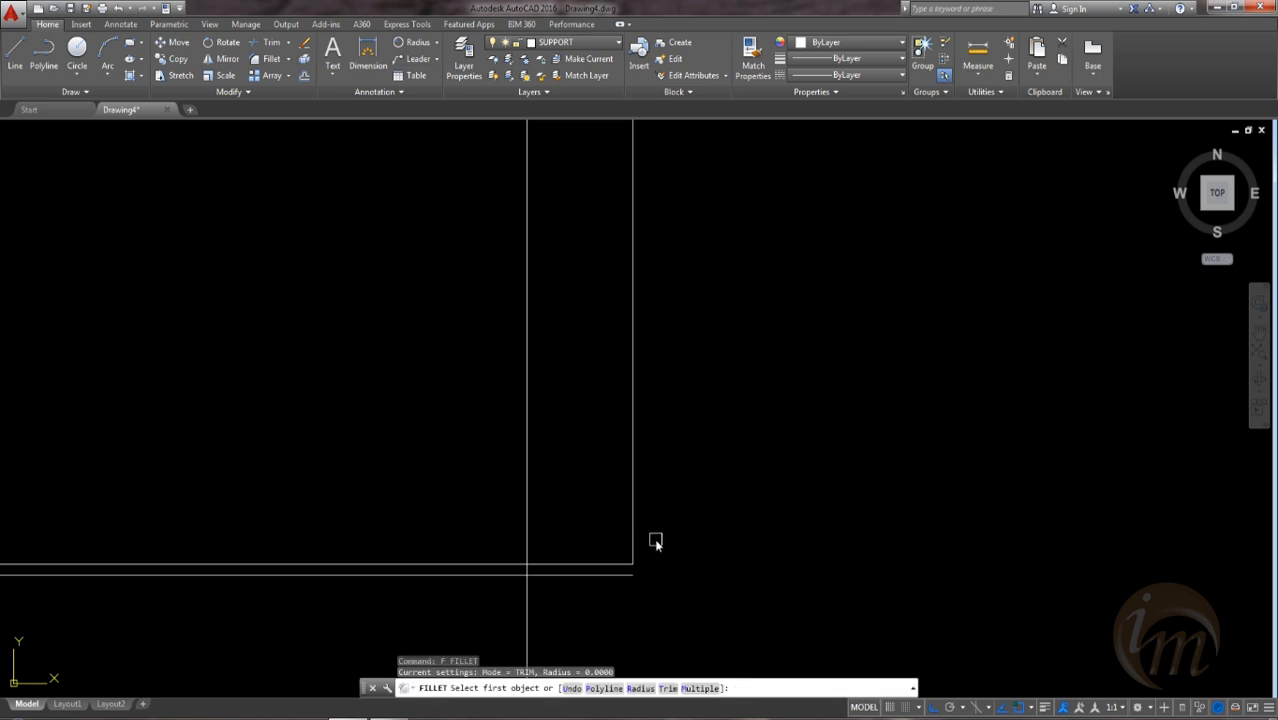
scroll(650, 568, "up", 3)
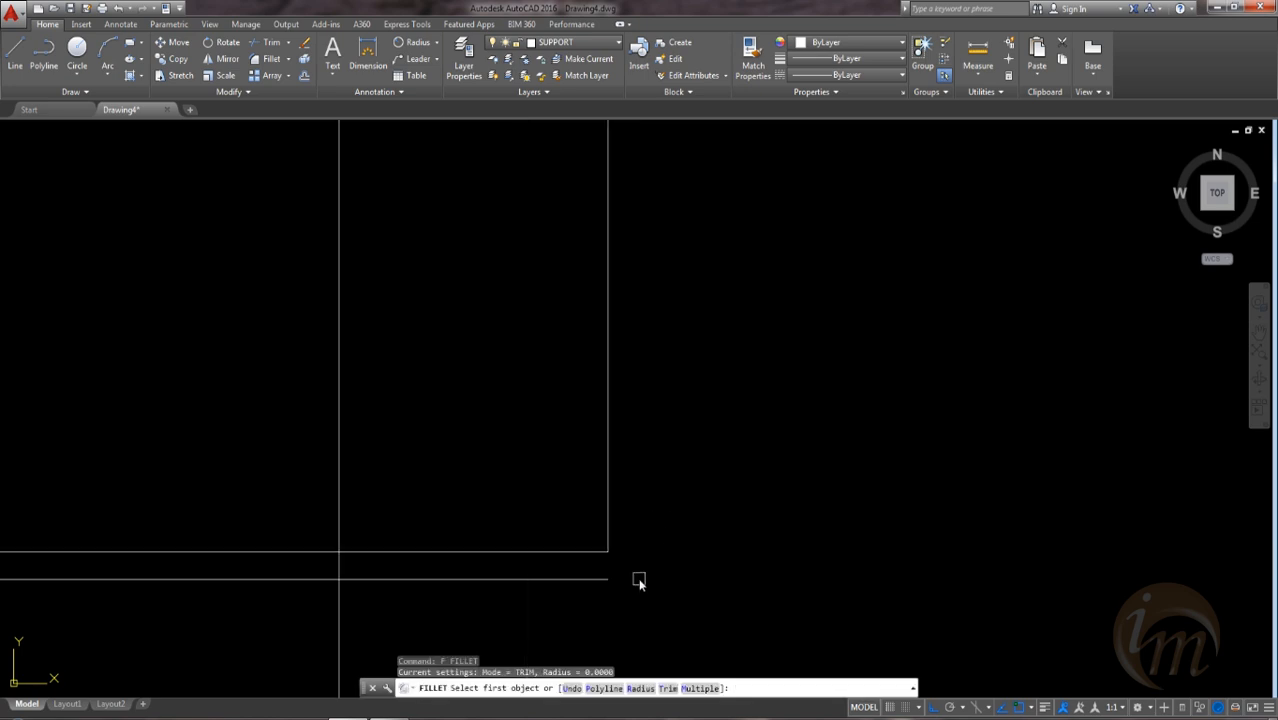
key("Escape")
Step: Chamfer the projecting block's lower right corner between the lower offset line and the outer vertical edge, with both distances 0.2
type("cha")
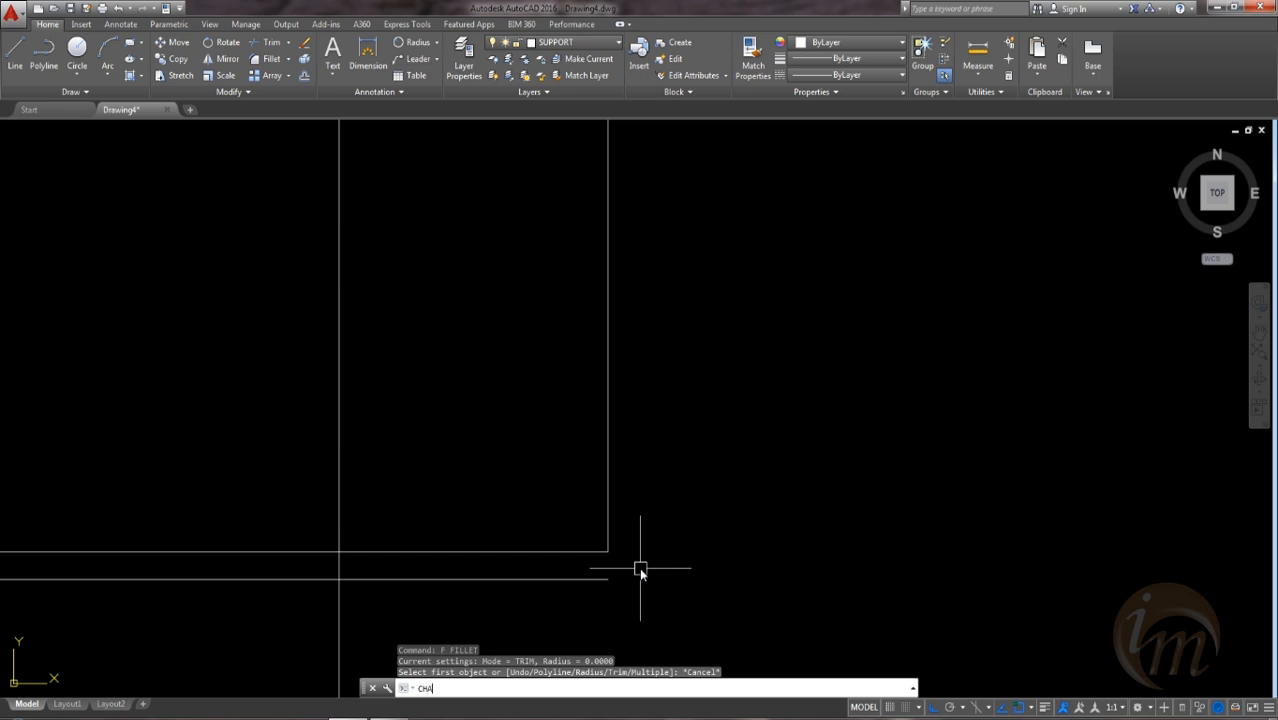
key("Return")
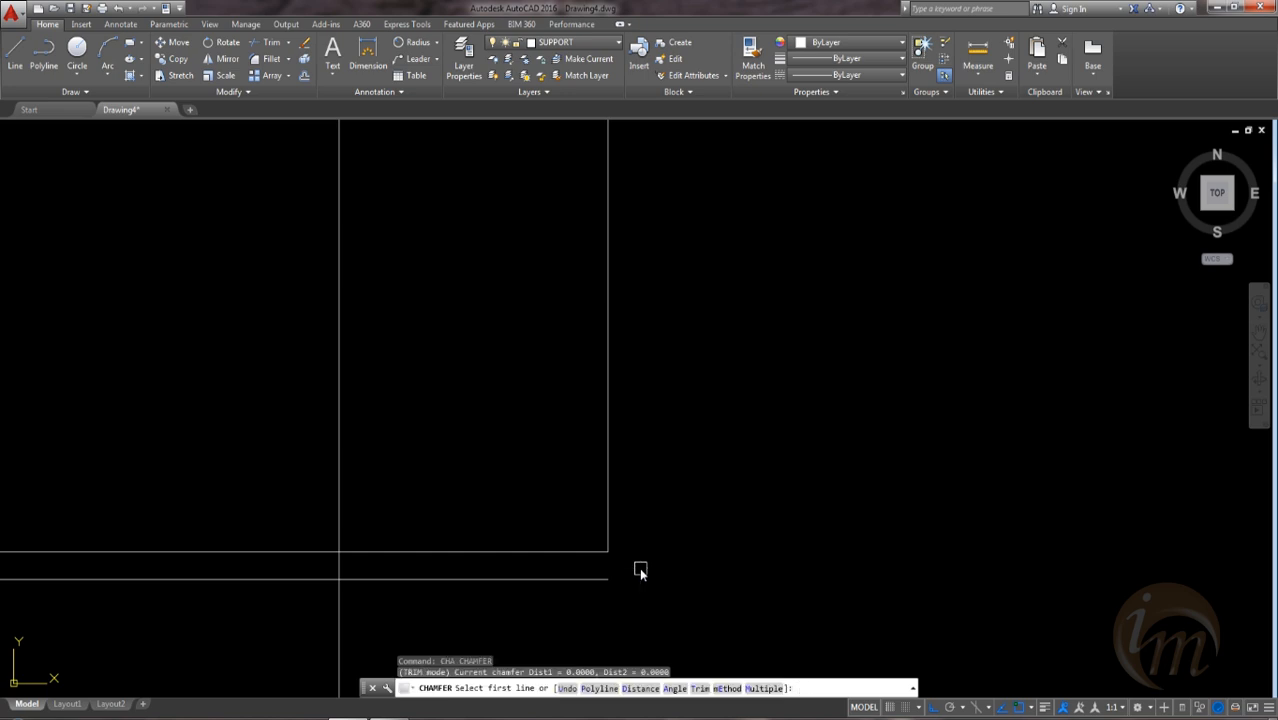
left_click(641, 688)
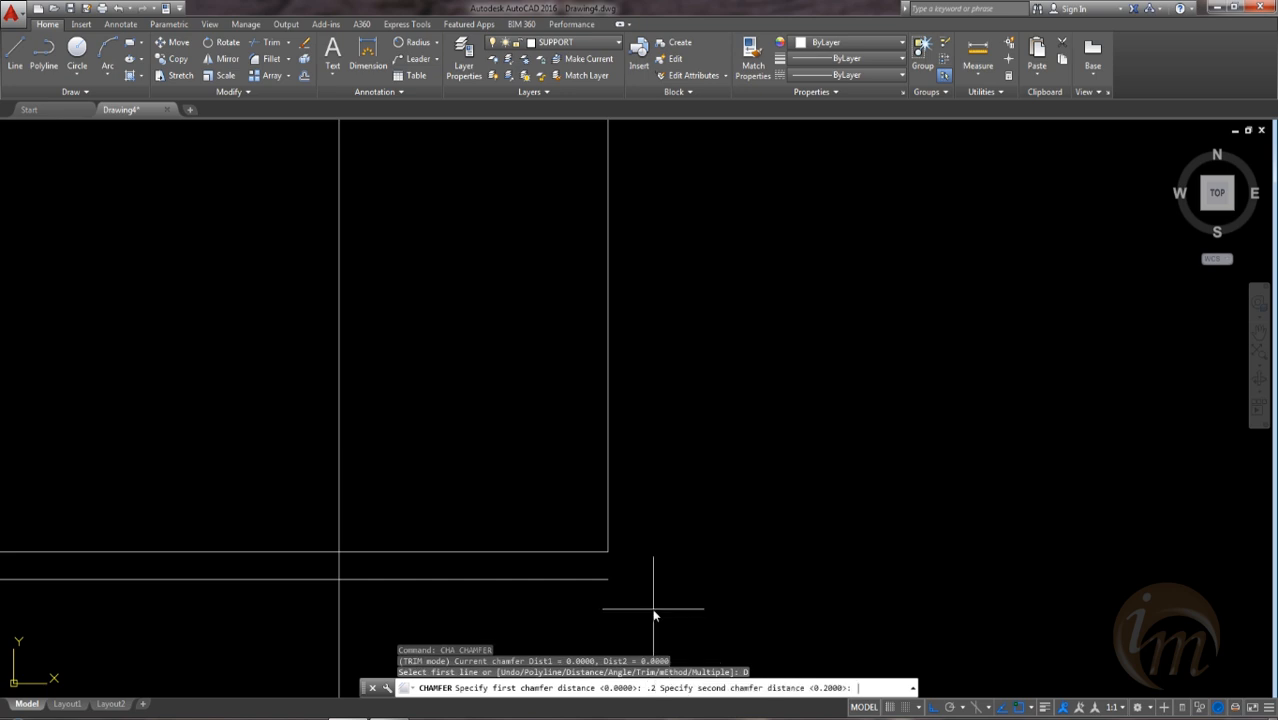
key("Return")
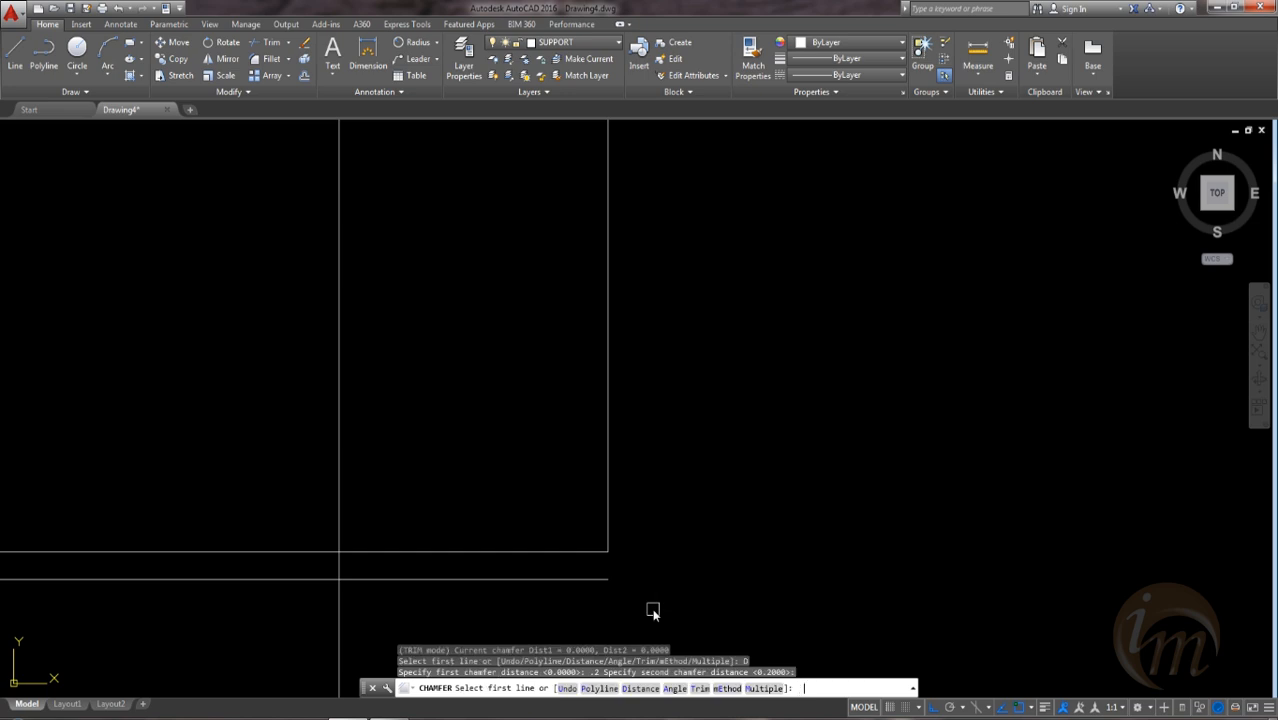
left_click(562, 580)
left_click(608, 534)
Step: Chamfer the projecting block's upper right corner between the upper offset line and the outer vertical edge, using the same 0.2 distances
middle_click_drag(677, 496, 682, 671)
scroll(676, 619, "up", 4)
scroll(670, 550, "down", 7)
middle_click_drag(663, 372, 623, 636)
middle_click_drag(610, 415, 584, 692)
scroll(565, 419, "up", 2)
scroll(581, 493, "up", 3)
scroll(590, 491, "down", 6)
middle_click_drag(579, 258, 587, 396)
scroll(588, 395, "up", 4)
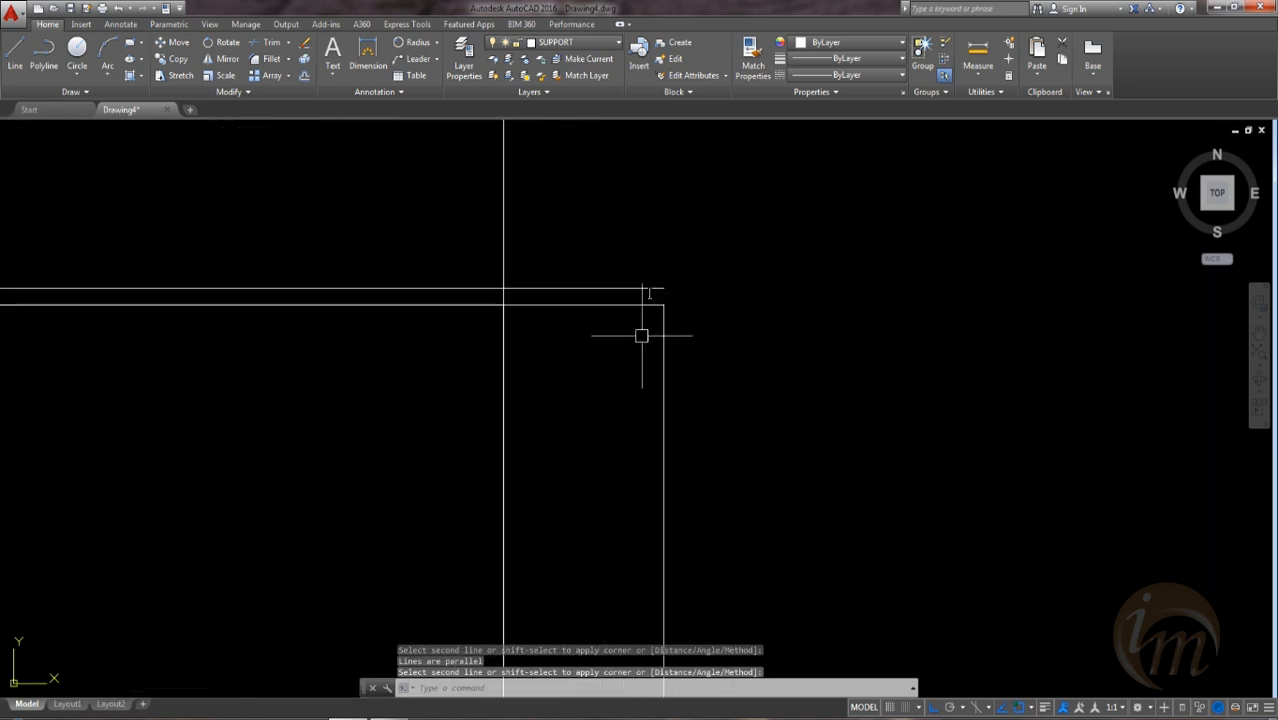
scroll(648, 291, "up", 2)
key("space")
left_click(638, 287)
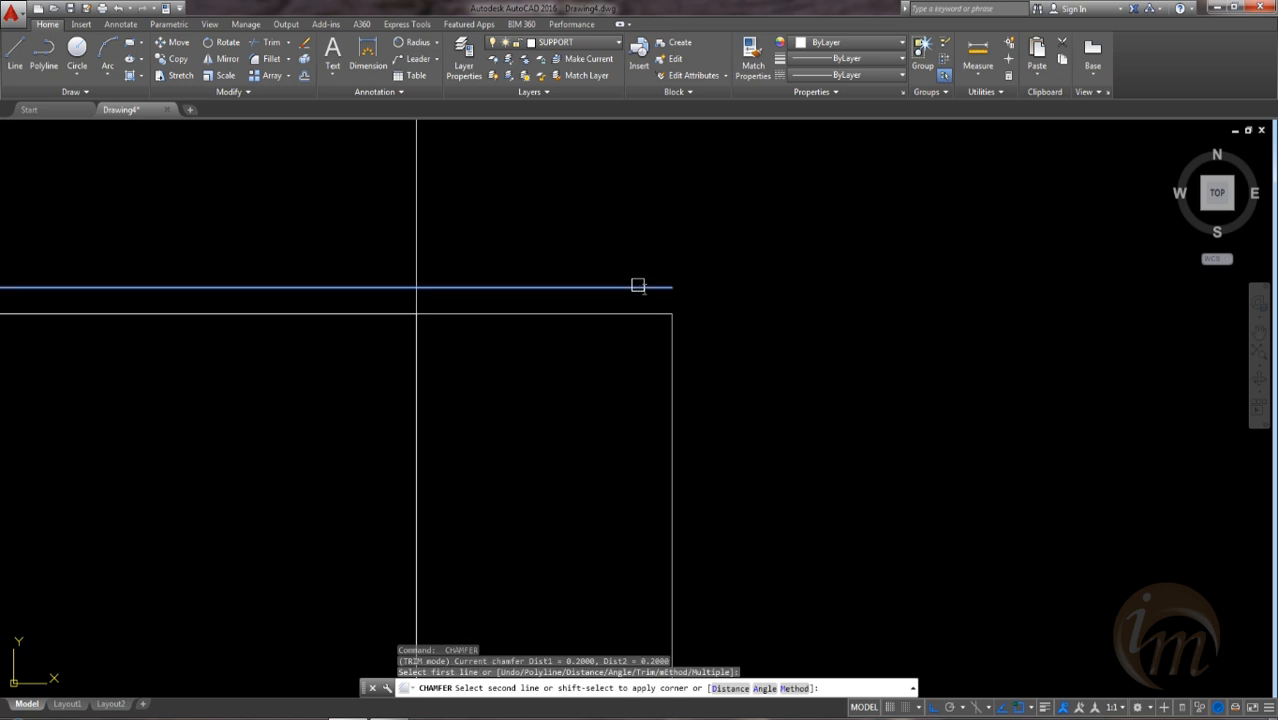
left_click(673, 361)
Step: Shorten the slot's horizontal centre line at its left end and stretch its right end so it overhangs the support's vertical edges on both sides
scroll(773, 374, "down", 12)
mouse_move(780, 434)
middle_mouse_down()
mouse_move(784, 452)
mouse_move(765, 340)
middle_mouse_up()
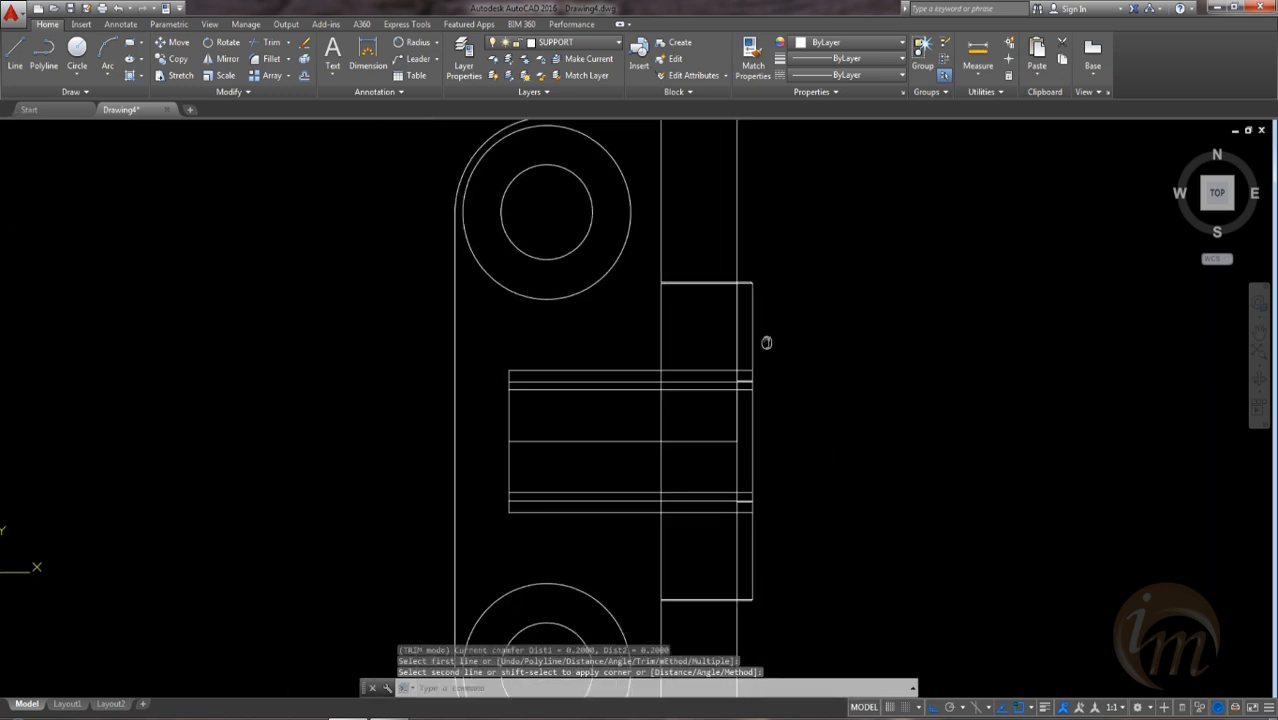
left_click(562, 440)
left_click(508, 441)
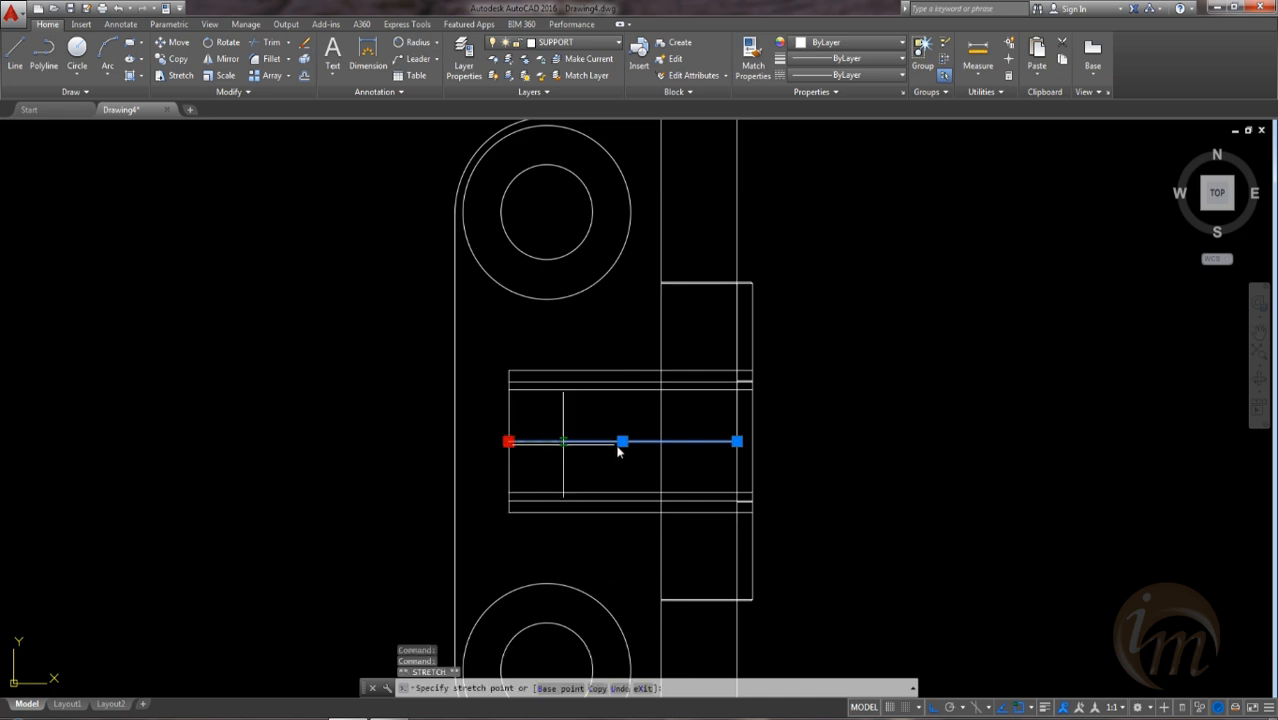
left_click(660, 441)
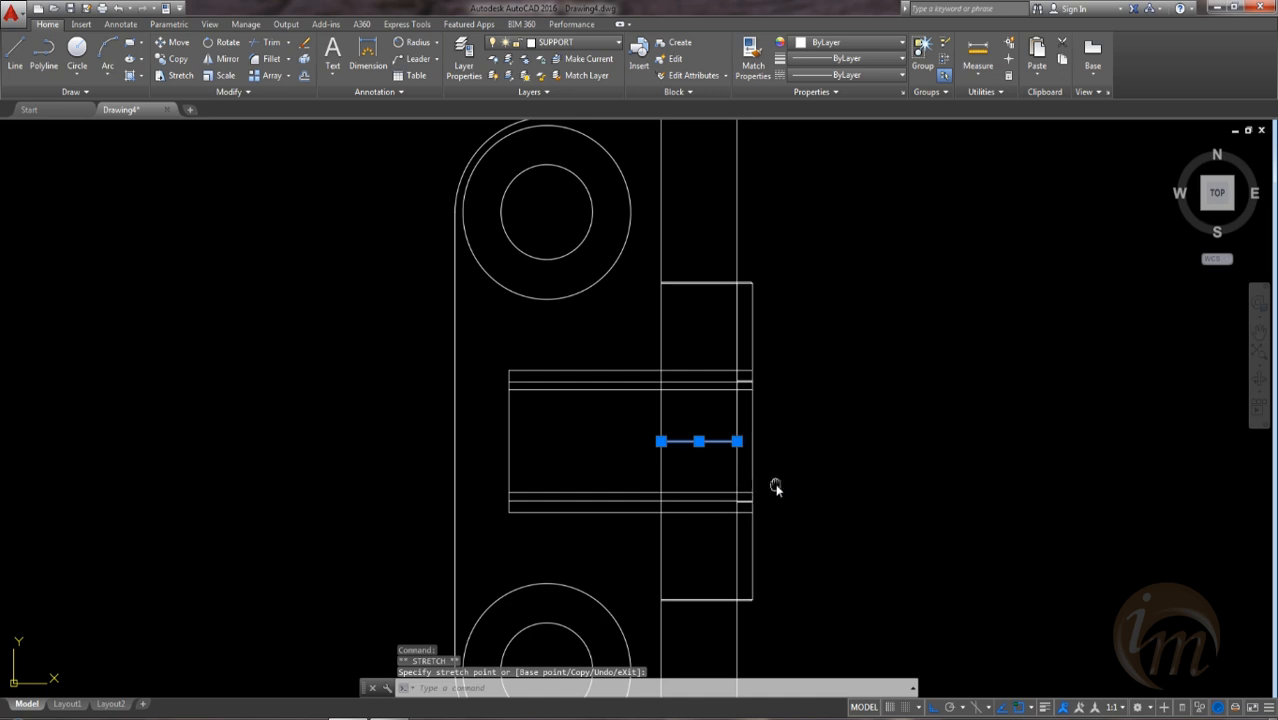
middle_click_drag(773, 485, 786, 498)
left_click(750, 455)
left_click(850, 455)
left_click(673, 455)
left_click(610, 458)
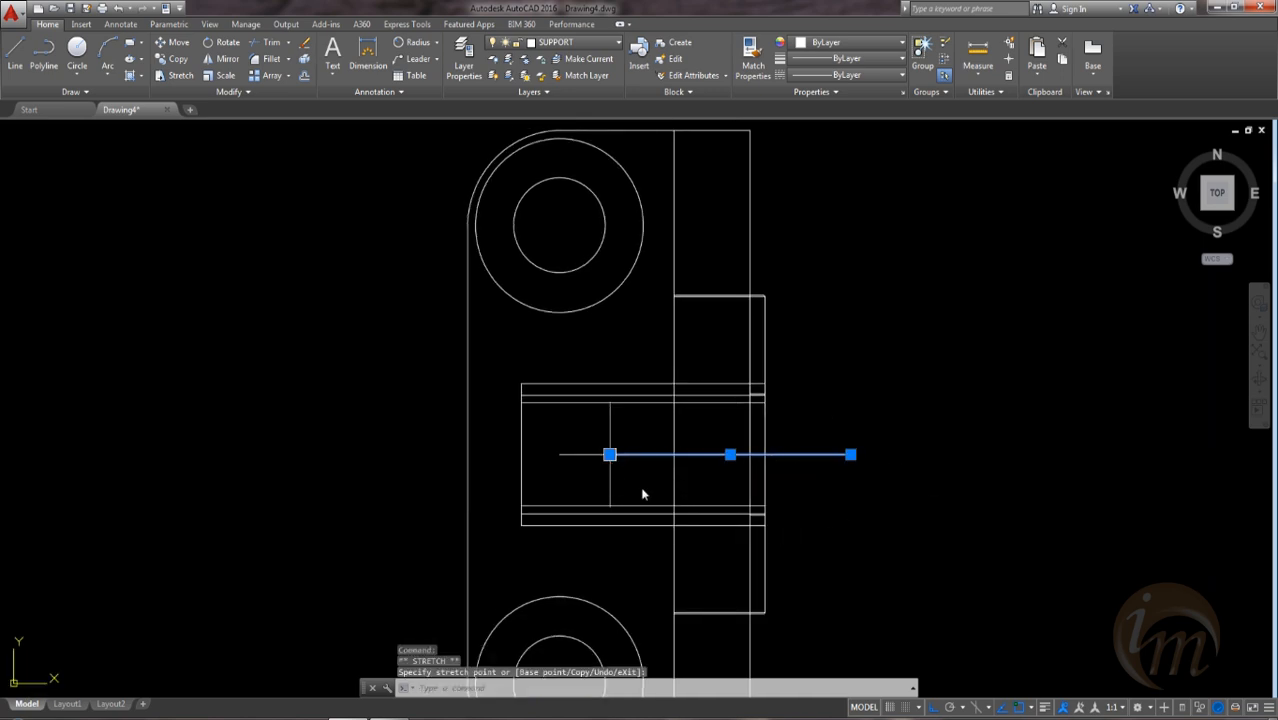
key("Escape")
Step: Load the HIDDEN and CENTER linetypes from acad.lin into the drawing
scroll(859, 460, "down", 4)
scroll(803, 440, "up", 3)
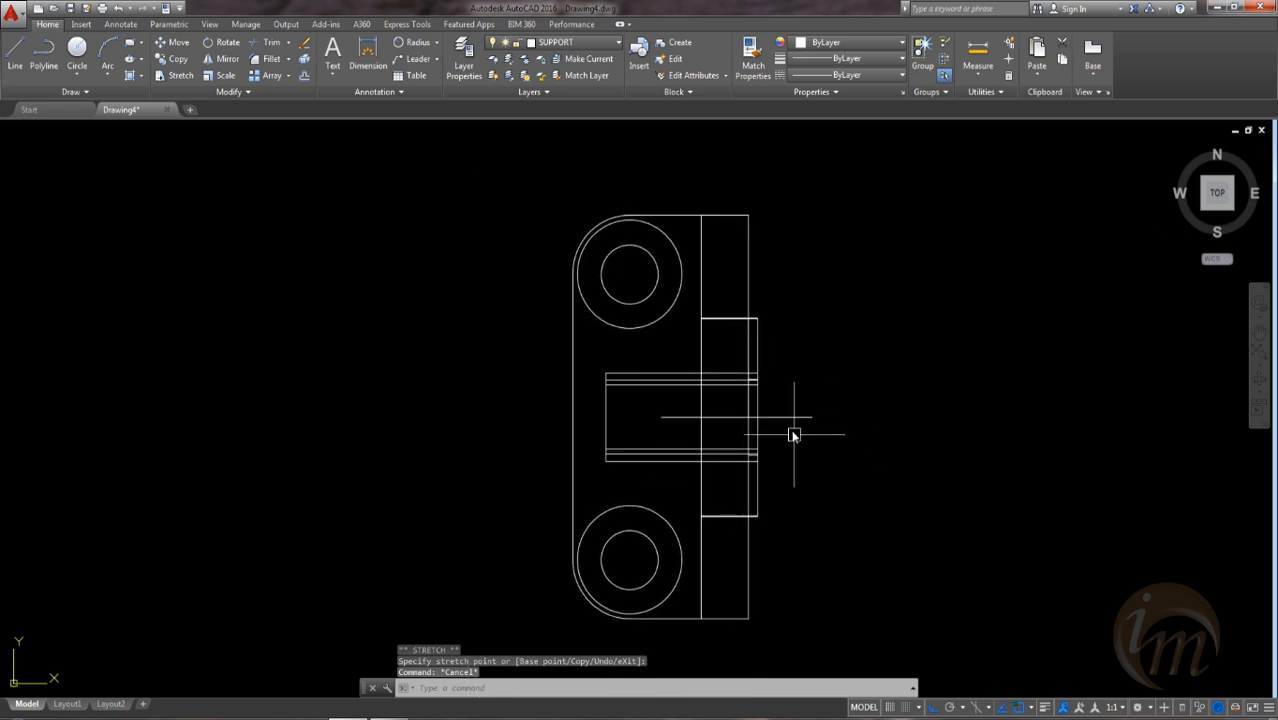
left_click(839, 76)
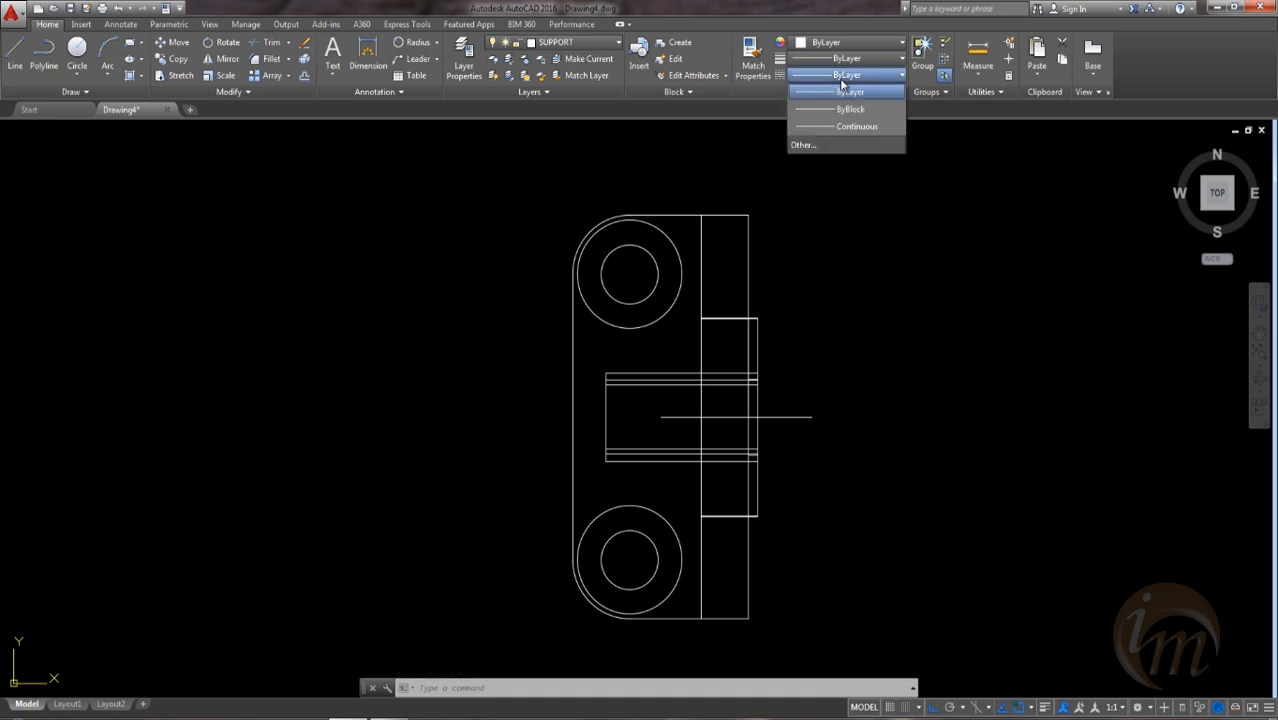
left_click(804, 145)
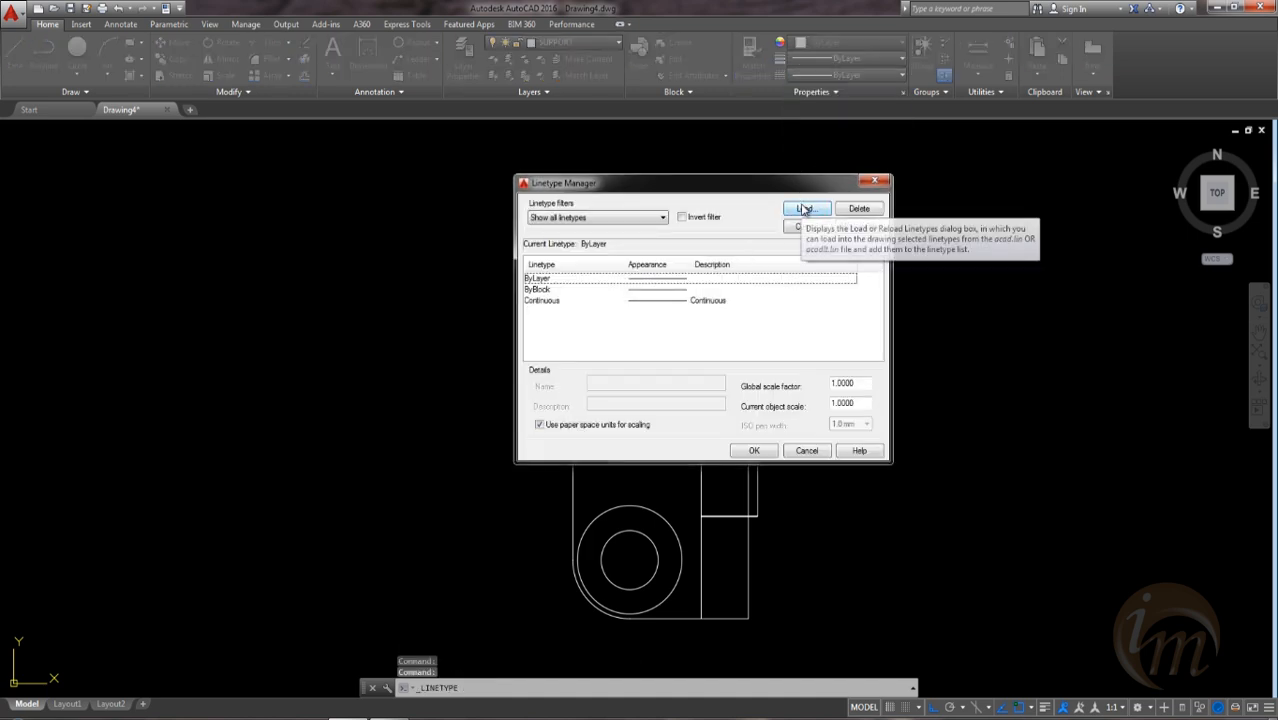
left_click(804, 209)
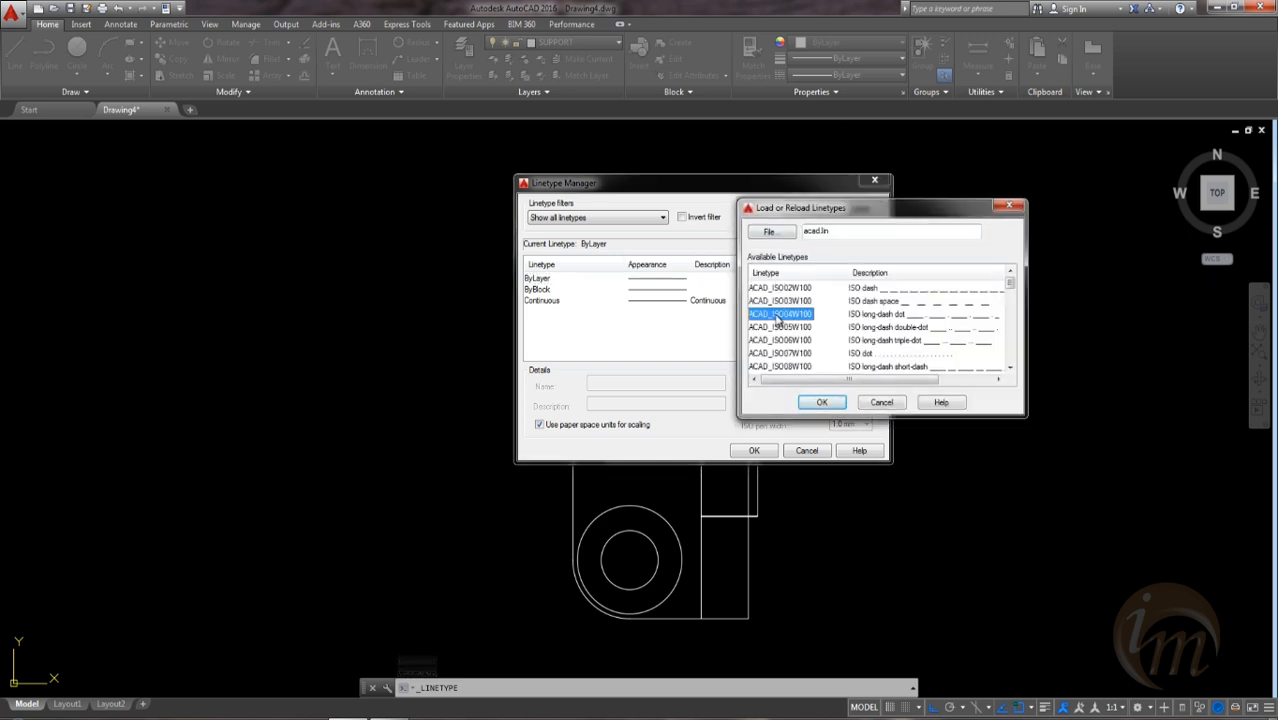
key("h")
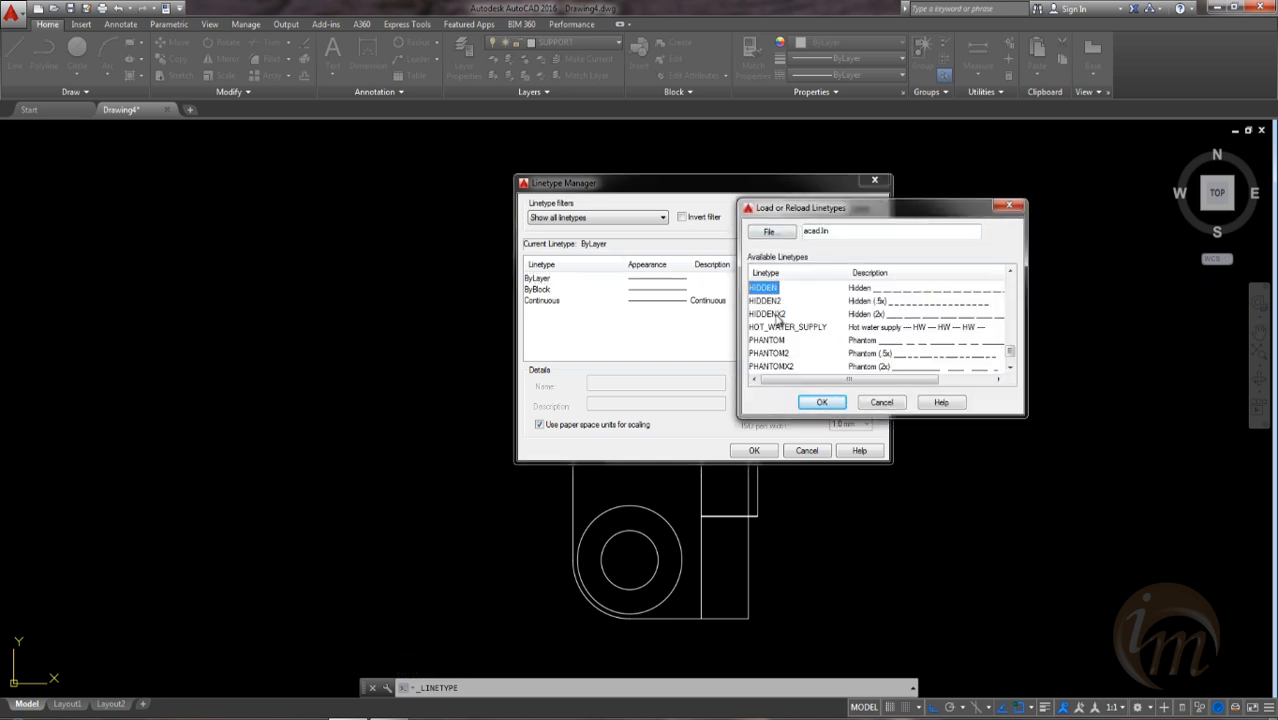
left_click(812, 404)
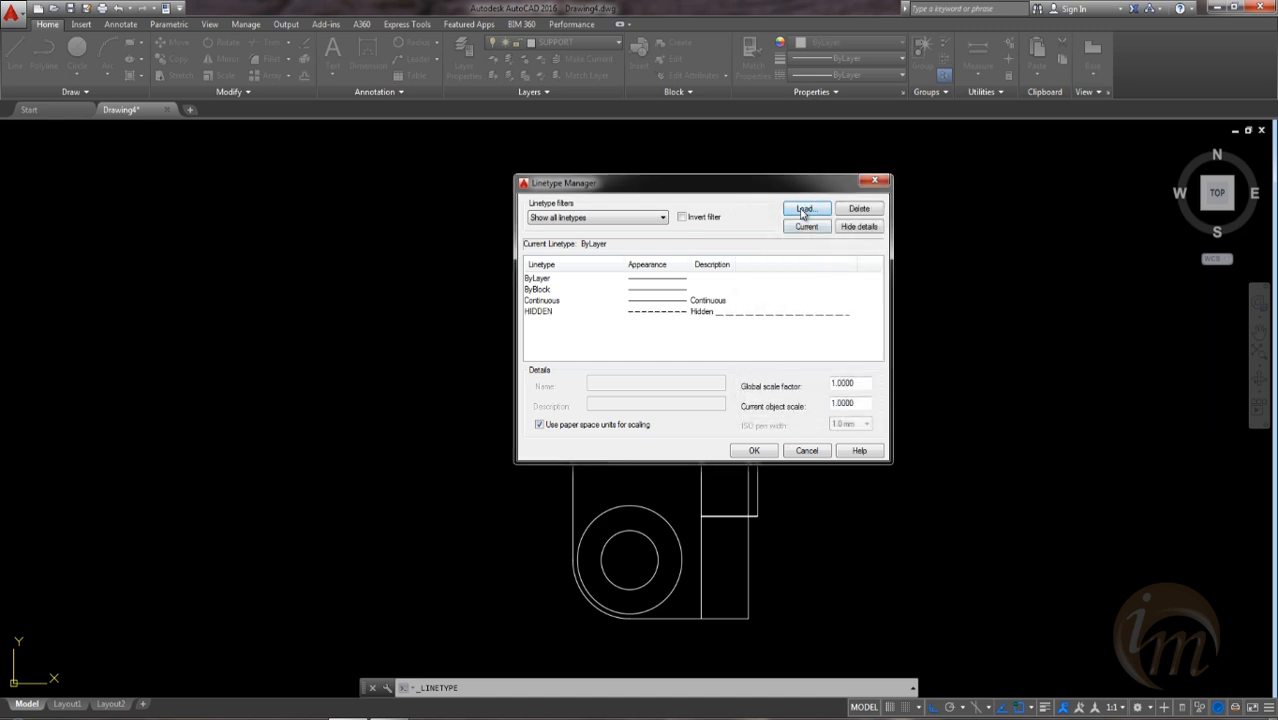
left_click(804, 210)
key("c")
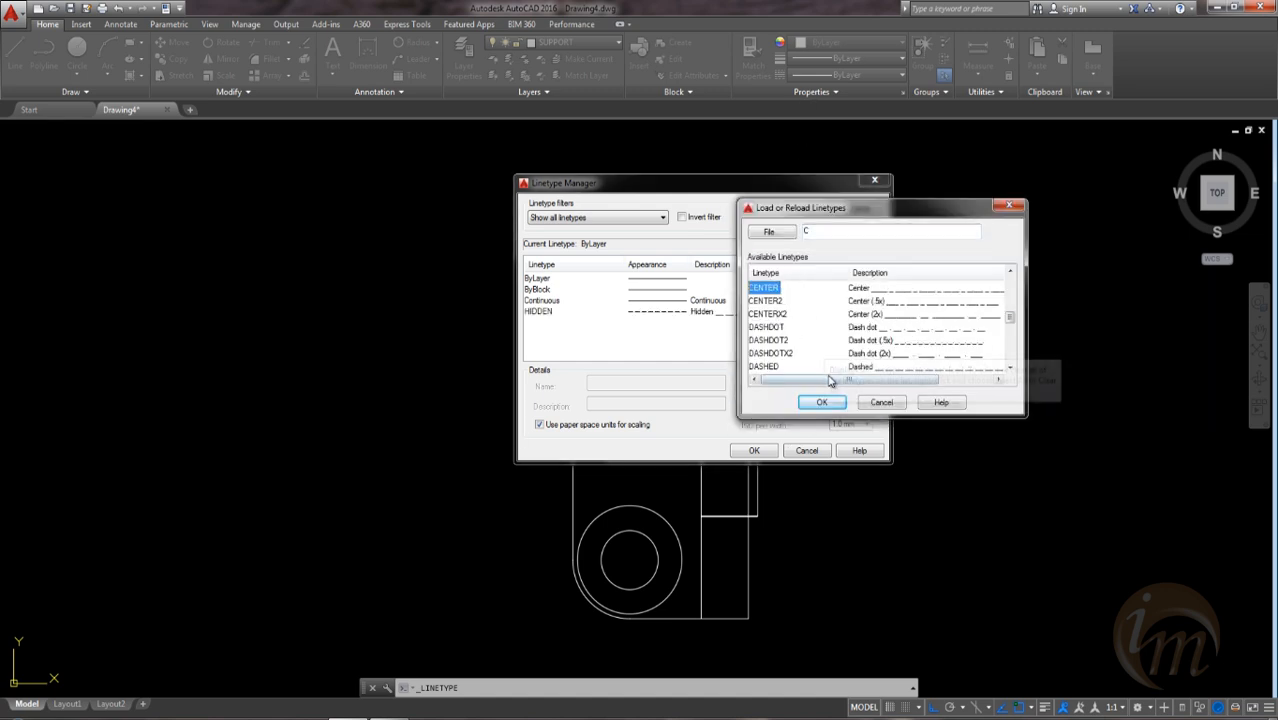
left_click(821, 403)
left_click(748, 450)
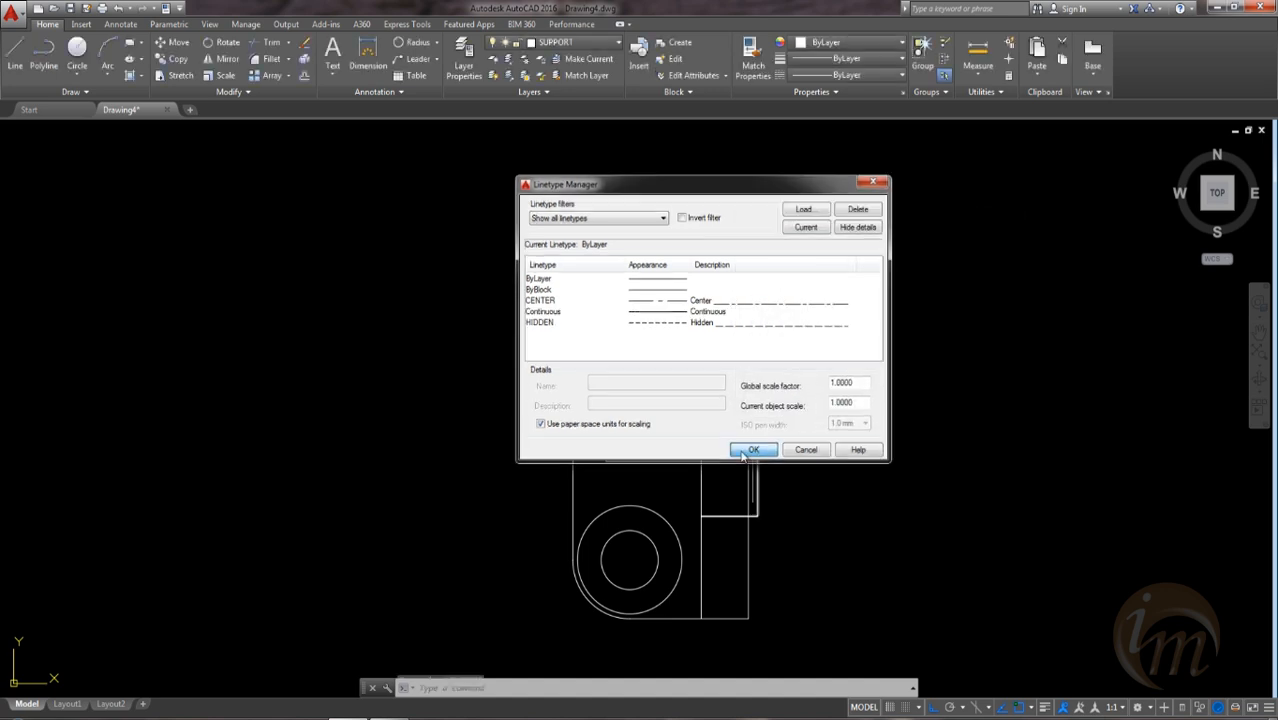
Step: Assign the CENTER linetype to the slot's horizontal centre line
left_click(719, 419)
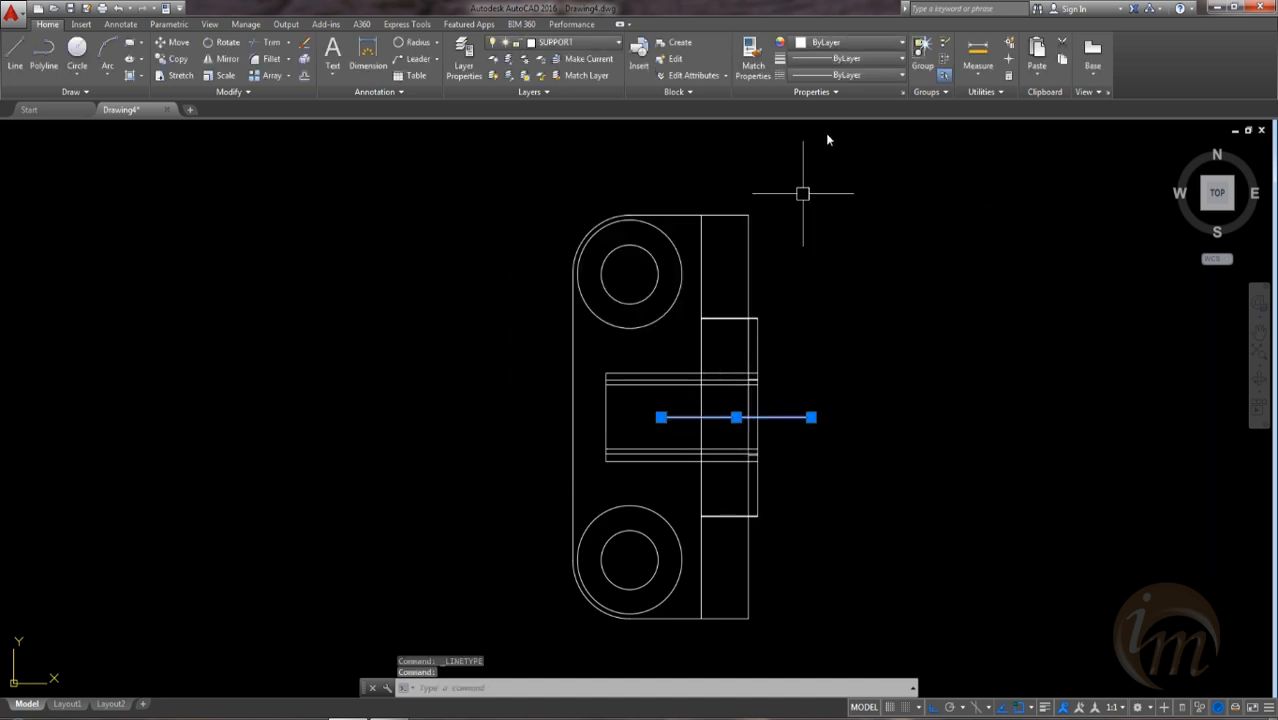
left_click(847, 75)
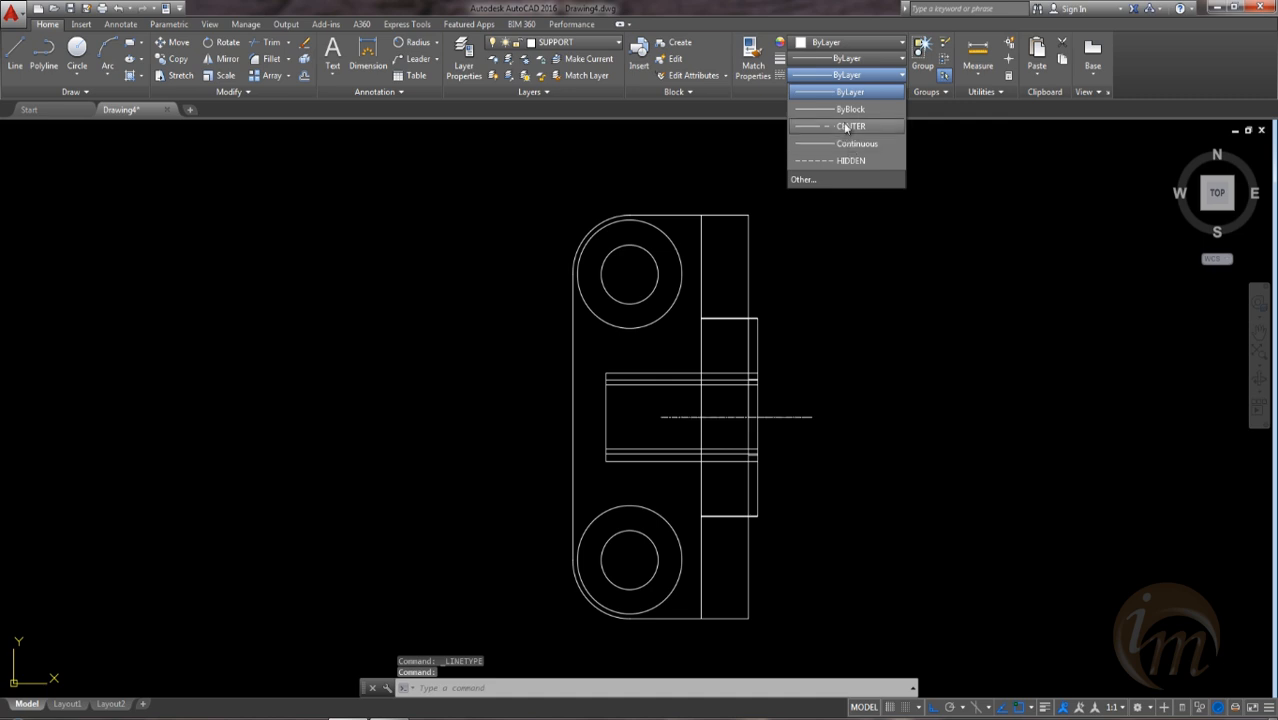
left_click(849, 127)
key("Escape")
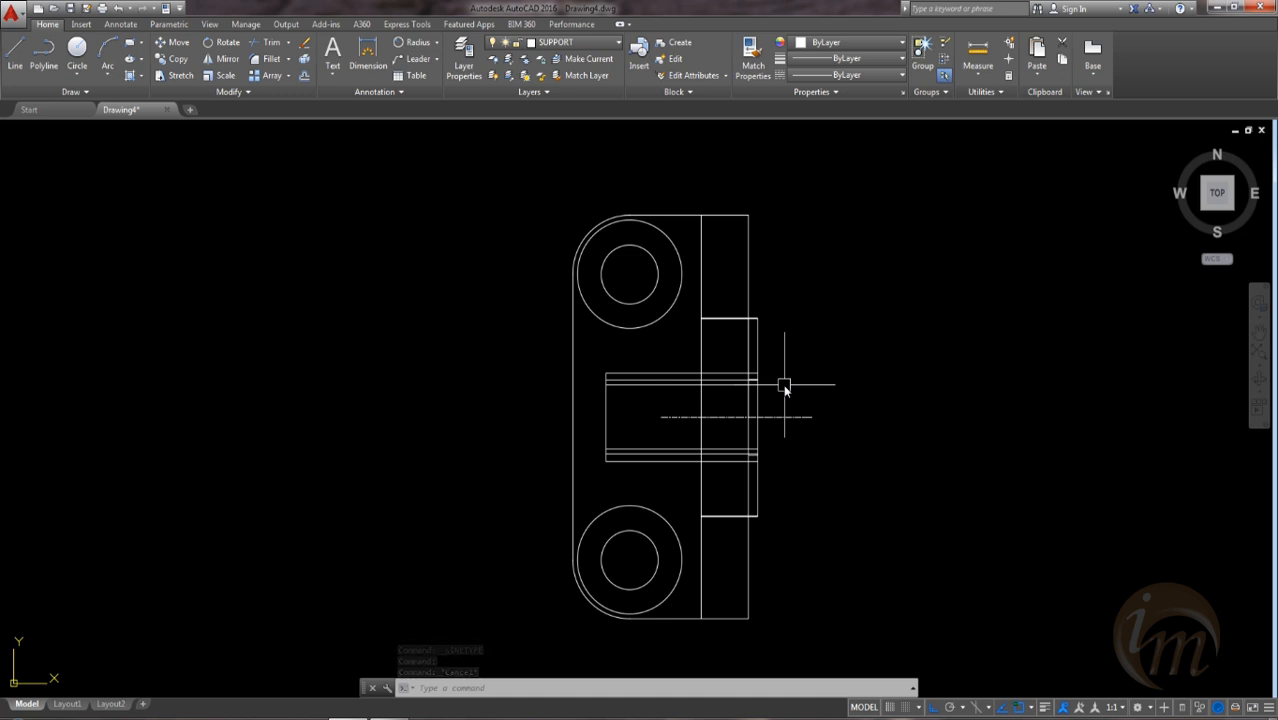
Step: Set the global linetype scale factor to 3
type("LTS")
key("Return")
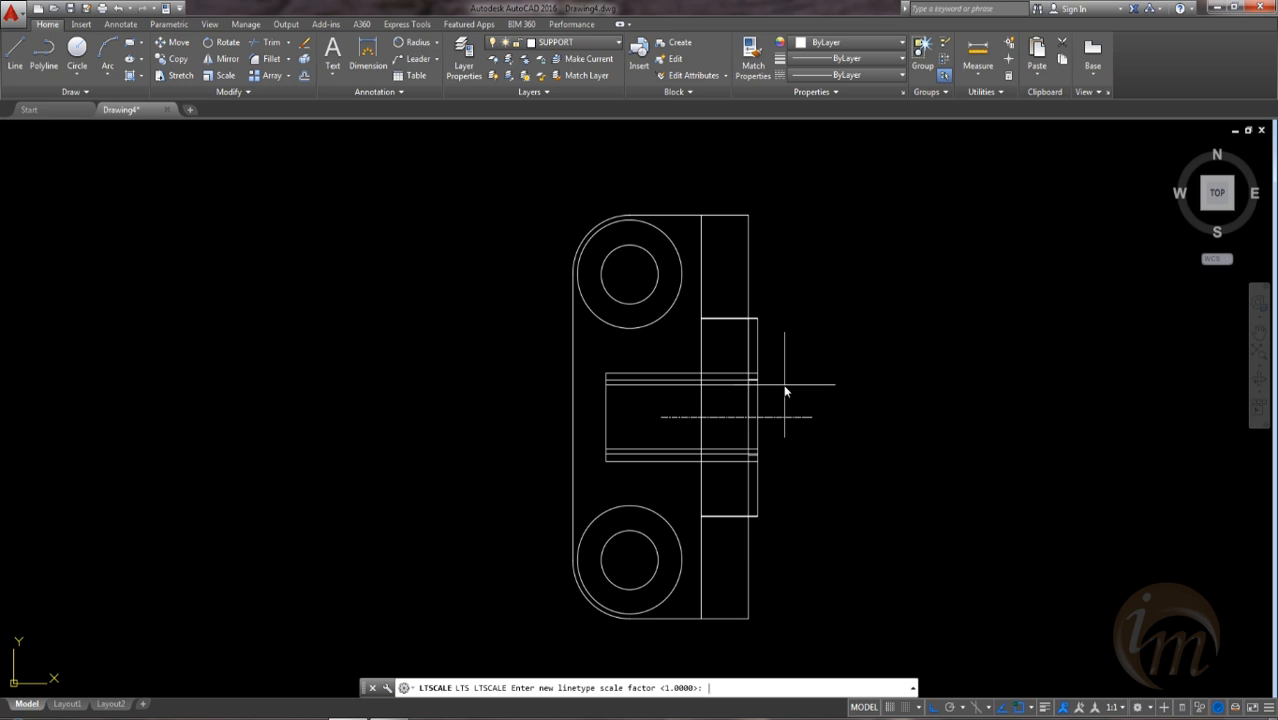
type("3")
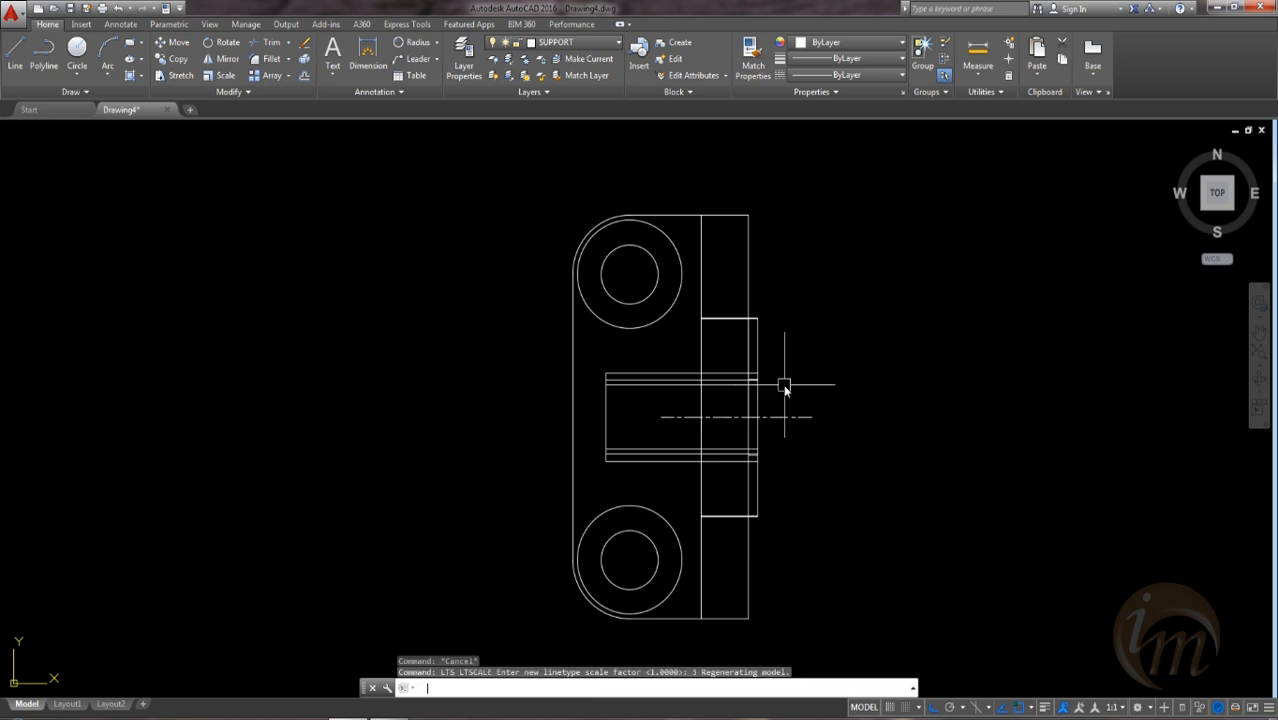
key("Return")
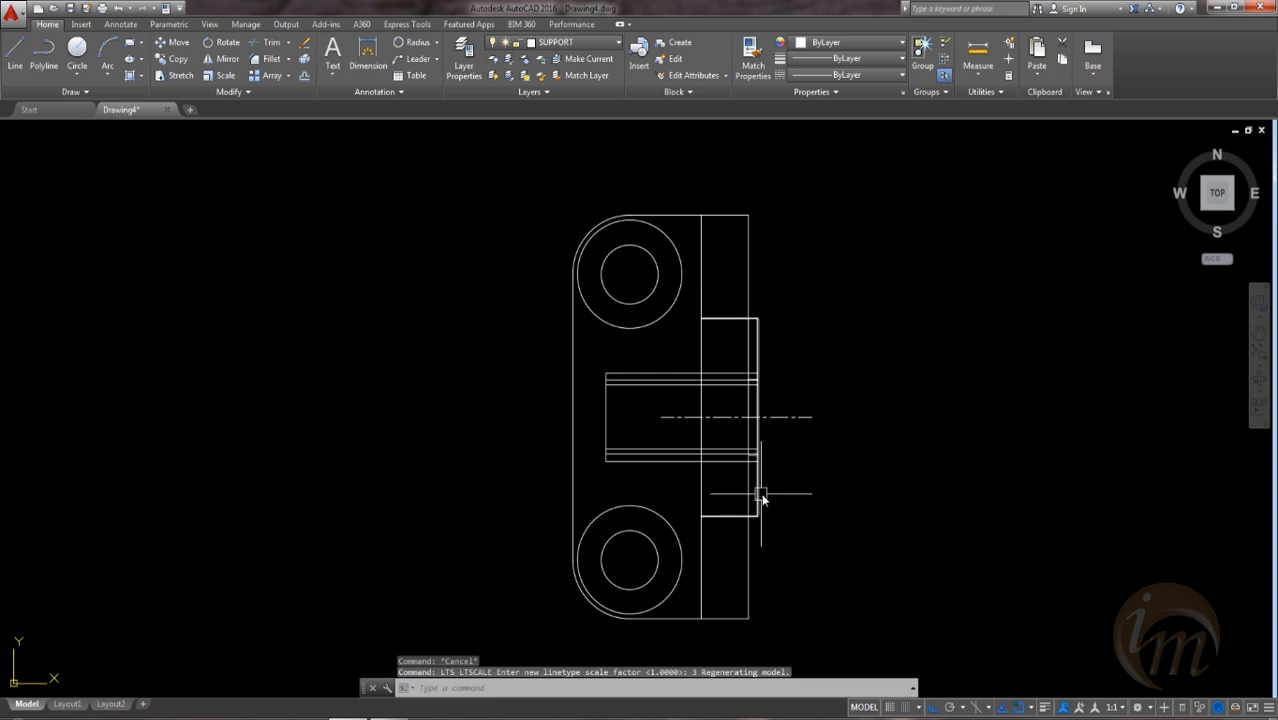
Step: Trim the slot's inner horizontal lines where they extend left of the support's inner vertical edge, keeping the outer rectangle
scroll(658, 422, "up", 3)
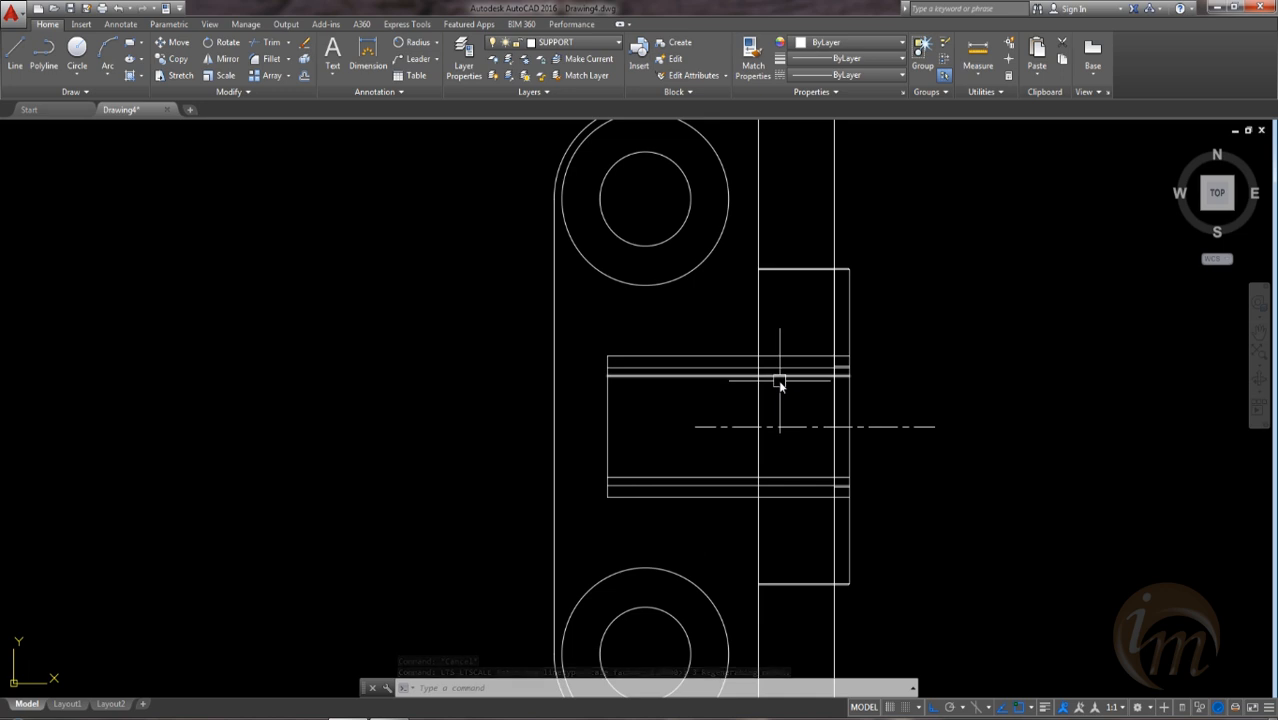
middle_click_drag(725, 433, 725, 459)
type("tr")
key("Return")
key("Return")
left_click(689, 414)
left_click(673, 406)
left_click(803, 523)
middle_click_drag(866, 538, 797, 520)
middle_click_drag(773, 449, 799, 463)
scroll(685, 430, "down", 5)
key("Escape")
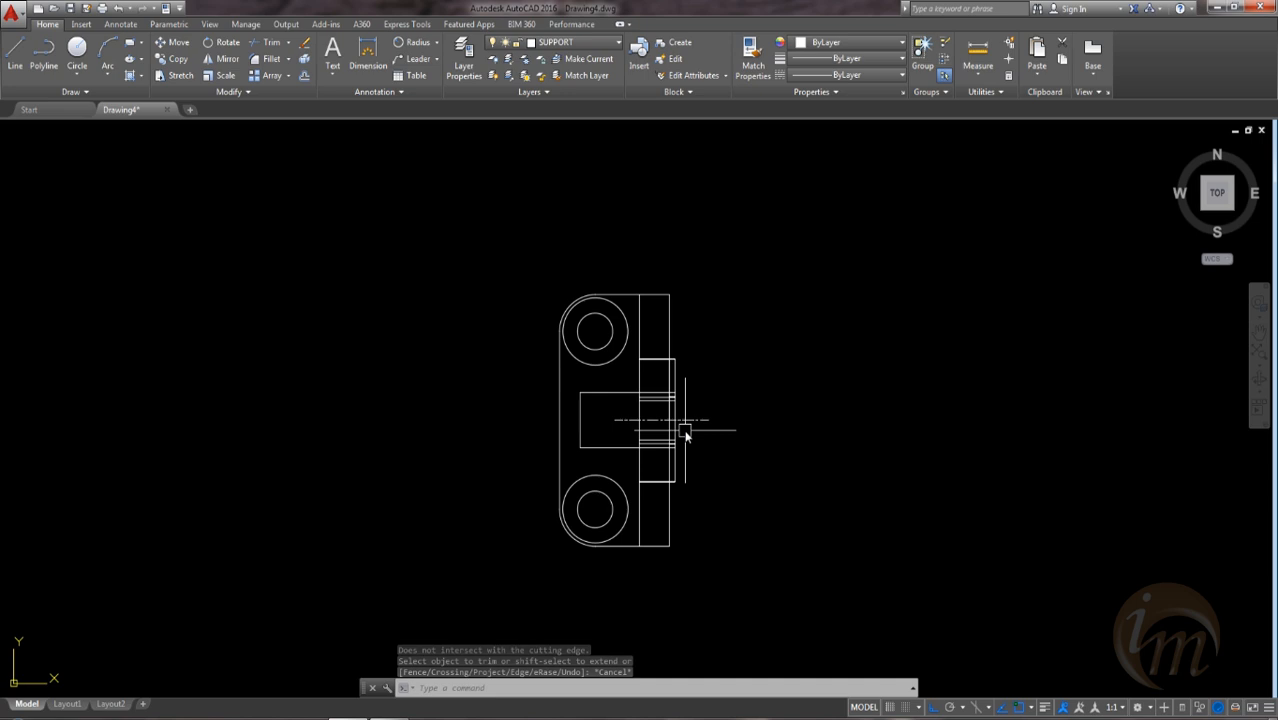
Step: Make SUPPORT_DIM the current layer and place a vertical linear dimension of the support's overall height outside its straight right edge
left_click(536, 46)
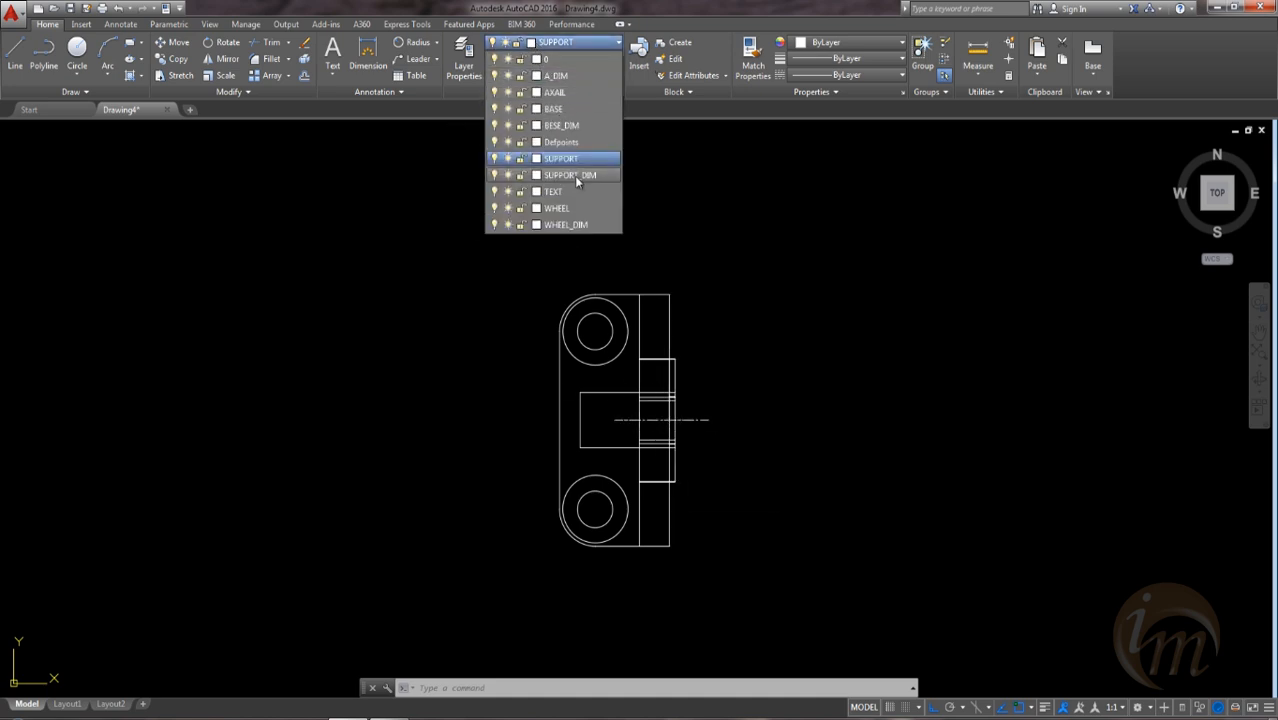
left_click(576, 178)
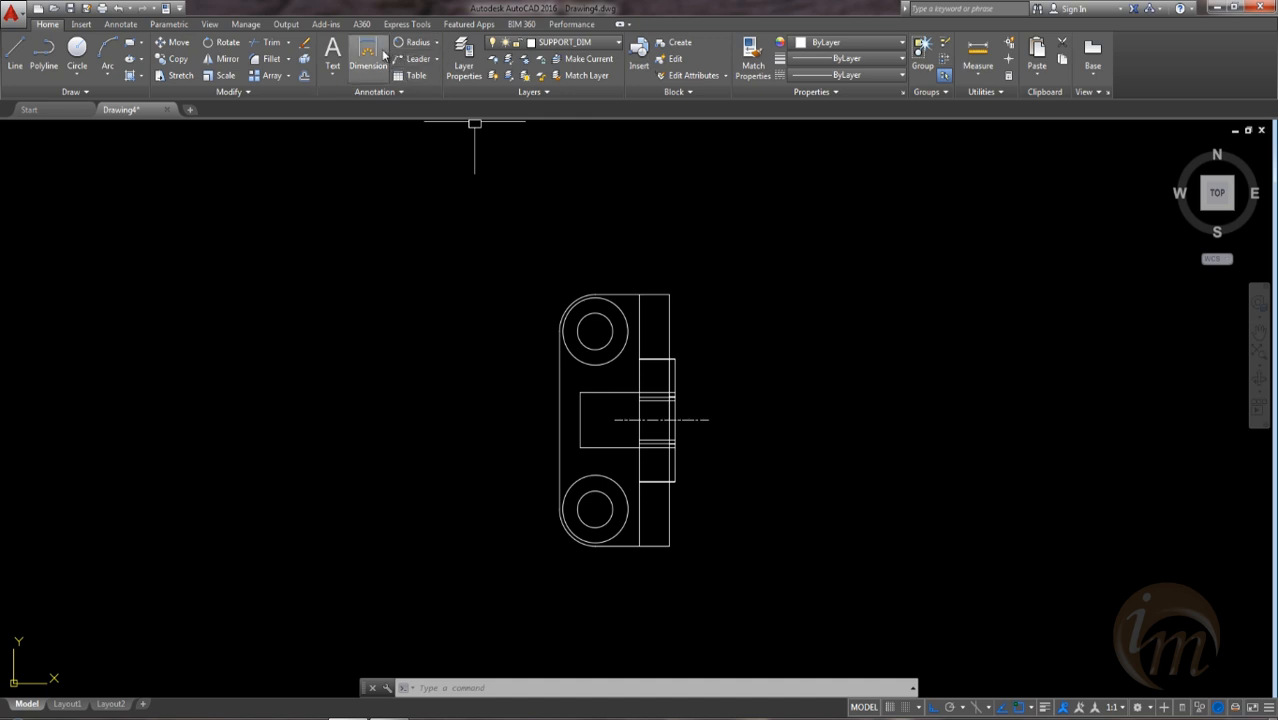
scroll(425, 275, "down", 3)
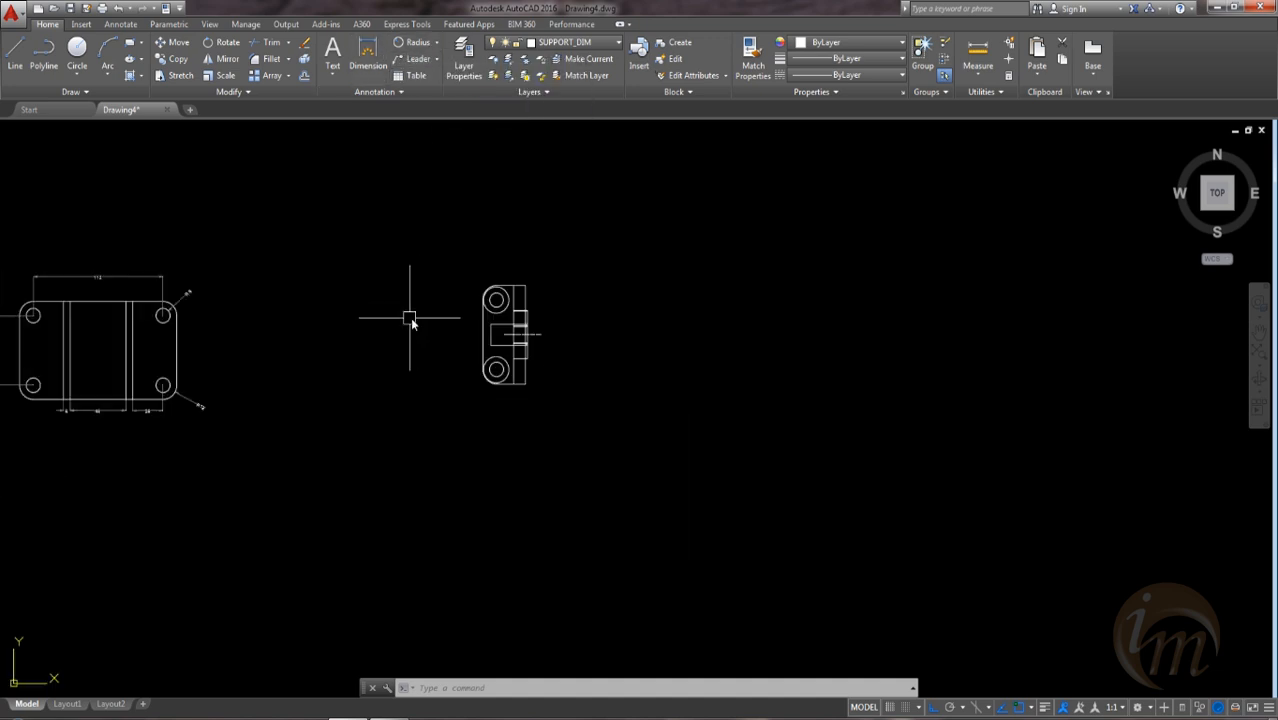
middle_click_drag(410, 318, 508, 300)
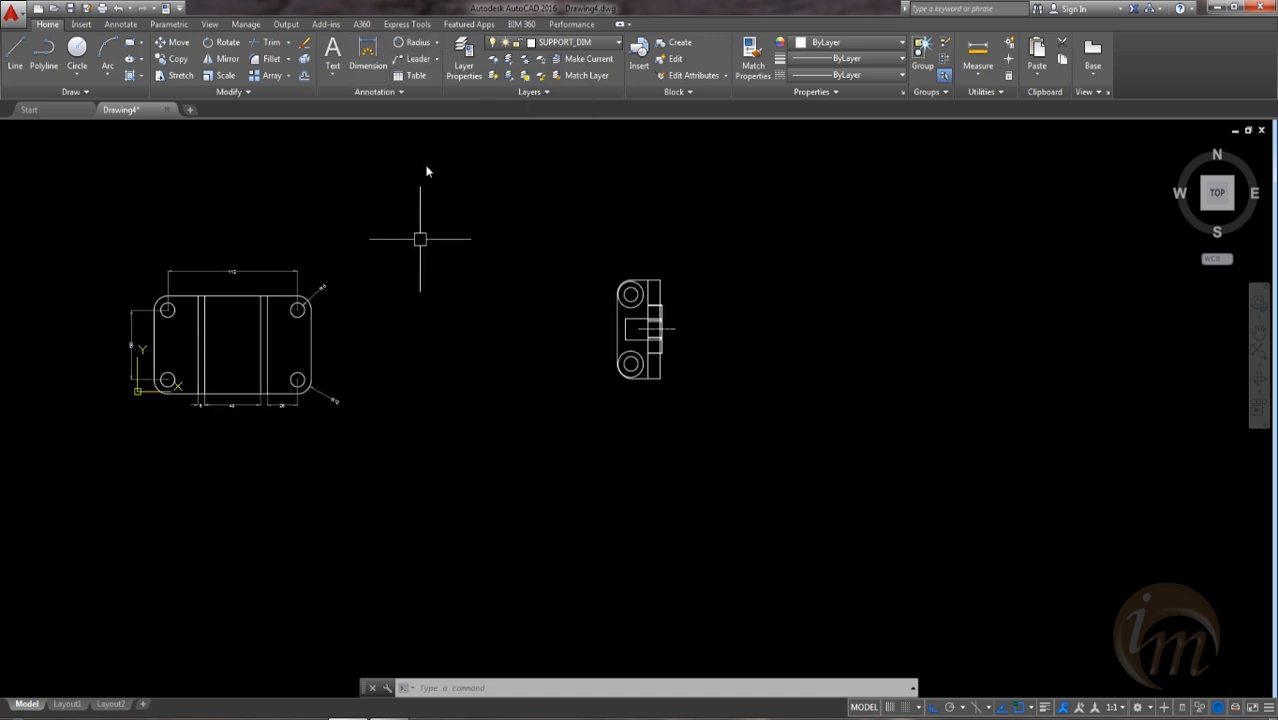
left_click(436, 42)
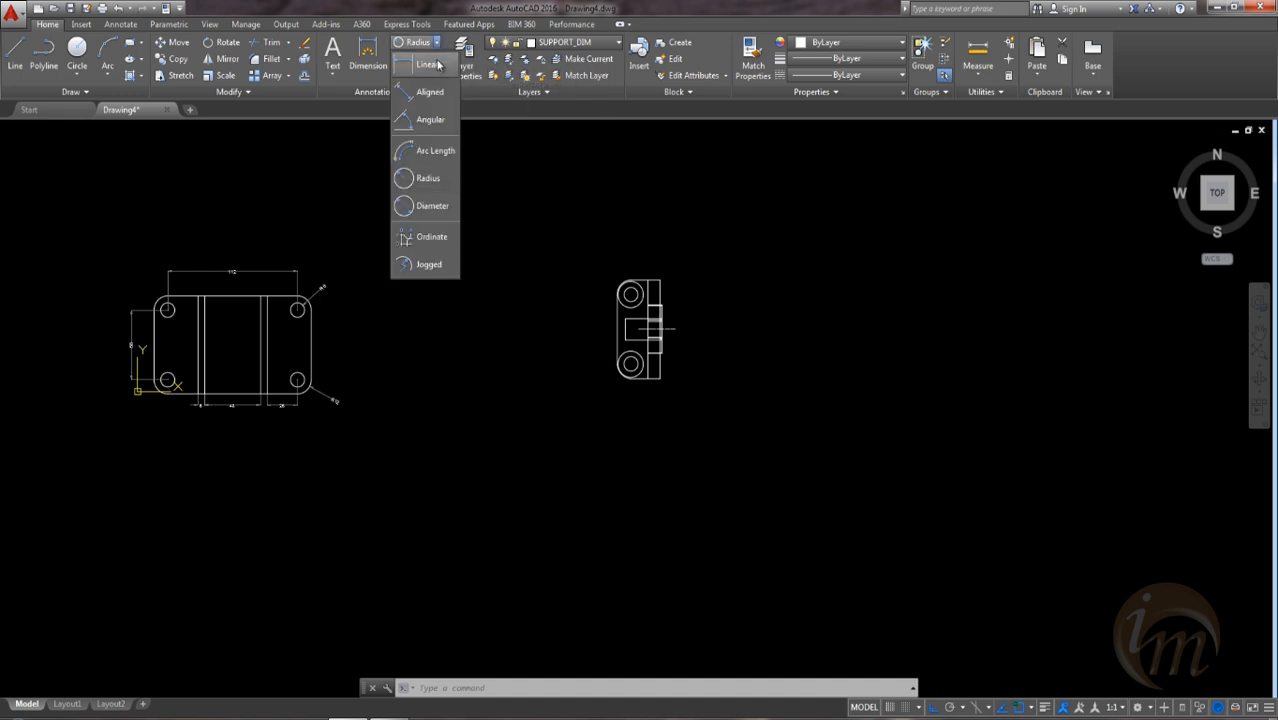
left_click(432, 61)
scroll(678, 343, "up", 4)
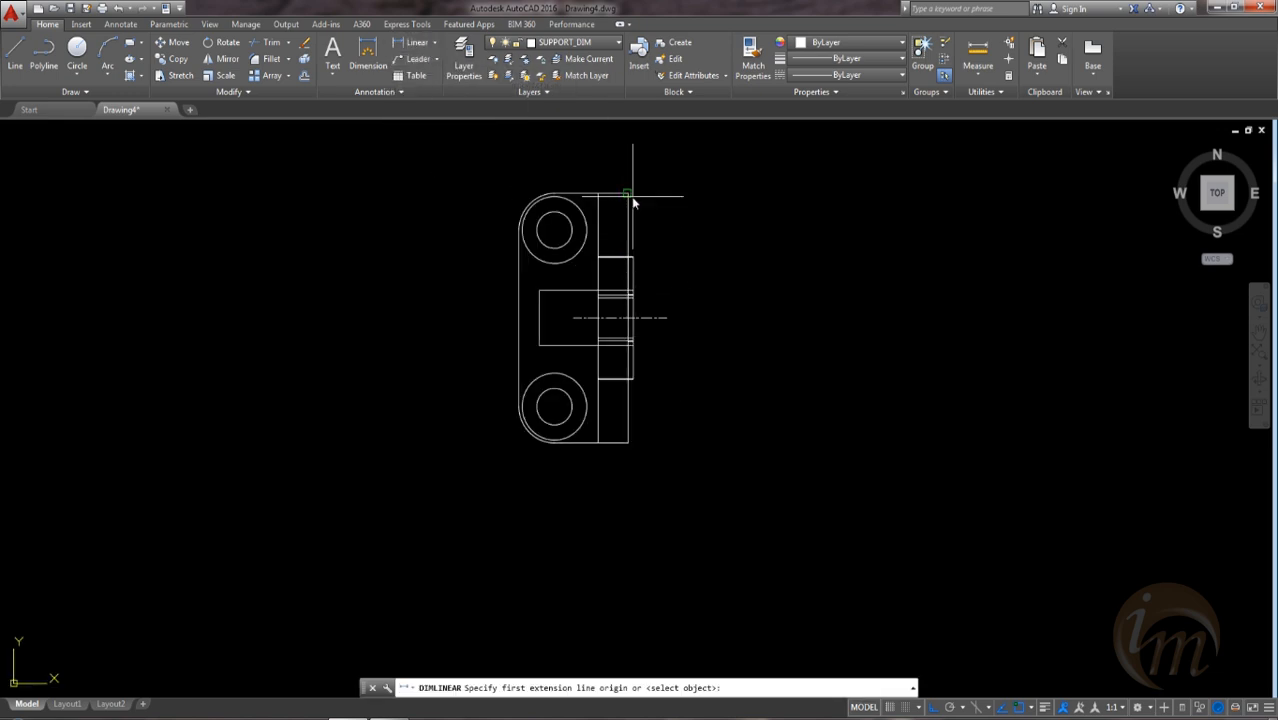
left_click(632, 202)
left_click(627, 442)
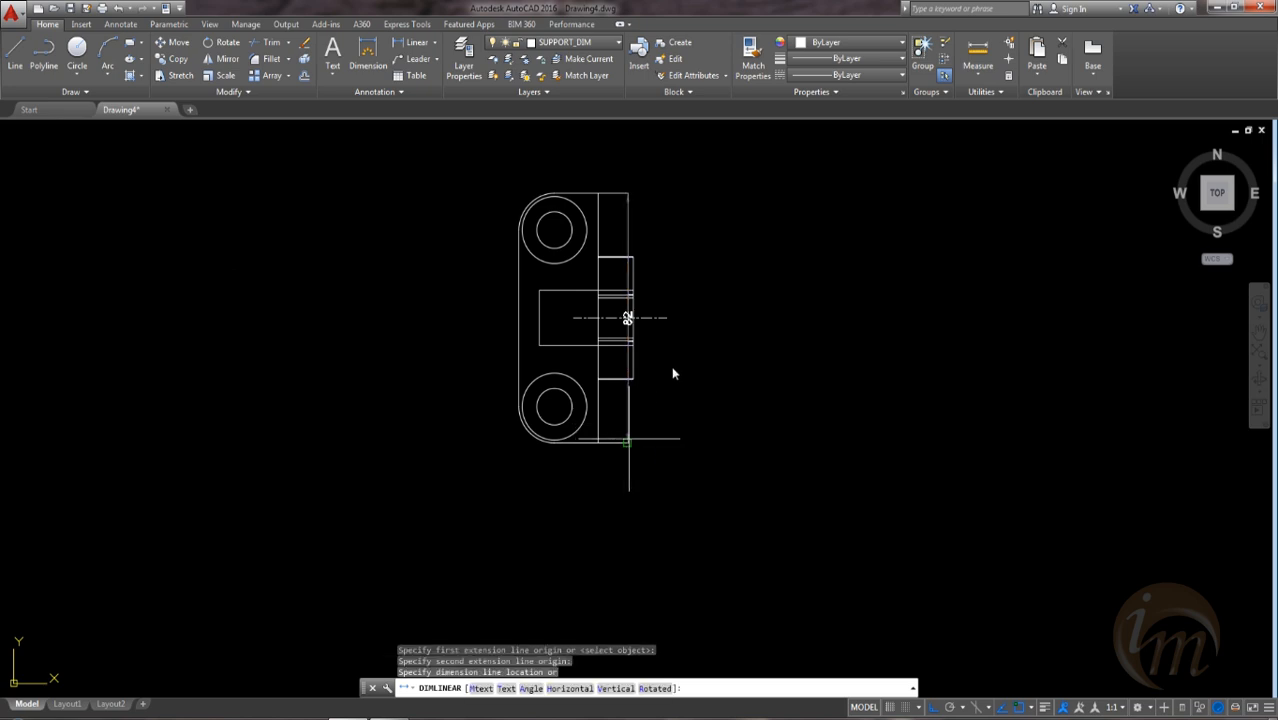
left_click(705, 327)
Step: Dimension the vertical distance between the two hole centres, placing it outside the support's rounded left side
middle_click_drag(668, 485, 745, 536)
key("Return")
left_click(616, 270)
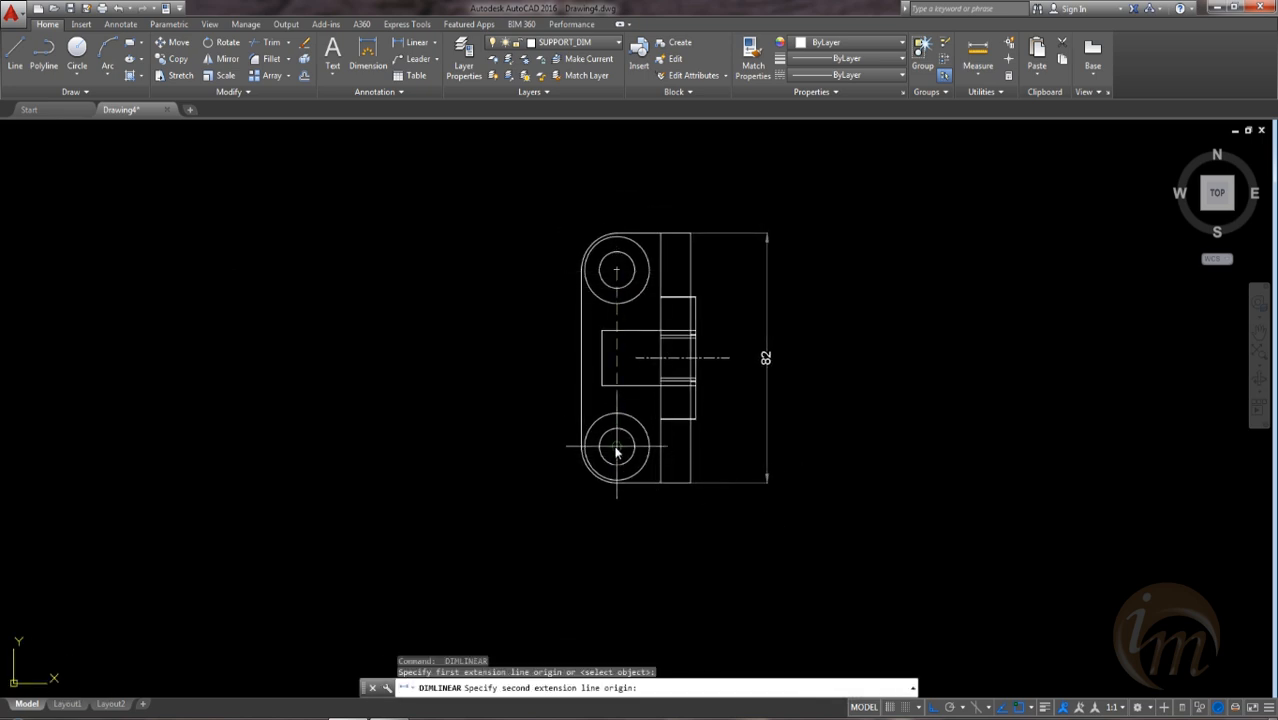
left_click(616, 448)
left_click(534, 402)
Step: Dimension the projecting block's height along its outer edge, placing it between the block and the overall height dimension
middle_click_drag(611, 413, 633, 449)
key("Return")
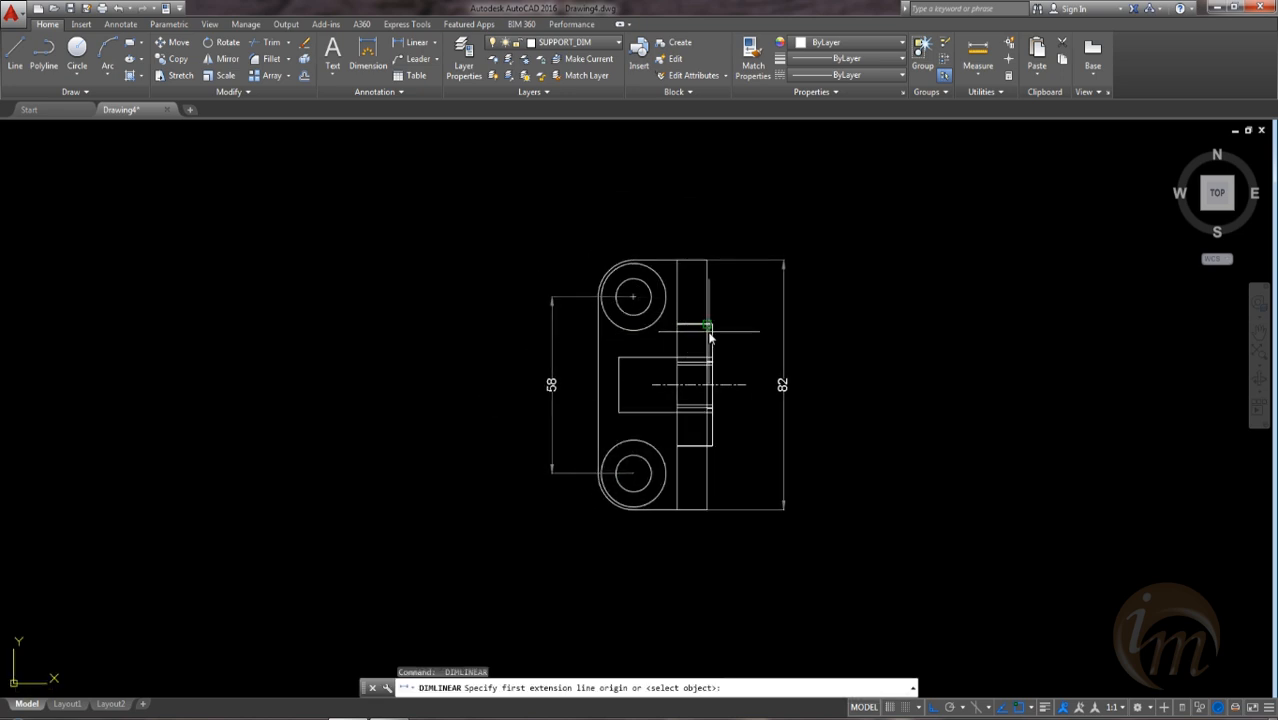
scroll(709, 337, "up", 2)
left_click(710, 319)
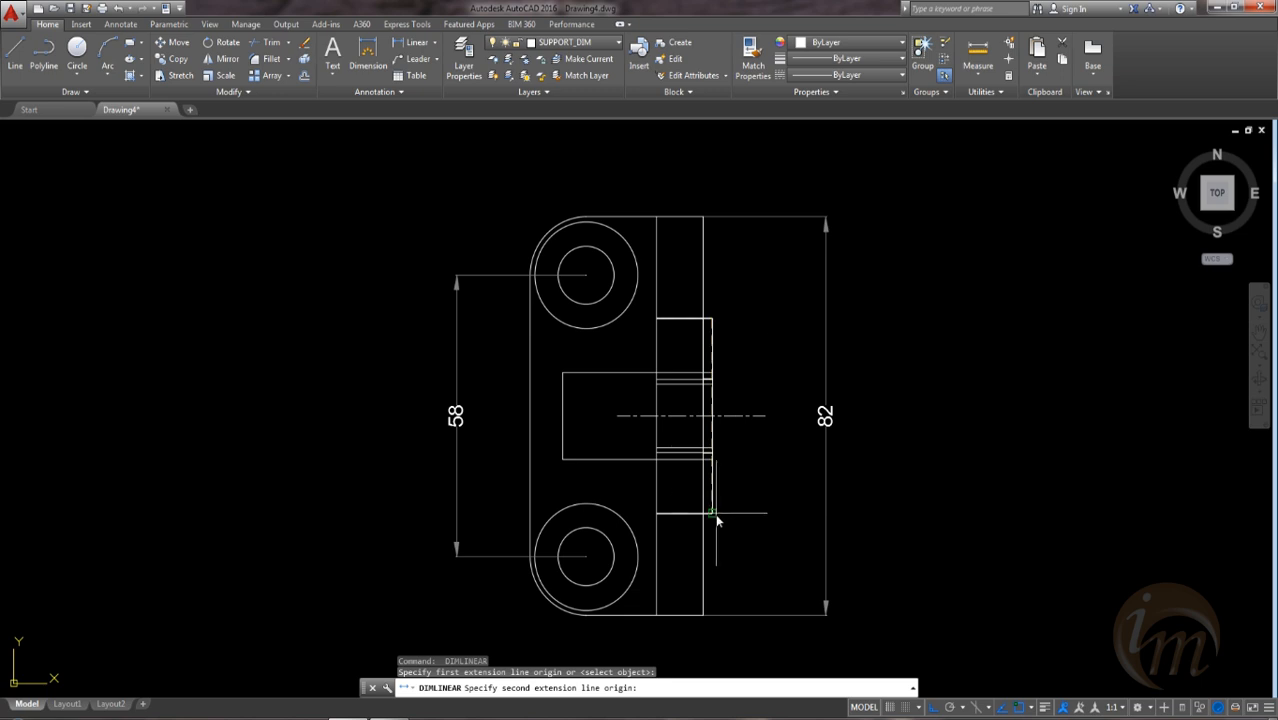
left_click(712, 513)
left_click(779, 490)
Step: Dimension the vertical gap between the slot's two innermost lines at the projecting block's outer edge
scroll(719, 425, "up", 4)
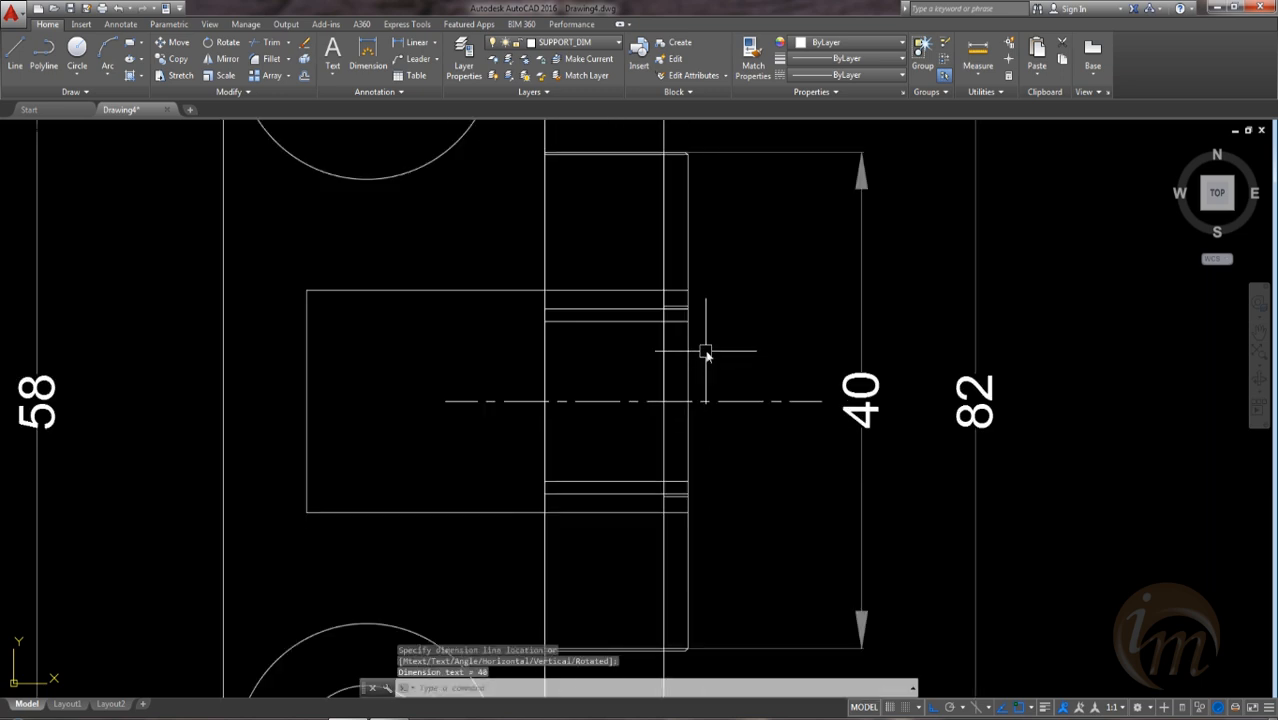
key("Return")
left_click(687, 322)
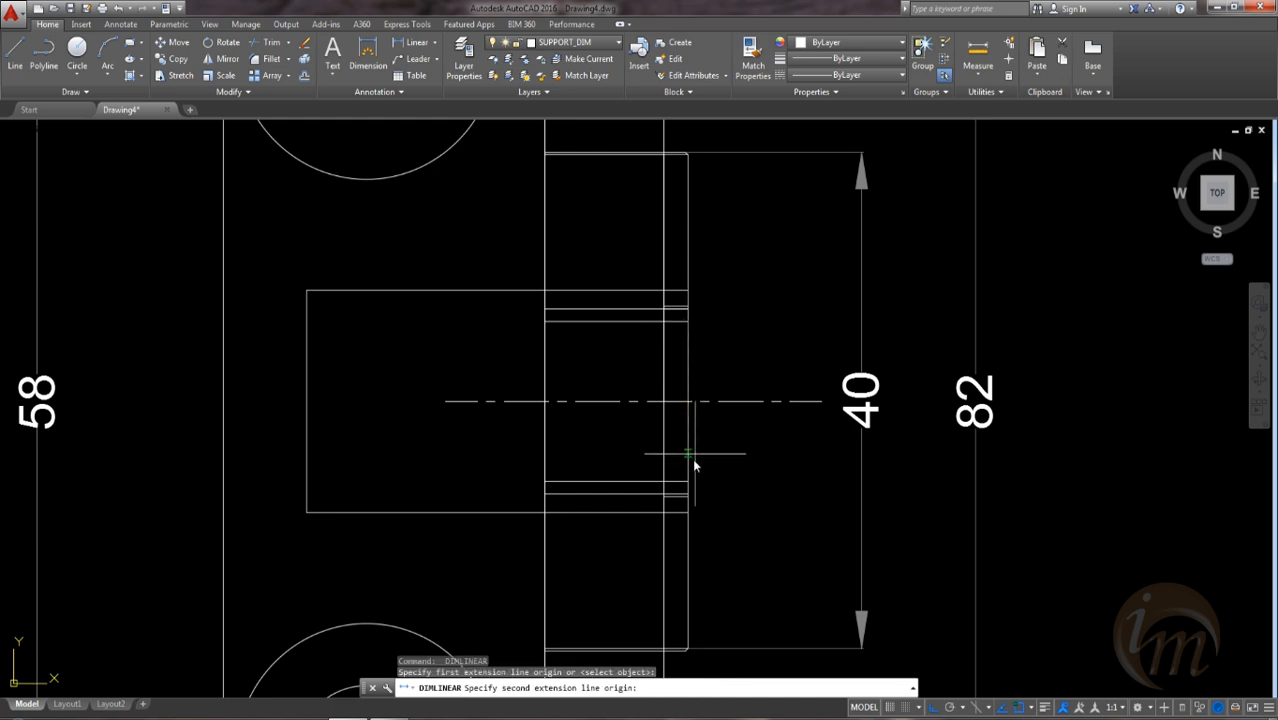
left_click(688, 481)
left_click(810, 485)
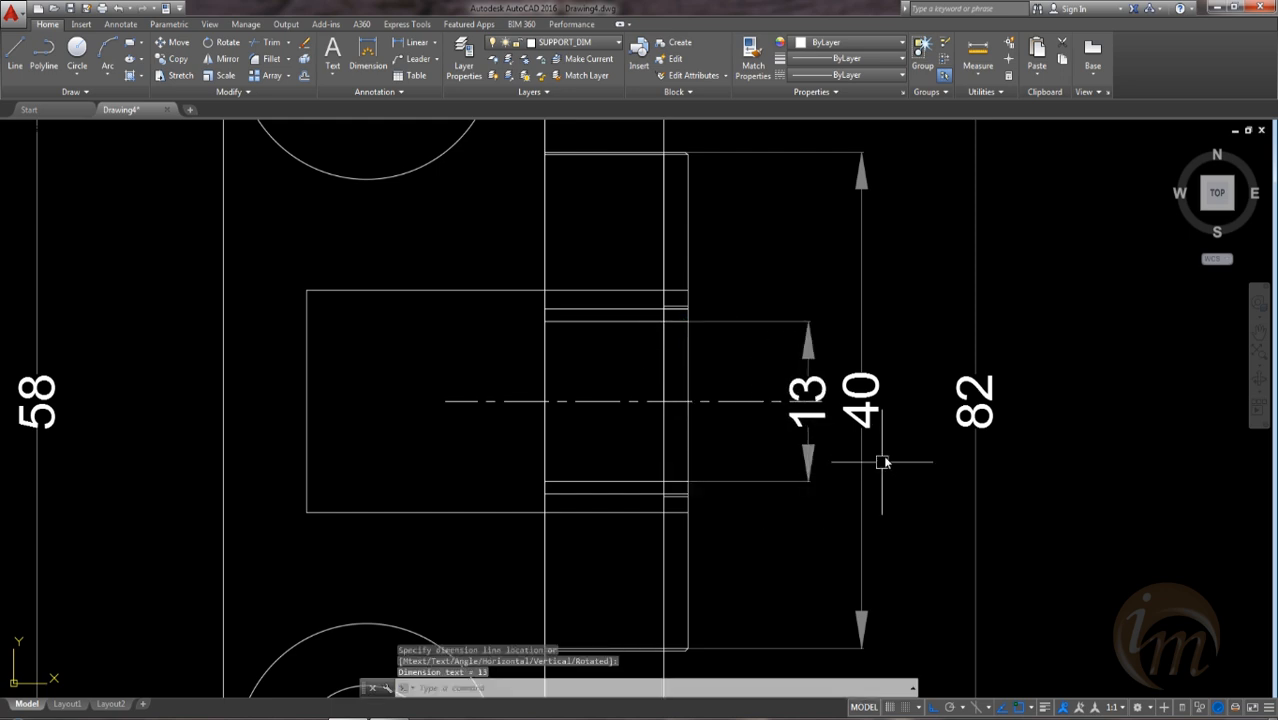
Step: Move the block height dimension and the slot gap dimension farther outward from the block, spacing them inside the overall height dimension
left_click(862, 420)
left_click(862, 401)
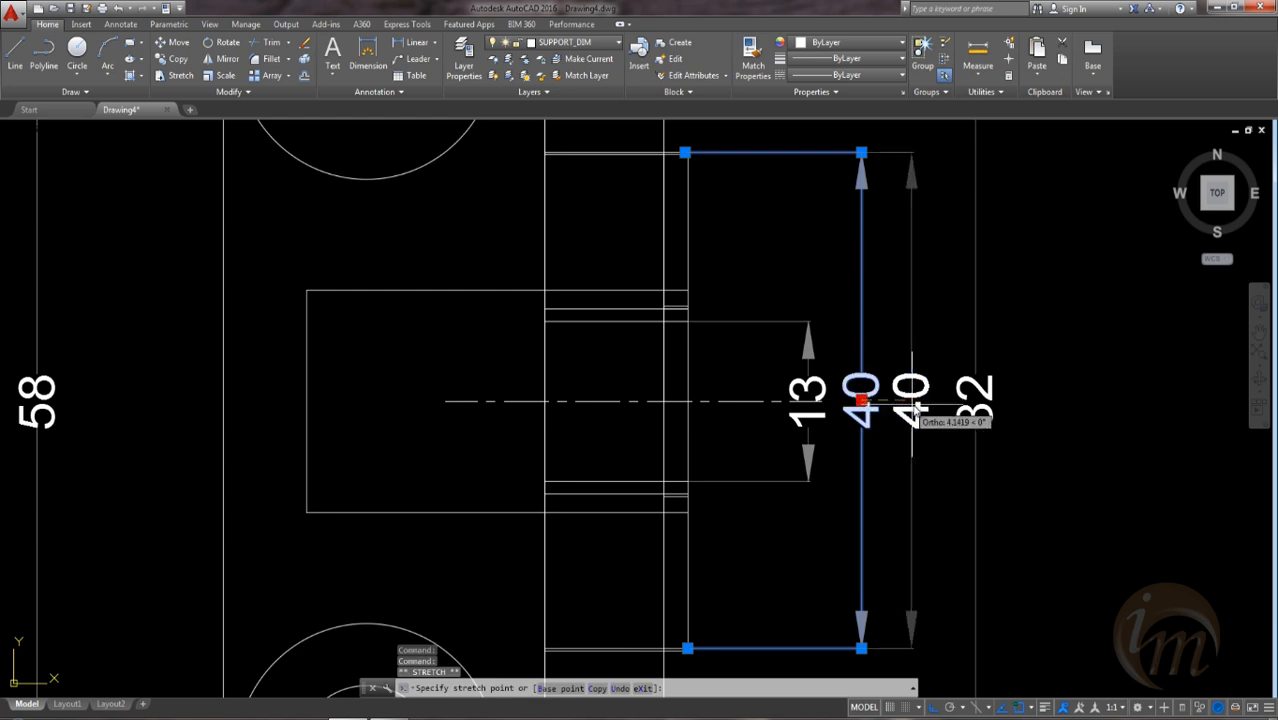
left_click(915, 401)
left_click(831, 401)
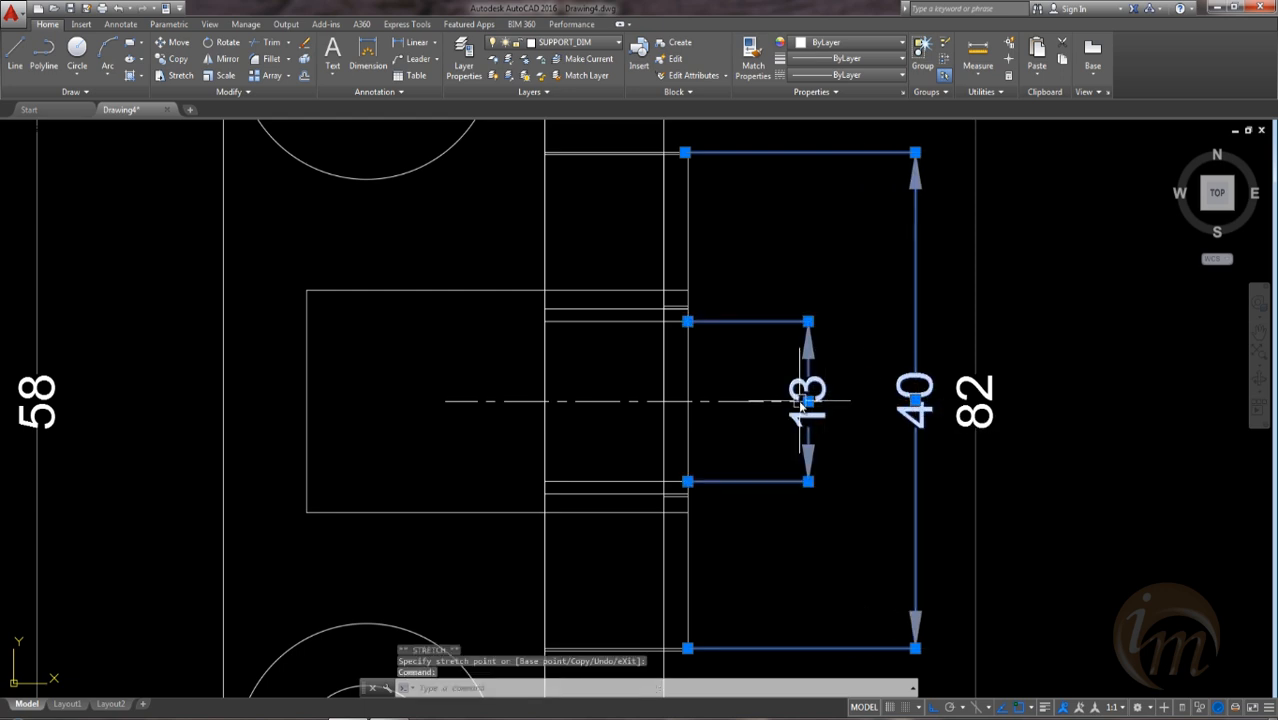
left_click(808, 401)
left_click(856, 412)
key("Escape")
Step: Examine the projecting block's upper outer corner up close
middle_click_drag(765, 456, 800, 510)
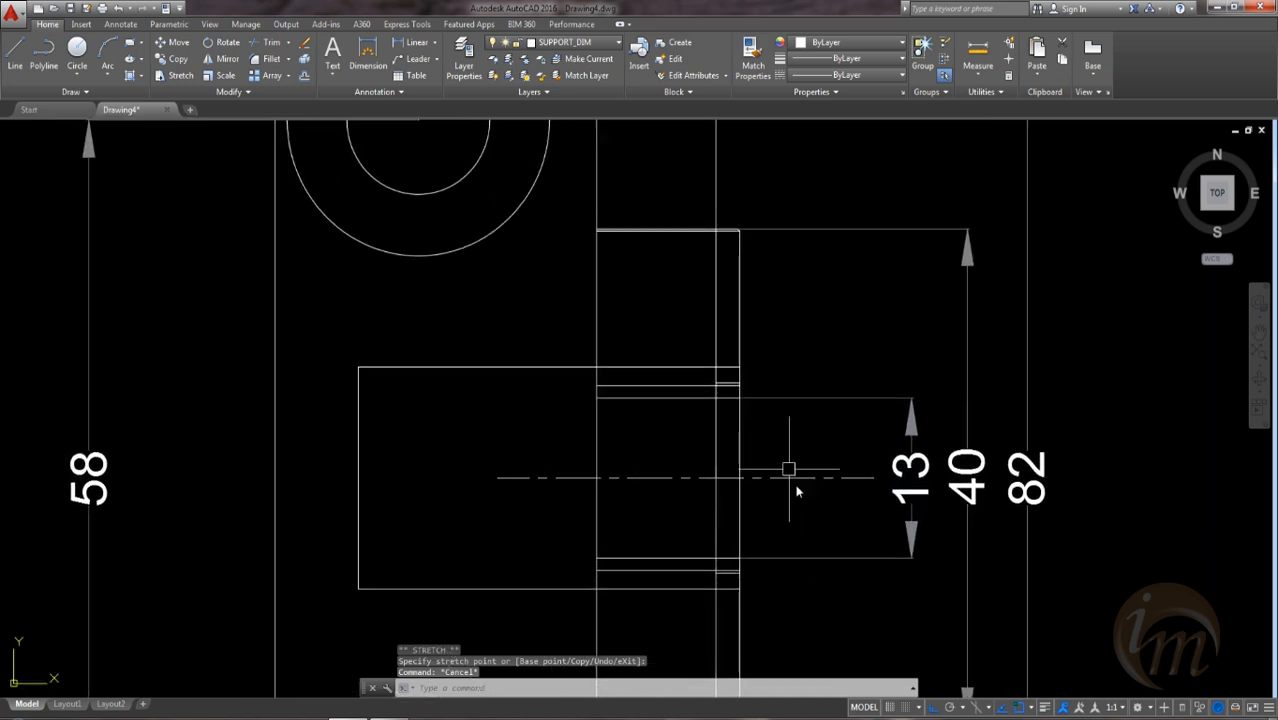
scroll(750, 255, "up", 8)
middle_click_drag(745, 251, 773, 647)
scroll(663, 434, "up", 8)
scroll(660, 385, "down", 10)
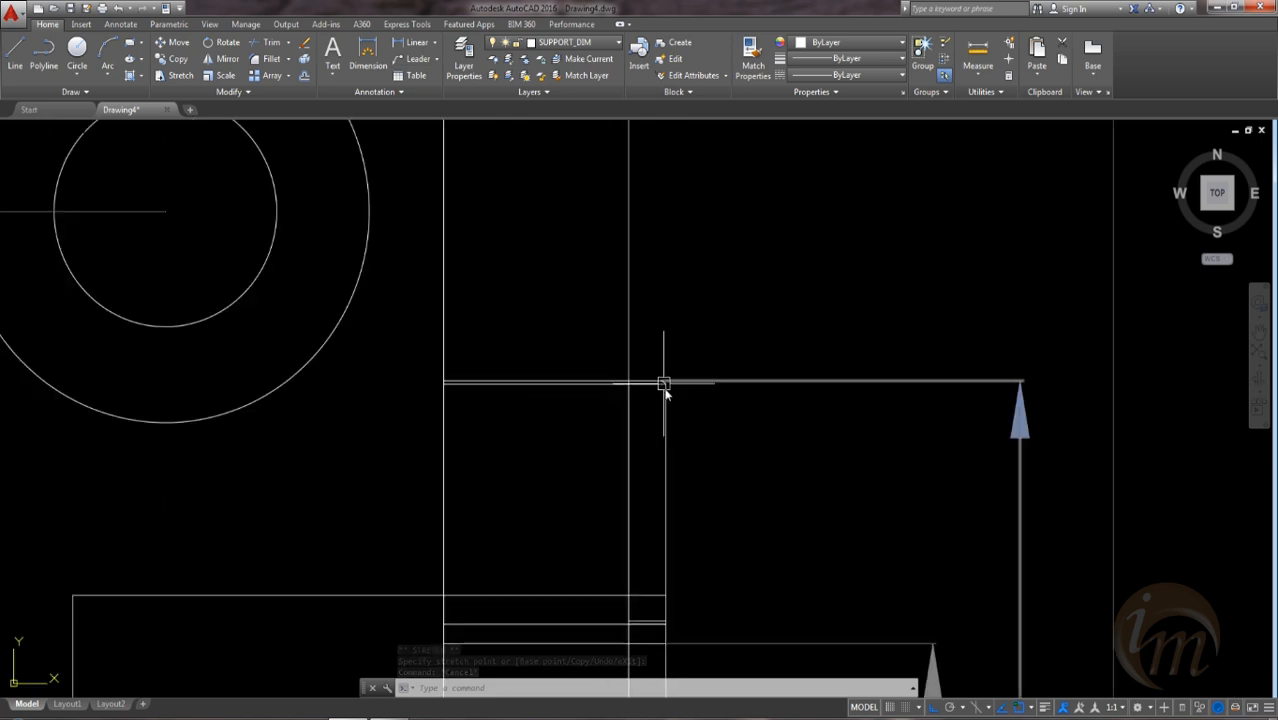
Step: Add a linear dimension for the horizontal length of the support's inner rectangle, from its lower-left corner to the vertical plate edge
scroll(693, 398, "up", 6)
scroll(699, 410, "down", 3)
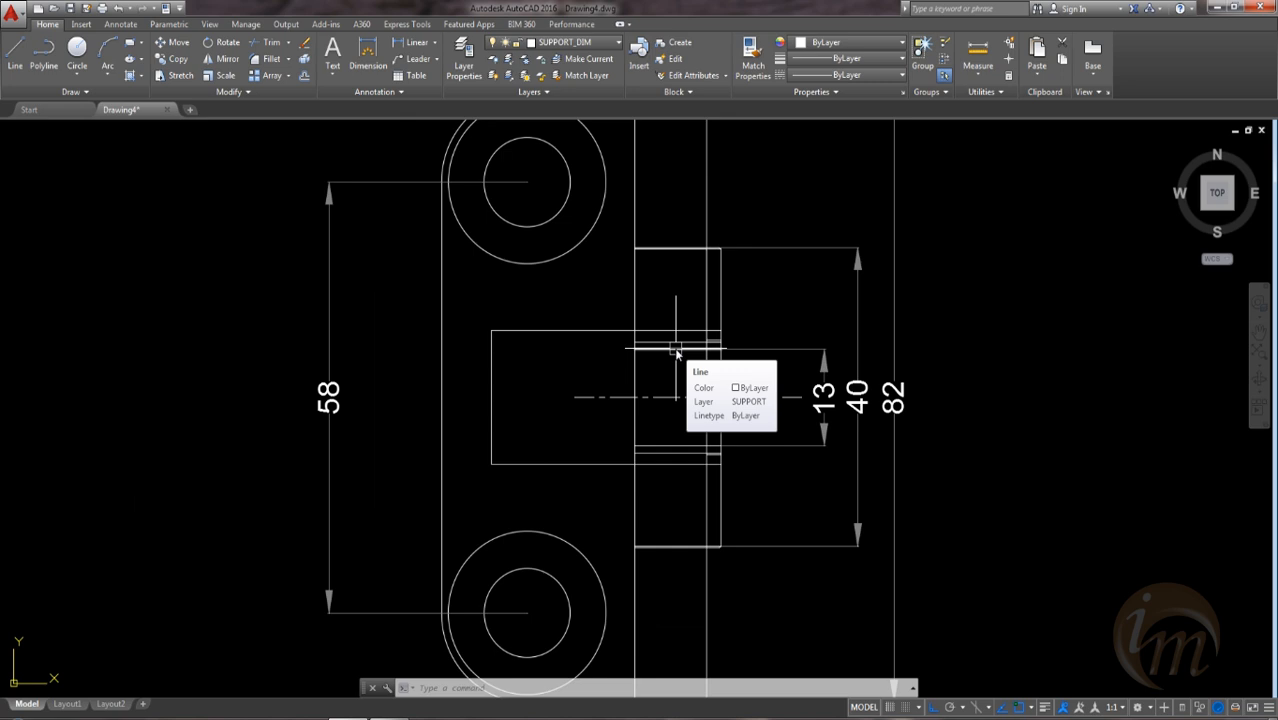
middle_click_drag(703, 400, 709, 354)
middle_click_drag(572, 417, 615, 466)
key("space")
left_click(539, 467)
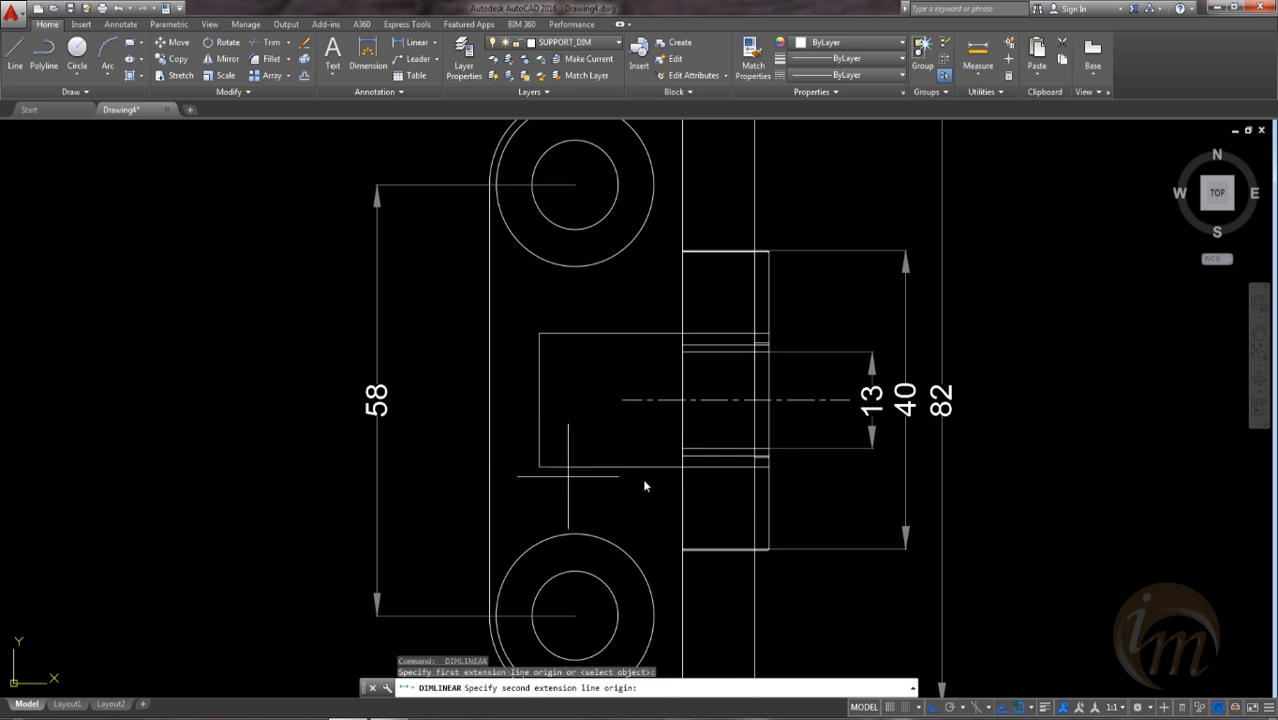
left_click(683, 468)
left_click(632, 492)
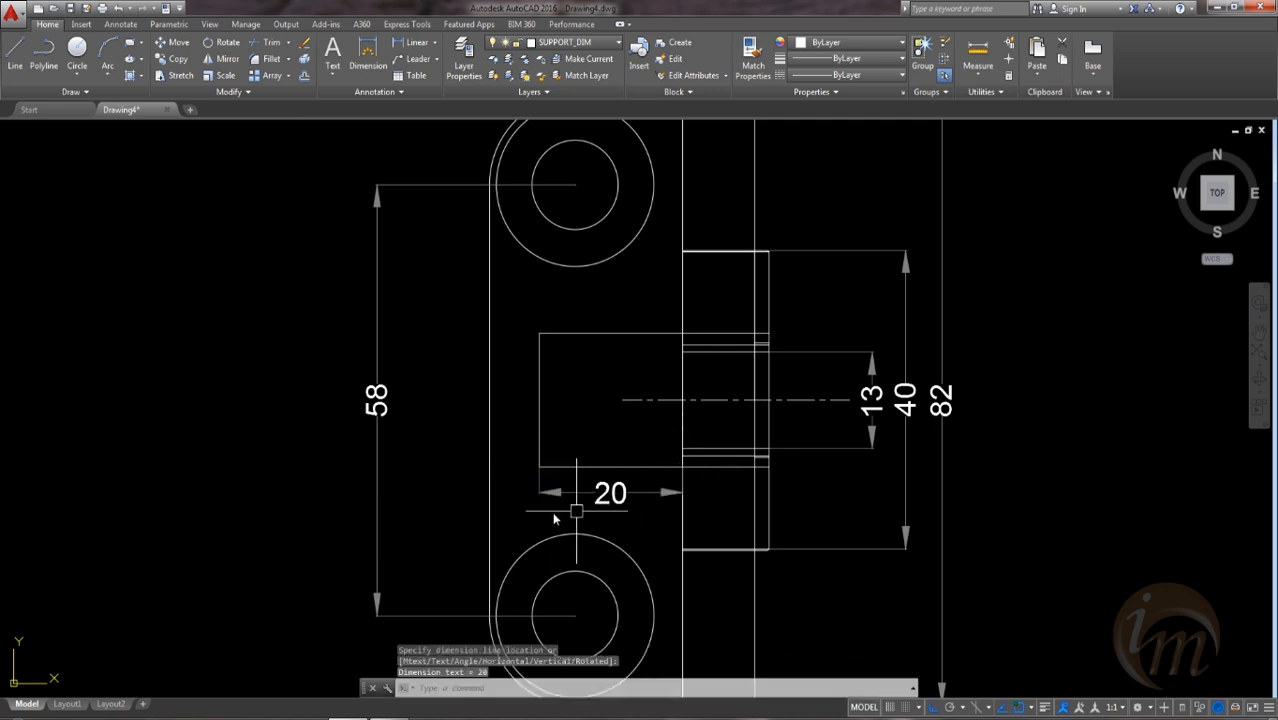
Step: Add a linear dimension for the height of the inner rectangle's left edge, placed just outside that edge
key("space")
left_click(539, 466)
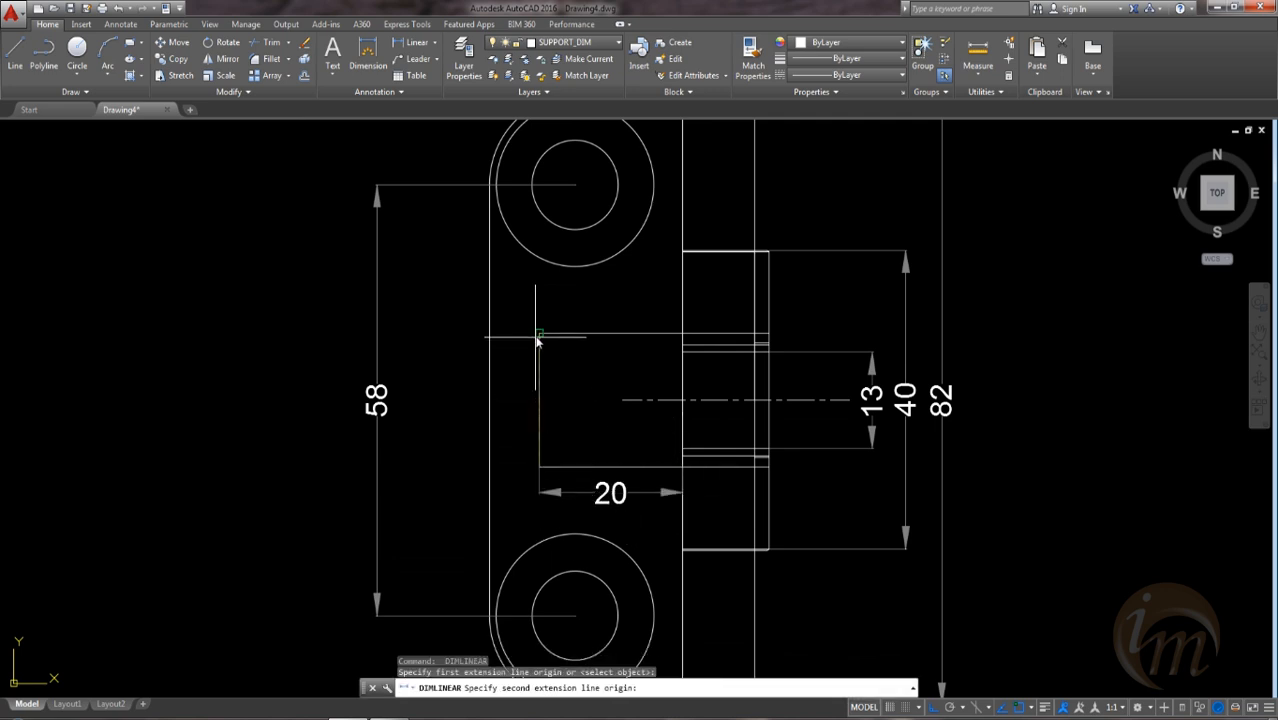
left_click(538, 335)
left_click(517, 430)
Step: Dimension the width of the support's vertical plate between its two upper corners, placing the dimension above the part
mouse_move(693, 437)
middle_mouse_down()
mouse_move(668, 516)
mouse_move(636, 516)
mouse_move(704, 416)
middle_mouse_up()
mouse_move(761, 345)
middle_mouse_down()
mouse_move(770, 408)
mouse_move(755, 563)
middle_mouse_up()
key("space")
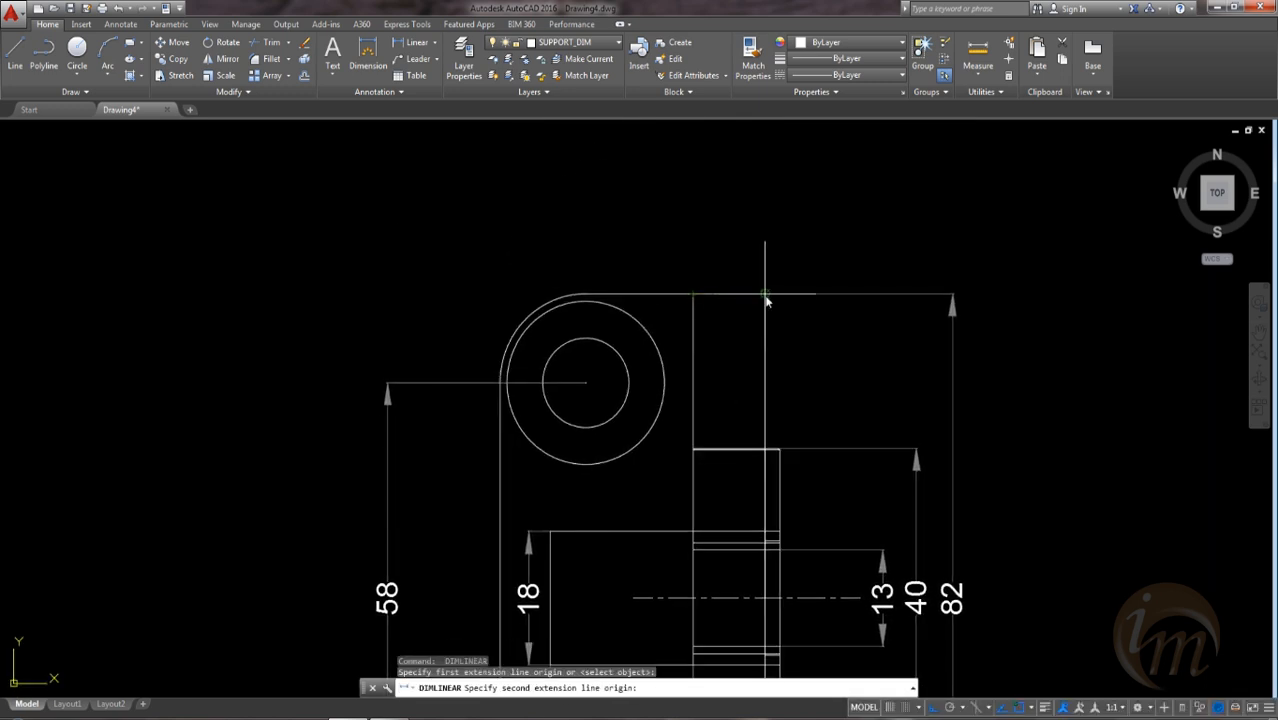
left_click(765, 294)
left_click(732, 238)
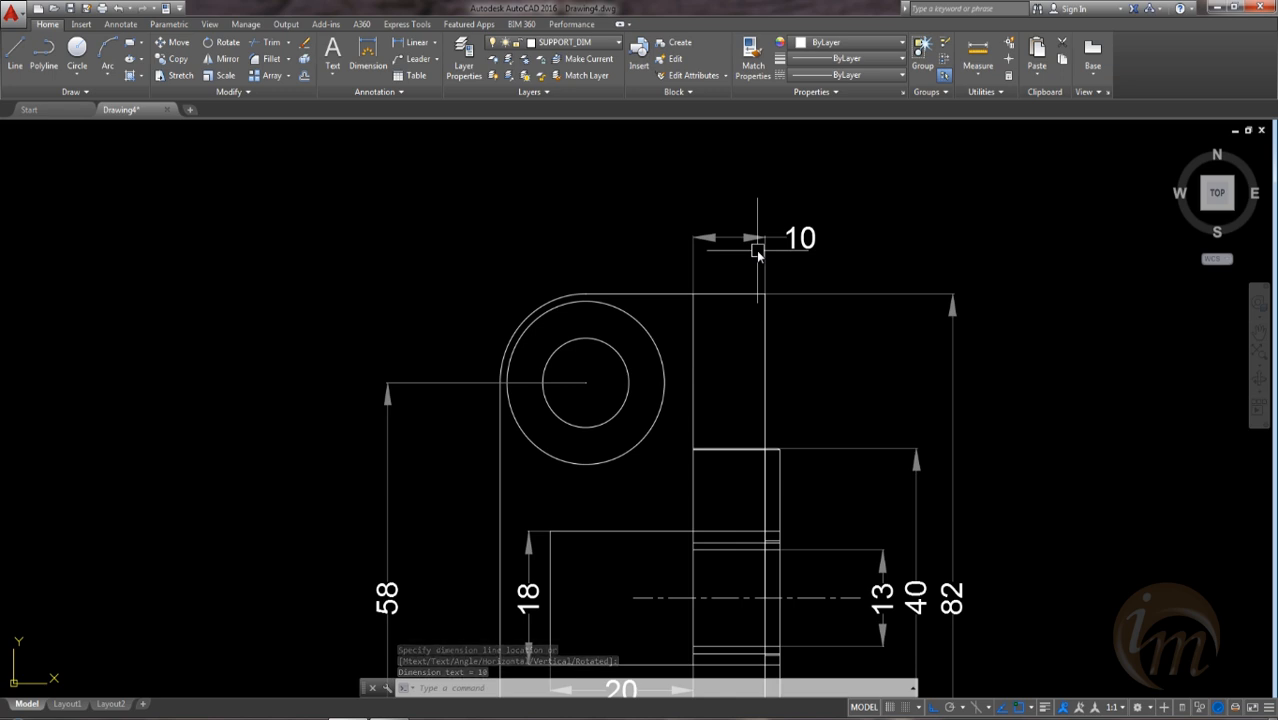
Step: Add a radius dimension to the support's upper outer corner arc, with its text outside the part at the upper left
scroll(697, 305, "down", 2)
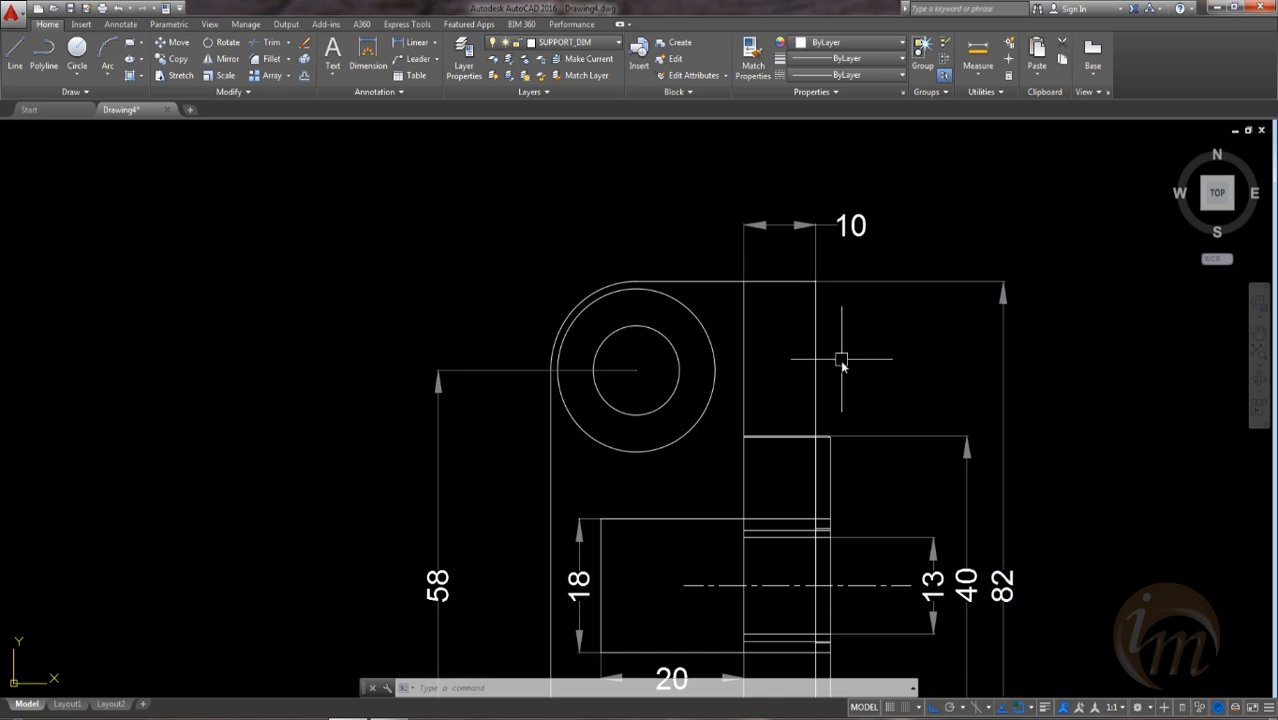
scroll(840, 360, "down", 3)
mouse_move(838, 379)
middle_mouse_down()
mouse_move(832, 342)
mouse_move(795, 357)
middle_mouse_up()
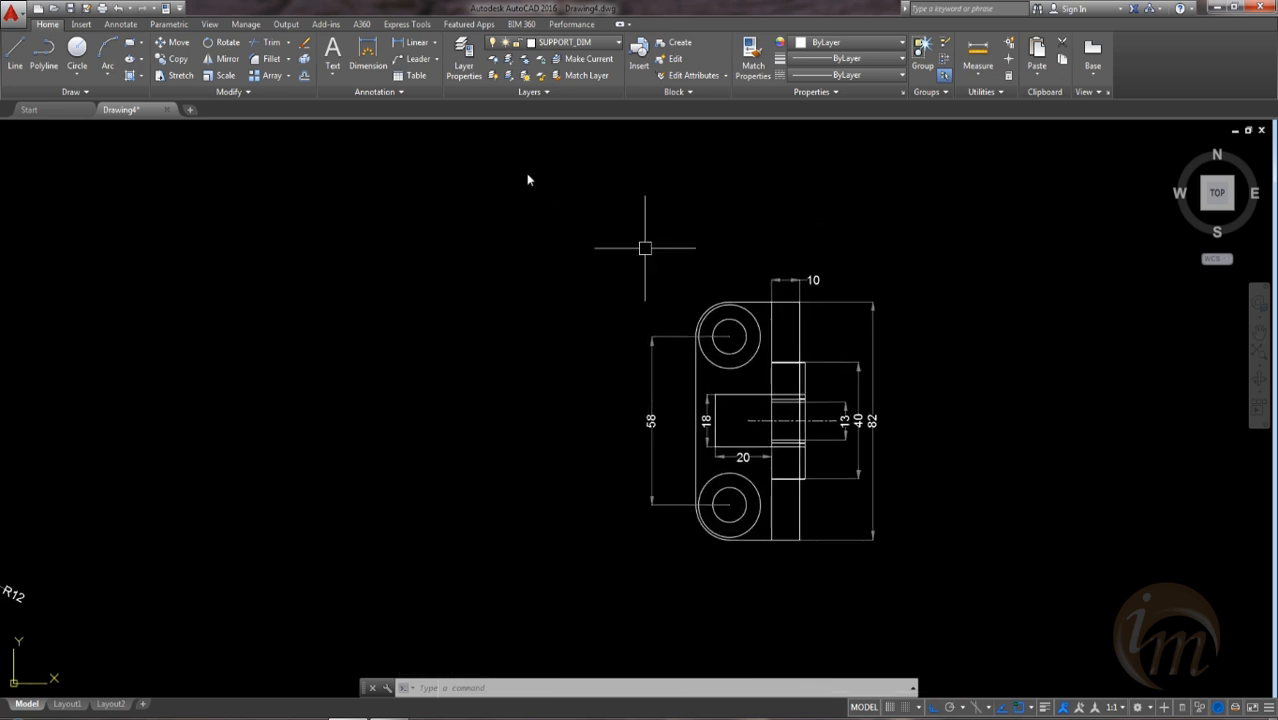
left_click(436, 47)
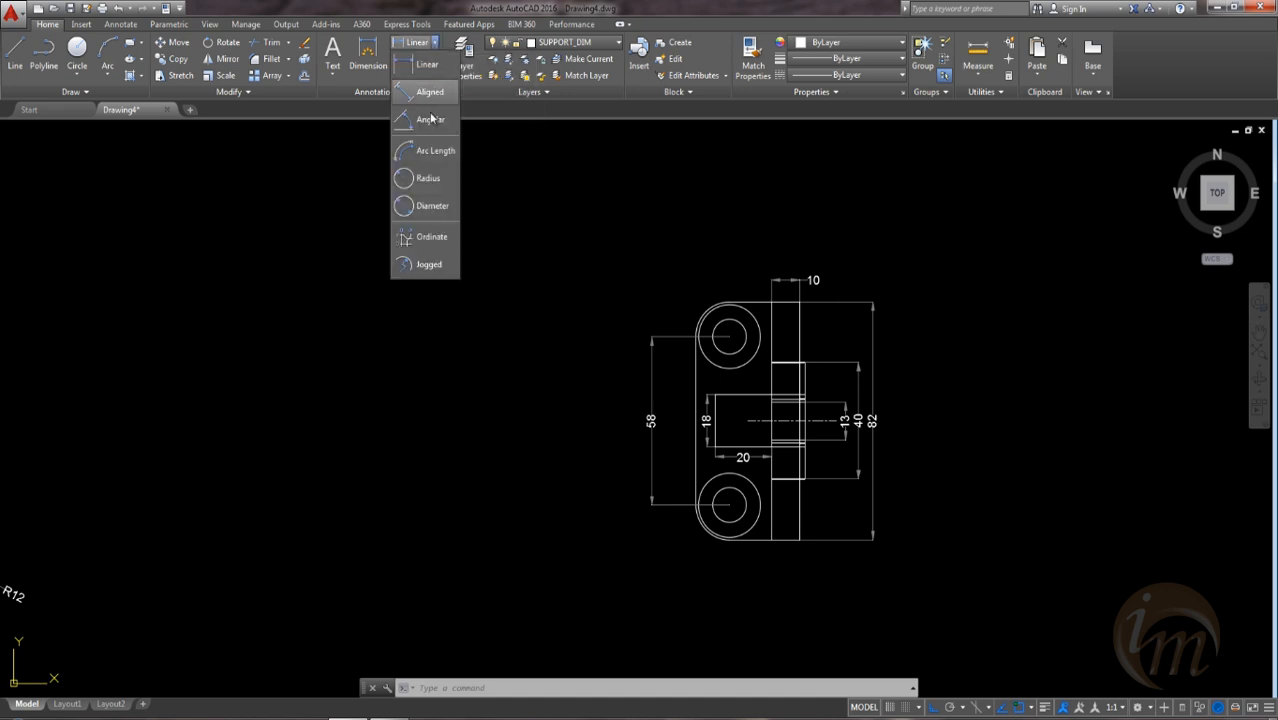
left_click(425, 183)
scroll(671, 287, "up", 5)
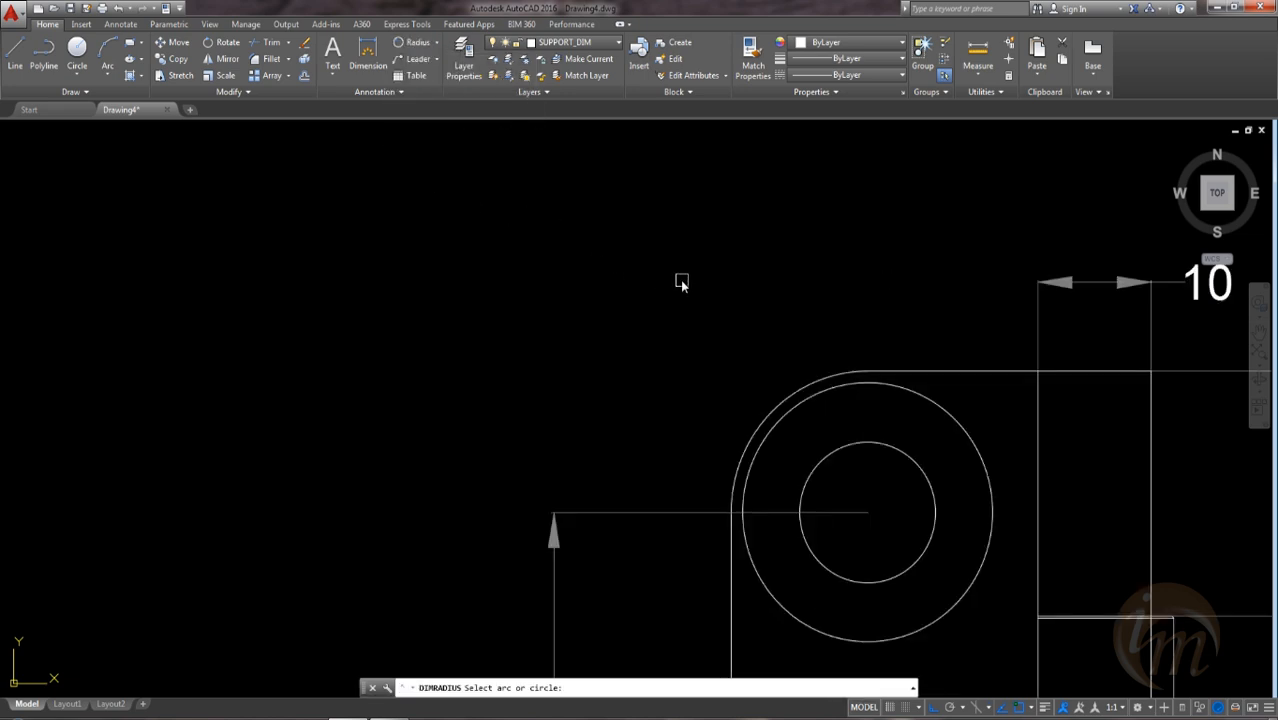
left_click(775, 401)
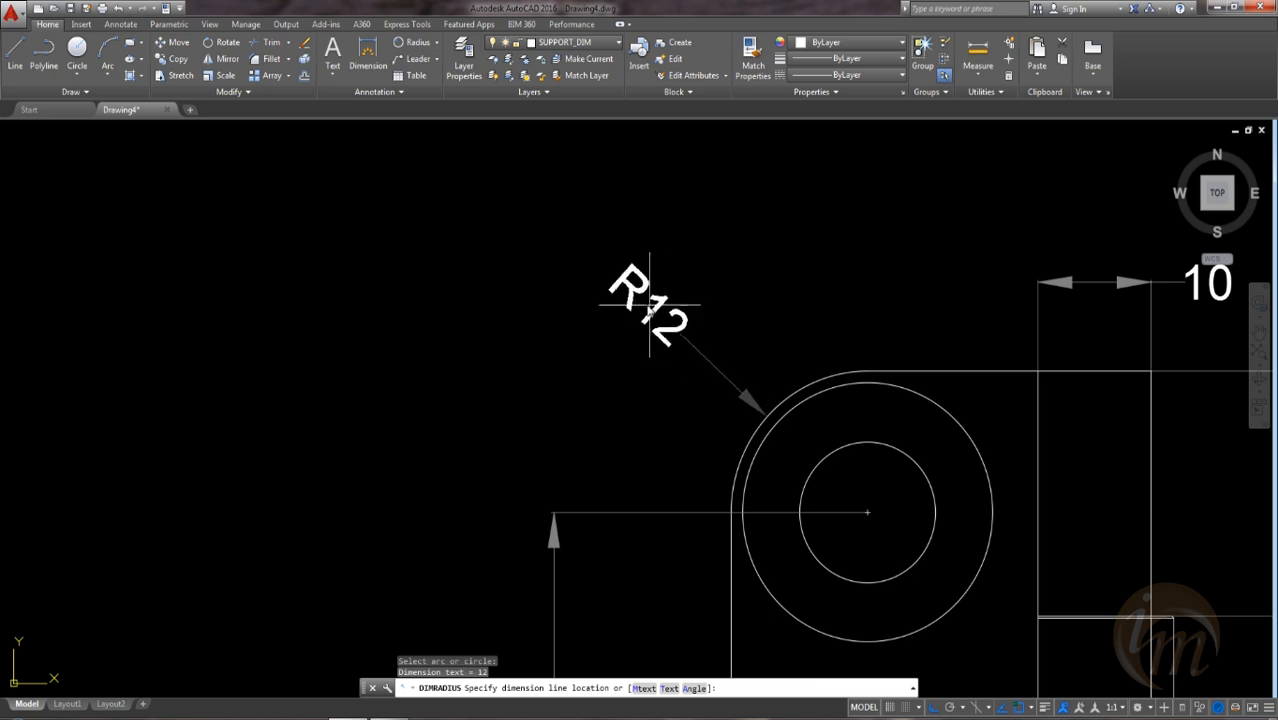
scroll(757, 233, "down", 4)
scroll(744, 170, "down", 2)
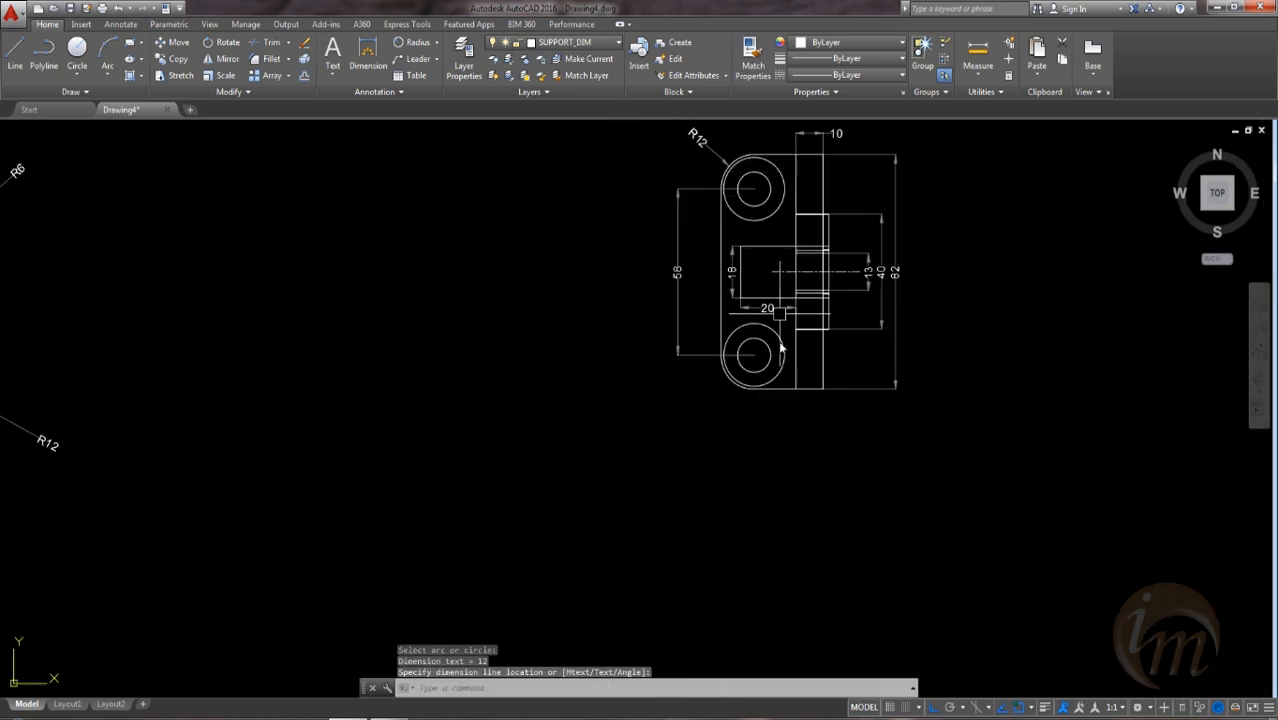
Step: Add radius dimensions to the larger and smaller concentric circles at the support's lower end, with both texts outside the part
scroll(768, 386, "up", 6)
key("Return")
left_click(736, 393)
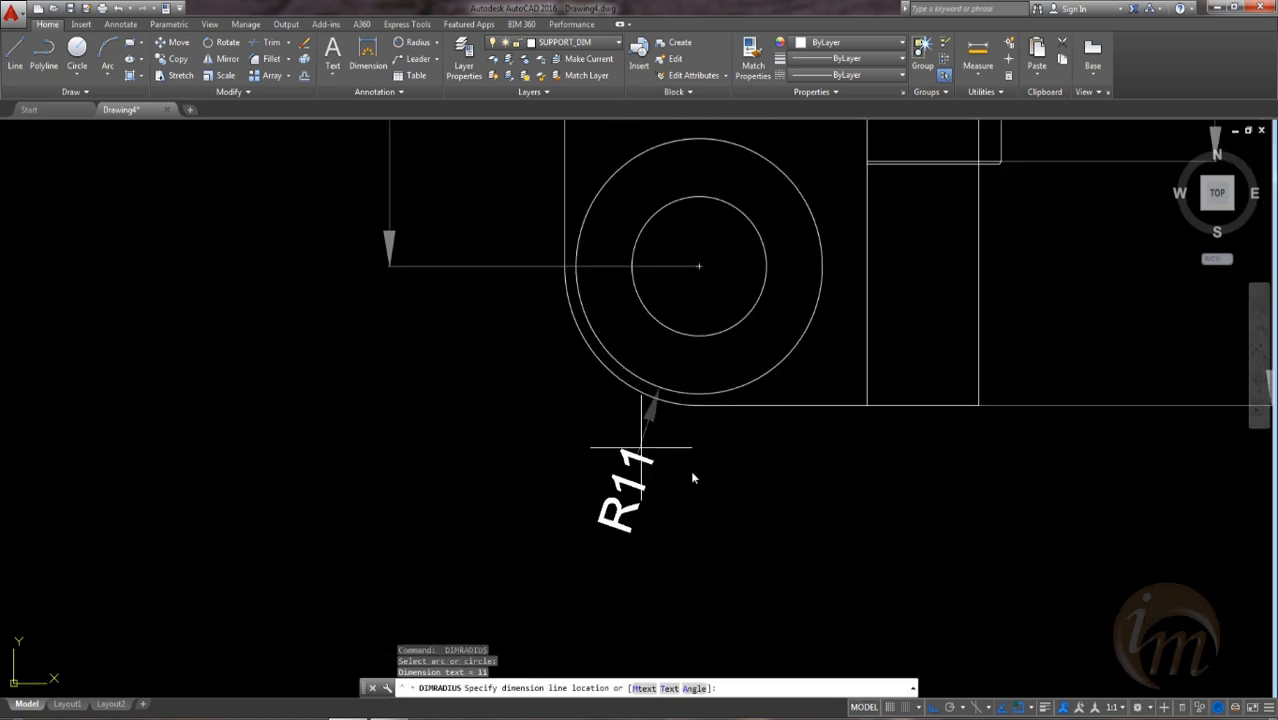
left_click(755, 426)
key("Return")
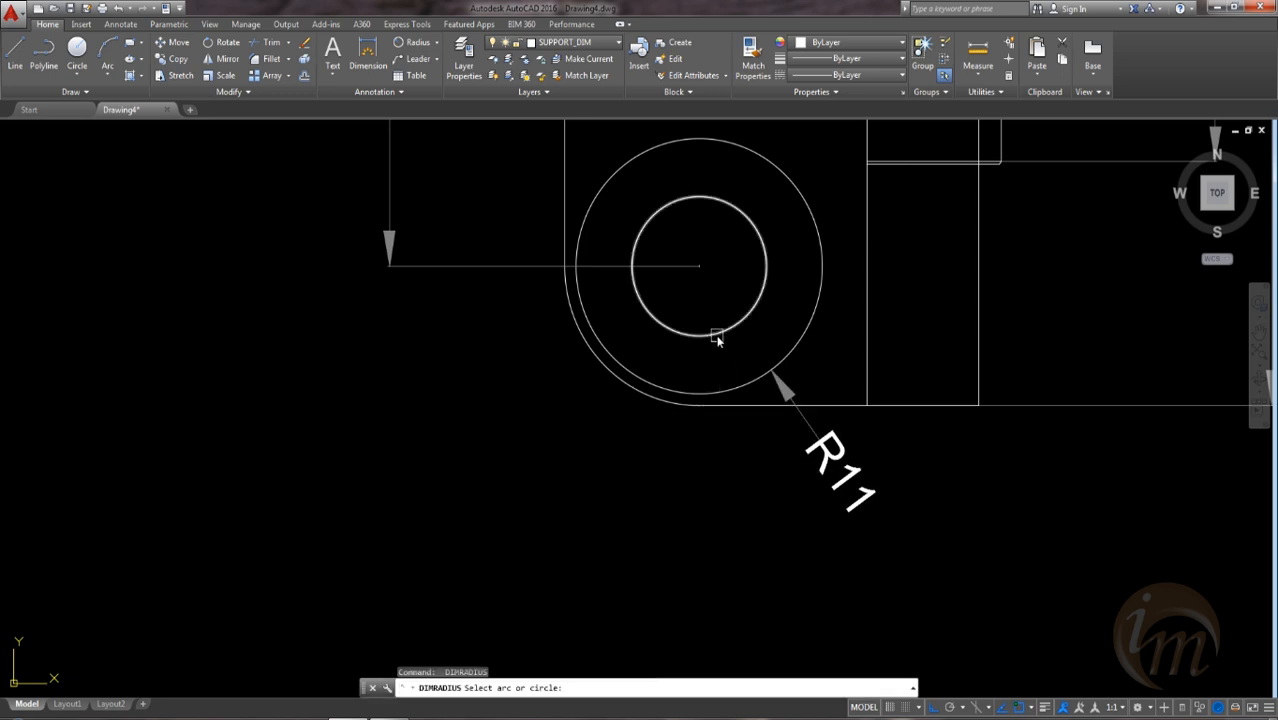
left_click(712, 335)
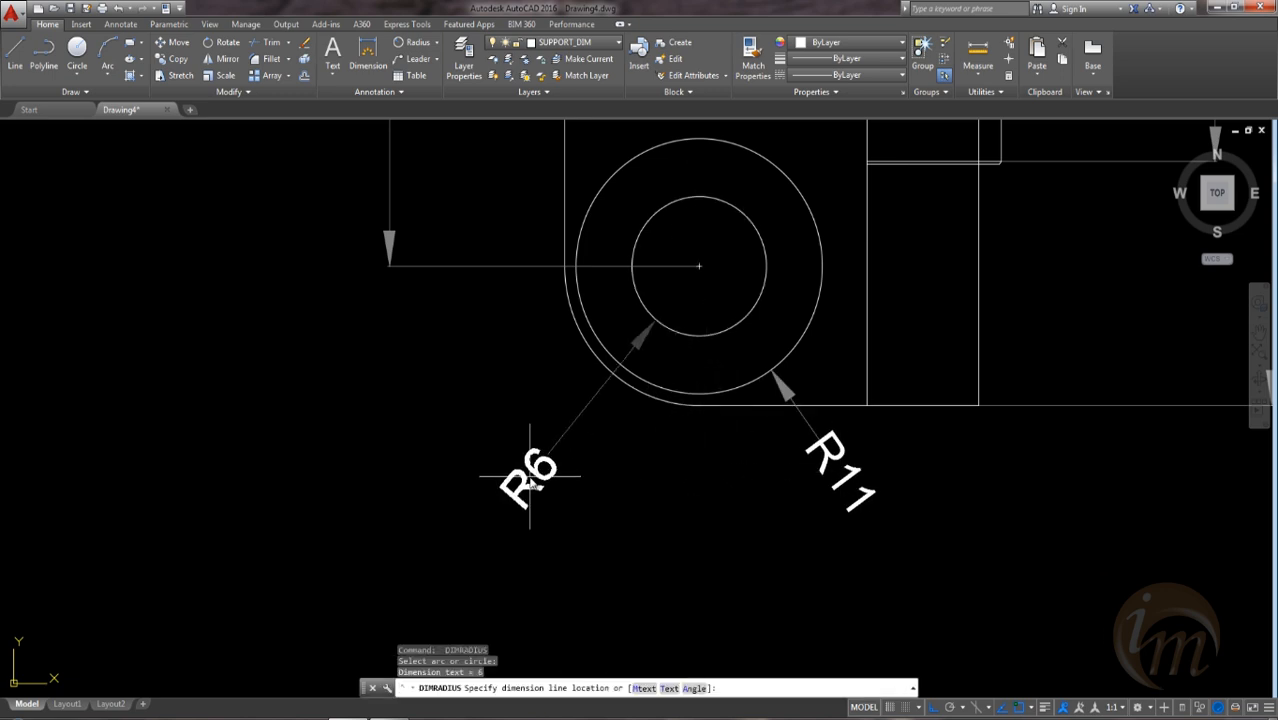
left_click(560, 390)
scroll(746, 269, "down", 5)
middle_click_drag(748, 288, 714, 448)
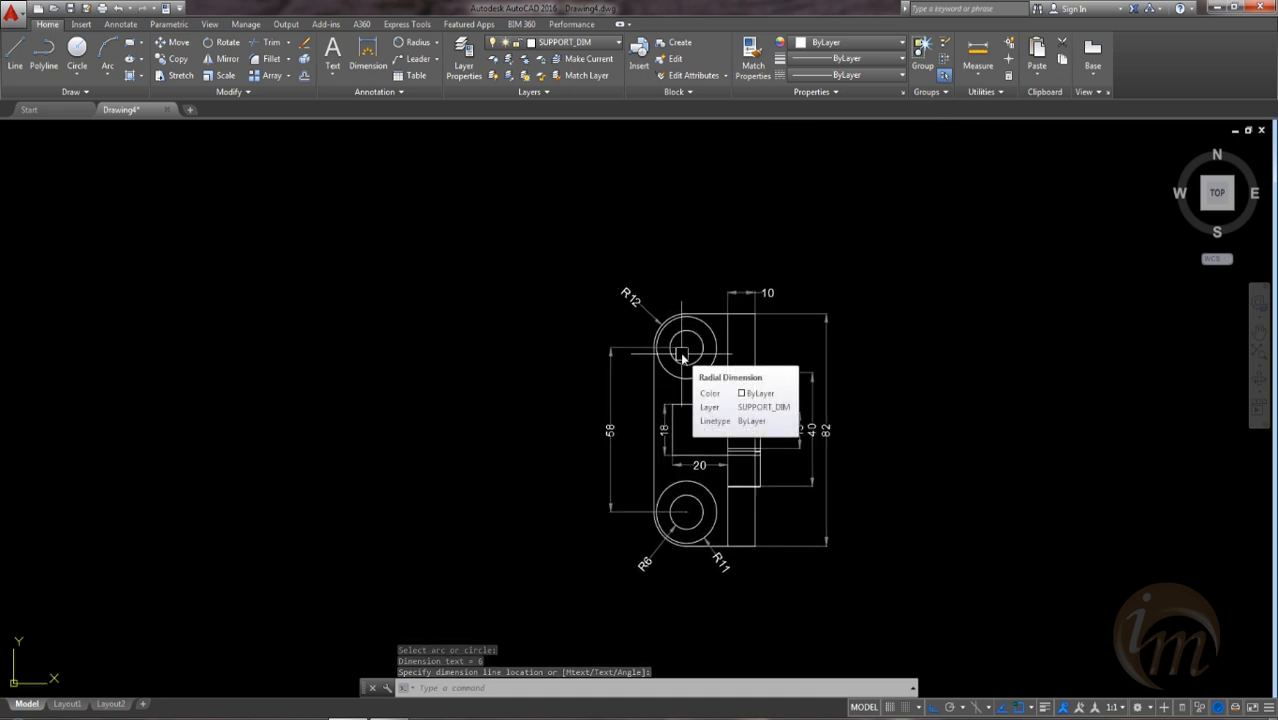
middle_click_drag(788, 455, 705, 430)
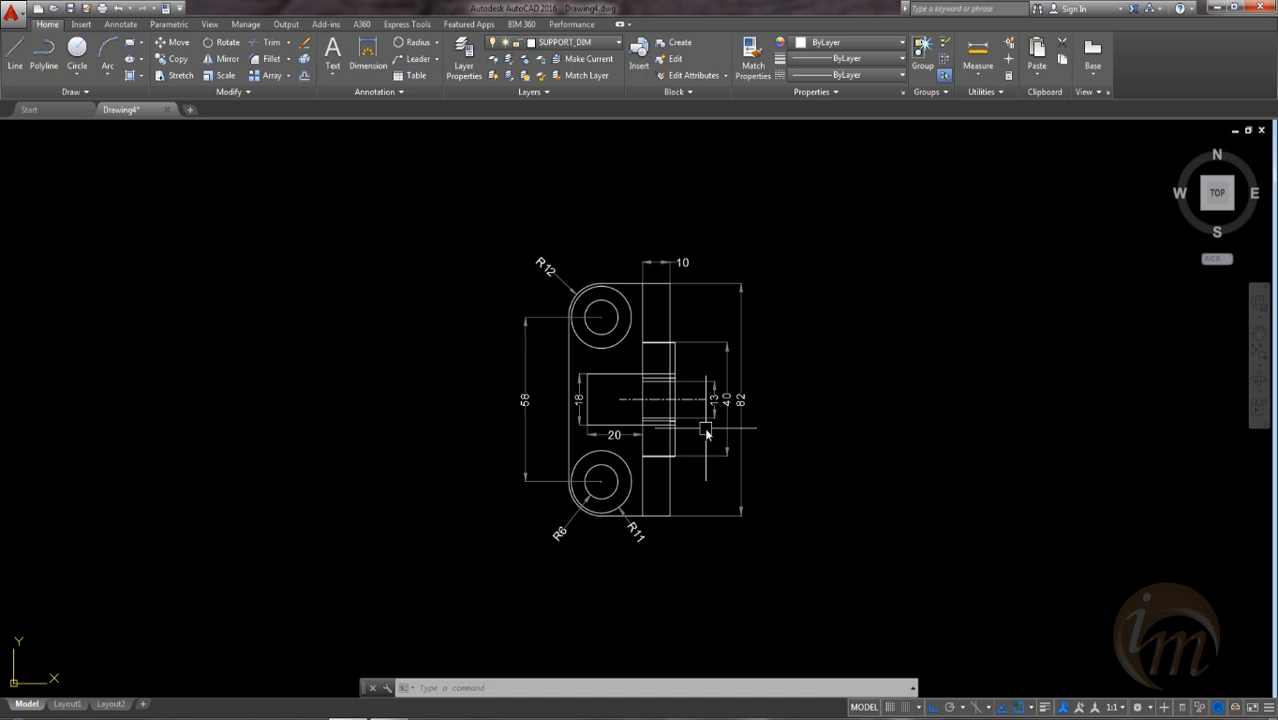
scroll(705, 430, "down", 6)
scroll(727, 434, "up", 4)
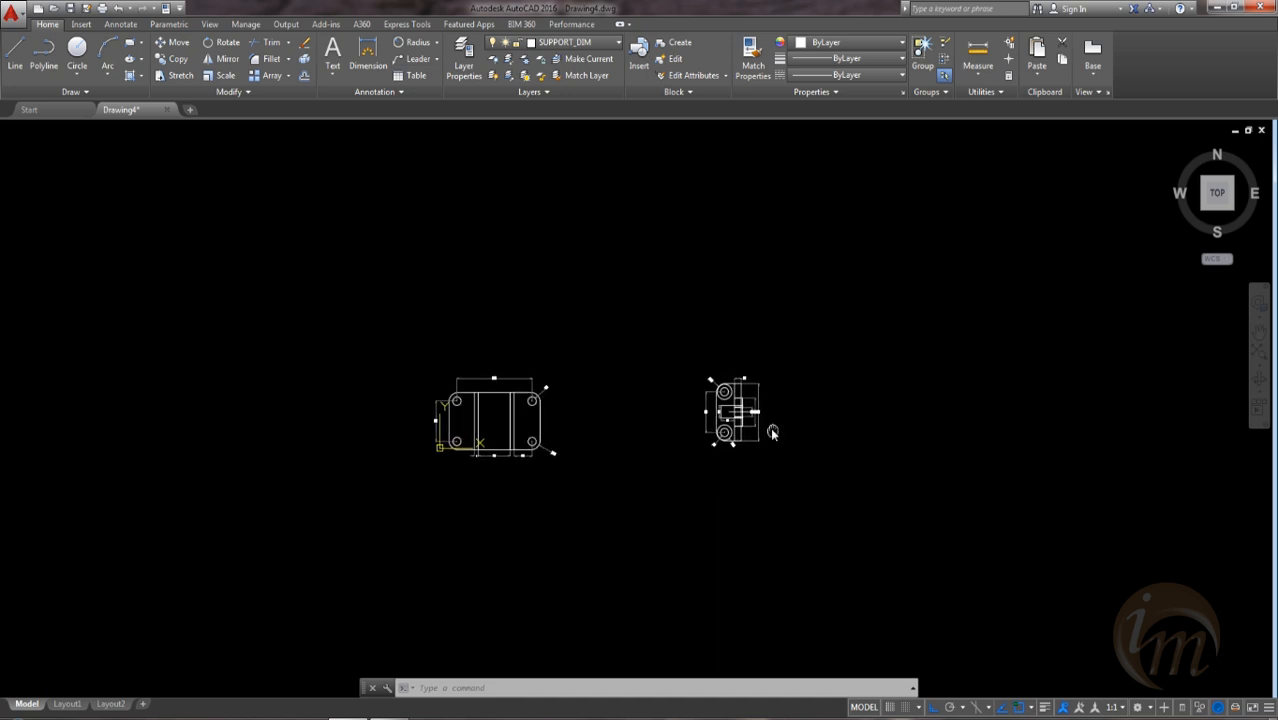
left_click(904, 540)
left_click(677, 272)
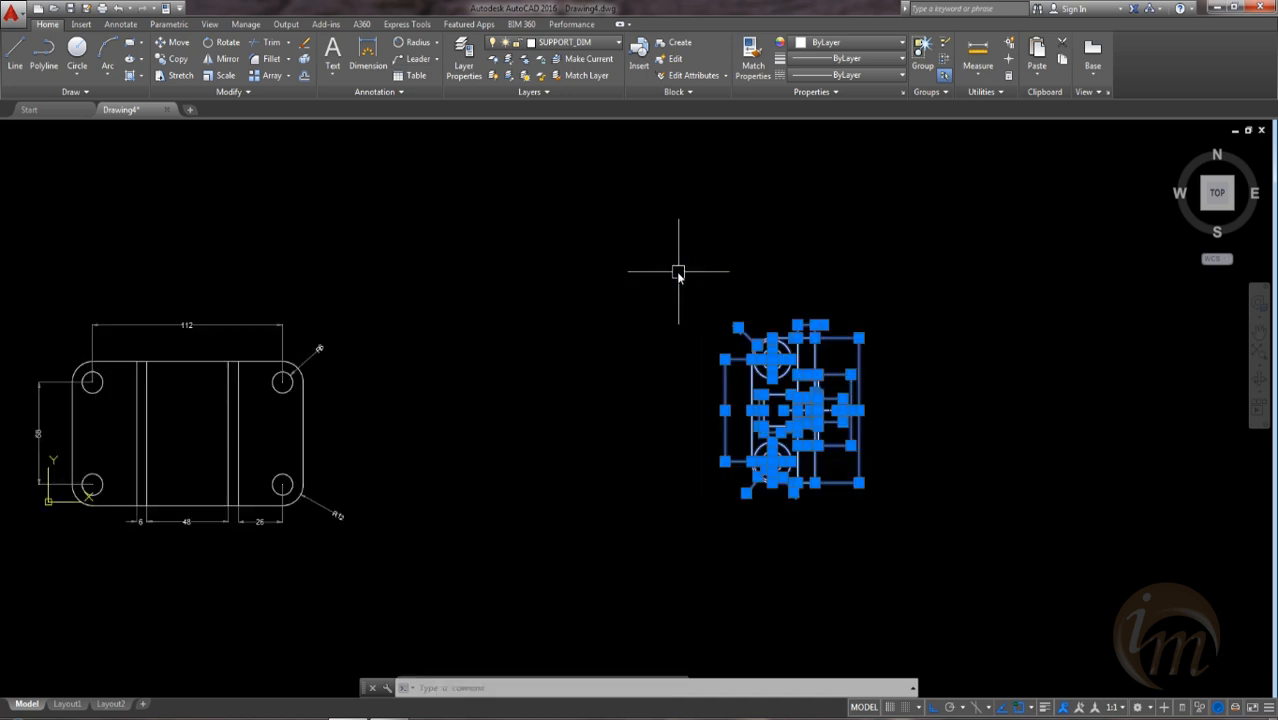
key("Escape")
Step: Make AXAIL the current layer, with empty space in view beside the support drawing
scroll(828, 370, "down", 2)
middle_click_drag(848, 410, 452, 470)
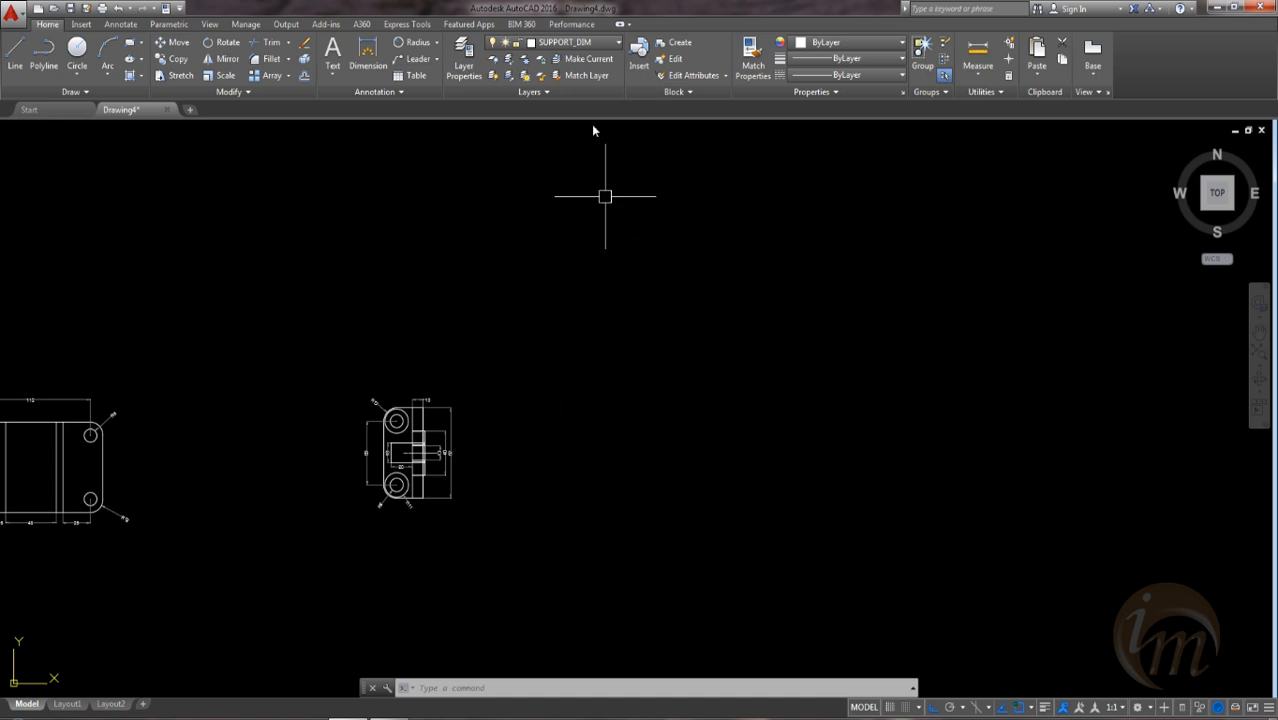
left_click(556, 44)
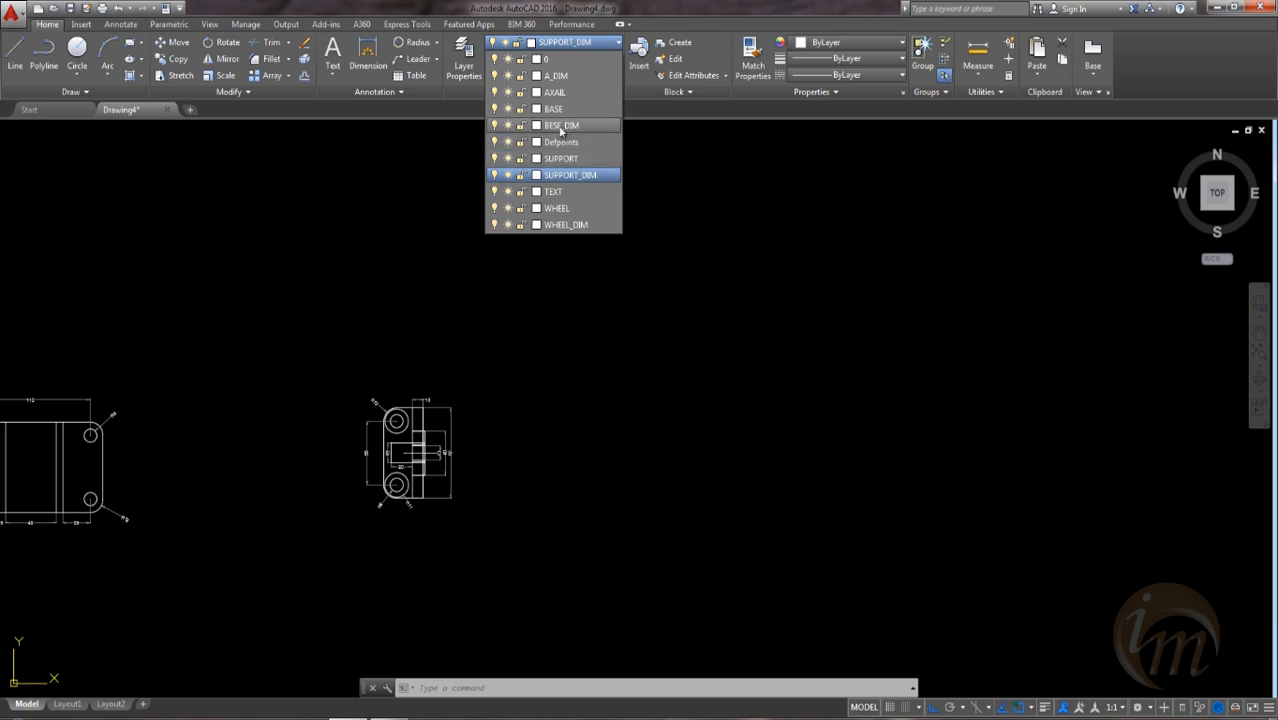
left_click(554, 92)
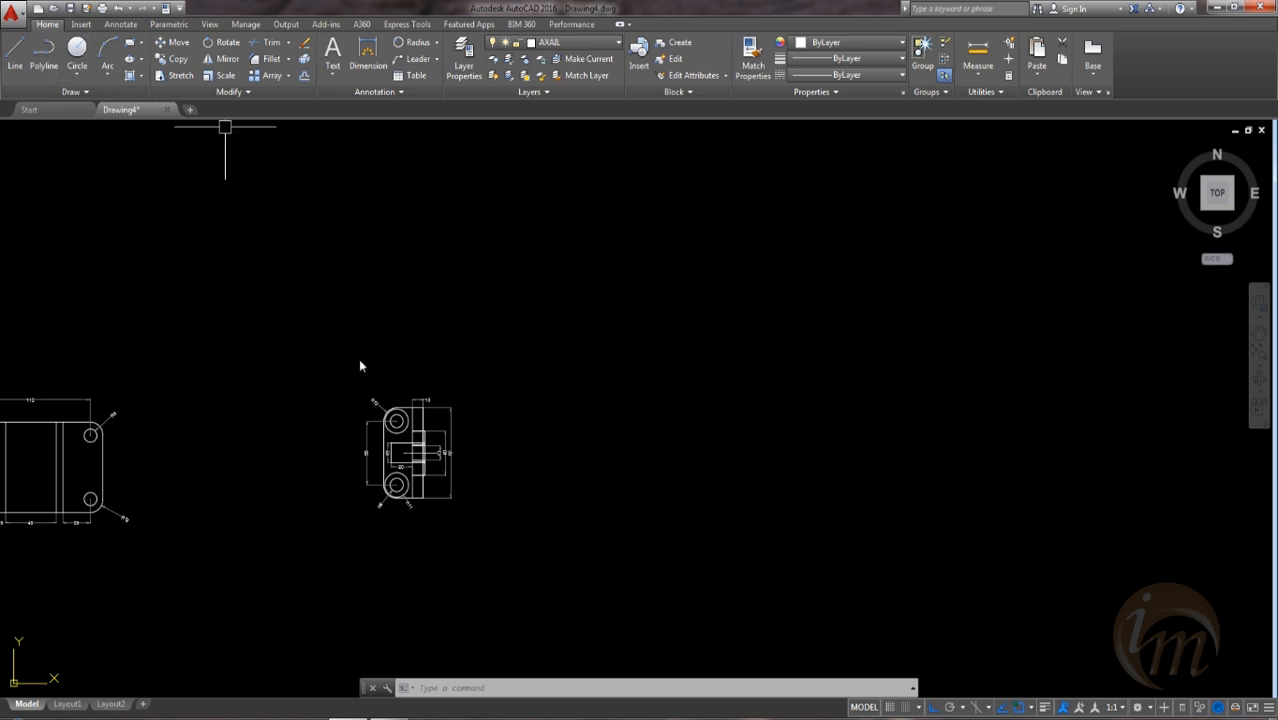
Step: Draw a closed rectangle 54 wide by 22 high from lines in the empty space to the right of the support
scroll(422, 481, "up", 4)
middle_click_drag(495, 445, 100, 431)
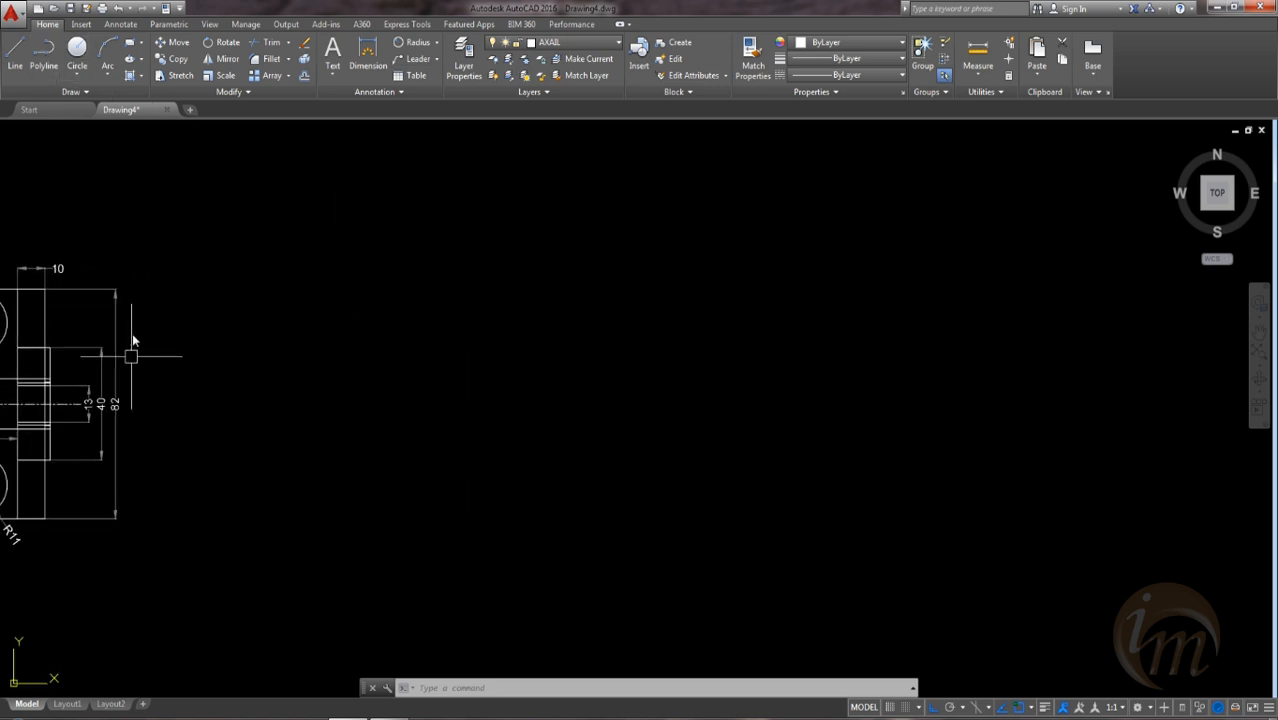
left_click(10, 62)
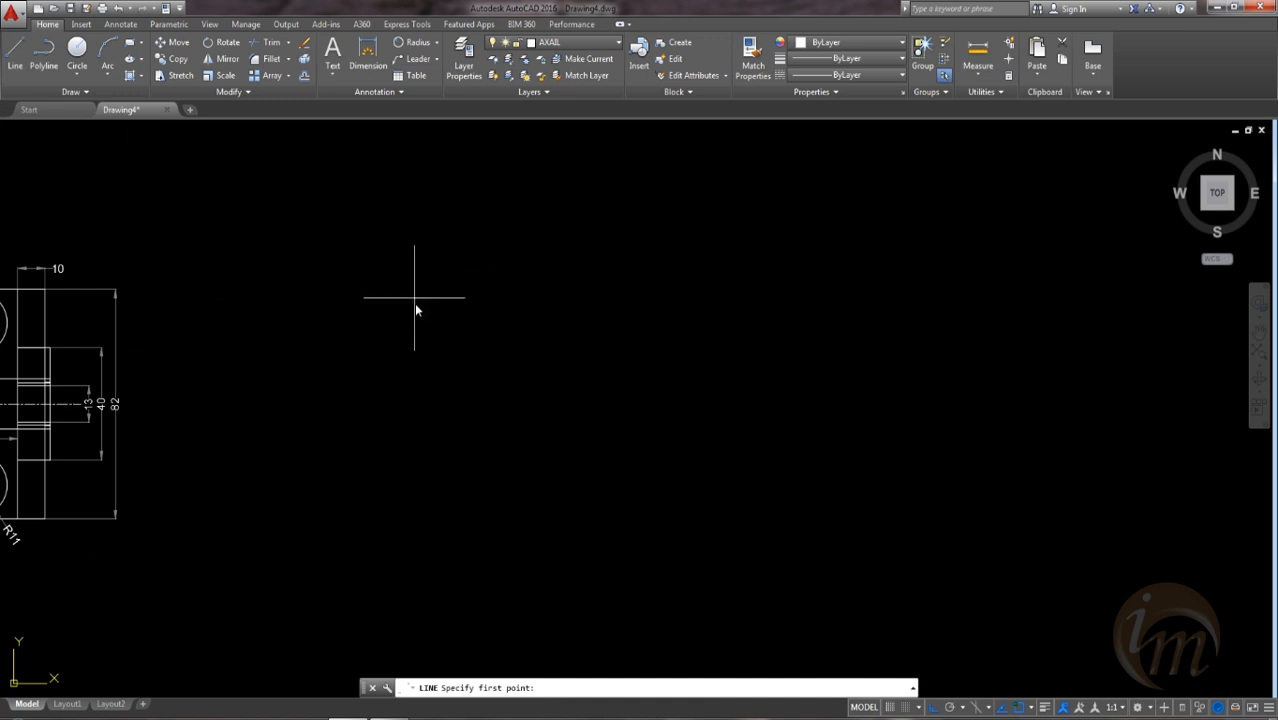
left_click(417, 305)
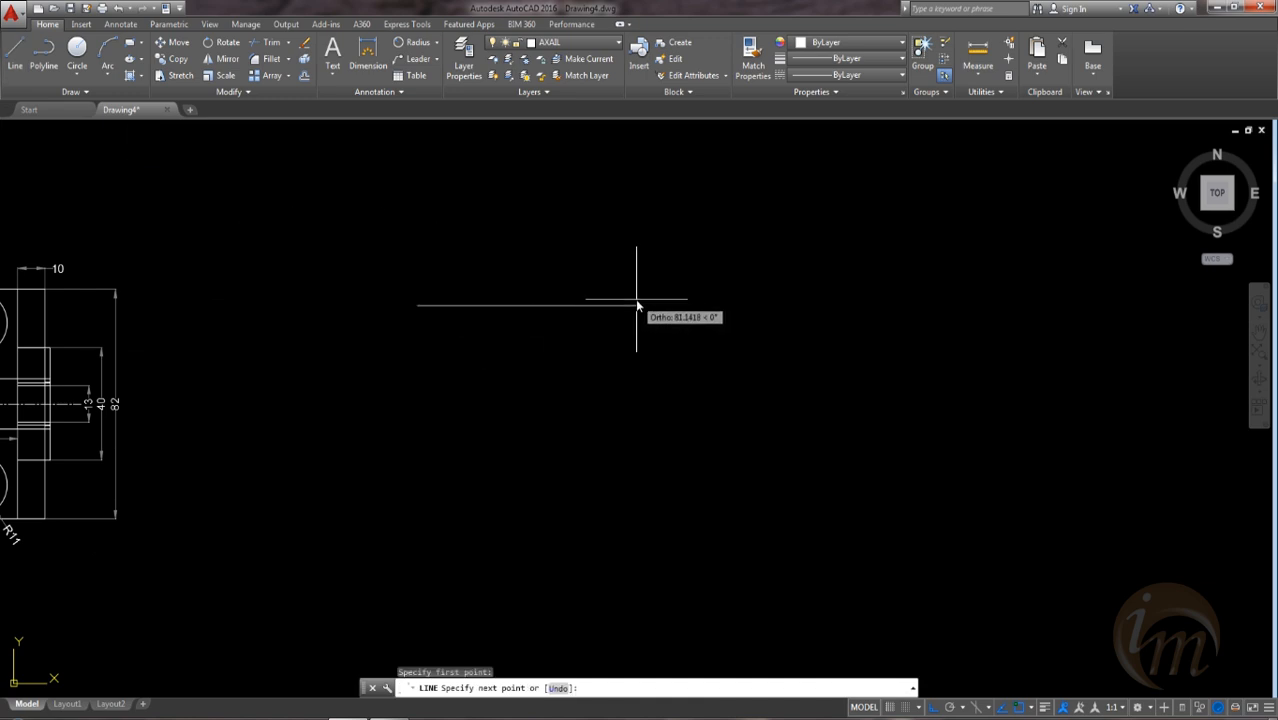
type("54")
key("Return")
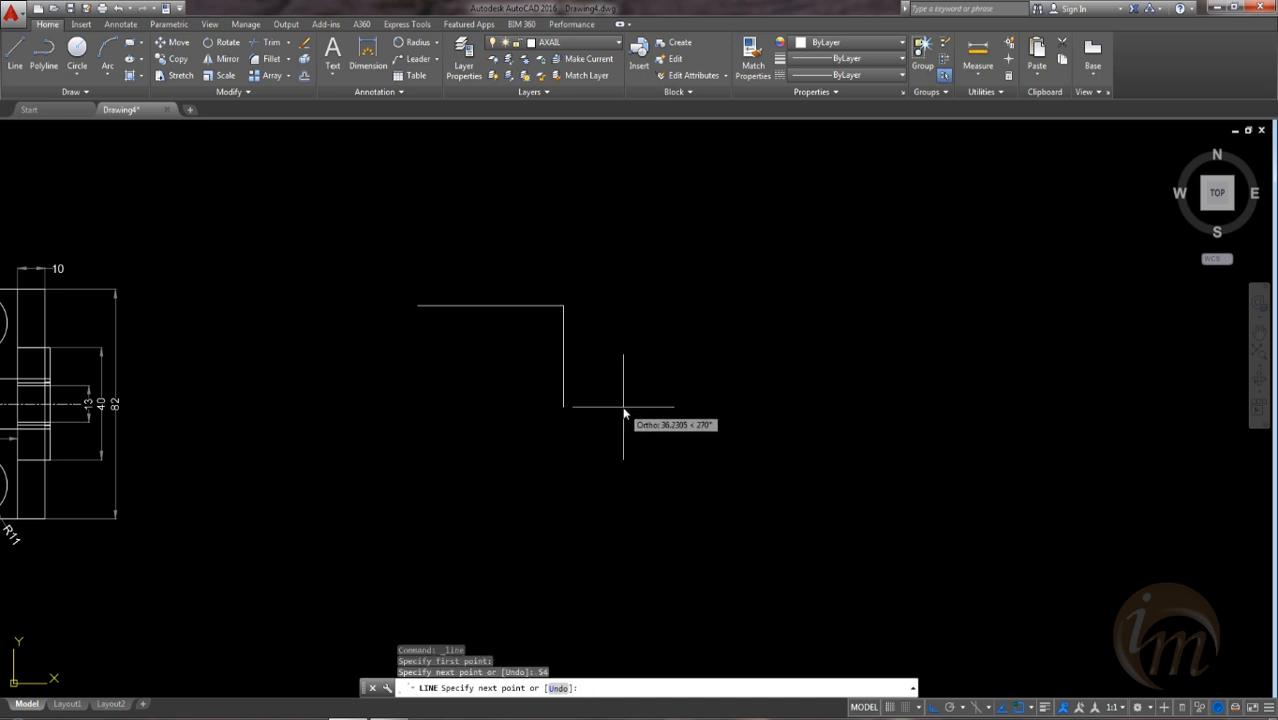
type("22")
key("Return")
type("5")
key("Return")
type("c")
key("Return")
middle_click_drag(465, 413, 443, 503)
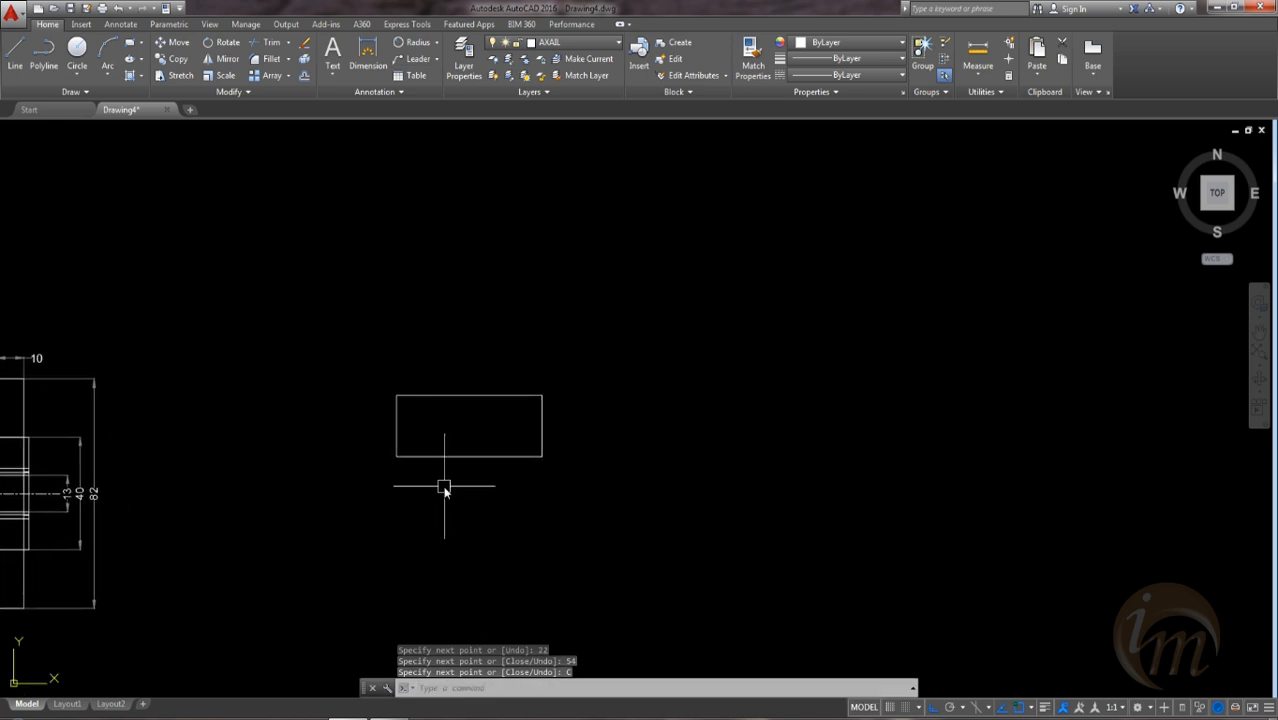
Step: Draw a horizontal line 10 long outward from the midpoint of the rectangle's right edge
key("Return")
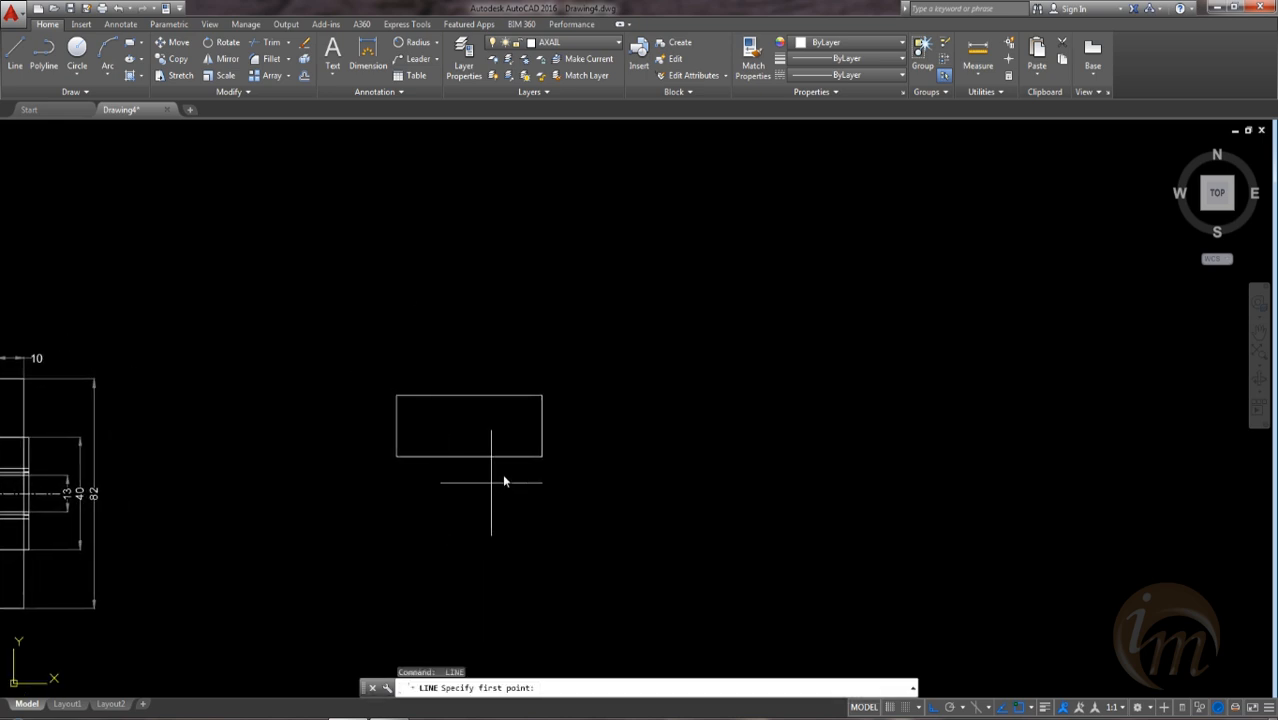
left_click(542, 427)
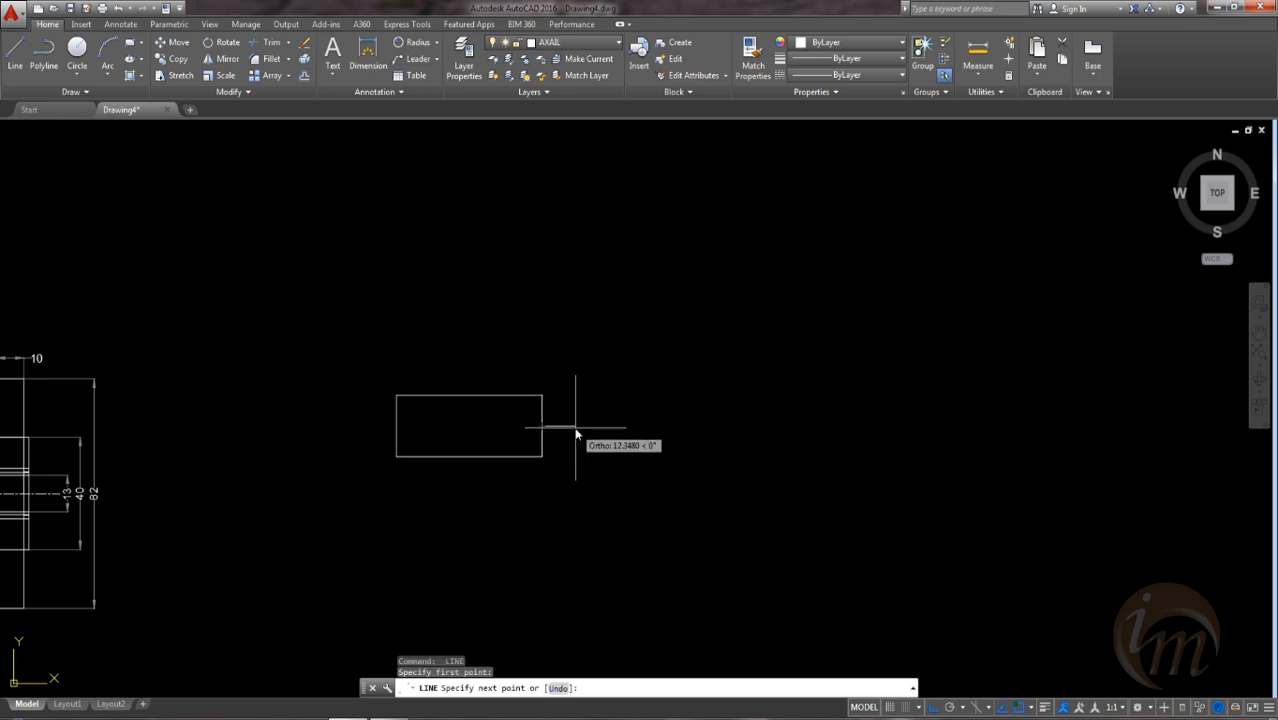
type("10")
key("Return")
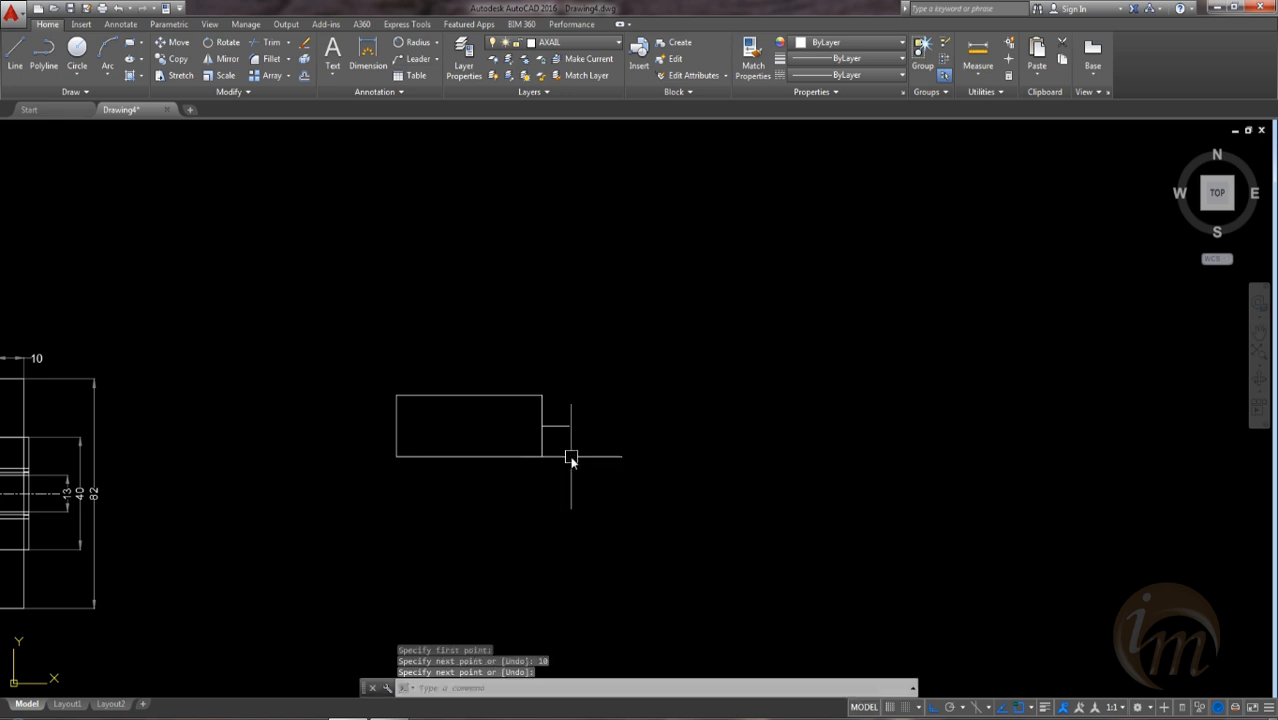
key("Escape")
Step: Offset the short horizontal line by 9 to both sides, above and below
type("o")
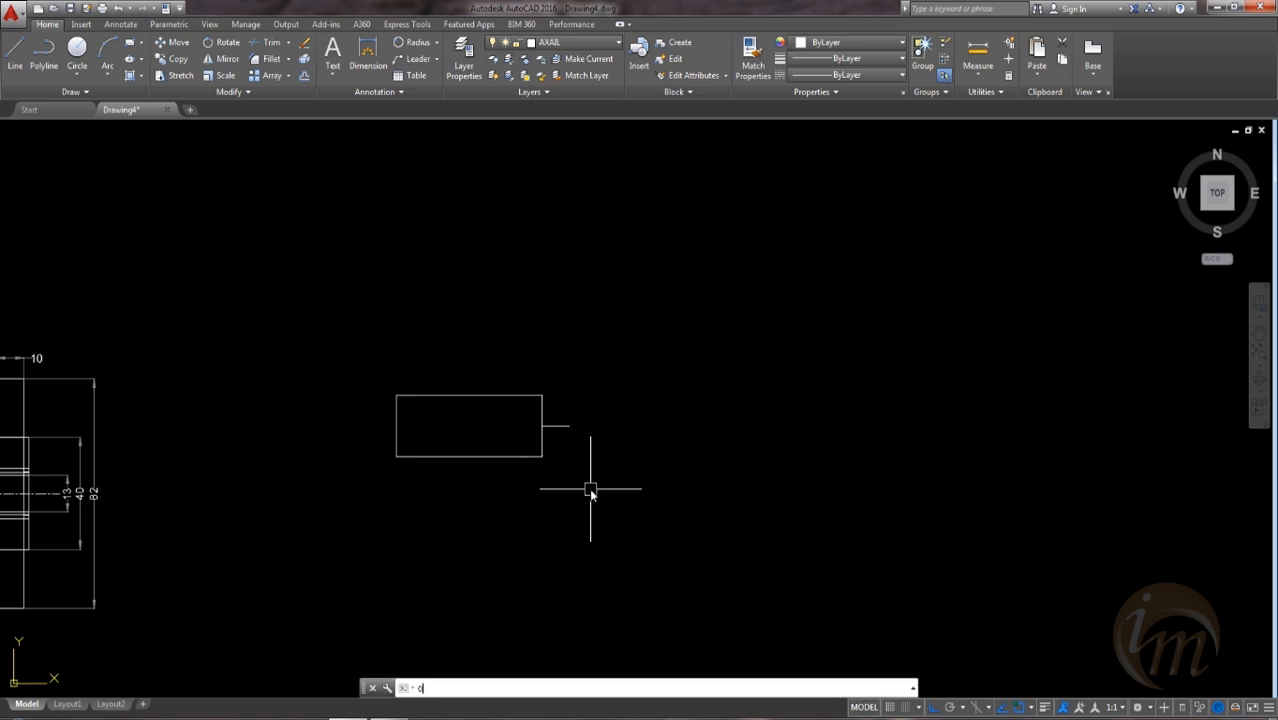
key("Return")
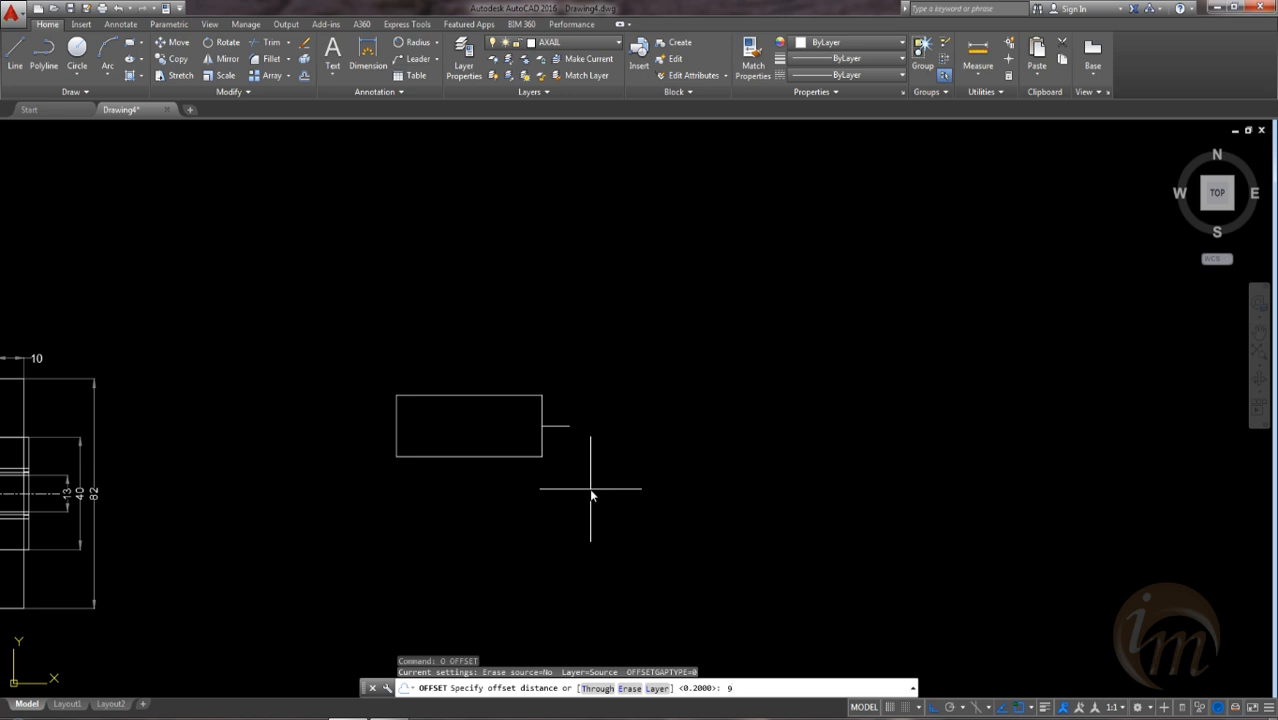
key("Return")
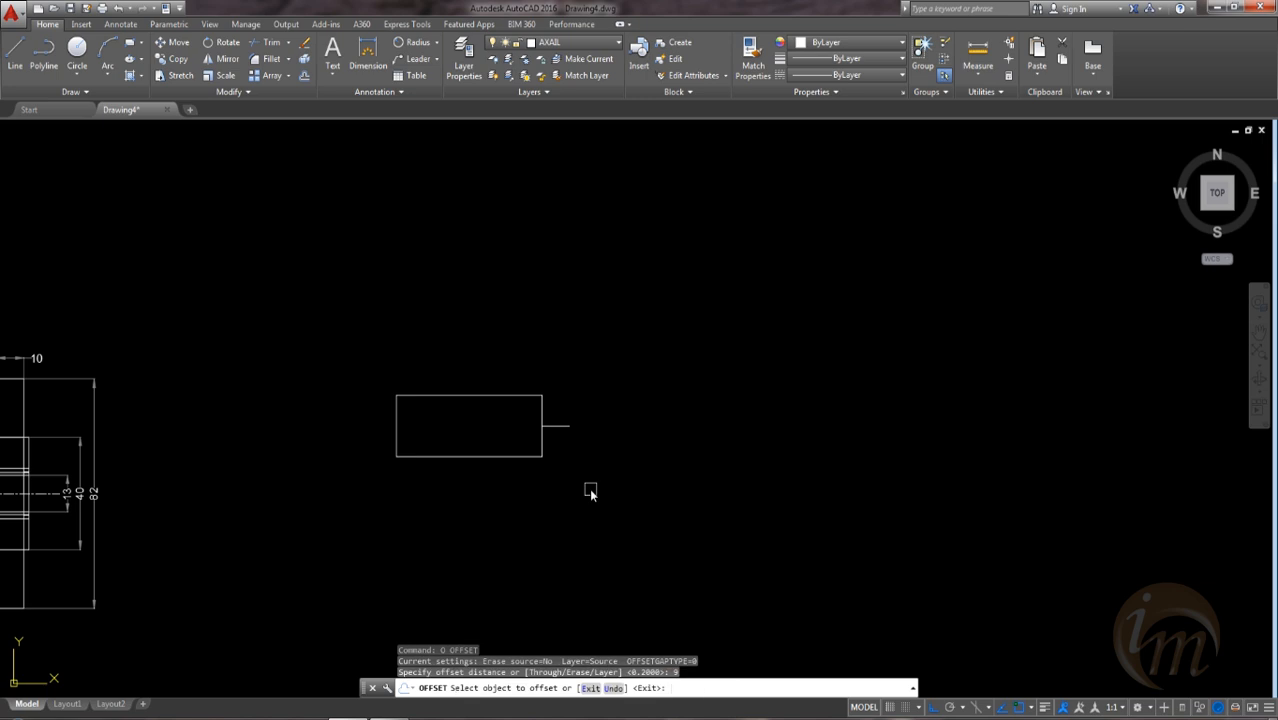
left_click(556, 426)
left_click(559, 435)
left_click(562, 425)
left_click(593, 476)
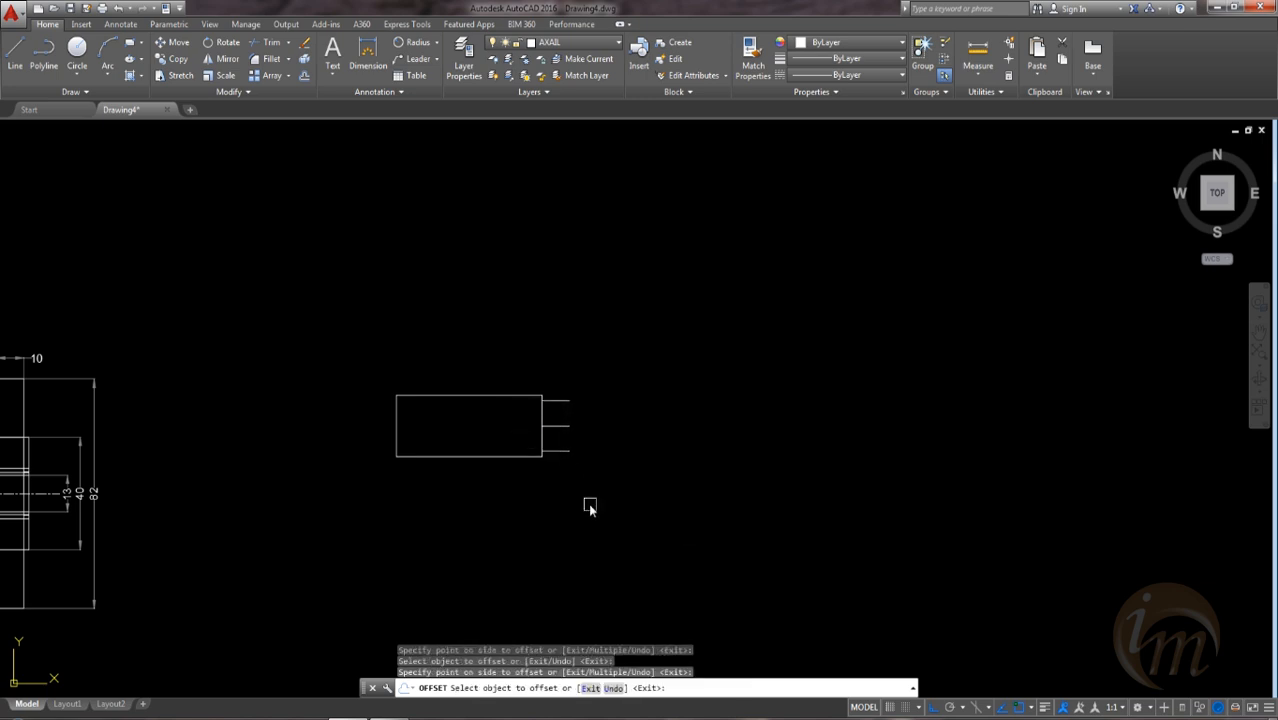
middle_click_drag(590, 508, 588, 546)
key("Escape")
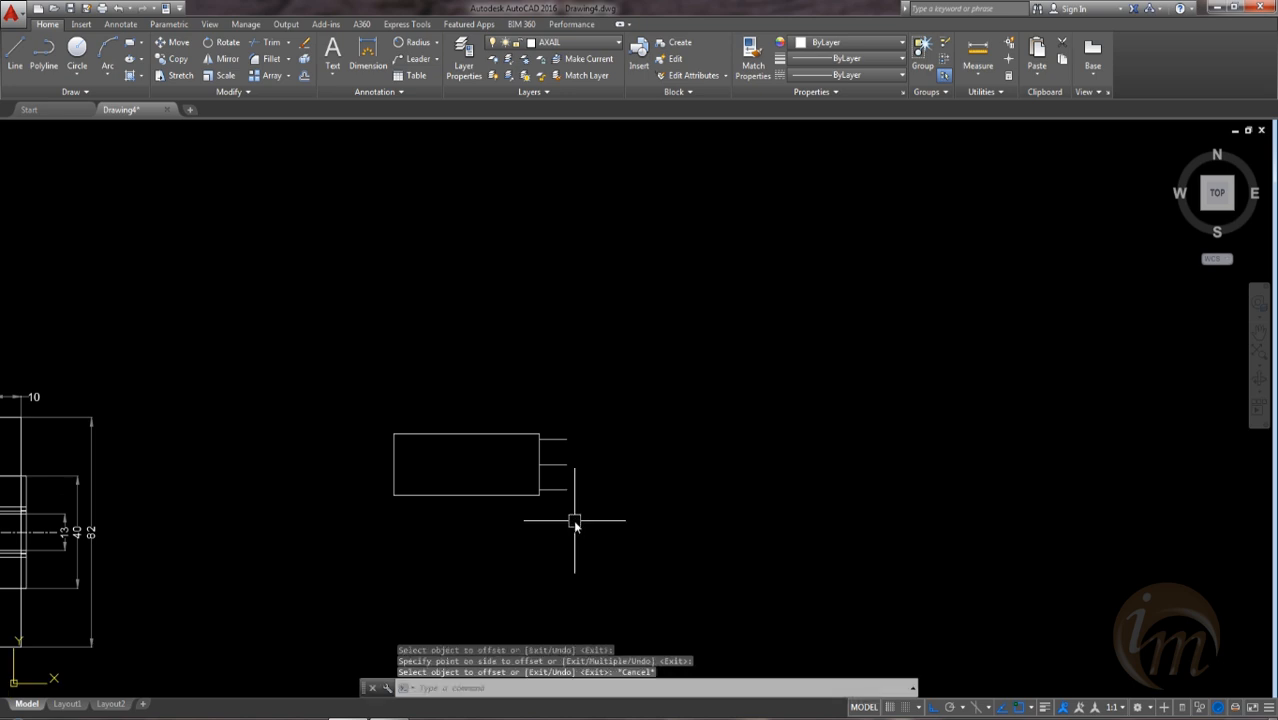
Step: Draw a vertical line joining the free ends of the upper and lower short horizontal lines, closing the stub
type("l")
key("Return")
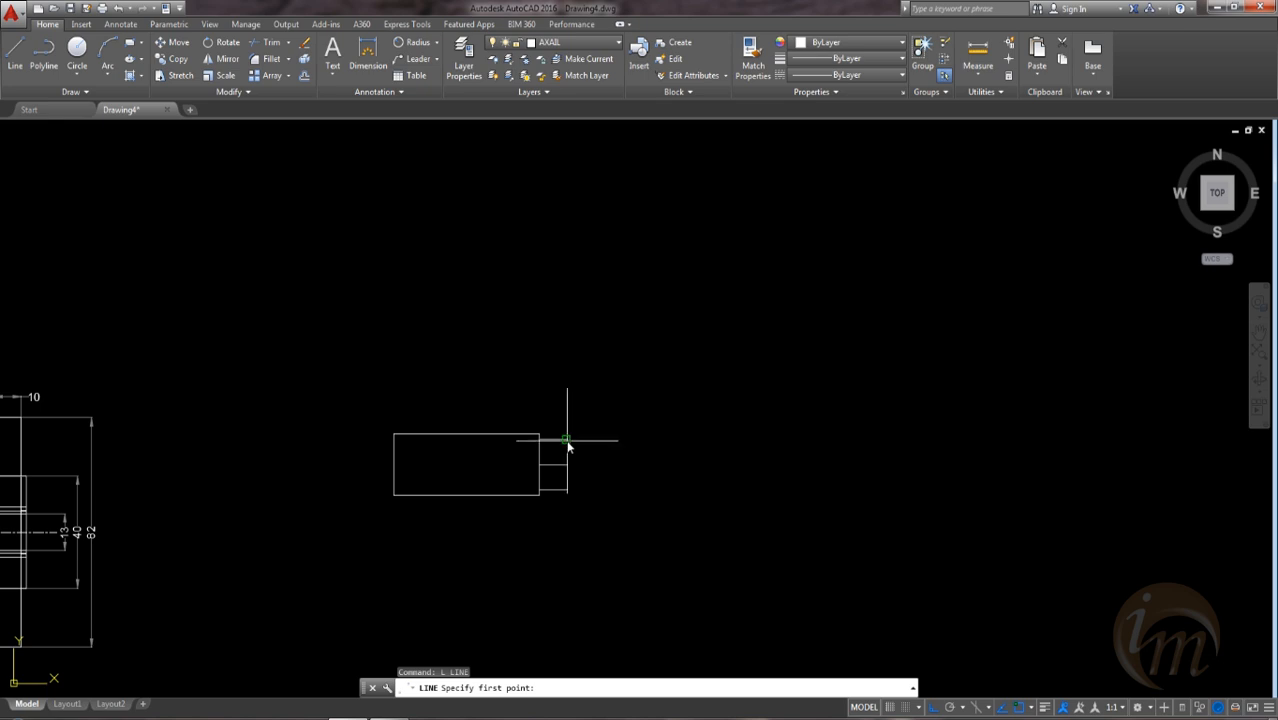
left_click(568, 439)
left_click(567, 490)
key("Return")
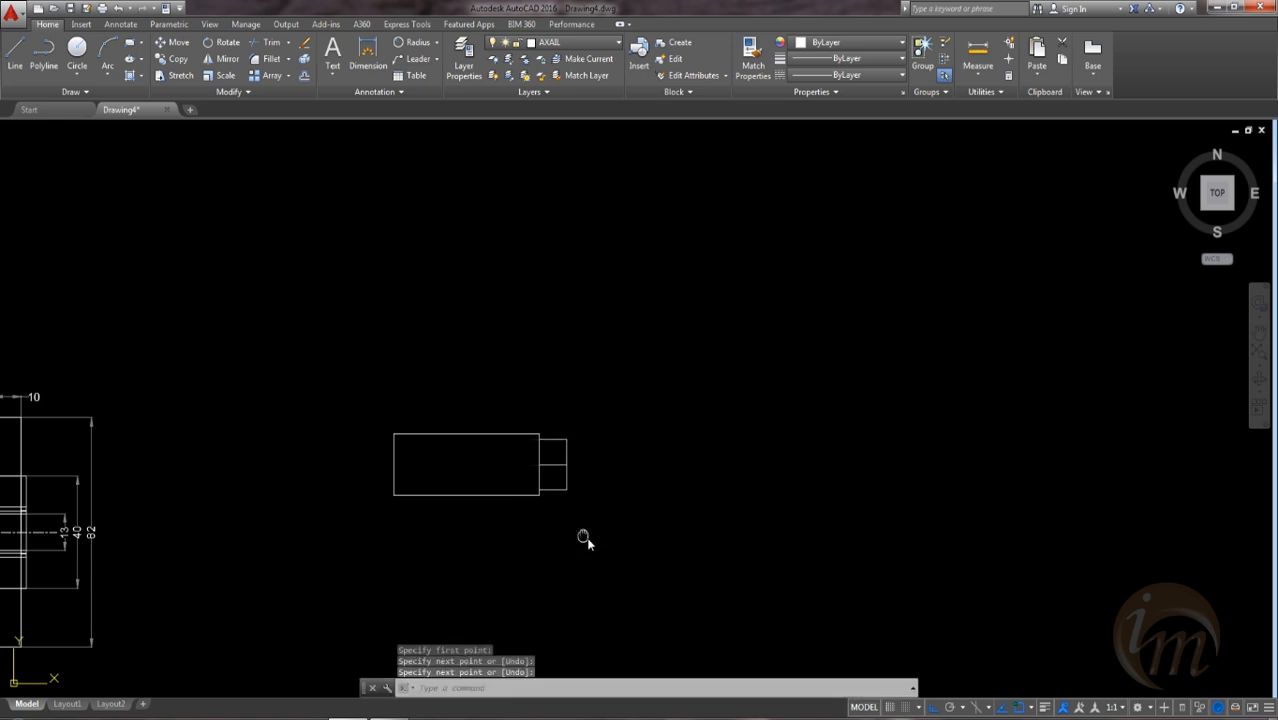
Step: Draw a line 2 long outward from the midpoint of the stub's end line, continuing 6.5 vertically upward
middle_click_drag(582, 536, 596, 551)
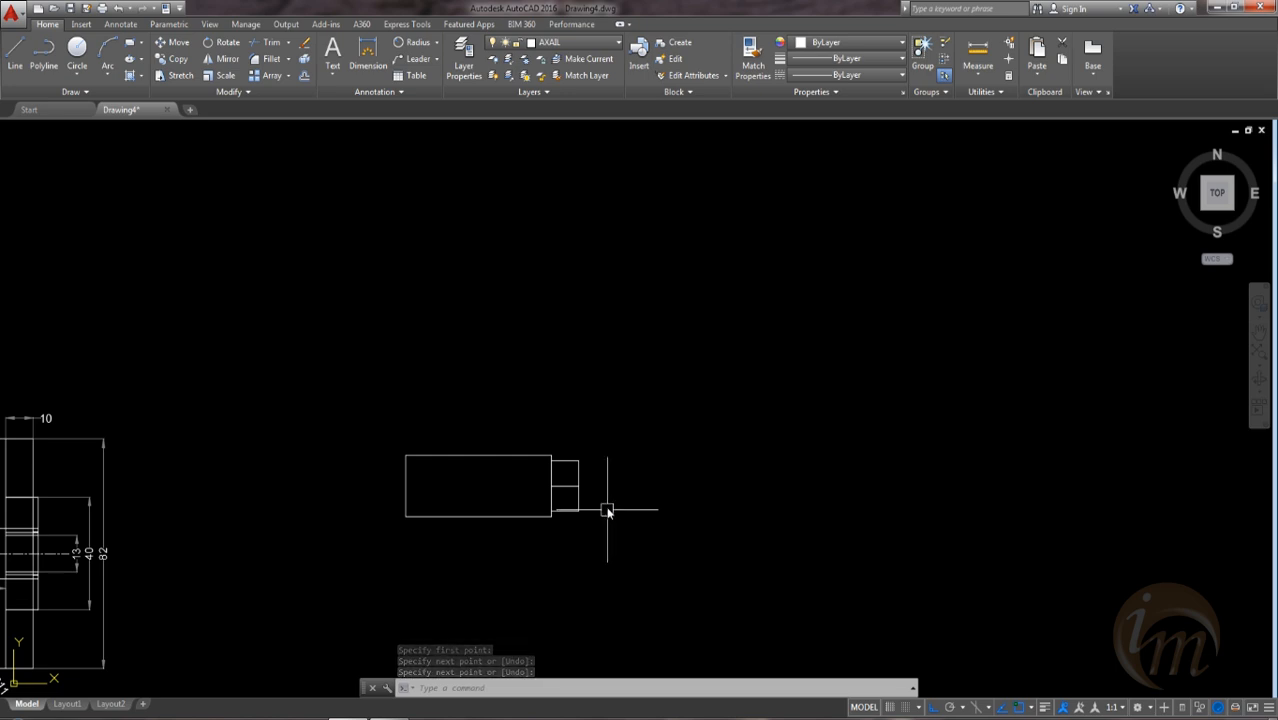
type("L")
key("Return")
scroll(590, 522, "up", 2)
scroll(590, 528, "up", 2)
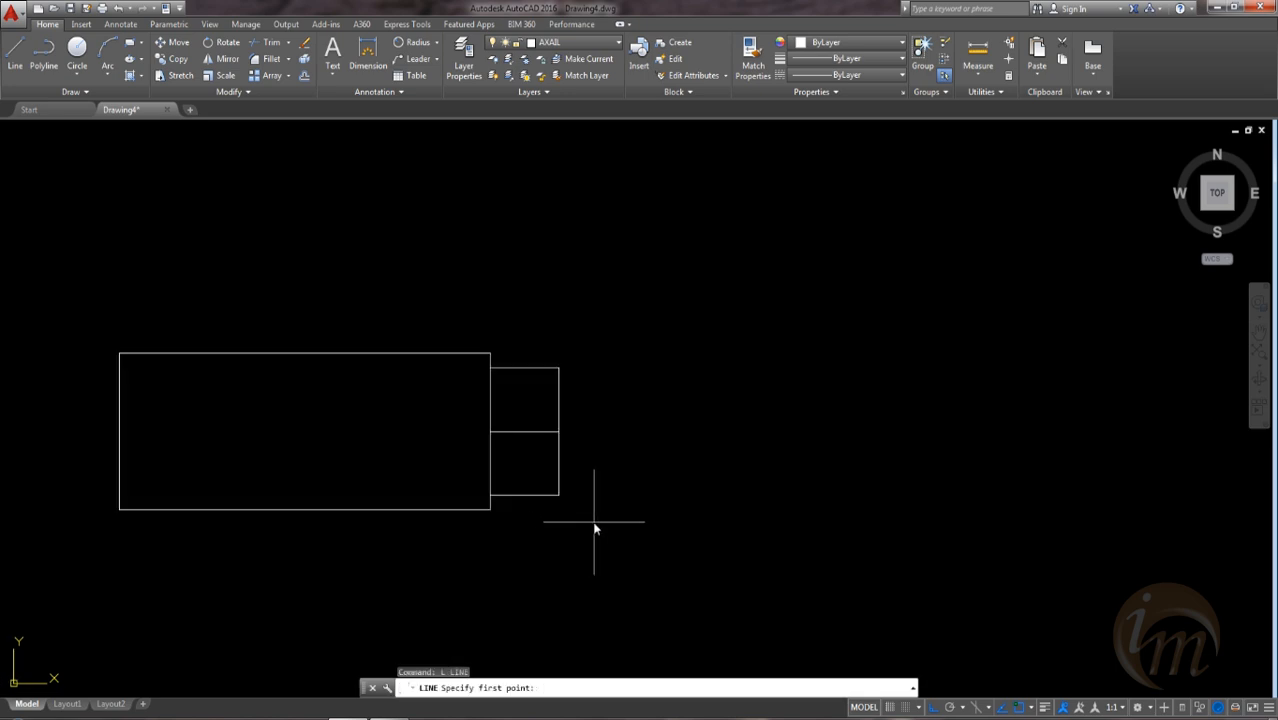
left_click(558, 432)
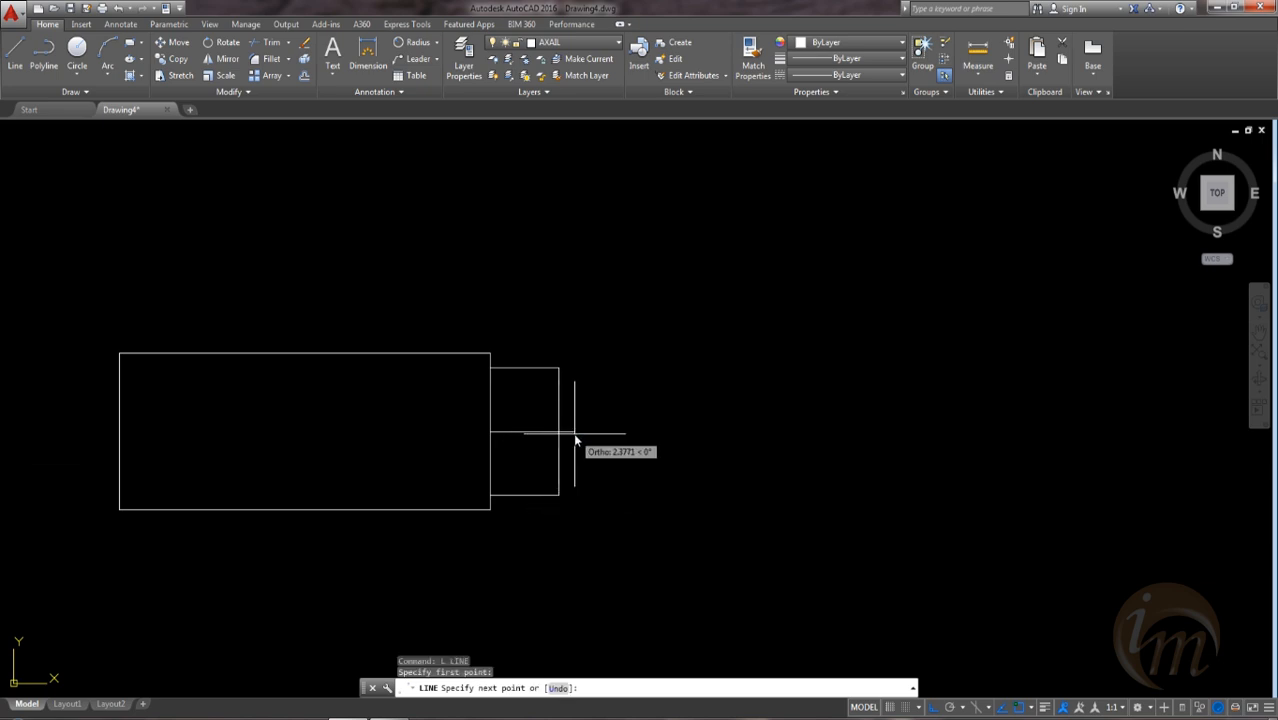
type("2")
key("Return")
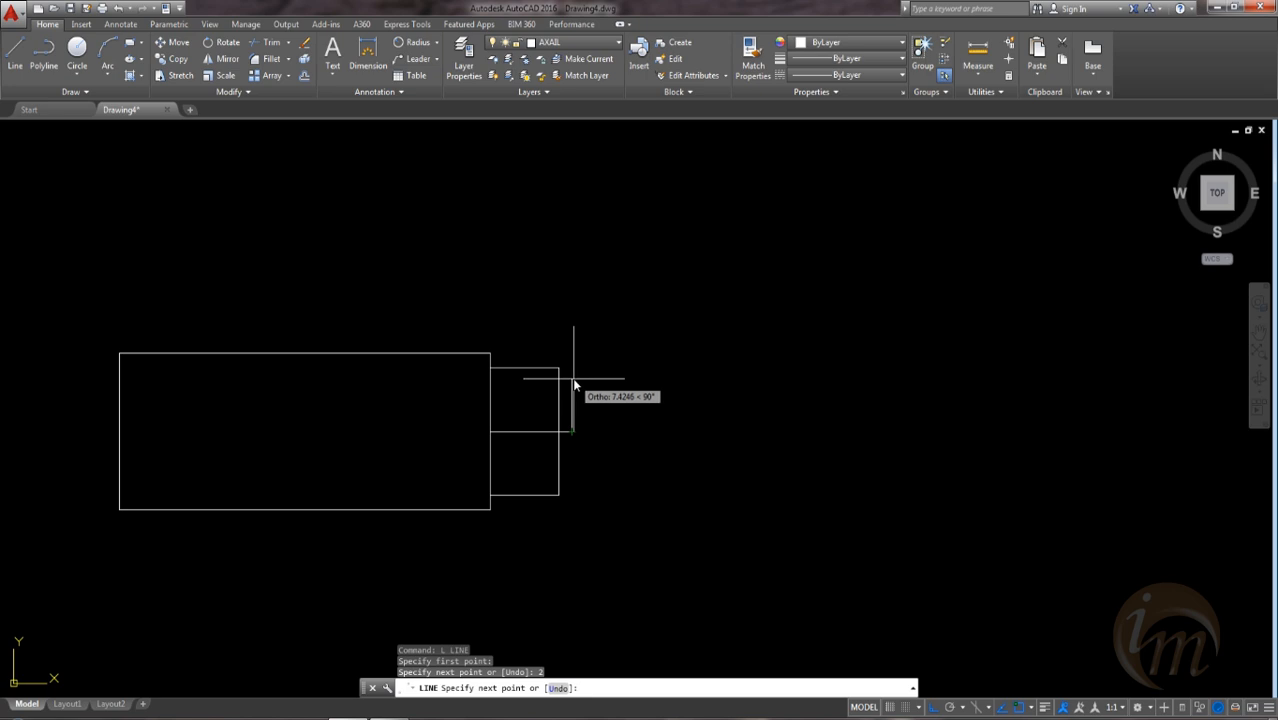
type("6.5")
key("Return")
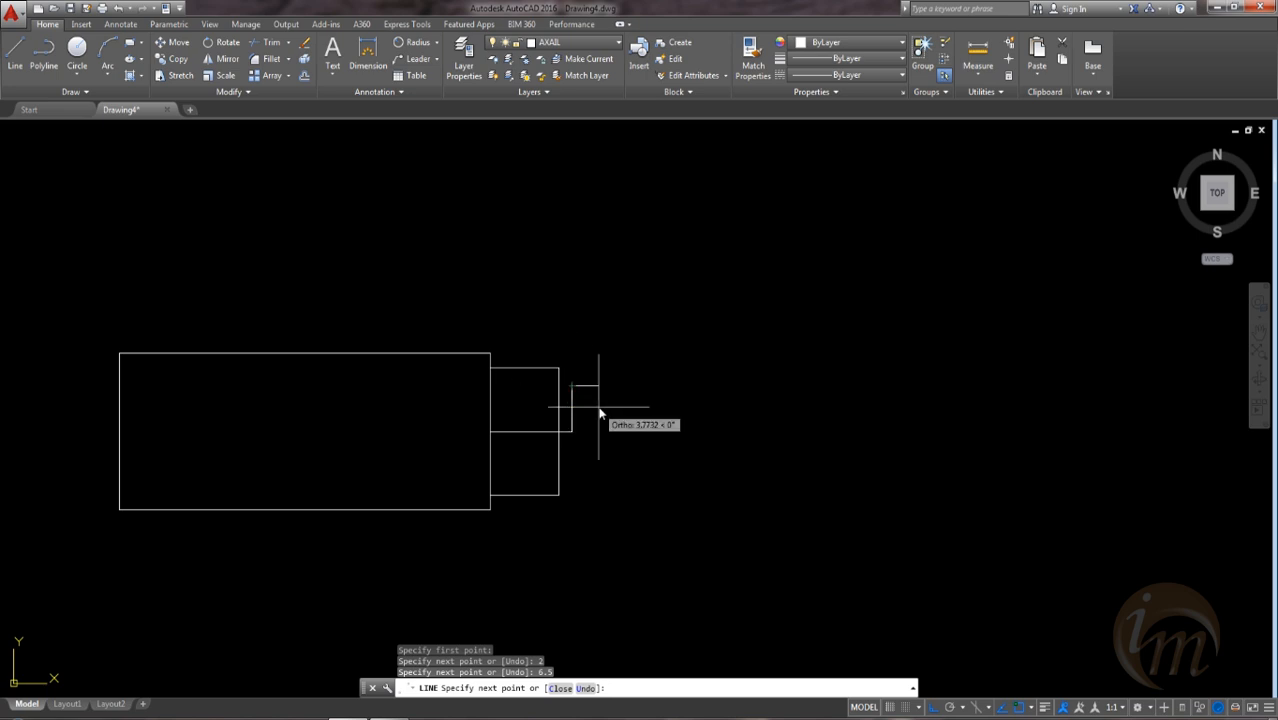
key("Escape")
Step: Mirror the 6.5 vertical line downward about the horizontal centre line, keeping the original
left_click(572, 404)
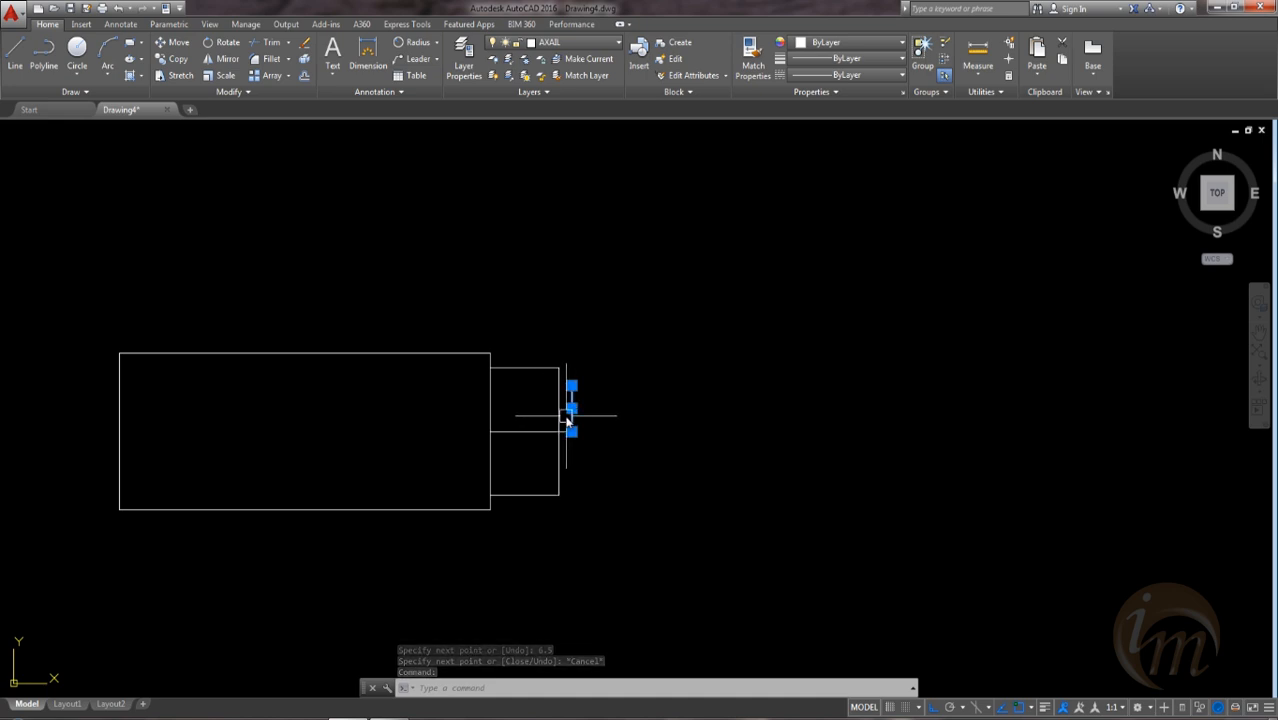
type("mi")
key("Return")
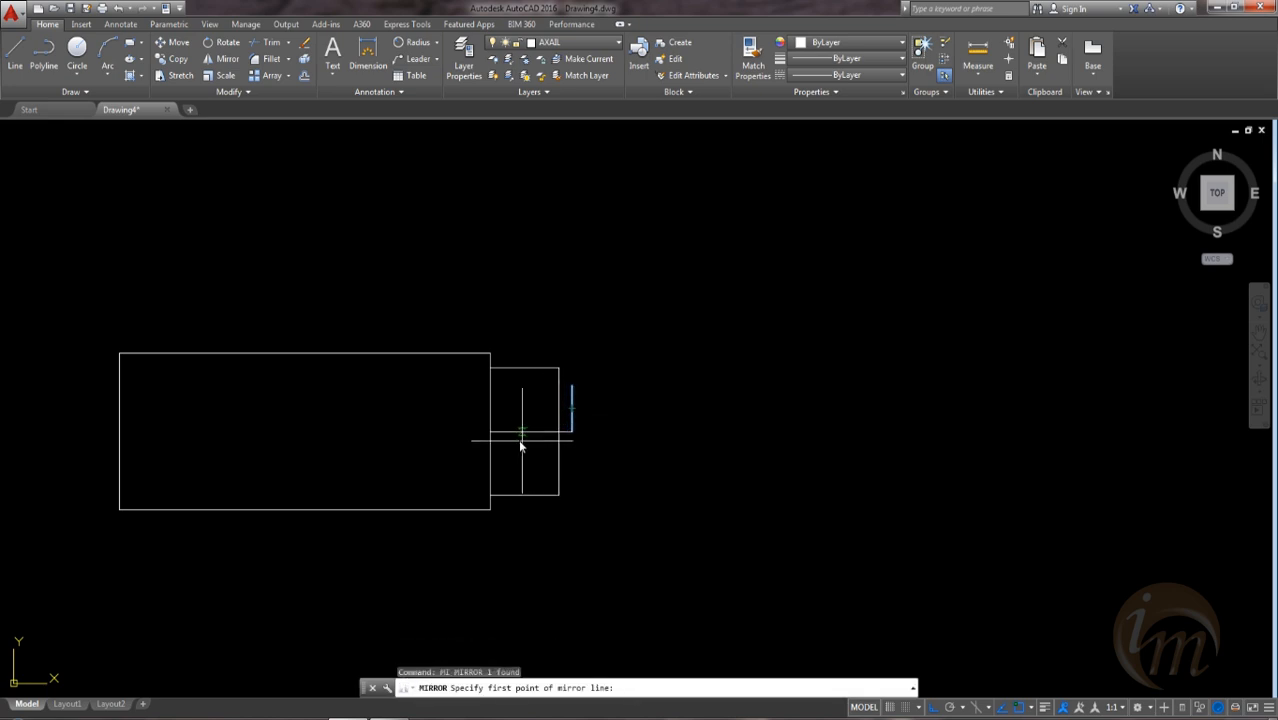
left_click(508, 431)
left_click(458, 431)
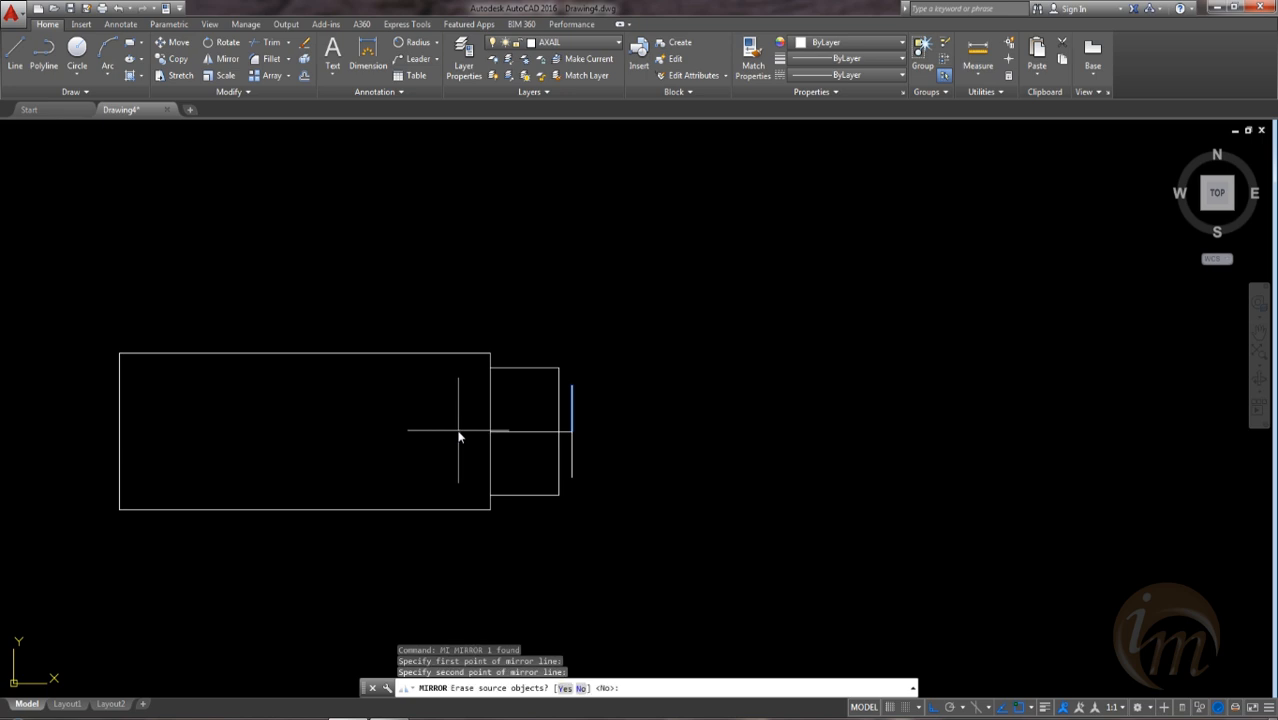
key("Return")
Step: Connect the stub's upper and lower outer corners to the ends of the outermost vertical line with two slanted lines
middle_click_drag(562, 420, 560, 450)
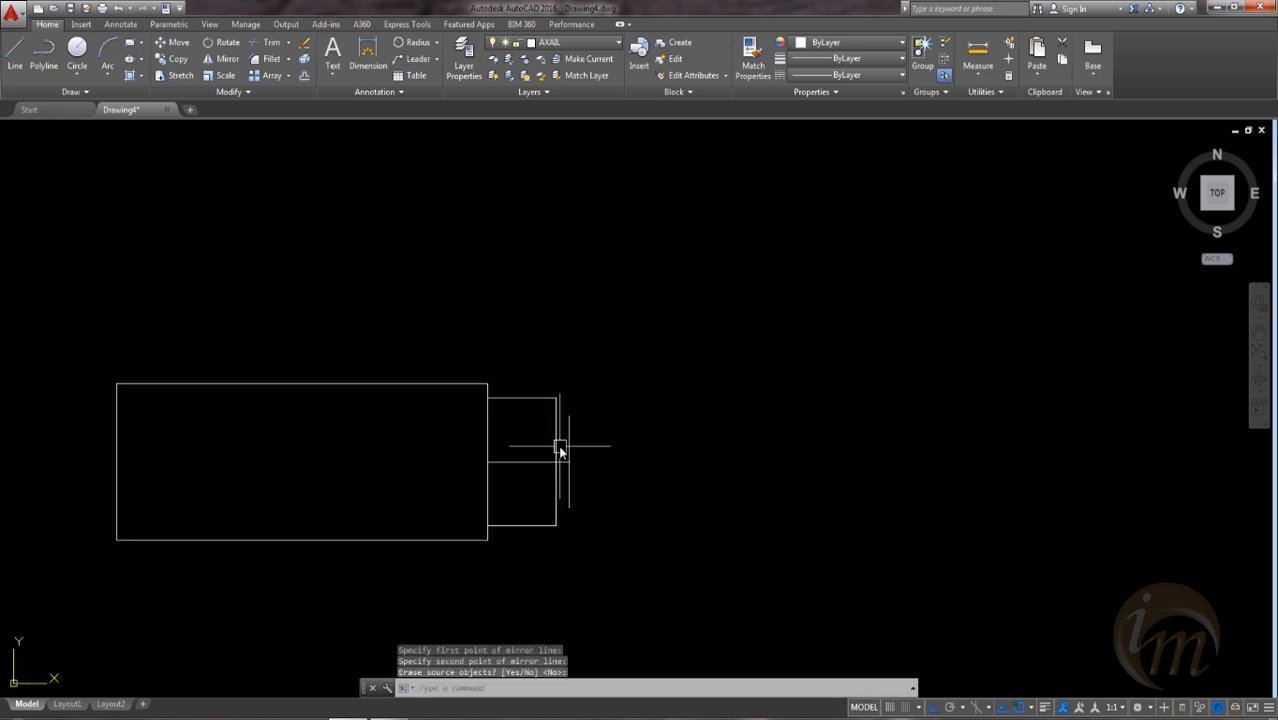
type("l")
key("Return")
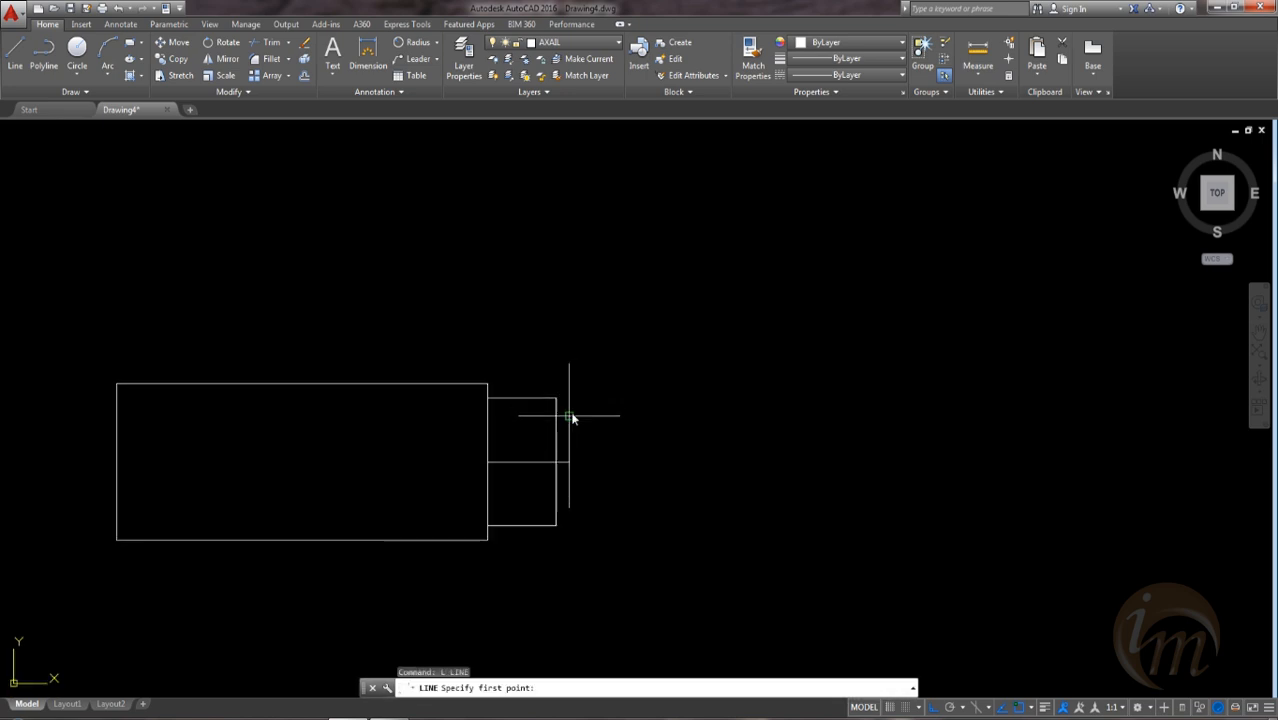
left_click(556, 398)
left_click(567, 412)
left_click(571, 511)
key("Return")
key("Return")
left_click(569, 510)
left_click(557, 524)
key("Return")
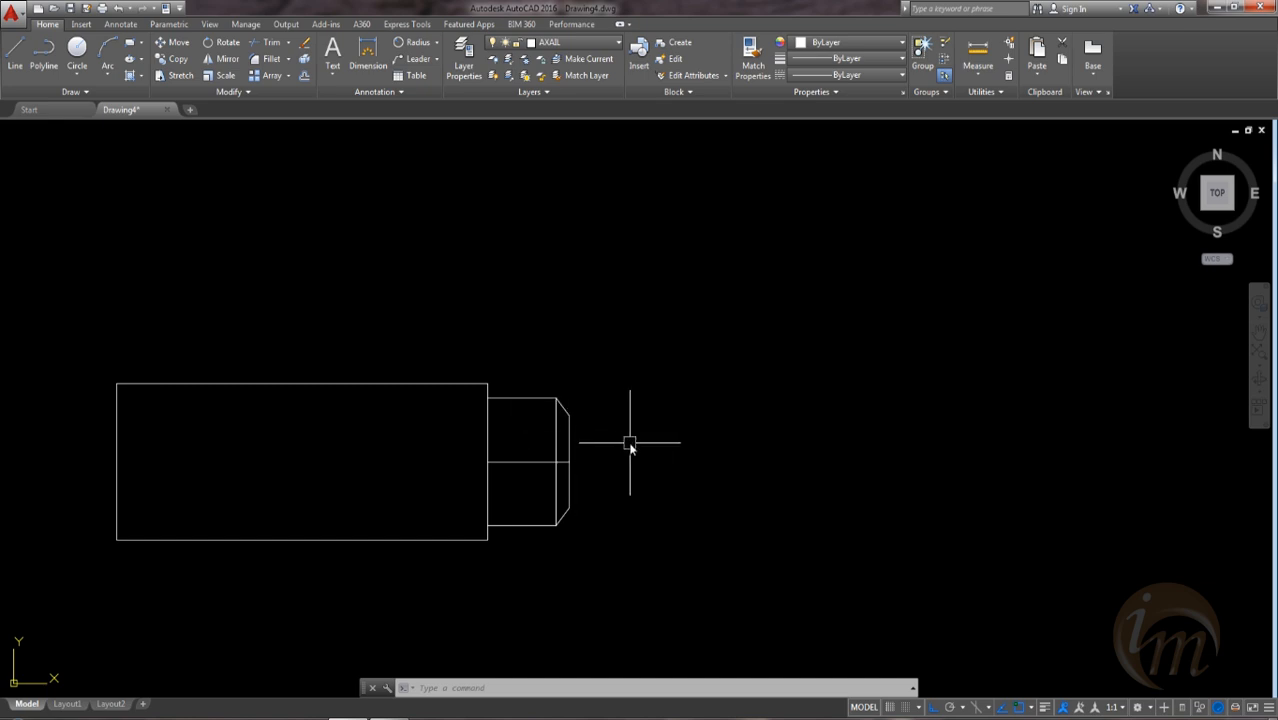
type("d")
key("Return")
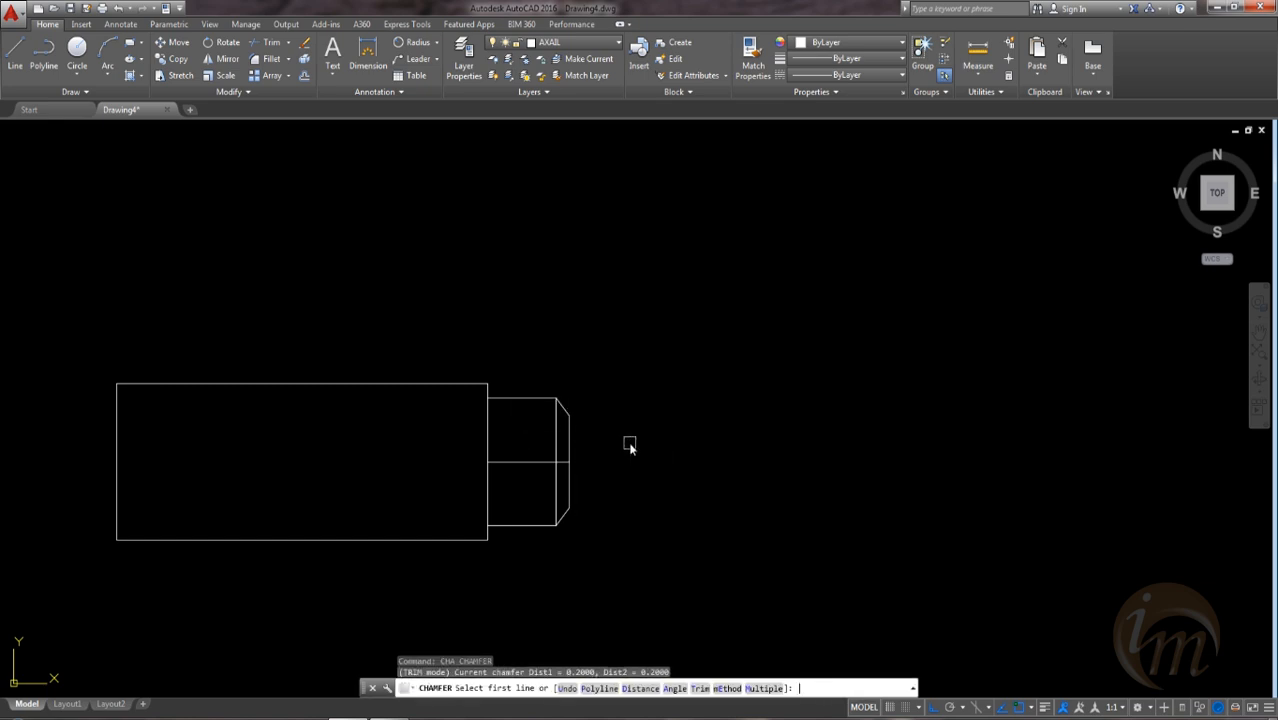
type("D")
key("Return")
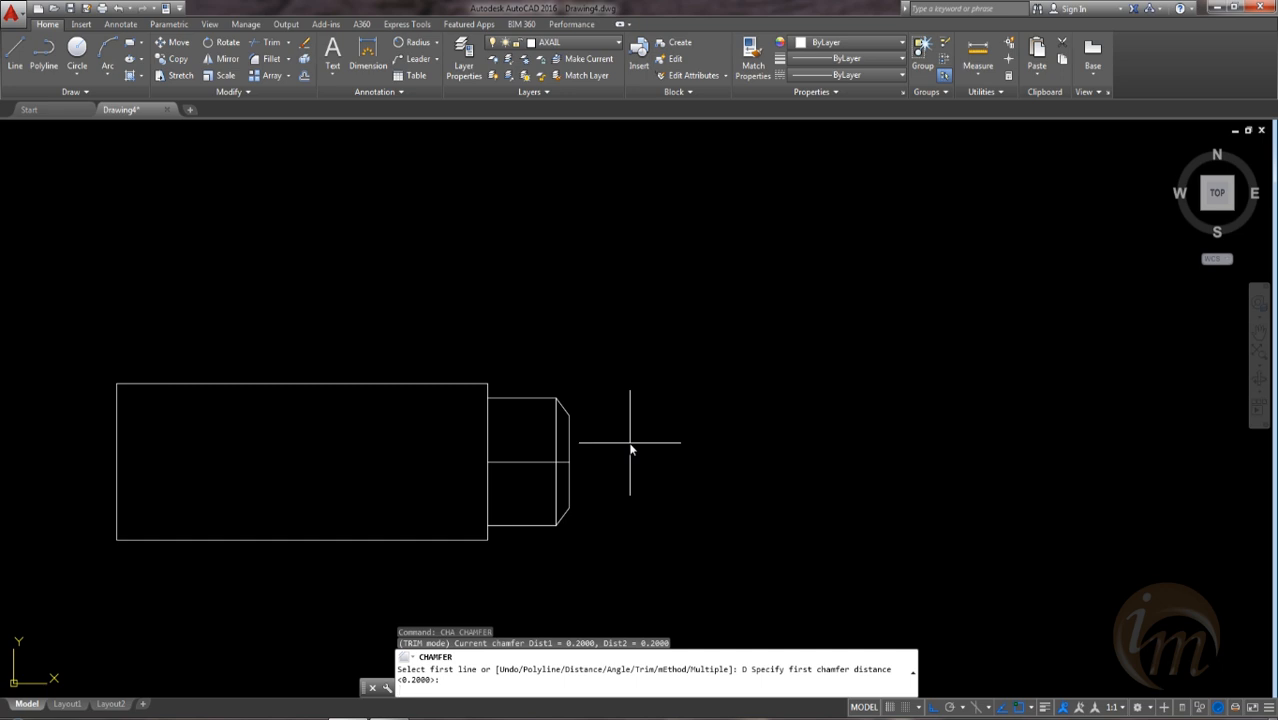
key("Escape")
key("Escape")
mouse_move(556, 521)
middle_mouse_down()
mouse_move(624, 508)
mouse_move(608, 442)
middle_mouse_up()
key("Escape")
scroll(624, 432, "up", 2)
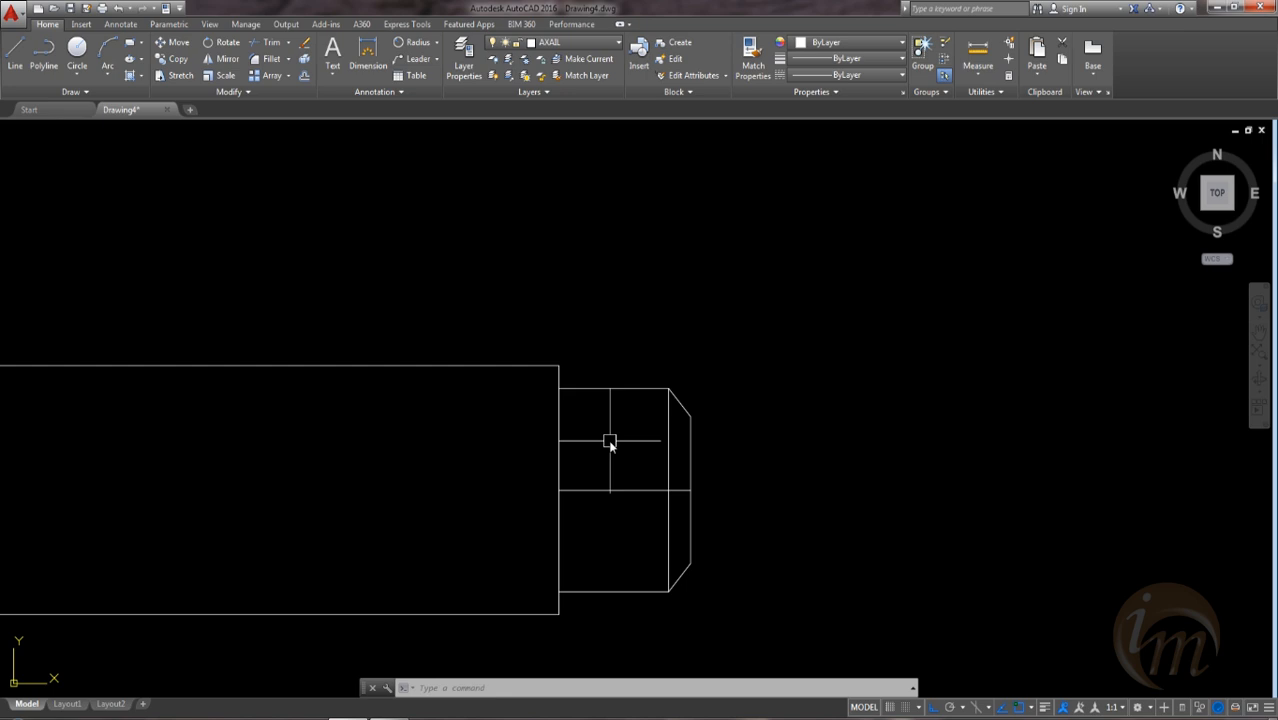
mouse_move(633, 480)
middle_mouse_down()
mouse_move(665, 489)
mouse_move(603, 467)
middle_mouse_up()
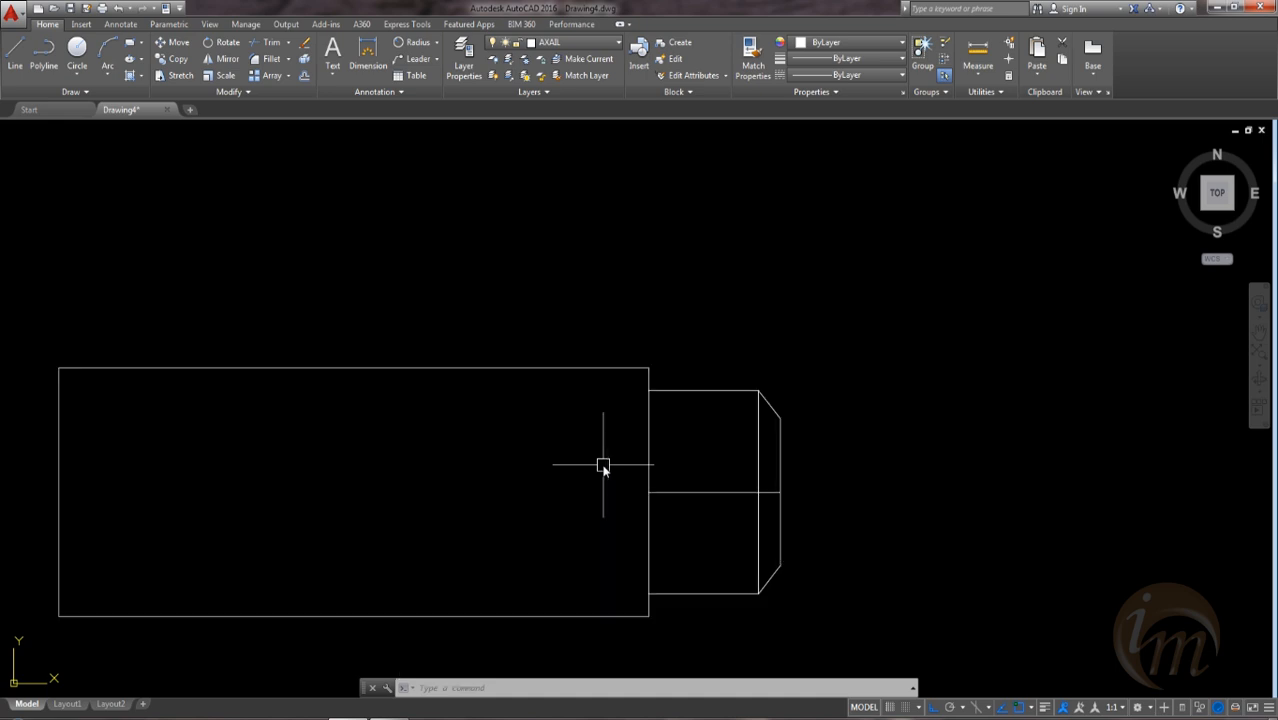
type("o")
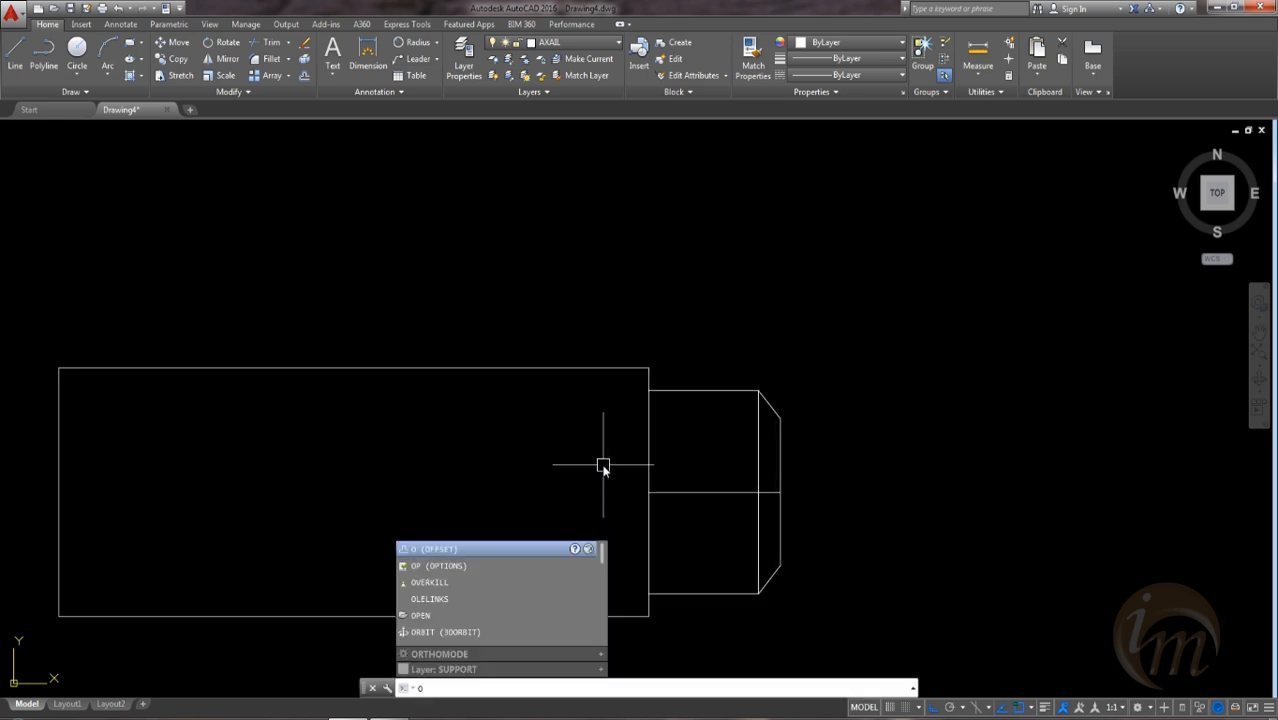
key("Return")
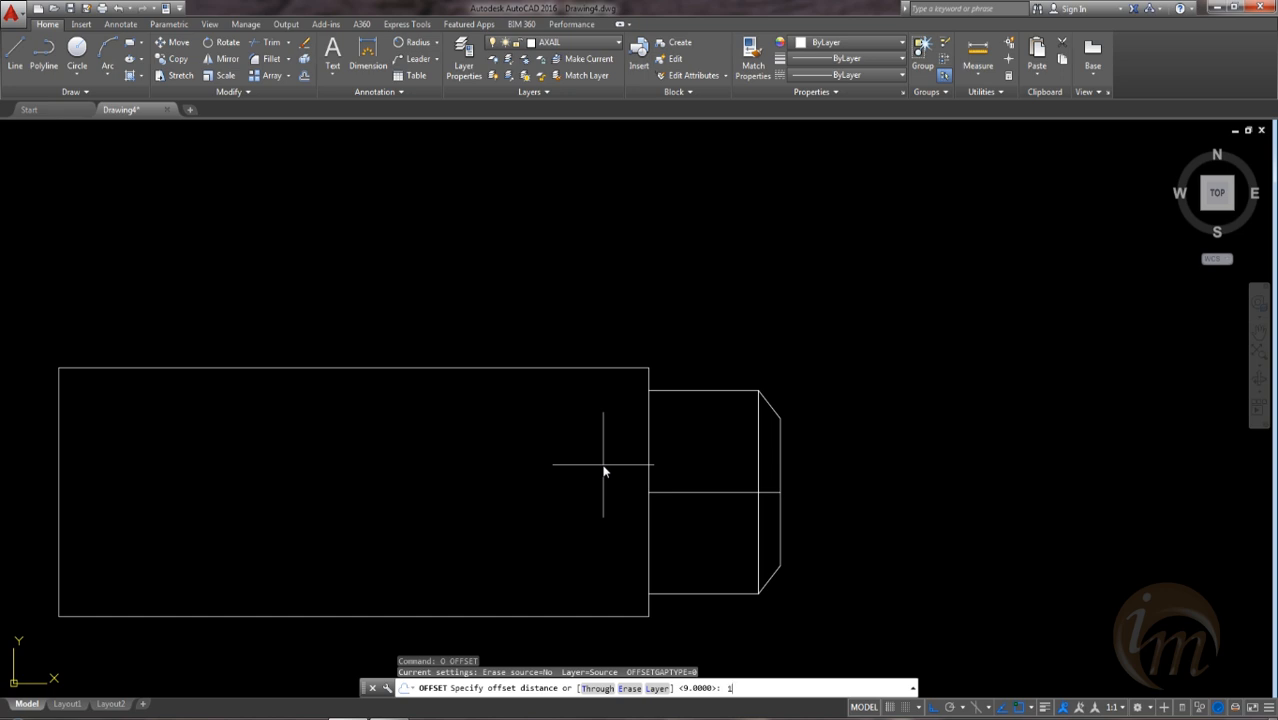
key("Return")
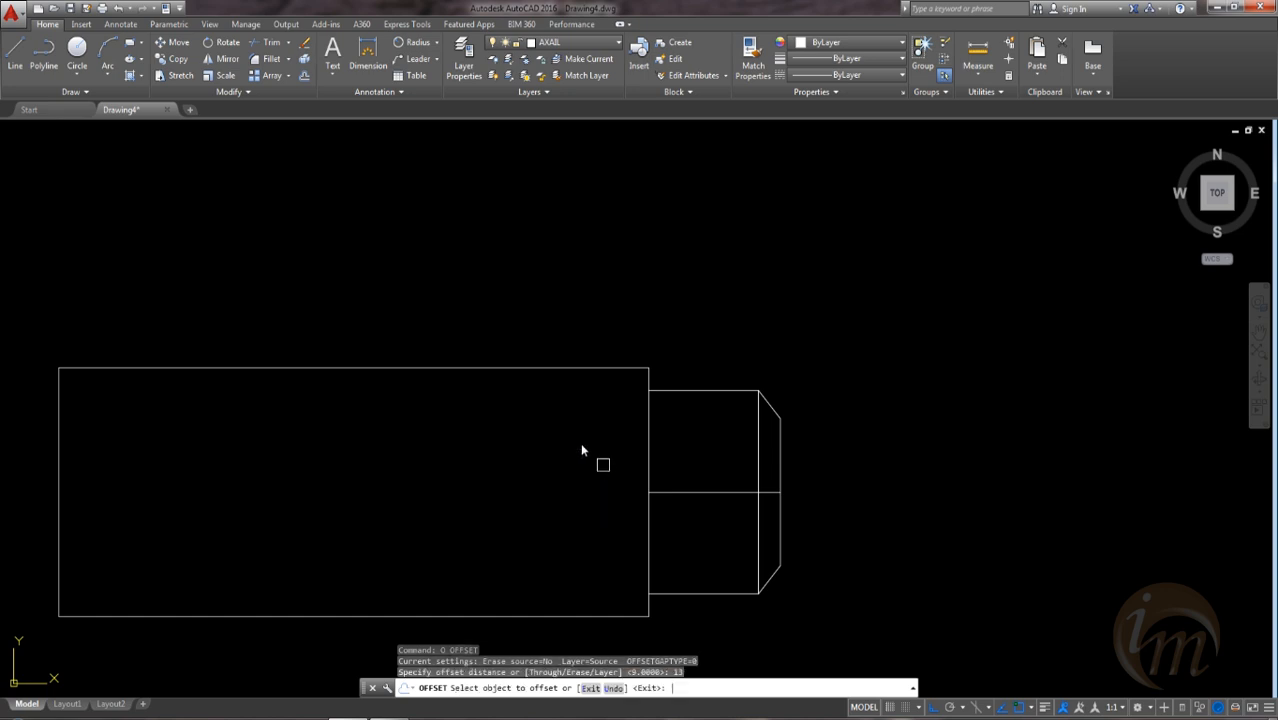
left_click(414, 372)
mouse_move(501, 502)
middle_mouse_down()
mouse_move(572, 478)
mouse_move(707, 476)
middle_mouse_up()
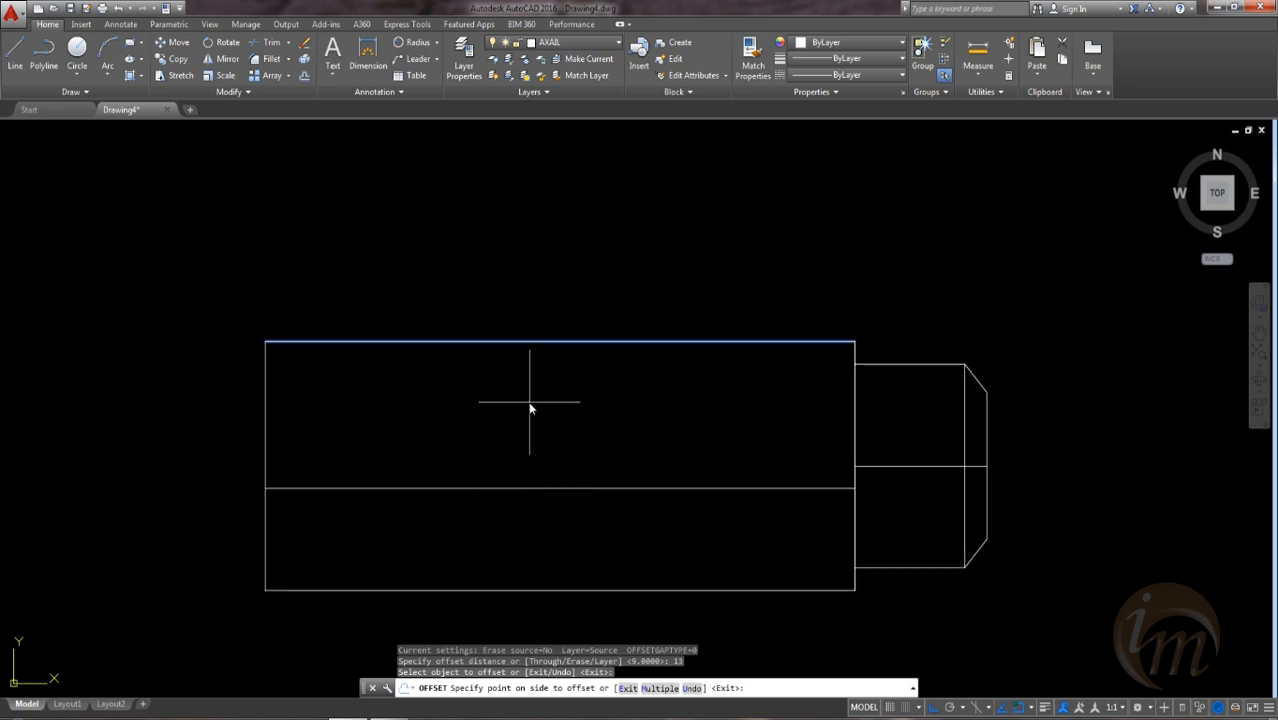
key("Escape")
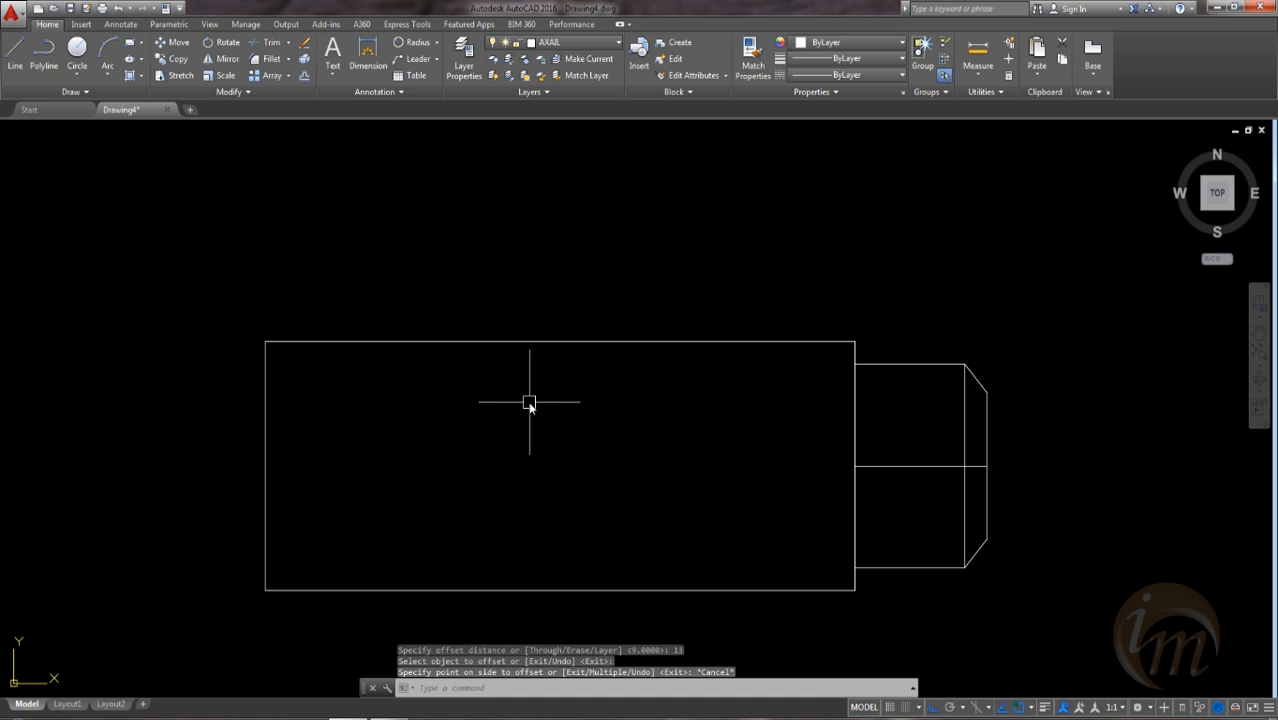
Step: Offset the large rectangle's top edge 3 downward into the rectangle
type("o")
key("Return")
type("3")
key("Return")
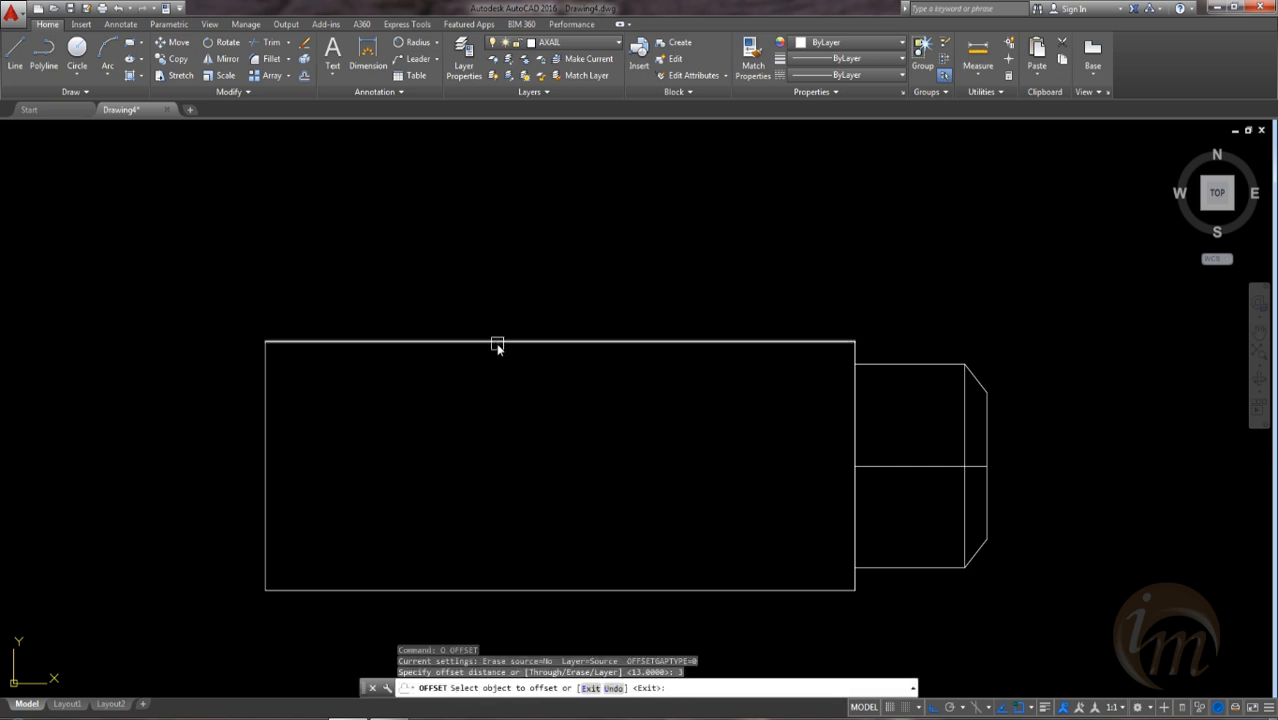
left_click(497, 343)
left_click(497, 395)
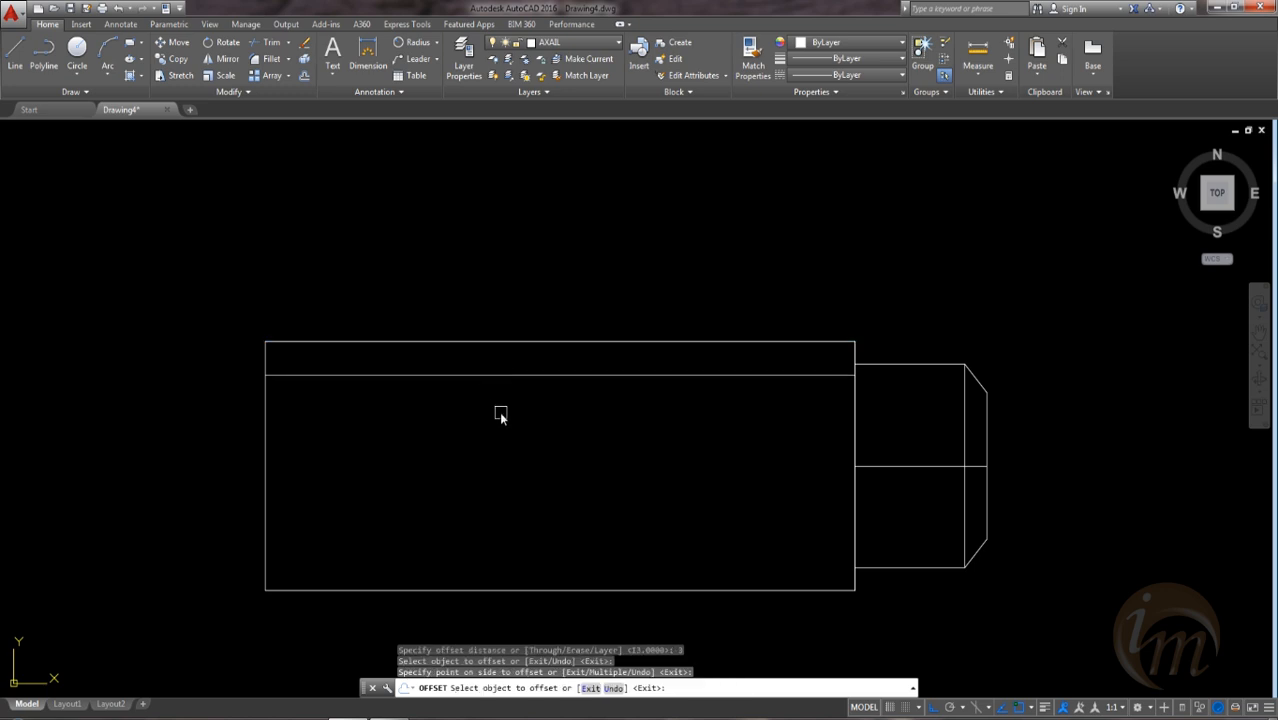
key("Escape")
Step: Offset the new line inside the rectangle by 1 downward
type("o")
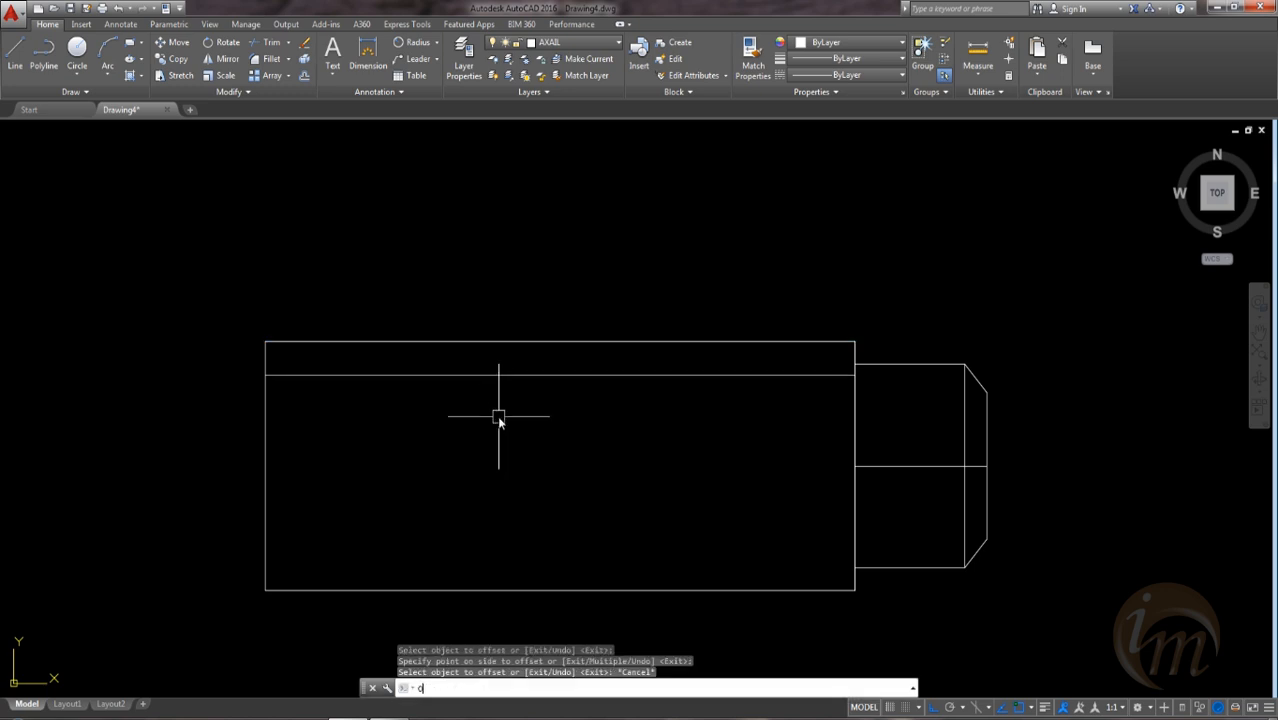
key("Return")
type("1")
key("Return")
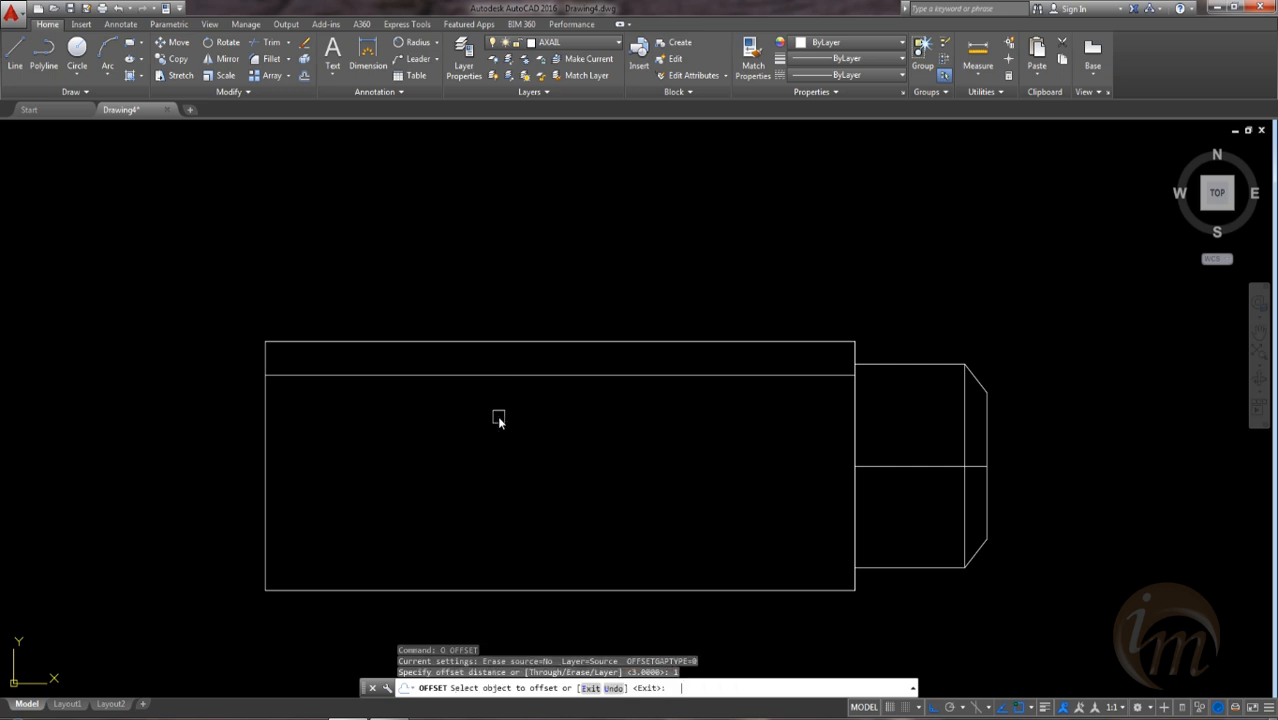
left_click(484, 376)
left_click(482, 412)
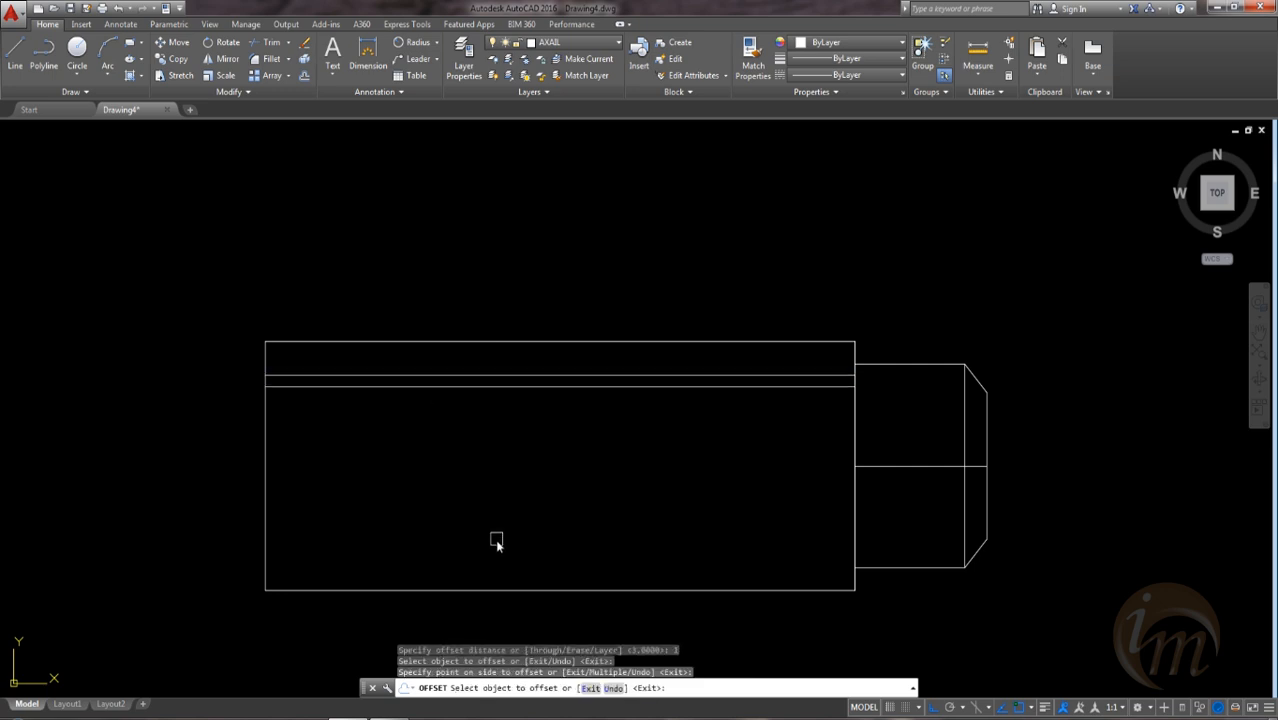
scroll(525, 545, "down", 2)
key("Escape")
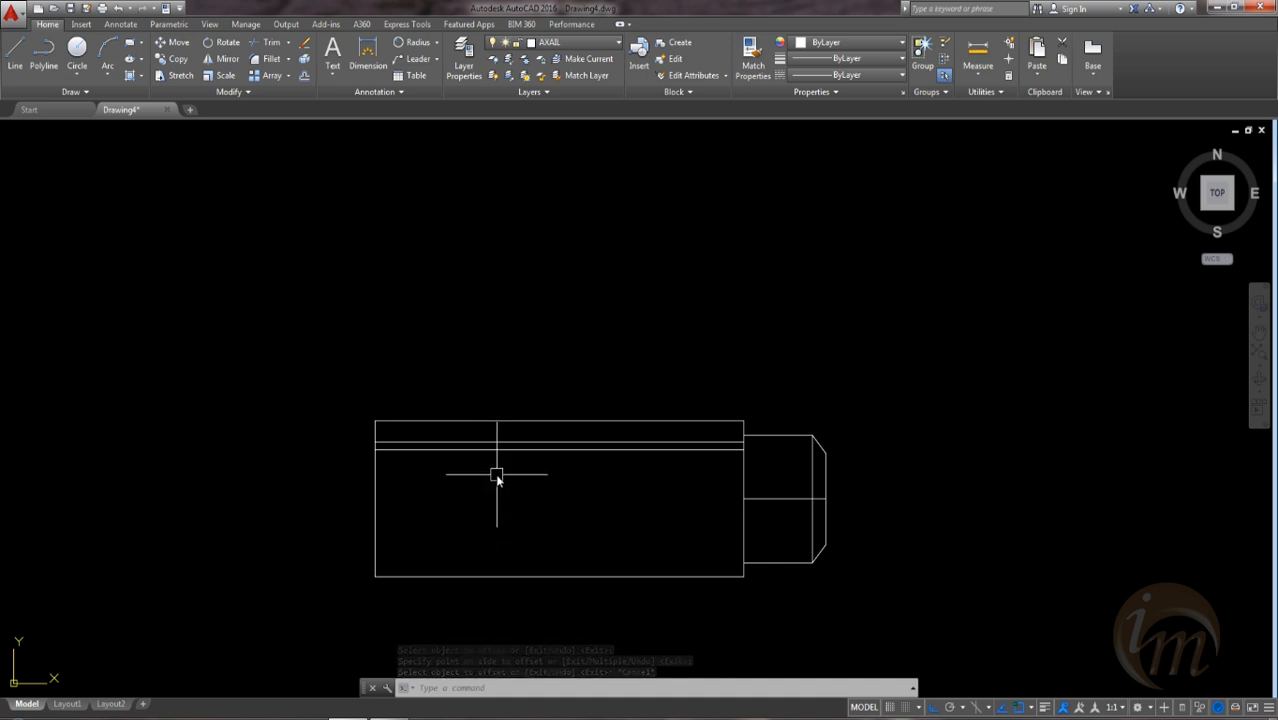
Step: Offset the lower of the two closely spaced lines in the rectangle by 7 downward
type("o")
key("Return")
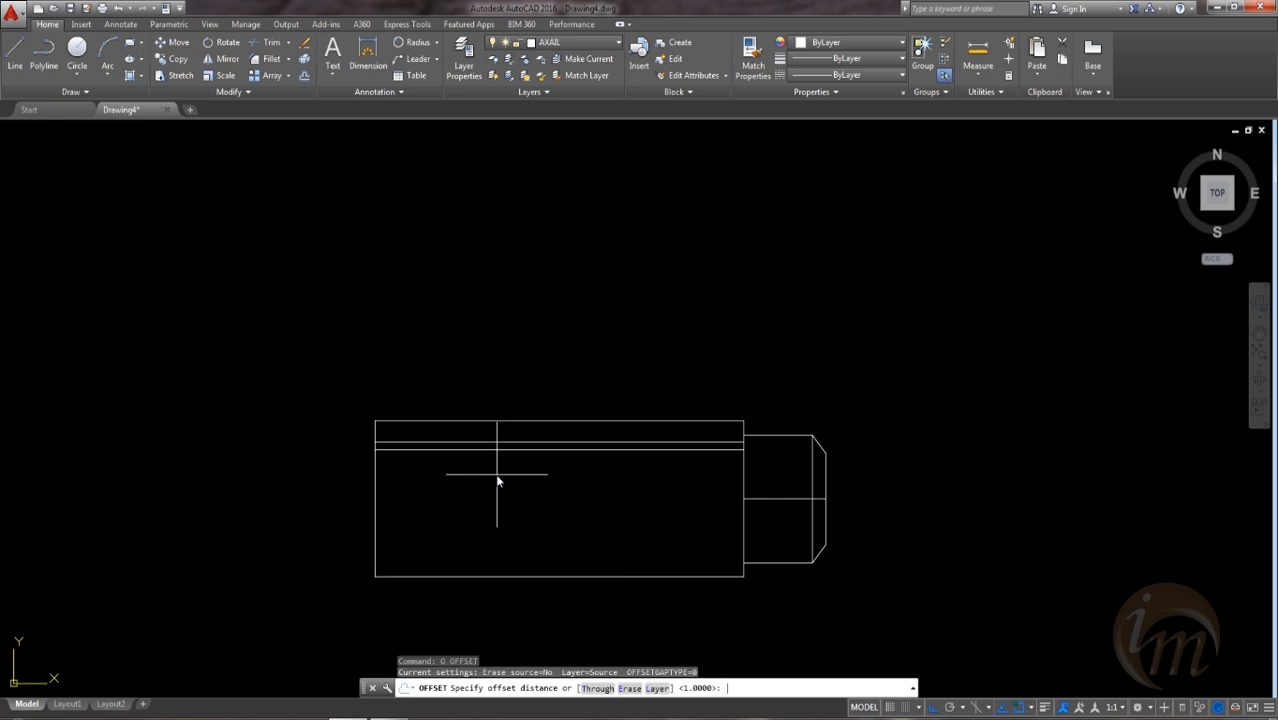
key("Return")
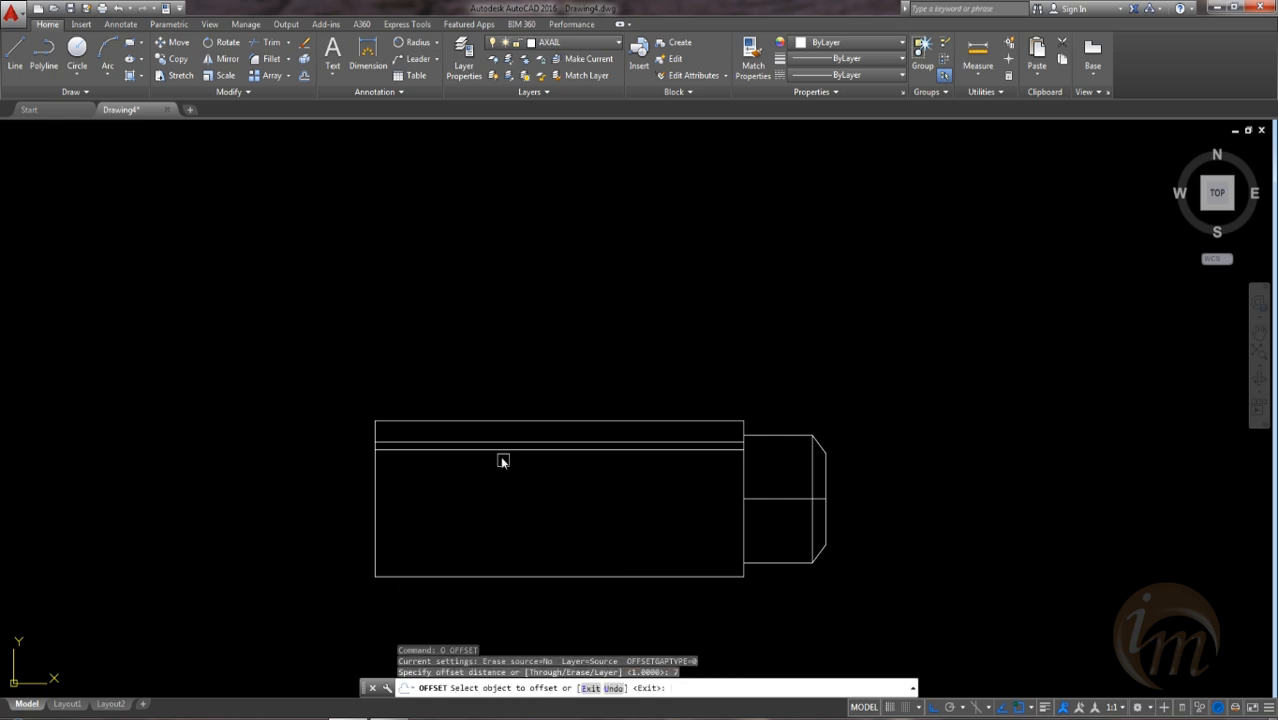
left_click(499, 451)
left_click(492, 485)
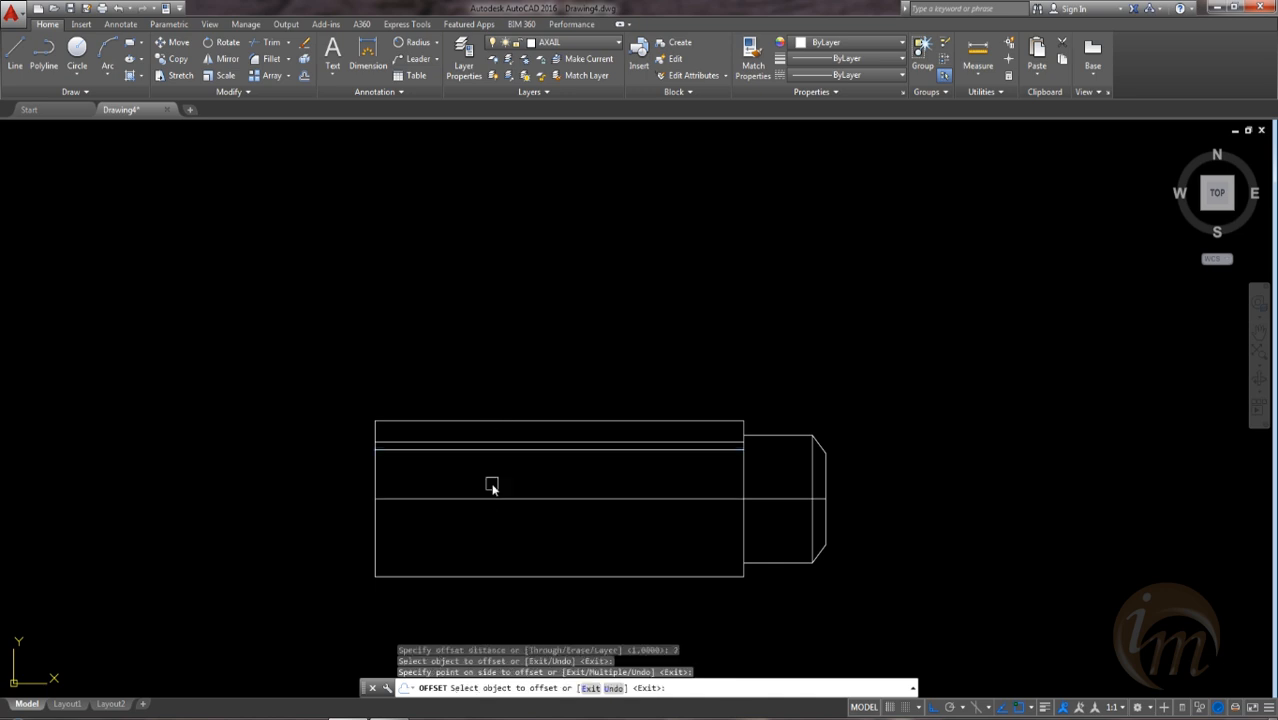
key("Escape")
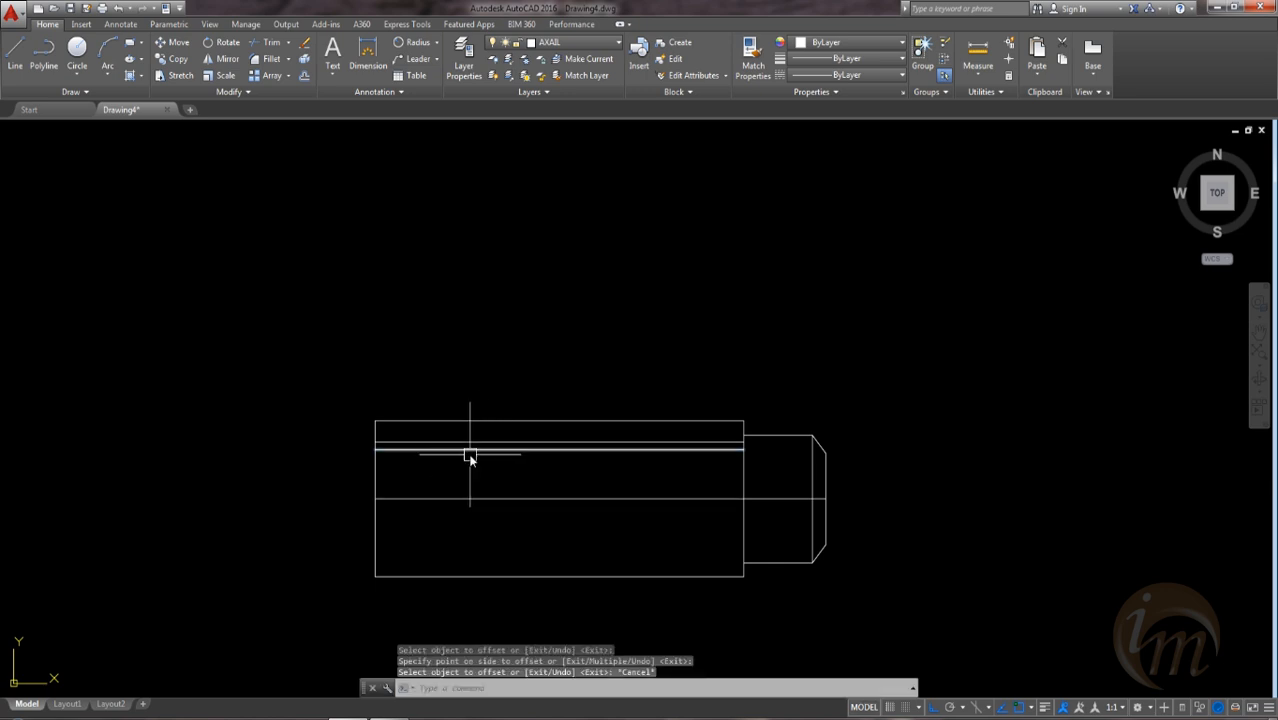
Step: Offset the line running along the rectangle's mid-height by 1 downward
type("O")
key("Return")
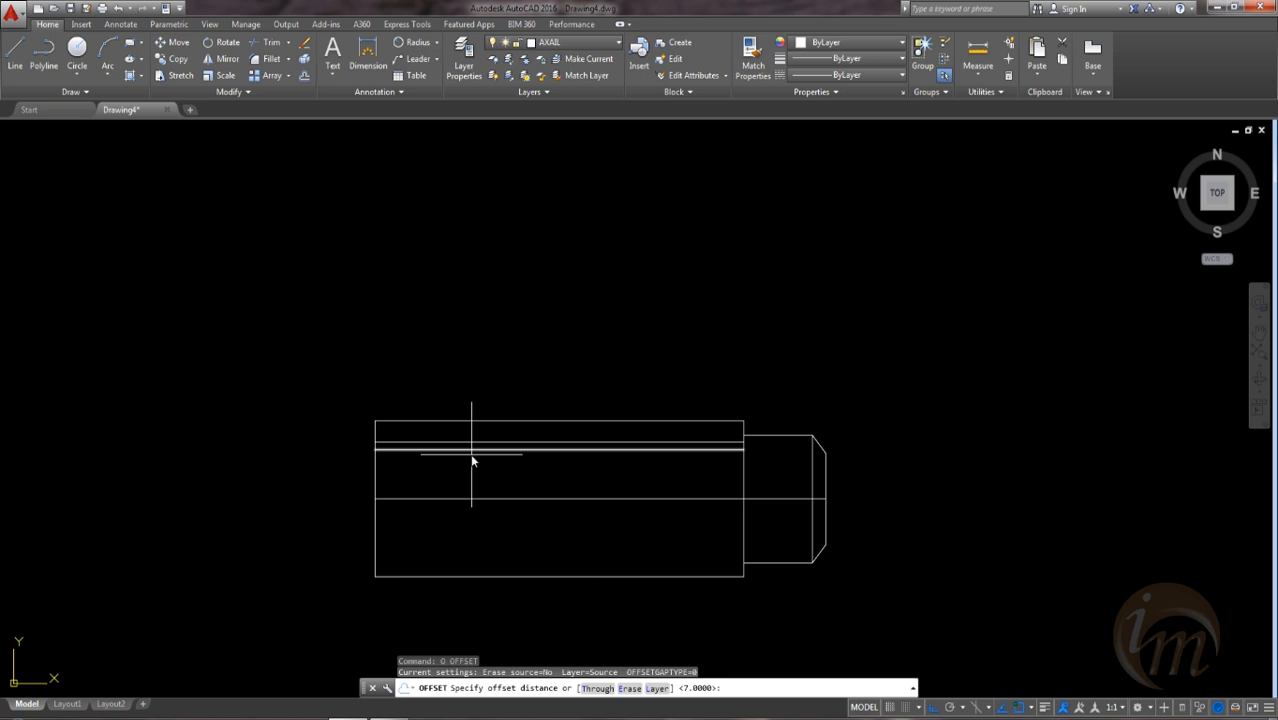
type("1")
key("Return")
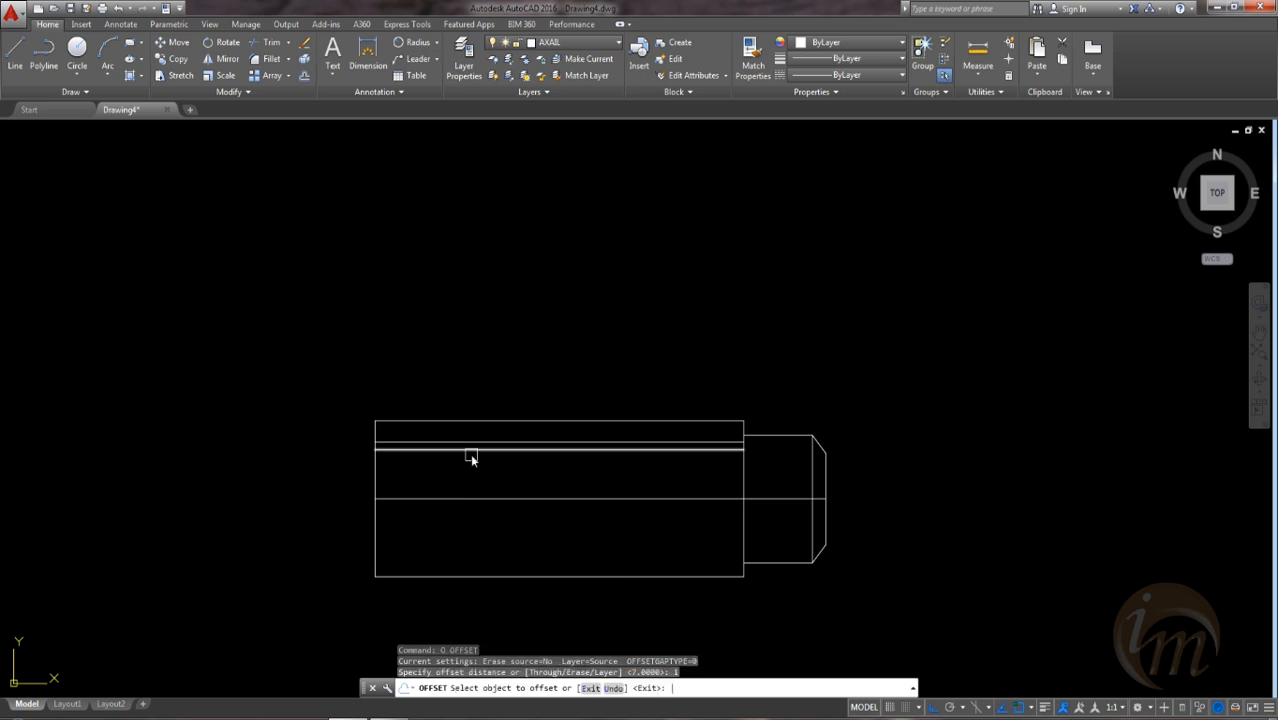
left_click(474, 499)
left_click(475, 518)
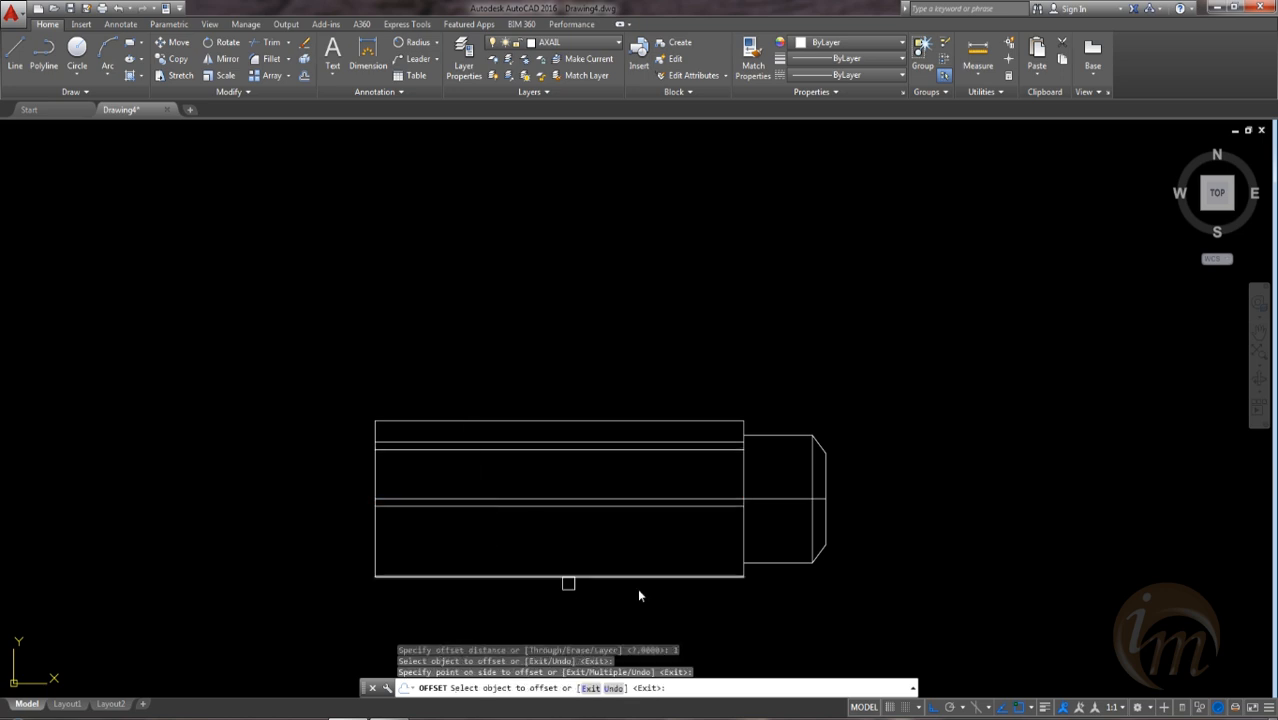
Step: Copy the two closely spaced mid-height lines of the large rectangle 8 straight down
scroll(756, 494, "up", 5)
scroll(756, 500, "down", 3)
middle_click_drag(640, 534, 679, 543)
middle_click_drag(593, 531, 590, 517)
key("Escape")
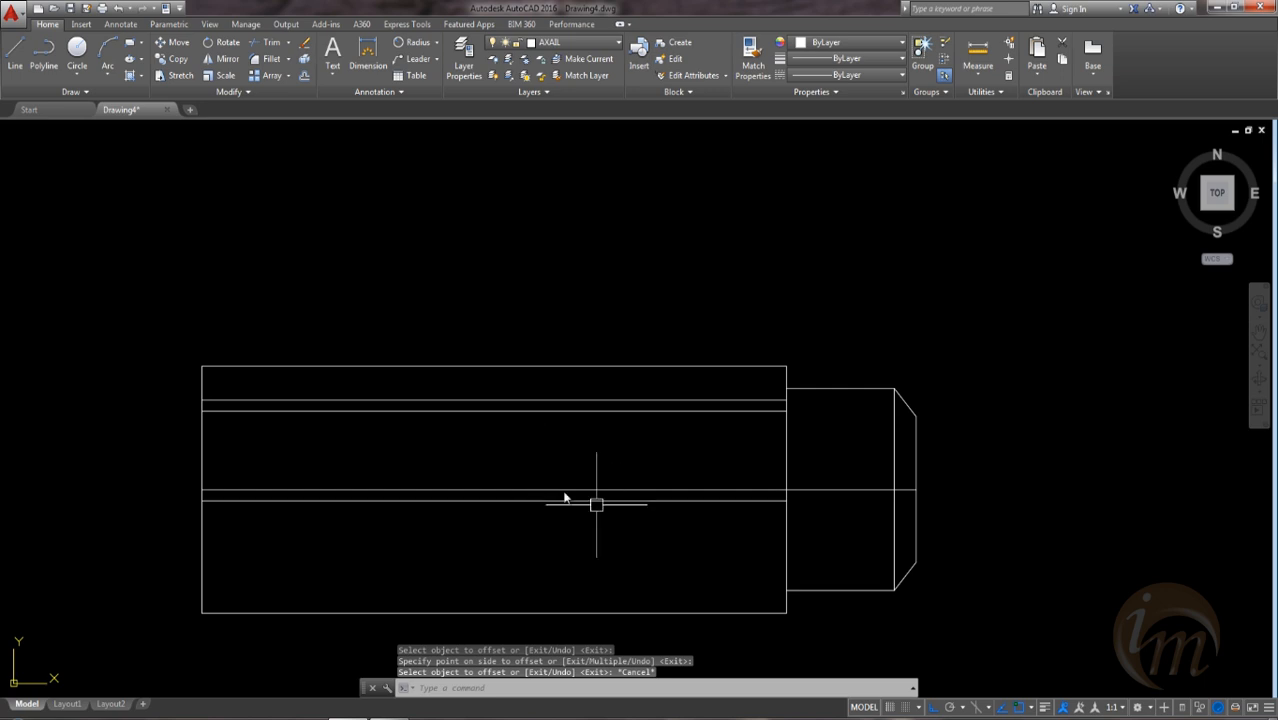
left_click(551, 505)
left_click(495, 476)
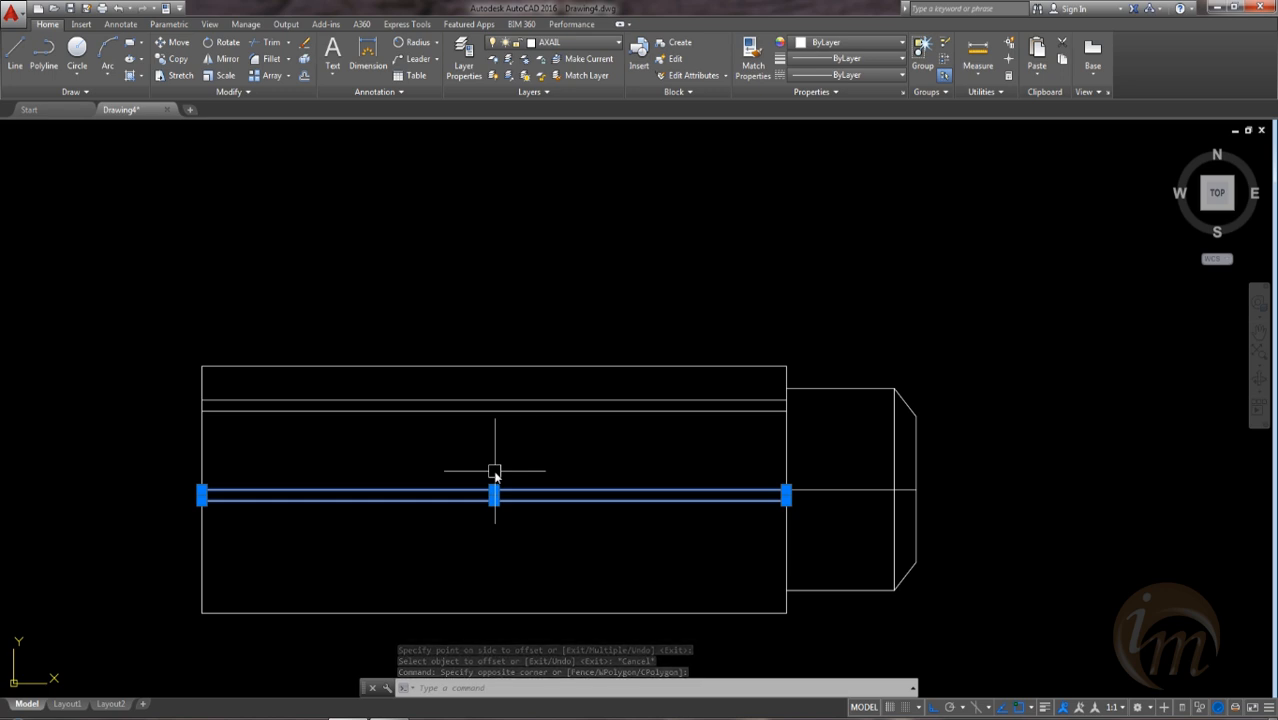
type("CO")
key("Return")
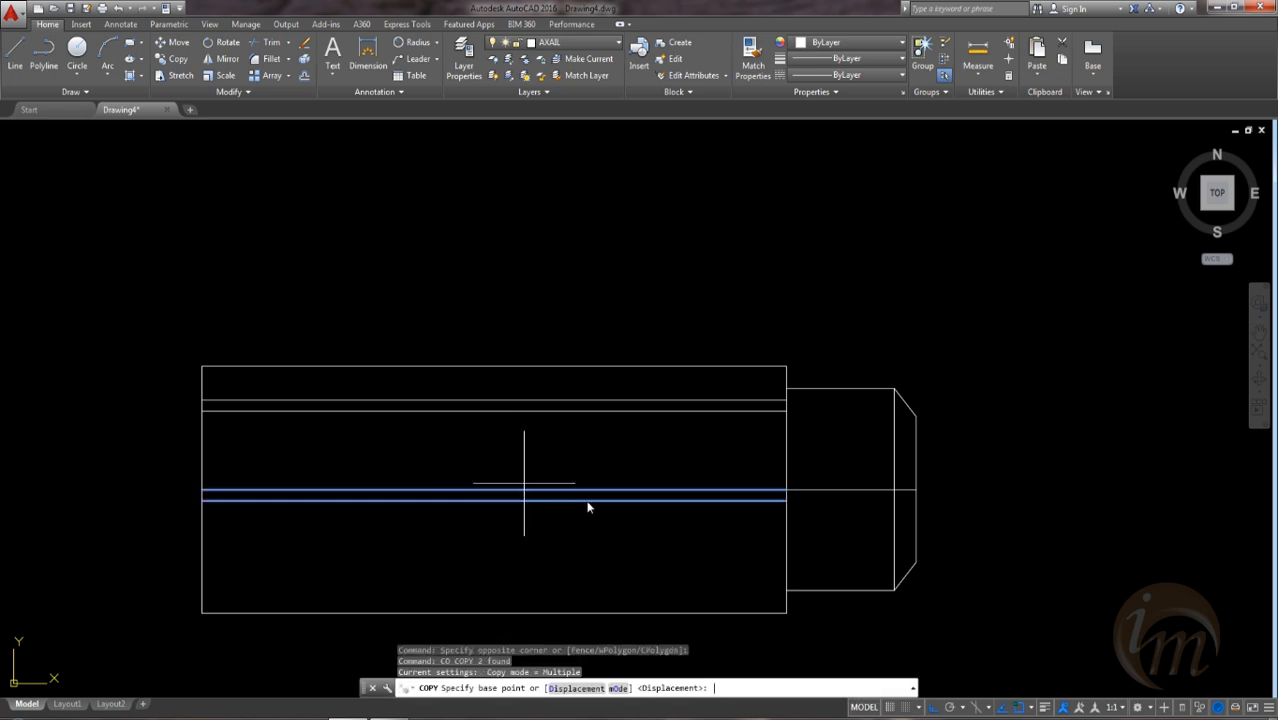
left_click(786, 495)
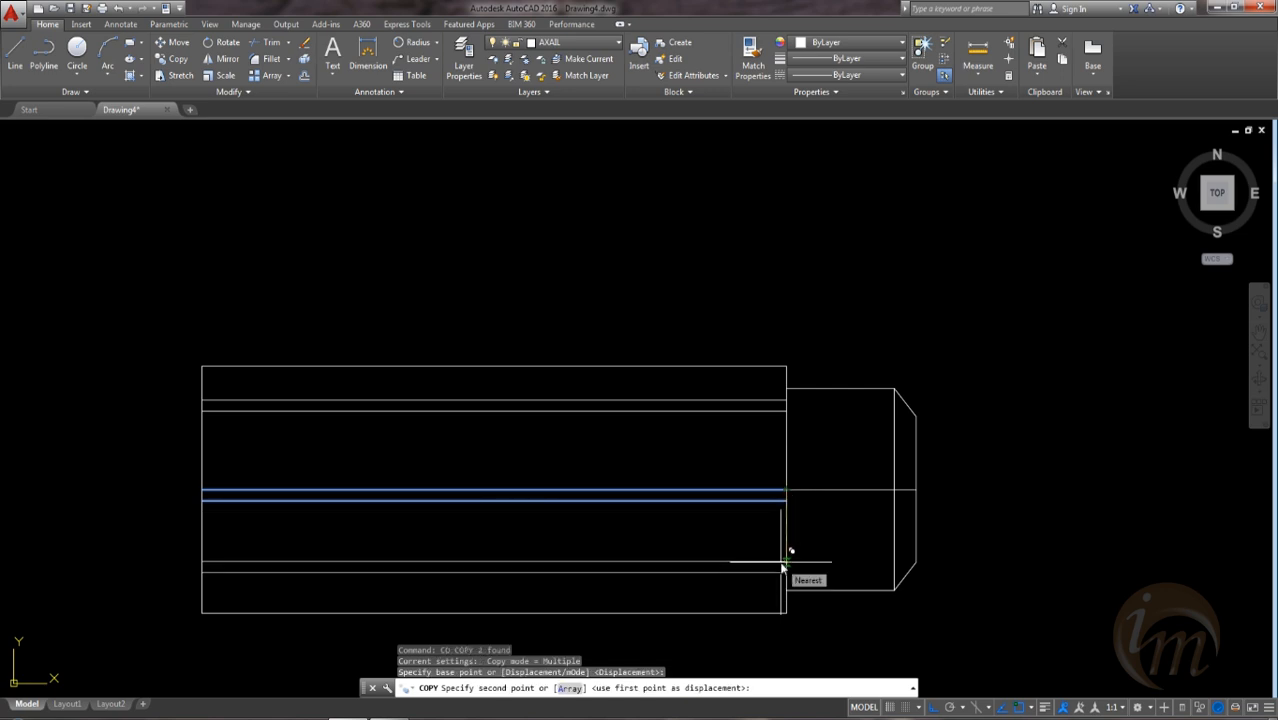
type("8")
key("Return")
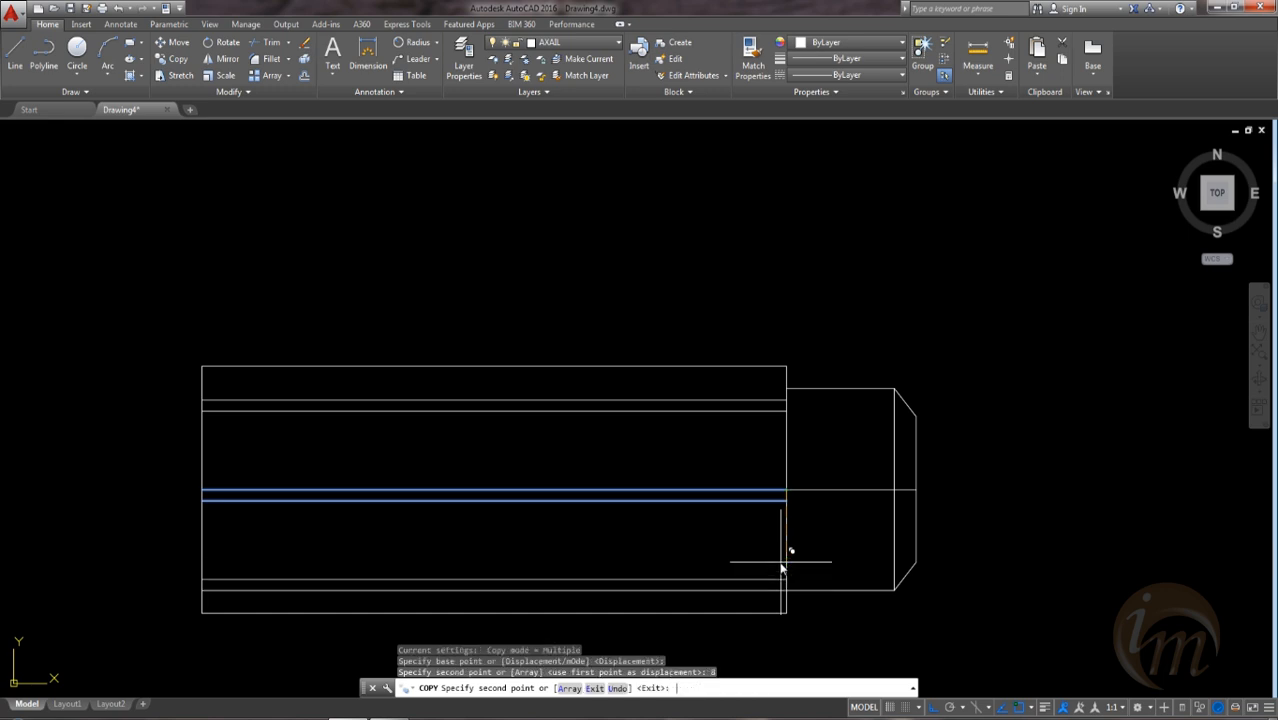
key("Escape")
mouse_move(819, 562)
middle_mouse_down()
mouse_move(747, 542)
mouse_move(739, 513)
middle_mouse_up()
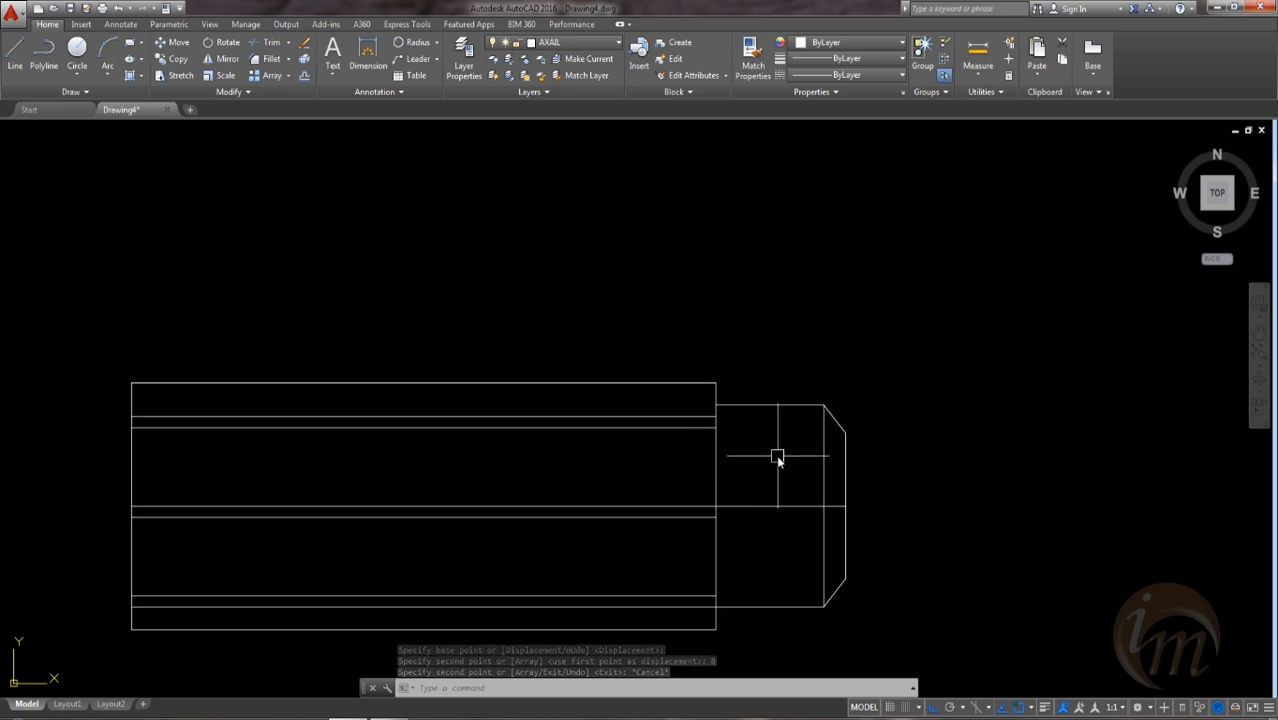
middle_click_drag(756, 485, 691, 518)
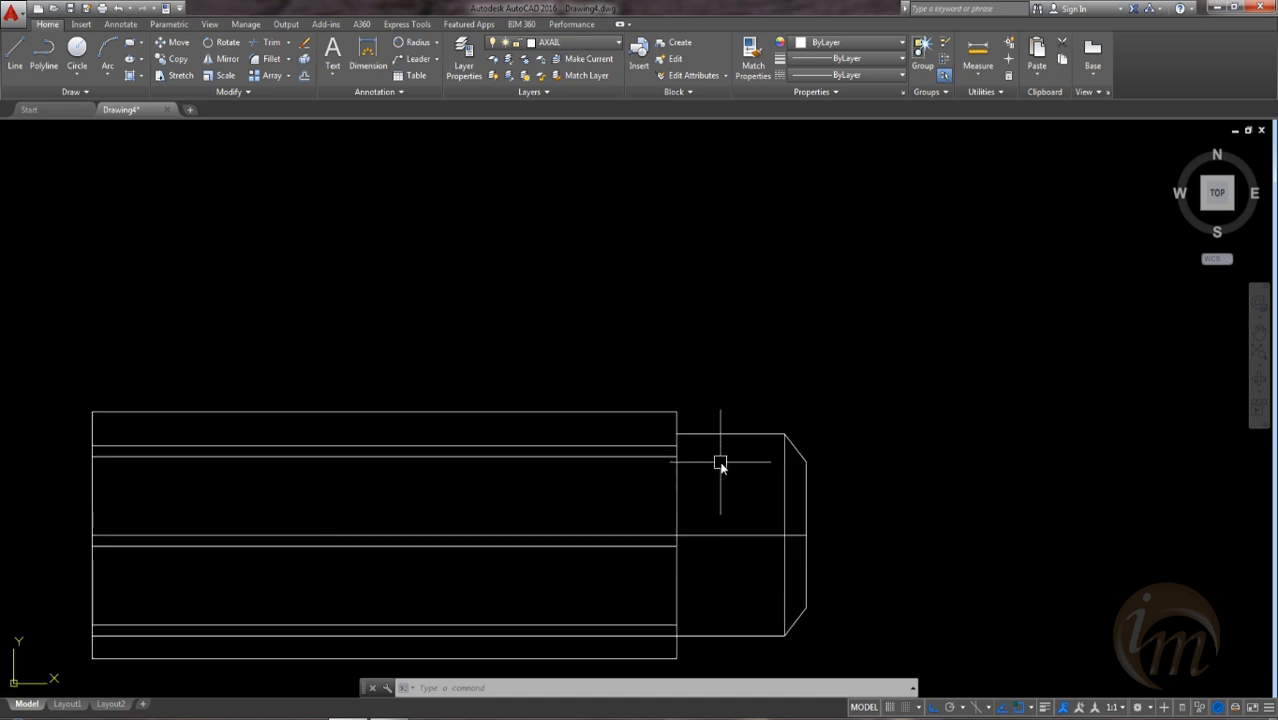
type("o")
key("Return")
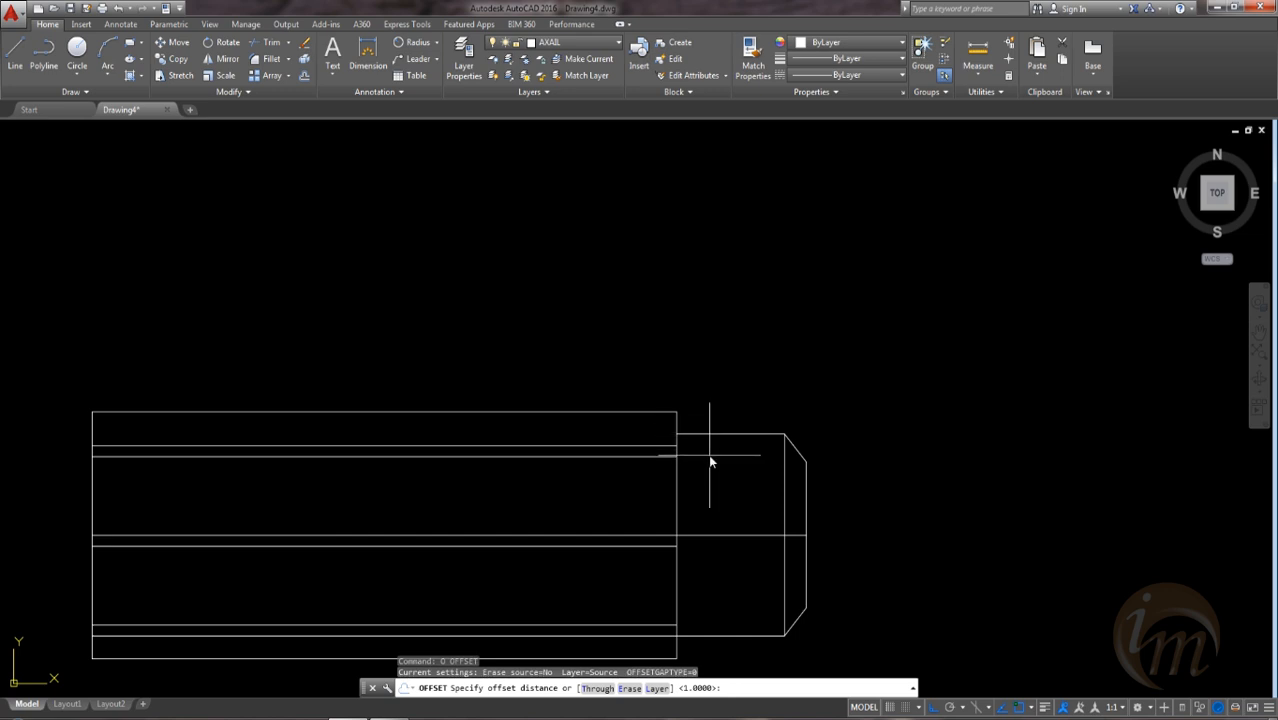
key("Return")
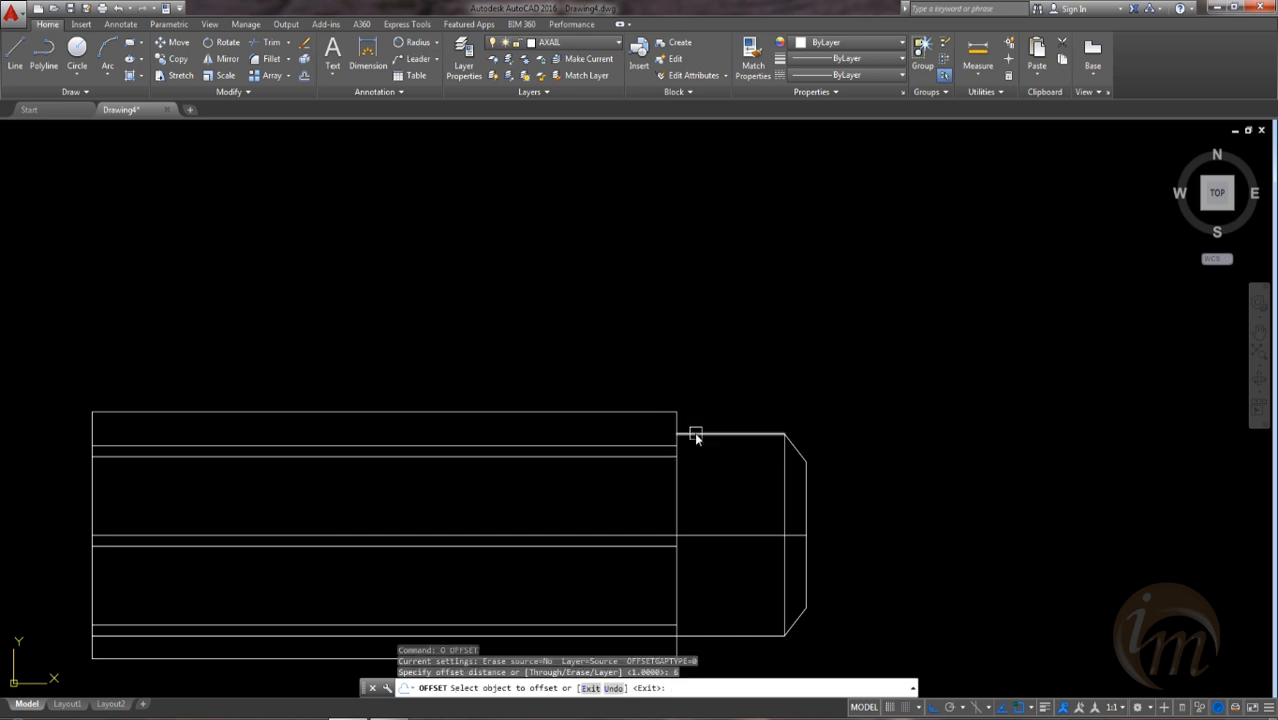
left_click(703, 434)
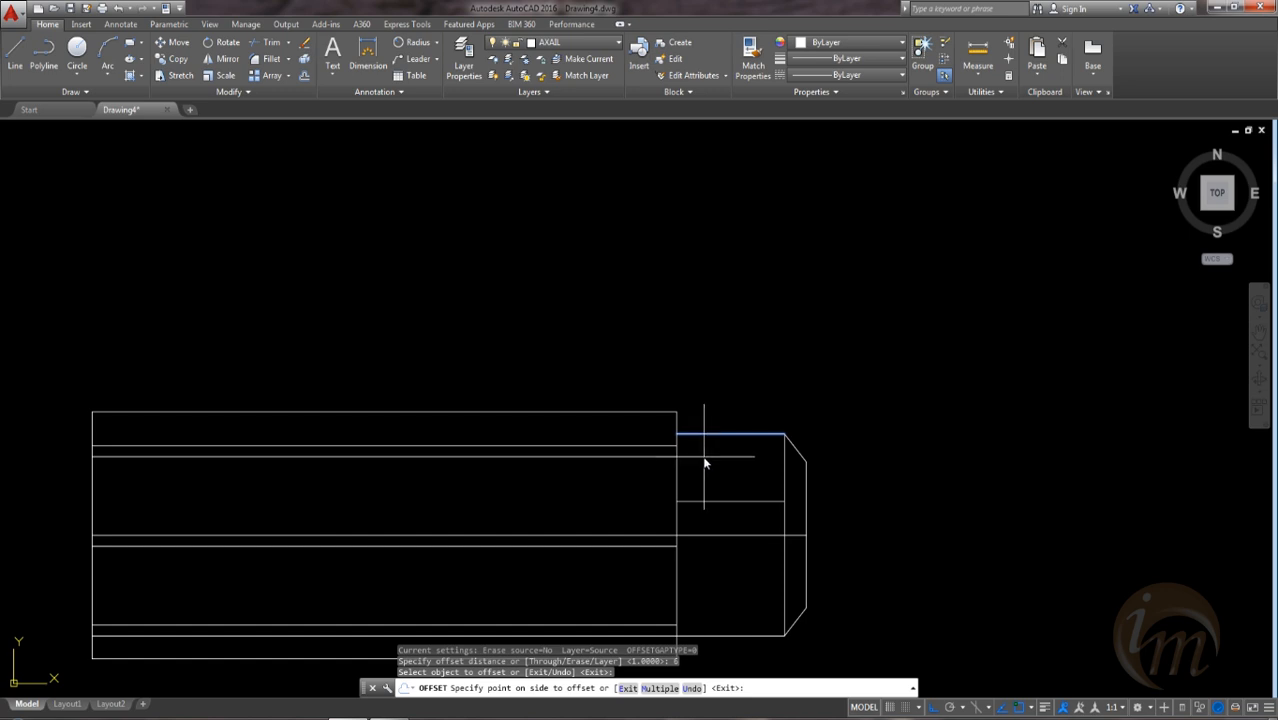
Step: Offset the mid-height line of the smaller end section 6 upward
type("o")
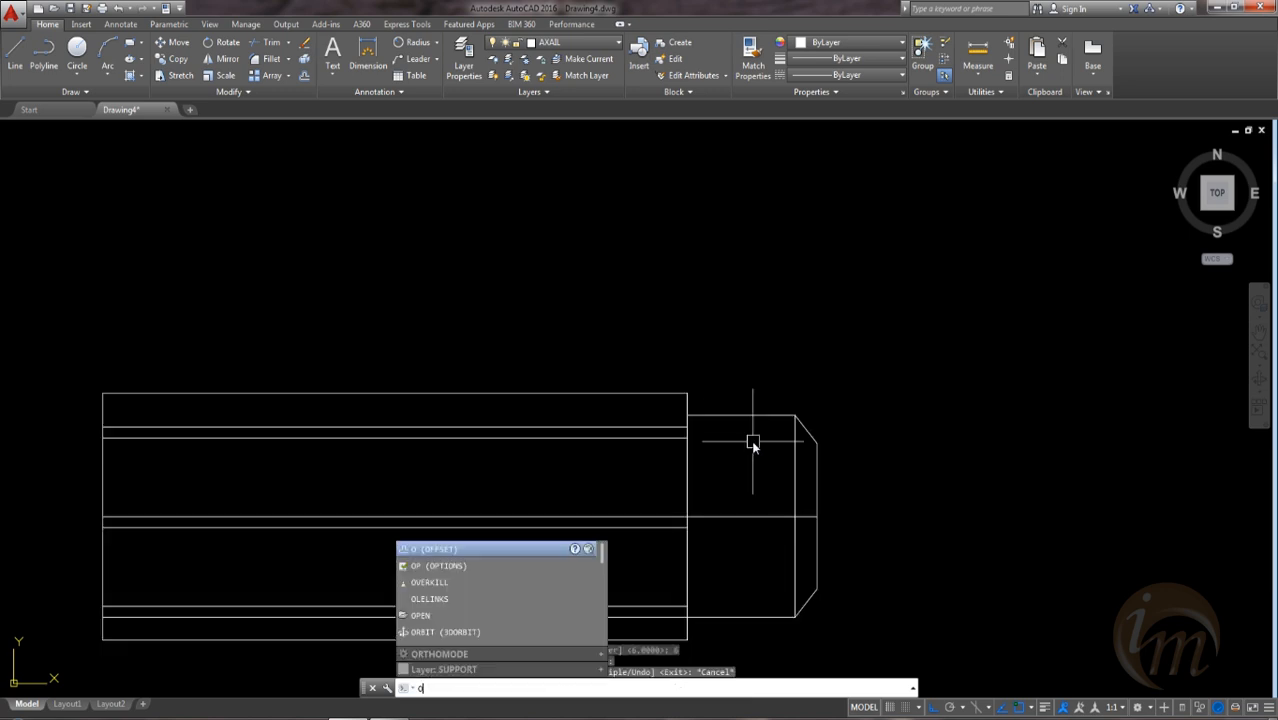
key("Return")
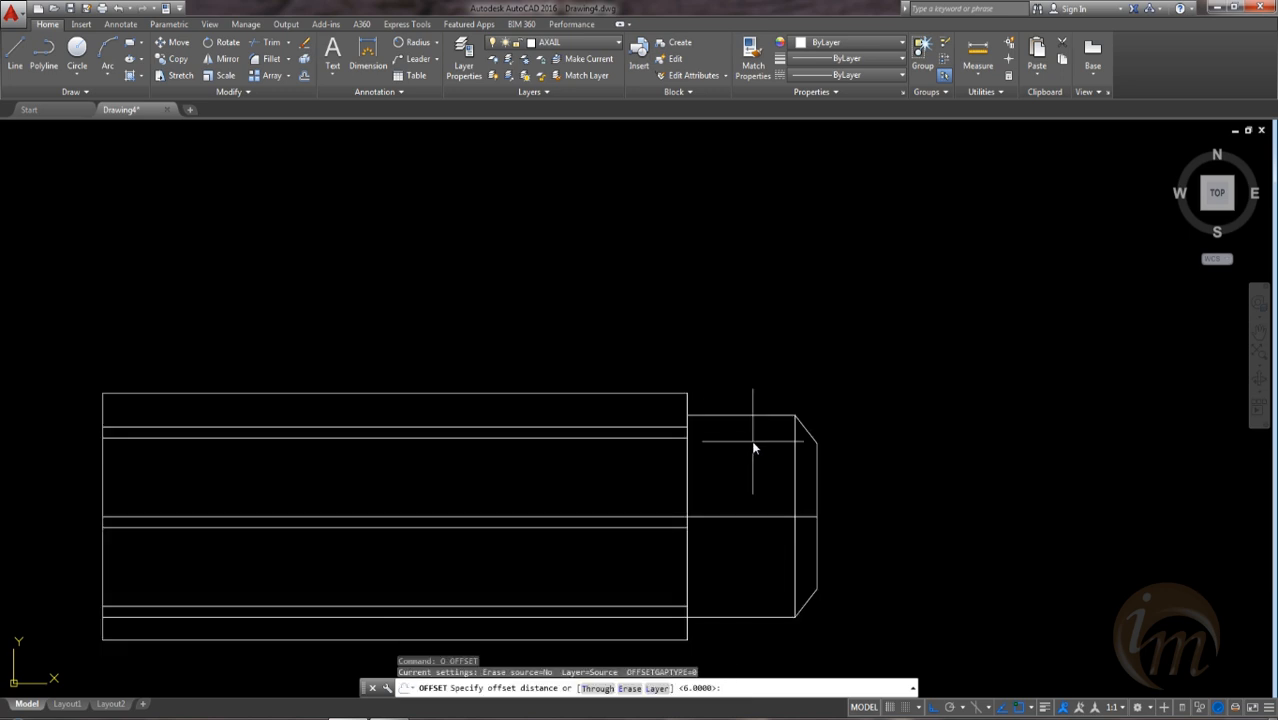
key("Return")
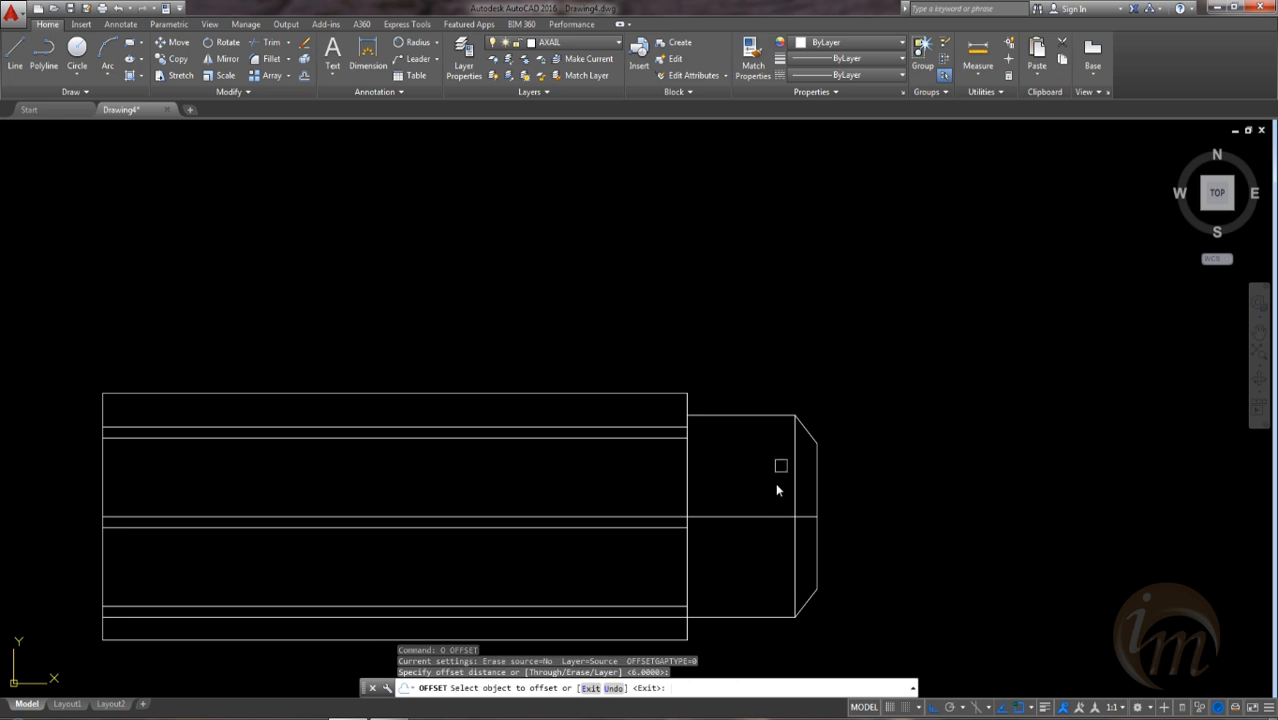
left_click(741, 519)
left_click(731, 448)
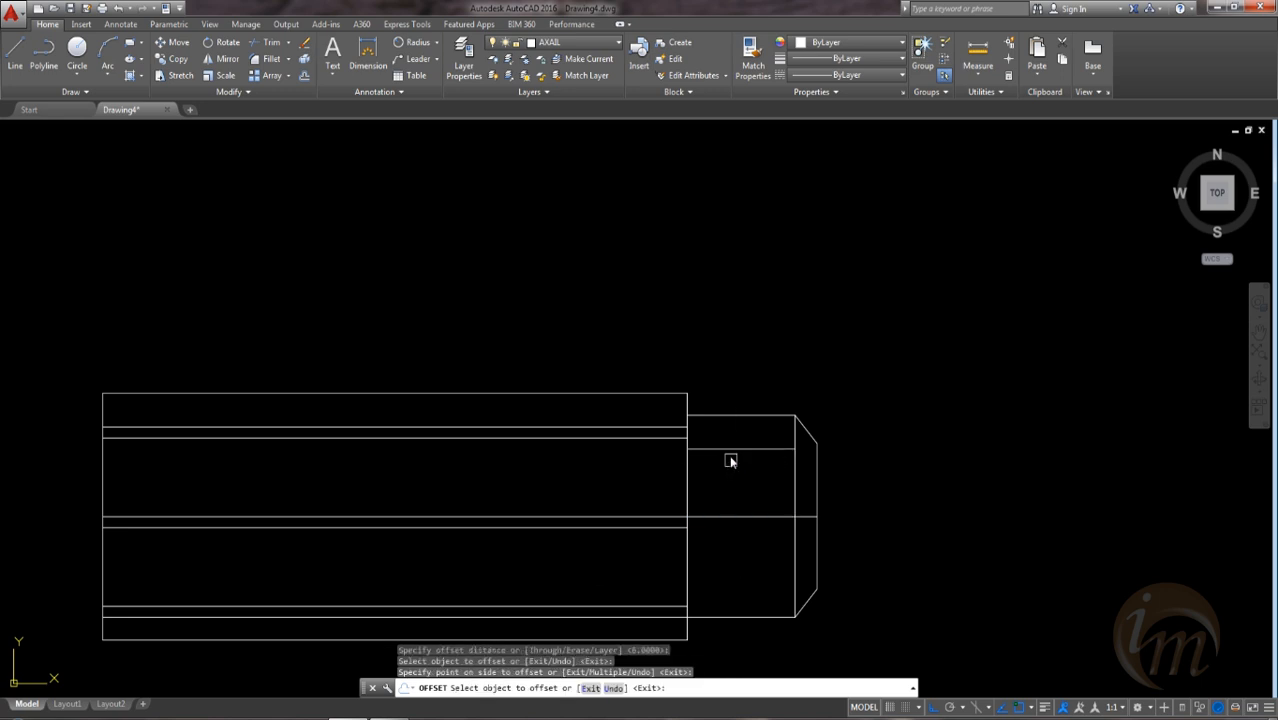
key("Return")
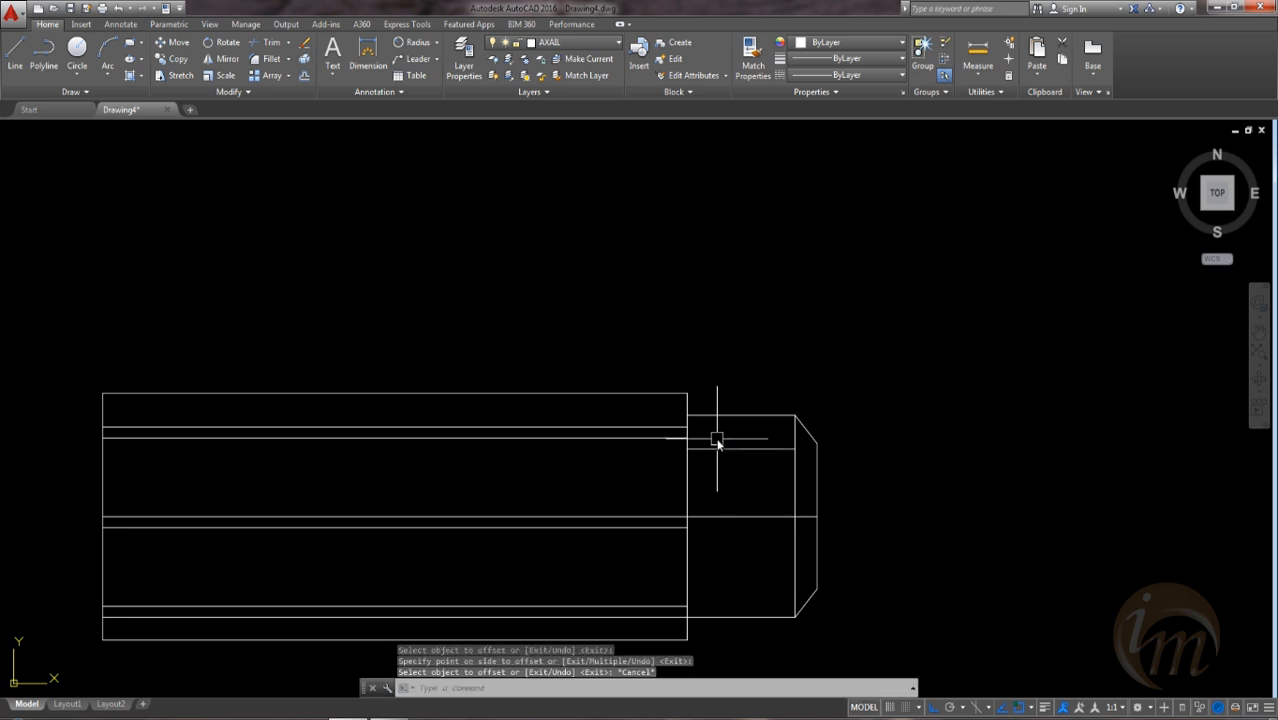
Step: Offset the new line in the end section's upper half by 0.5 upward
type("o")
key("Return")
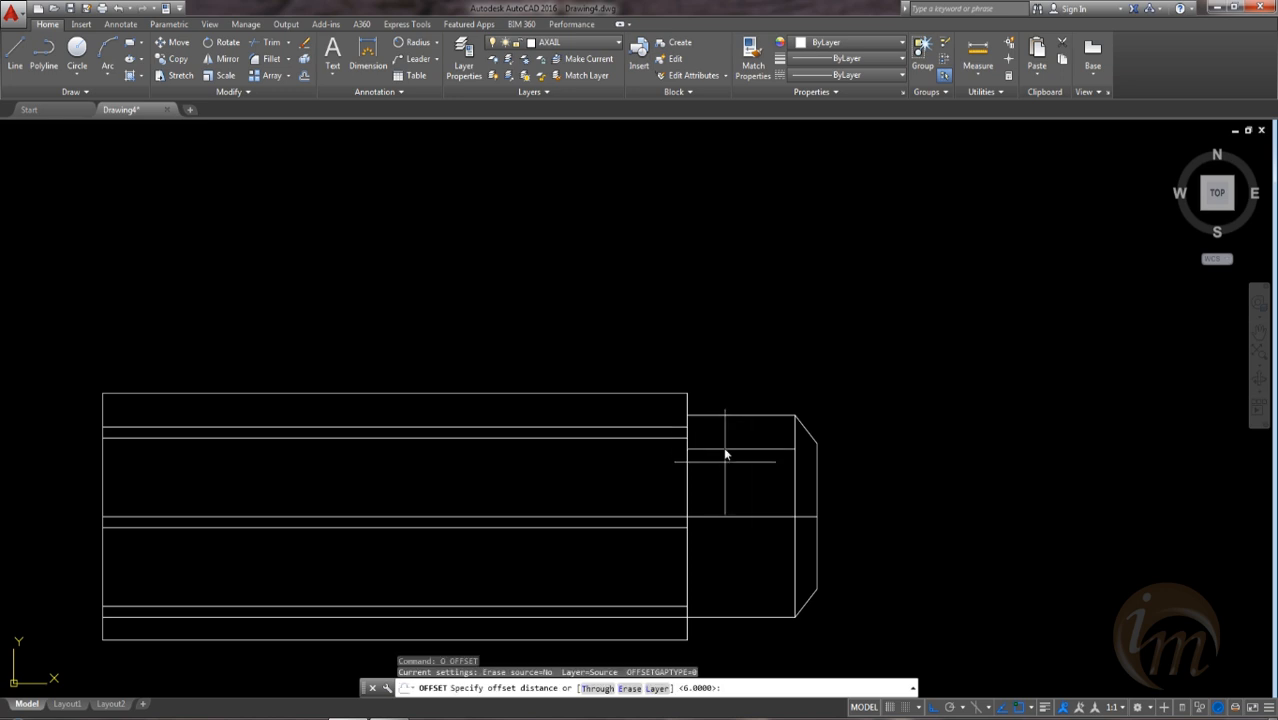
type(".5")
key("Return")
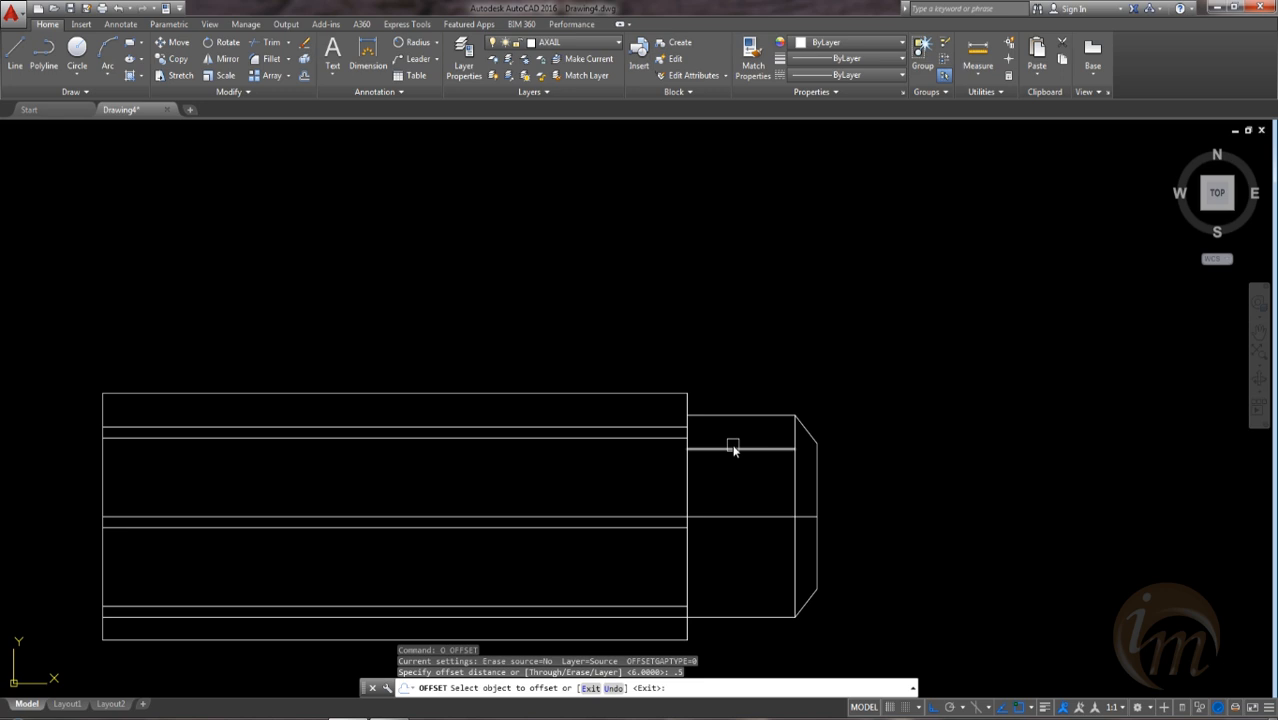
left_click(733, 449)
left_click(734, 441)
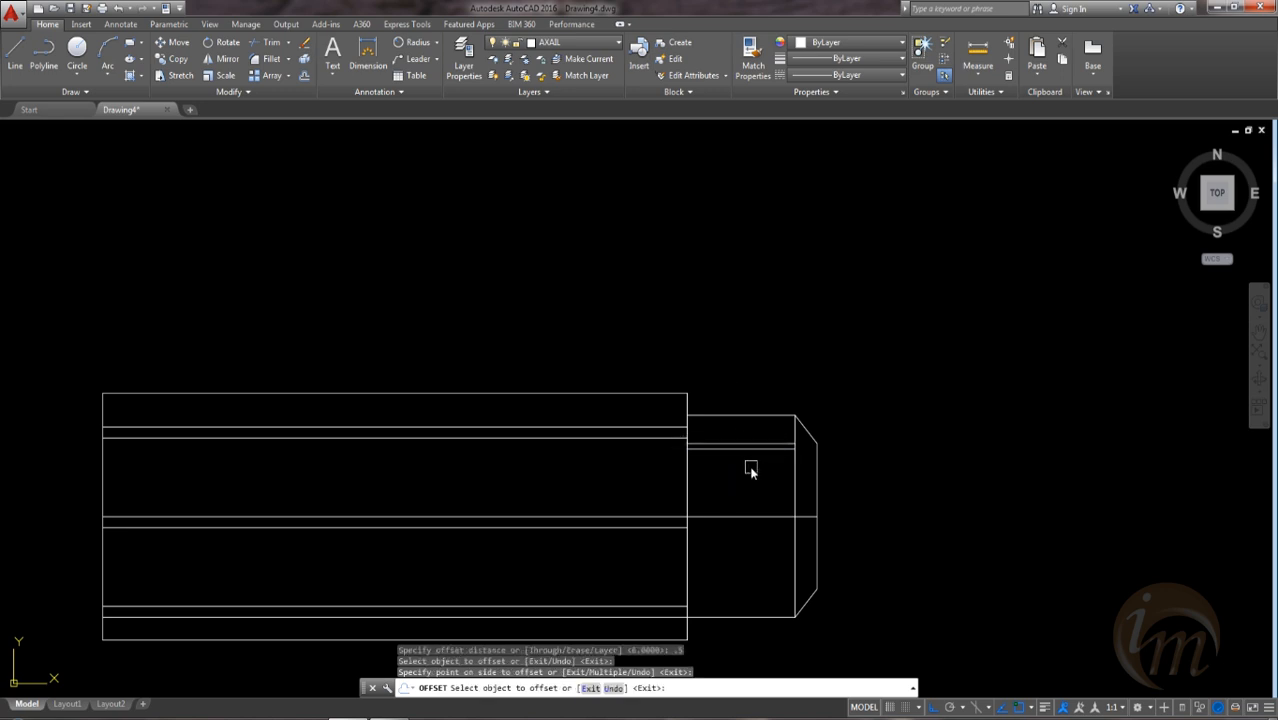
key("Escape")
Step: Mirror the two closely spaced lines in the end section about its mid-height line, keeping the originals
left_click(746, 447)
left_click(711, 437)
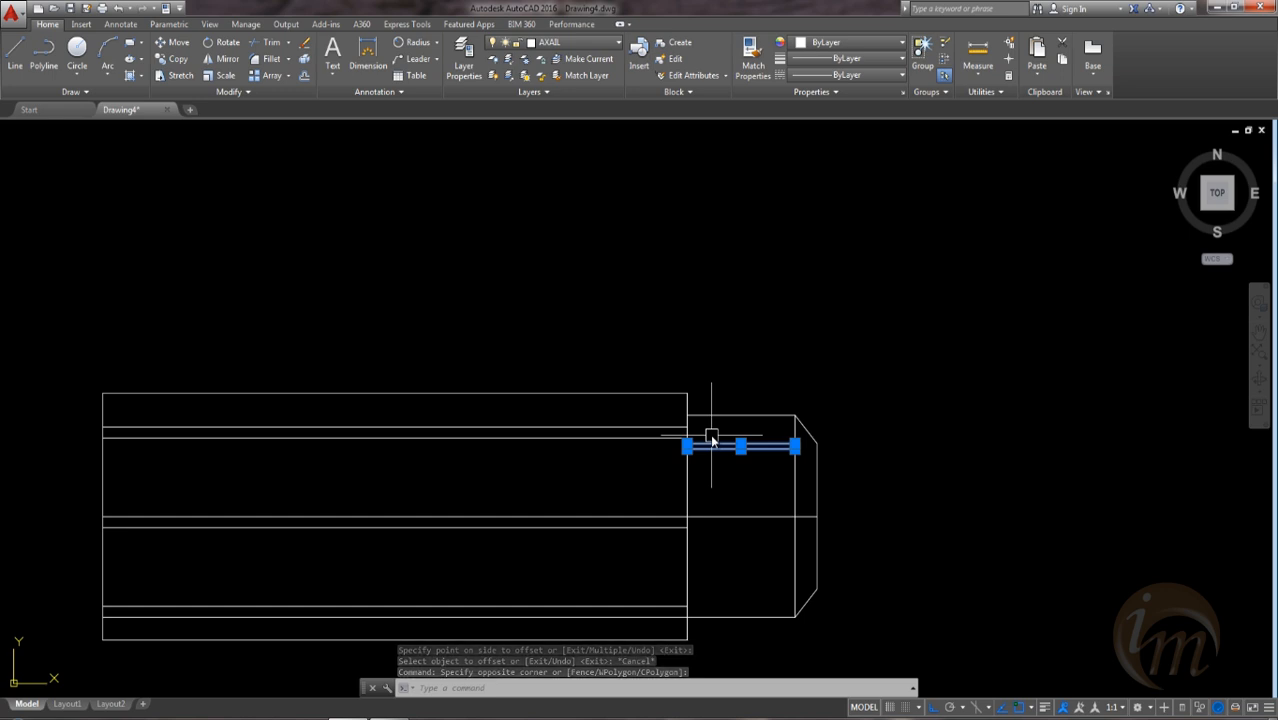
type("mi")
key("Return")
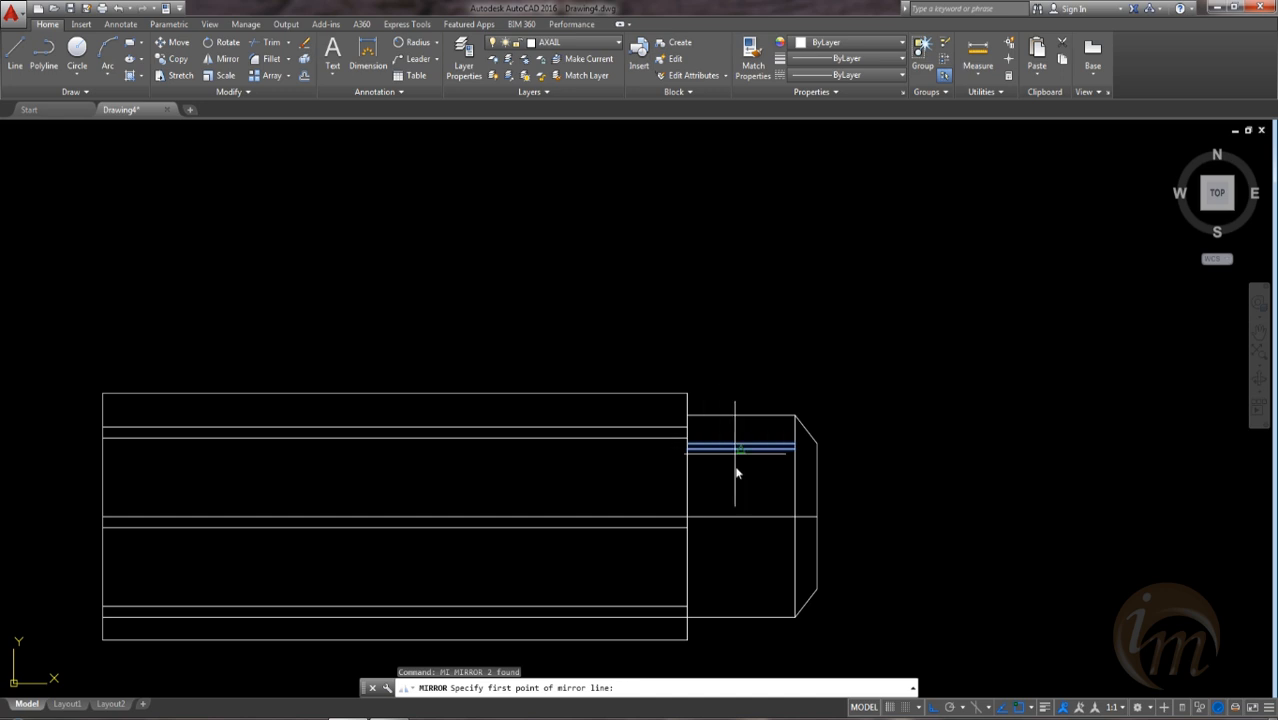
left_click(733, 515)
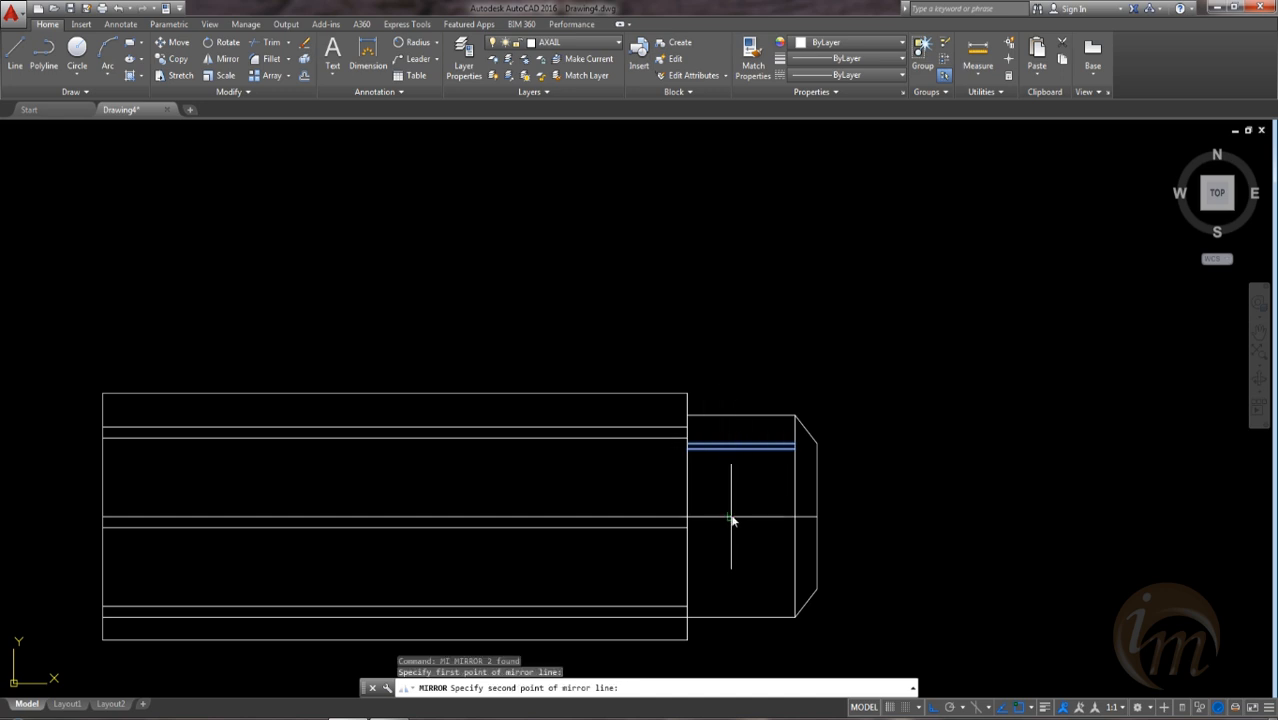
left_click(801, 516)
key("Return")
mouse_move(978, 485)
middle_mouse_down()
mouse_move(927, 479)
mouse_move(893, 497)
middle_mouse_up()
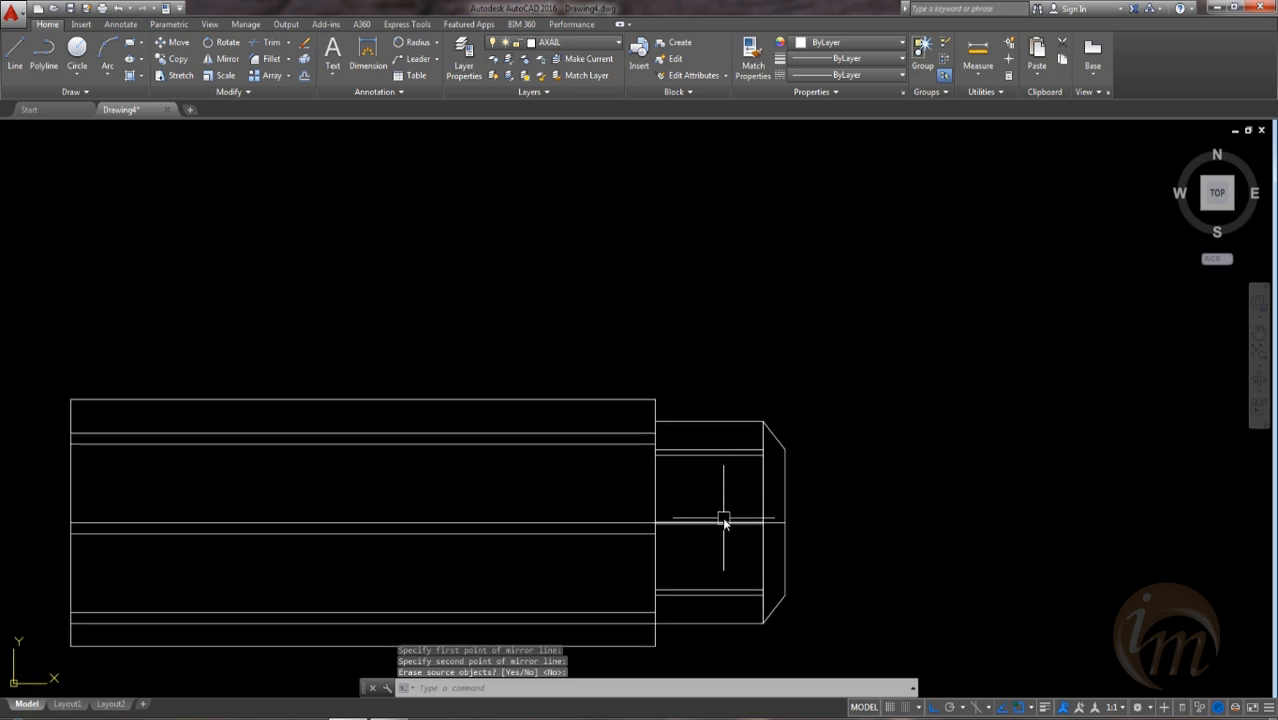
Step: Offset the end section's mid-height line by 0.5 both upward and downward
type("O")
key("Return")
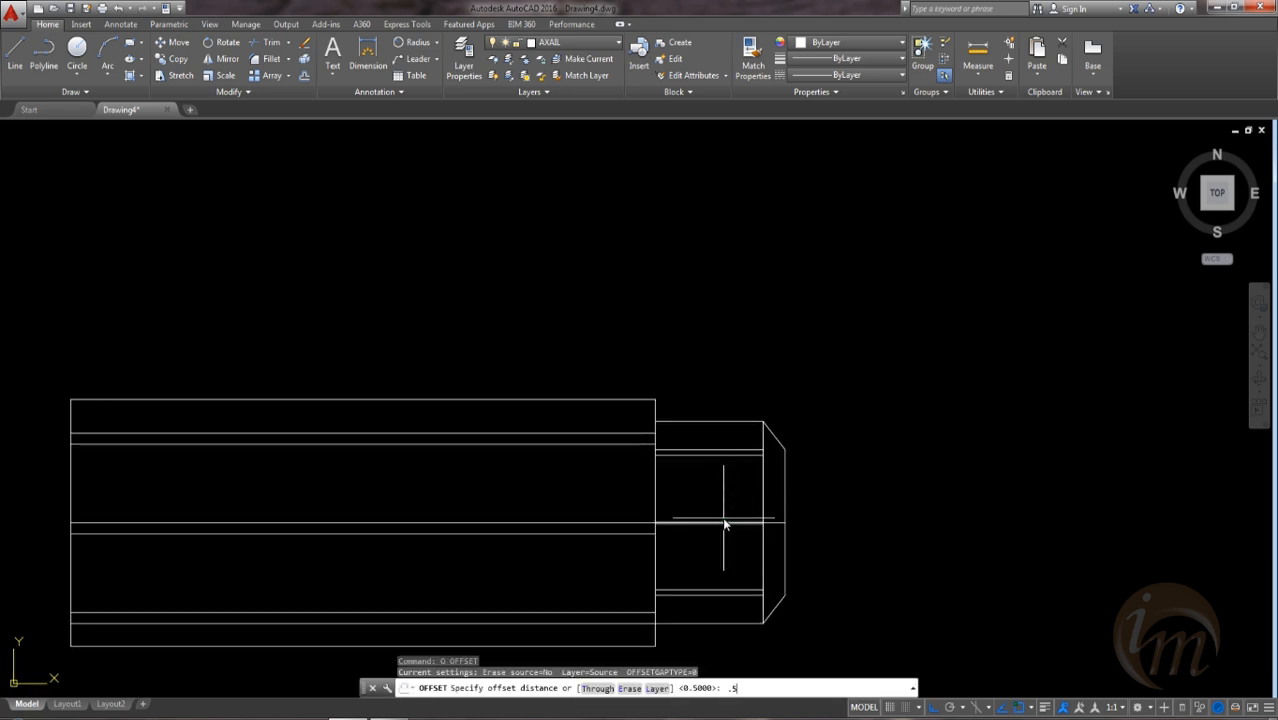
key("Return")
left_click(724, 521)
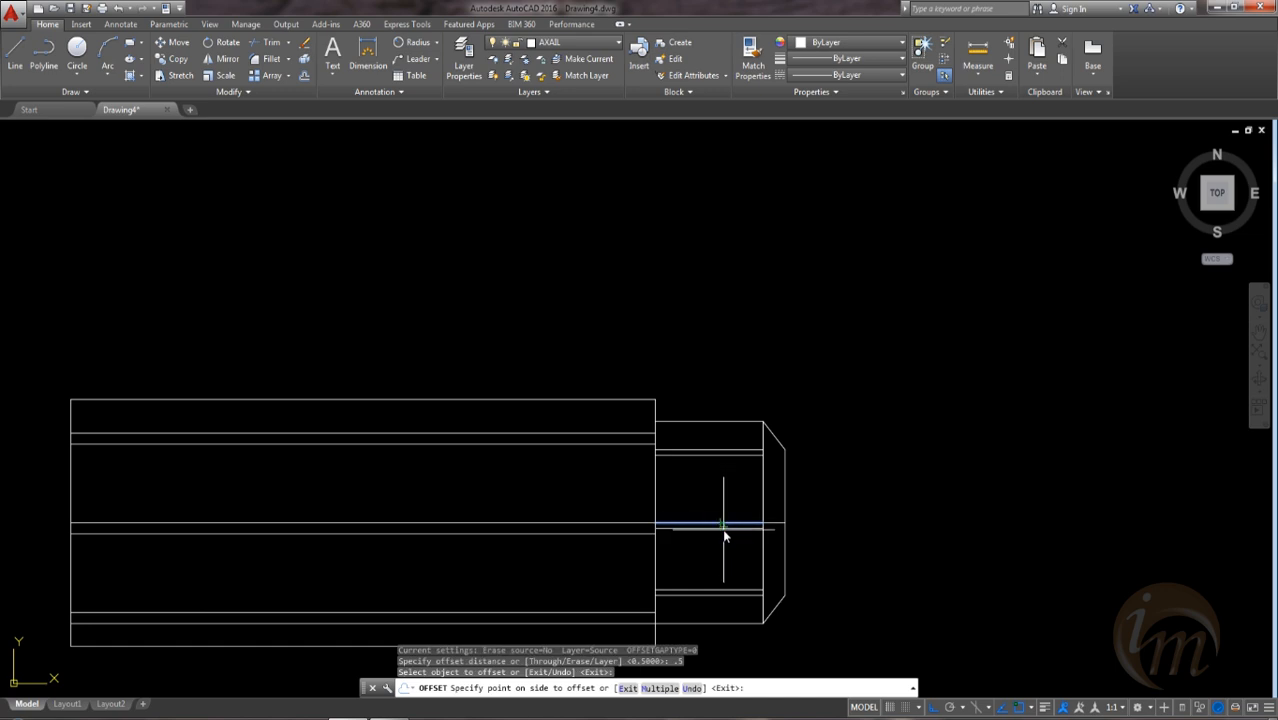
left_click(727, 537)
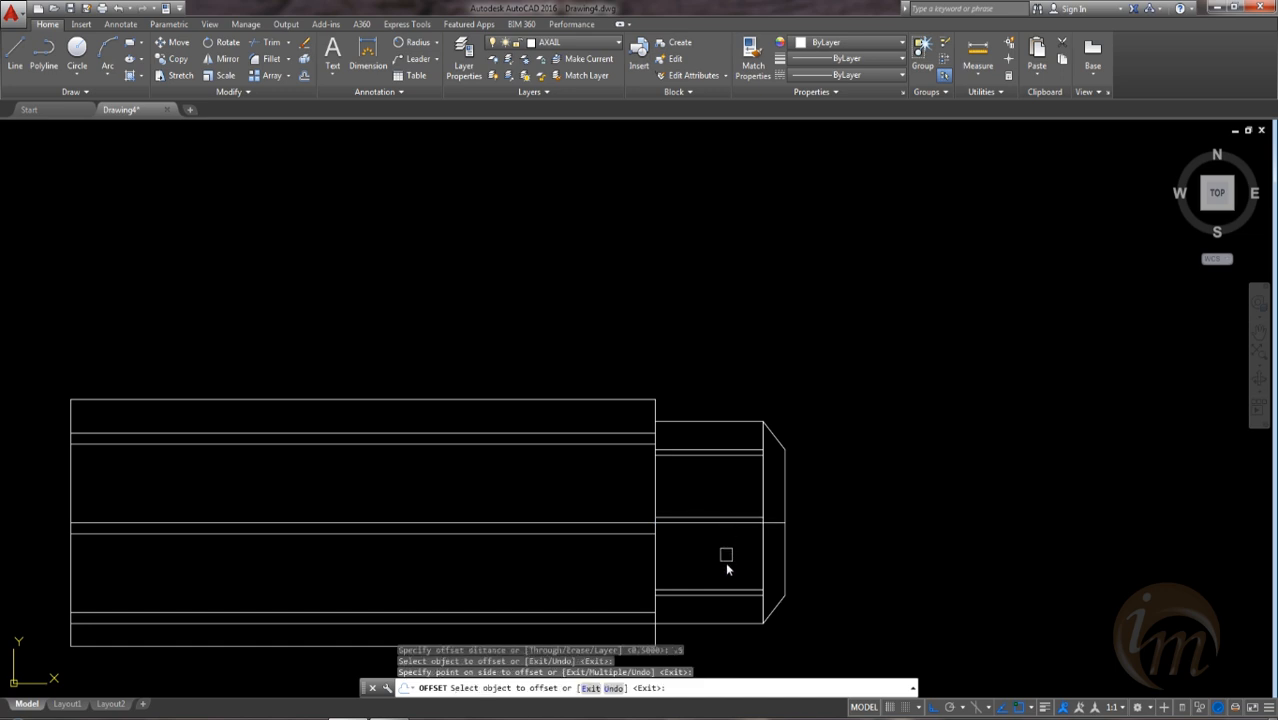
scroll(680, 523, "up", 5)
left_click(676, 510)
left_click(681, 550)
key("Escape")
Step: Delete the offset line just above the end section's mid-height line
left_click(720, 487)
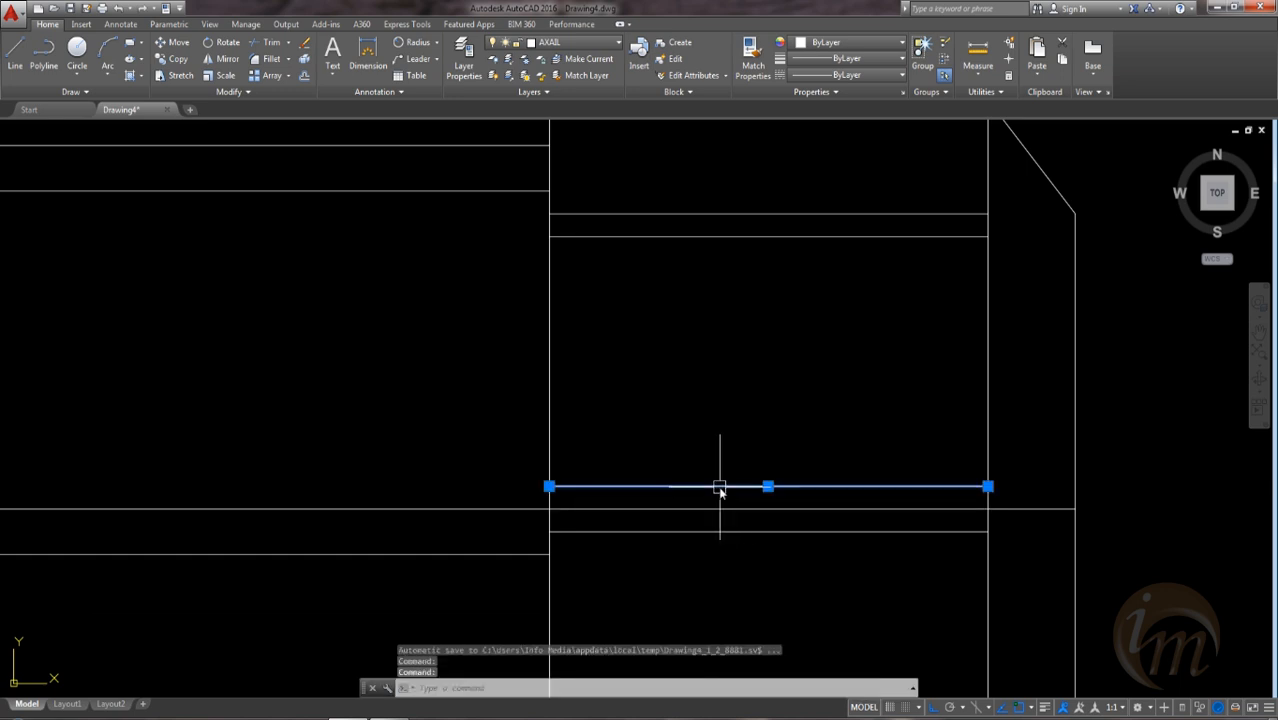
key("Escape")
scroll(733, 491, "down", 3)
Step: Copy the upper chamfer line from its upper end to the chamfer-side endpoints of the two closely spaced lines below
type("co")
key("Return")
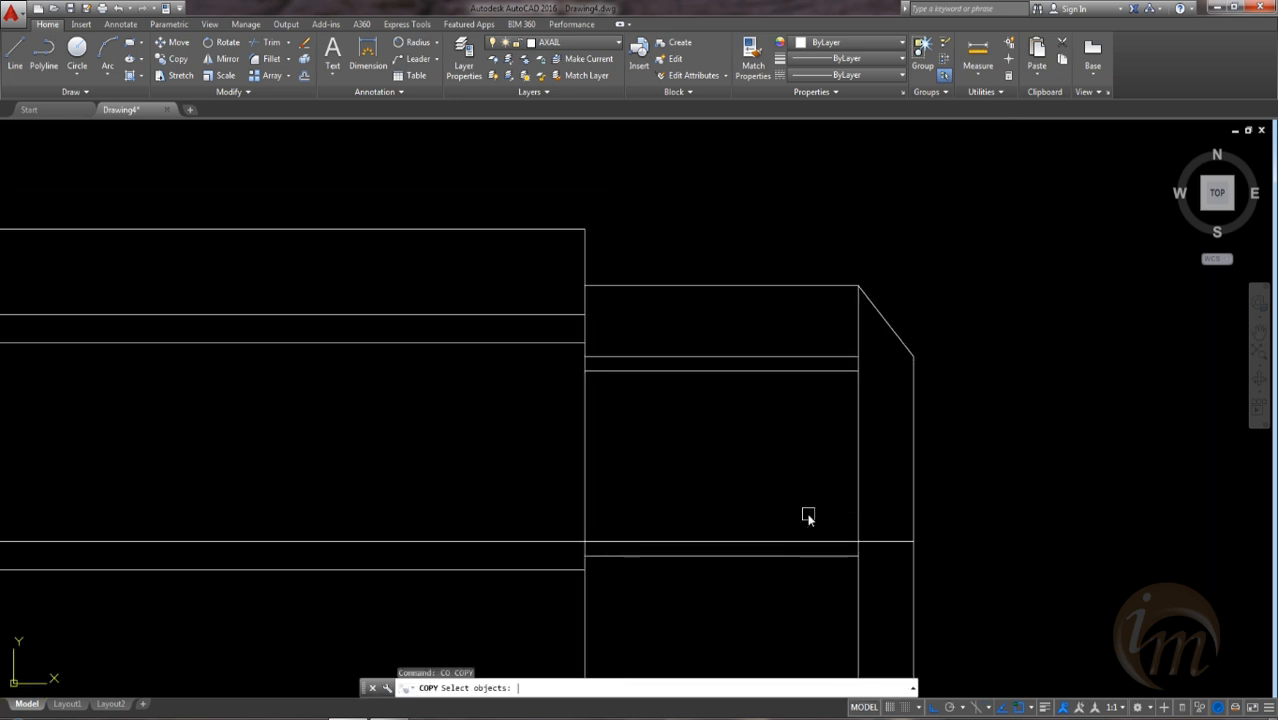
left_click(882, 326)
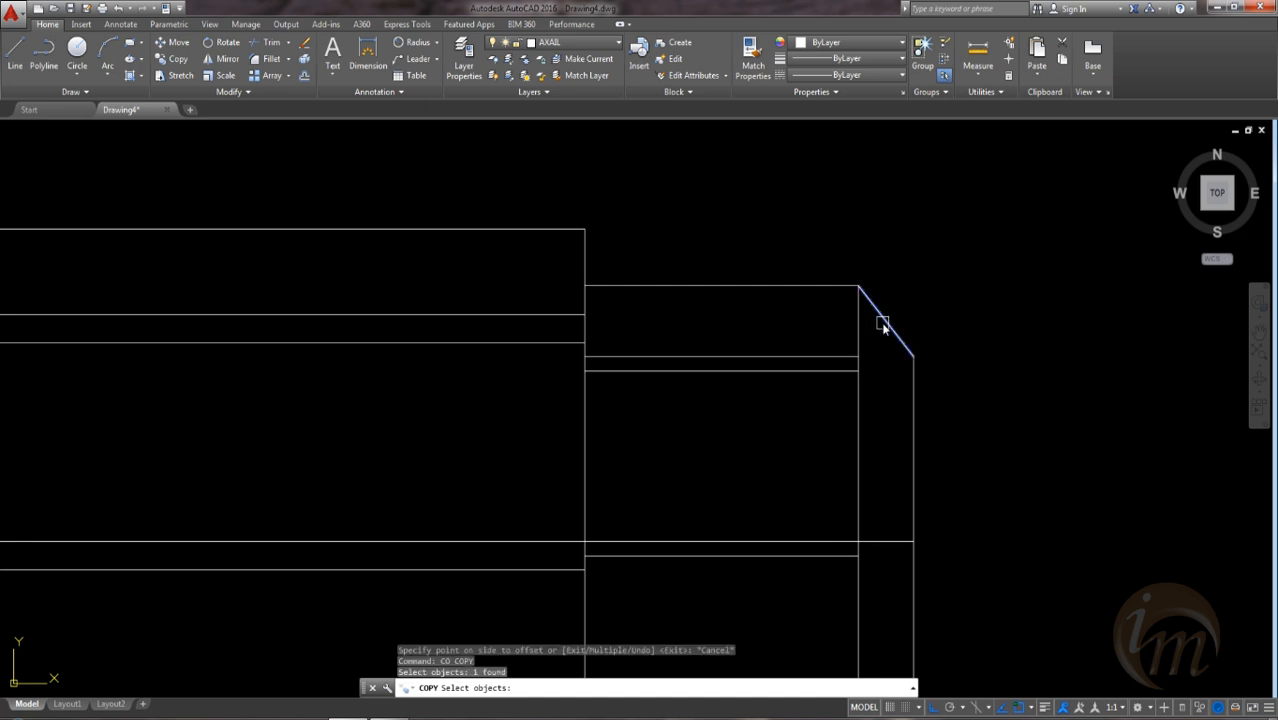
key("Return")
left_click(858, 287)
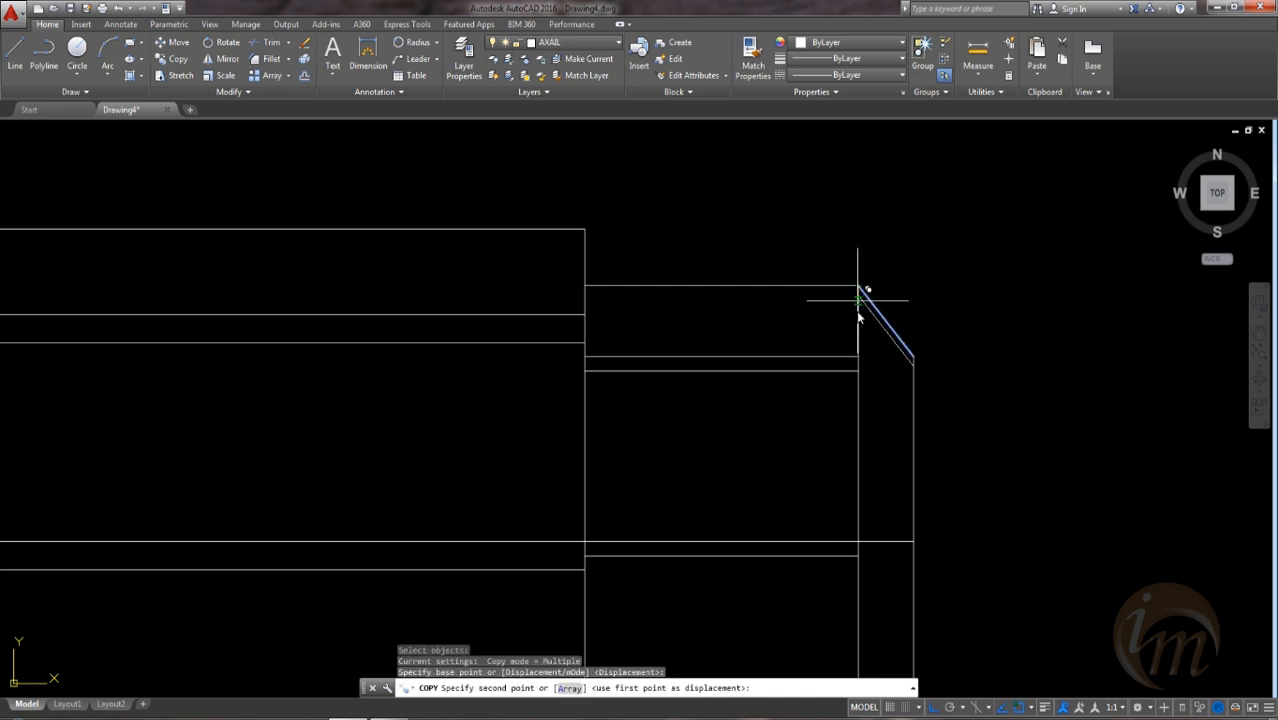
left_click(858, 357)
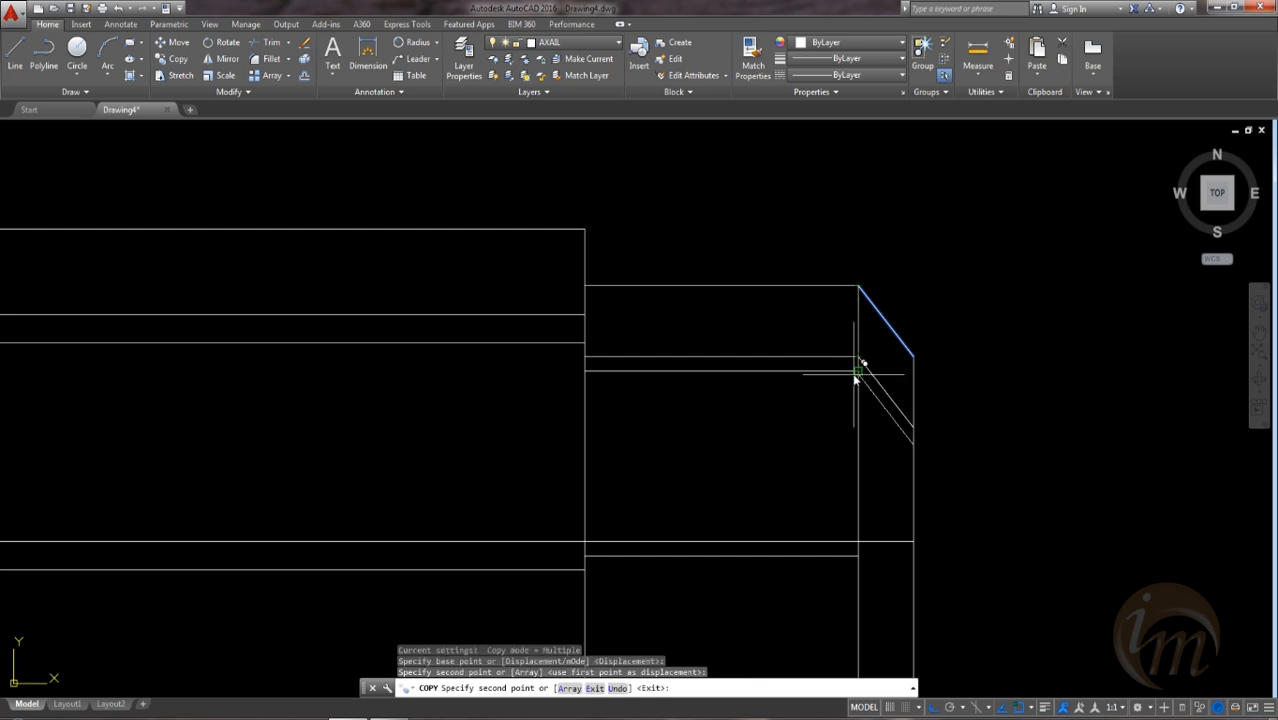
middle_click_drag(935, 560, 899, 337)
key("Escape")
Step: Extend the line just below the end section's mid-height to the axle's outer end edge
middle_click_drag(864, 385, 875, 572)
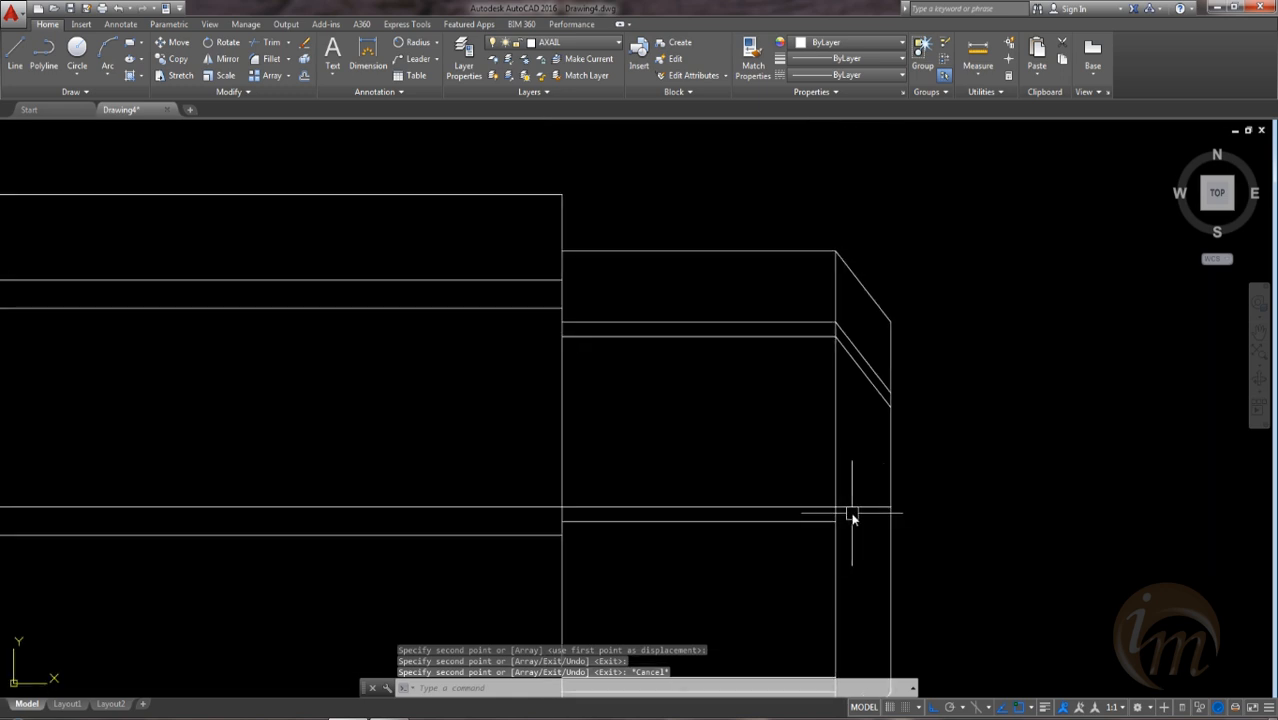
type("ex")
key("Return")
key("Return")
left_click(824, 521)
scroll(847, 551, "down", 4)
middle_click_drag(916, 588, 896, 522)
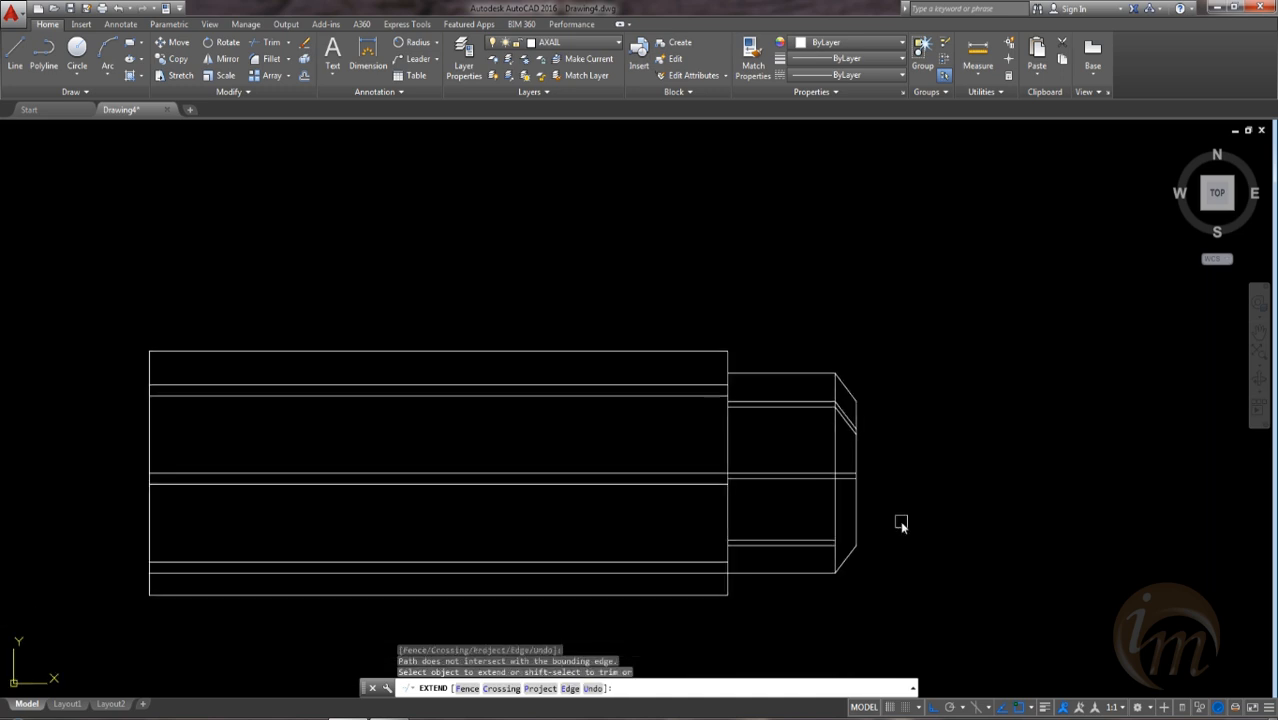
key("Escape")
Step: Mirror the two inner chamfer lines about the end section's mid-height line, keeping the originals
left_click(846, 421)
scroll(845, 421, "up", 4)
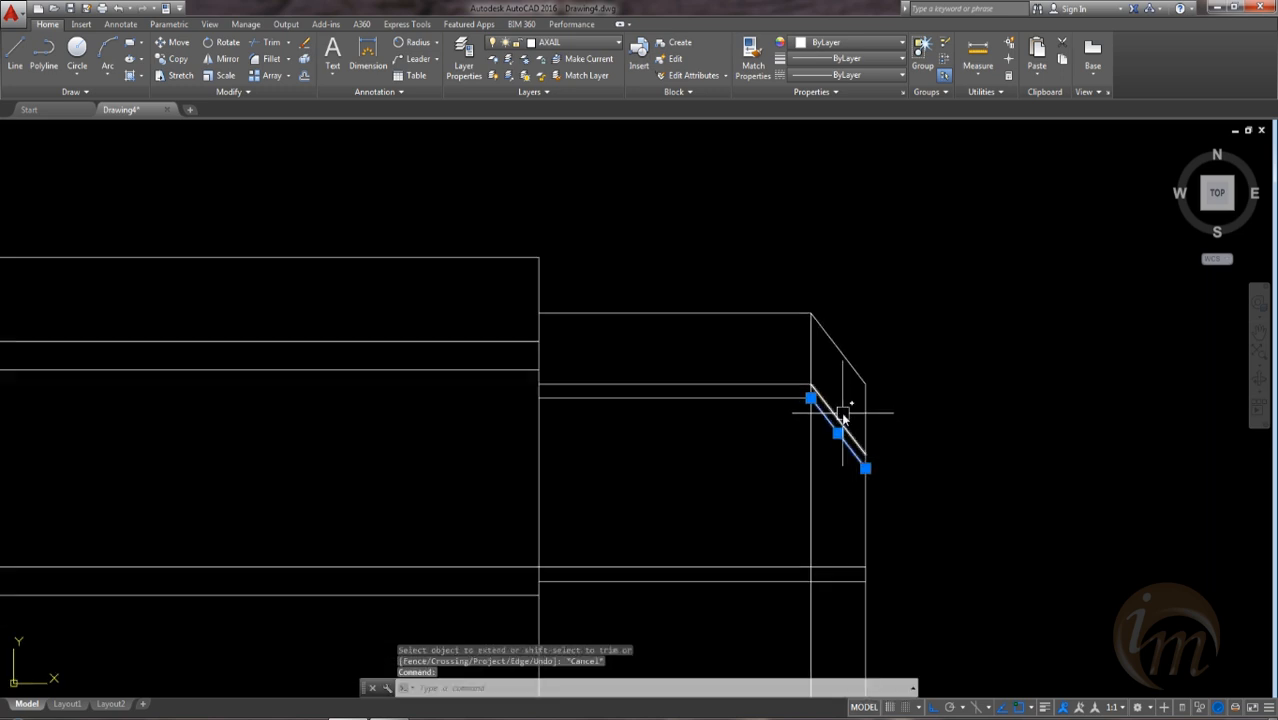
type("mi")
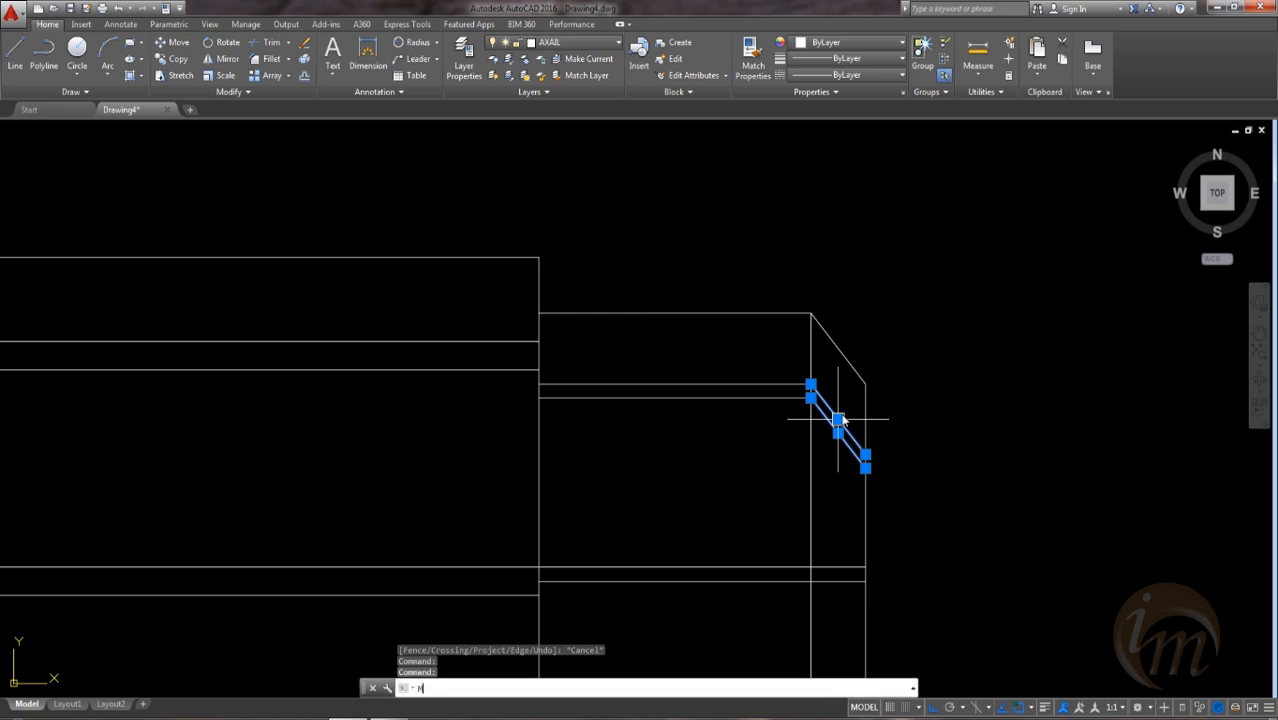
key("Return")
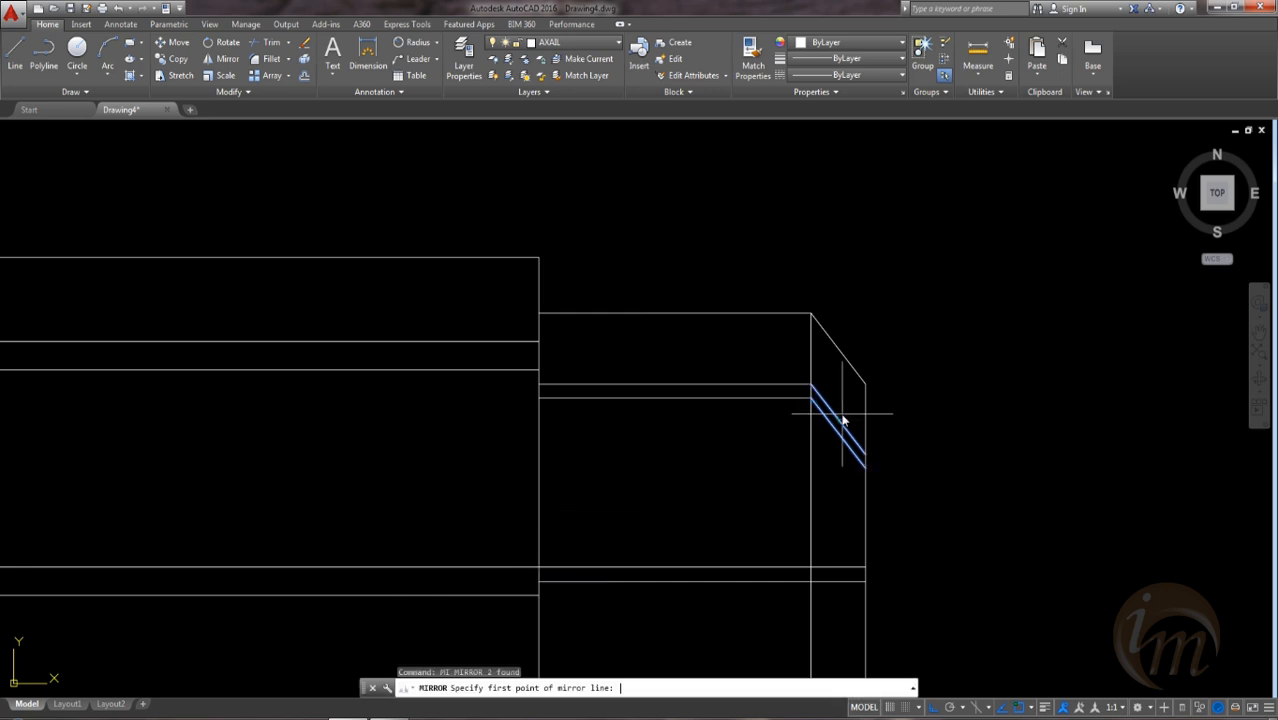
left_click(863, 568)
left_click(784, 565)
scroll(784, 560, "down", 2)
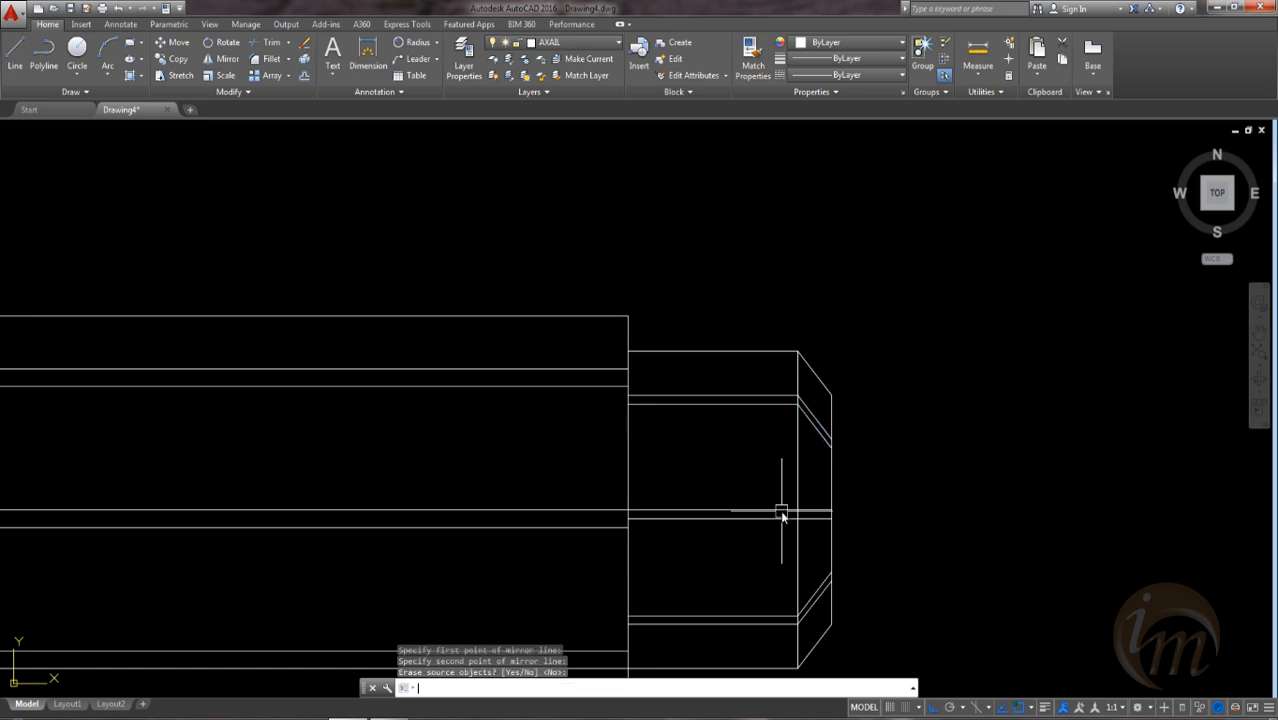
key("Return")
Step: Mirror the complete chamfered end section to the axle's opposite end about the main body's vertical midline, keeping the original
middle_click_drag(833, 542, 870, 471)
scroll(760, 460, "down", 2)
middle_click_drag(738, 466, 813, 465)
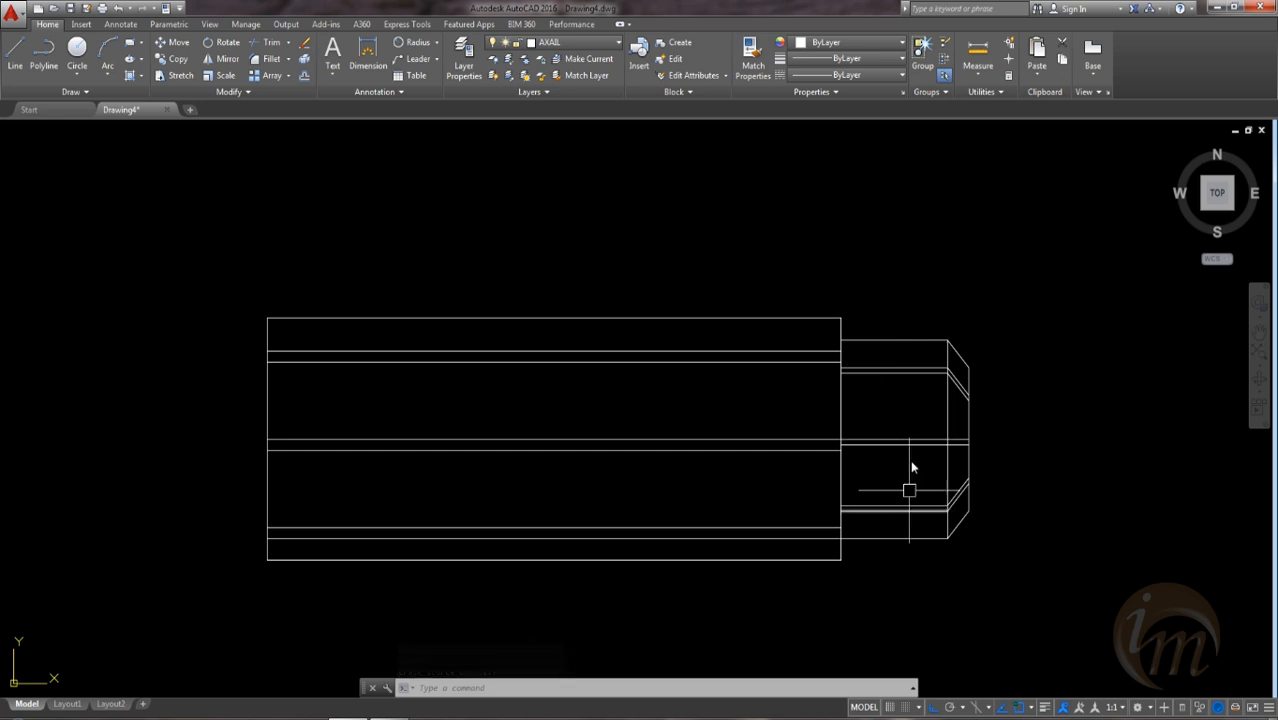
left_click_drag(993, 590, 881, 279)
type("MI")
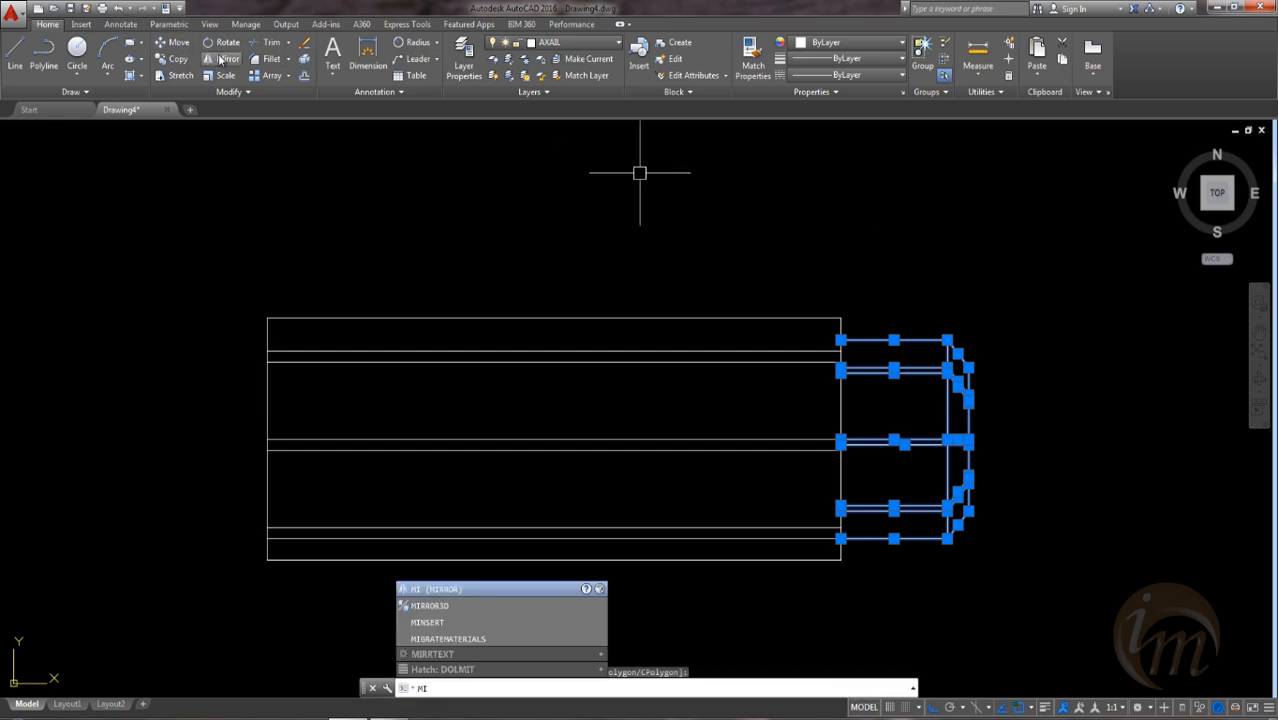
key("Return")
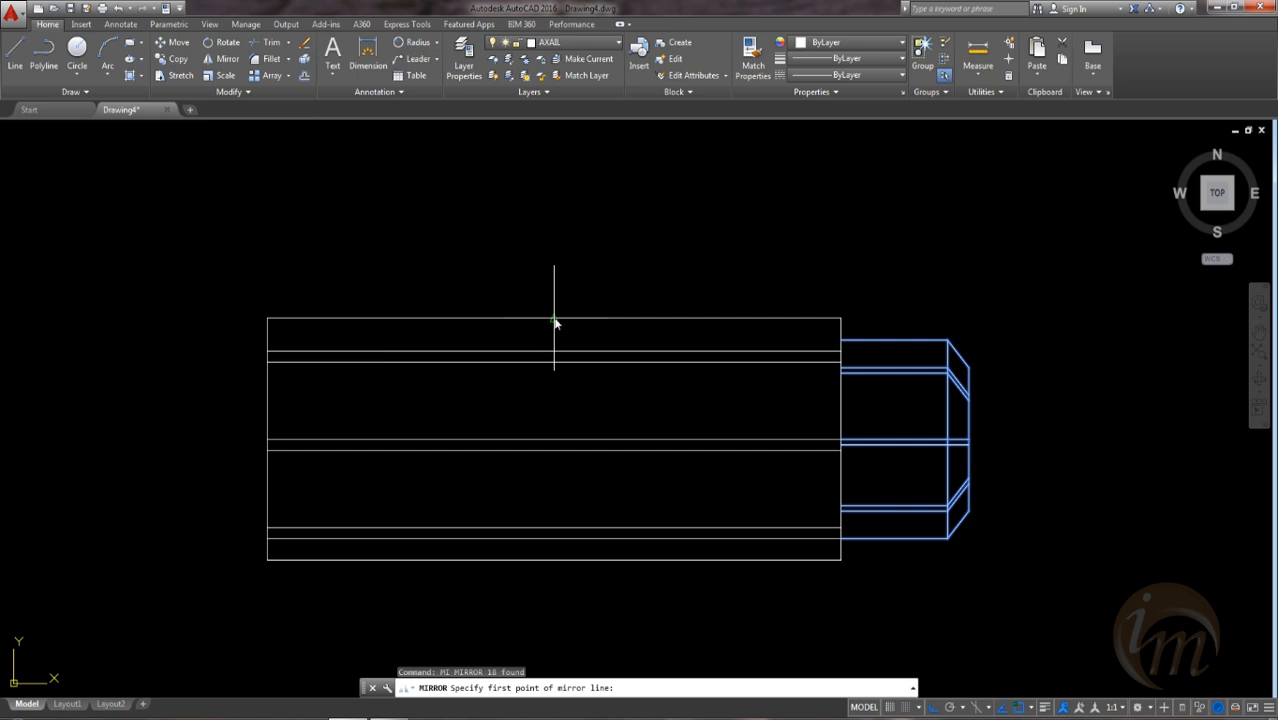
left_click(554, 322)
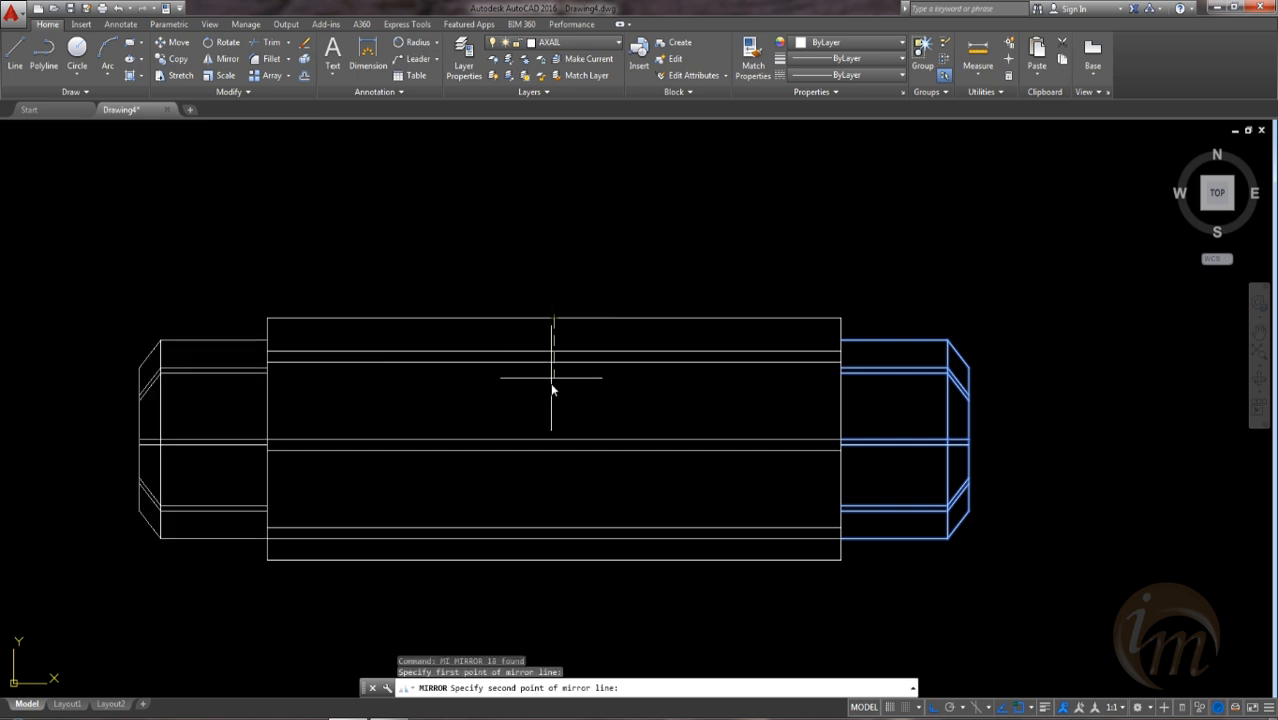
left_click(551, 413)
key("Return")
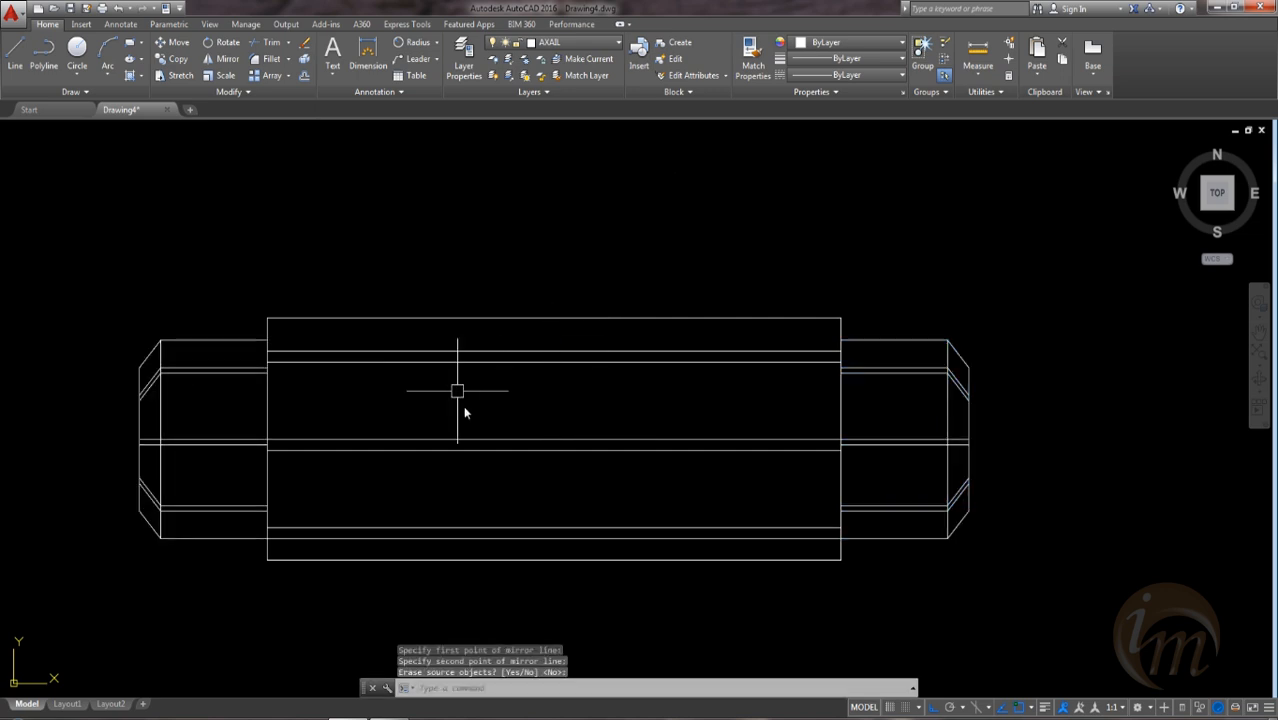
Step: Make A_DIM the current layer and add a linear dimension for the main body's length above the axle
scroll(600, 470, "down", 4)
middle_click_drag(602, 483, 626, 485)
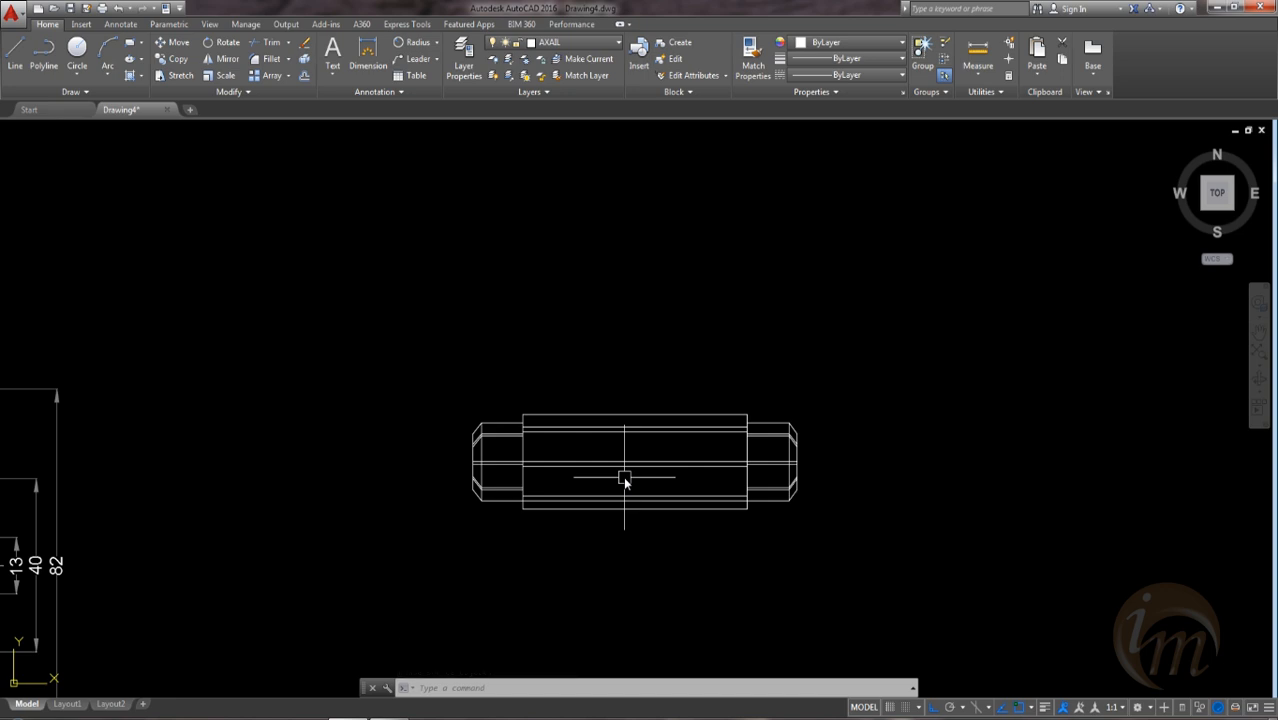
left_click(560, 43)
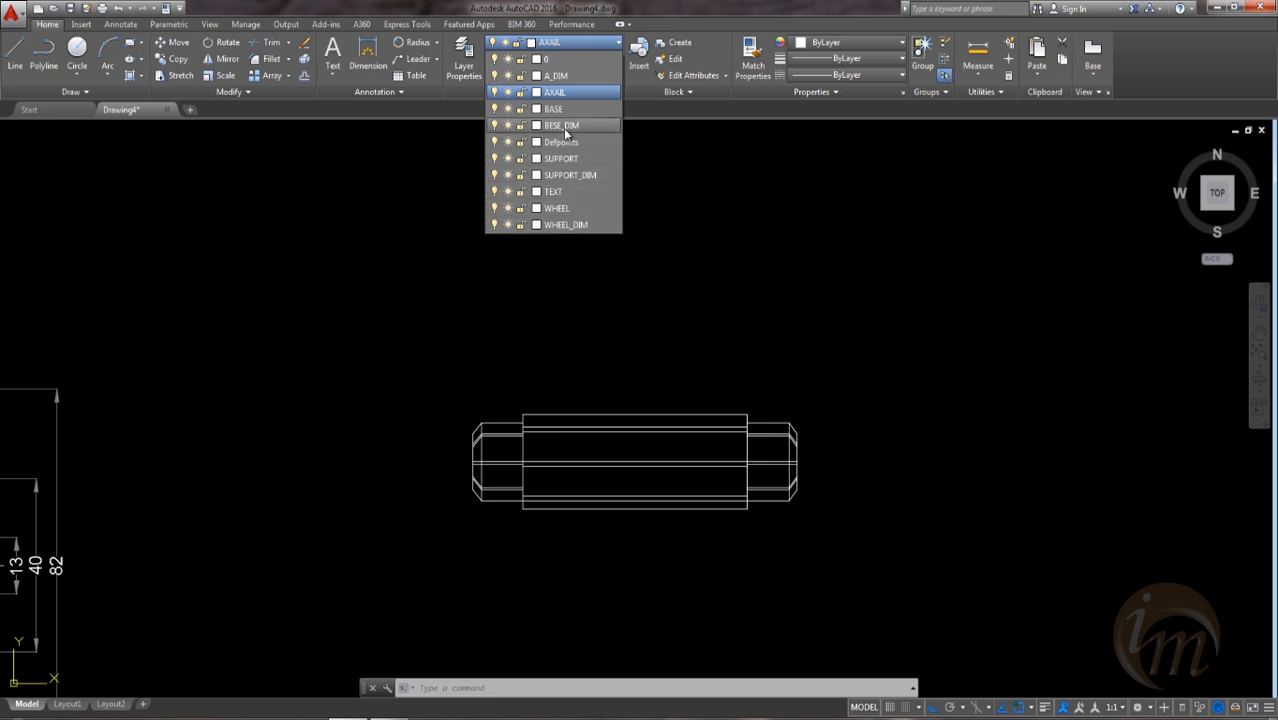
left_click(555, 75)
middle_click_drag(655, 309, 654, 284)
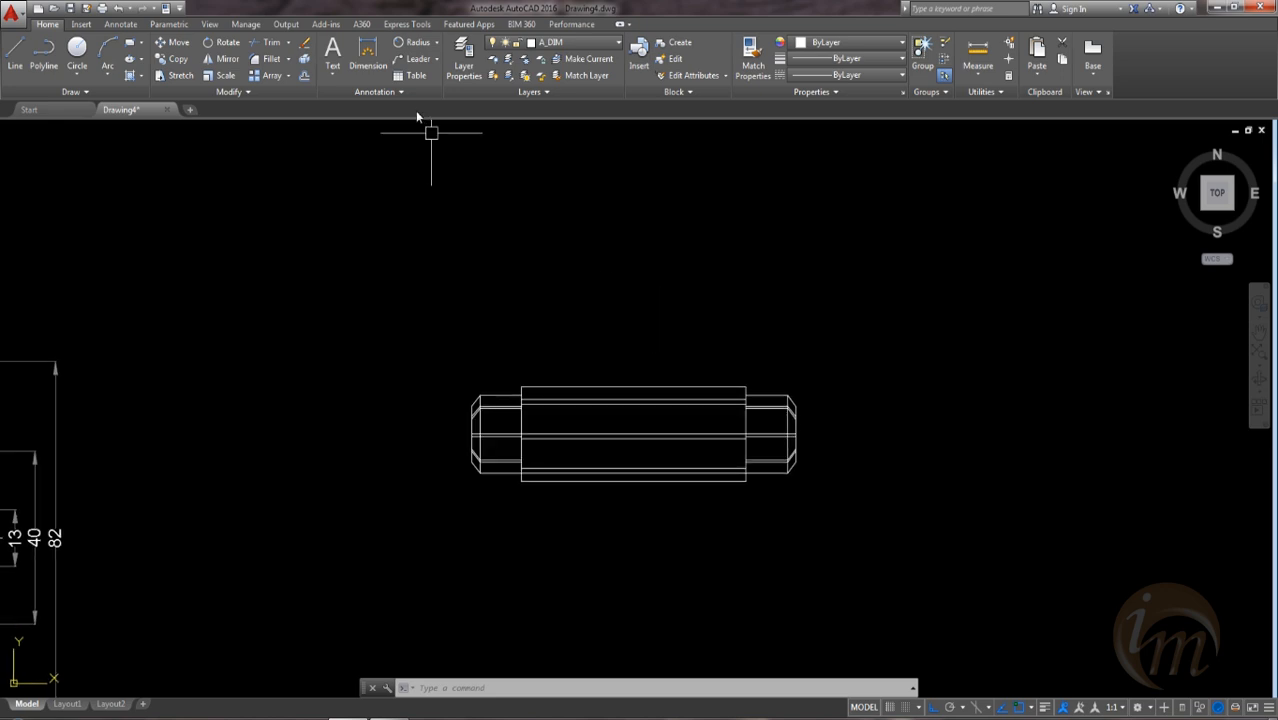
left_click(437, 49)
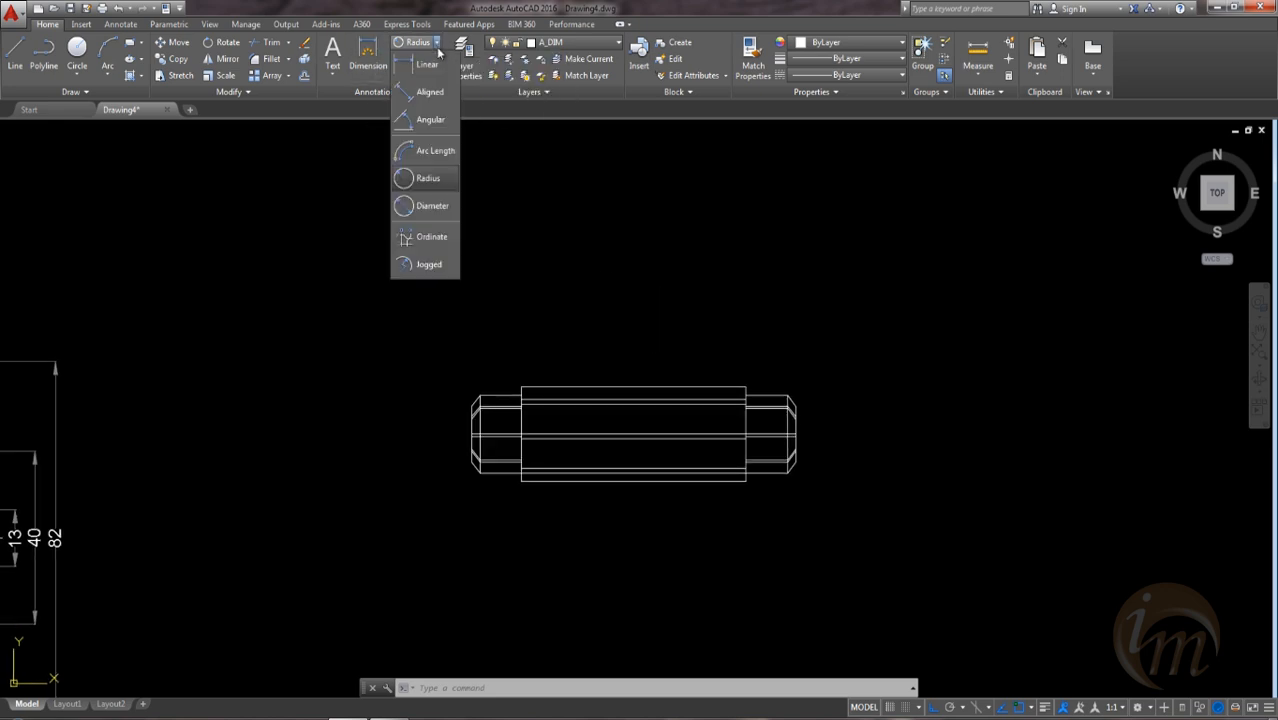
left_click(420, 63)
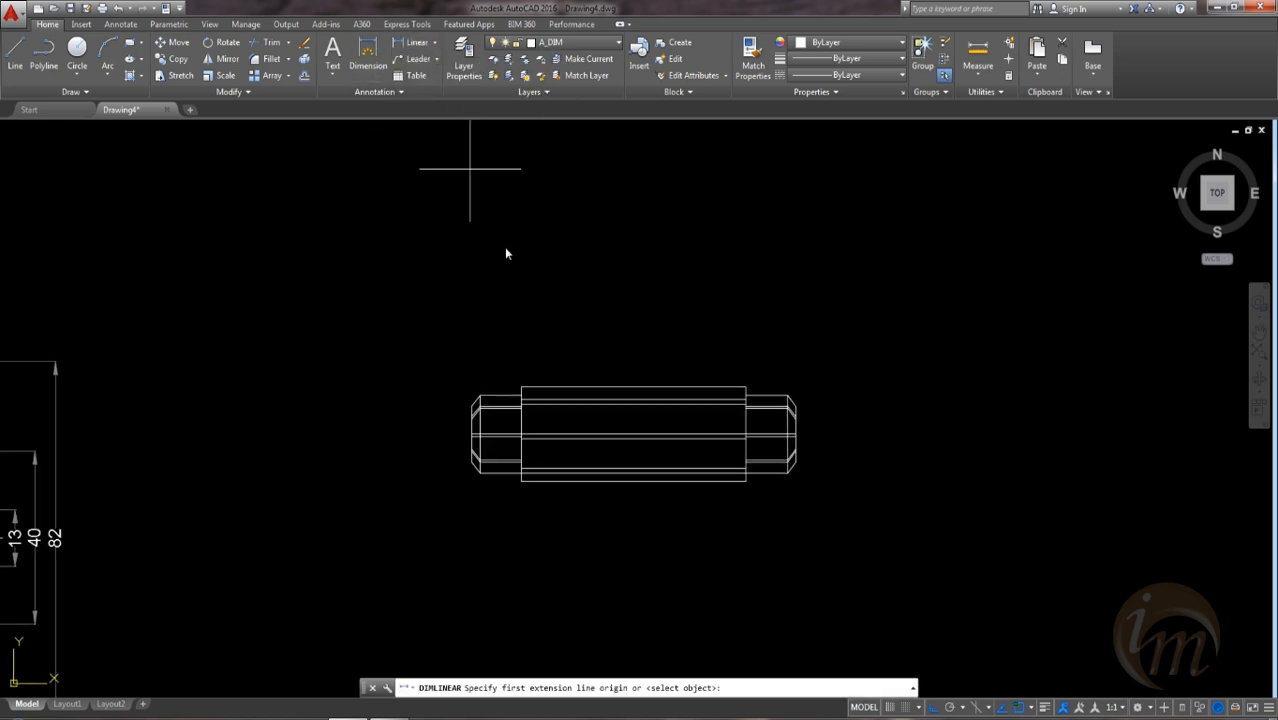
left_click(520, 388)
left_click(745, 387)
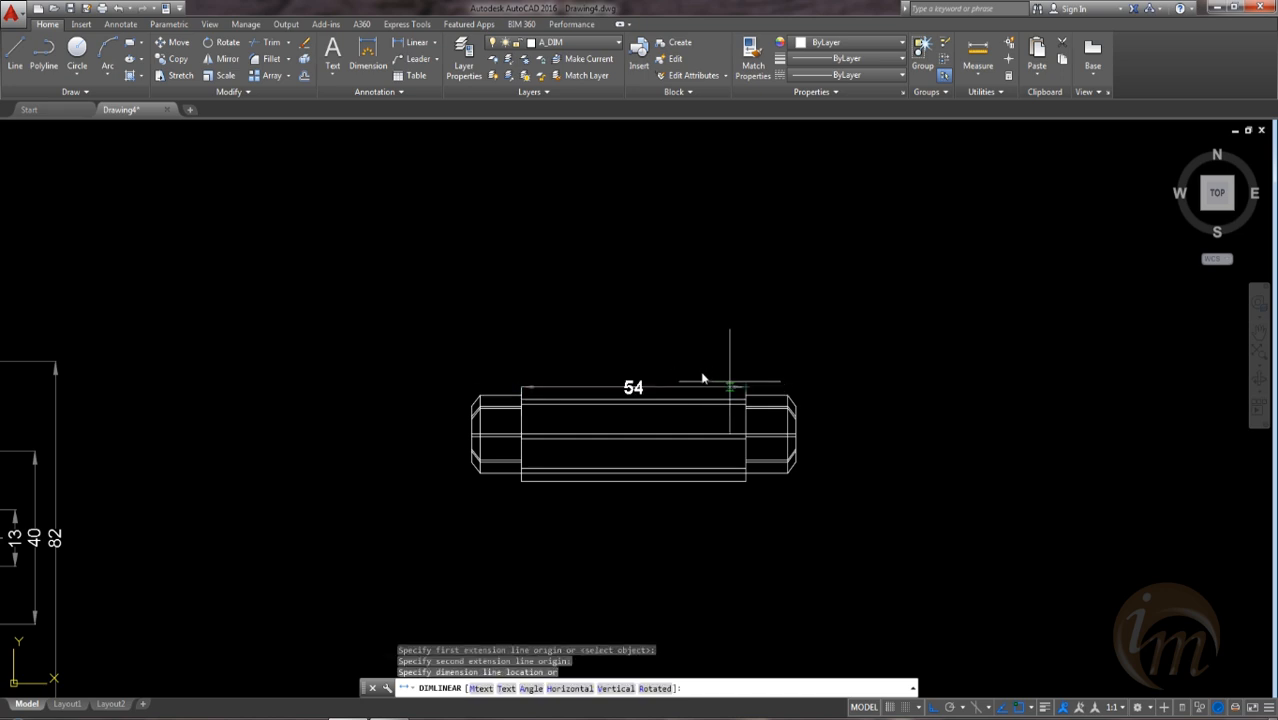
left_click(649, 337)
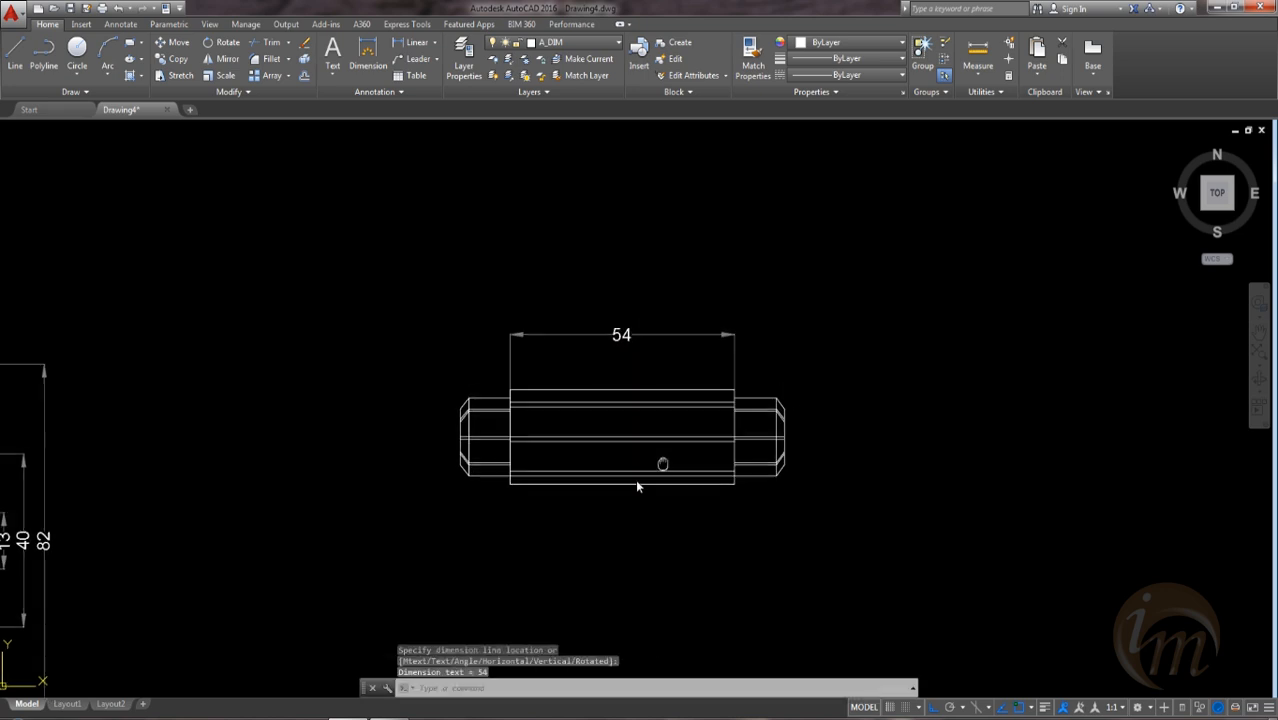
Step: Add a vertical linear dimension for the main body's full height, placed beyond the chamfered end
middle_click_drag(650, 415, 610, 447)
key("Return")
left_click(691, 420)
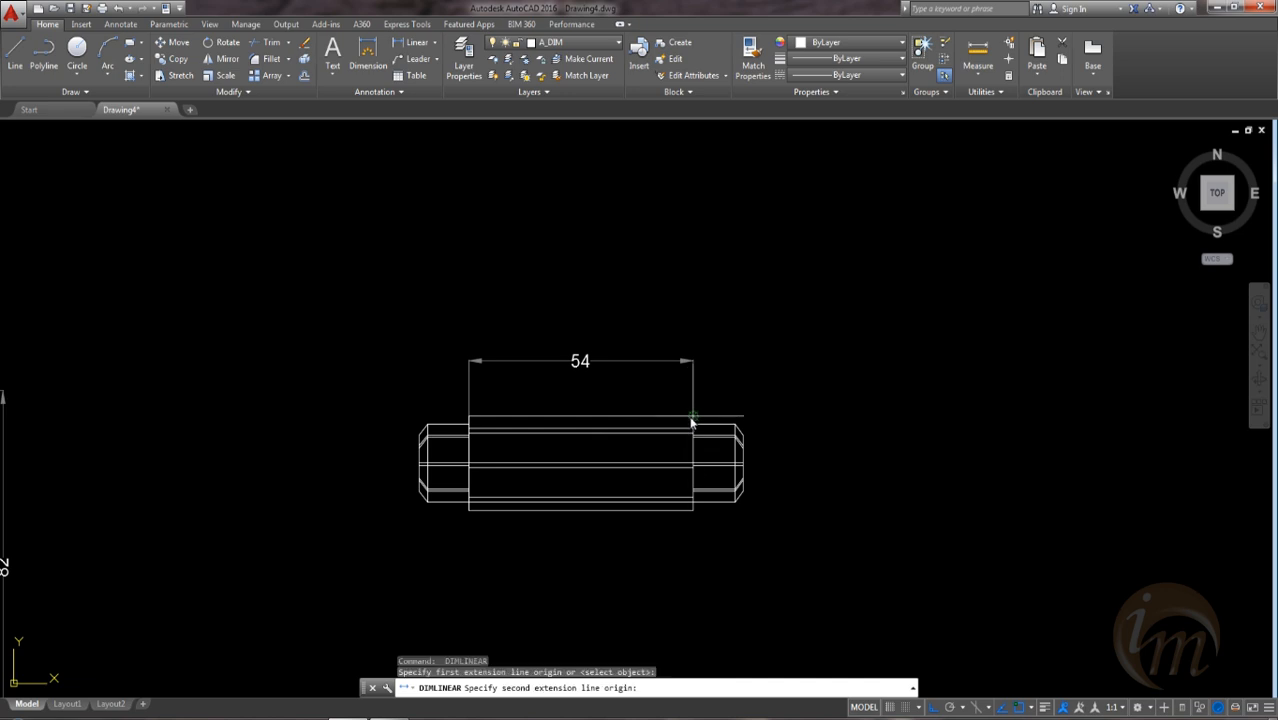
left_click(694, 511)
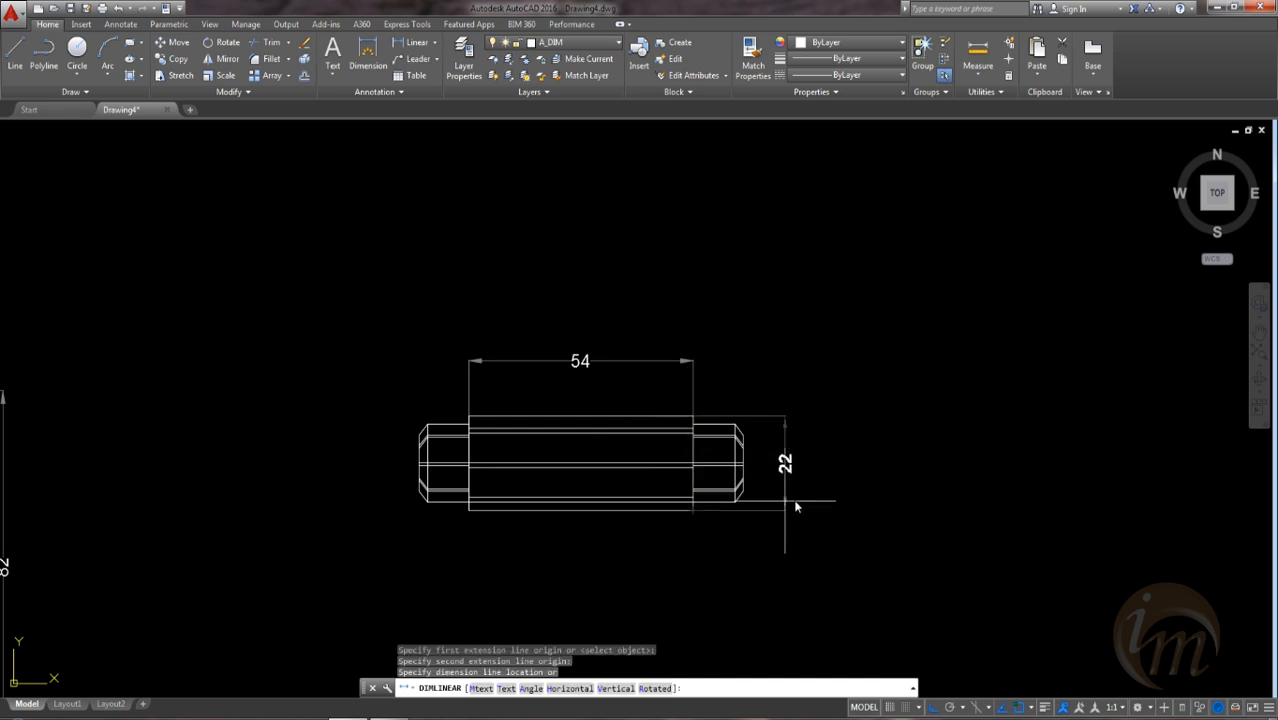
left_click(848, 480)
Step: Dimension the end section's height at the start of the chamfer, placing it inside the main body's height dimension
key("Return")
scroll(740, 503, "up", 4)
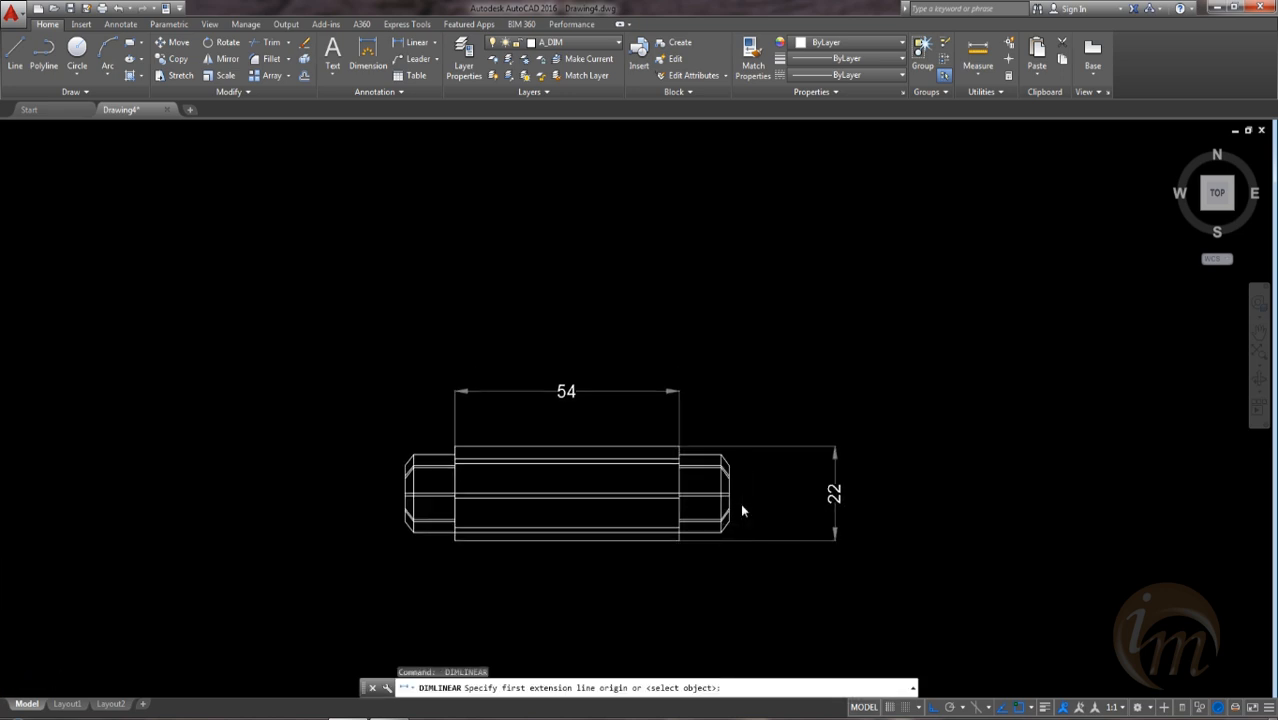
left_click(684, 382)
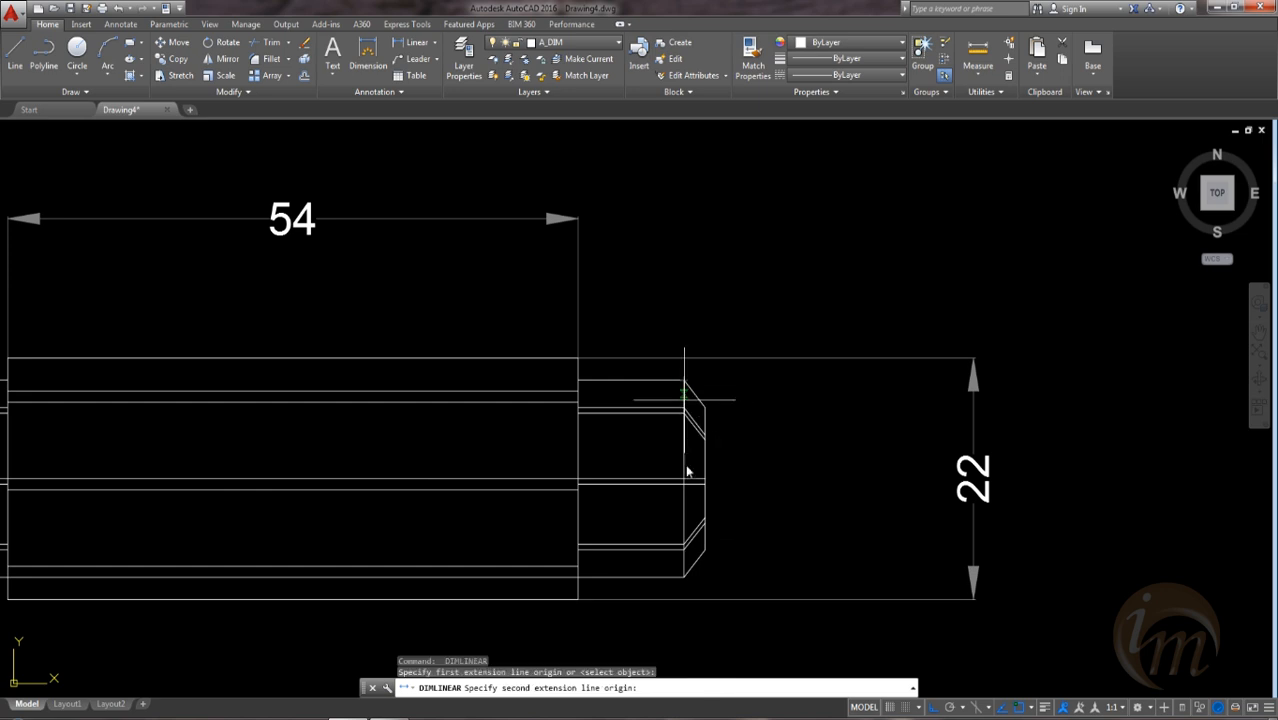
left_click(684, 577)
left_click(902, 545)
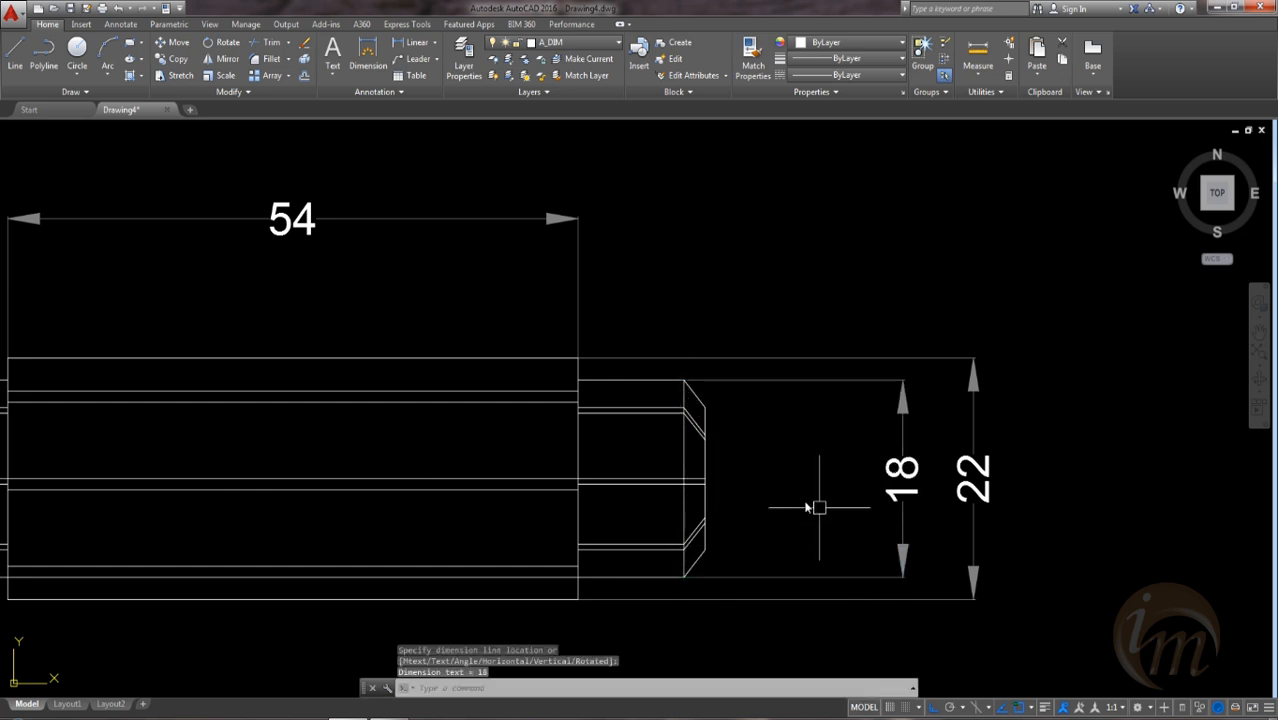
Step: Dimension the height of the axle's outer end face between the chamfers, placing it closest to the axle
key("Return")
left_click(708, 411)
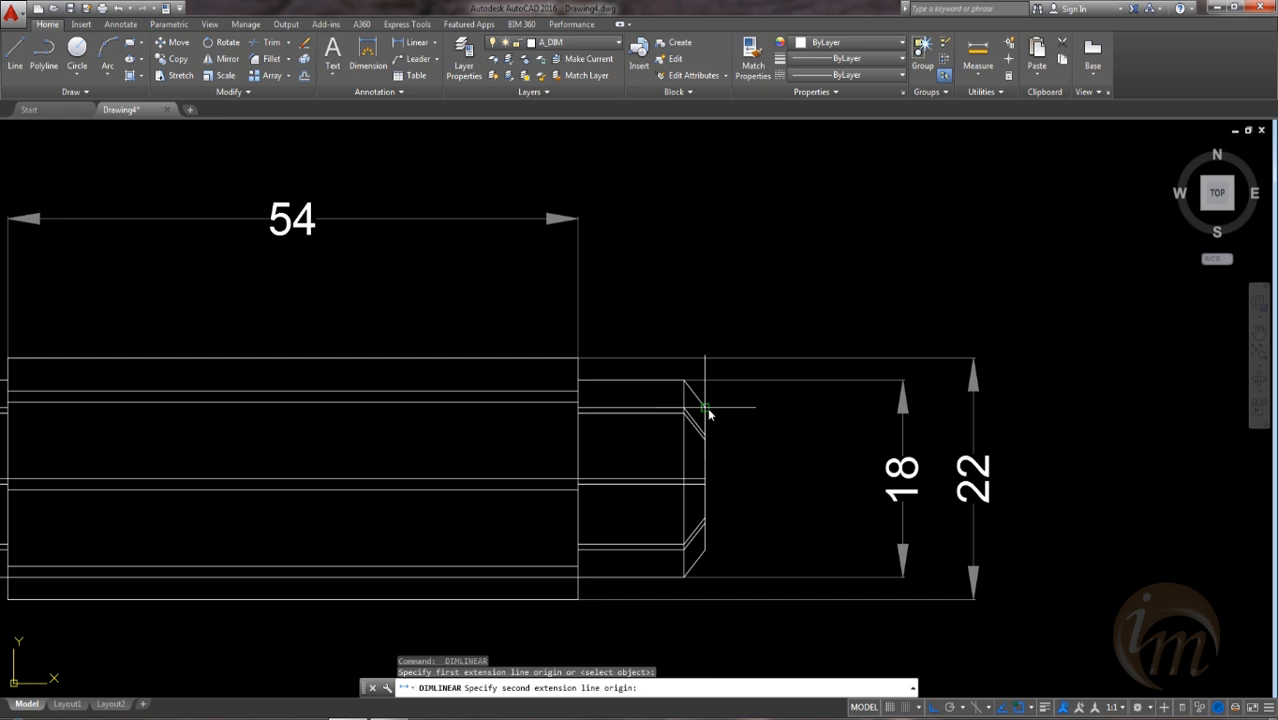
left_click(706, 548)
left_click(818, 545)
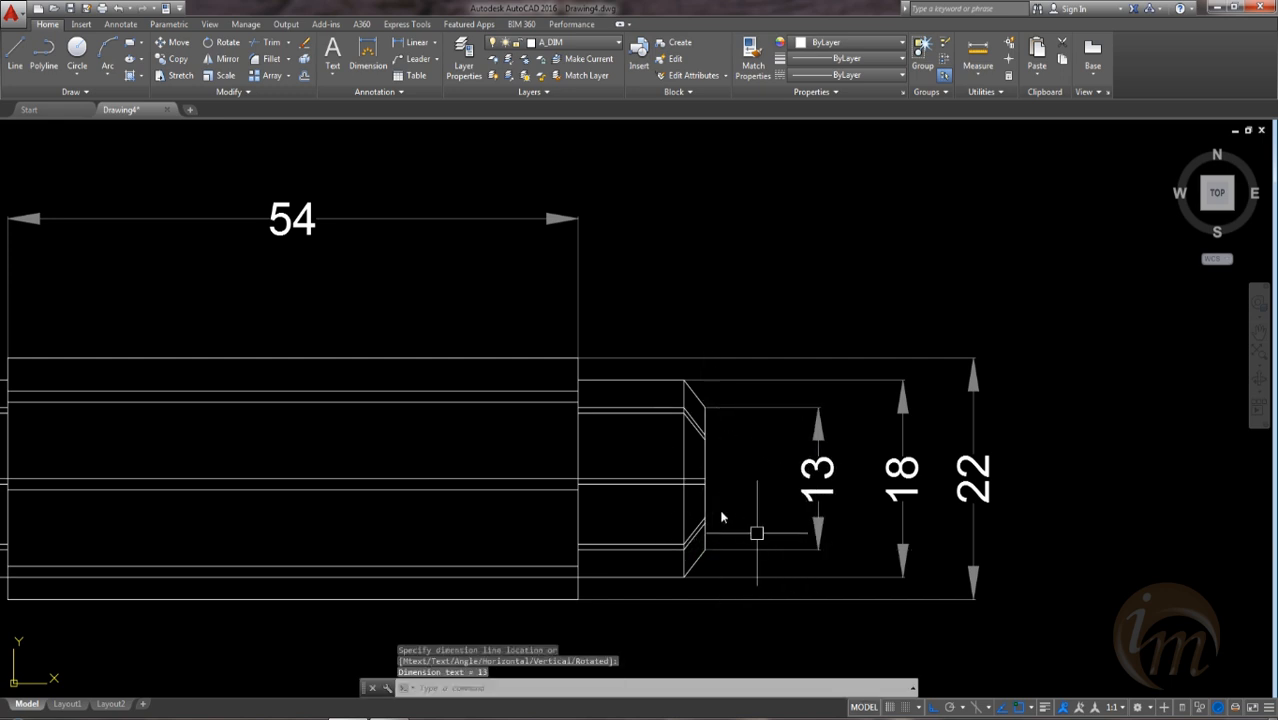
Step: Dimension the end section's length from the main body to the chamfer start, in line with the 54 dimension
scroll(730, 518, "down", 3)
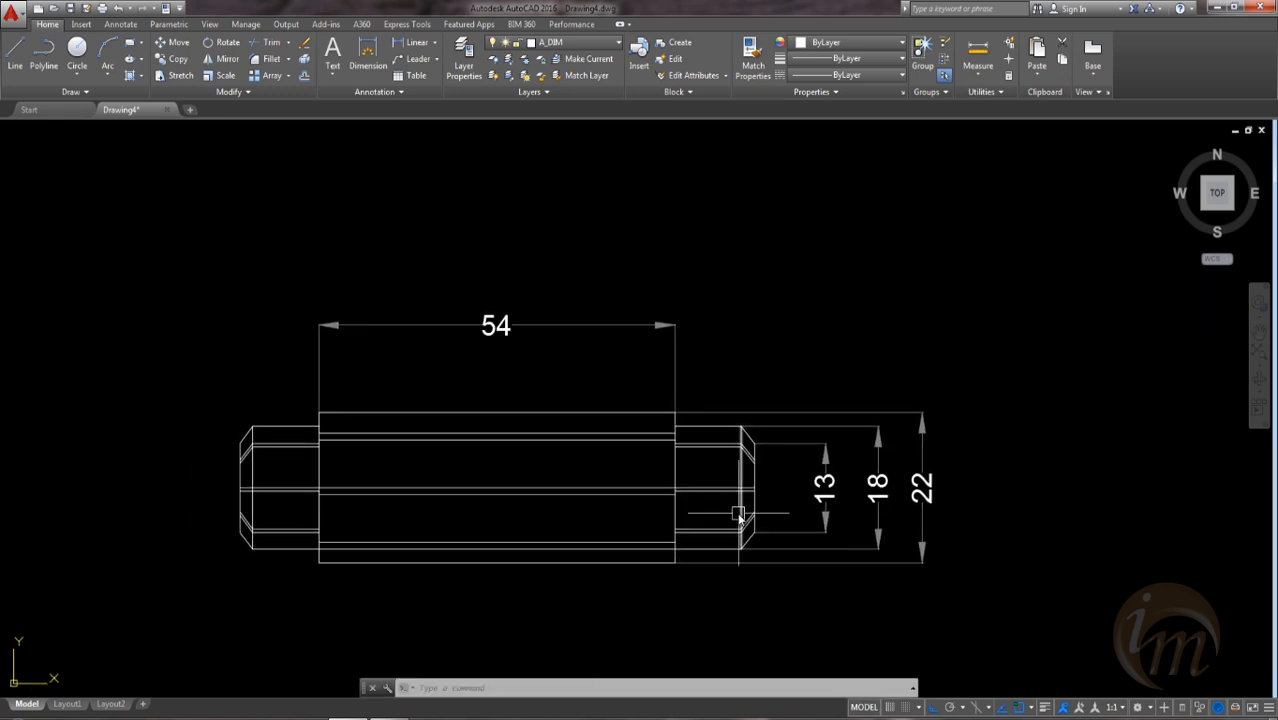
mouse_move(738, 466)
middle_mouse_down()
mouse_move(802, 474)
mouse_move(742, 479)
middle_mouse_up()
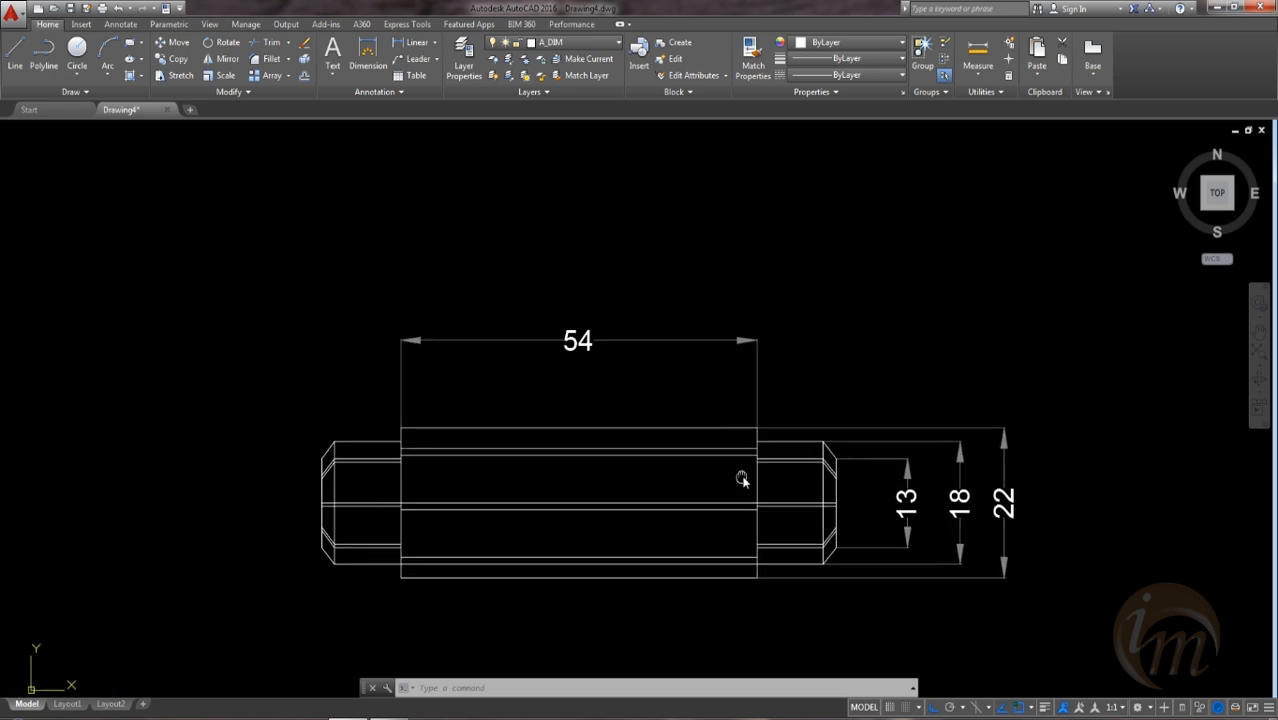
key("Return")
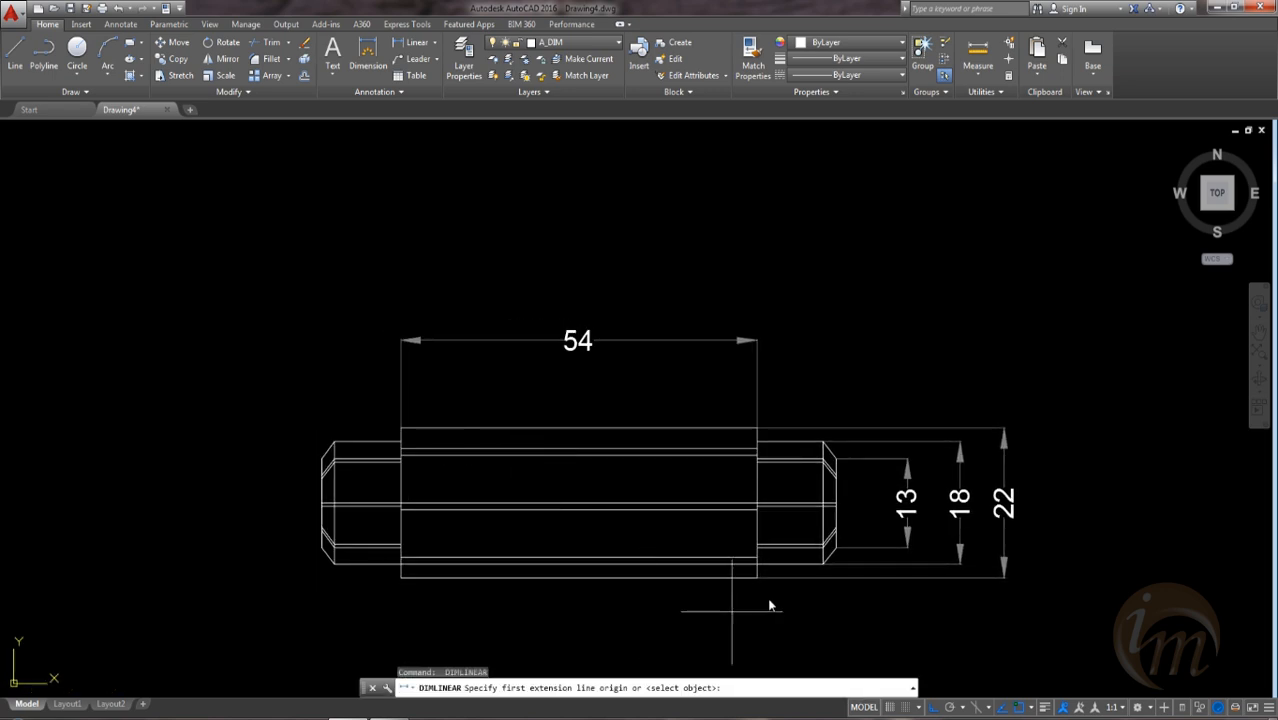
left_click(822, 445)
left_click(760, 436)
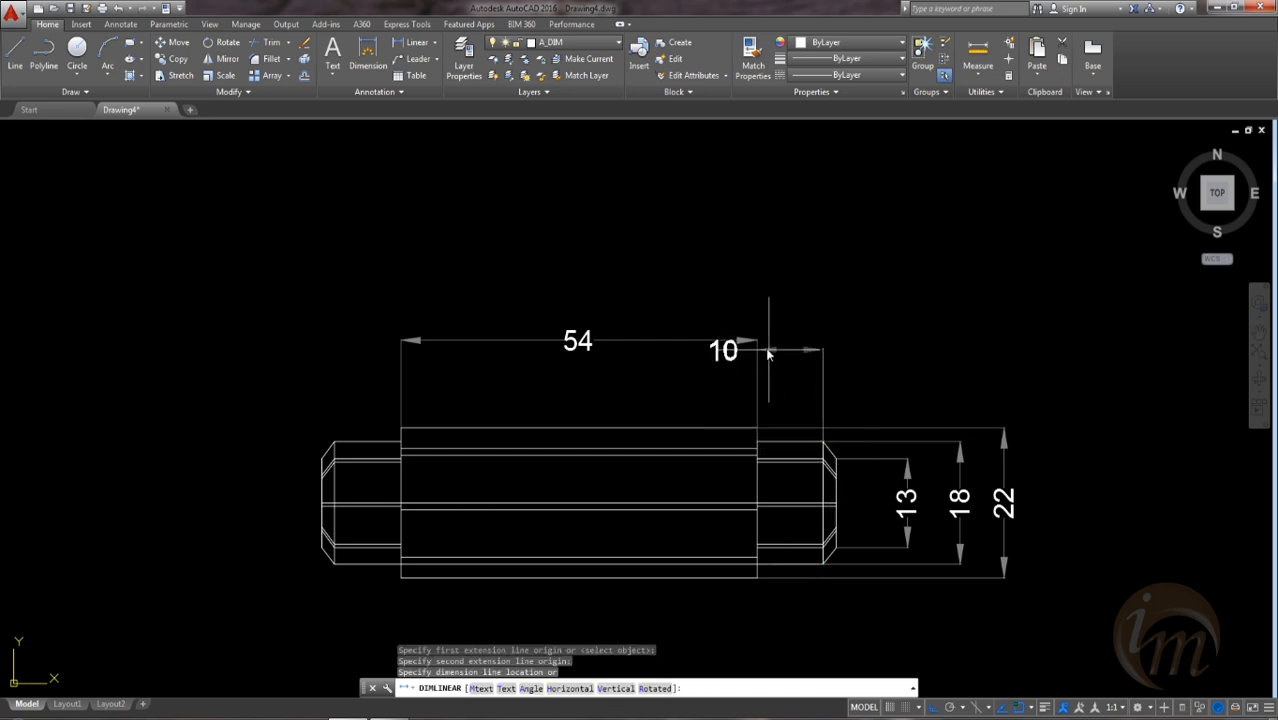
left_click(765, 341)
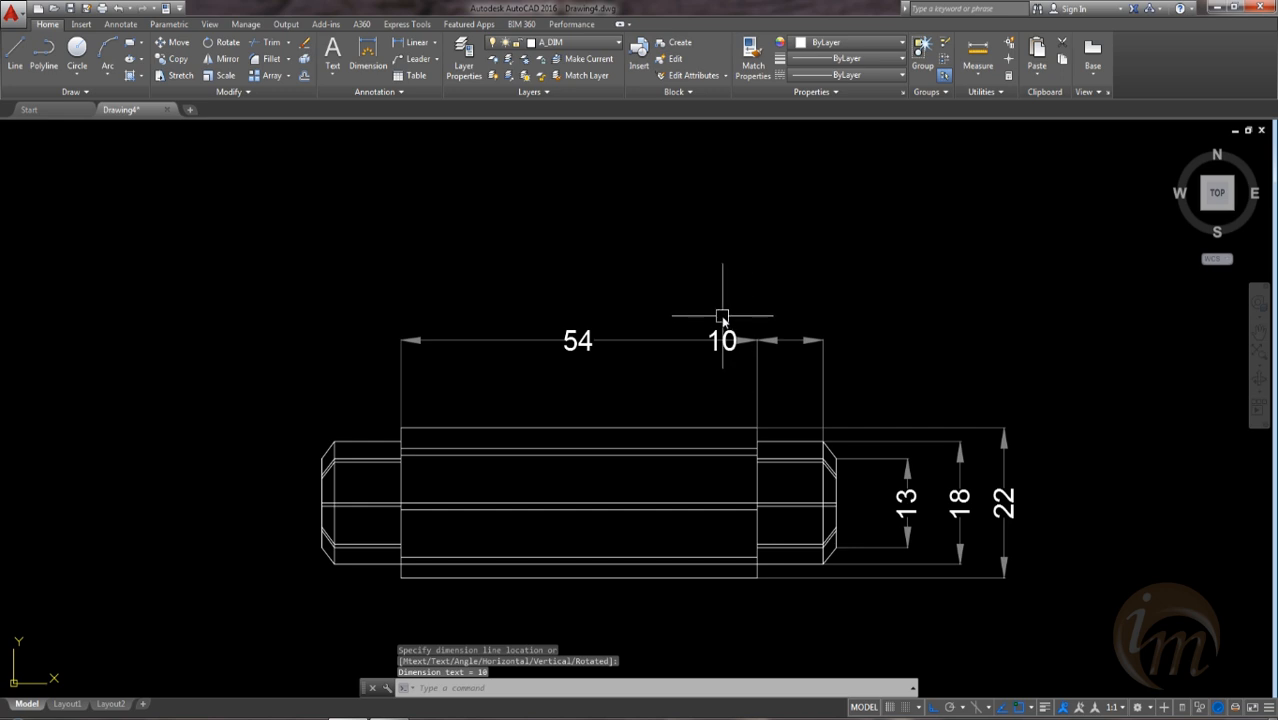
Step: Move only the text of the 10 dimension off the 54 dimension line to beyond its outer extension line
left_click(723, 336)
mouse_move(725, 341)
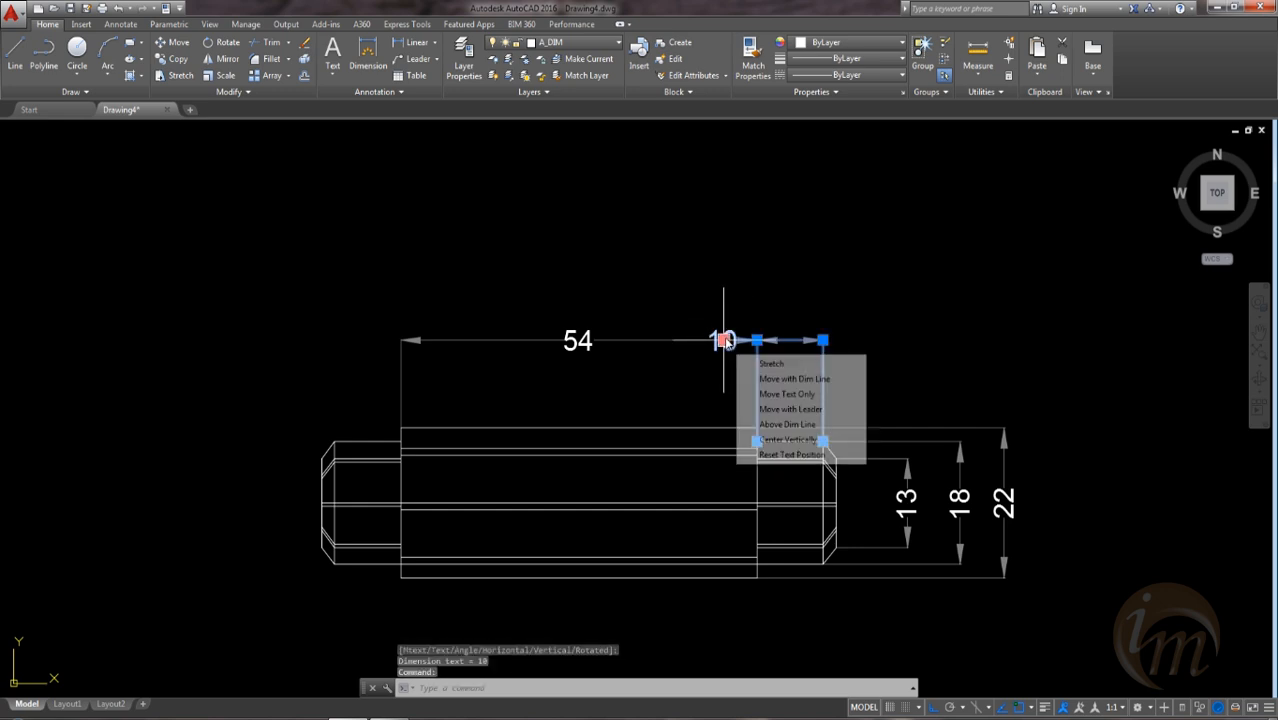
left_click(777, 395)
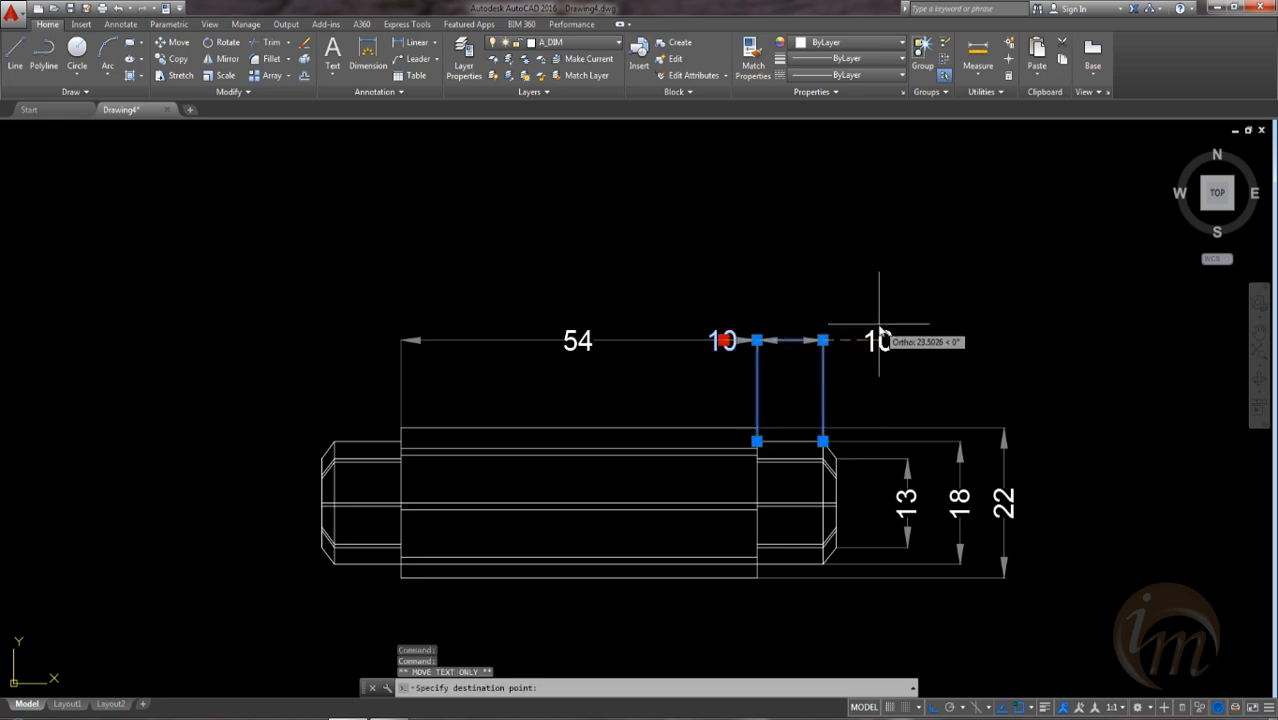
left_click(880, 341)
key("Escape")
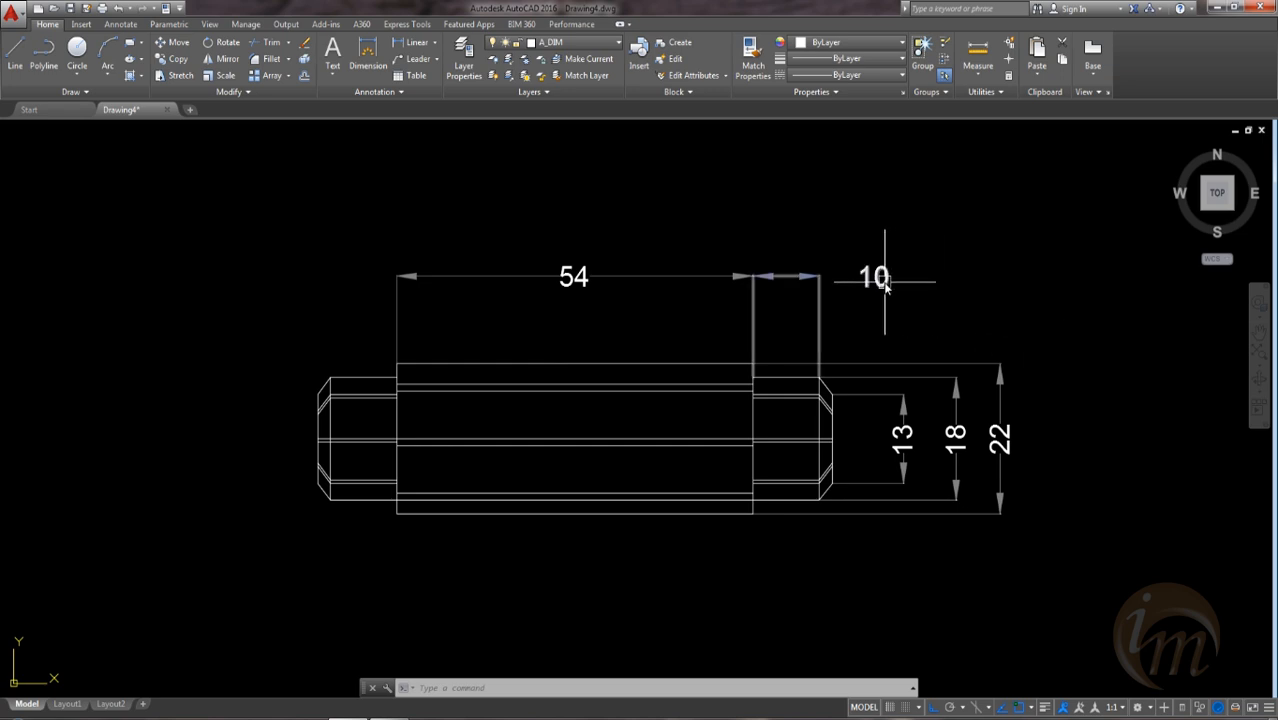
Step: Apply Move with Leader to the 10 dimension's text, leaving it beyond the outer extension line
left_click(880, 280)
mouse_move(875, 277)
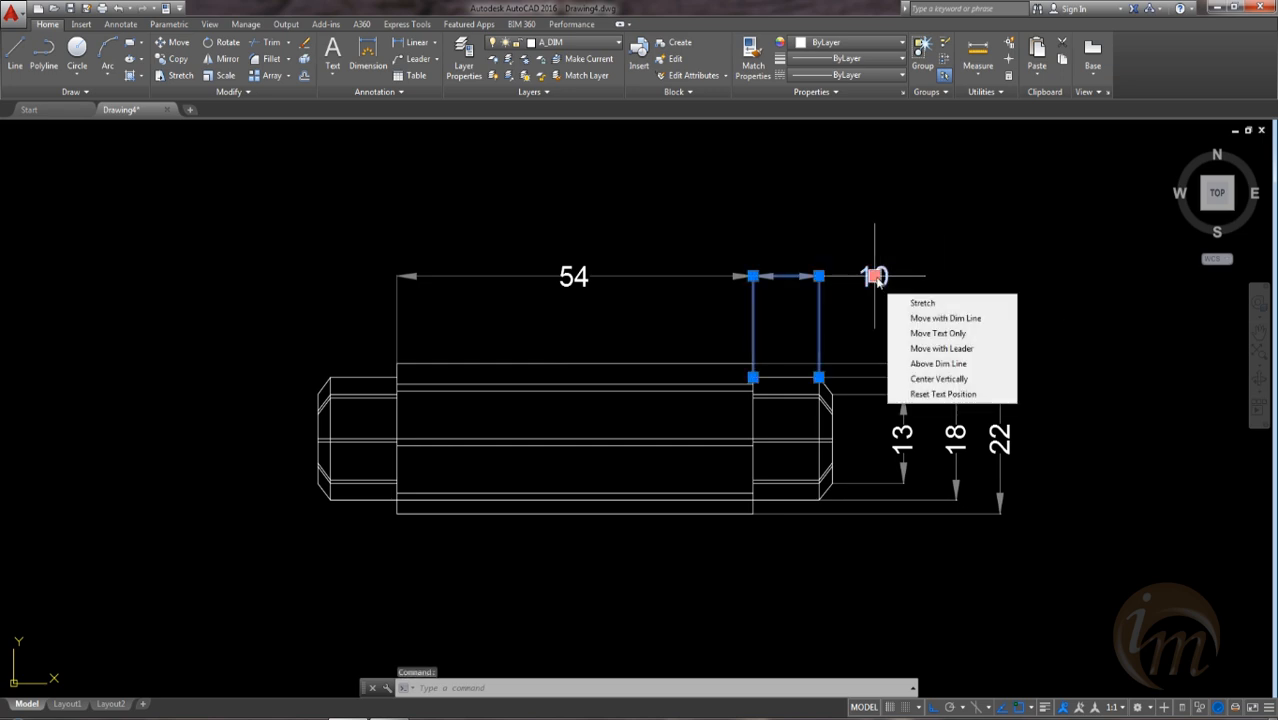
left_click(915, 352)
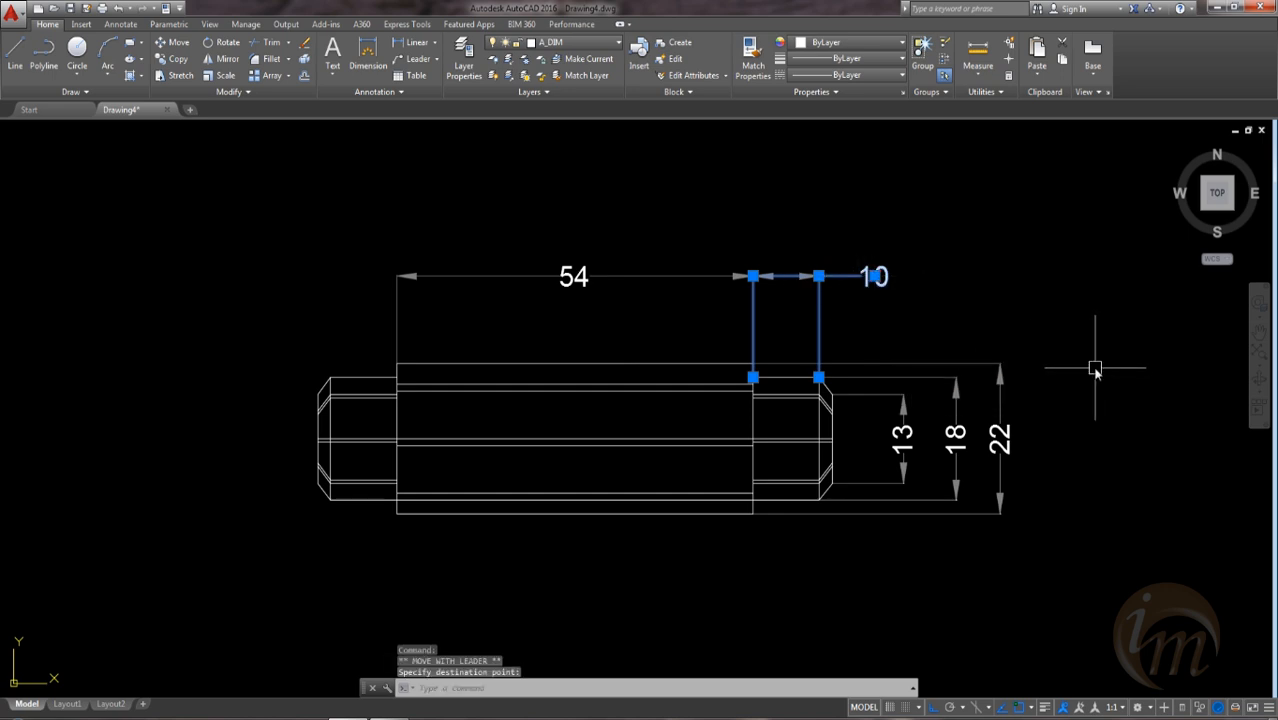
key("Escape")
Step: Dimension the horizontal length of the upper chamfer at the axle's left end, placing it just above the chamfer
middle_click_drag(909, 387, 928, 417)
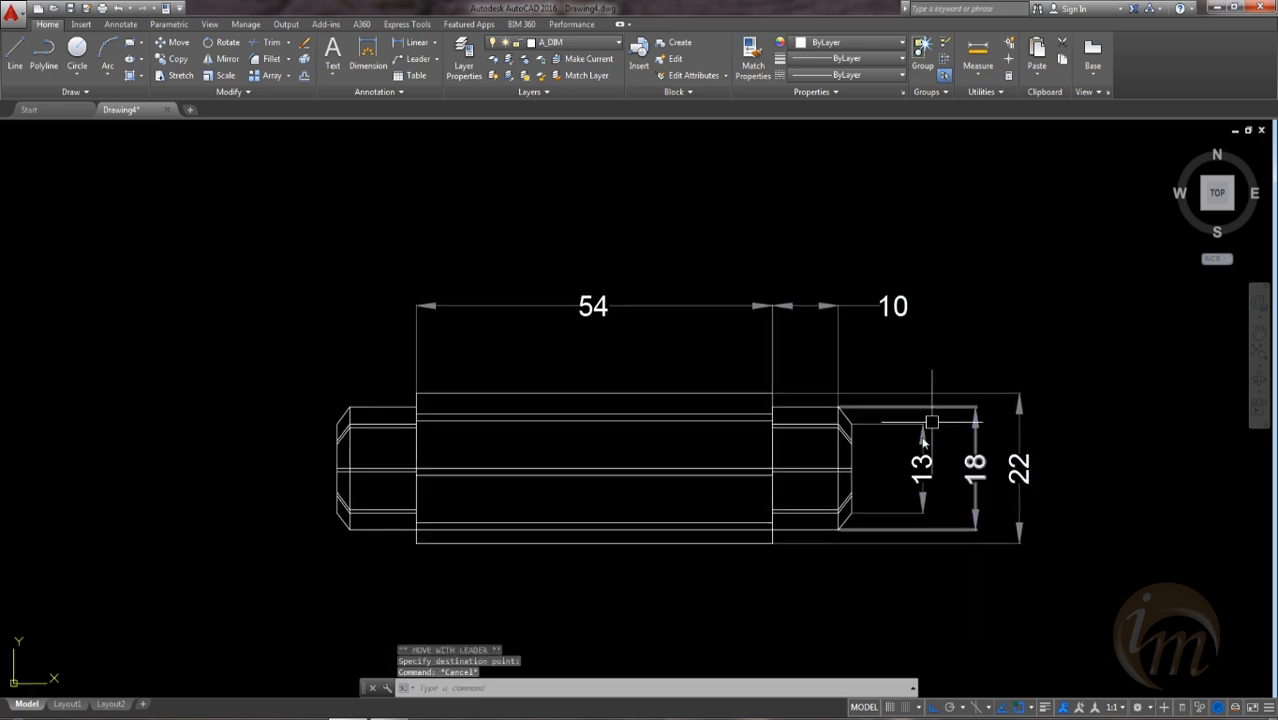
middle_click_drag(929, 510, 1063, 527)
key("Return")
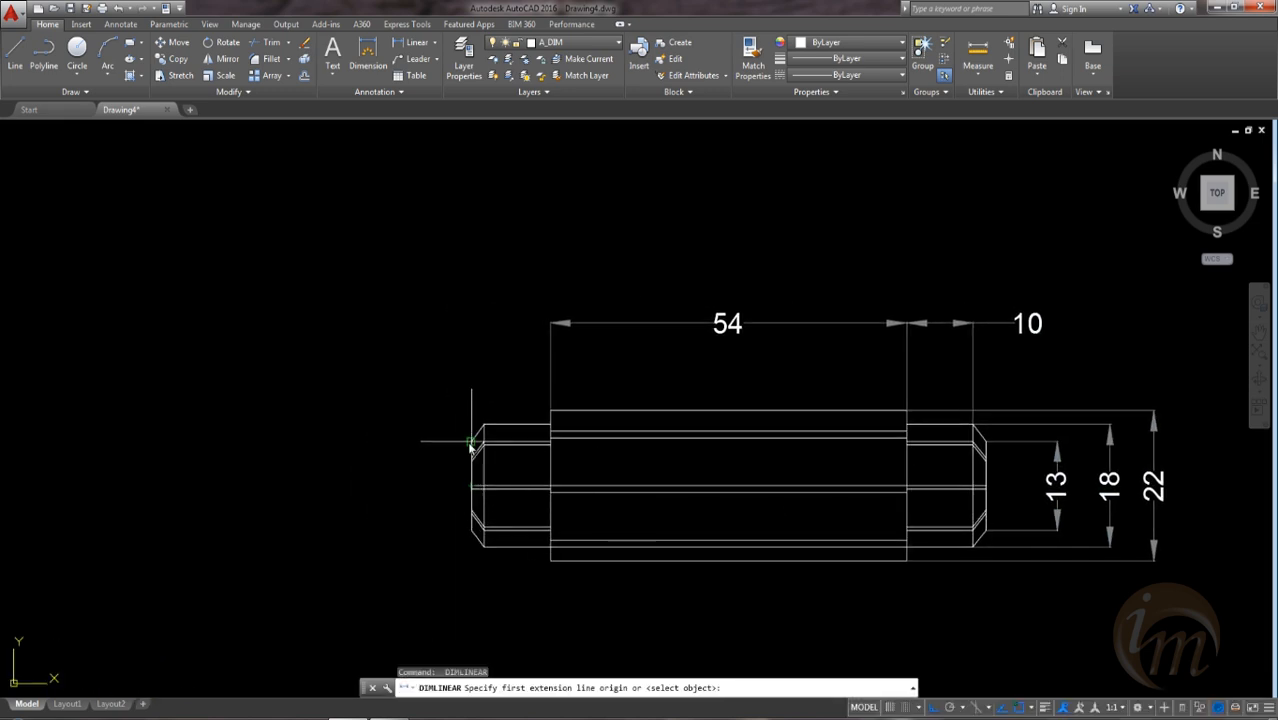
left_click(470, 445)
left_click(483, 426)
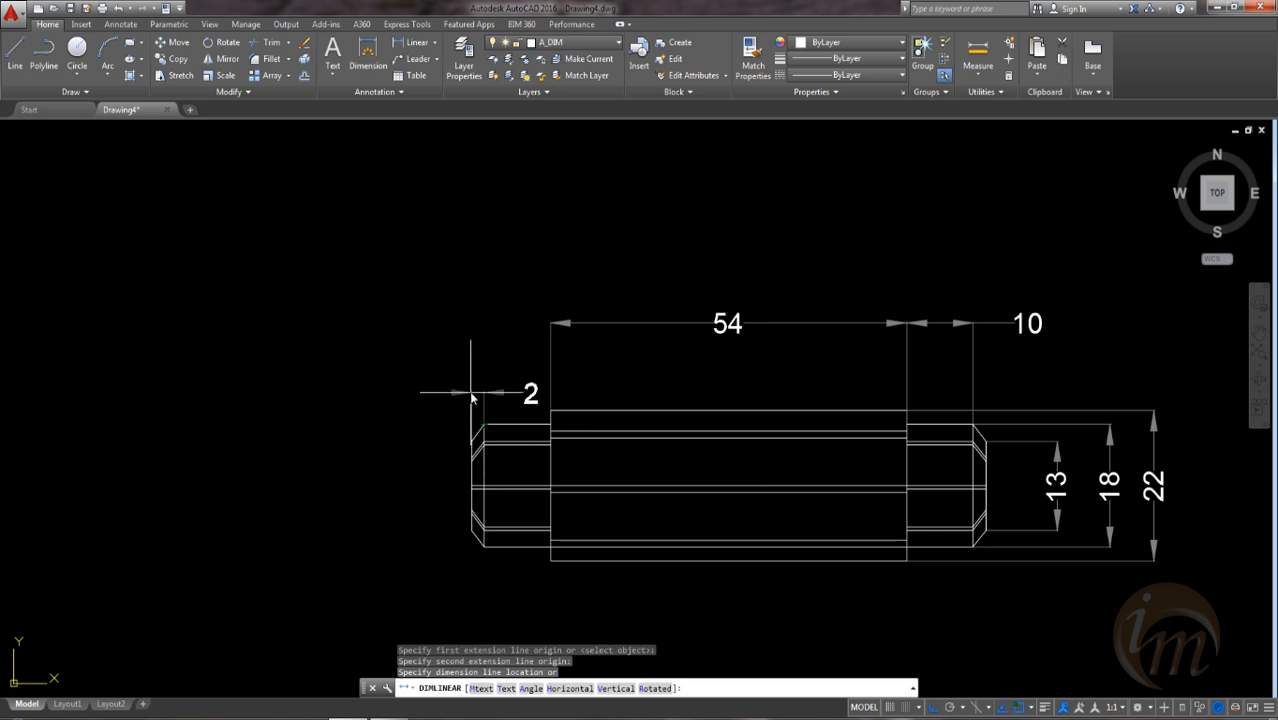
left_click(472, 397)
Step: Dimension the vertical height of the same upper-left chamfer, placing it outside the axle's left end face
key("Return")
left_click(484, 427)
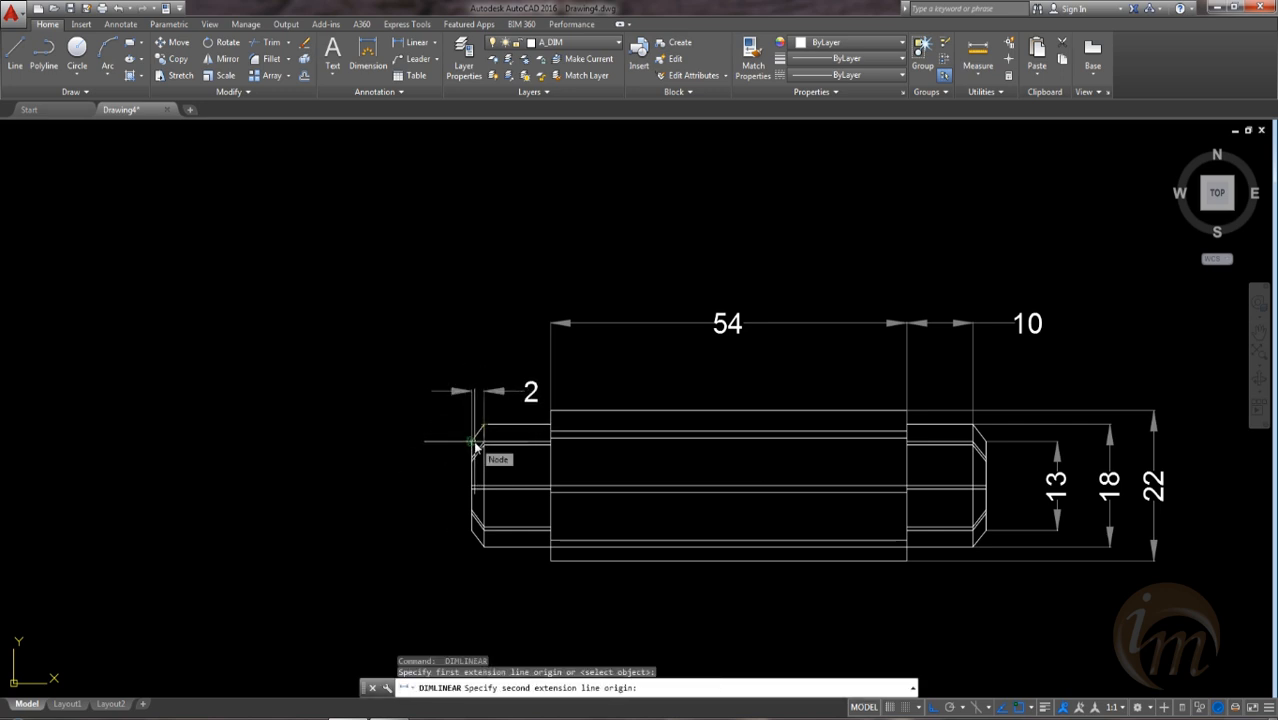
left_click(476, 447)
left_click(434, 432)
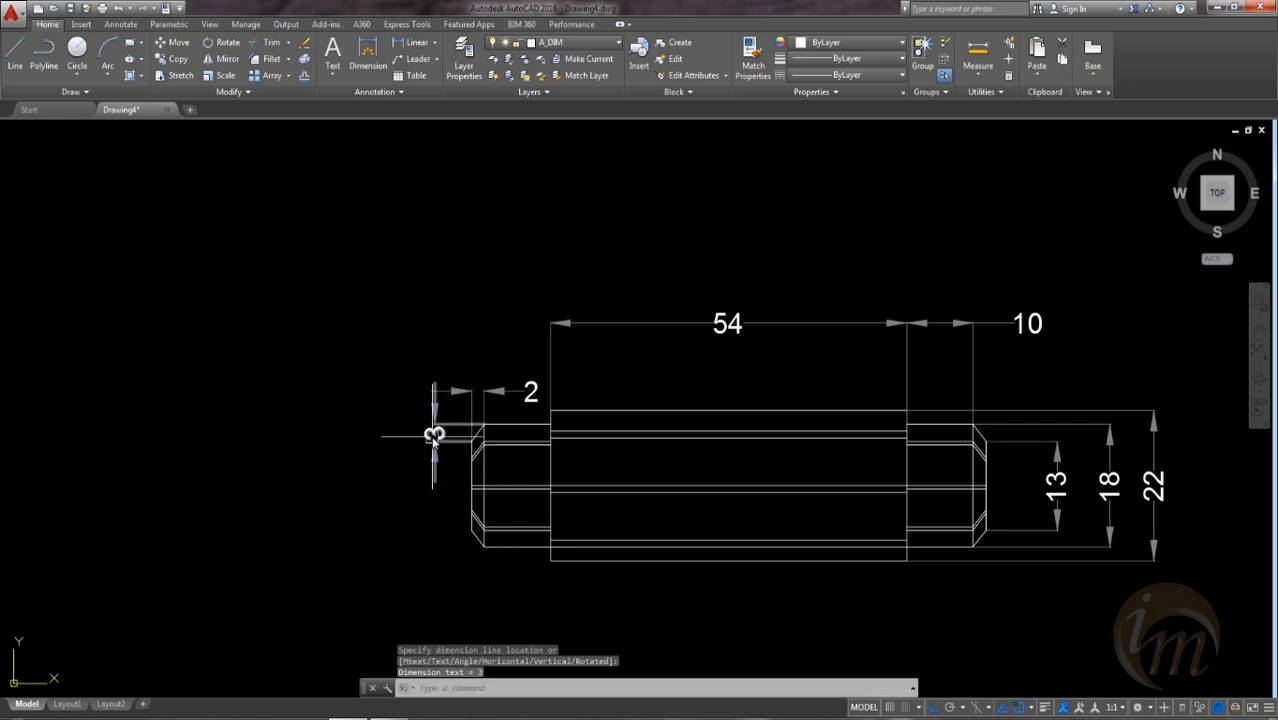
Step: Set the precision of the chamfer's vertical dimension to one decimal place
mouse_move(434, 440)
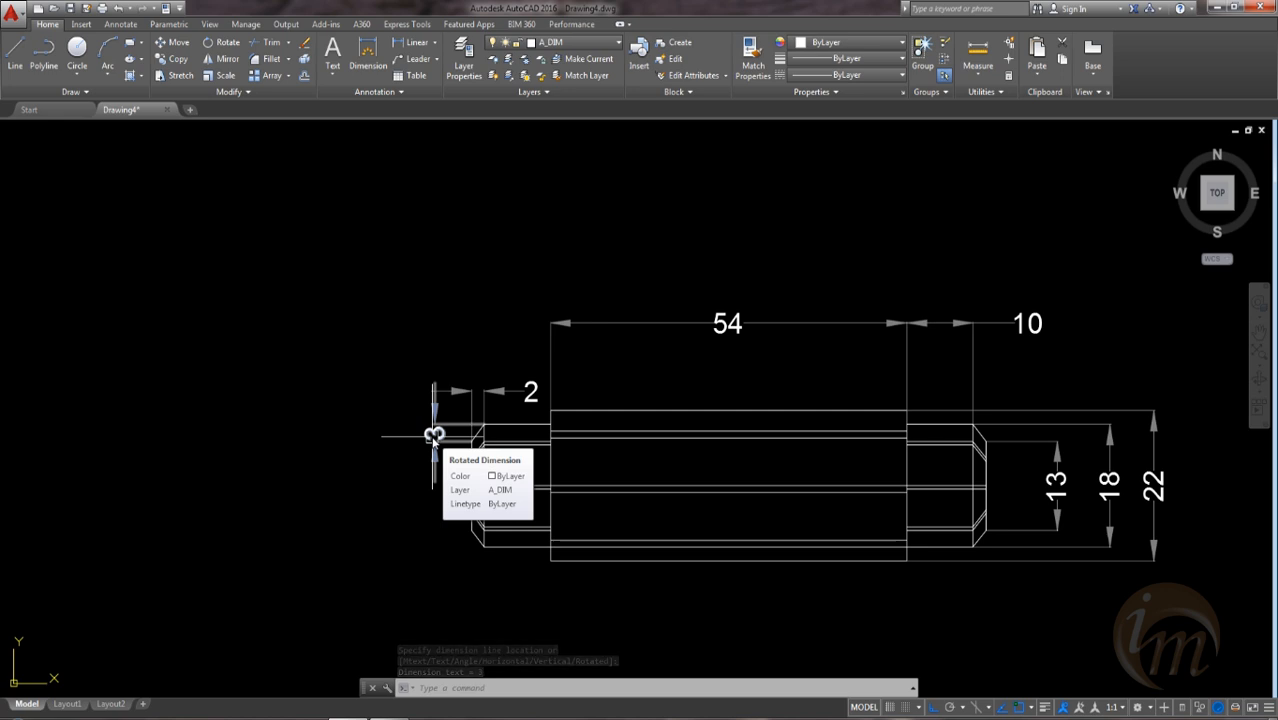
left_click(434, 440)
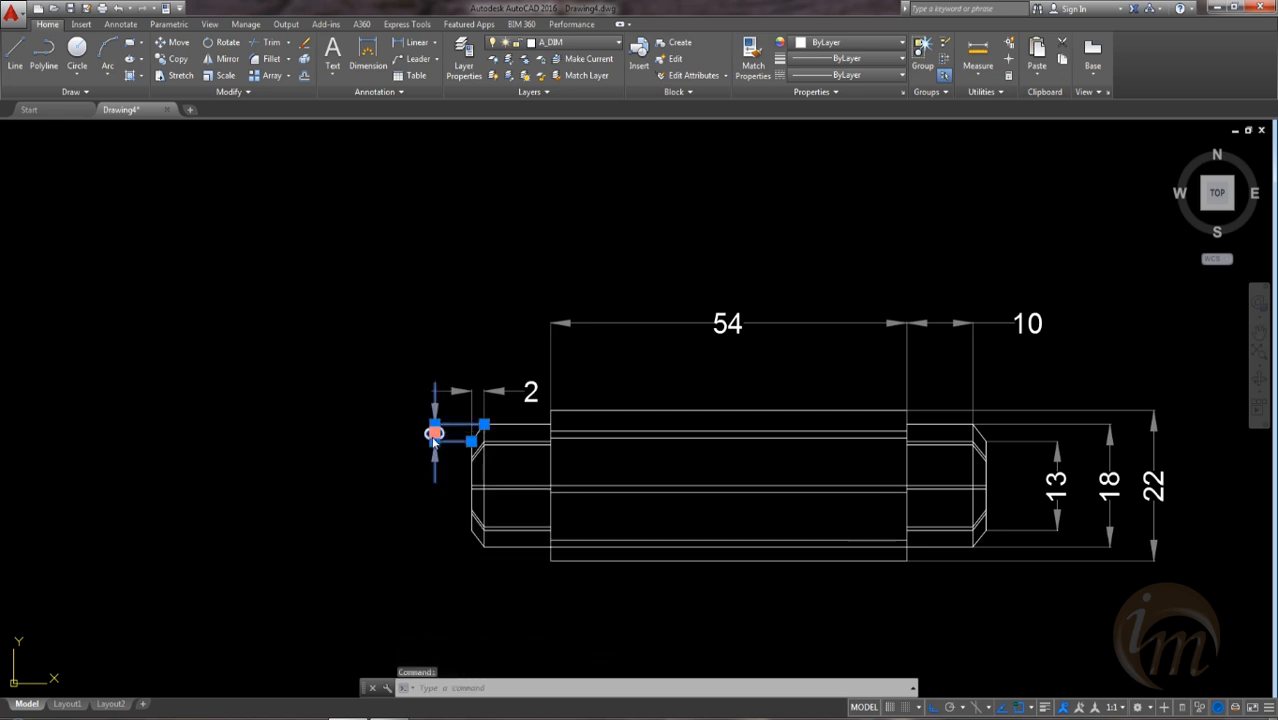
right_click(432, 440)
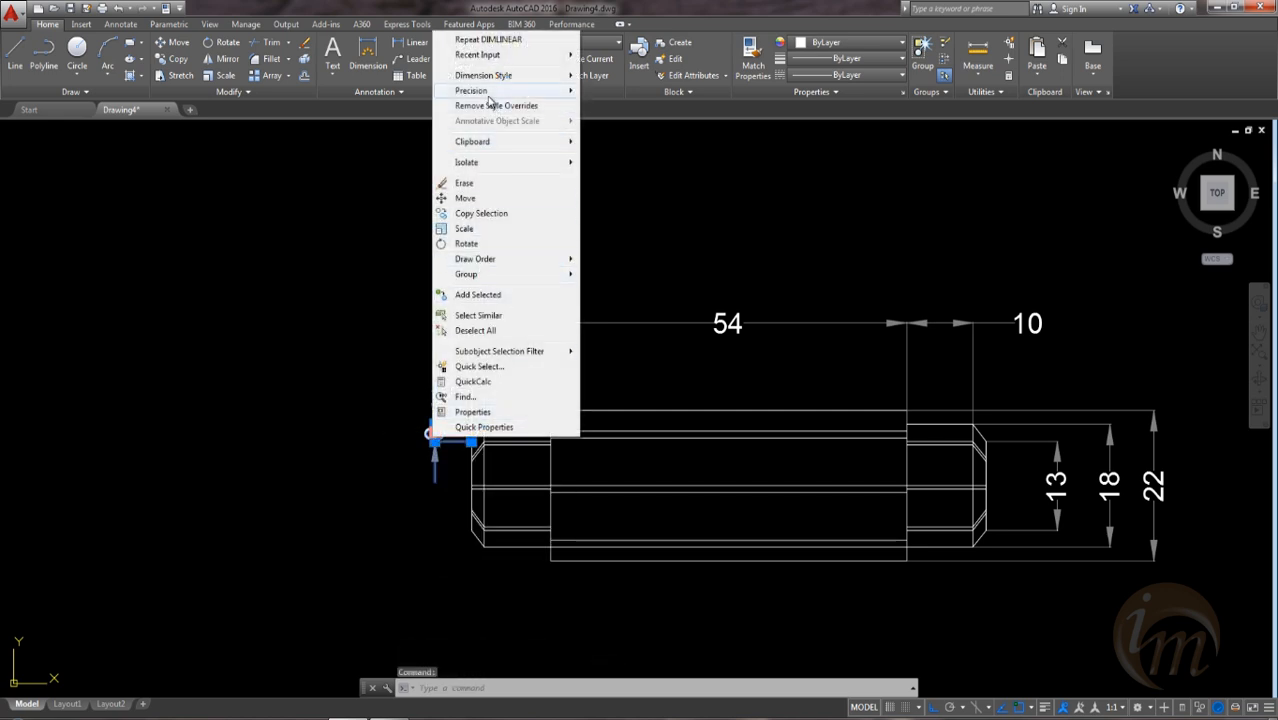
mouse_move(508, 93)
left_click(602, 107)
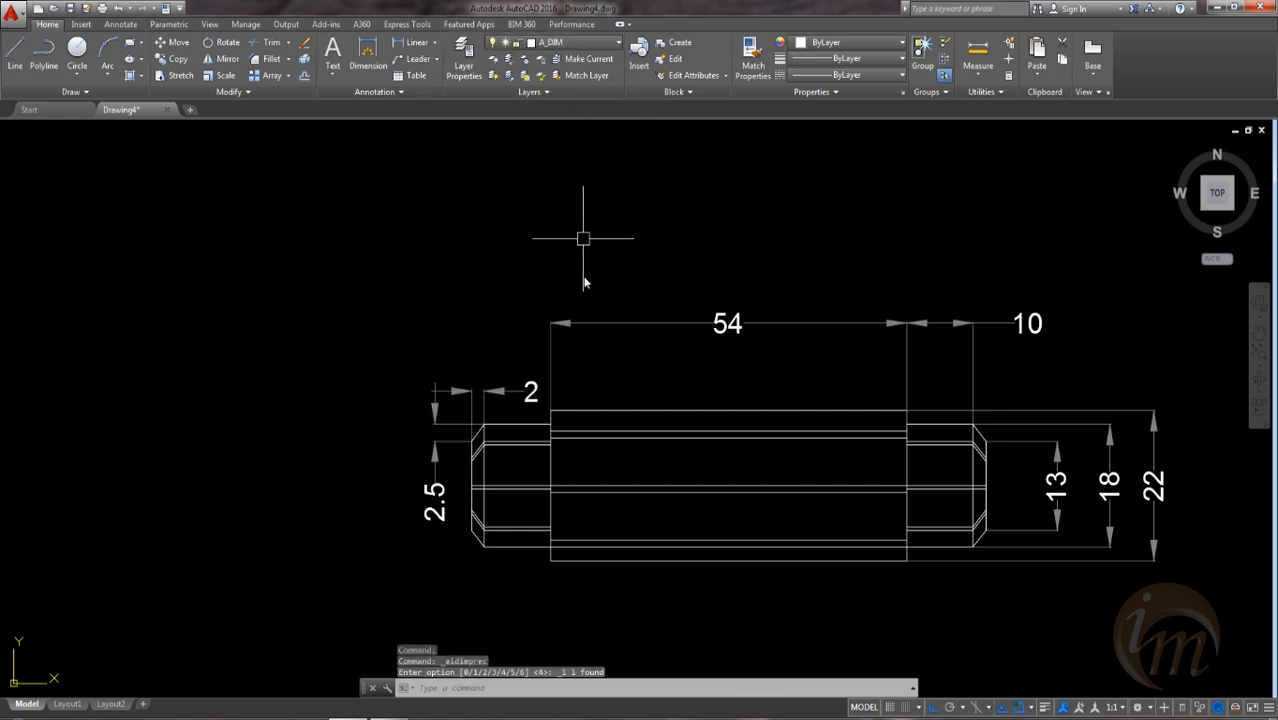
key("Escape")
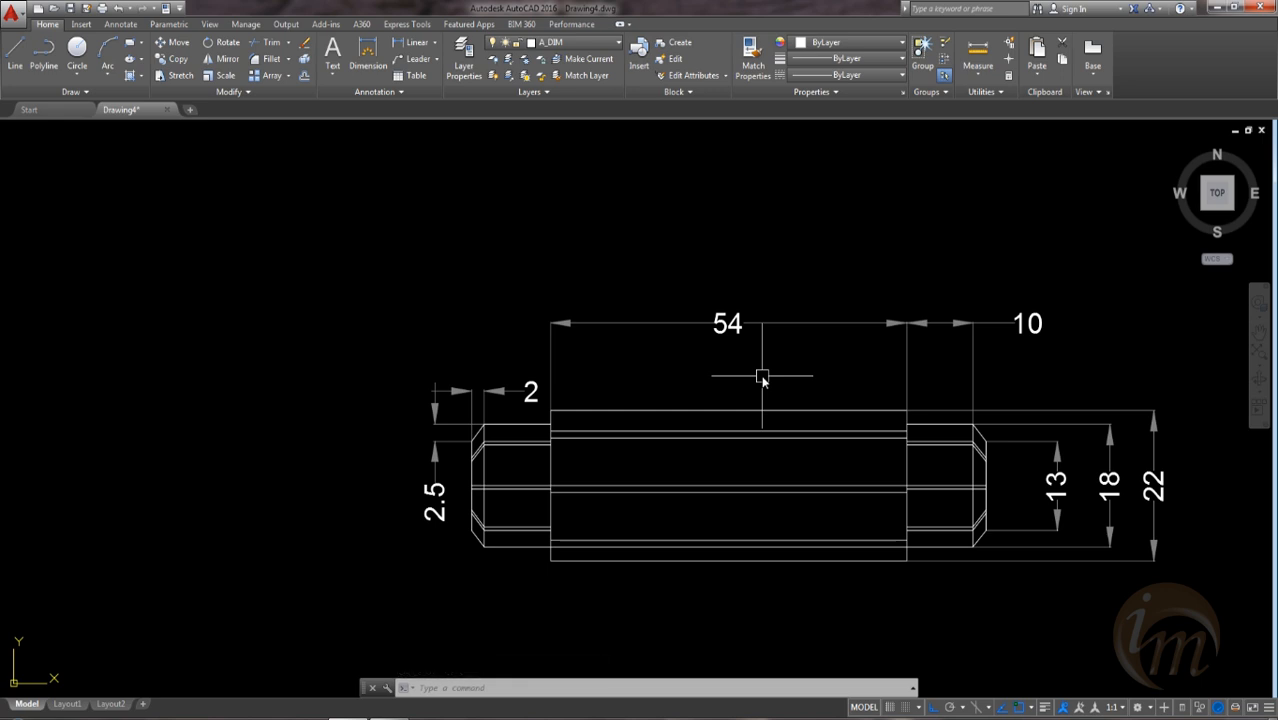
Step: Dimension the vertical distance from the lower line of the main body's upper line pair to its lowest inner line, placing it inside the body
scroll(775, 400, "down", 3)
scroll(650, 440, "up", 3)
middle_click_drag(742, 431, 716, 451)
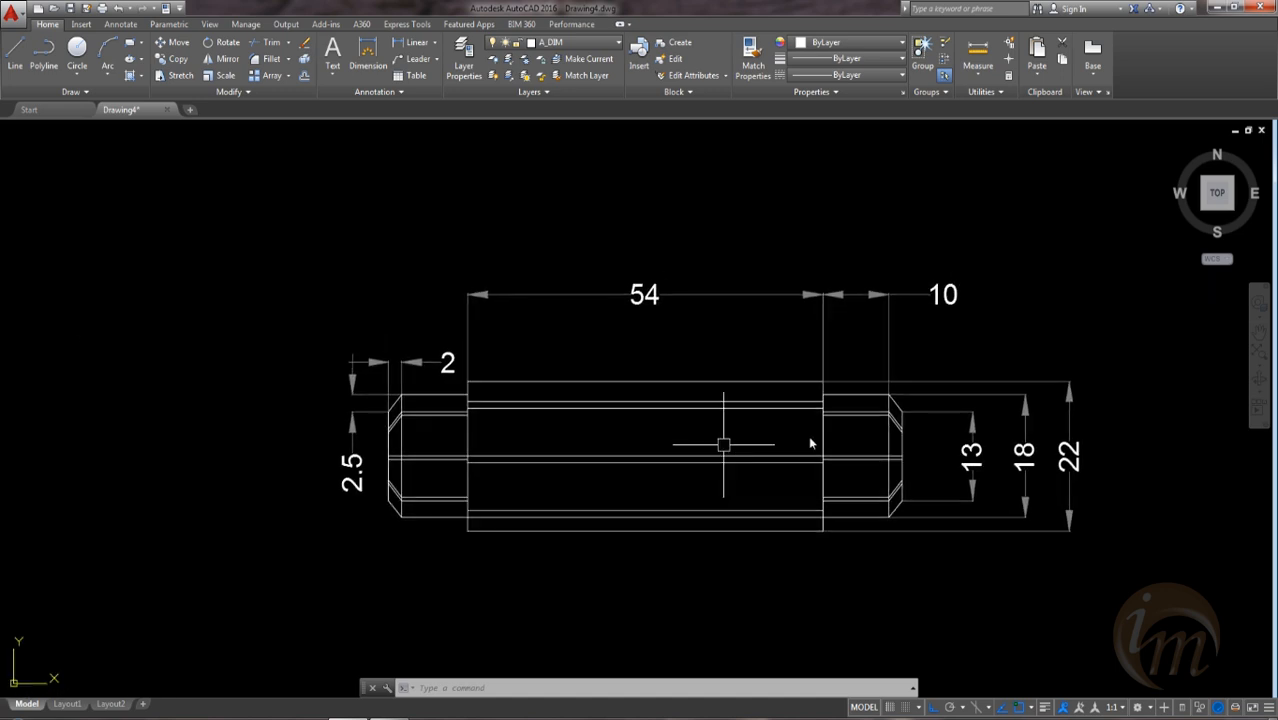
scroll(551, 429, "up", 3)
left_click(416, 43)
left_click(686, 396)
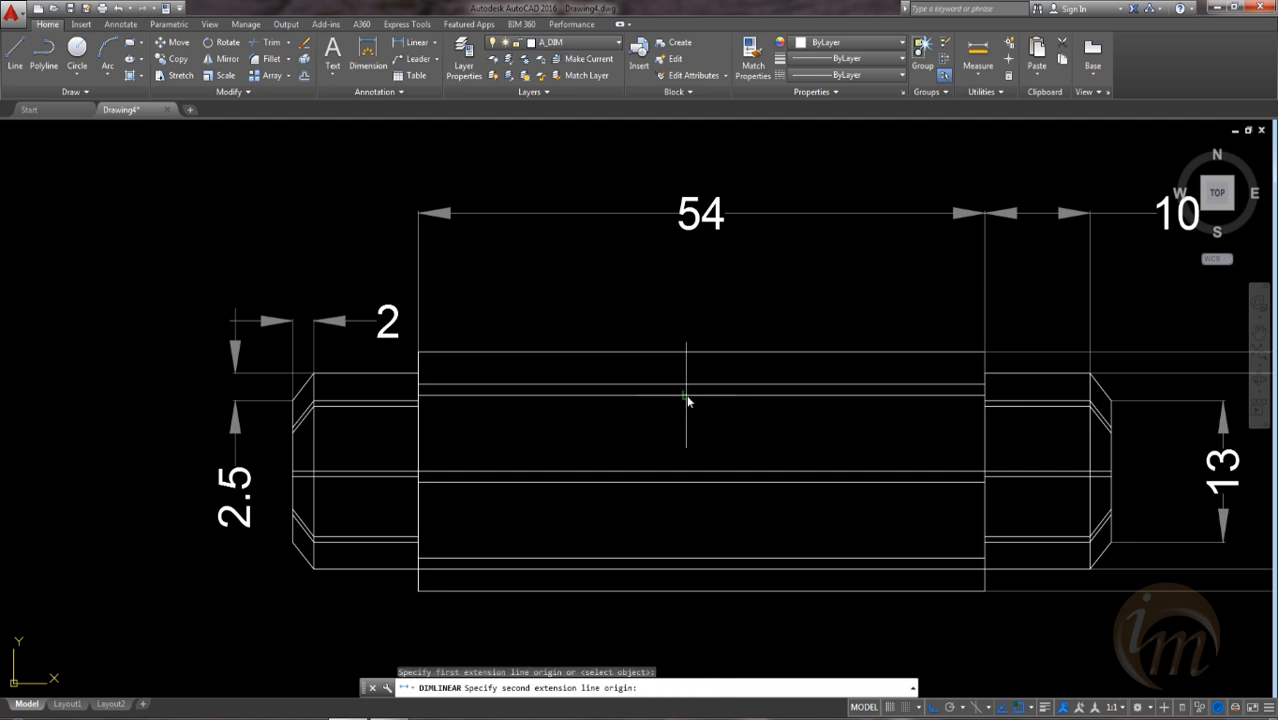
left_click(685, 560)
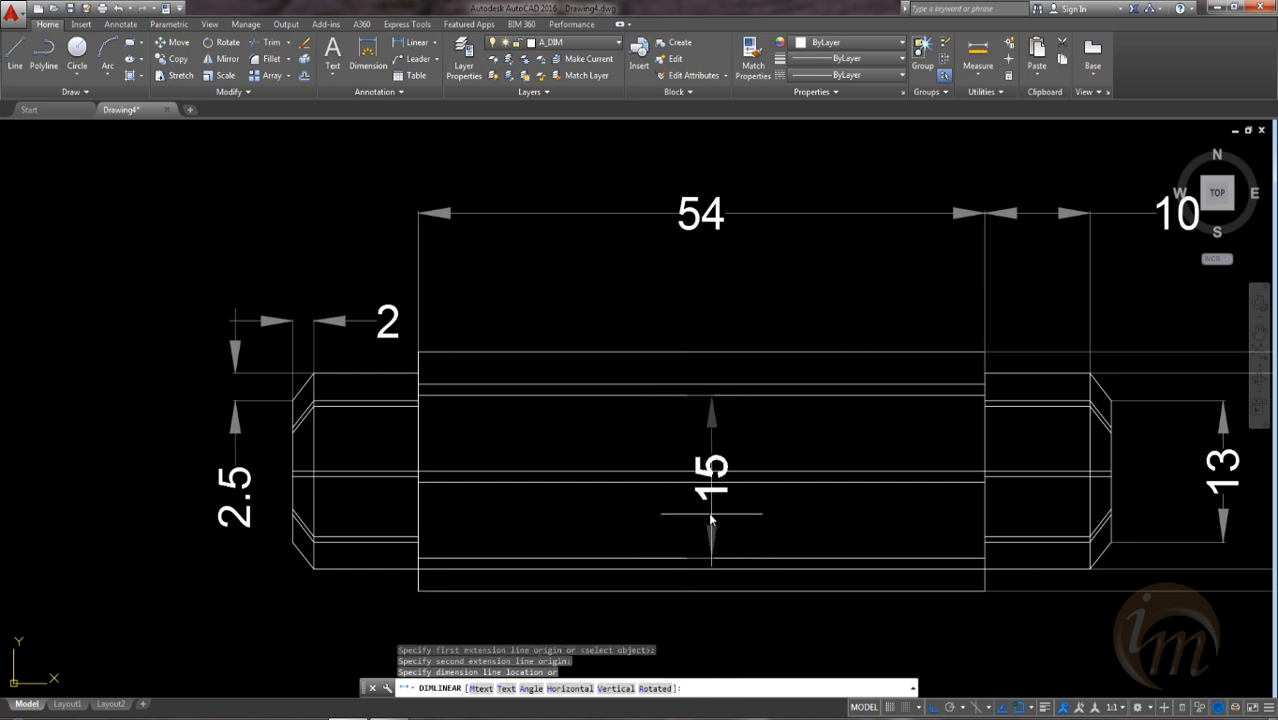
left_click(705, 515)
Step: Dimension the narrow vertical gap between the two closely spaced upper inner lines of the axle's main body
key("Return")
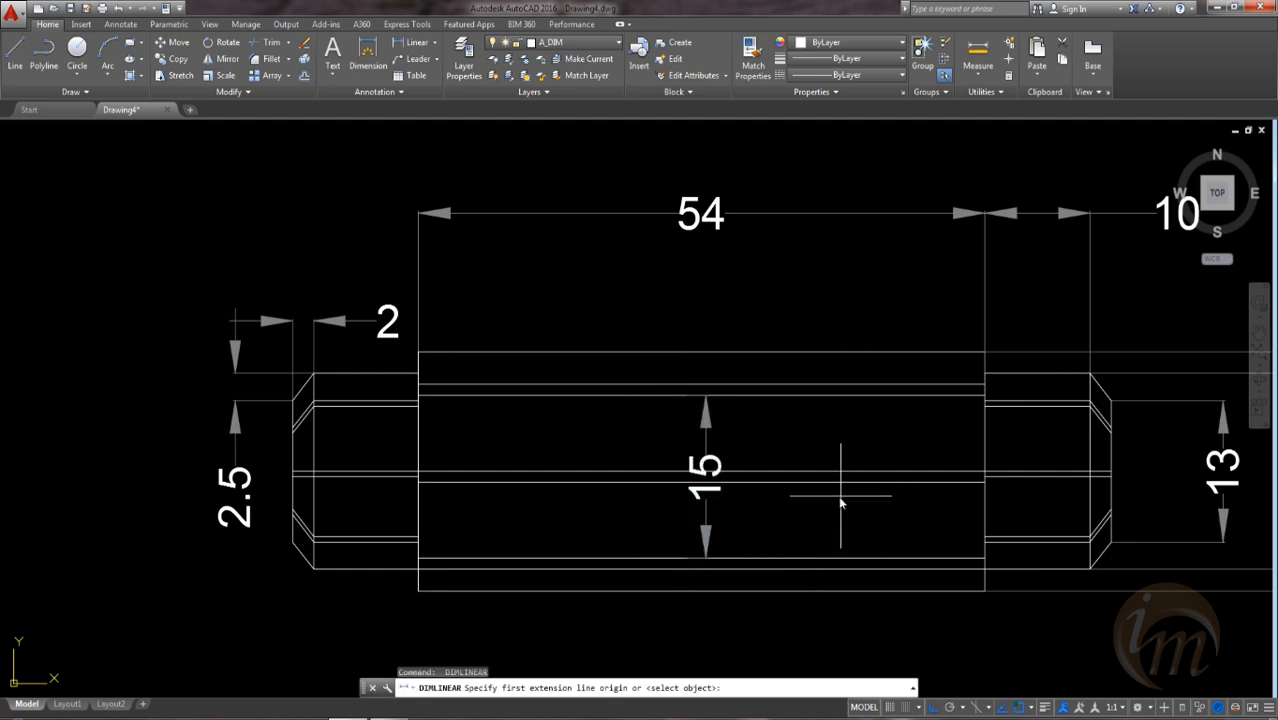
scroll(810, 505, "up", 3)
left_click(766, 442)
left_click(766, 426)
left_click(812, 450)
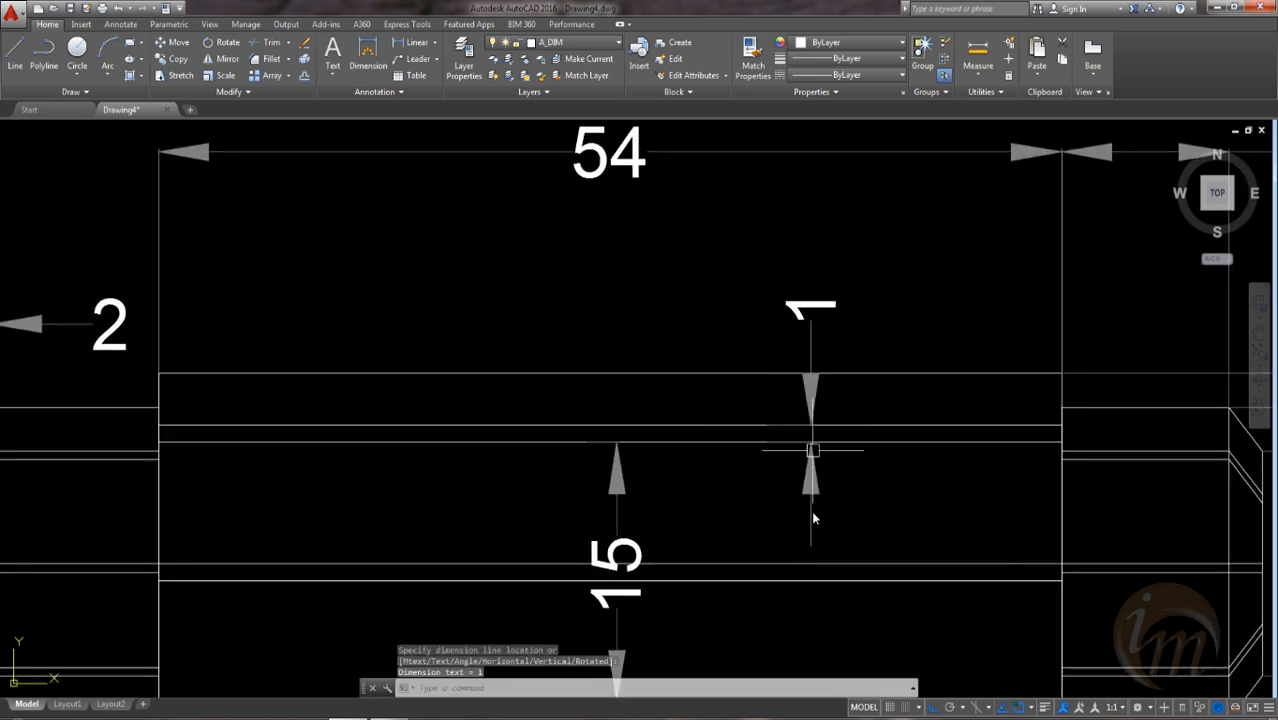
scroll(813, 518, "down", 3)
mouse_move(816, 572)
middle_mouse_down()
mouse_move(739, 484)
mouse_move(708, 473)
mouse_move(713, 508)
middle_mouse_up()
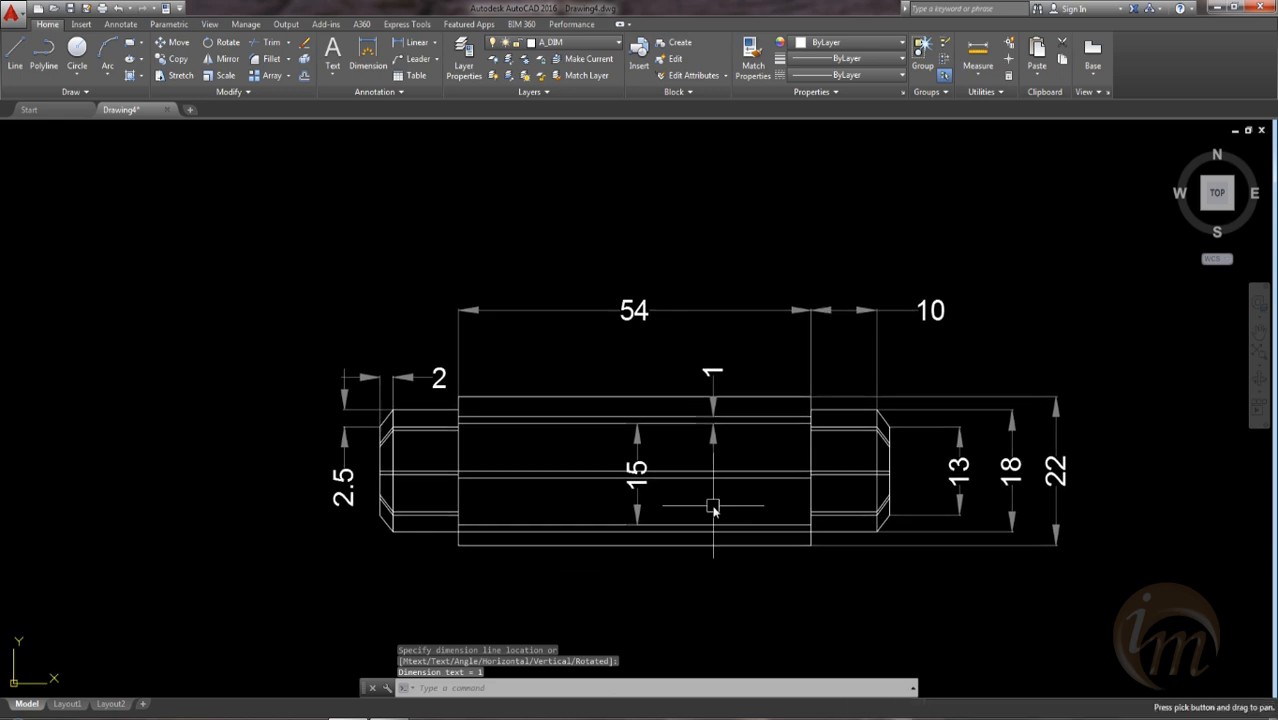
scroll(557, 514, "up", 2)
scroll(567, 486, "down", 2)
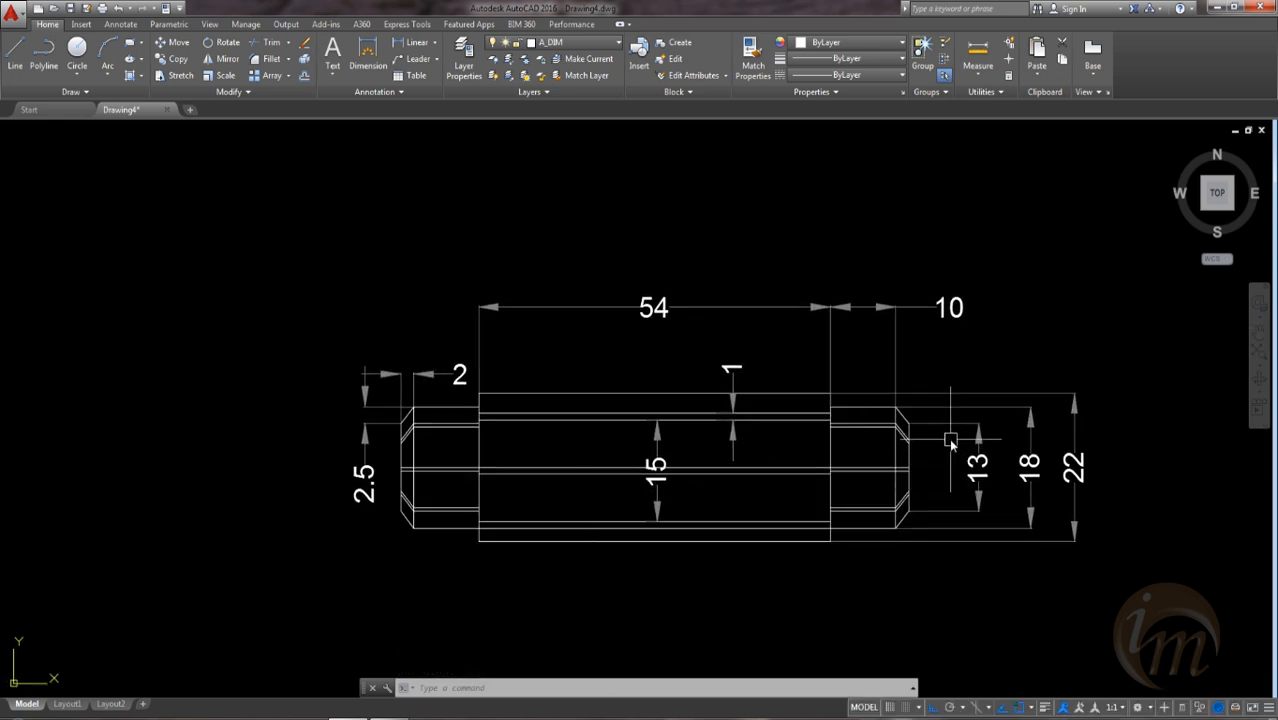
middle_click_drag(950, 441, 904, 435)
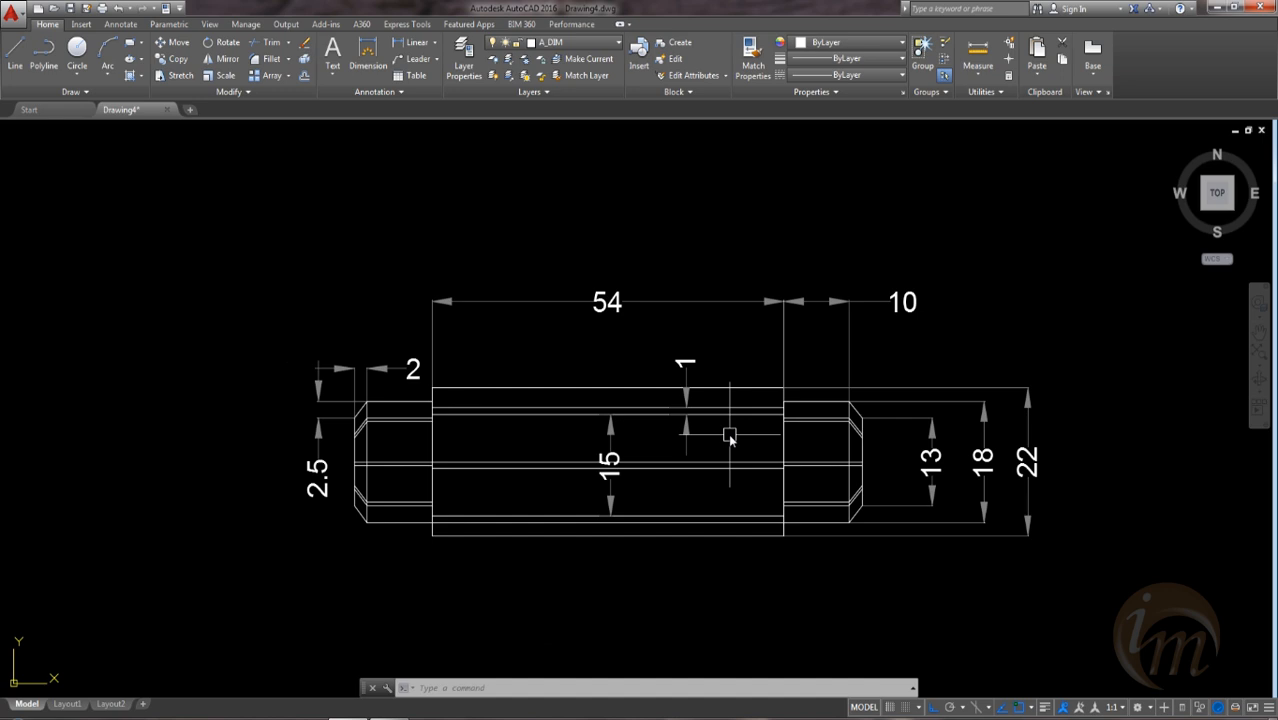
Step: Make WHEEL the current layer for drawing in the empty area beside the dimensioned axle
scroll(731, 437, "down", 2)
middle_click_drag(827, 485, 405, 485)
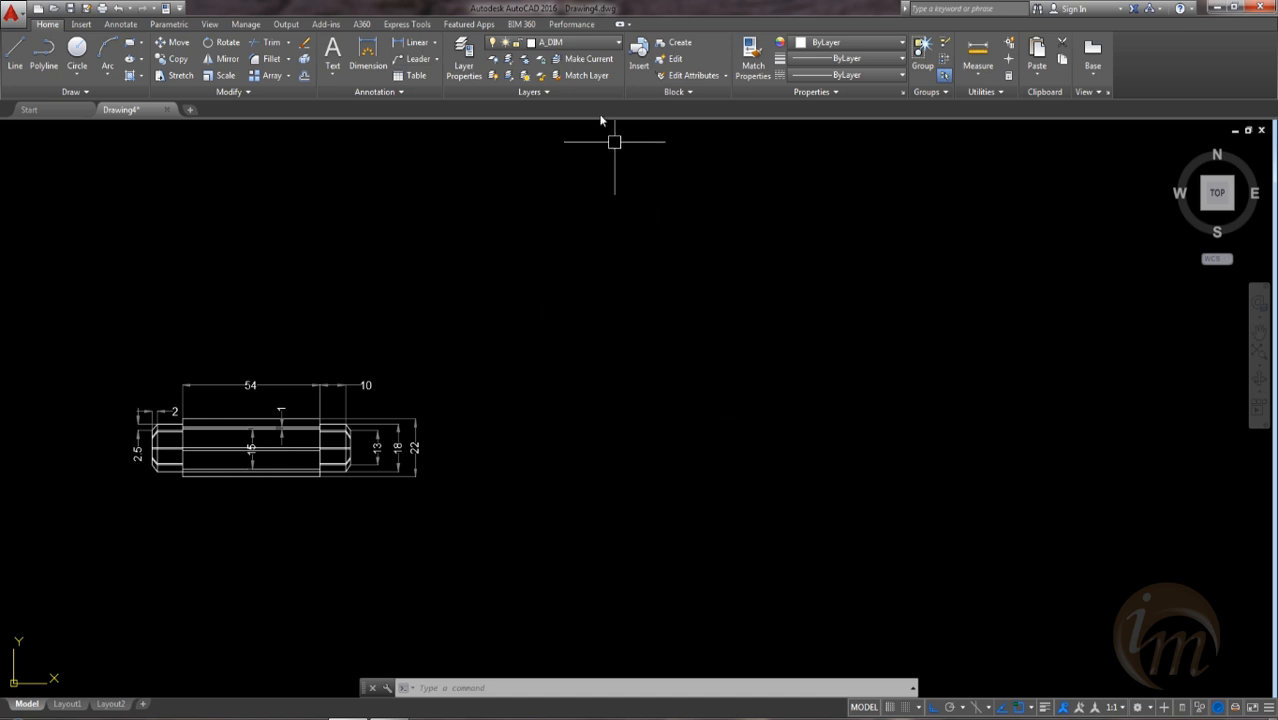
left_click(575, 42)
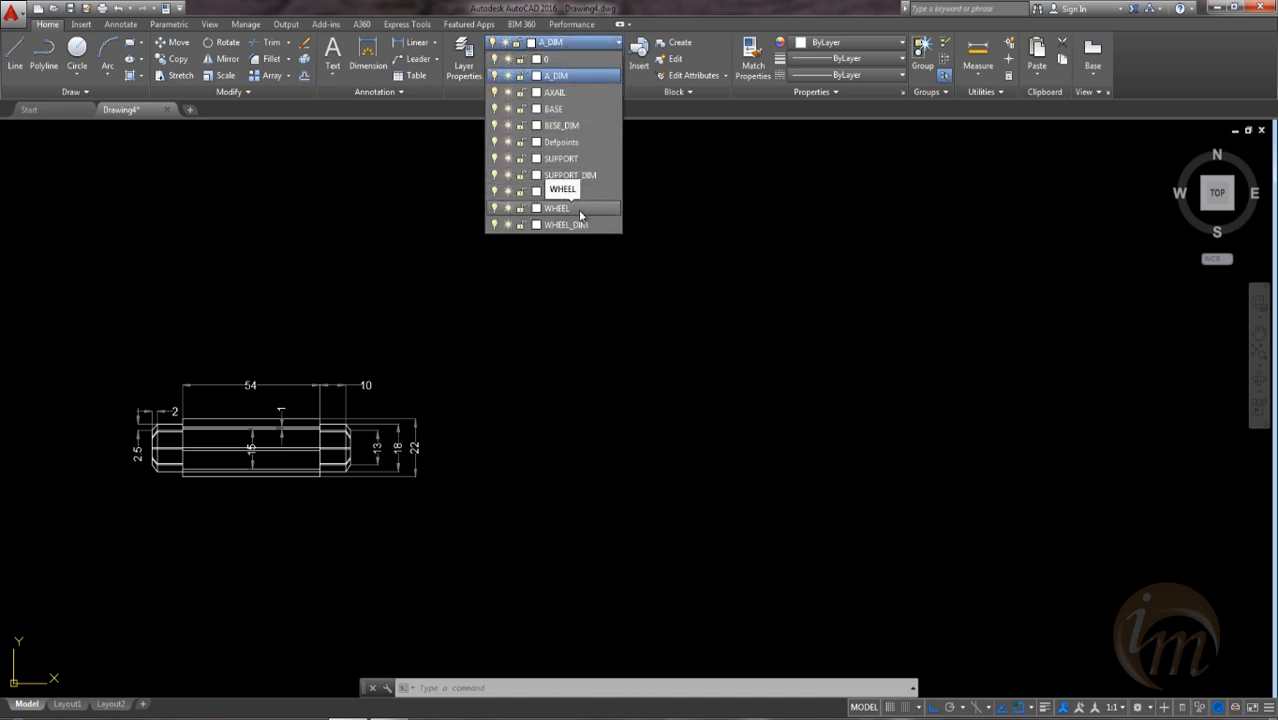
left_click(578, 209)
mouse_move(659, 345)
middle_mouse_down()
mouse_move(653, 362)
mouse_move(598, 344)
middle_mouse_up()
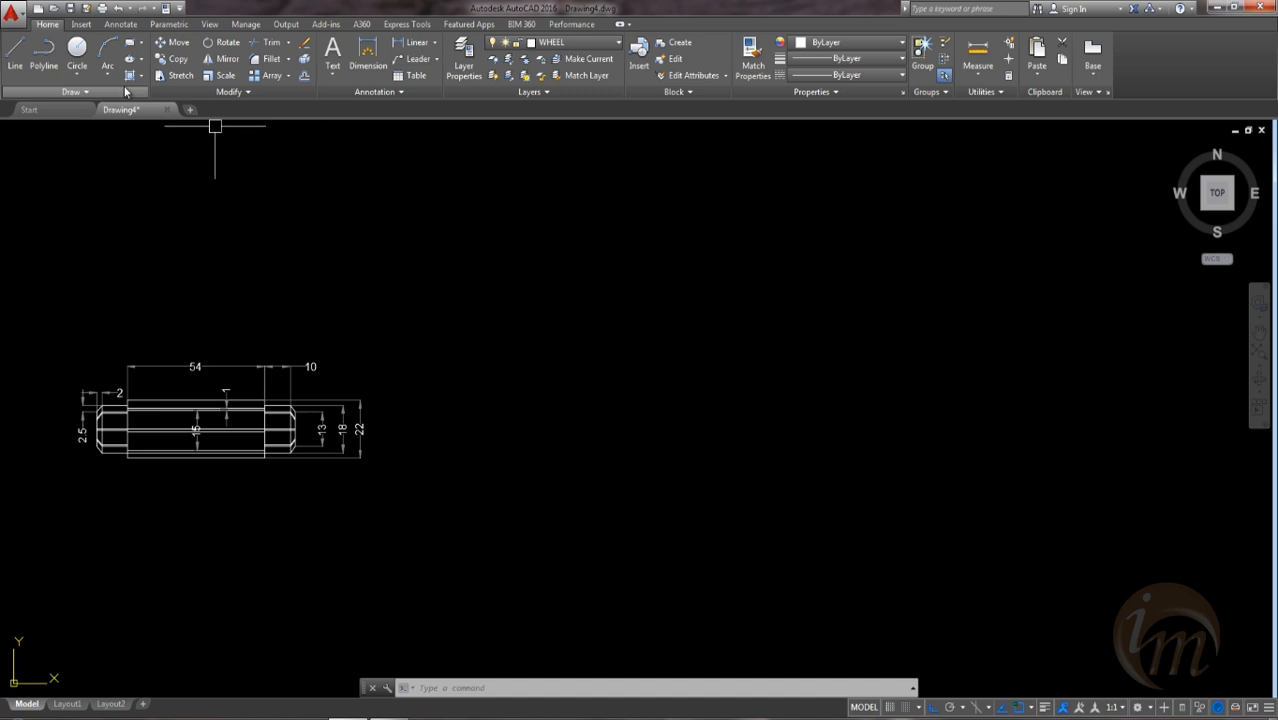
Step: Draw a vertical line 100 units long downward in the empty space right of the axle
left_click(15, 55)
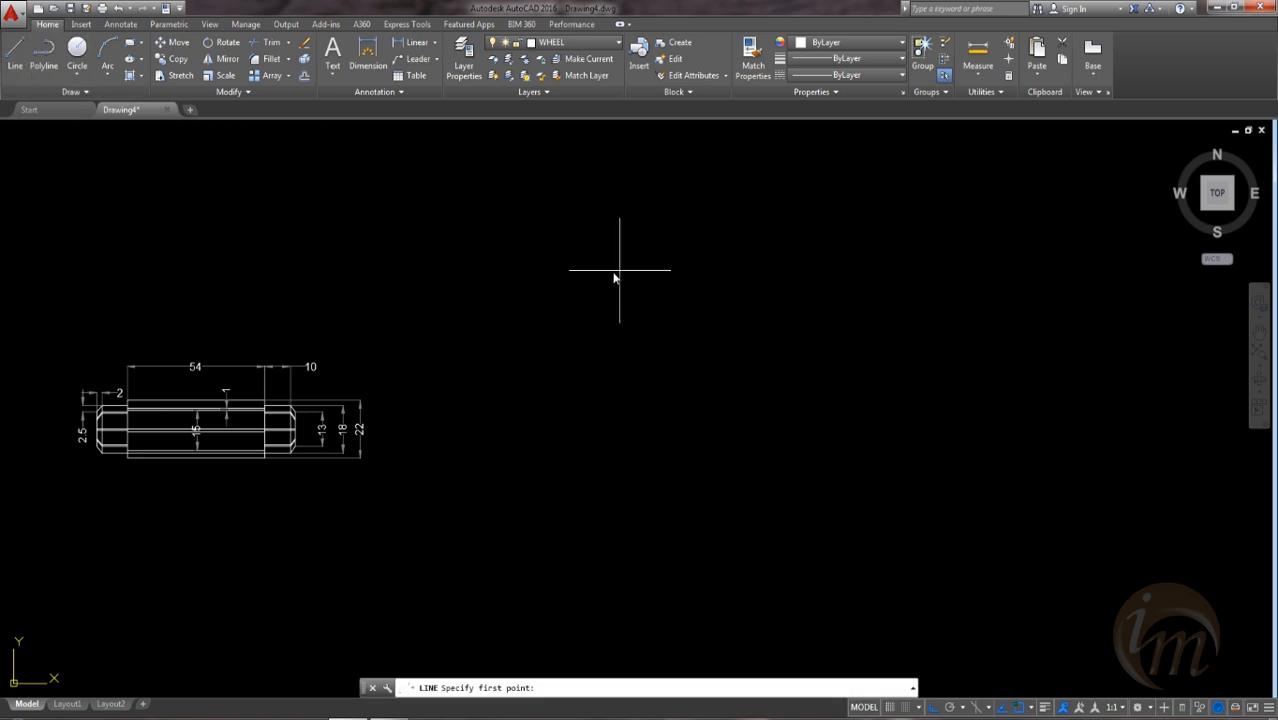
left_click(608, 272)
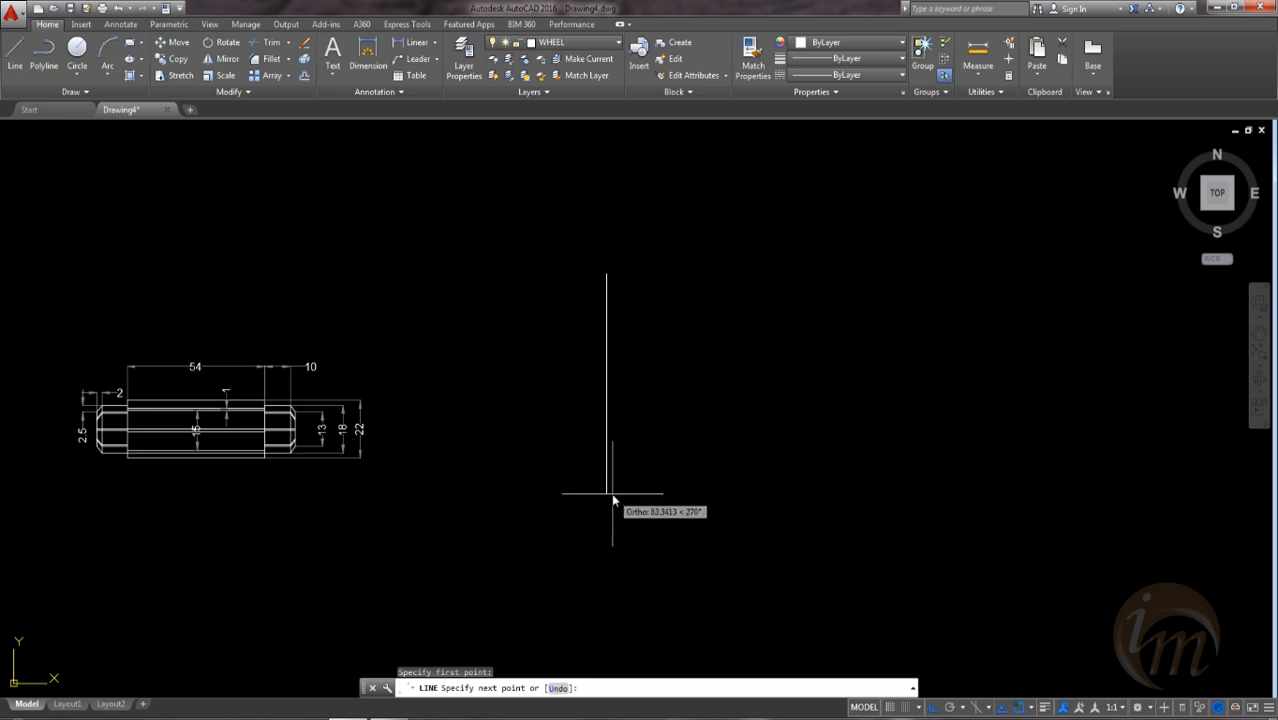
type("10")
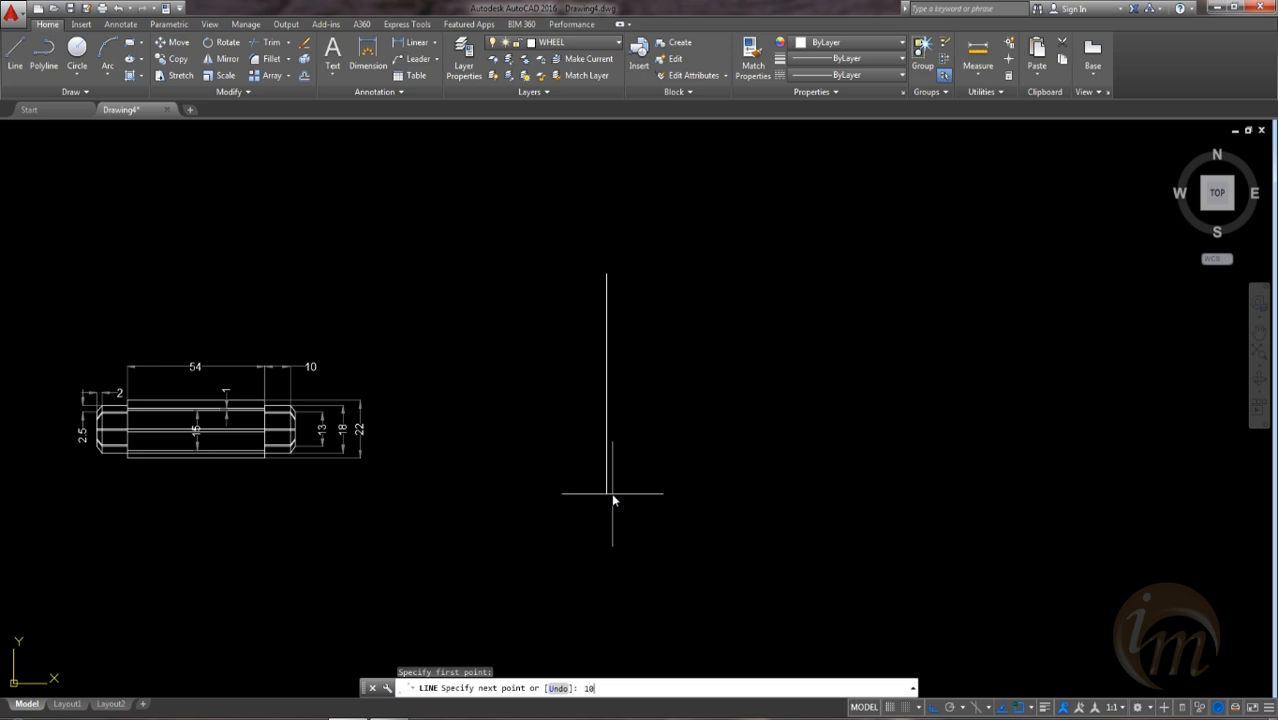
key("Return")
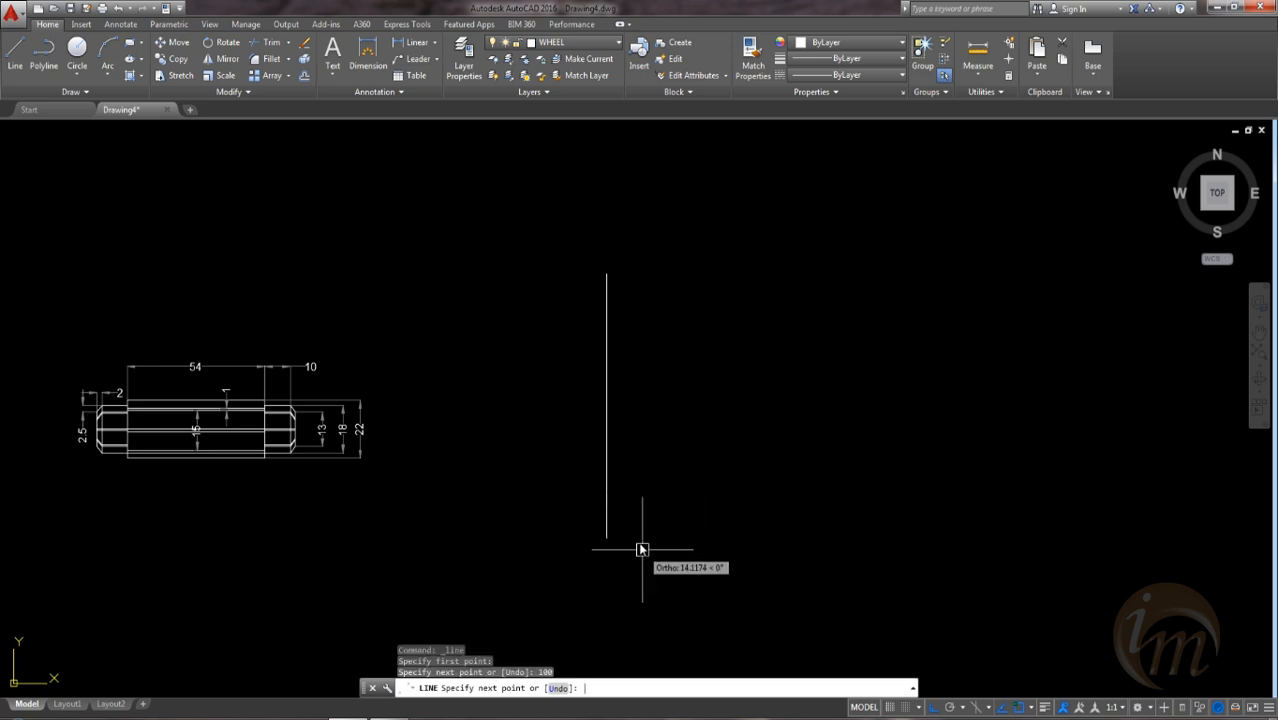
key("Return")
Step: Offset the vertical line 38 units to its right
type("o")
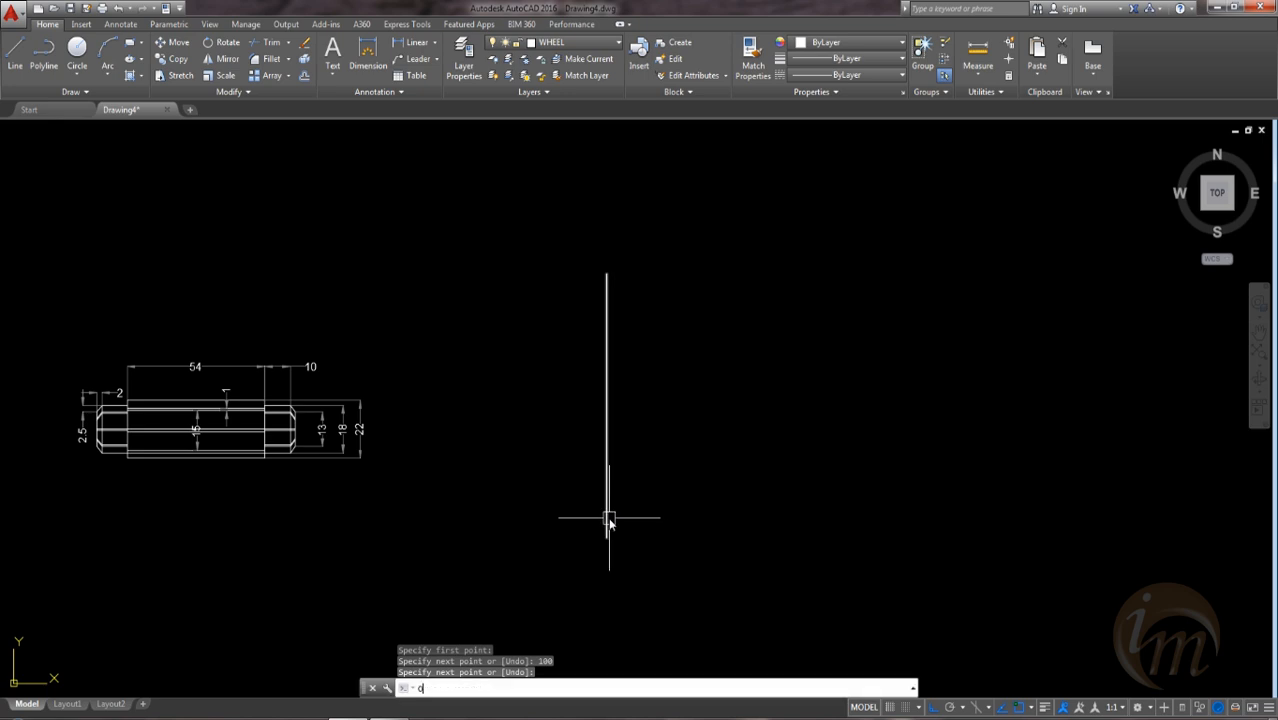
key("Return")
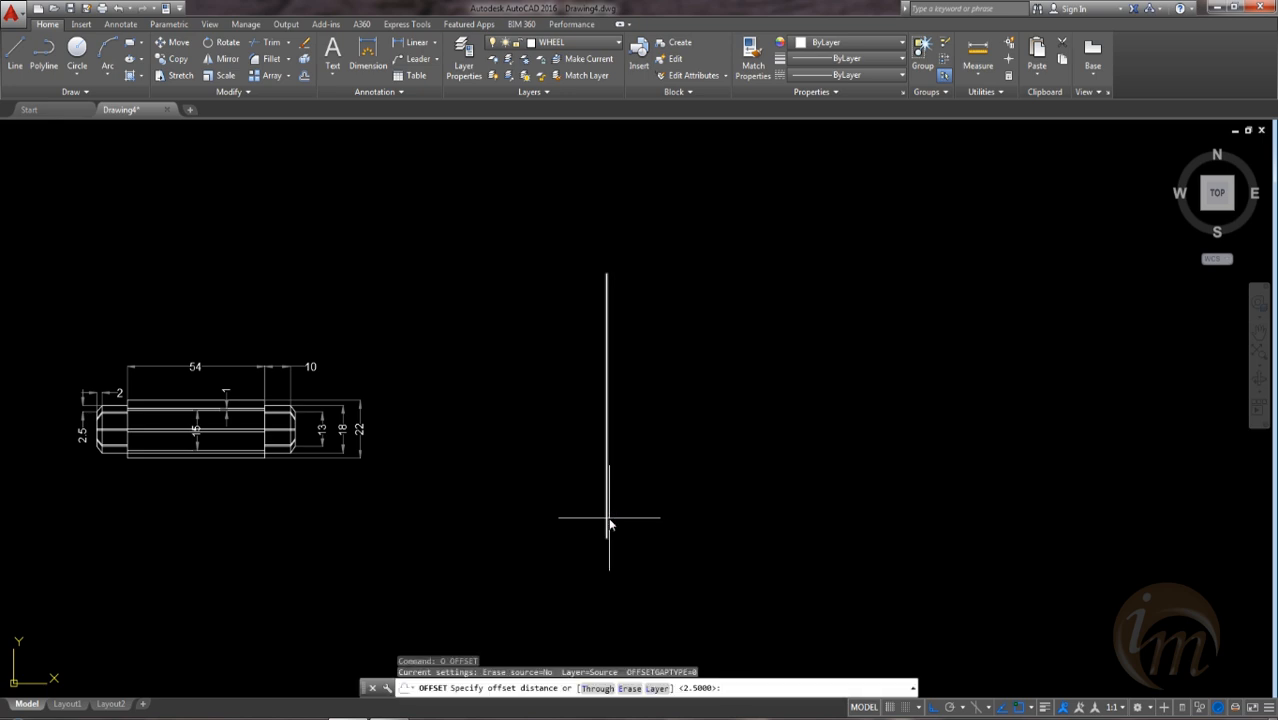
key("Return")
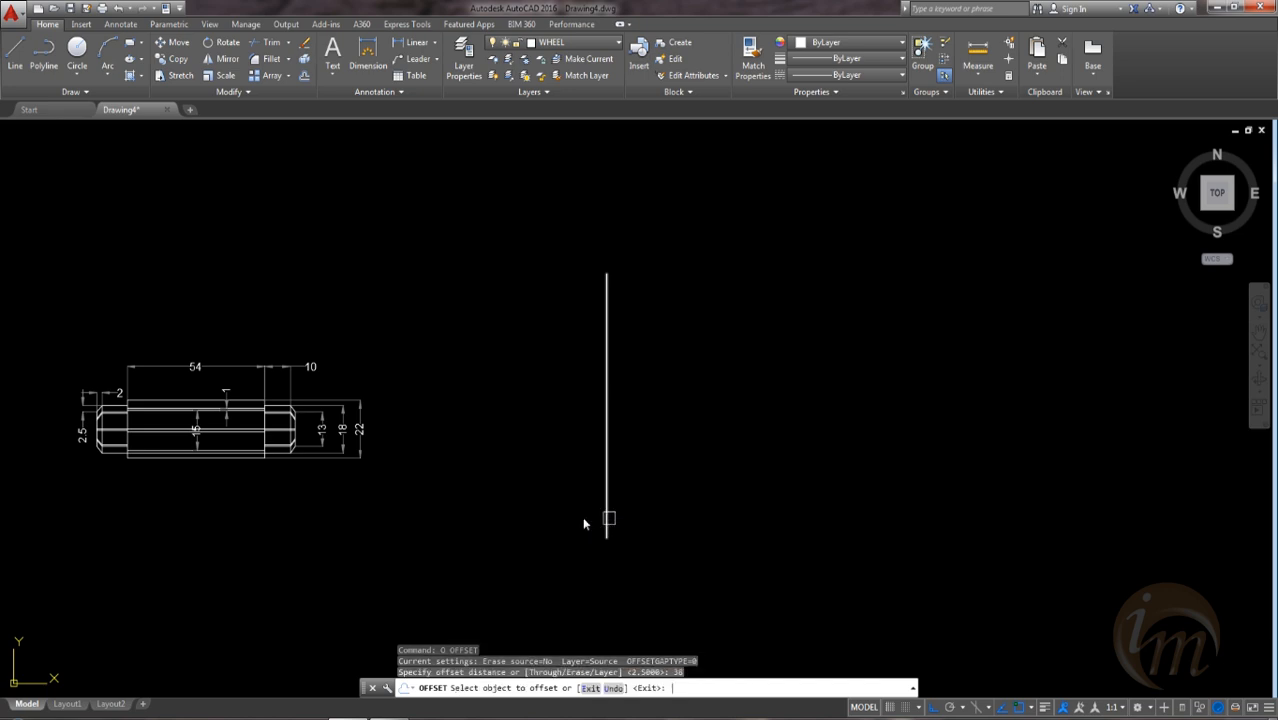
left_click(603, 521)
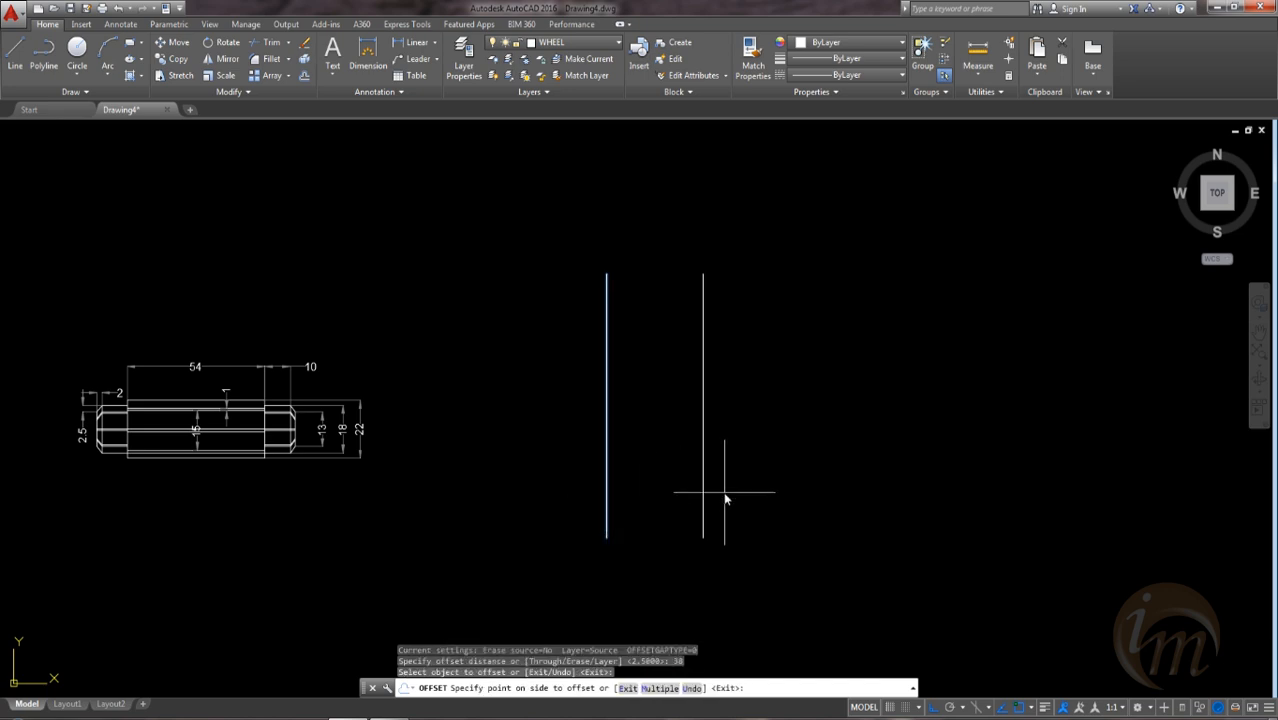
left_click(727, 500)
middle_click_drag(662, 397, 678, 459)
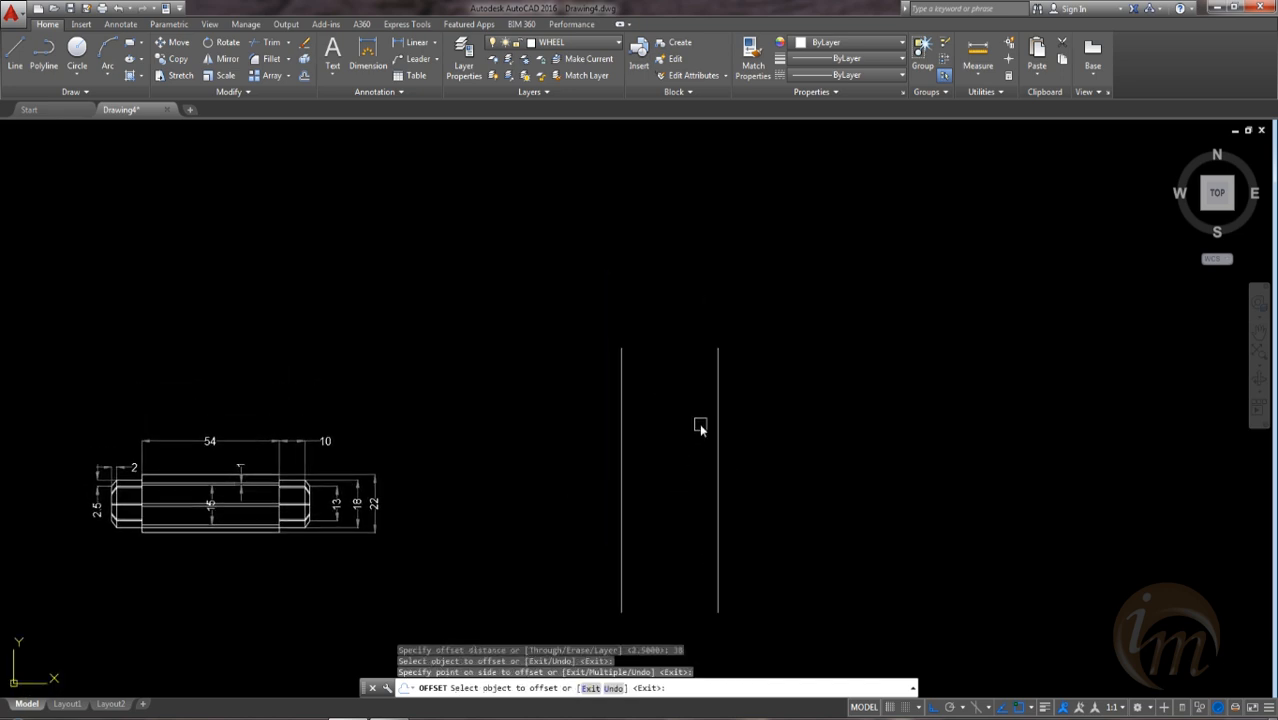
key("Escape")
Step: Draw a horizontal line joining the midpoints of the two vertical lines
type("l")
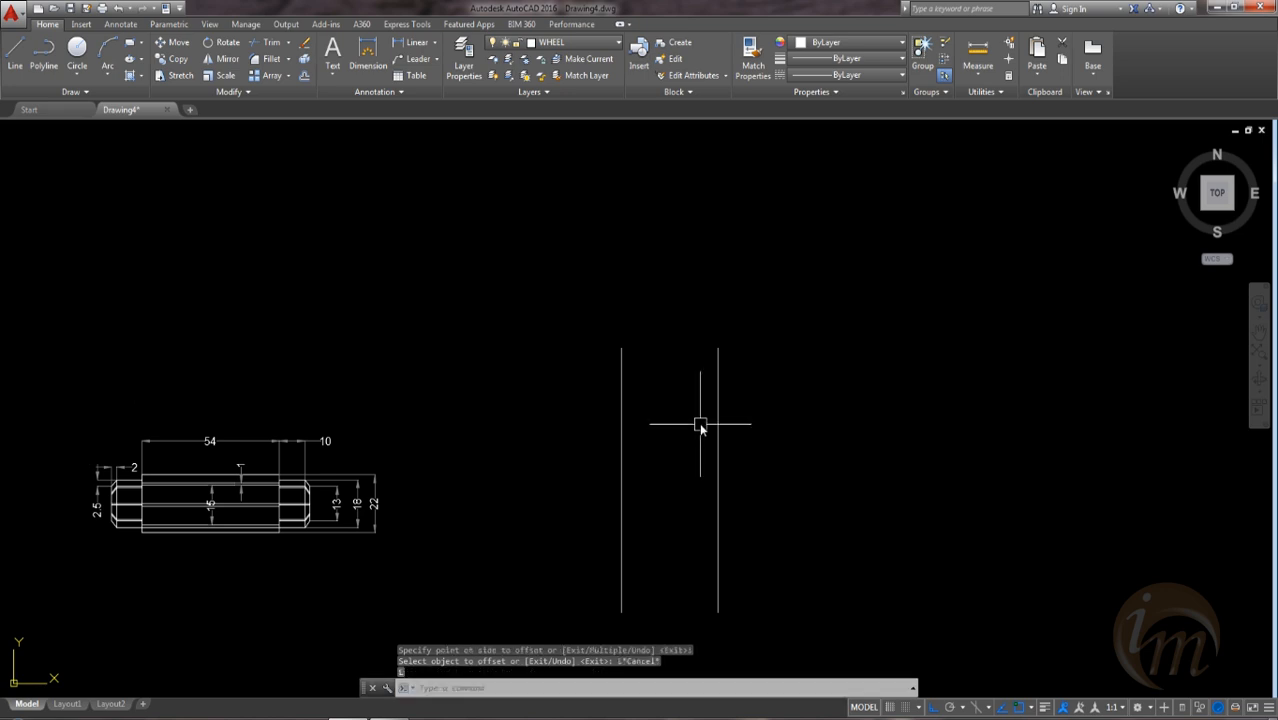
key("Return")
left_click(717, 481)
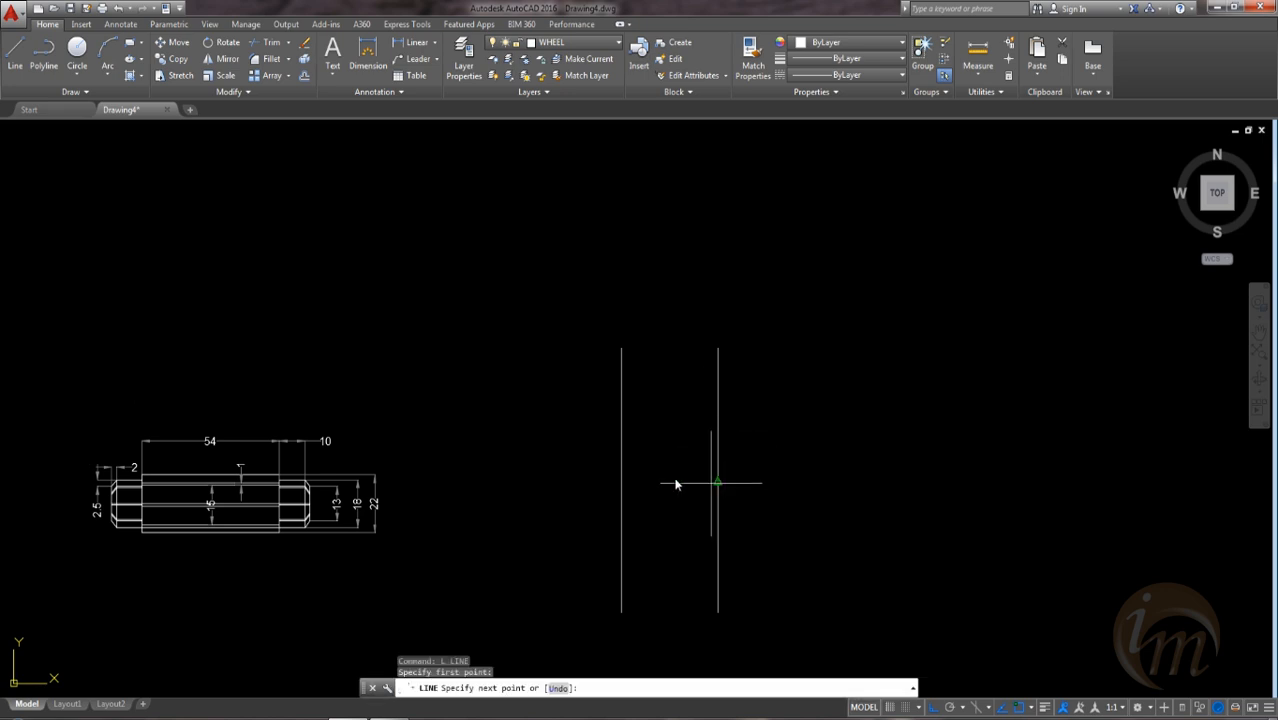
left_click(622, 480)
key("Return")
key("Escape")
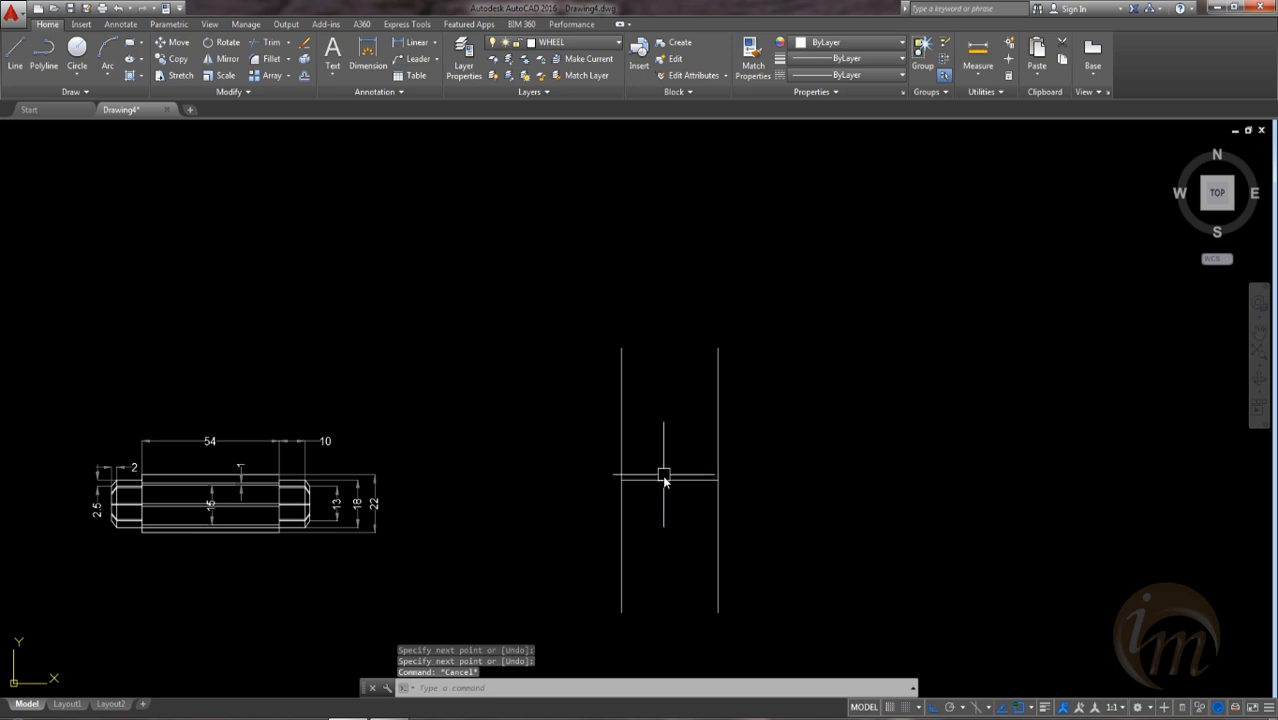
Step: Offset the horizontal line between the two verticals 48 units upward and 48 units downward
left_click(667, 480)
type("o")
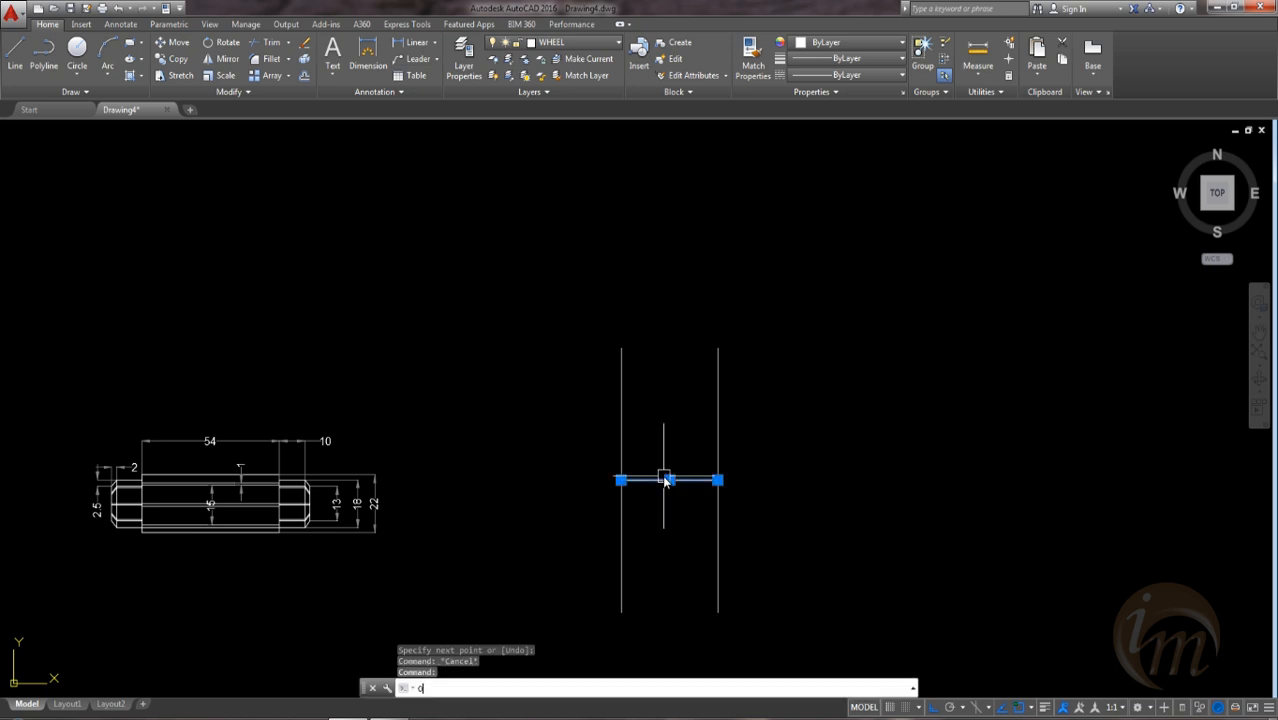
key("Return")
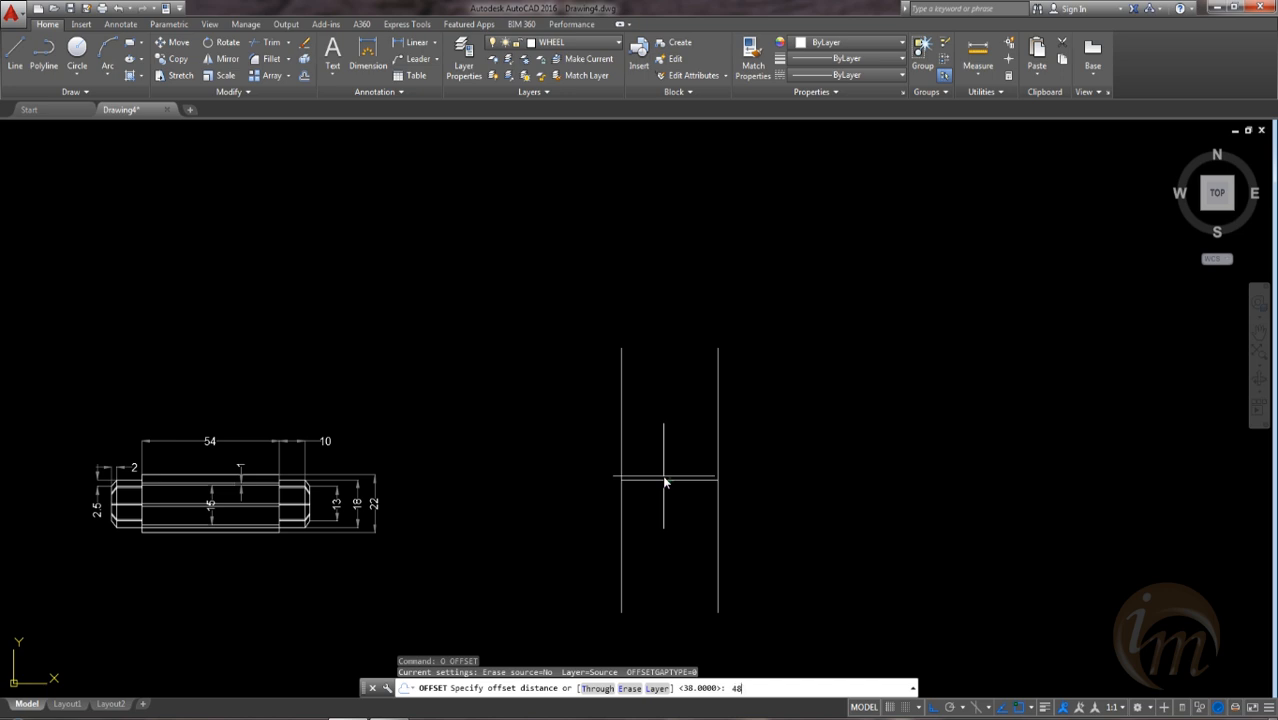
key("Return")
left_click(665, 479)
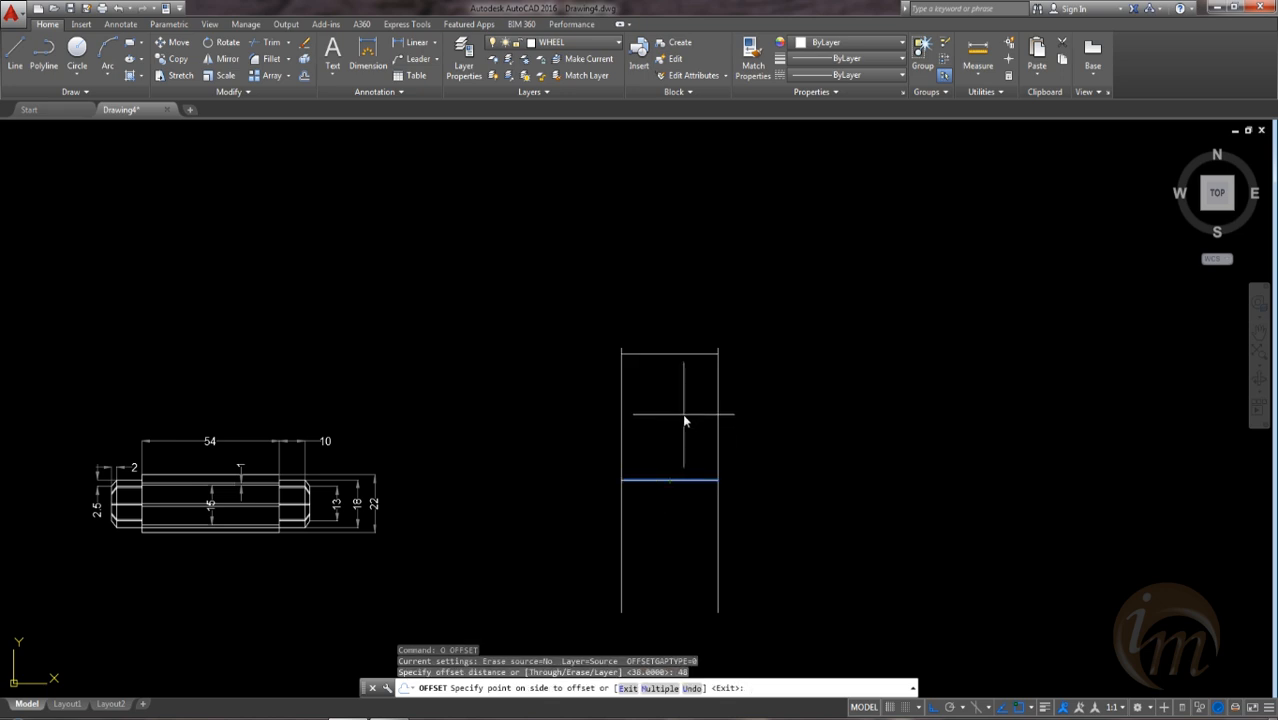
left_click(672, 430)
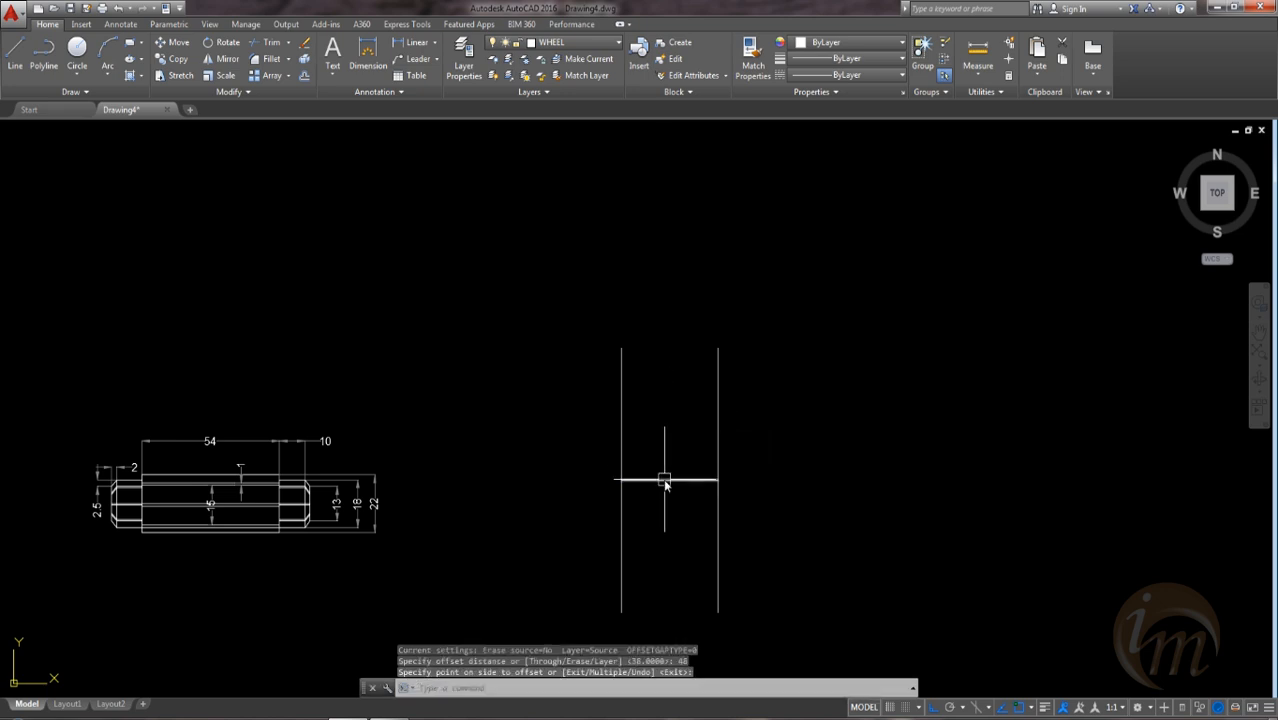
key("Return")
key("Return")
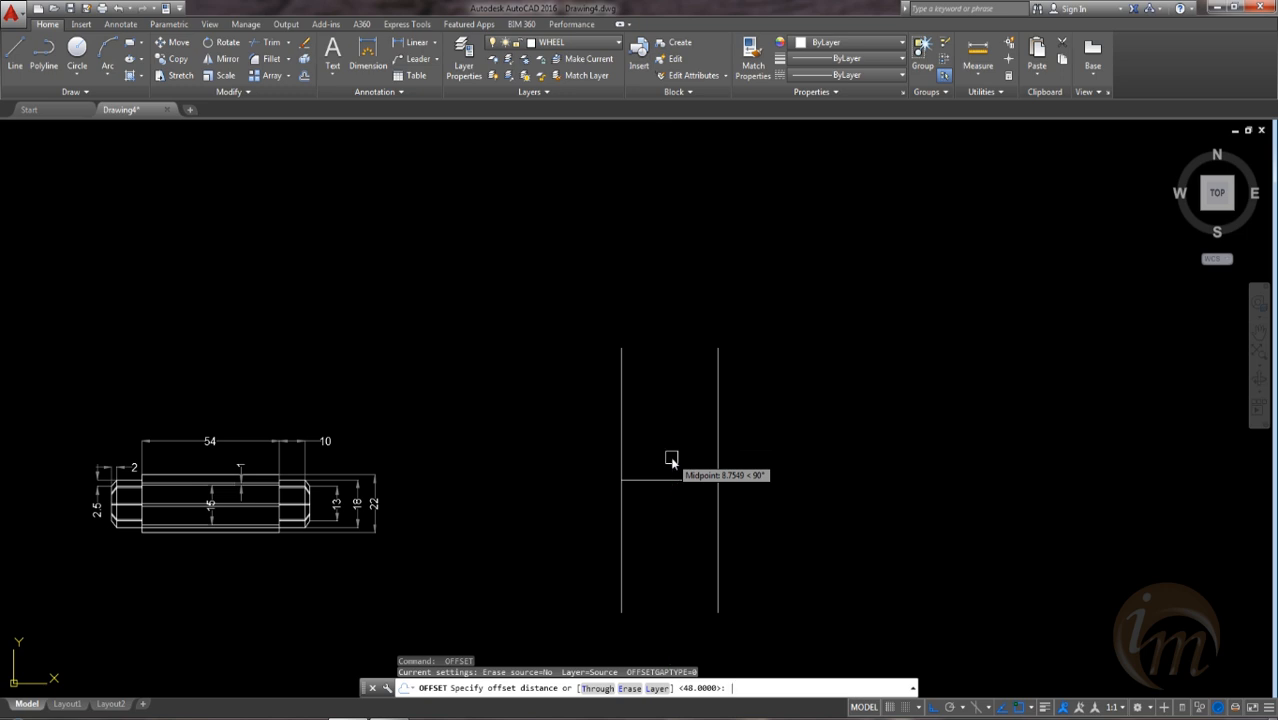
key("Return")
left_click(670, 479)
left_click(665, 395)
mouse_move(668, 442)
middle_mouse_down()
mouse_move(735, 497)
mouse_move(595, 460)
middle_mouse_up()
left_click(718, 523)
left_click(718, 627)
scroll(664, 513, "down", 2)
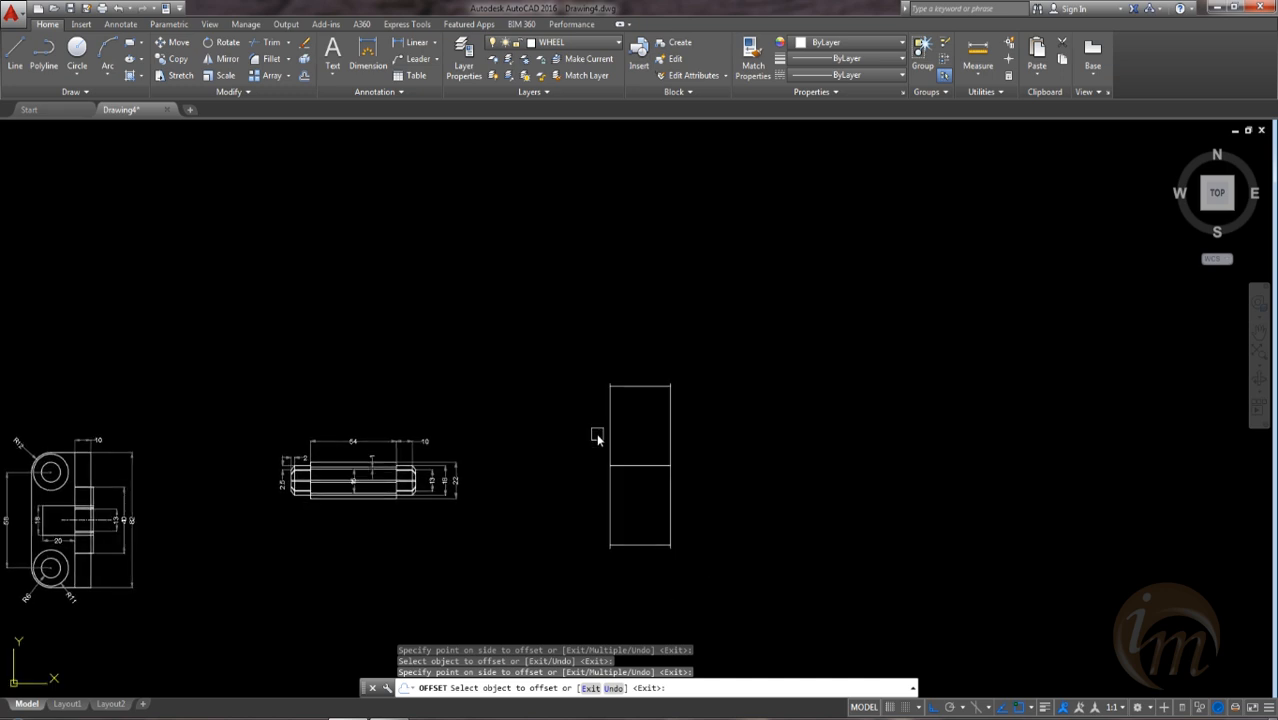
key("Escape")
Step: Stretch both ends of the middle horizontal line outward beyond the two vertical lines
left_click(630, 465)
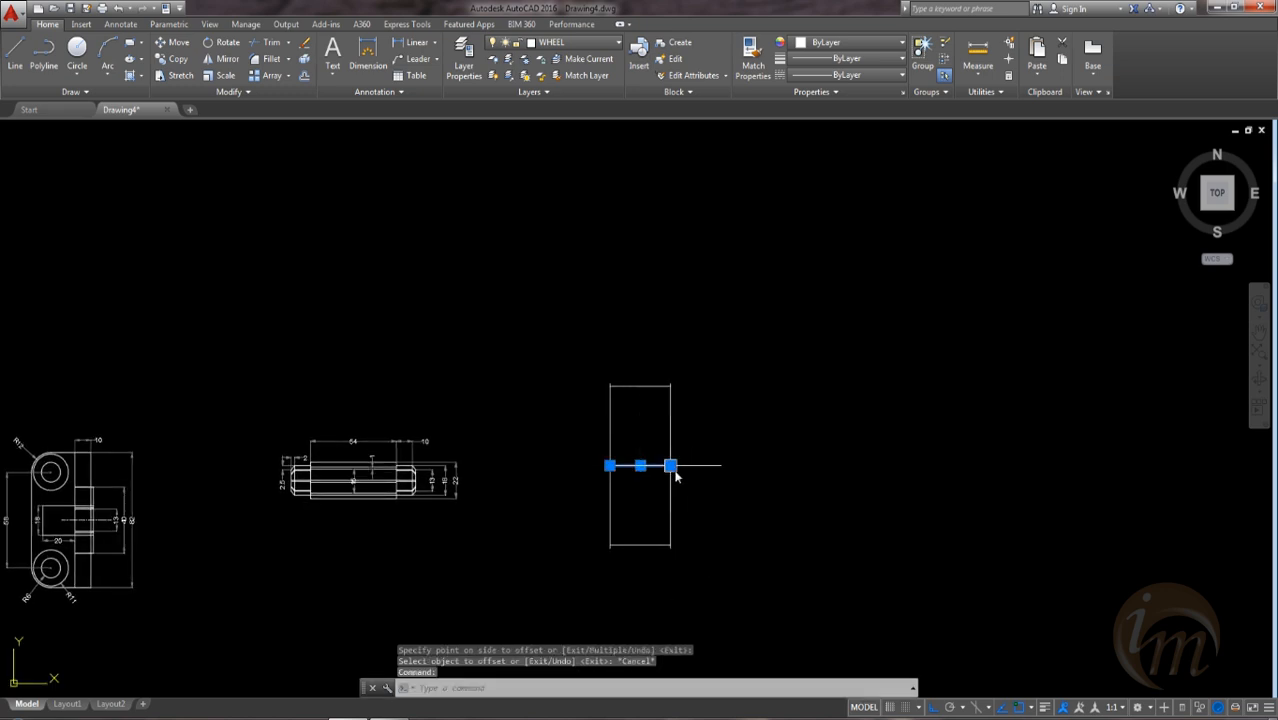
left_click(670, 465)
left_click(730, 478)
key("Escape")
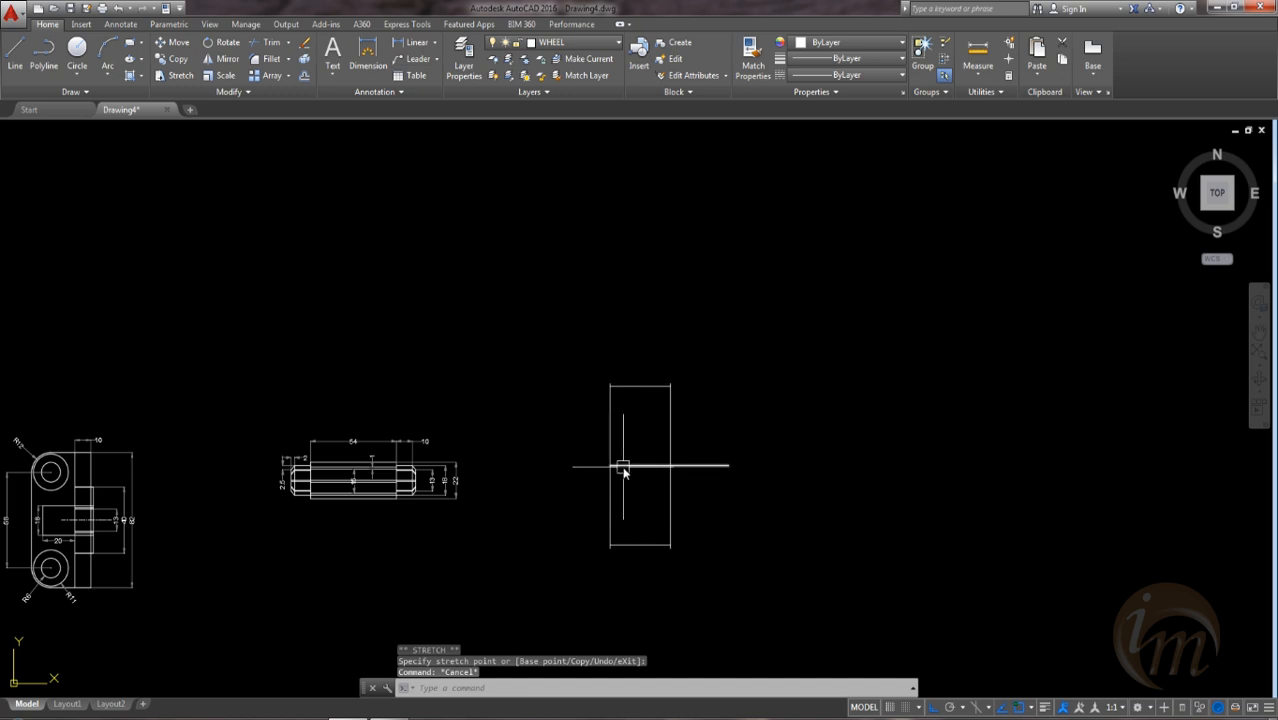
left_click(622, 466)
left_click(608, 465)
left_click(563, 465)
key("Escape")
scroll(618, 440, "up", 4)
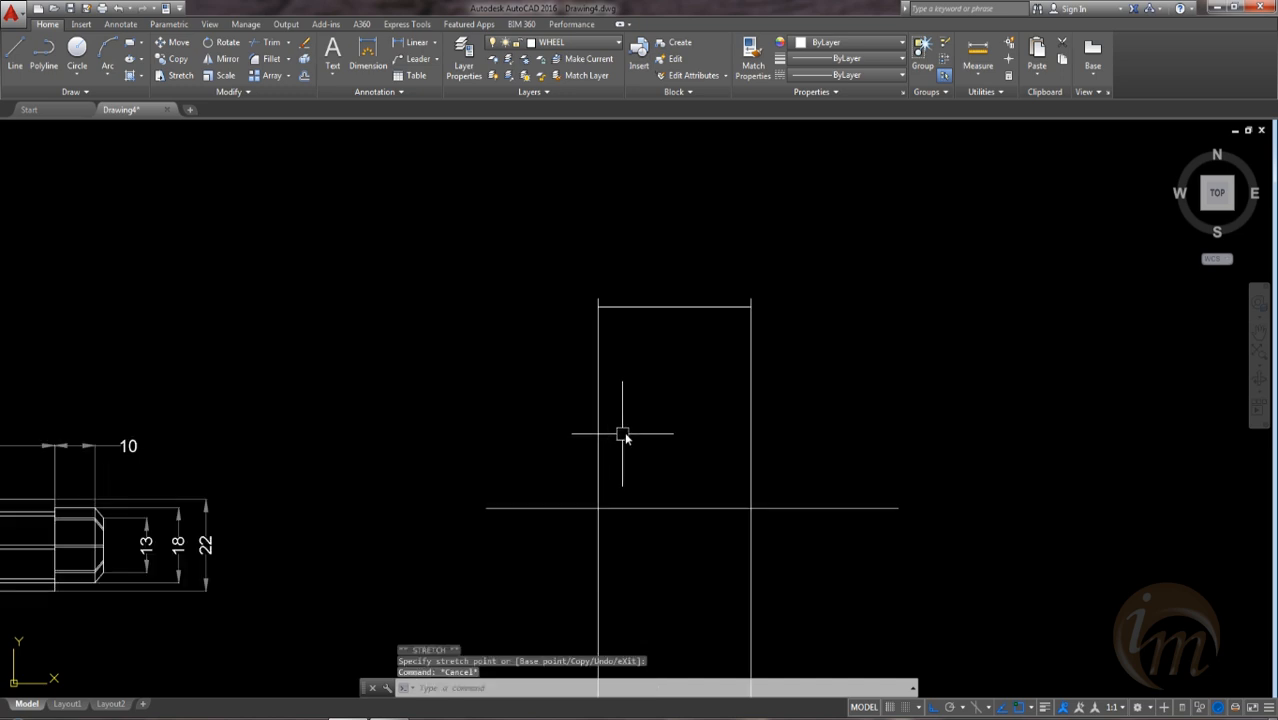
Step: Draw a vertical centre line from the midpoint of the upper horizontal edge to the midpoint of the lower one
middle_click_drag(622, 436, 651, 419)
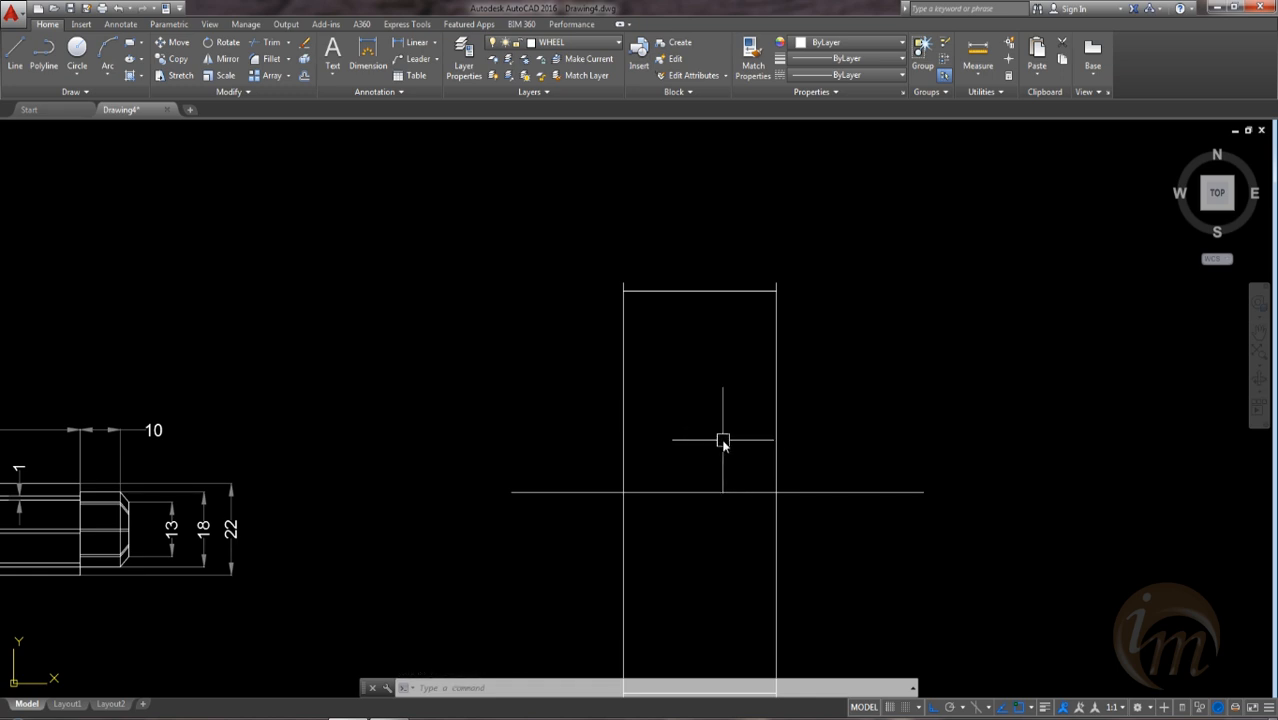
type("L")
key("Return")
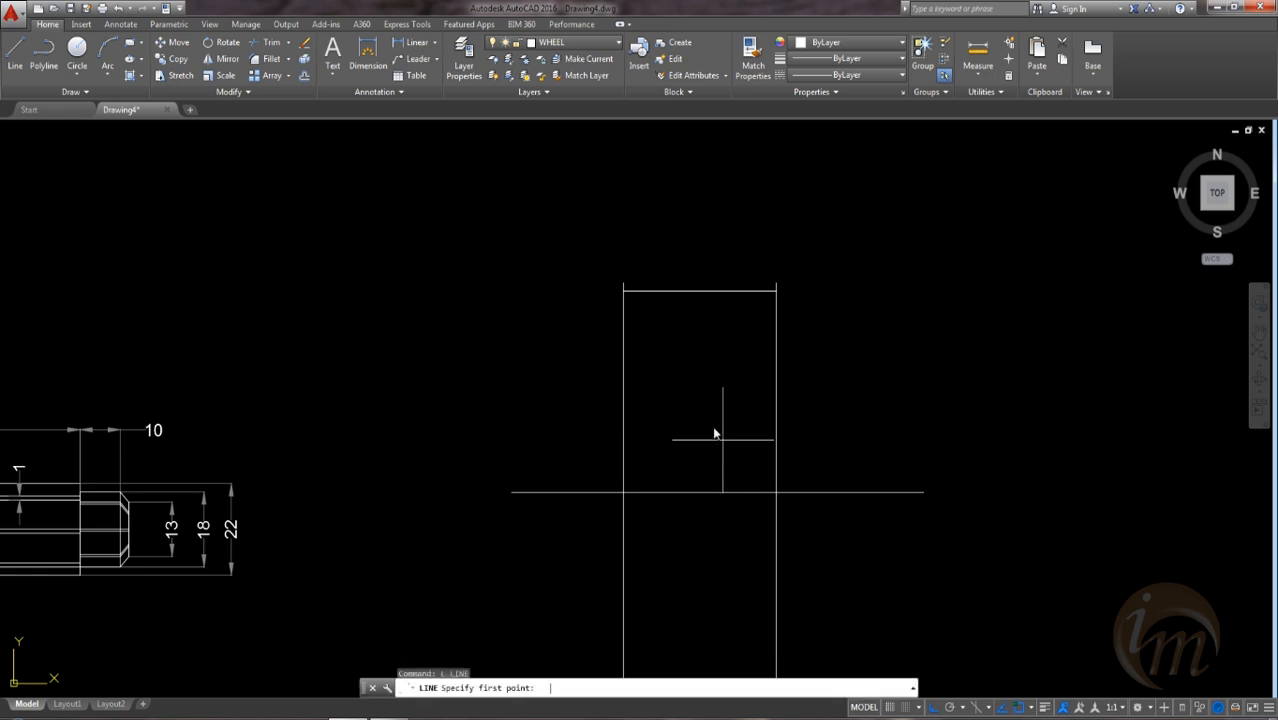
left_click(699, 305)
middle_click_drag(686, 519, 684, 402)
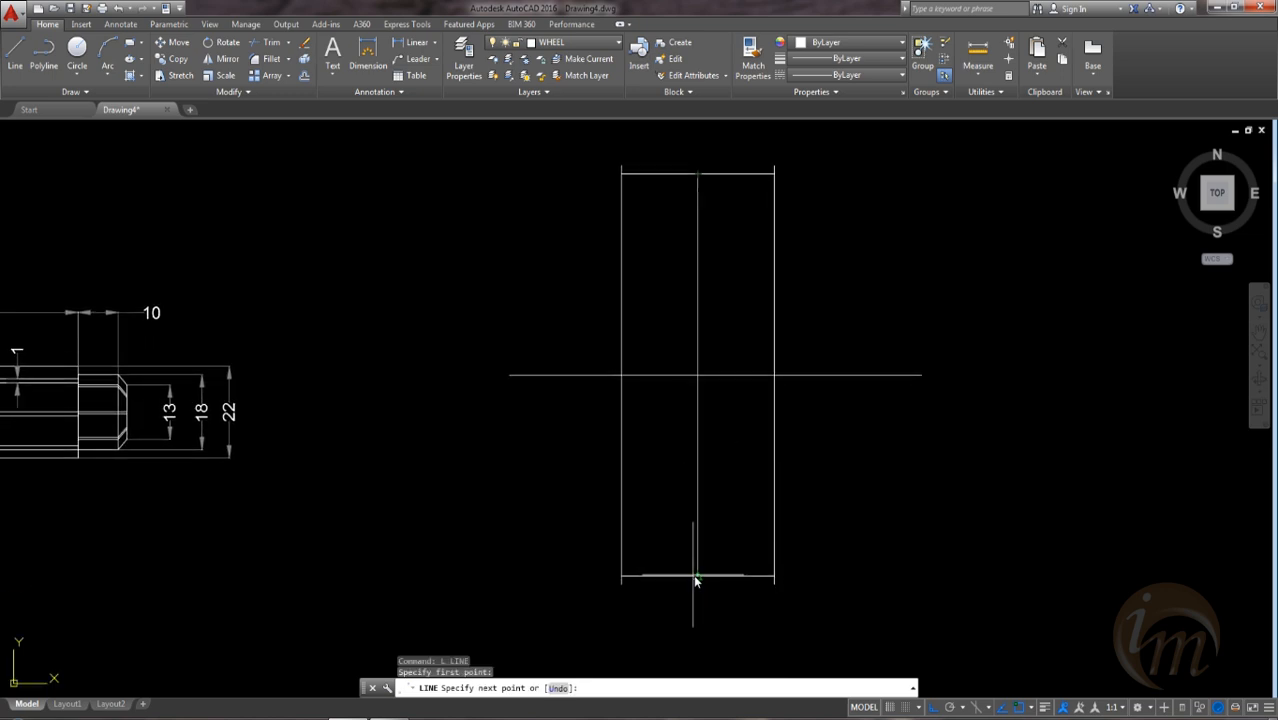
left_click(697, 577)
key("Return")
Step: Offset the vertical centre line 5 units to each side and delete the original centre line
middle_click_drag(681, 491, 671, 572)
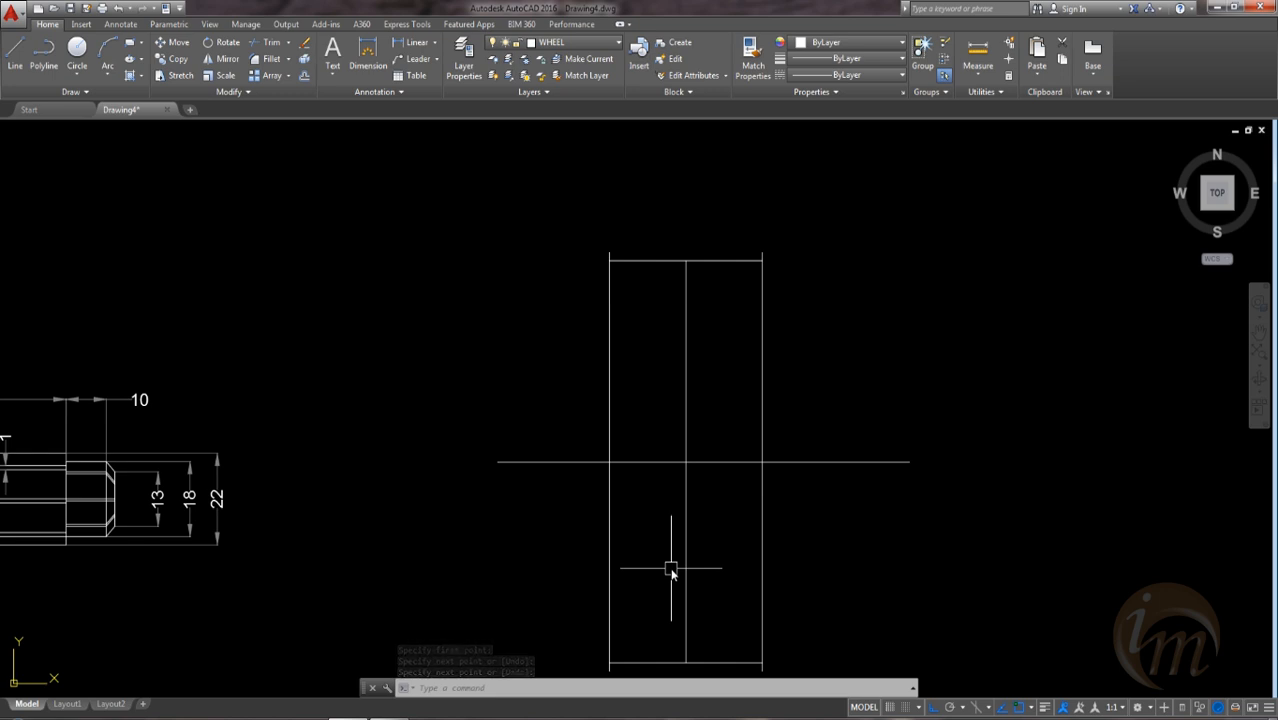
type("o")
key("Return")
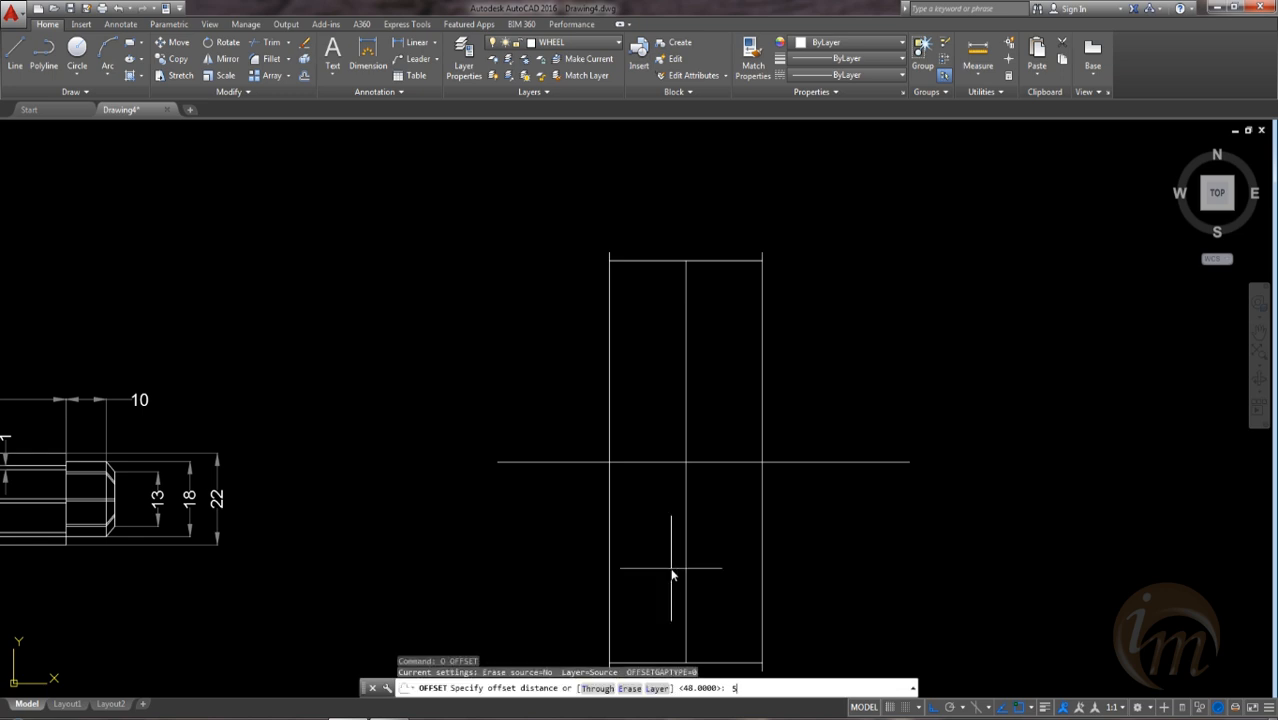
key("Return")
middle_click_drag(687, 411, 676, 337)
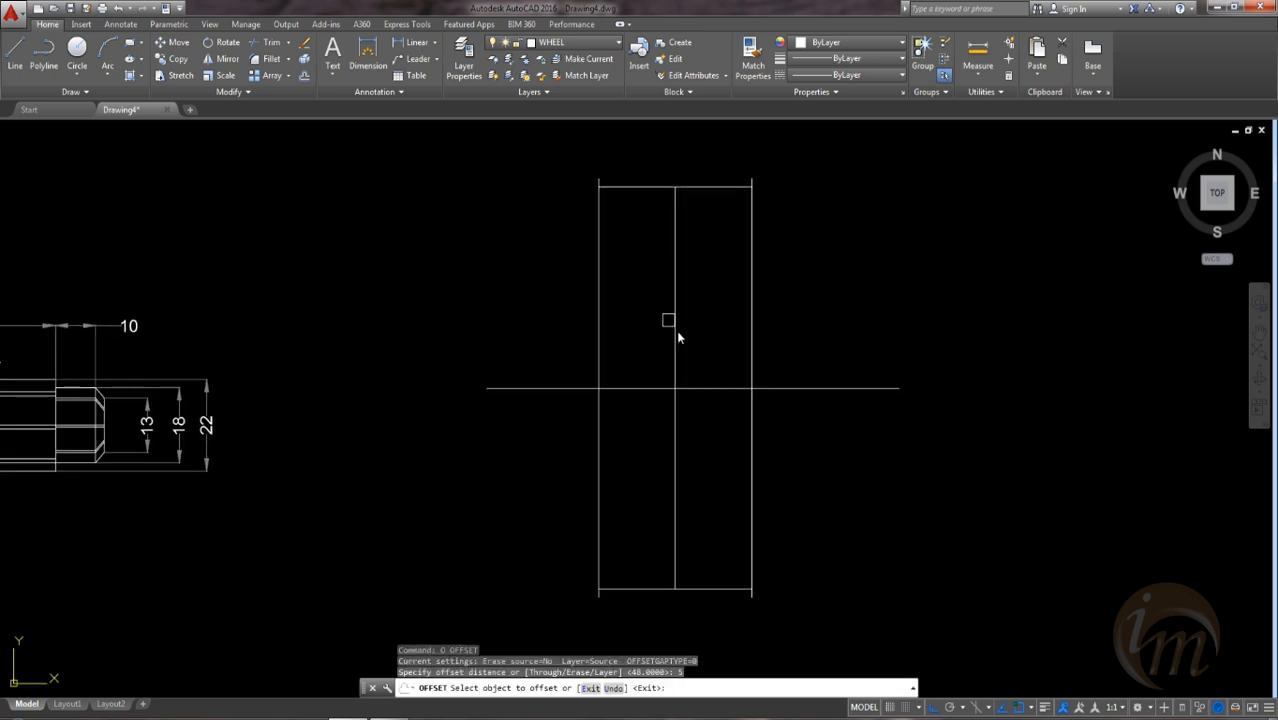
left_click(675, 328)
left_click(706, 323)
left_click(675, 320)
left_click(641, 320)
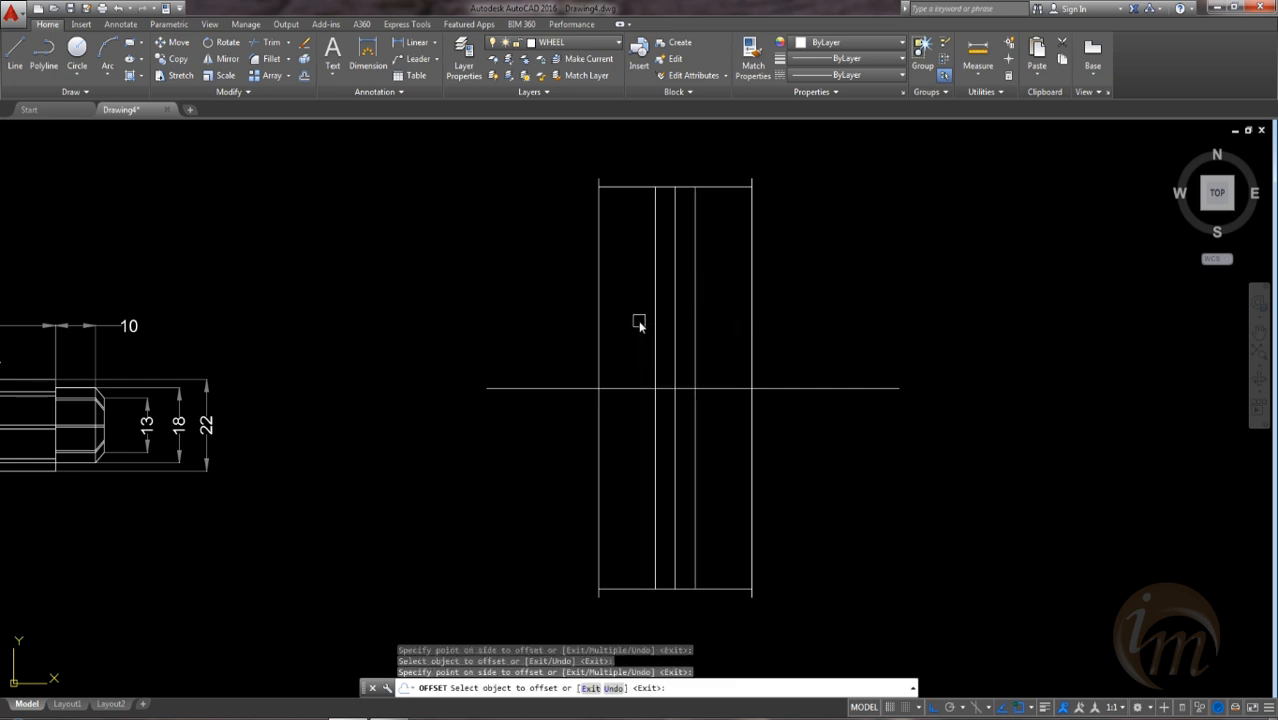
key("Escape")
left_click(675, 281)
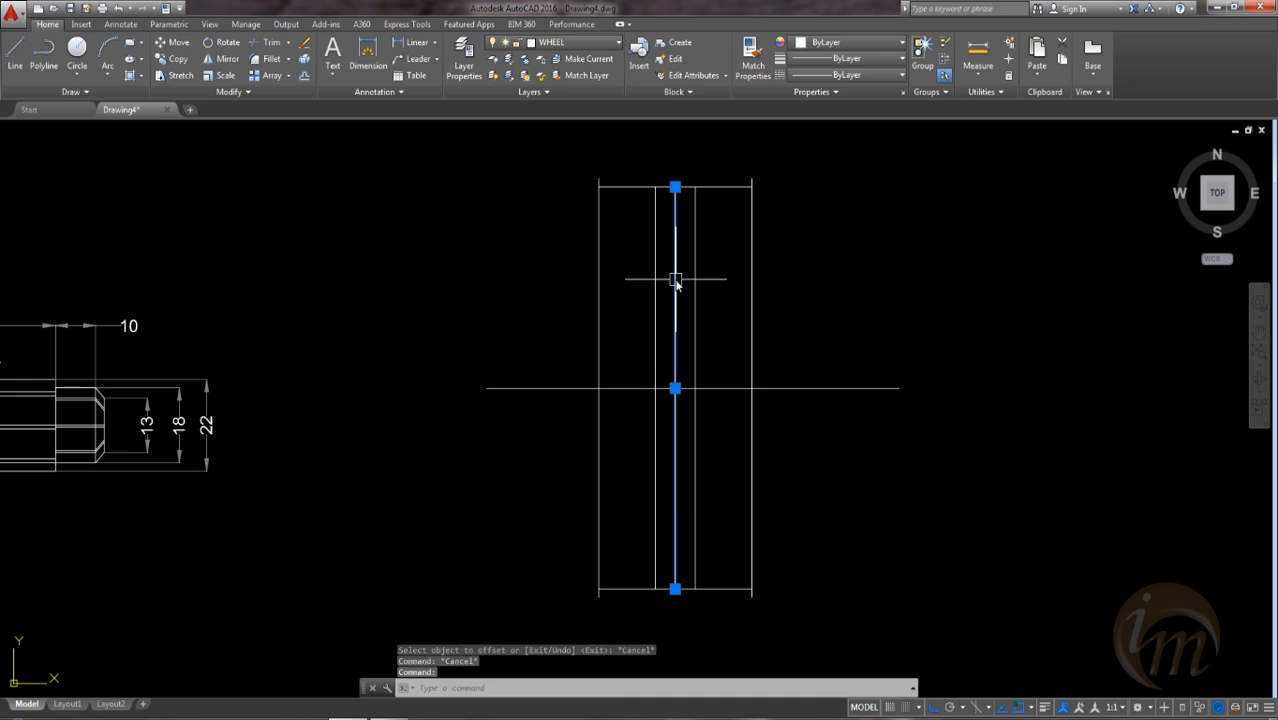
key("Delete")
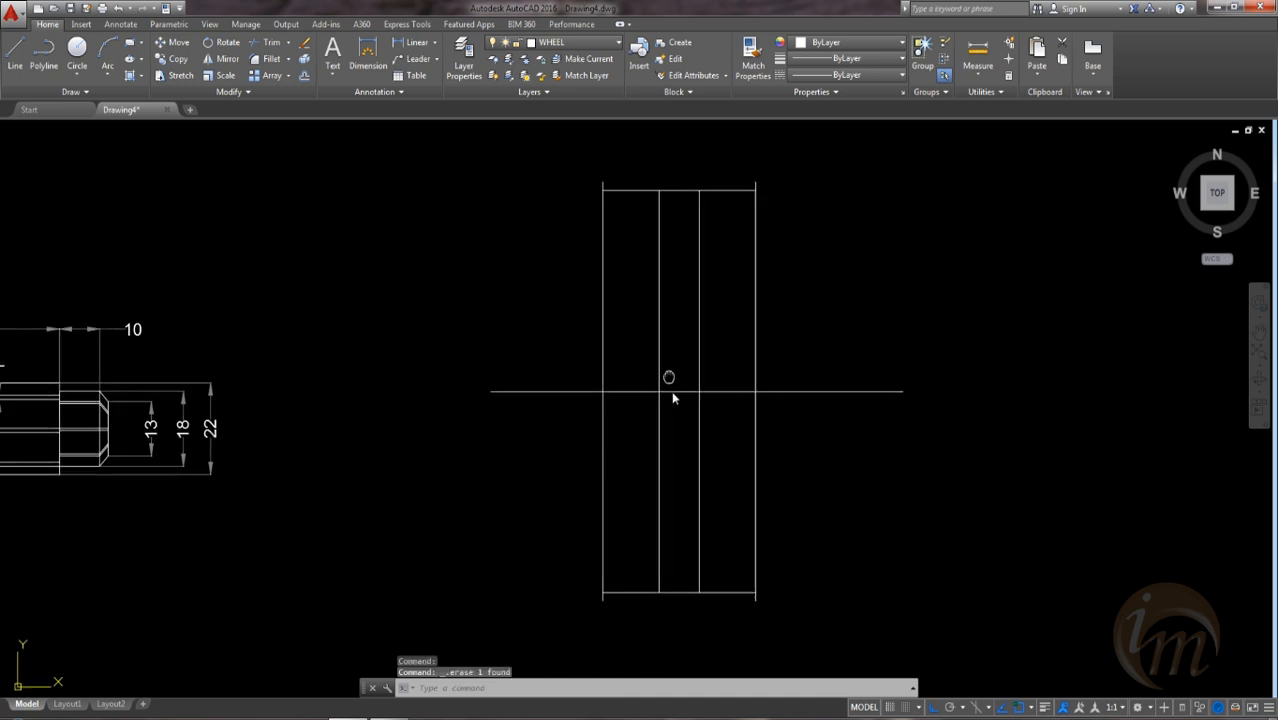
Step: Copy the long horizontal midline to 44 and 40 units above its original position
middle_click_drag(621, 388, 633, 419)
key("Return")
key("Escape")
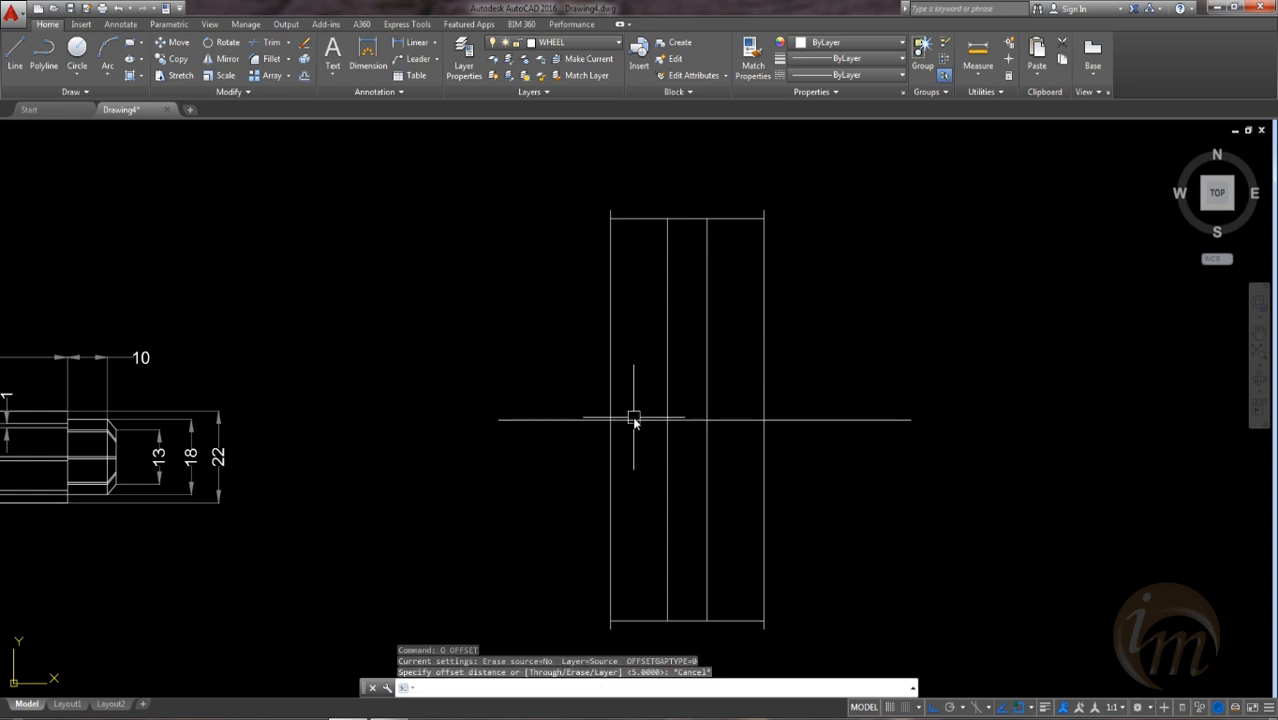
type("co")
key("Return")
left_click(573, 419)
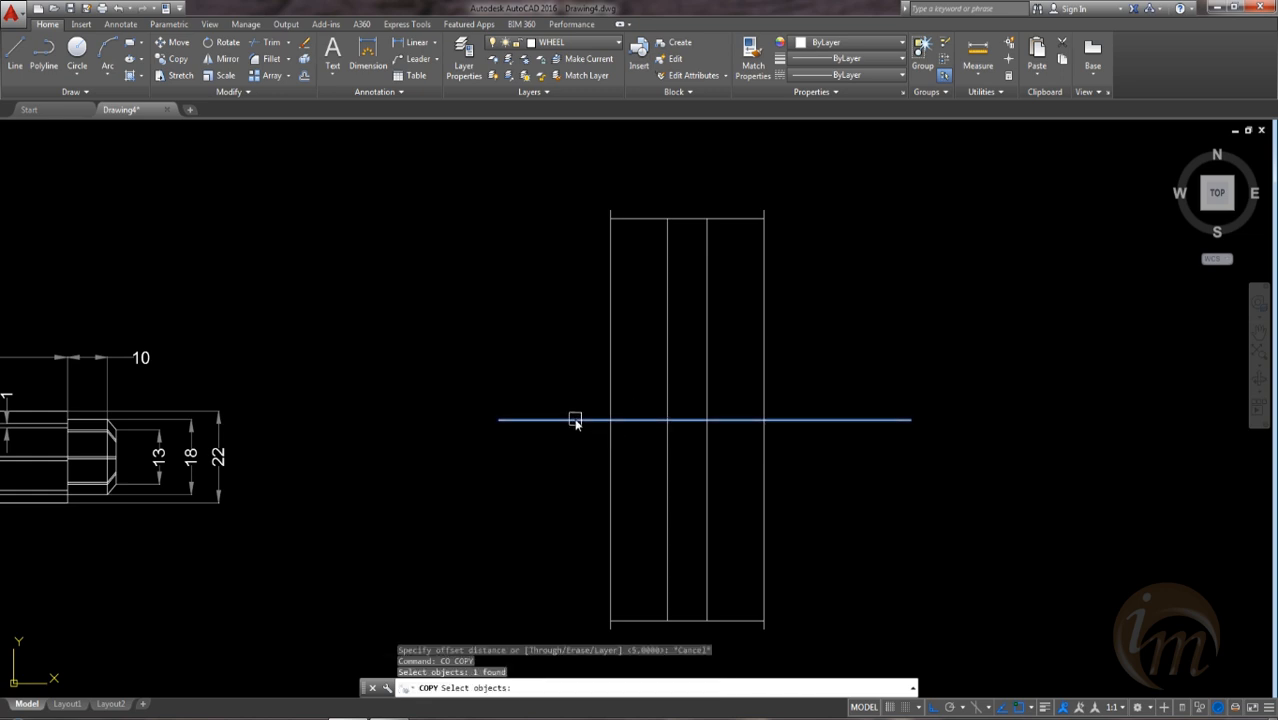
key("Return")
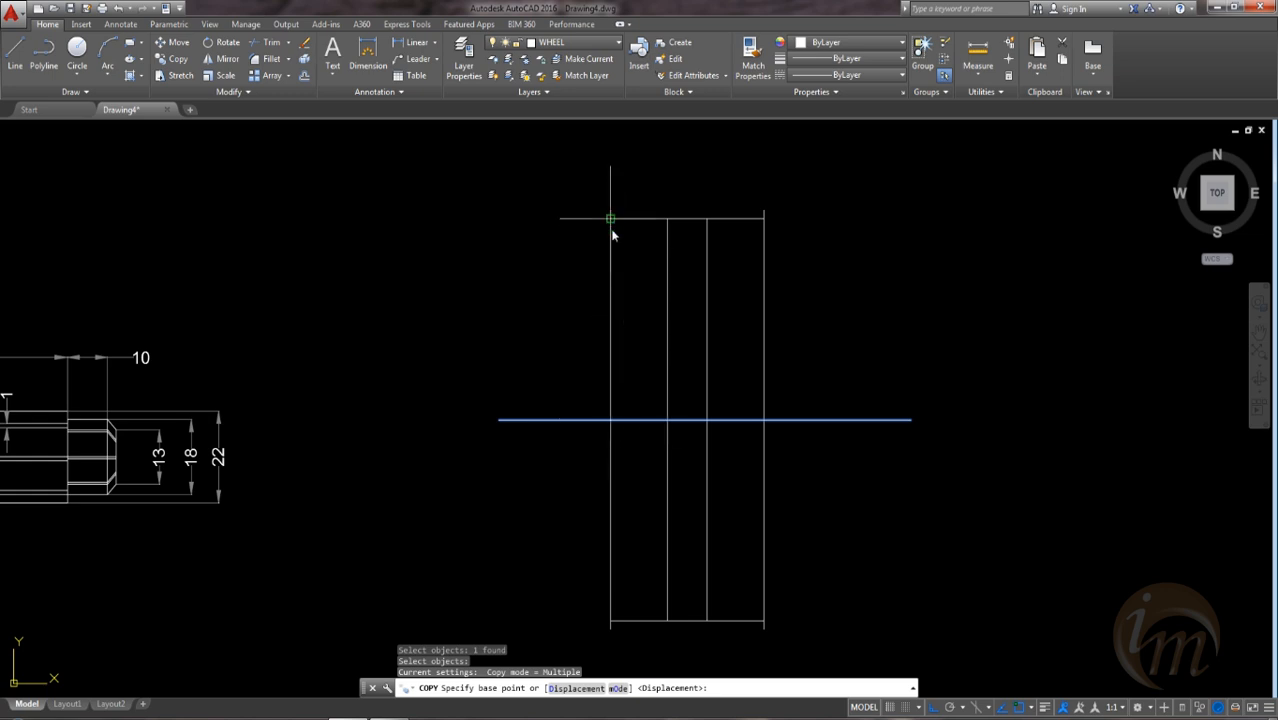
left_click(610, 419)
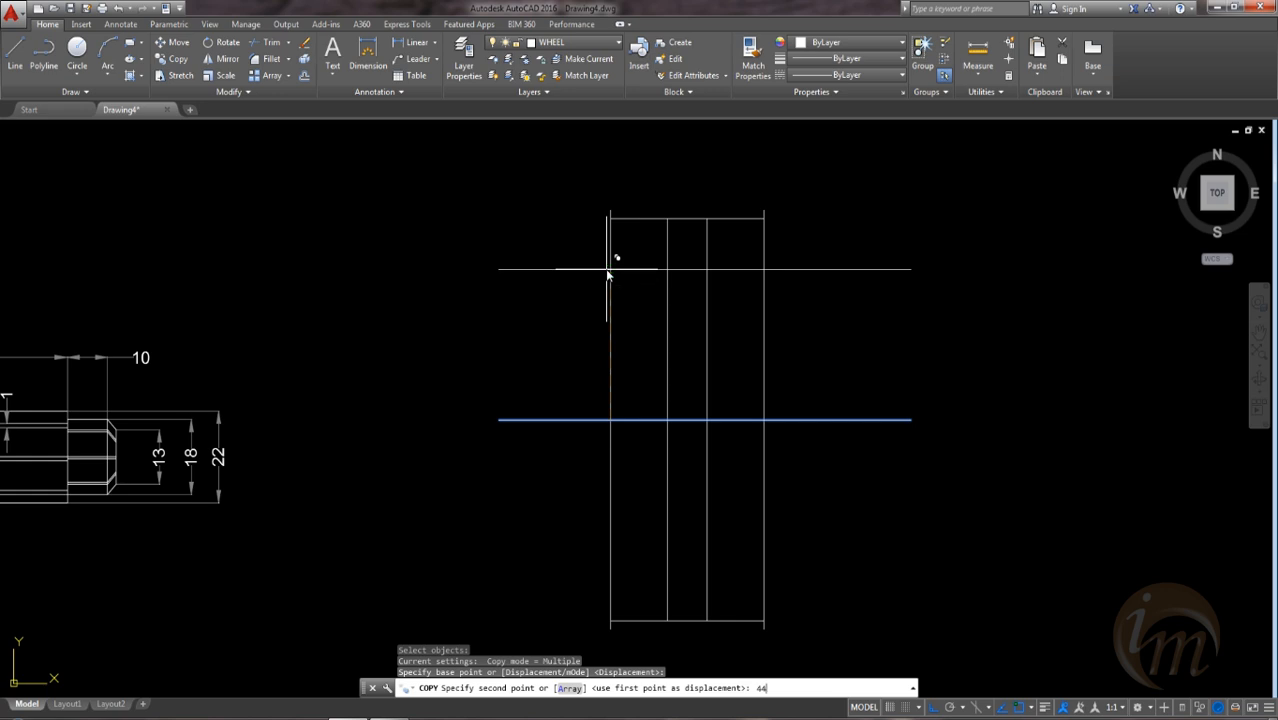
key("Return")
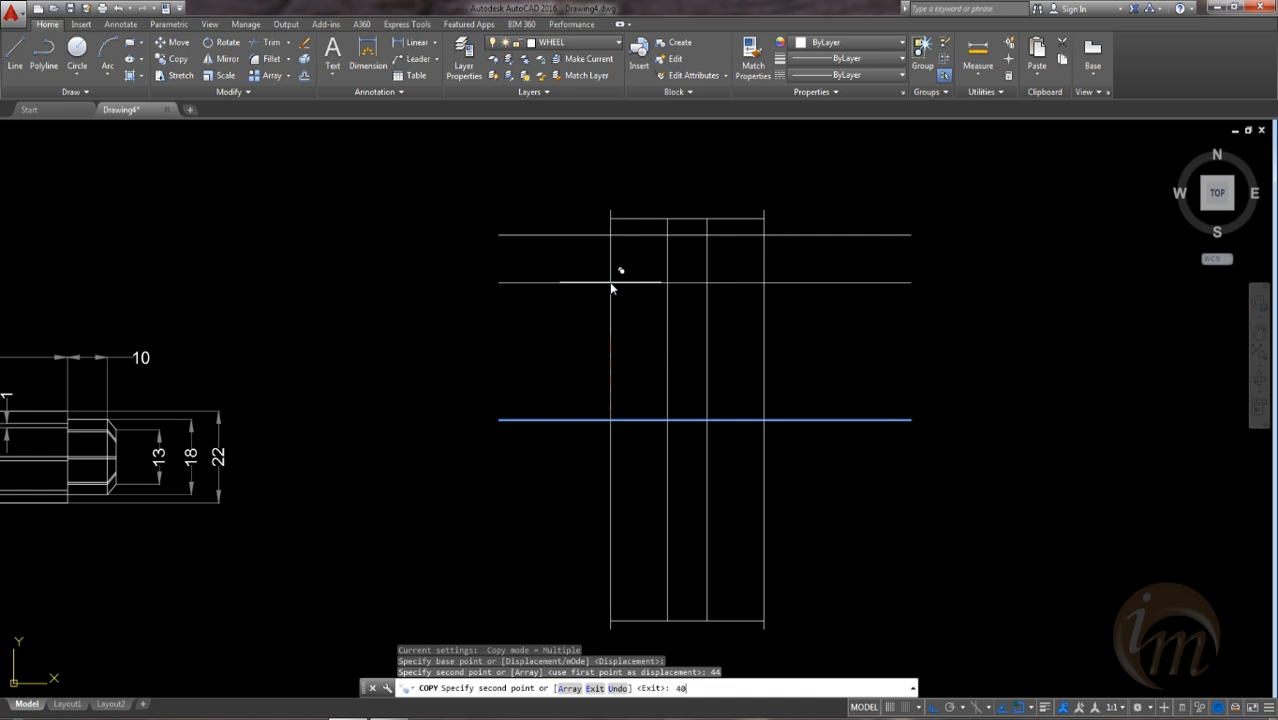
type("40")
key("Return")
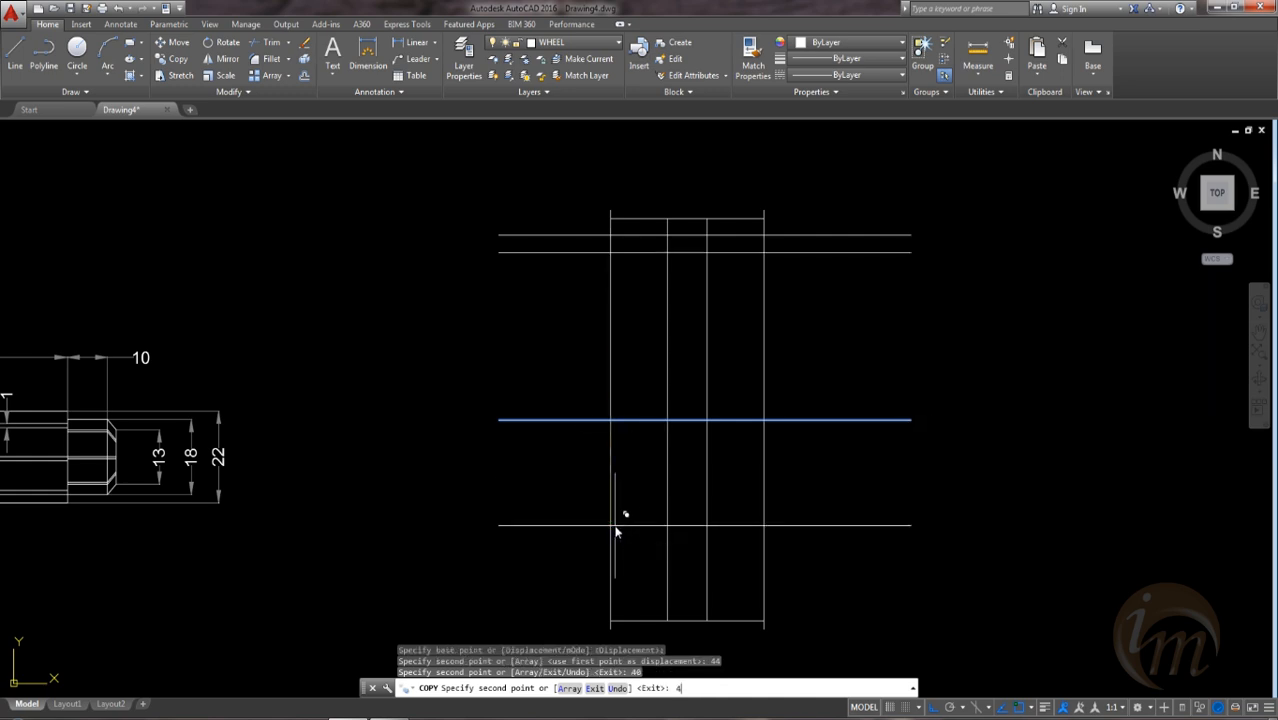
Step: Place two more copies of the midline 44 and 40 units below it
type("44")
key("Return")
type("4")
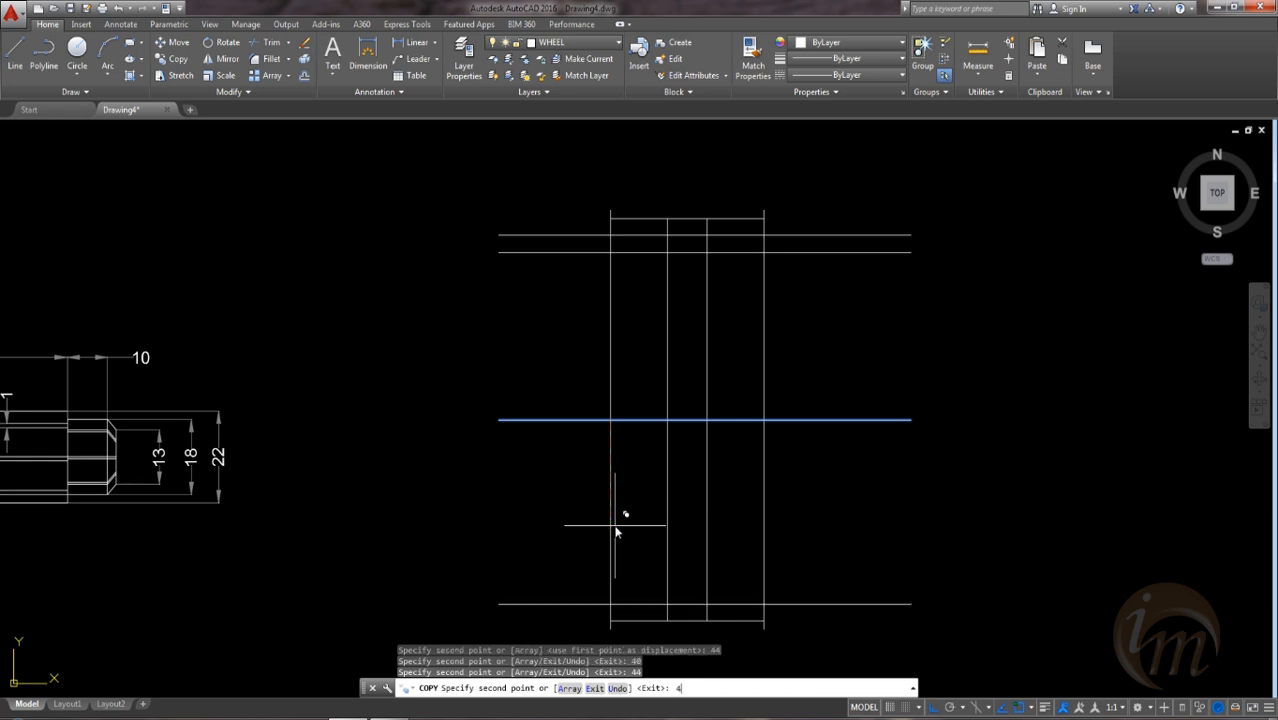
type("0")
key("Return")
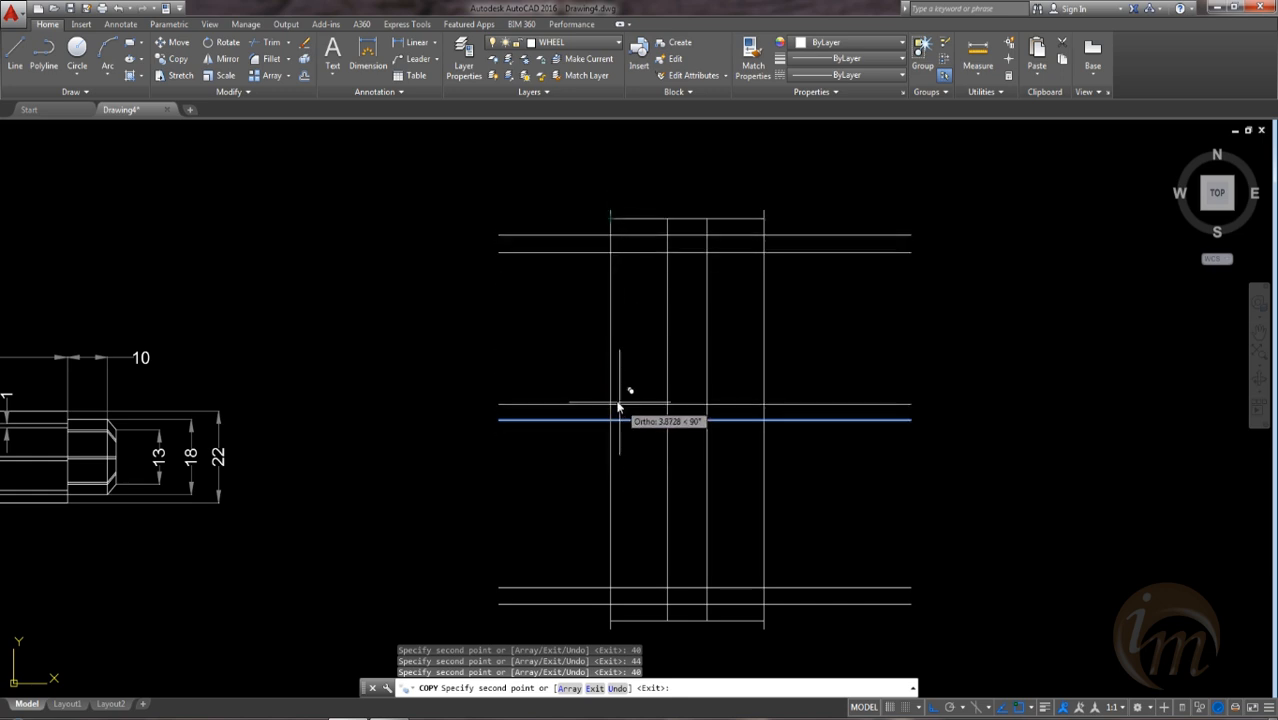
Step: Add copies of the midline 4 and 8 units above it and finish copying
key("Return")
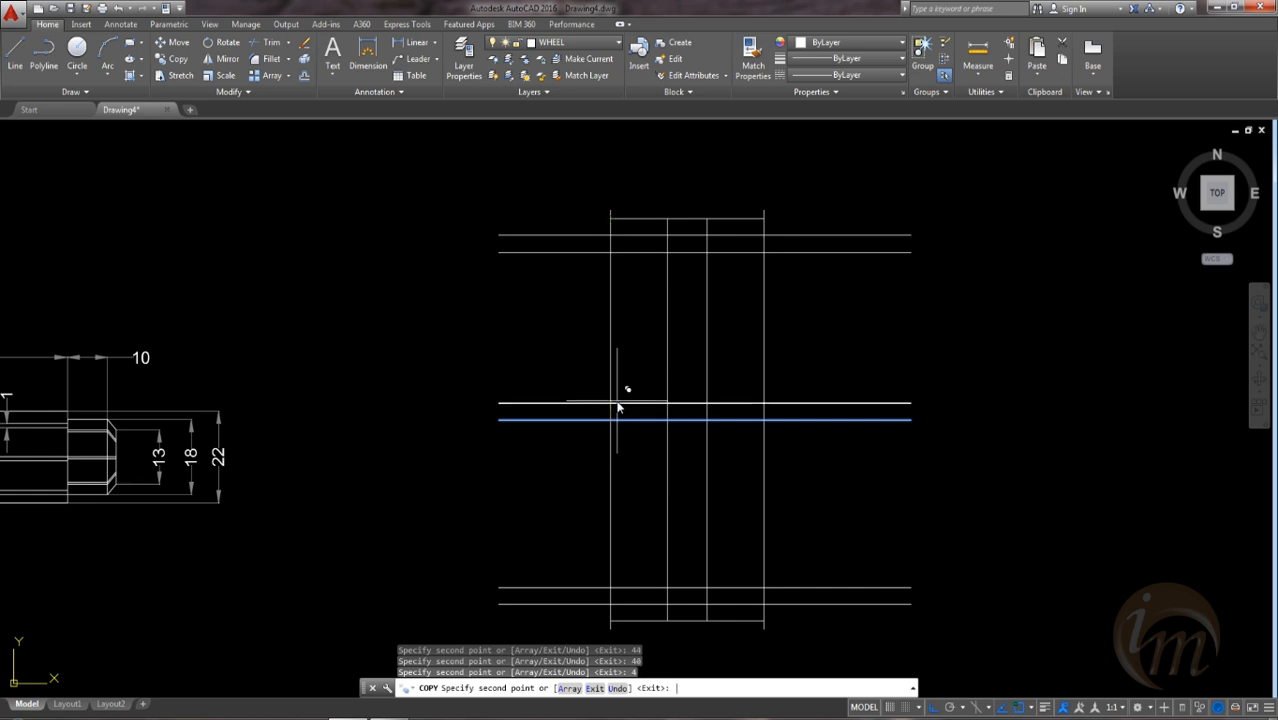
type("8")
key("Return")
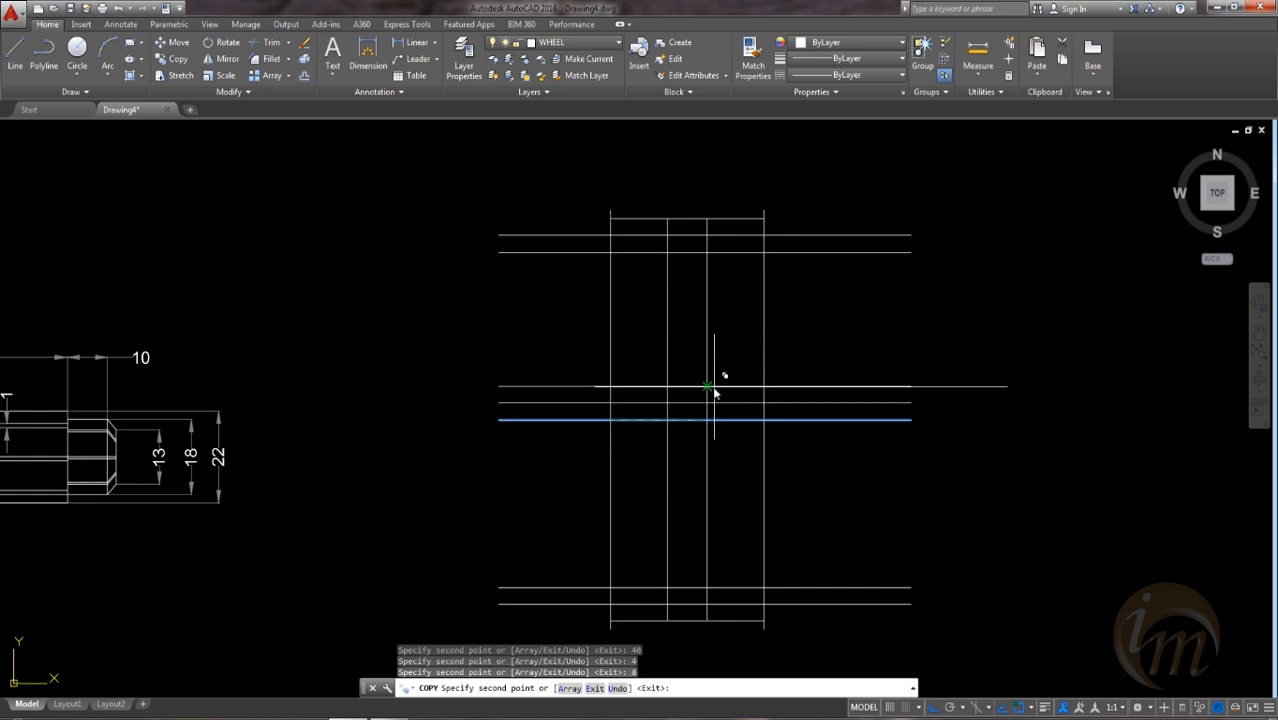
key("Escape")
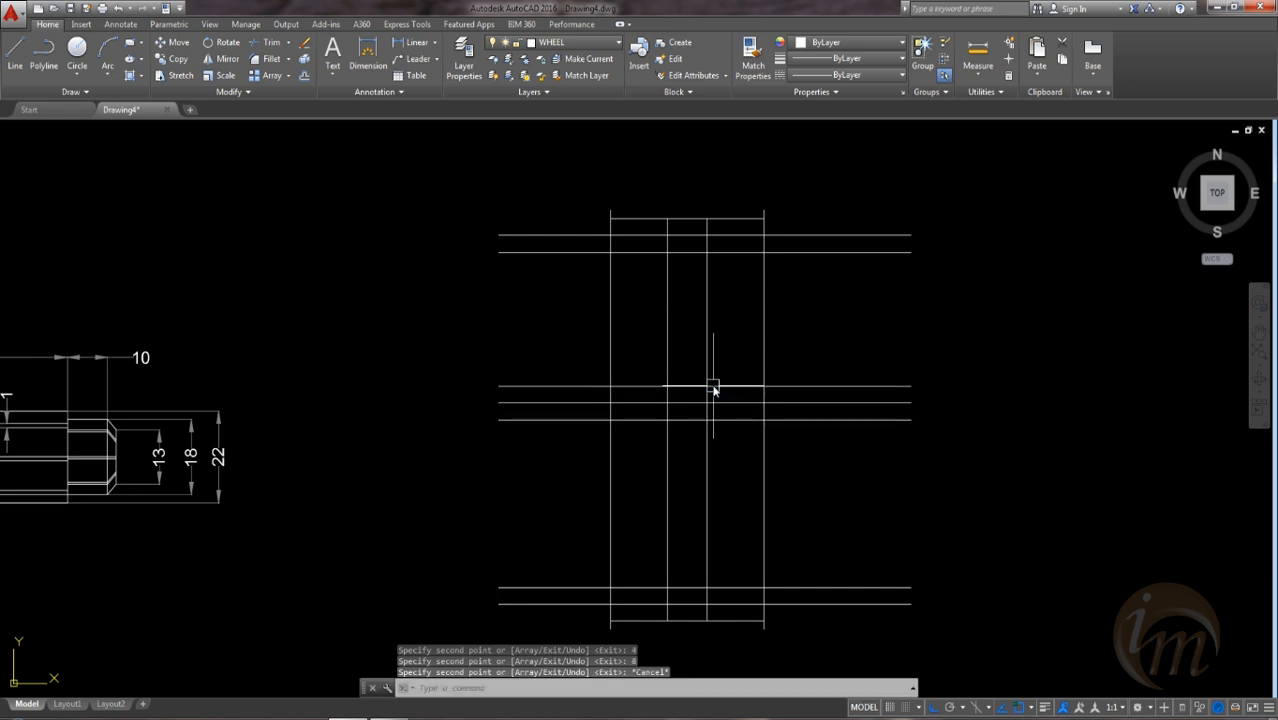
Step: Trim the overhanging ends of the midline and the four copies above it at the outer vertical lines
middle_click_drag(656, 311, 641, 356)
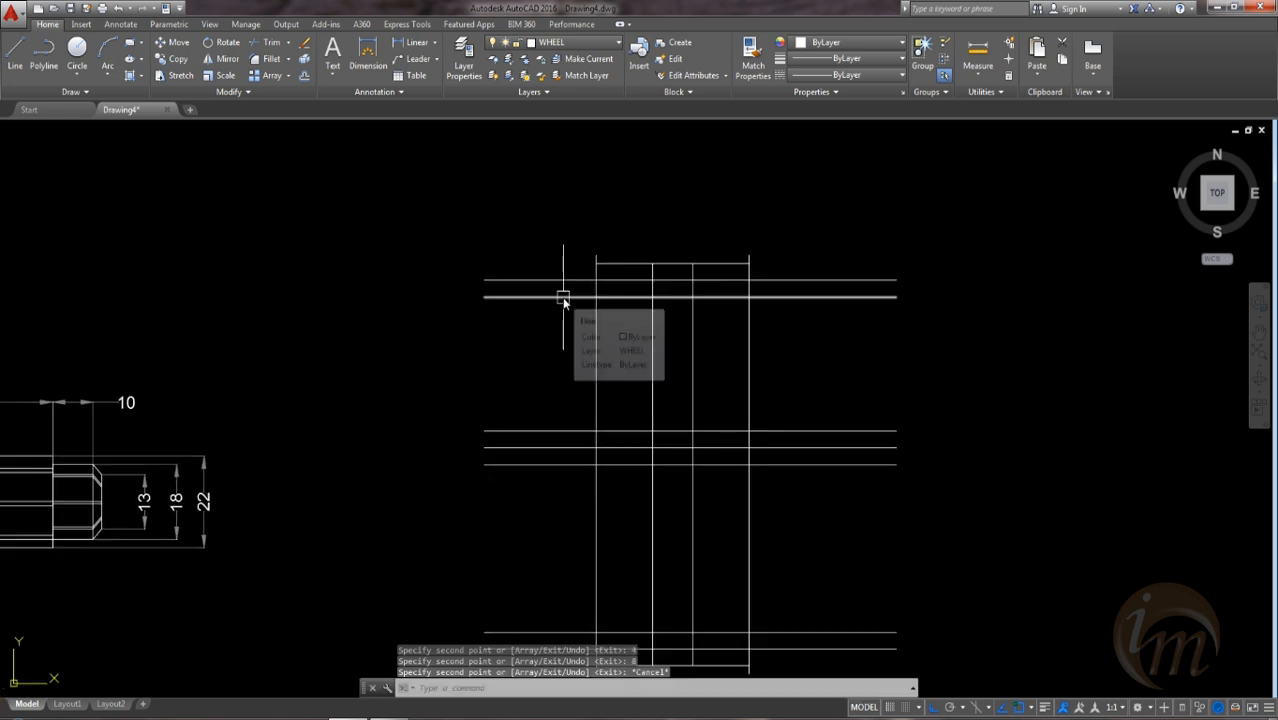
type("TR")
key("Return")
key("Return")
left_click(569, 450)
left_click(494, 220)
left_click(946, 478)
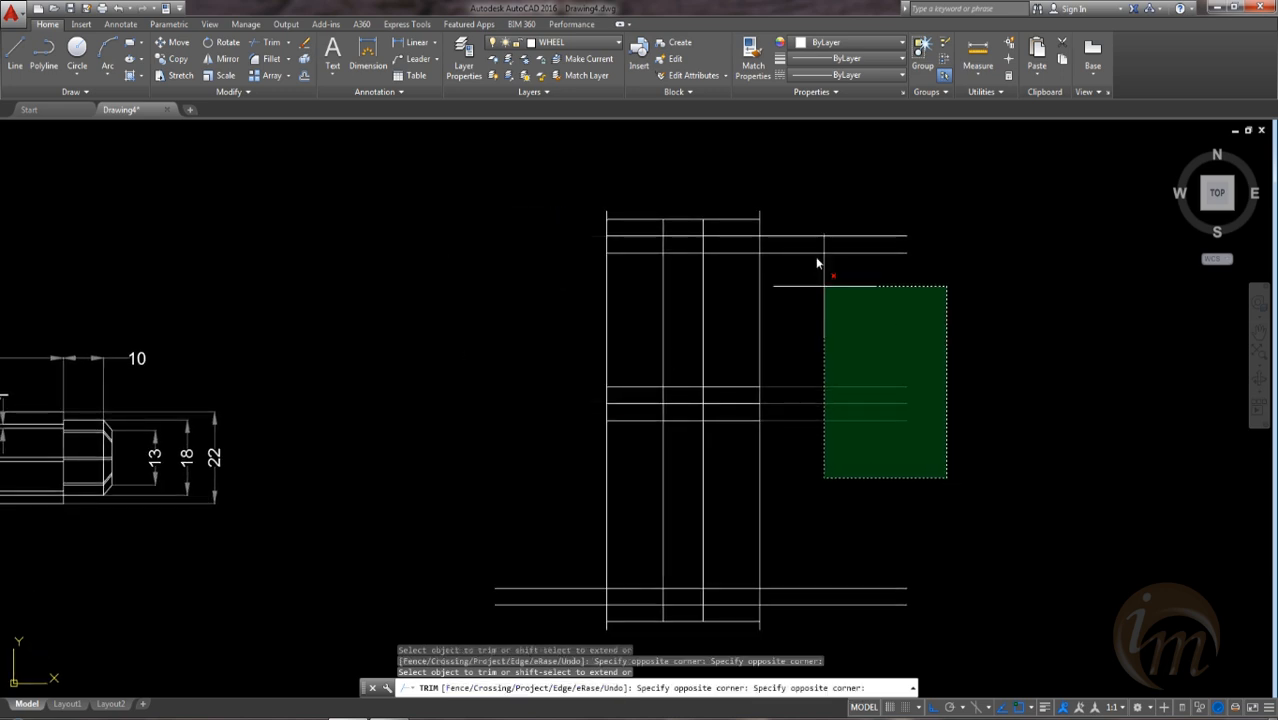
left_click(818, 236)
key("Escape")
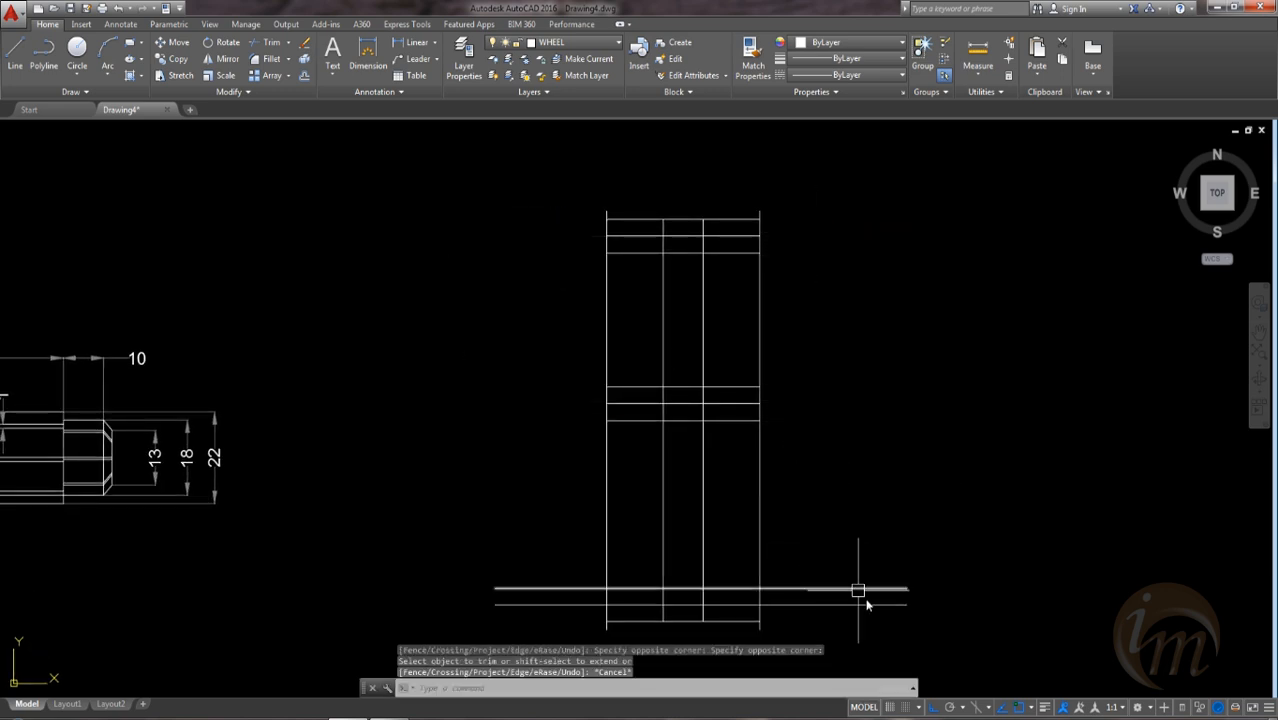
Step: Erase the two long horizontal copies near the lower edge of the wheel outline
left_click(871, 620)
left_click(824, 543)
key("Delete")
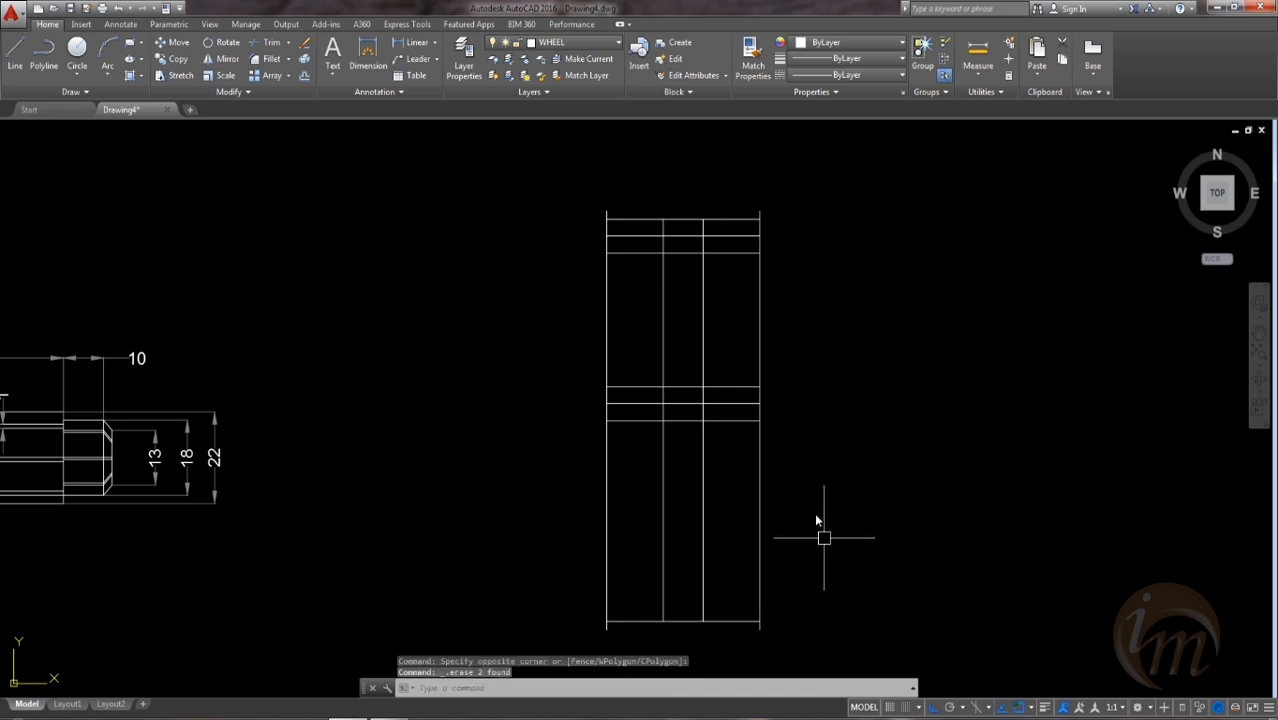
Step: Stretch both ends of the trimmed midline outward past the outer vertical lines
left_click(725, 404)
left_click(762, 404)
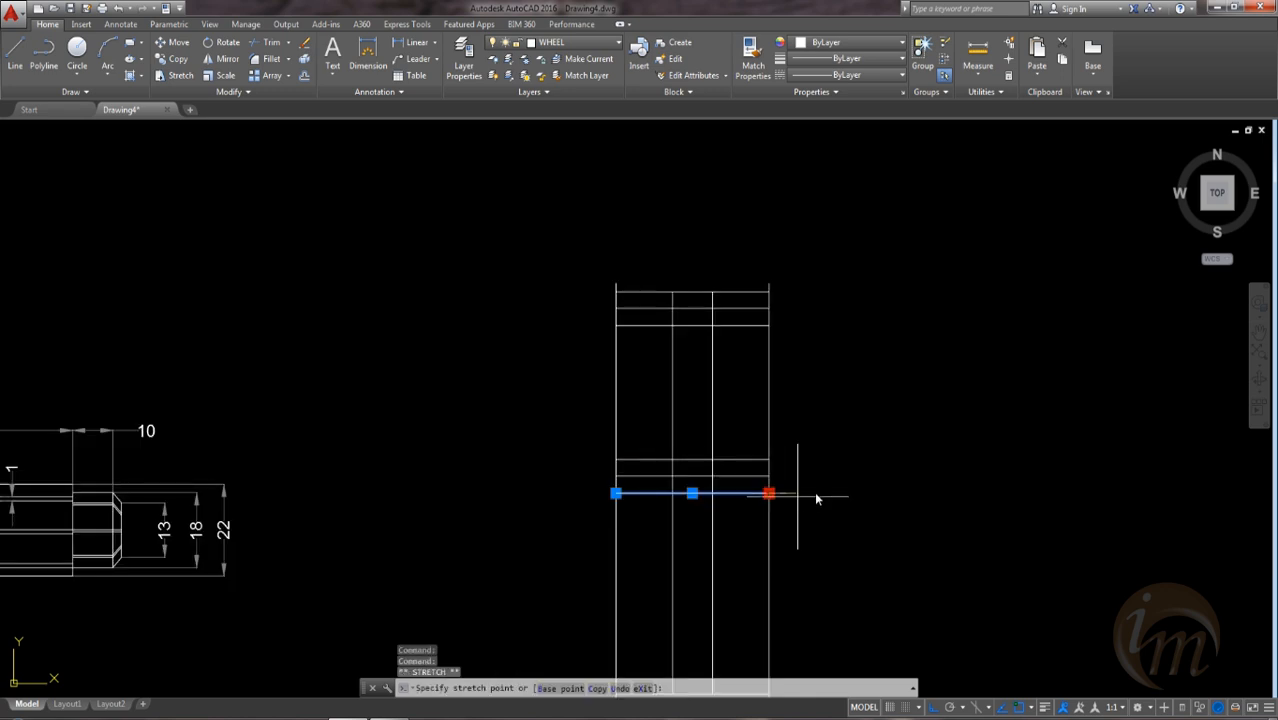
left_click(819, 494)
left_click(616, 493)
left_click(556, 494)
key("Escape")
middle_click_drag(688, 461, 714, 565)
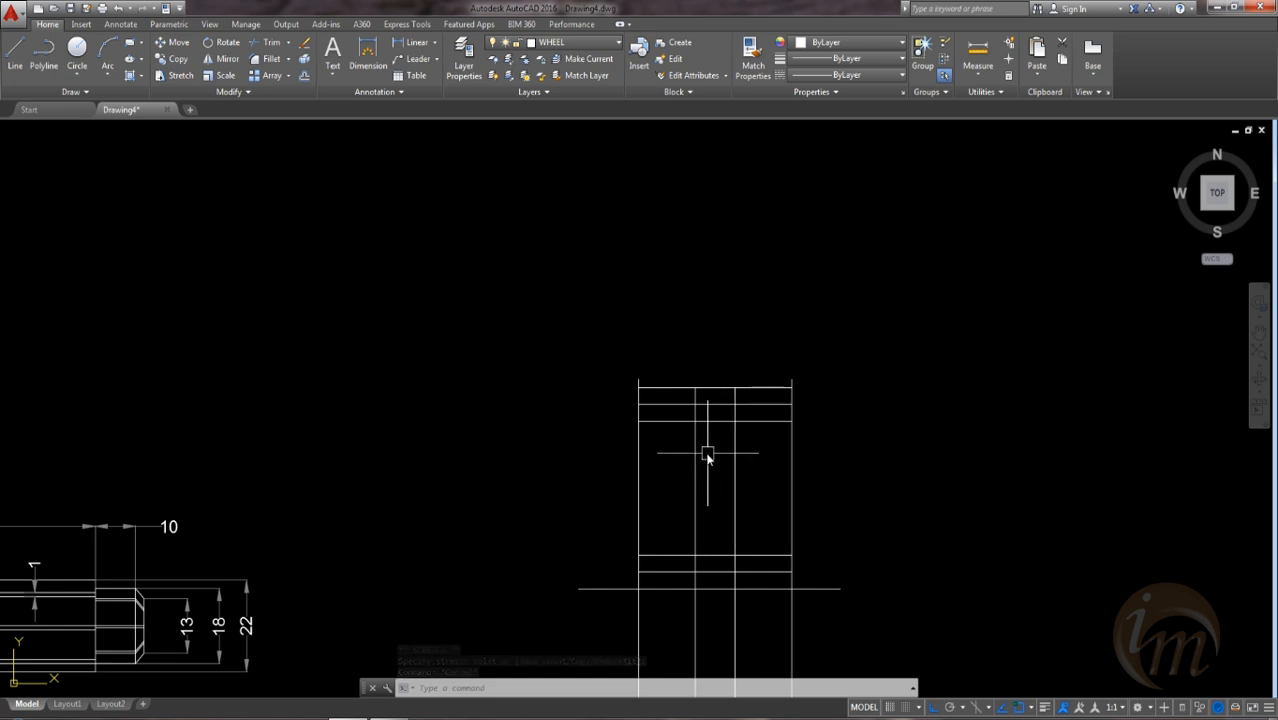
scroll(668, 479, "up", 4)
type("f")
key("Return")
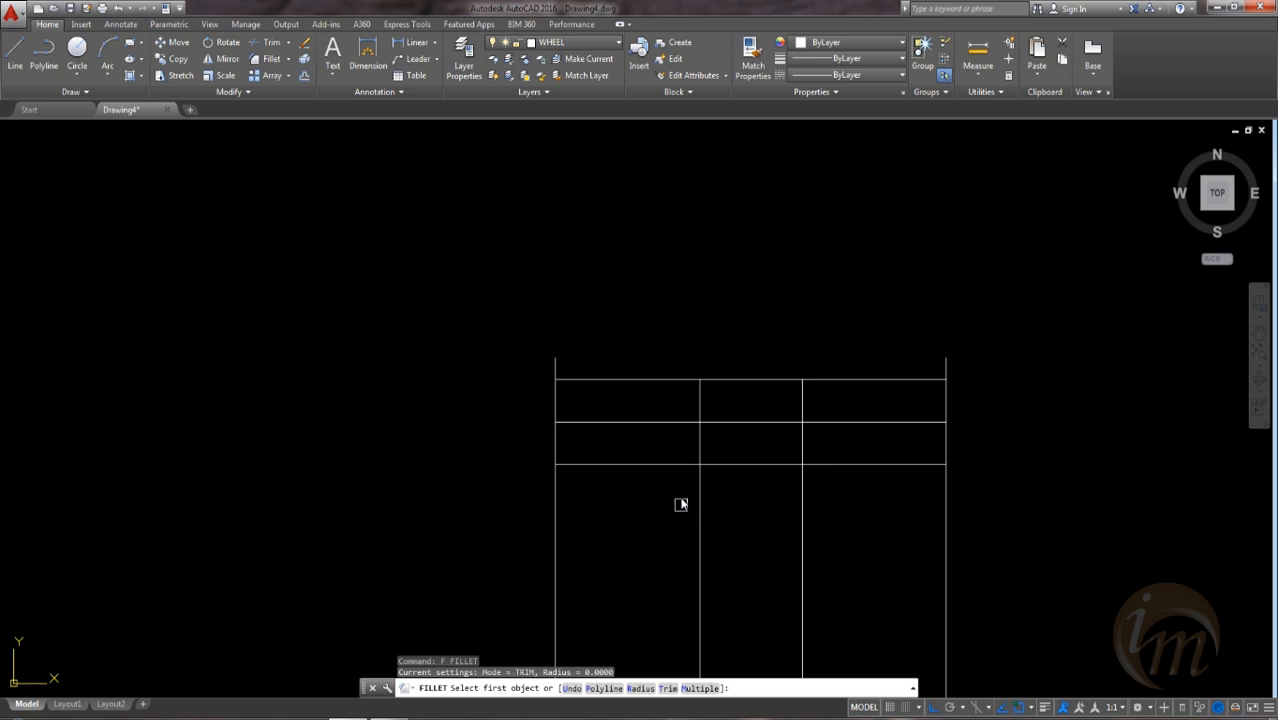
key("Escape")
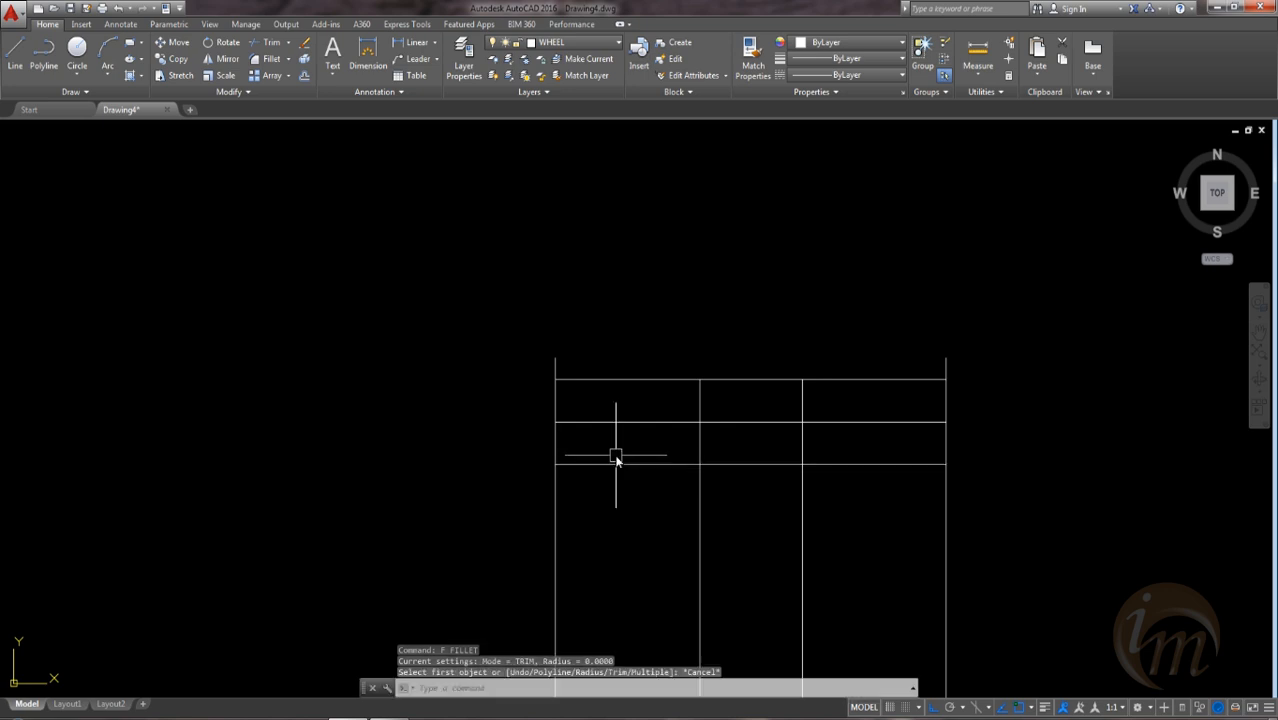
Step: Draw a line 1 unit up from the second horizontal line's left end, continuing down to its intersection with the left inner vertical
type("l")
key("Return")
left_click(568, 410)
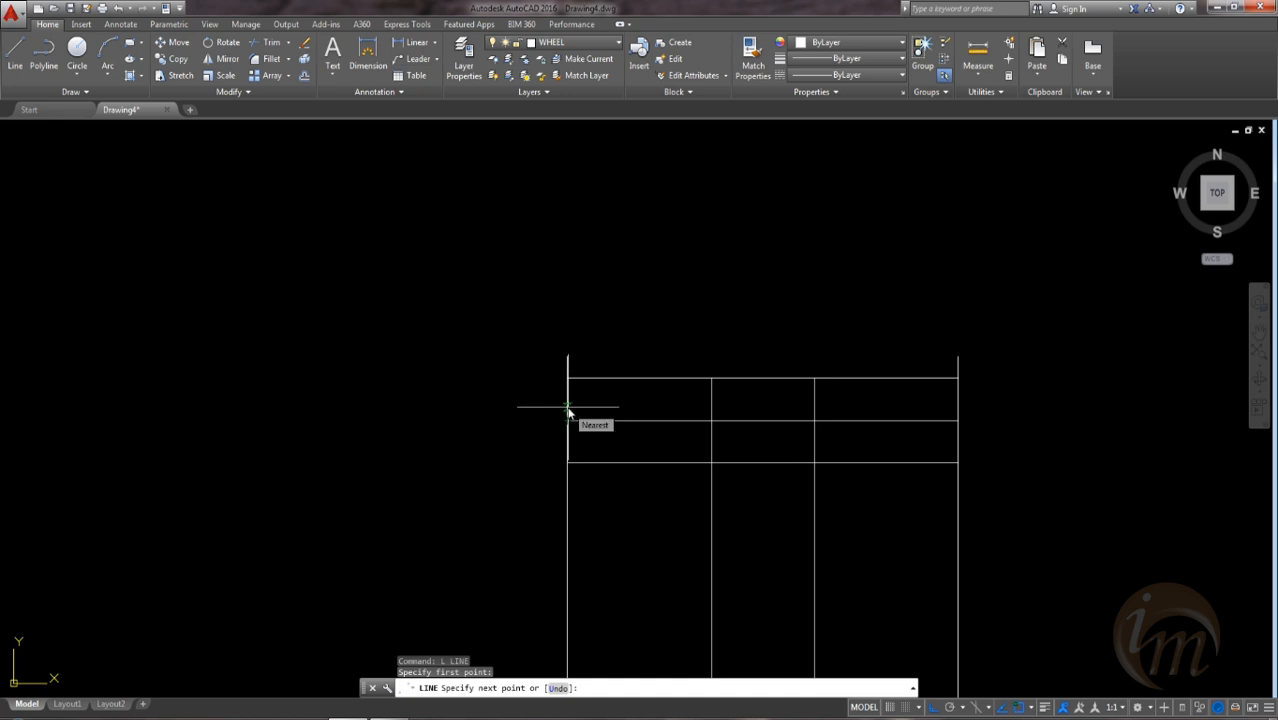
type("1")
key("Return")
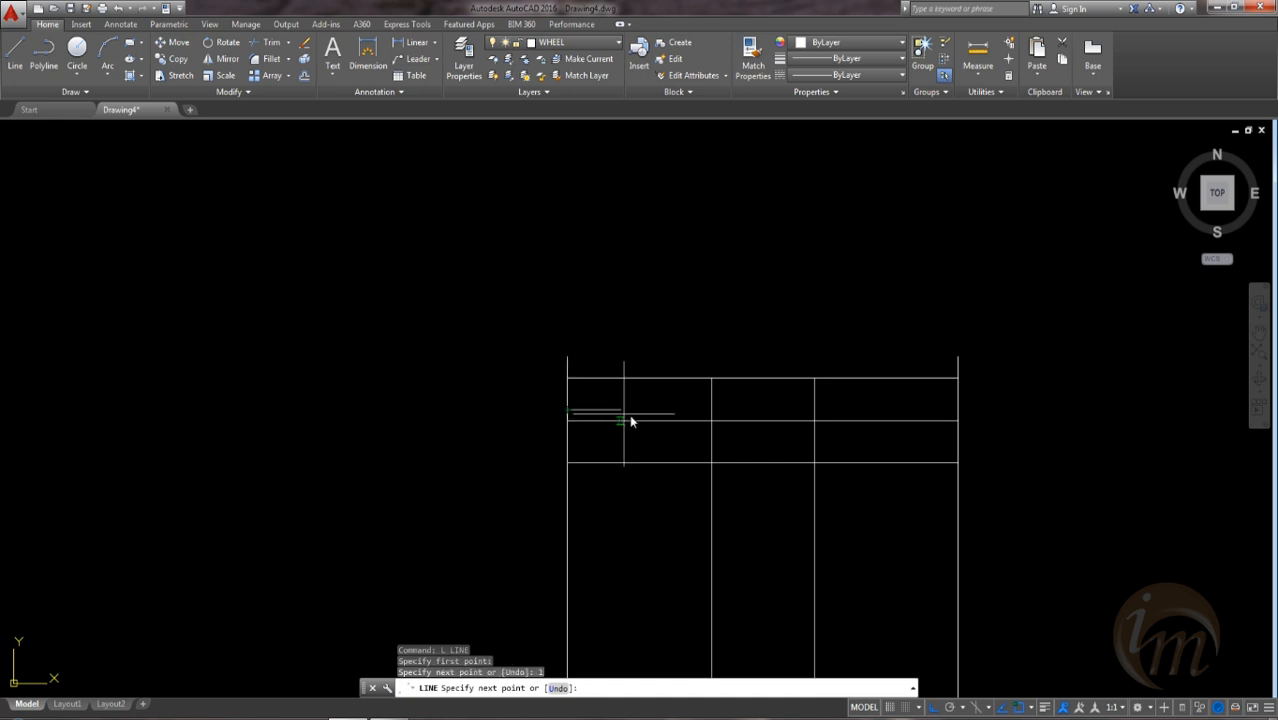
left_click(711, 421)
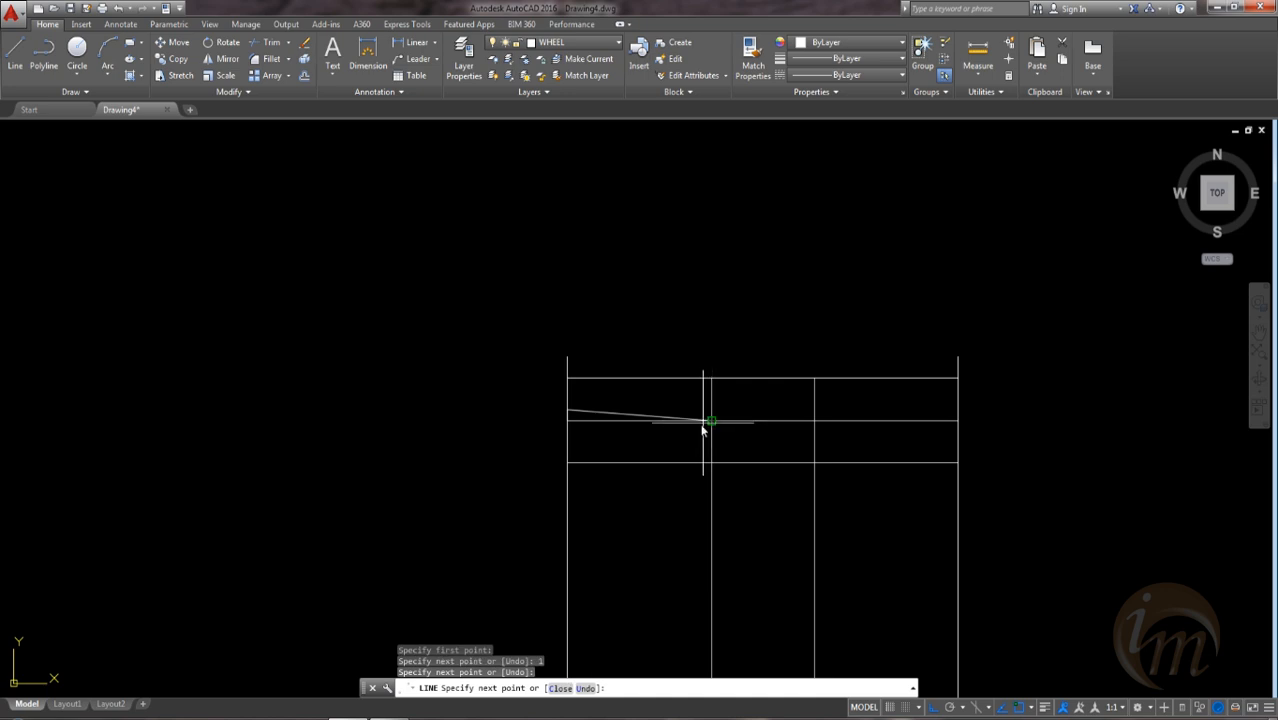
key("Escape")
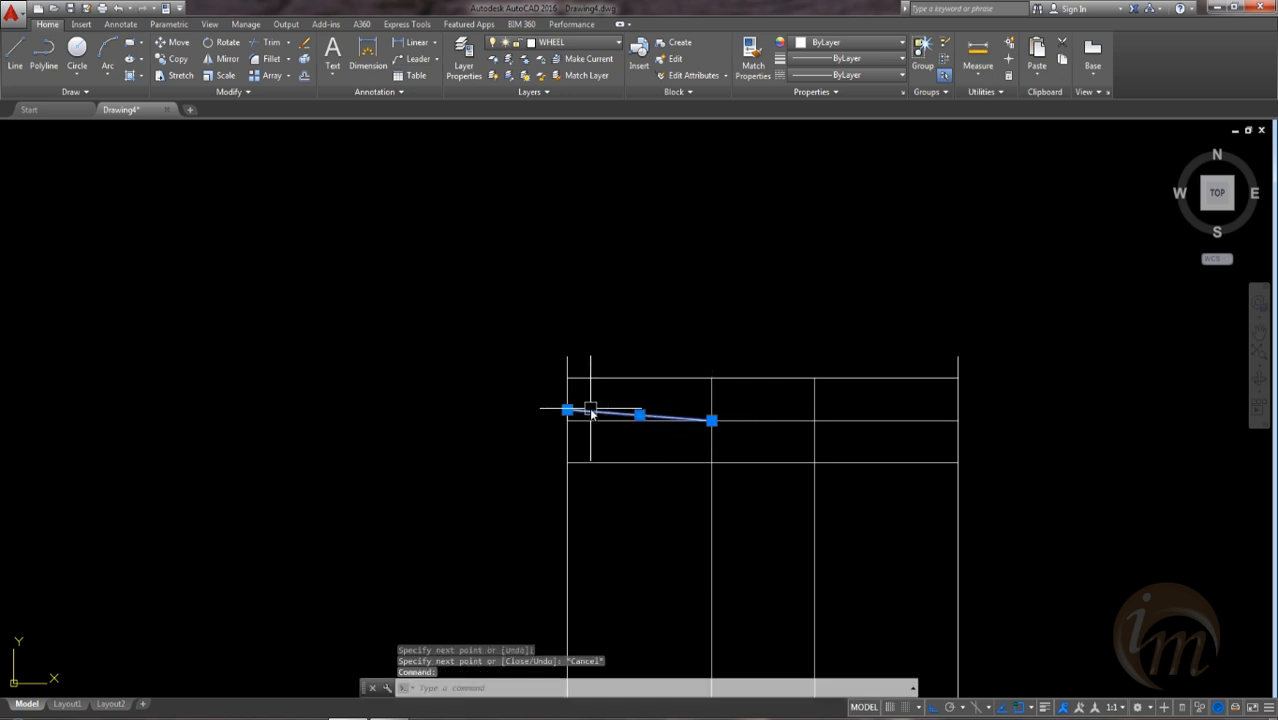
Step: Copy the sloped line down to the third horizontal line, then erase the second and third horizontal lines near the wheel's upper edge
type("co")
key("Return")
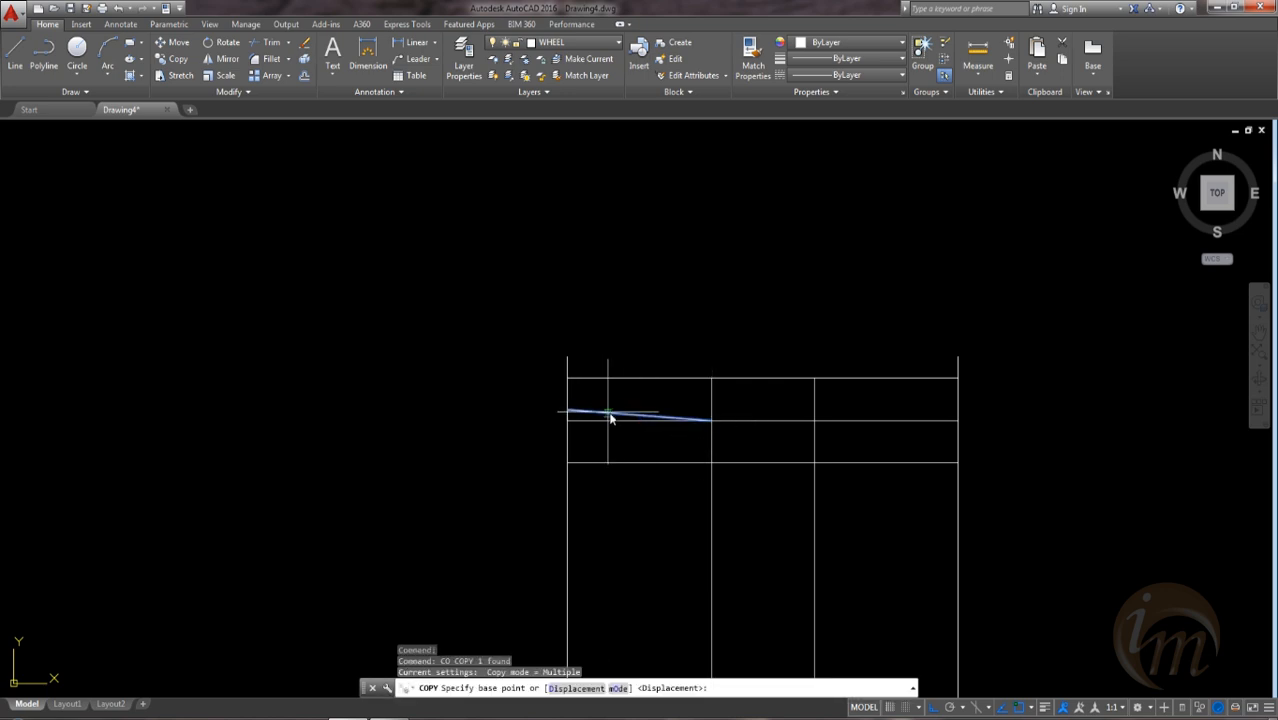
left_click(713, 425)
left_click(712, 460)
key("Escape")
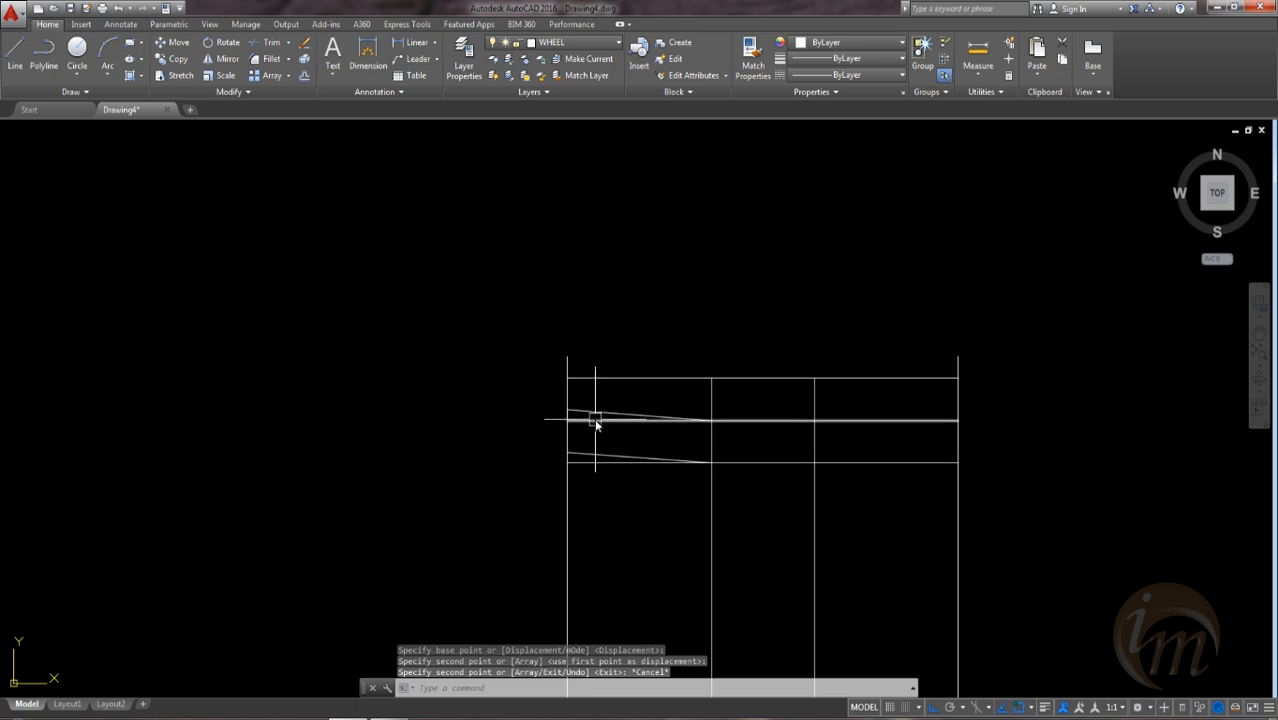
left_click(596, 422)
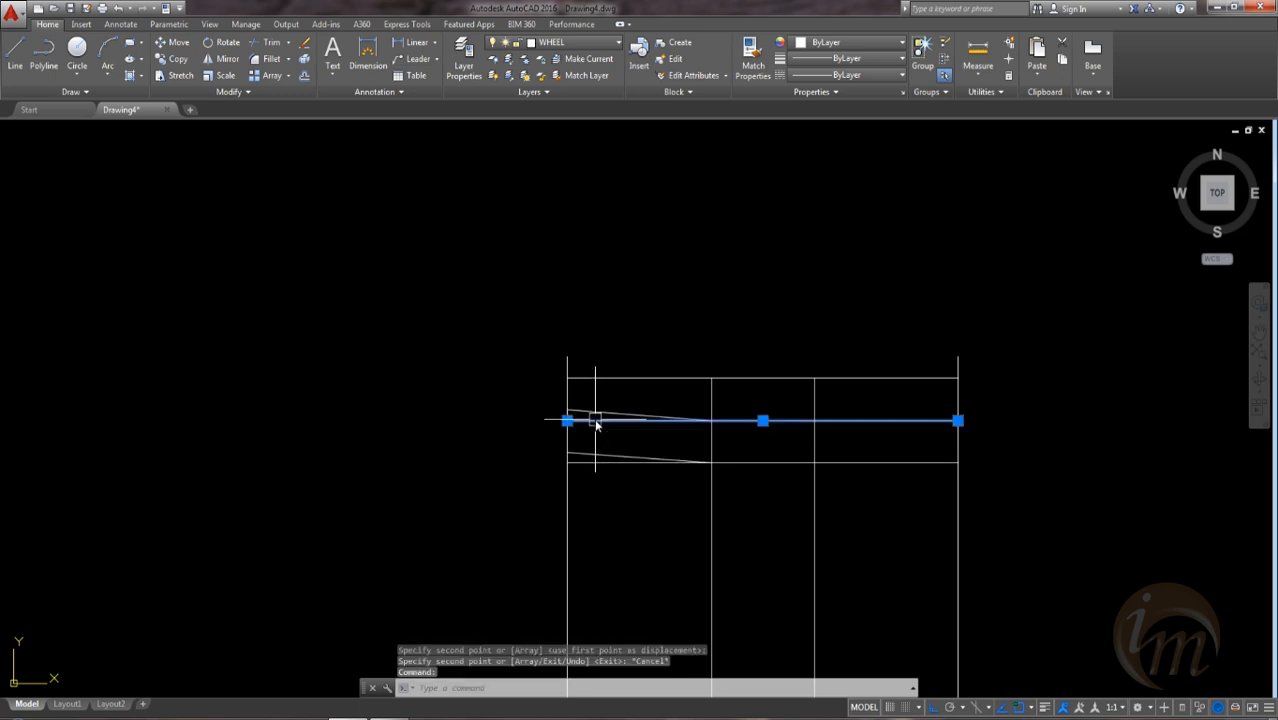
key("Delete")
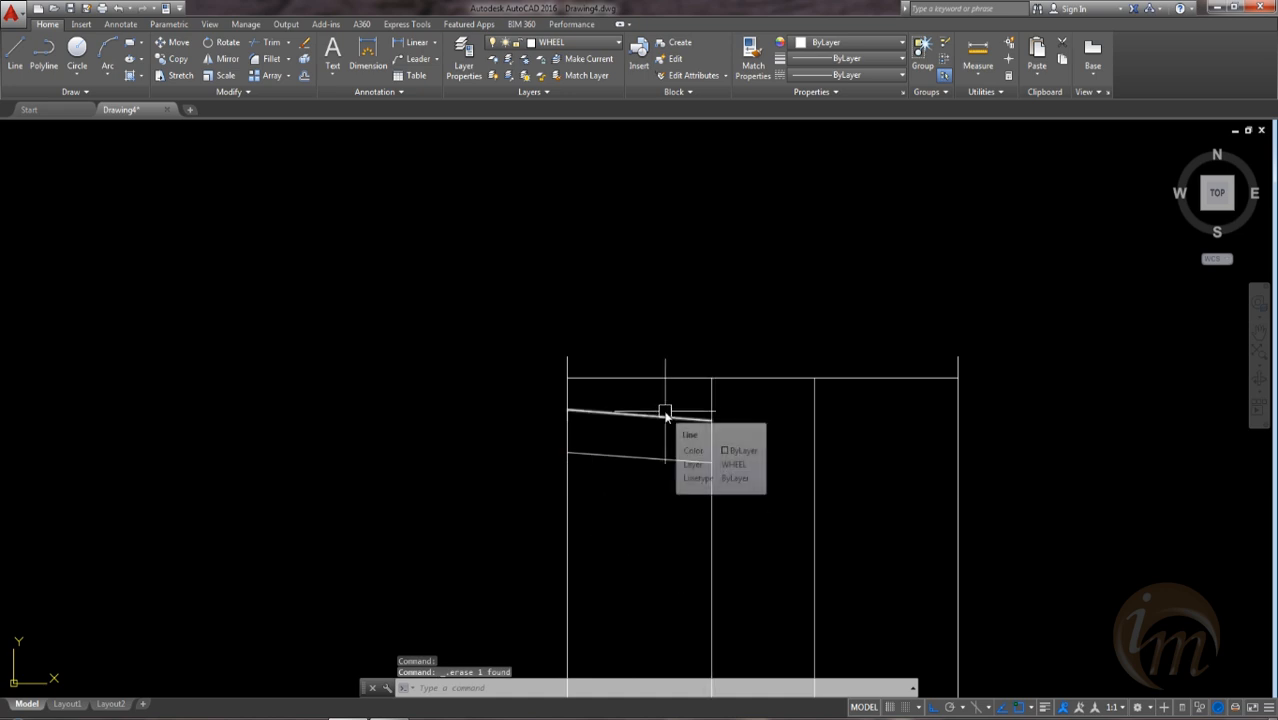
Step: Fillet both sloped lines into the left inner vertical line using a picked radius of about 3.95
type("f")
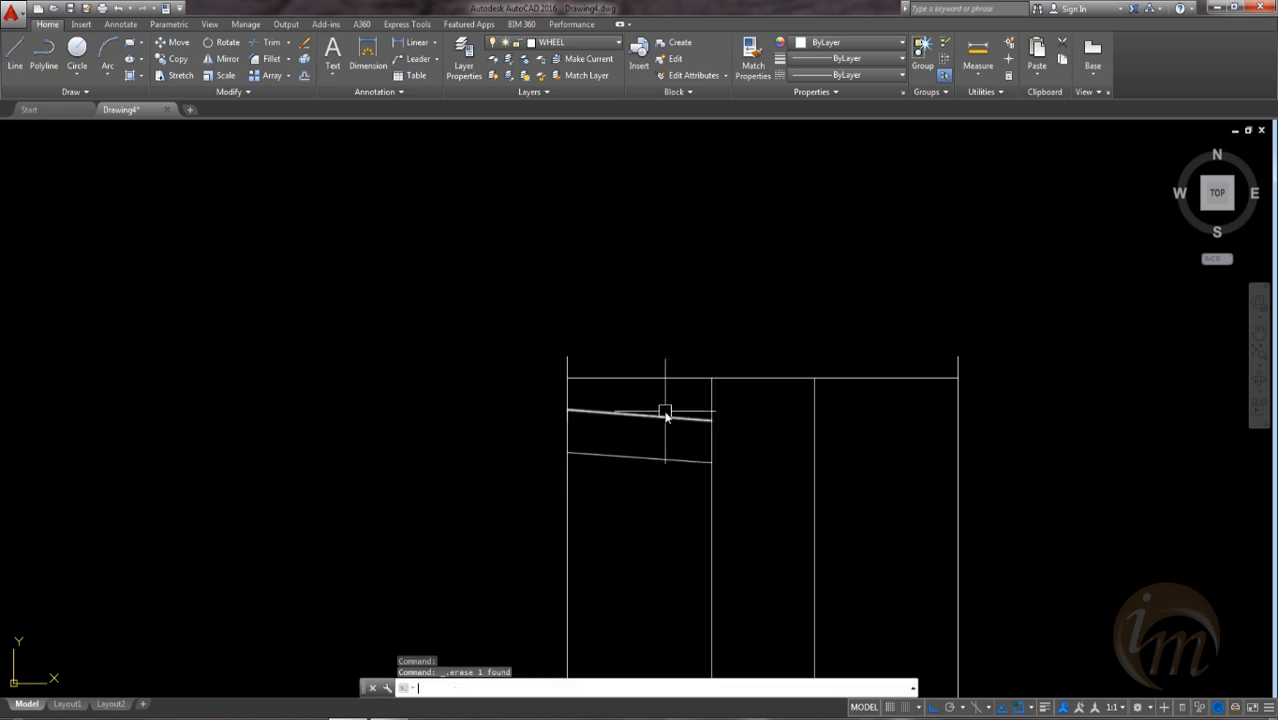
key("Return")
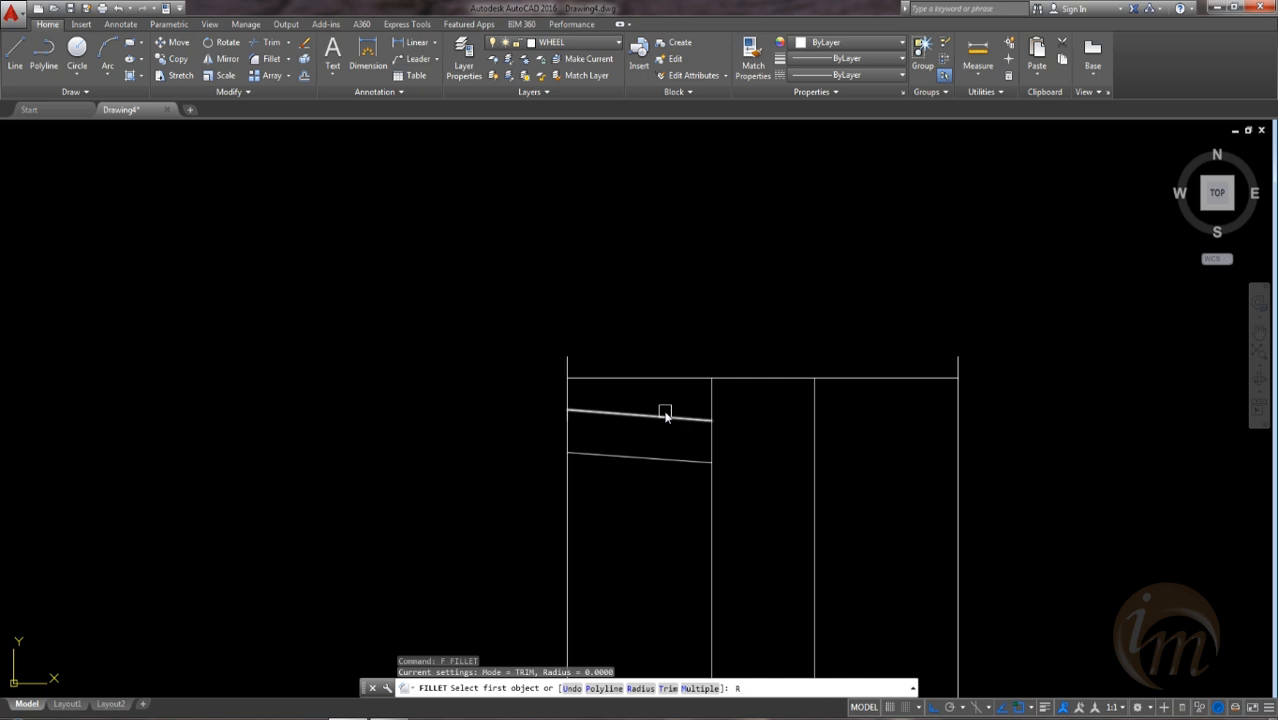
key("Return")
left_click(709, 421)
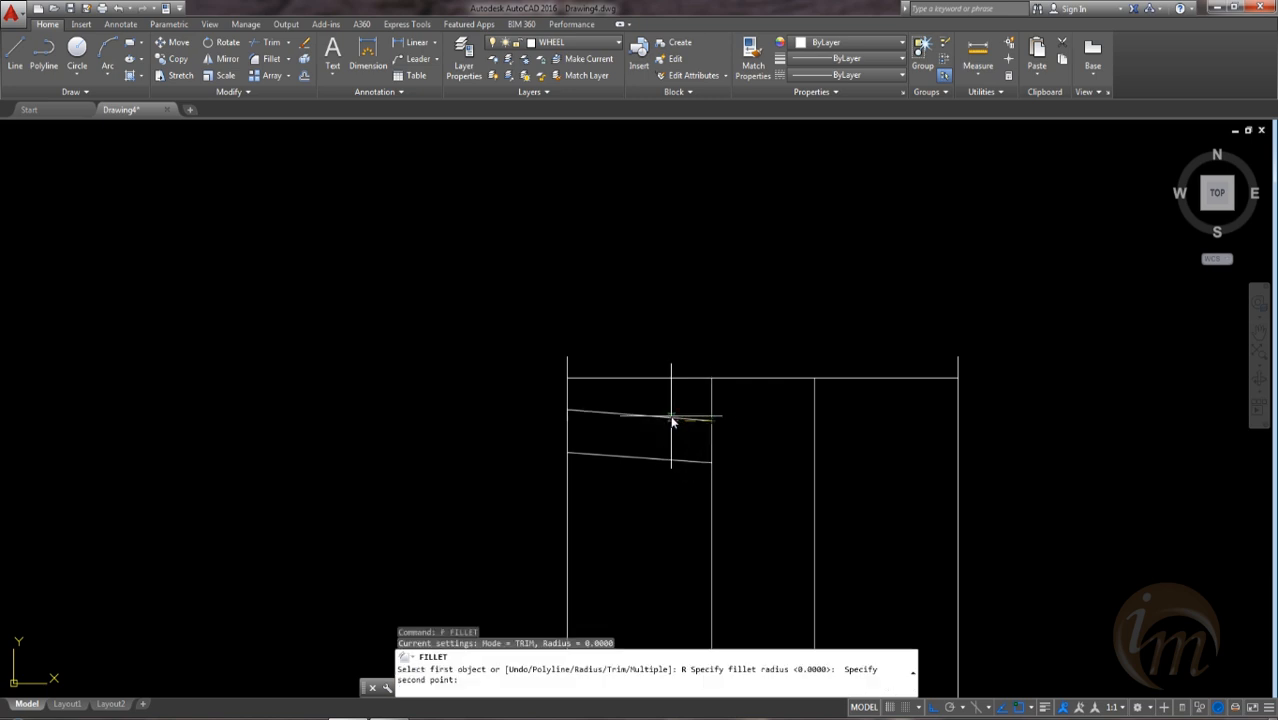
left_click(671, 420)
left_click(686, 421)
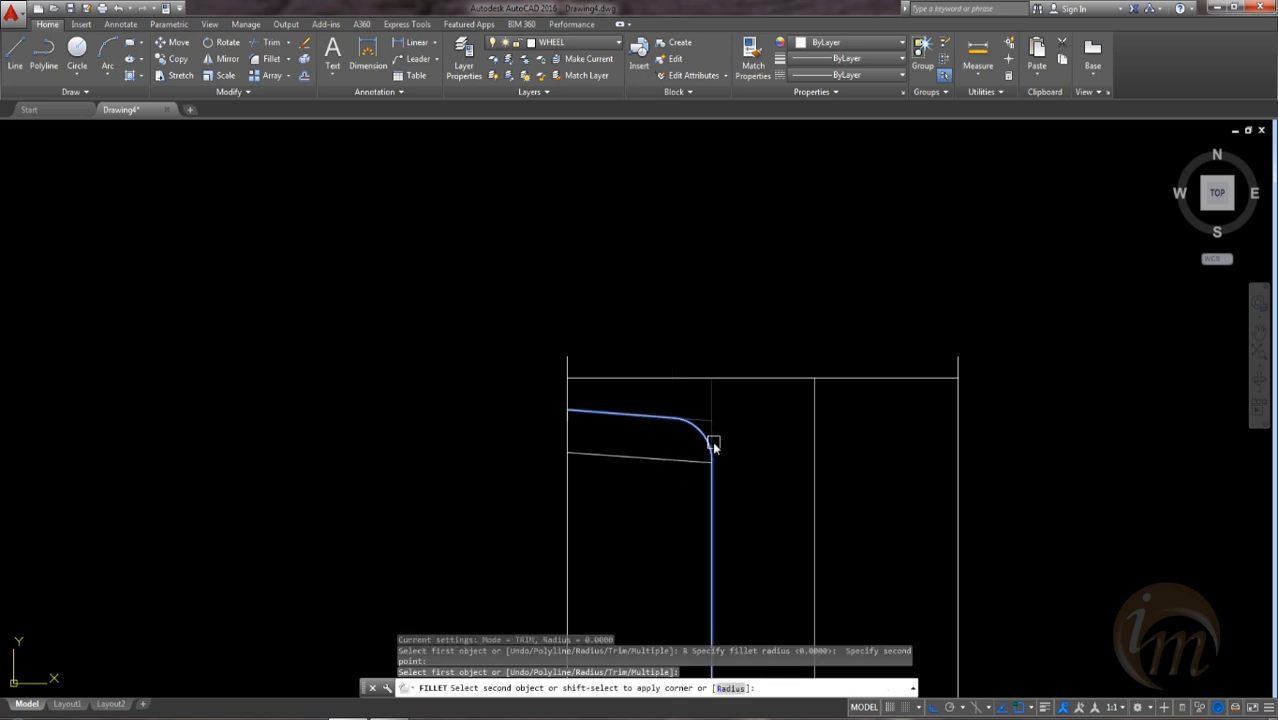
left_click(712, 441)
middle_click_drag(763, 512, 735, 540)
key("Return")
left_click(662, 466)
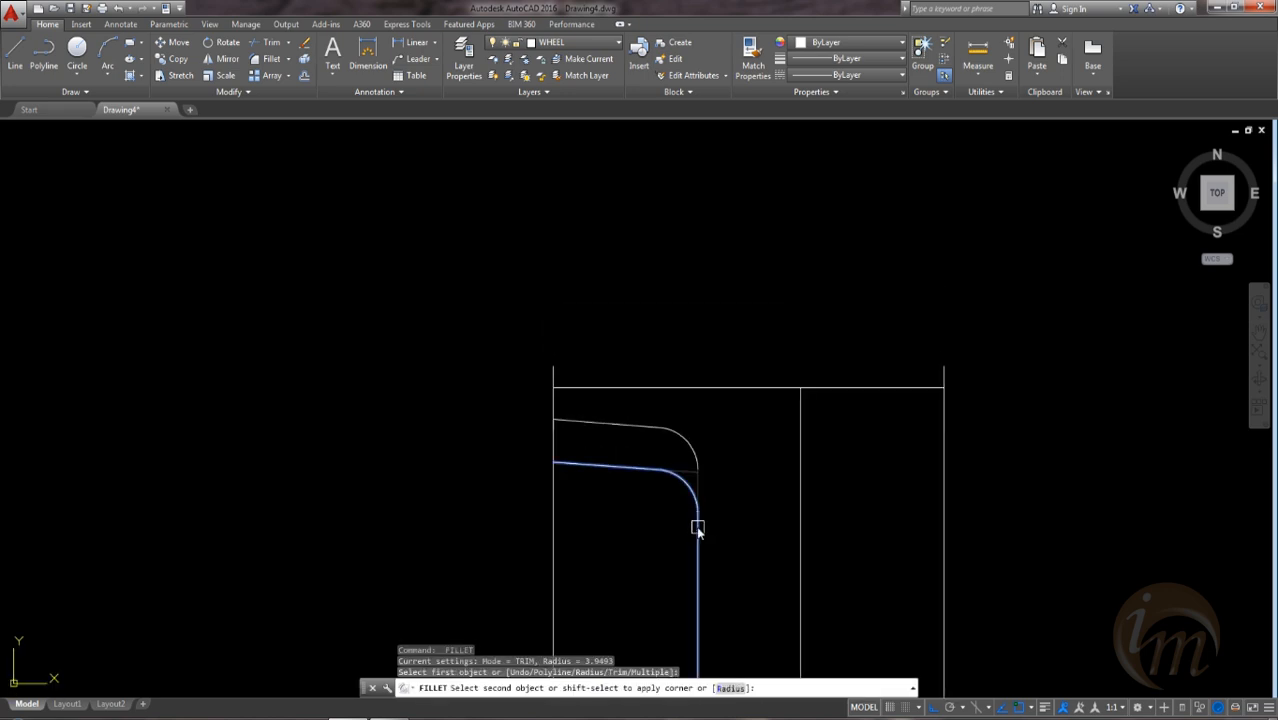
left_click(697, 528)
Step: Extend the left inner vertical line upward to meet the end of the upper fillet
type("ex")
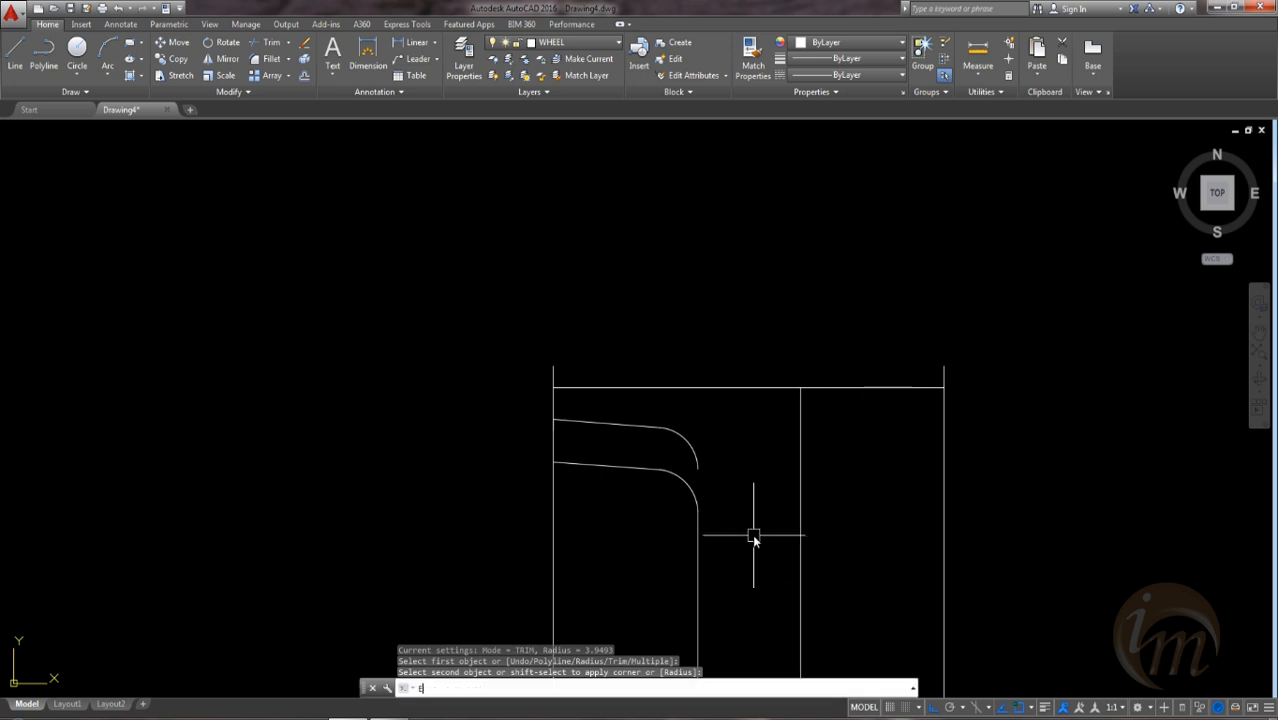
key("Return")
key("Return")
left_click(697, 547)
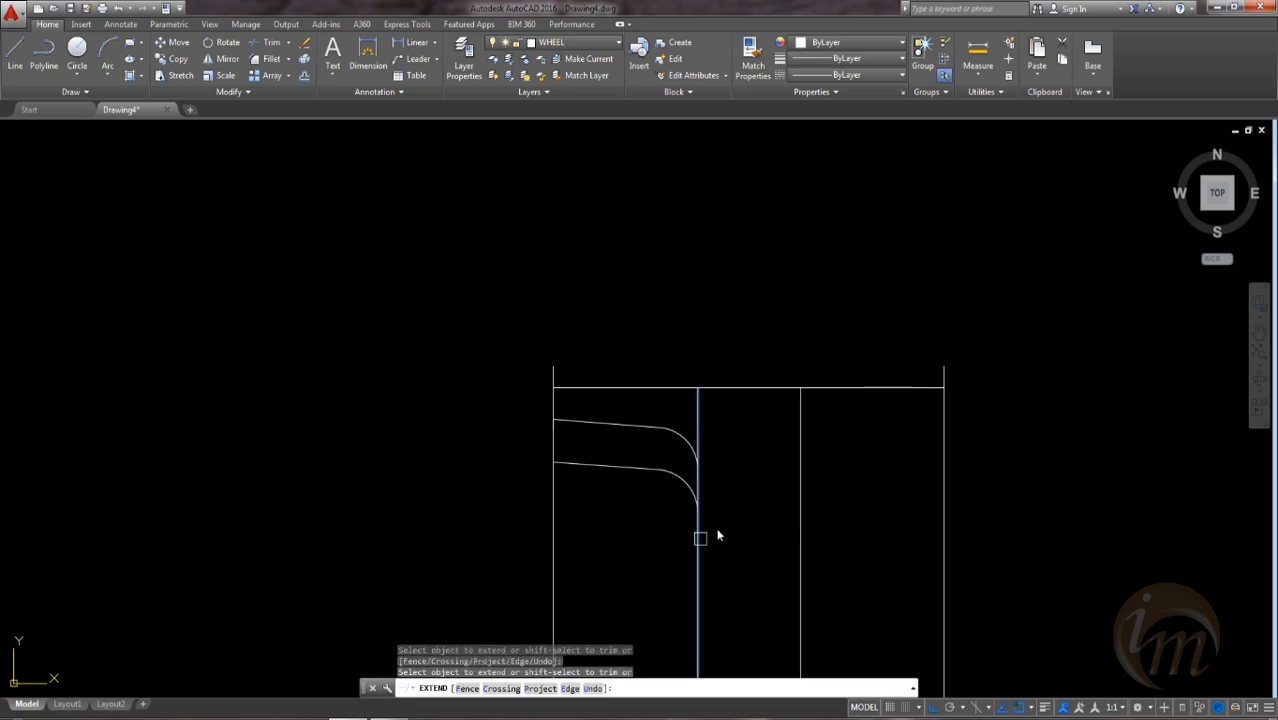
scroll(725, 535, "down", 2)
mouse_move(730, 525)
middle_mouse_down()
mouse_move(736, 437)
mouse_move(724, 416)
mouse_move(733, 486)
mouse_move(756, 528)
mouse_move(756, 486)
middle_mouse_up()
mouse_move(727, 565)
middle_mouse_down()
mouse_move(742, 556)
mouse_move(756, 570)
mouse_move(757, 521)
mouse_move(713, 513)
middle_mouse_up()
key("Escape")
Step: Fillet the two horizontal lines just above the midline into the left inner vertical line, keeping the previous radius
type("f")
key("Return")
type("r")
key("Return")
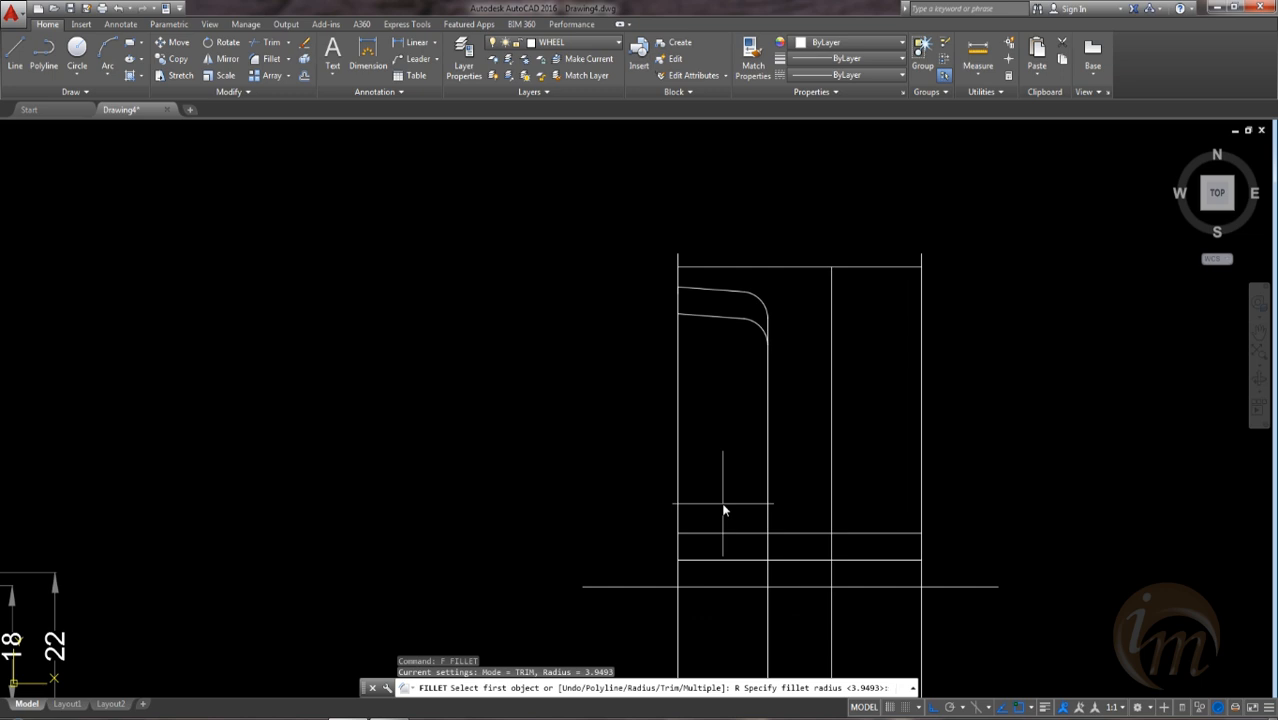
key("Return")
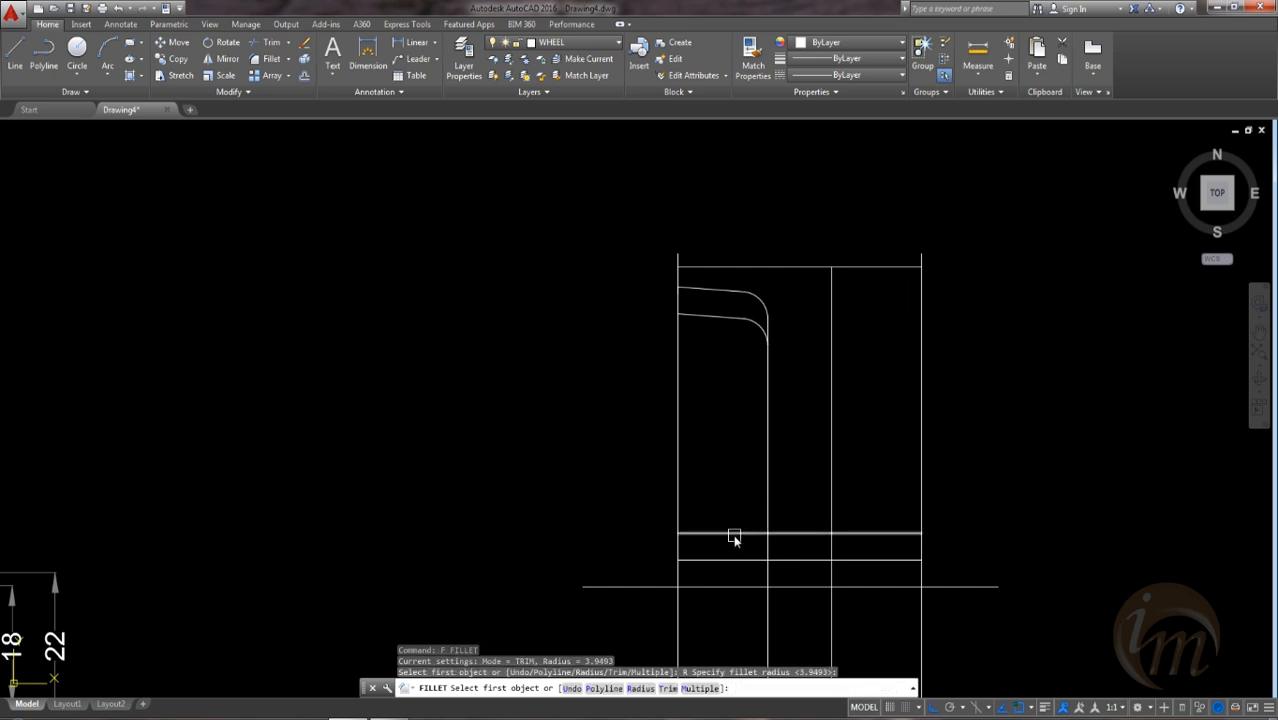
left_click(732, 533)
left_click(766, 522)
mouse_move(884, 550)
middle_mouse_down()
mouse_move(913, 543)
mouse_move(909, 525)
middle_mouse_up()
middle_click_drag(819, 440, 840, 442)
key("Return")
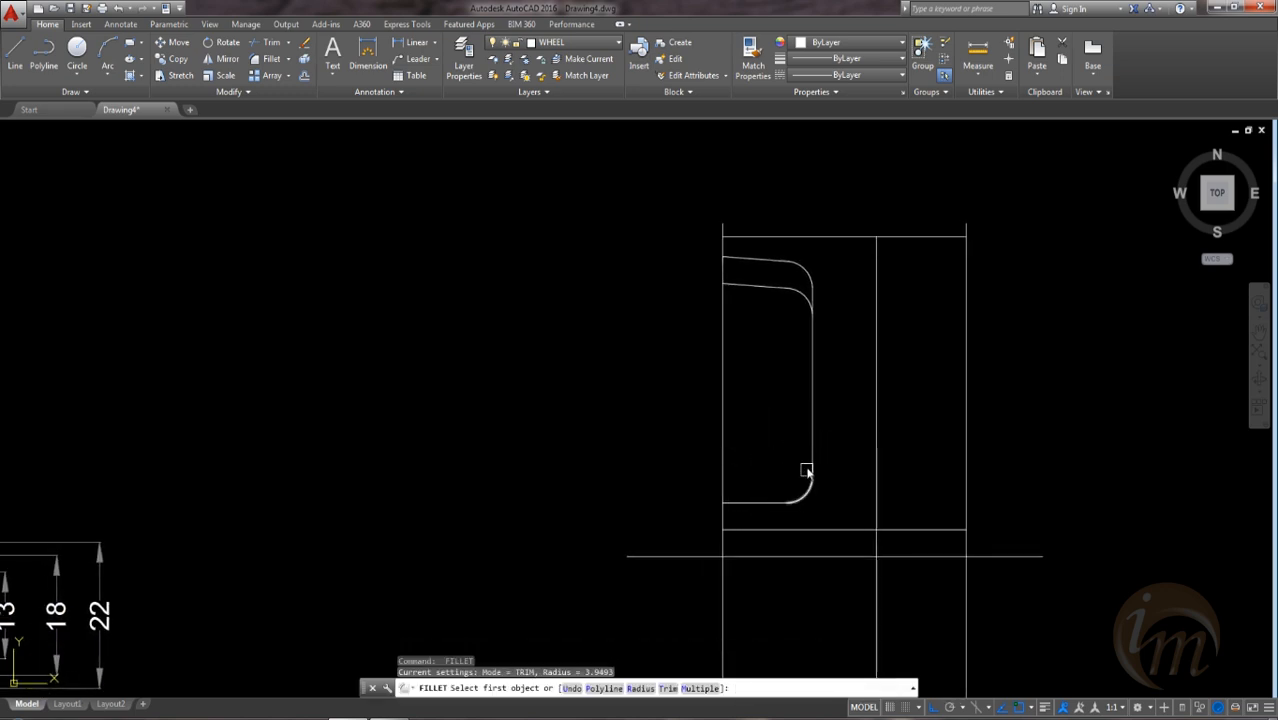
left_click(810, 463)
left_click(787, 531)
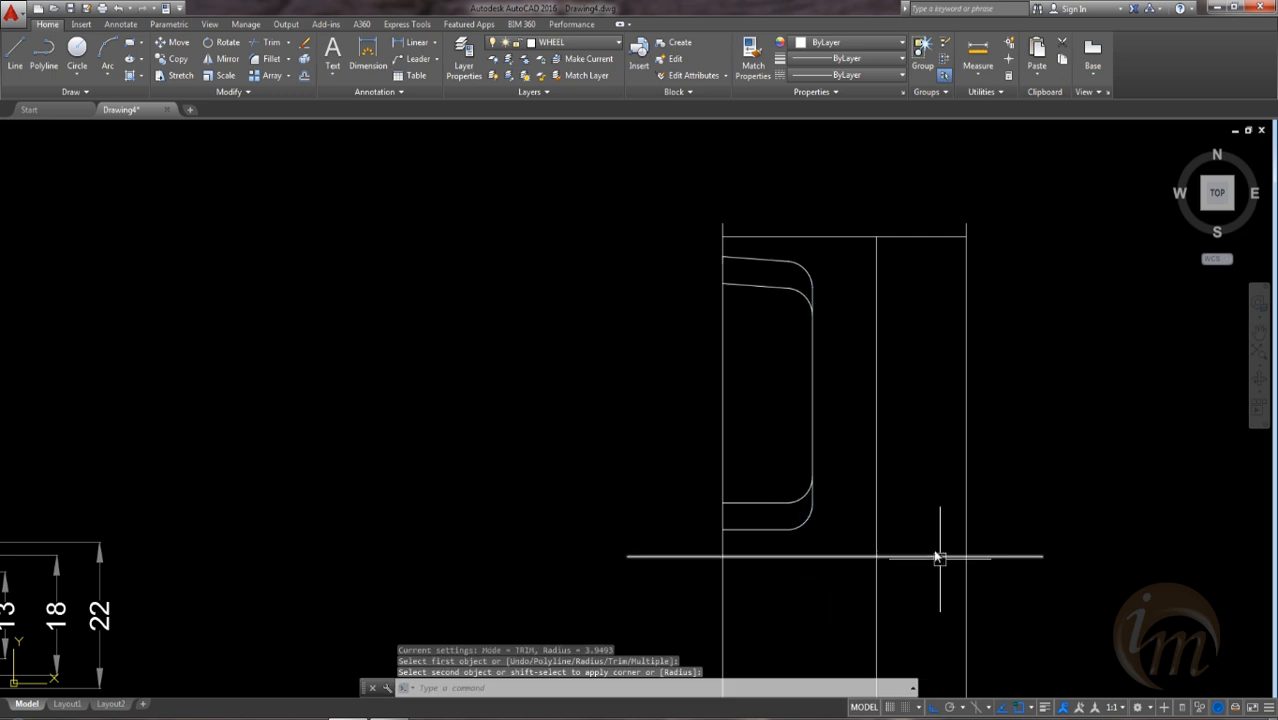
Step: Draw a vertical line from the end of the lowest fillet down to the horizontal midline
middle_click_drag(936, 556, 915, 517)
mouse_move(813, 434)
middle_mouse_down()
mouse_move(856, 465)
mouse_move(833, 479)
middle_mouse_up()
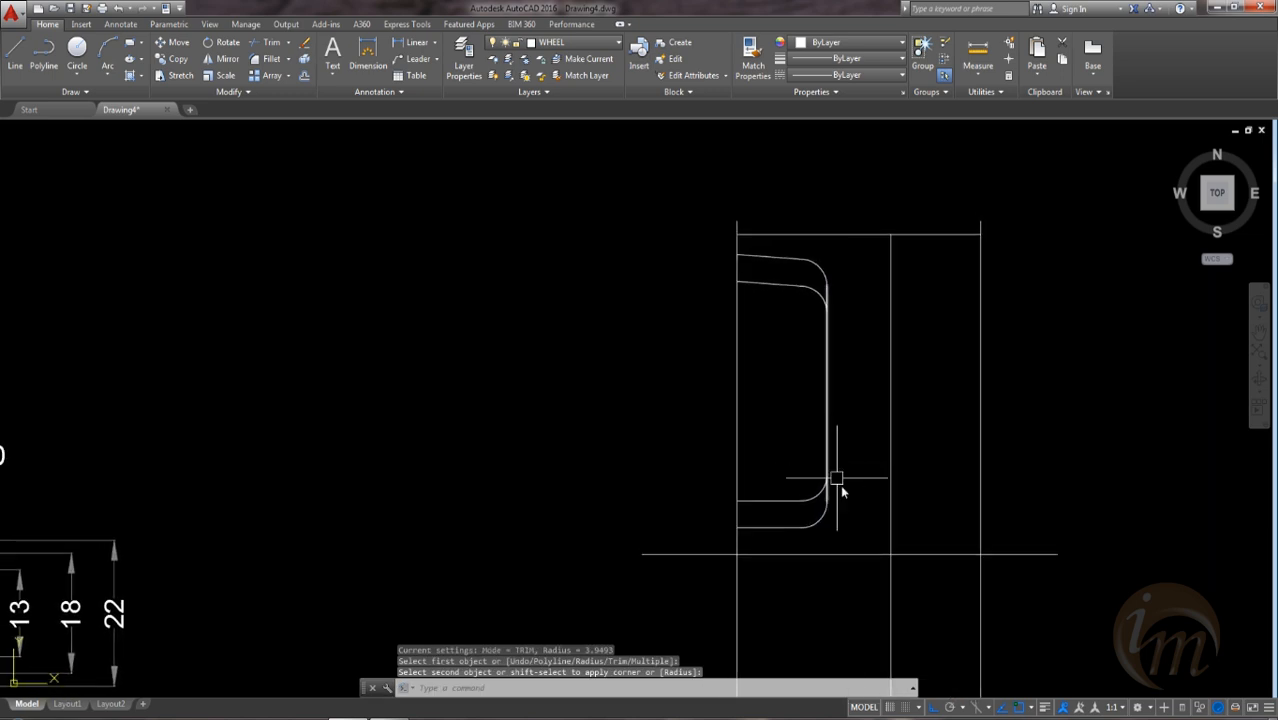
type("l")
key("Return")
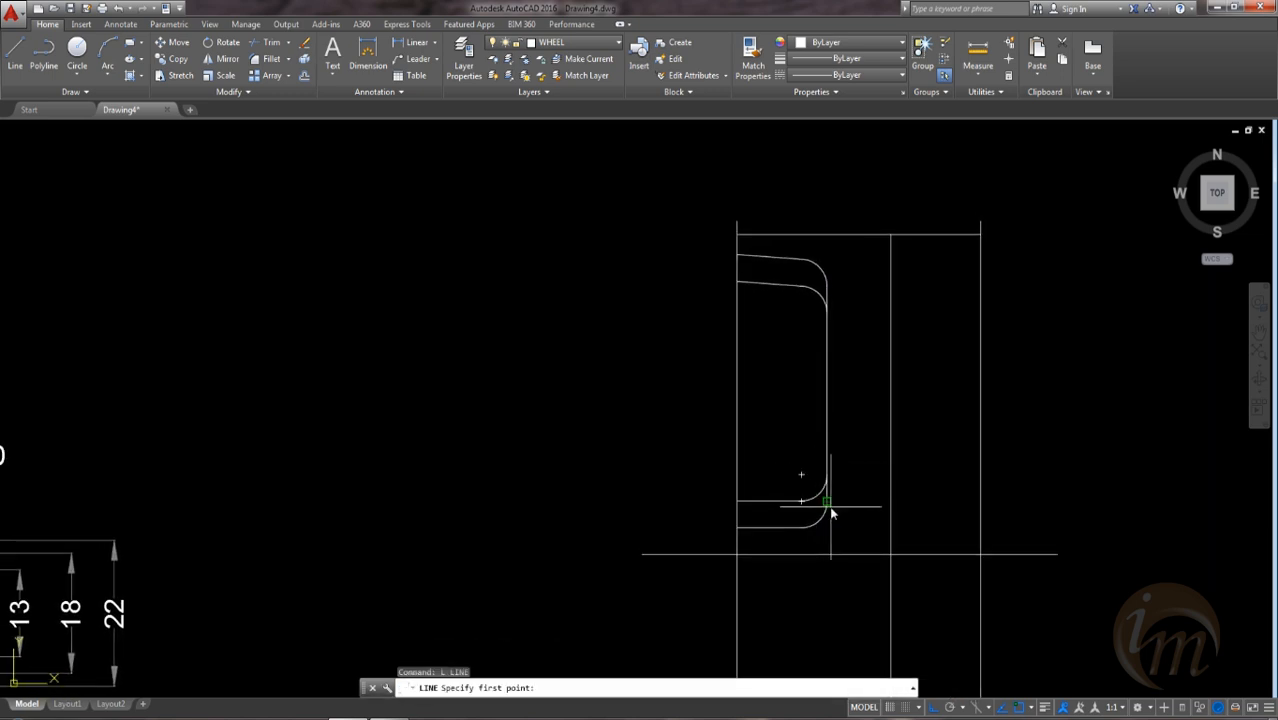
left_click(831, 506)
left_click(831, 562)
key("Escape")
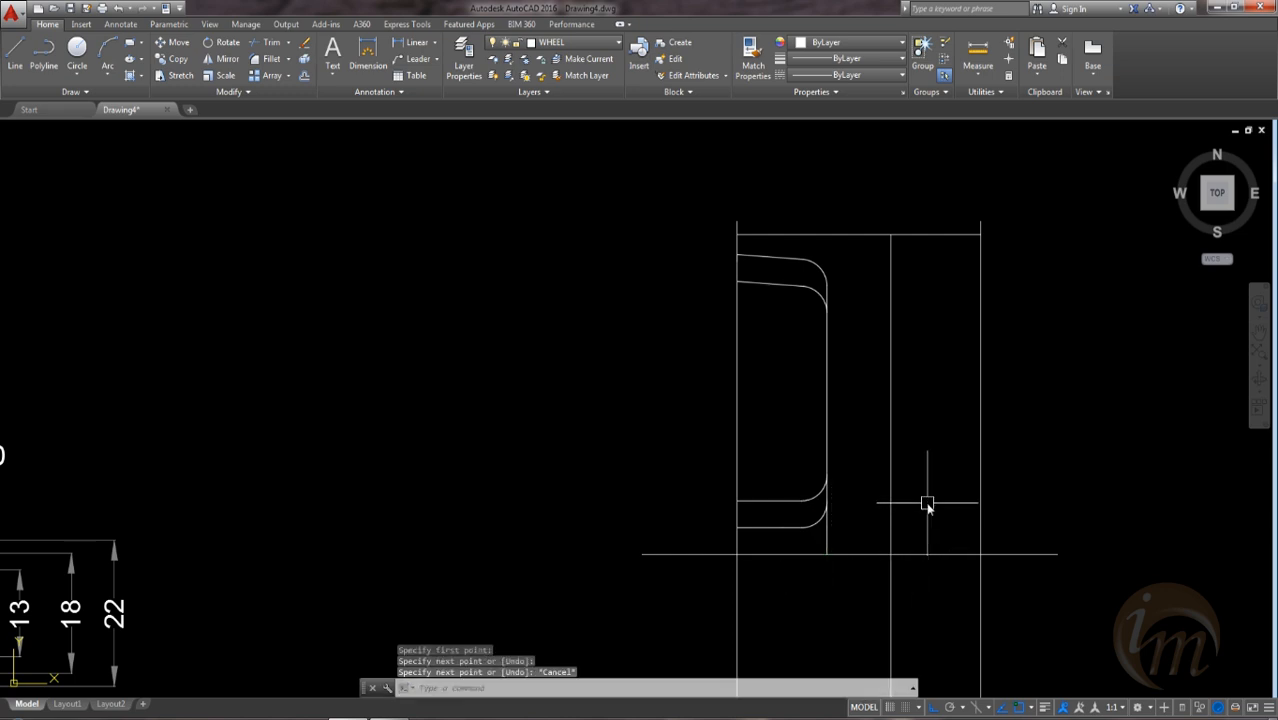
Step: Mirror the filleted recess profile and its short vertical line below the horizontal midline, keeping the originals
scroll(841, 521, "down", 2)
middle_click_drag(879, 550, 770, 478)
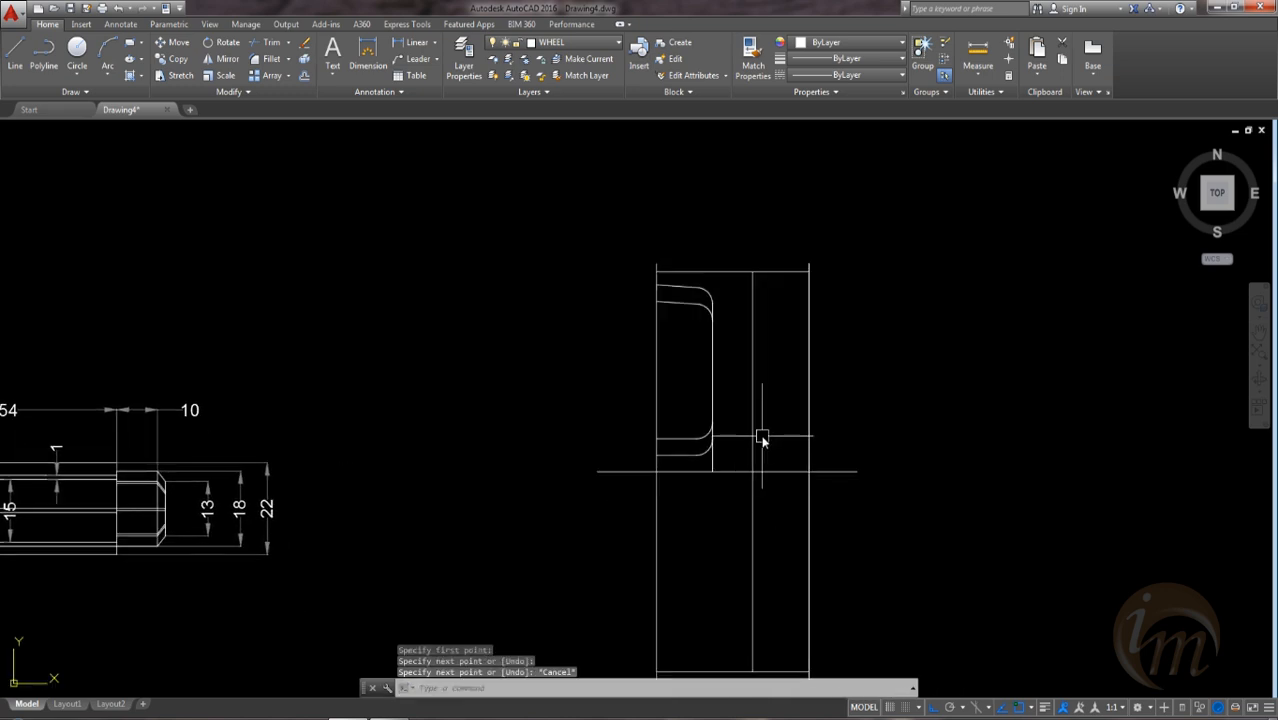
left_click(593, 285)
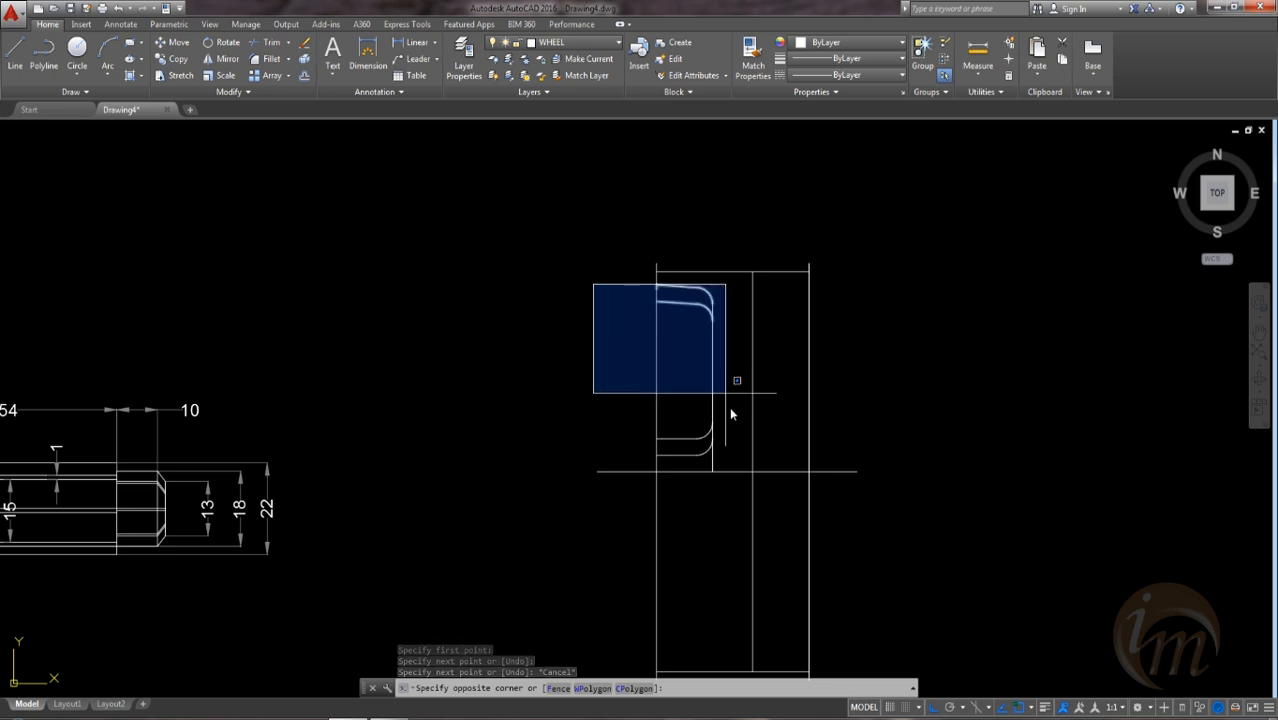
left_click(726, 458)
left_click(715, 465)
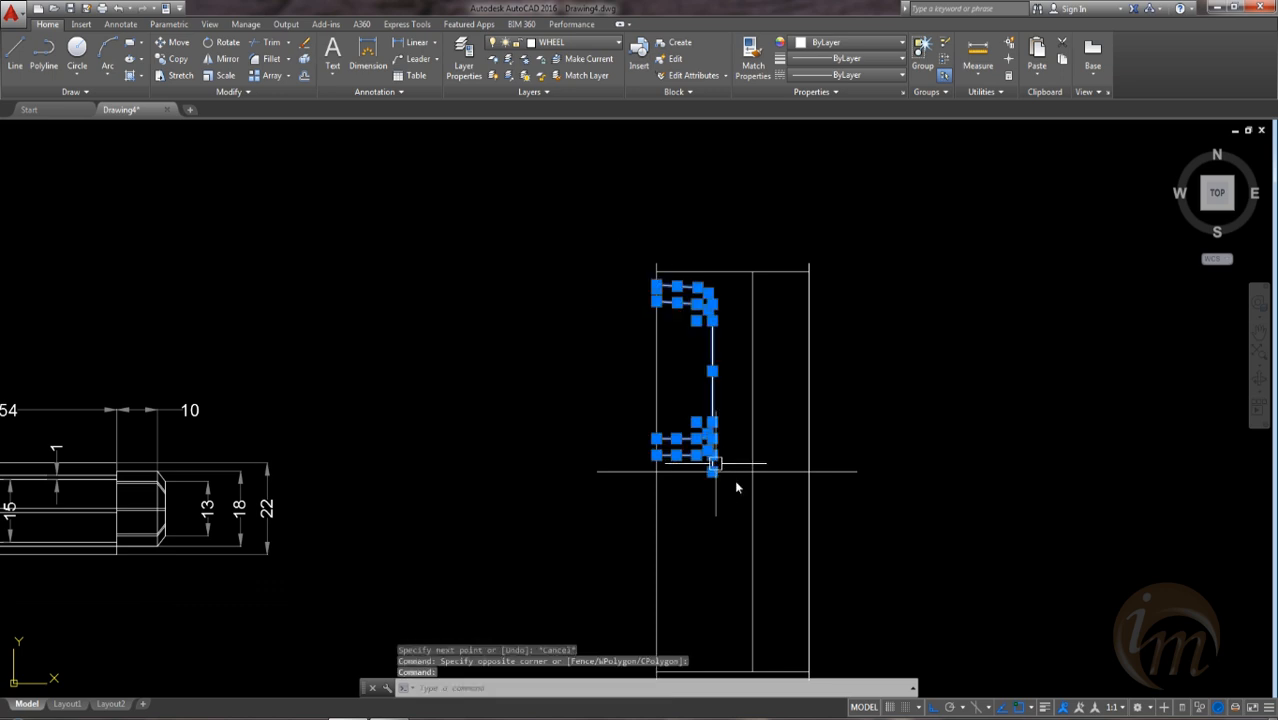
type("mi")
key("Return")
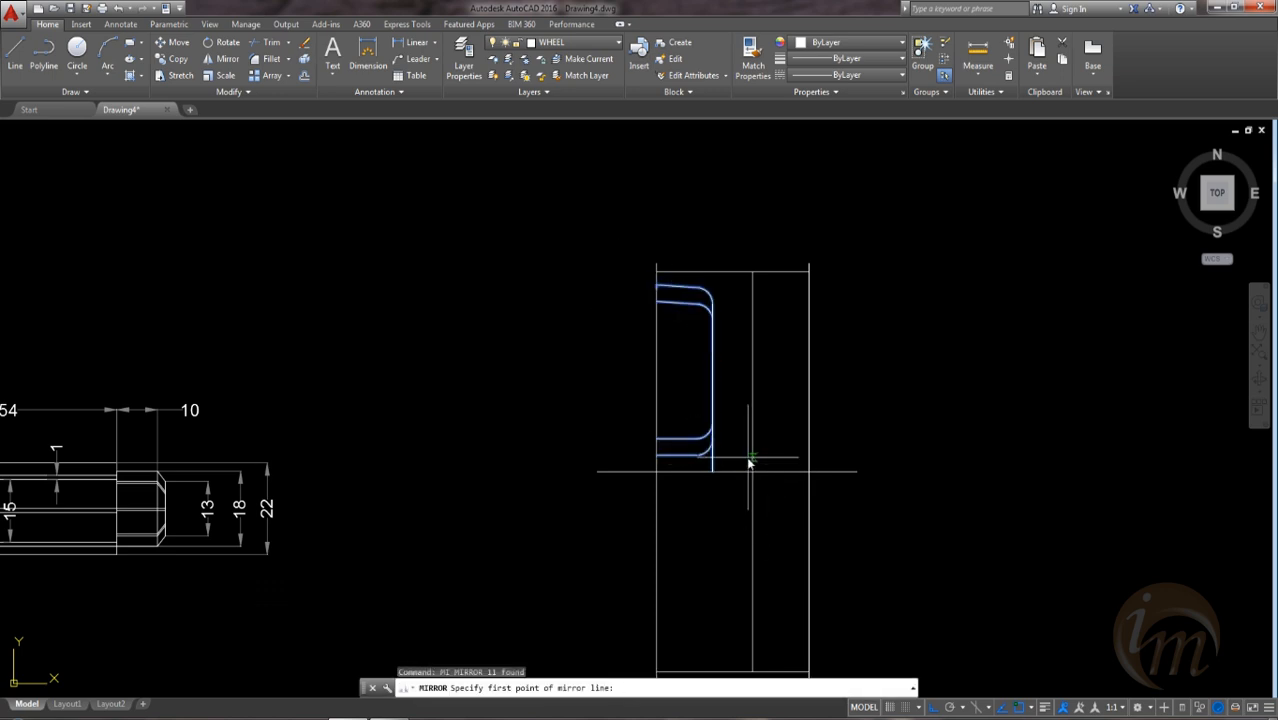
left_click(752, 473)
left_click(621, 476)
key("Return")
middle_click_drag(828, 517, 845, 490)
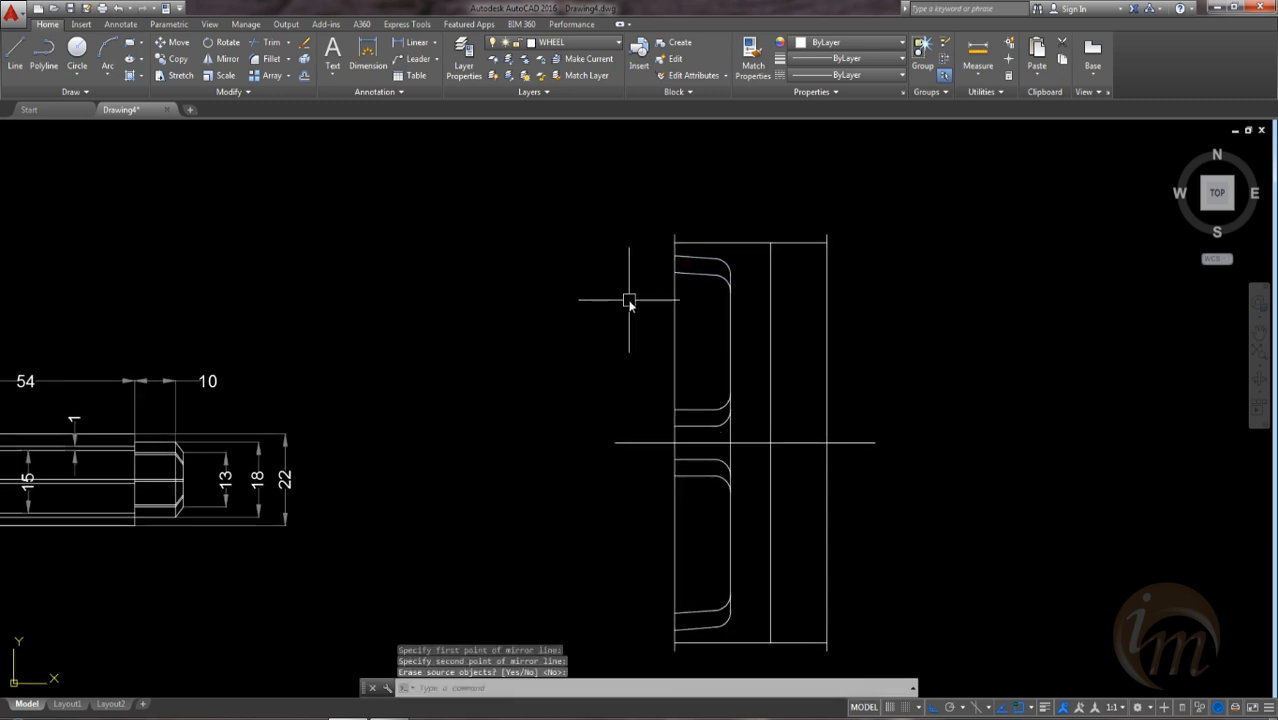
Step: Mirror both left-hand recess profiles to the right side about the wheel's vertical centre axis, keeping the originals
key("Return")
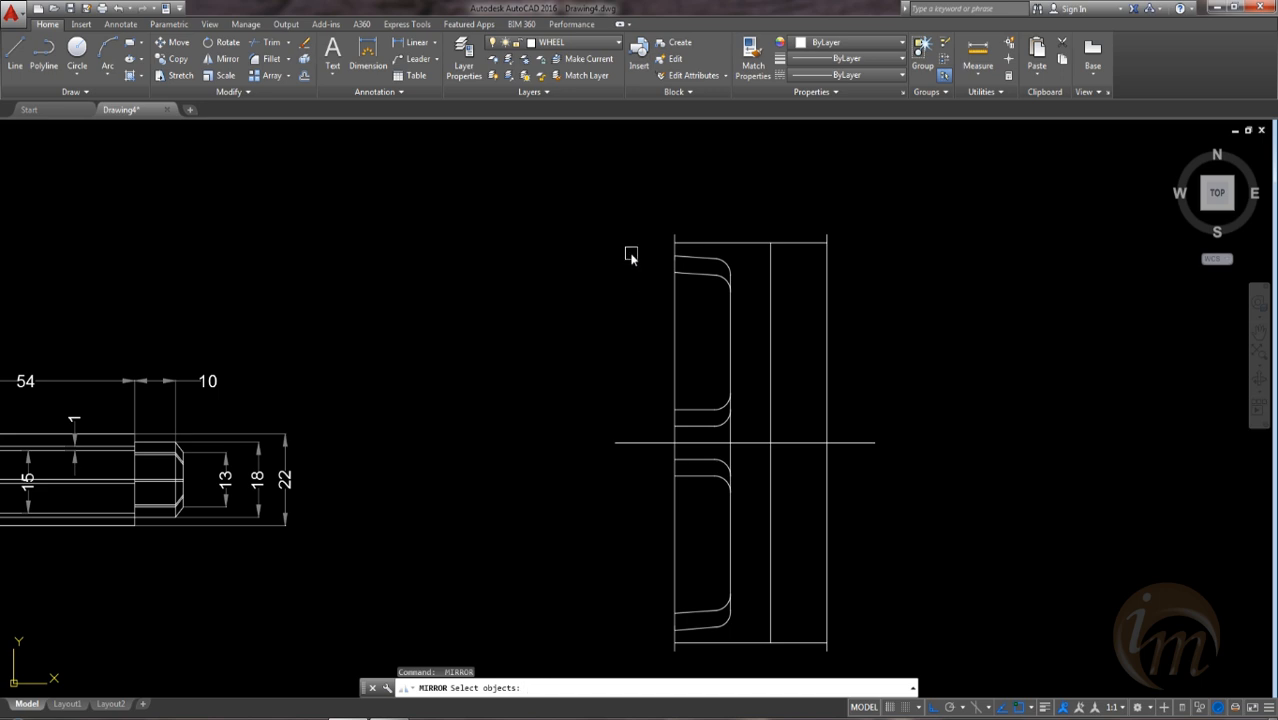
left_click(619, 242)
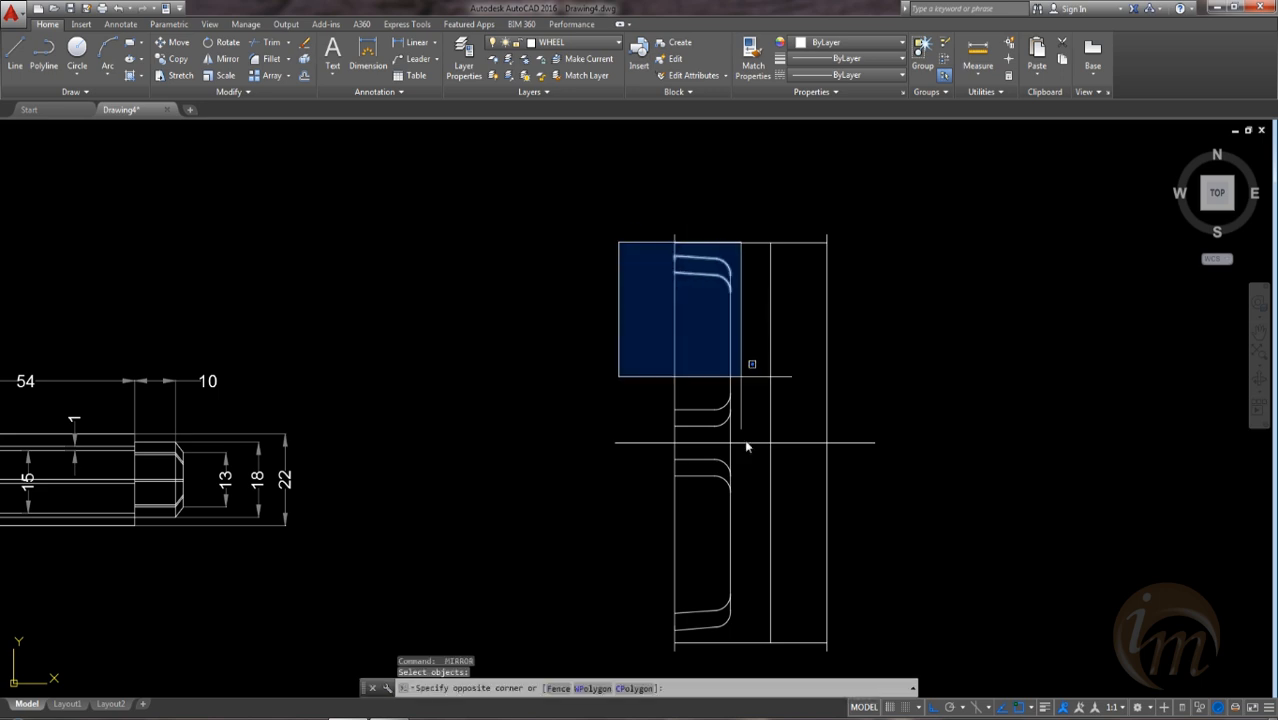
left_click(745, 627)
key("Return")
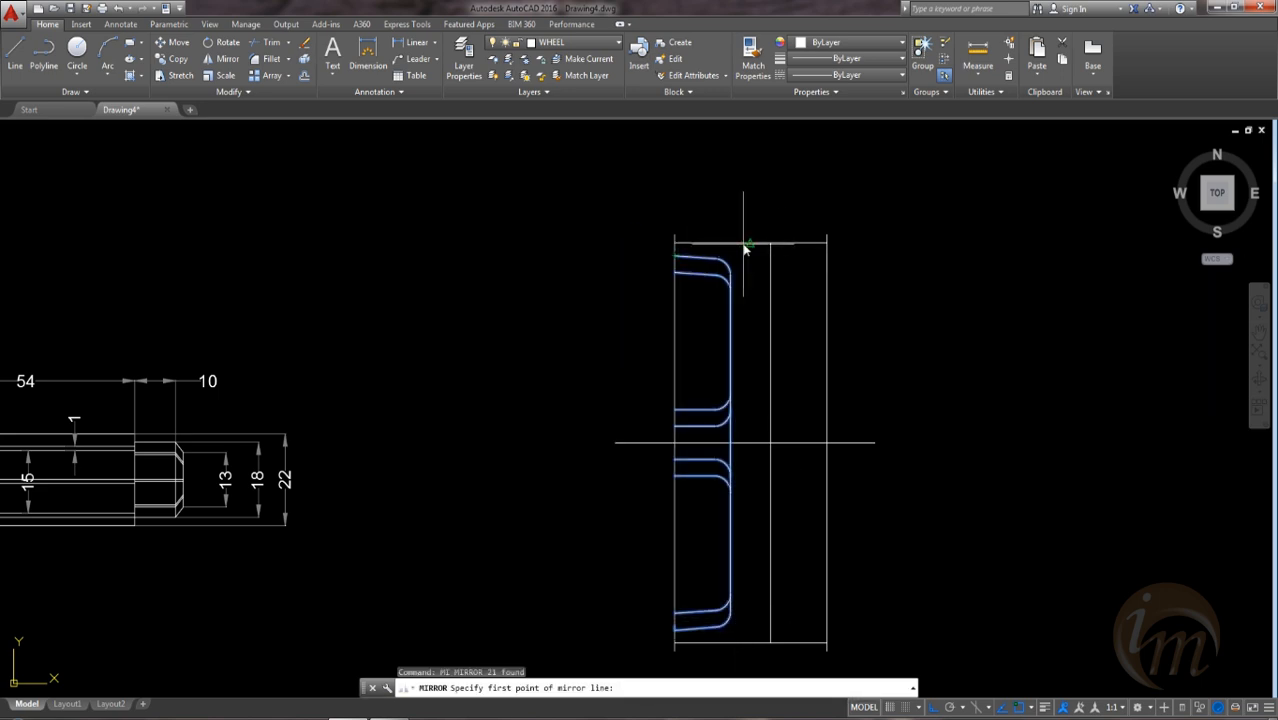
left_click(750, 243)
left_click(757, 381)
key("Return")
mouse_move(812, 462)
middle_mouse_down()
mouse_move(850, 405)
mouse_move(845, 468)
mouse_move(808, 475)
middle_mouse_up()
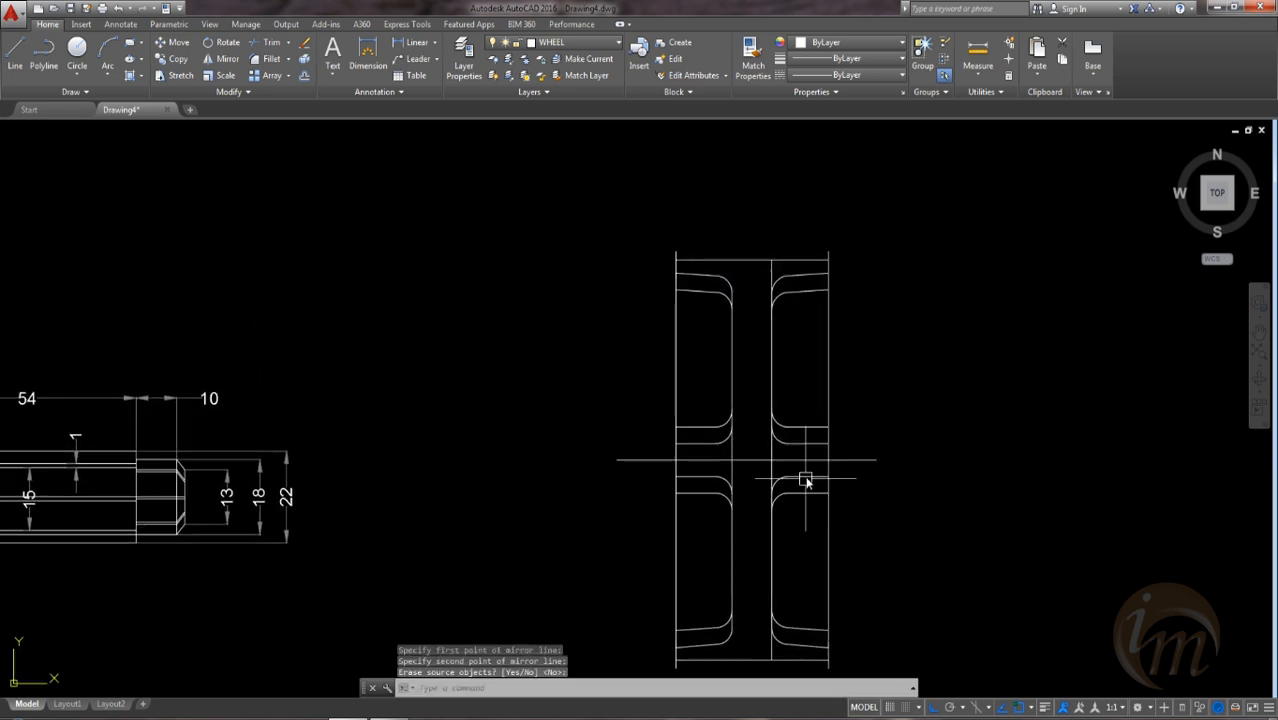
Step: Change the linetype of the wheel's horizontal midline to CENTER
left_click(805, 460)
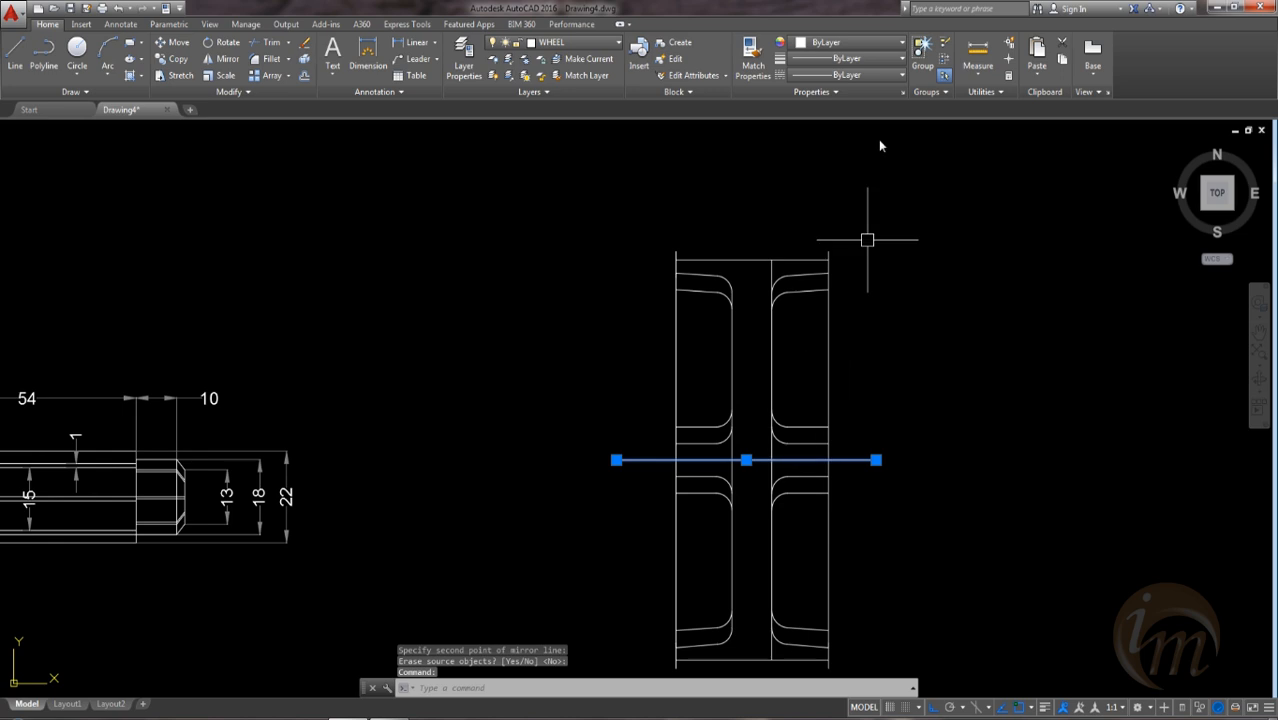
left_click(852, 75)
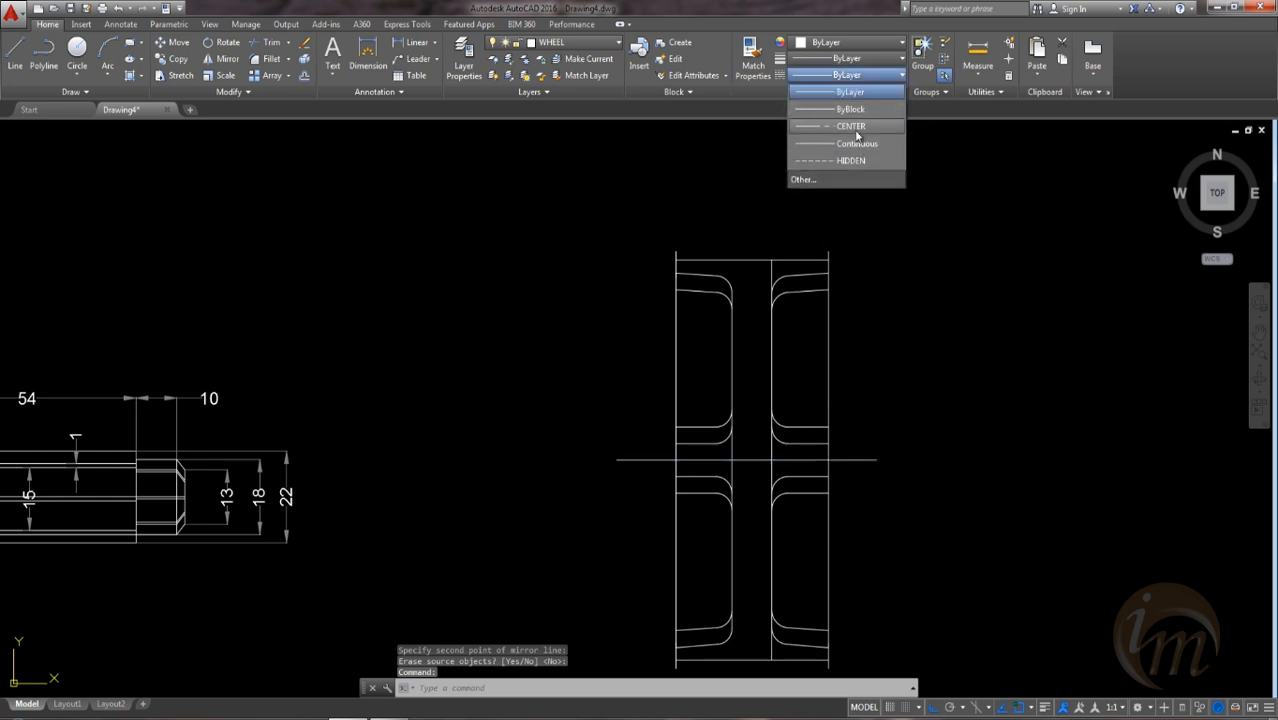
left_click(850, 126)
key("Escape")
middle_click_drag(911, 467, 943, 470)
middle_click_drag(808, 452, 832, 443)
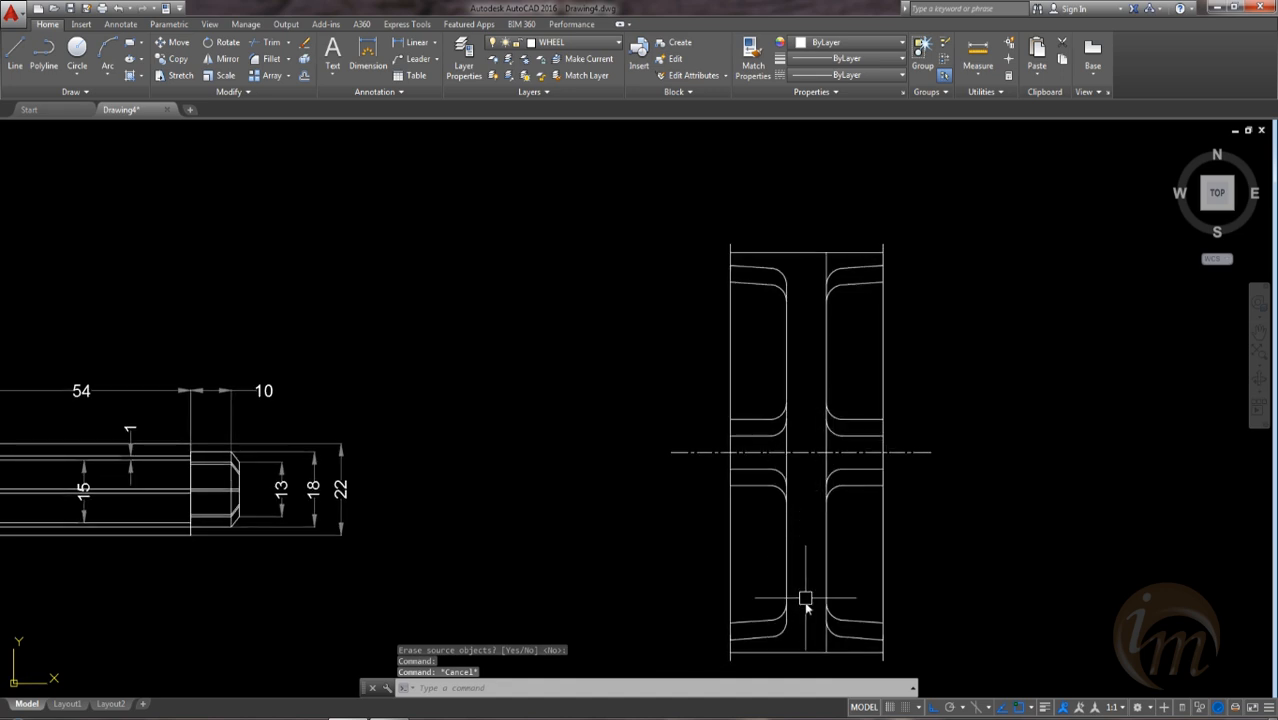
left_click(805, 603)
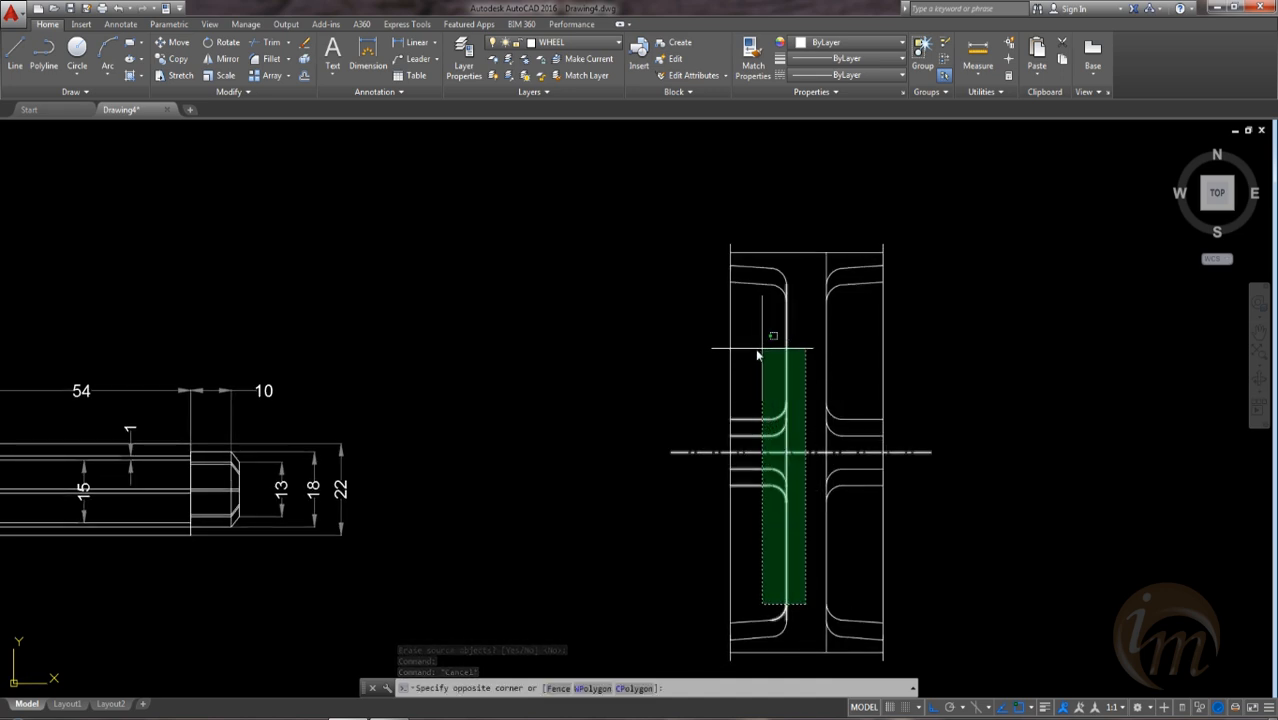
left_click(758, 343)
key("Escape")
Step: Change the upper-left recess's fillets, inner vertical line and adjoining profile lines to the HIDDEN linetype
left_click(818, 328)
left_click(756, 277)
left_click(800, 428)
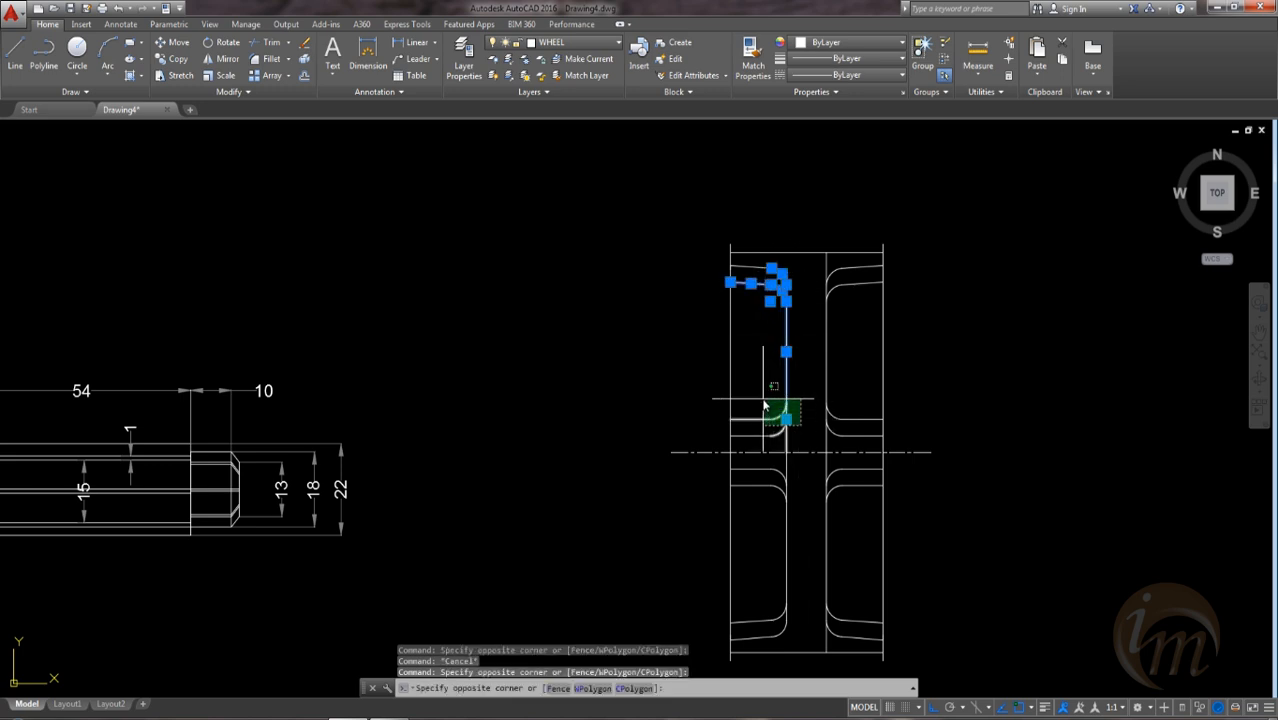
left_click(762, 398)
left_click(850, 75)
left_click(856, 165)
key("Escape")
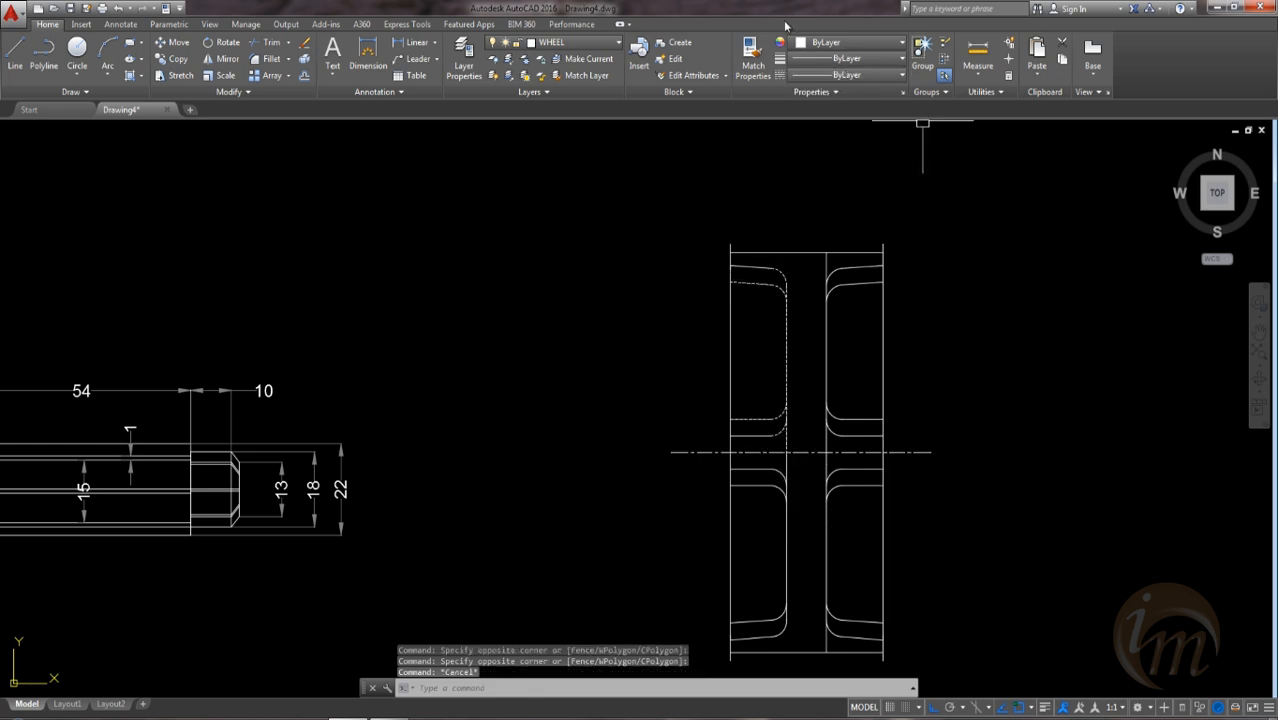
Step: Match the properties of the hidden left inner vertical line onto the upper-right recess profile
left_click(753, 58)
left_click(781, 386)
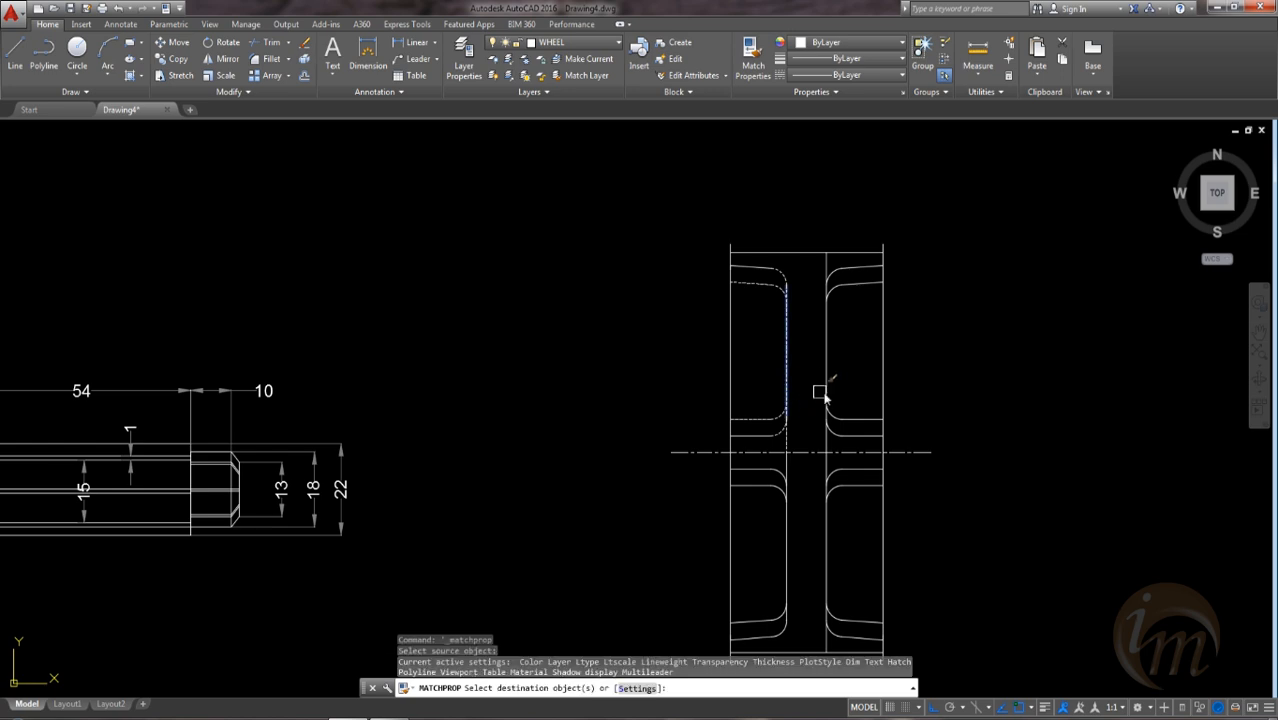
left_click(857, 299)
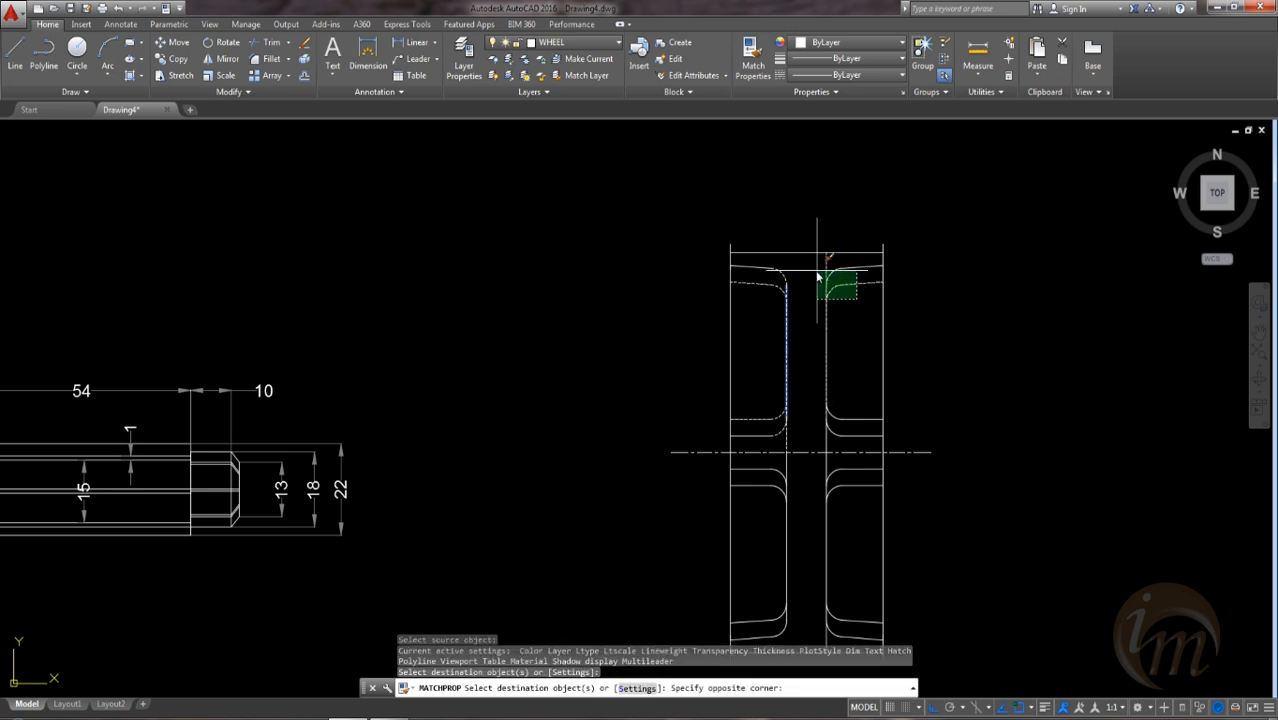
left_click(816, 275)
left_click(858, 269)
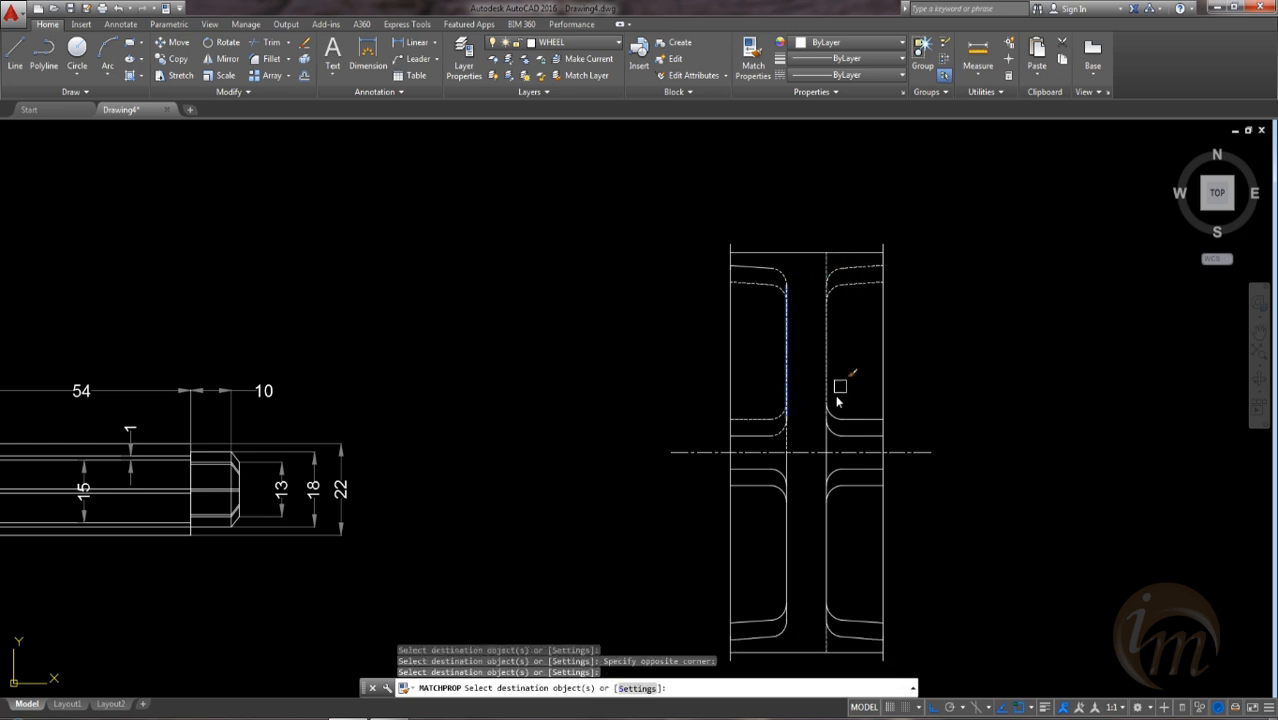
left_click(834, 420)
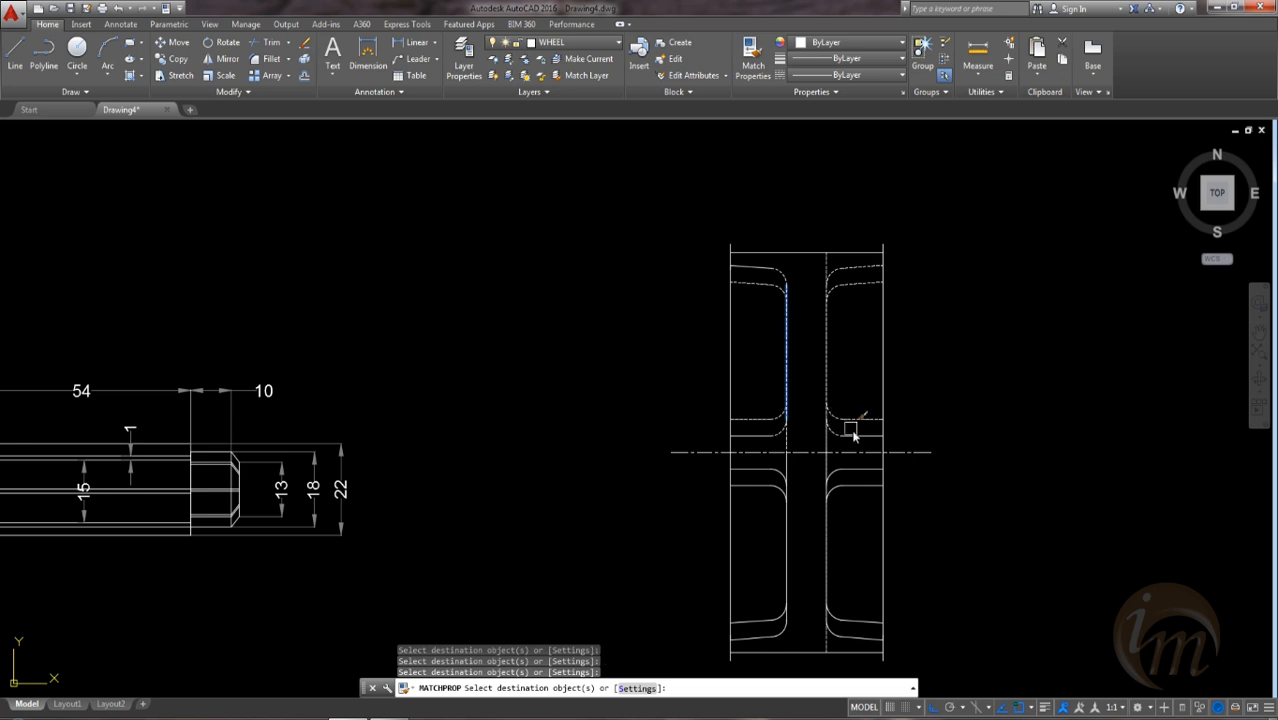
Step: Match the same hidden-line properties onto both lower recess profiles and the remaining lines around the midline
scroll(773, 543, "up", 4)
middle_click_drag(780, 542, 802, 324)
left_click(872, 549)
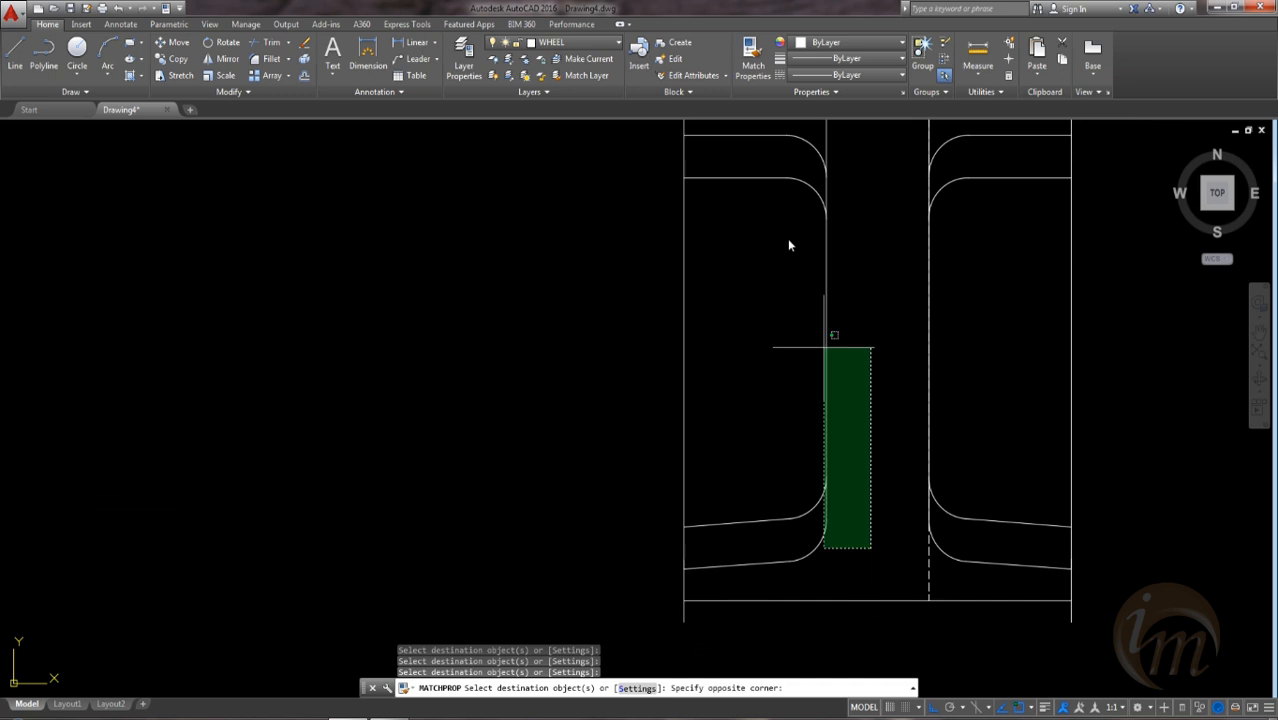
left_click(708, 125)
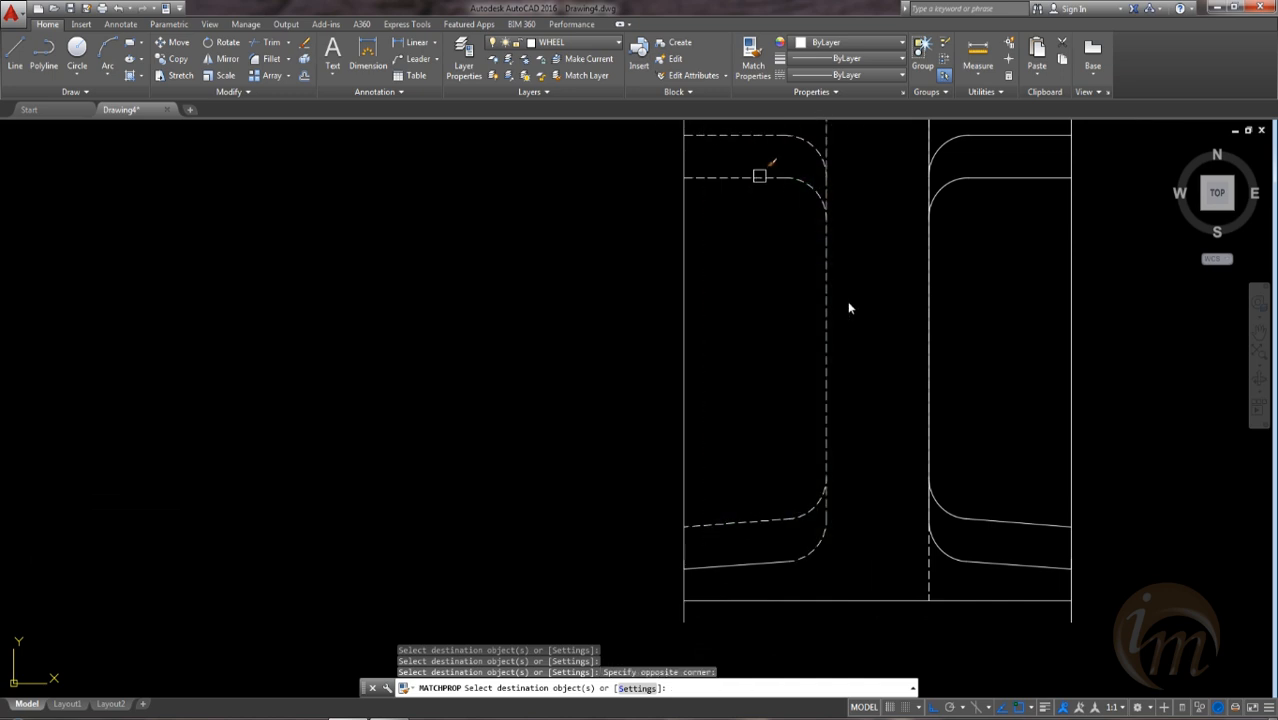
left_click(777, 566)
left_click(978, 584)
left_click(917, 249)
middle_click_drag(1001, 240, 950, 637)
left_click(950, 637)
left_click(866, 522)
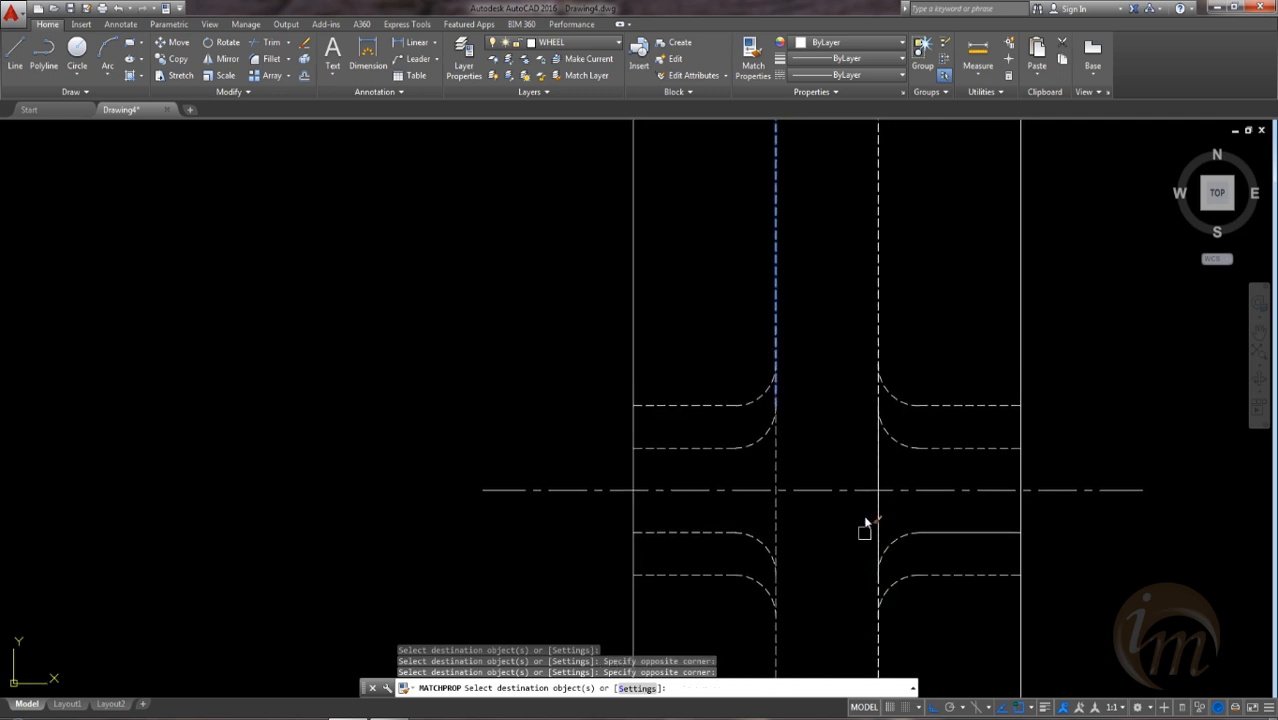
key("Escape")
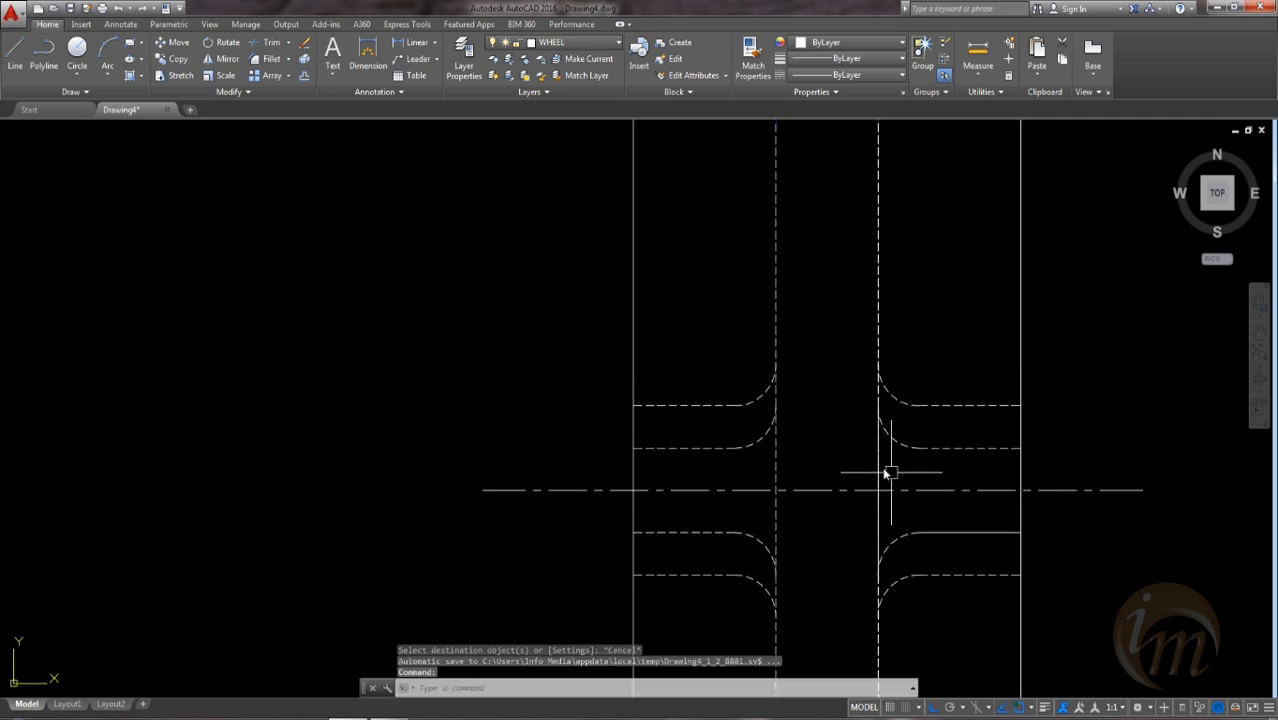
Step: Delete the continuous vertical segments at the midline on the right inner line and the upper horizontal line of the lower-right recess
left_click(879, 466)
key("Escape")
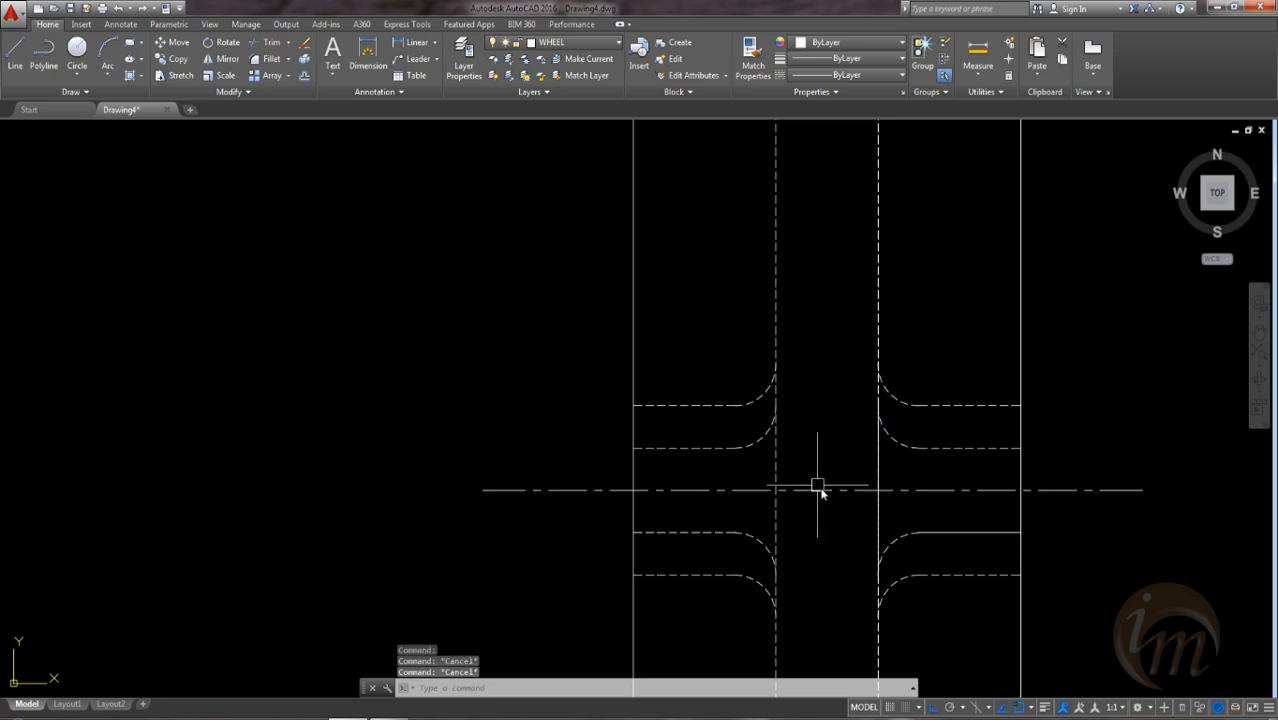
left_click(875, 466)
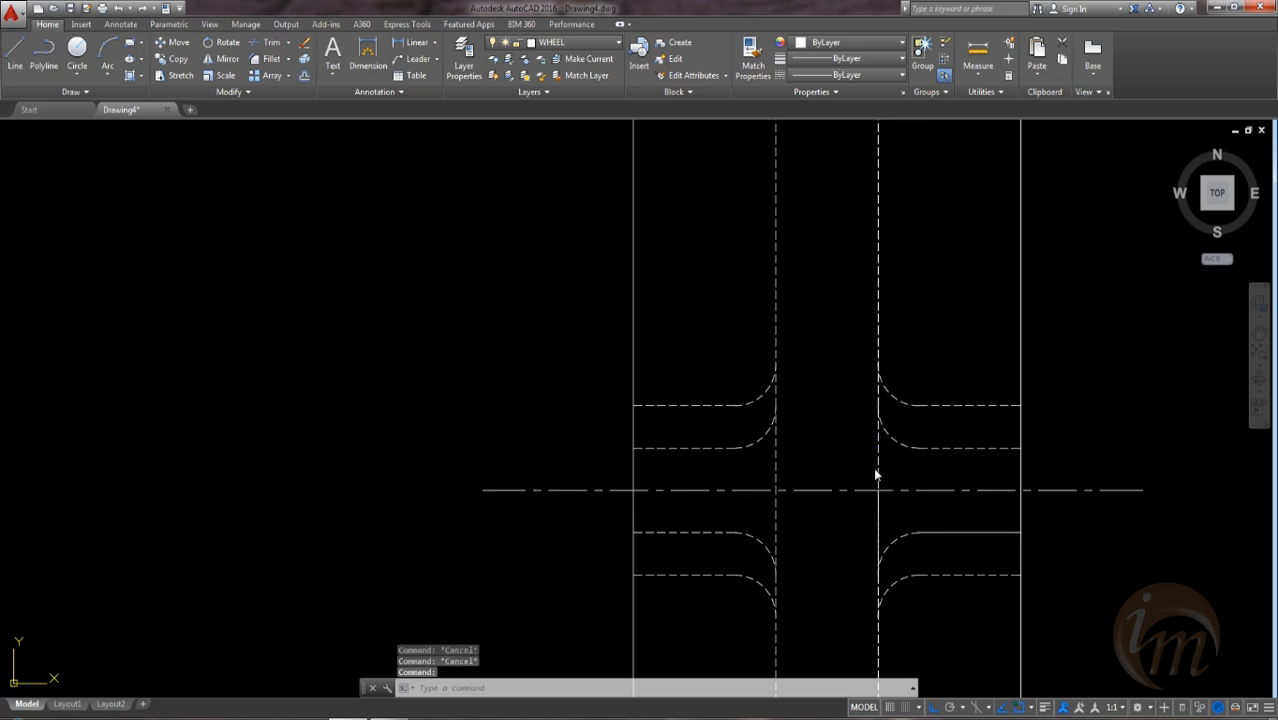
key("Delete")
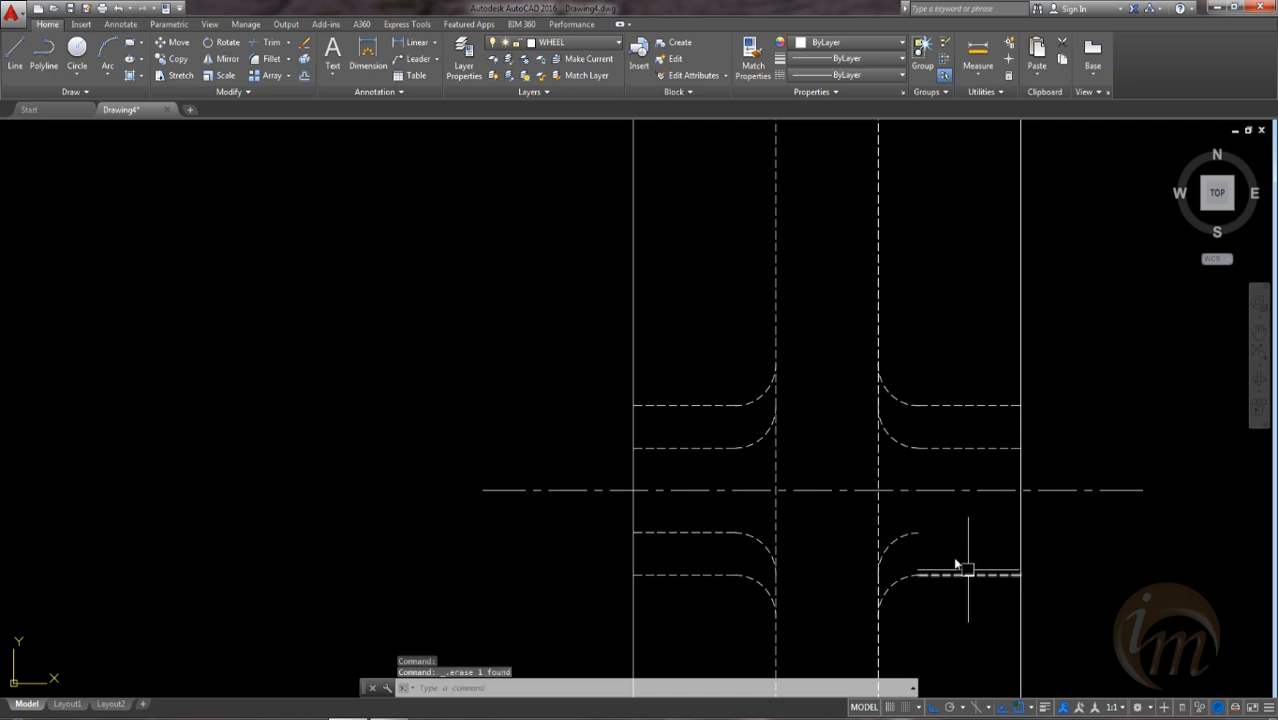
Step: Draw a horizontal line from the end of the lower-right recess's upper fillet to the wheel's right outer edge
type("l")
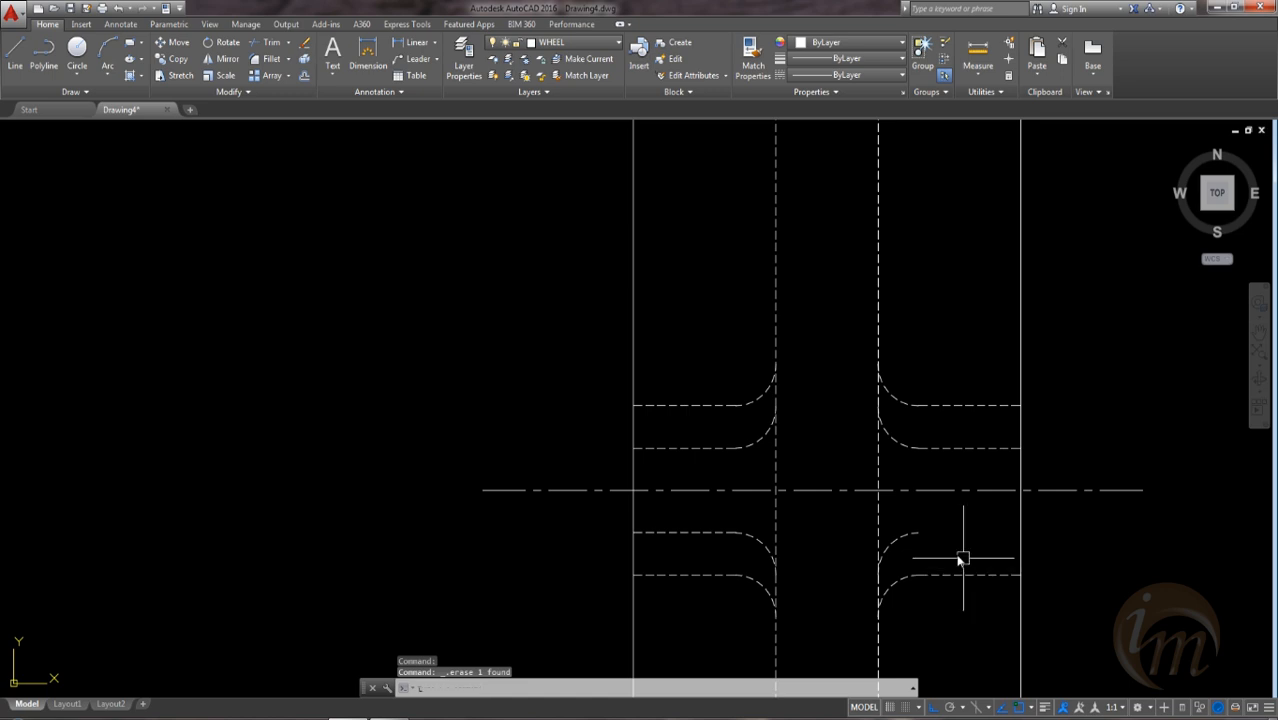
key("Return")
left_click(918, 532)
left_click(1020, 533)
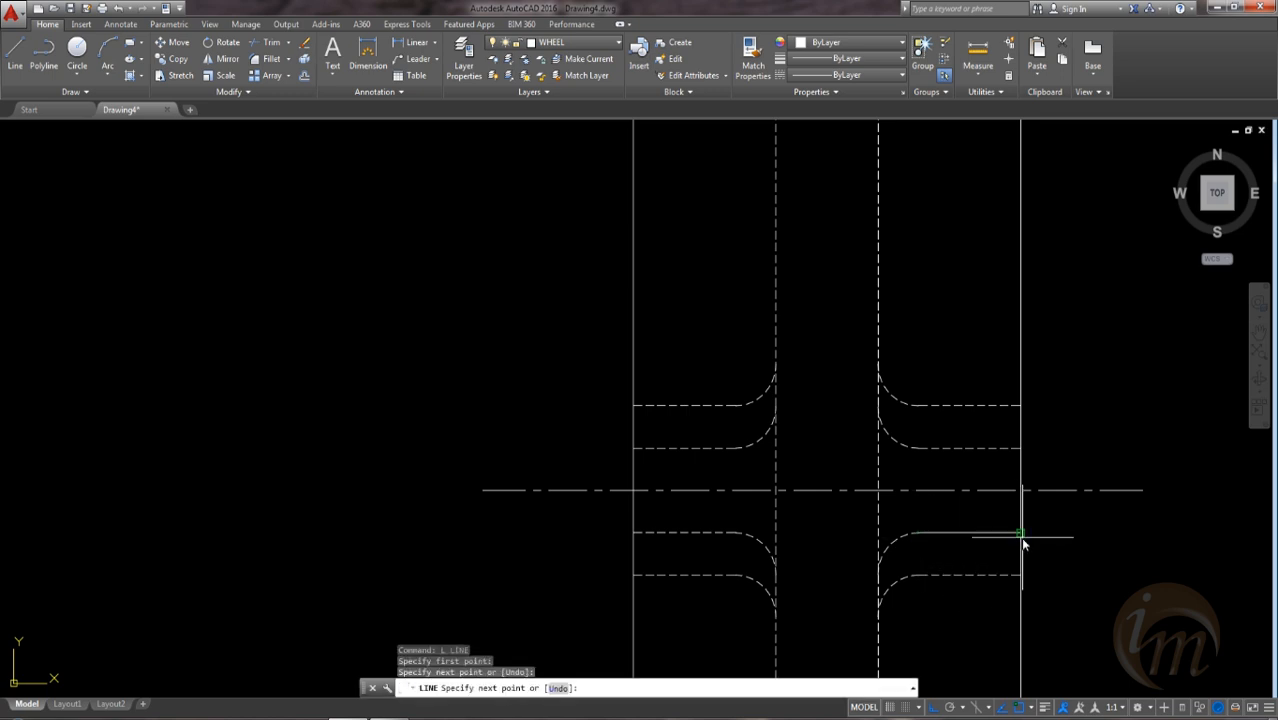
key("Escape")
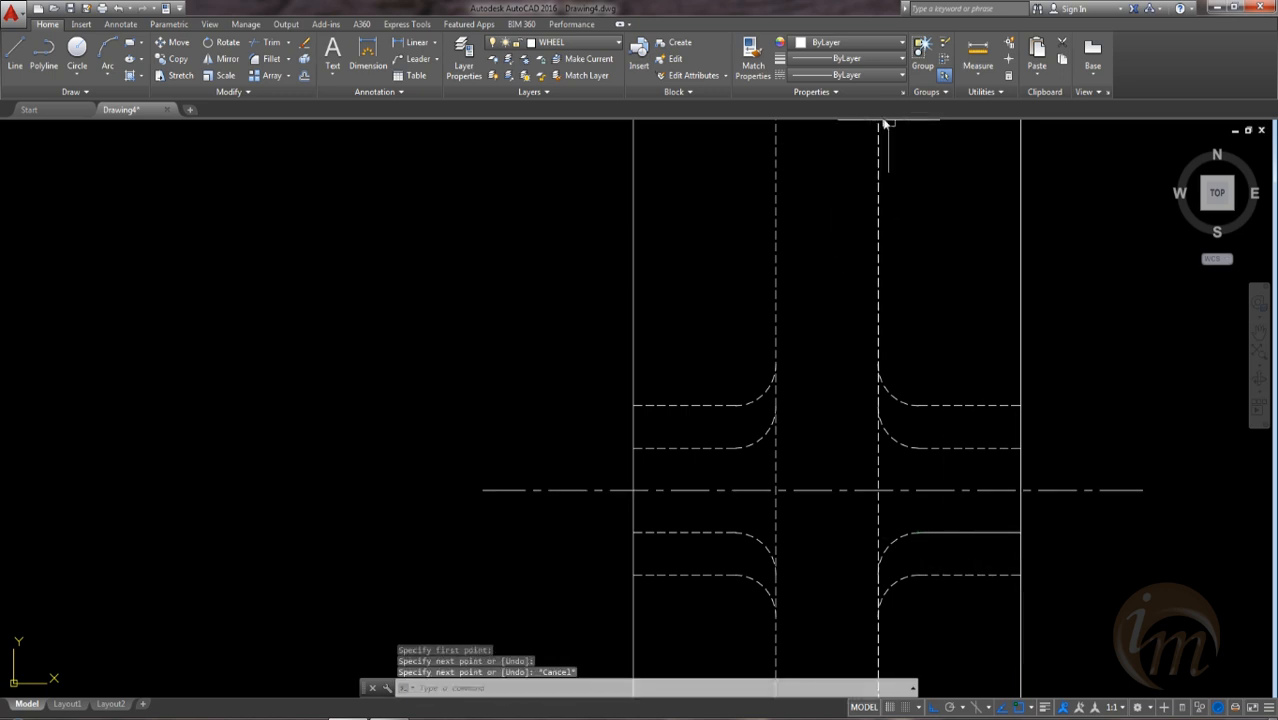
Step: Match the properties of the neighbouring hidden line onto the new horizontal line and the upper-left recess's outer sloped line
left_click(753, 58)
left_click(953, 577)
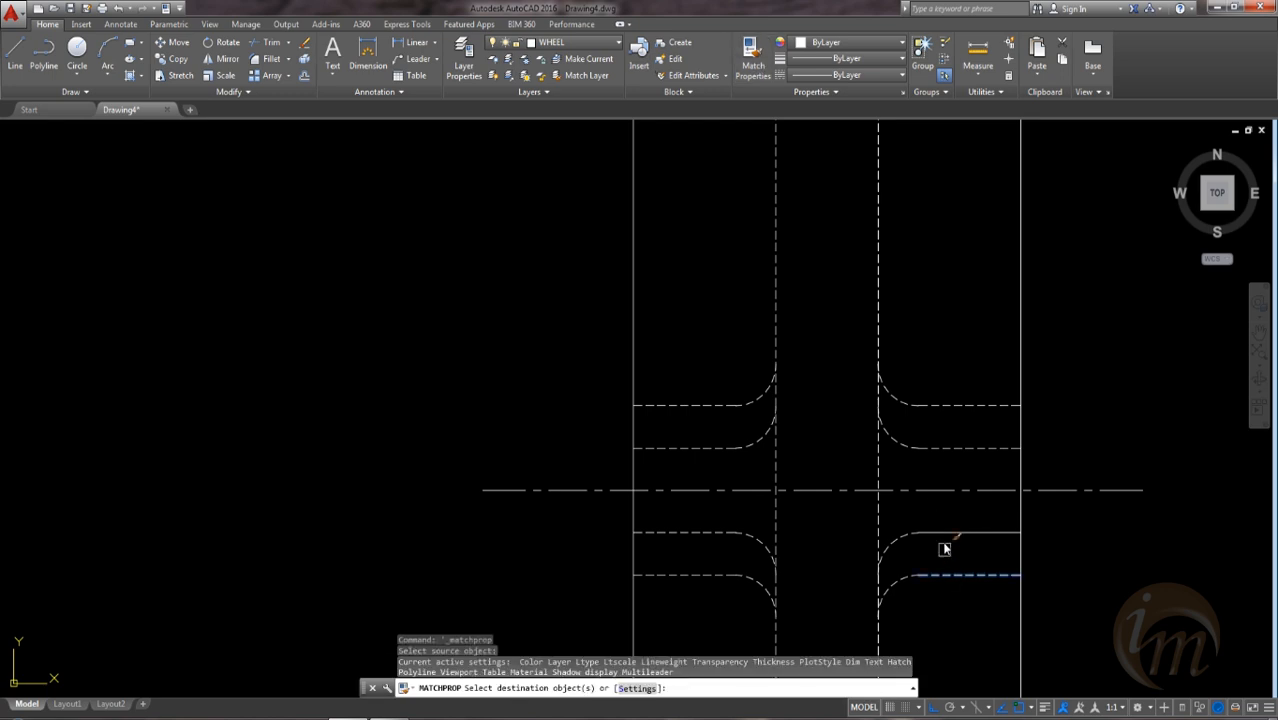
left_click(944, 535)
scroll(958, 562, "down", 4)
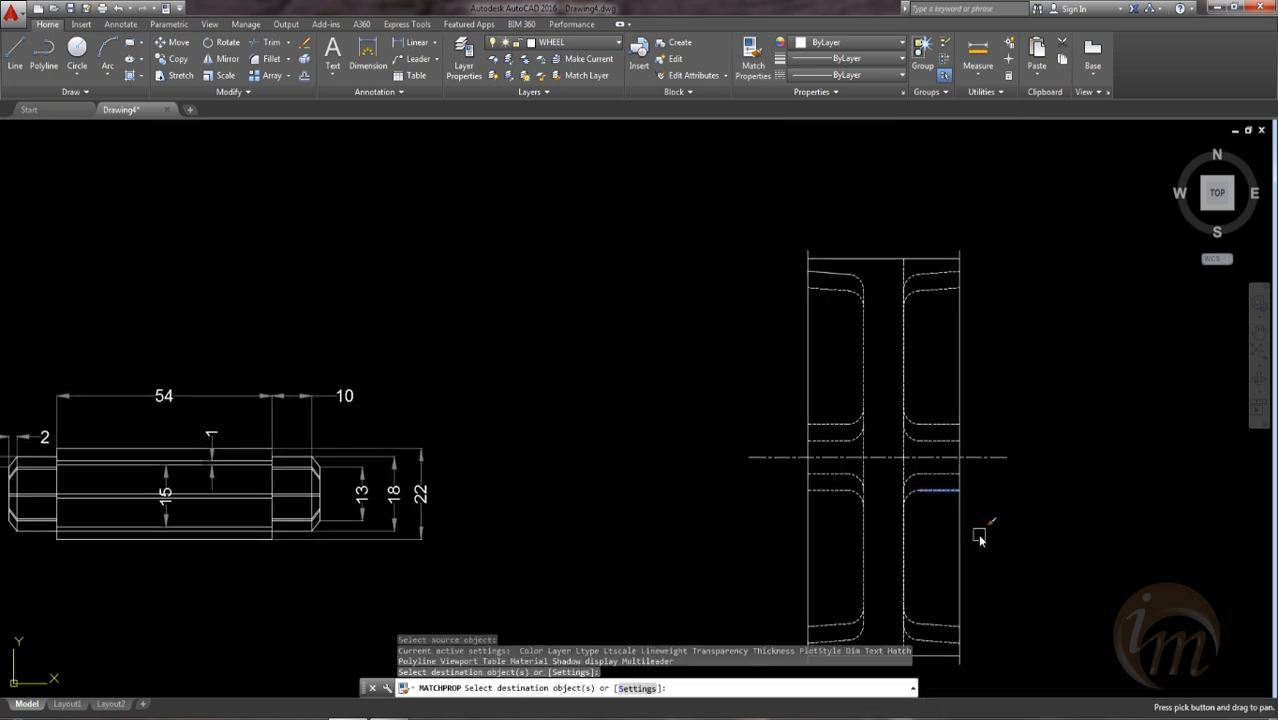
left_click(829, 270)
mouse_move(942, 477)
middle_mouse_down()
mouse_move(942, 409)
mouse_move(938, 425)
middle_mouse_up()
key("Escape")
Step: Set the global linetype scale factor to 5
mouse_move(967, 517)
middle_mouse_down()
mouse_move(938, 584)
mouse_move(855, 575)
middle_mouse_up()
scroll(750, 525, "down", 2)
middle_click_drag(770, 397, 806, 322)
middle_click_drag(782, 432, 741, 481)
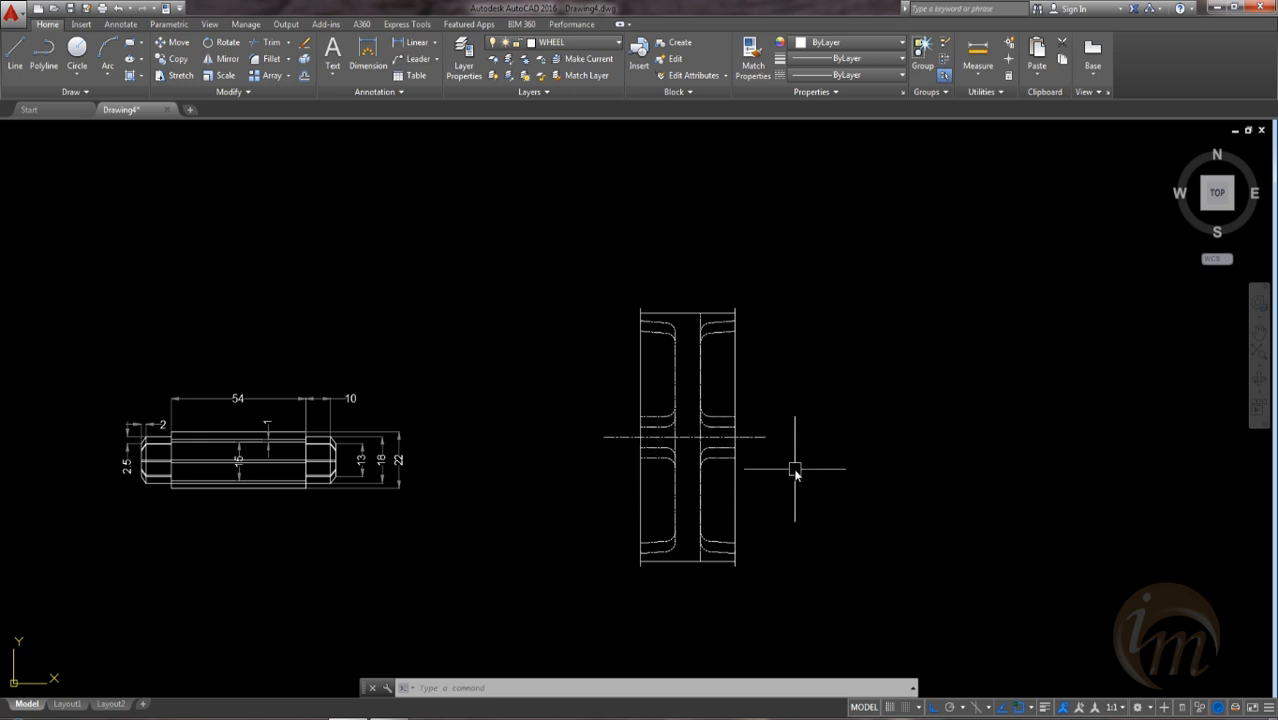
type("lts")
key("Return")
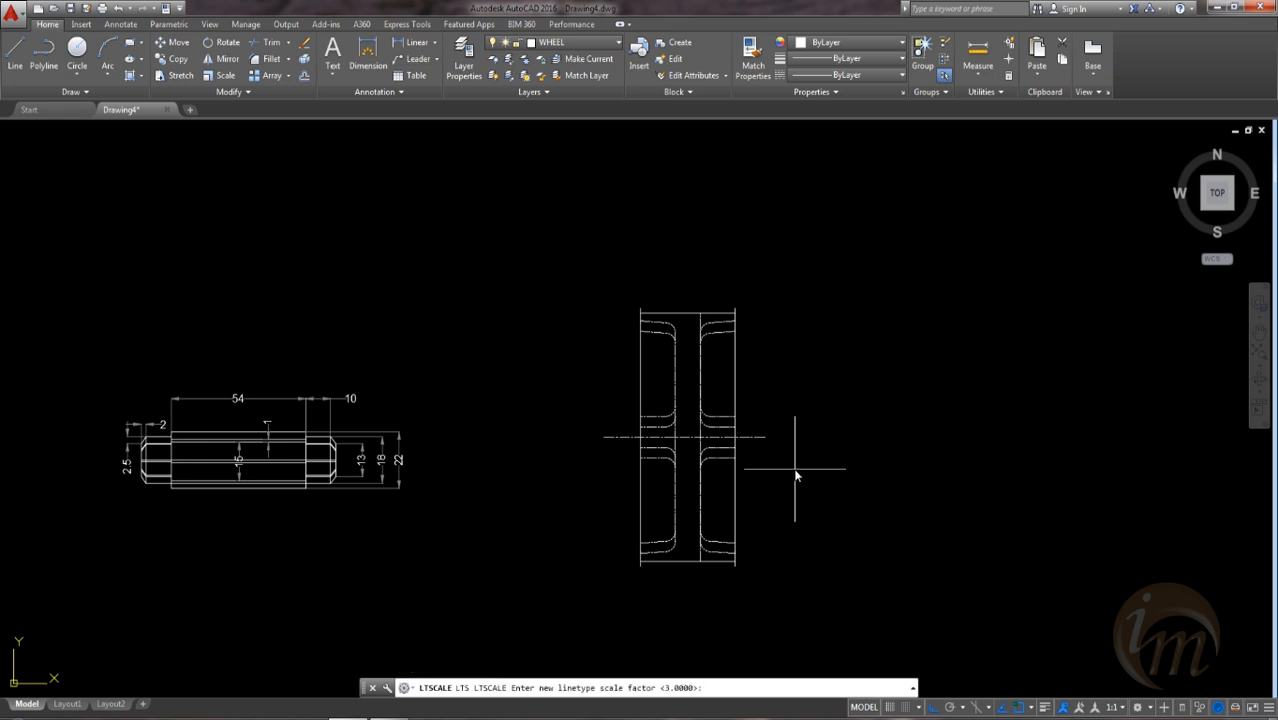
key("Return")
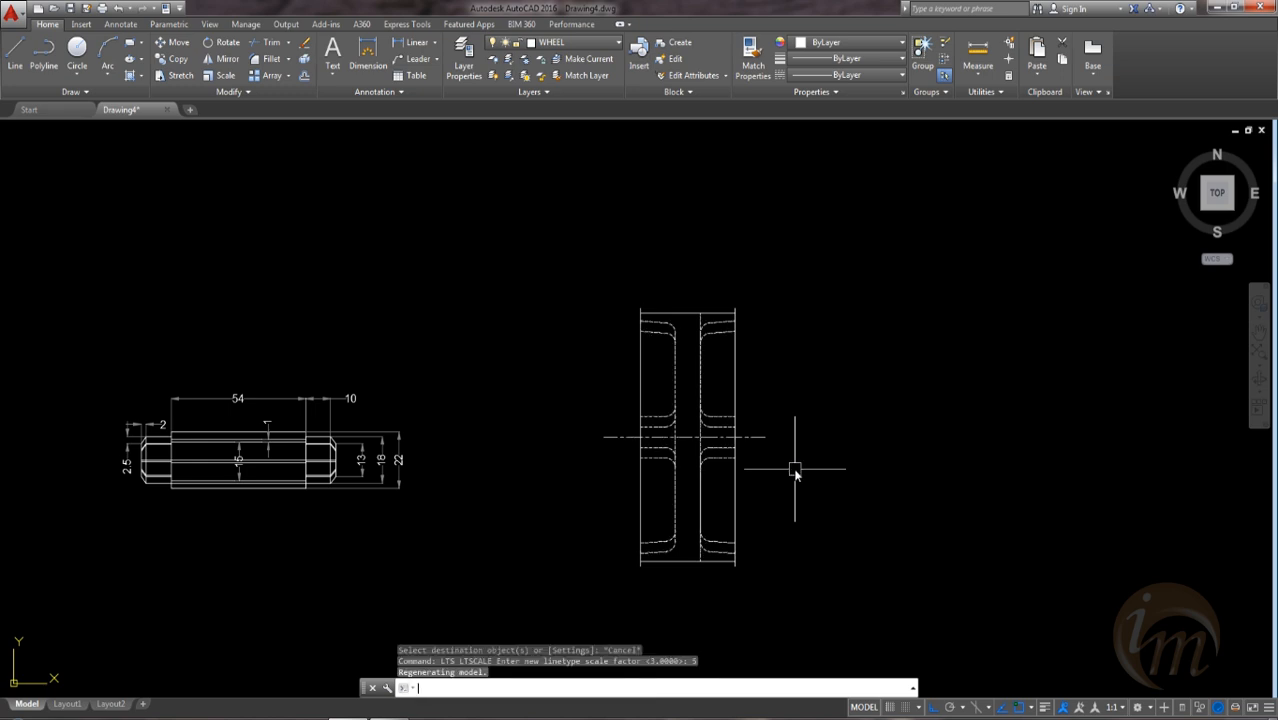
Step: Examine the dash spacing of the wheel's side view and the properties of its horizontal centre line
scroll(662, 411, "up", 5)
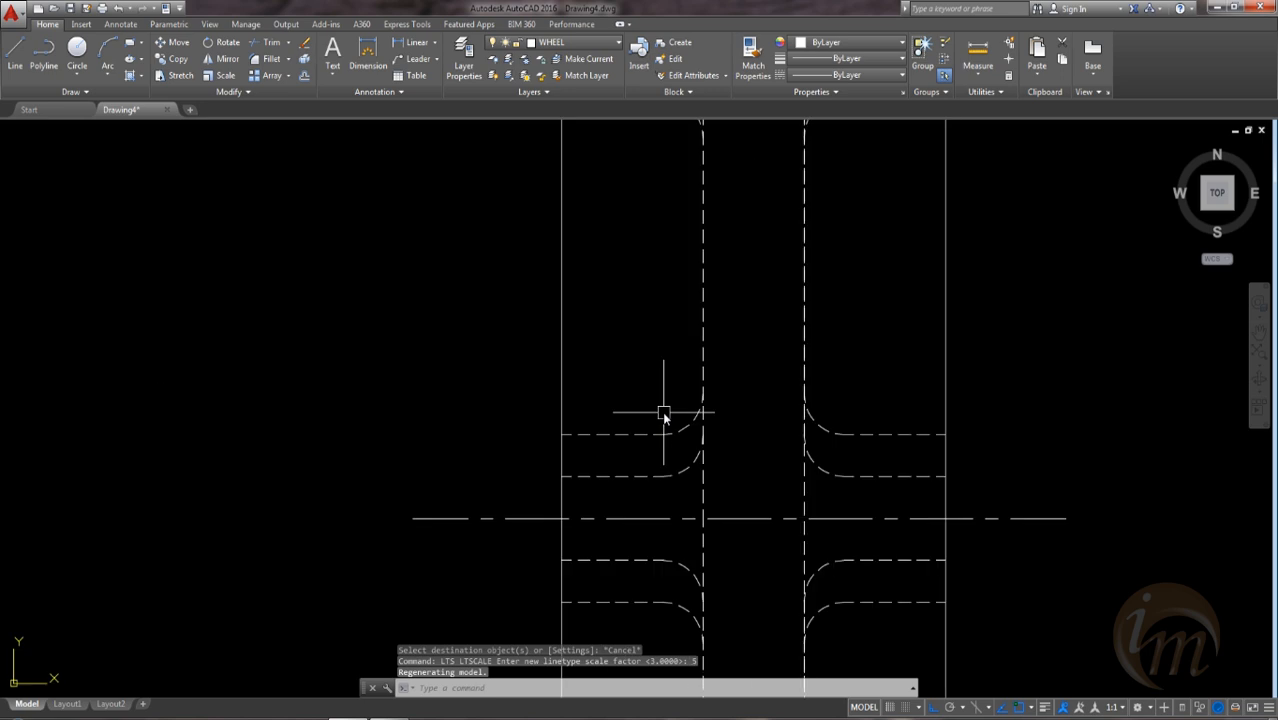
scroll(662, 425, "down", 4)
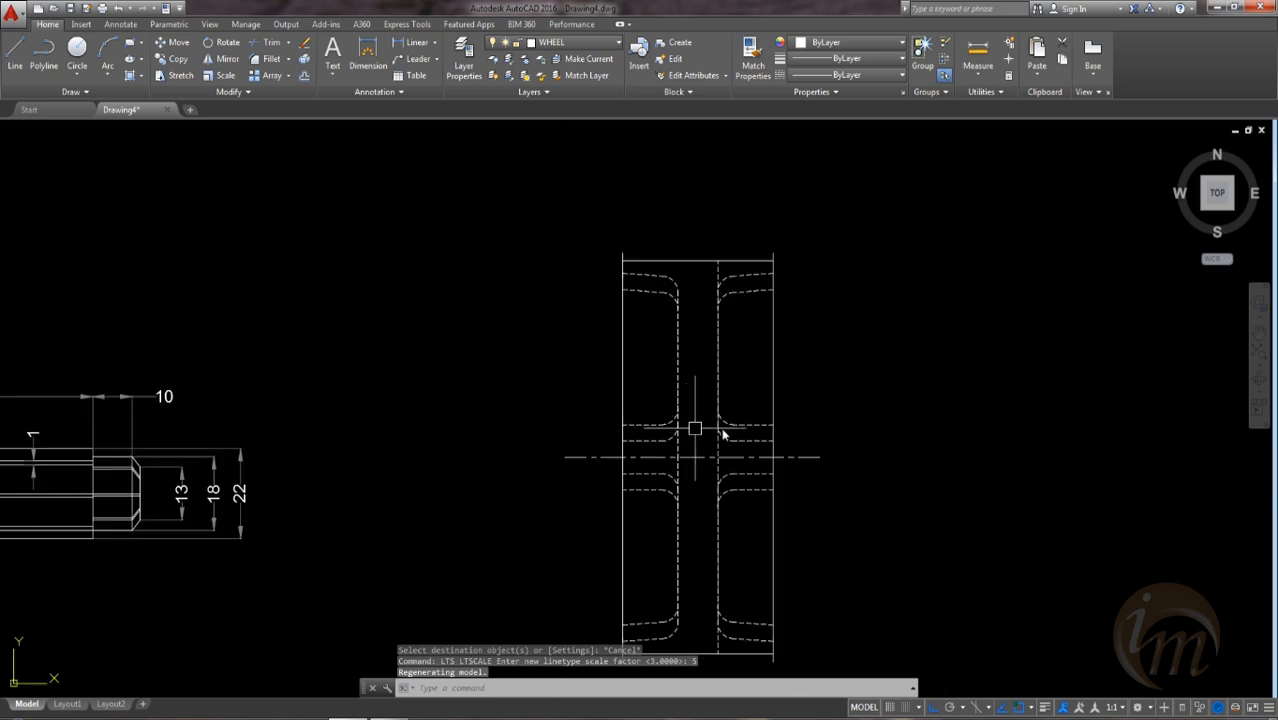
left_click(811, 457)
mouse_move(811, 457)
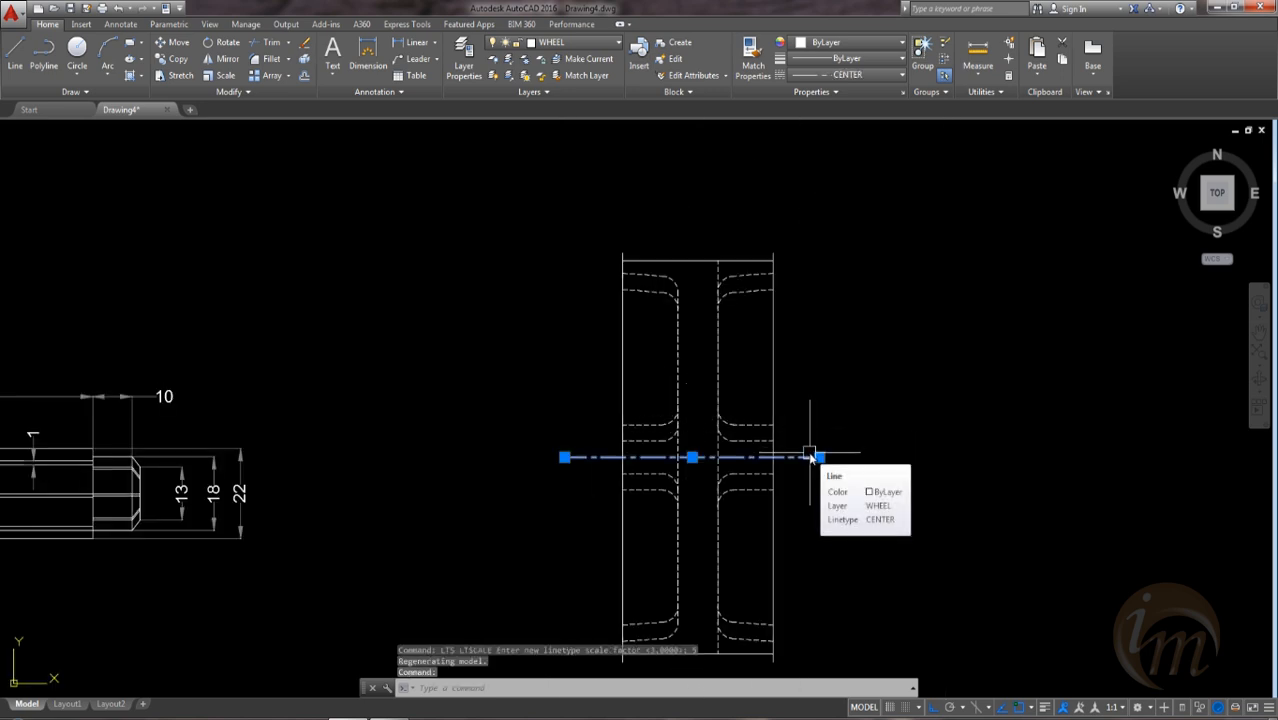
key("Escape")
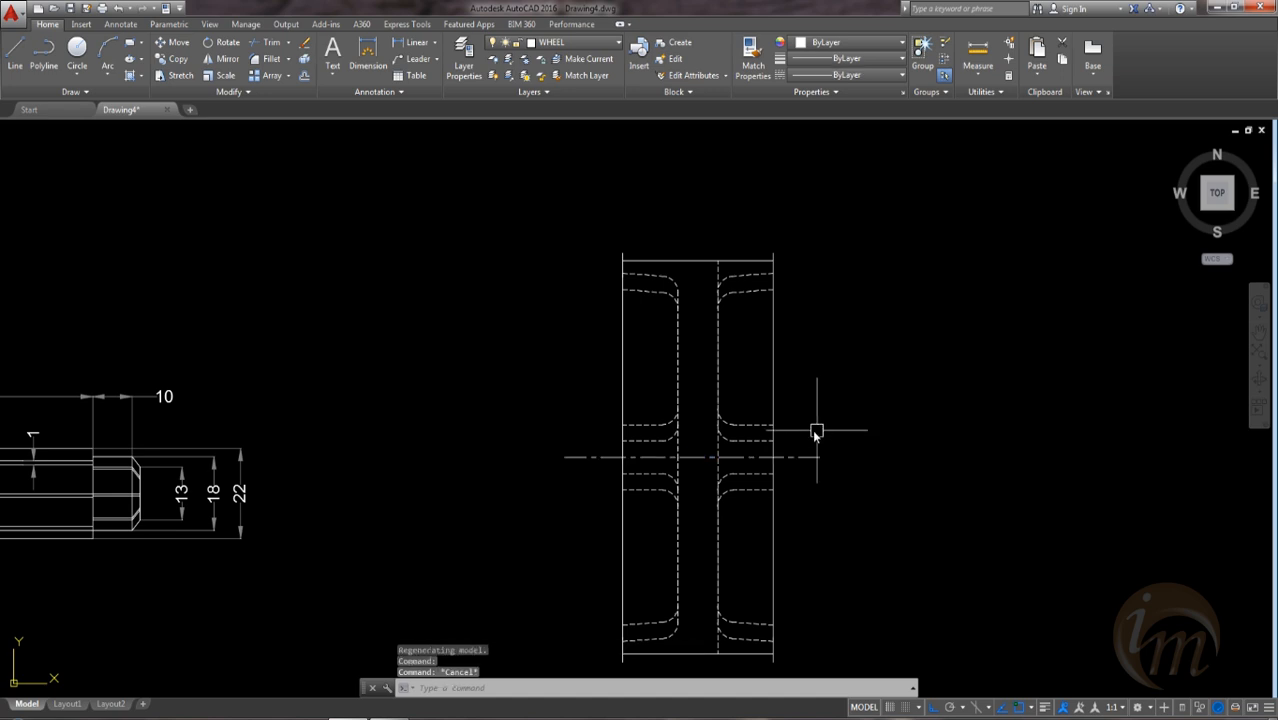
scroll(811, 429, "down", 4)
scroll(827, 471, "up", 4)
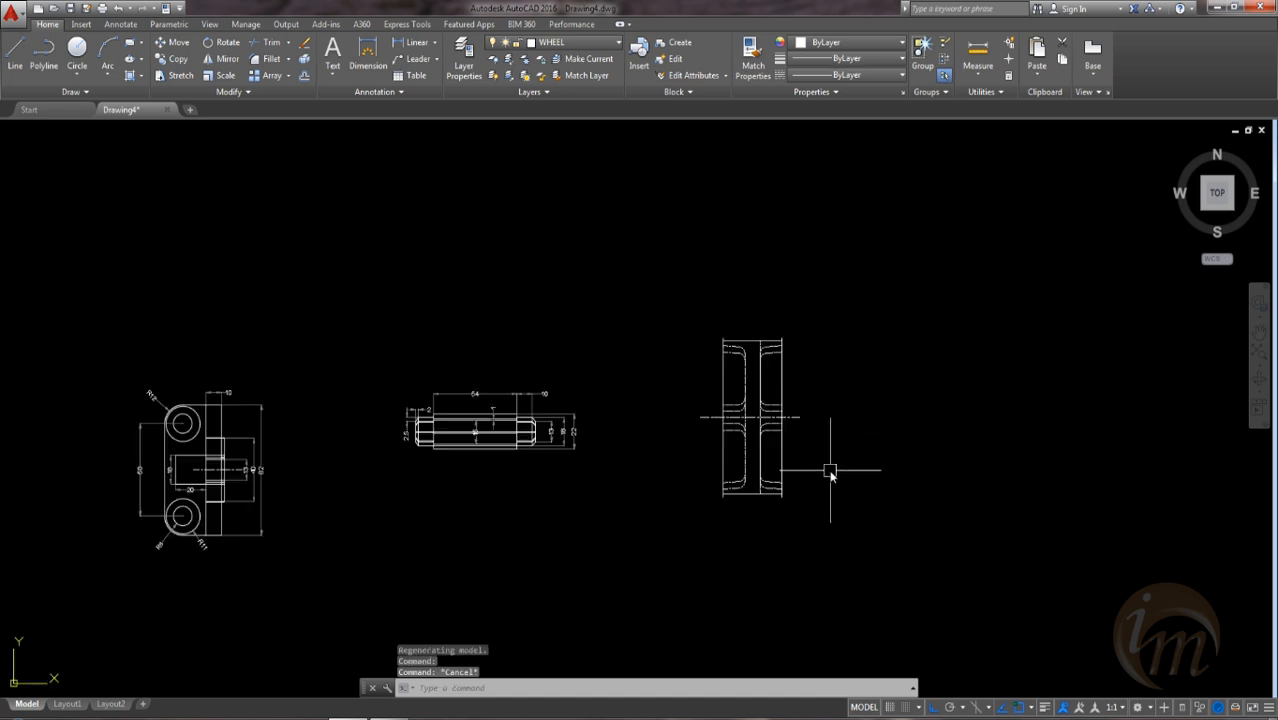
middle_click_drag(836, 459, 891, 473)
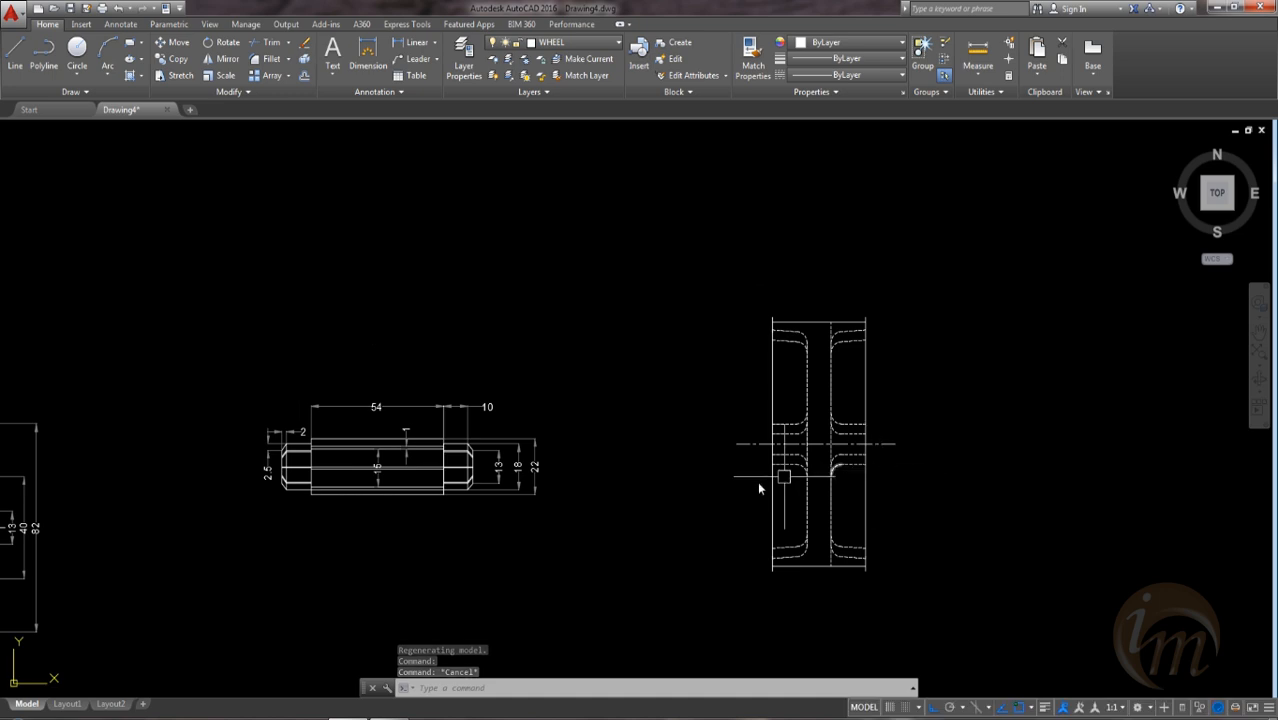
middle_click_drag(759, 488, 778, 493)
left_click(766, 449)
key("Escape")
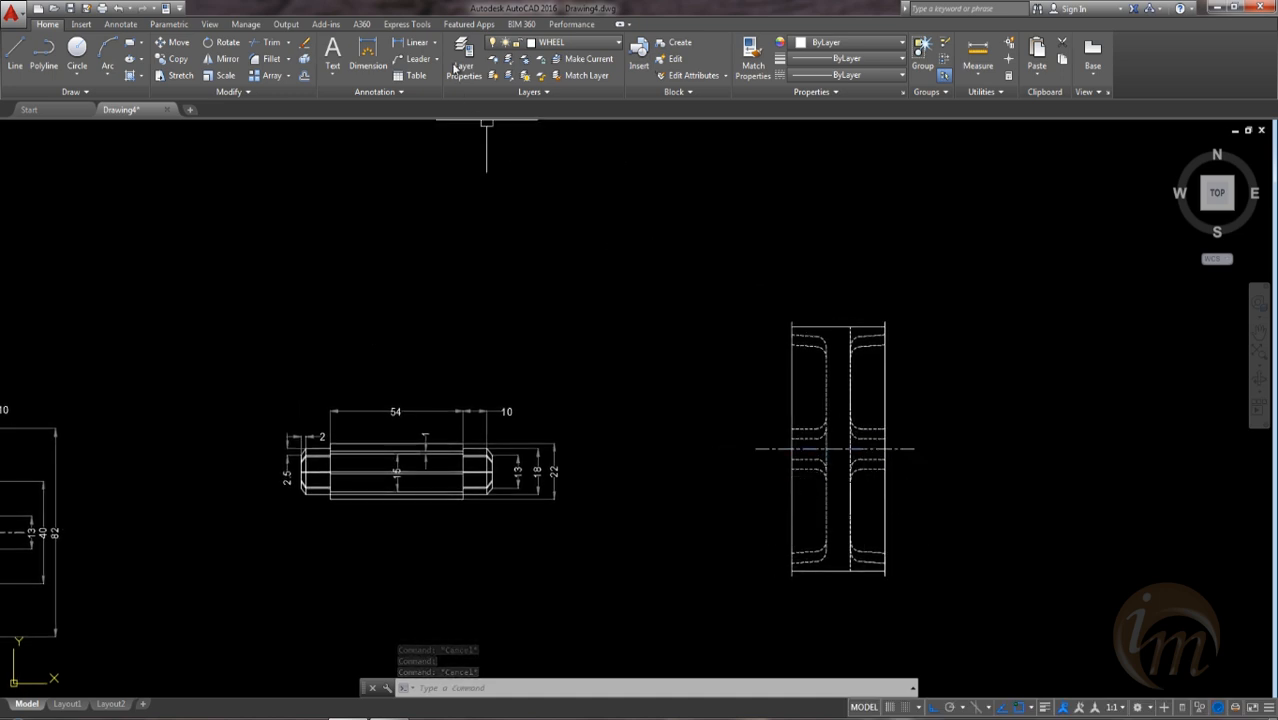
Step: Make WHEEL_DIM the current layer and add a linear dimension for the overall width above the wheel's side view
left_click(545, 42)
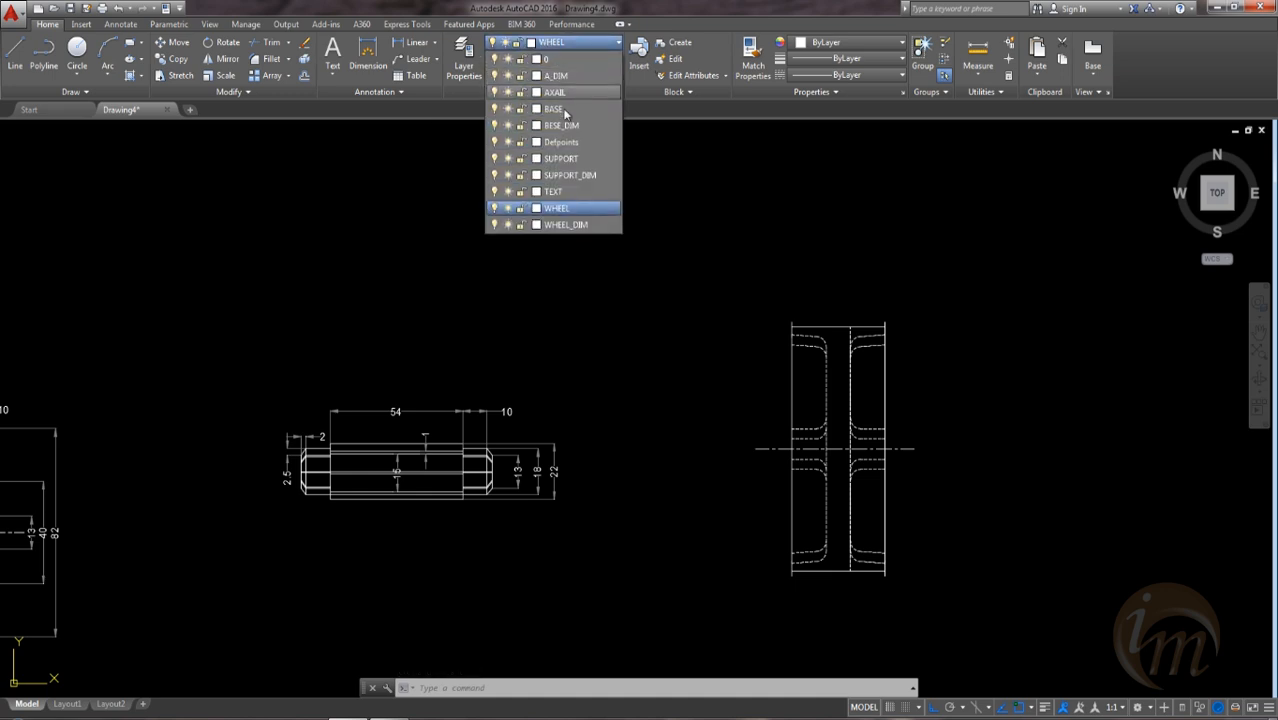
left_click(586, 225)
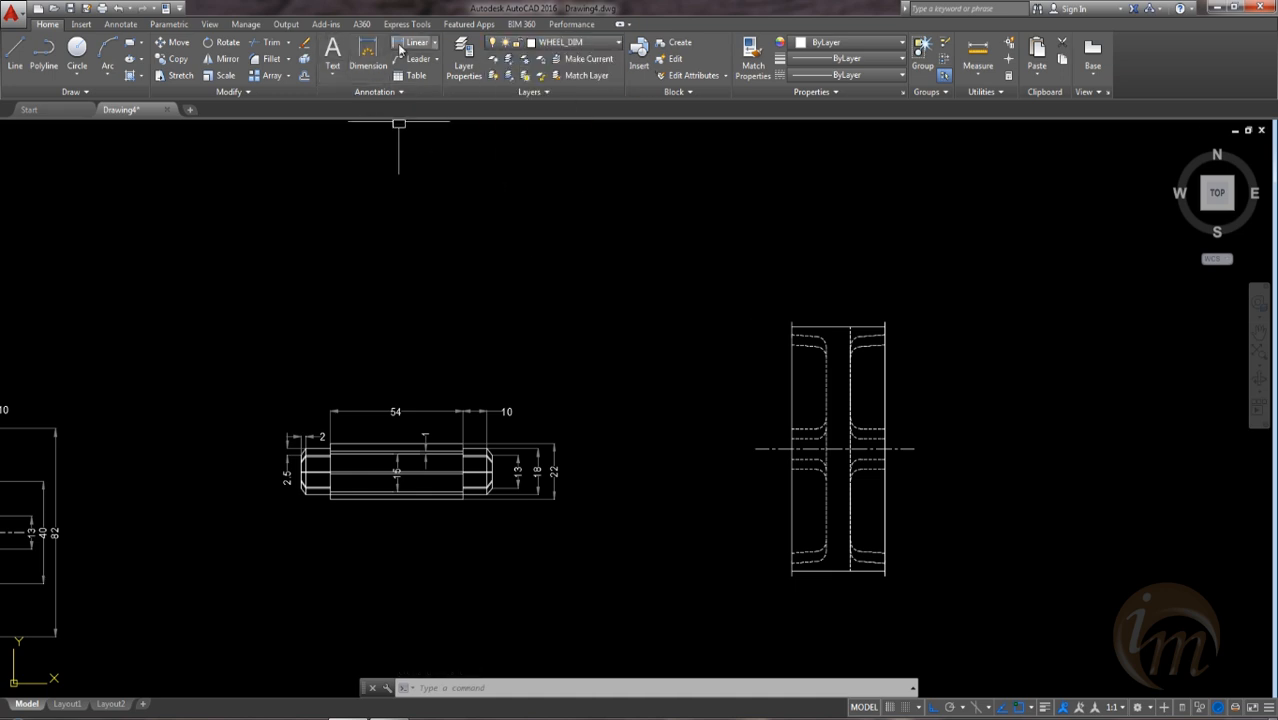
left_click(367, 55)
scroll(879, 284, "up", 2)
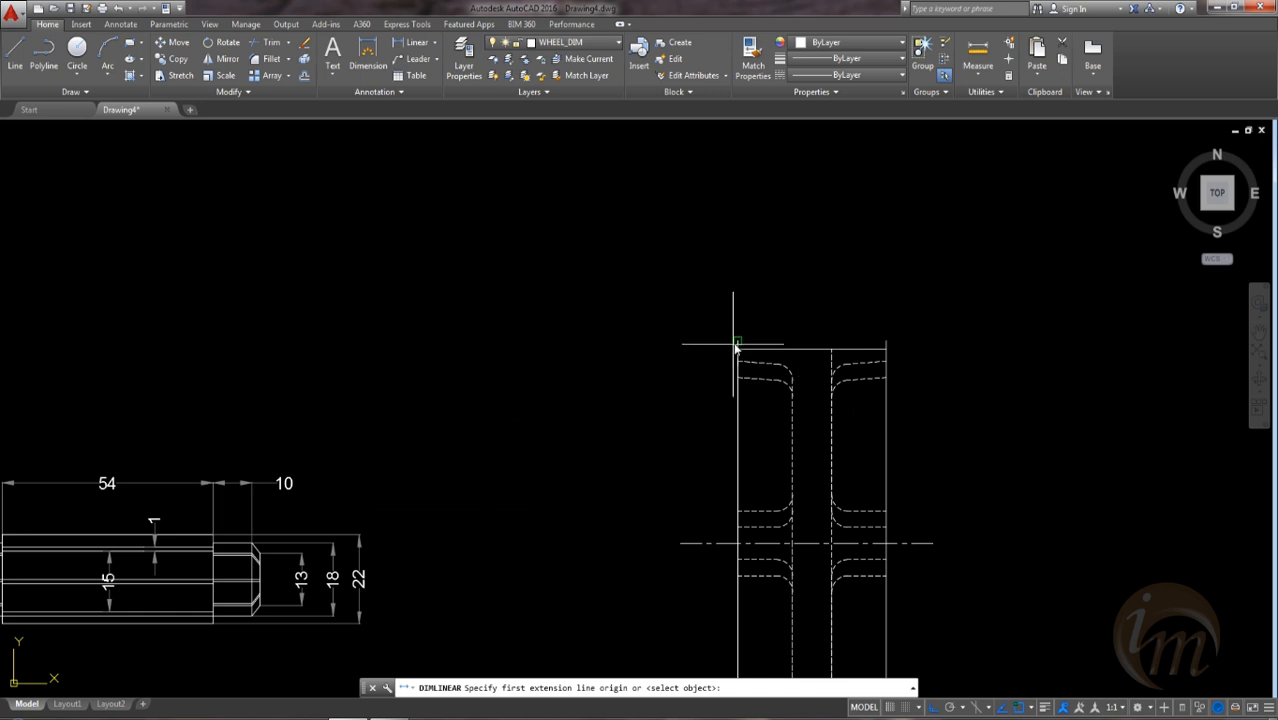
left_click(737, 349)
left_click(886, 349)
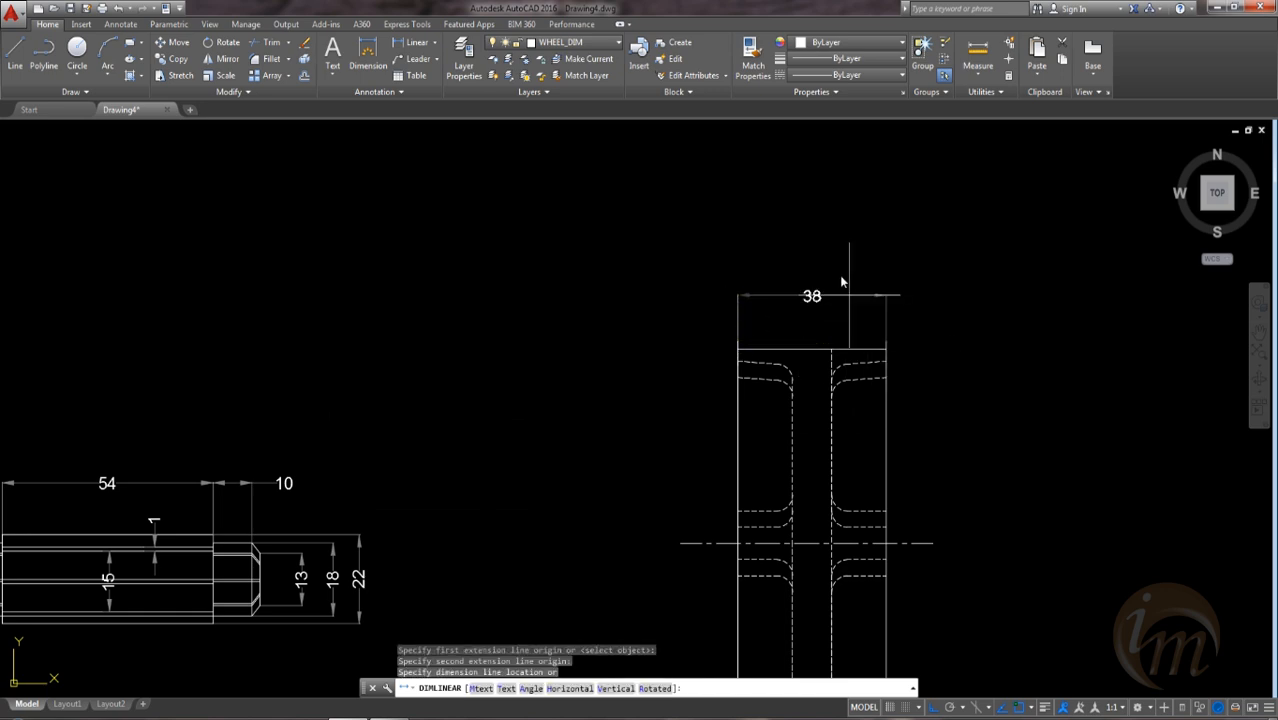
left_click(837, 271)
Step: Dimension the height between the wheel's upper and lower horizontal edges, placing the dimension left of the side view
middle_click_drag(900, 427, 920, 267)
key("Return")
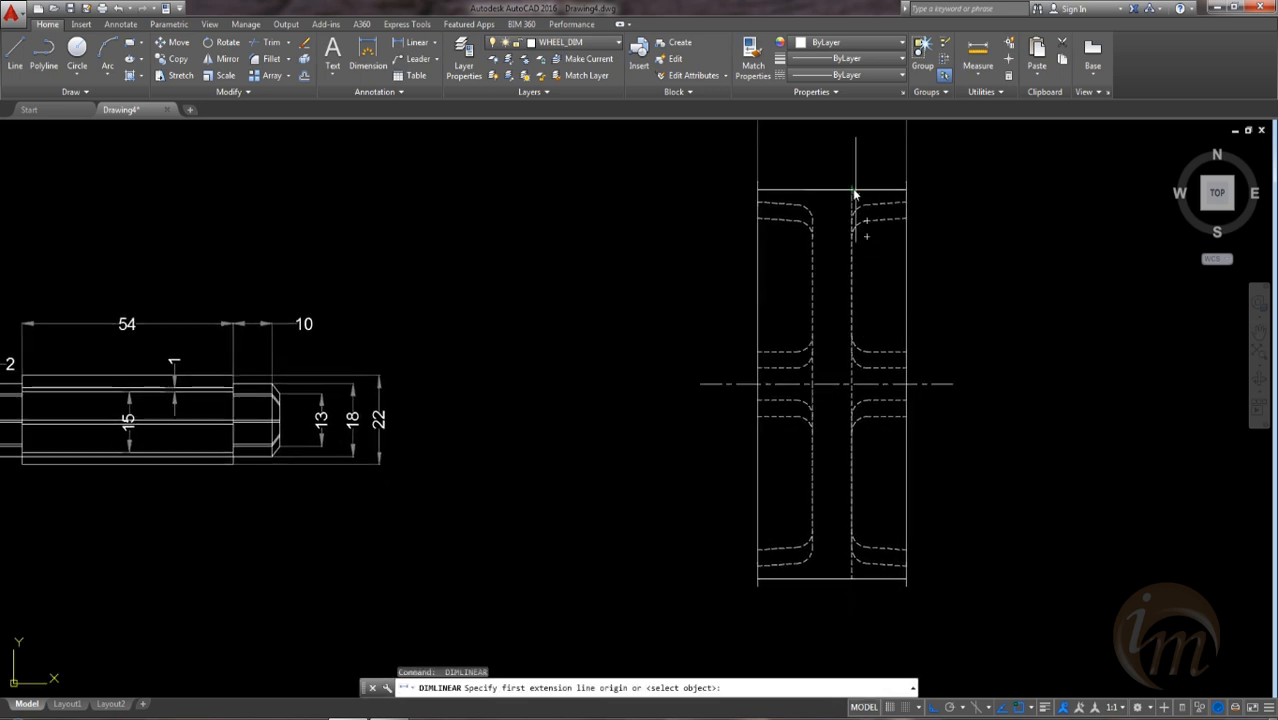
left_click(832, 190)
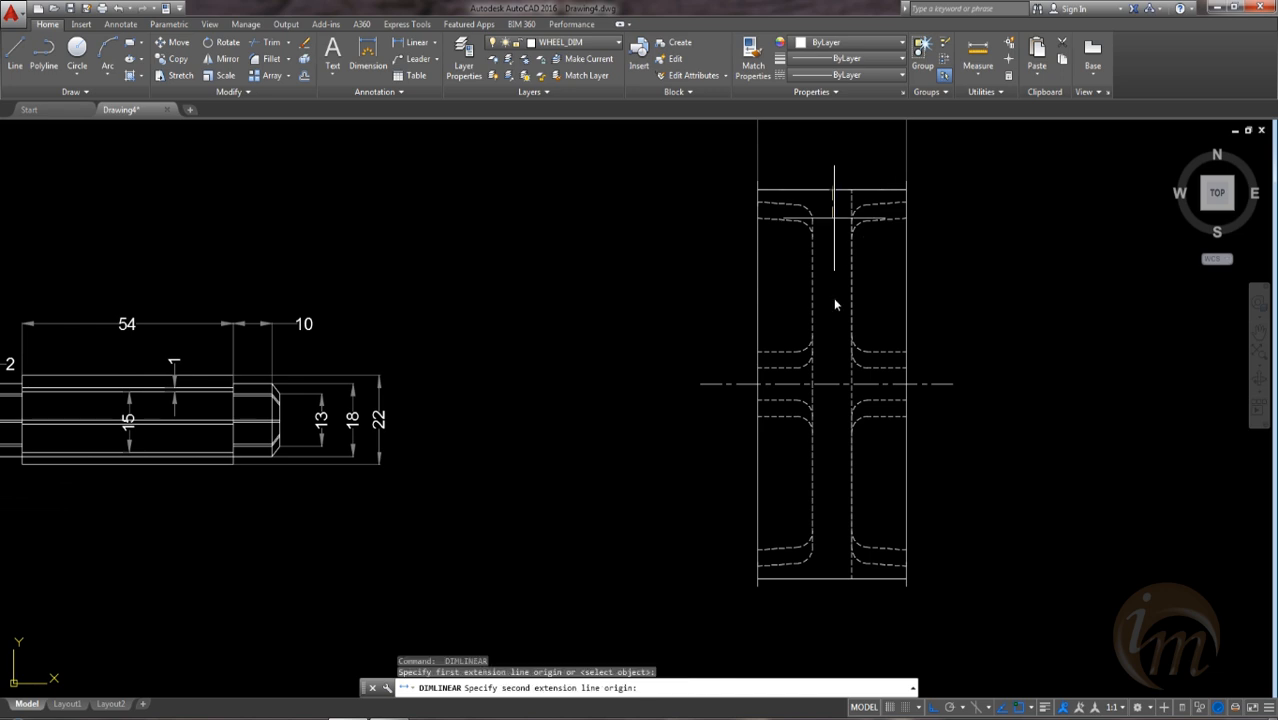
left_click(832, 578)
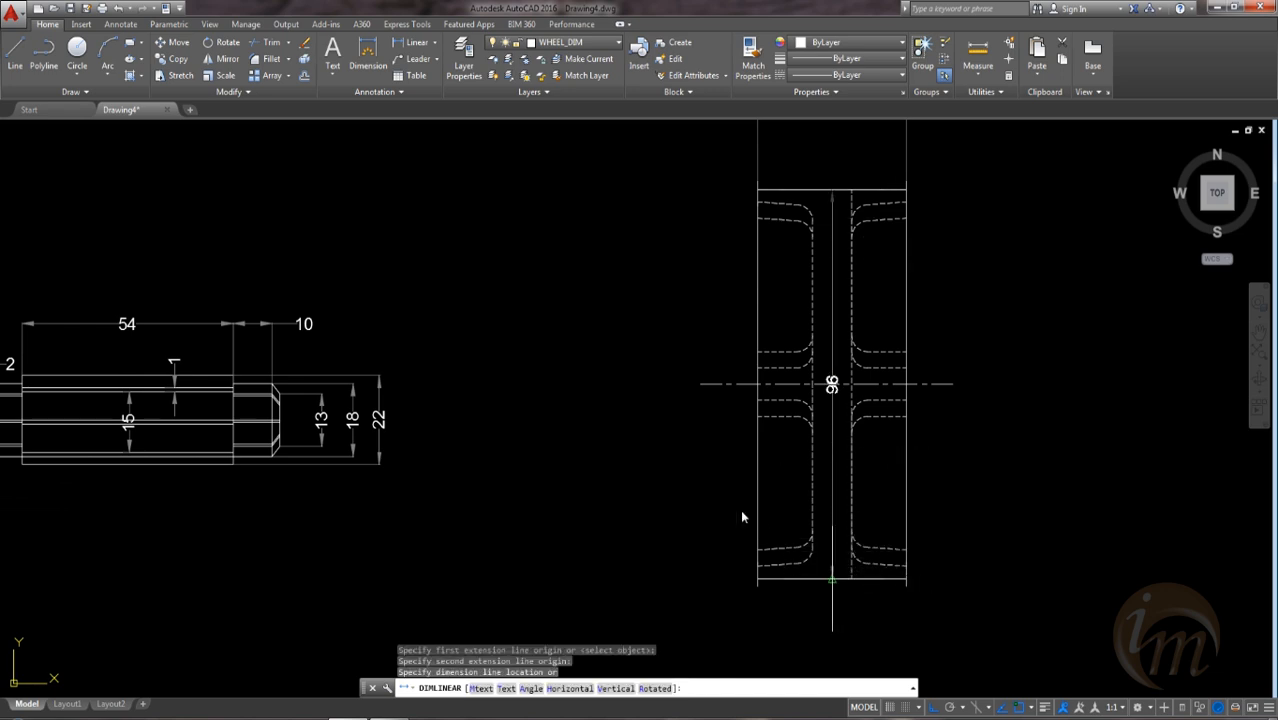
left_click(678, 410)
Step: Dimension the full length of the wheel's right outer vertical line, placing the dimension right of the side view
key("Return")
left_click(912, 185)
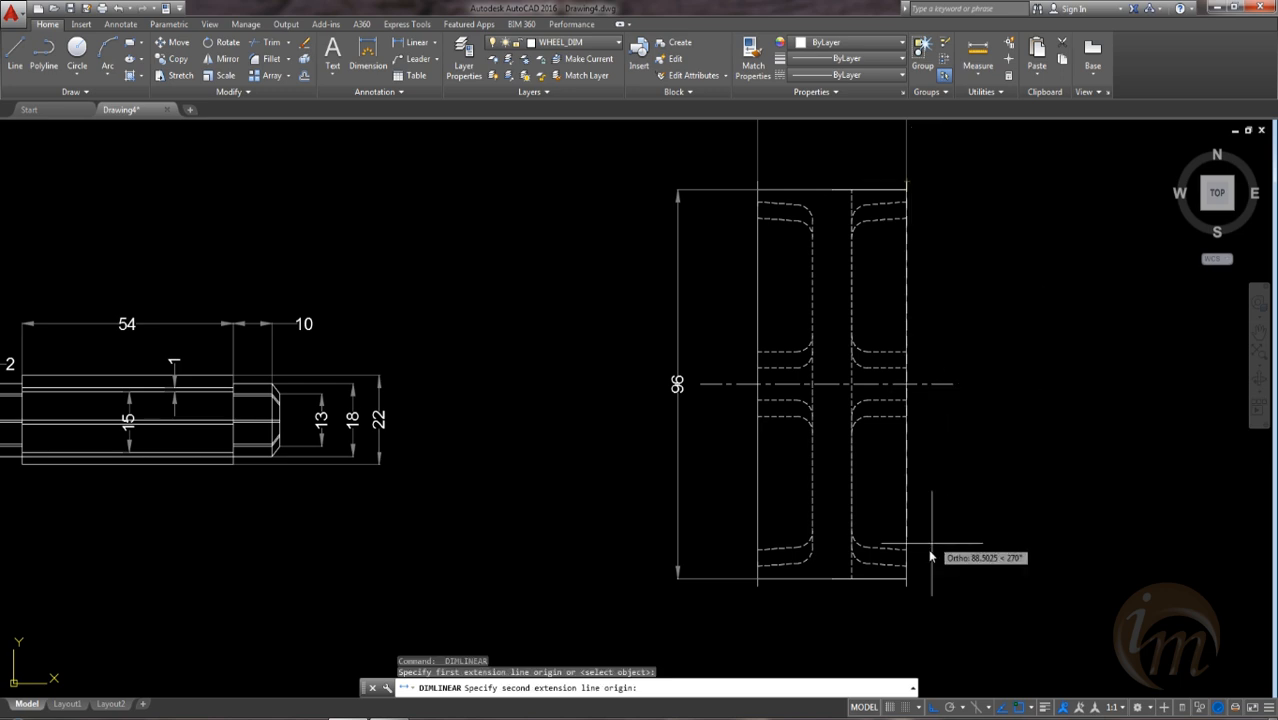
left_click(908, 586)
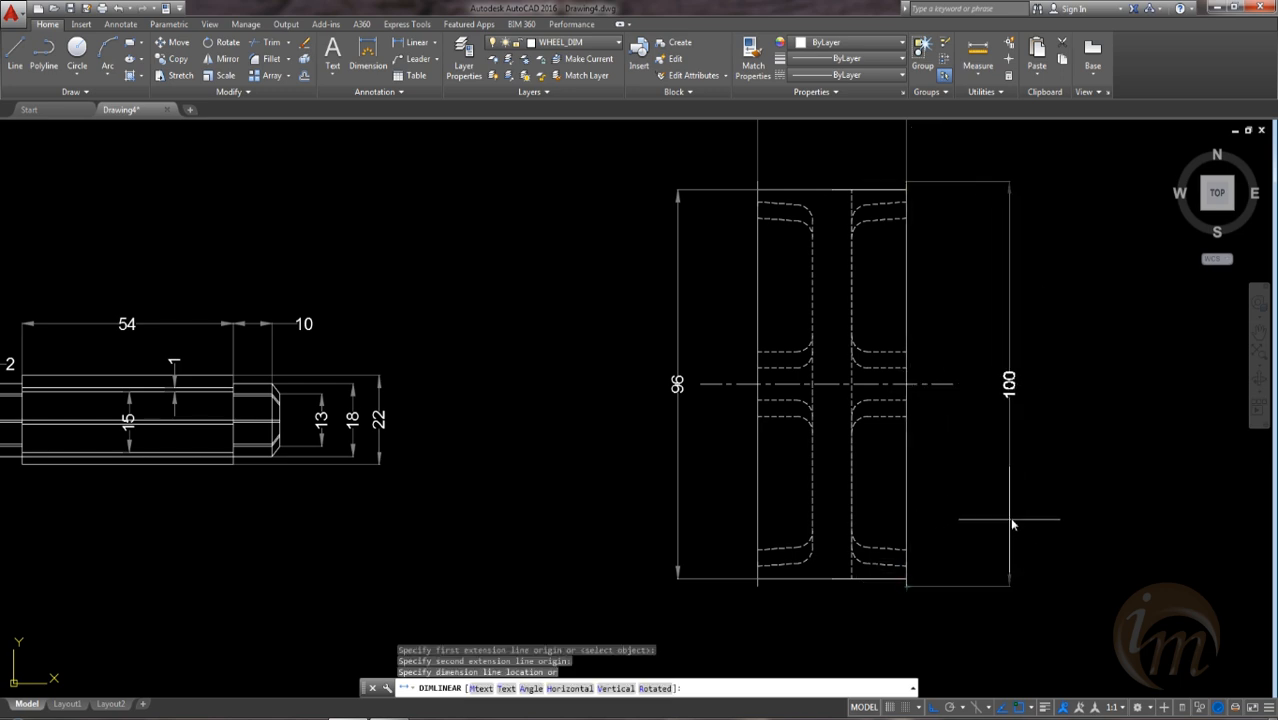
left_click(1051, 509)
key("Escape")
Step: Stretch both extension line origins of the left height dimension from the edge midpoints to the wheel's left outer edge
left_click(814, 191)
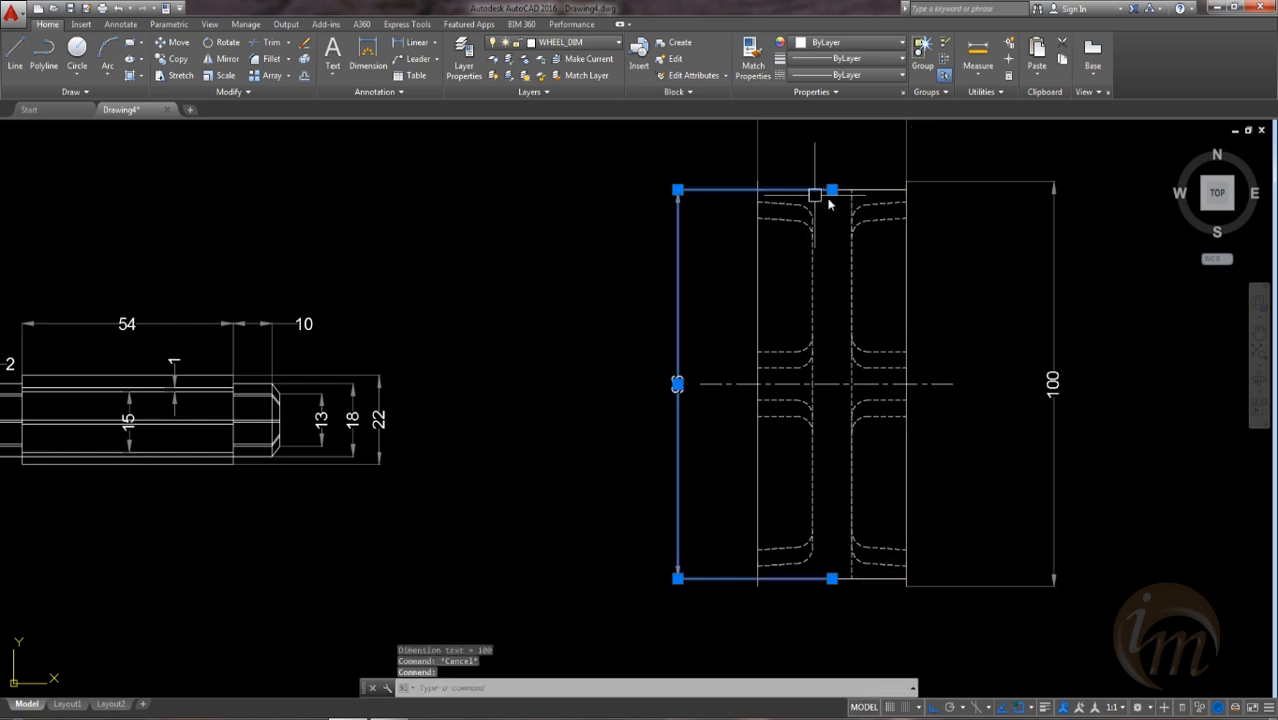
left_click(832, 189)
left_click(754, 189)
key("Return")
left_click(825, 584)
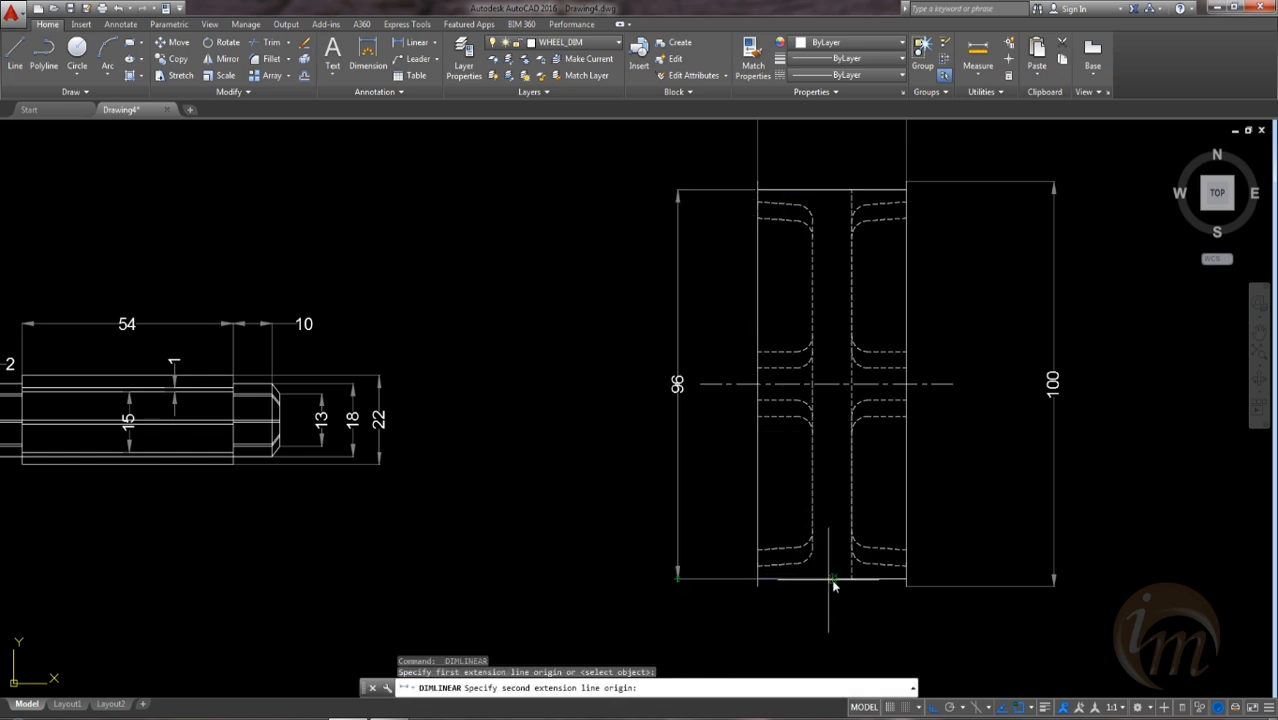
key("Escape")
left_click(808, 579)
left_click(832, 579)
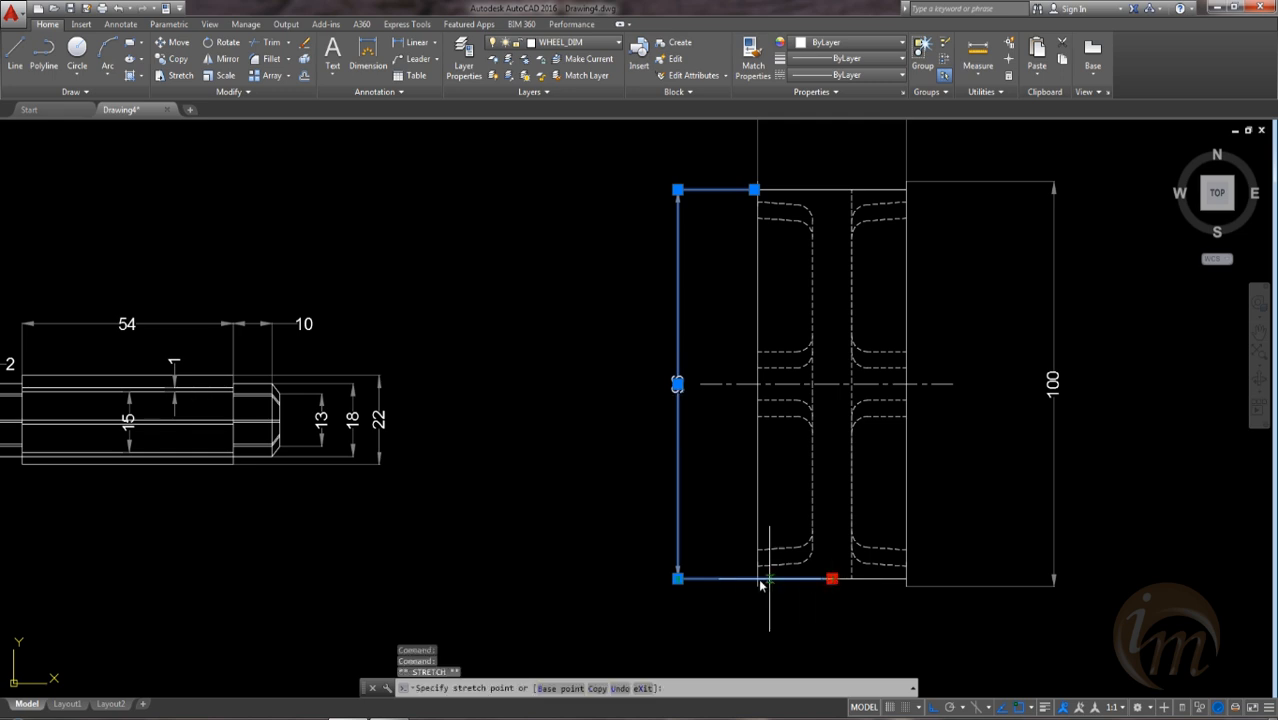
left_click(757, 579)
key("Escape")
scroll(755, 190, "up", 6)
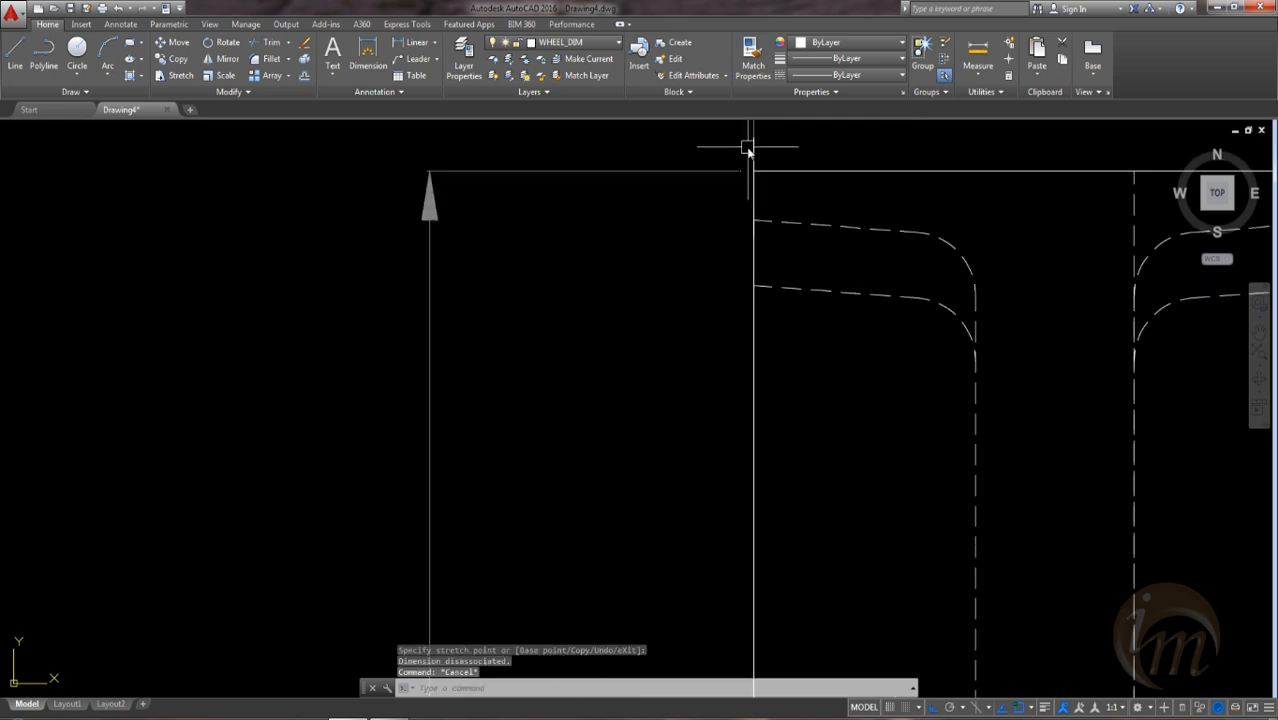
scroll(763, 193, "down", 6)
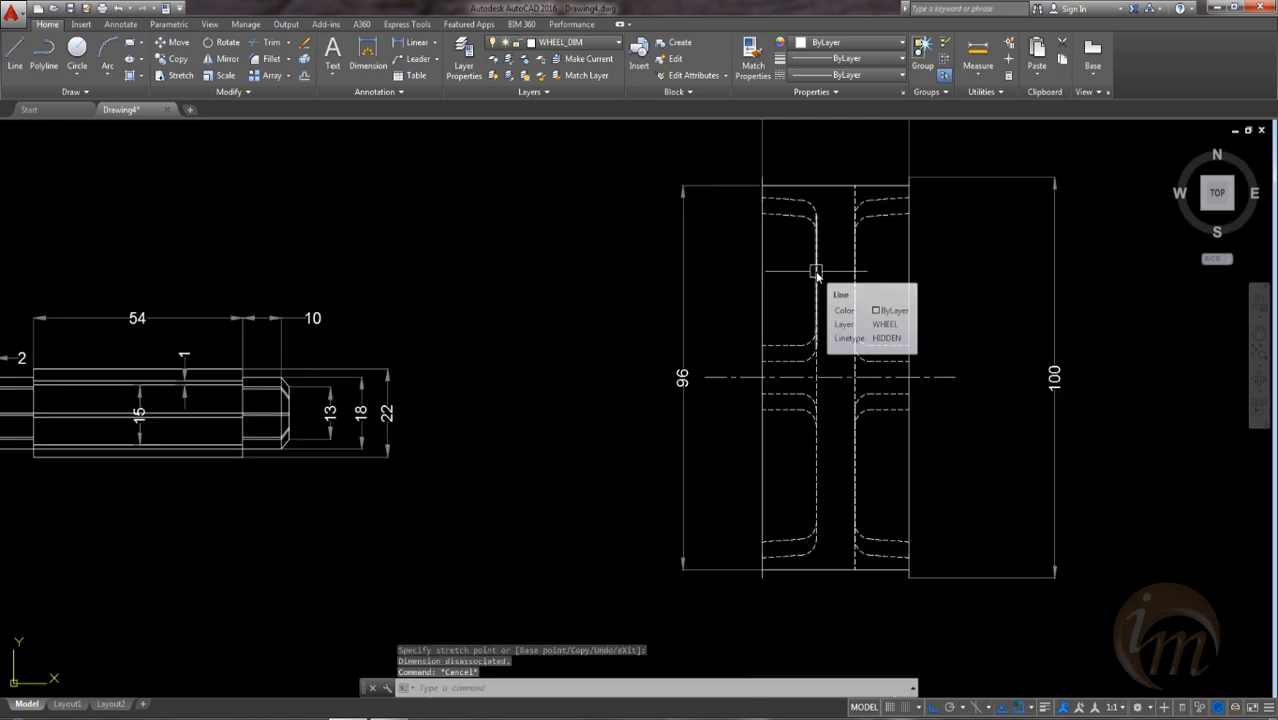
Step: Dimension the vertical distance between the outermost hidden hub lines at the wheel's right edge
mouse_move(817, 275)
middle_mouse_down()
mouse_move(827, 391)
mouse_move(790, 328)
mouse_move(789, 283)
mouse_move(776, 314)
middle_mouse_up()
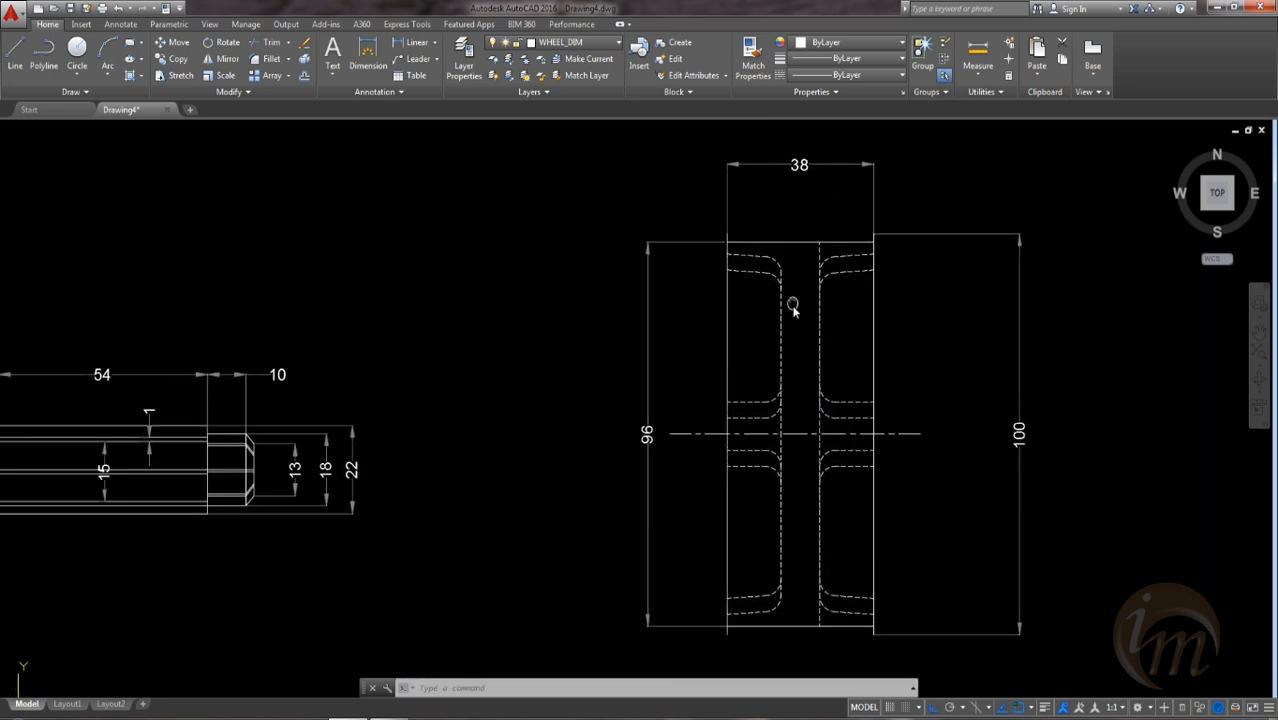
key("Return")
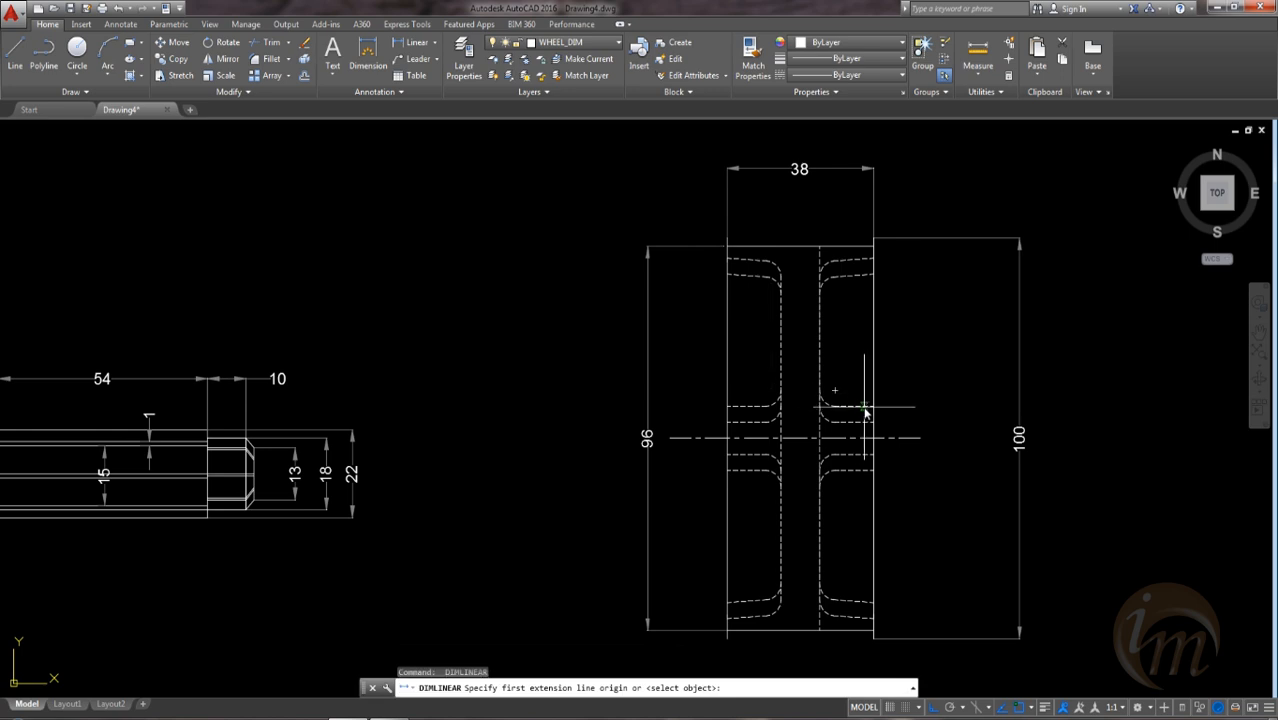
left_click(872, 407)
left_click(875, 479)
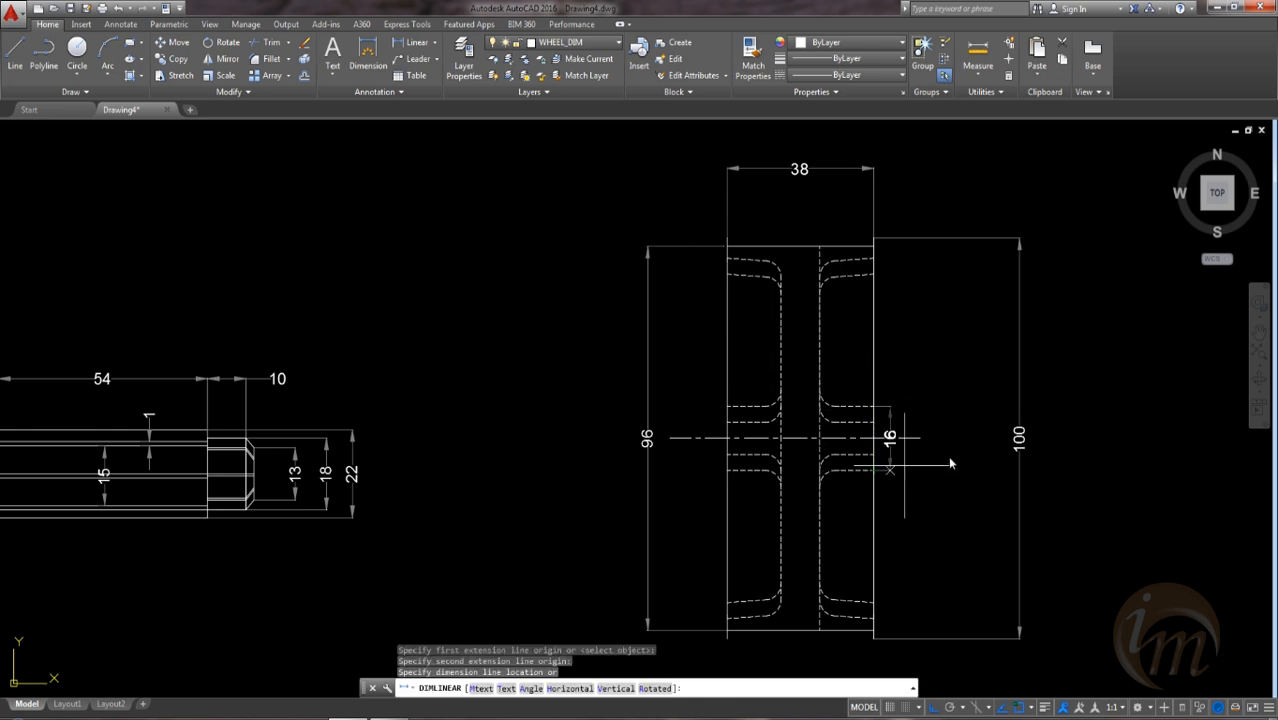
Step: Place the hub's outer diameter dimension beside the wheel view and add a linear dimension for the hub bore
left_click(981, 437)
key("Return")
left_click(875, 437)
left_click(875, 470)
left_click(949, 455)
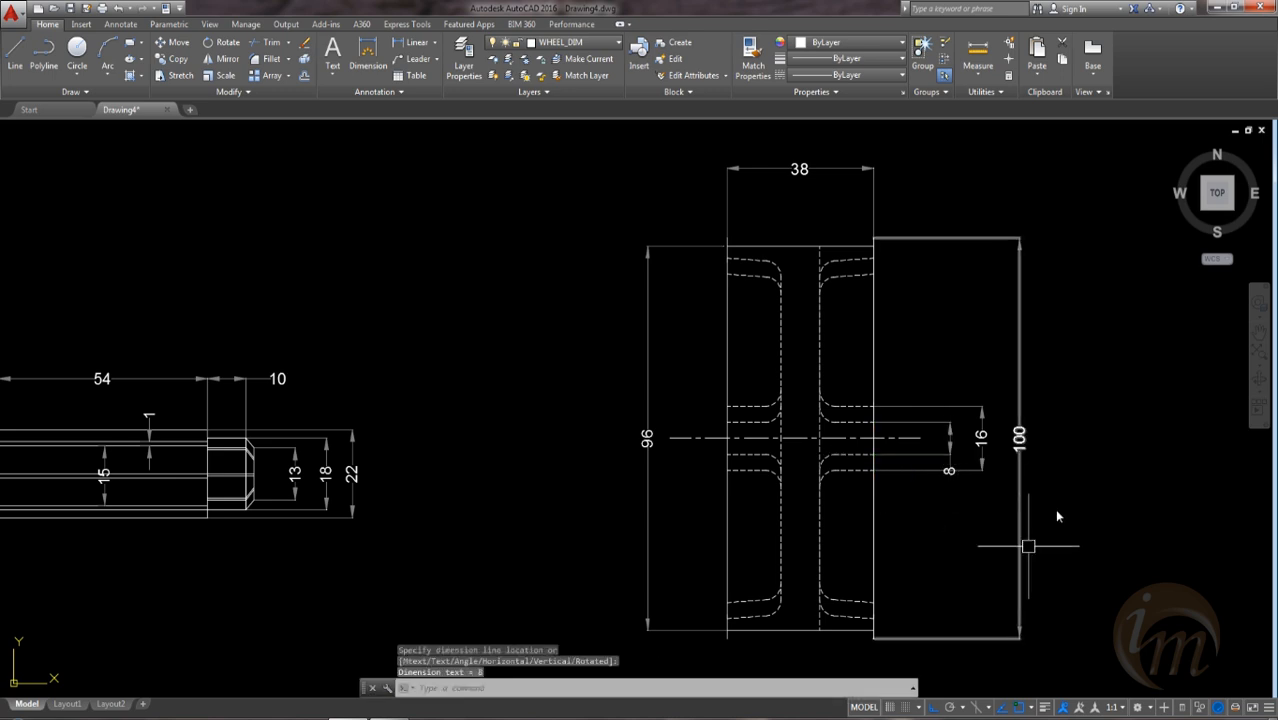
Step: Reposition the bore dimension's text so it sits centred between its extension lines
middle_click_drag(950, 320, 945, 368)
scroll(921, 490, "up", 4)
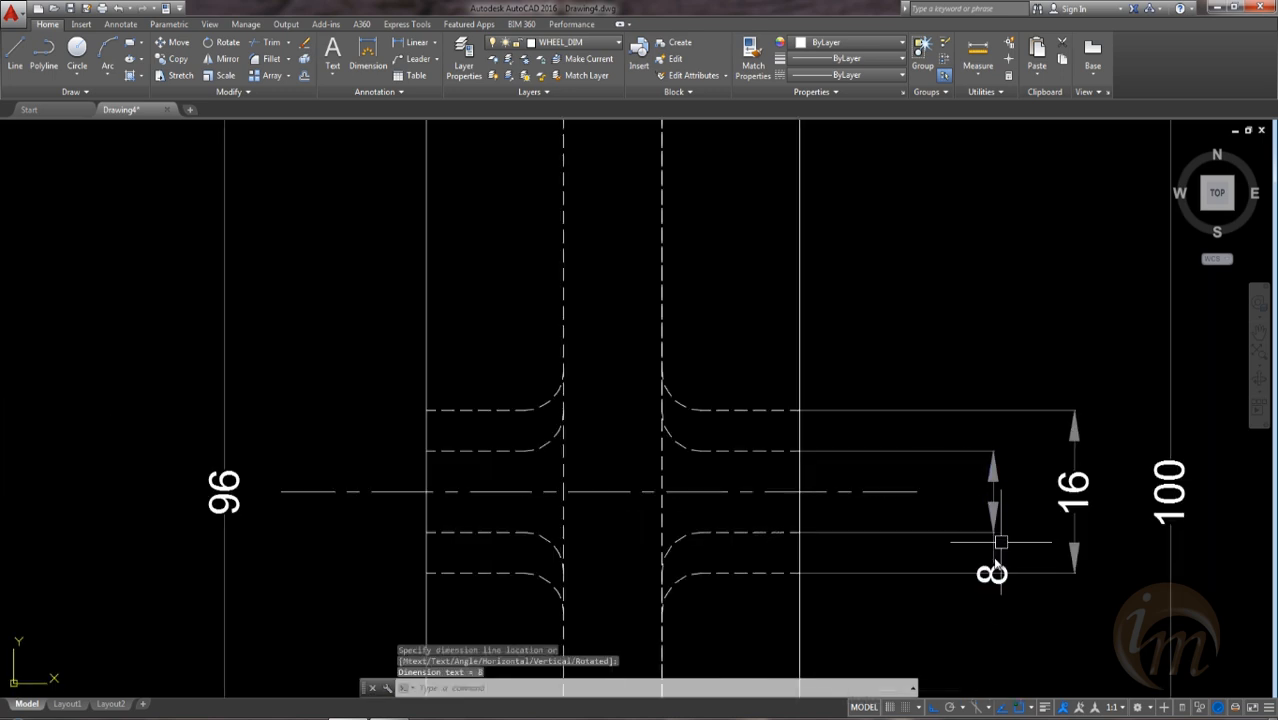
left_click(993, 573)
left_click(993, 573)
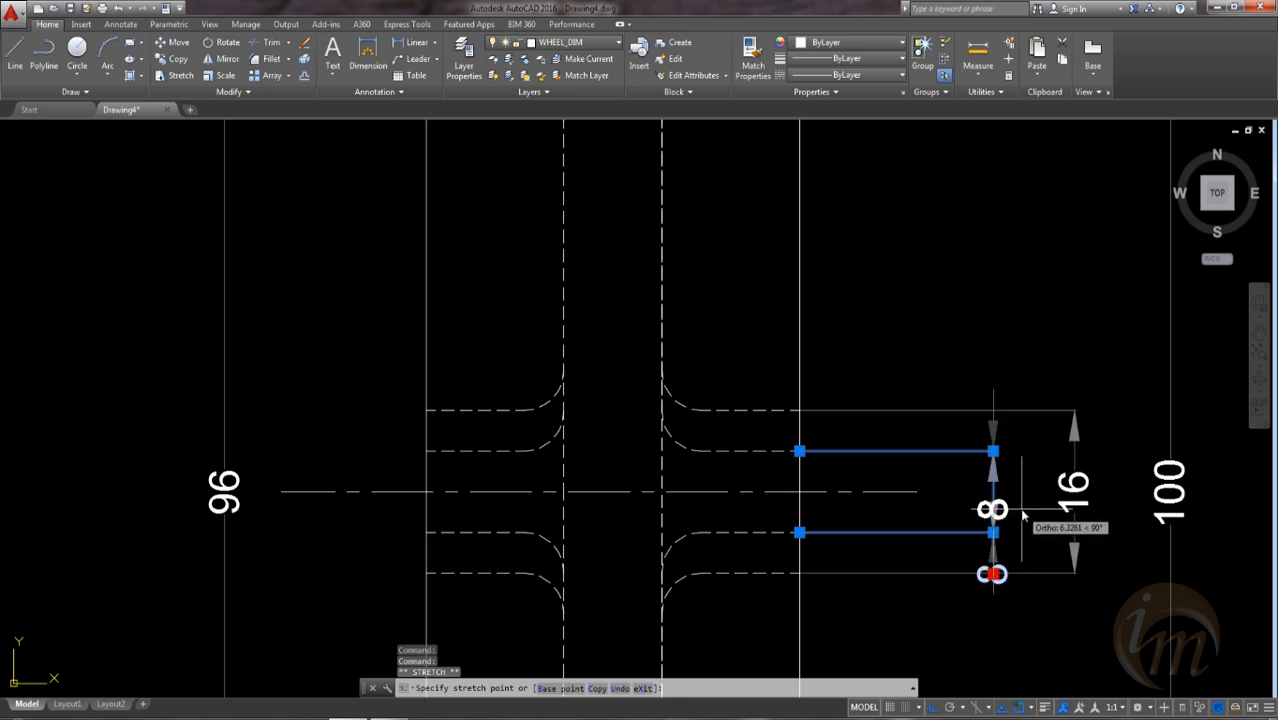
key("Escape")
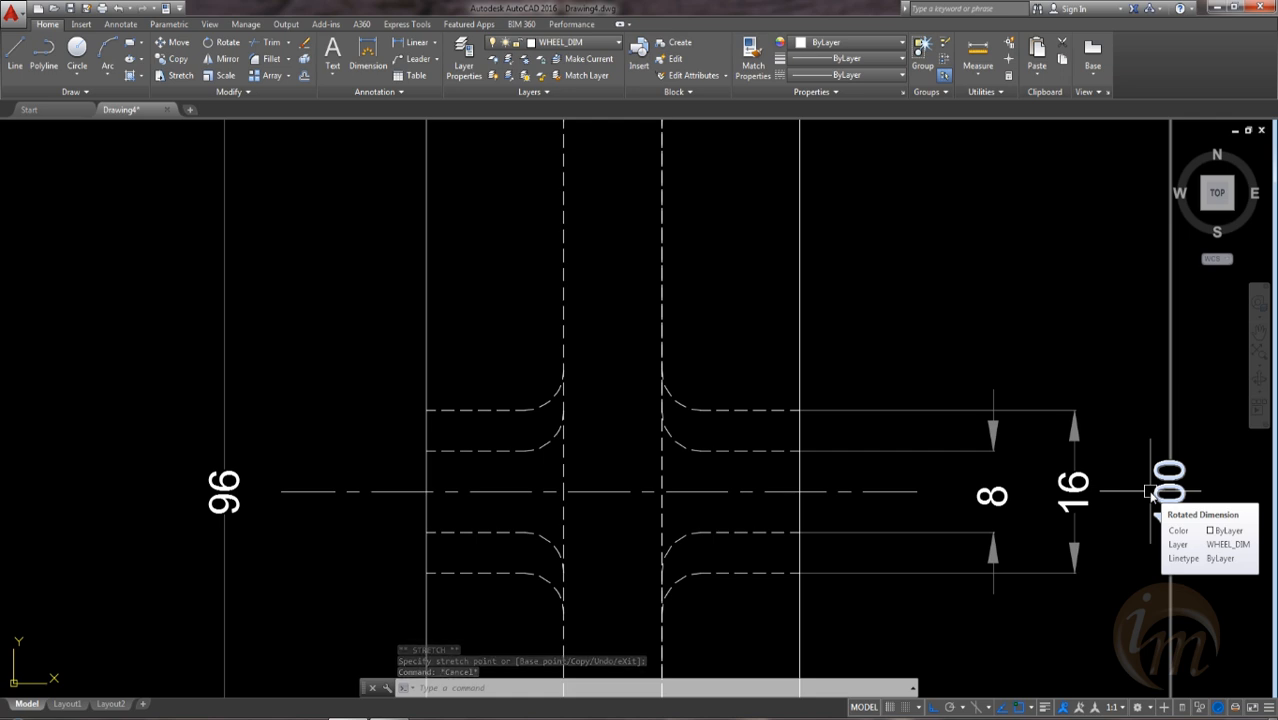
scroll(1059, 472, "down", 2)
middle_click_drag(904, 368, 875, 441)
left_click(847, 403)
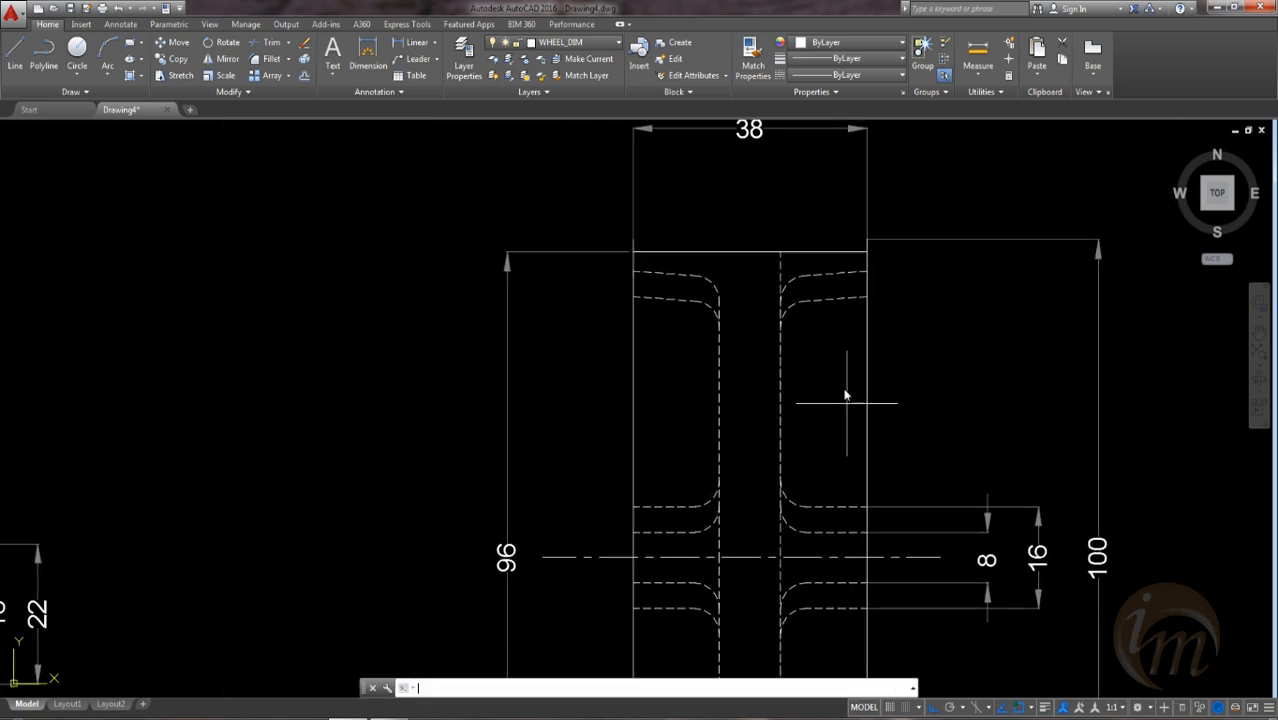
key("Return")
left_click(720, 391)
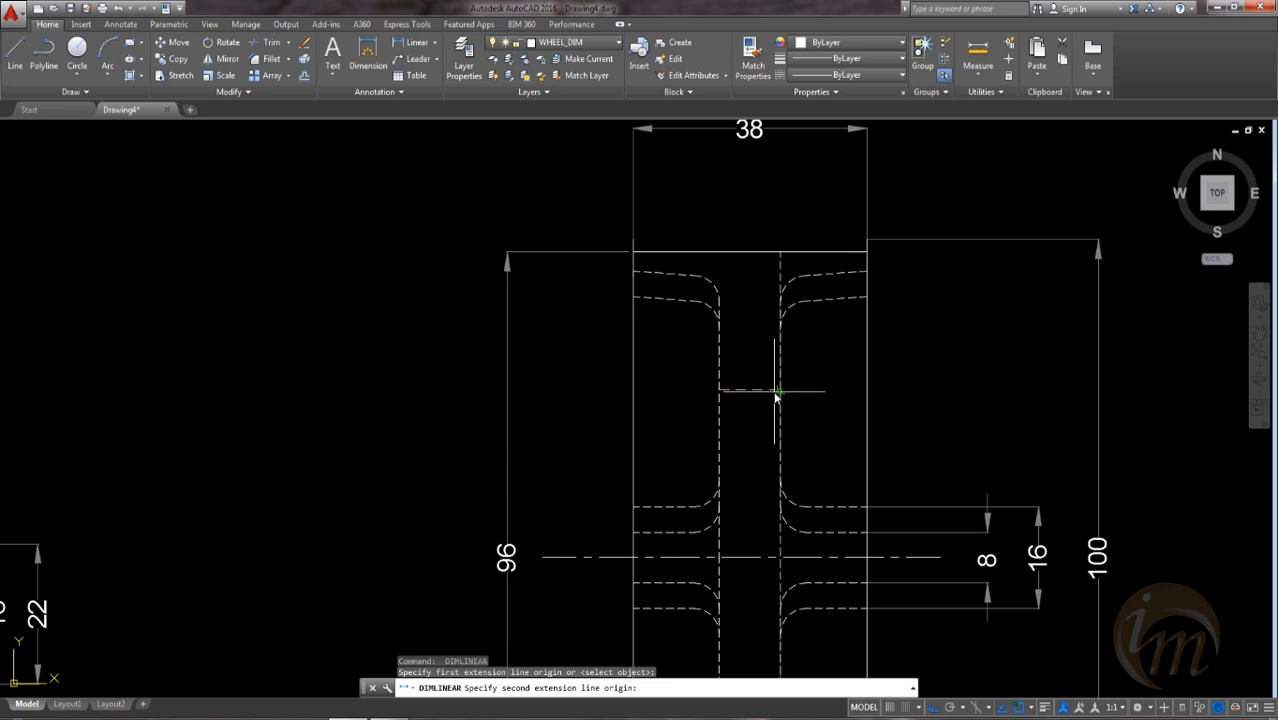
left_click(779, 392)
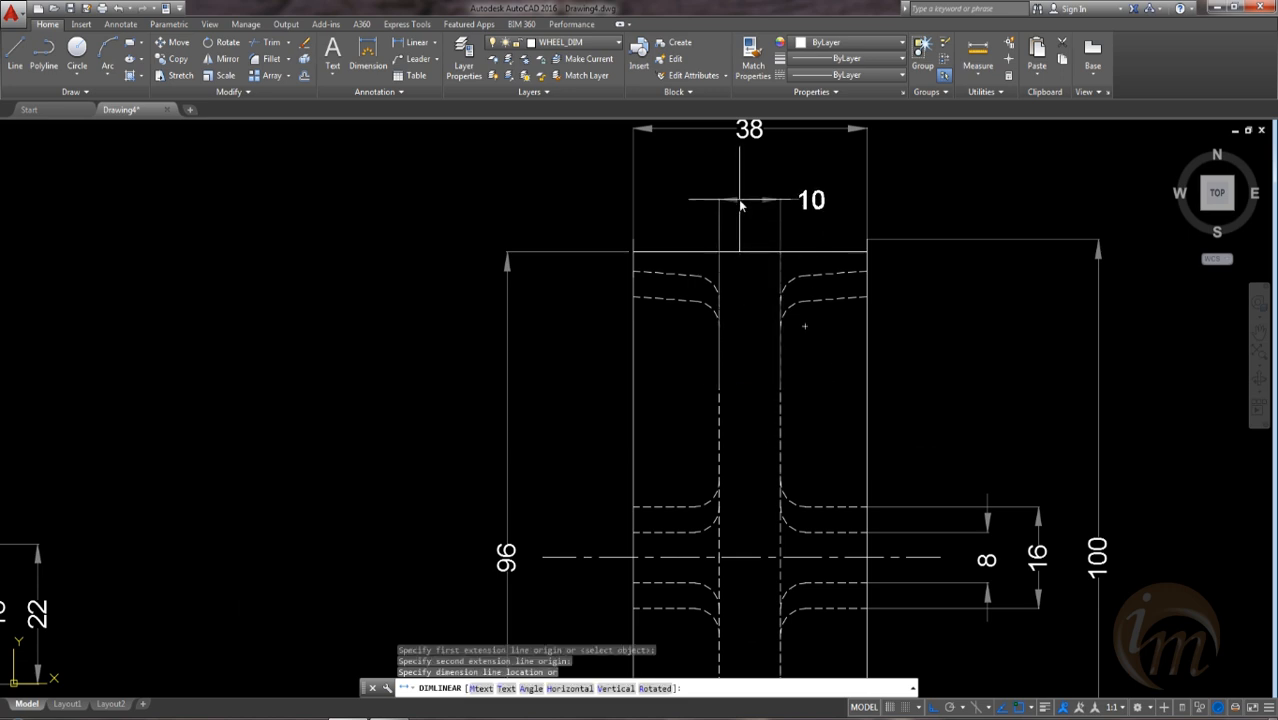
key("Escape")
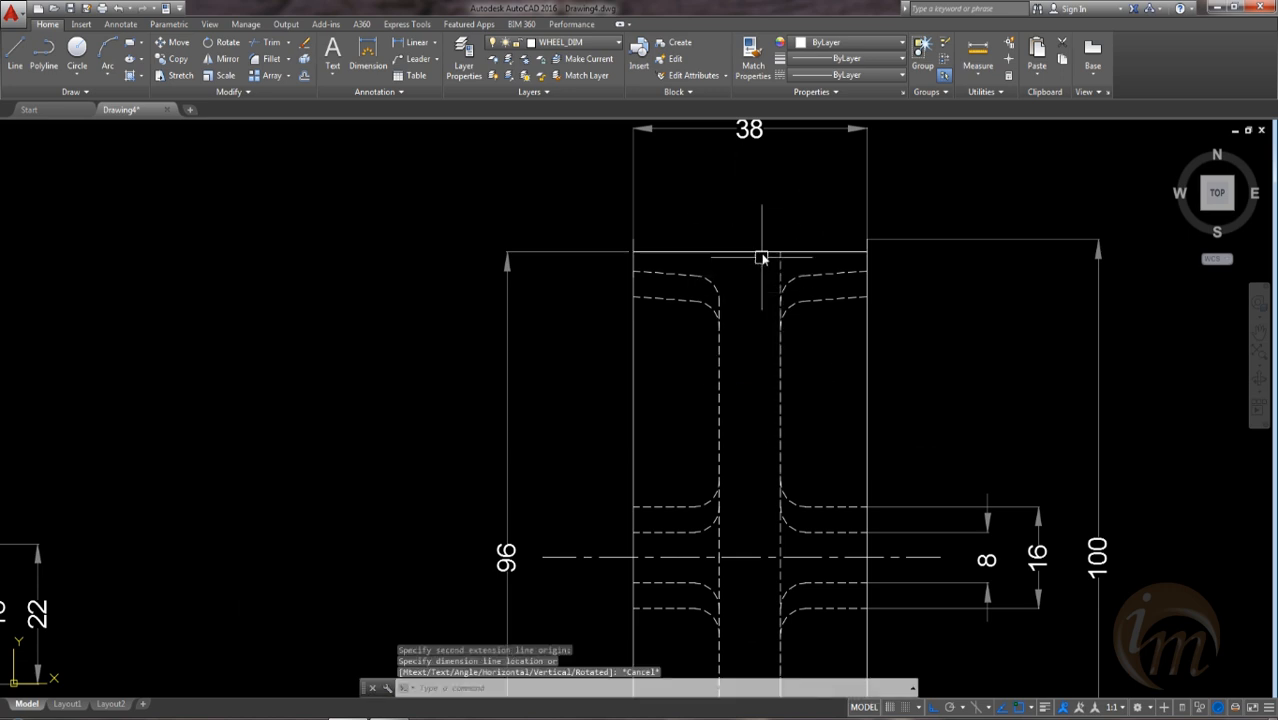
Step: Extend the web's left hidden line up to the wheel's top edge
type("EX")
key("Return")
key("Return")
left_click(719, 345)
key("Escape")
middle_click_drag(822, 373, 830, 393)
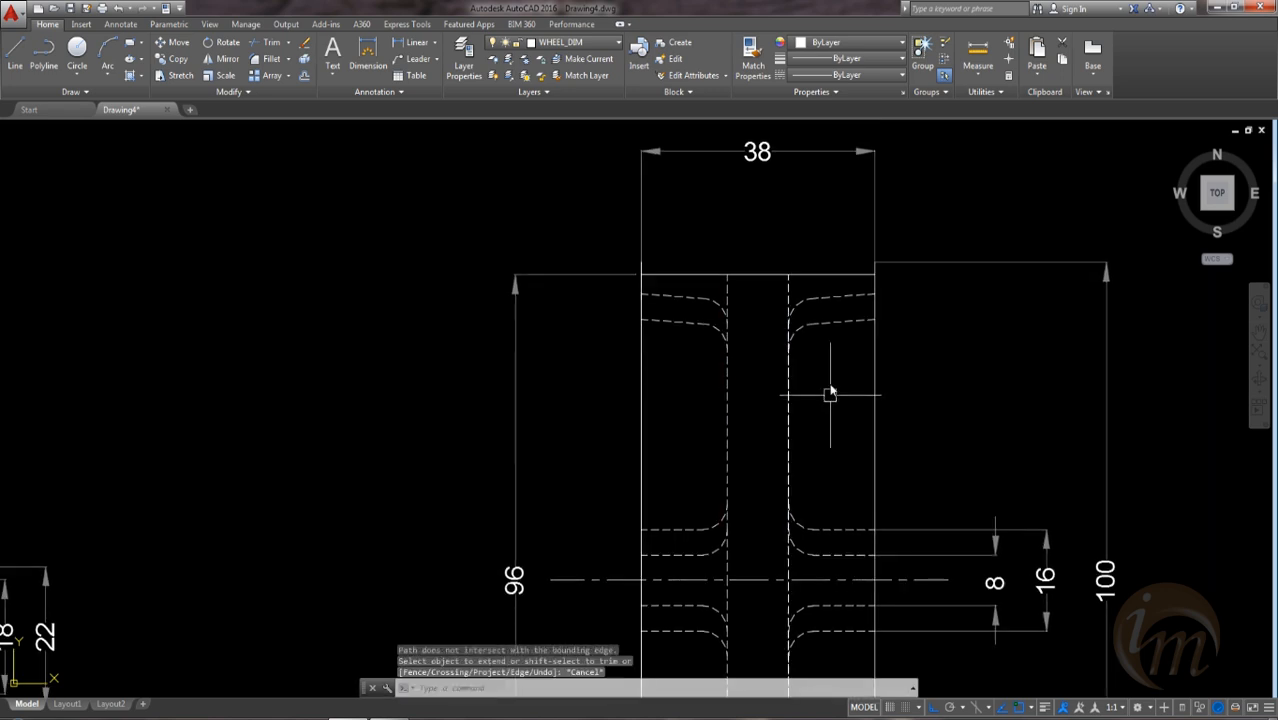
key("Escape")
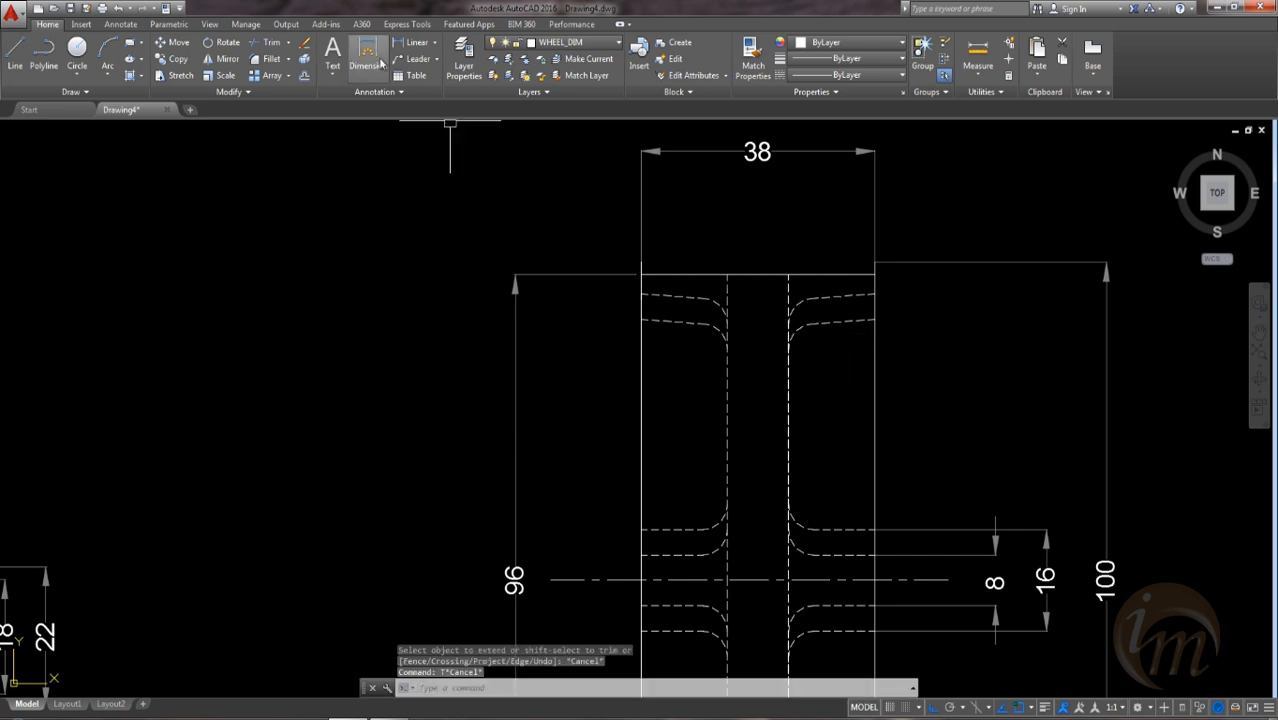
Step: Add a horizontal linear dimension for the web thickness above the wheel, below the overall width dimension
type("DLI")
key("Return")
left_click(728, 275)
left_click(789, 275)
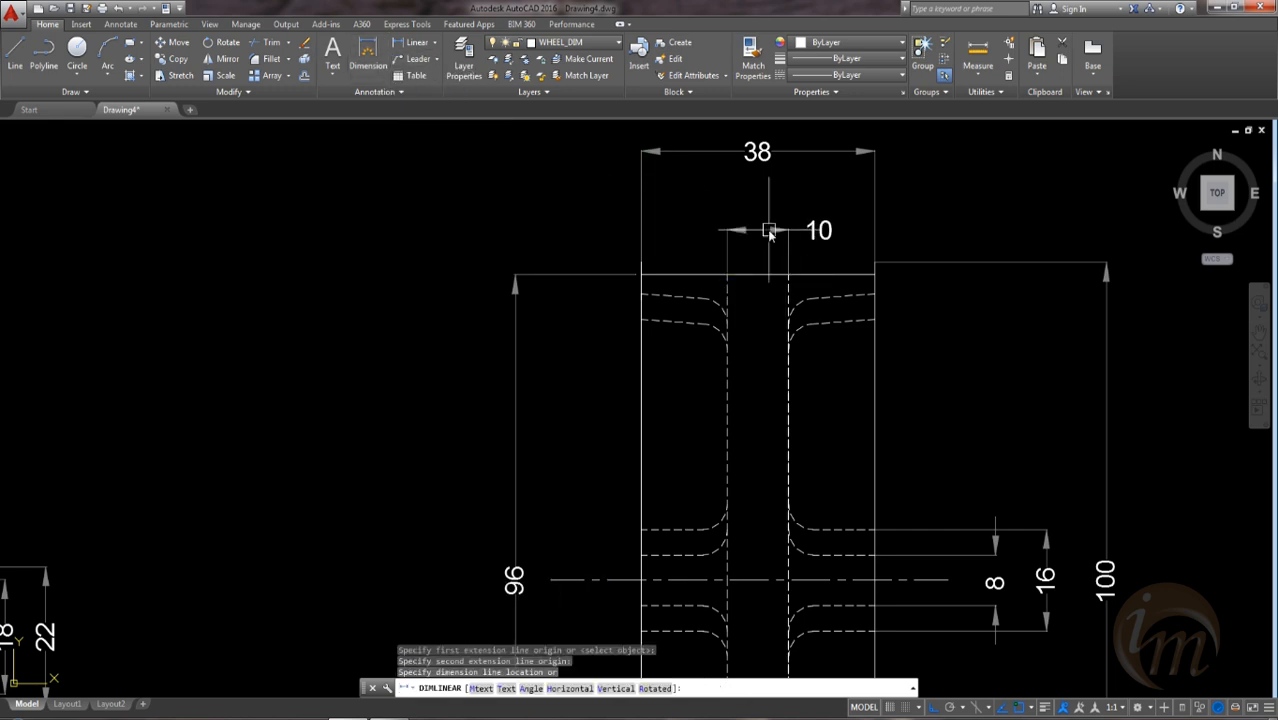
left_click(769, 231)
Step: Add a vertical dimension from the wheel's centre line to the rim's outer hidden edge, on the left side
scroll(788, 310, "down", 4)
scroll(772, 285, "up", 4)
key("Return")
left_click(745, 566)
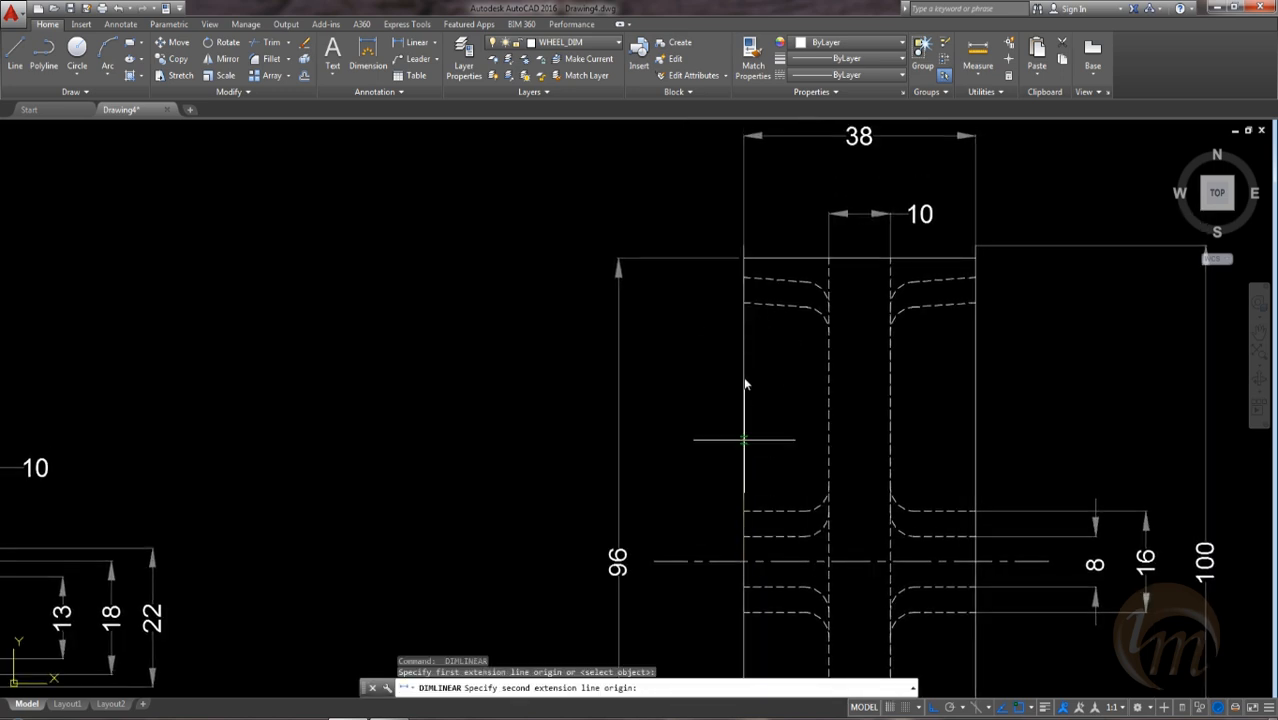
left_click(744, 280)
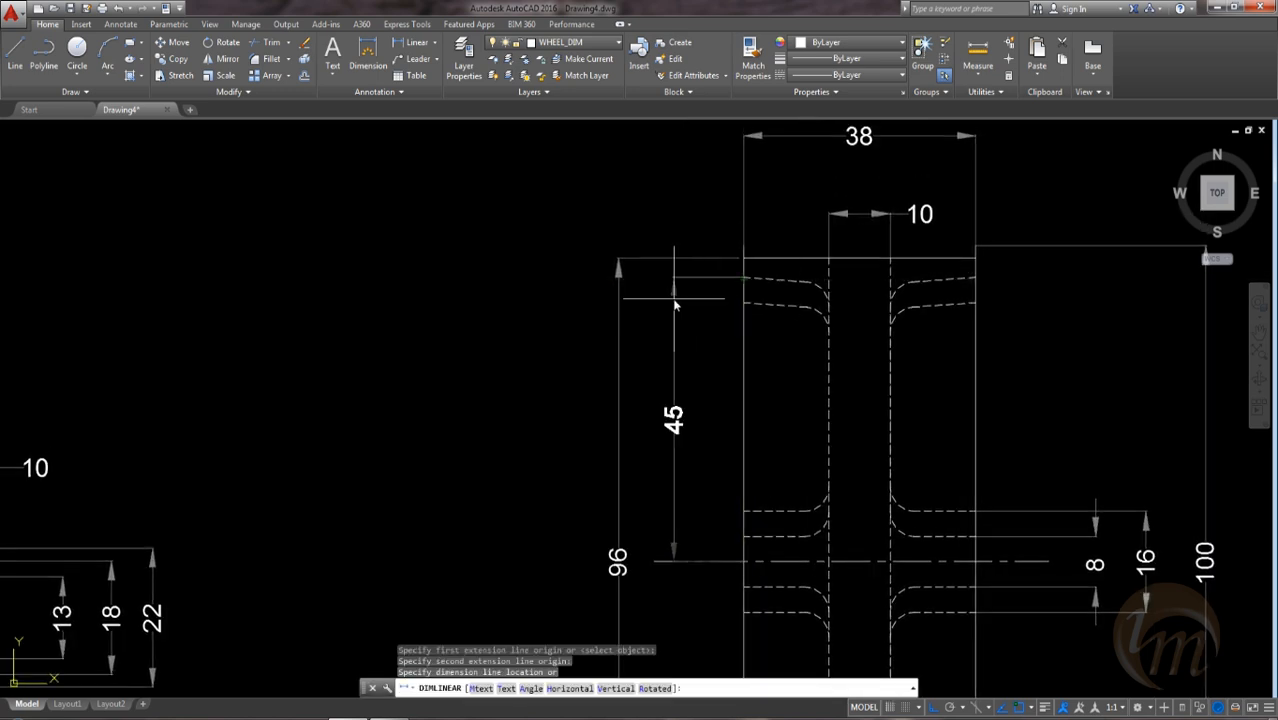
left_click(673, 291)
Step: Dimension the vertical distance from the rim's inner hidden edge to the hub's outer edge on the wheel's left side
key("Return")
left_click(744, 303)
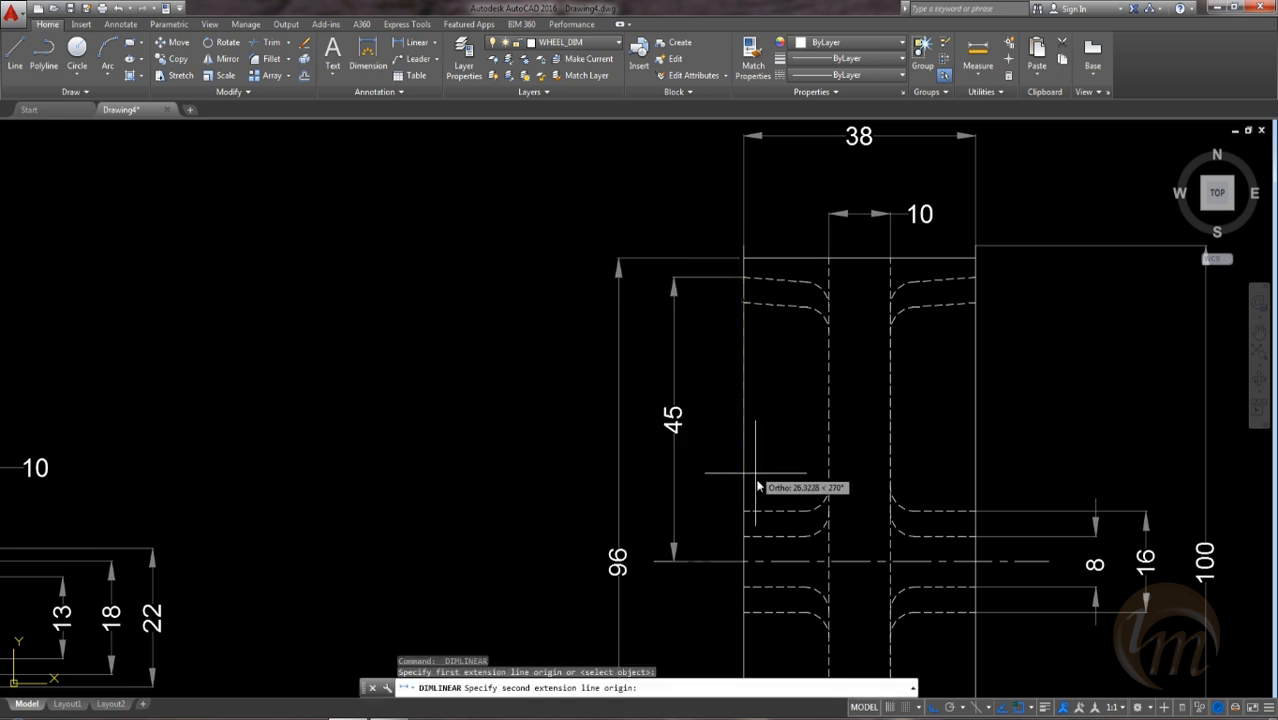
left_click(743, 503)
left_click(715, 455)
mouse_move(813, 453)
middle_mouse_down()
mouse_move(779, 465)
mouse_move(762, 510)
mouse_move(810, 564)
middle_mouse_up()
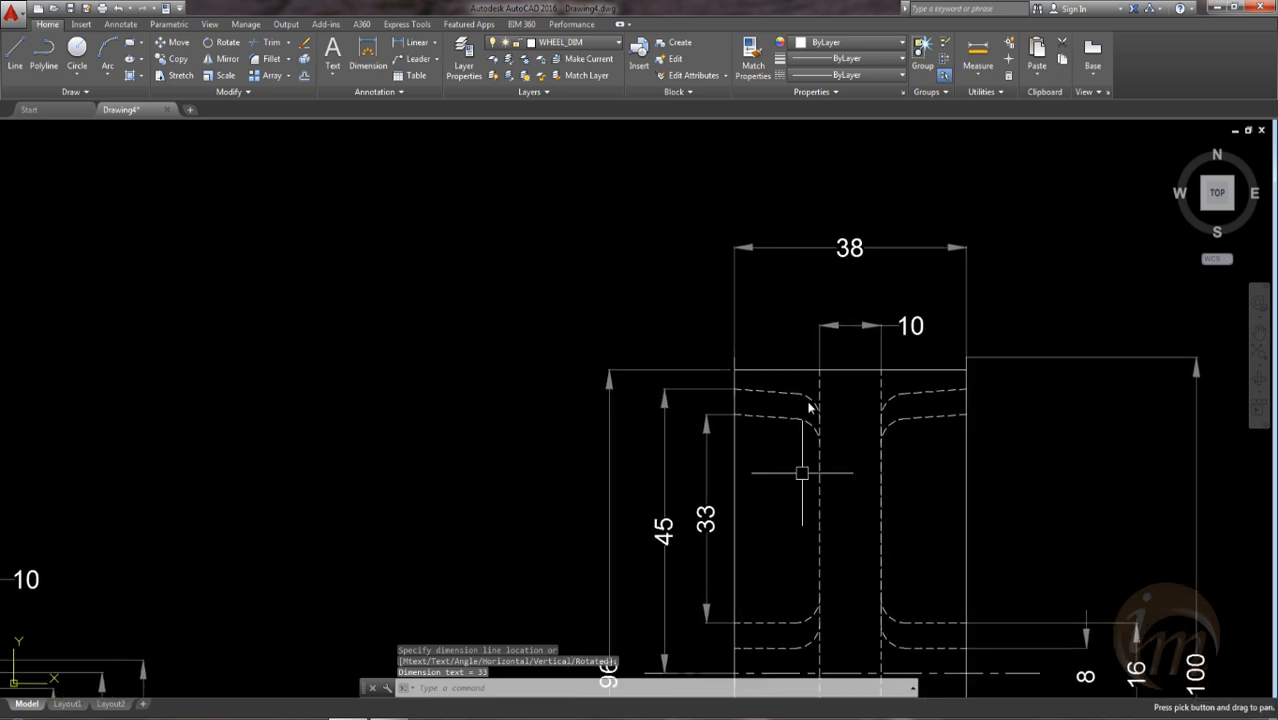
Step: Add a radius dimension to the upper right outer fillet where the rim meets the web
middle_click_drag(840, 421, 827, 374)
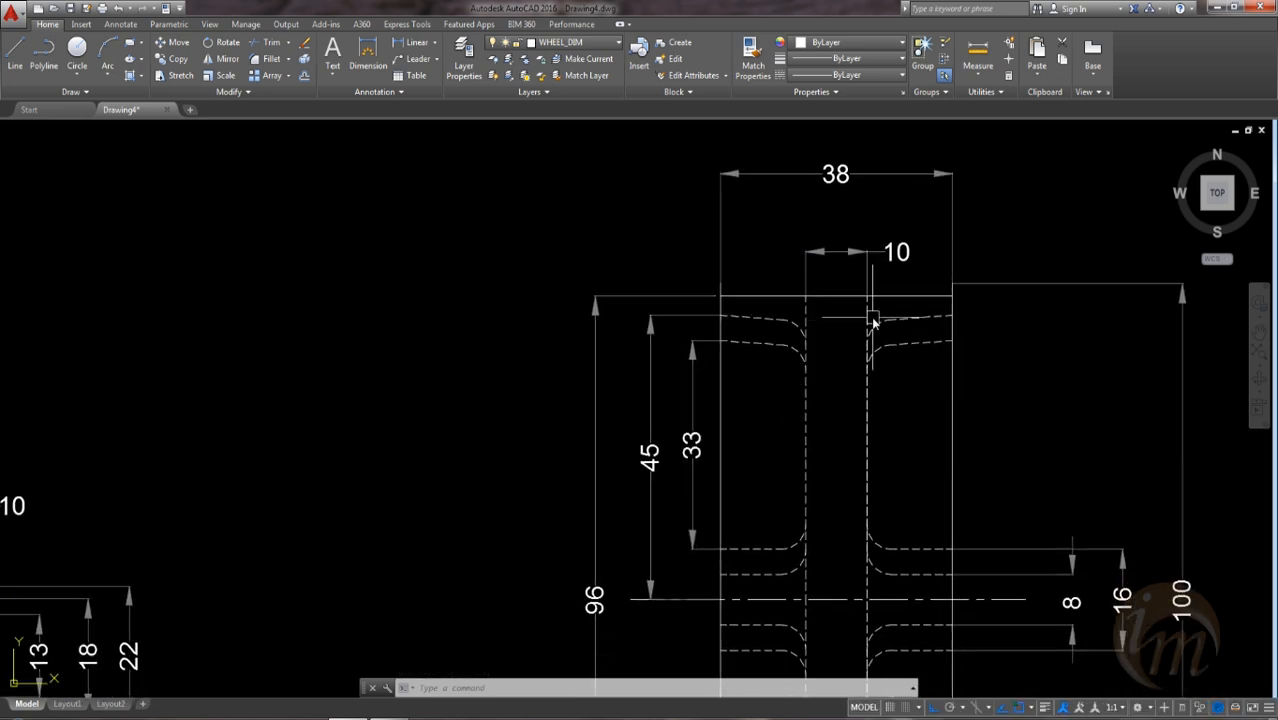
type("DRA")
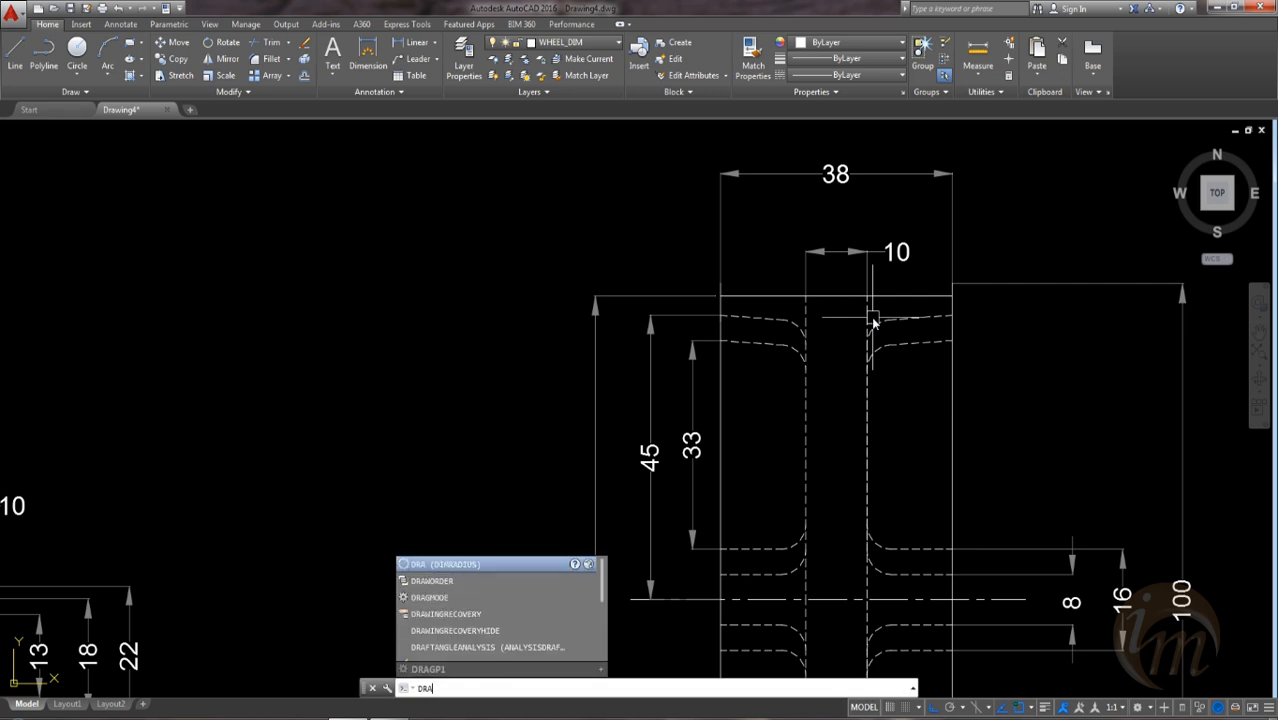
key("Return")
scroll(829, 332, "up", 4)
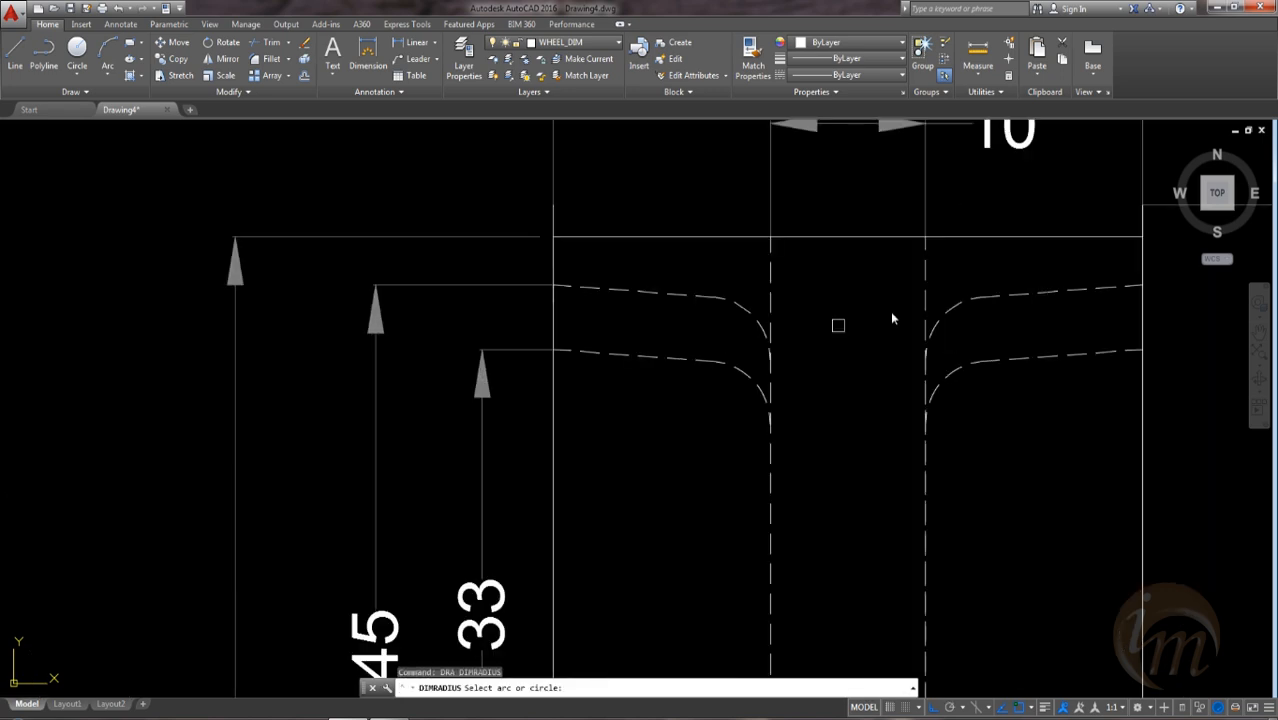
left_click(960, 303)
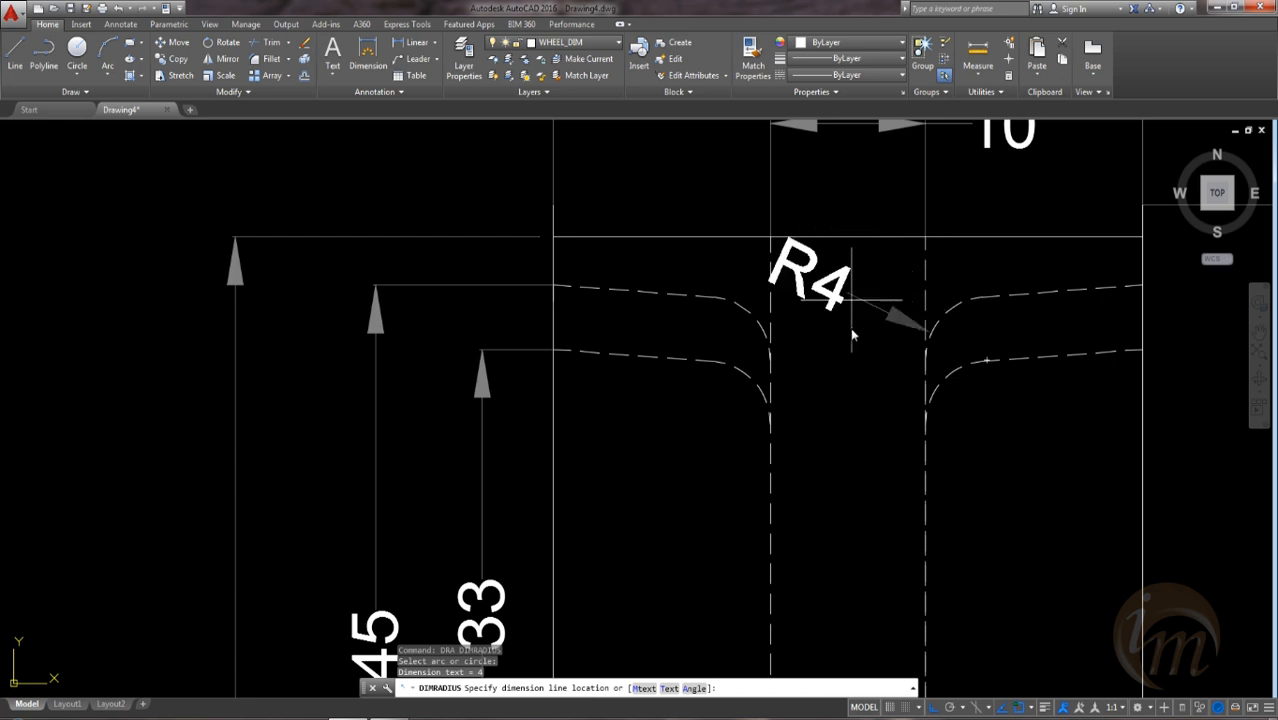
left_click(842, 263)
Step: Turn off the WHEEL_DIM layer even though it is the current layer
scroll(880, 360, "down", 3)
mouse_move(897, 526)
middle_mouse_down()
mouse_move(807, 217)
mouse_move(805, 430)
middle_mouse_up()
scroll(757, 390, "down", 4)
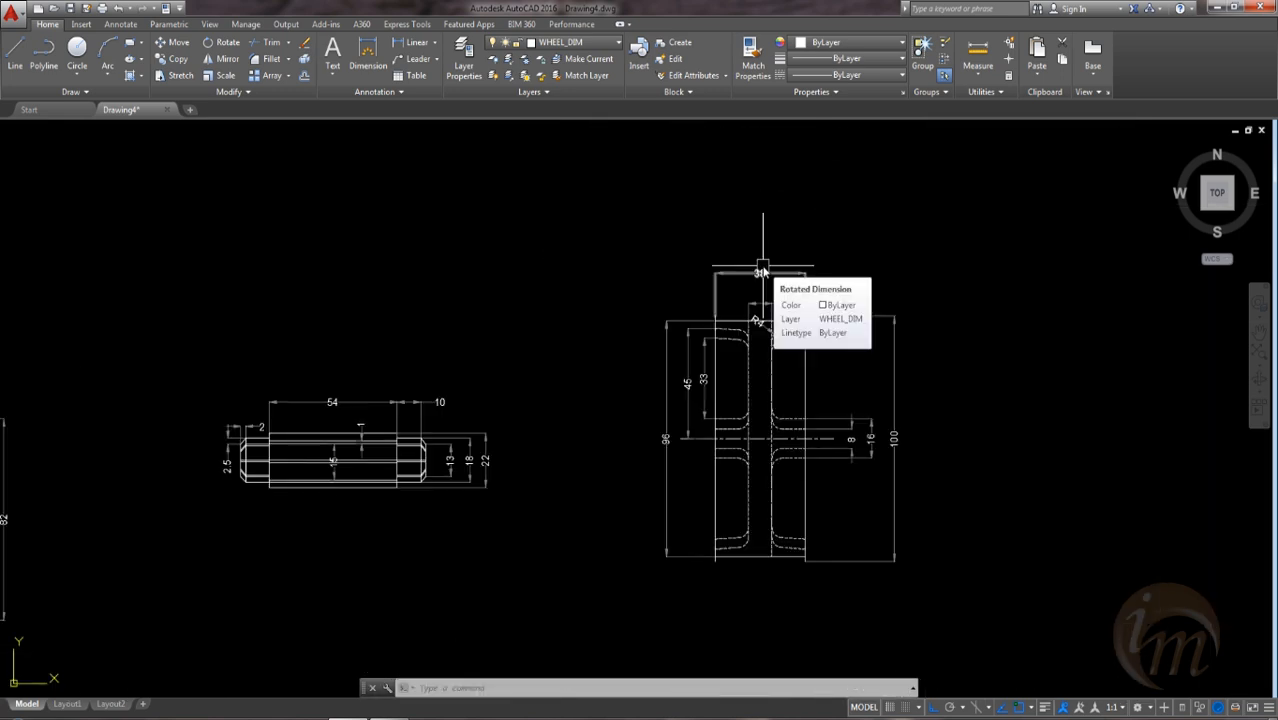
middle_click_drag(731, 387, 937, 298)
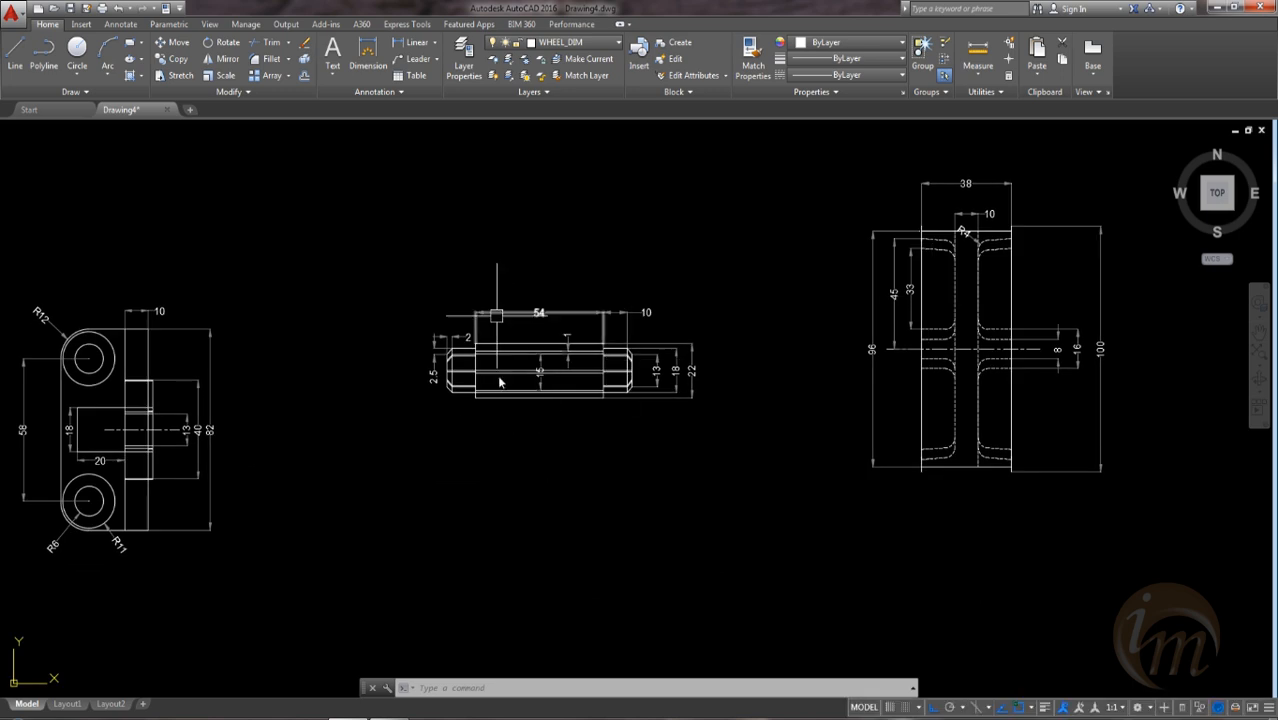
mouse_move(536, 370)
middle_mouse_down()
mouse_move(739, 322)
mouse_move(921, 310)
middle_mouse_up()
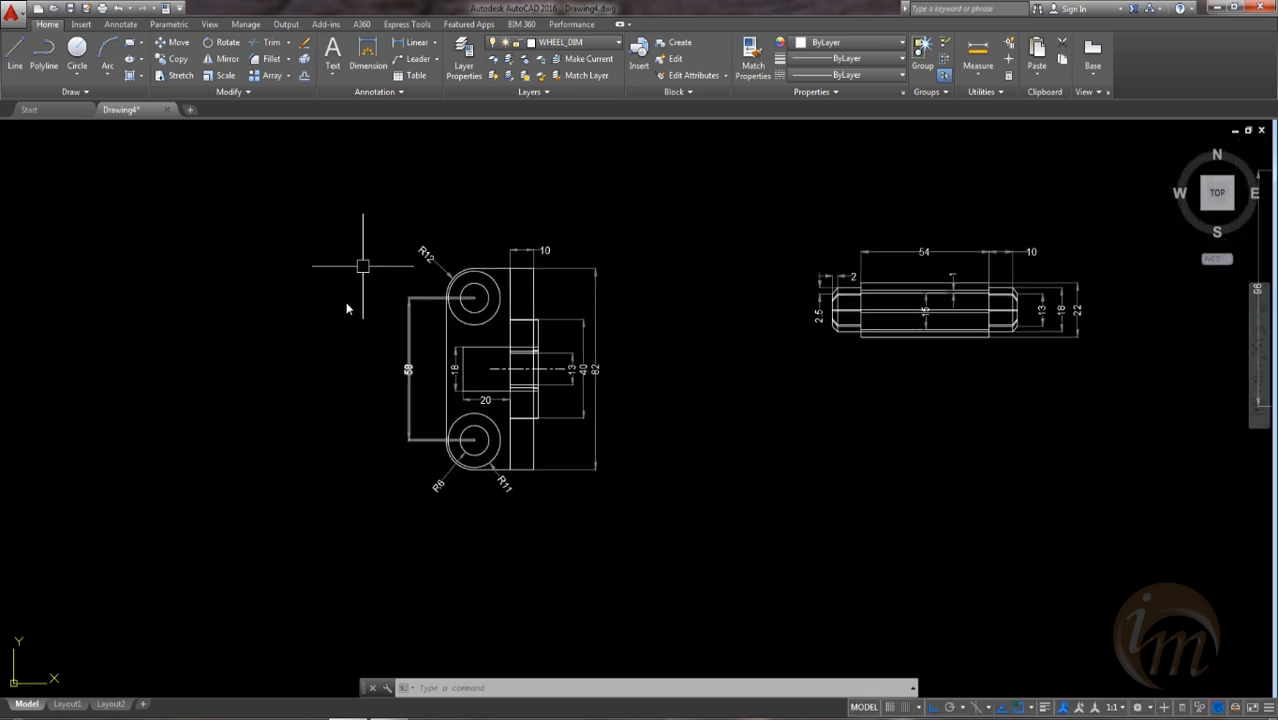
middle_click_drag(479, 378, 754, 293)
scroll(590, 356, "down", 3)
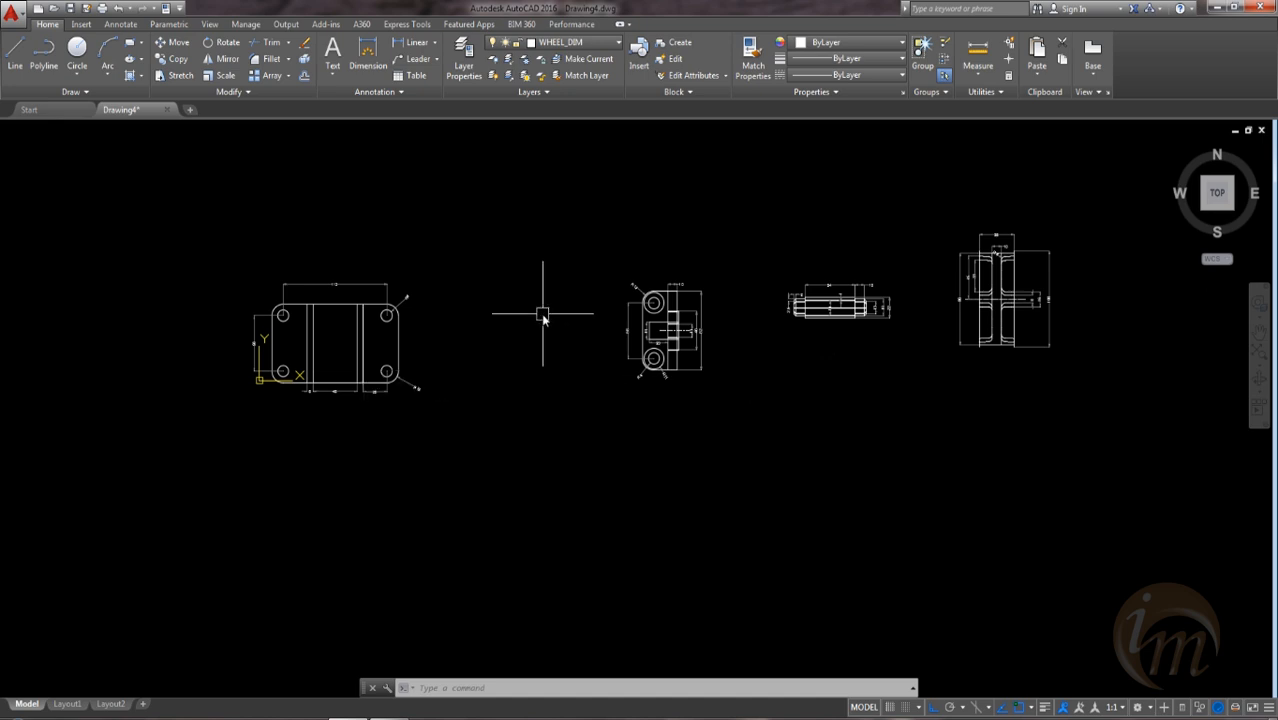
left_click(590, 42)
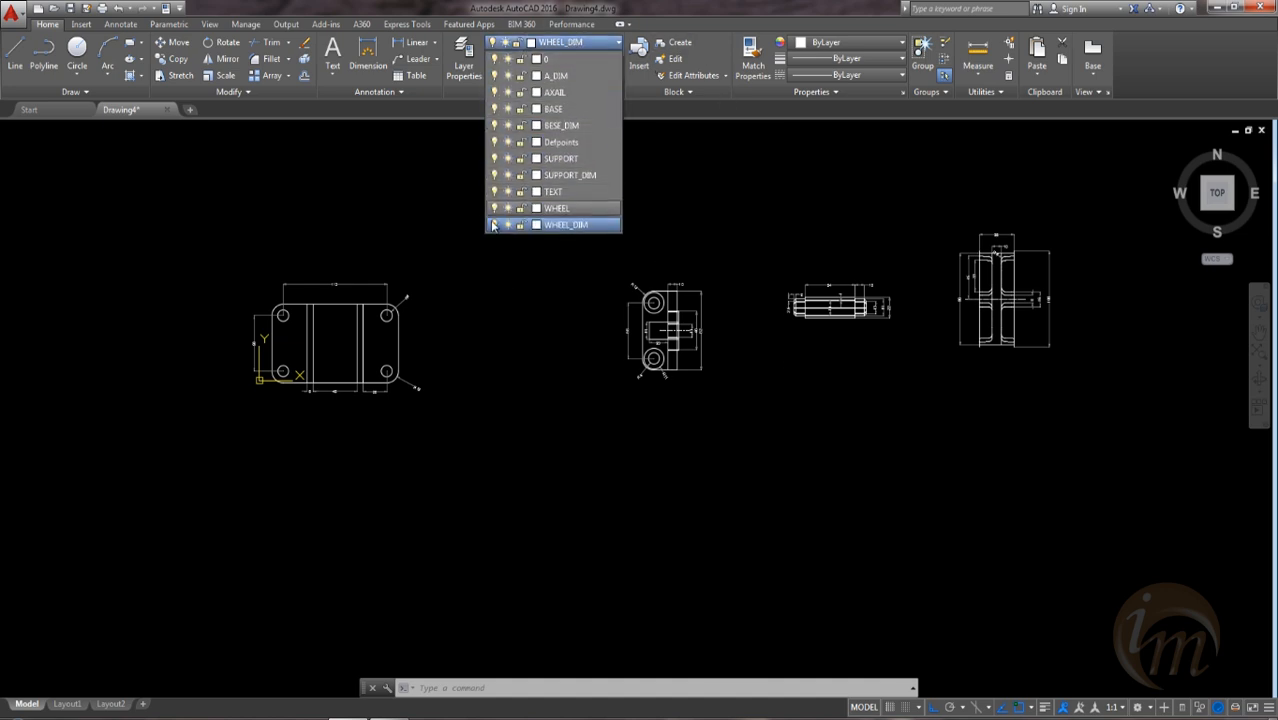
left_click(494, 225)
left_click(555, 341)
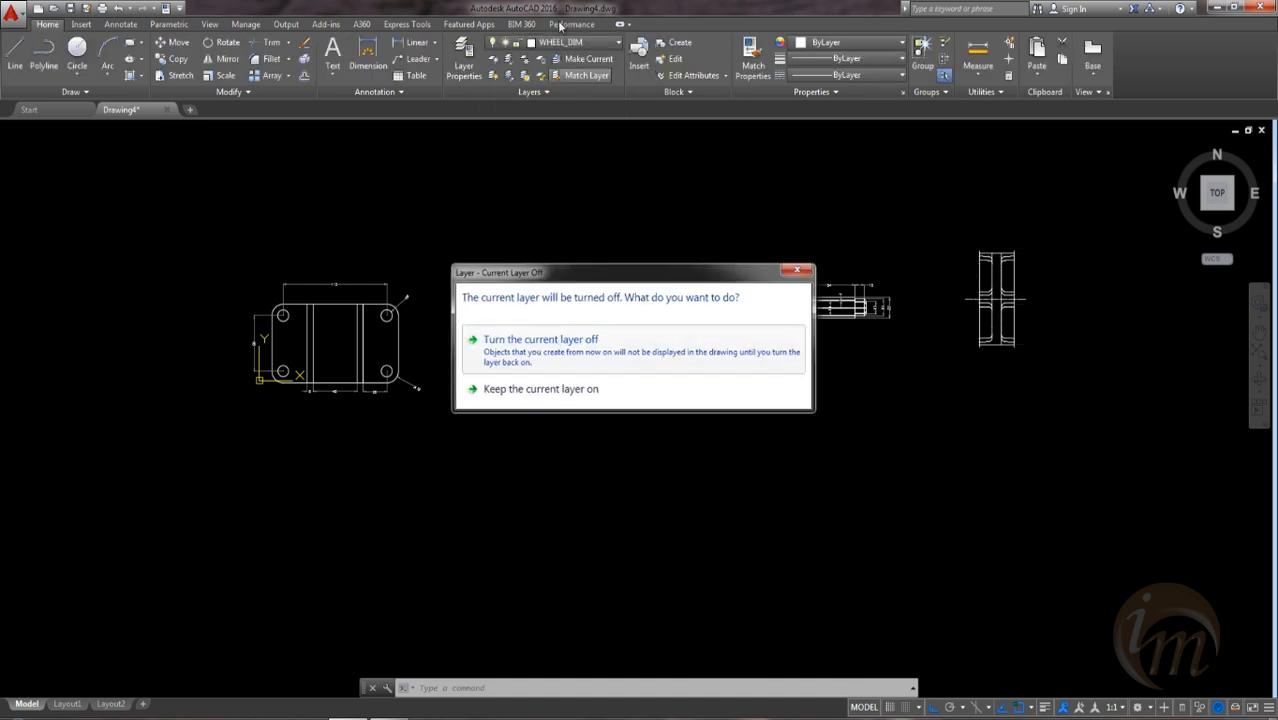
Step: Turn off the SUPPORT_DIM, BESE_DIM and A_DIM layers to hide the remaining parts' dimensions
left_click(585, 42)
left_click(495, 176)
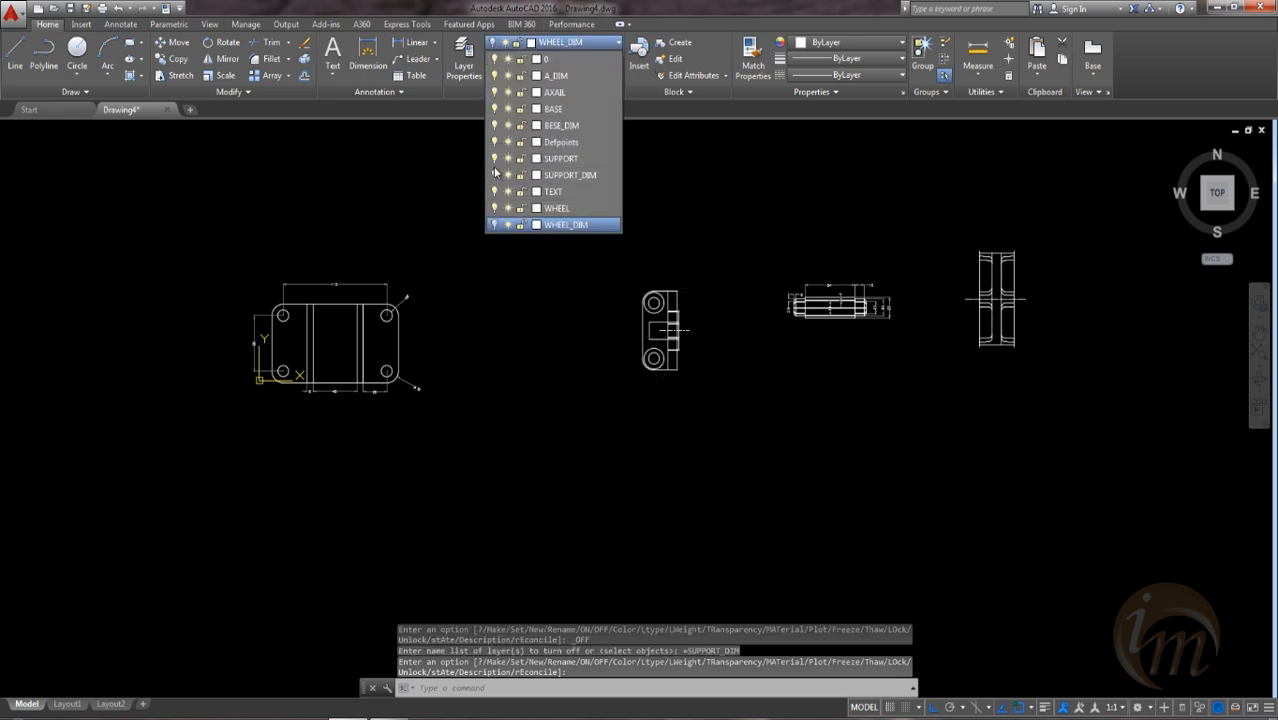
left_click(494, 125)
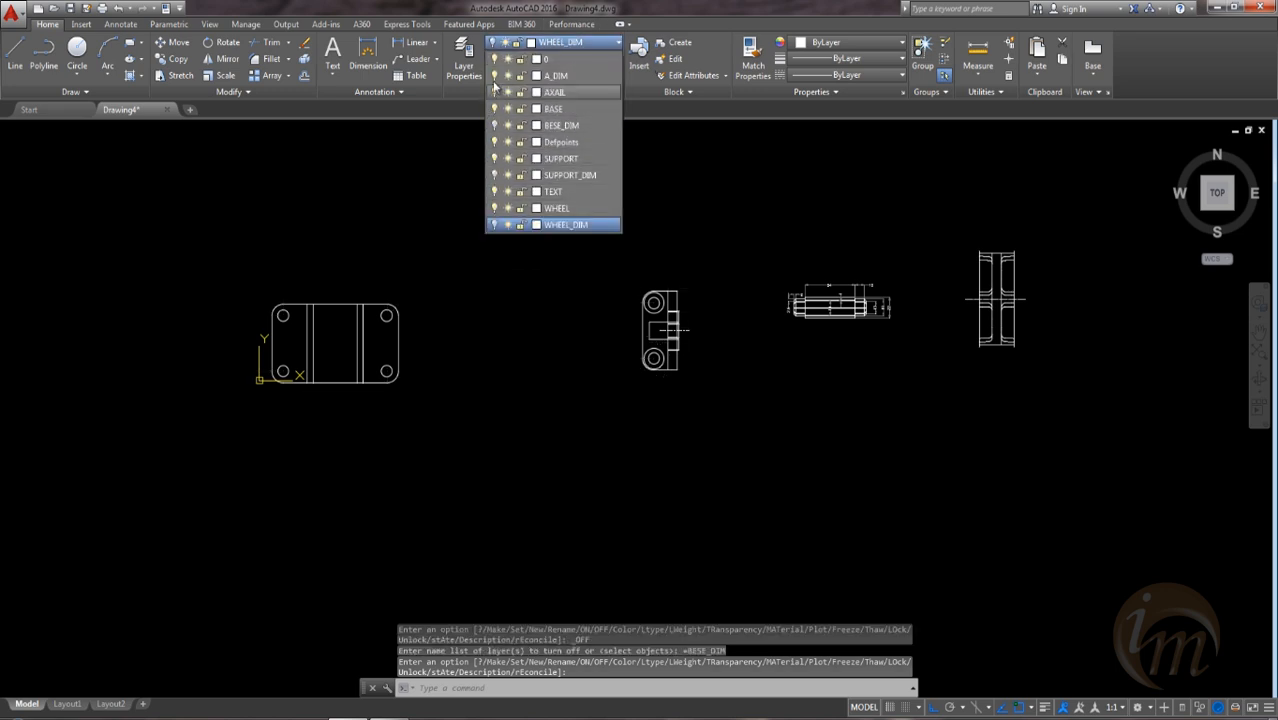
left_click(494, 75)
left_click(519, 280)
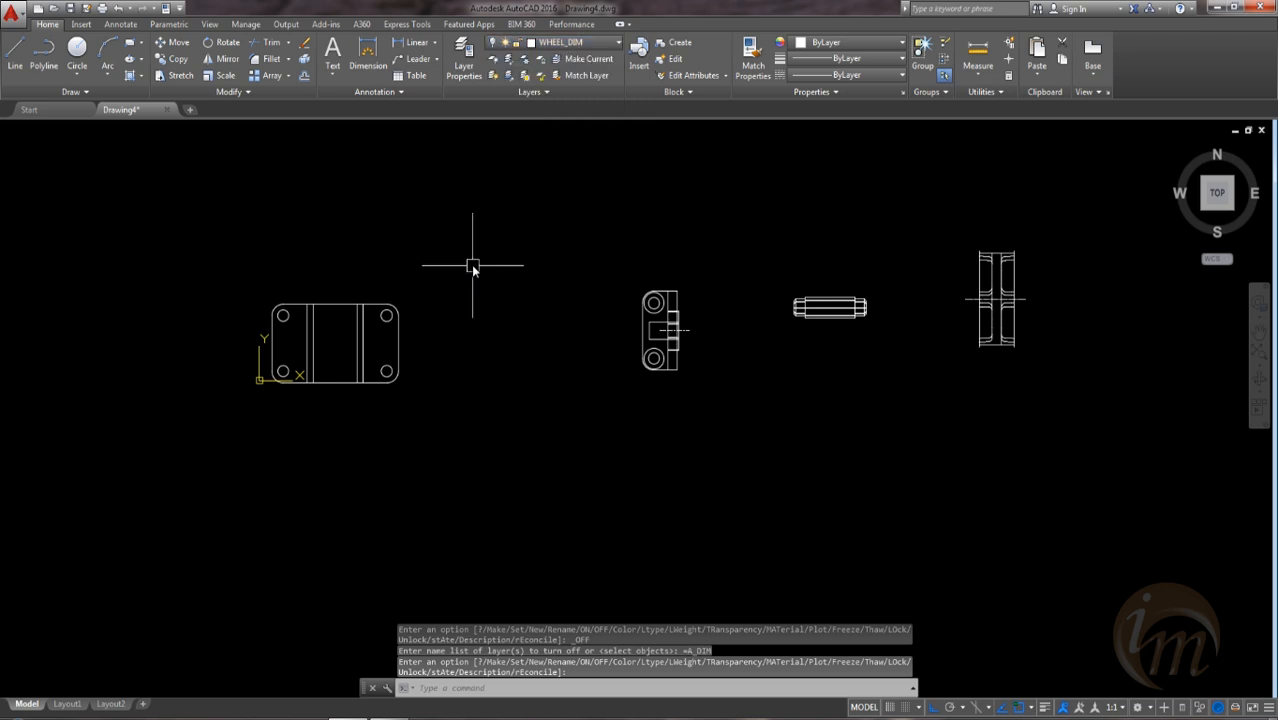
left_click(472, 266)
middle_click_drag(516, 277, 573, 276)
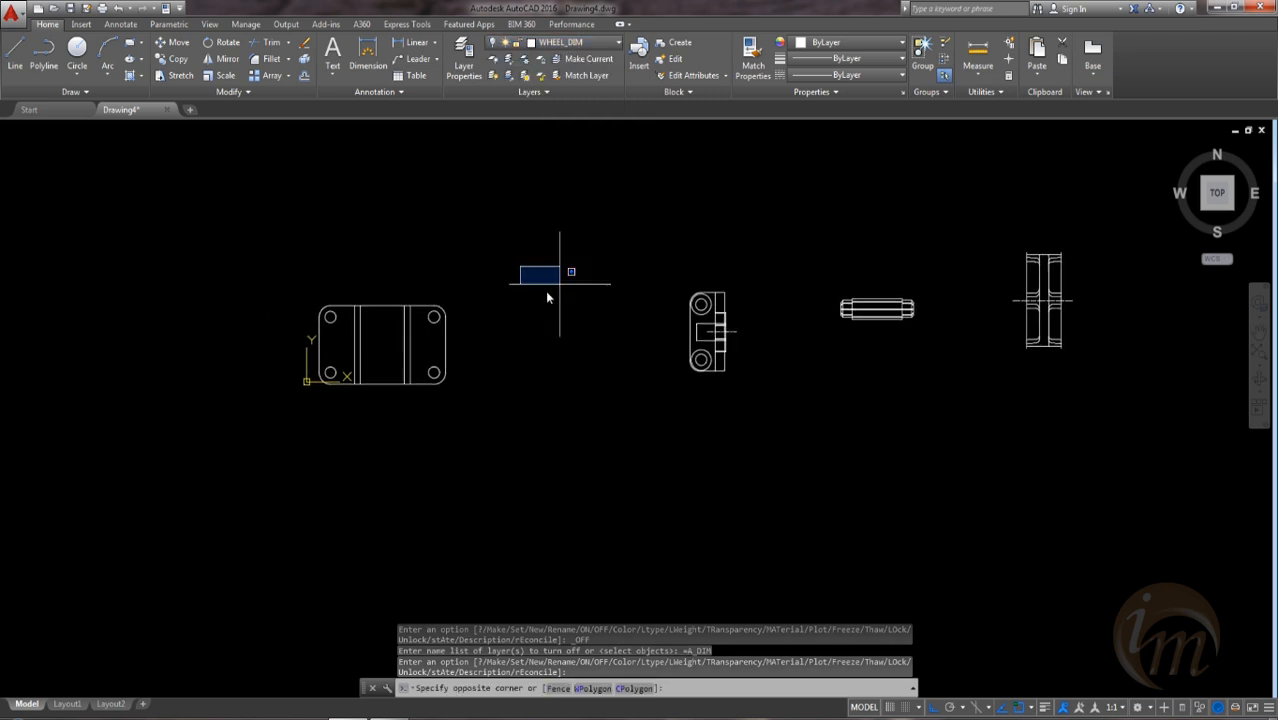
left_click(536, 285)
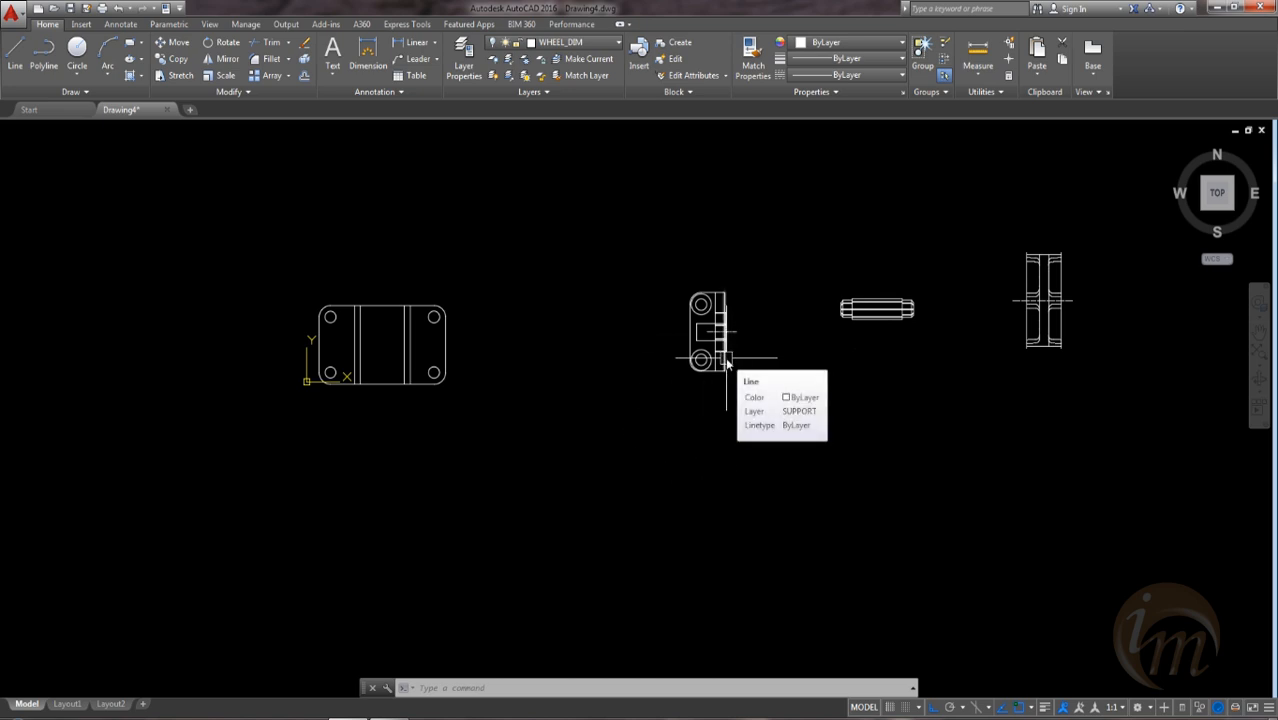
left_click(752, 398)
left_click(662, 255)
type("m")
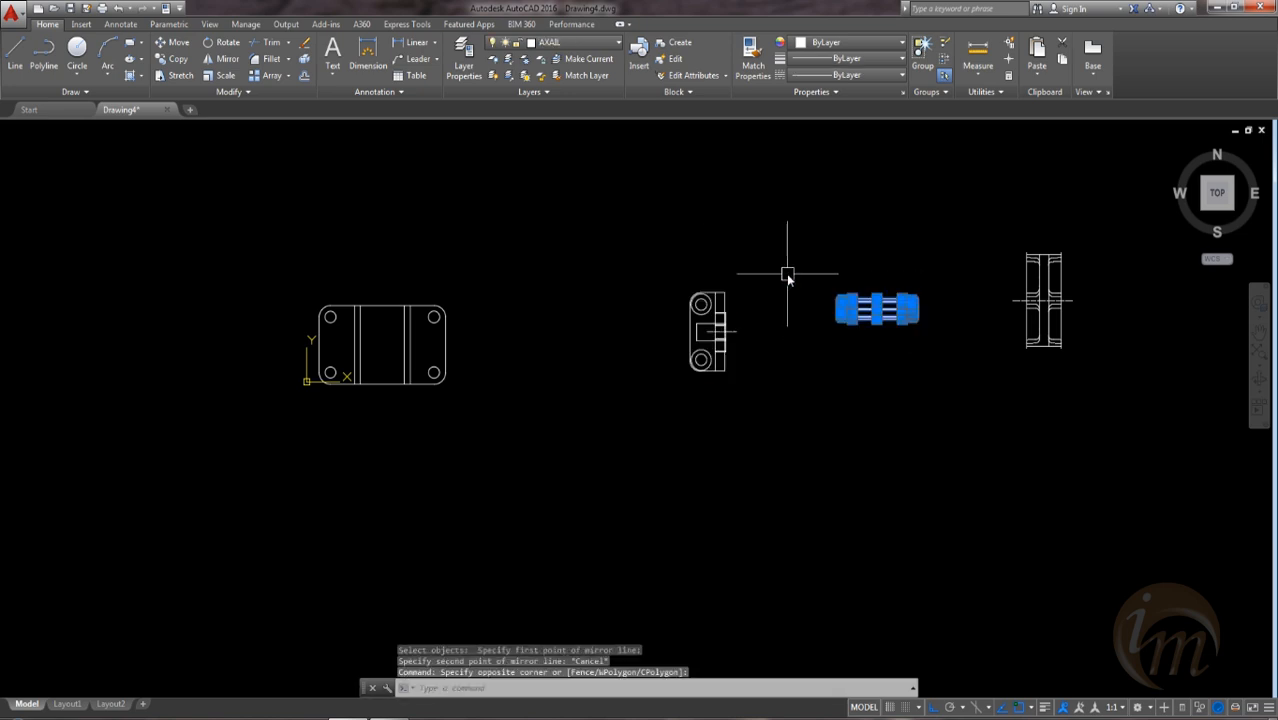
Step: Move the axle view straight up, clearing the space between the support and the wheel
type("m")
key("Return")
left_click(895, 314)
left_click(865, 191)
key("Escape")
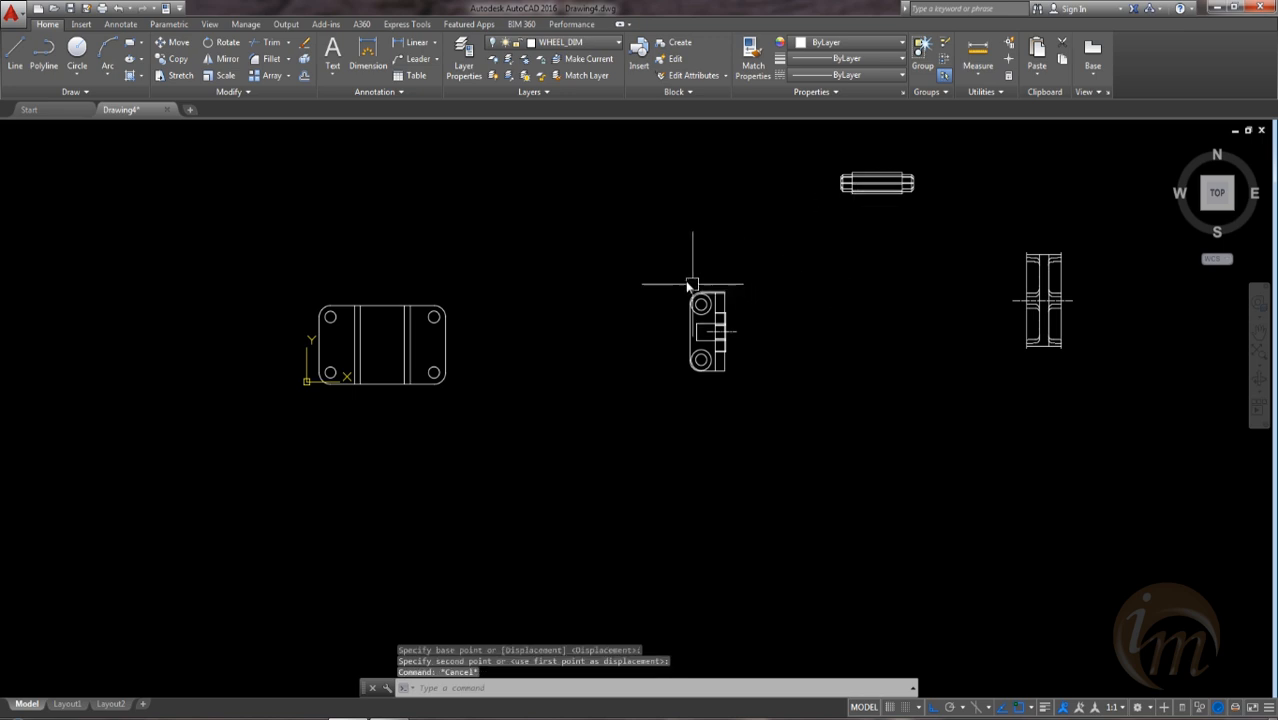
Step: Mirror the support view about a vertical line between it and the wheel, keeping the original
left_click(670, 284)
left_click(745, 434)
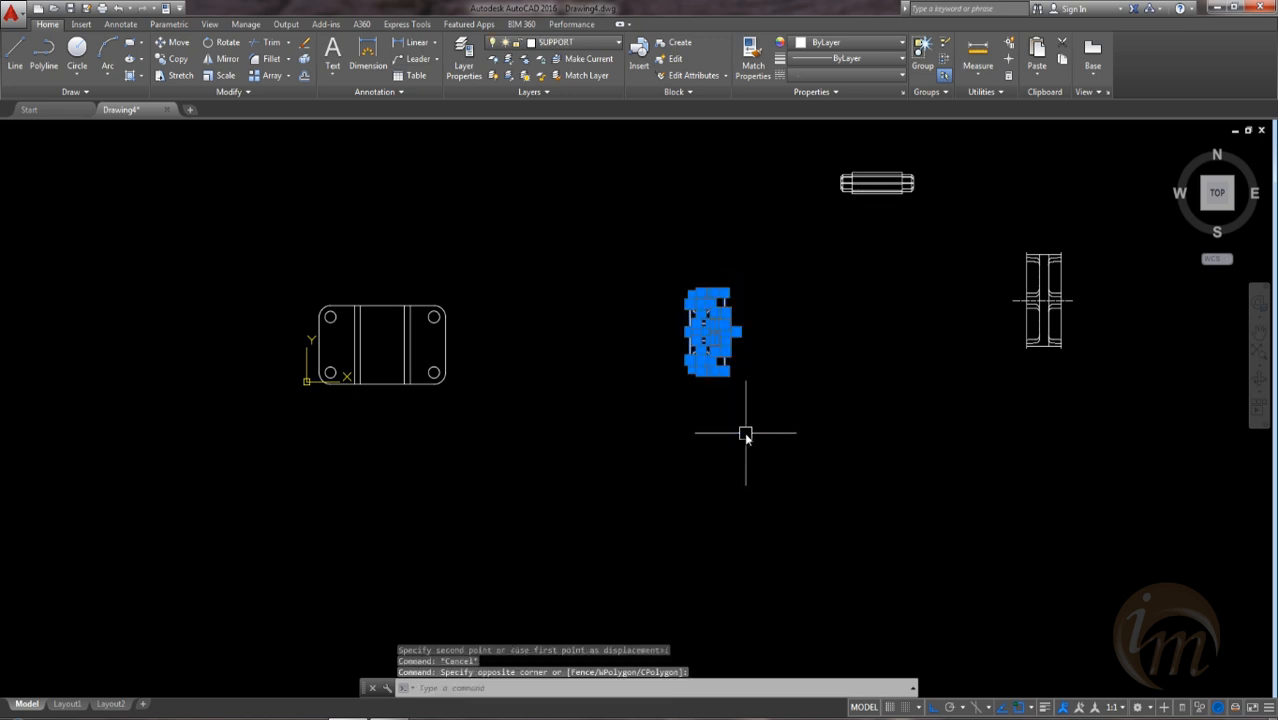
type("mi")
key("Return")
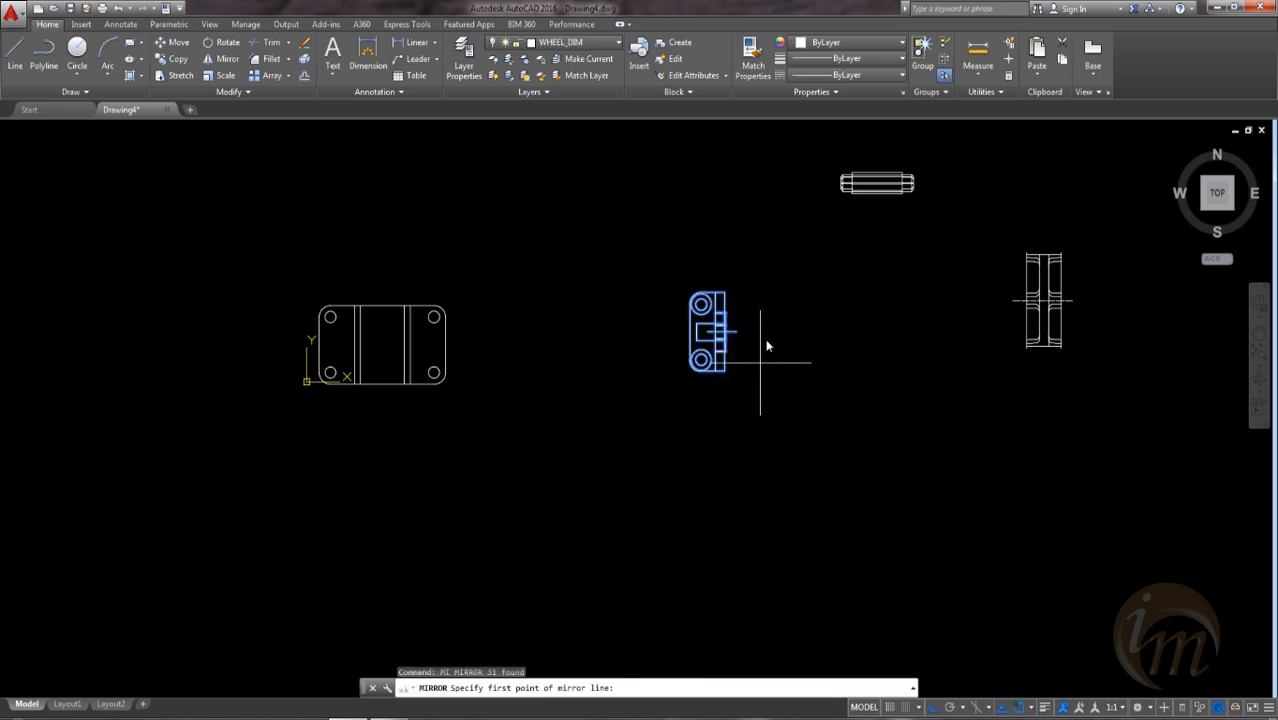
left_click(766, 270)
left_click(772, 390)
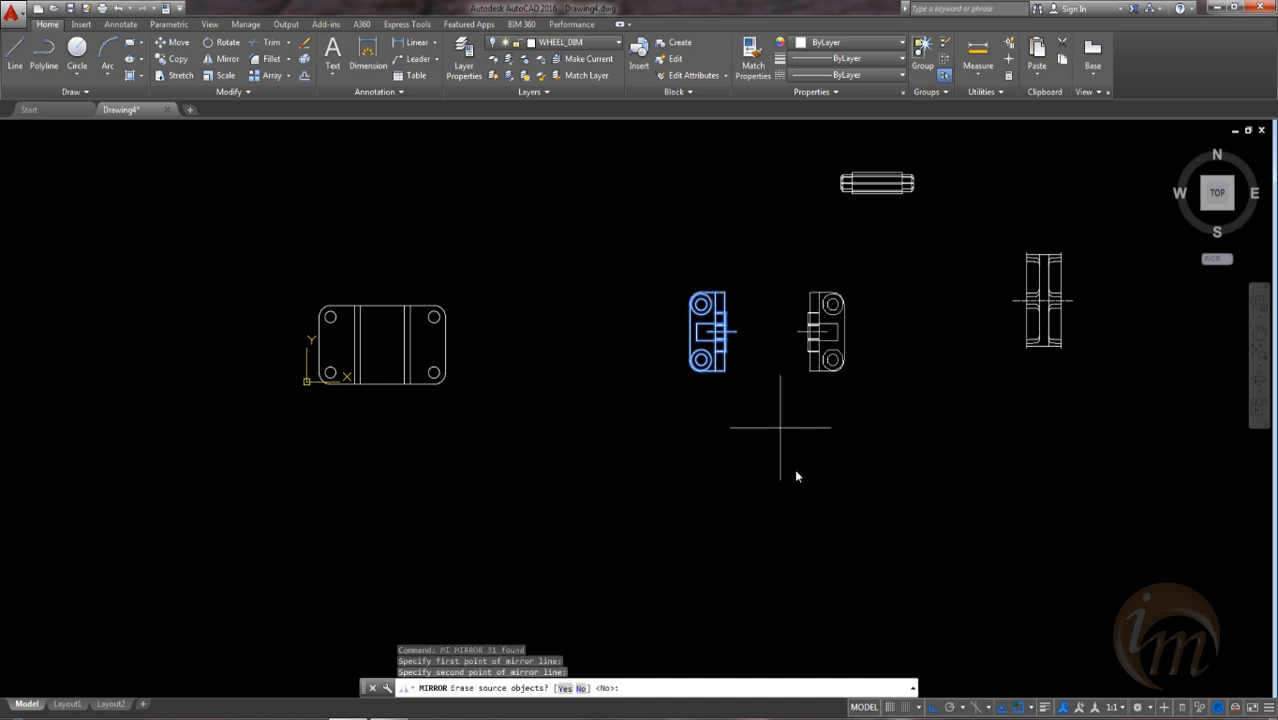
key("Return")
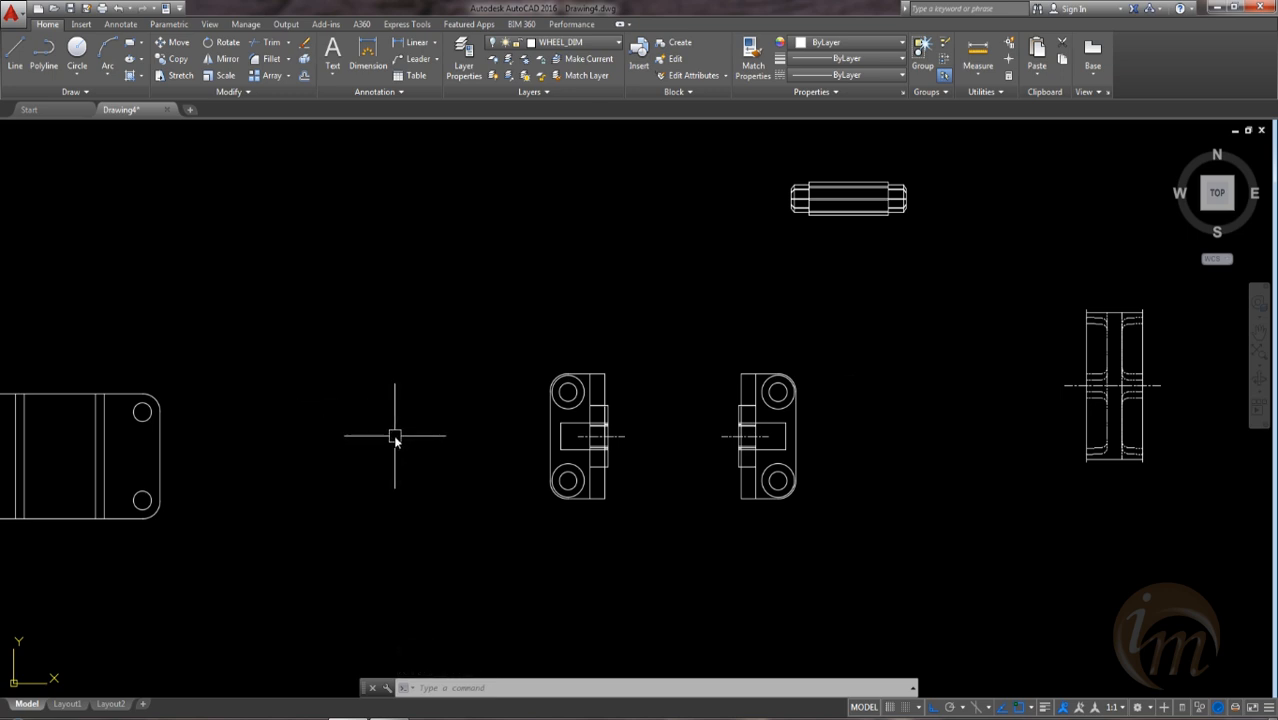
Step: Group all objects of the base plate view under the name BASE
mouse_move(396, 440)
middle_mouse_down()
mouse_move(551, 442)
mouse_move(540, 442)
middle_mouse_up()
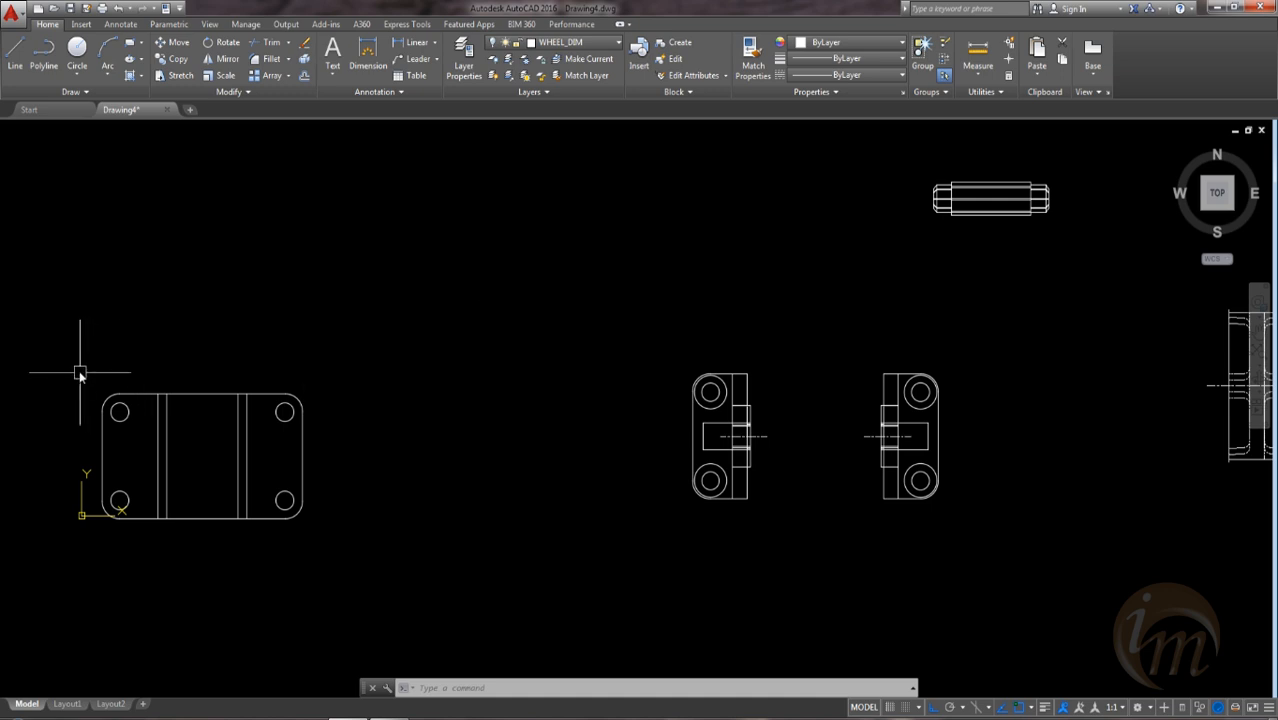
left_click(922, 55)
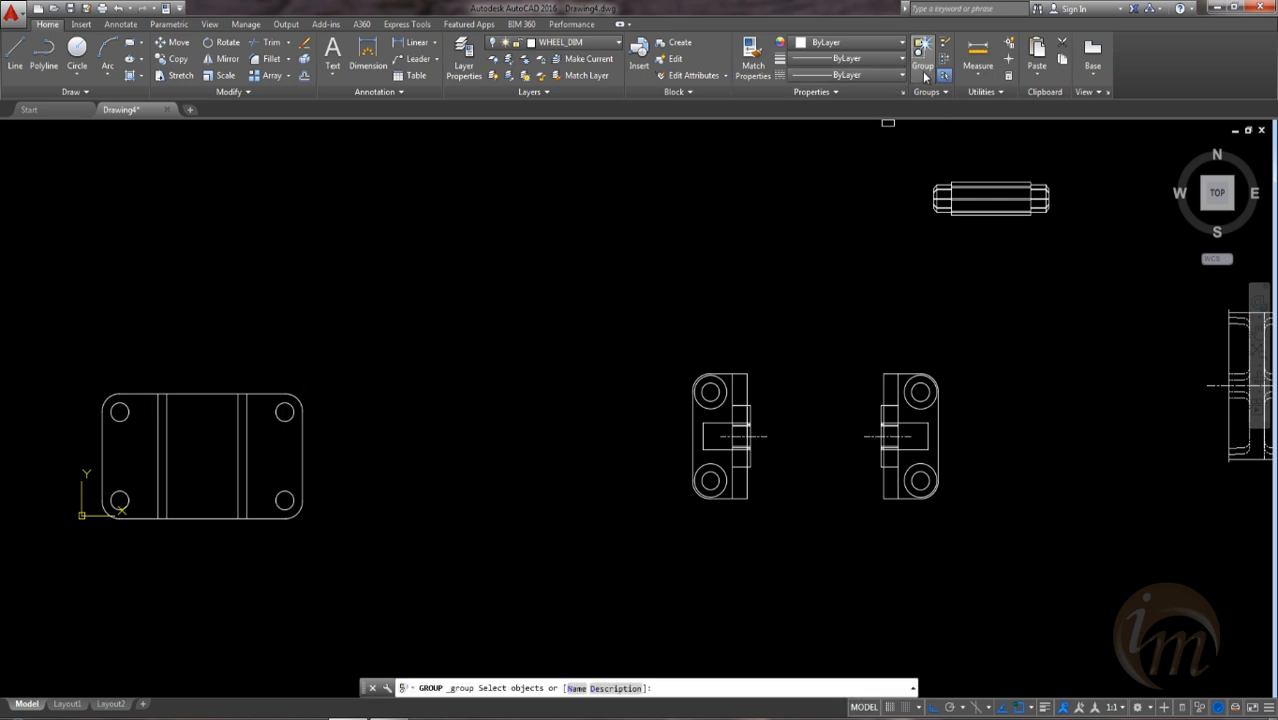
left_click(68, 366)
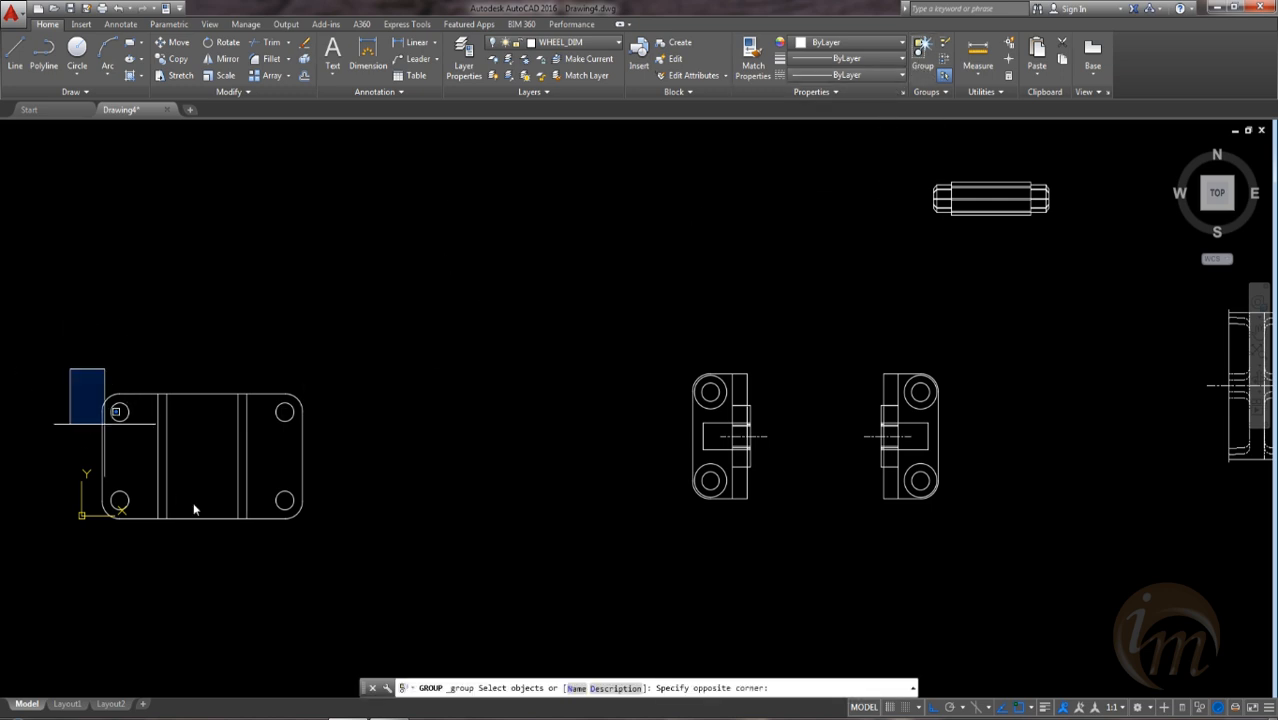
left_click(362, 557)
left_click(544, 689)
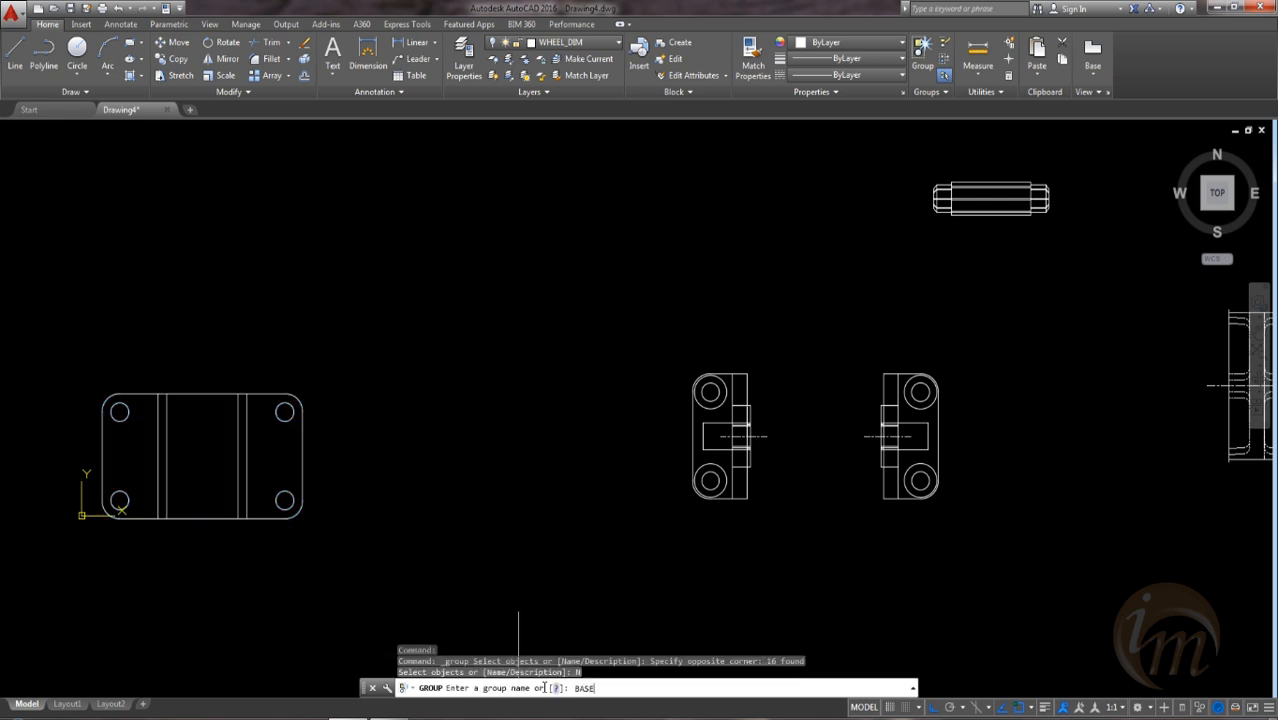
type("BASE")
key("Return")
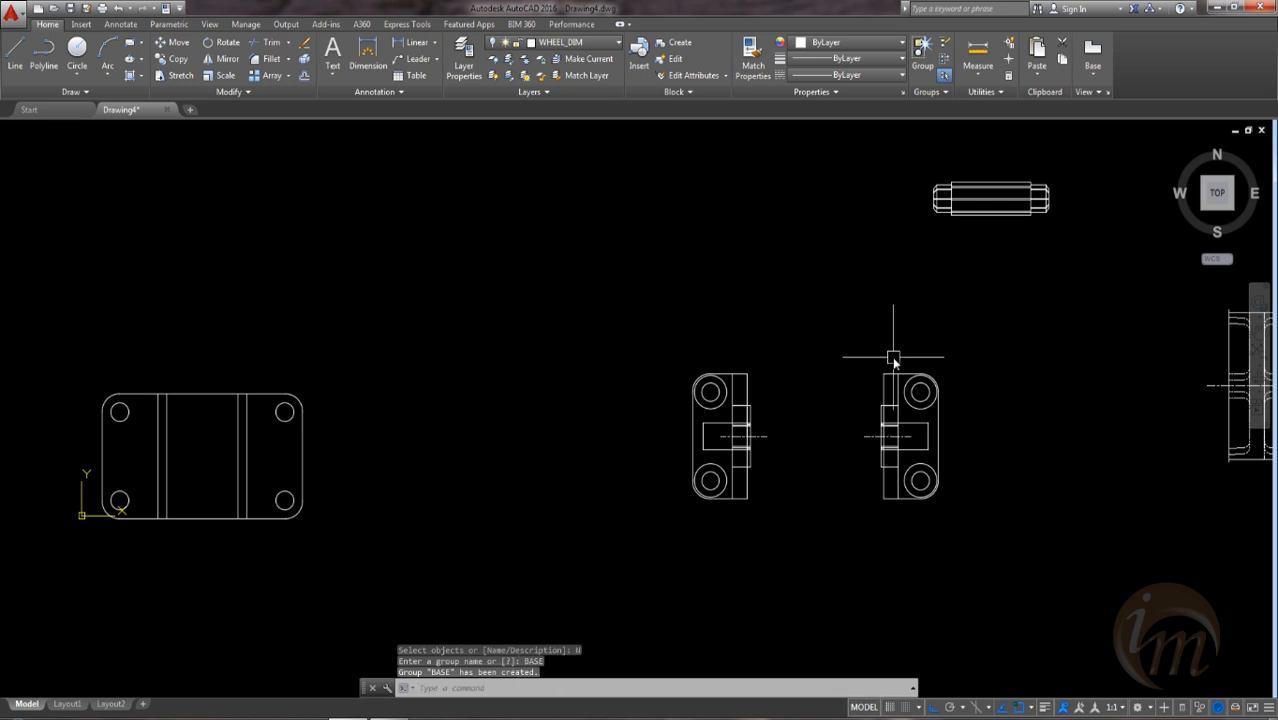
Step: Create a selectable group named SPT from the original support view using the Group Manager
left_click(945, 92)
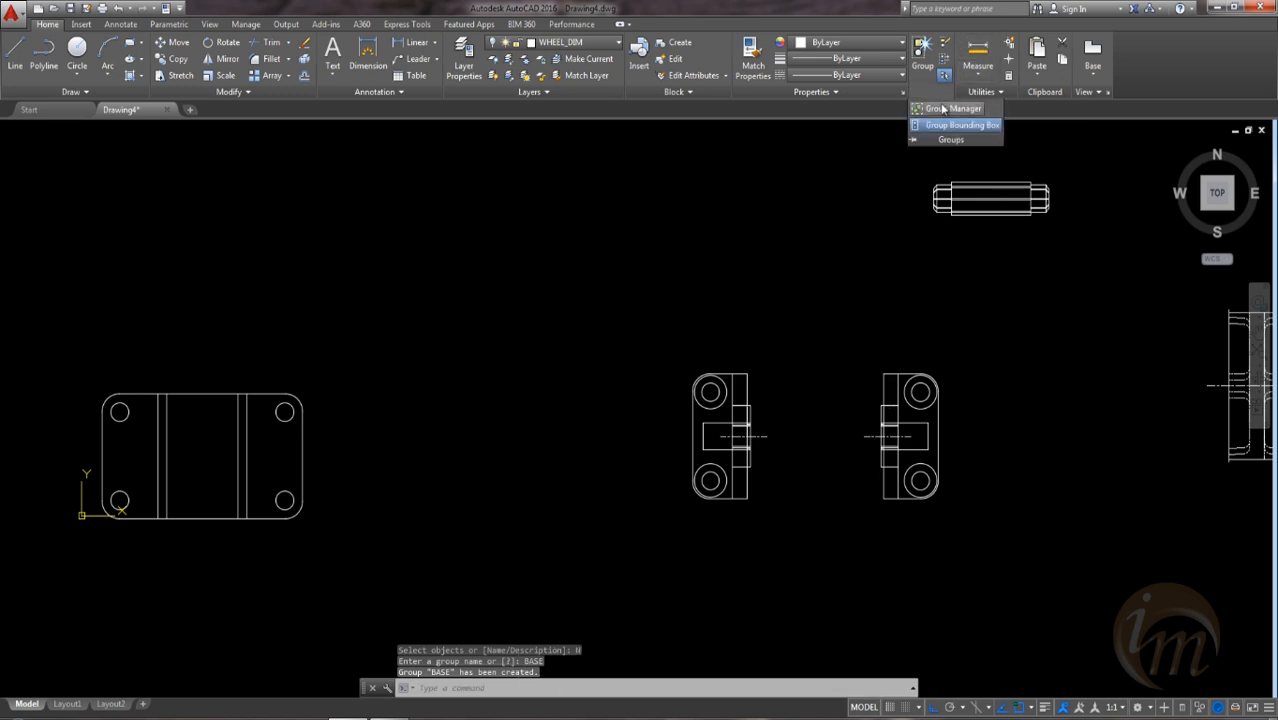
left_click(941, 105)
left_click_drag(615, 197, 470, 197)
left_click(405, 413)
left_click(489, 344)
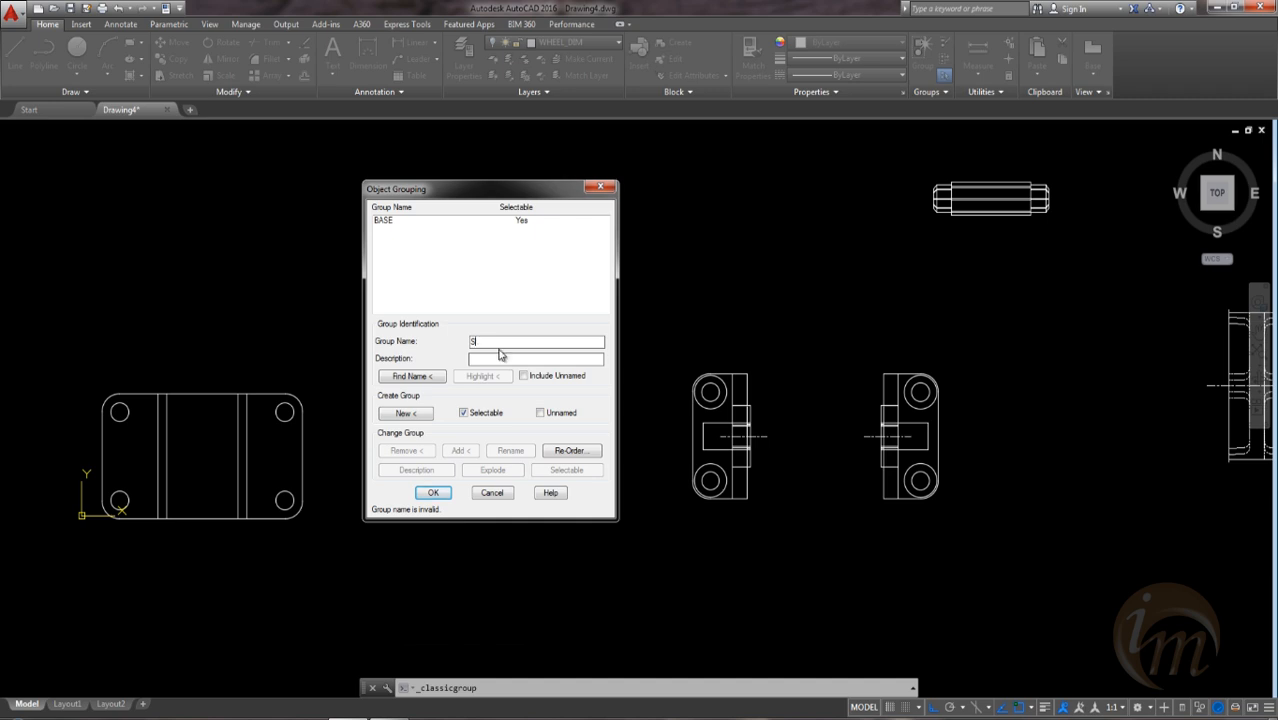
left_click(421, 417)
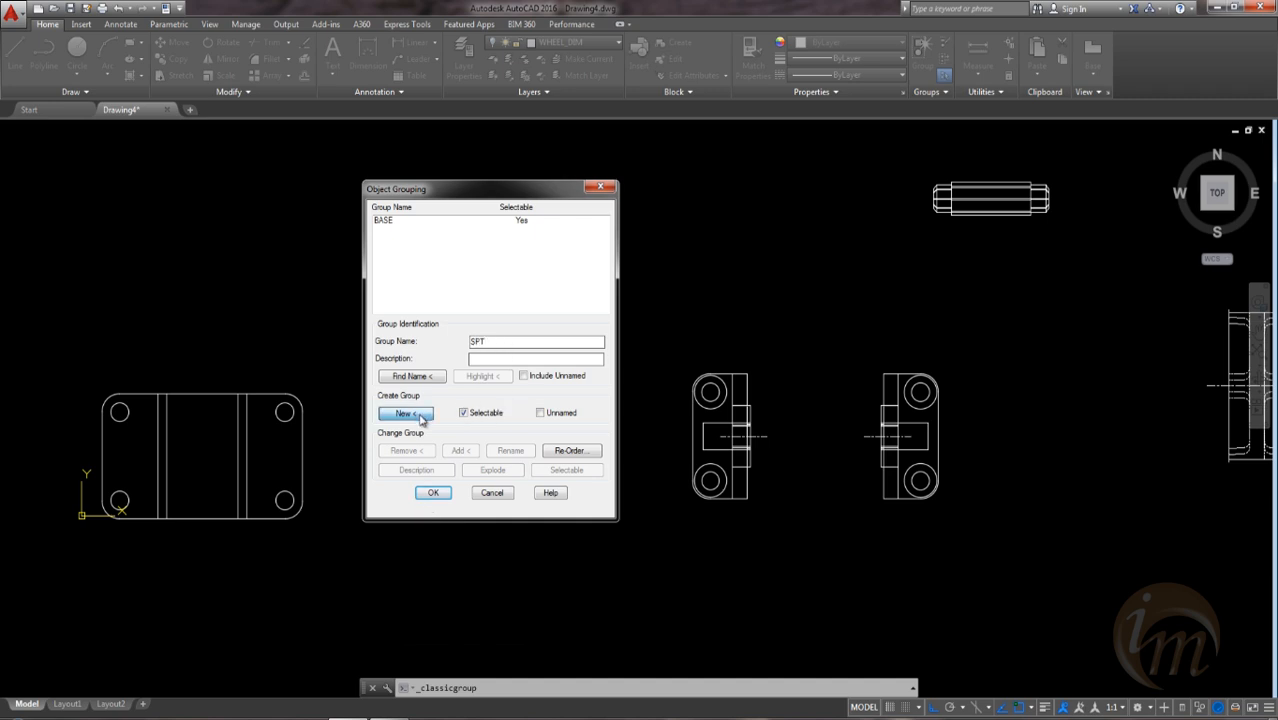
left_click(679, 328)
left_click(771, 551)
key("Return")
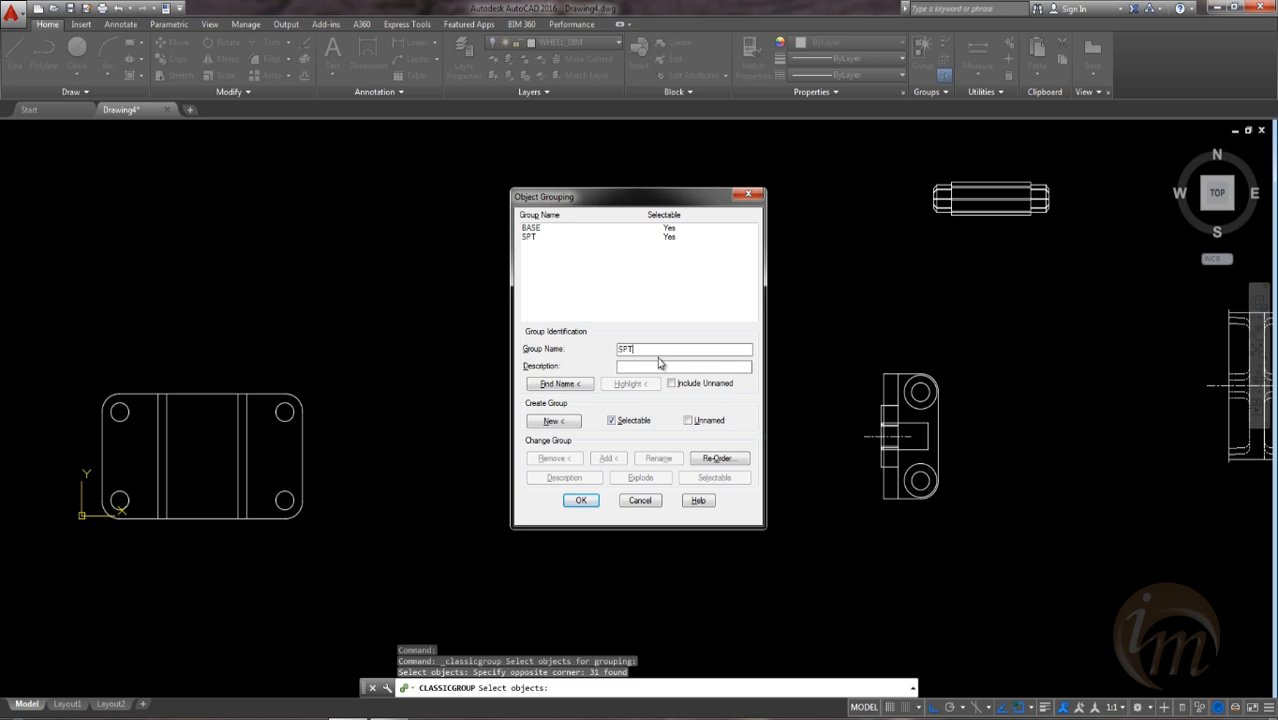
Step: Create a group named SPT2 from the mirrored support view
left_click(561, 424)
left_click(842, 326)
left_click(961, 557)
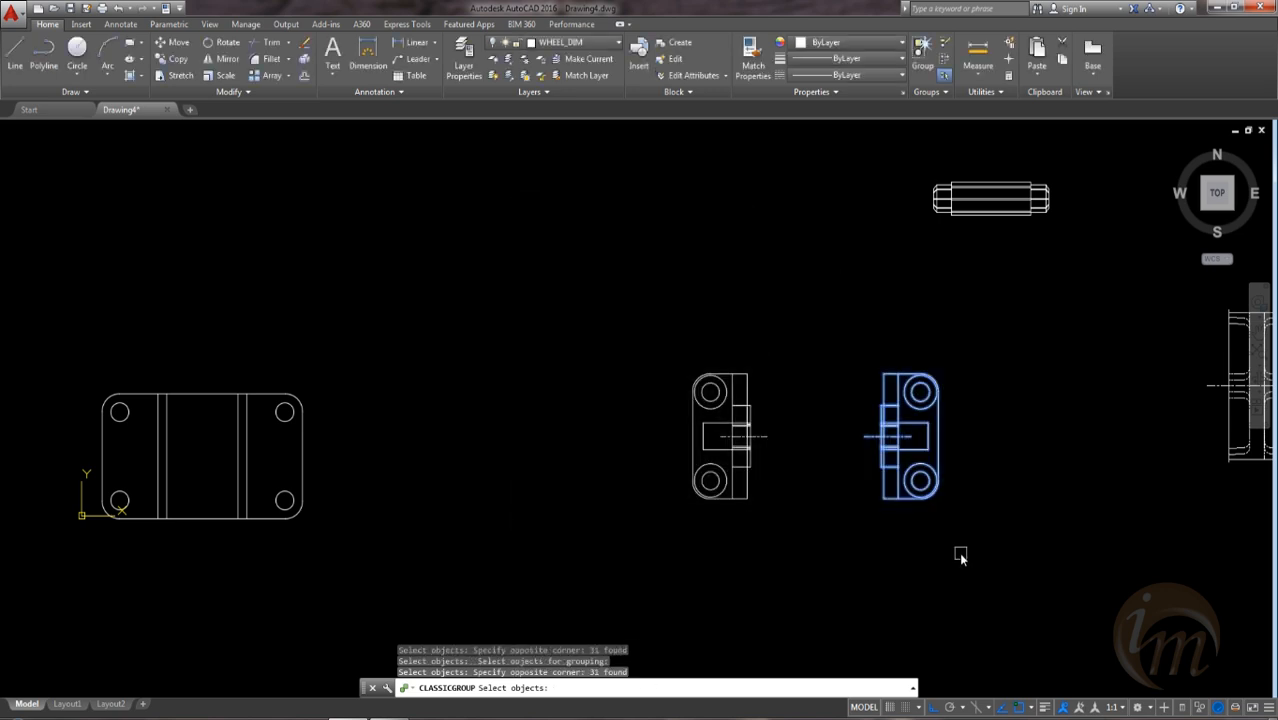
key("Return")
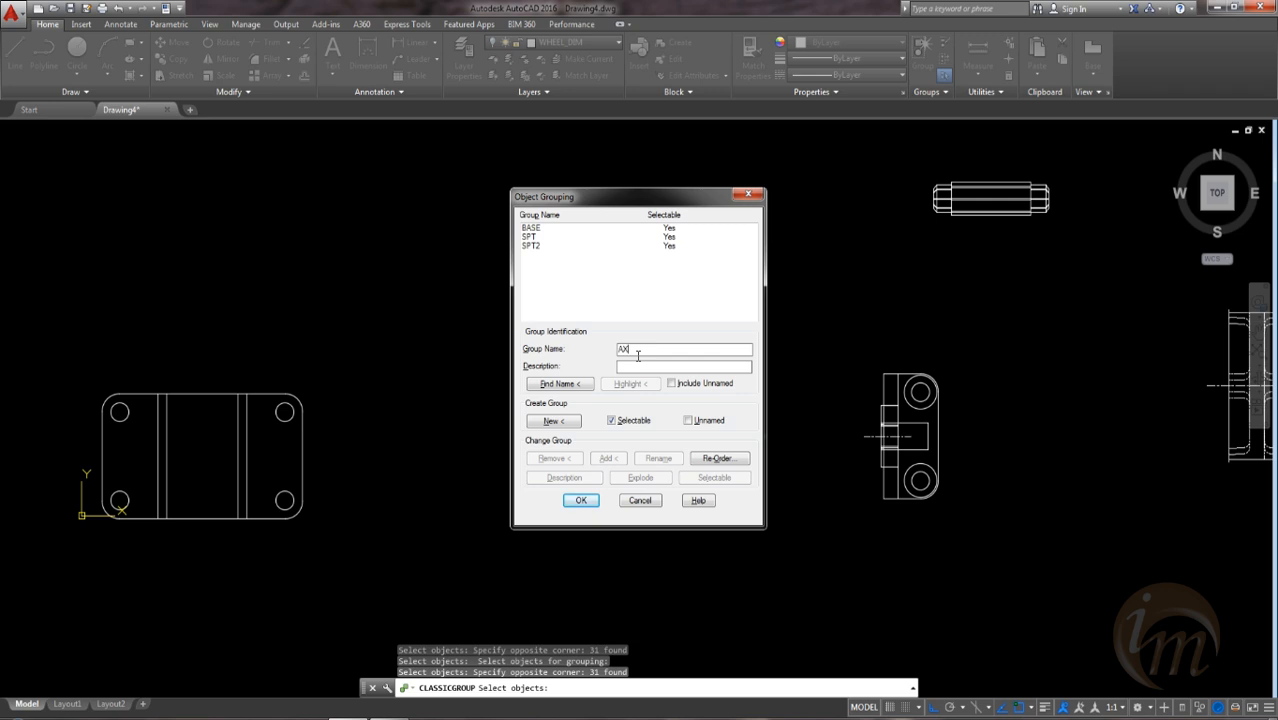
Step: Create a group named AXAIL from all objects of the axle view
left_click(560, 424)
left_click(913, 148)
left_click(1088, 250)
key("Return")
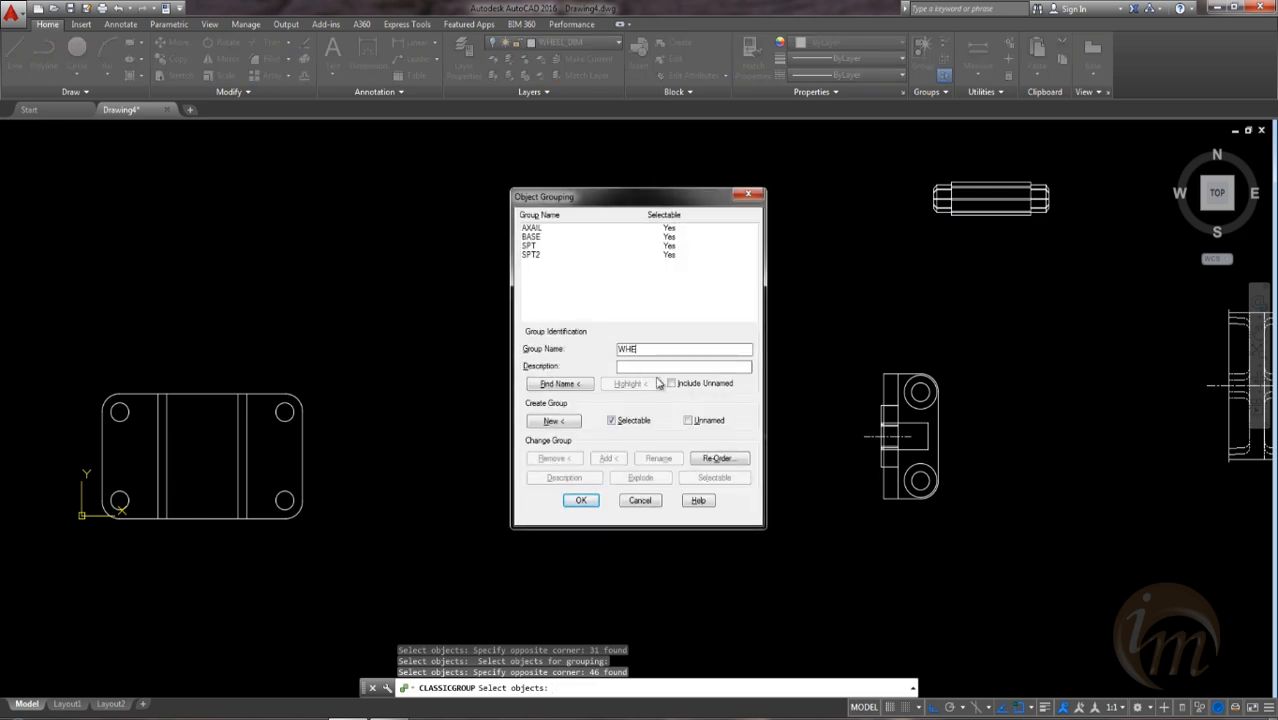
Step: Create a group named WHEEL from the wheel view and accept the group definitions
left_click(571, 428)
middle_click_drag(1000, 491, 864, 487)
left_click(996, 260)
left_click(1166, 497)
key("Return")
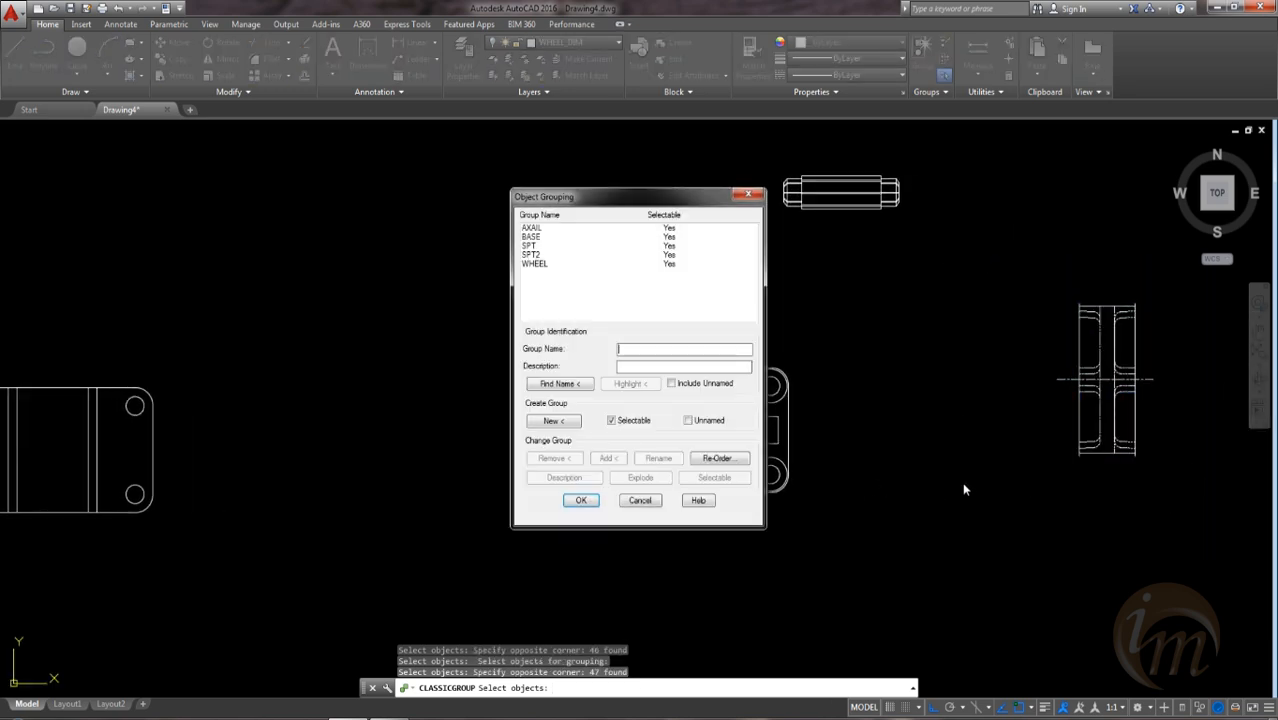
left_click(581, 501)
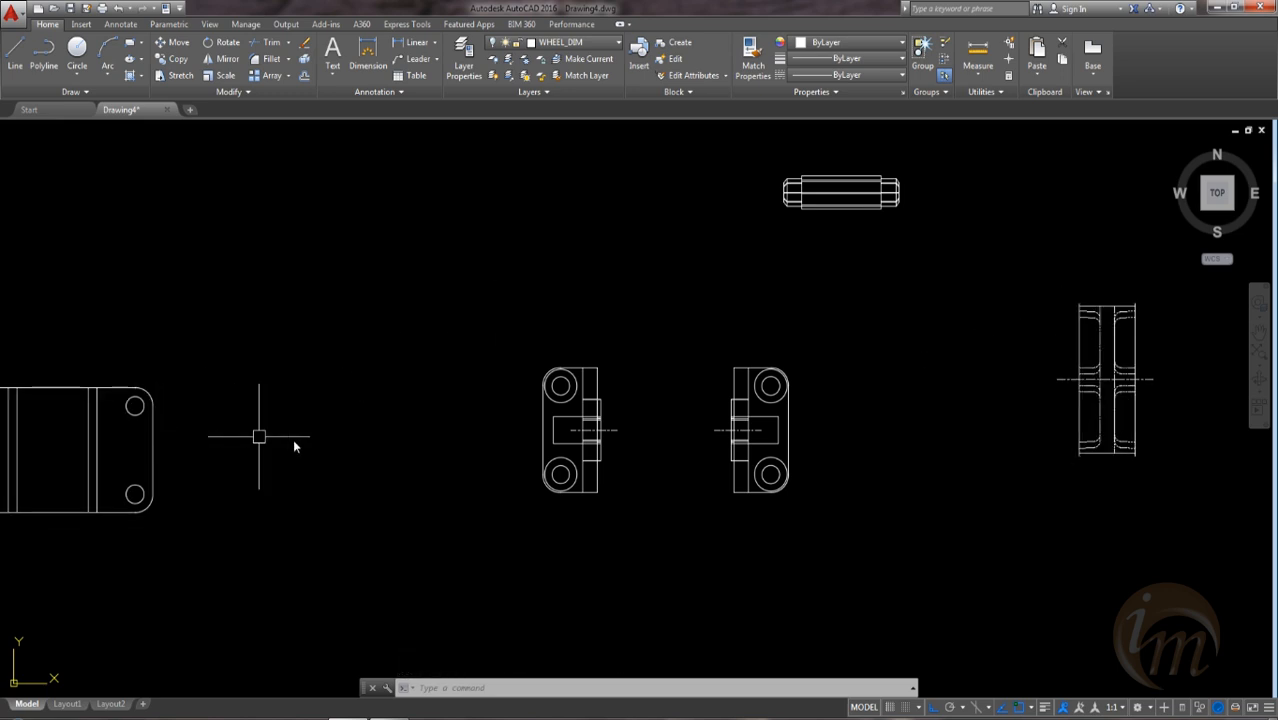
Step: Make layer 0 the current layer
middle_click_drag(293, 439, 620, 439)
scroll(487, 512, "up", 2)
scroll(487, 512, "down", 3)
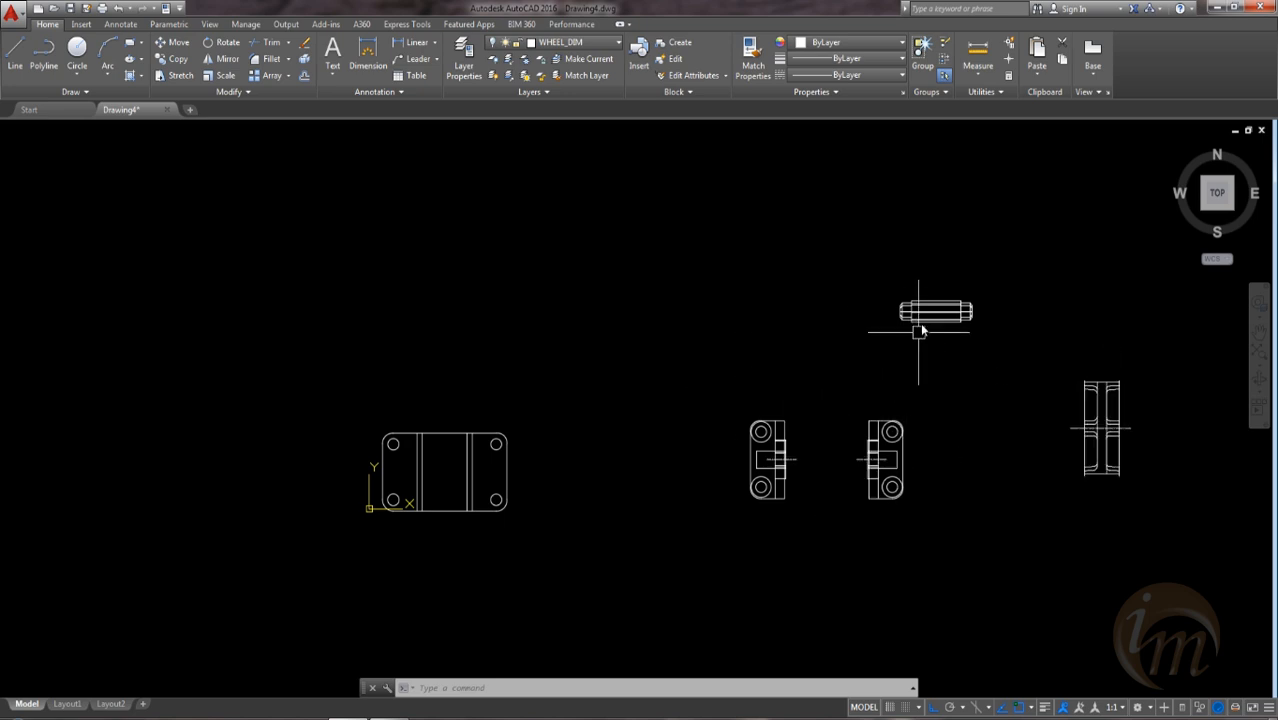
middle_click_drag(480, 440, 501, 414)
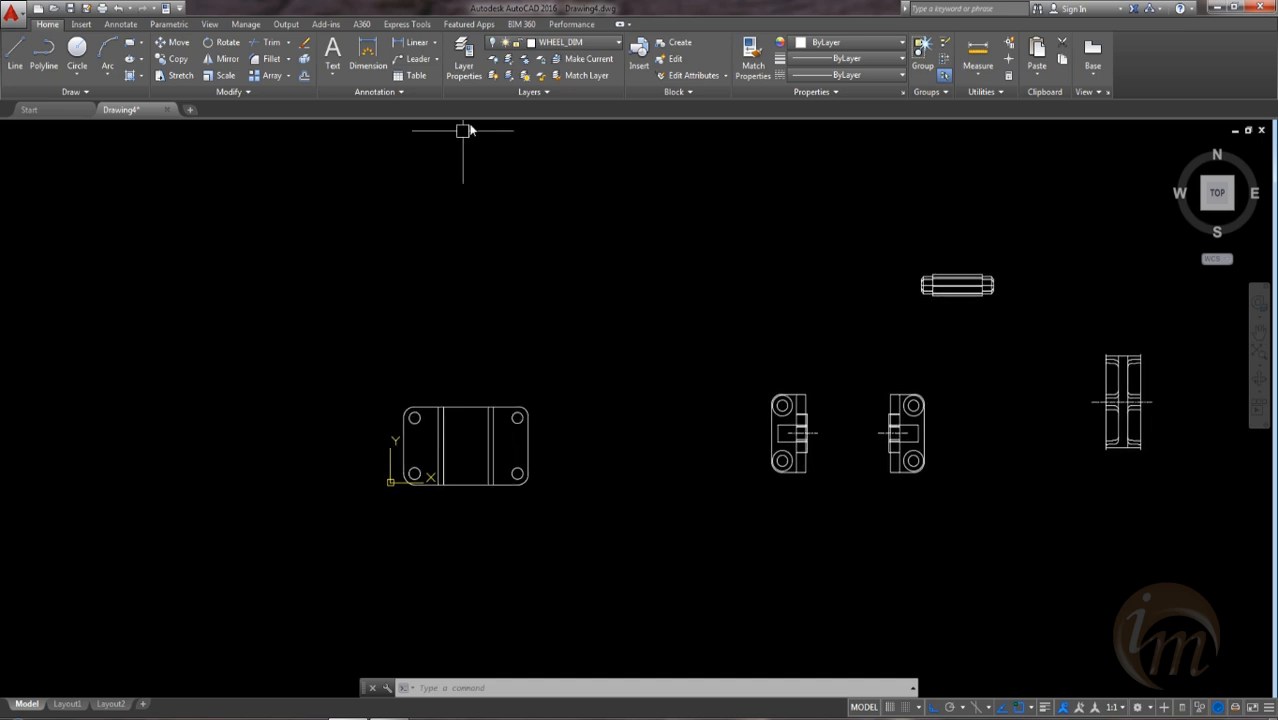
left_click(534, 47)
left_click(532, 222)
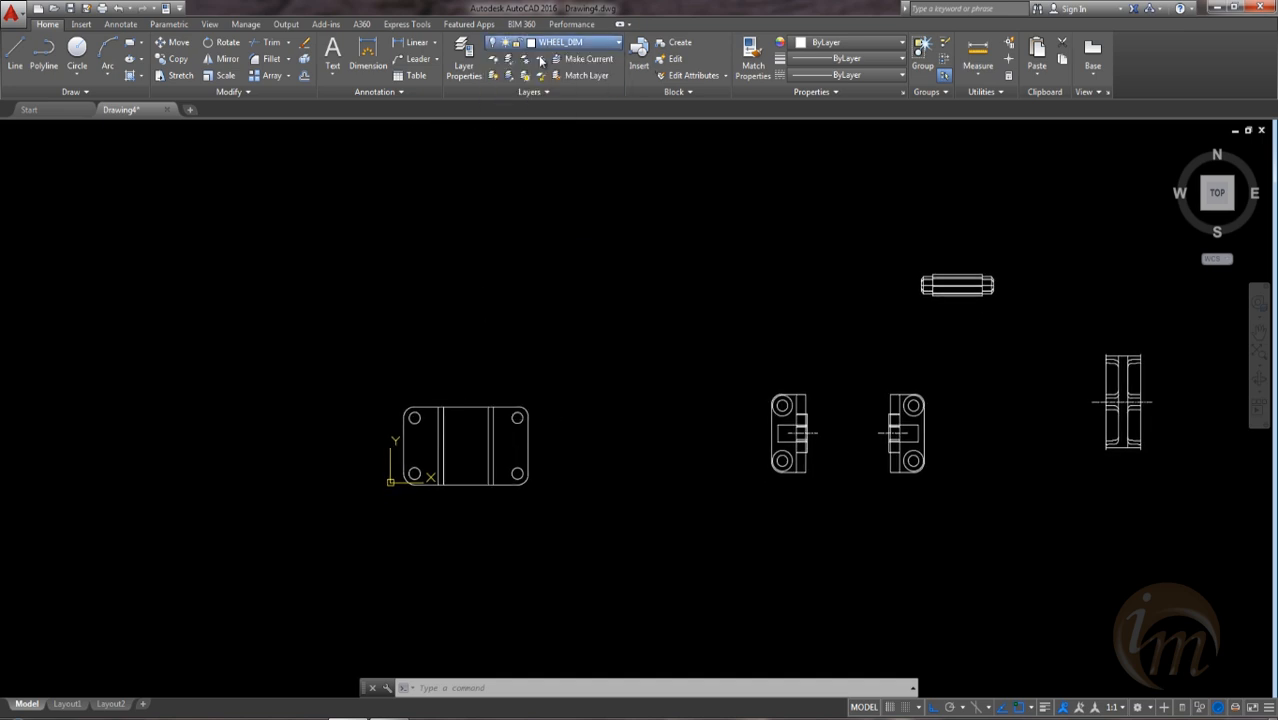
left_click(800, 447)
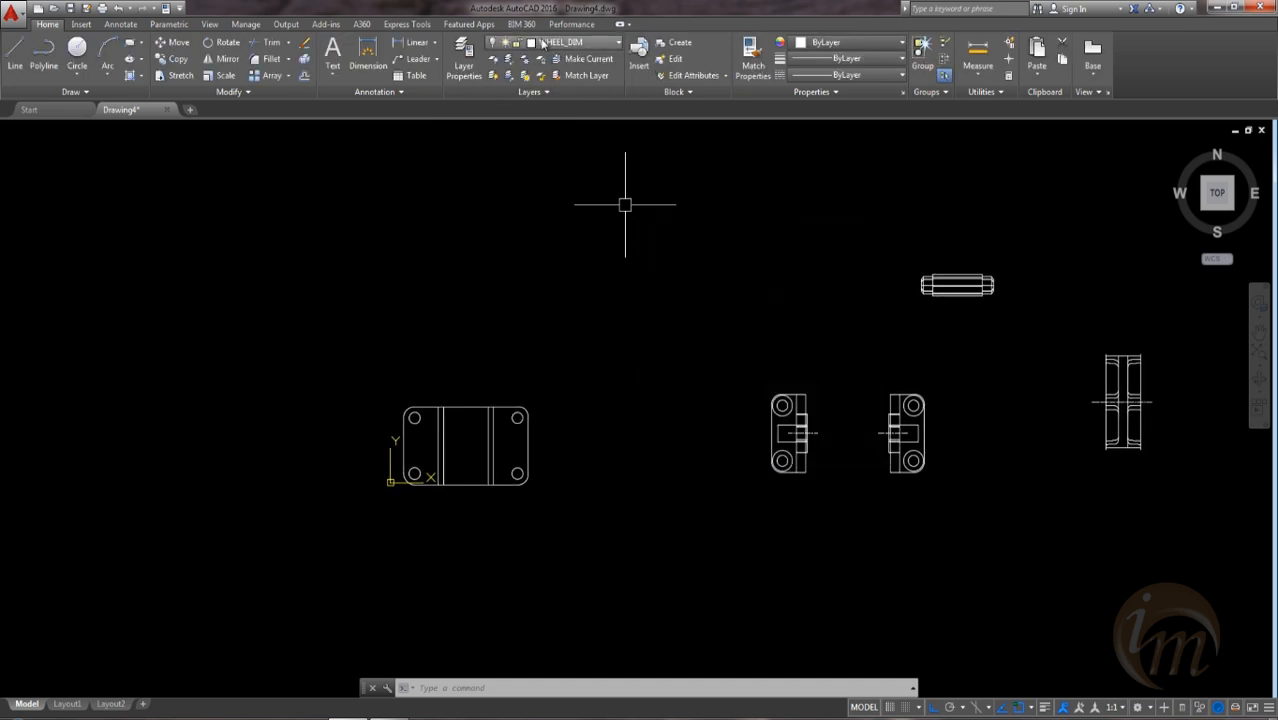
left_click(525, 43)
left_click(557, 60)
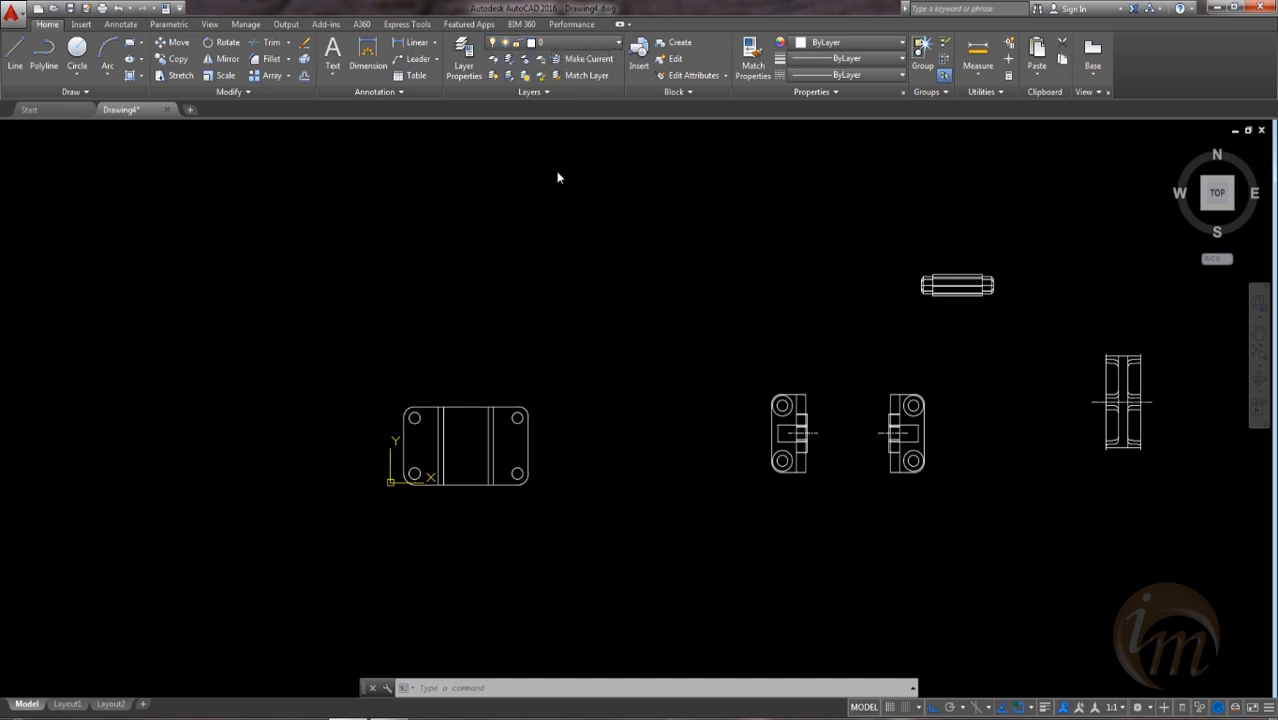
Step: Draw a vertical helper line between the midpoints of the base plate's upper and lower edges
type("l")
key("Return")
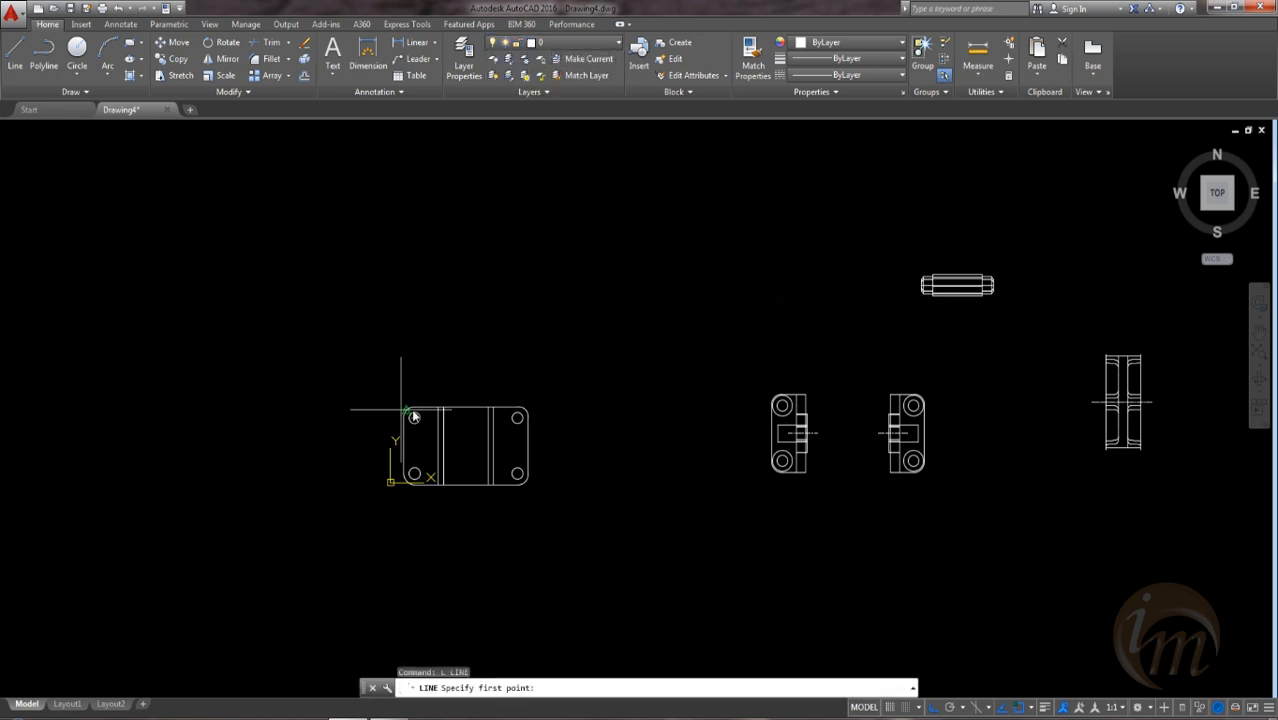
left_click(465, 410)
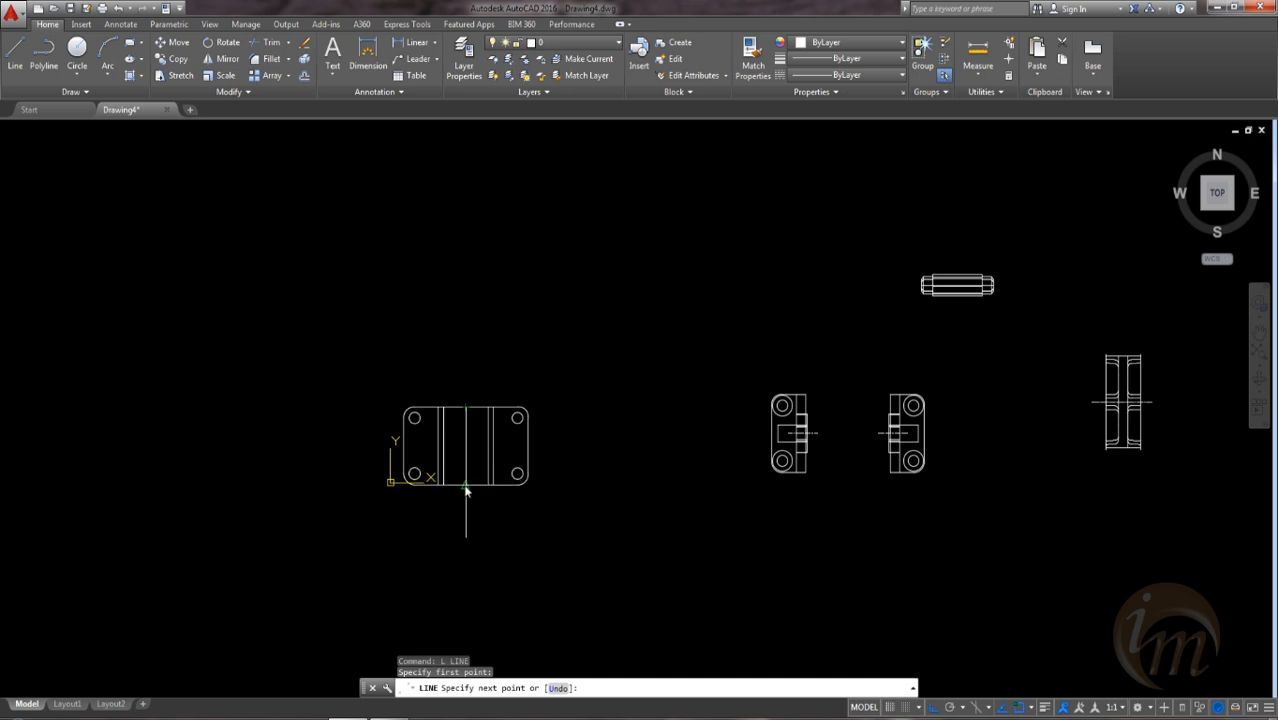
left_click(465, 485)
key("Escape")
Step: Move the axle group by its centre point onto the midpoint of the base plate's helper line
left_click(1024, 311)
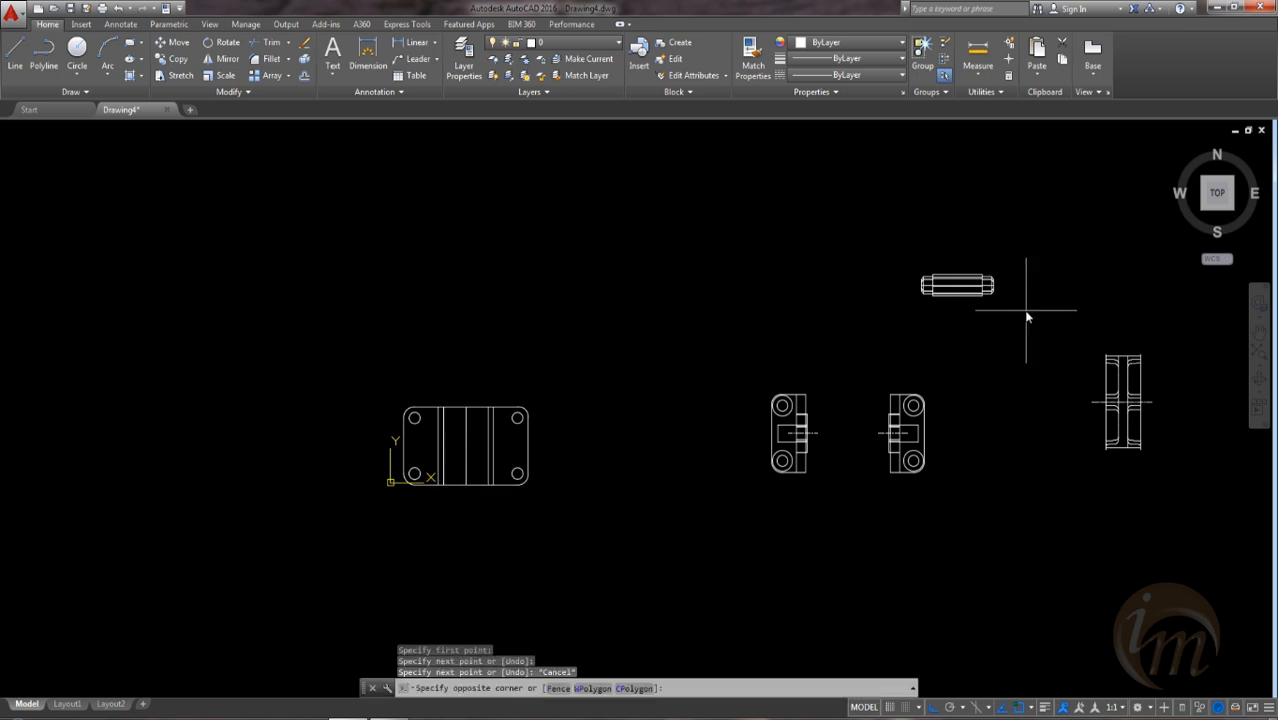
left_click(905, 253)
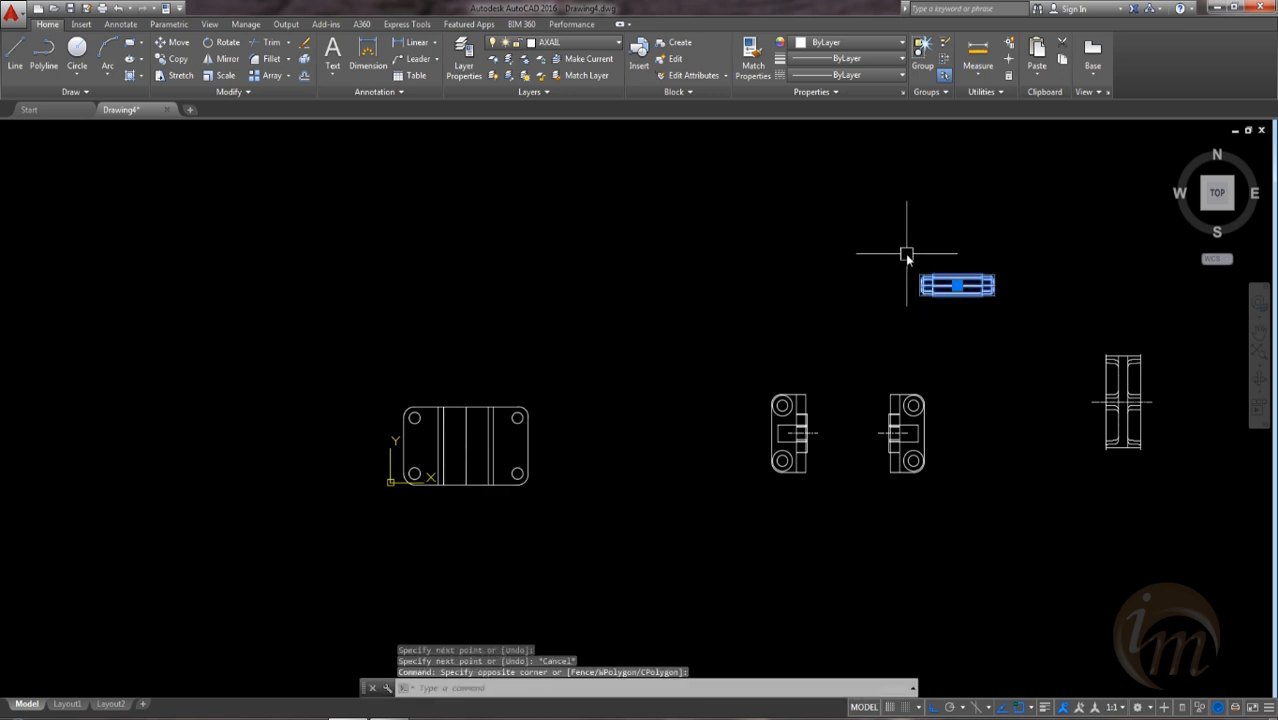
type("m")
key("Return")
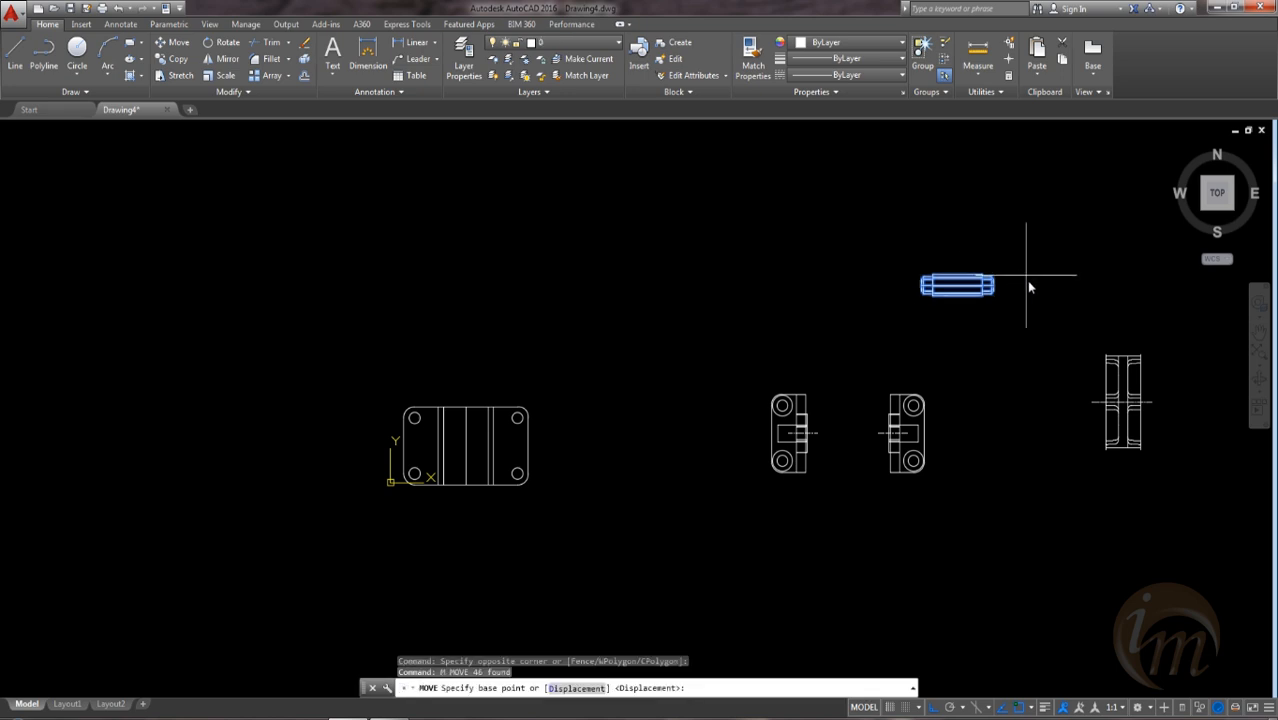
scroll(997, 303, "up", 2)
left_click(932, 277)
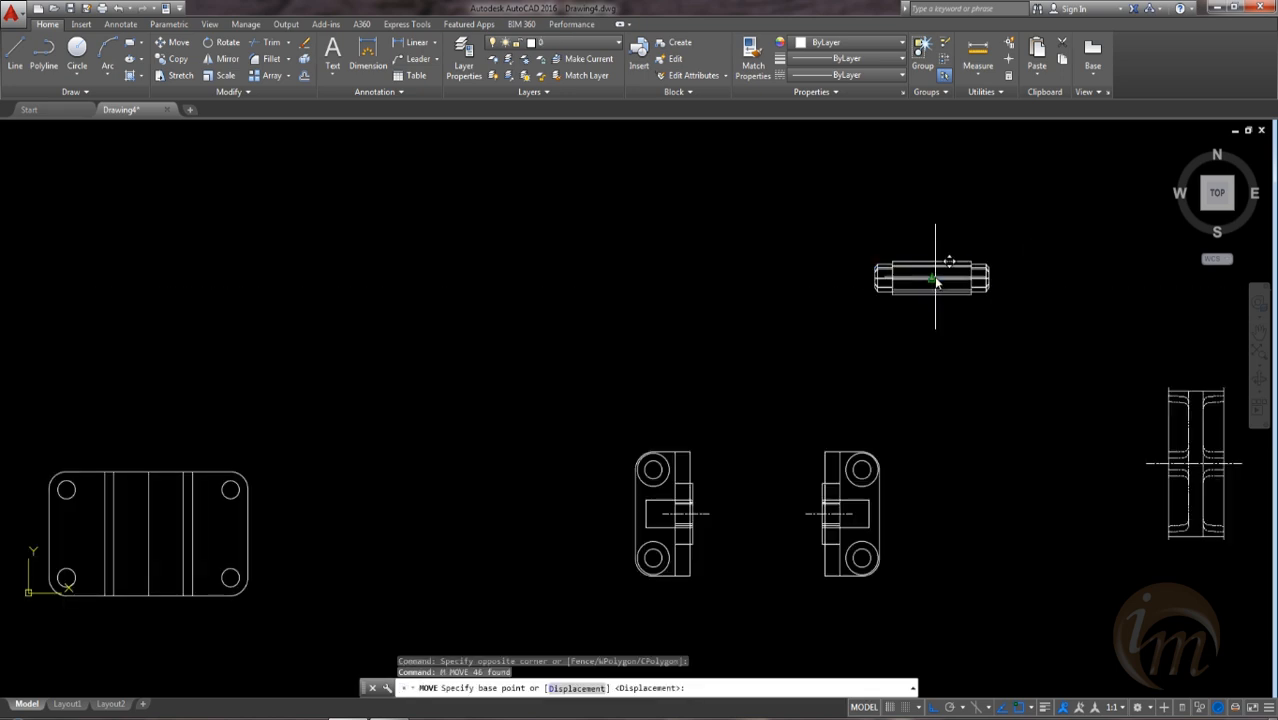
middle_click_drag(436, 448, 871, 369)
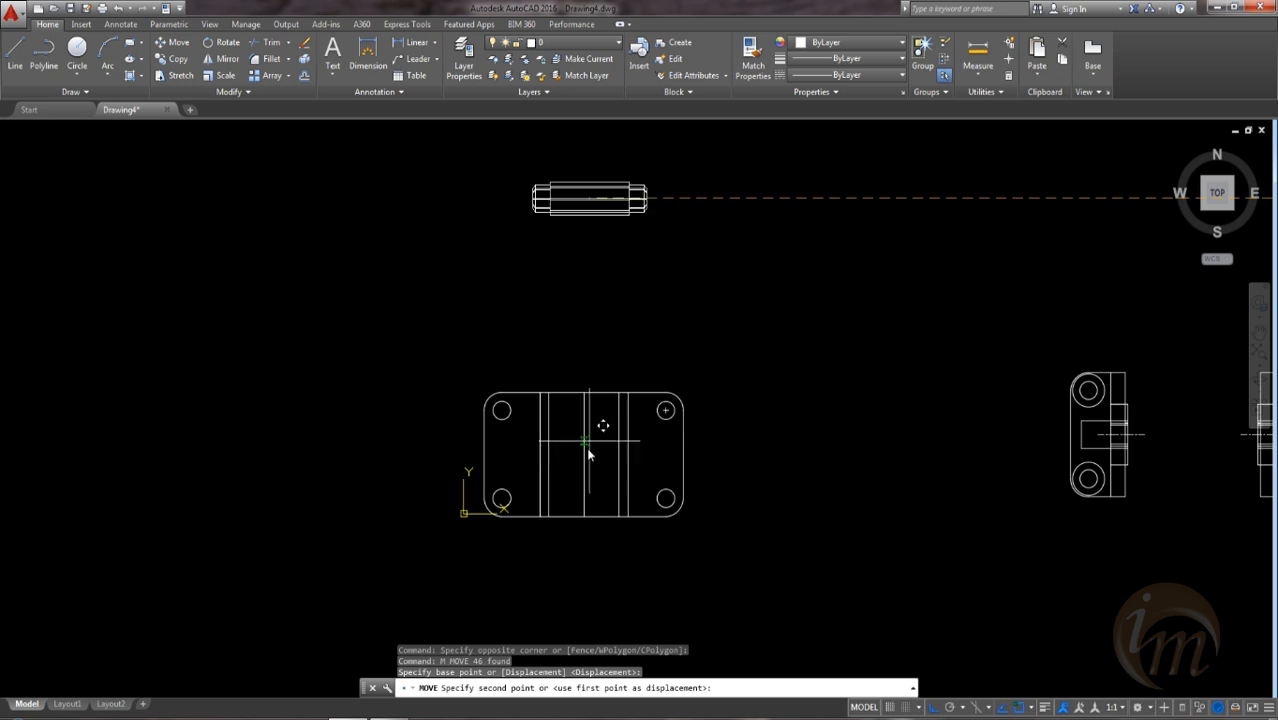
key("Escape")
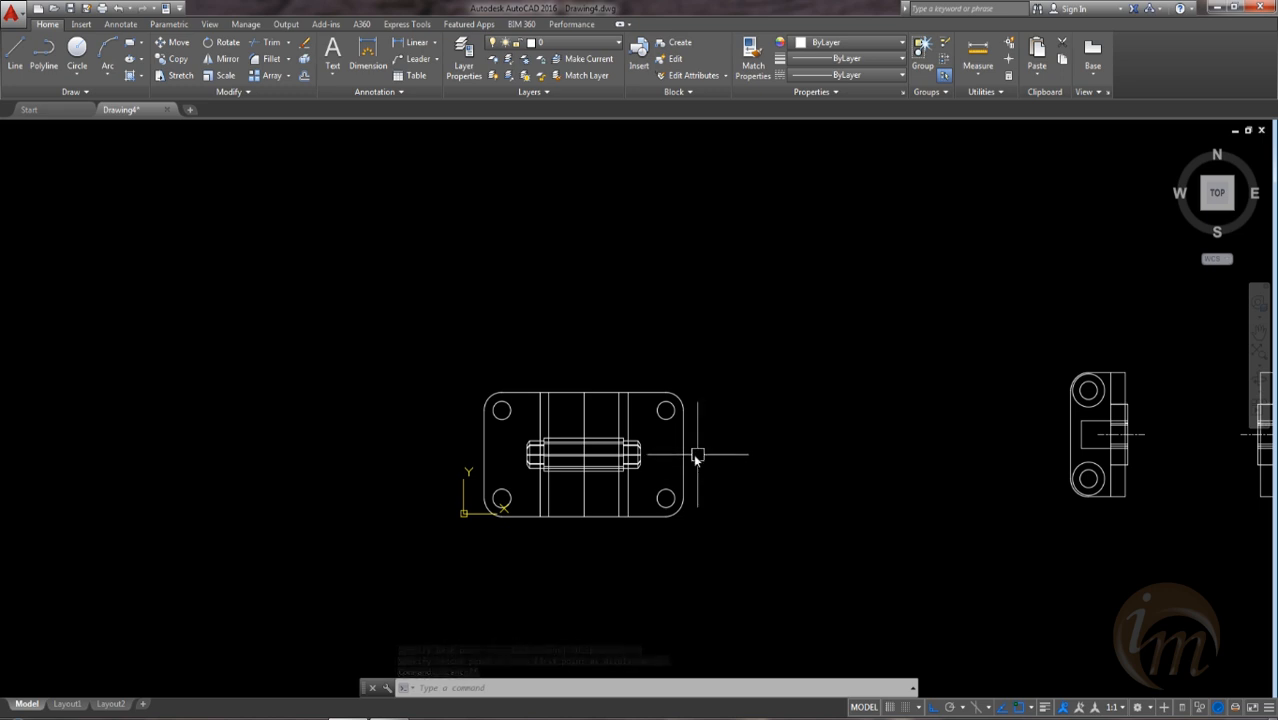
Step: Delete the vertical helper line through the middle of the base plate
mouse_move(626, 452)
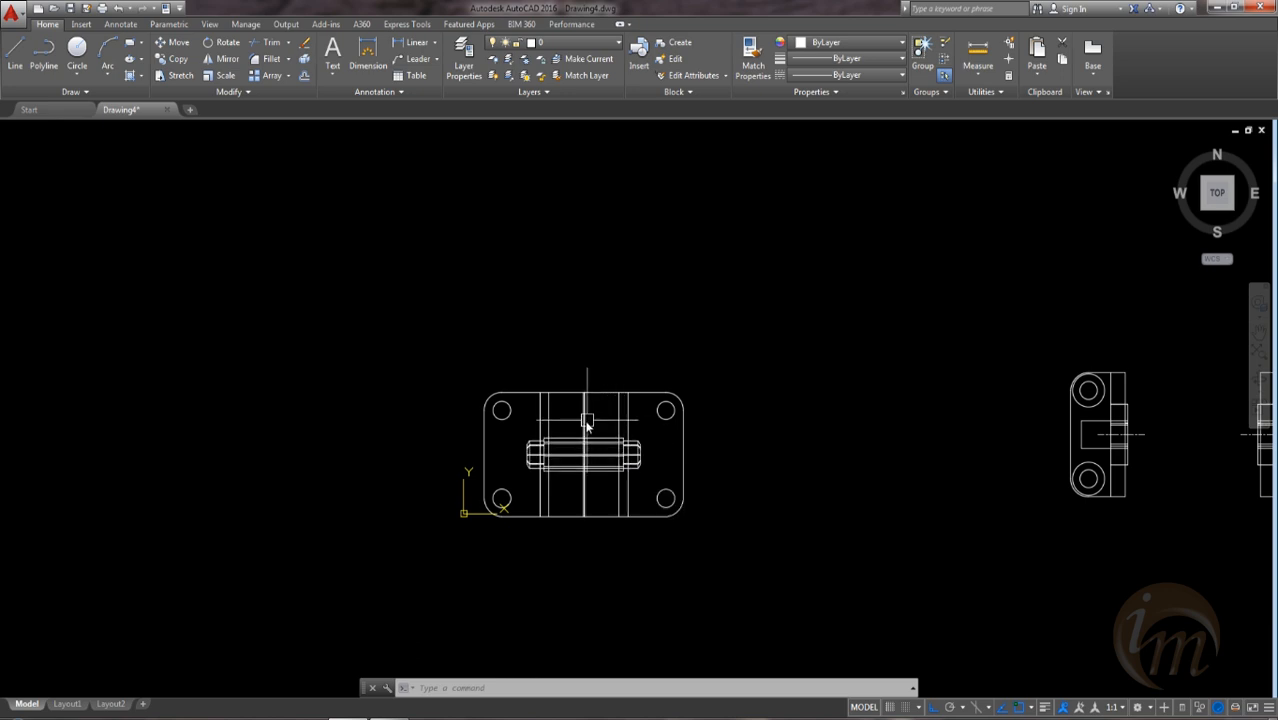
left_click(585, 424)
key("Delete")
Step: Move the wheel group horizontally onto the base plate, aligning its left edge with the plate's inner left vertical line
middle_click_drag(733, 442, 599, 422)
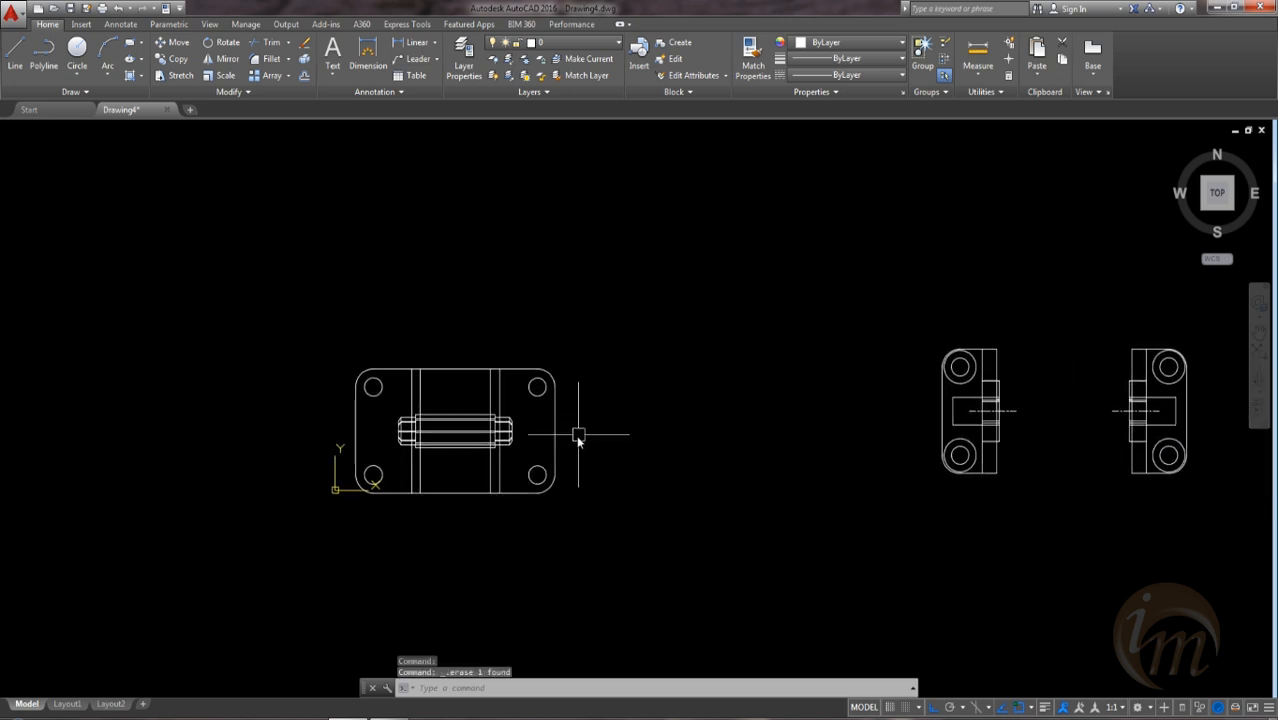
scroll(745, 447, "down", 1)
middle_click_drag(745, 447, 586, 467)
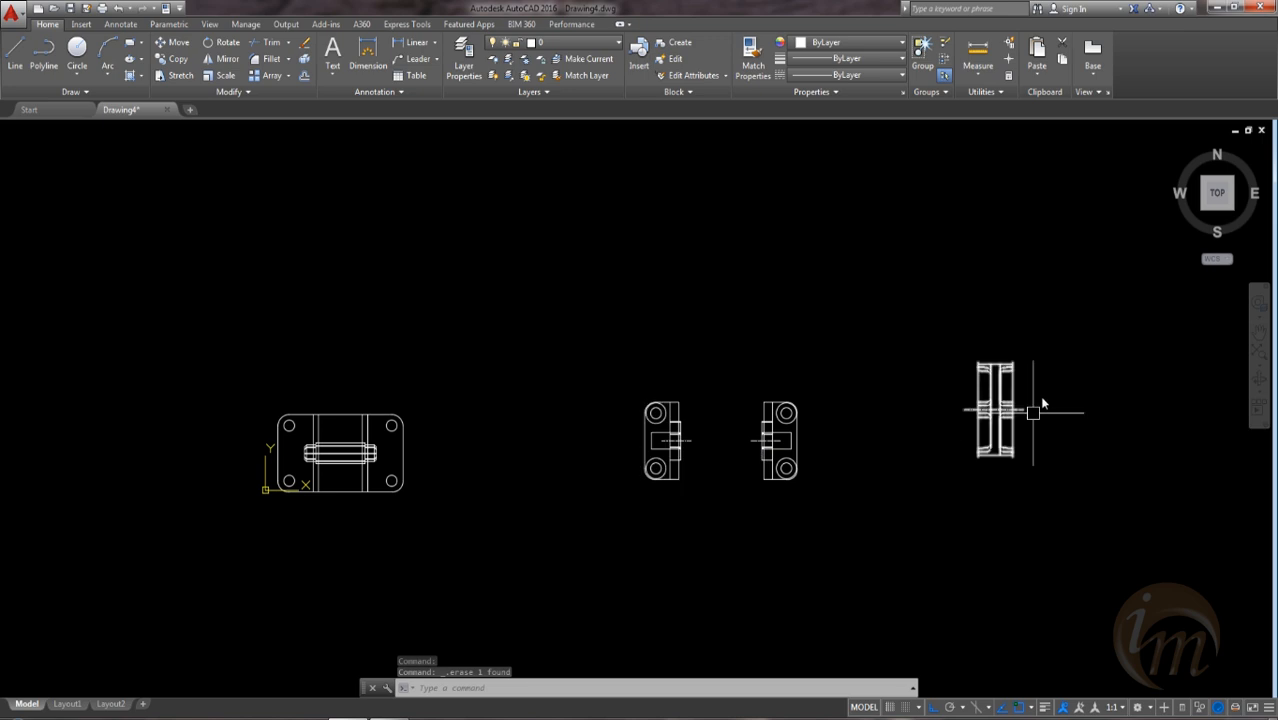
left_click(949, 331)
left_click(1034, 498)
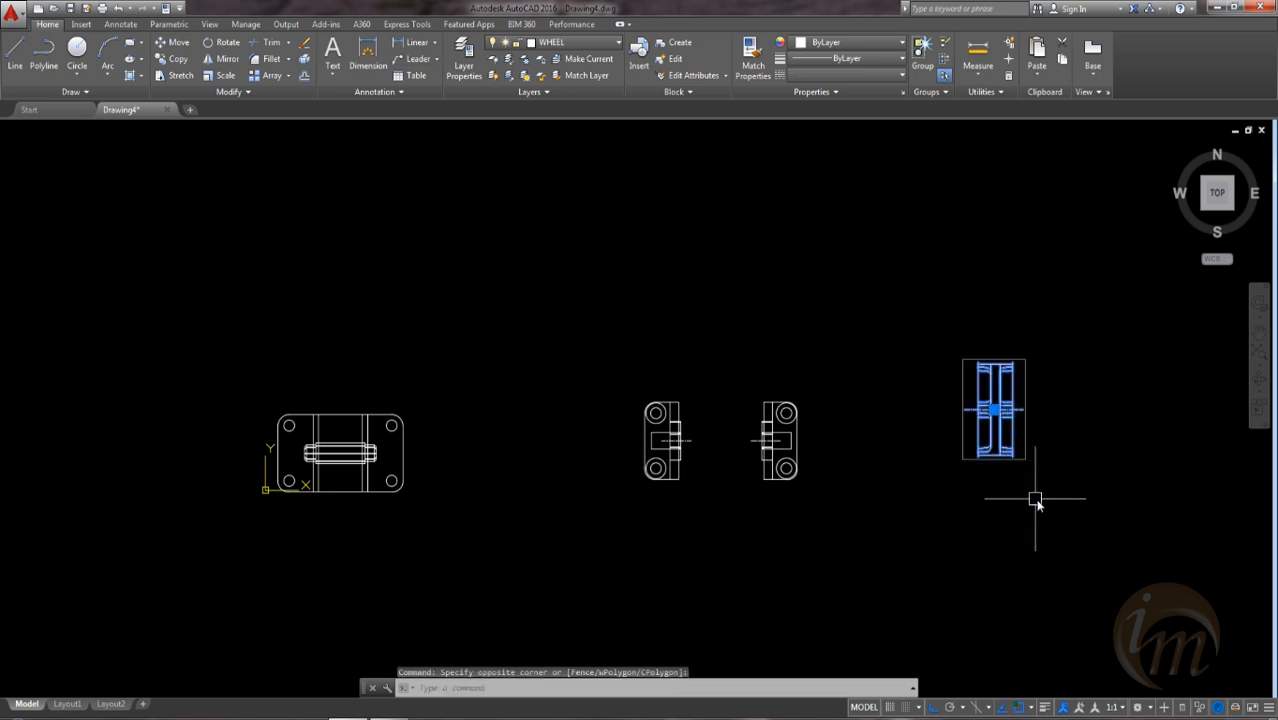
type("m")
key("Return")
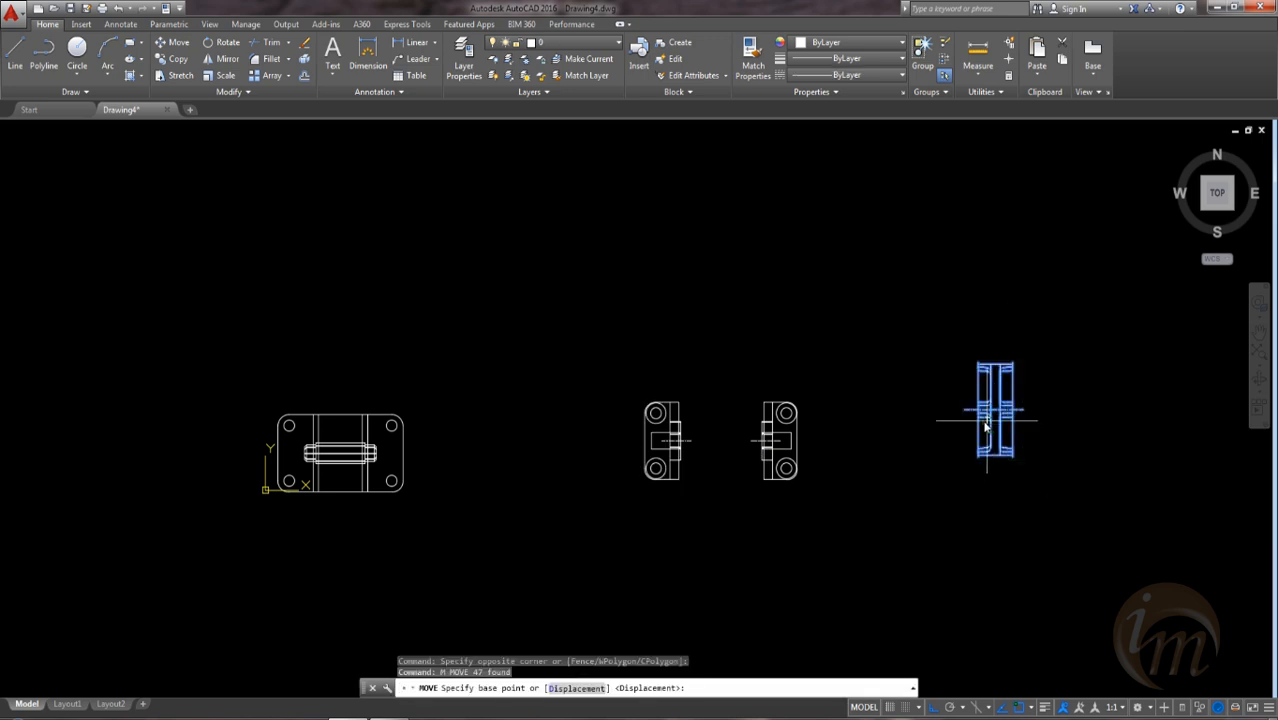
scroll(990, 415, "up", 3)
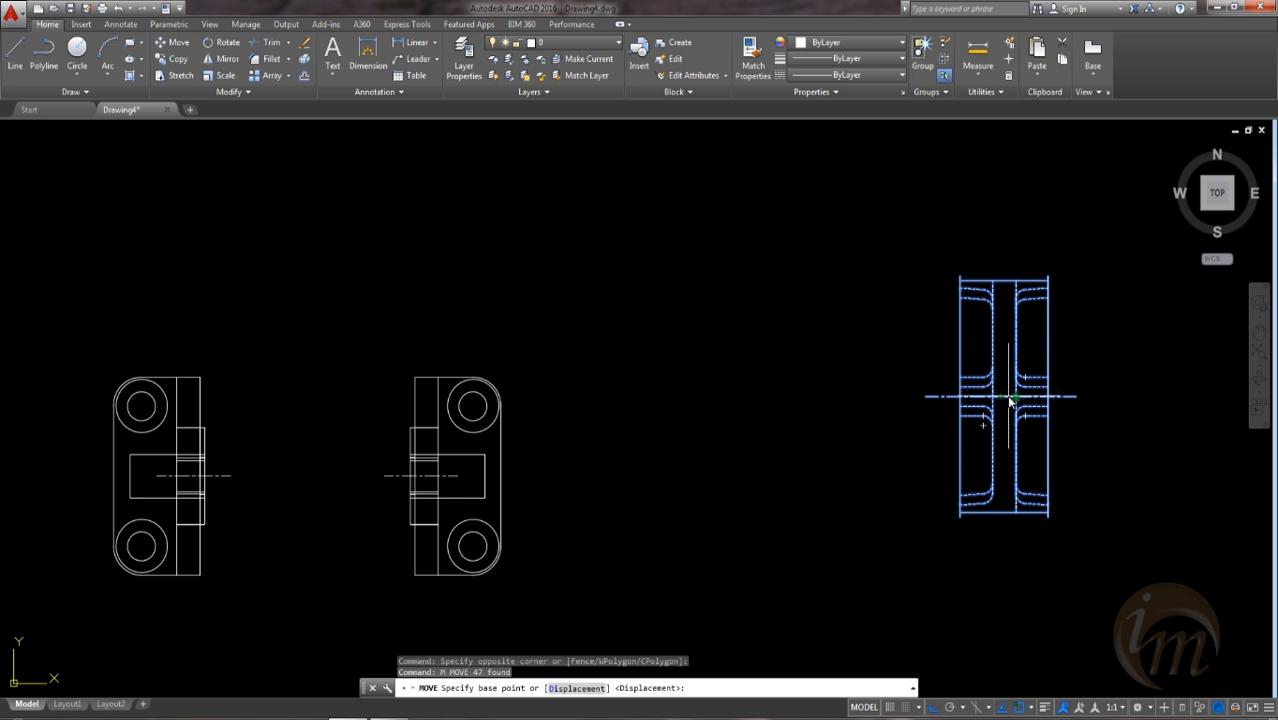
left_click(960, 318)
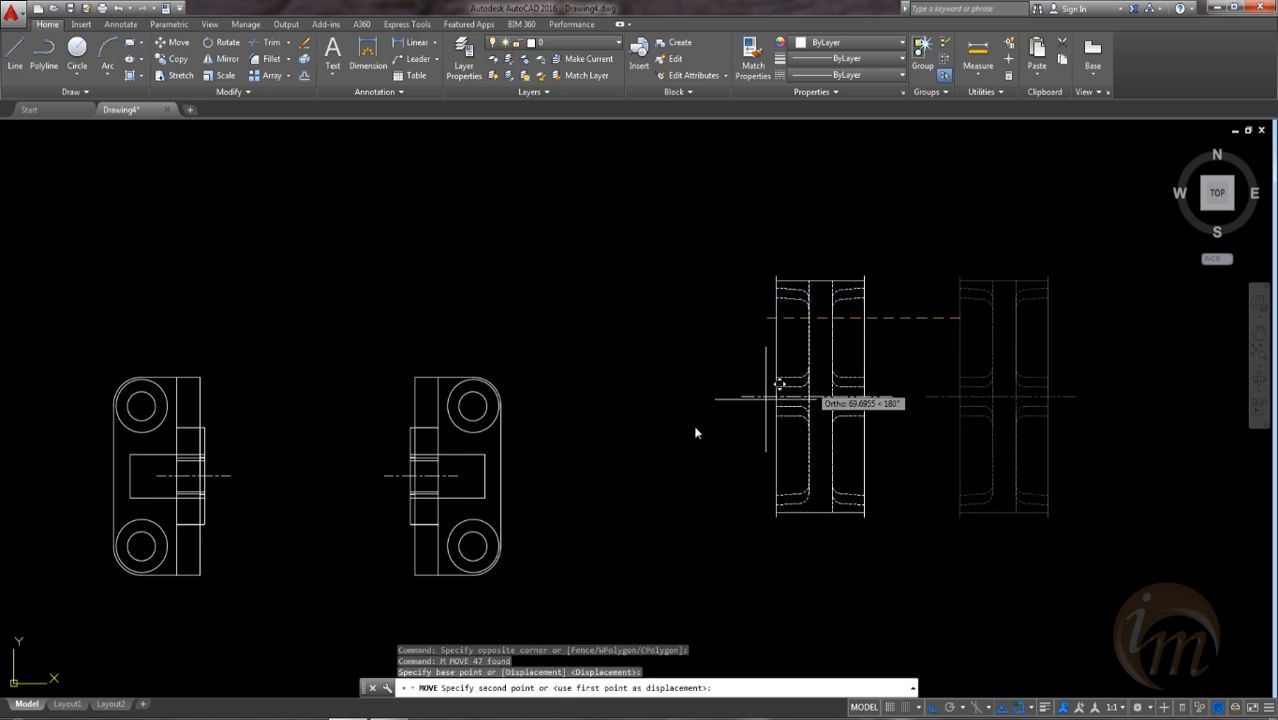
scroll(696, 430, "down", 4)
middle_click_drag(397, 443, 759, 397)
scroll(482, 415, "up", 4)
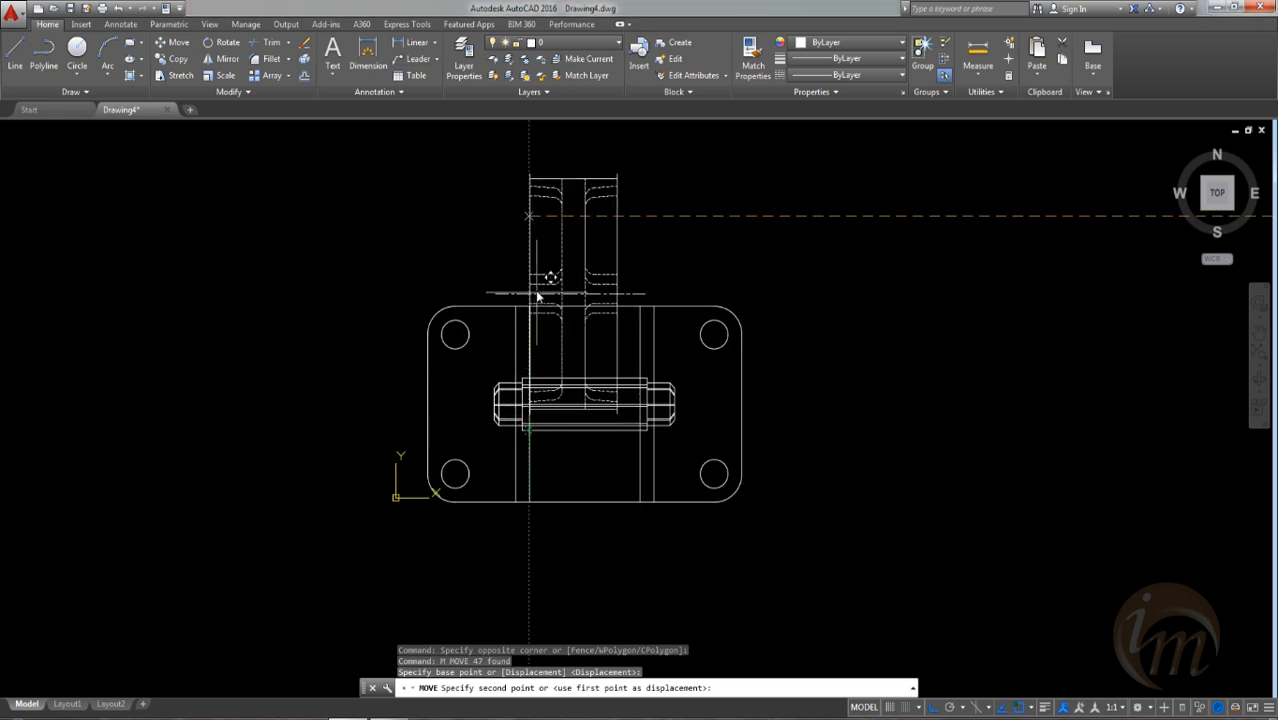
left_click(540, 283)
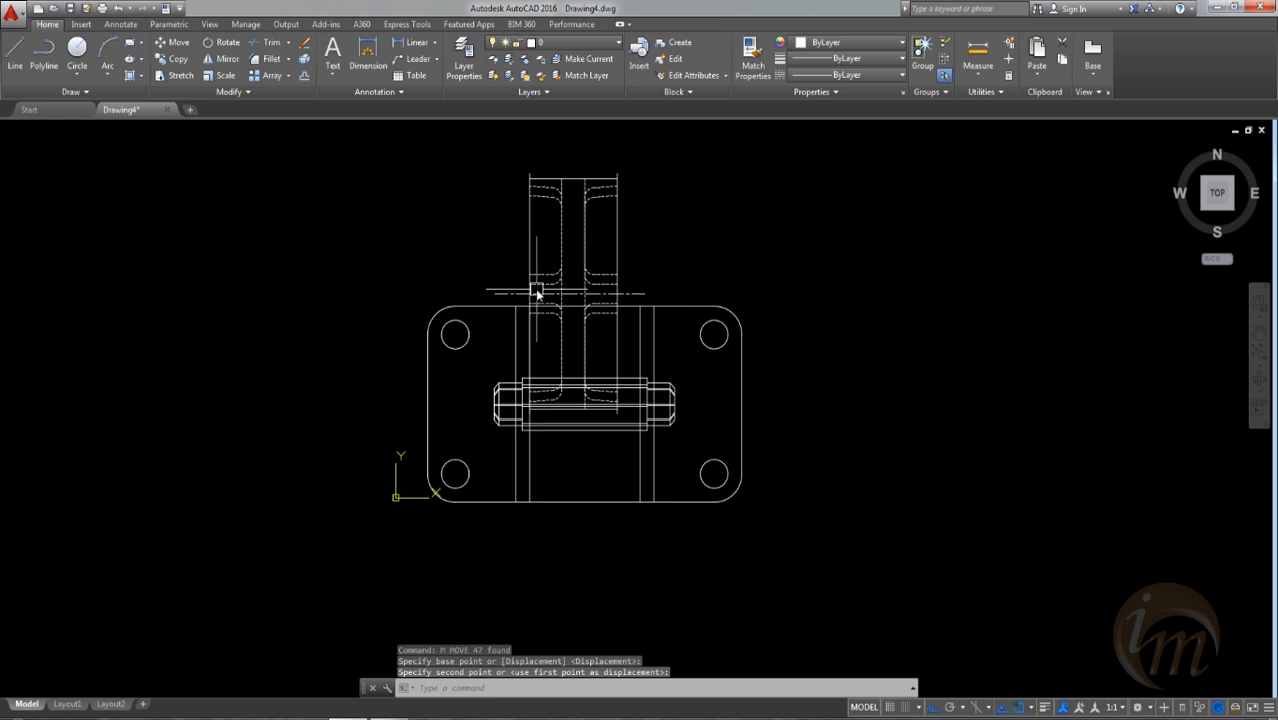
Step: Move the wheel group straight down by its upper-left corner so it lies across the axle
left_click(536, 179)
type("m")
key("Return")
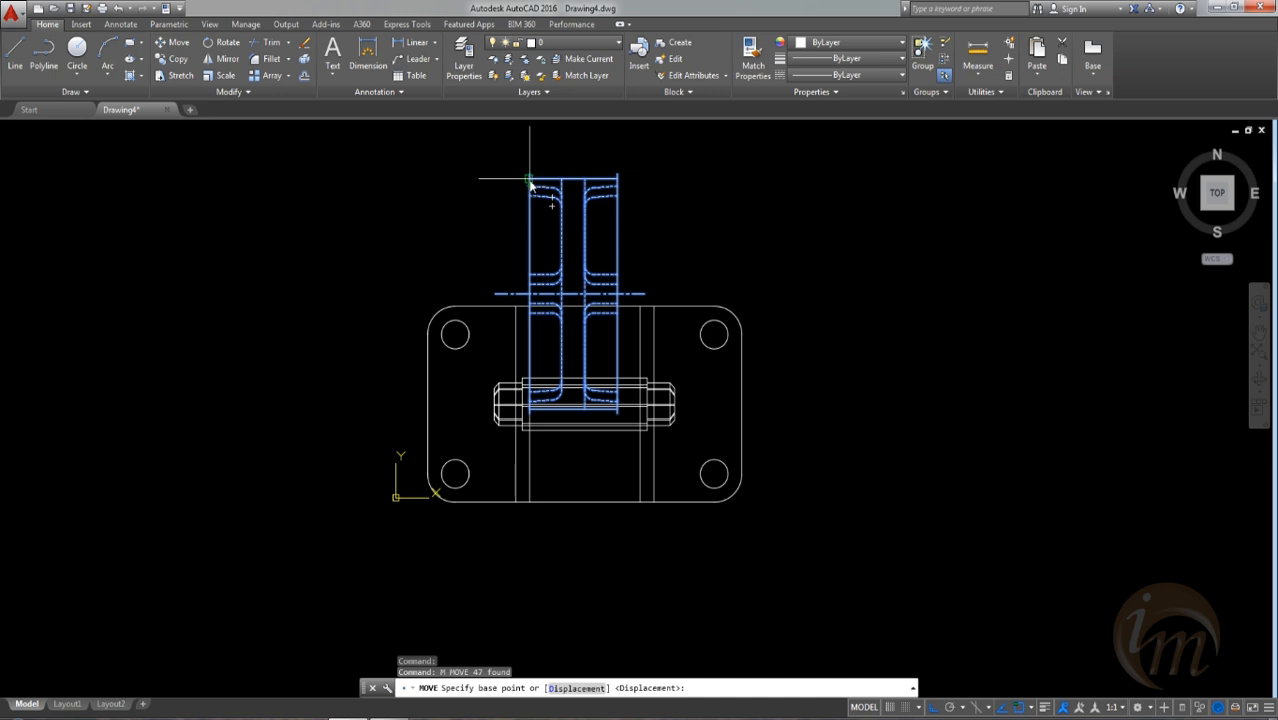
left_click(530, 181)
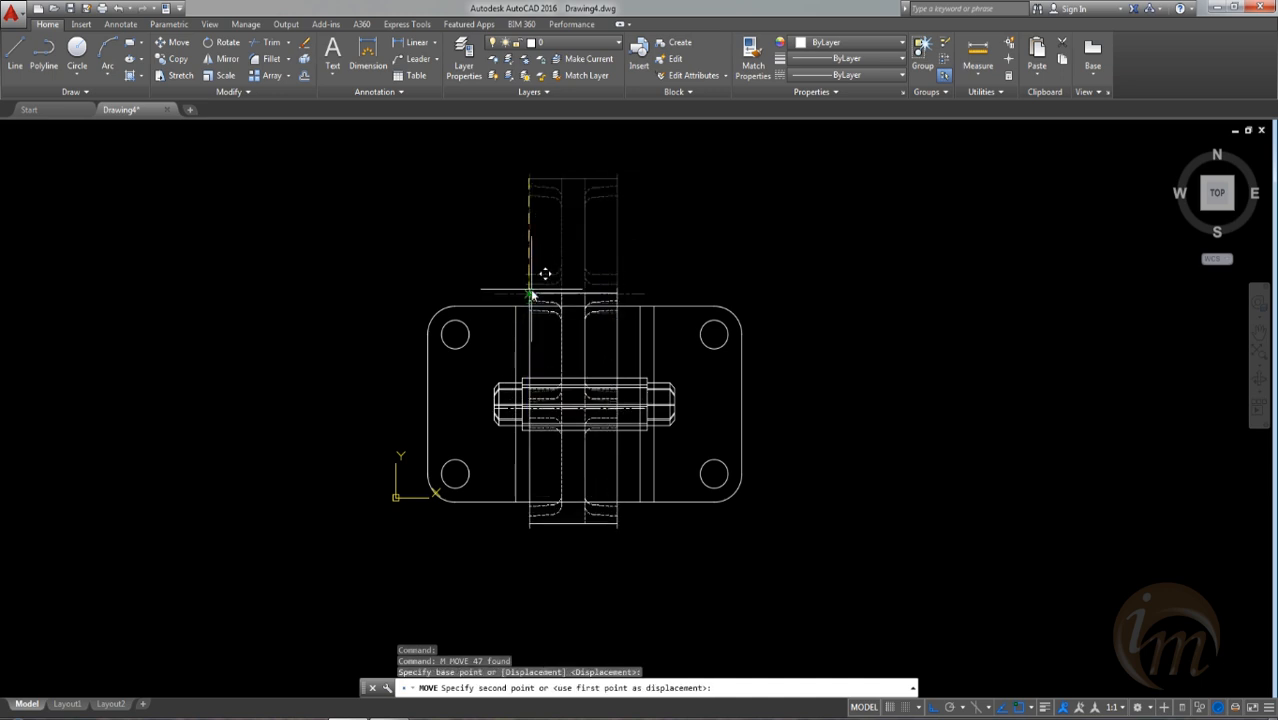
left_click(536, 272)
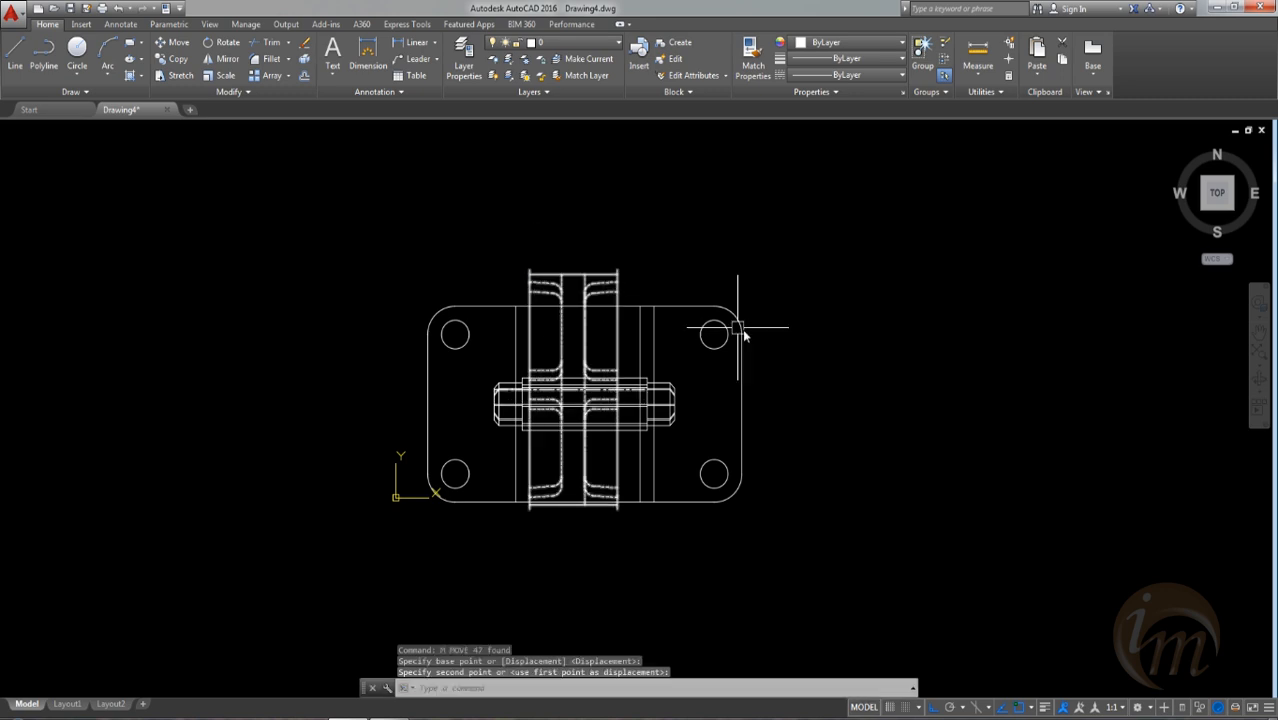
Step: Move the wheel group further down by a point on its centreline to bring it closer to the axle's middle
type("m")
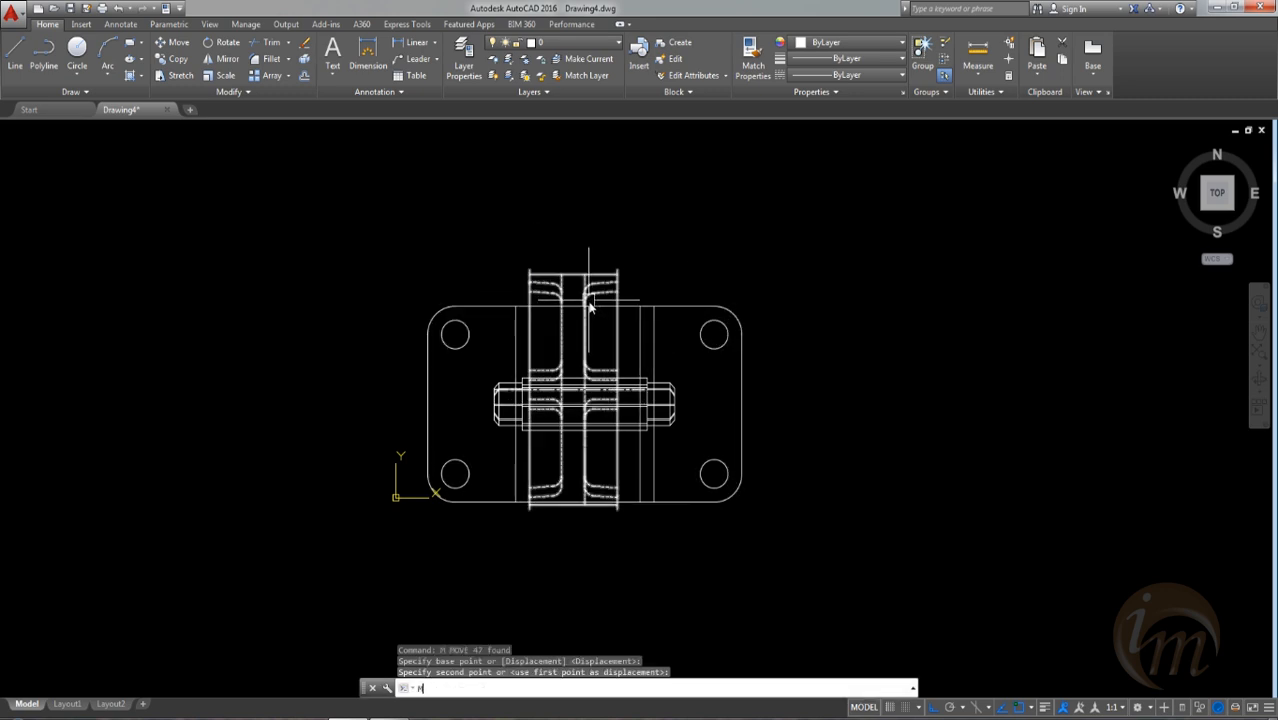
key("Return")
scroll(571, 364, "up", 4)
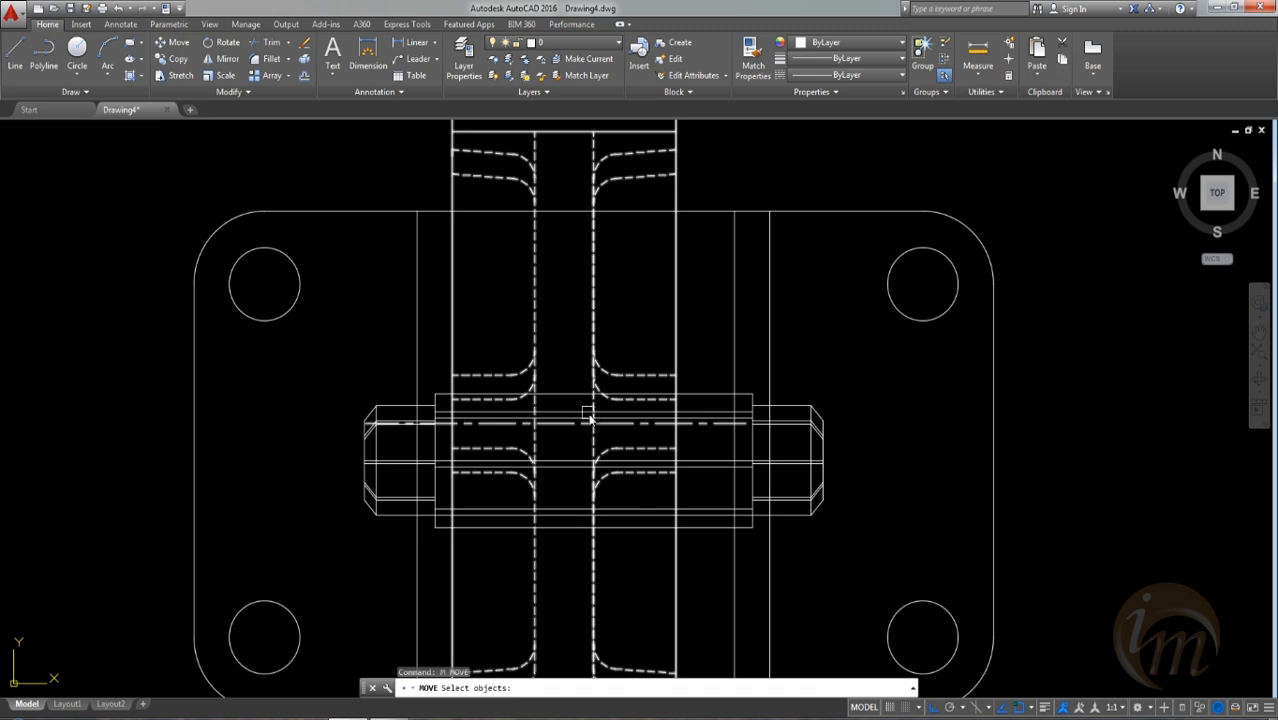
left_click(593, 365)
key("Return")
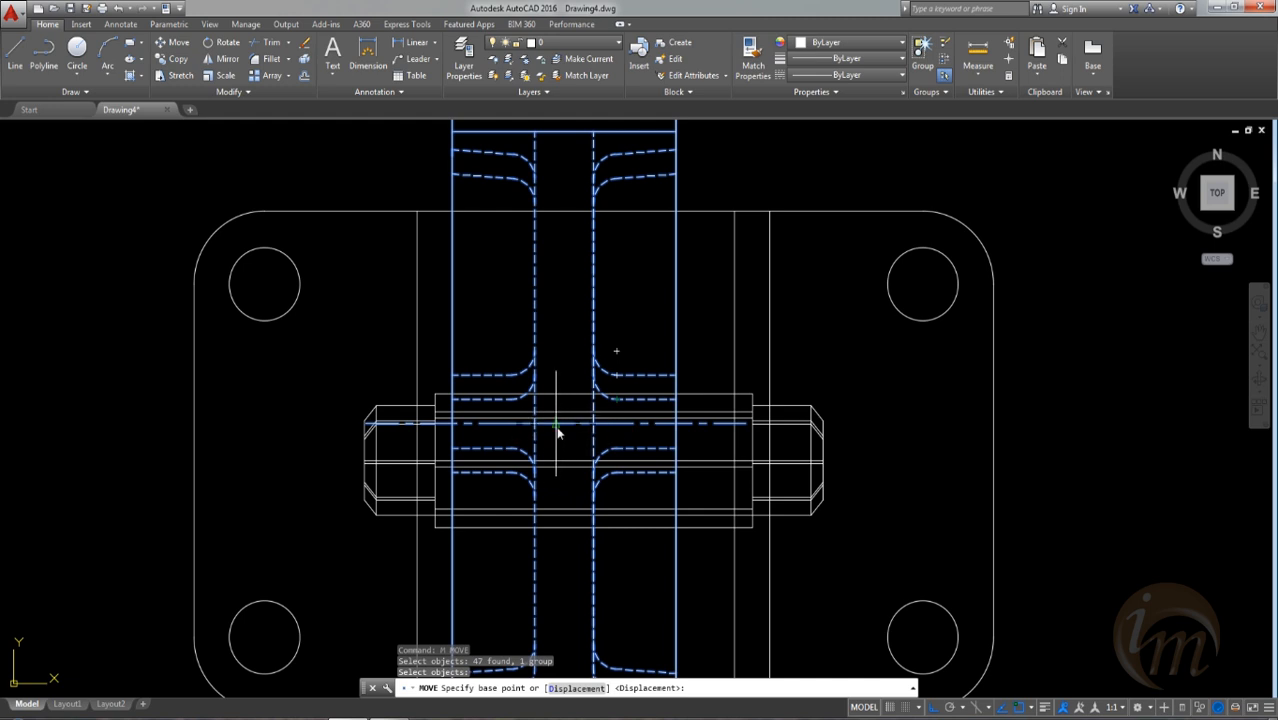
left_click(556, 428)
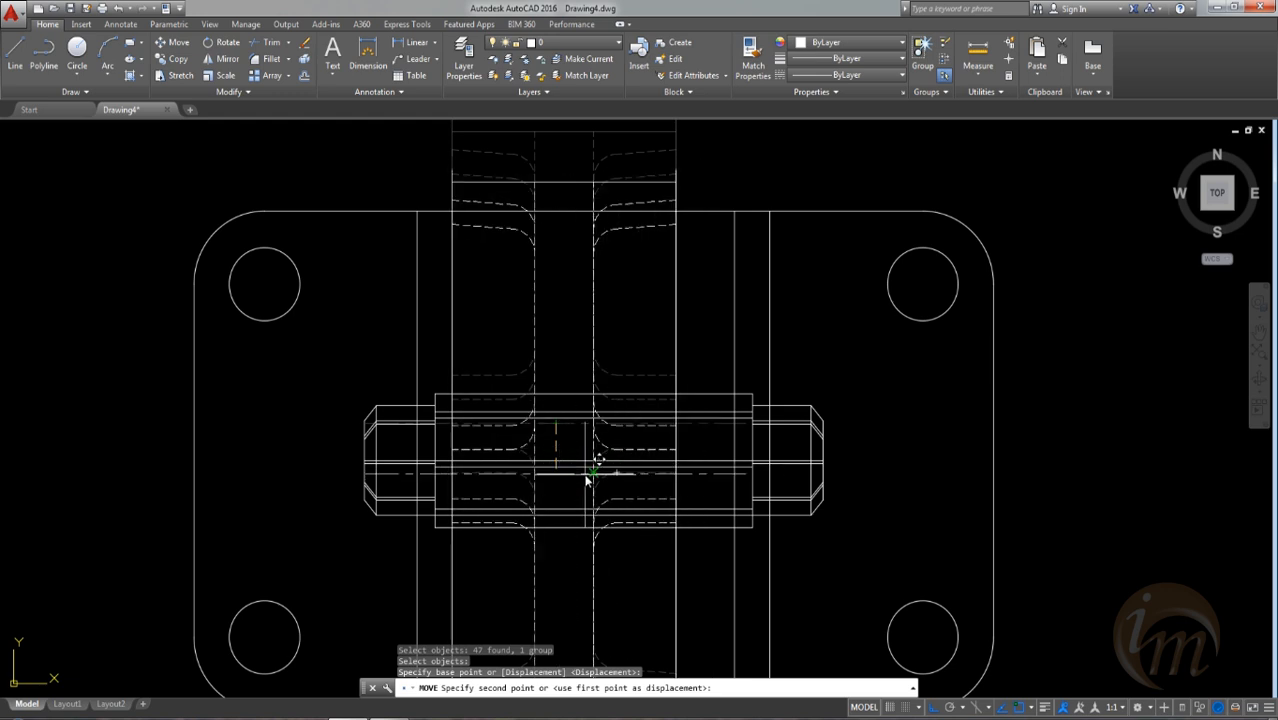
scroll(611, 503, "up", 4)
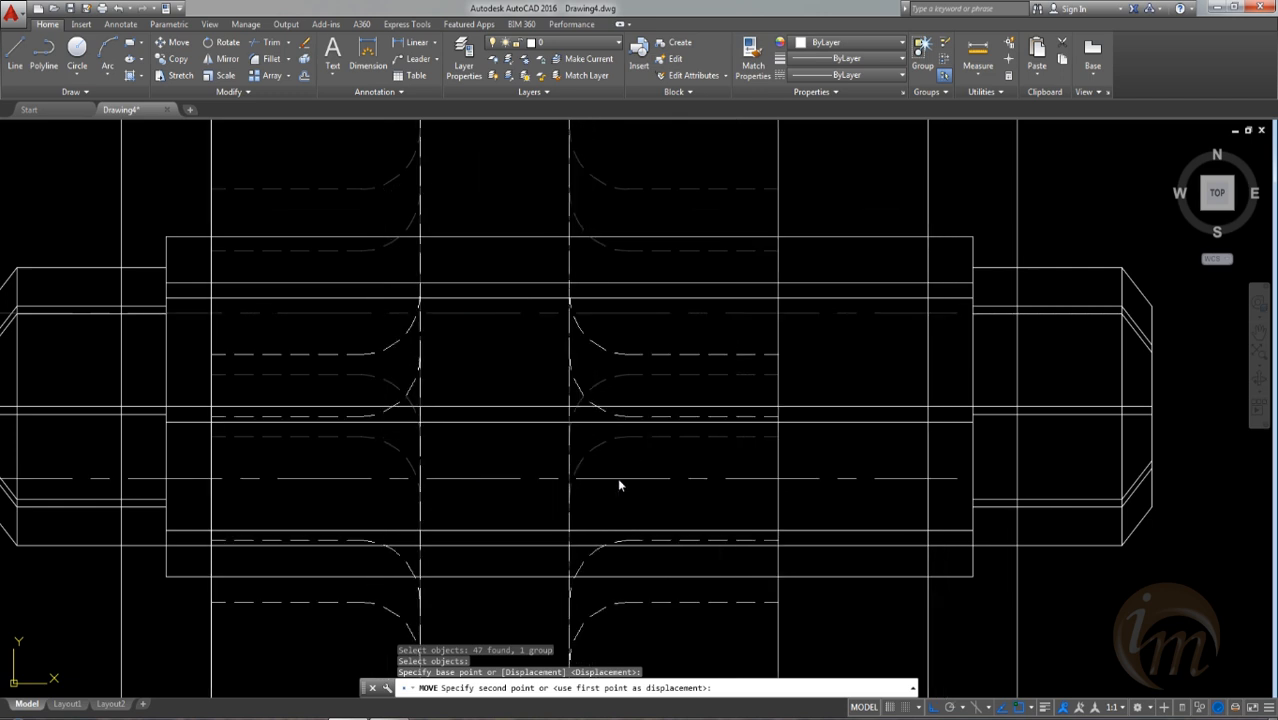
left_click(617, 478)
scroll(705, 448, "down", 6)
key("Escape")
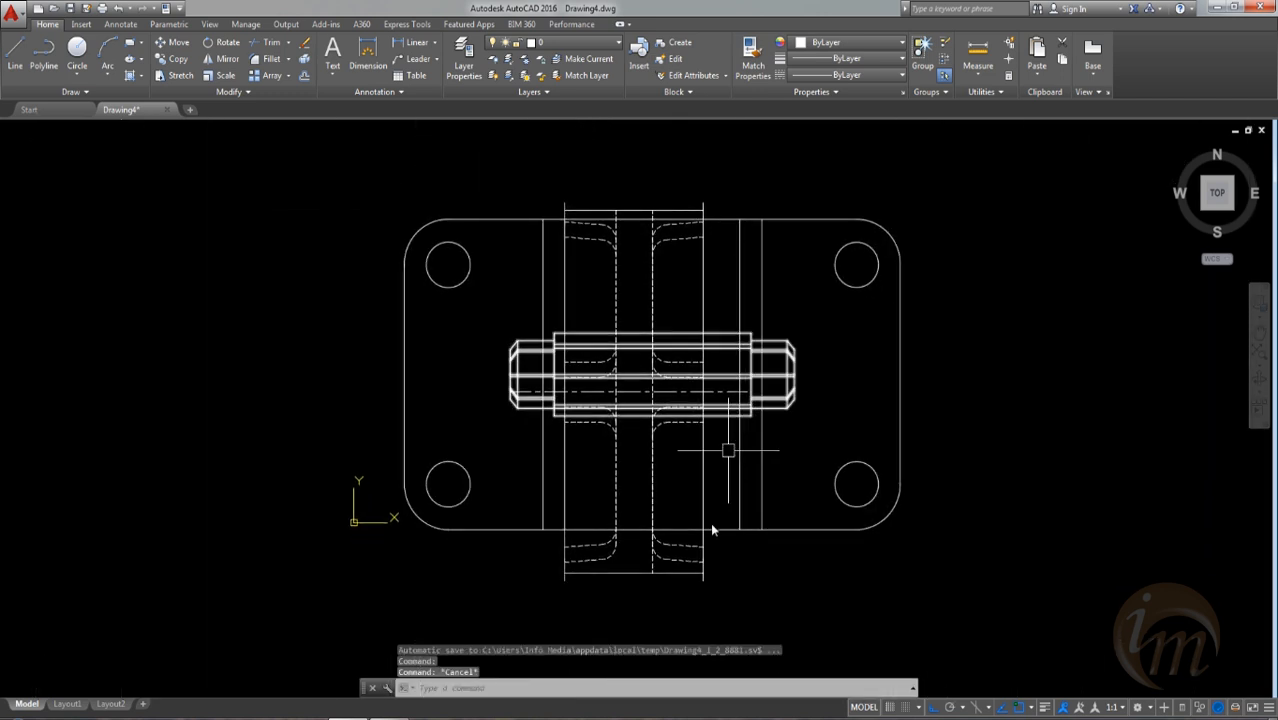
Step: Move the wheel group slightly right so it sits midway between the base plate's inner vertical lines
mouse_move(645, 349)
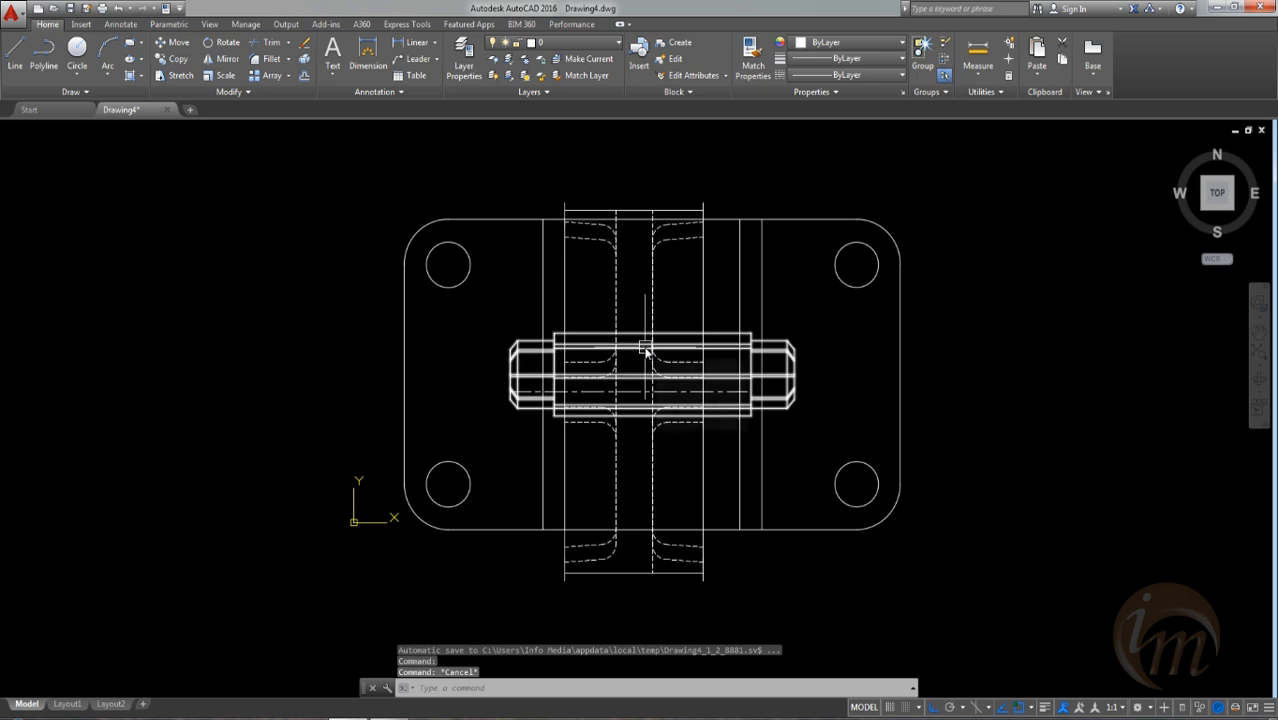
left_click(722, 596)
left_click(539, 578)
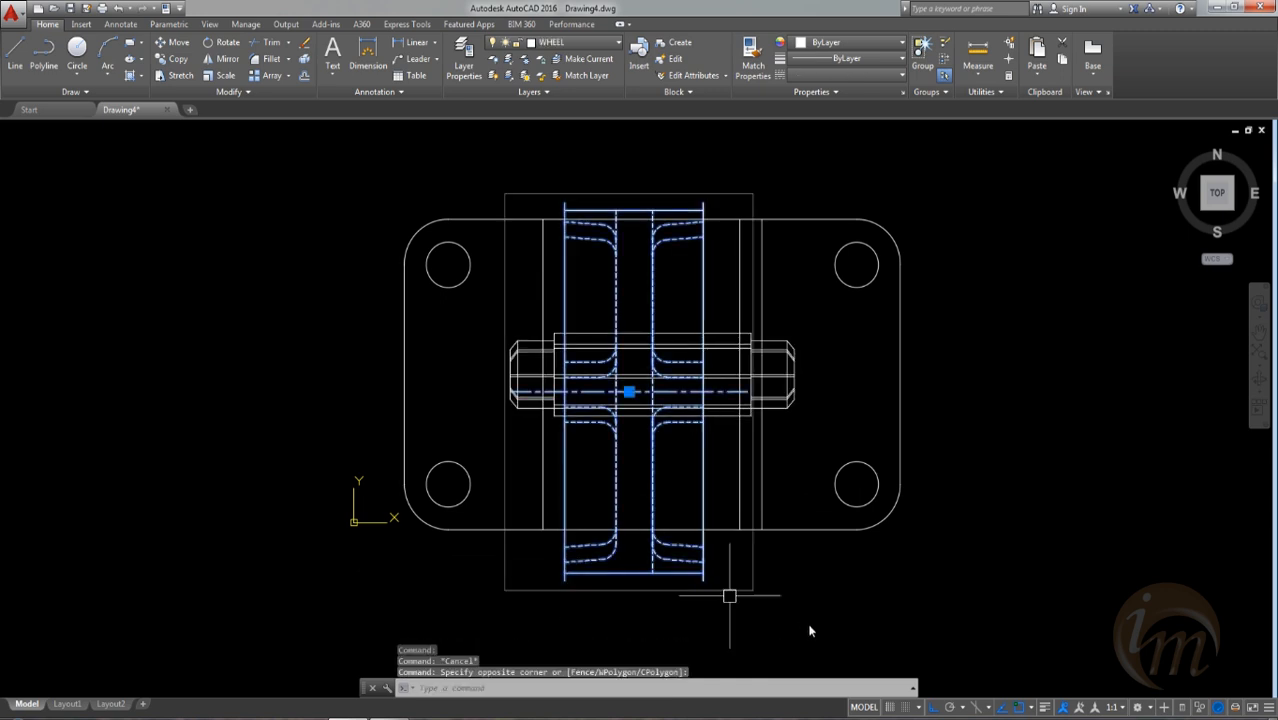
key("Escape")
left_click(690, 580)
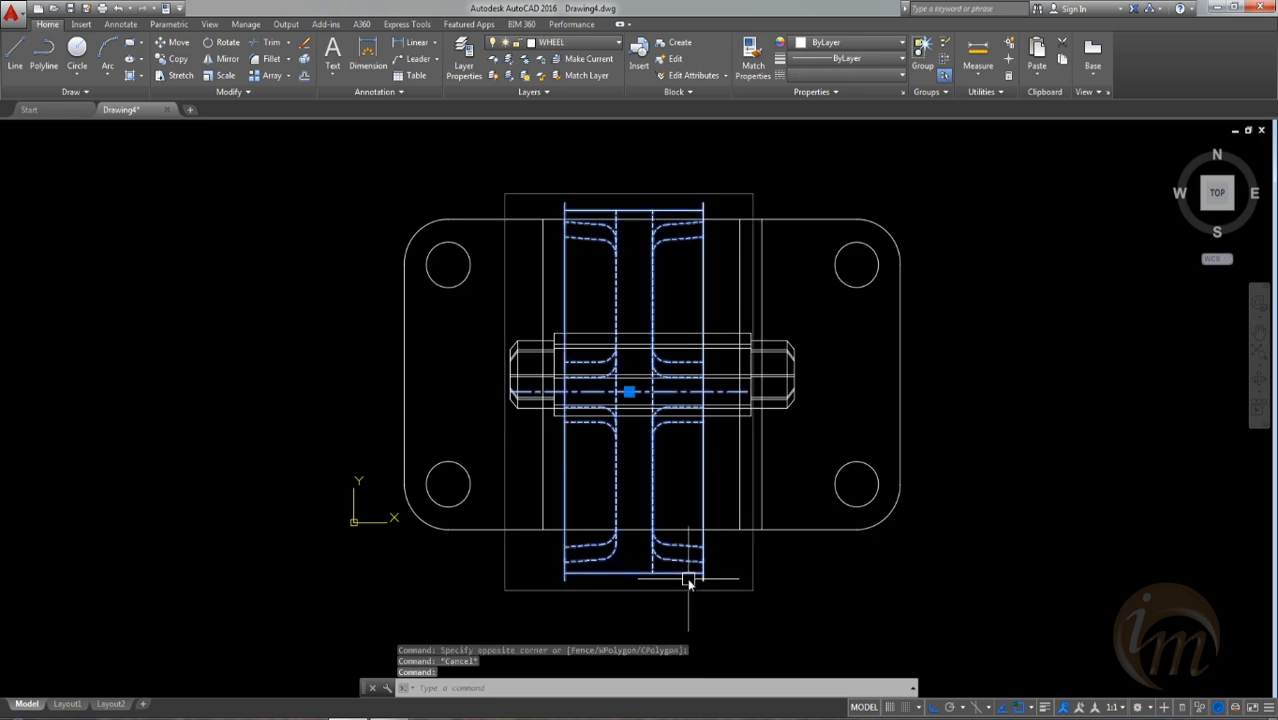
type("m")
key("Return")
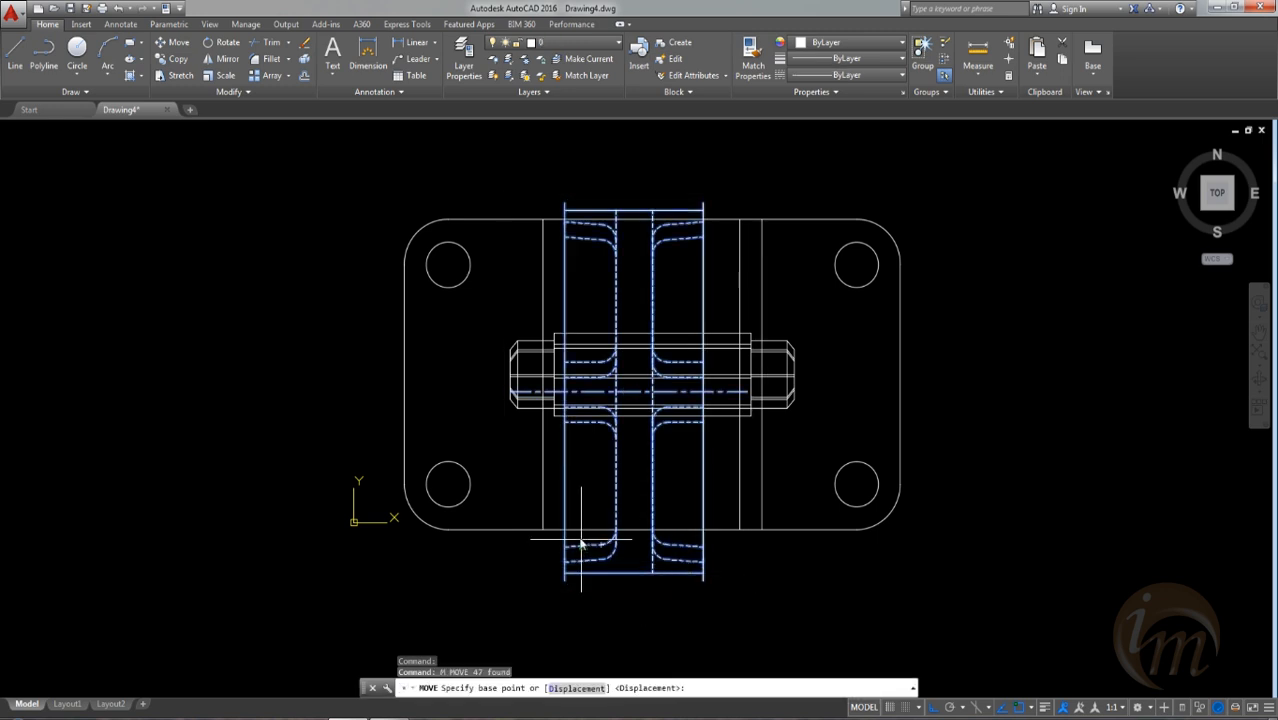
left_click(571, 535)
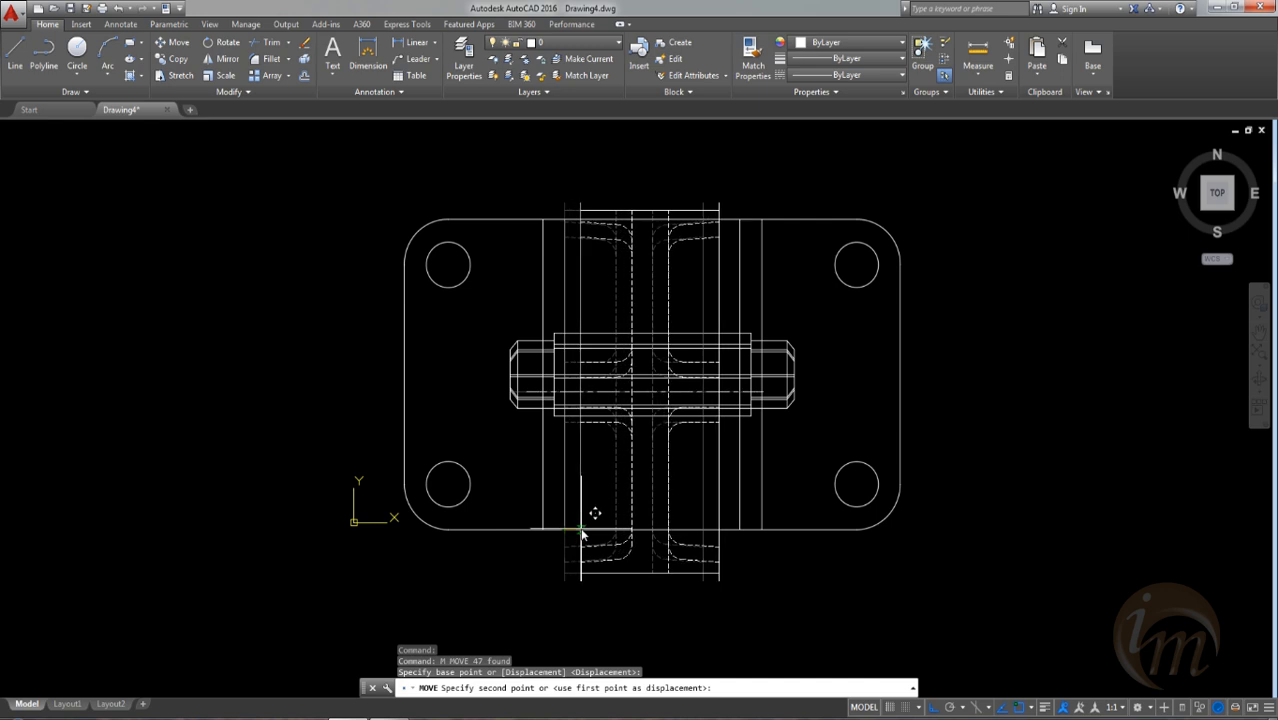
mouse_move(940, 465)
middle_mouse_down()
mouse_move(913, 455)
mouse_move(765, 487)
middle_mouse_up()
scroll(913, 454, "down", 3)
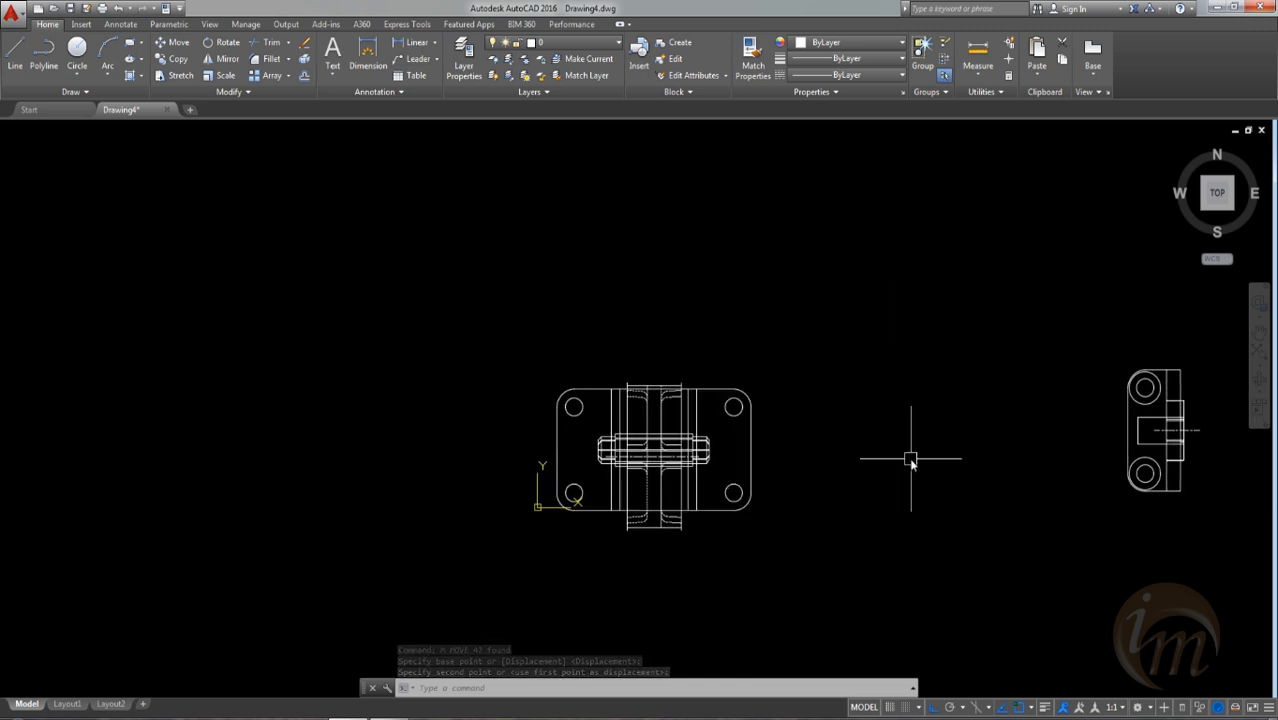
Step: Move the left support group by its lower hole centre onto the centre of the base plate's lower-left hole
middle_click_drag(1056, 507, 761, 491)
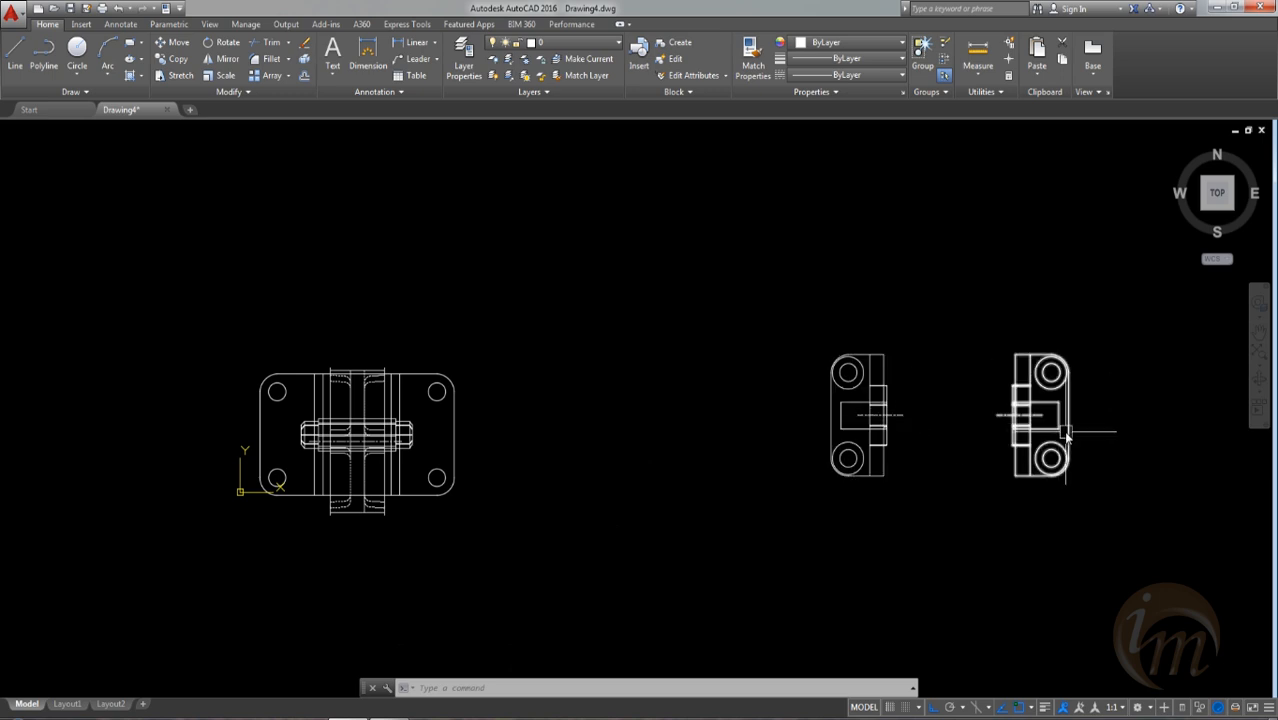
left_click(794, 332)
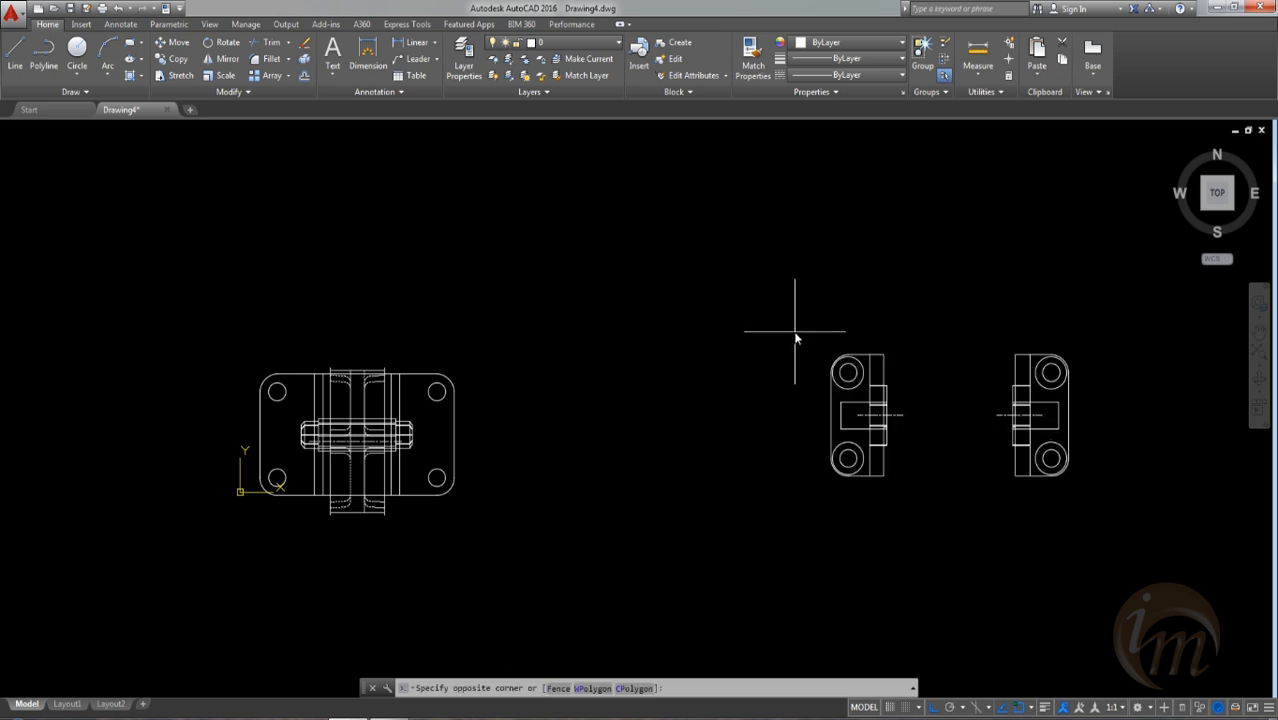
left_click(928, 530)
type("m")
key("Return")
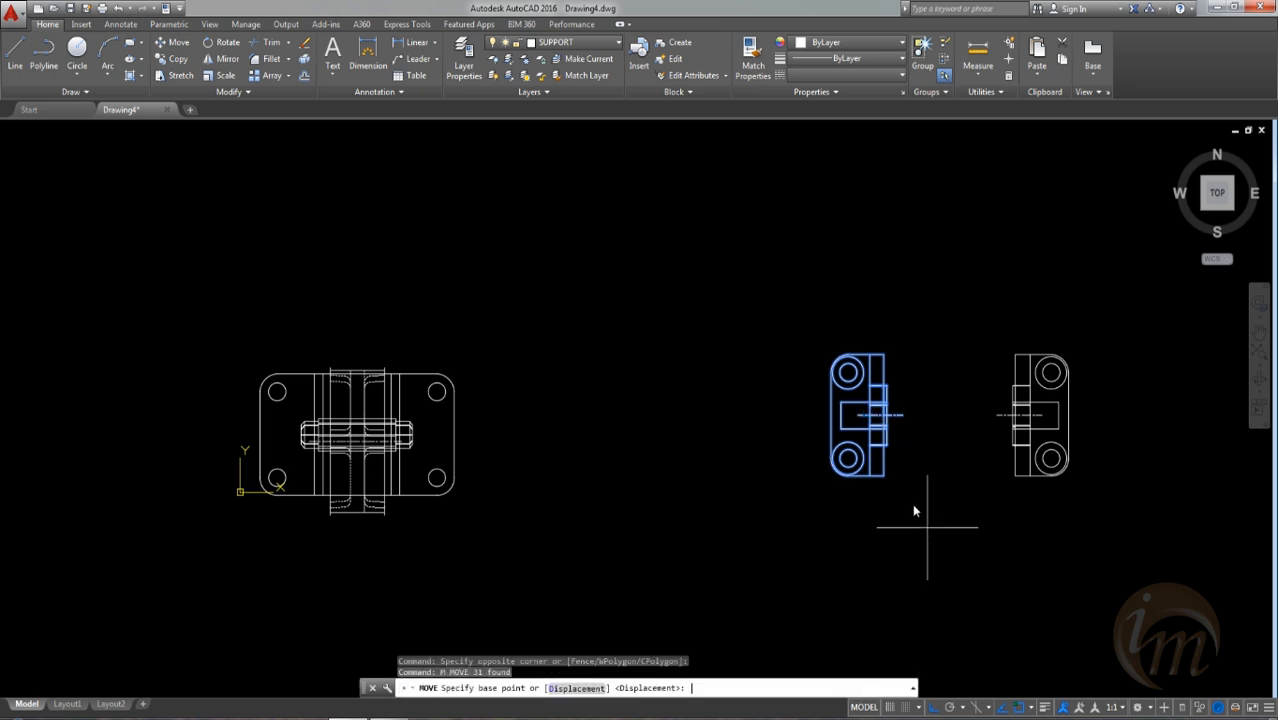
scroll(868, 490, "up", 2)
left_click(1038, 388)
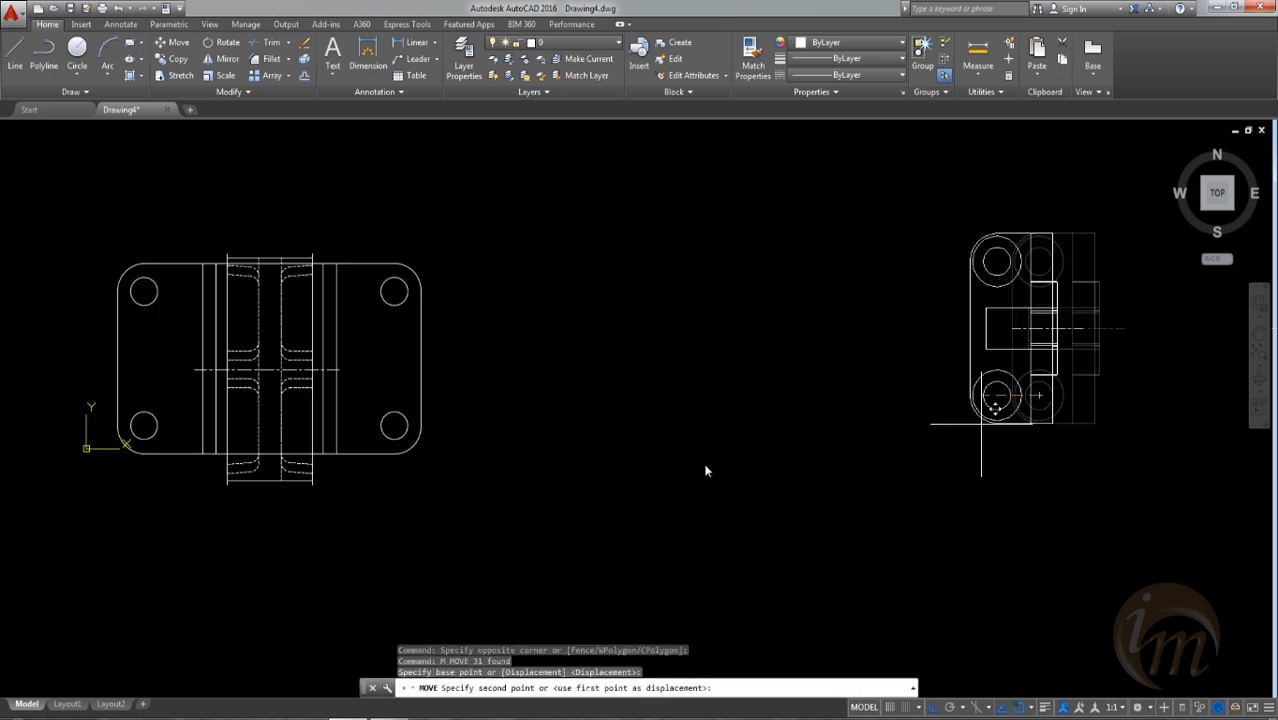
scroll(150, 470, "up", 3)
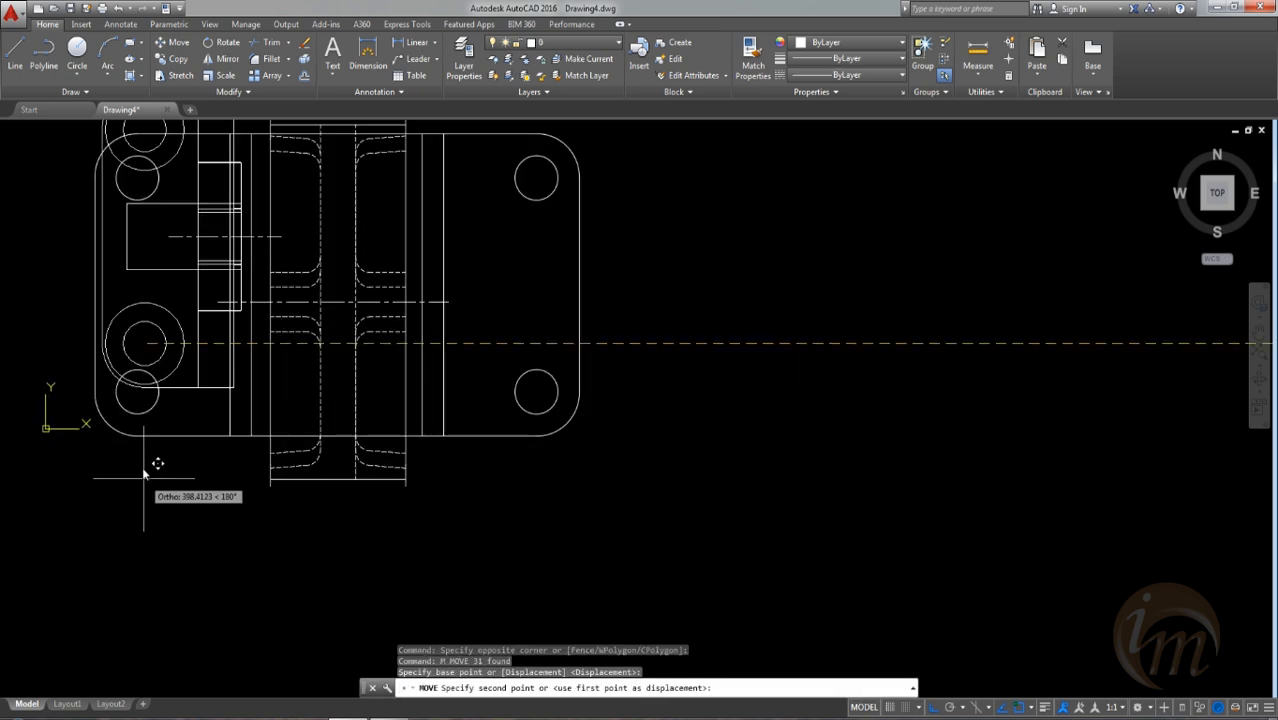
left_click(140, 401)
middle_click_drag(293, 503, 513, 542)
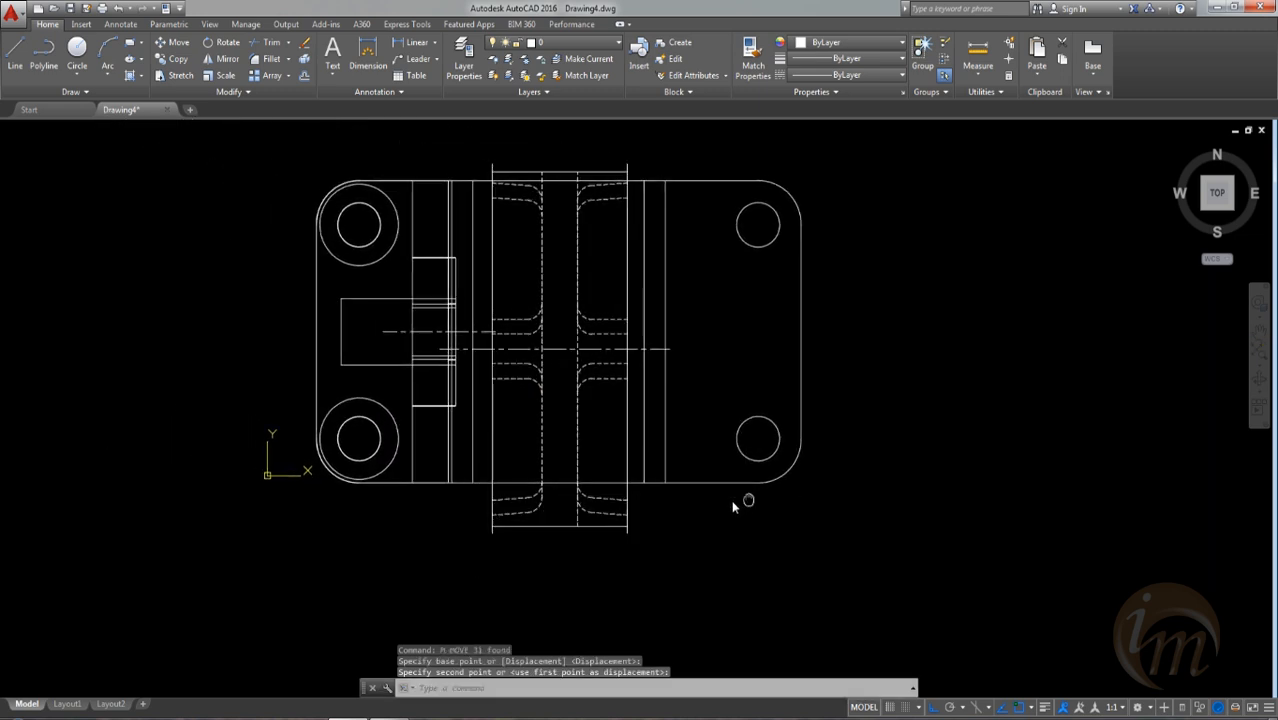
Step: Move the right support group by its lower hole centre onto the centre of the base plate's lower-right hole
middle_click_drag(733, 503, 636, 507)
scroll(859, 431, "down", 2)
middle_click_drag(959, 472, 531, 493)
left_click(838, 296)
left_click(1060, 528)
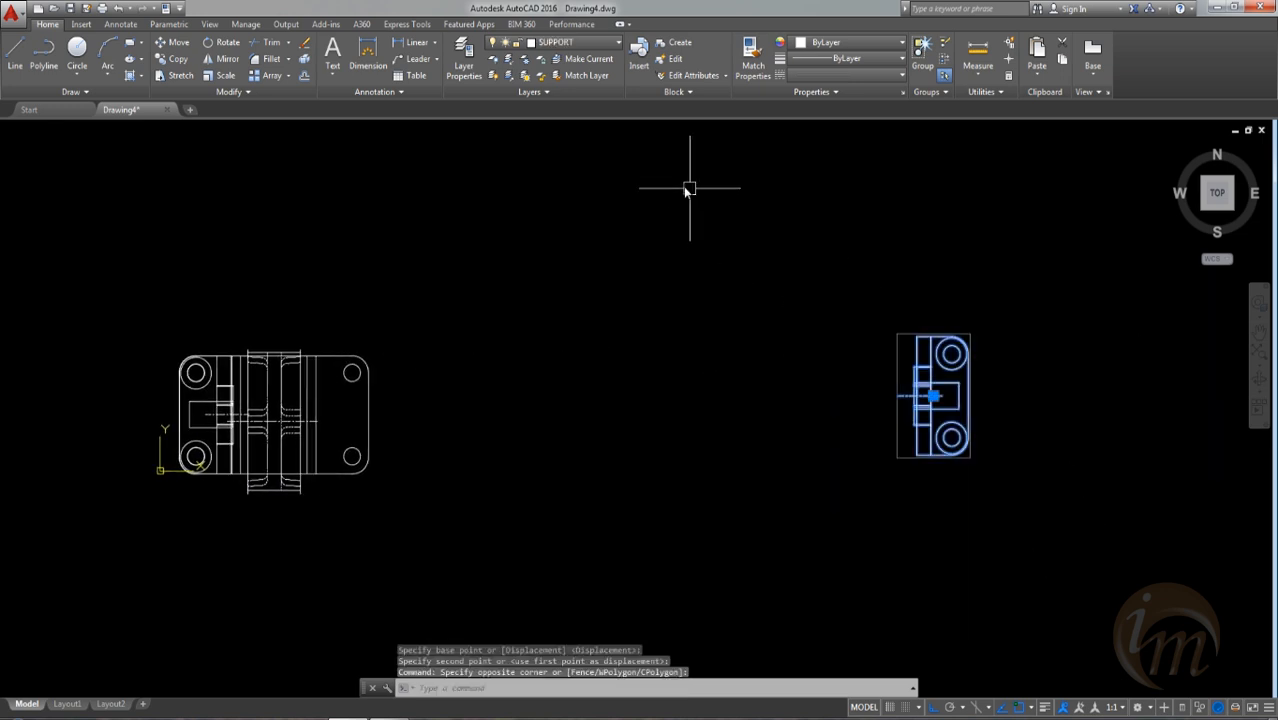
type("m")
key("Return")
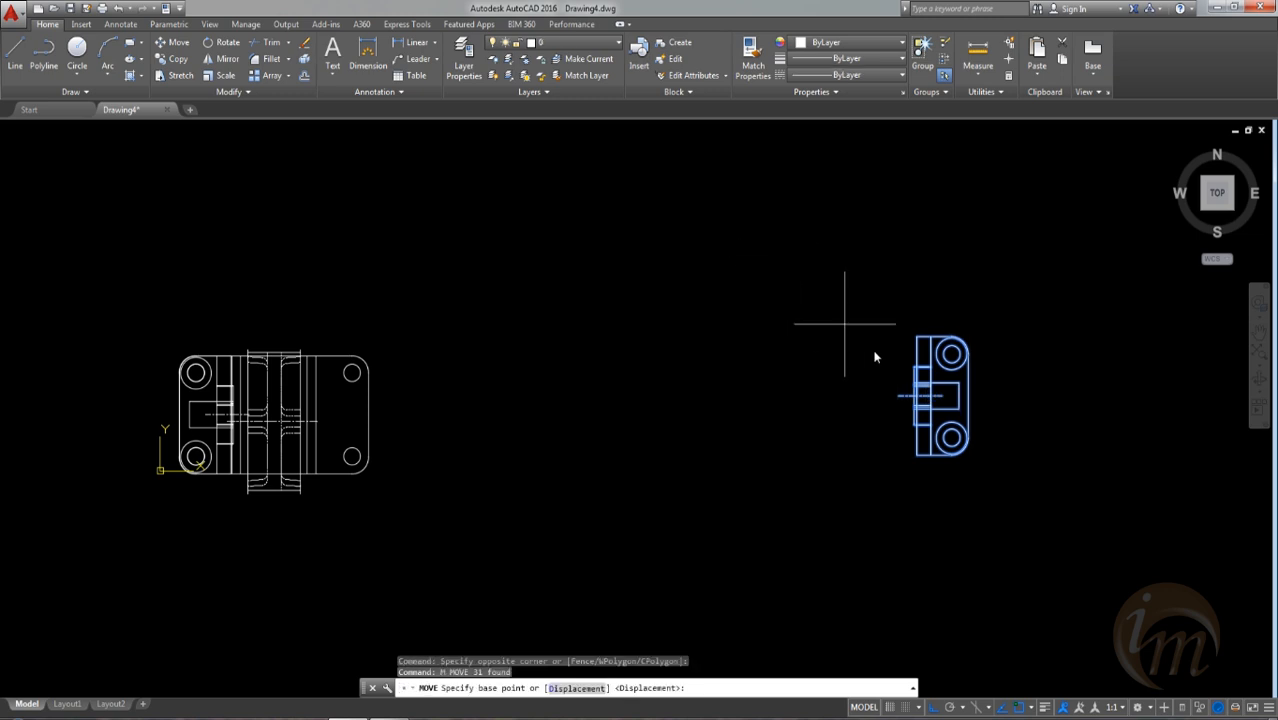
left_click(951, 437)
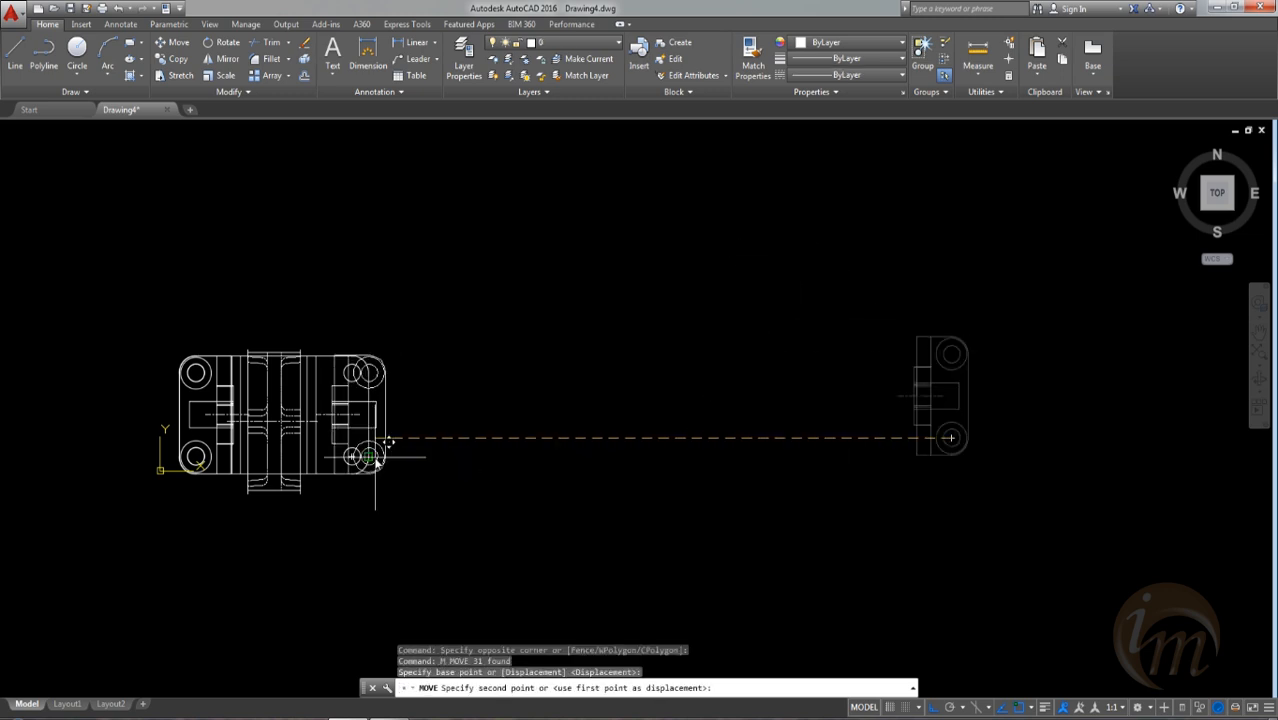
scroll(335, 468, "up", 4)
left_click(323, 456)
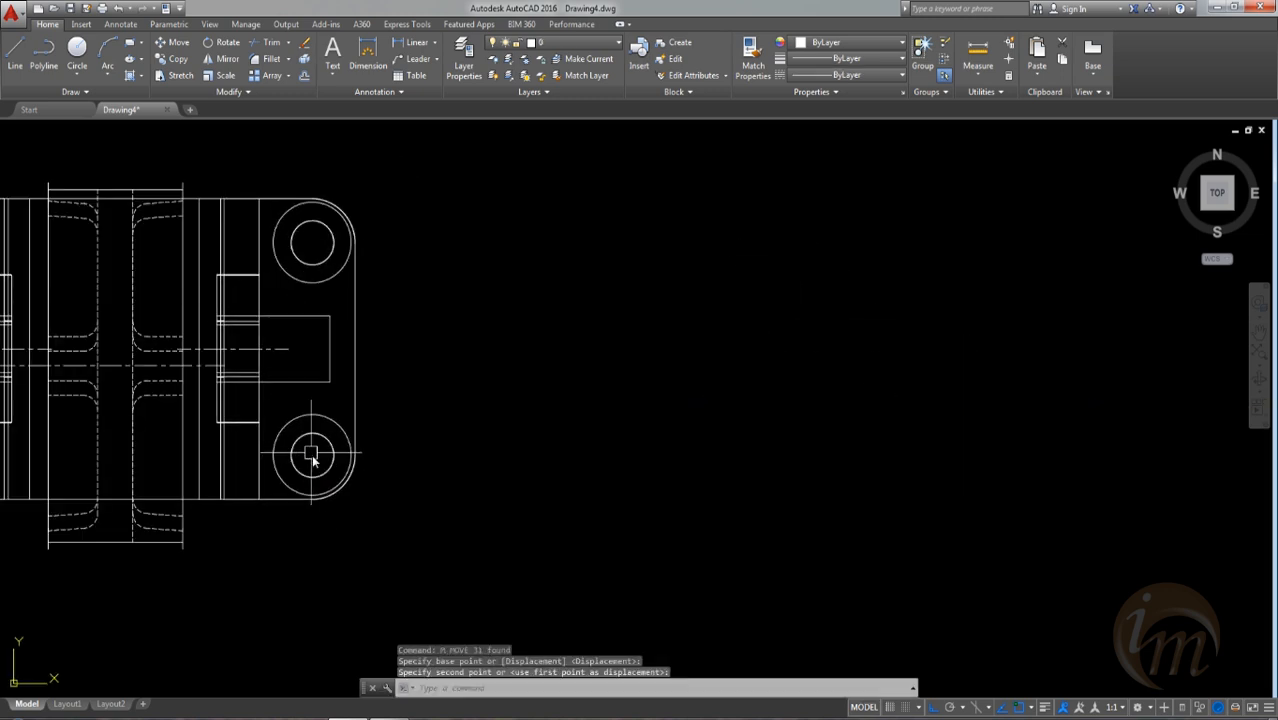
scroll(456, 442, "down", 2)
middle_click_drag(456, 442, 628, 449)
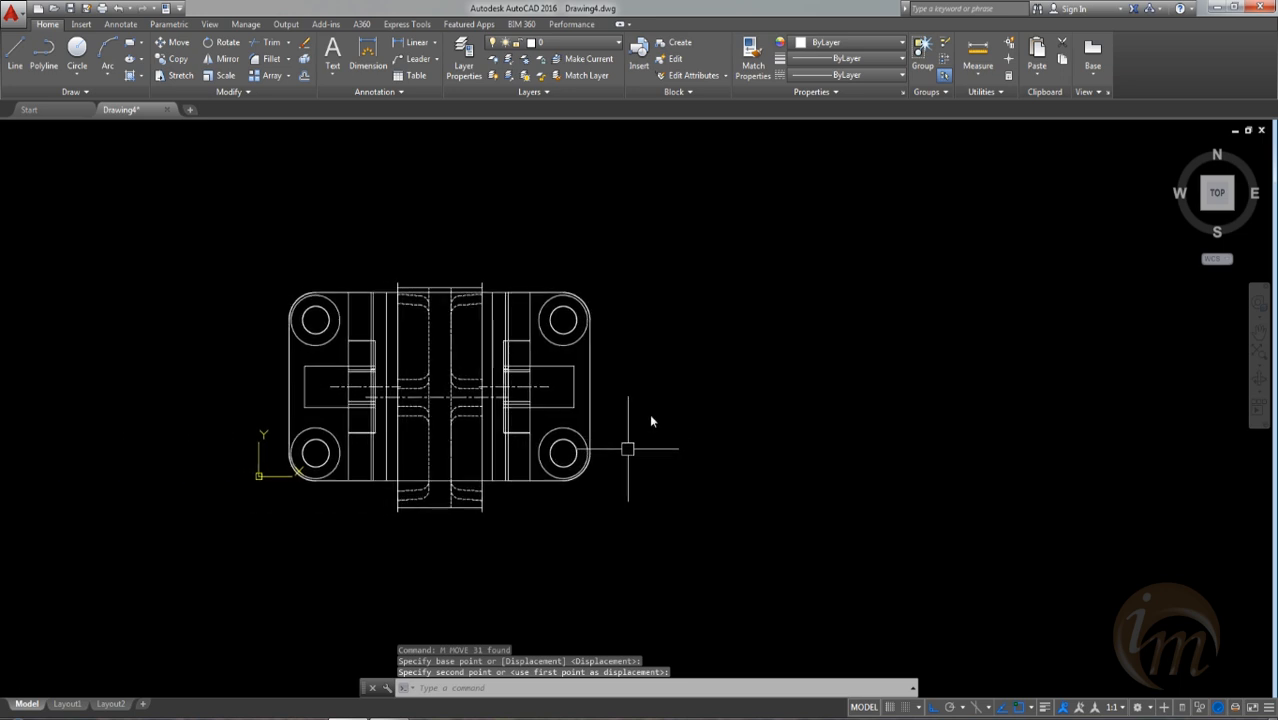
Step: Turn on the AXAIL layer to show the axle on the assembled caster view
left_click(570, 42)
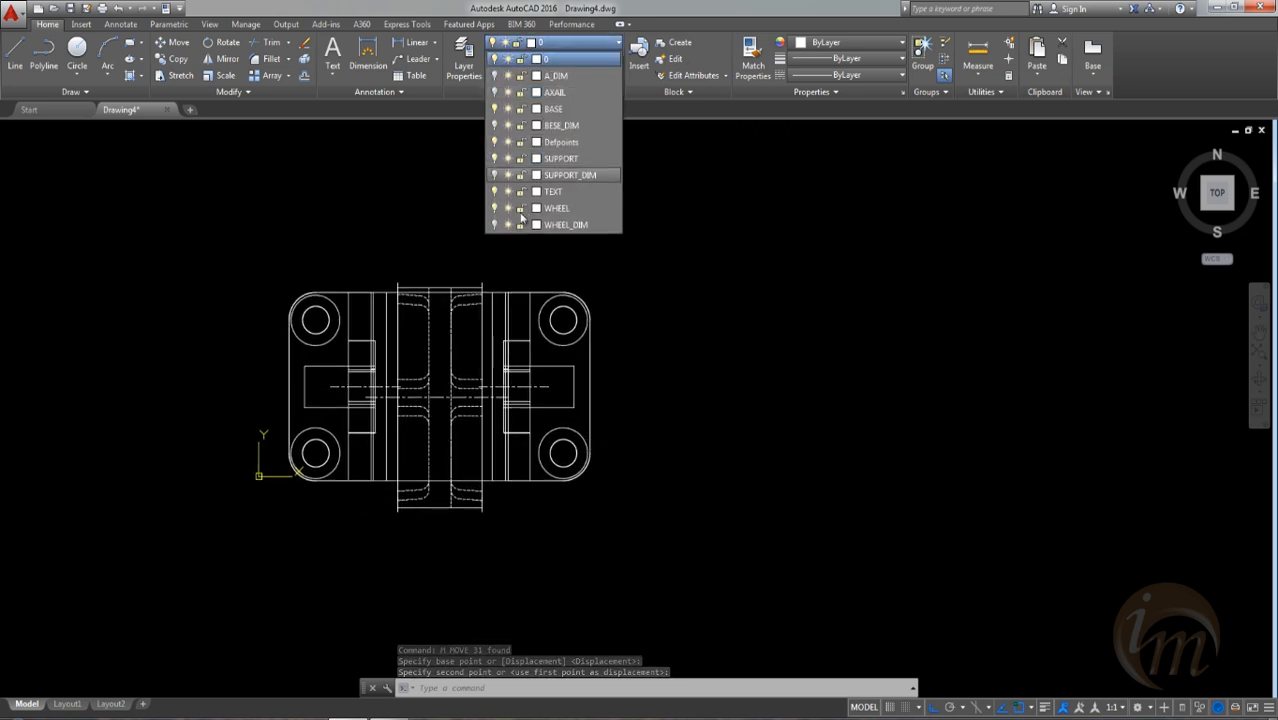
left_click(493, 176)
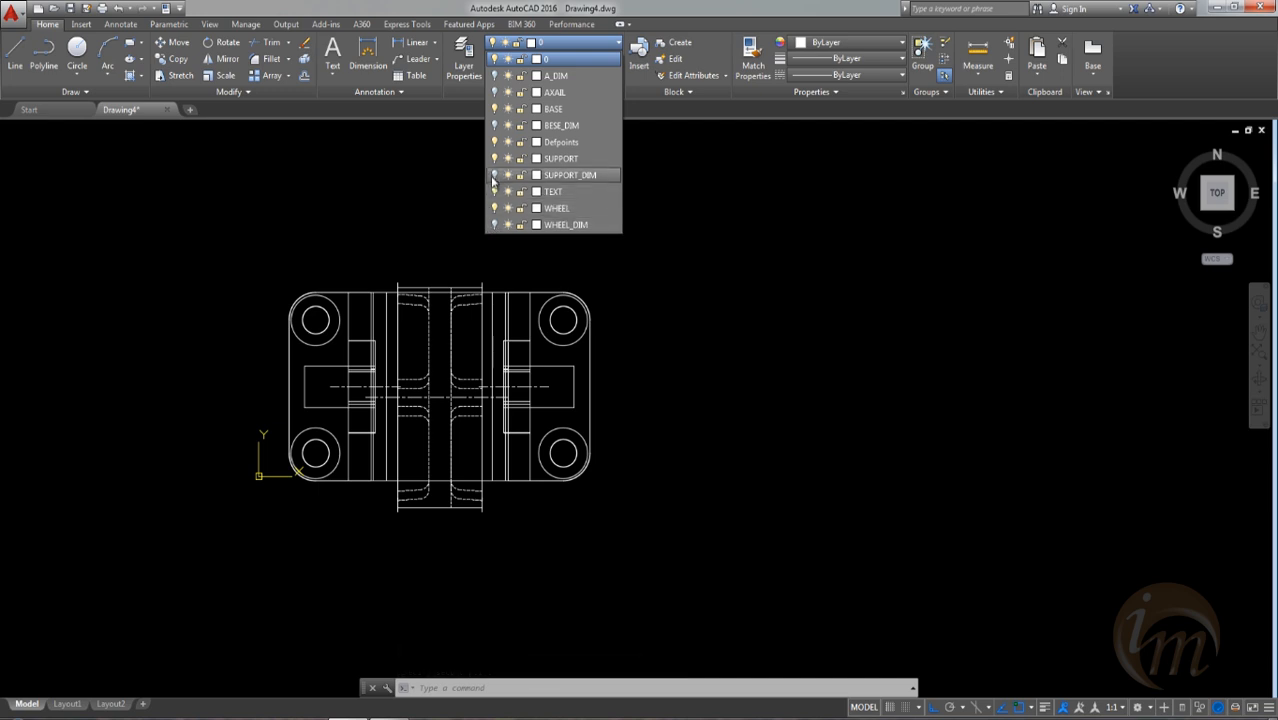
left_click(493, 91)
left_click(708, 423)
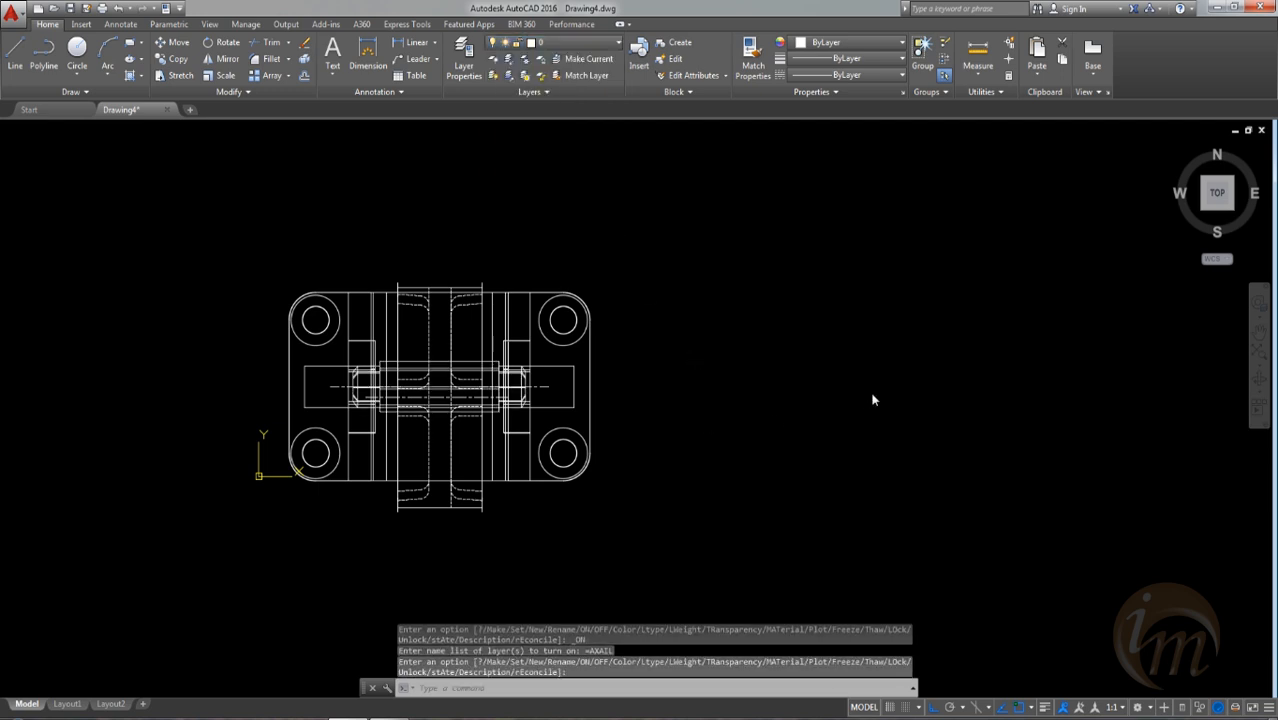
middle_click_drag(688, 440, 841, 404)
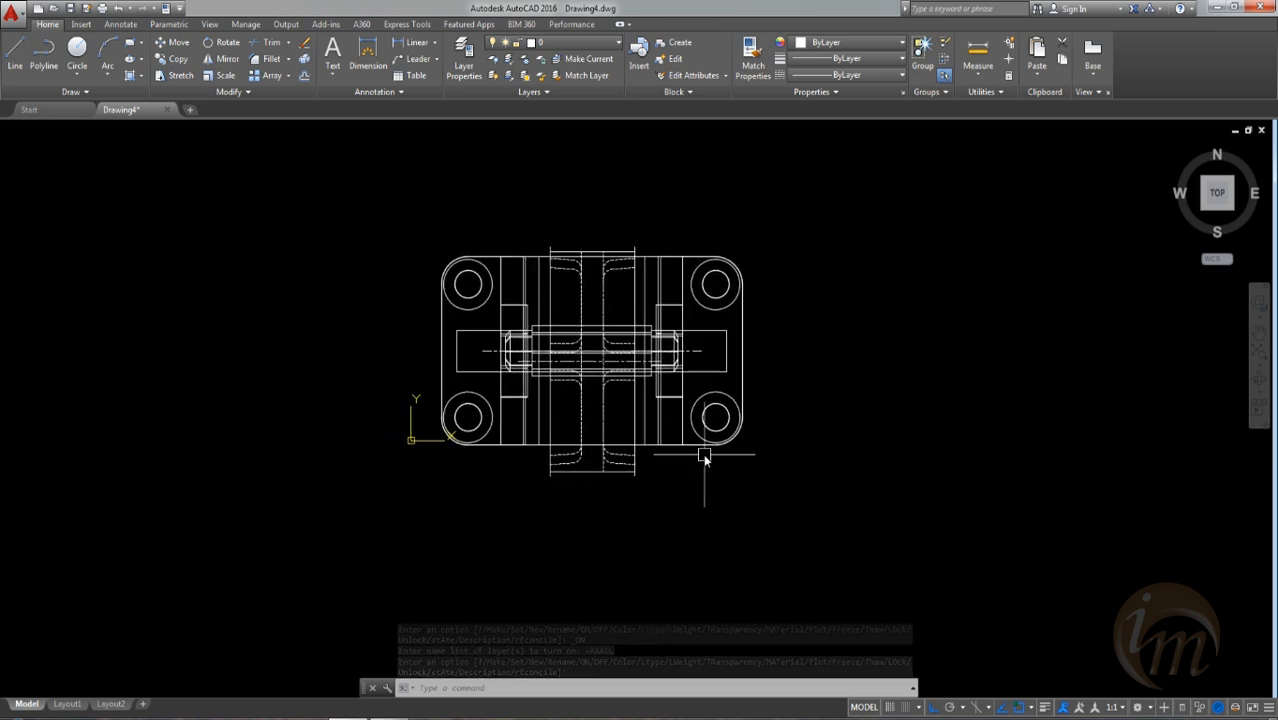
middle_click_drag(704, 455, 754, 481)
Step: Create a new layer named ASM_DIM and make it the current layer
left_click(464, 58)
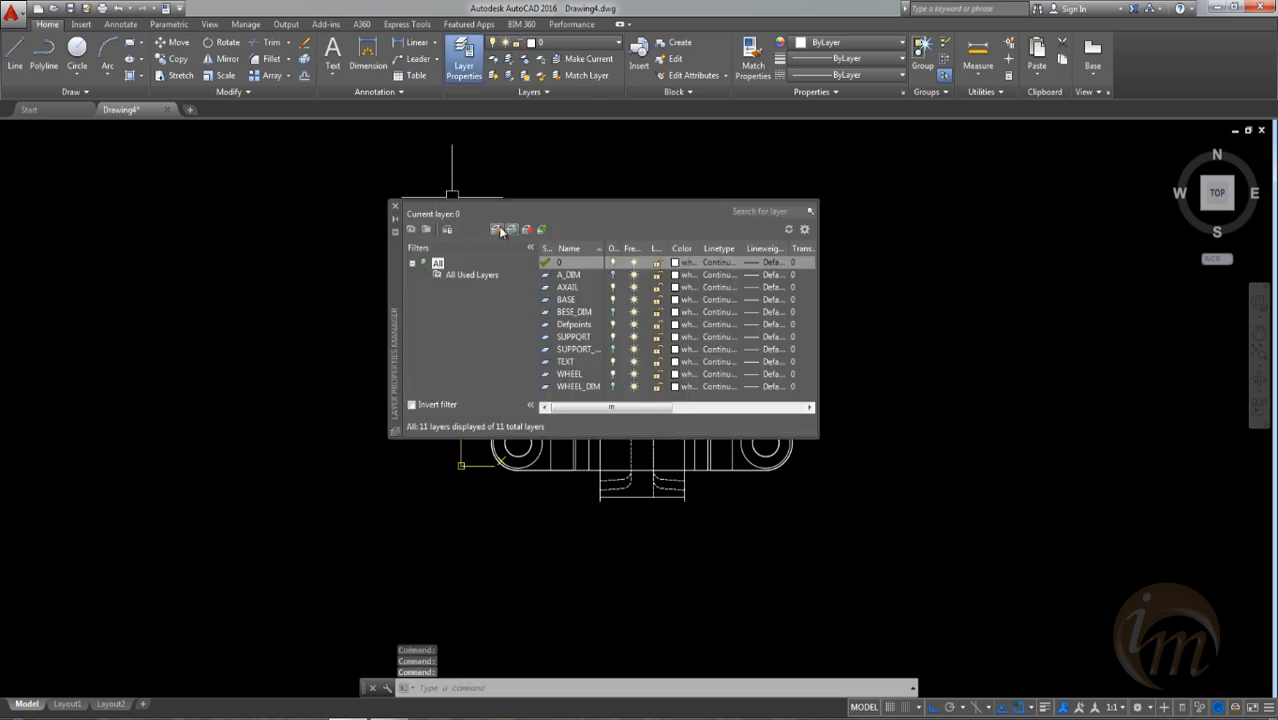
left_click(497, 230)
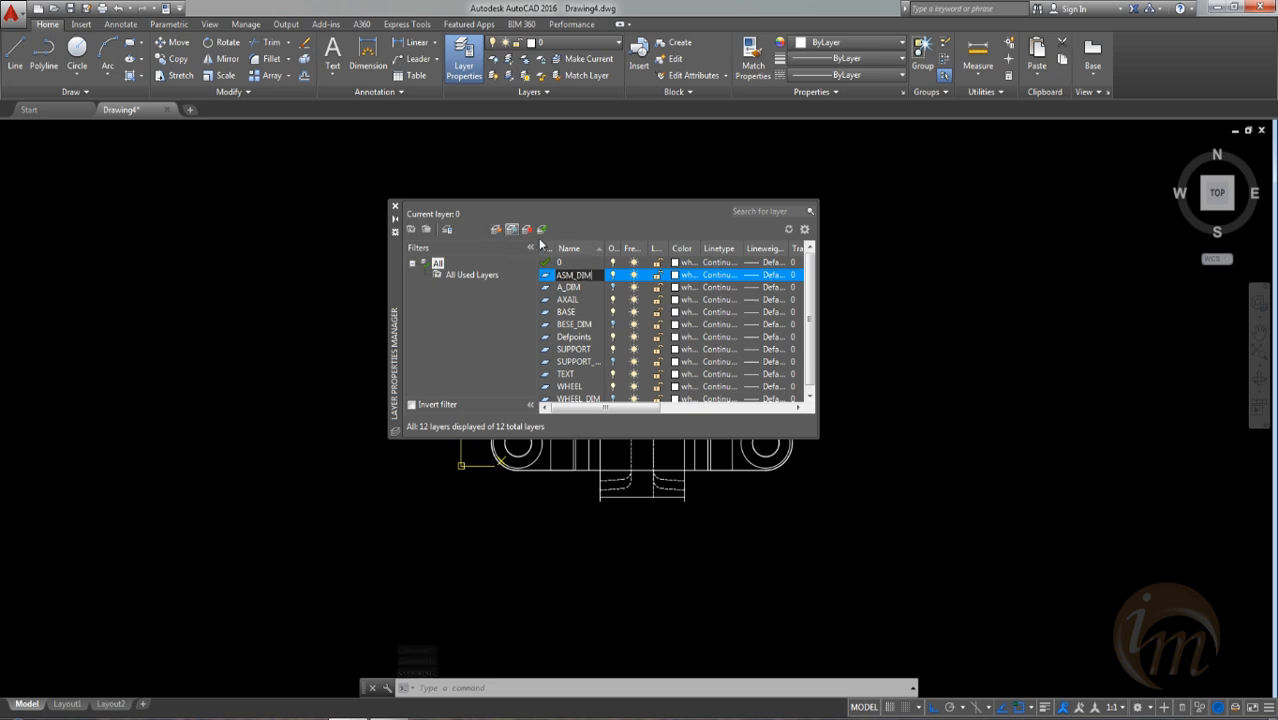
left_click(394, 207)
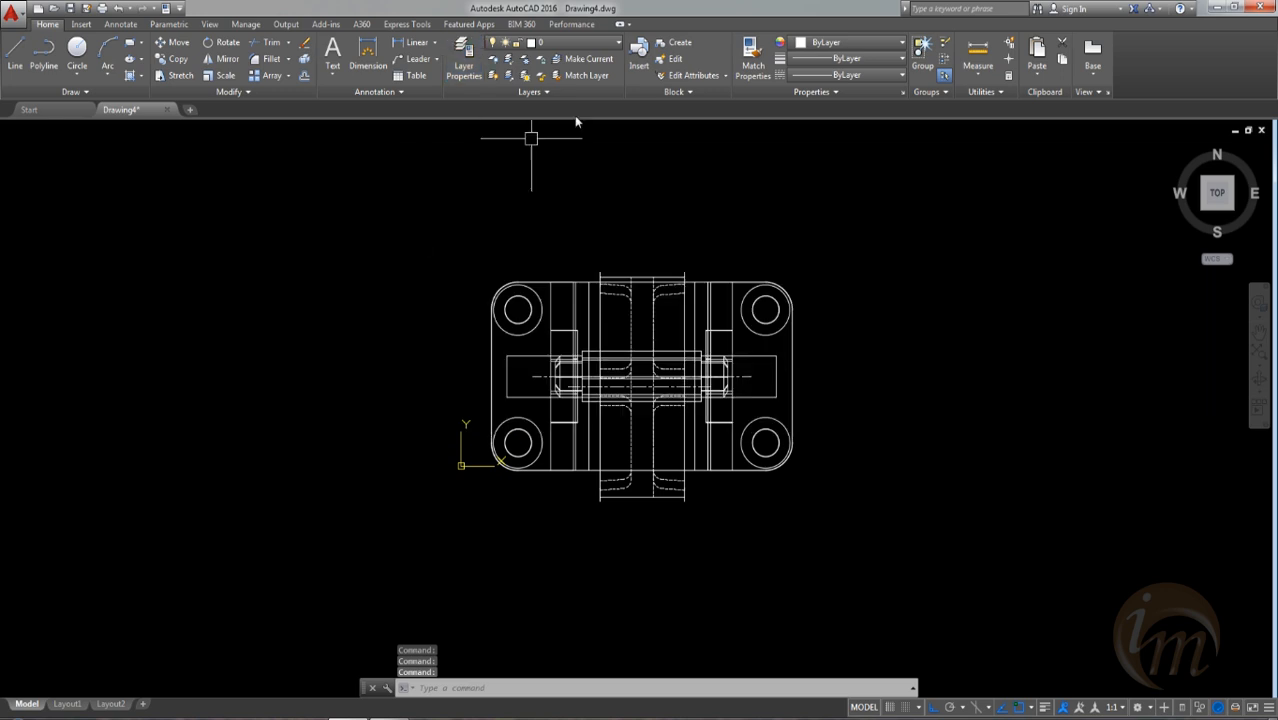
left_click(565, 43)
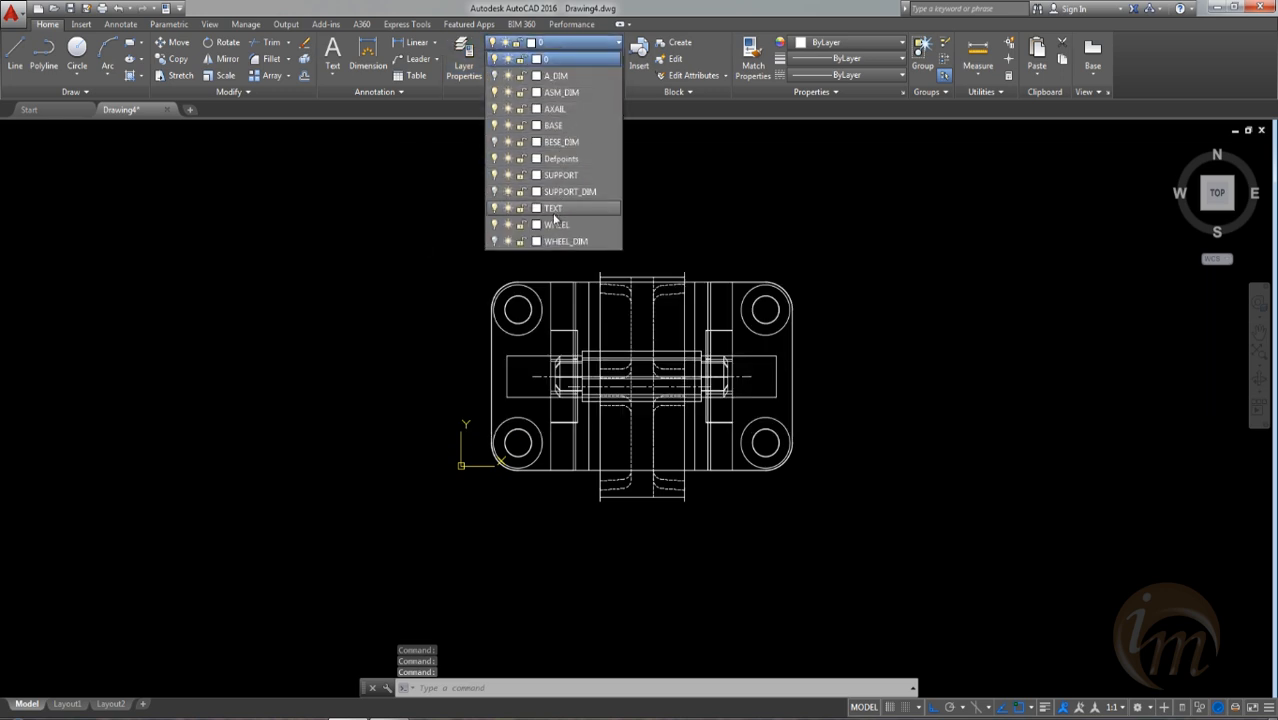
left_click(572, 93)
Step: Add a horizontal linear dimension between the centres of the two upper holes, placed above the assembly
middle_click_drag(616, 236, 640, 260)
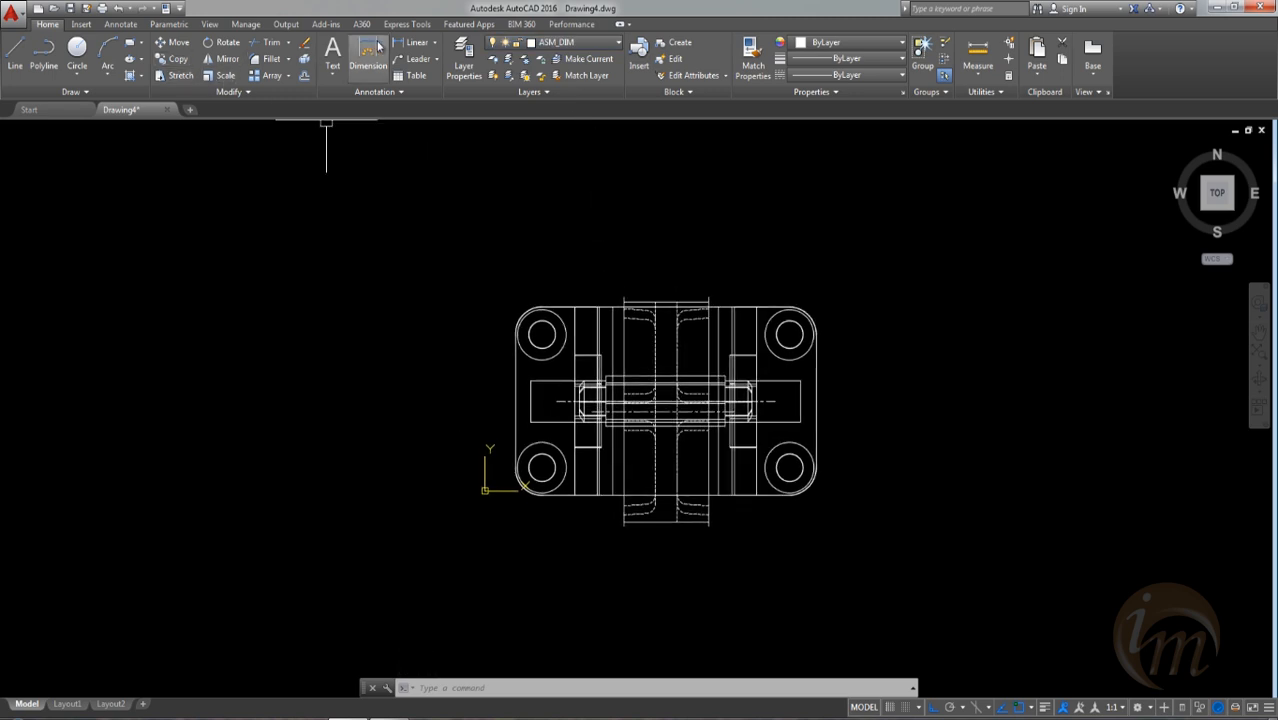
left_click(412, 42)
scroll(530, 280, "up", 2)
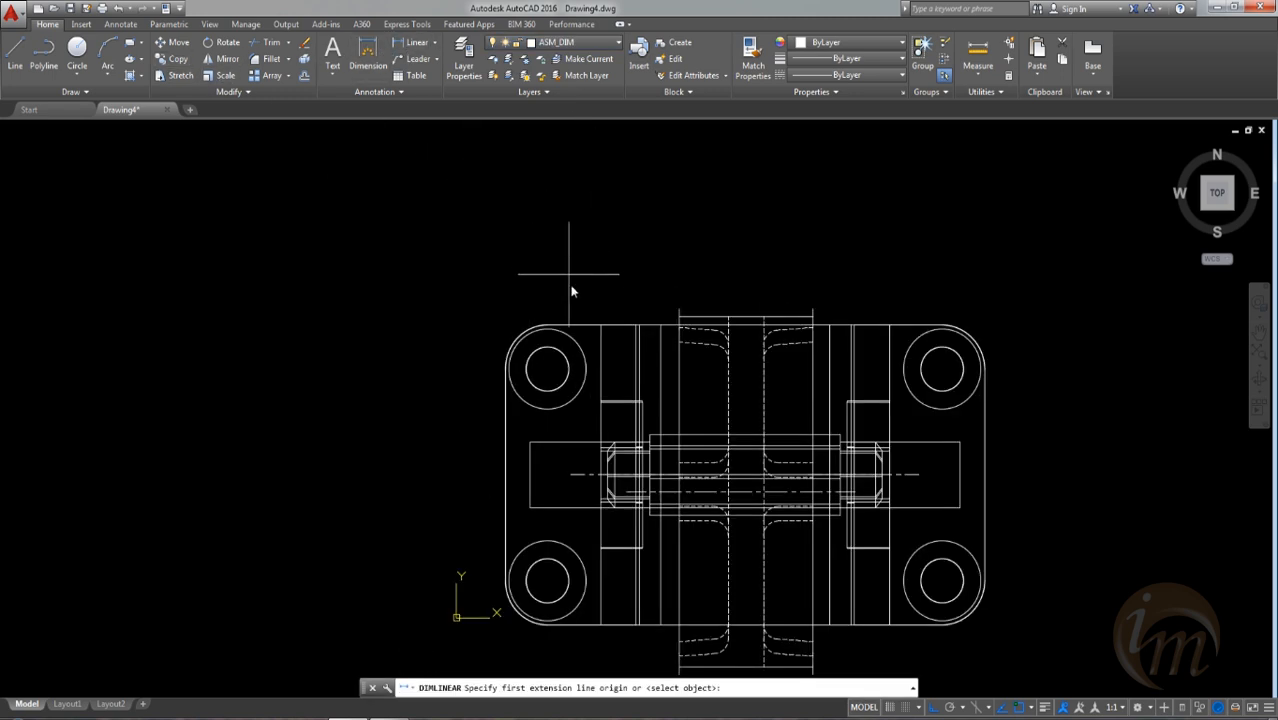
left_click(549, 371)
left_click(944, 371)
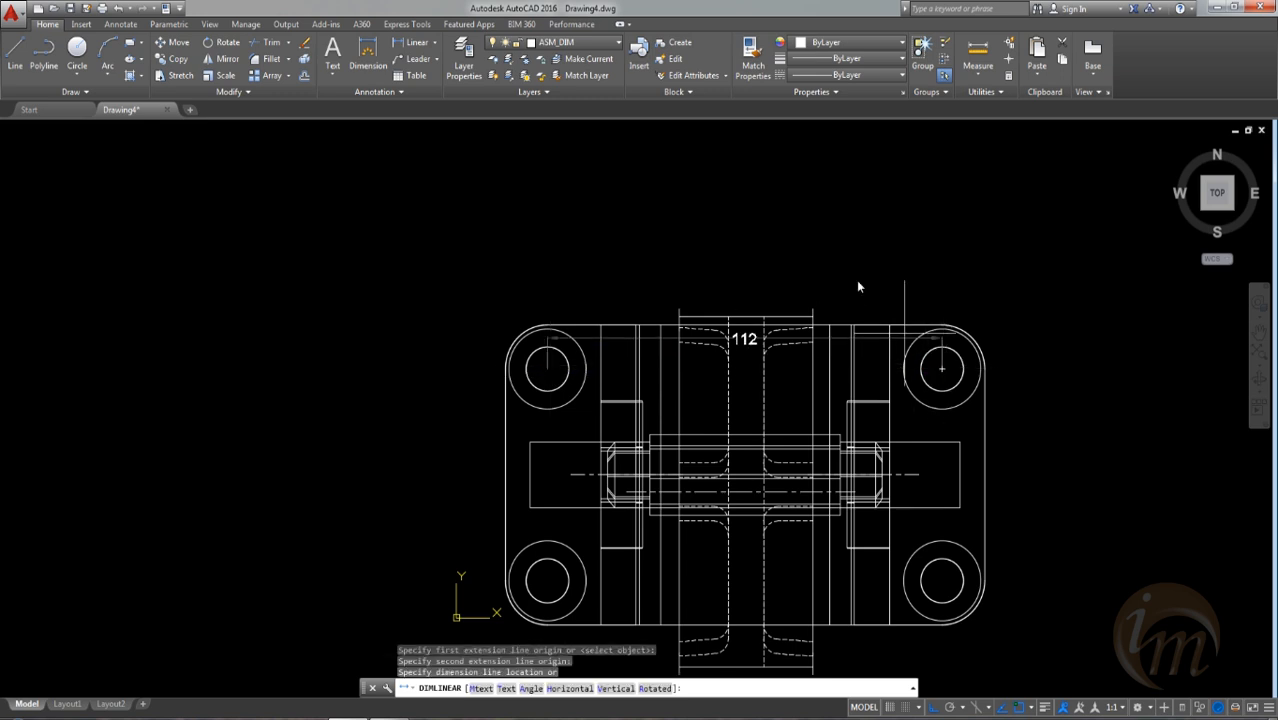
left_click(796, 238)
Step: Dimension the base plate's overall height between its upper and lower edges, placed outside its left side
key("Return")
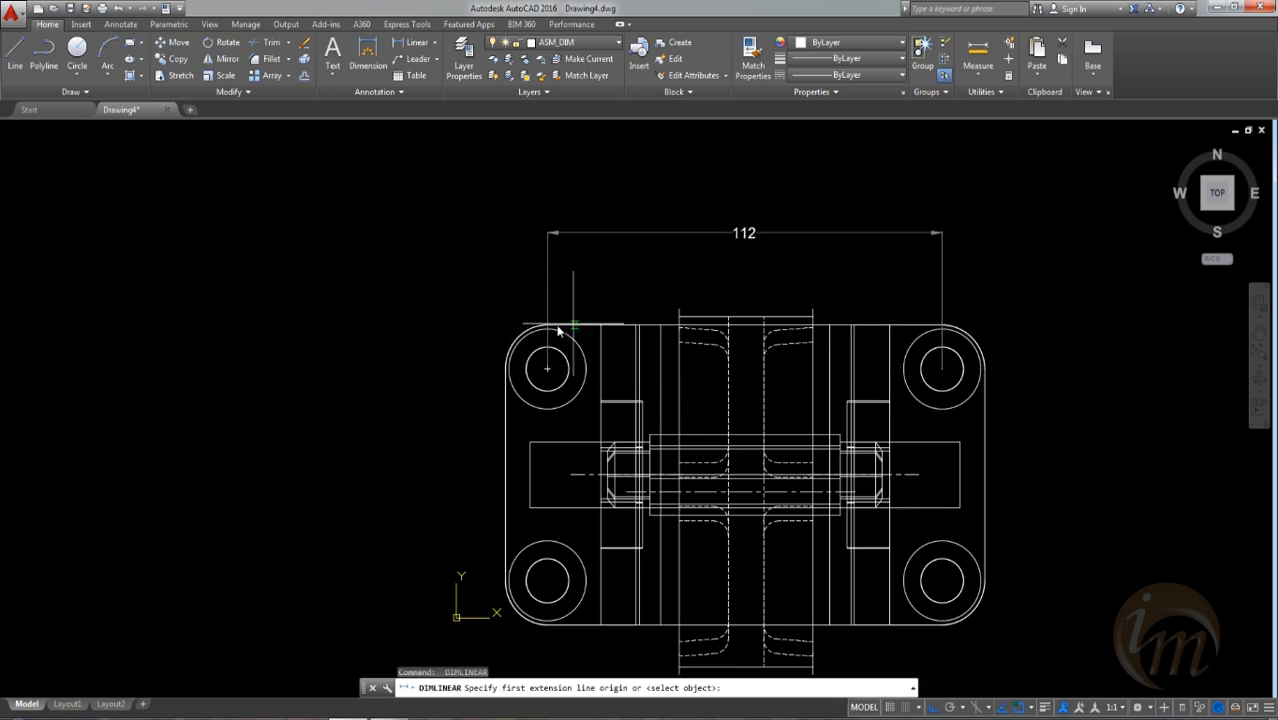
left_click(547, 326)
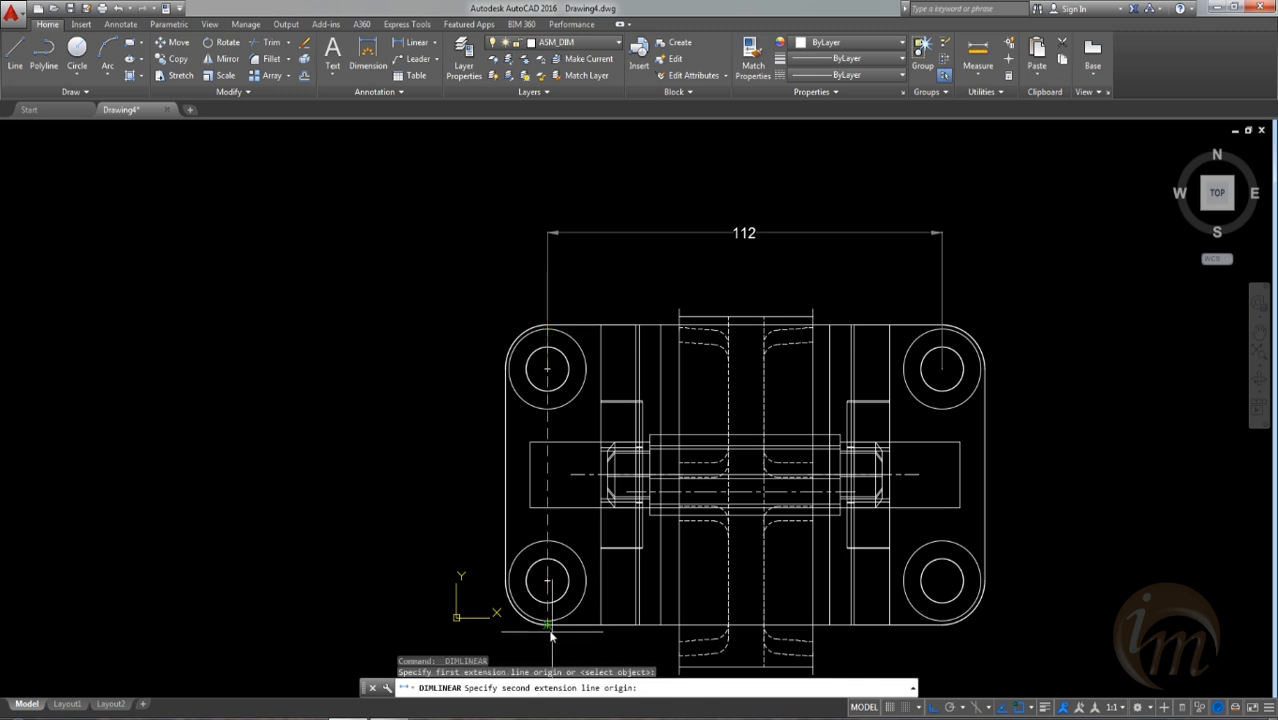
left_click(548, 626)
left_click(448, 472)
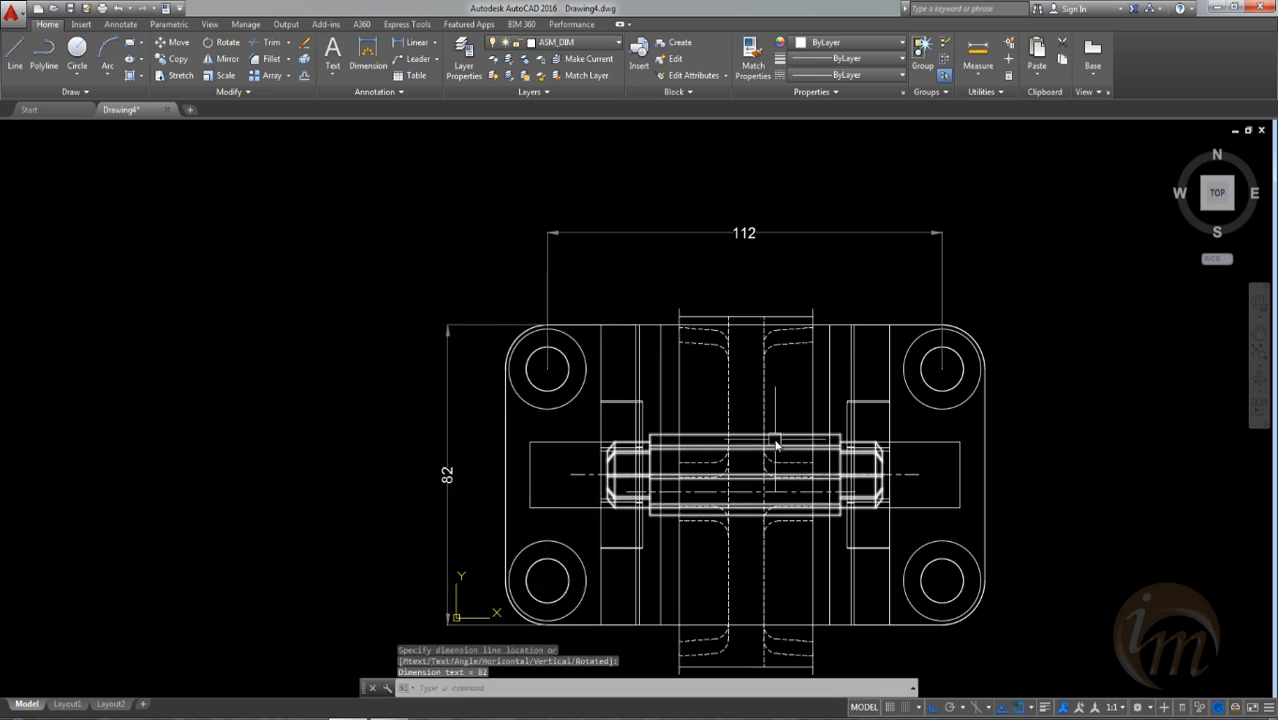
Step: Add radius dimensions to the outer and inner circles of the upper-right hole, placed outside the plate
middle_click_drag(776, 445, 708, 360)
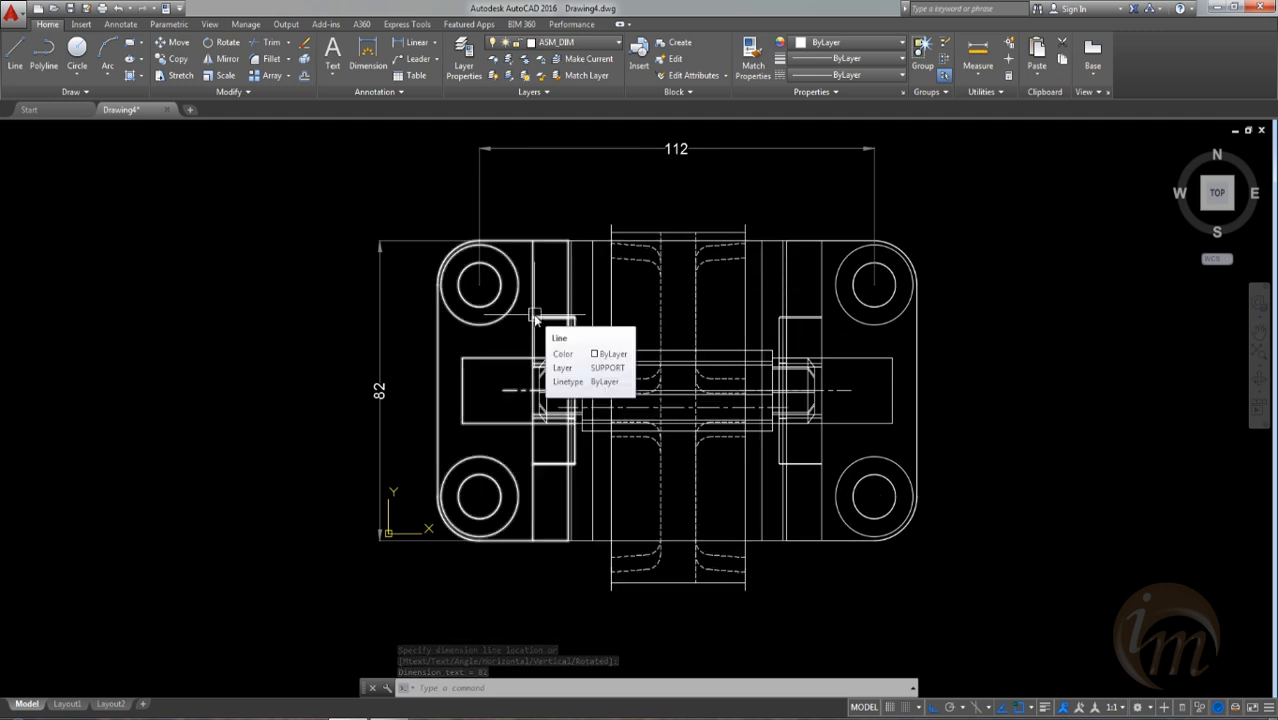
middle_click_drag(545, 138, 567, 148)
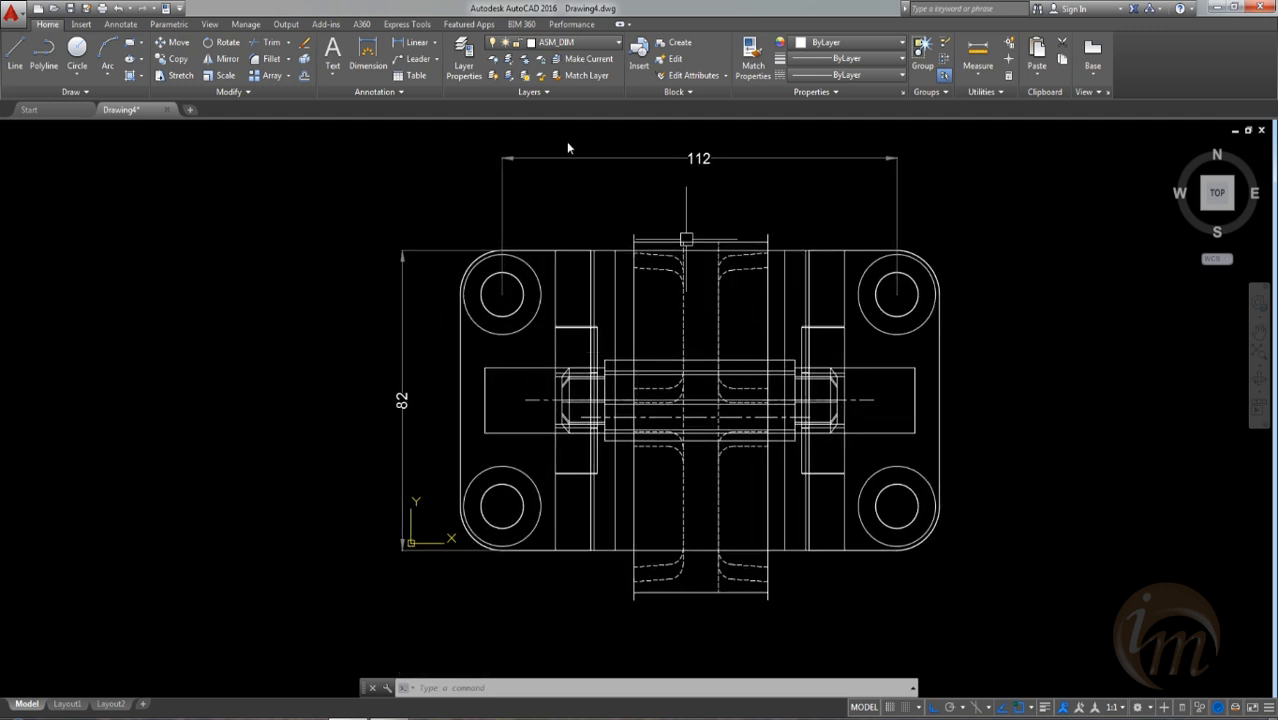
left_click(435, 54)
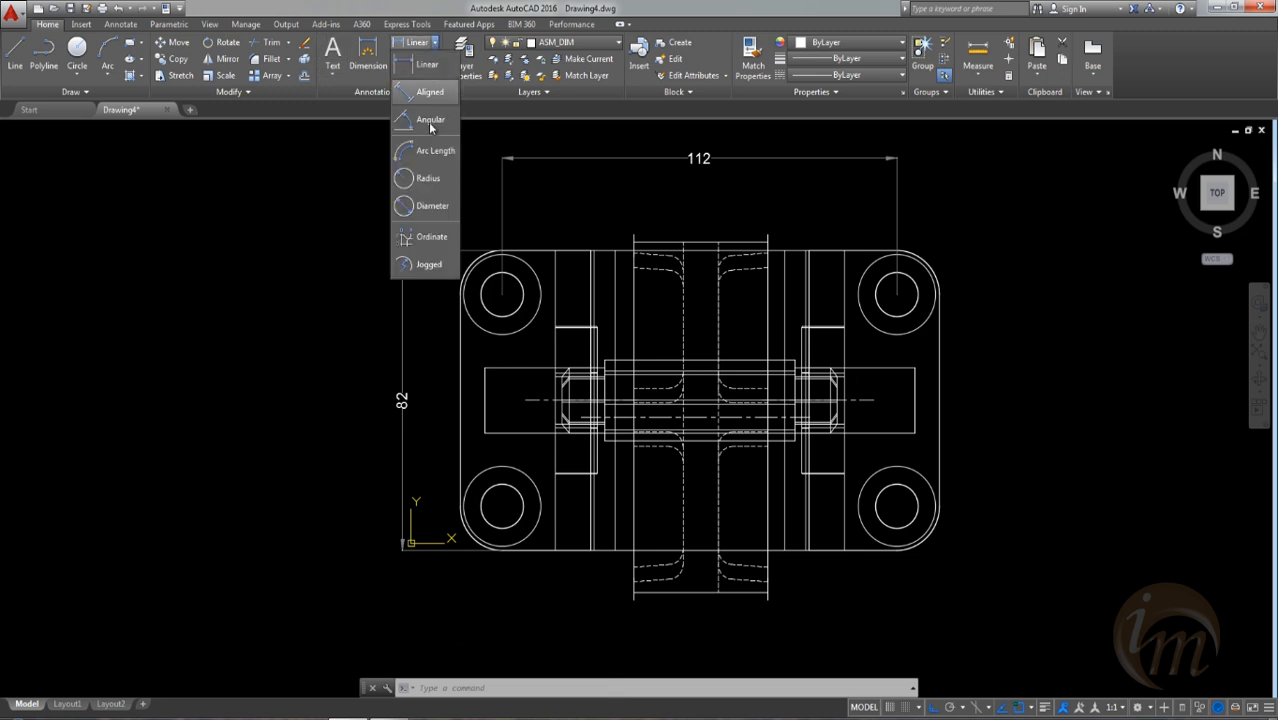
left_click(428, 177)
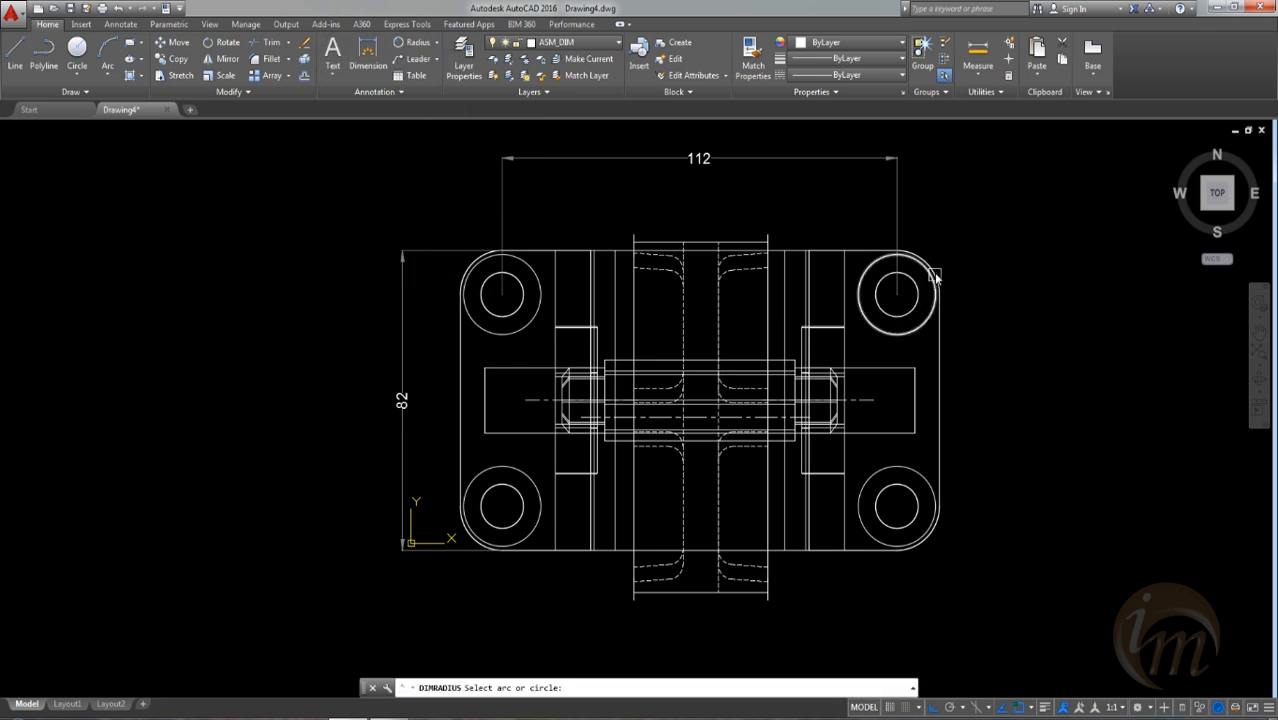
left_click(925, 265)
left_click(968, 238)
key("Return")
left_click(914, 300)
left_click(994, 330)
Step: Try to dimension the radius of the base plate's lower-right corner
key("Return")
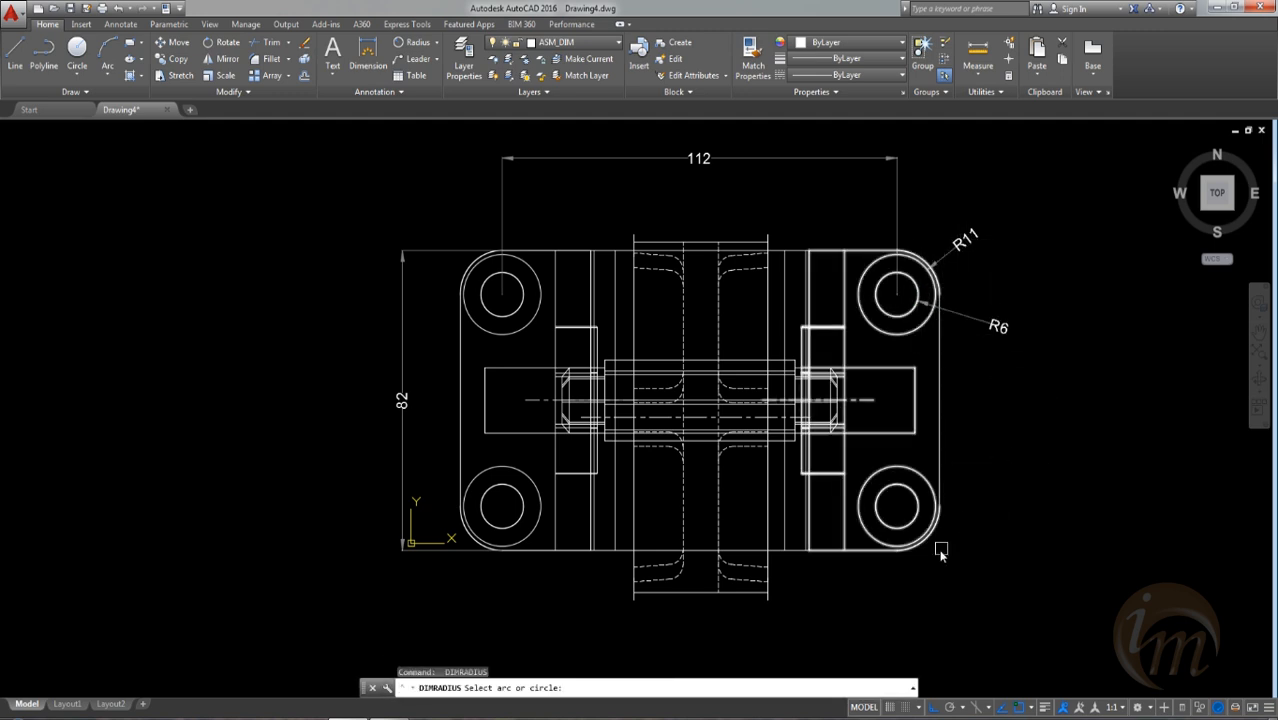
left_click(929, 543)
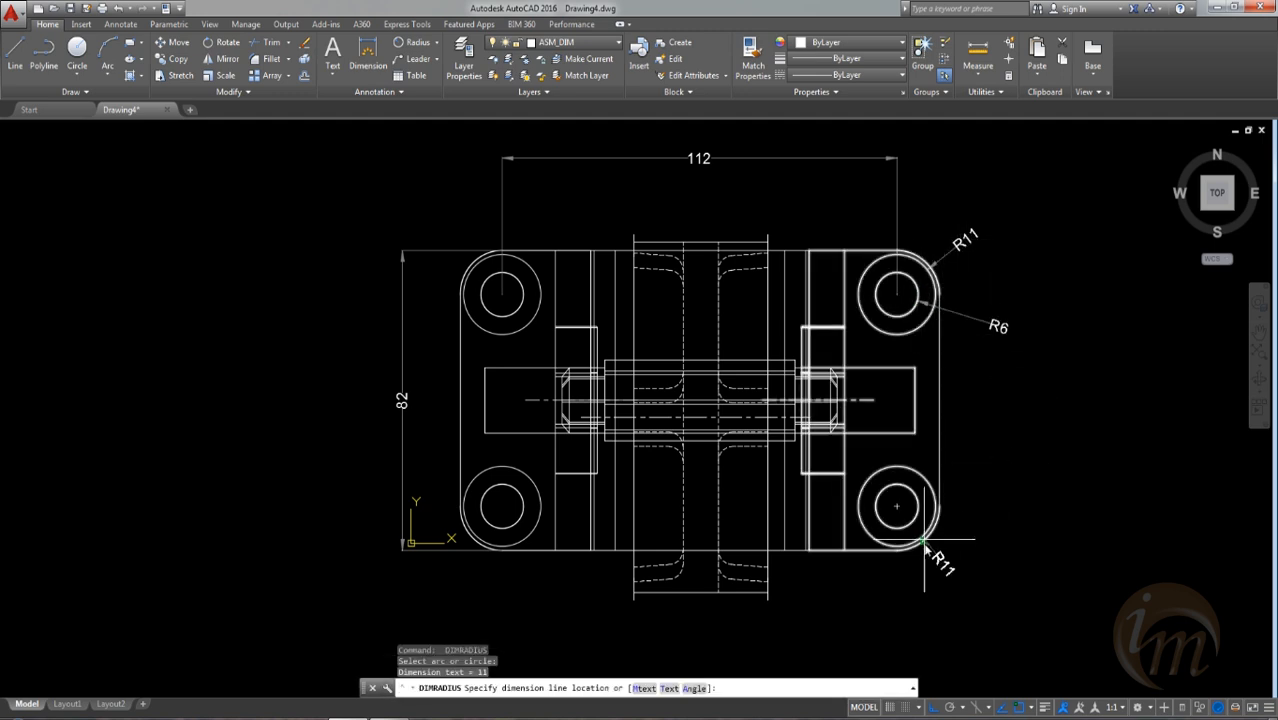
left_click(1015, 531)
Step: Delete the radius dimension placed at the lower-right hole
middle_click_drag(1110, 424, 1137, 438)
scroll(958, 267, "up", 2)
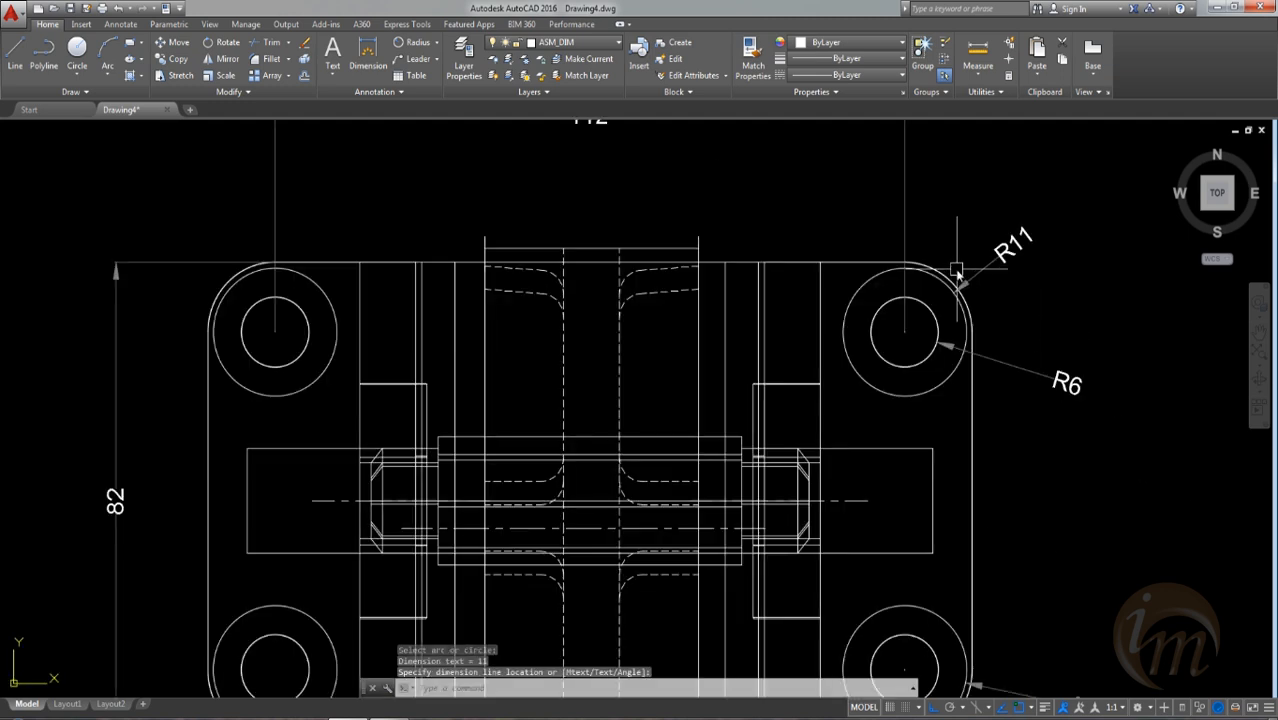
middle_click_drag(1028, 573, 958, 332)
left_click(1016, 452)
key("Delete")
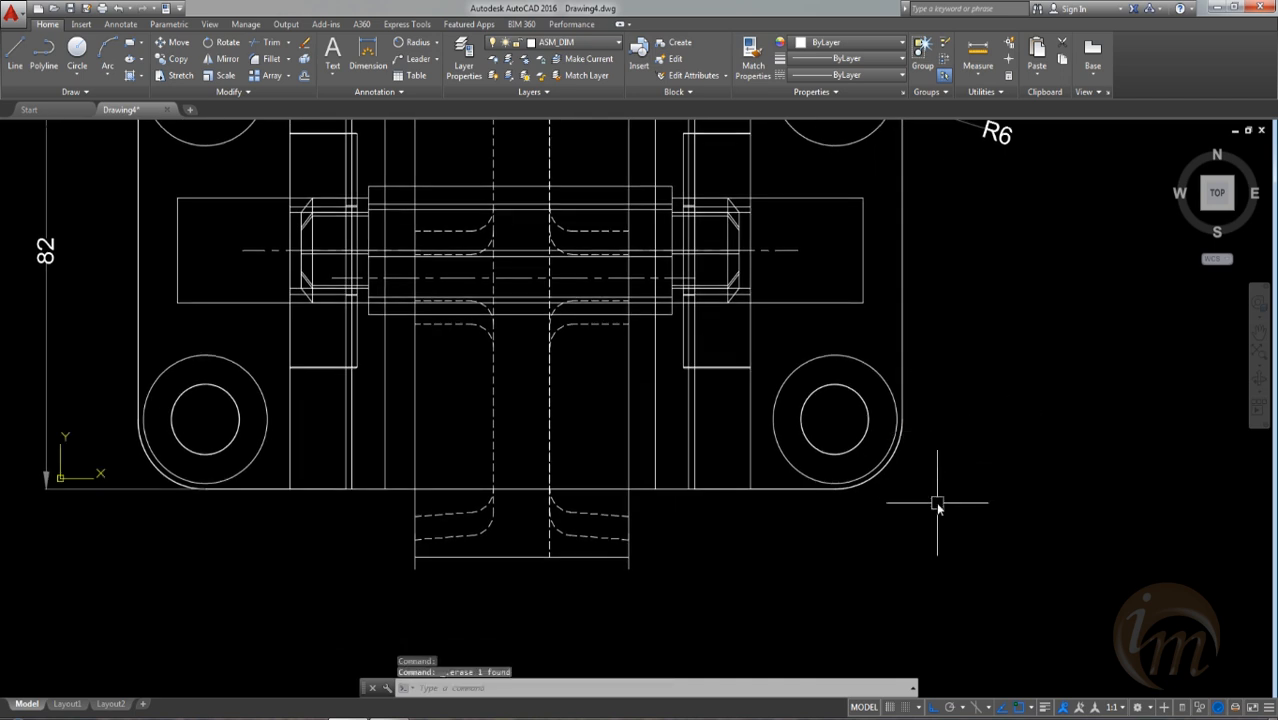
key("Return")
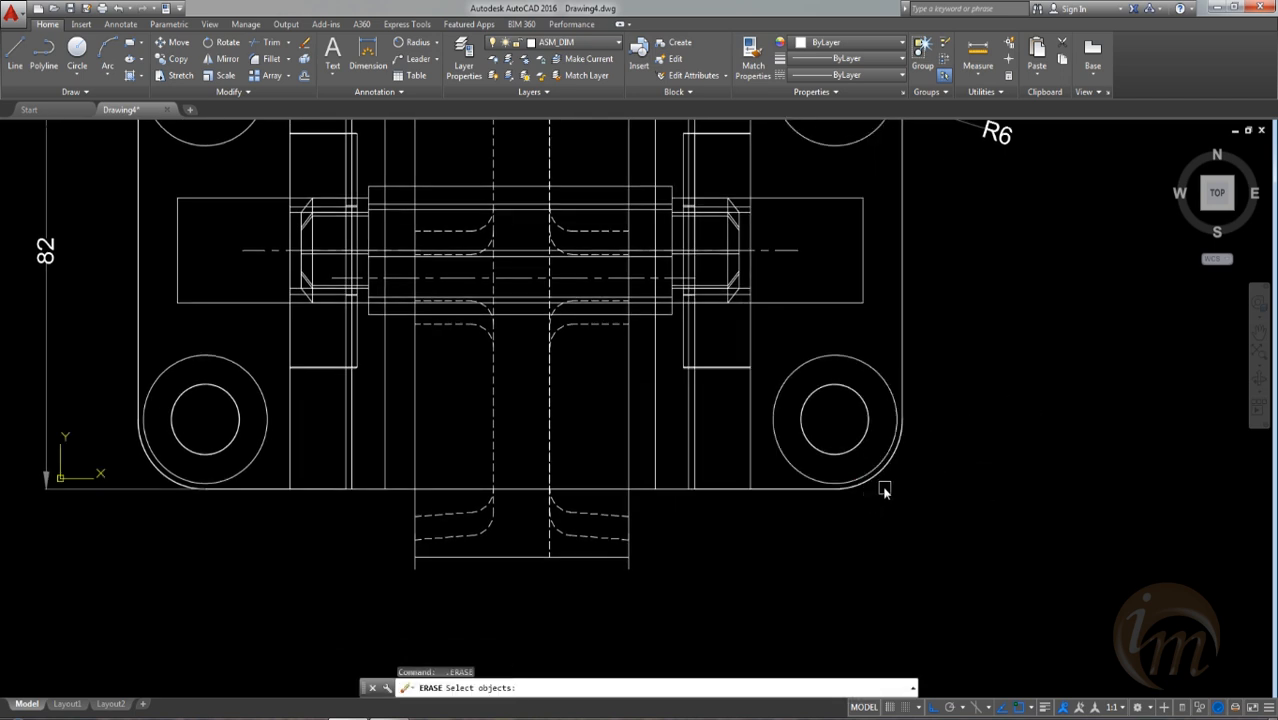
key("Escape")
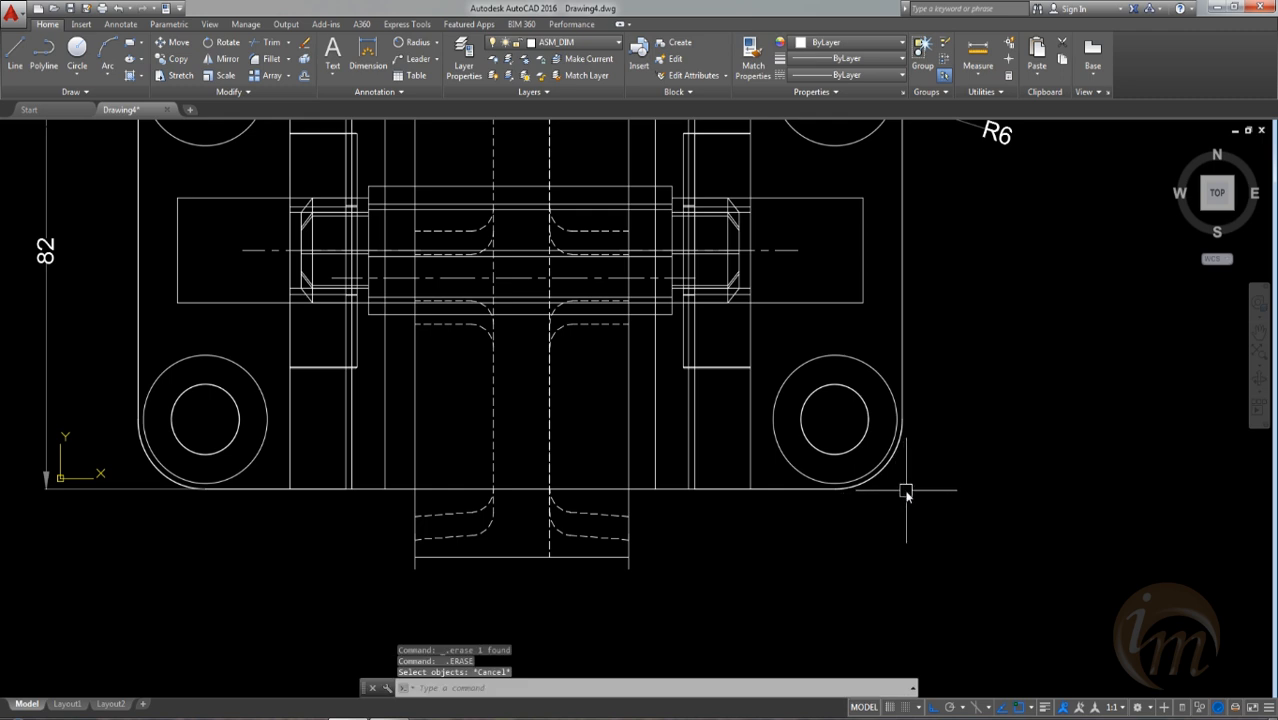
Step: Add a radius dimension to the base plate's lower-right corner arc, placed outside the corner
type("dra")
key("Return")
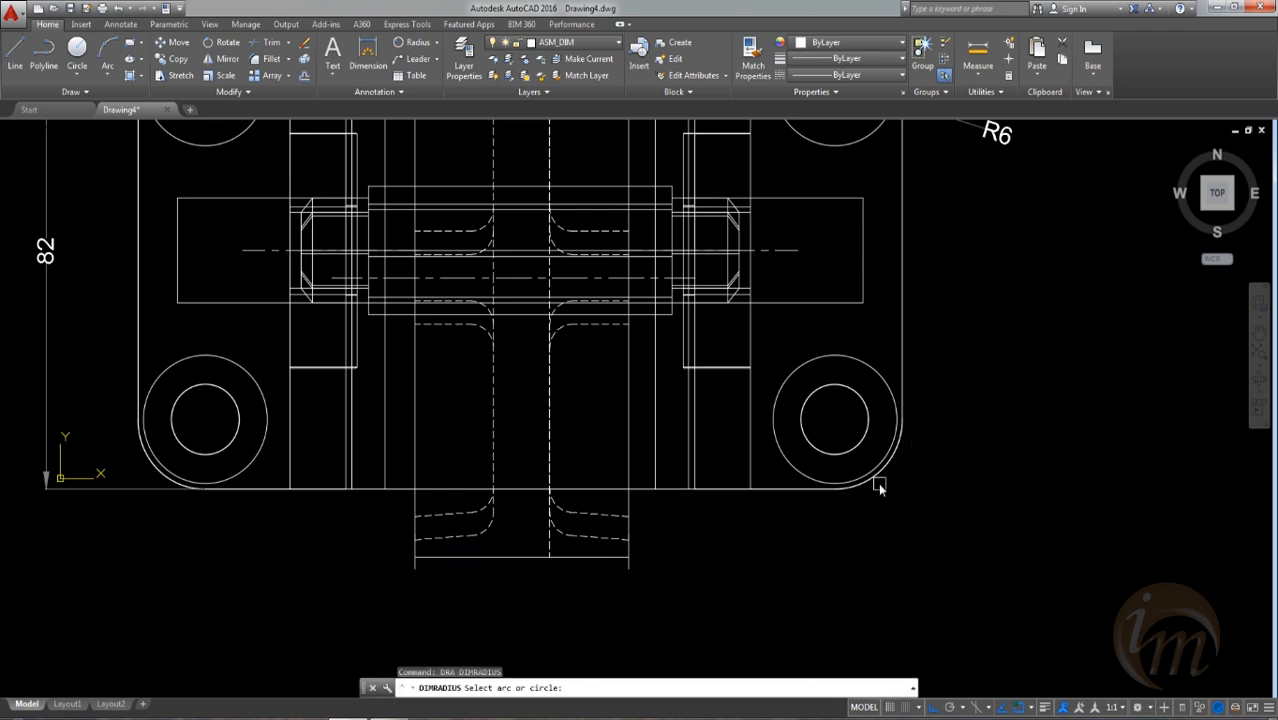
left_click(876, 485)
left_click(967, 493)
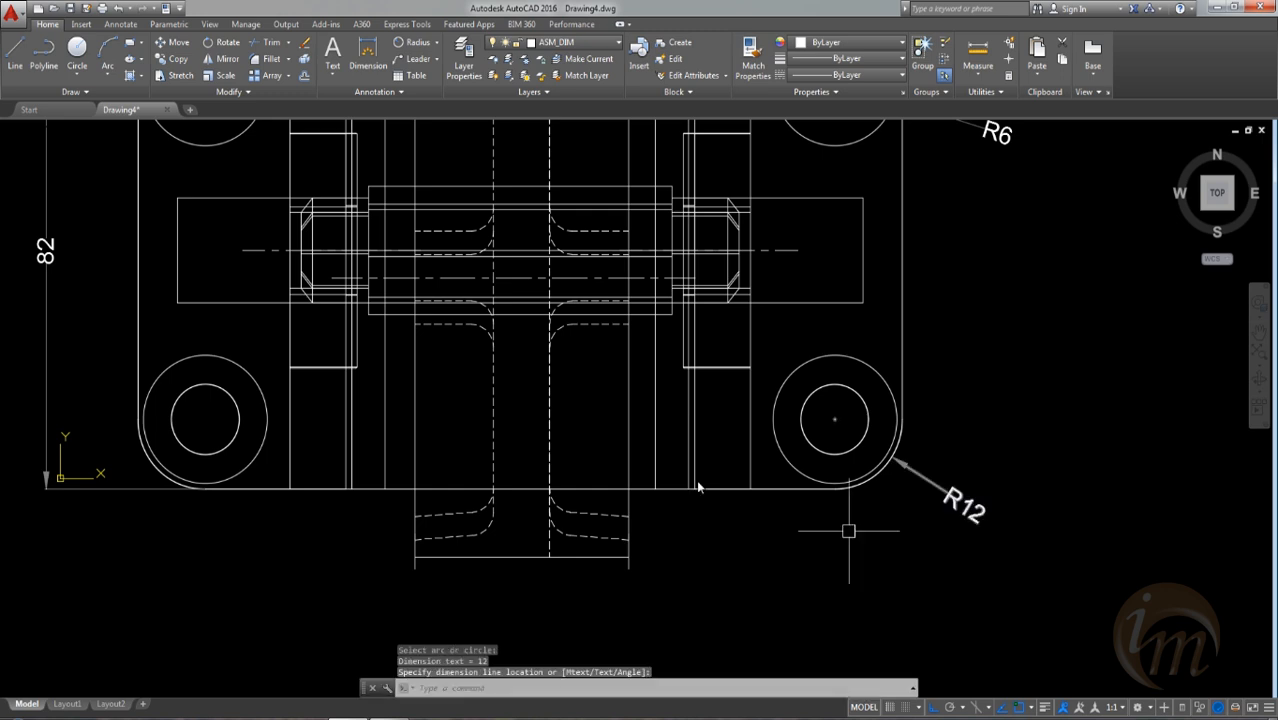
Step: Dimension the wheel's width between its lower corners, placed just below the wheel
middle_click_drag(690, 567, 752, 547)
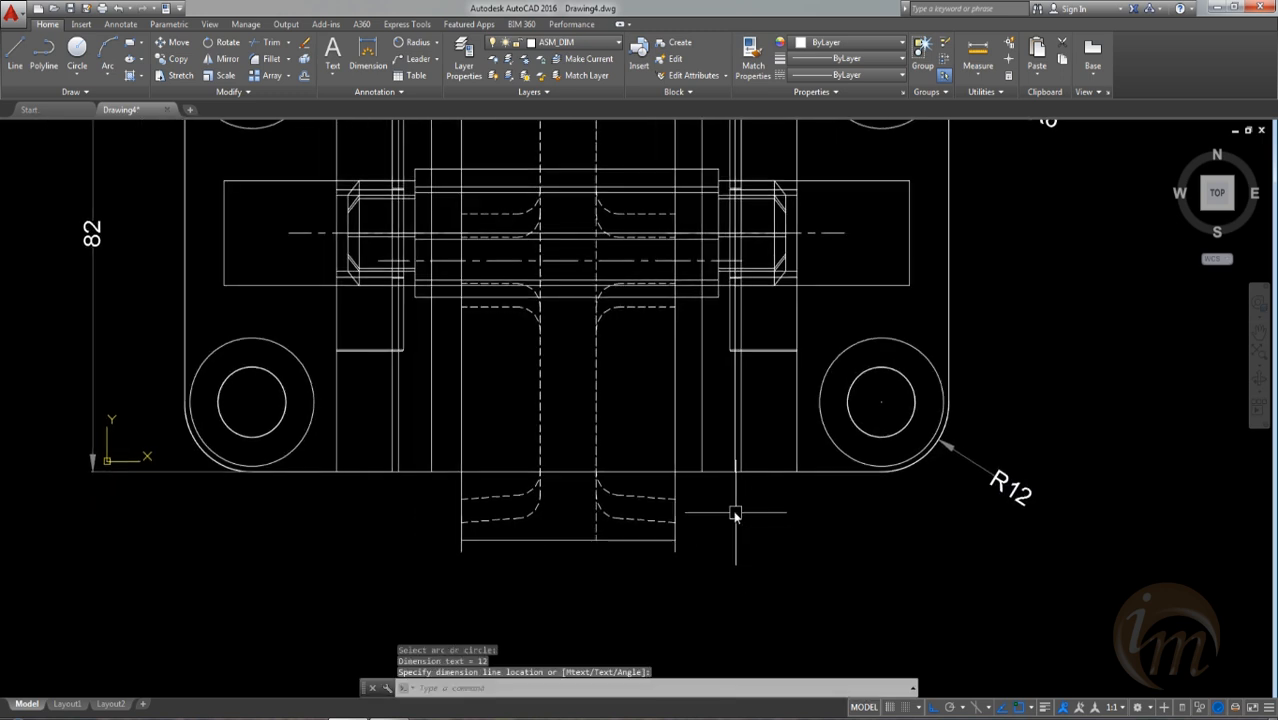
type("dli")
key("Return")
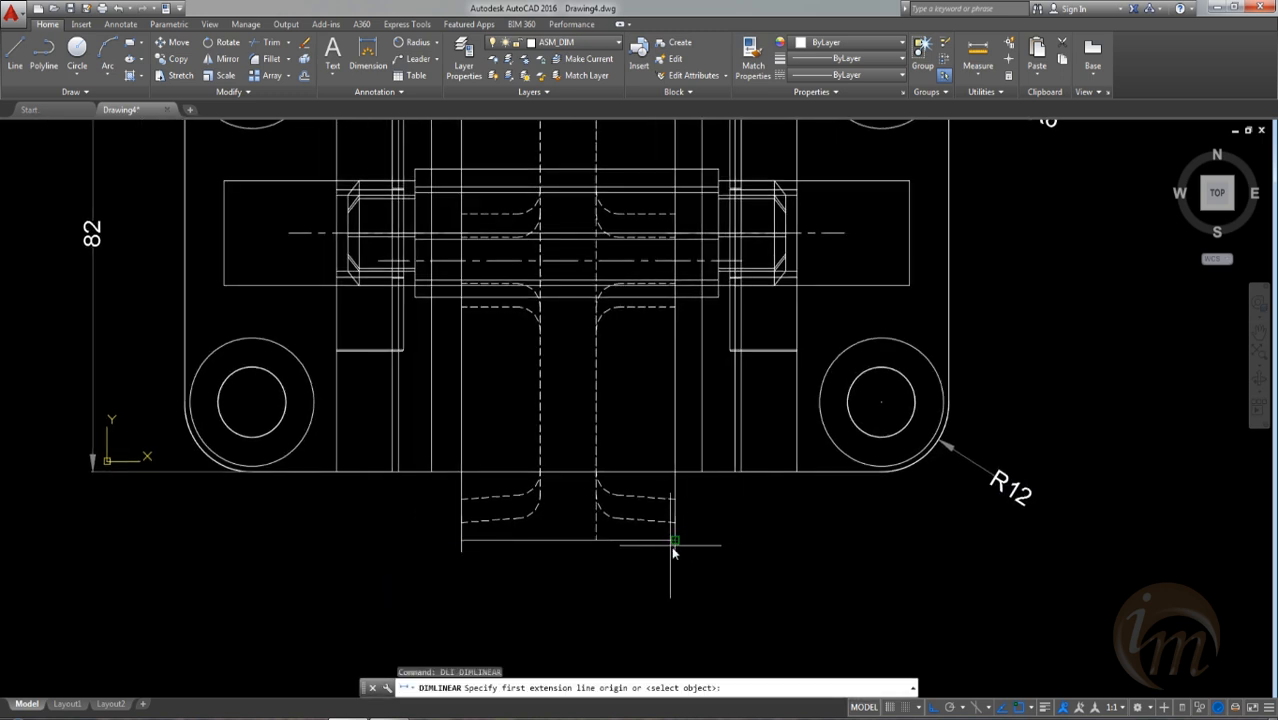
left_click(675, 549)
left_click(461, 540)
left_click(480, 595)
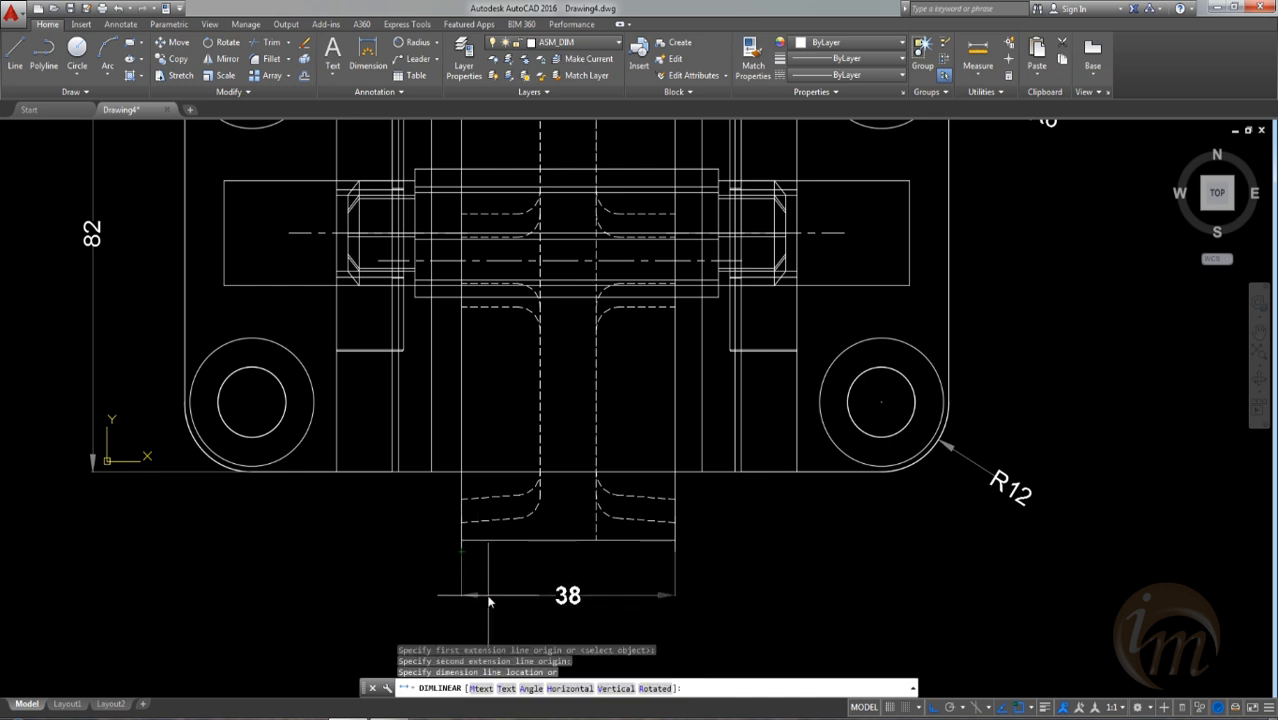
Step: Dimension the distance between the base plate's inner vertical lines, placed below the wheel's width dimension
key("Return")
left_click(431, 472)
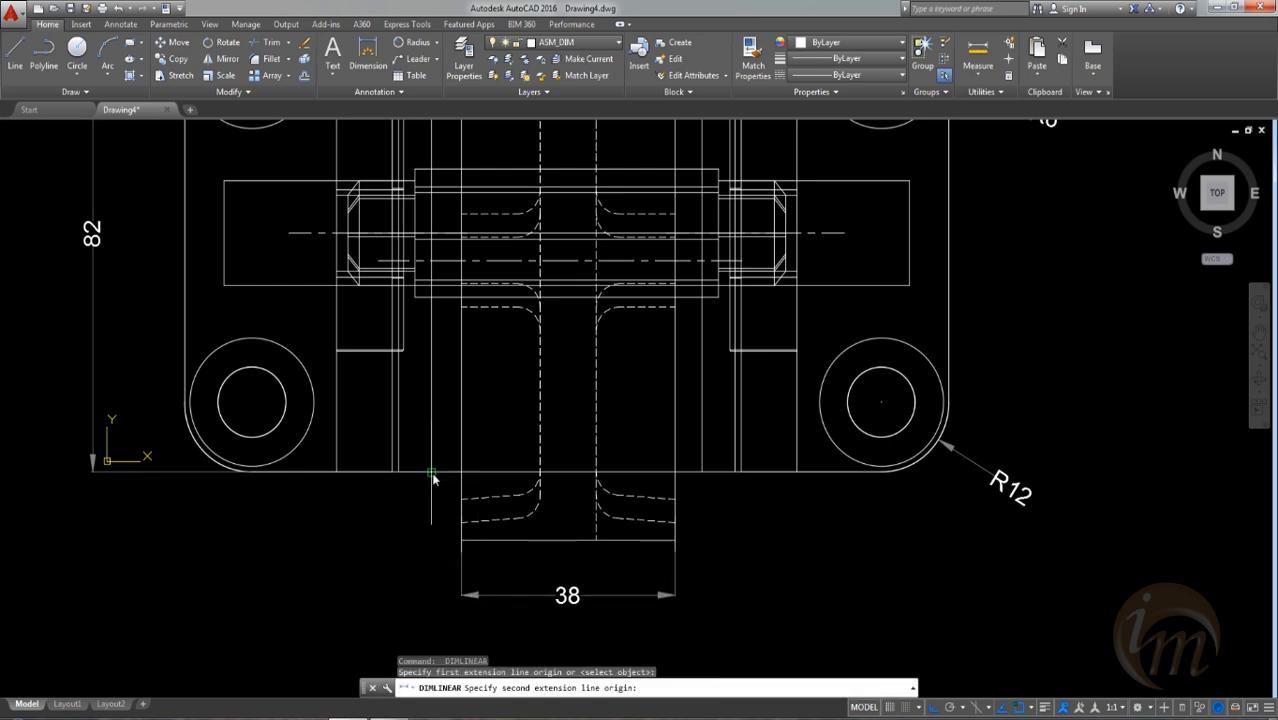
left_click(702, 472)
left_click(684, 638)
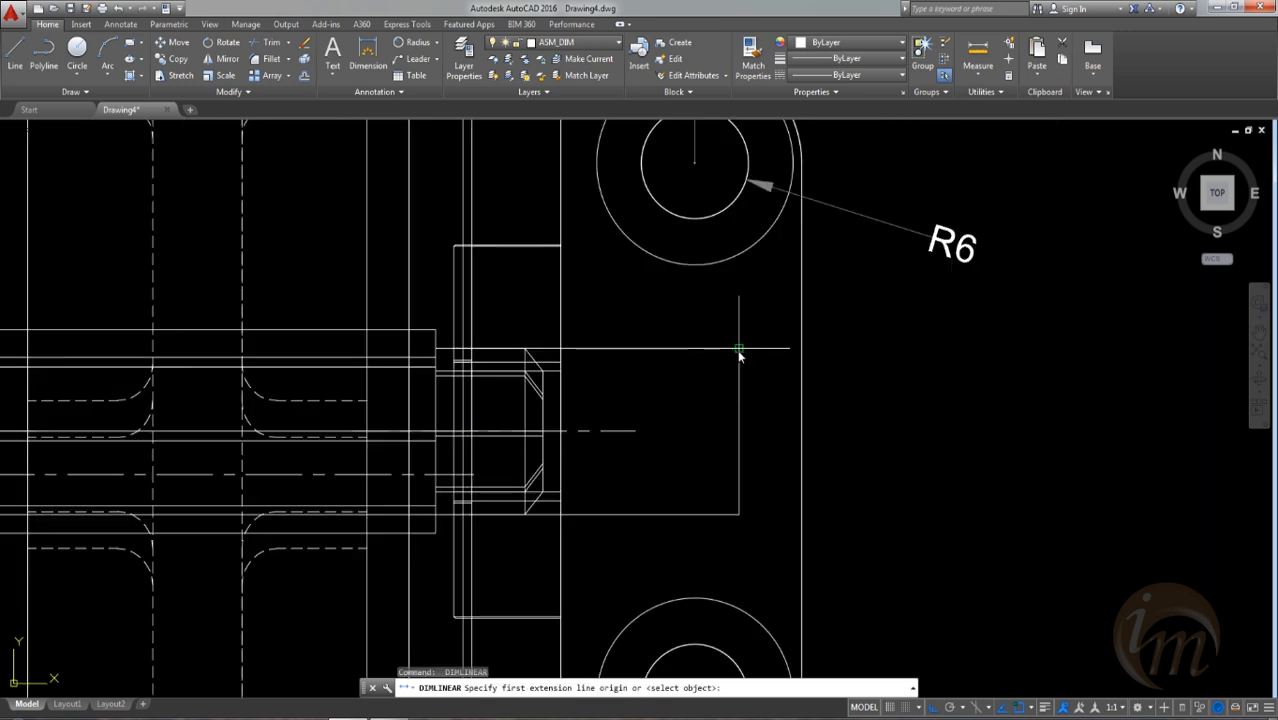
Step: Dimension the height of the right support's outer rectangular block, placed to the right of the plate
left_click(739, 350)
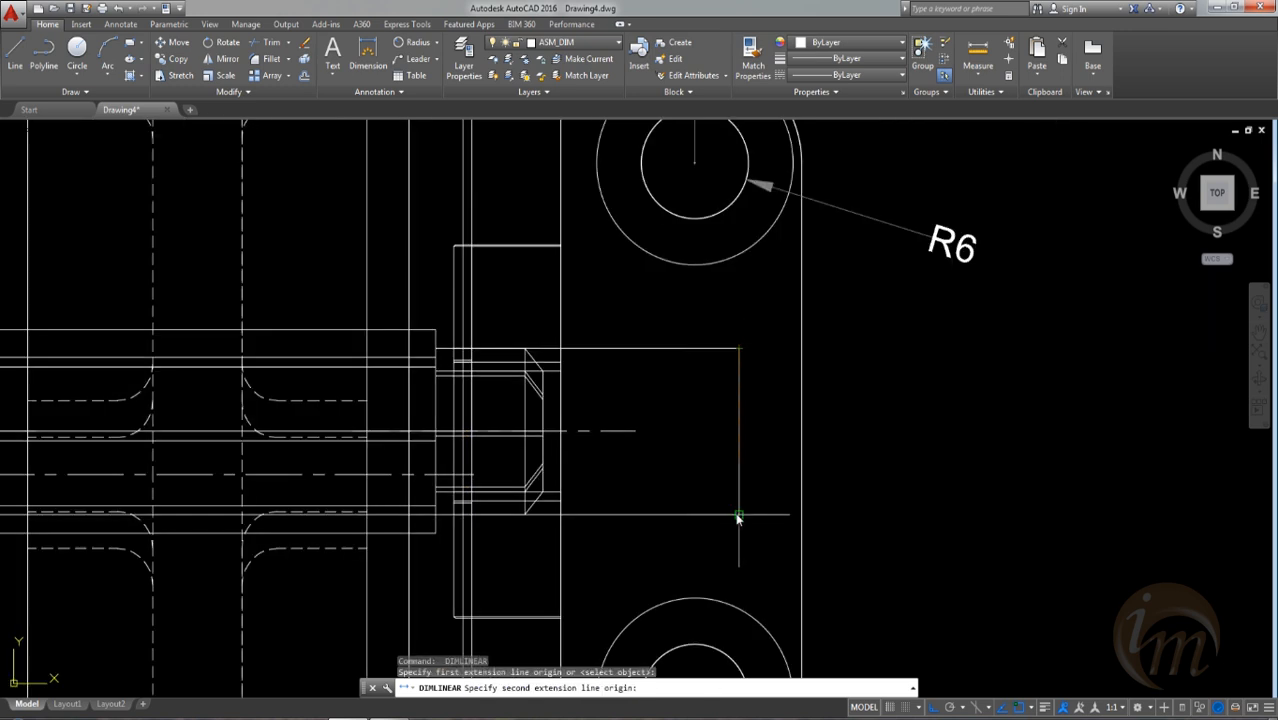
left_click(739, 515)
left_click(956, 440)
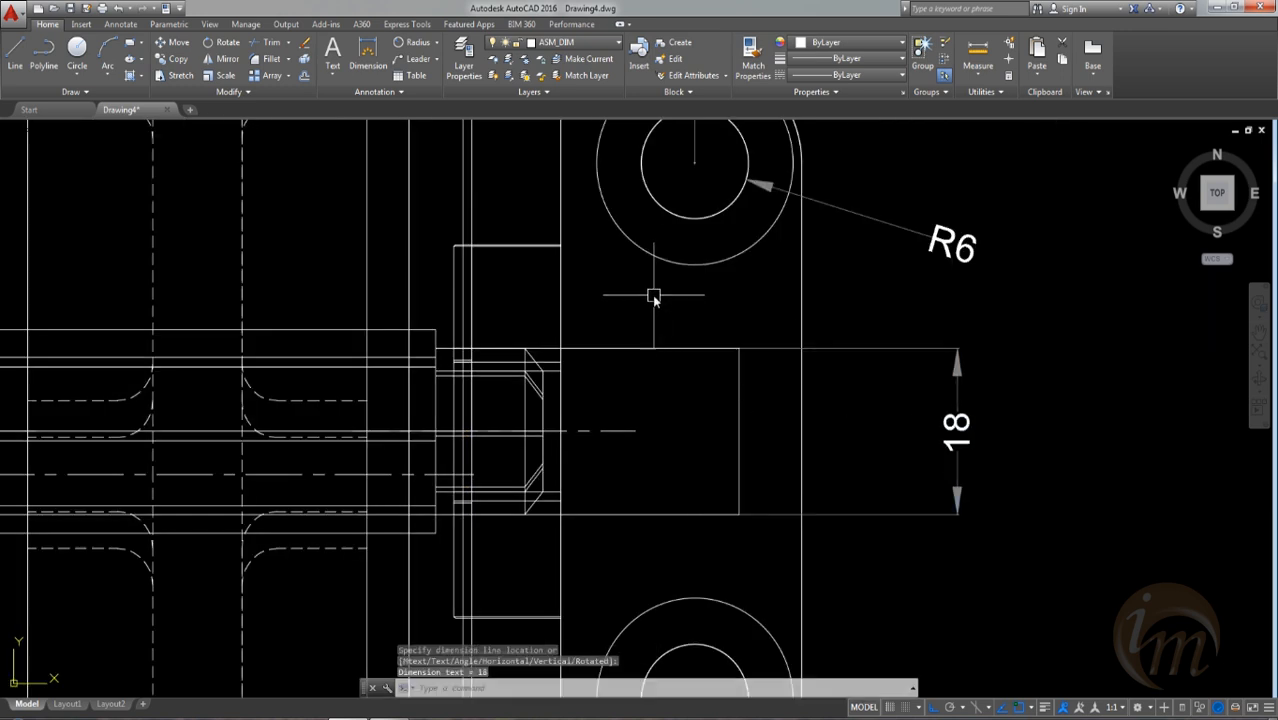
Step: Dimension the height of the axle's wide central body, placed to the right of the support block's height dimension
scroll(653, 297, "down", 4)
scroll(633, 365, "up", 2)
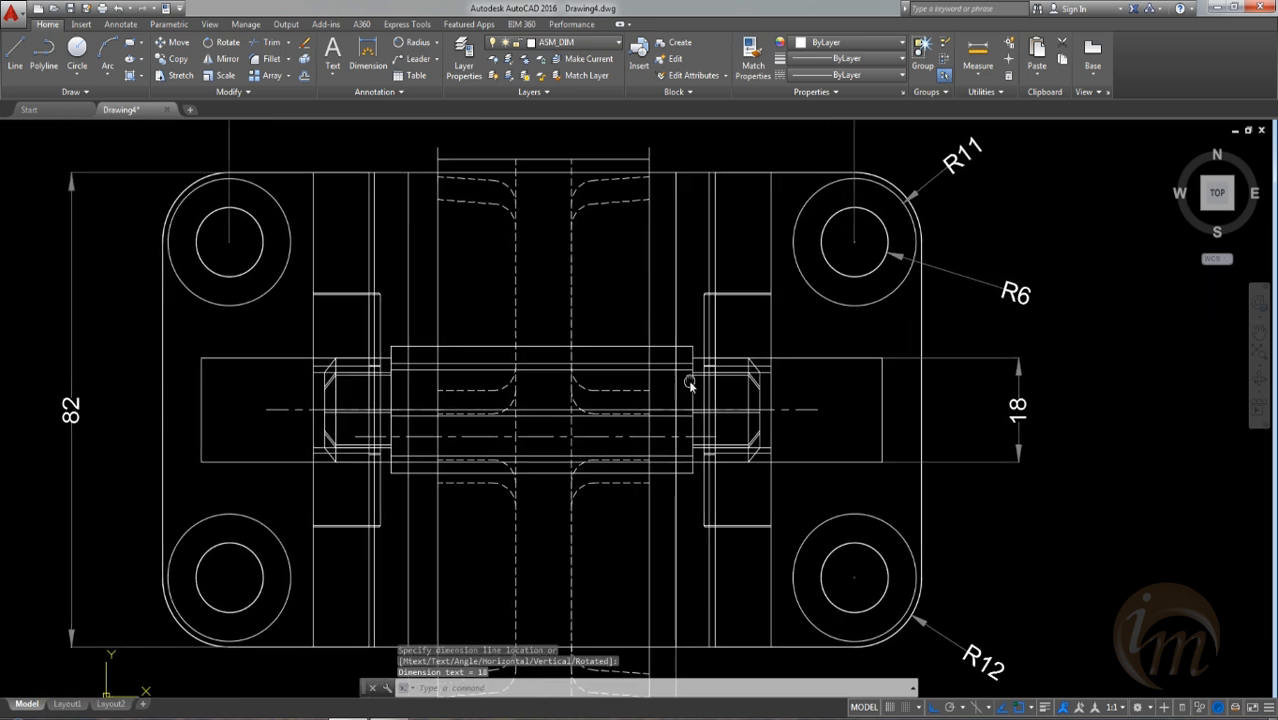
key("Return")
left_click(694, 347)
left_click(694, 472)
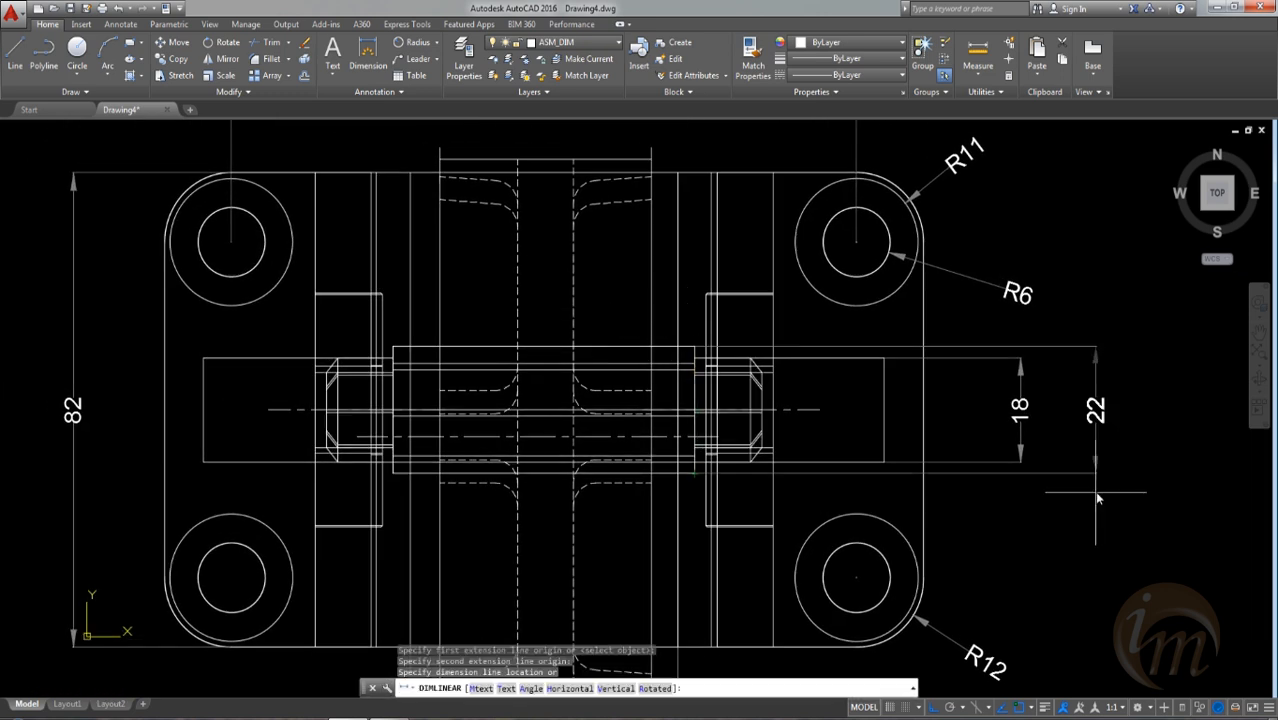
left_click(1094, 495)
Step: In Layout1, delete the default viewport and create a new viewport fitted to the sheet's printable area
middle_click_drag(842, 456, 784, 414)
scroll(804, 388, "down", 2)
mouse_move(632, 404)
middle_mouse_down()
mouse_move(829, 472)
mouse_move(750, 427)
middle_mouse_up()
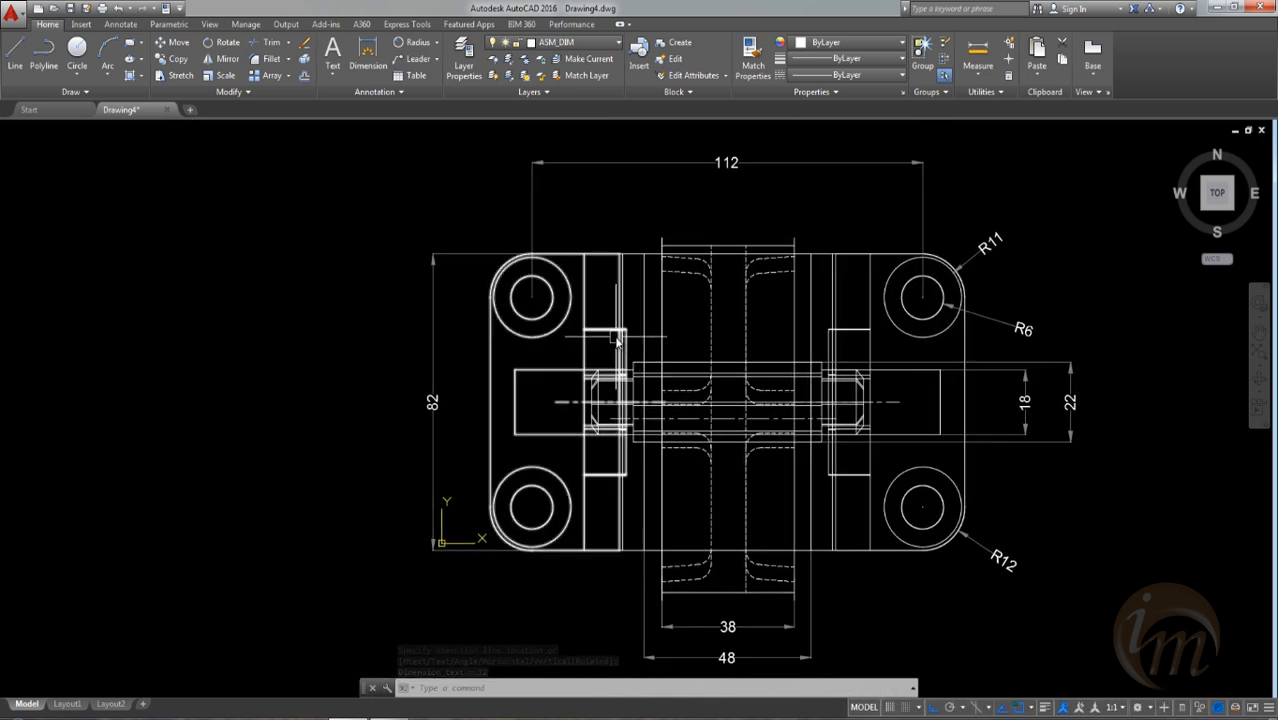
middle_click_drag(796, 443, 709, 397)
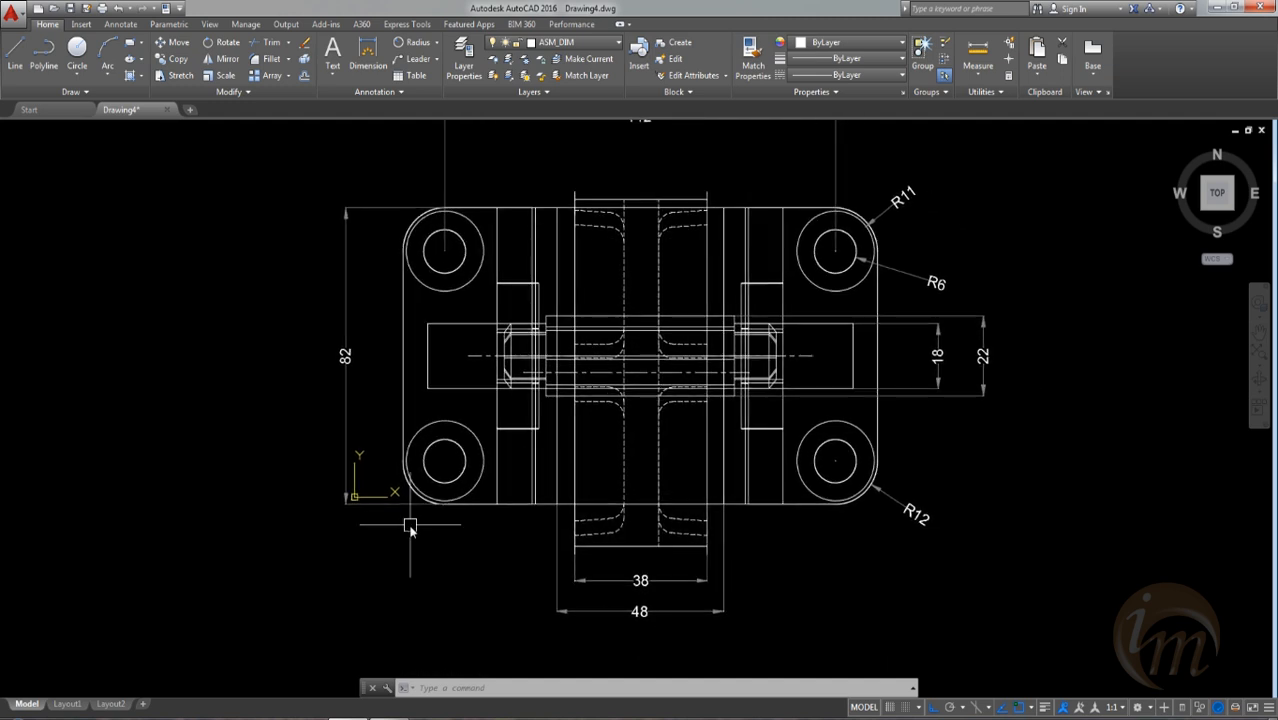
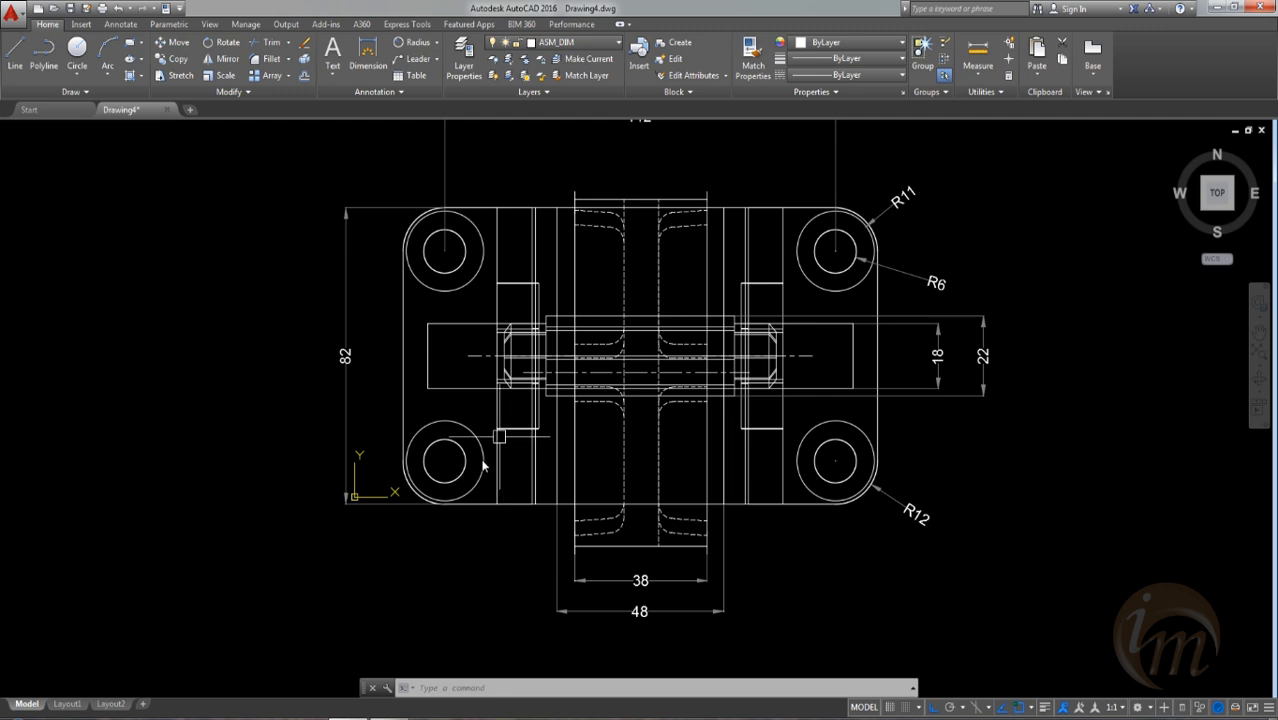
left_click(67, 704)
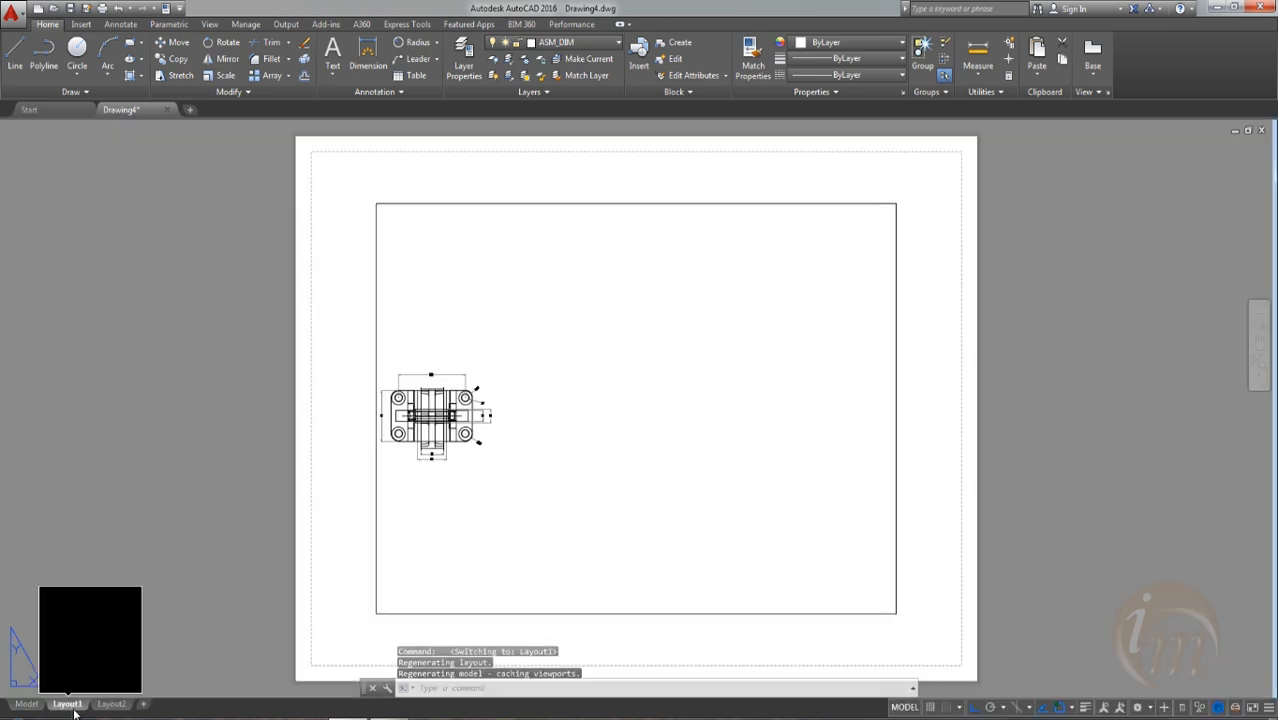
left_click(605, 203)
key("Delete")
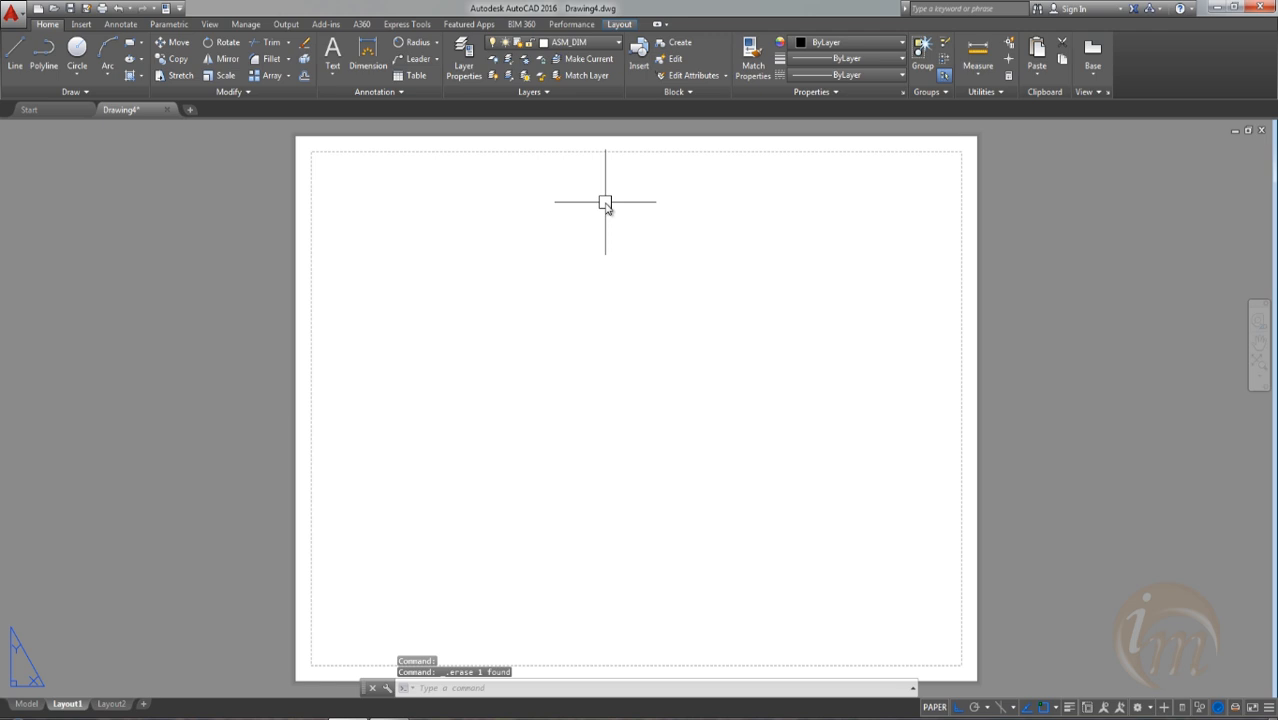
type("MV")
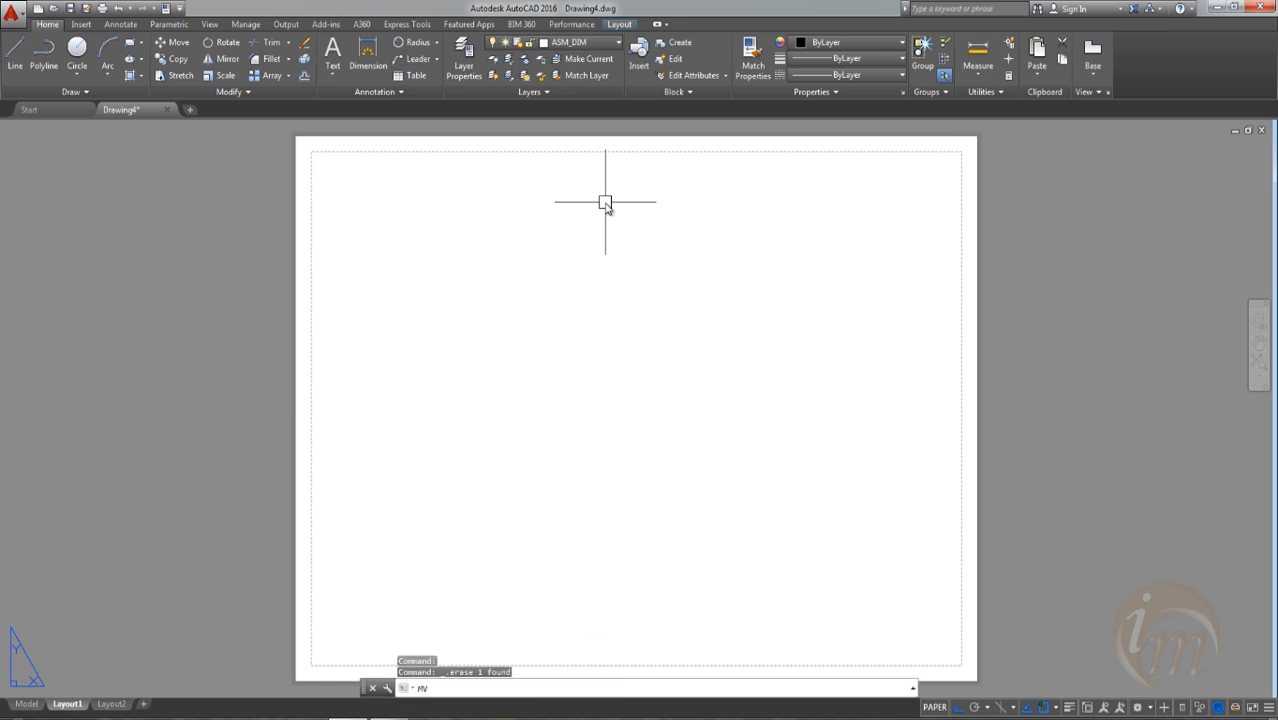
key("Return")
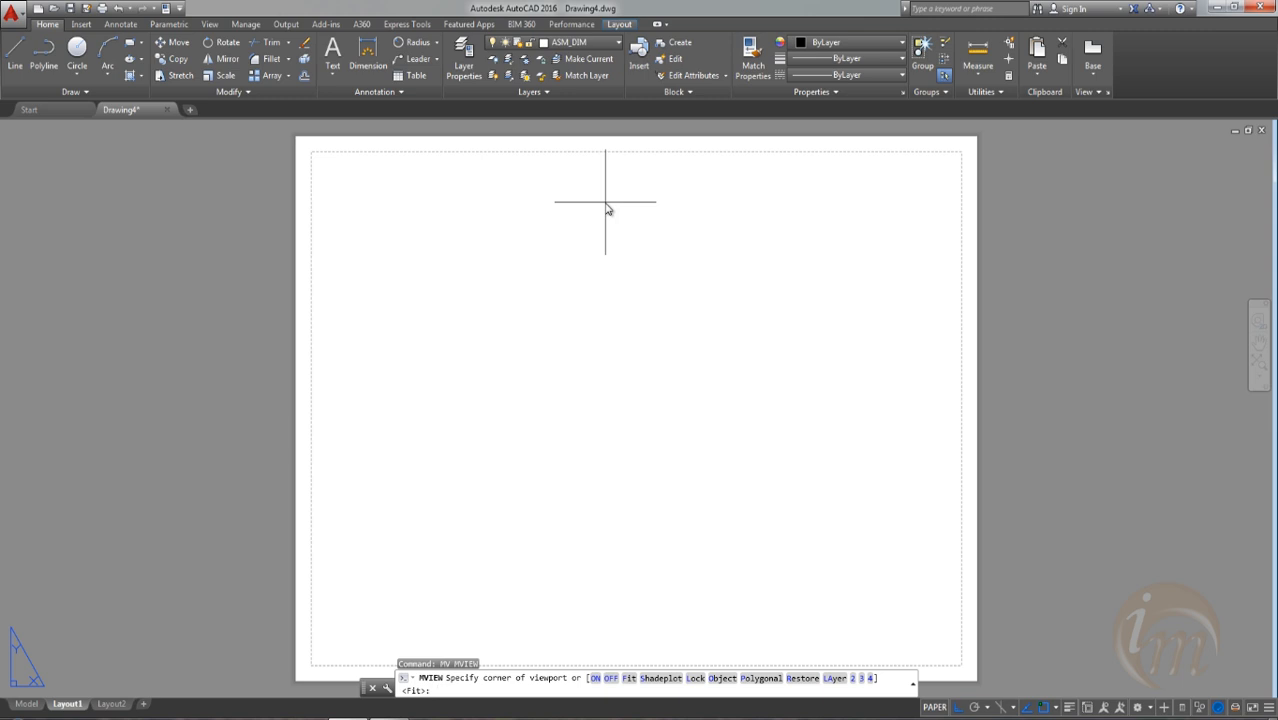
key("Return")
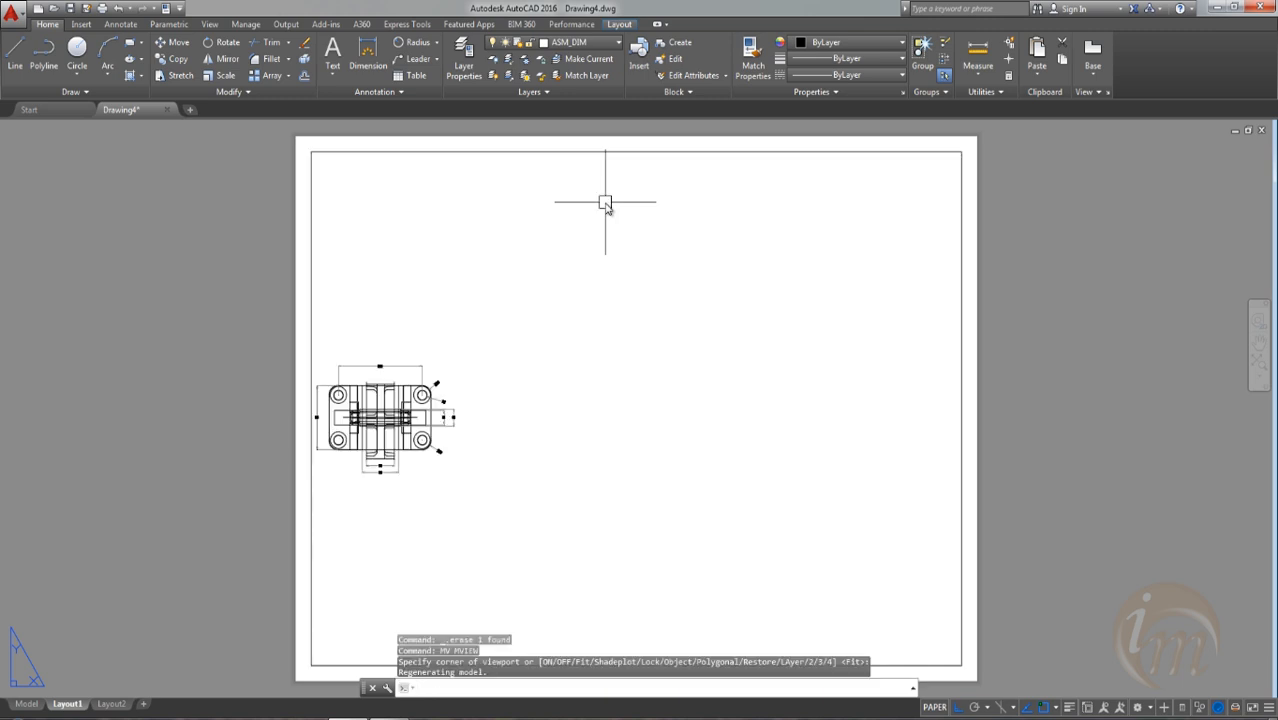
Step: Activate the new viewport and window-zoom its view so the dimensioned assembly fills the sheet
double_click(715, 523)
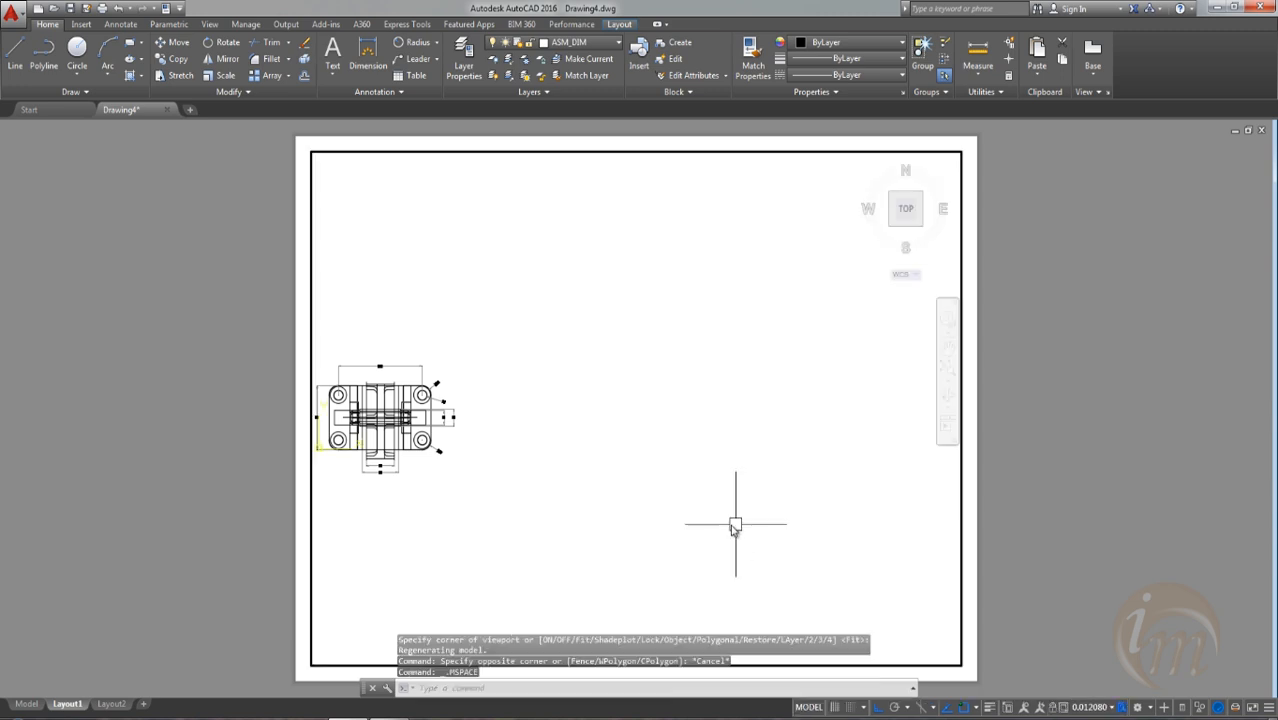
left_click(767, 555)
left_click(539, 240)
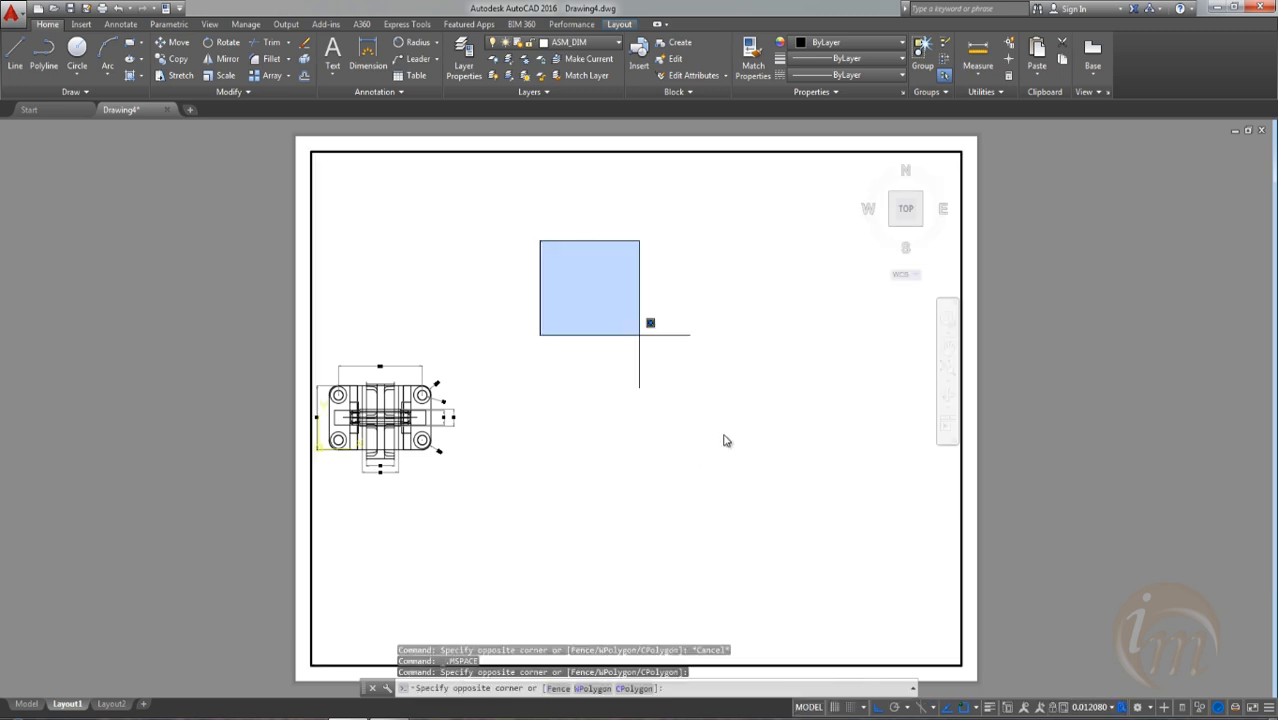
left_click(885, 590)
mouse_move(699, 446)
middle_mouse_down()
mouse_move(679, 448)
mouse_move(813, 428)
middle_mouse_up()
scroll(654, 424, "up", 4)
middle_click_drag(673, 432, 709, 442)
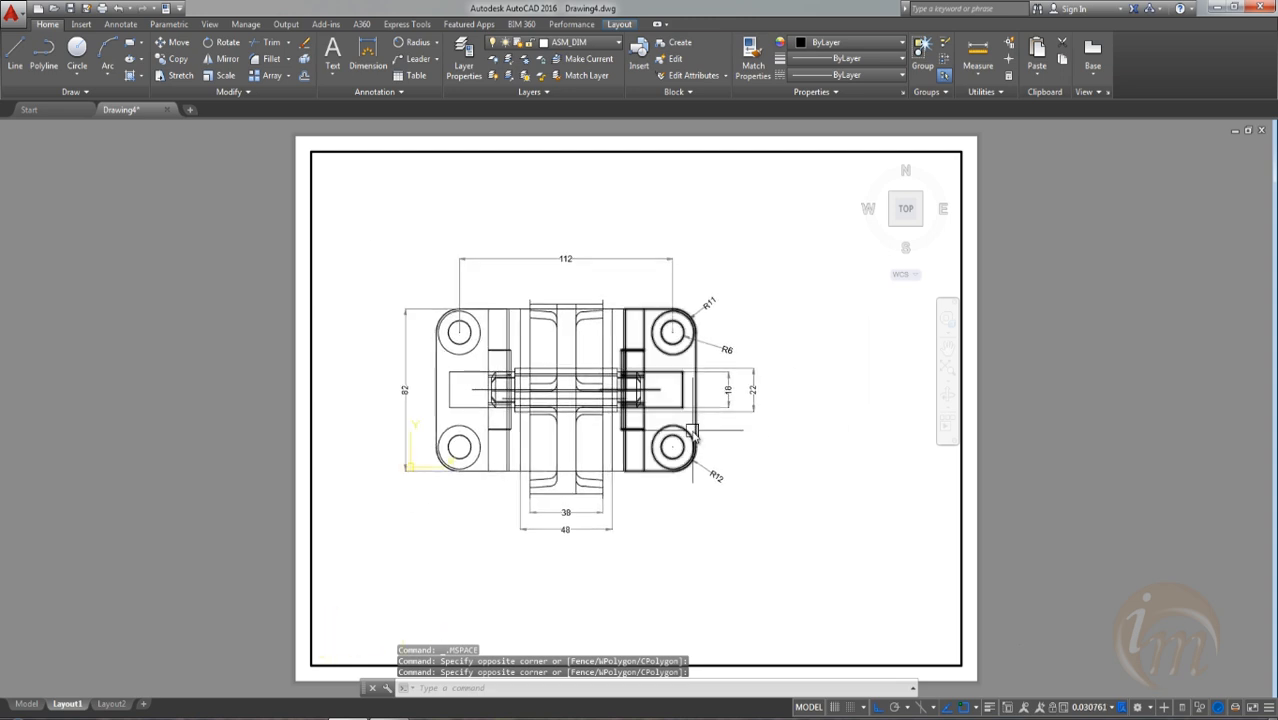
key("Escape")
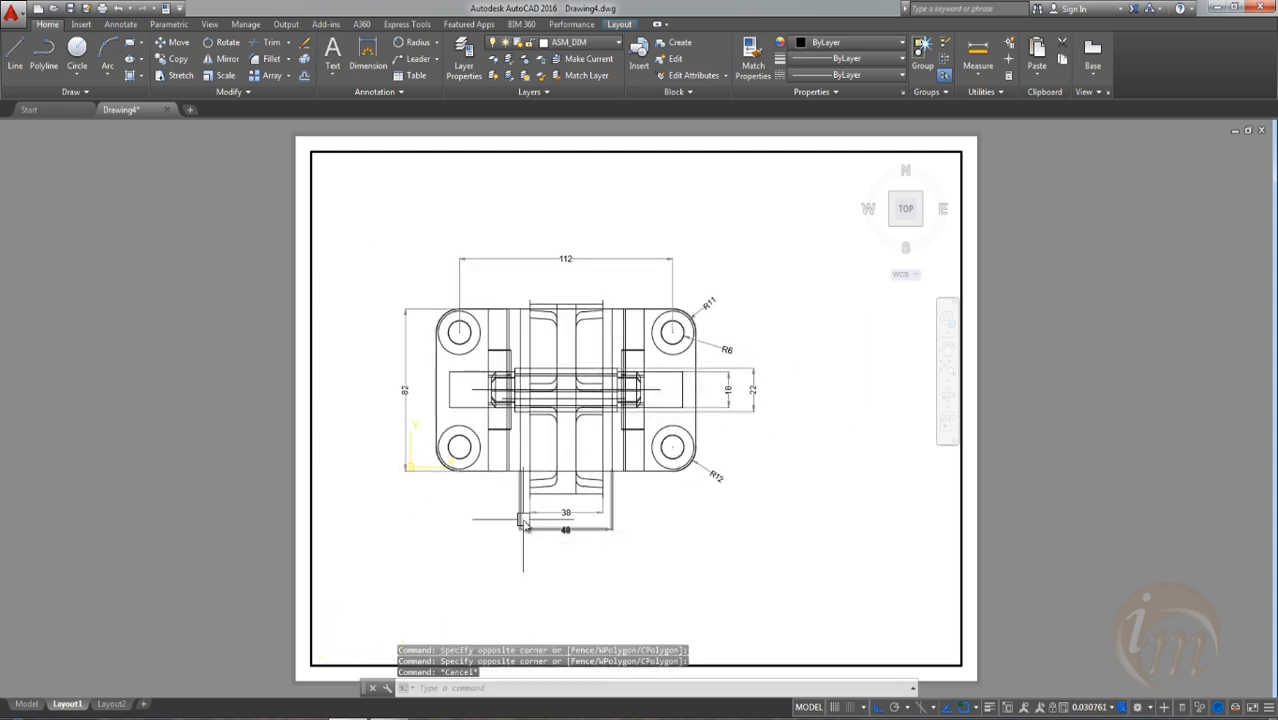
type("z")
key("Return")
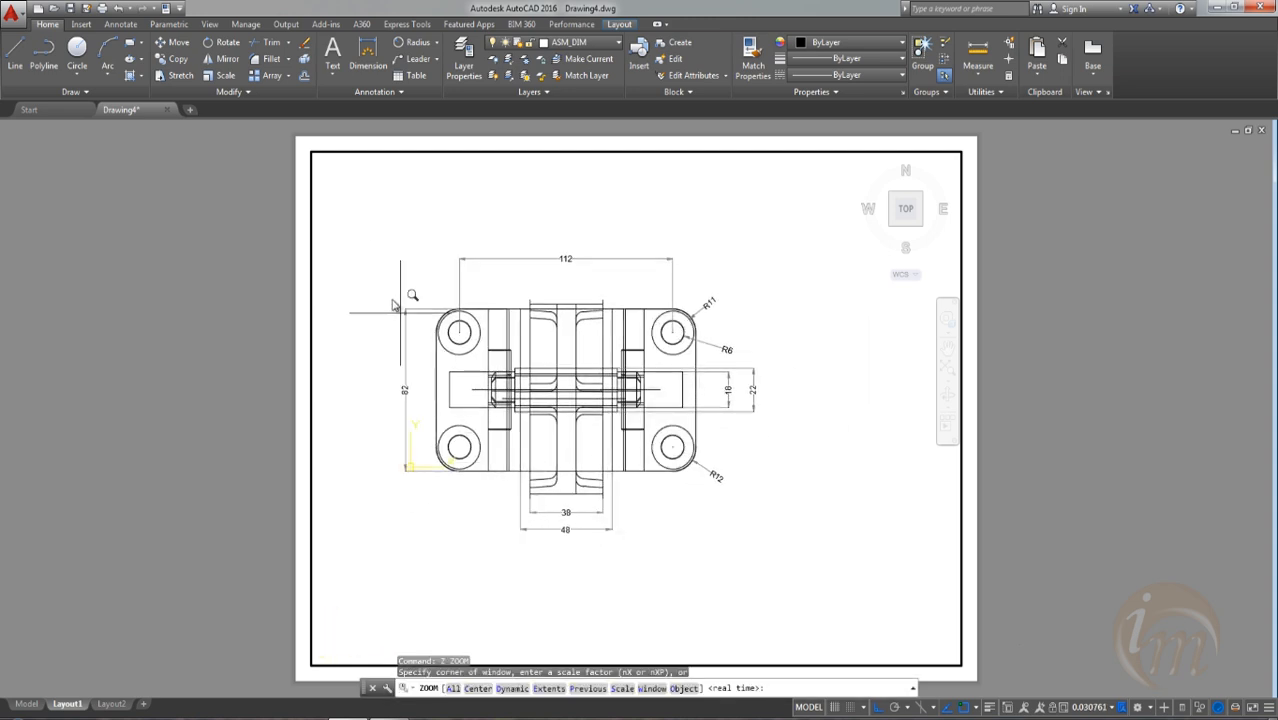
left_click(376, 243)
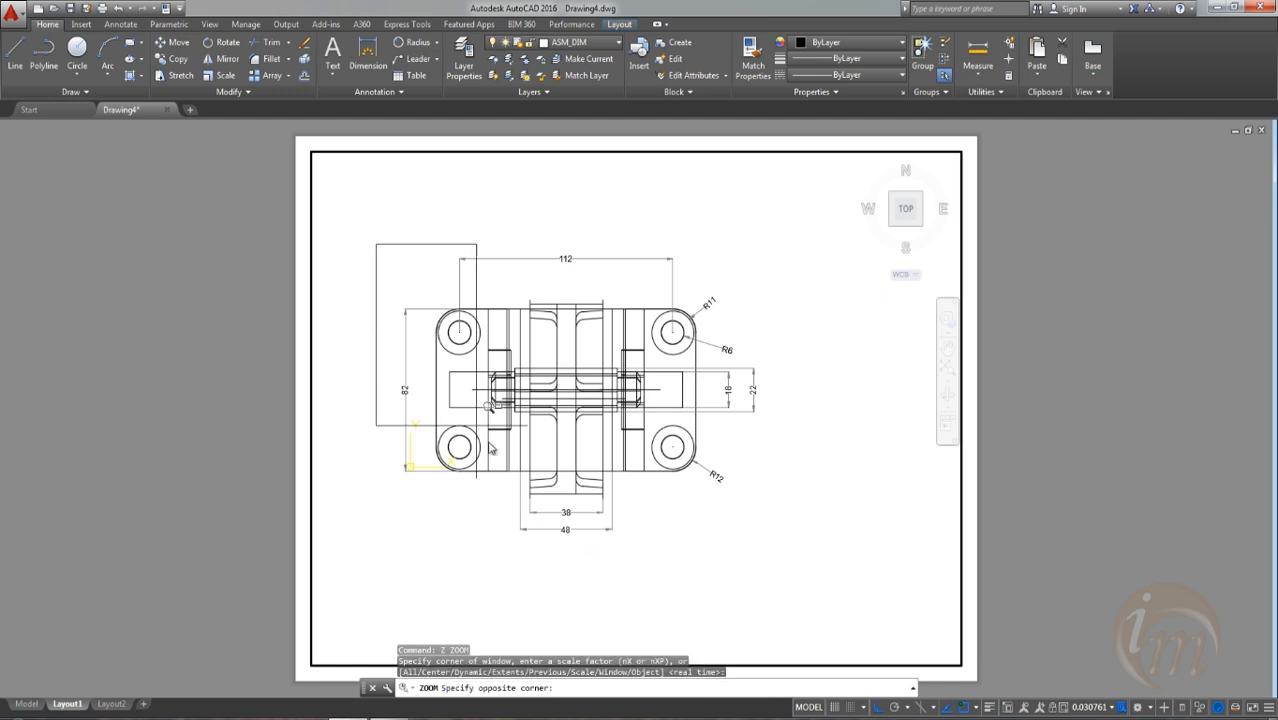
left_click(771, 546)
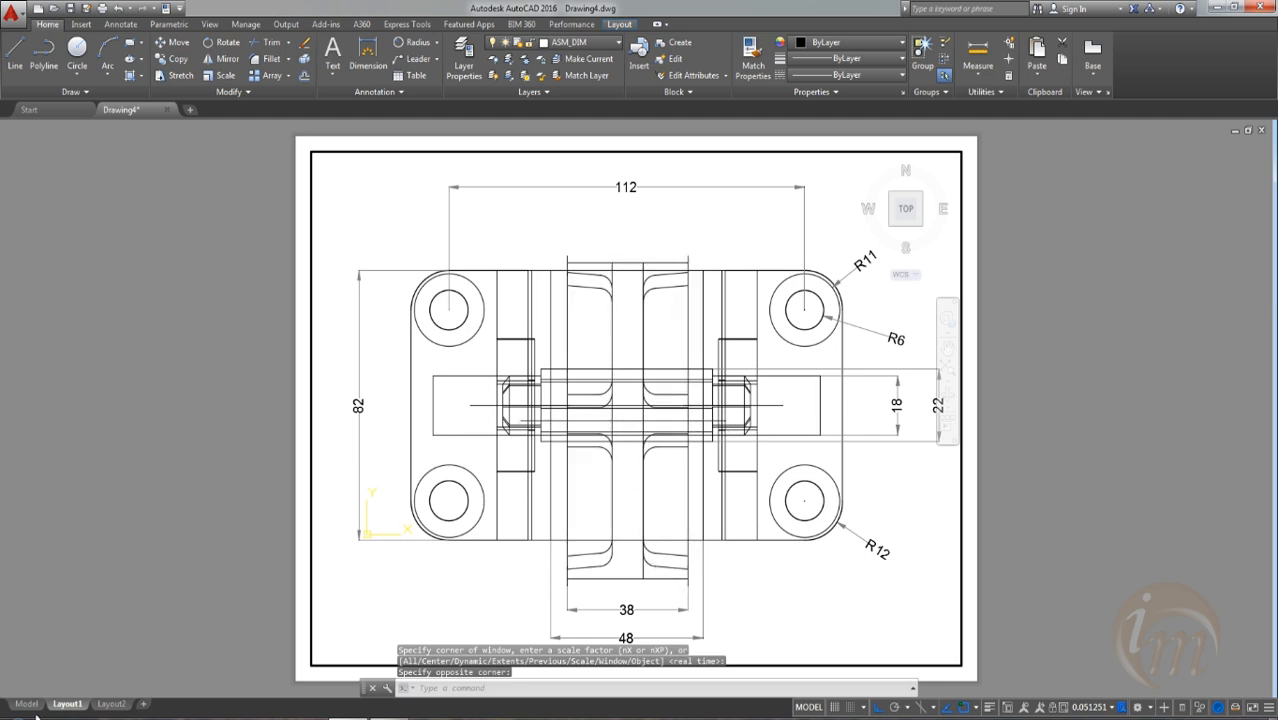
Step: Examine the dimensioned assembly in Layout2 and return to model space
mouse_move(103, 705)
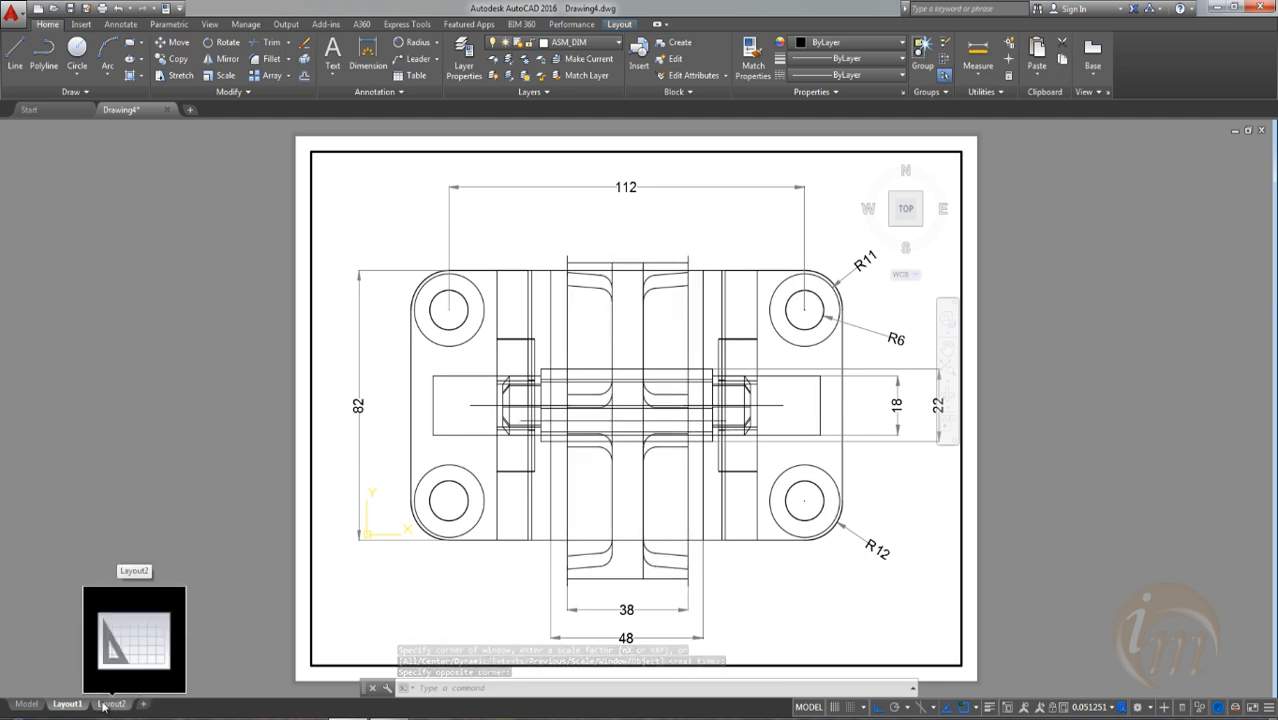
left_click(103, 705)
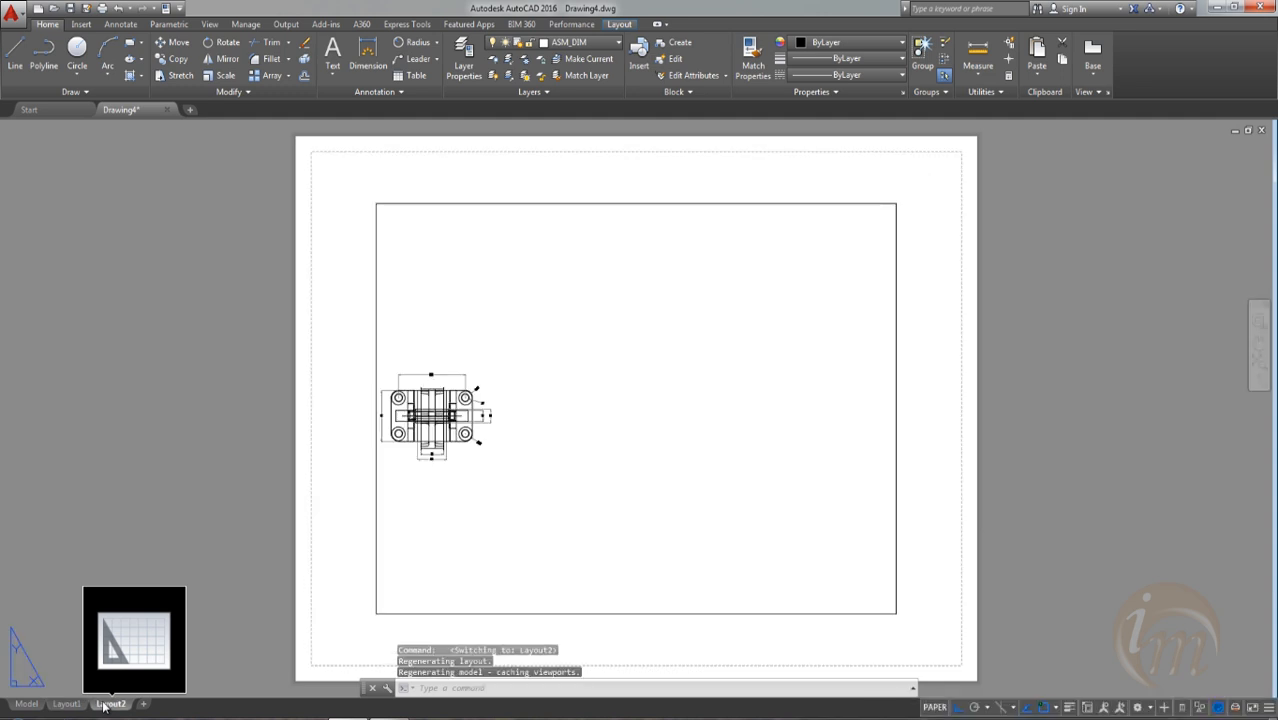
scroll(476, 467, "up", 4)
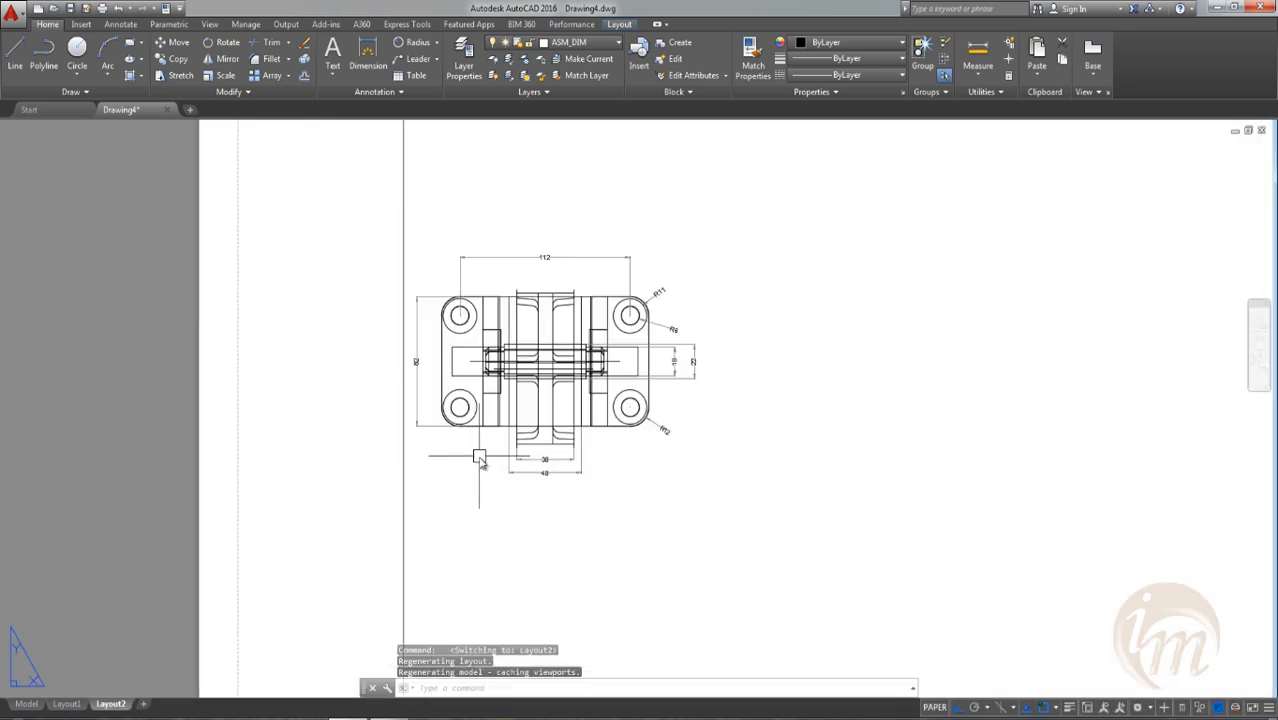
middle_click_drag(531, 441, 610, 436)
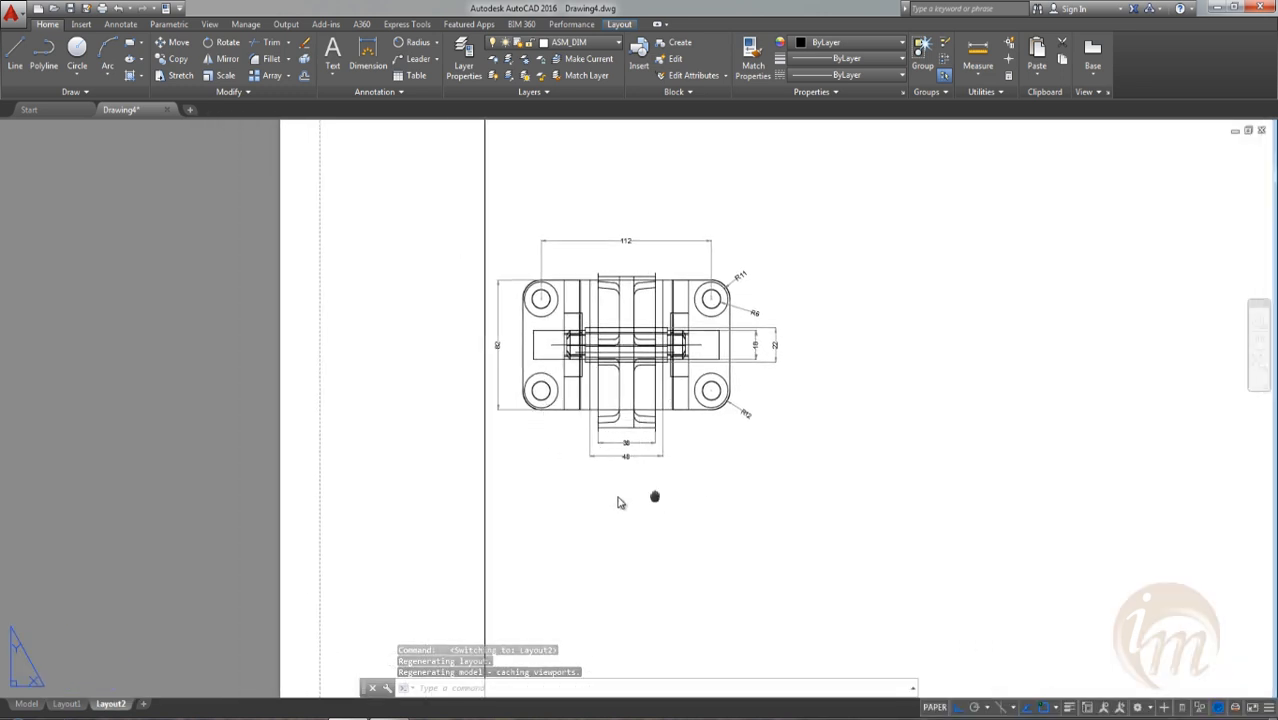
middle_click_drag(620, 499, 306, 487)
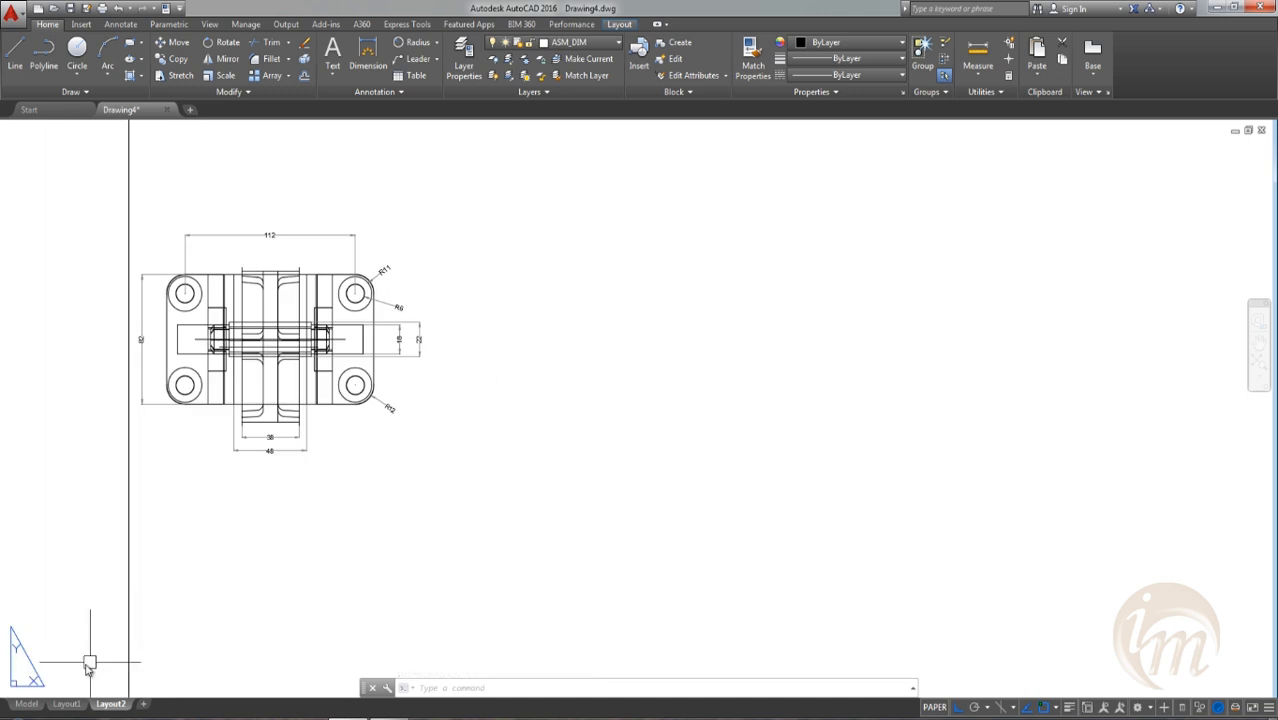
left_click(27, 705)
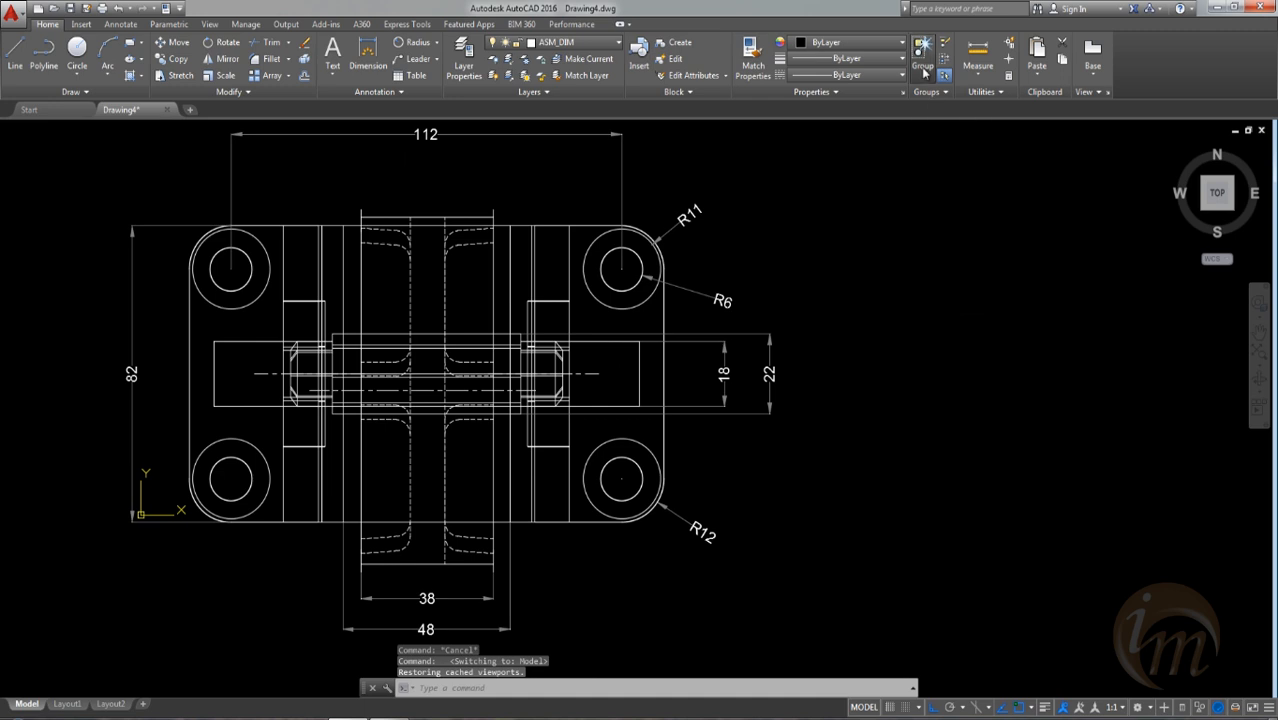
left_click(923, 64)
middle_click_drag(490, 474, 668, 472)
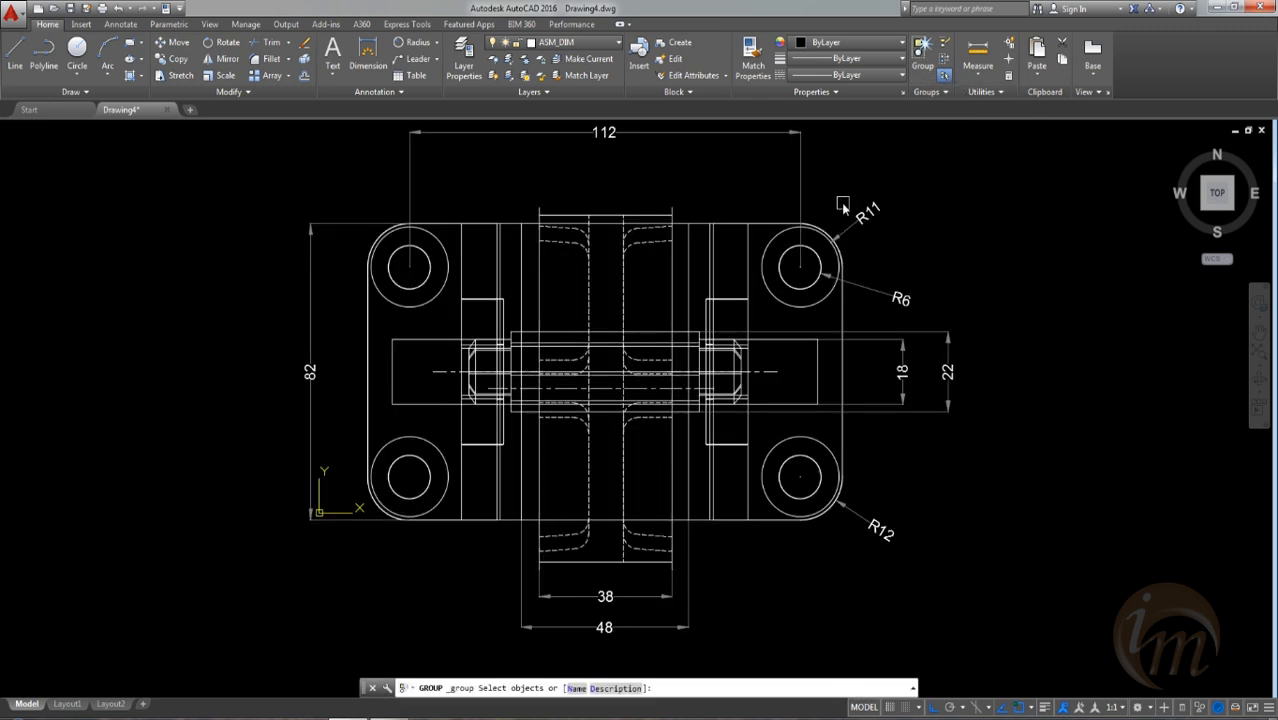
key("Escape")
Step: Copy the assembly's left support block and paste the copy in the empty space to the right of the assembly
left_click(451, 263)
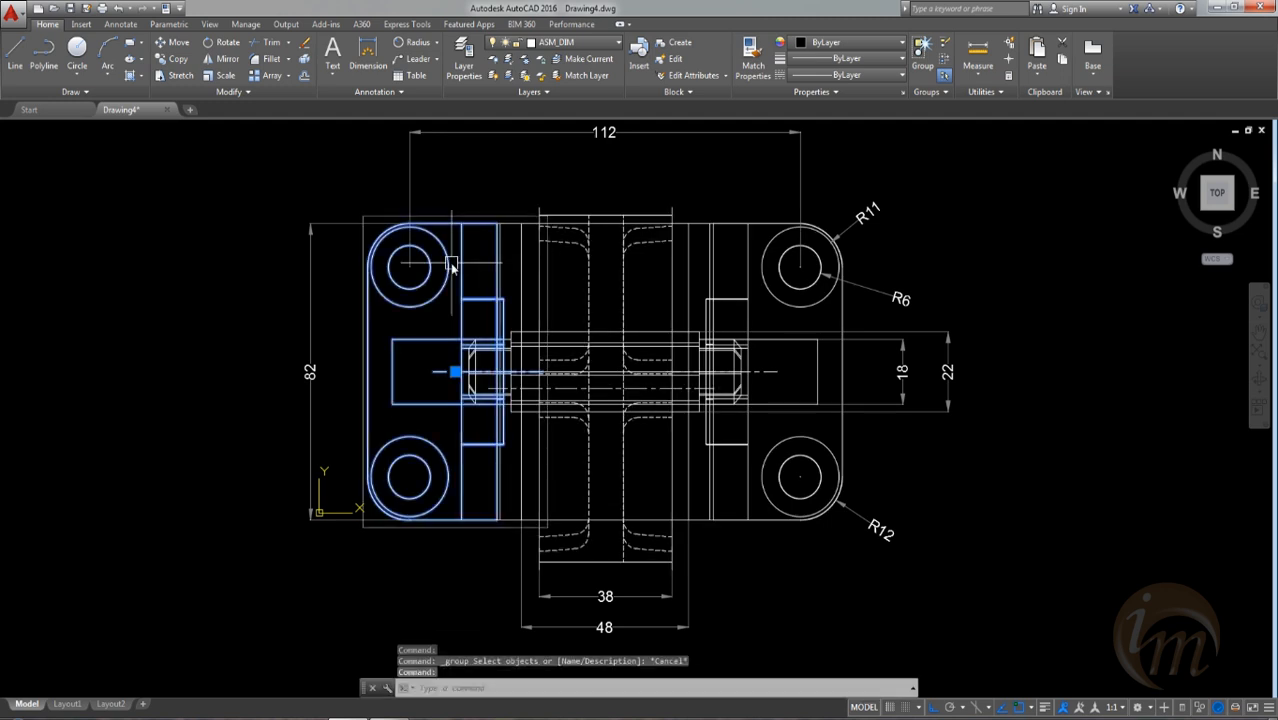
key("ctrl+c")
middle_click_drag(878, 338, 529, 339)
key("ctrl+v")
left_click(919, 491)
middle_click_drag(752, 469, 833, 470)
key("Escape")
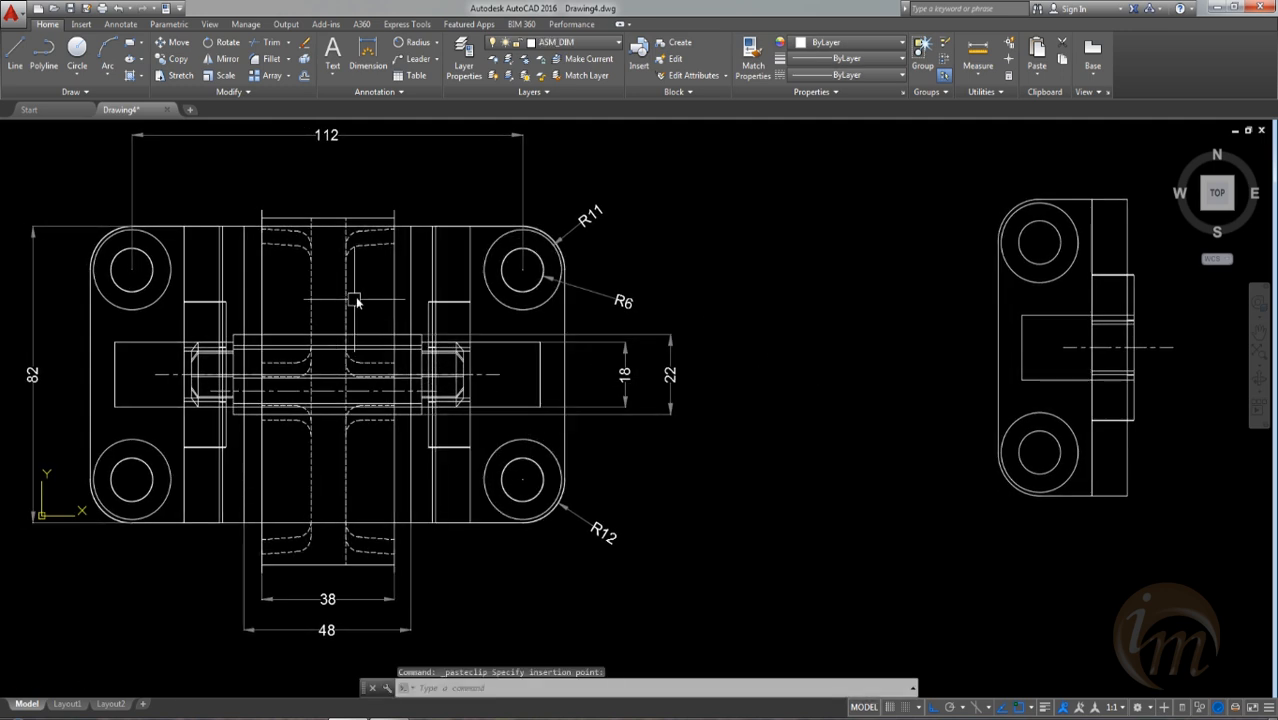
Step: Copy the wheel block and paste the copy to the right of the separate support
left_click(350, 298)
key("ctrl+c")
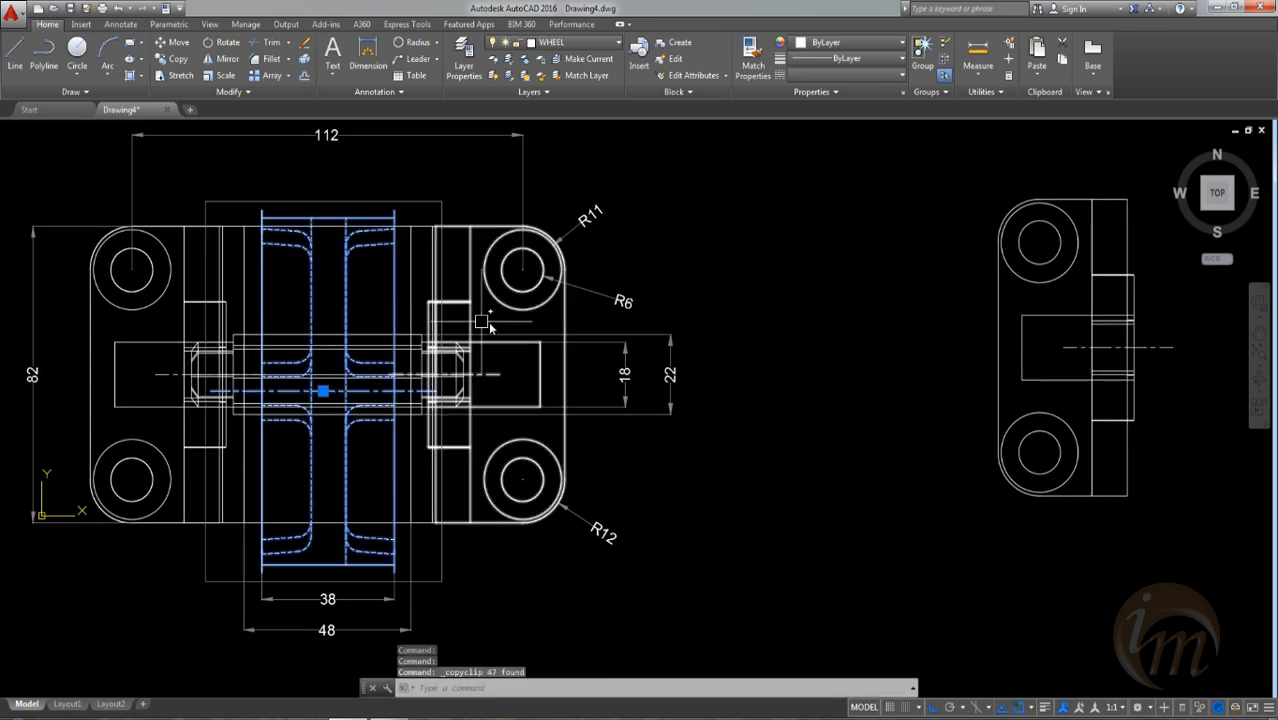
key("ctrl+v")
scroll(980, 440, "down", 4)
middle_click_drag(894, 490, 686, 498)
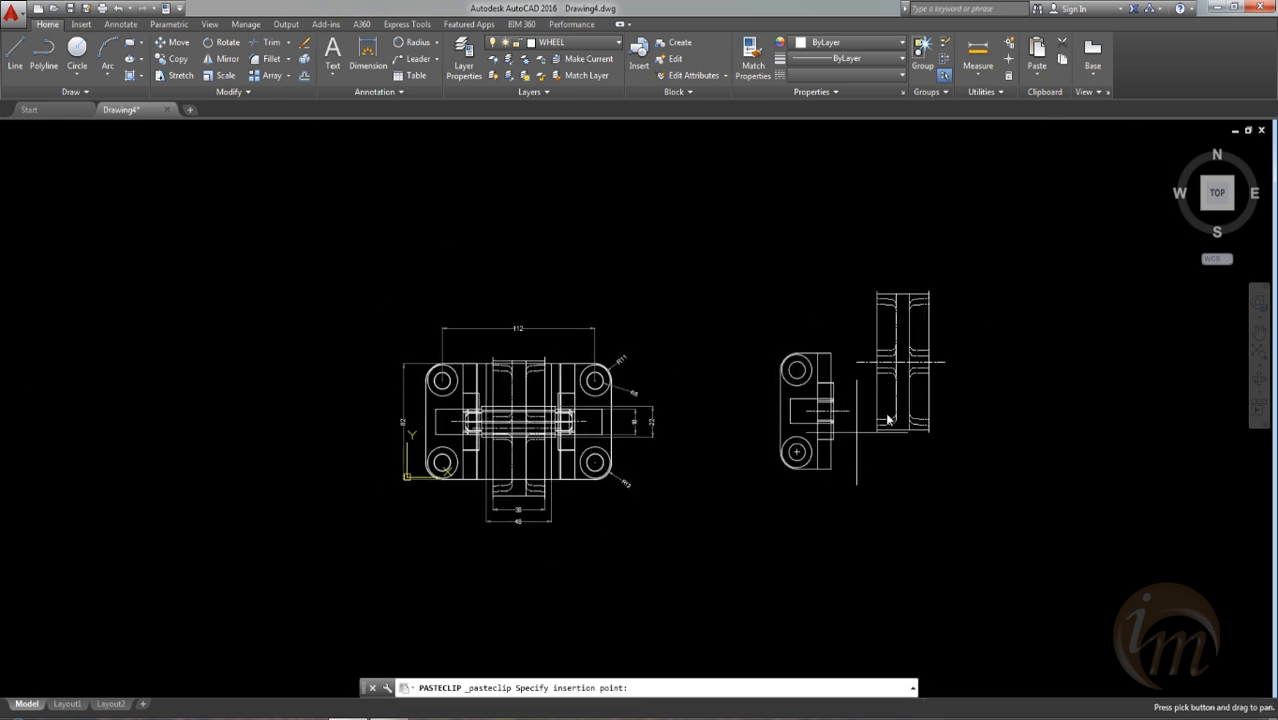
left_click(885, 524)
scroll(736, 474, "up", 2)
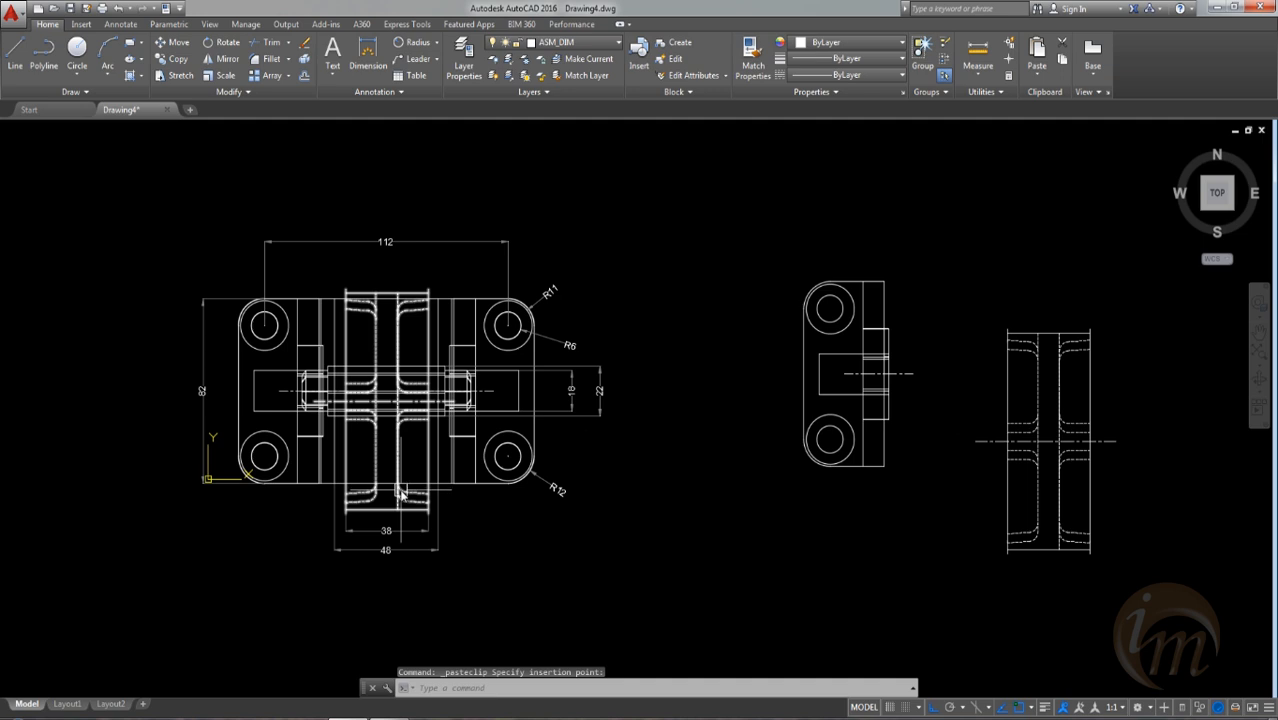
Step: Copy the axle block from the assembly and paste the copy above the separate support and wheel
left_click(346, 415)
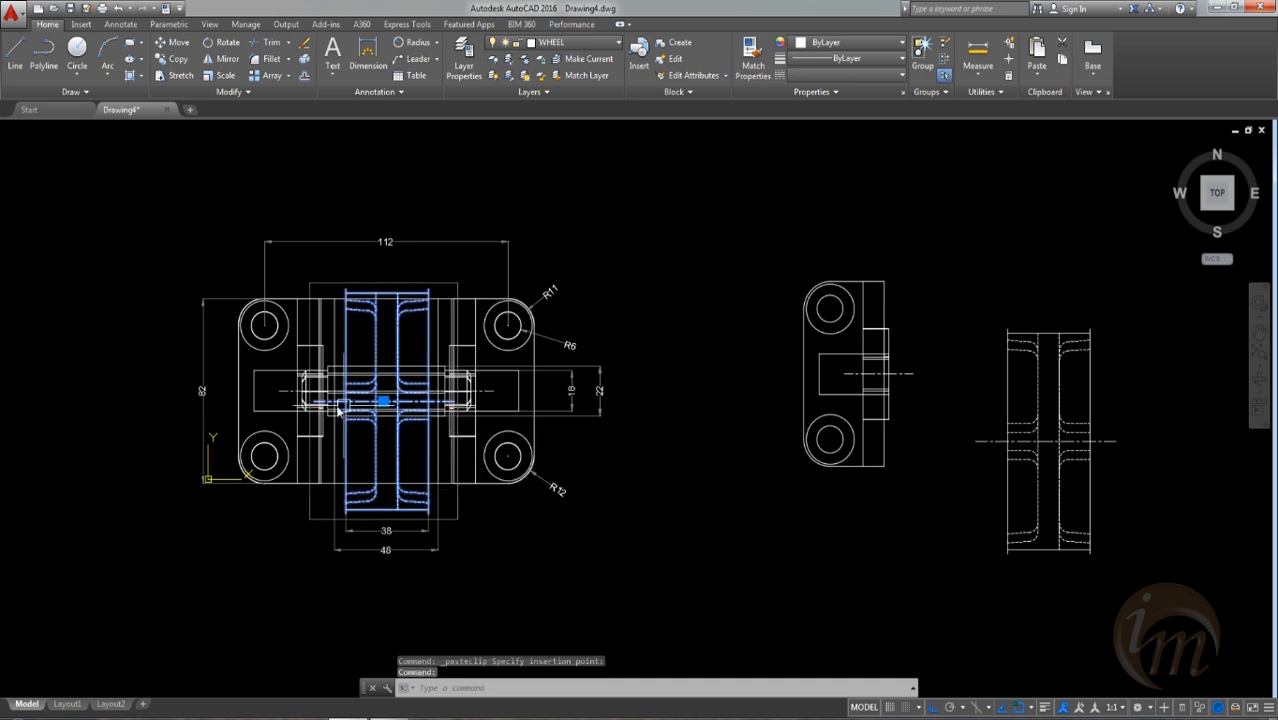
key("Escape")
left_click(307, 385)
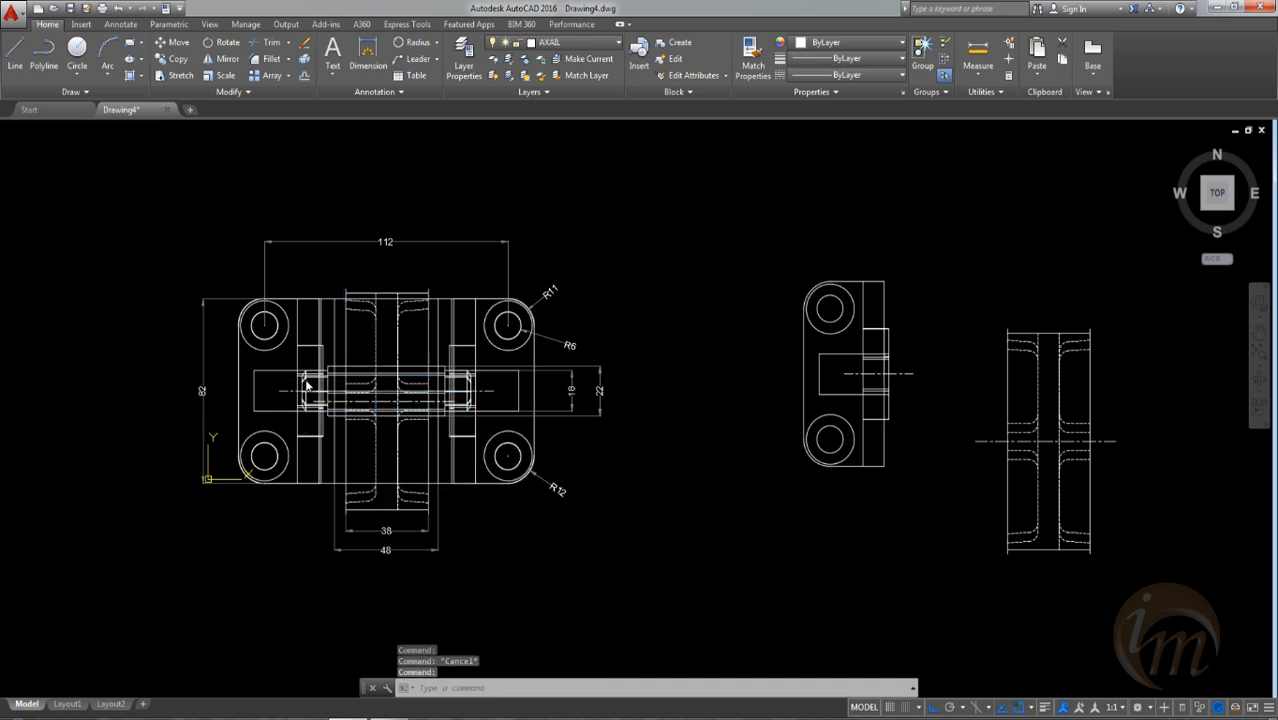
key("ctrl+c")
key("ctrl+v")
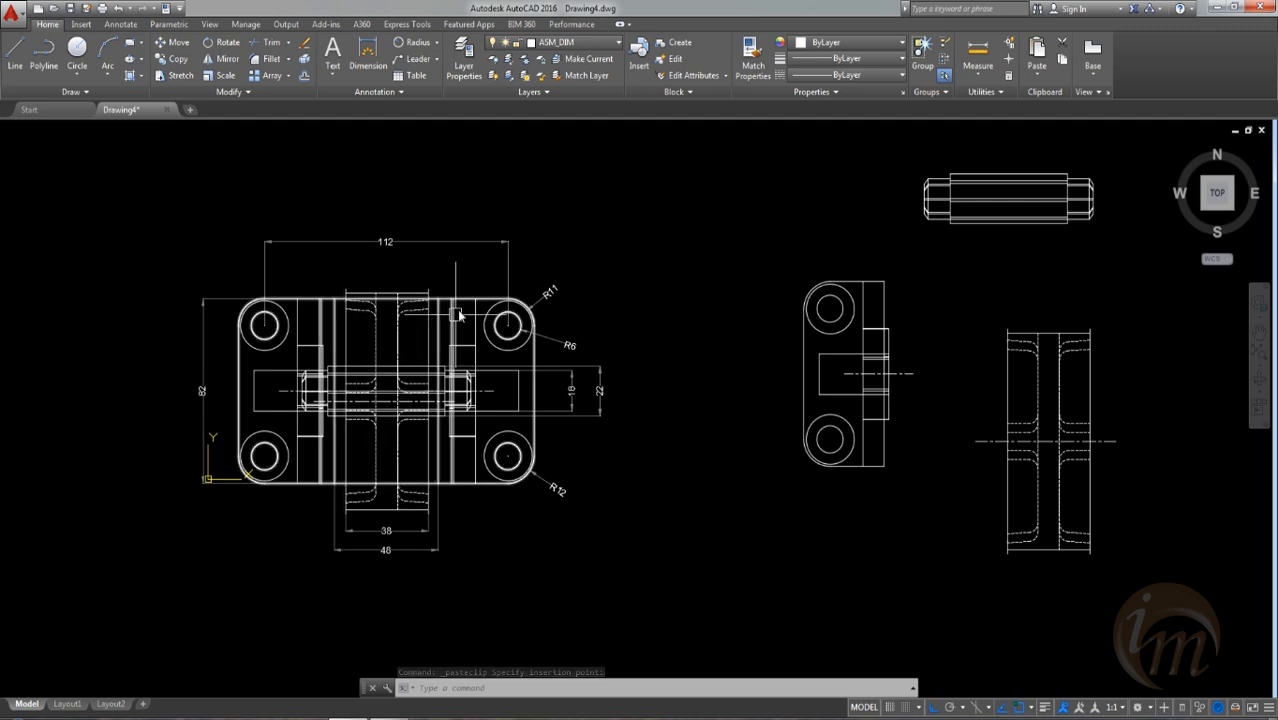
Step: Copy the base plate block and paste the copy below the separate support
left_click(462, 304)
key("Escape")
left_click(322, 305)
key("Escape")
key("ctrl+v")
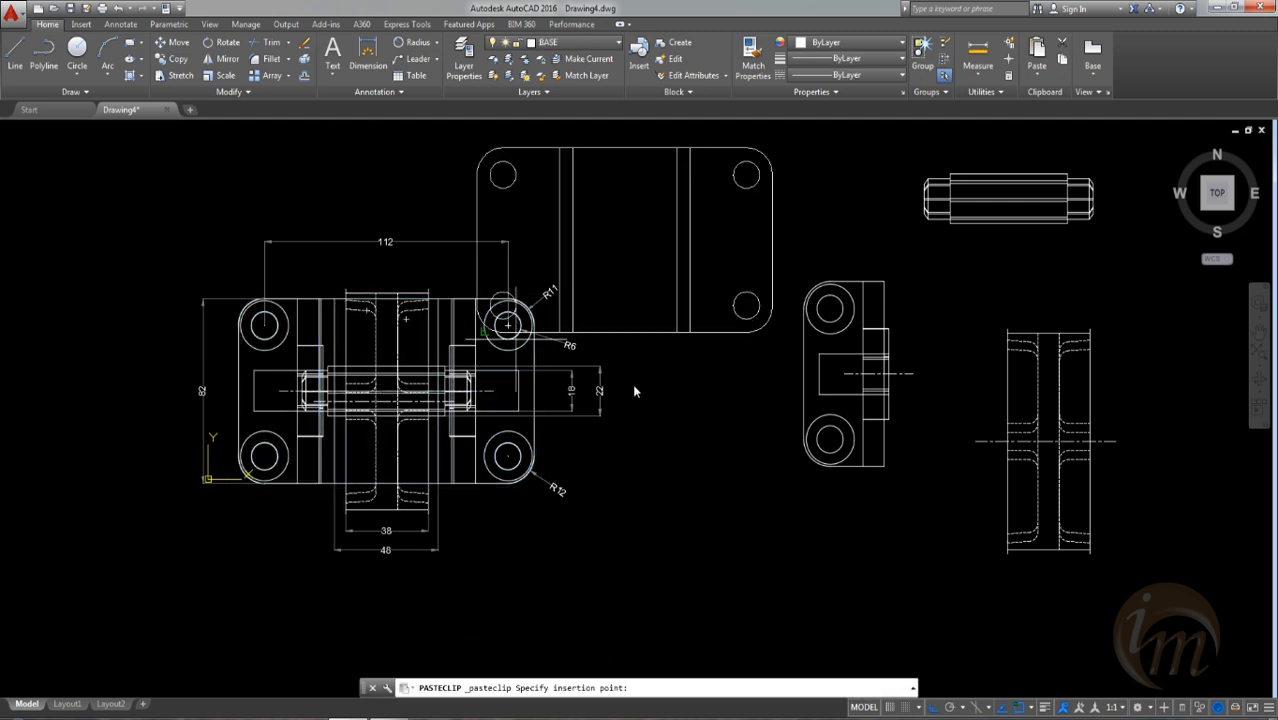
middle_click_drag(827, 600, 660, 512)
left_click(479, 633)
middle_click_drag(543, 458, 609, 468)
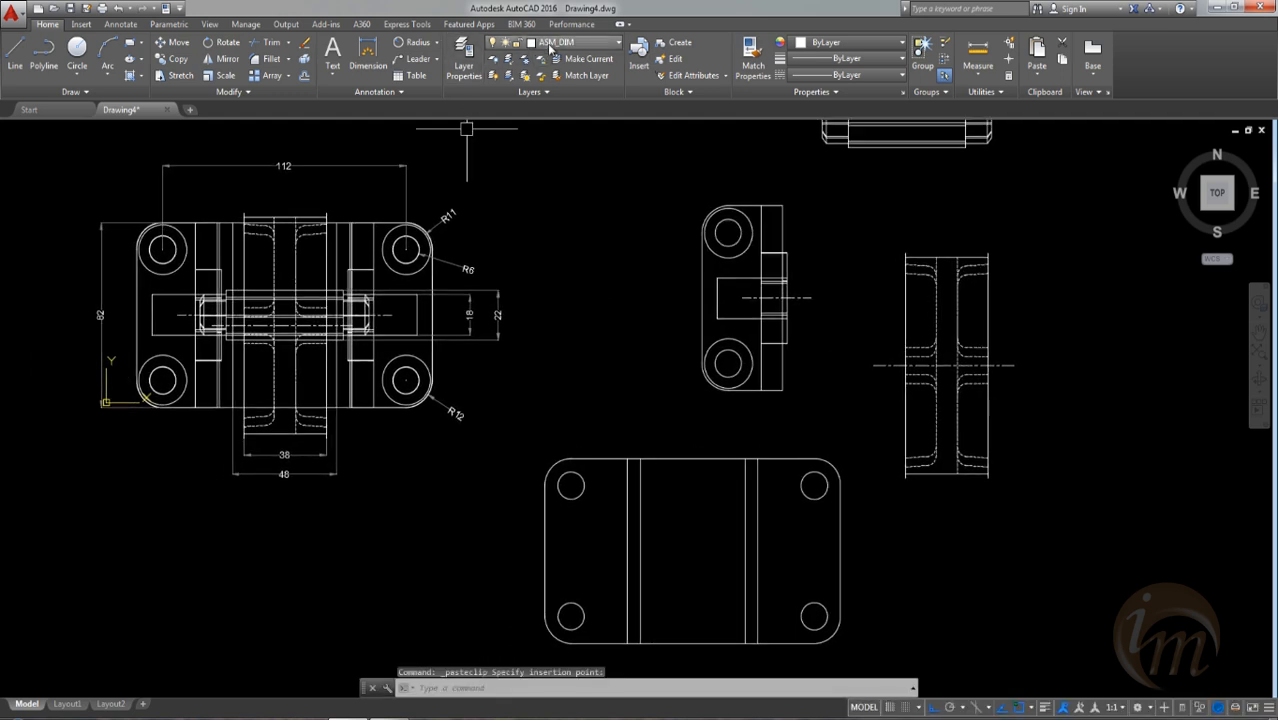
Step: Turn on the base plate's dimension layer, BESE_DIM
left_click(549, 45)
left_click(495, 144)
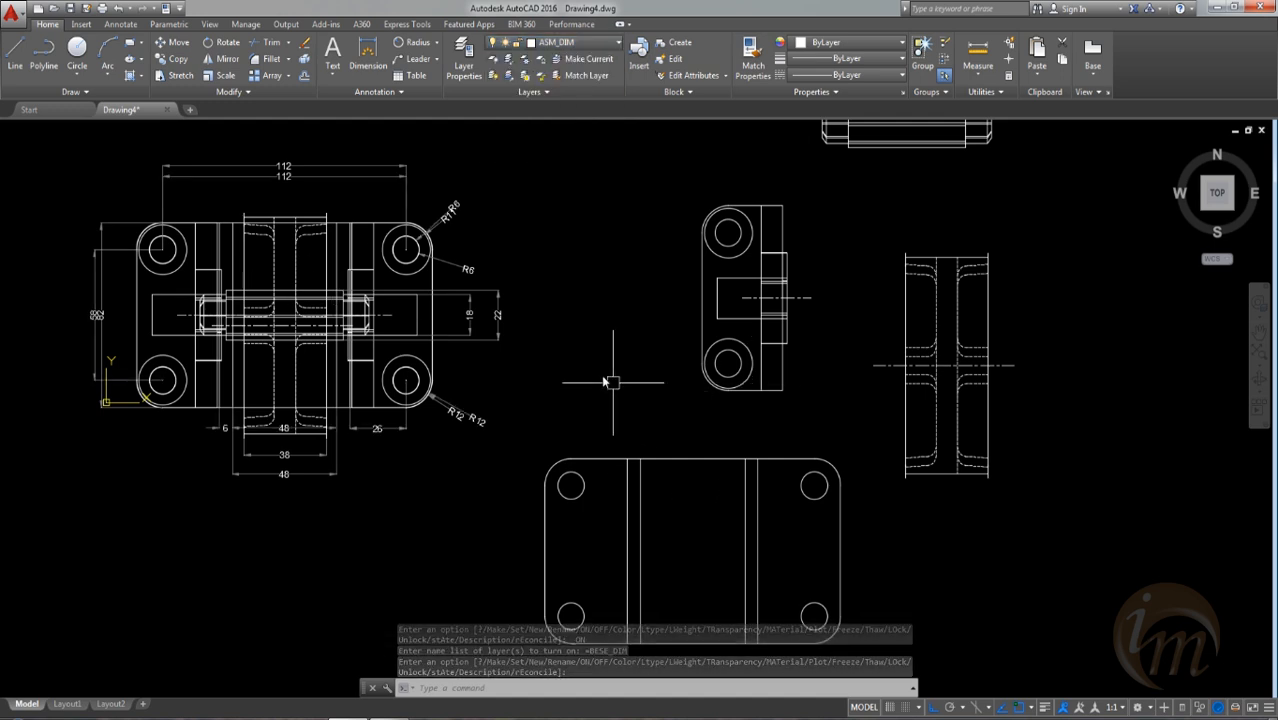
Step: Undo the last layer changes that turned on the base plate's dimension layer
key("ctrl+z")
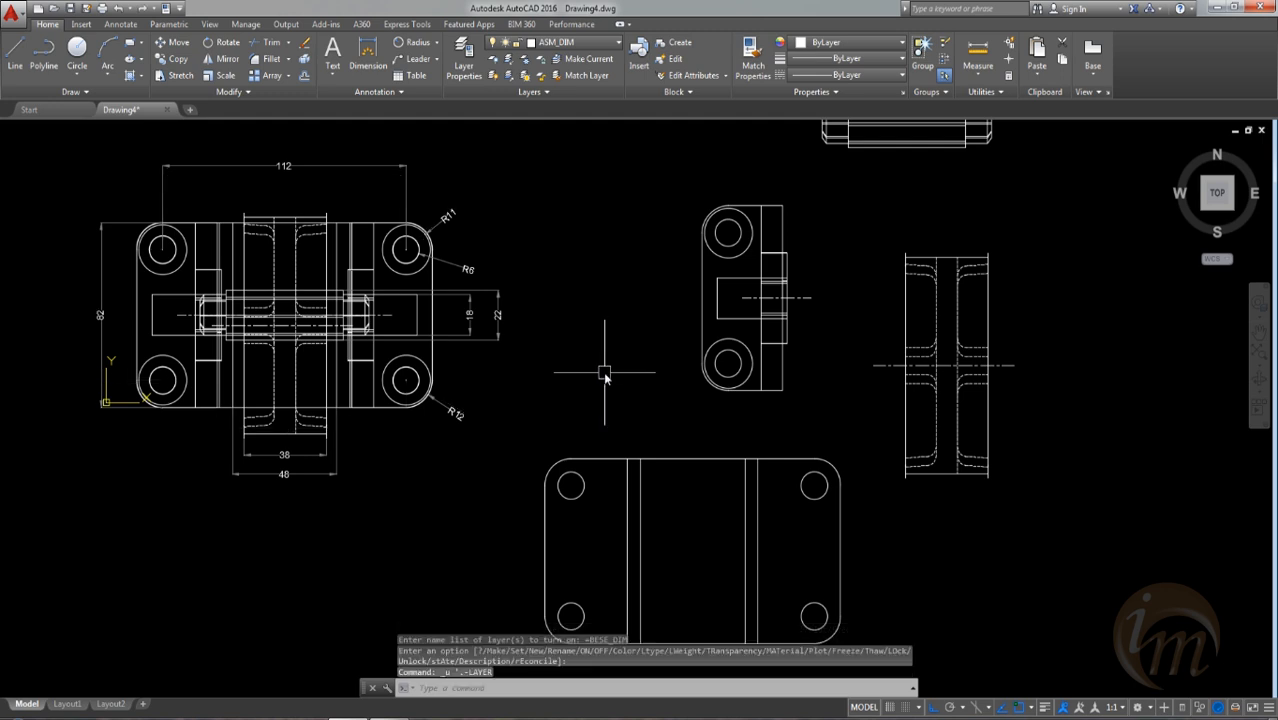
key("ctrl+z")
middle_click_drag(755, 427, 835, 446)
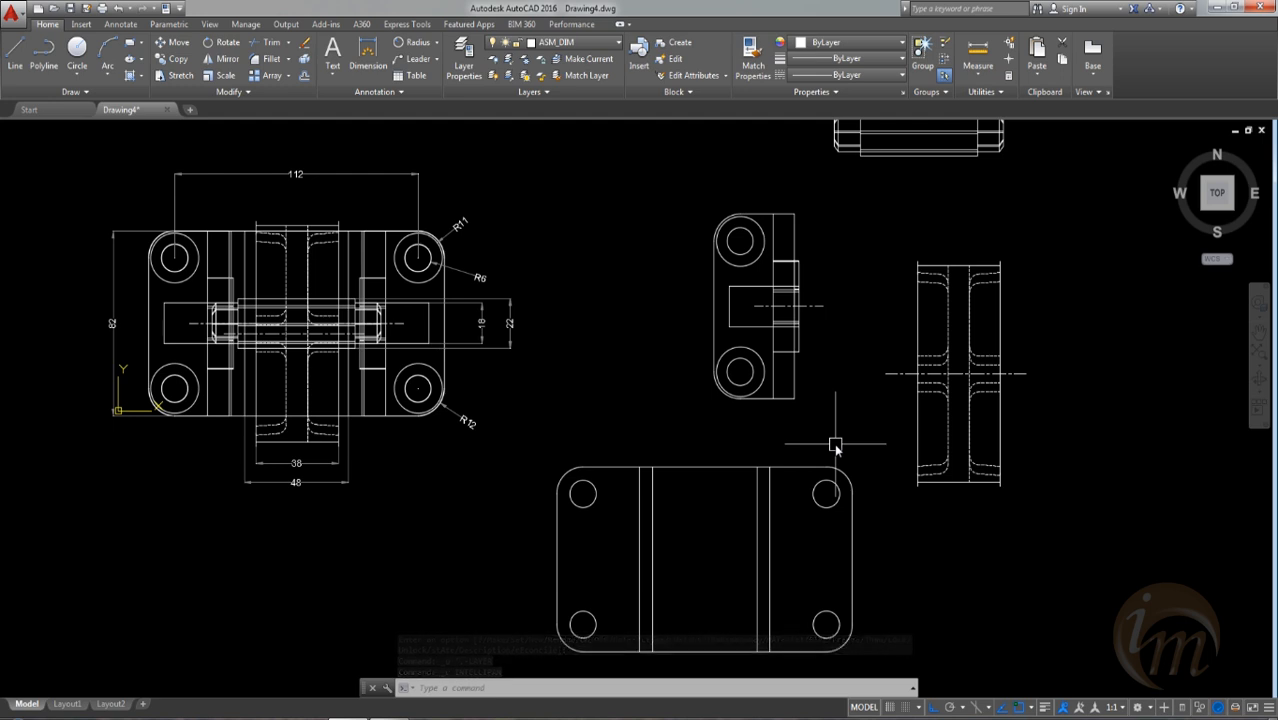
Step: In Layout2, zoom the viewport to the dimensioned caster assembly, centre it in the frame, and return to paper space
left_click(111, 704)
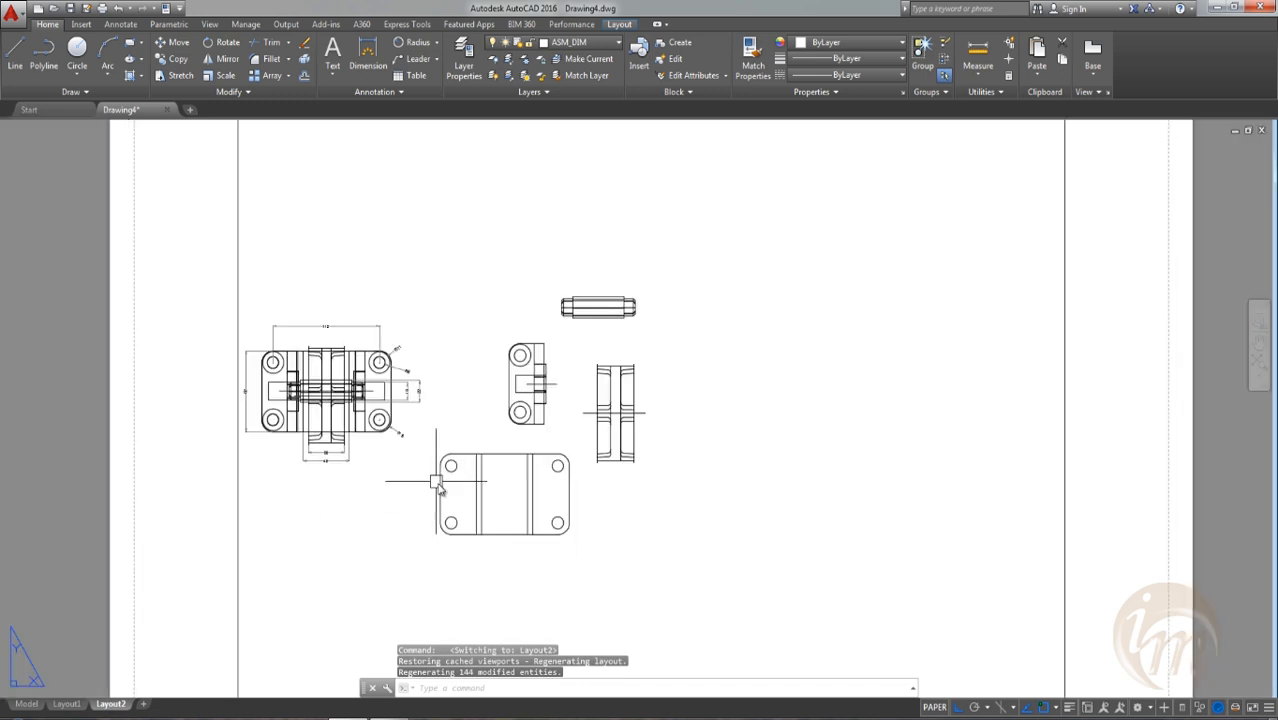
scroll(434, 471, "down", 4)
double_click(607, 514)
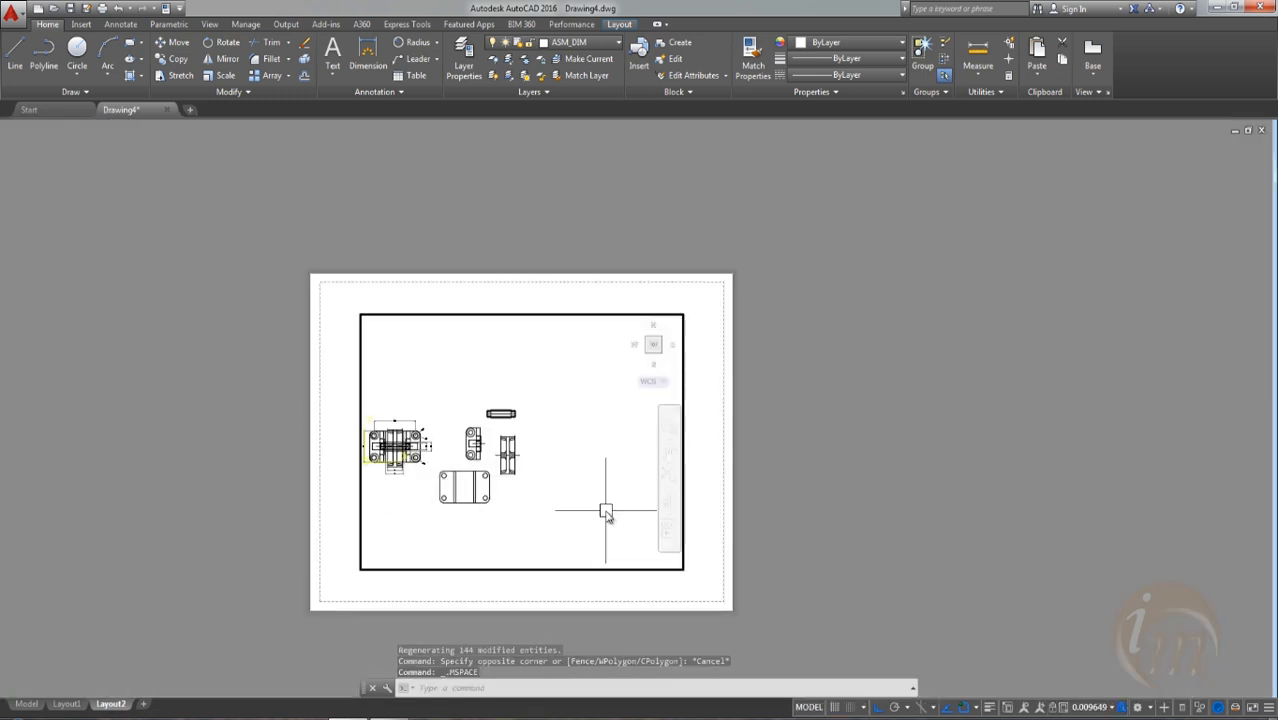
type("z")
key("Return")
scroll(380, 440, "up", 3)
middle_click_drag(400, 457, 502, 480)
left_click(420, 370)
left_click(594, 520)
scroll(791, 465, "up", 3)
scroll(626, 471, "down", 3)
middle_click_drag(602, 478, 626, 472)
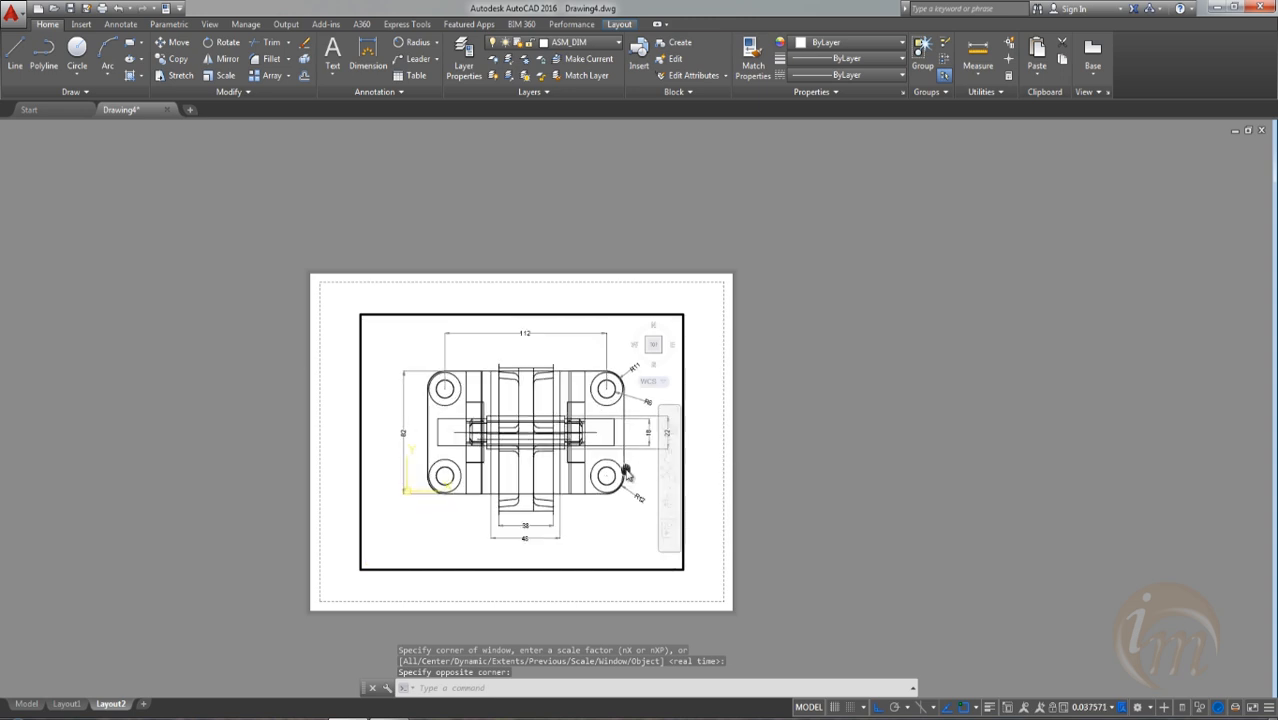
mouse_move(708, 509)
middle_mouse_down()
mouse_move(738, 502)
mouse_move(714, 515)
middle_mouse_up()
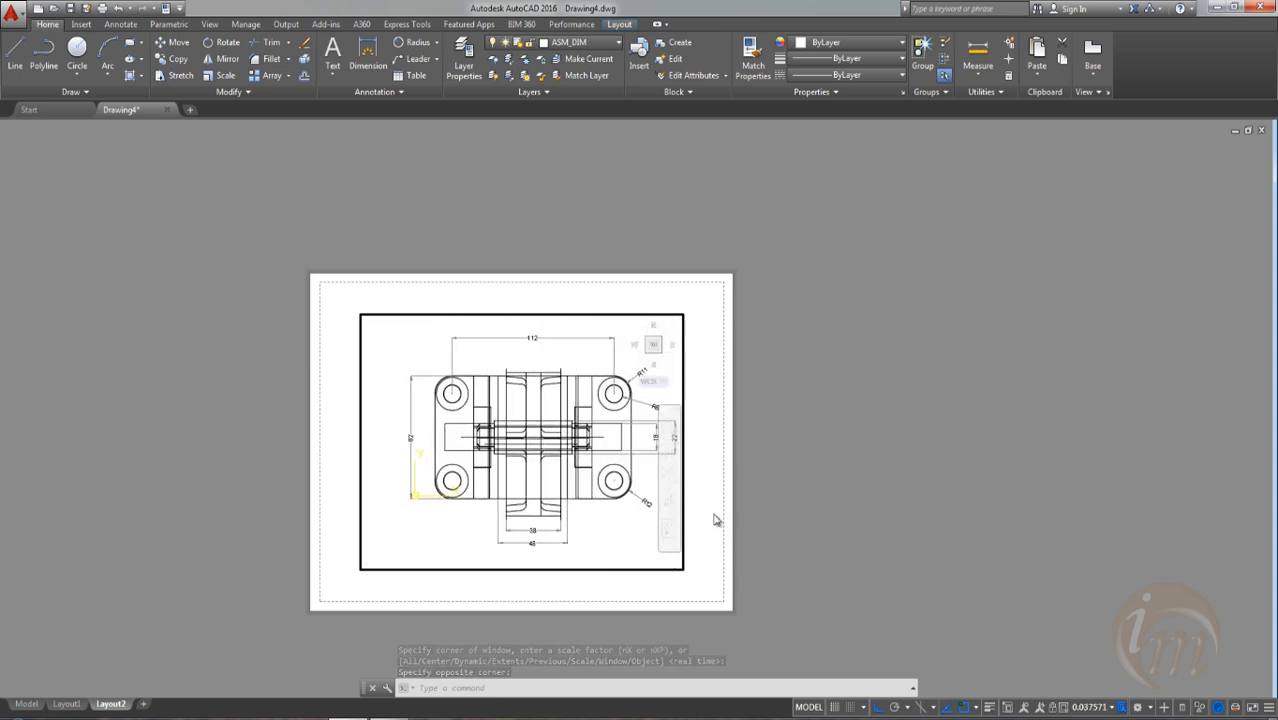
double_click(875, 522)
middle_click_drag(653, 429, 768, 384)
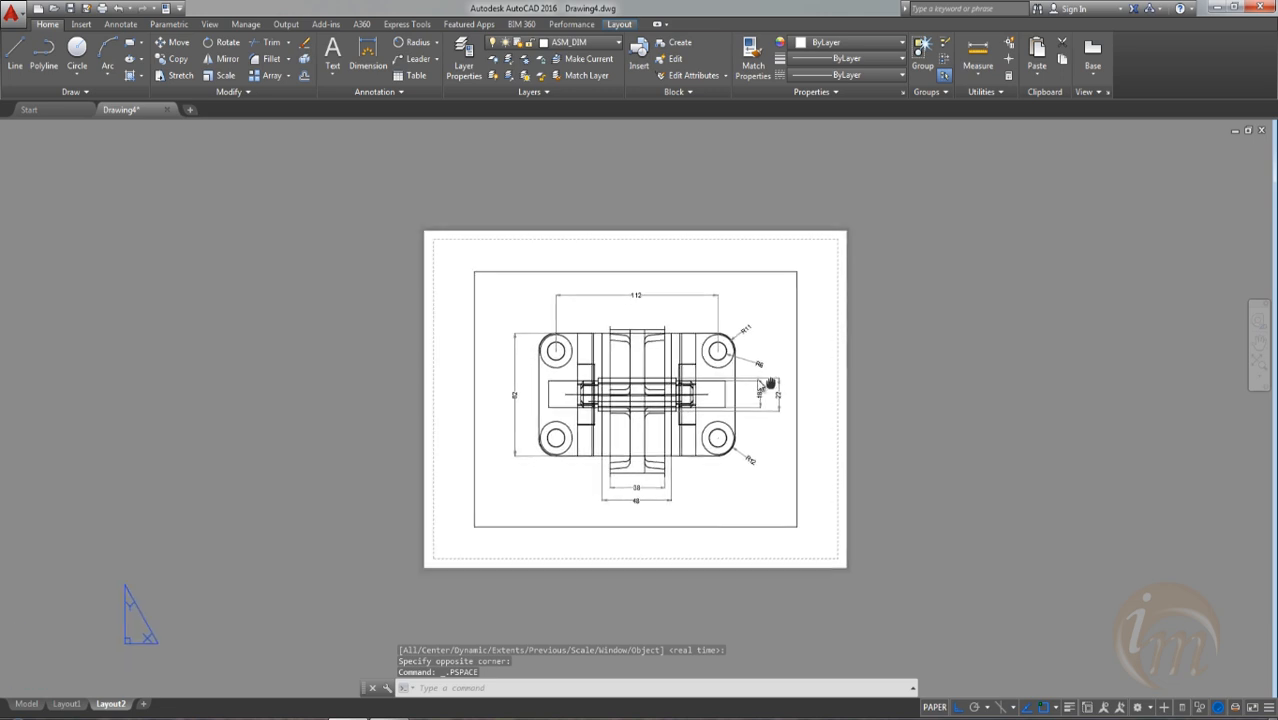
scroll(708, 396, "up", 2)
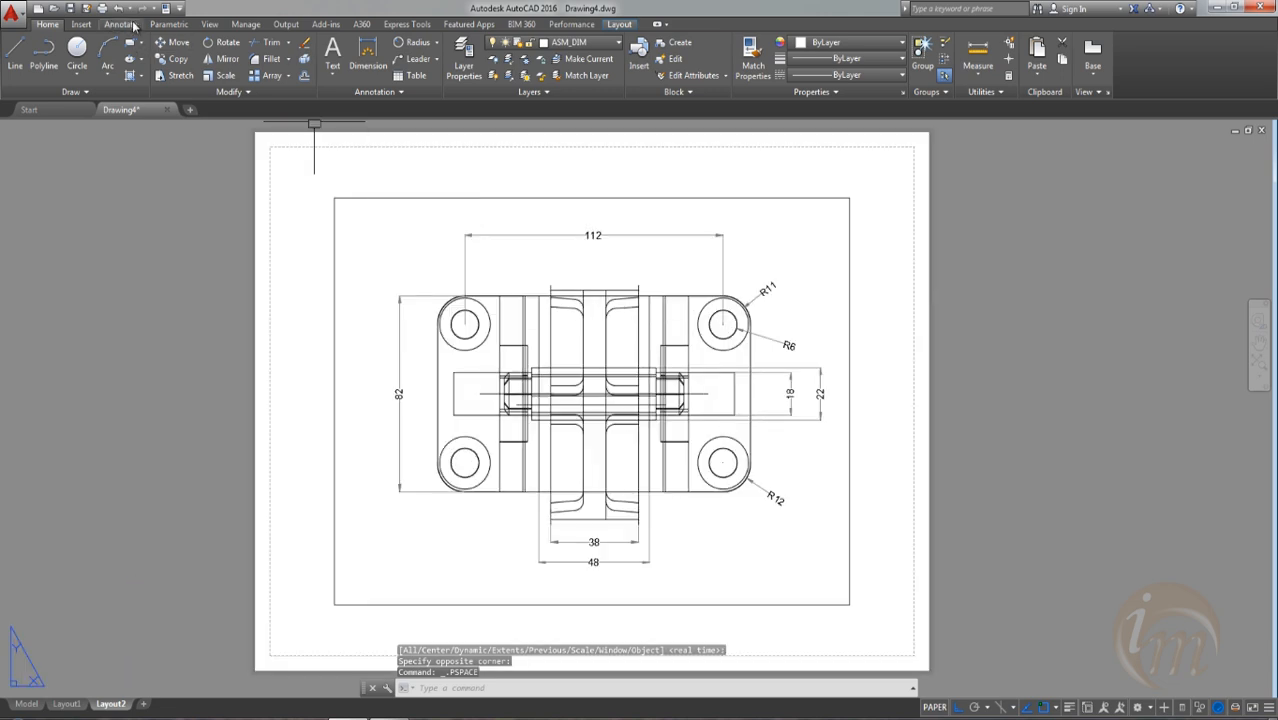
Step: Export the current layout as a PDF named PROJECT_MECH in the info_media folder
left_click(286, 24)
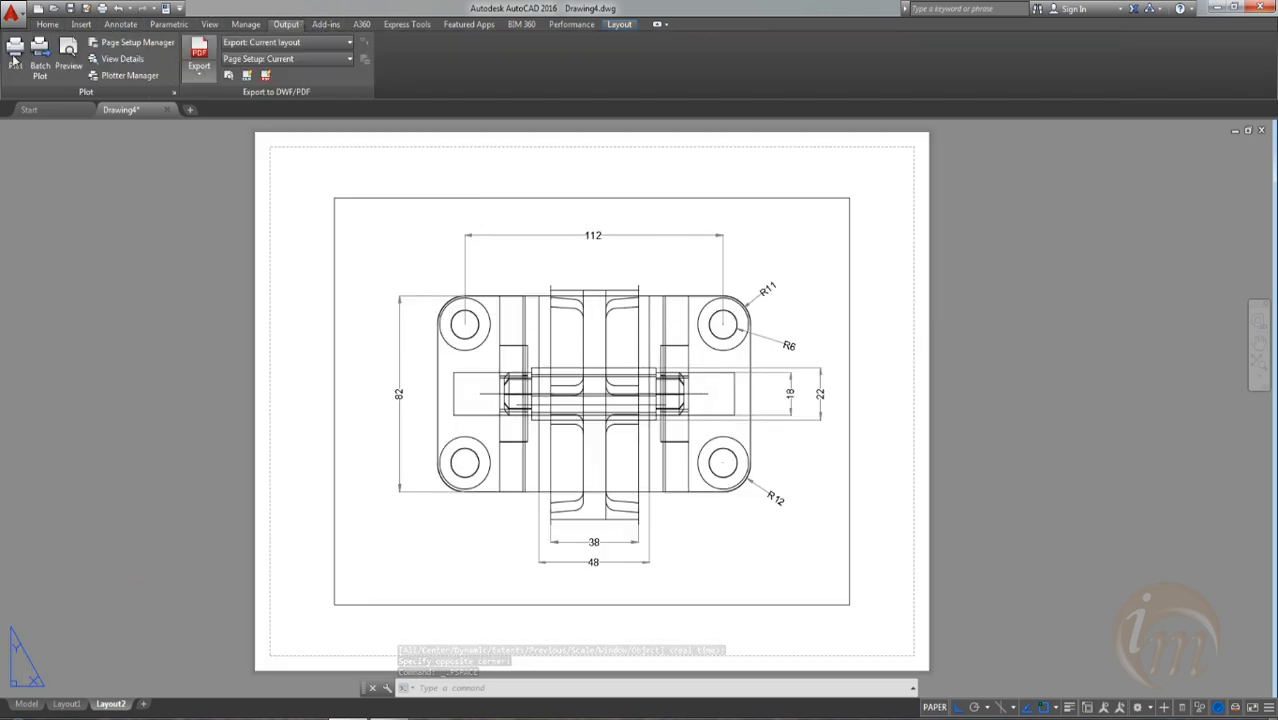
left_click(205, 57)
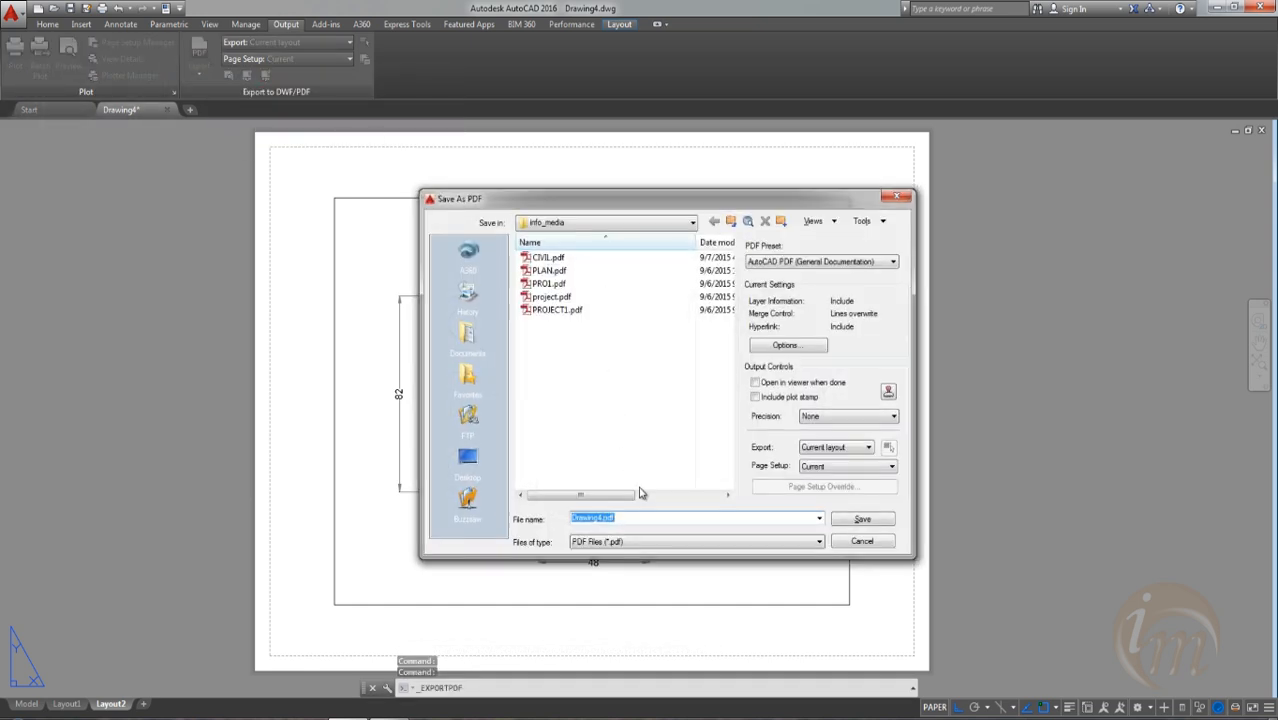
type("PROJ")
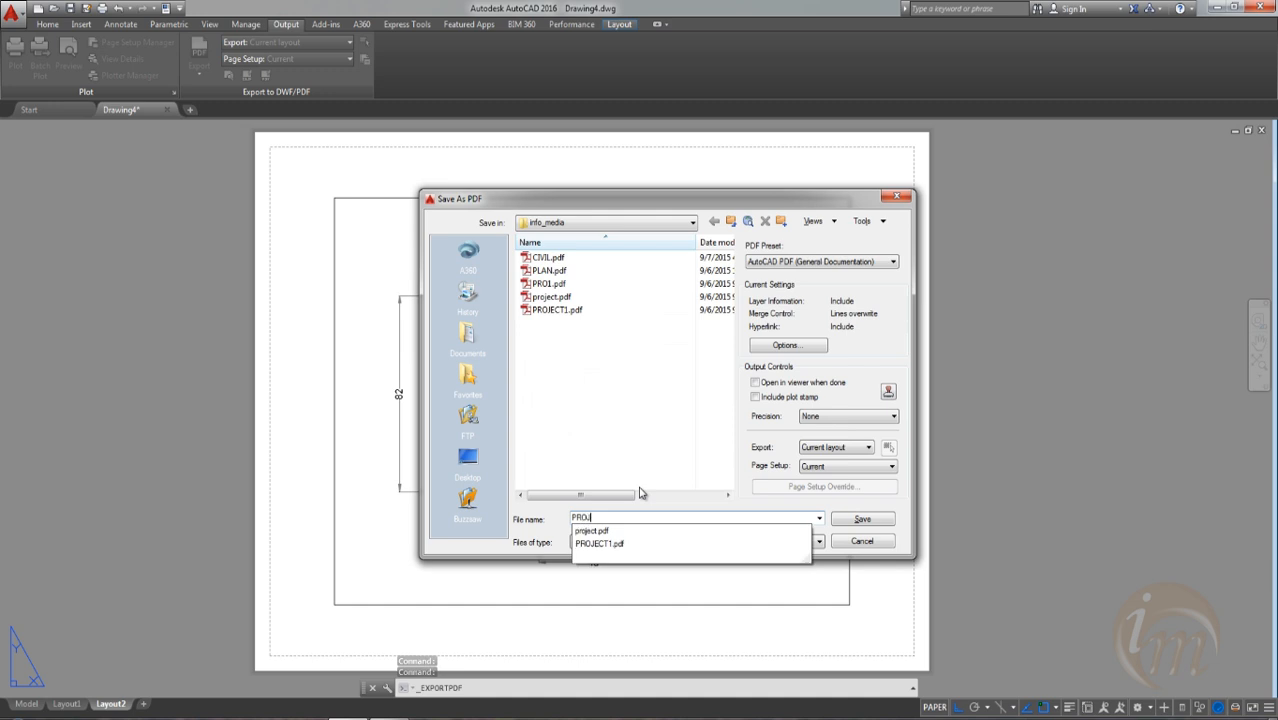
type("ECT_")
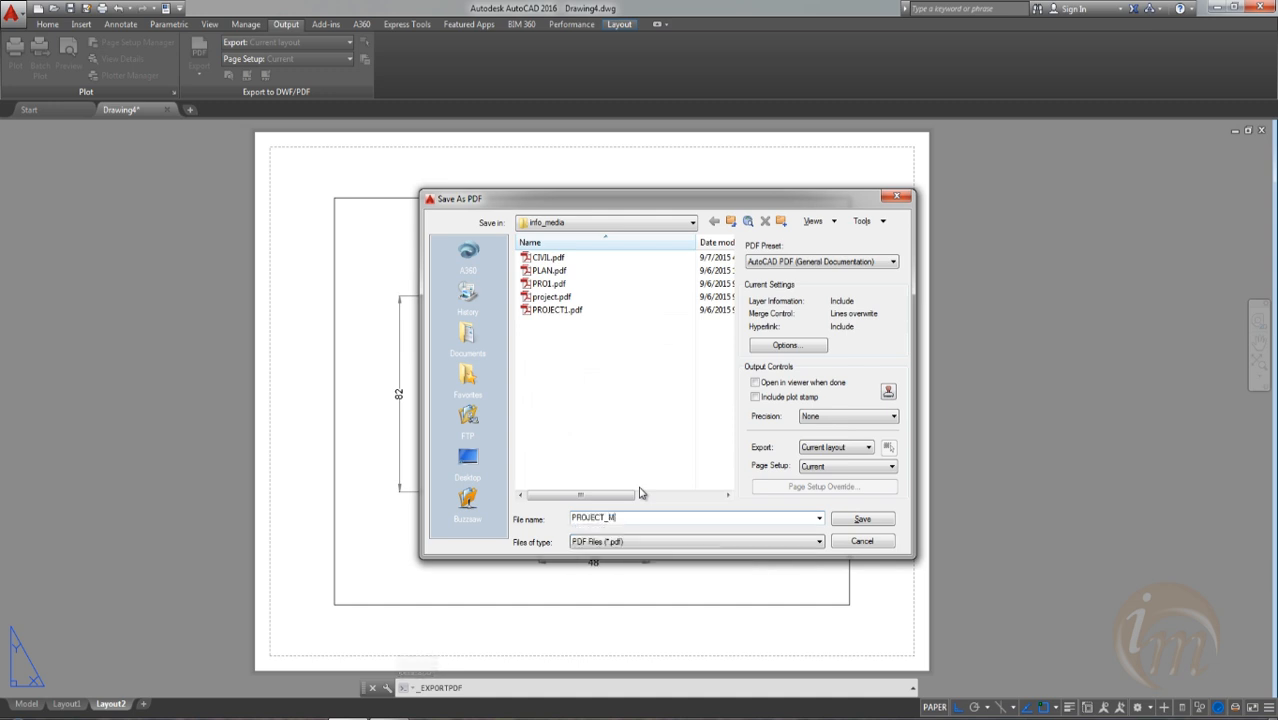
type("MECH")
left_click(861, 519)
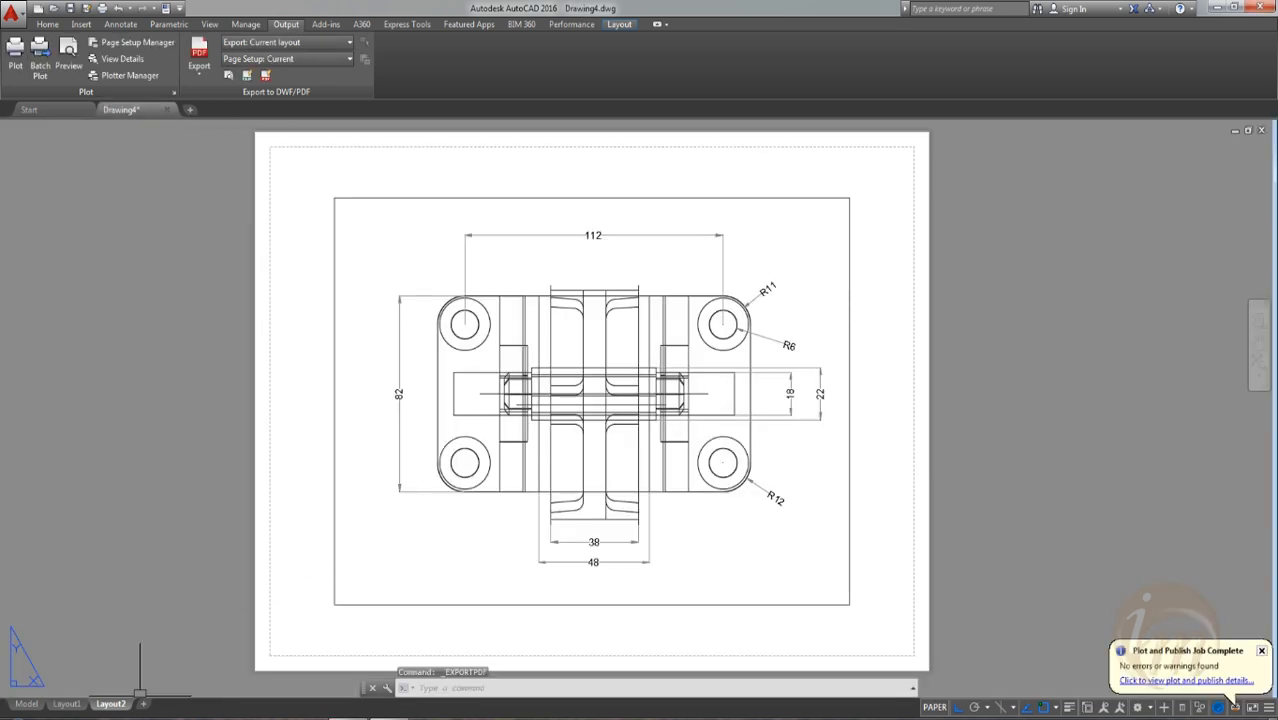
Step: Open PROJECT_MECH.pdf from the info_media folder to check the exported sheet, close it, and return to AutoCAD
right_click(109, 715)
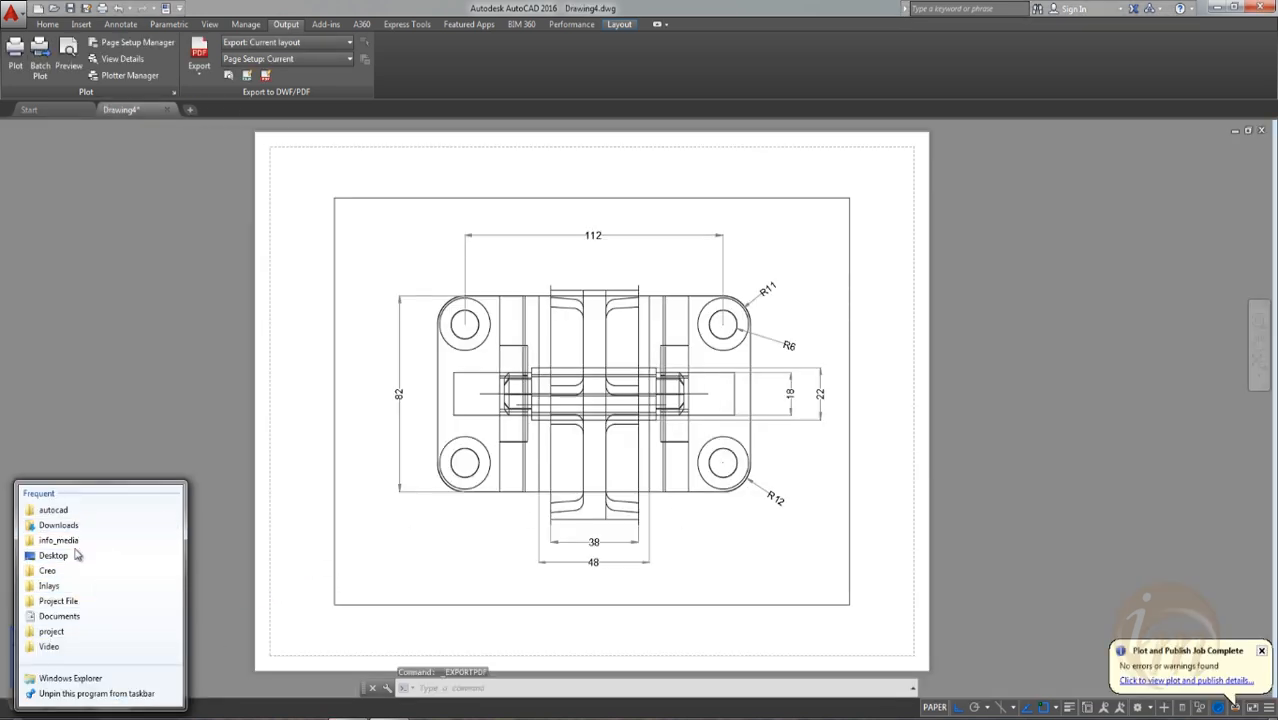
left_click(75, 541)
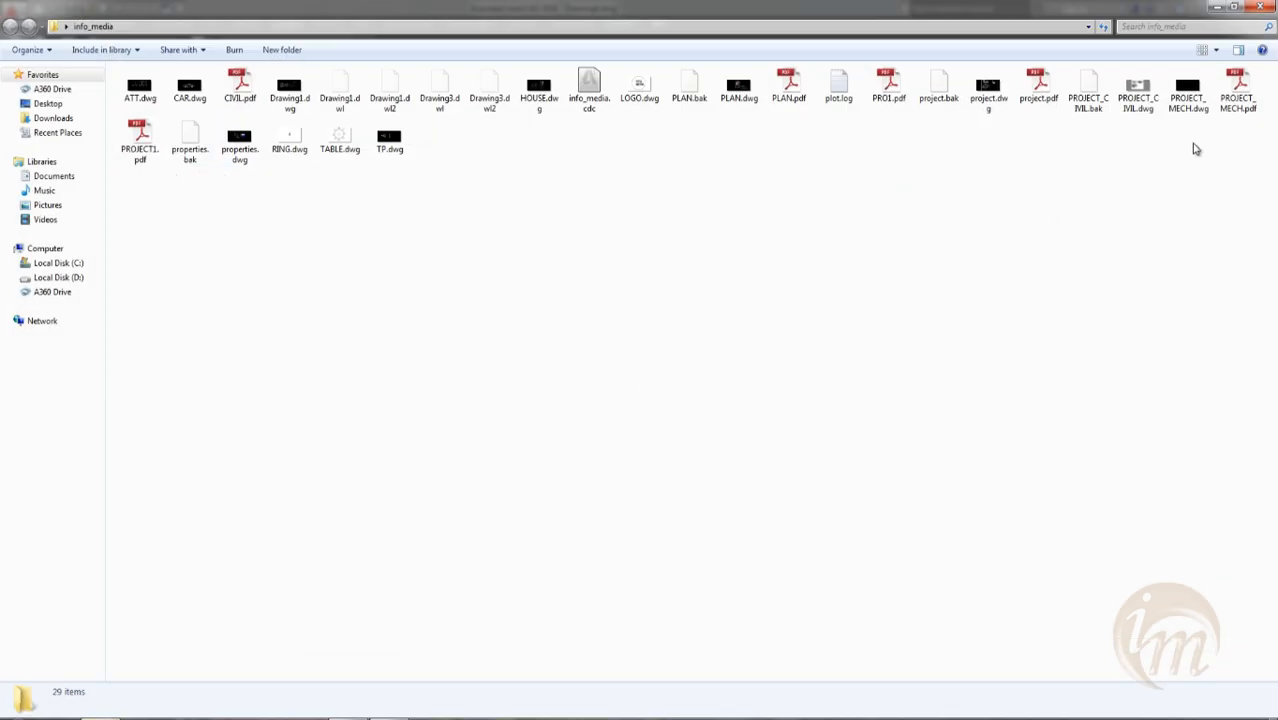
double_click(1237, 95)
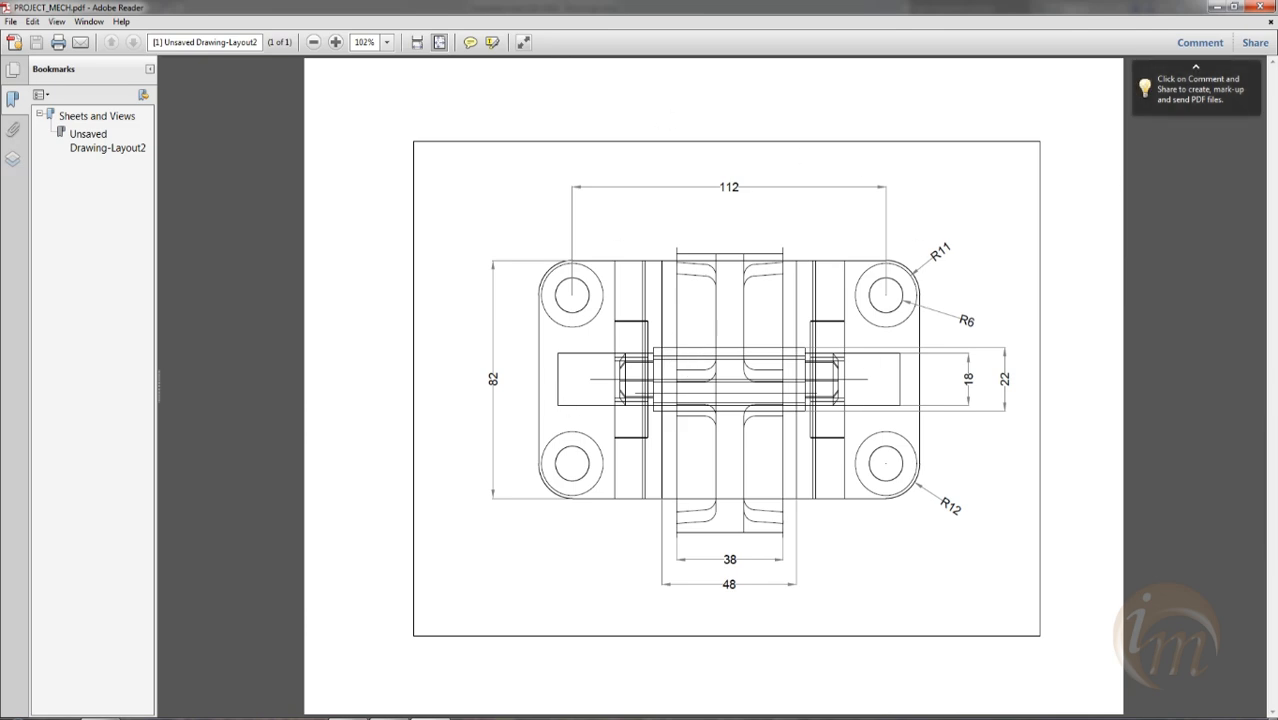
left_click(1260, 7)
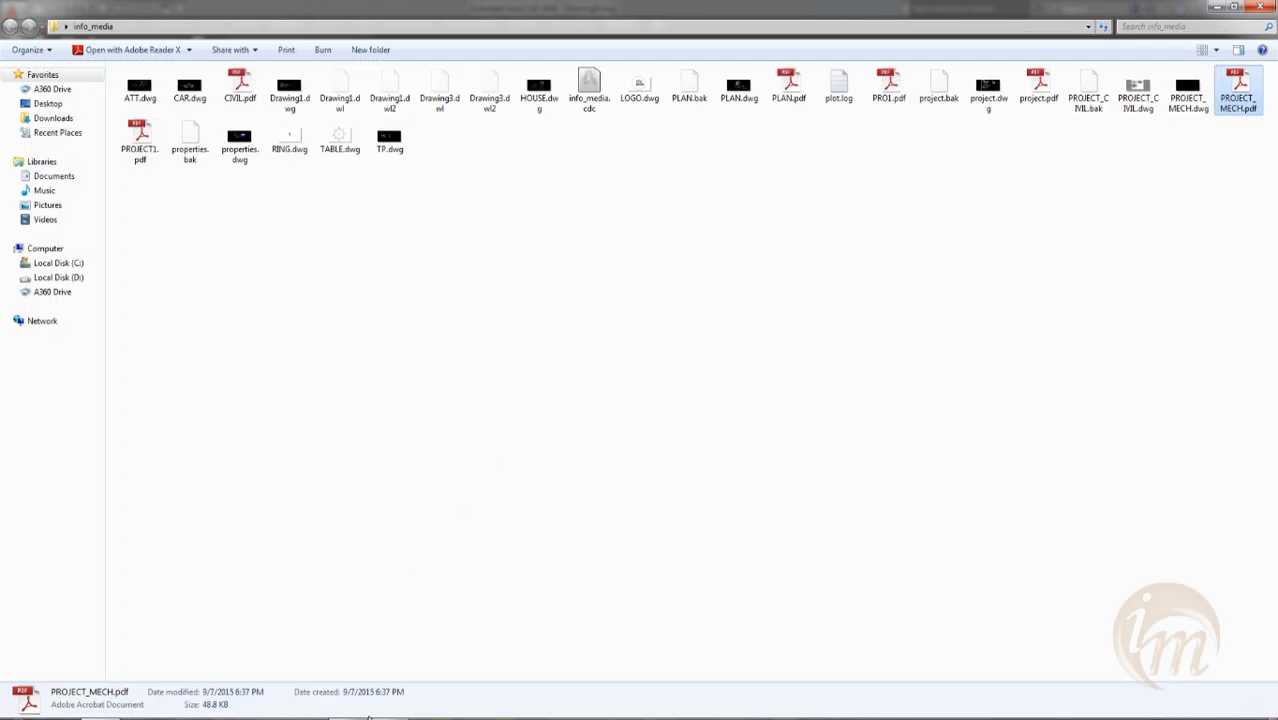
left_click(368, 716)
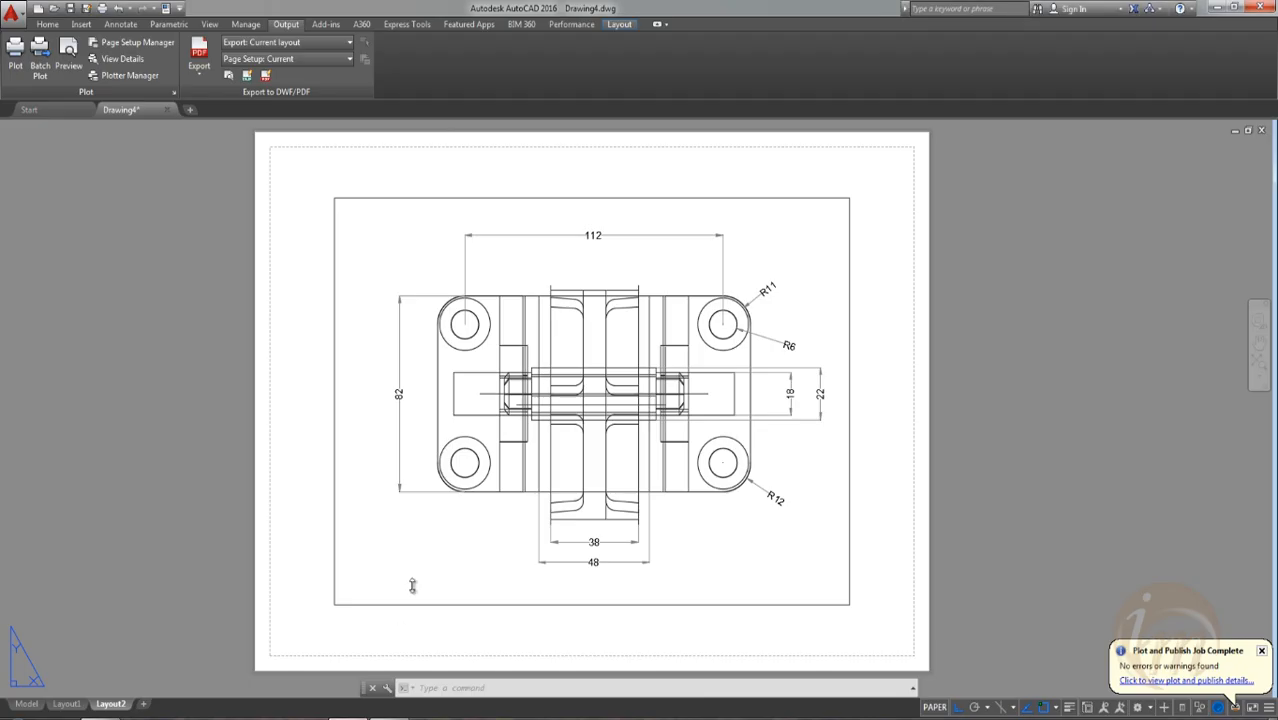
Step: Preview the Layout2 plot using the previous plot's page setup, and leave without plotting
left_click(14, 72)
left_click(499, 221)
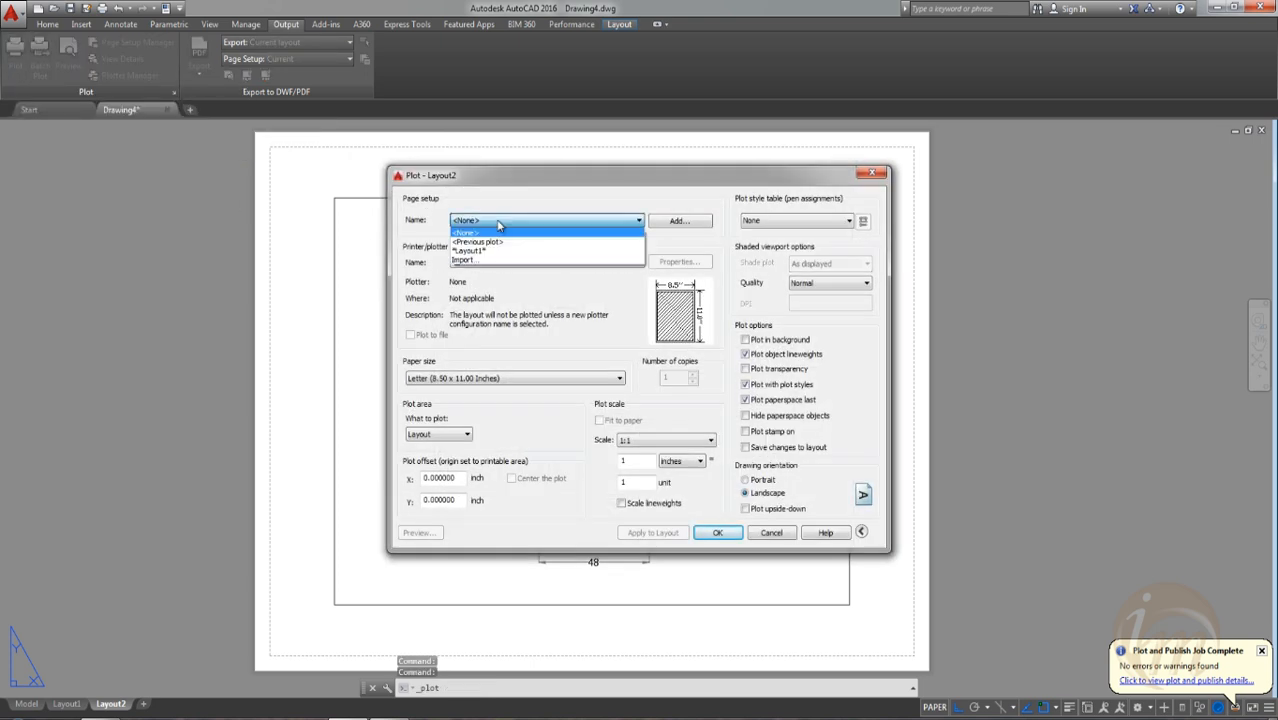
left_click(497, 244)
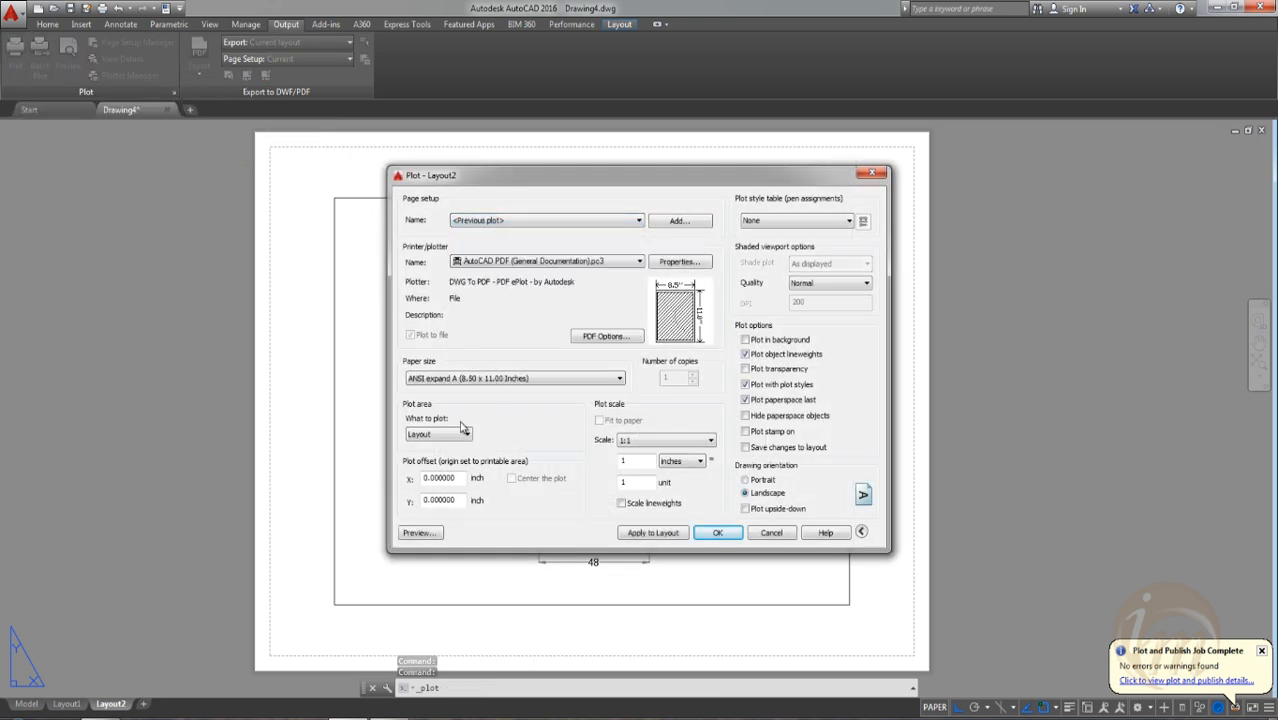
left_click(420, 533)
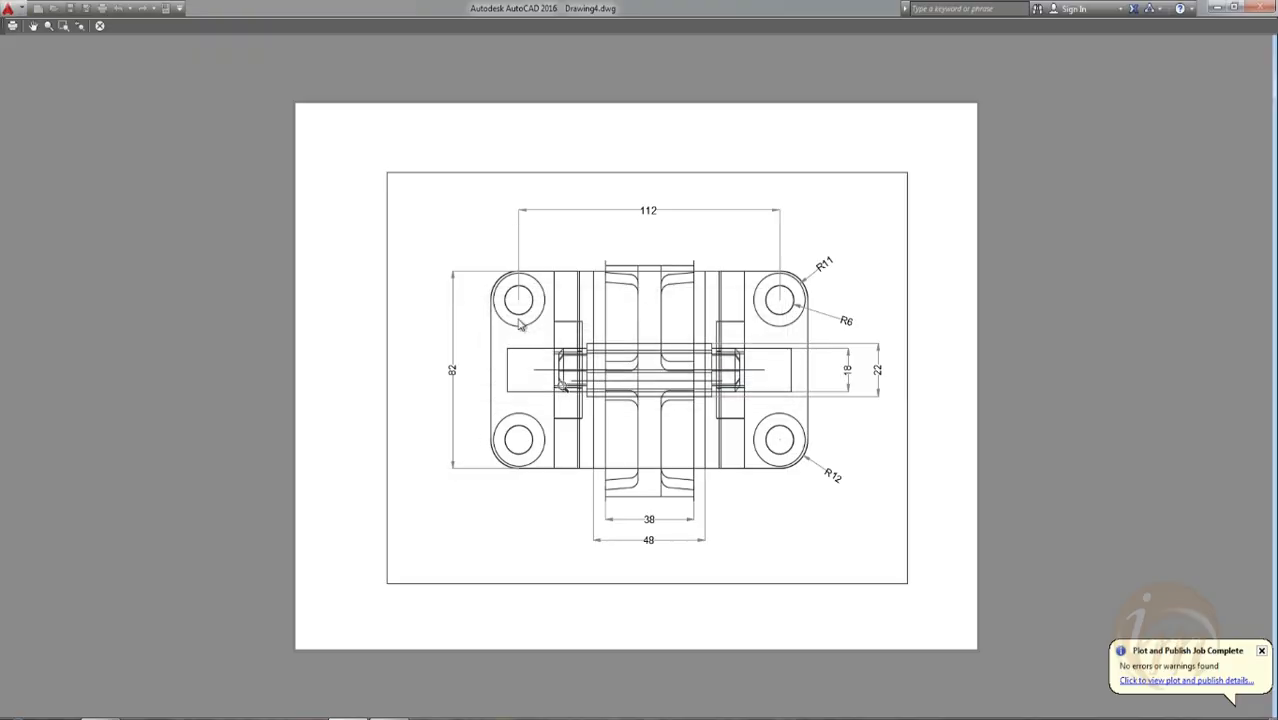
key("Escape")
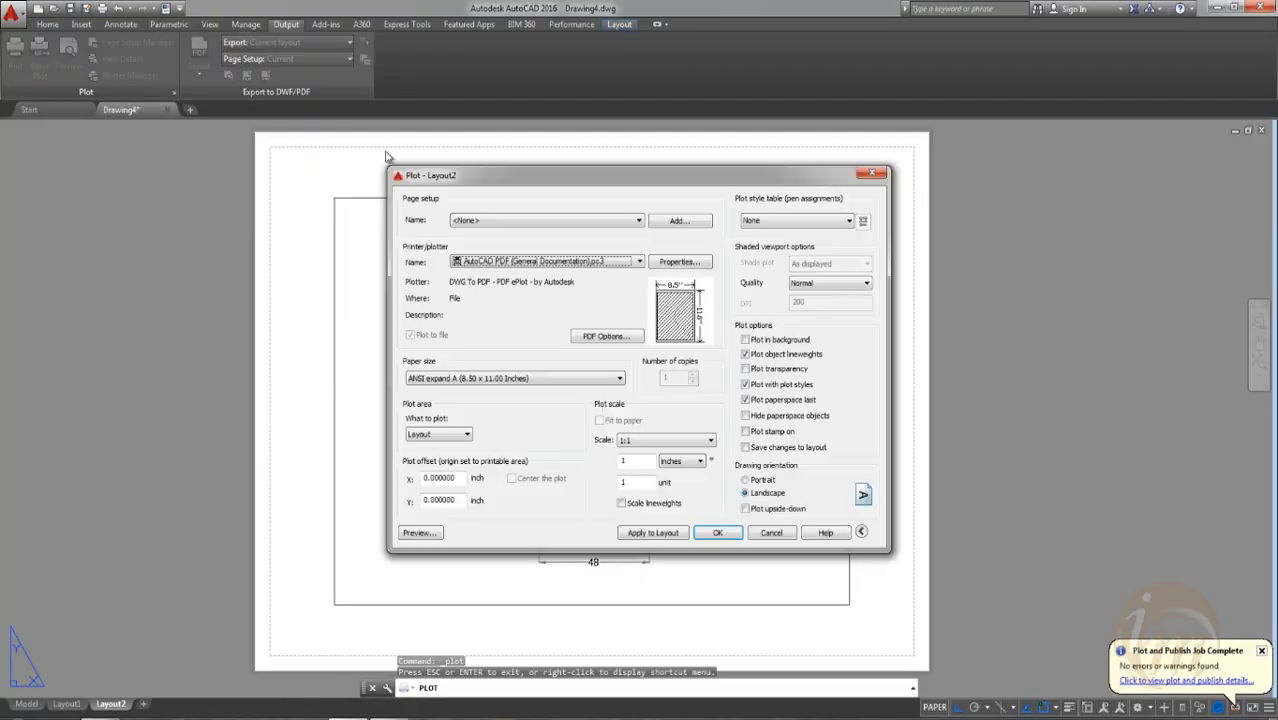
left_click(784, 535)
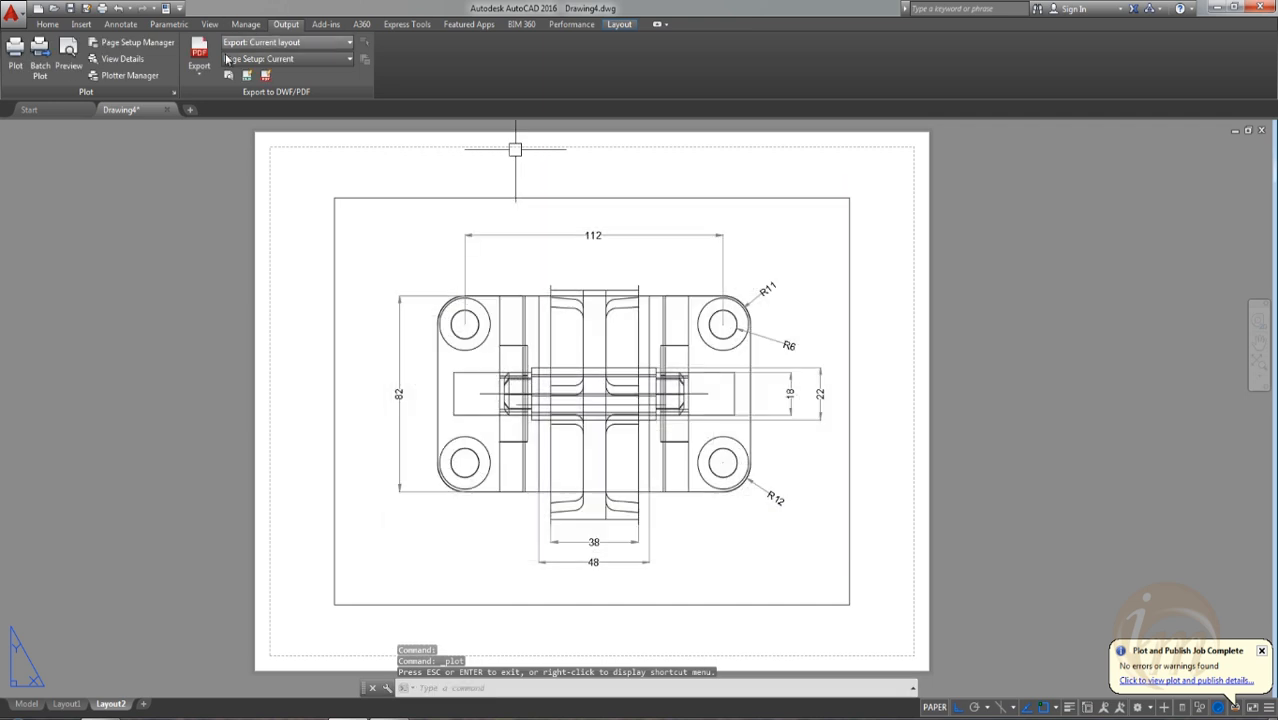
left_click(199, 76)
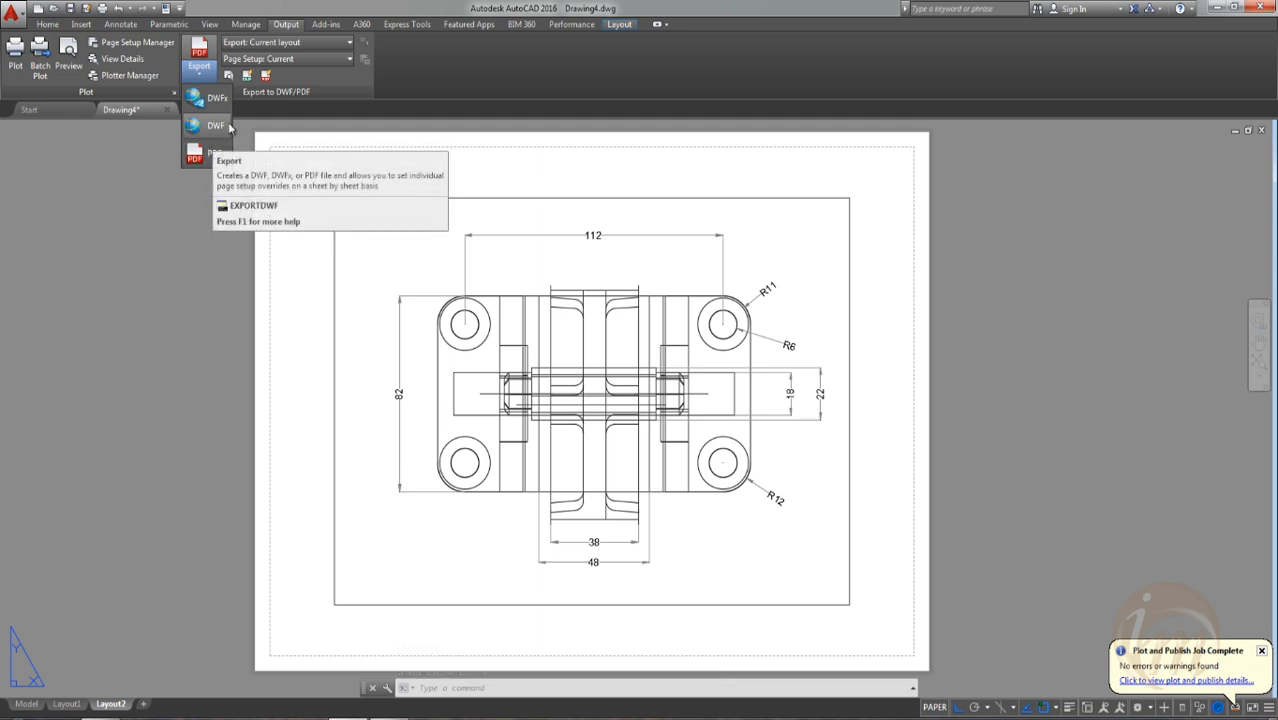
left_click(122, 177)
middle_click_drag(505, 273, 553, 263)
Step: Return to model space and start a table with a new table style named INFO_MEDIA, based on Standard
left_click(30, 704)
middle_click_drag(474, 401, 757, 466)
scroll(612, 374, "up", 2)
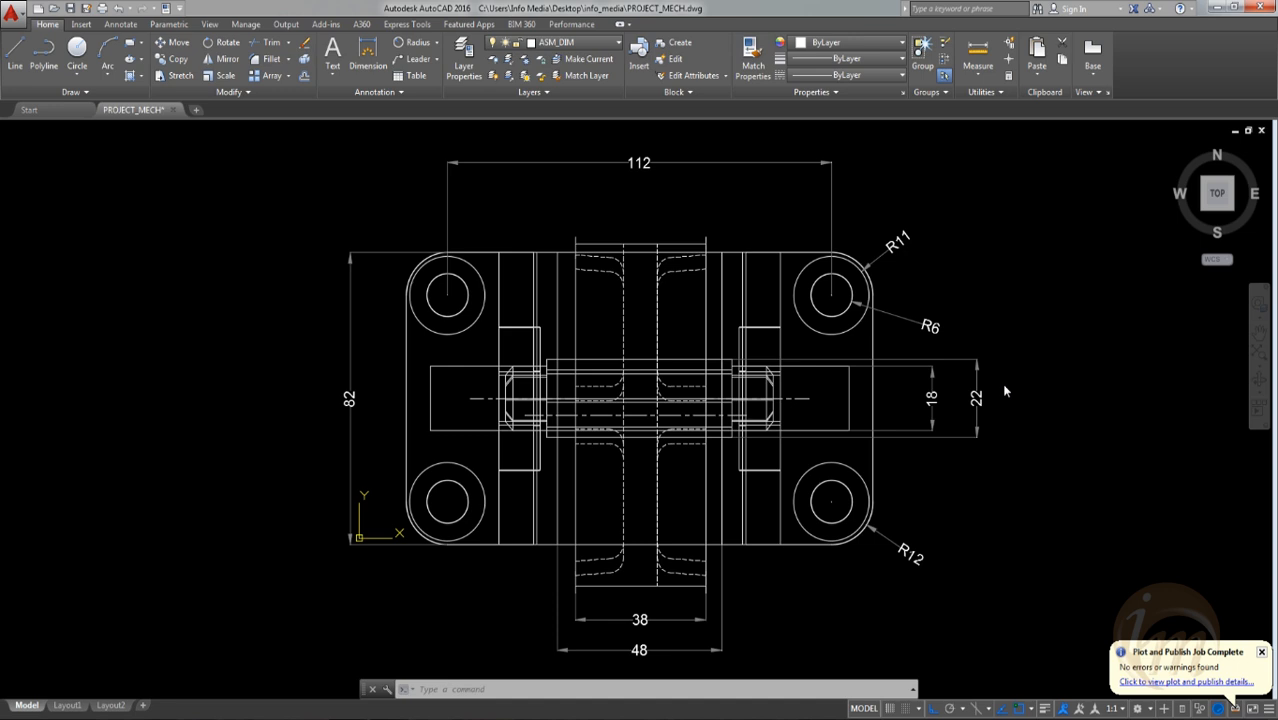
middle_click_drag(609, 314, 570, 311)
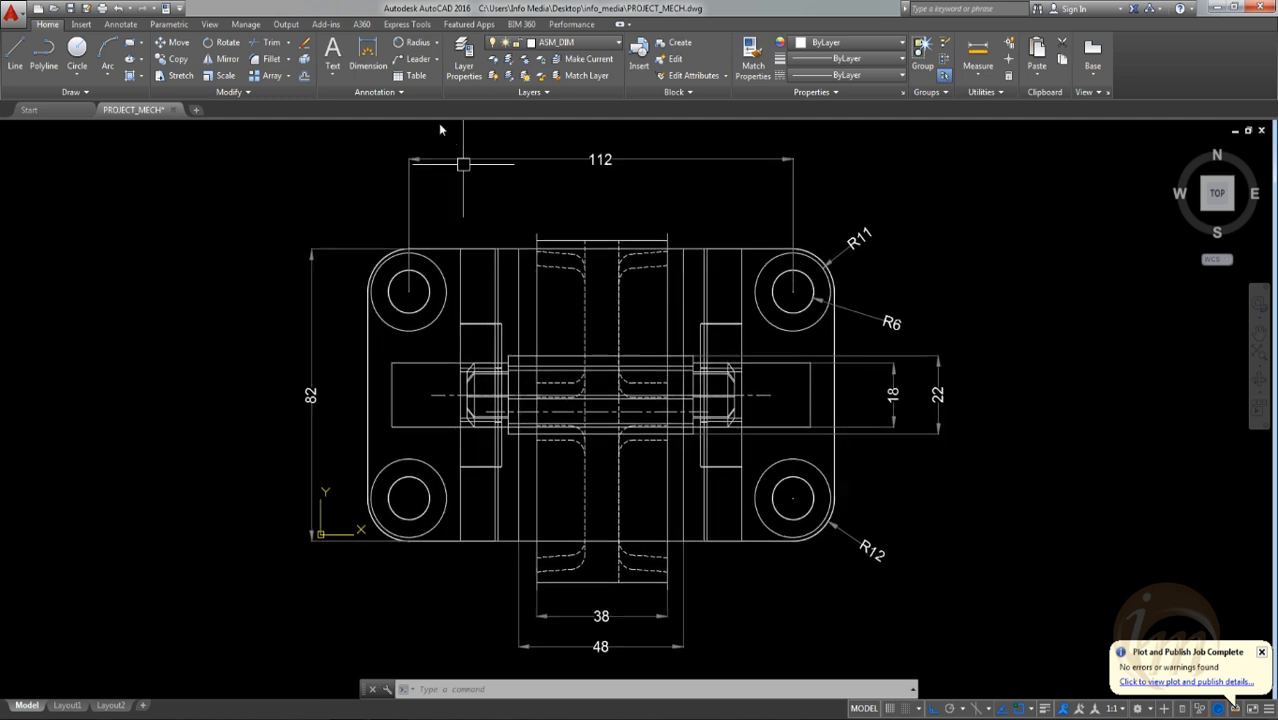
left_click(401, 78)
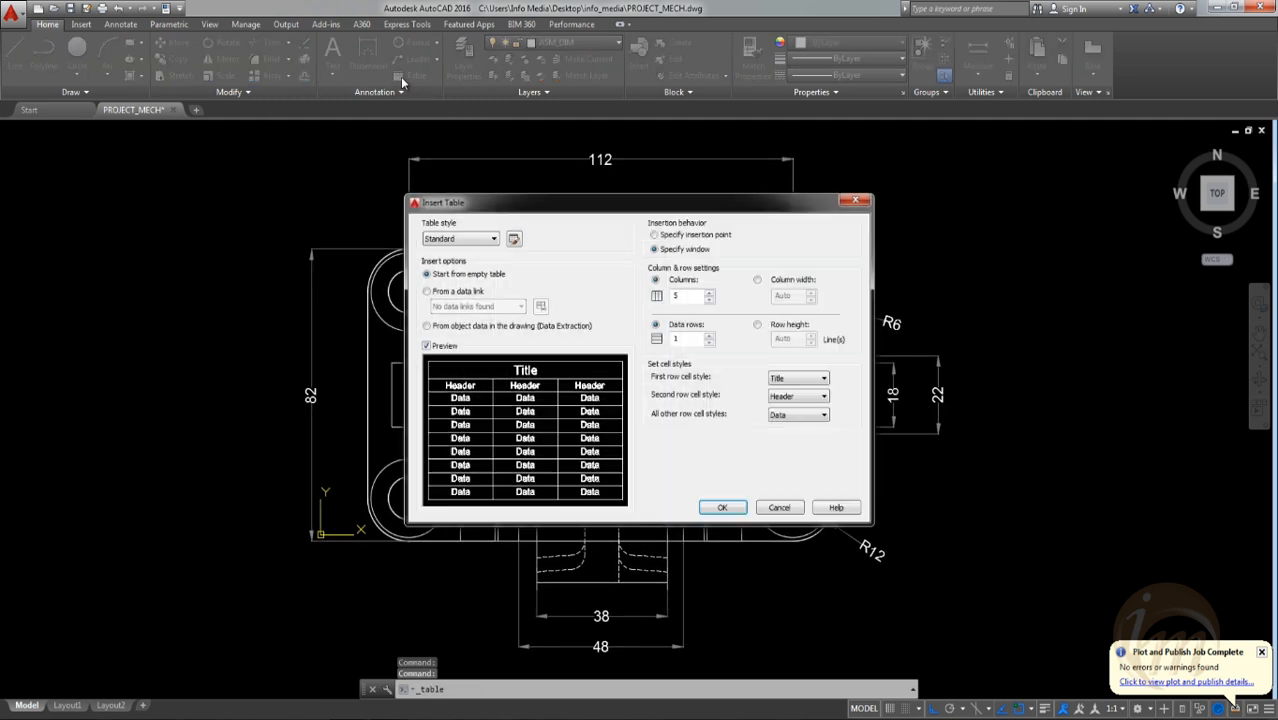
left_click(514, 238)
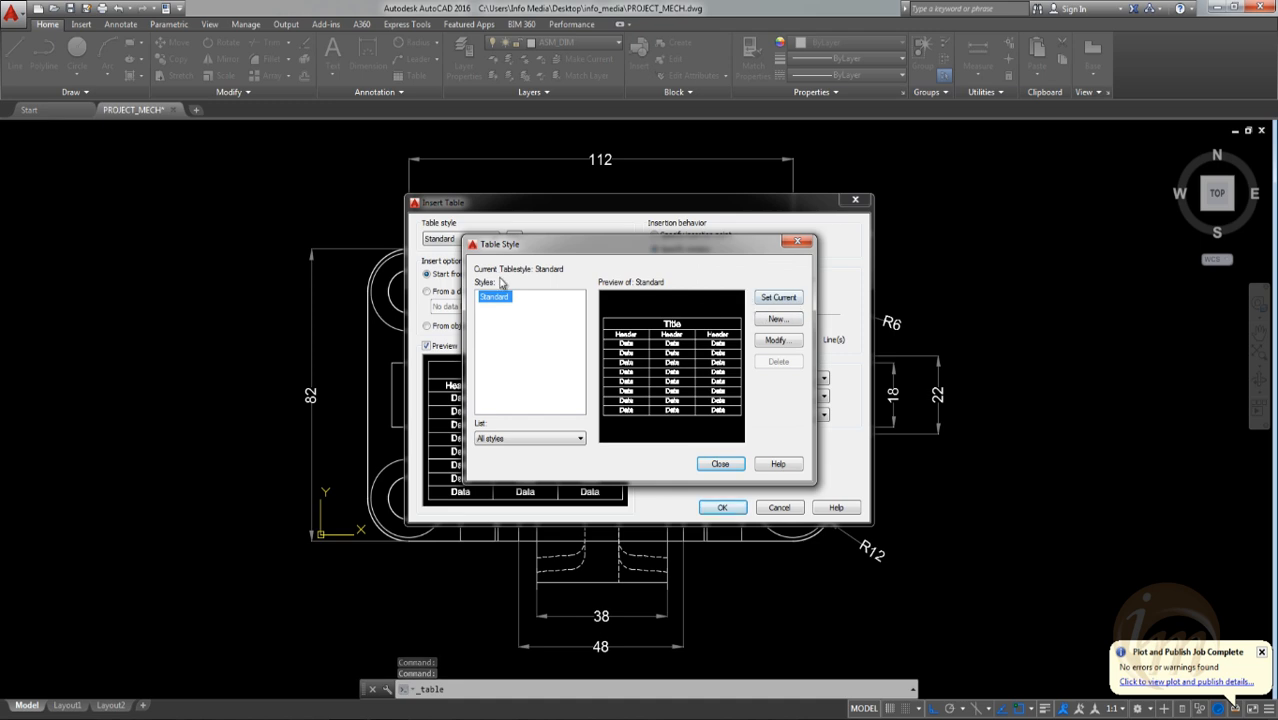
left_click(777, 318)
key("BackSpace")
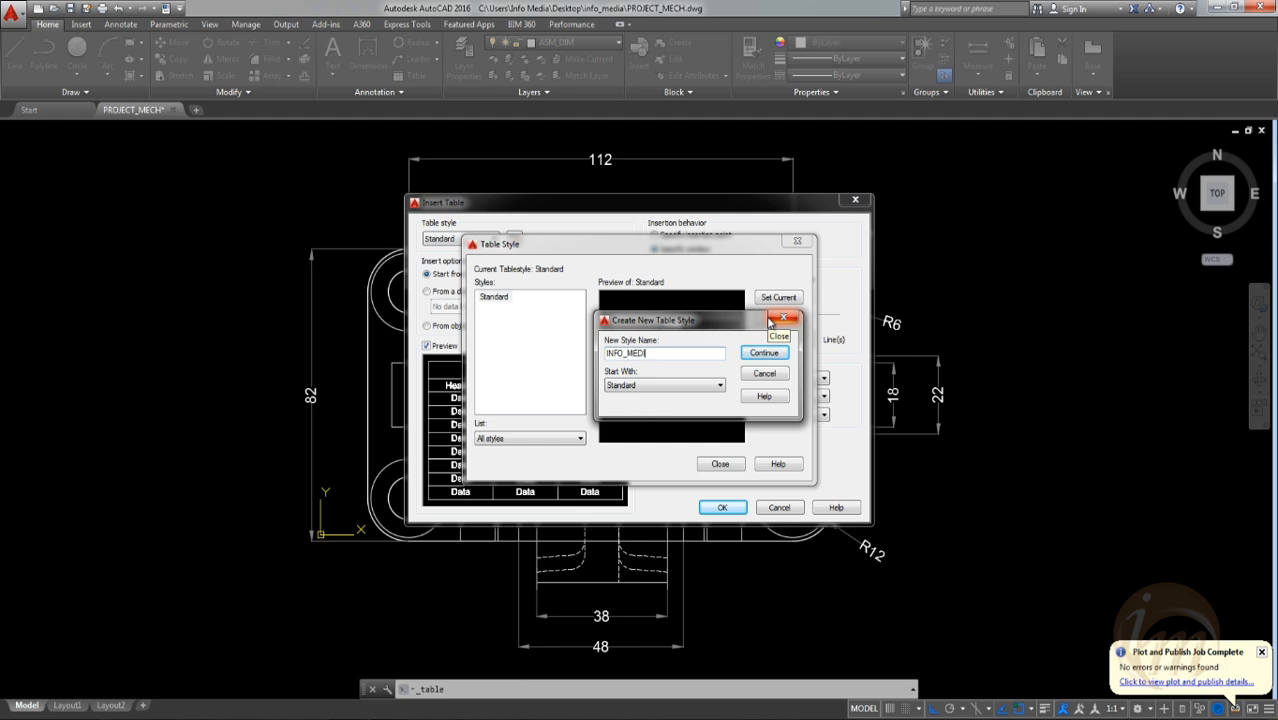
left_click(762, 353)
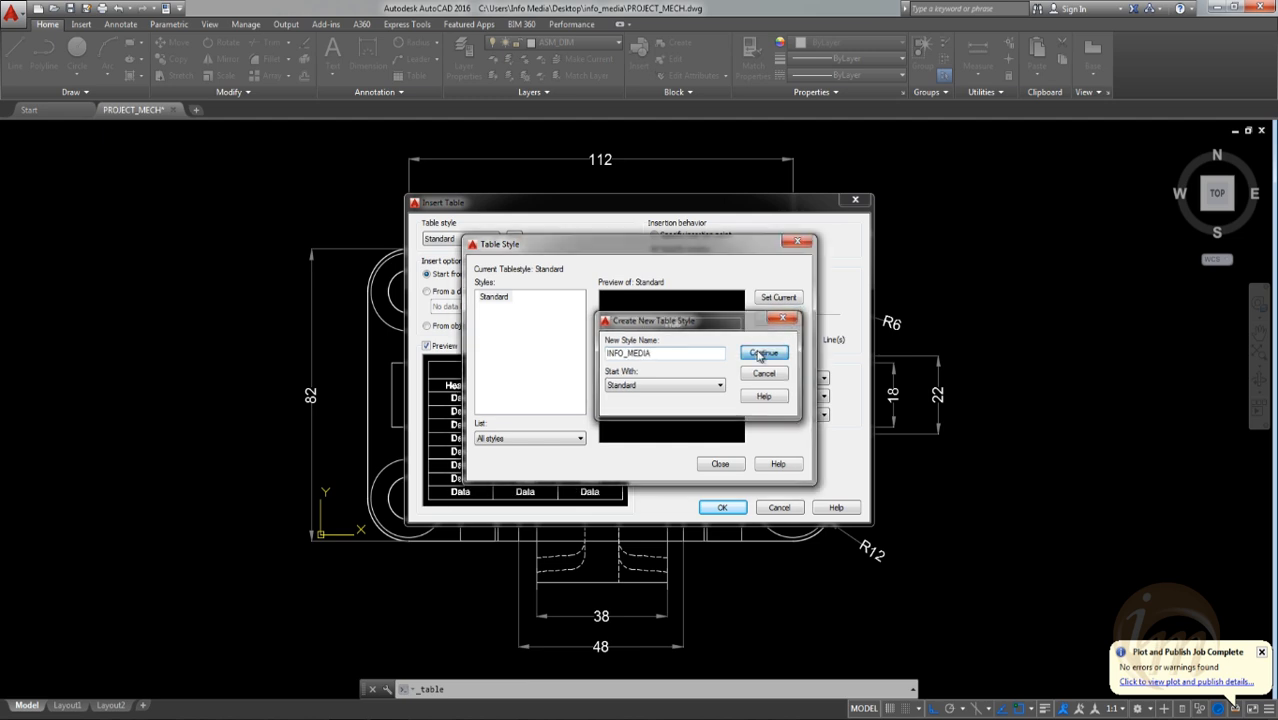
Step: Set the text height of the INFO_MEDIA table style's Title cells to 4, keeping the ByBlock text color
left_click_drag(629, 216, 680, 181)
left_click(718, 218)
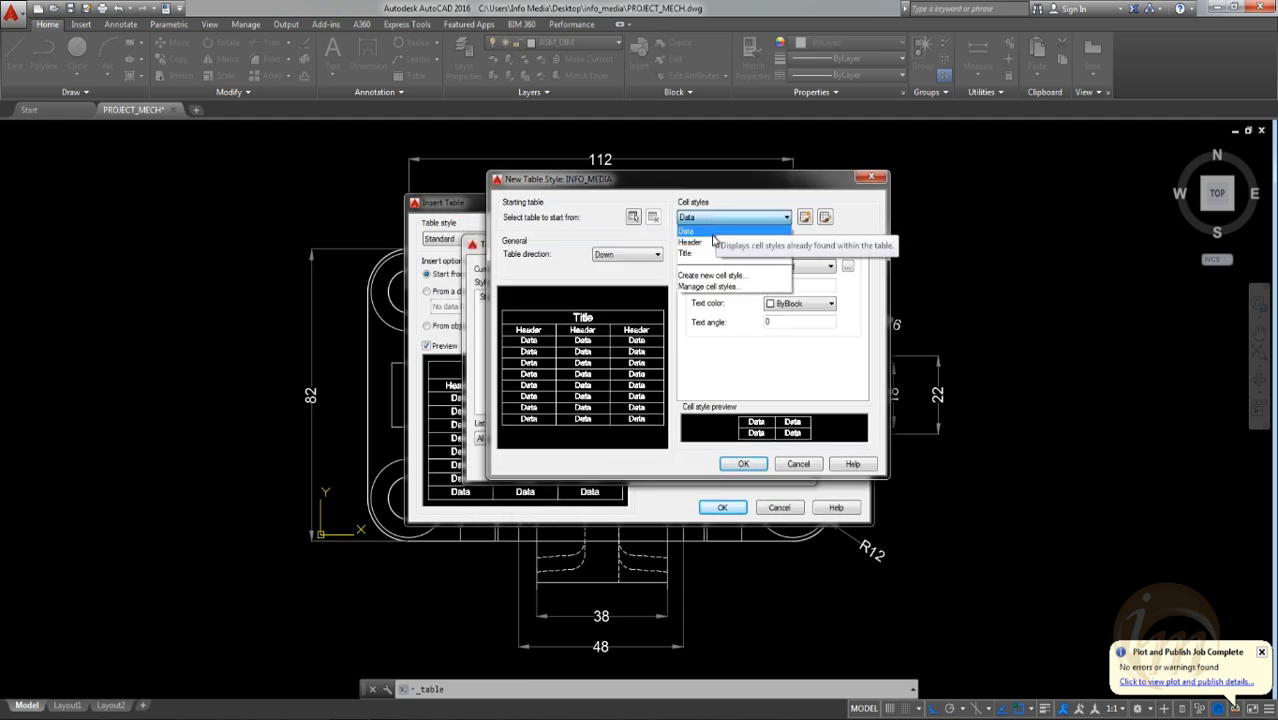
left_click(695, 253)
double_click(794, 285)
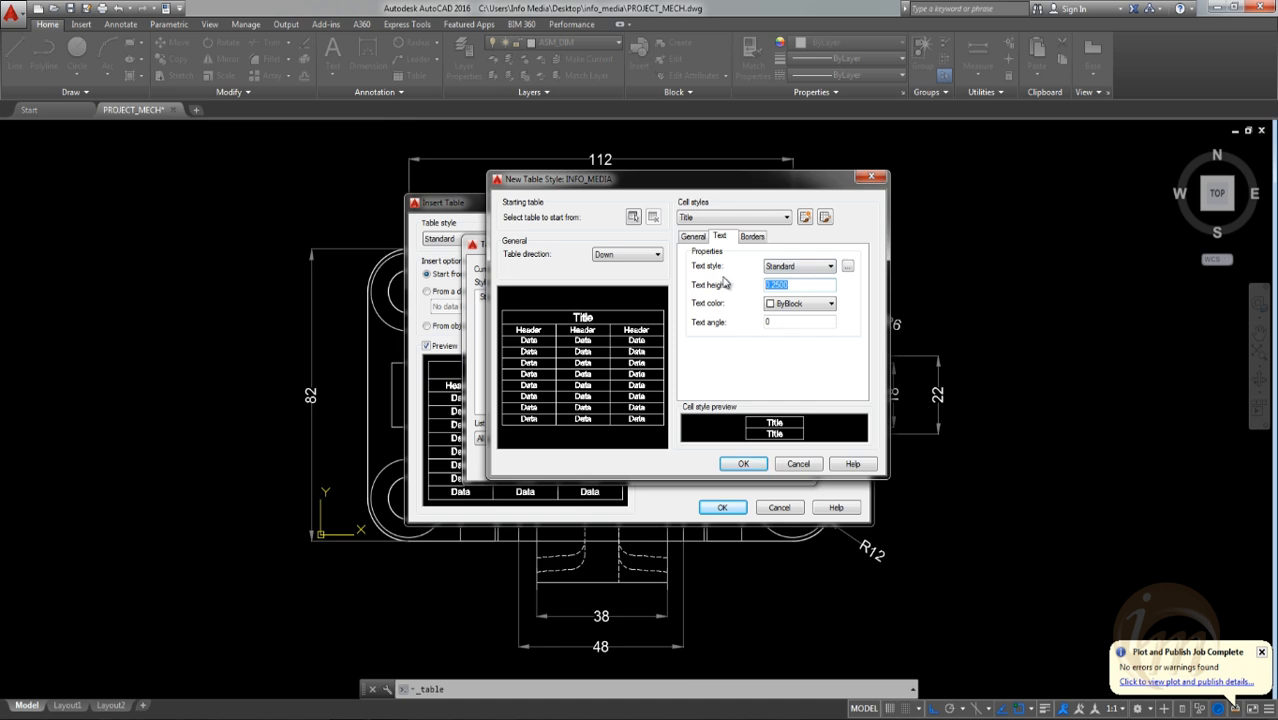
left_click(784, 305)
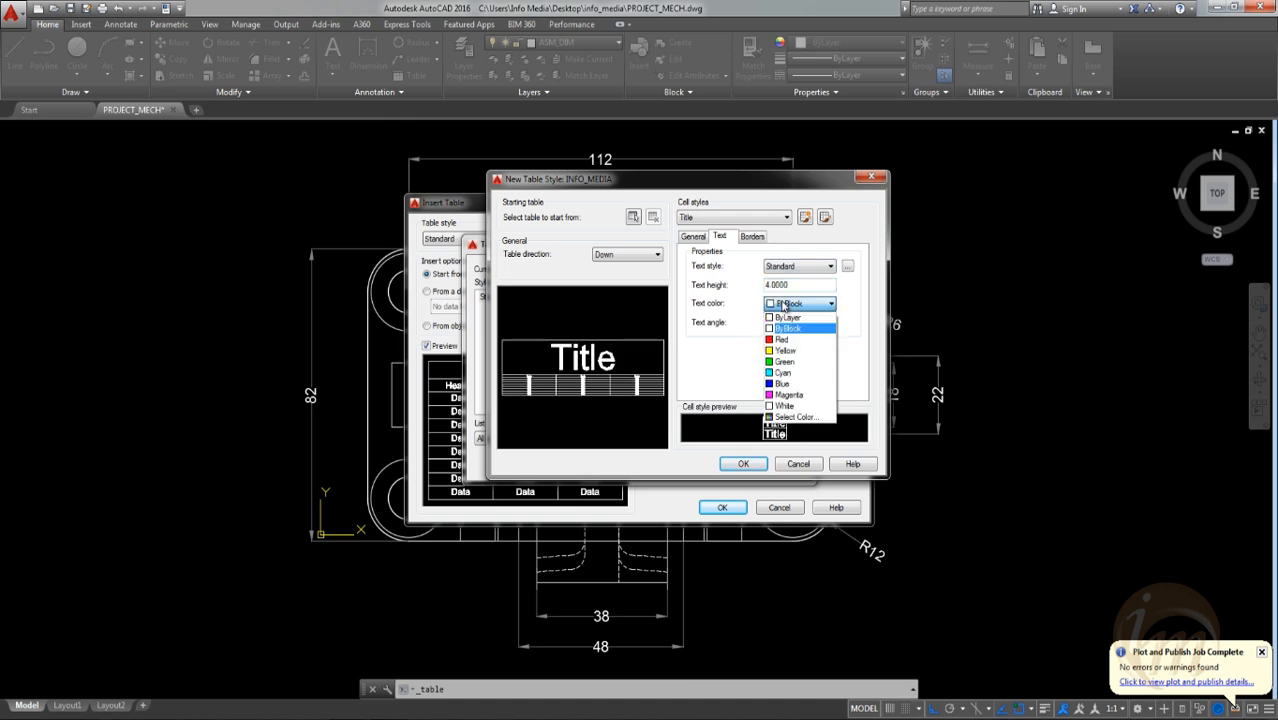
left_click(784, 305)
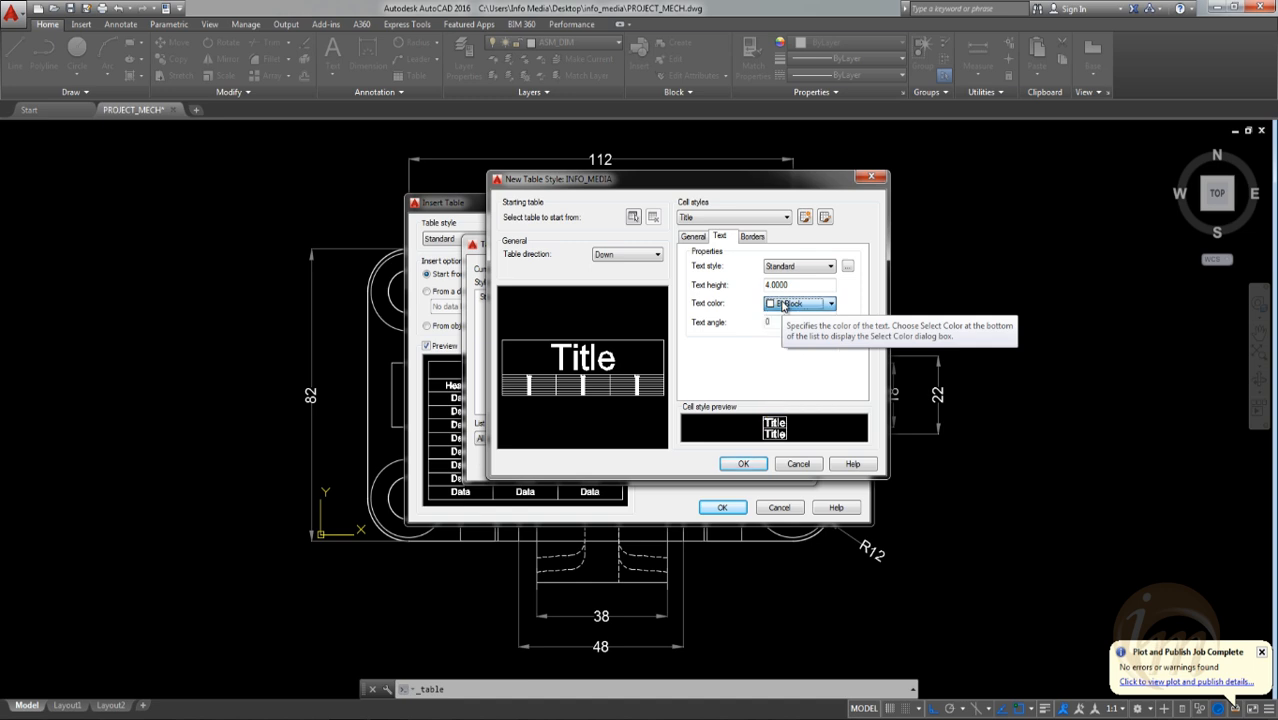
Step: Set the INFO_MEDIA table style's text height to 3.5 for the Header cells and 3 for the Data cells
left_click(713, 221)
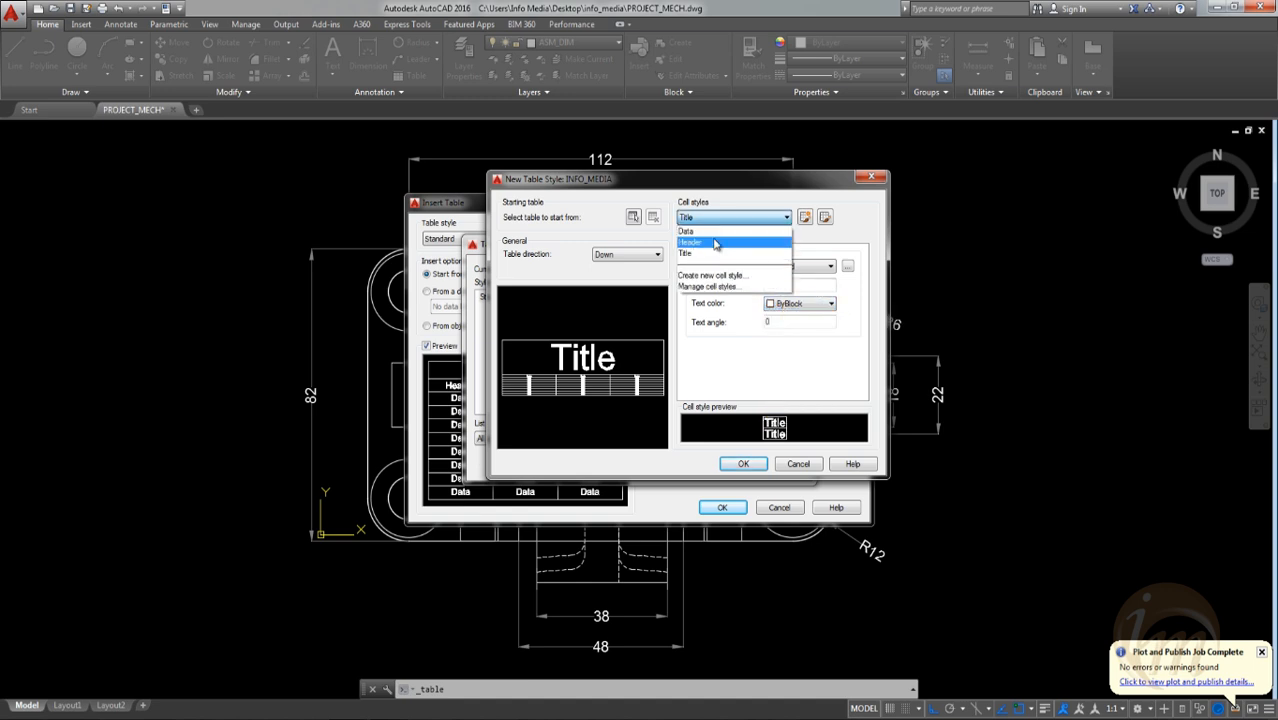
left_click(705, 241)
left_click(796, 286)
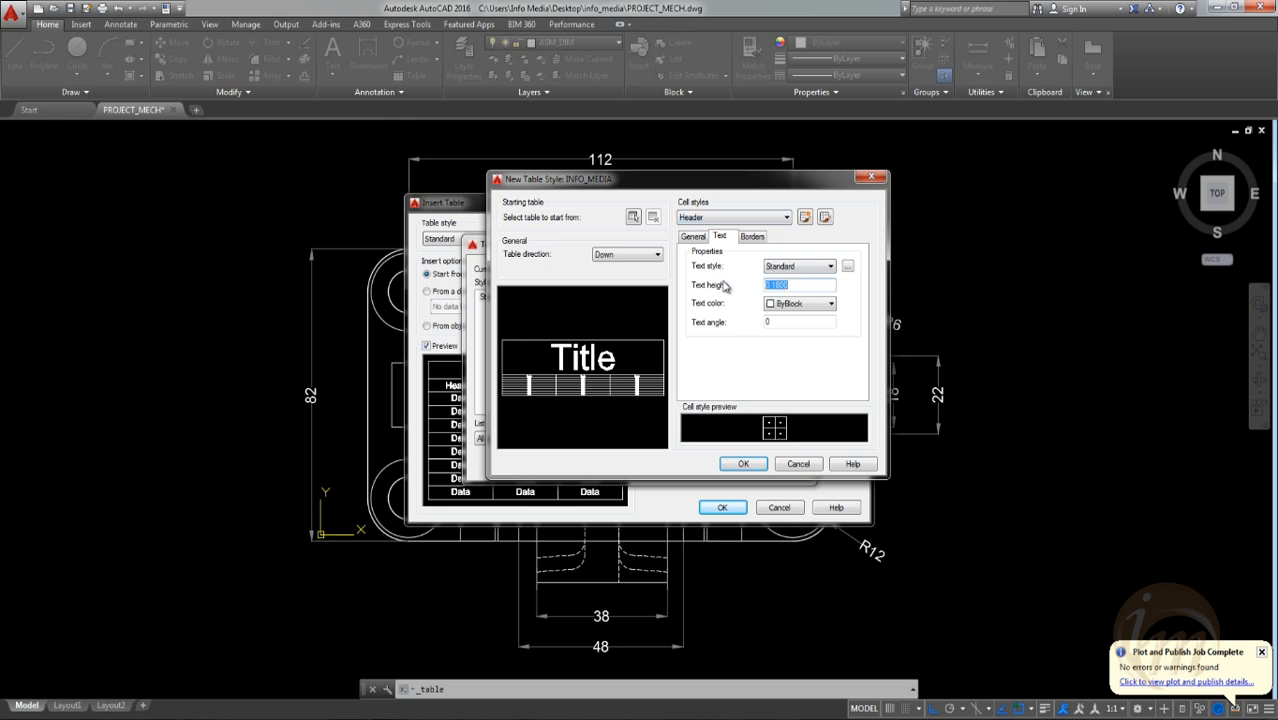
left_click(781, 304)
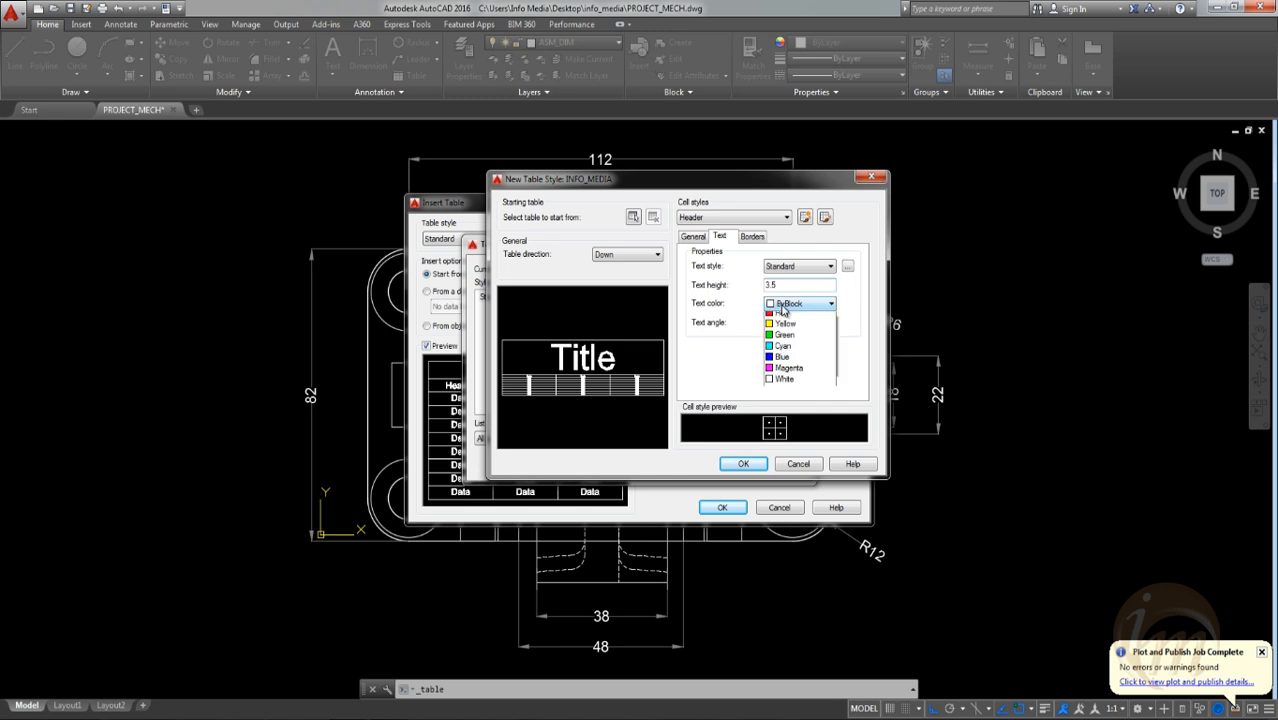
left_click(719, 218)
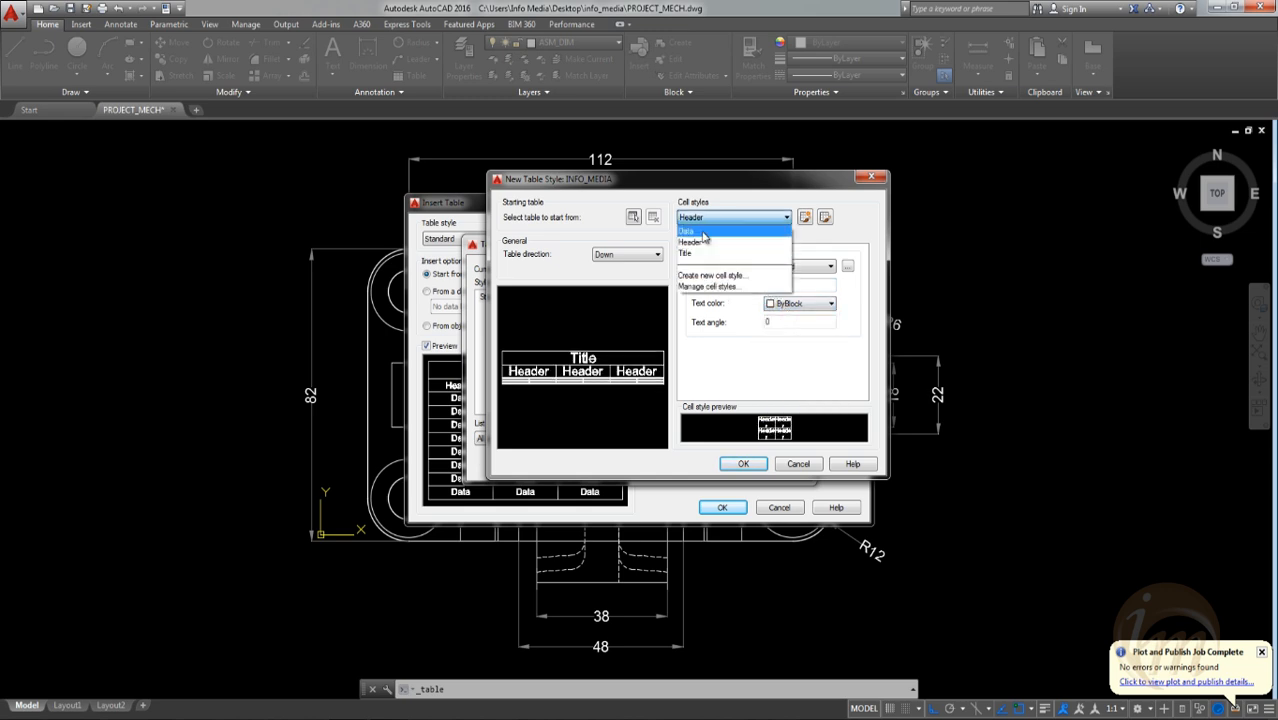
left_click(705, 229)
double_click(792, 285)
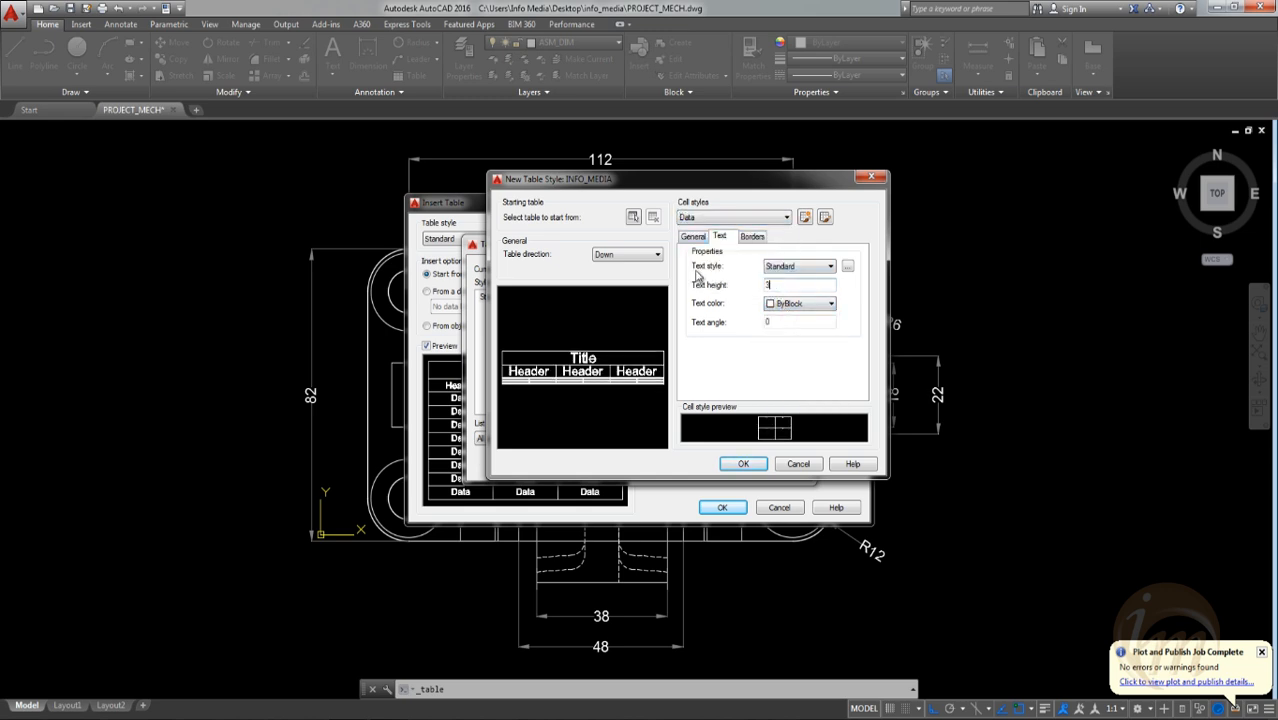
Step: Save the INFO_MEDIA table style and make it the current style for the new table
left_click(741, 464)
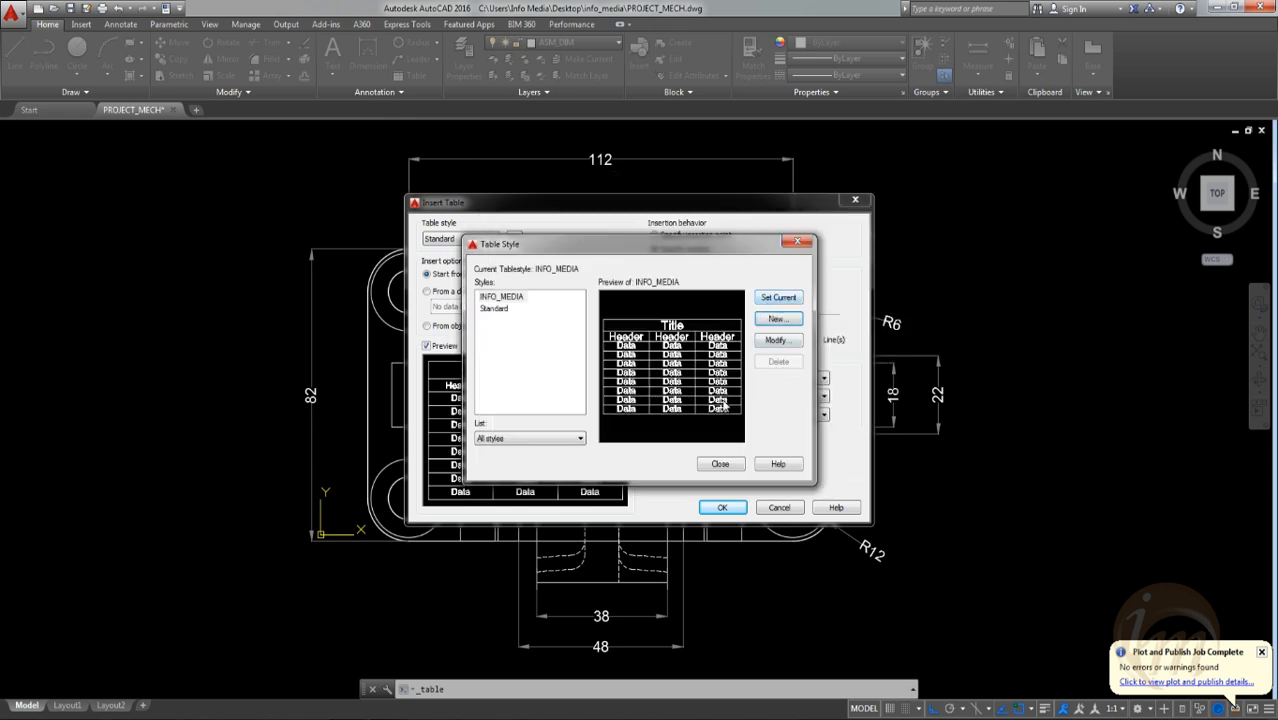
left_click(497, 298)
left_click(777, 298)
left_click(718, 465)
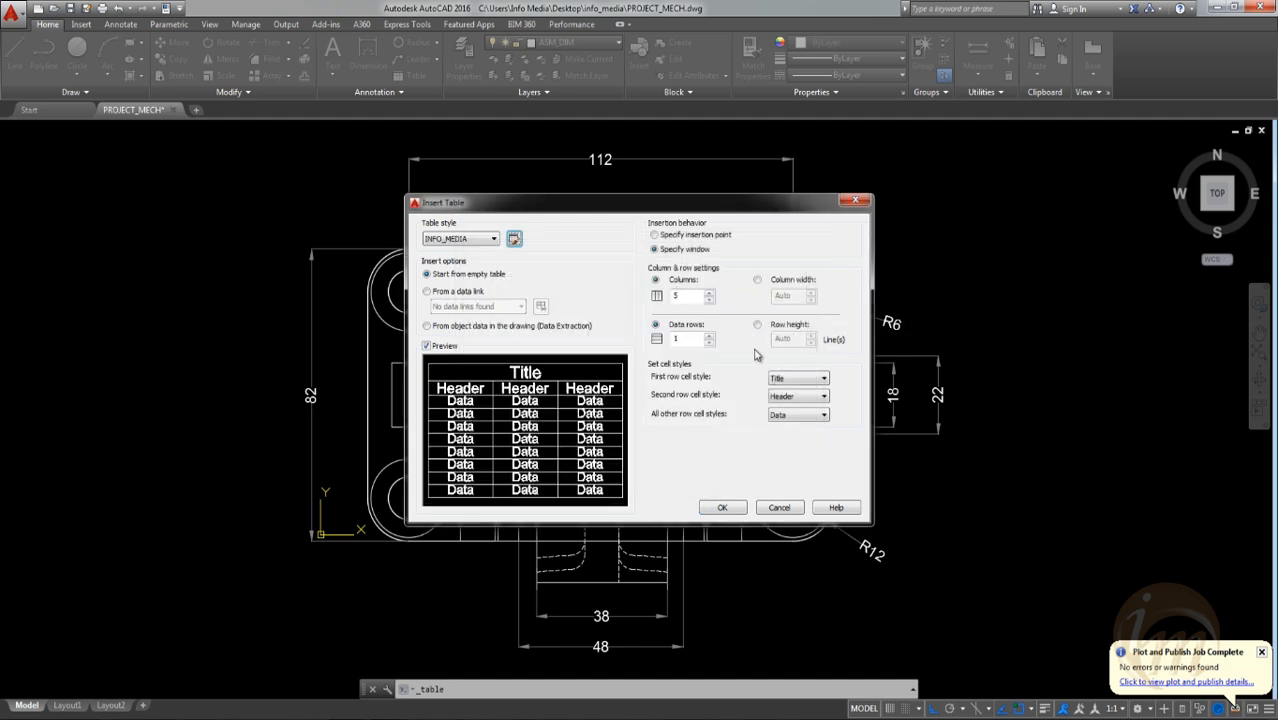
Step: Insert an empty table with 3 columns and 4 data rows by window, beside the lower right of the assembly view
left_click(677, 294)
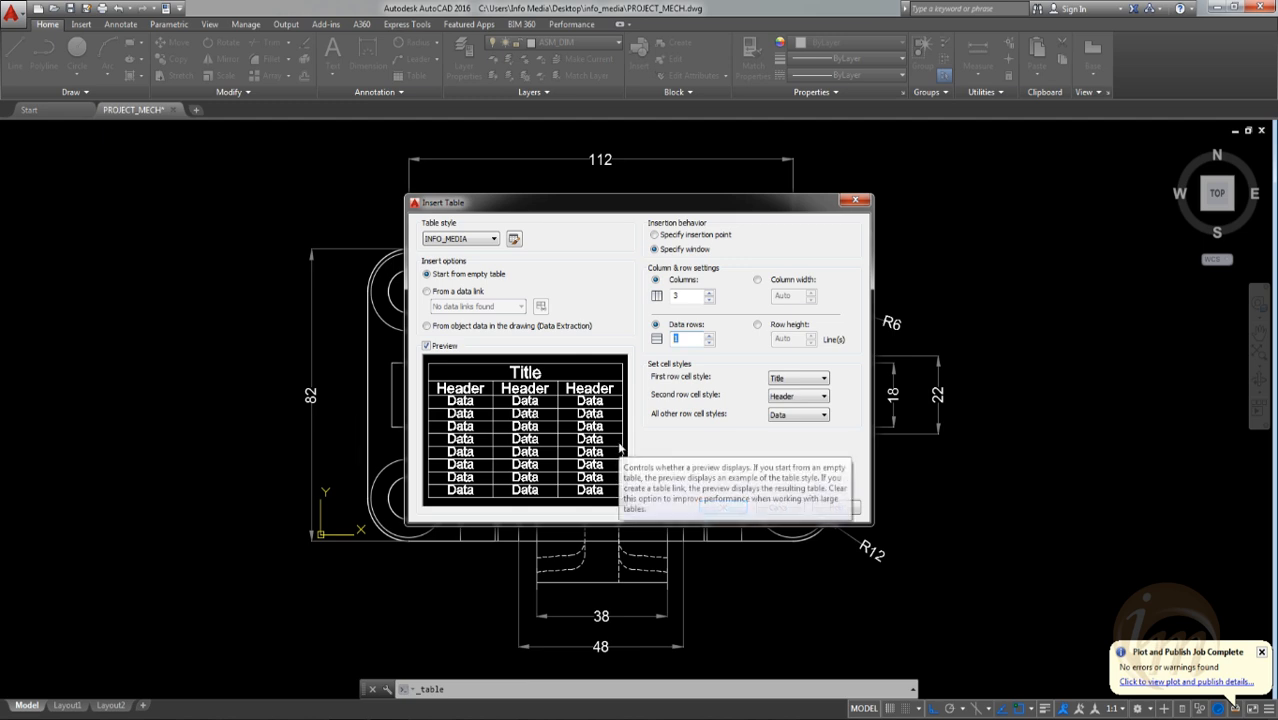
type("4")
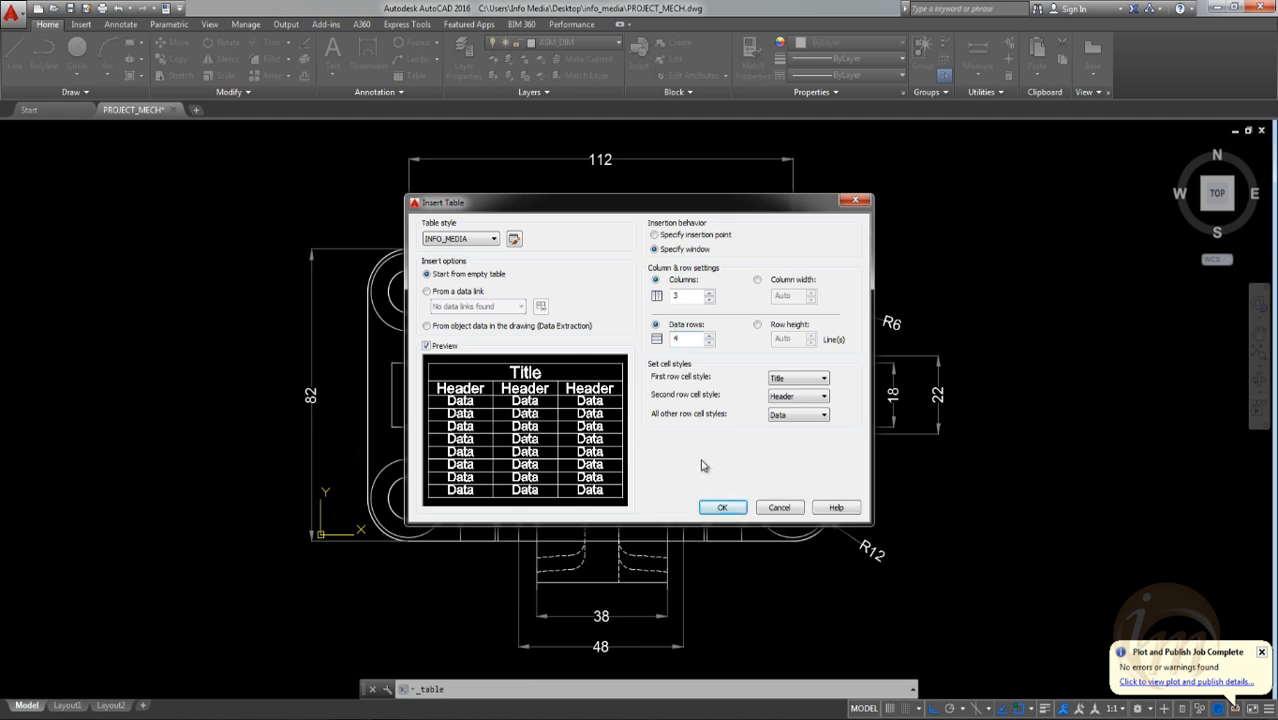
left_click(720, 508)
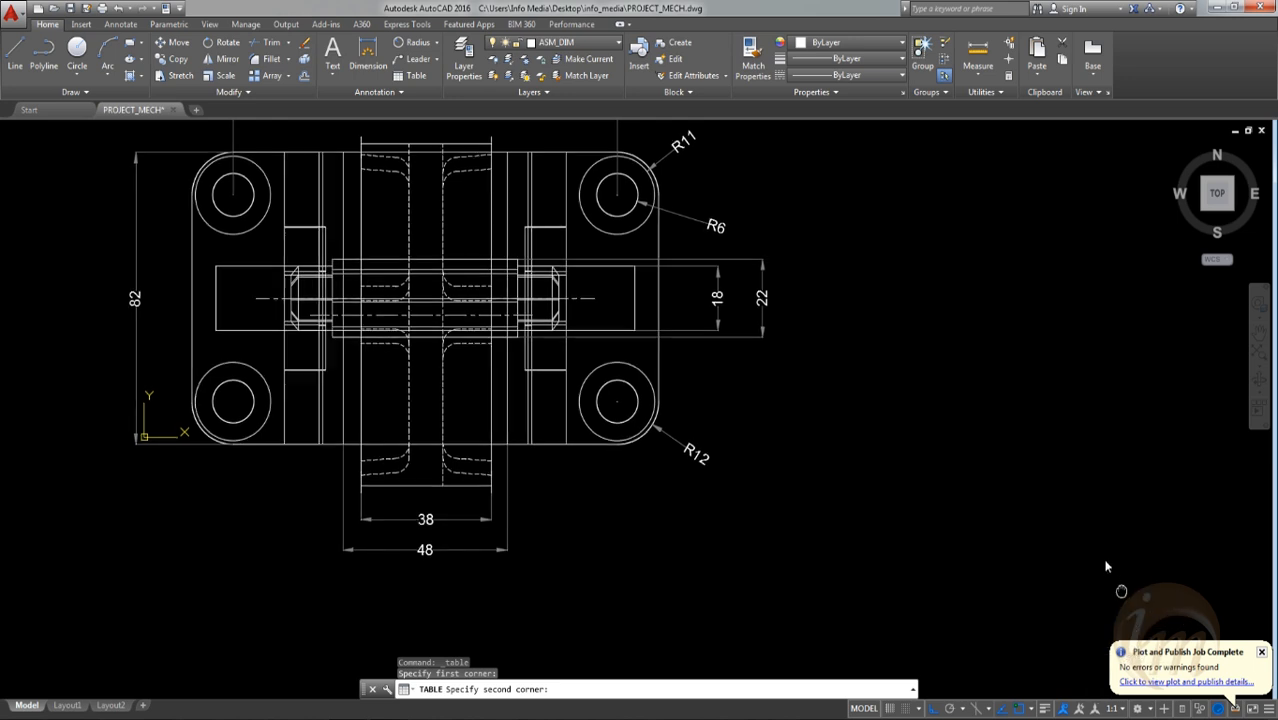
middle_click_drag(1128, 644, 1078, 559)
left_click(1077, 585)
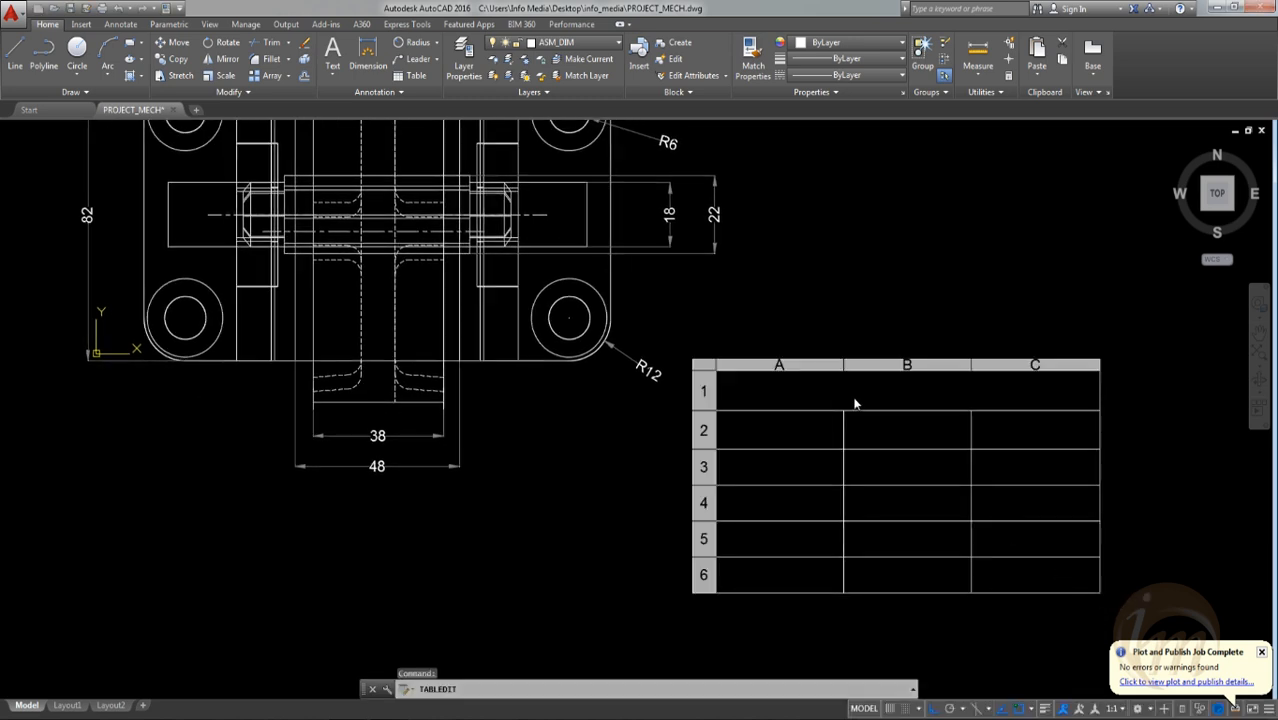
Step: Title the table BOM and enter the column headers S NO, NAME and QTY
type("BOM")
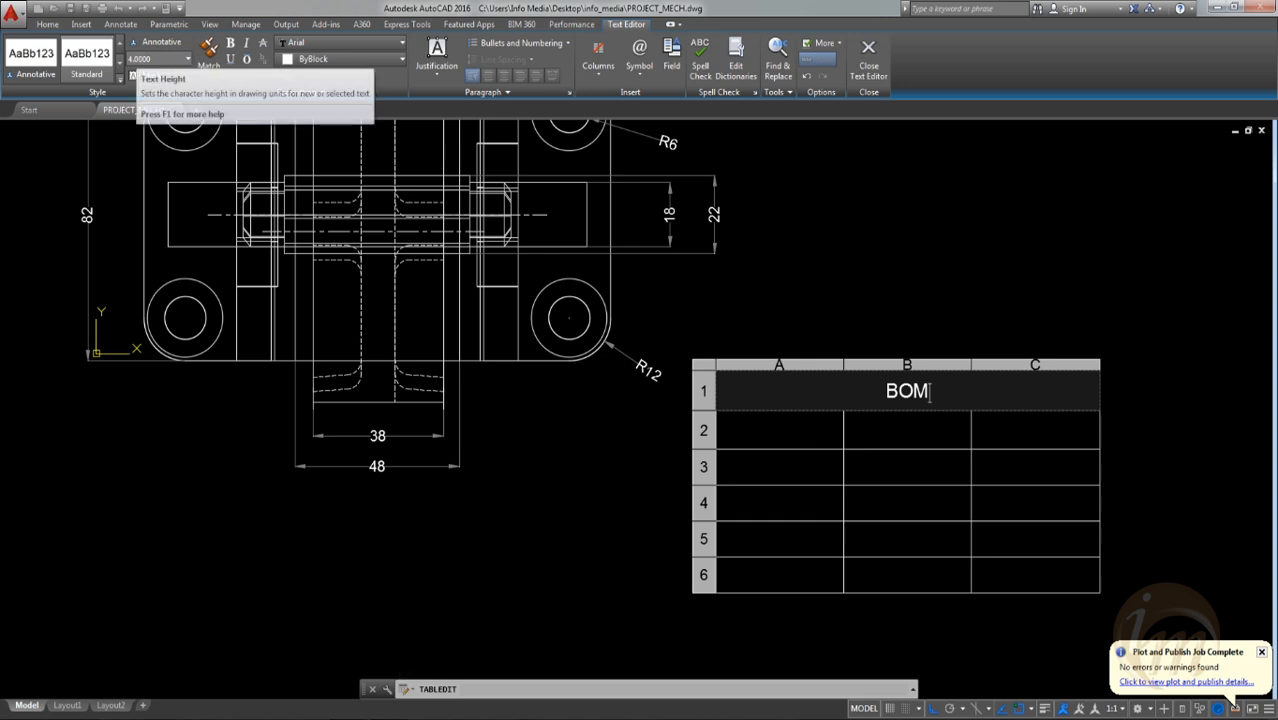
left_click(756, 458)
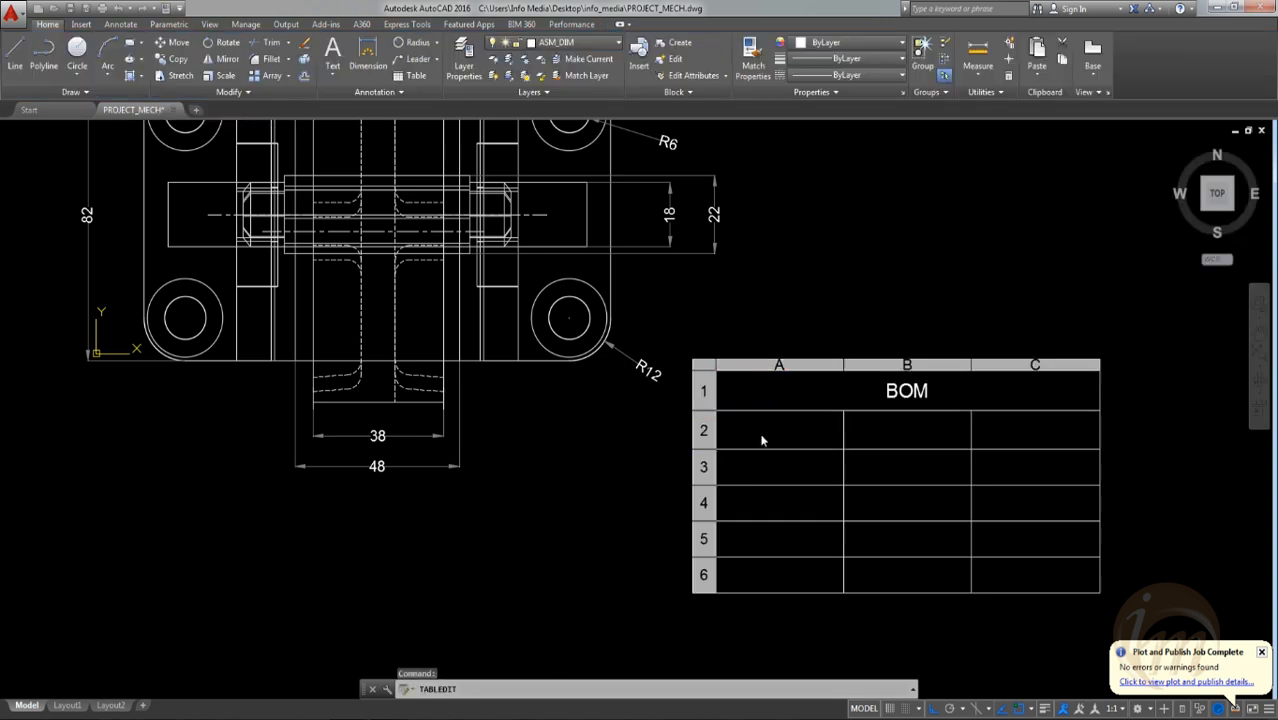
double_click(775, 428)
type("S NO")
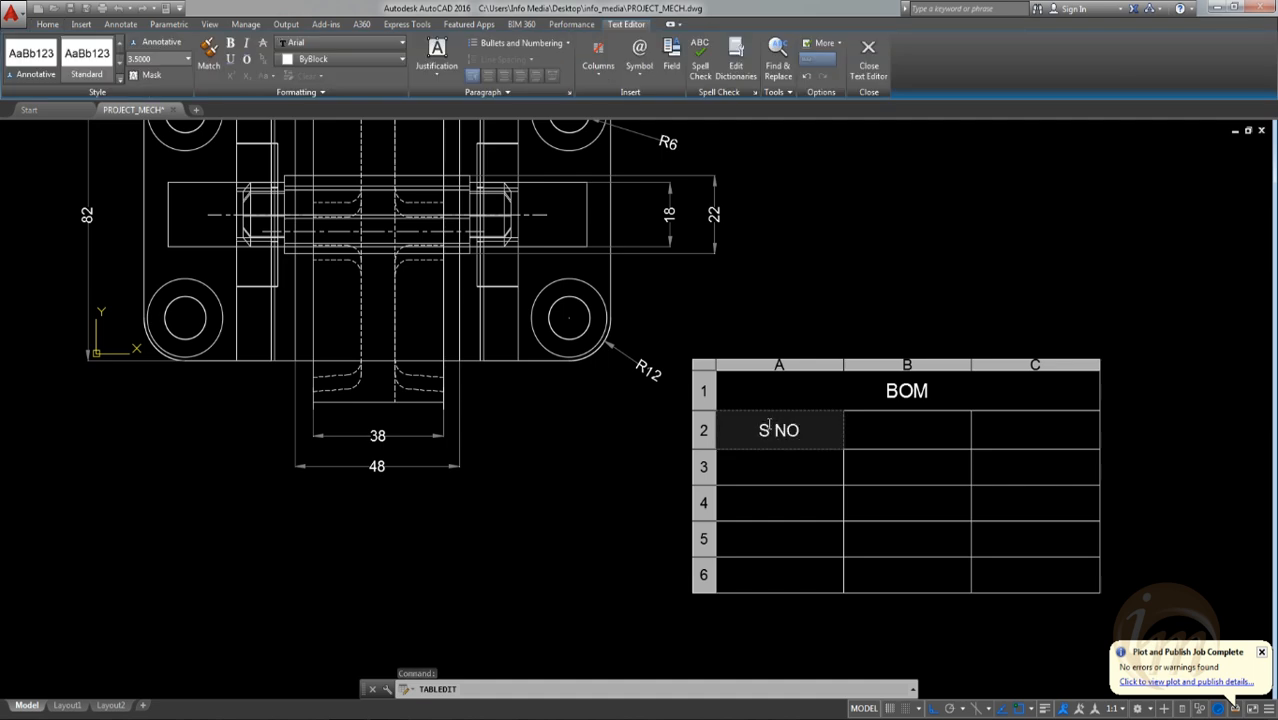
left_click(870, 430)
double_click(870, 430)
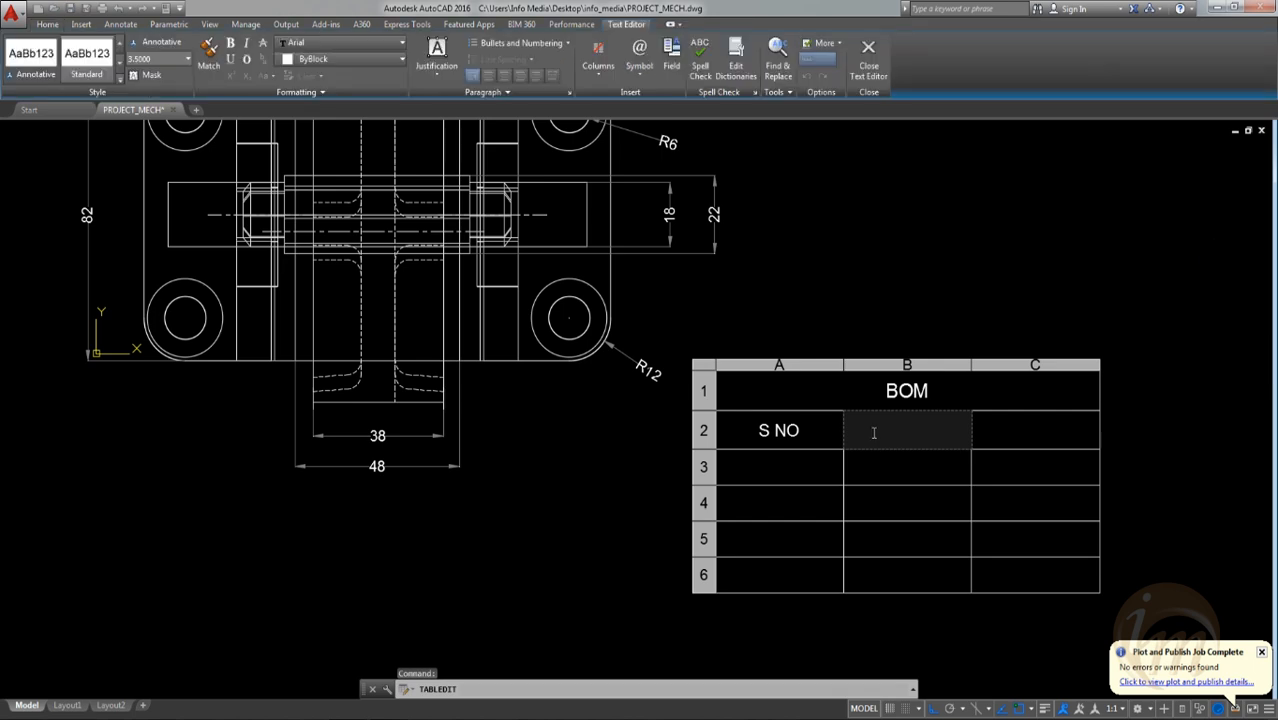
type("NAME")
left_click(996, 445)
double_click(996, 445)
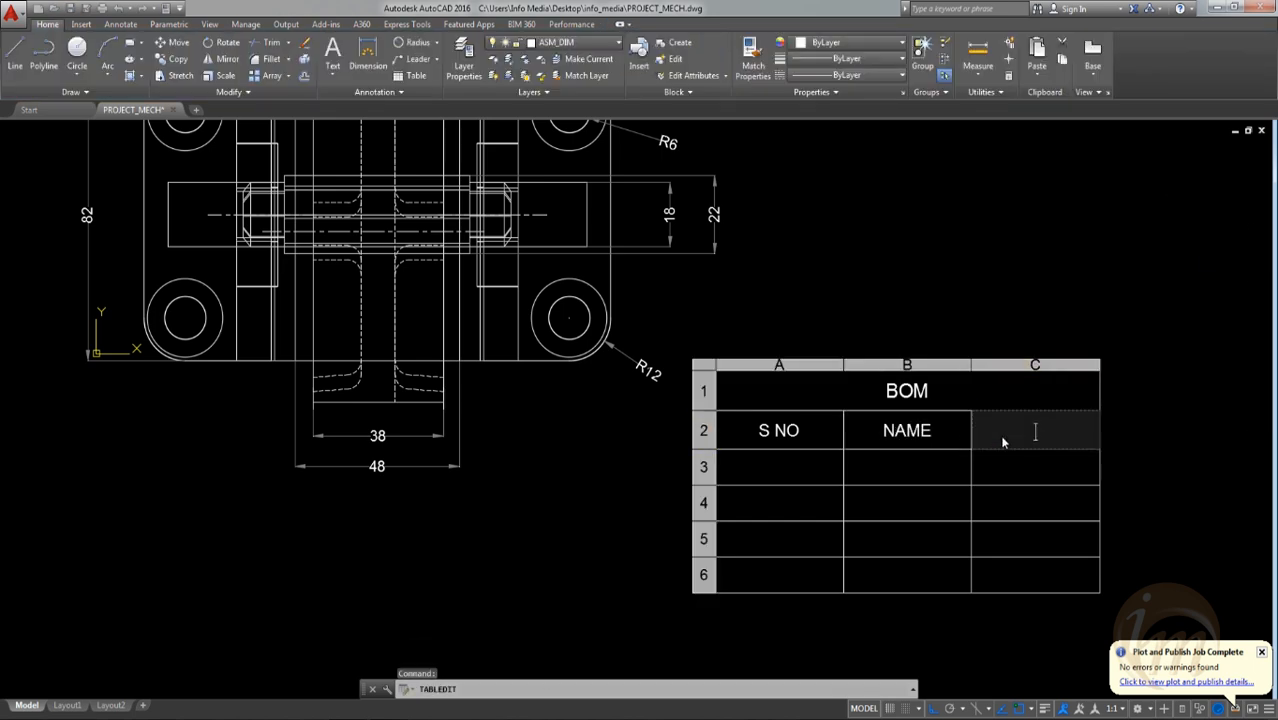
type("QTY")
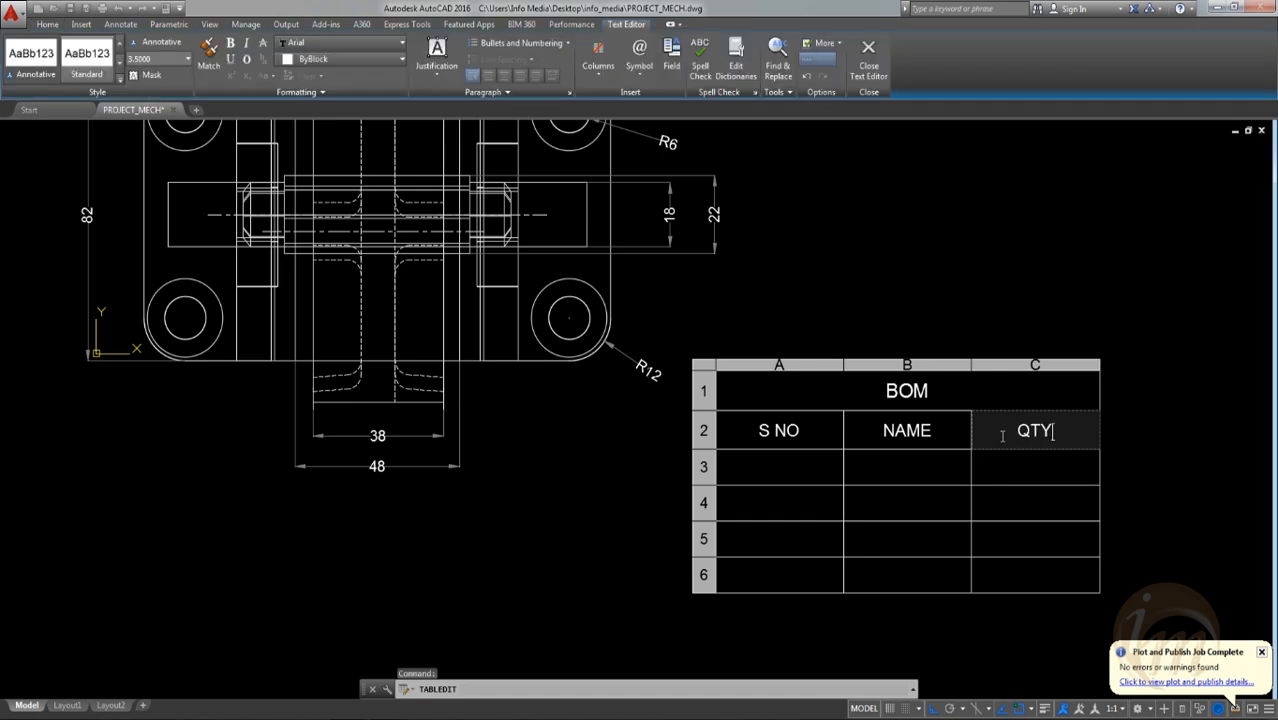
left_click(796, 460)
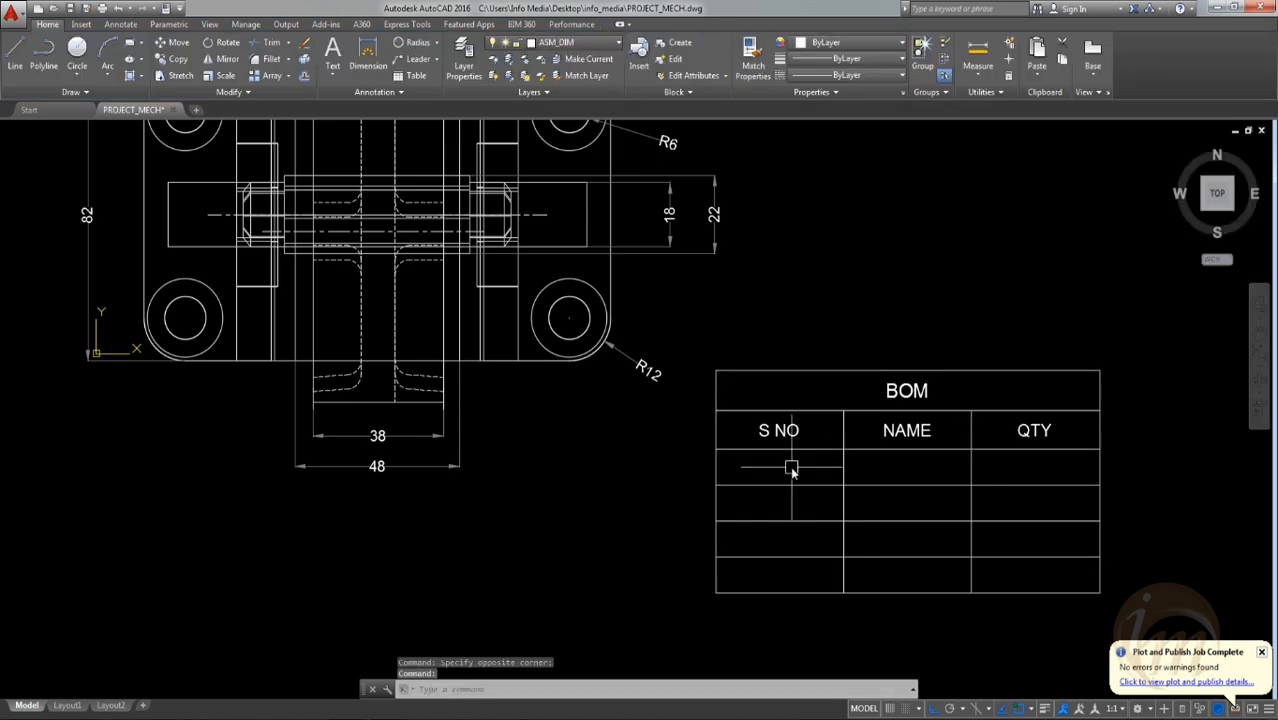
Step: Enter 1 in the first data cell under S NO and justify it Middle Center
left_click(790, 466)
type("1")
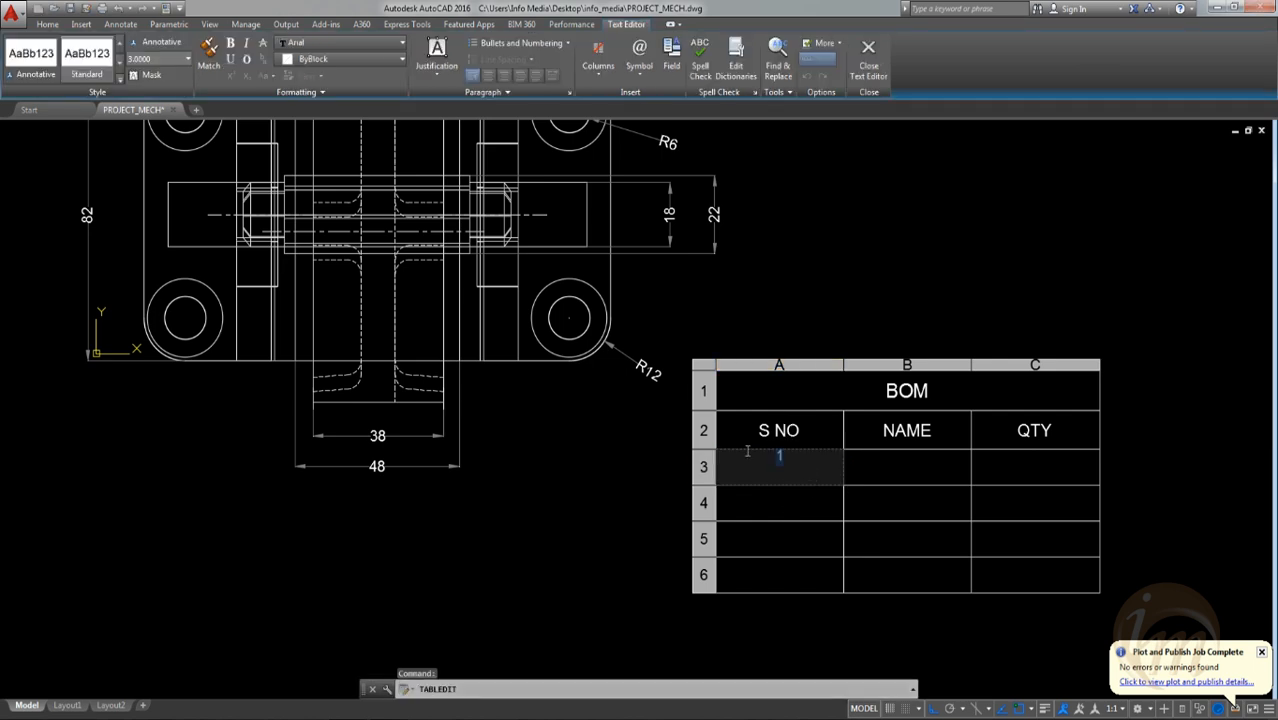
left_click(443, 78)
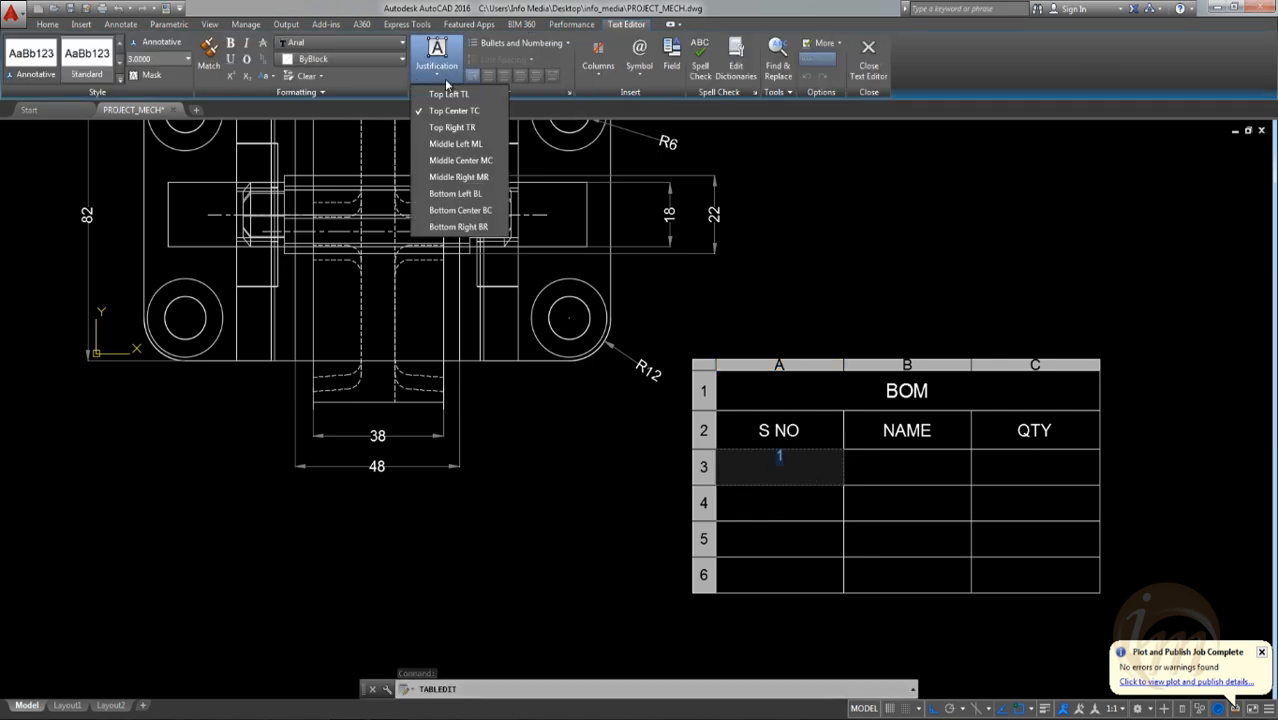
left_click(462, 162)
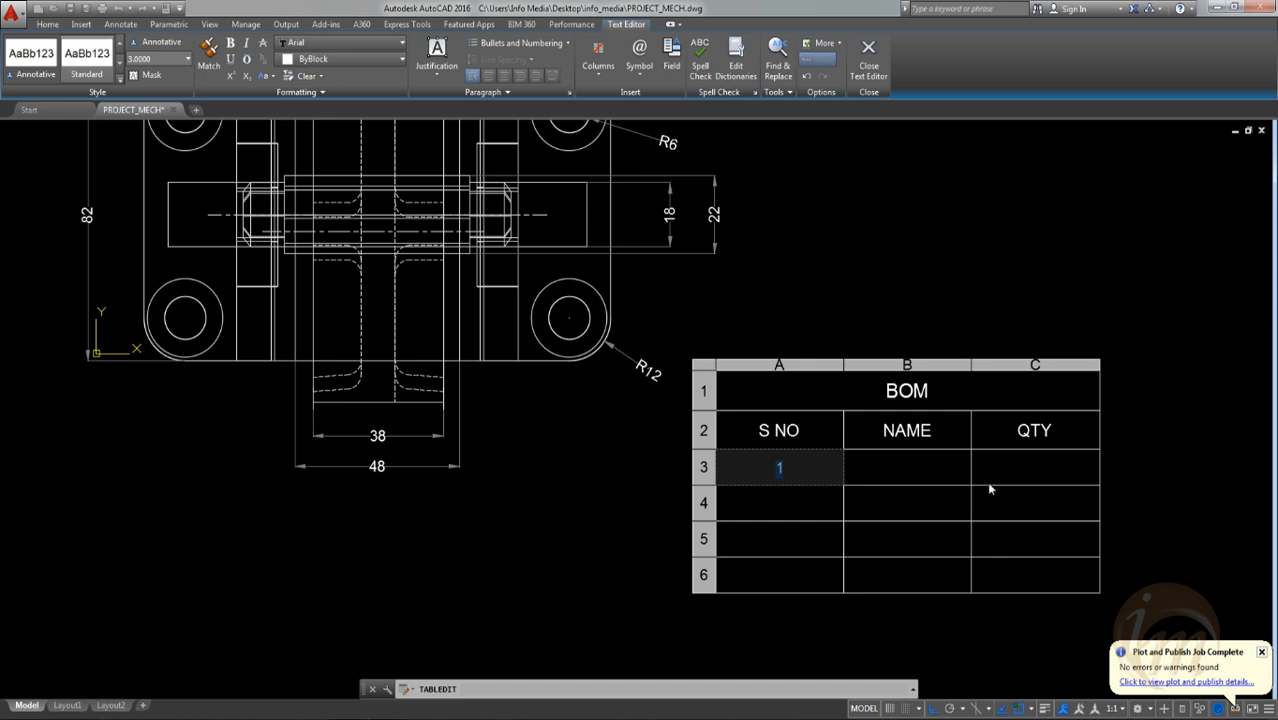
left_click(868, 60)
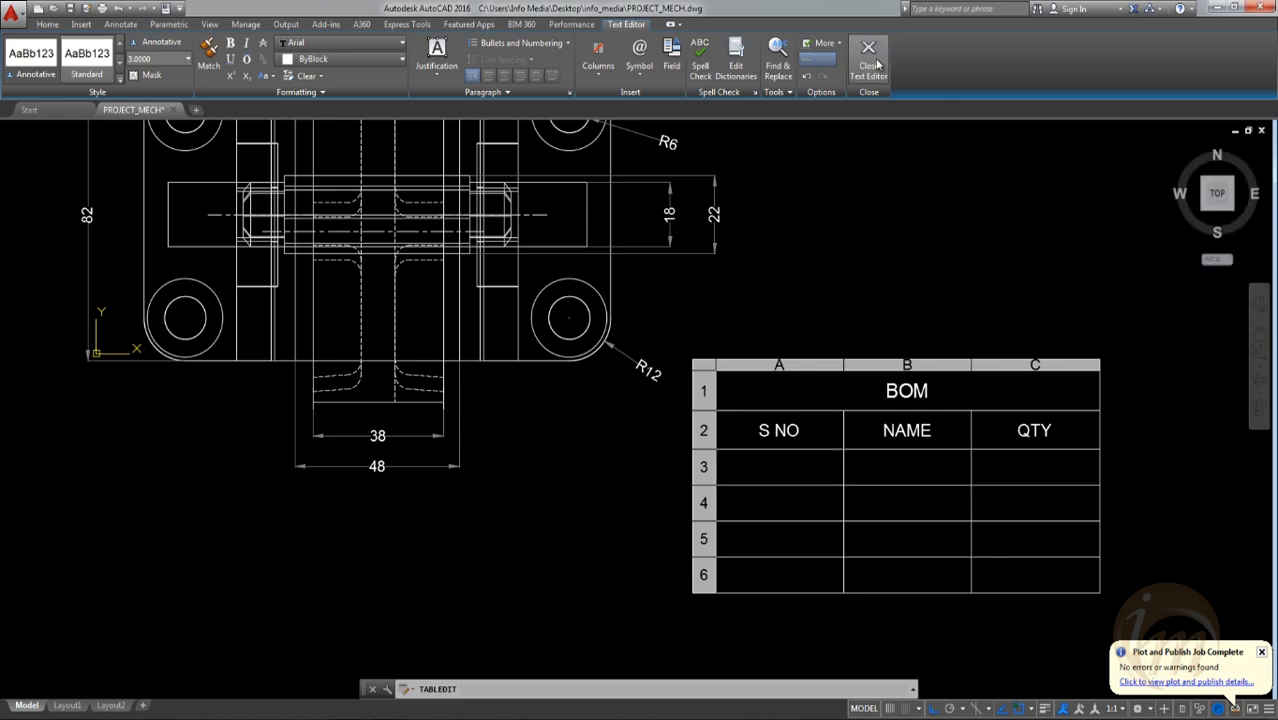
left_click(785, 466)
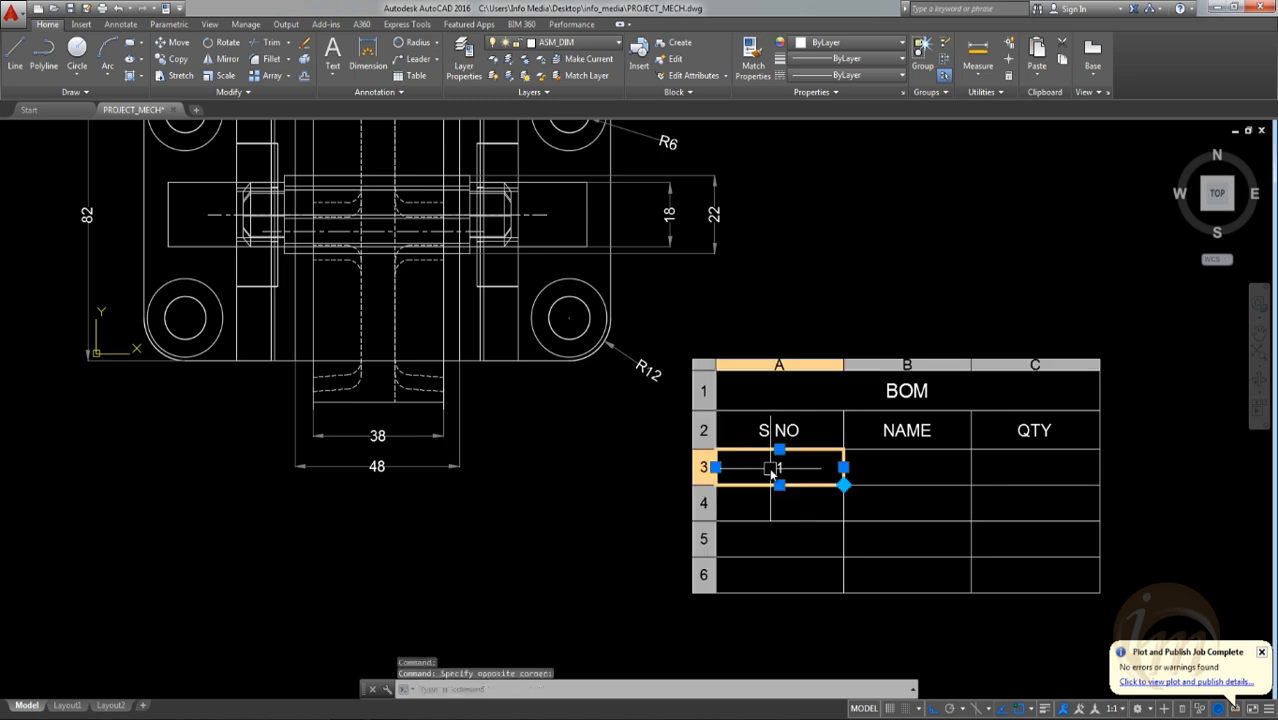
right_click(846, 483)
left_click(846, 483)
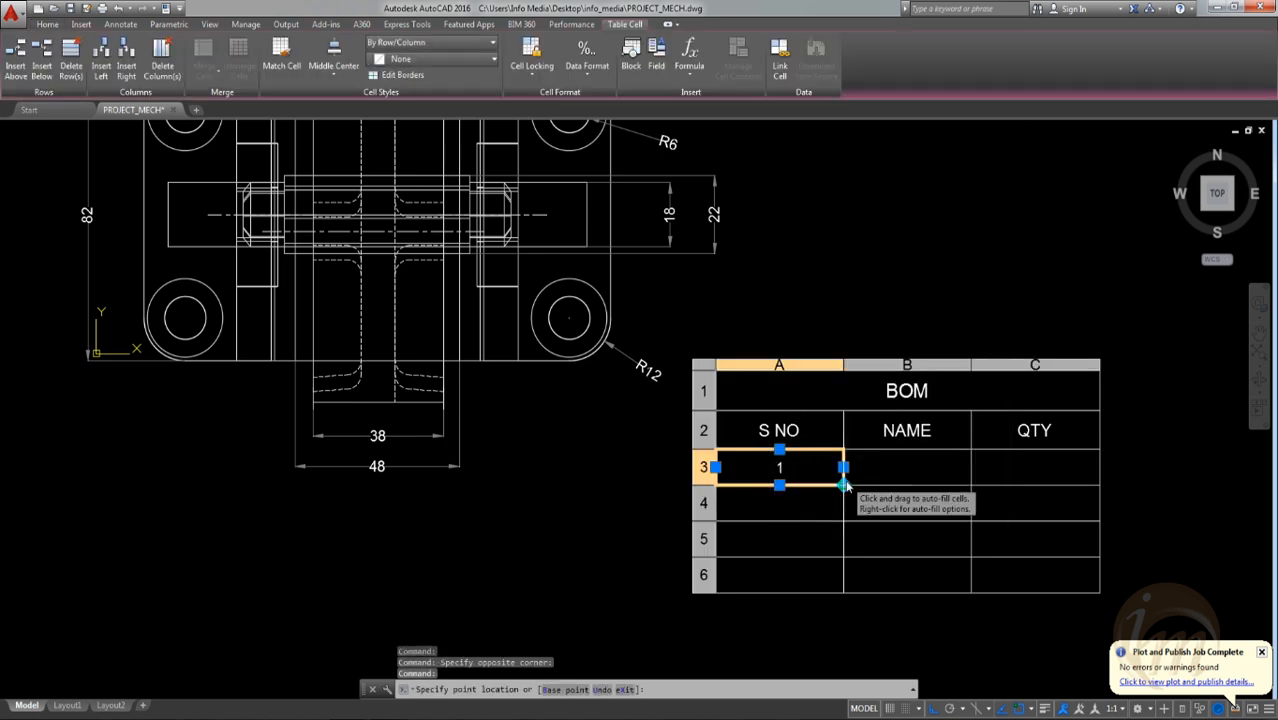
left_click(846, 483)
key("Escape")
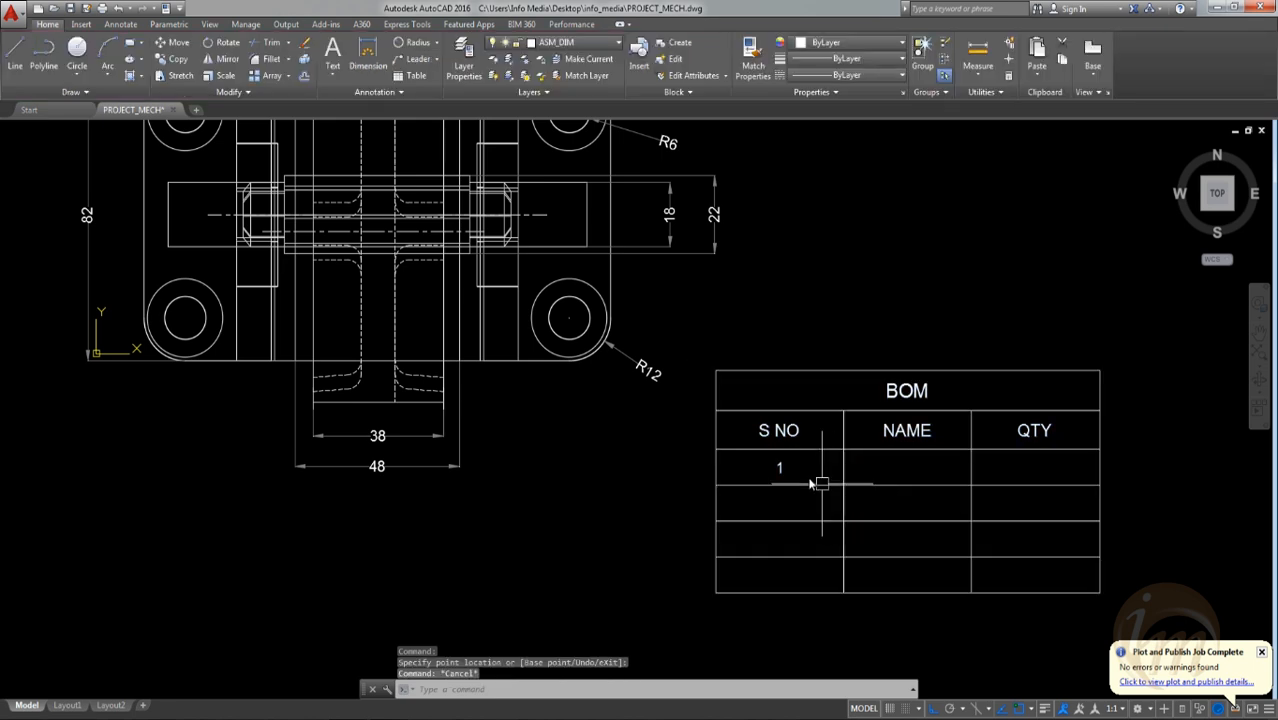
Step: Auto-fill the S NO column from the cell containing 1 down to the table's last row
left_click(815, 468)
left_click(845, 484)
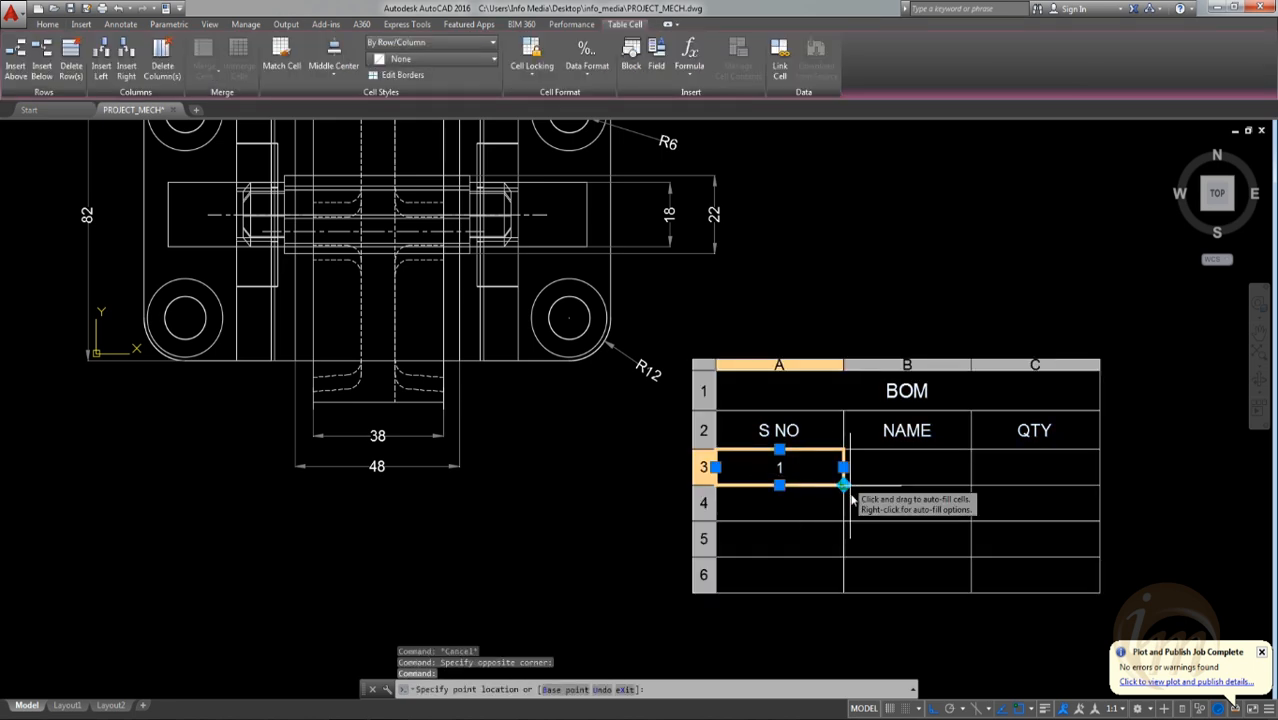
left_click(848, 585)
middle_click_drag(979, 513, 977, 453)
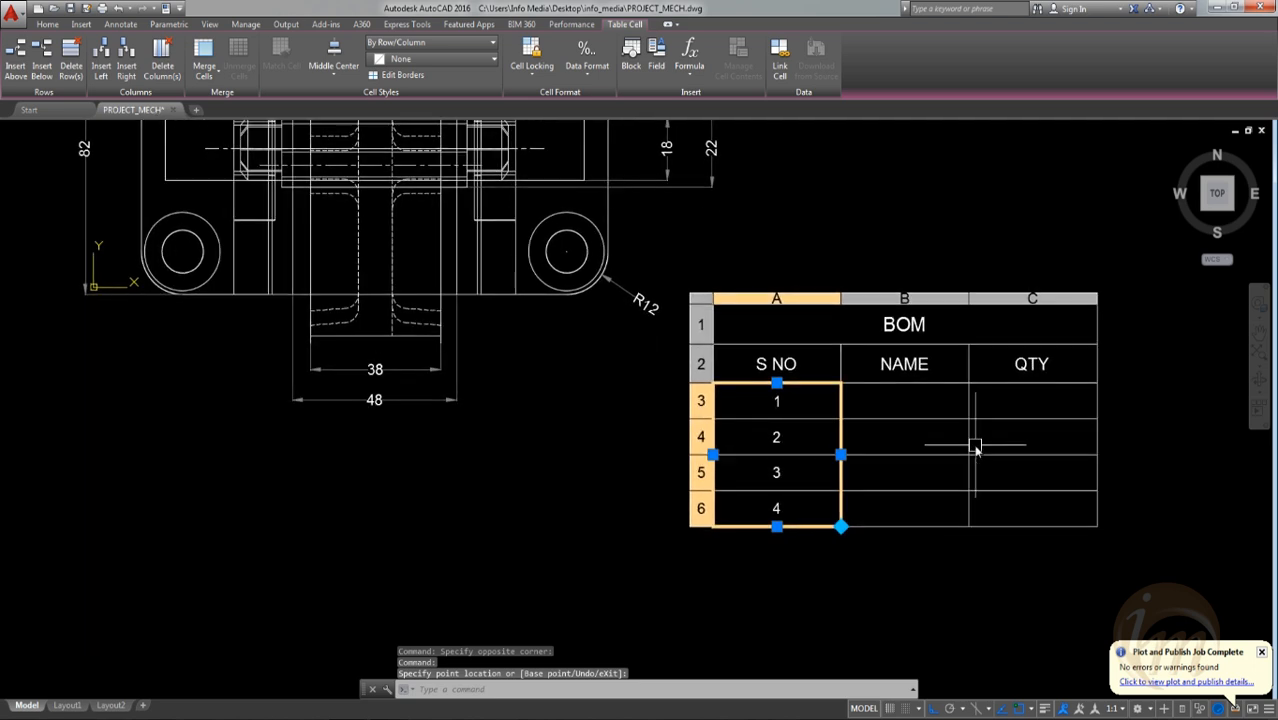
key("Escape")
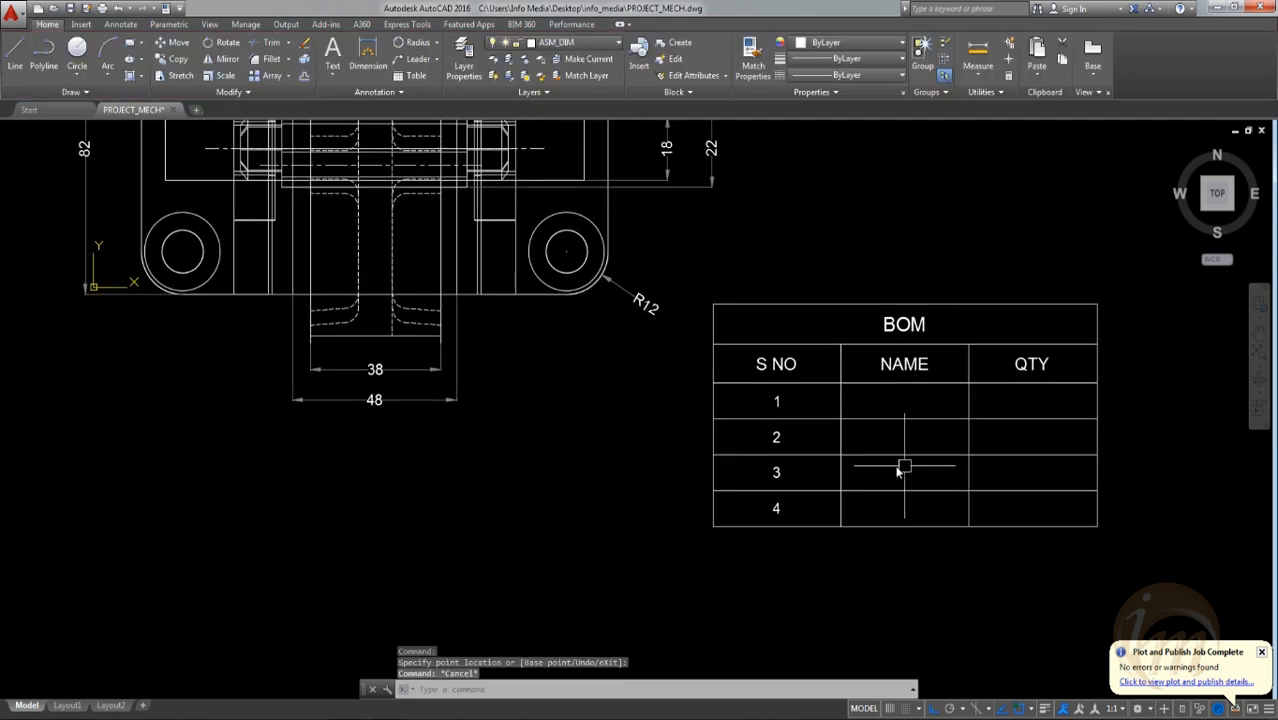
Step: Fill the NAME column of the BOM table with BASE, SUPPORT, AXIAL and WHEEL
double_click(878, 402)
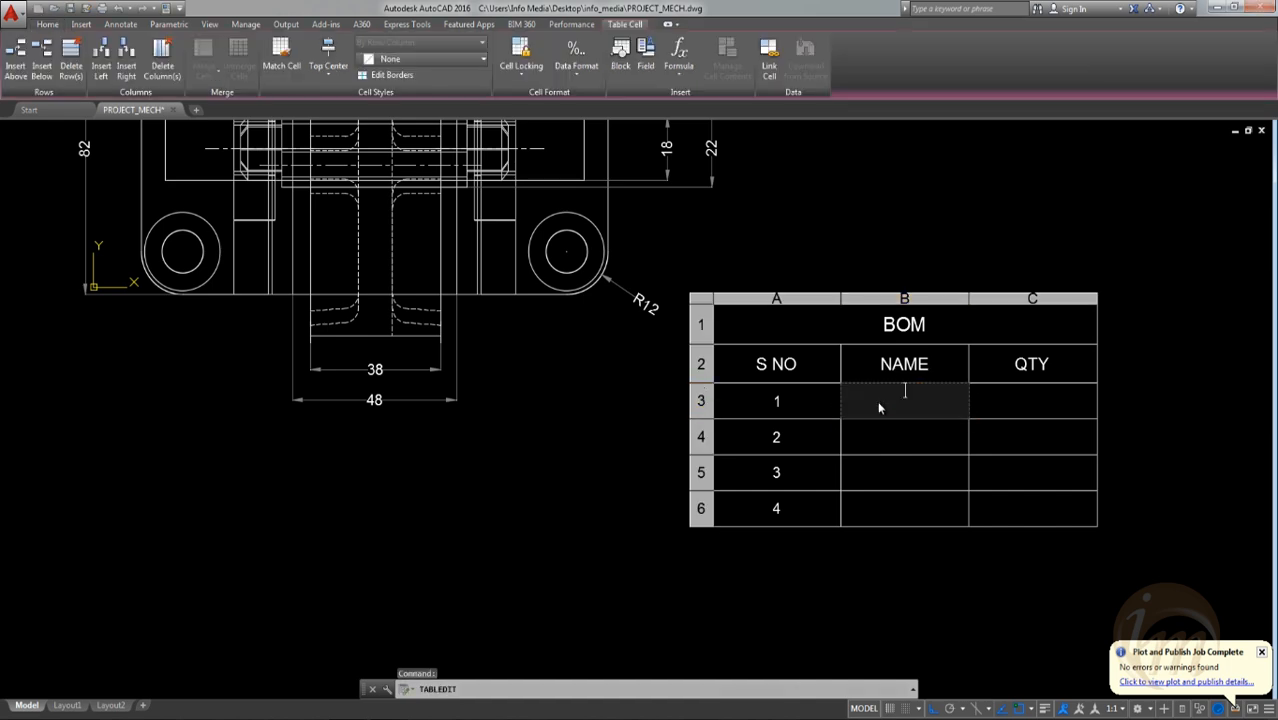
type("BASE")
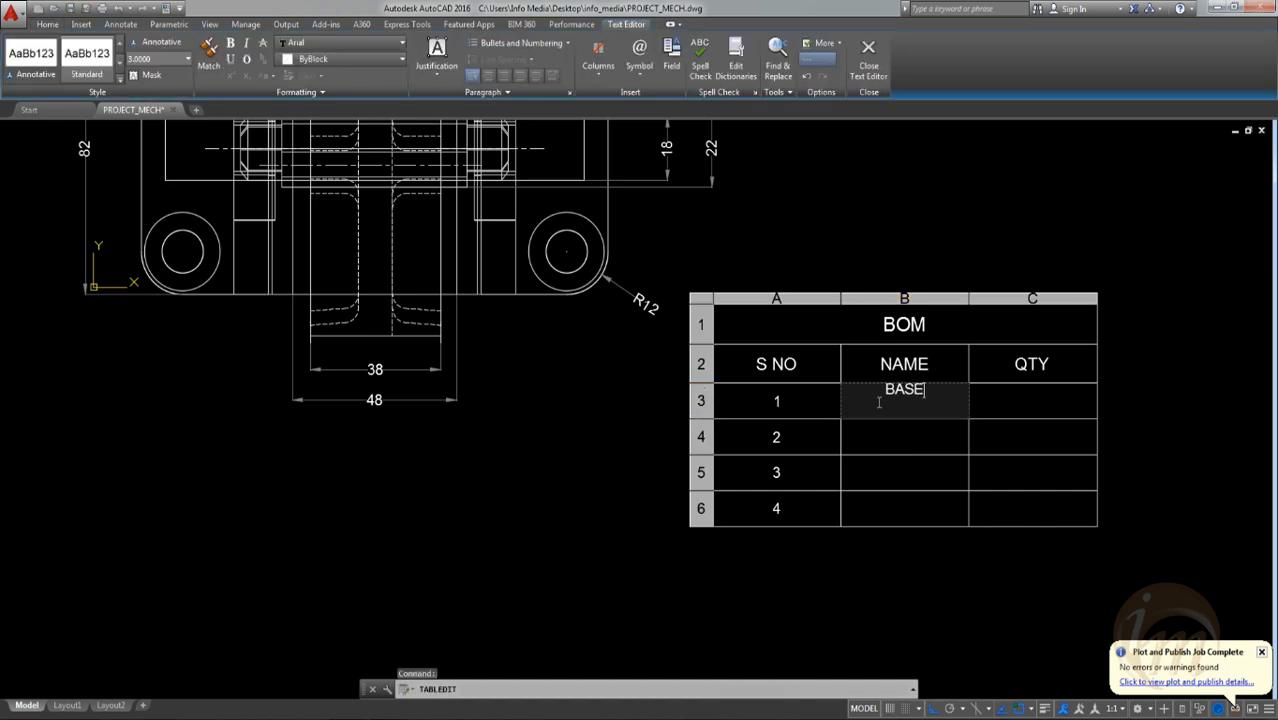
key("Down")
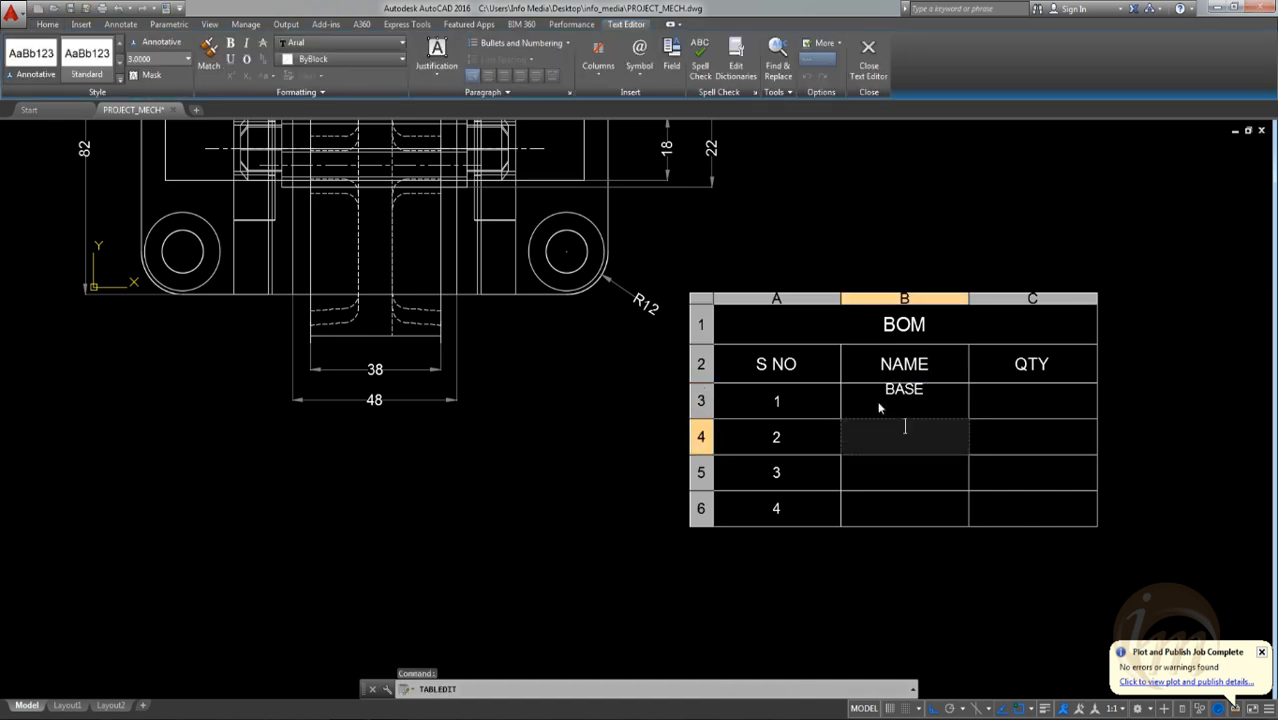
type("SUPPORT")
left_click_drag(941, 425, 866, 425)
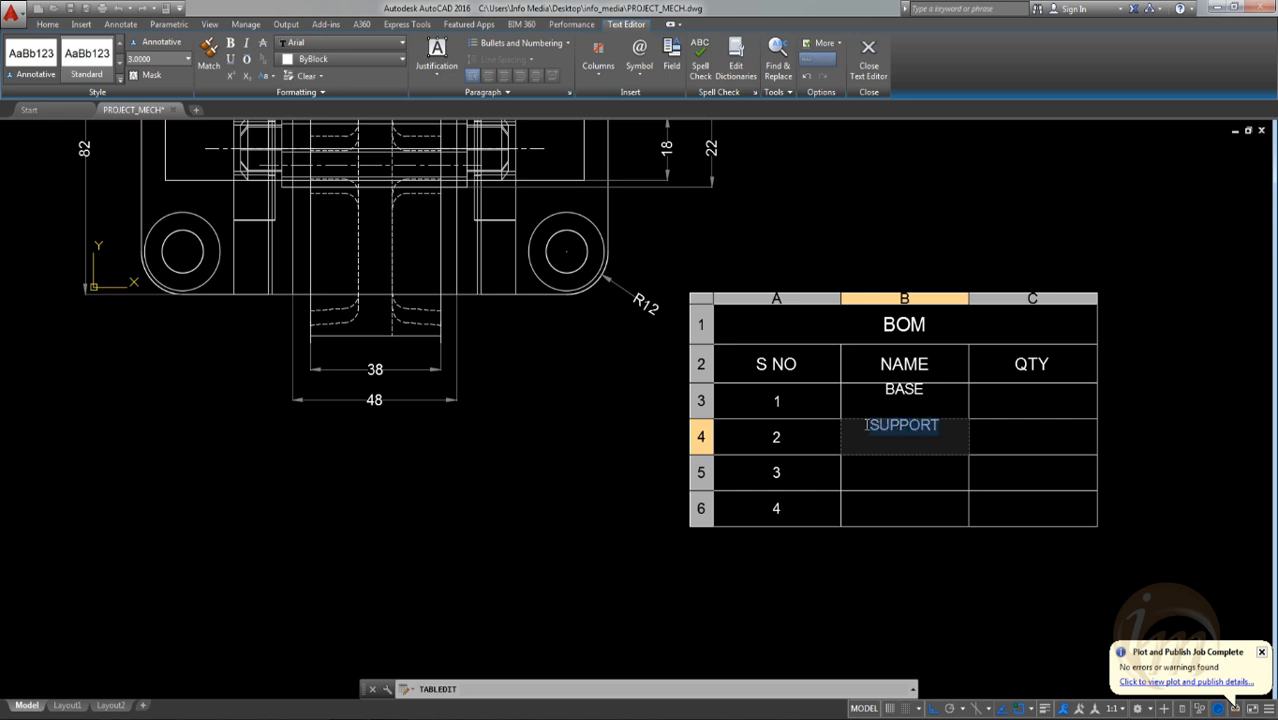
type("SUPPORT")
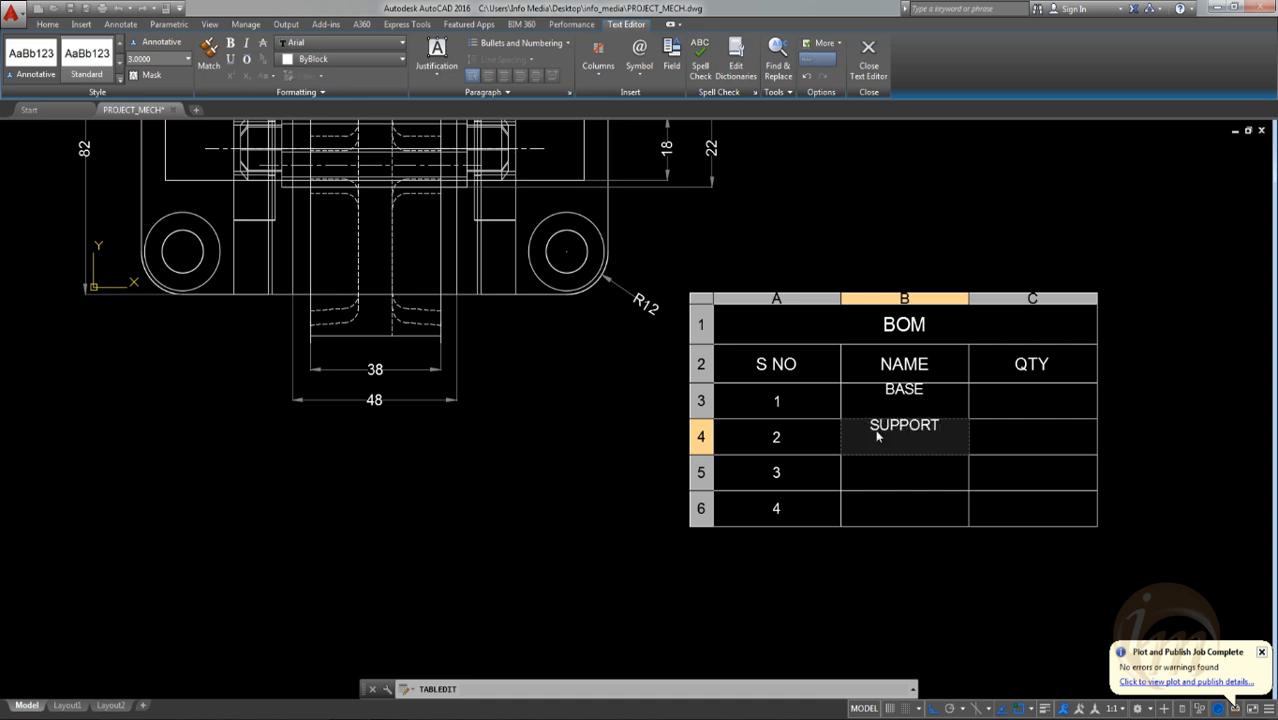
key("Return")
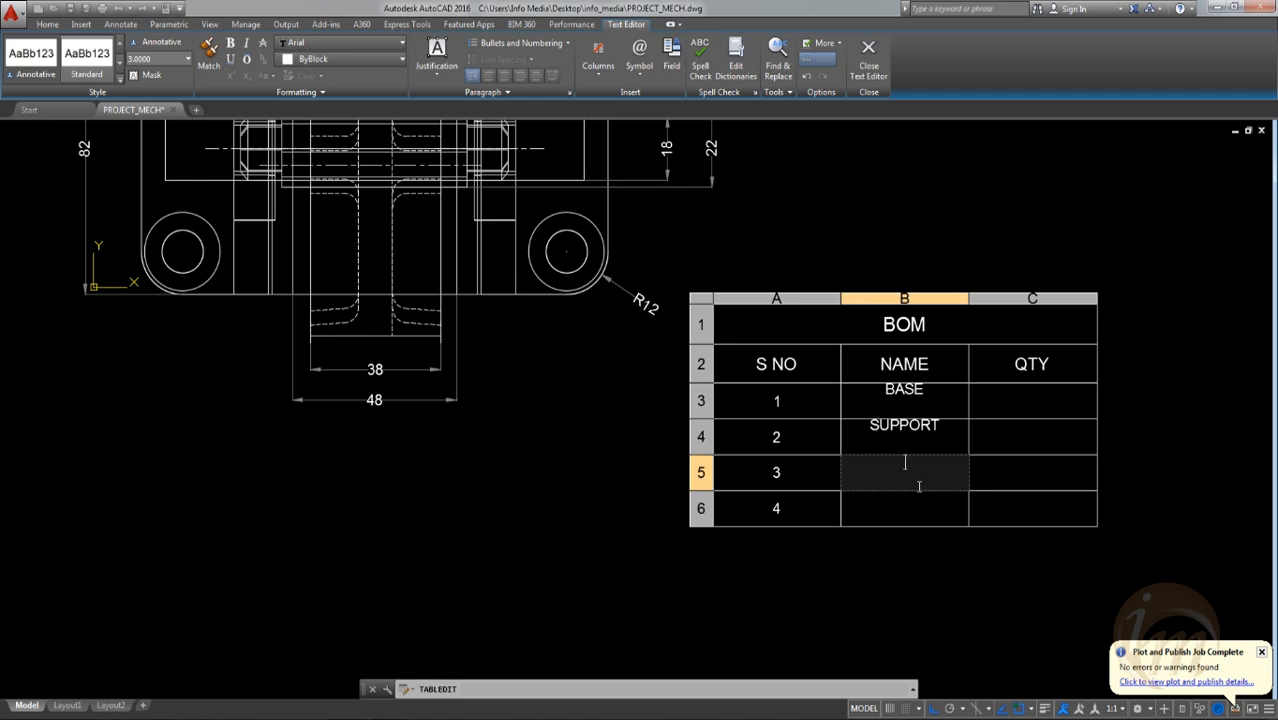
type("AXIAL")
key("Return")
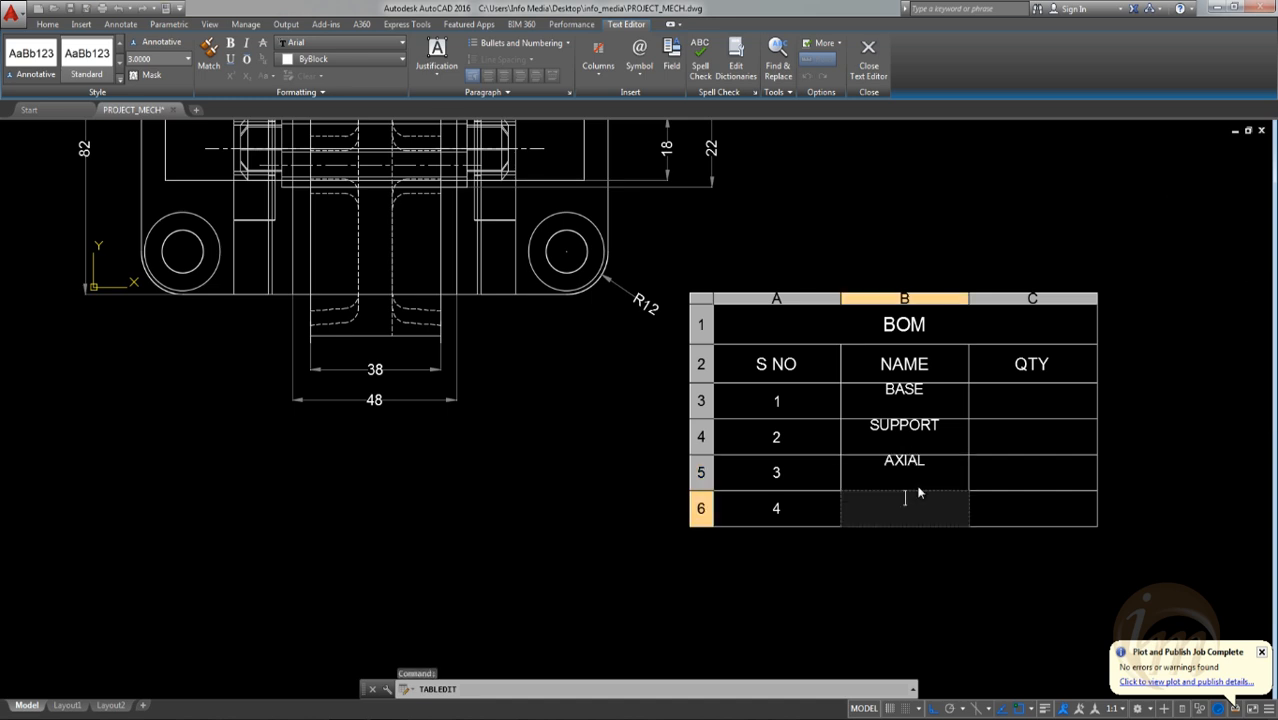
type("WHEEL")
key("Escape")
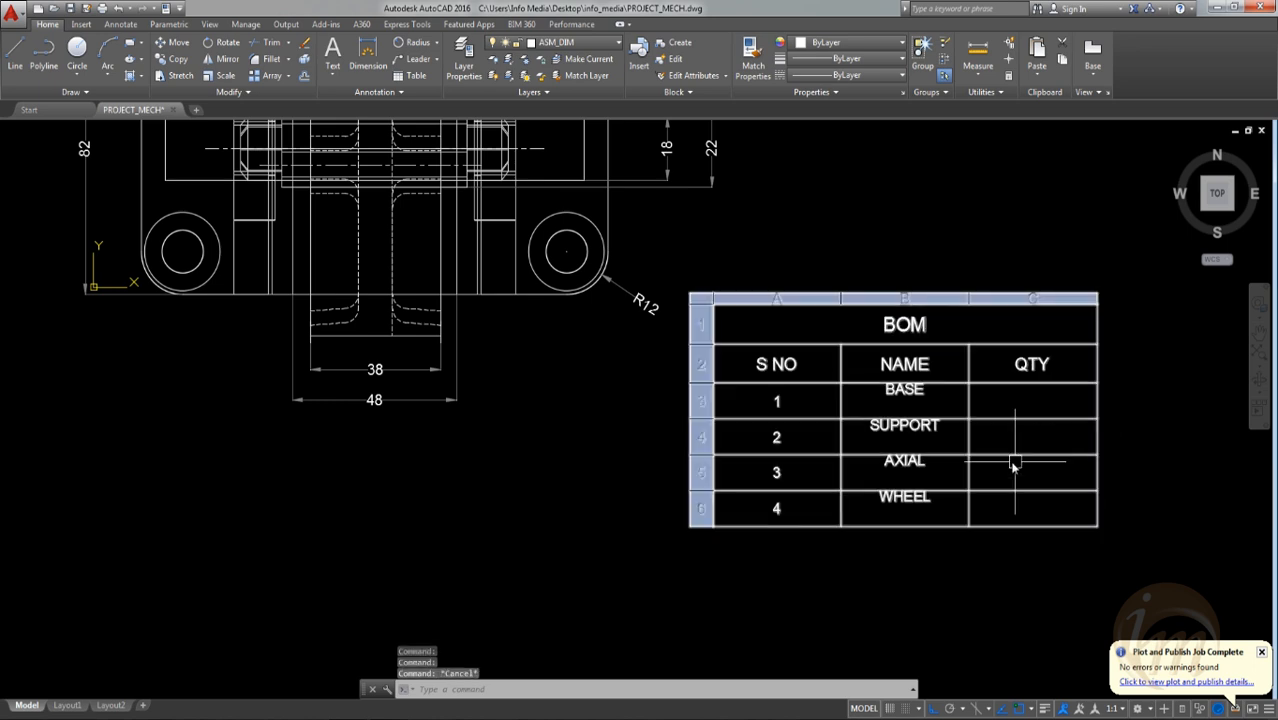
Step: Try to justify the BASE text in the NAME column Middle Center
middle_click_drag(1013, 456, 964, 428)
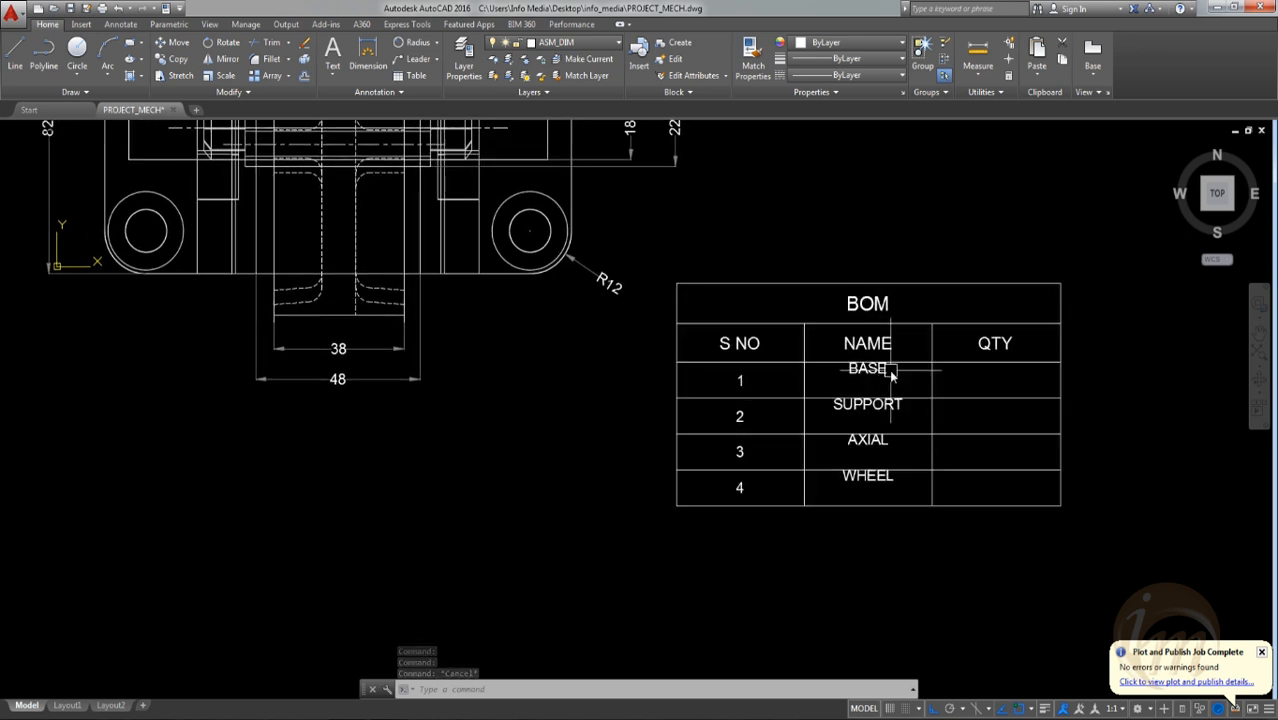
double_click(893, 373)
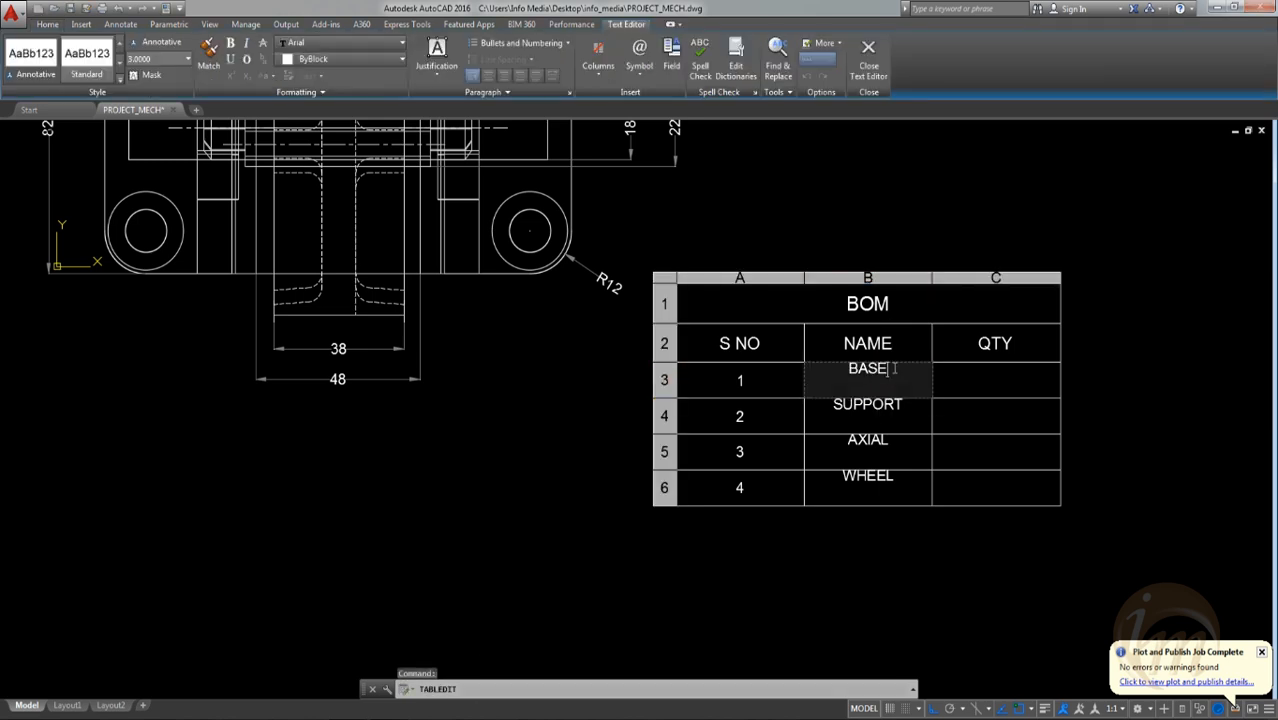
left_click(437, 55)
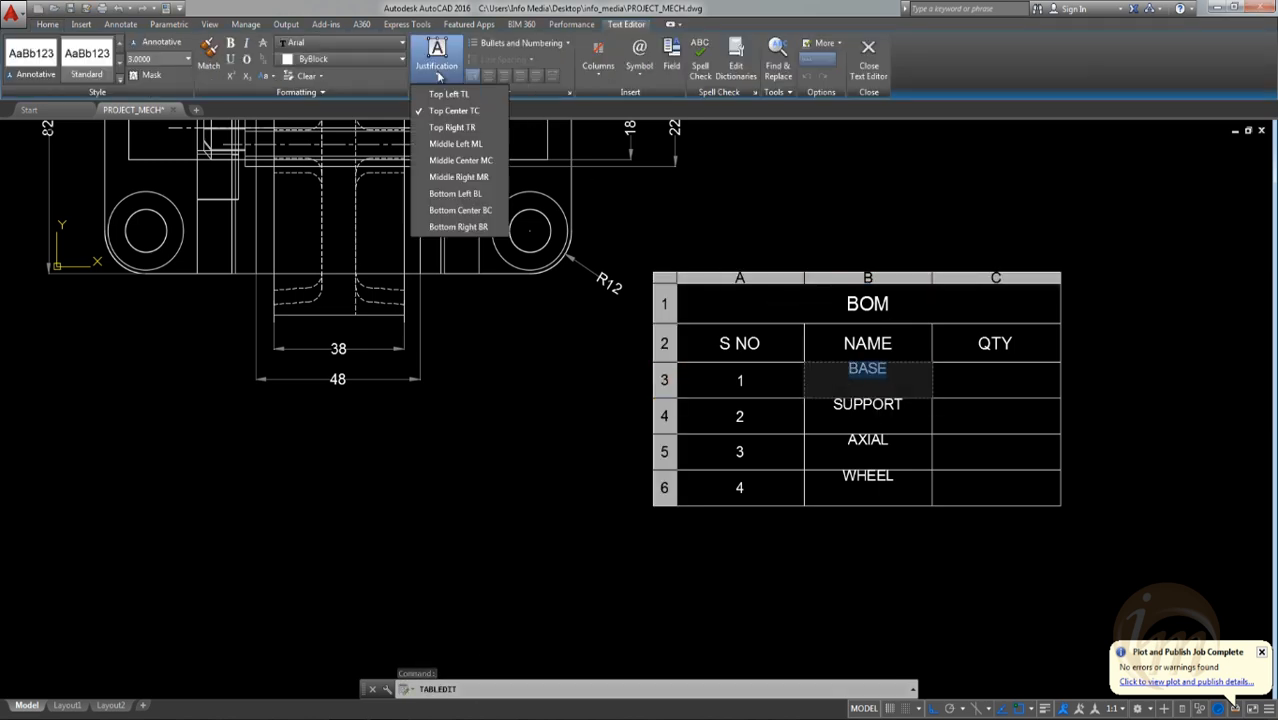
left_click(461, 160)
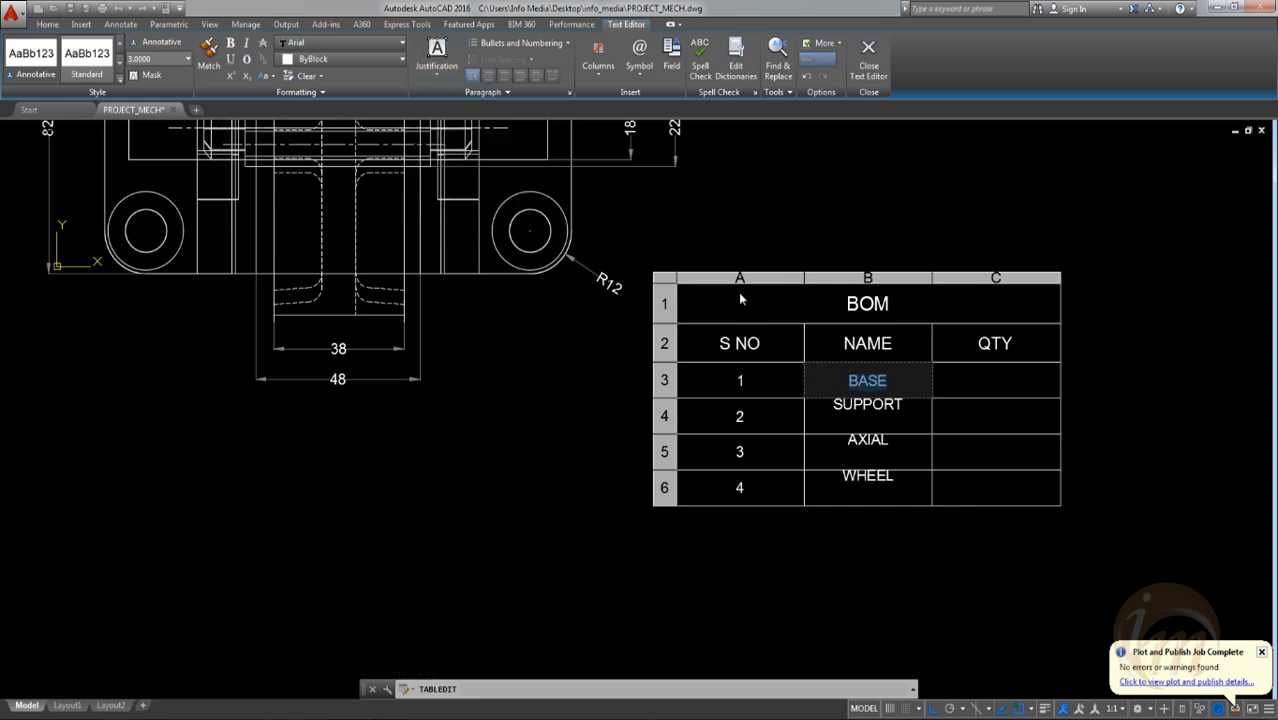
key("Escape")
left_click(718, 366)
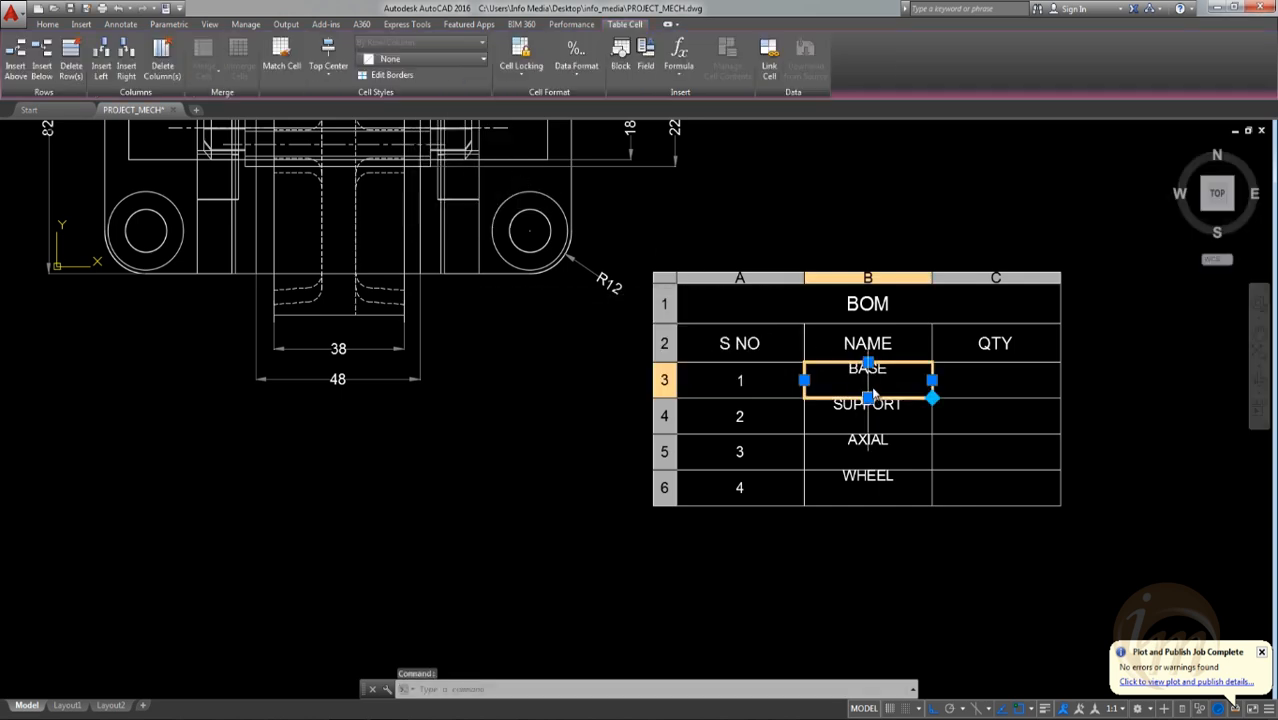
key("Escape")
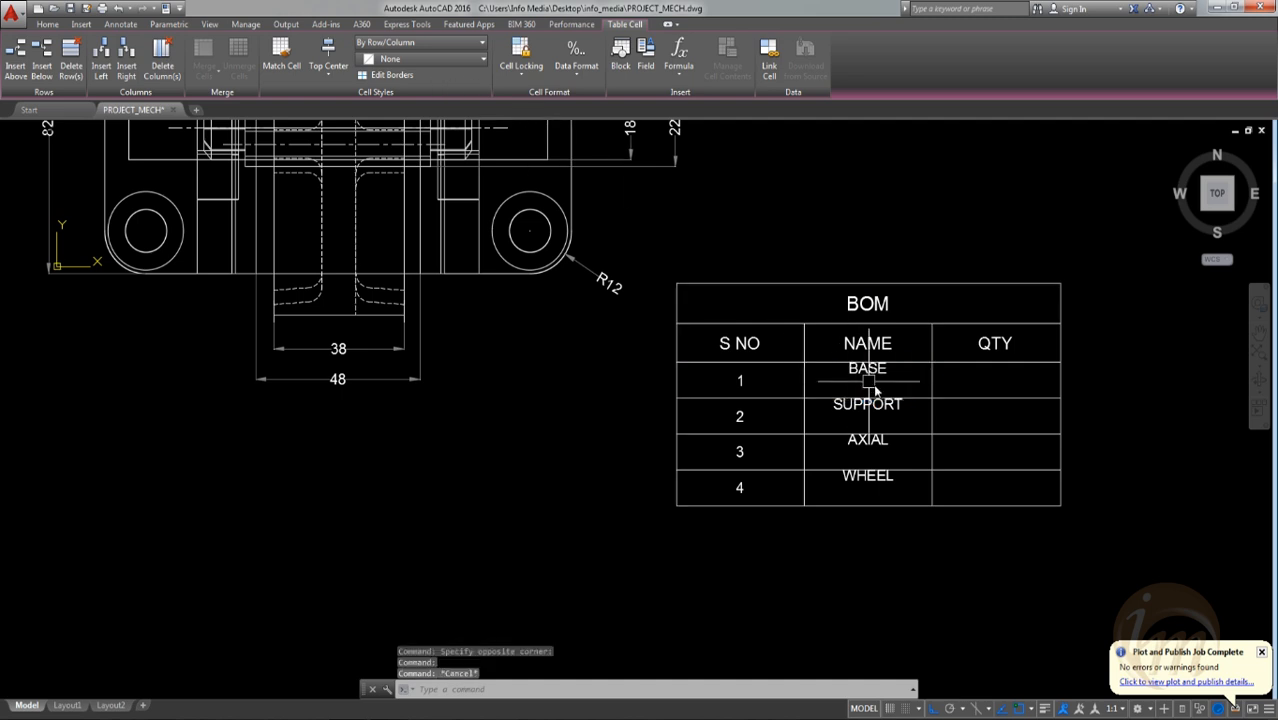
Step: Justify the BASE text in the NAME column Middle Center and close the text editor
double_click(861, 382)
double_click(893, 372)
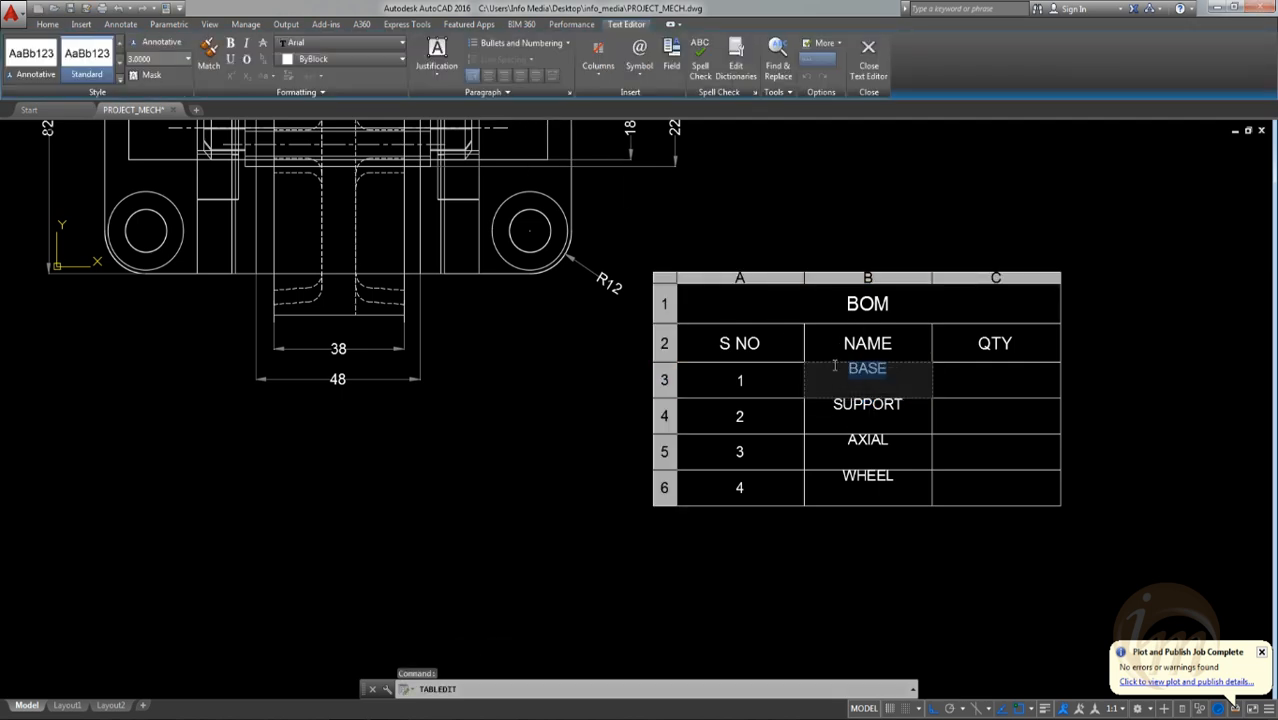
left_click(436, 60)
left_click(458, 165)
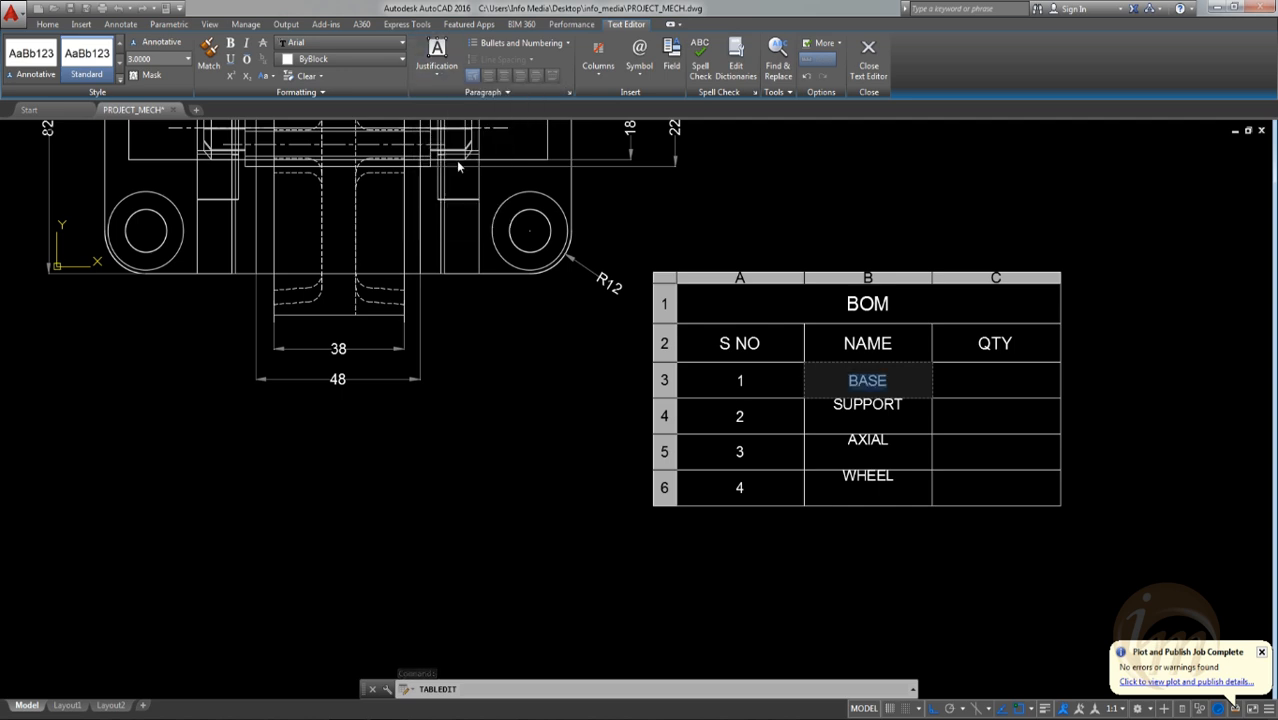
left_click(868, 76)
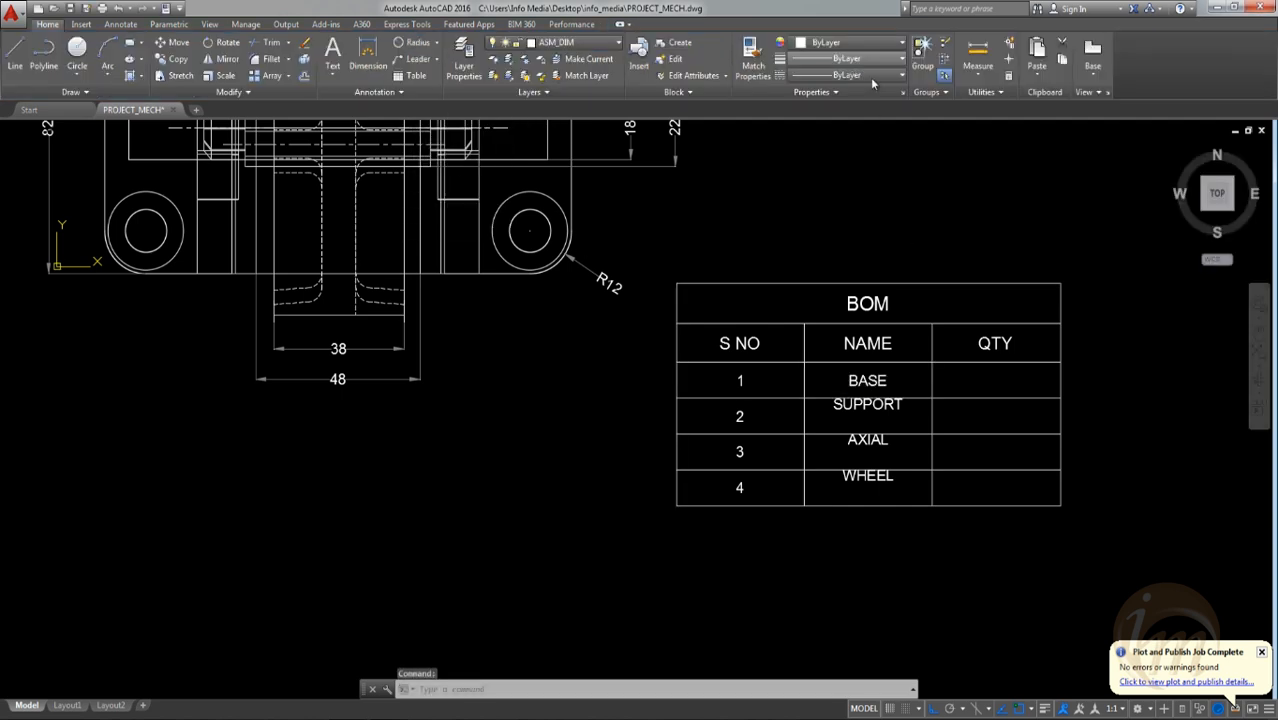
left_click(920, 349)
key("Escape")
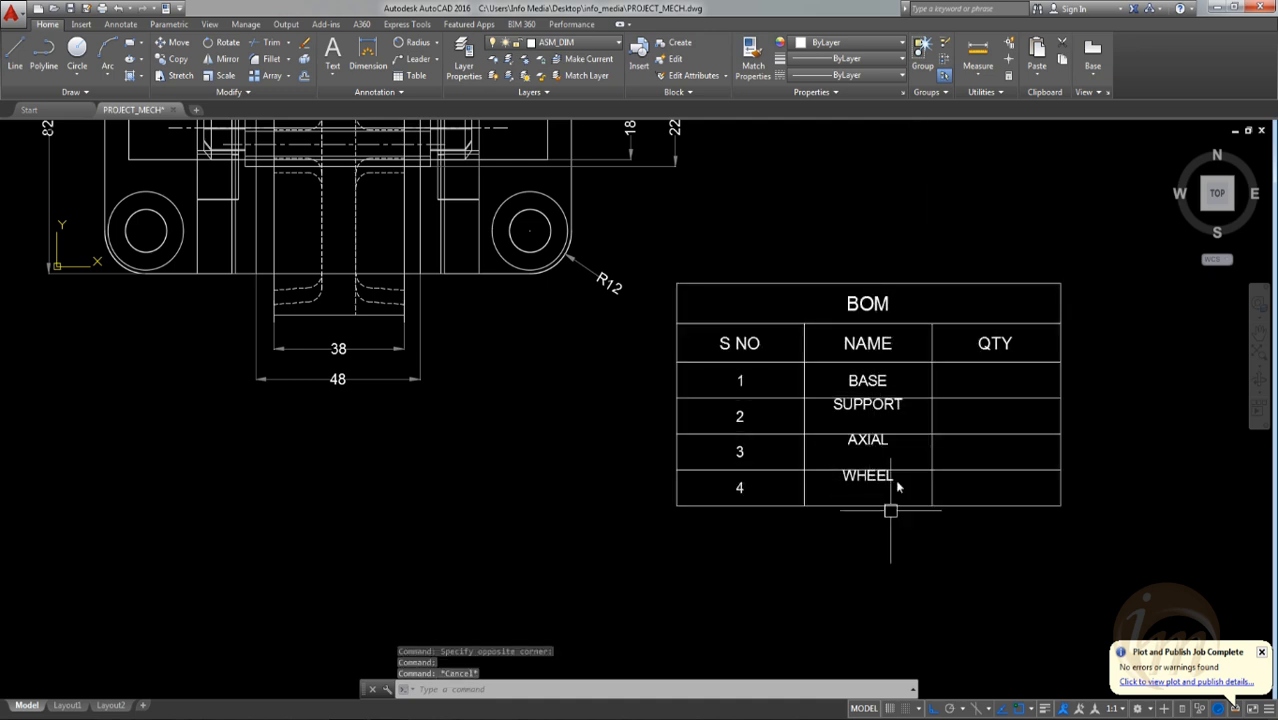
Step: Auto-fill the BASE cell down to the WHEEL row with the Fill Formatting Only option
left_click(893, 375)
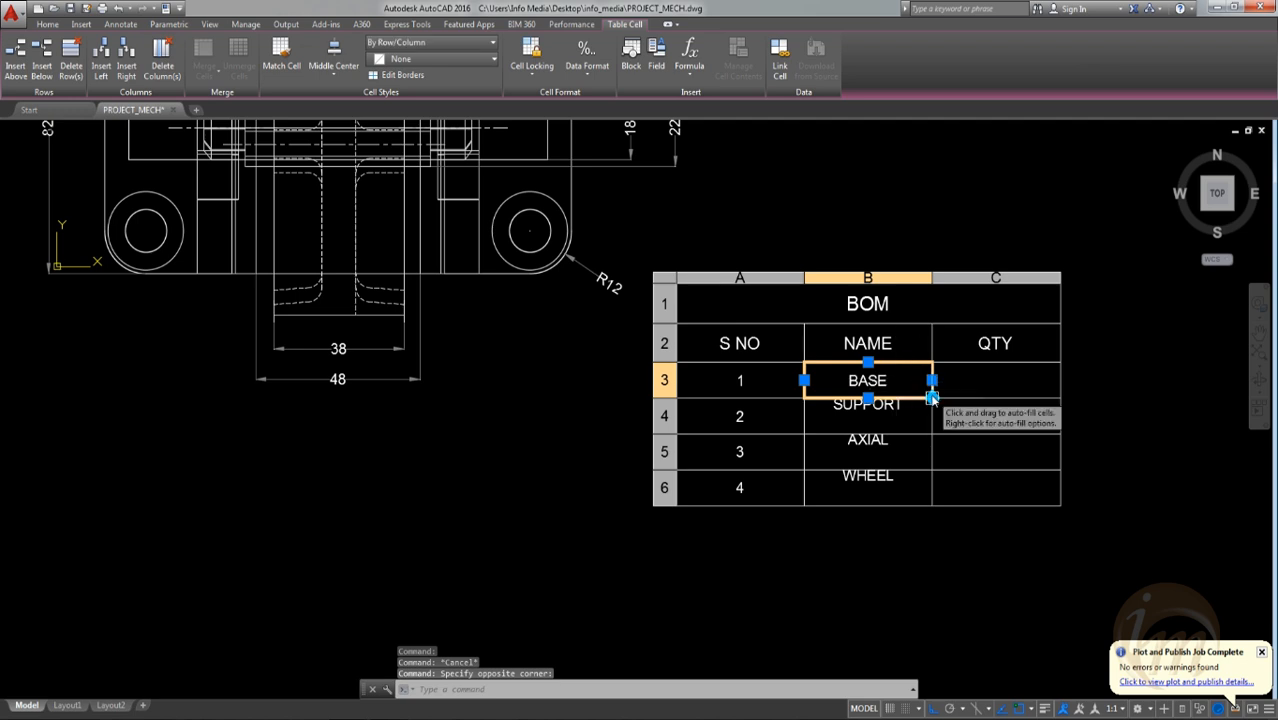
left_click(932, 398)
right_click(932, 398)
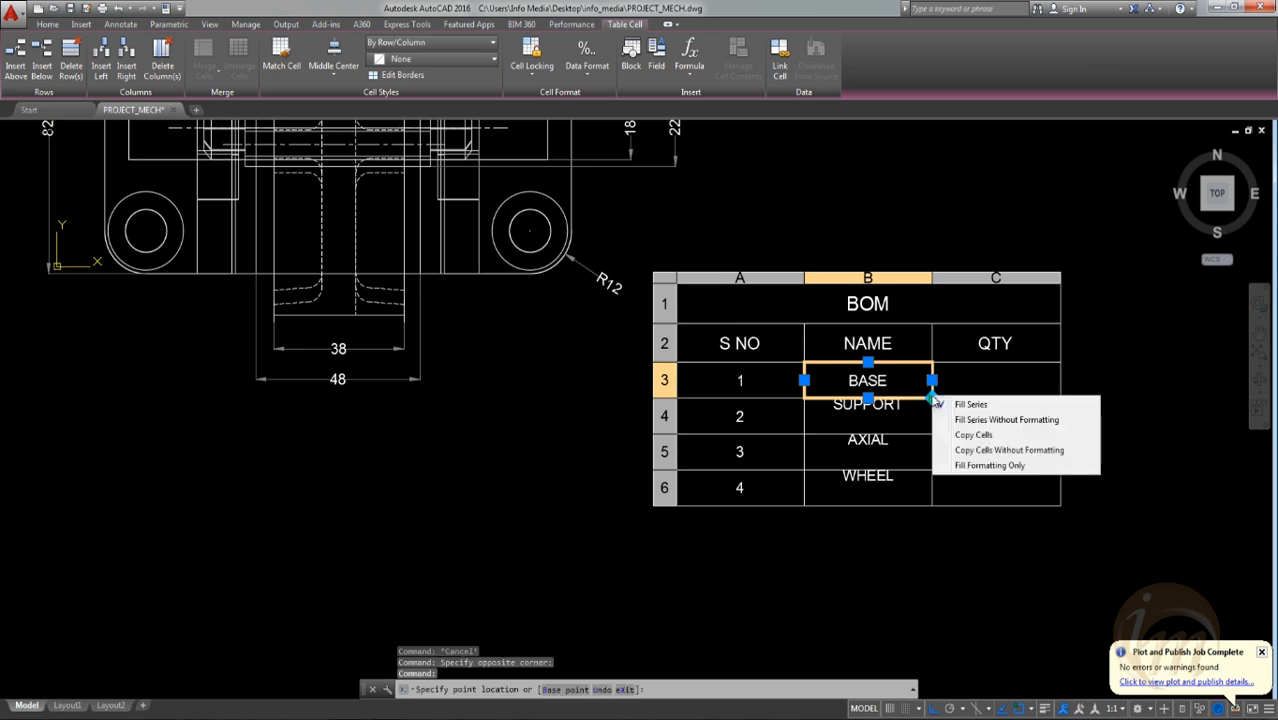
left_click(975, 466)
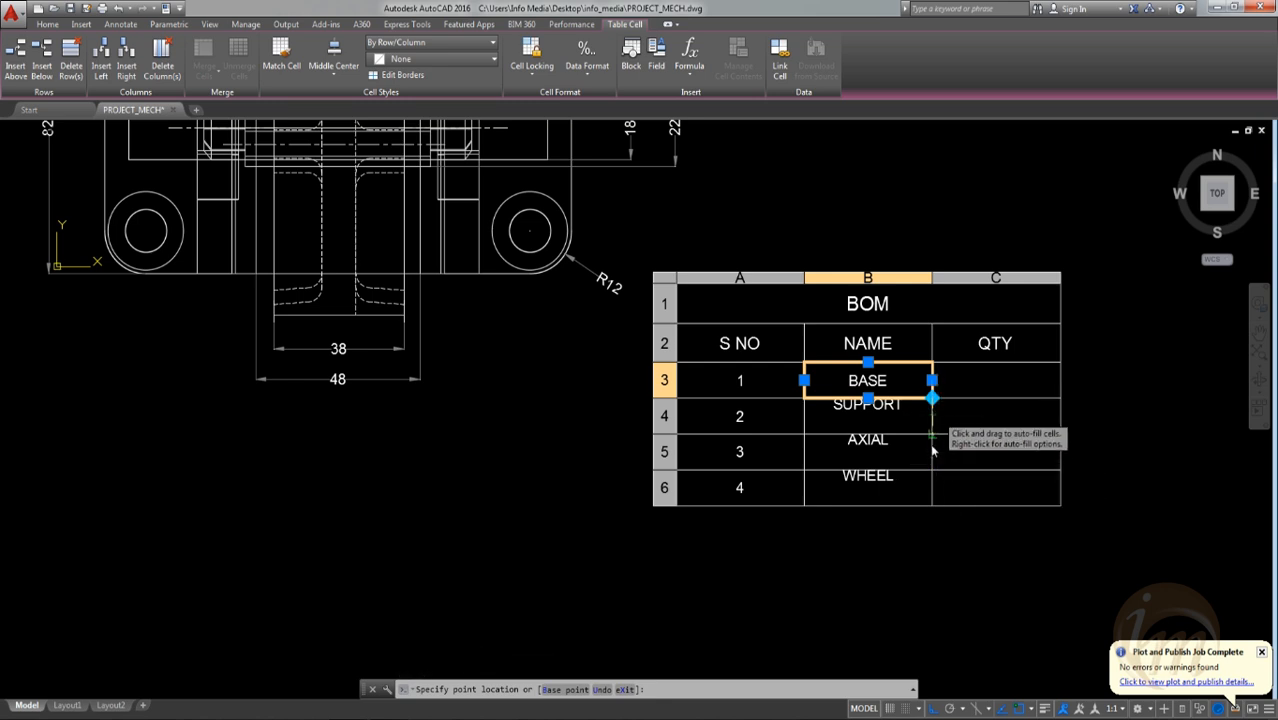
left_click(930, 504)
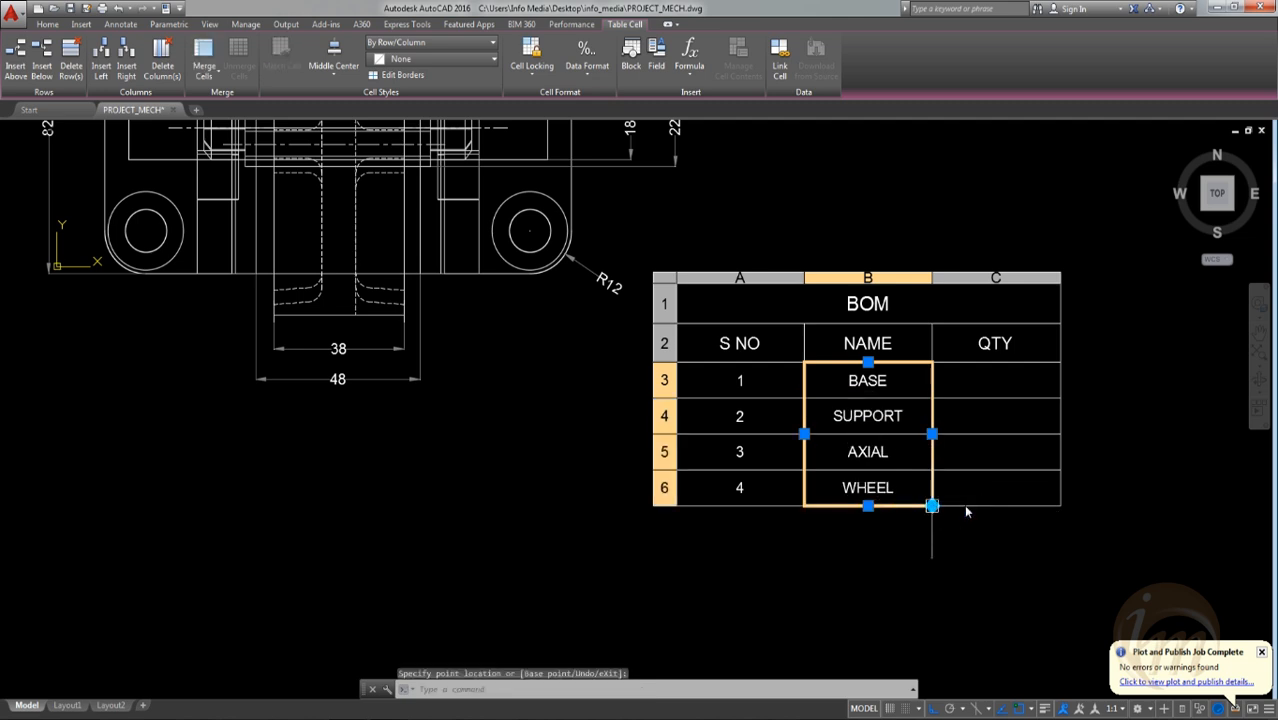
key("Escape")
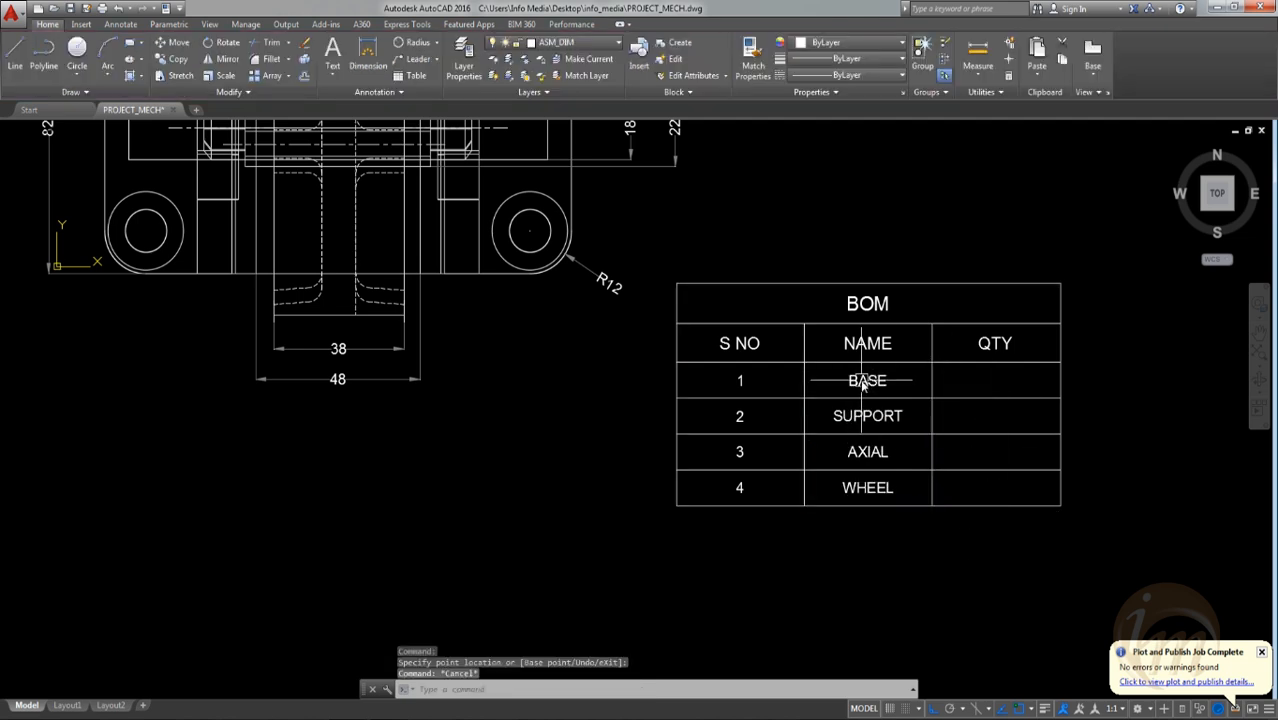
Step: Enter 1 as the QTY of BASE and justify it Middle Center
middle_click_drag(935, 488, 932, 527)
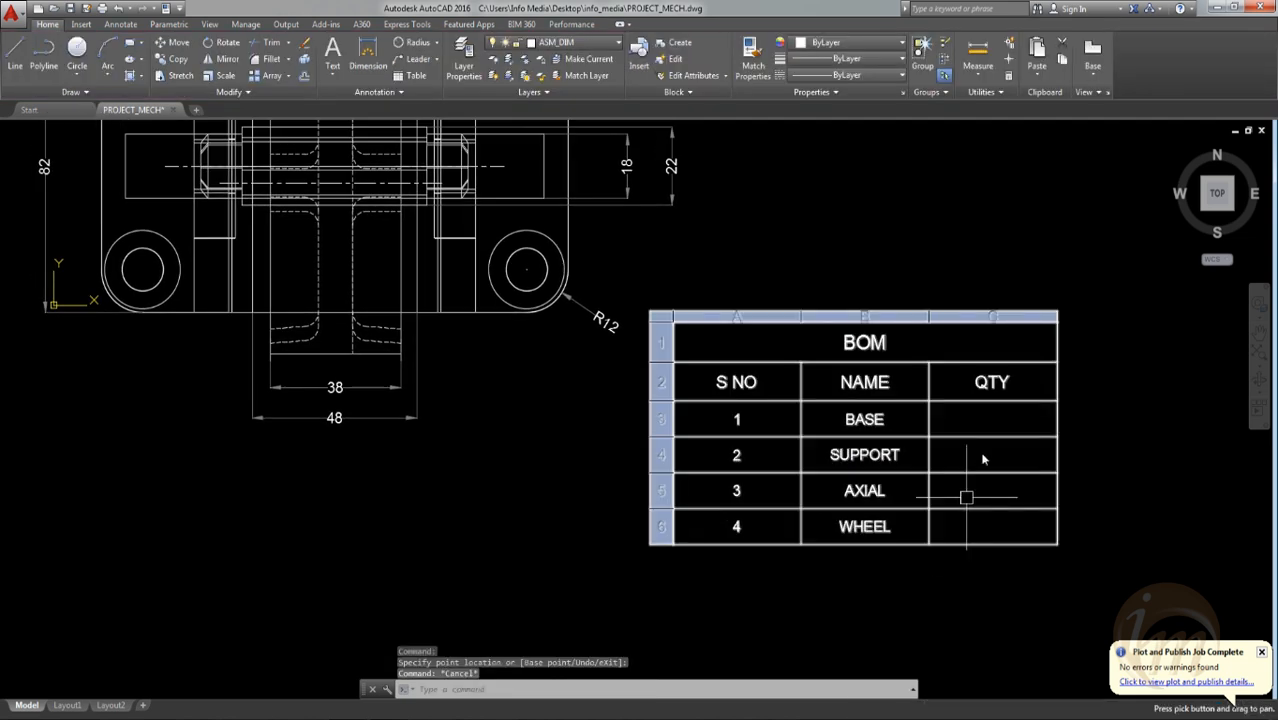
double_click(974, 425)
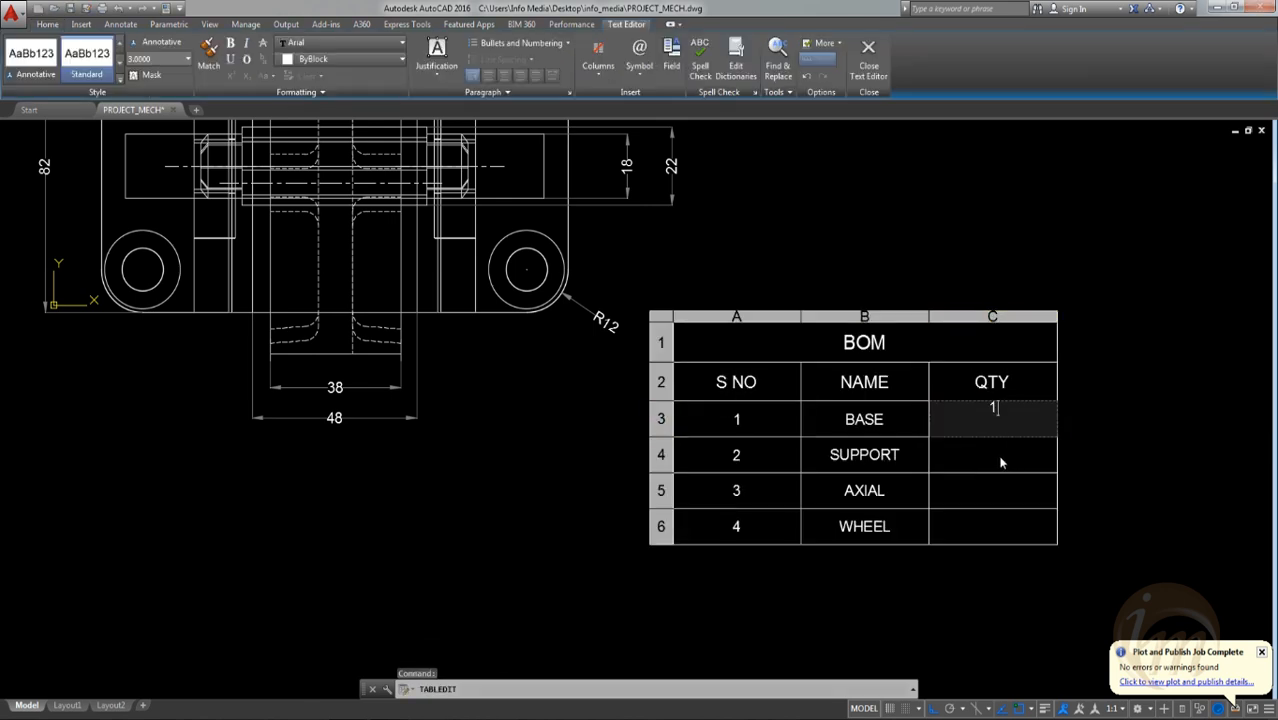
scroll(1002, 463, "down", 1)
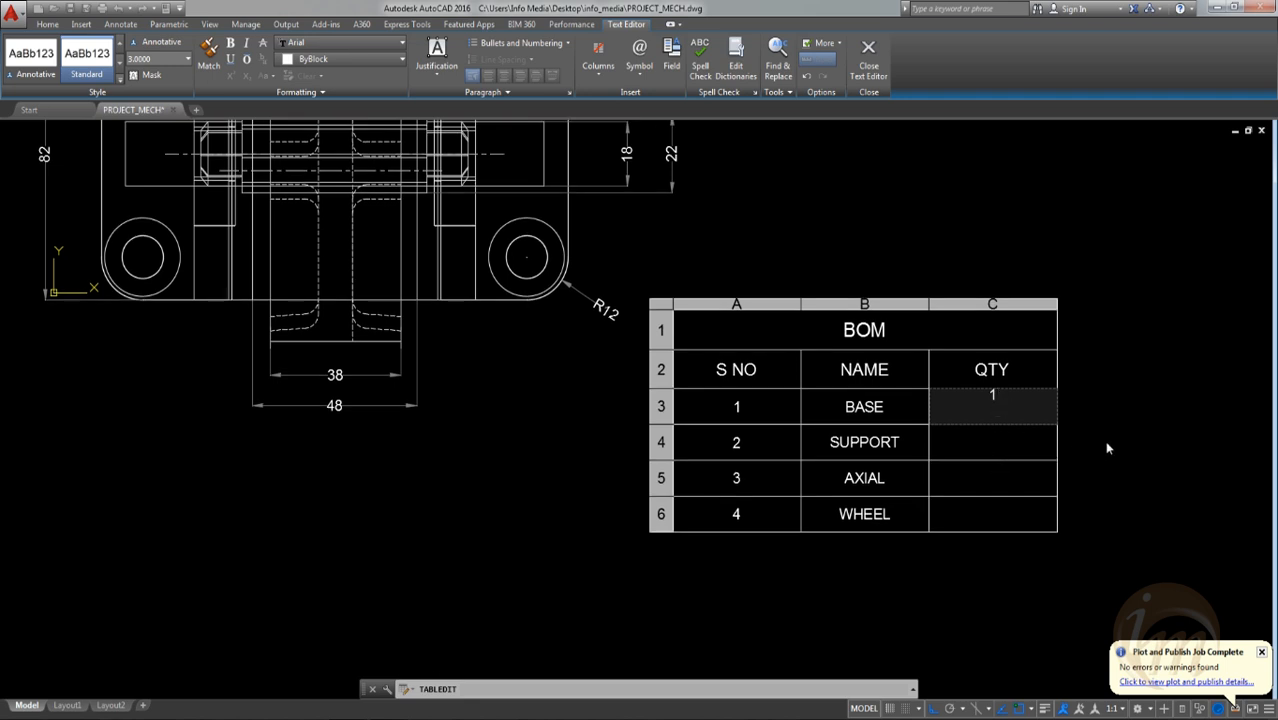
left_click(872, 77)
left_click(1058, 335)
key("Escape")
double_click(1037, 395)
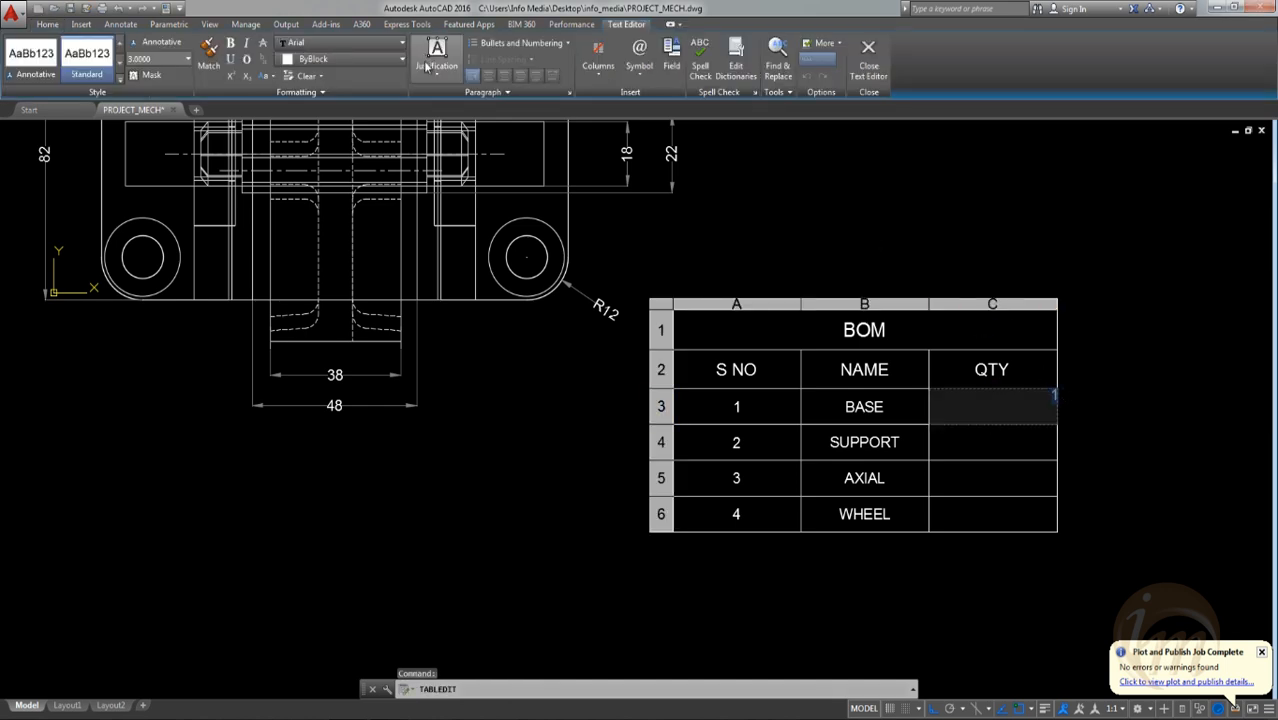
left_click(437, 56)
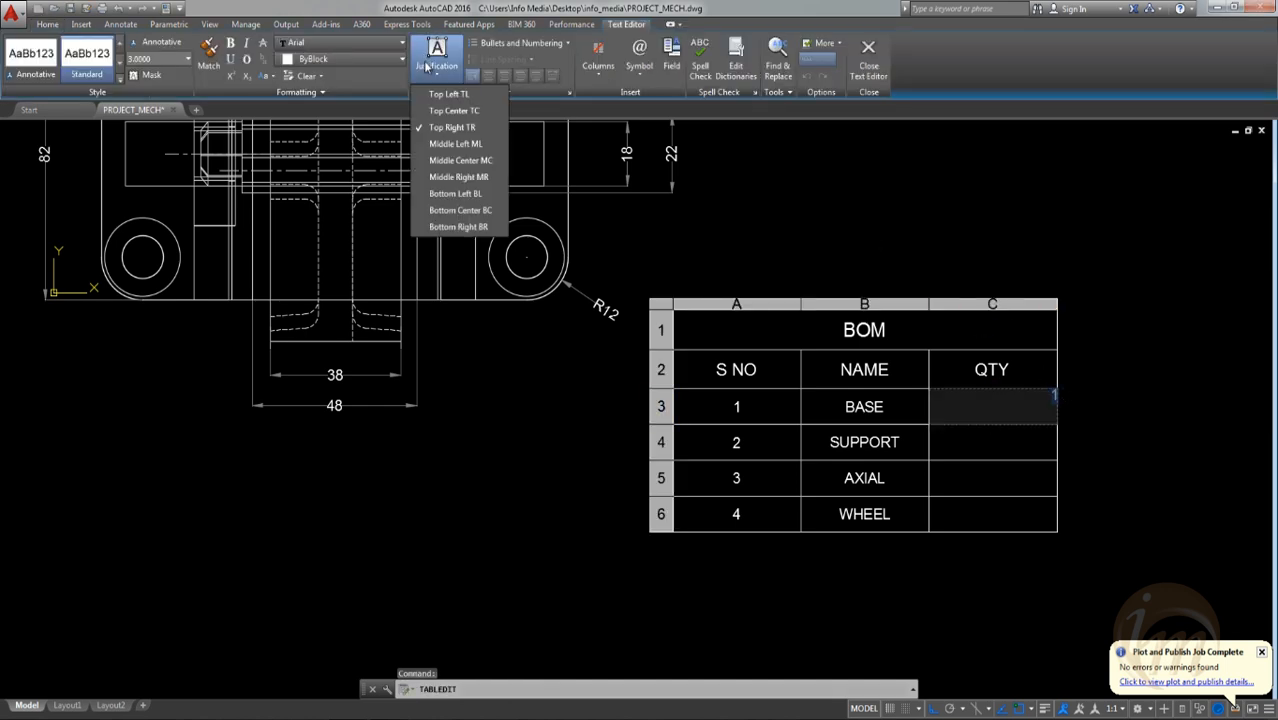
left_click(440, 161)
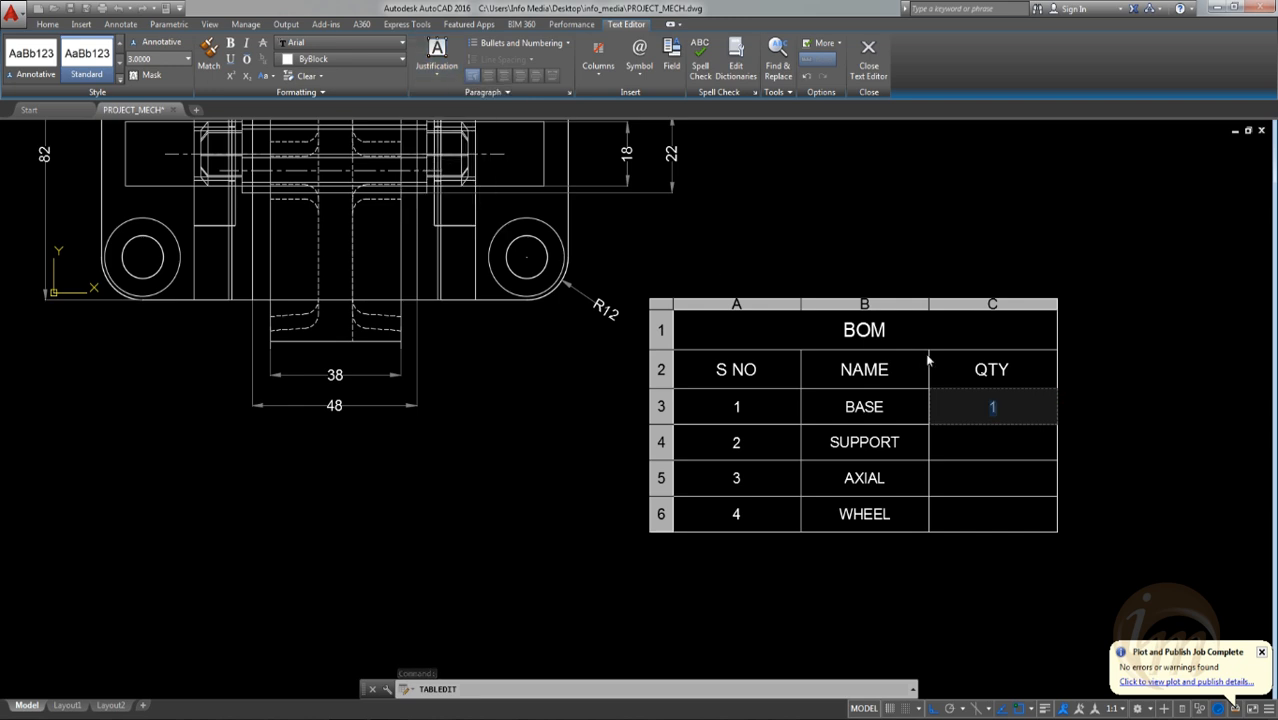
left_click(868, 62)
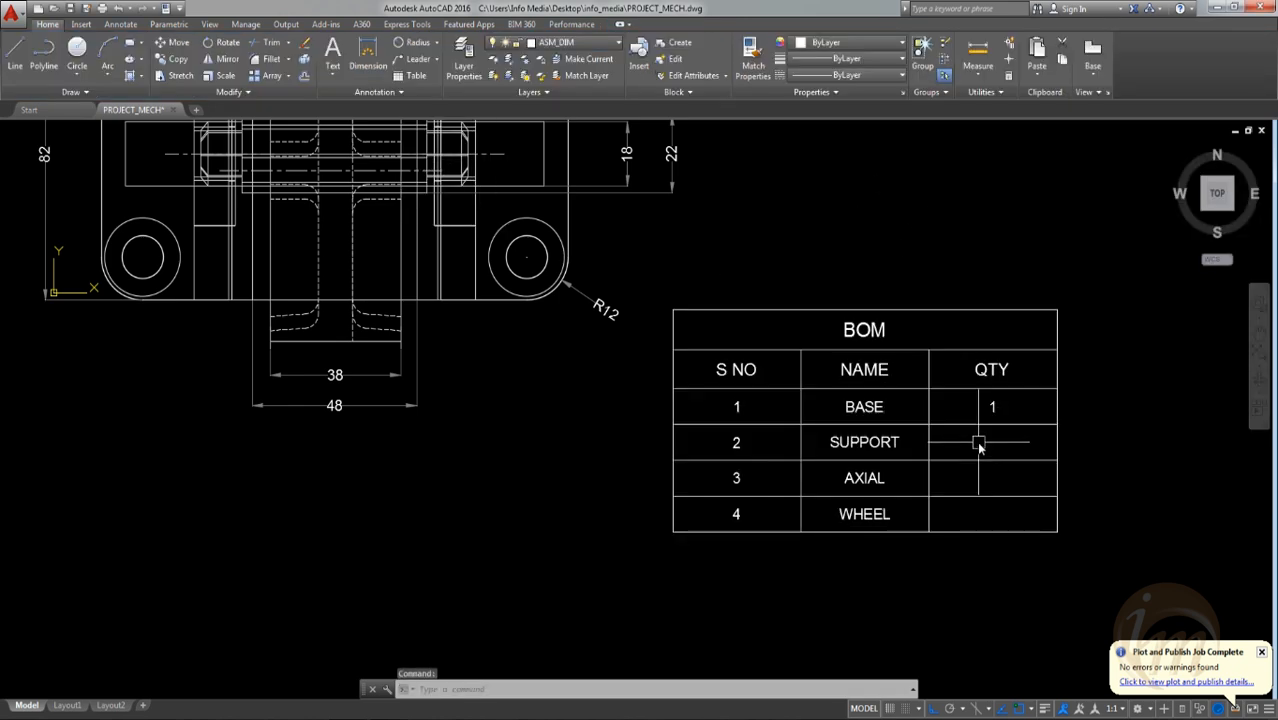
Step: Enter the QTY values 2 for SUPPORT, 1 for AXIAL and 1 for WHEEL
double_click(979, 444)
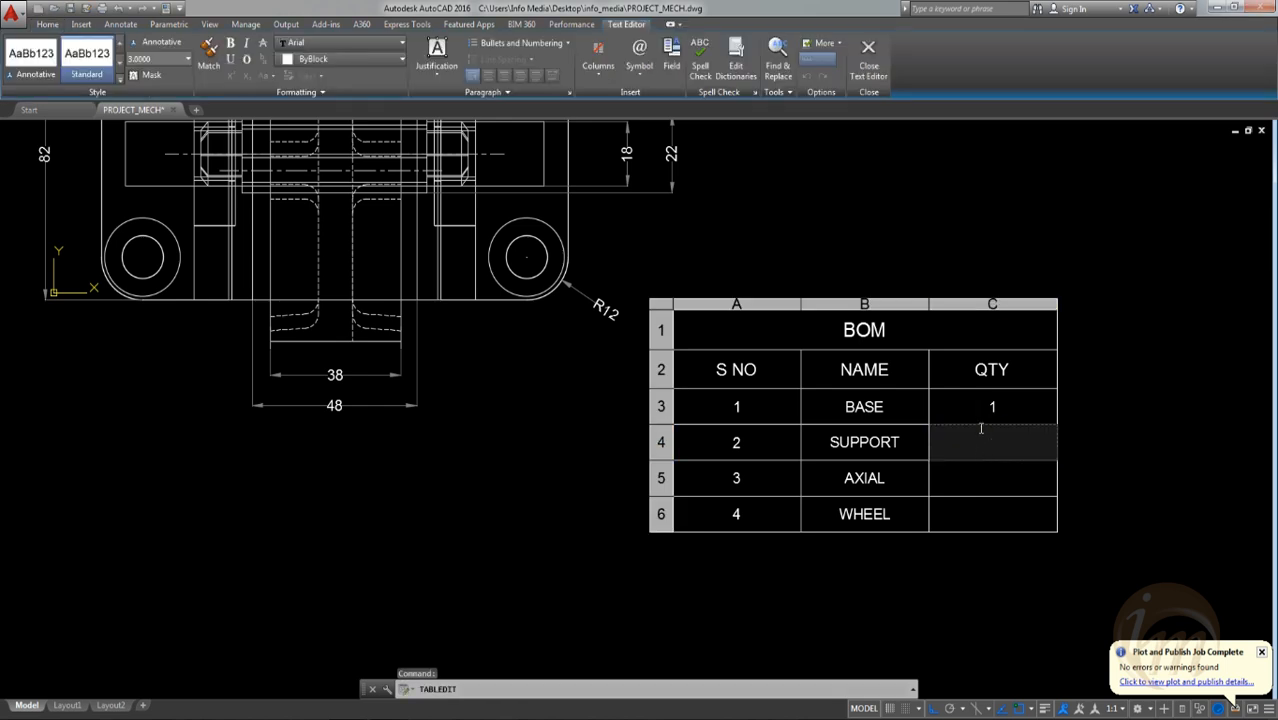
left_click(996, 485)
double_click(996, 486)
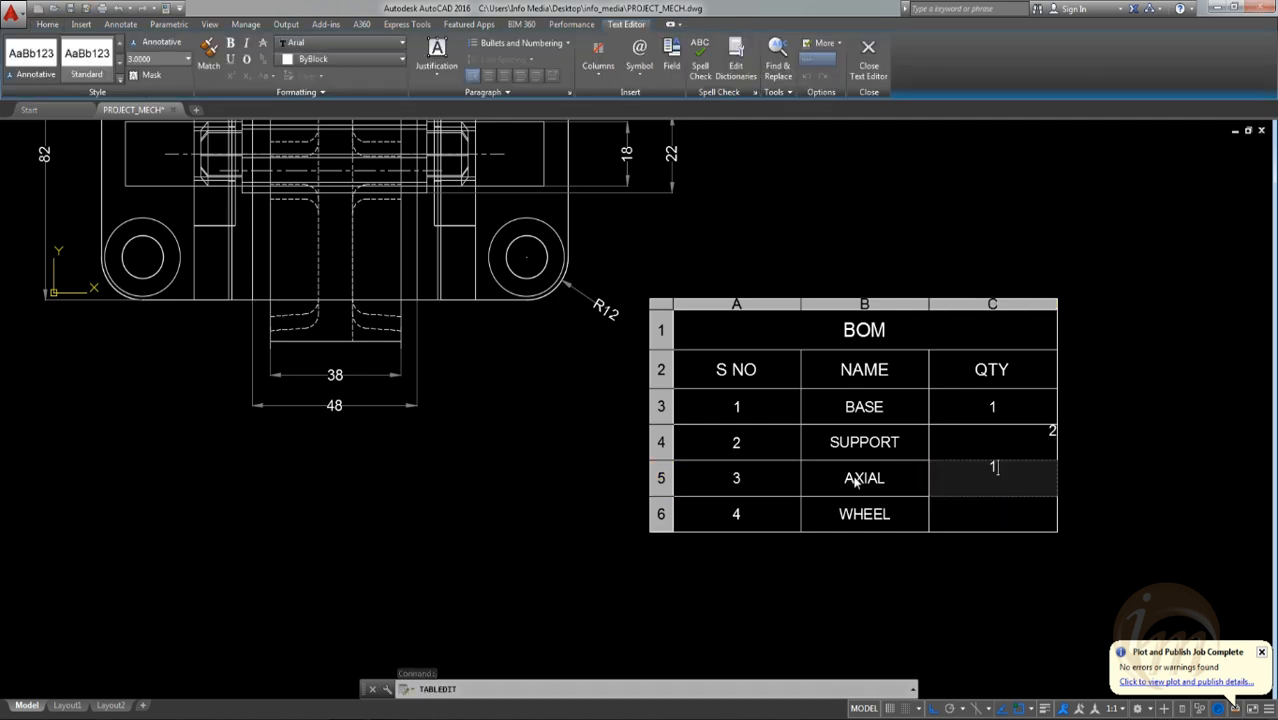
left_click(981, 526)
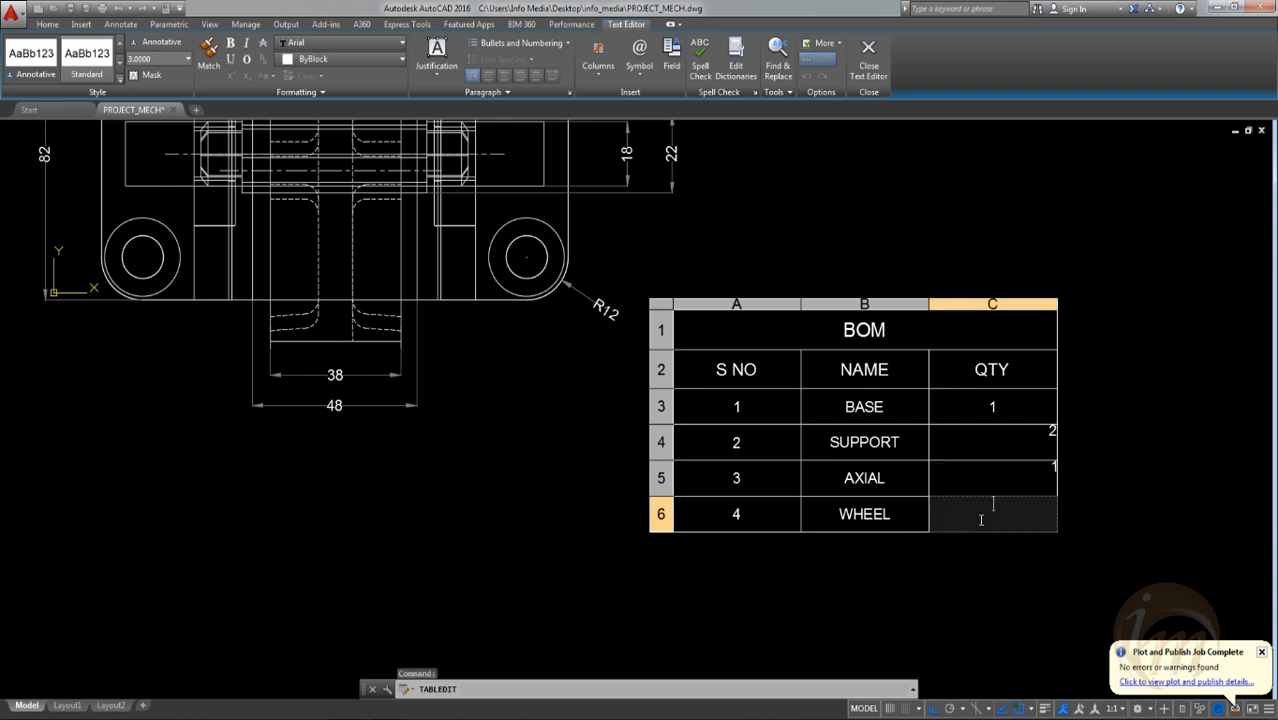
key("Escape")
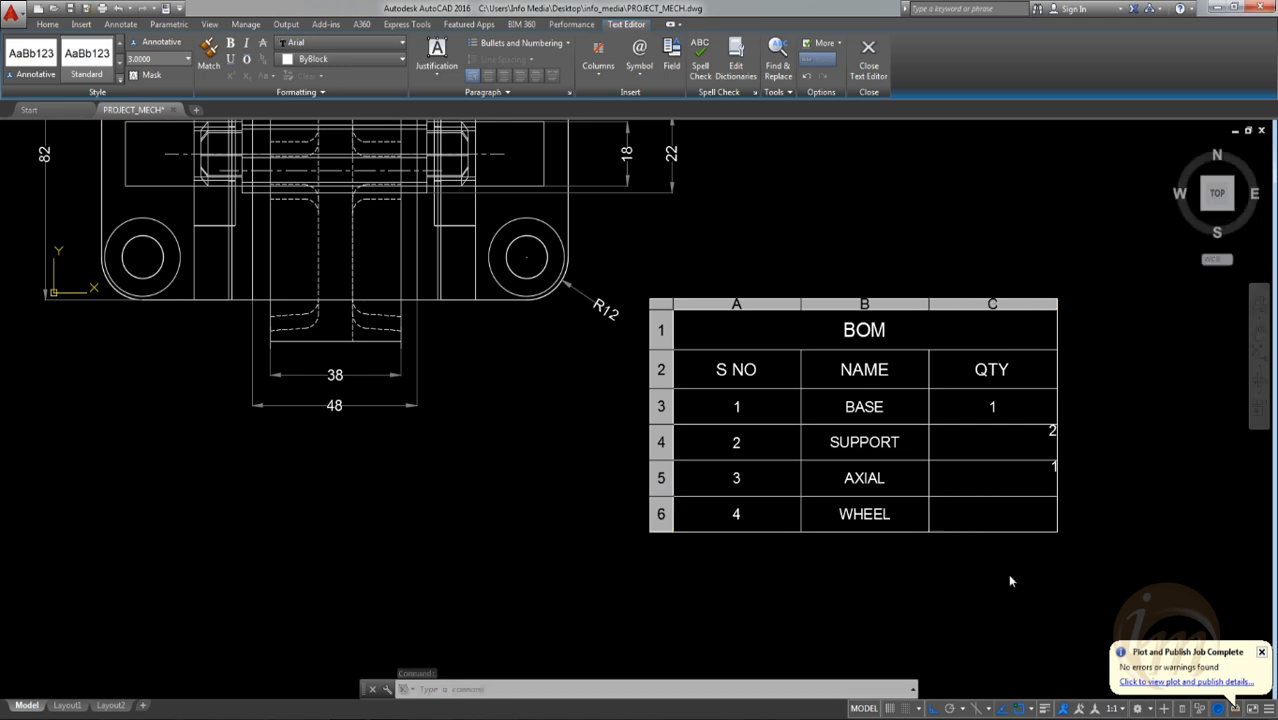
Step: Auto-fill the BASE row's QTY cell down to the WHEEL row with the Fill Formatting Only option
left_click(1012, 403)
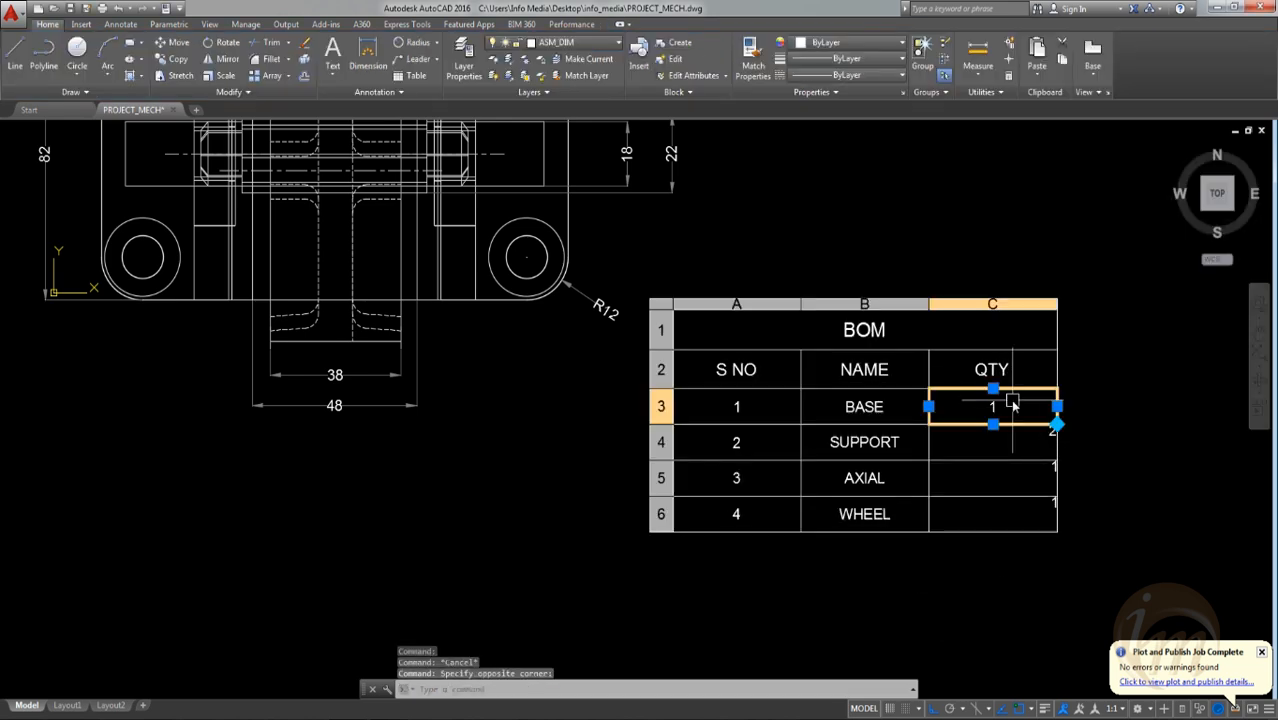
left_click(1057, 424)
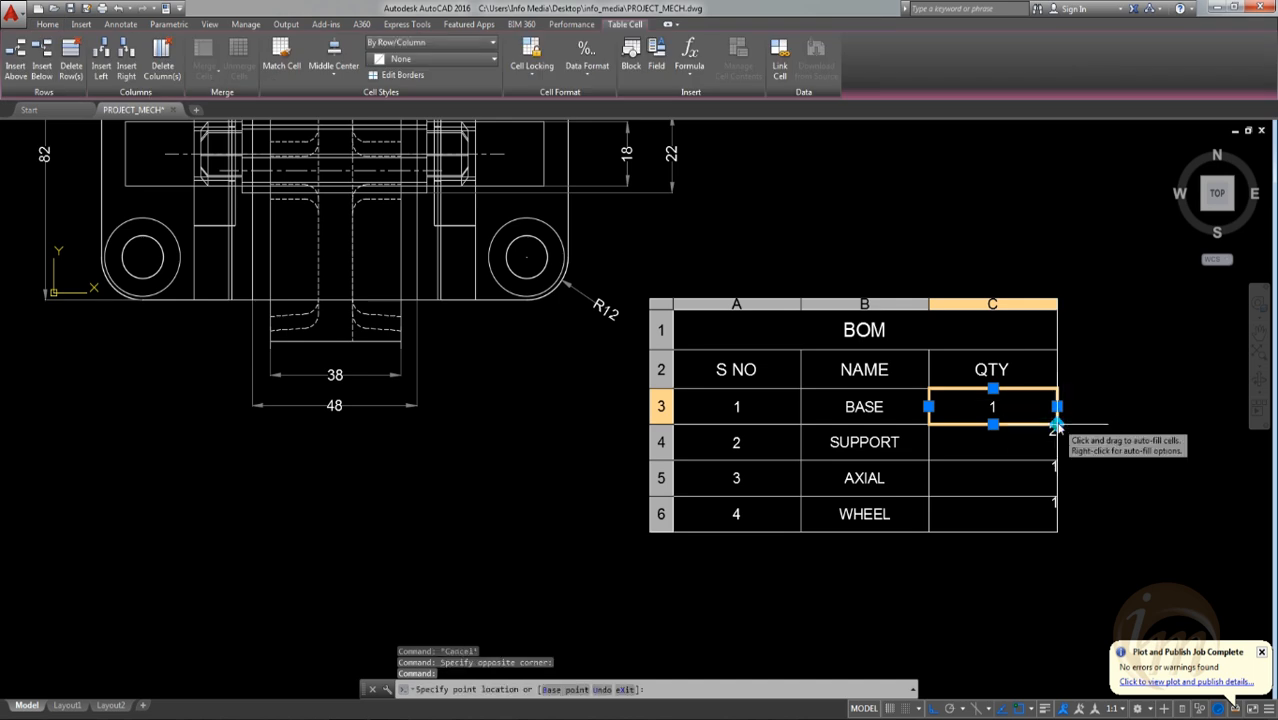
right_click(1057, 424)
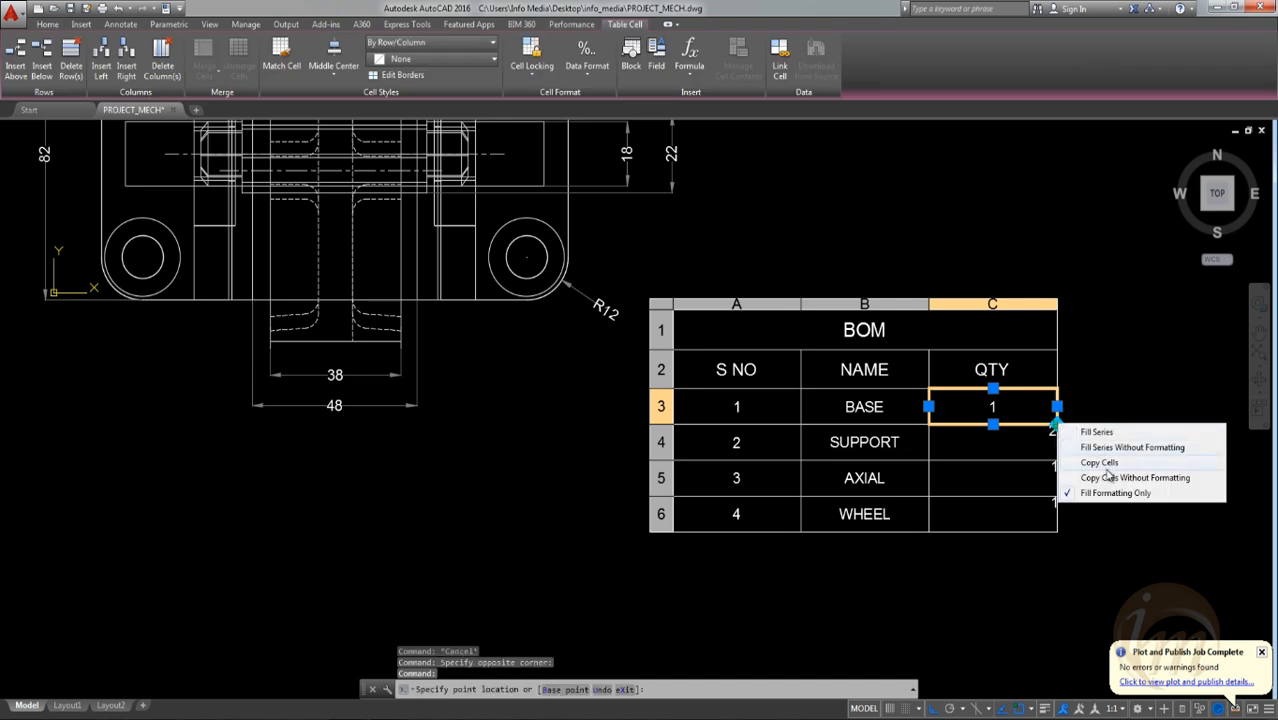
left_click(1079, 494)
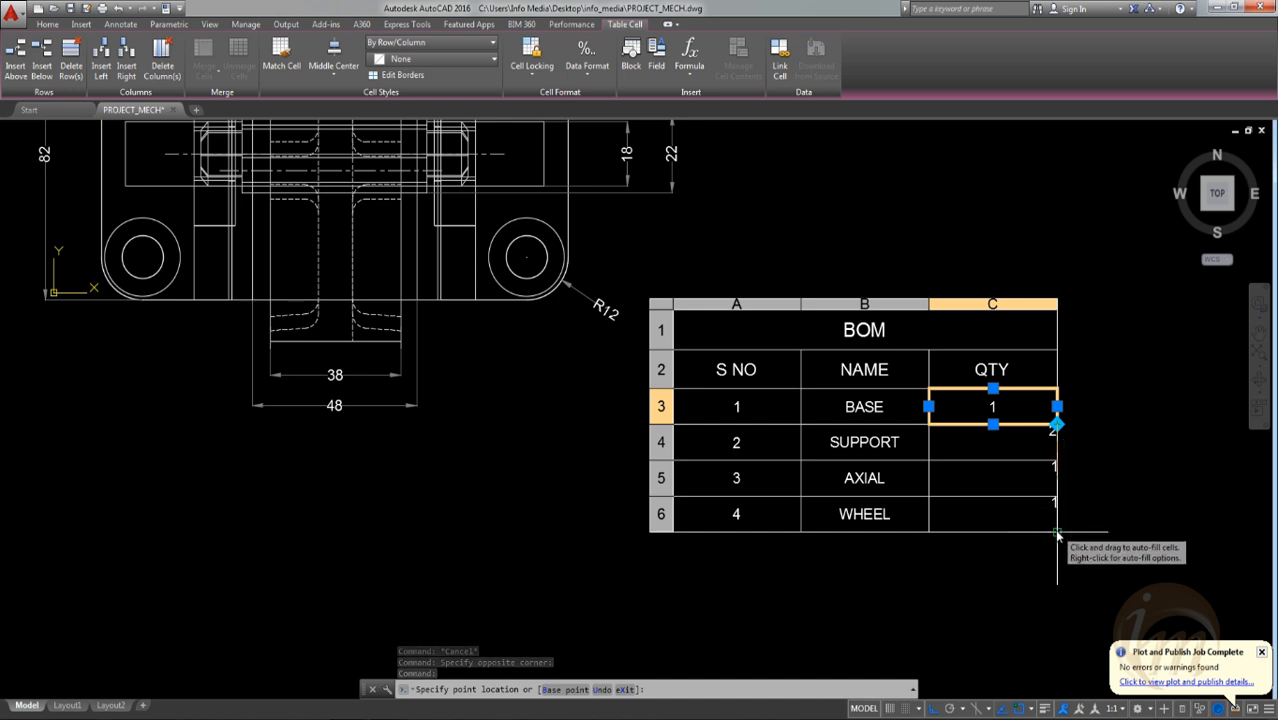
left_click(1062, 535)
key("Escape")
Step: Export the model space drawing as PROJECT_MECH.pdf in the info_media folder with the export area set to Extents
middle_click_drag(879, 551, 987, 570)
scroll(987, 570, "down", 2)
mouse_move(907, 559)
middle_mouse_down()
mouse_move(941, 559)
mouse_move(940, 548)
middle_mouse_up()
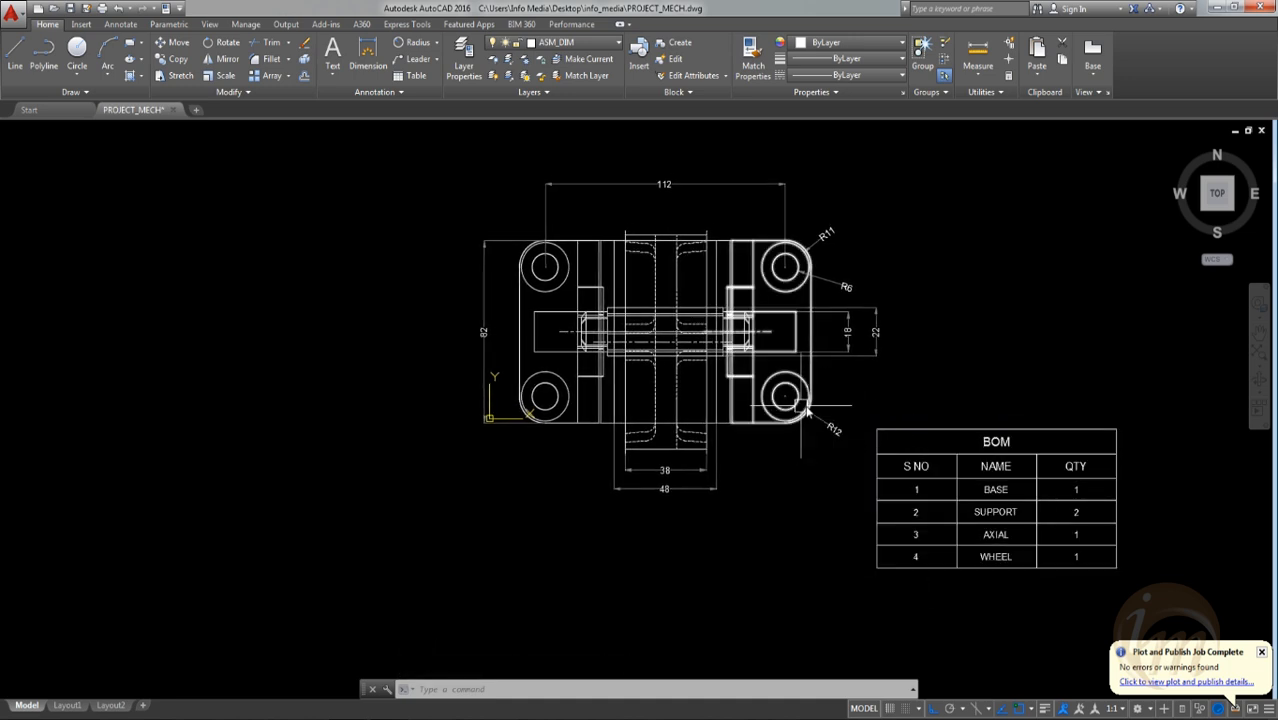
left_click(286, 24)
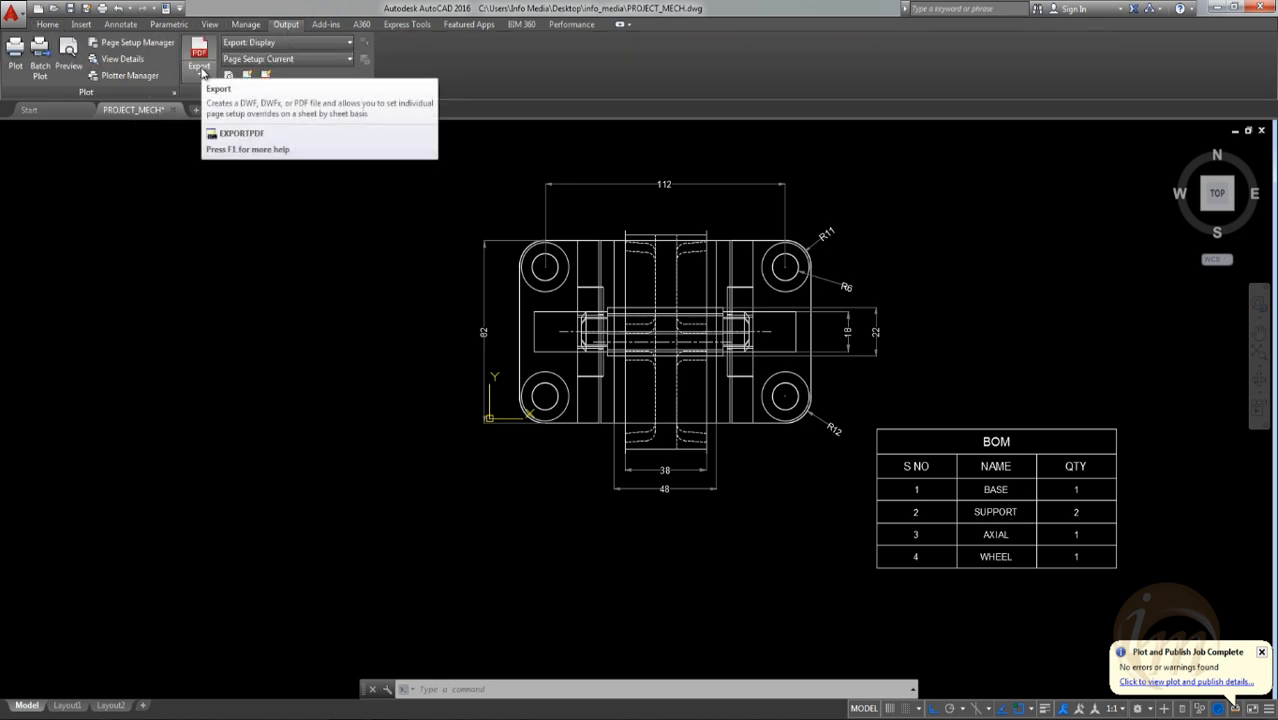
left_click(200, 70)
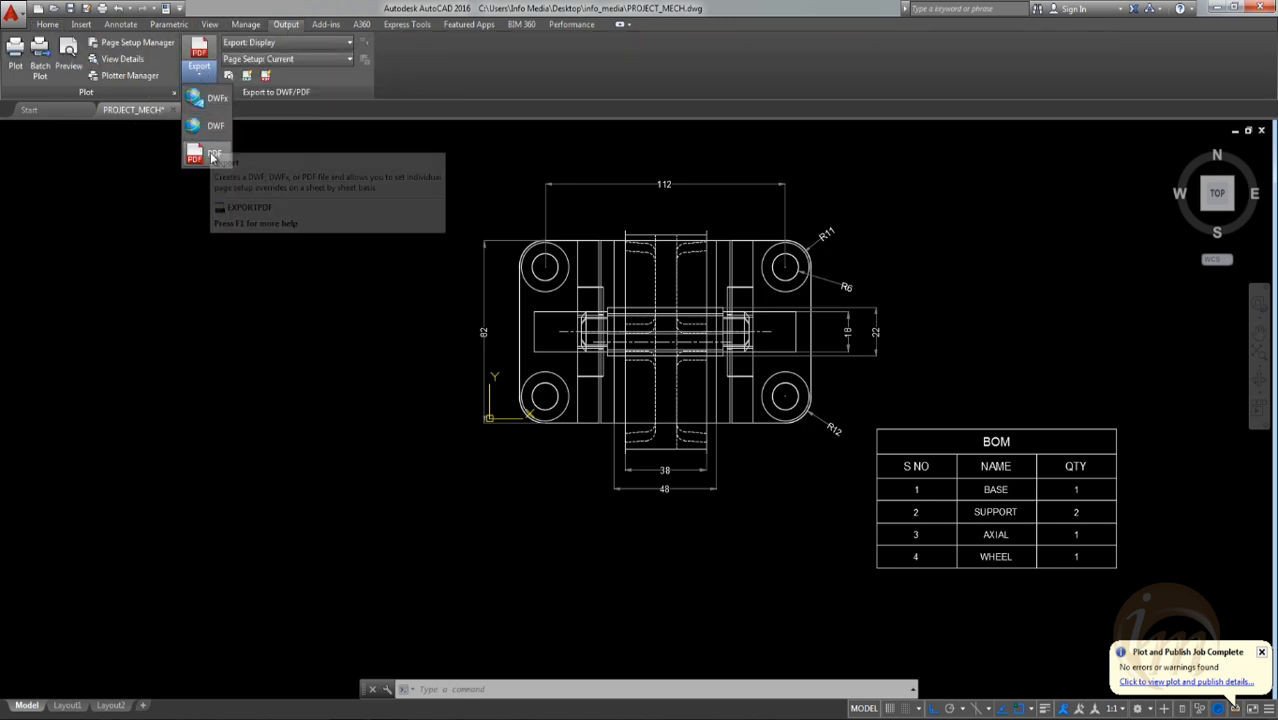
left_click(211, 153)
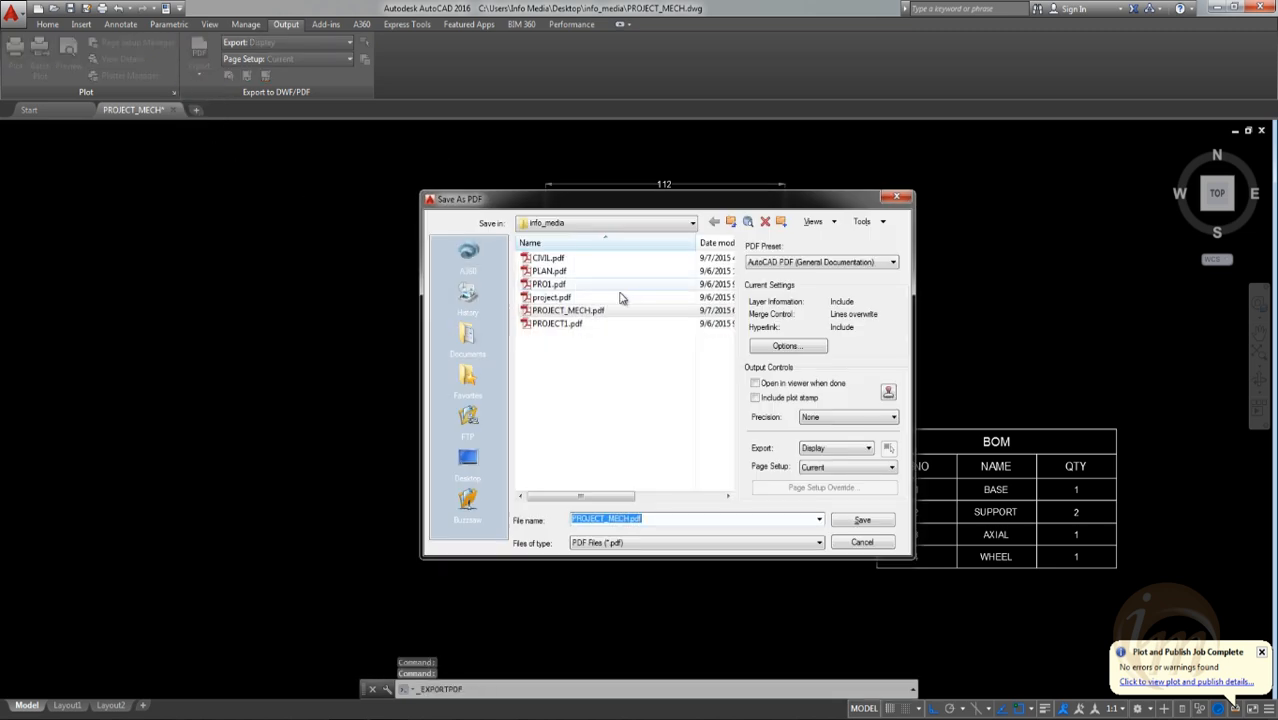
left_click(865, 450)
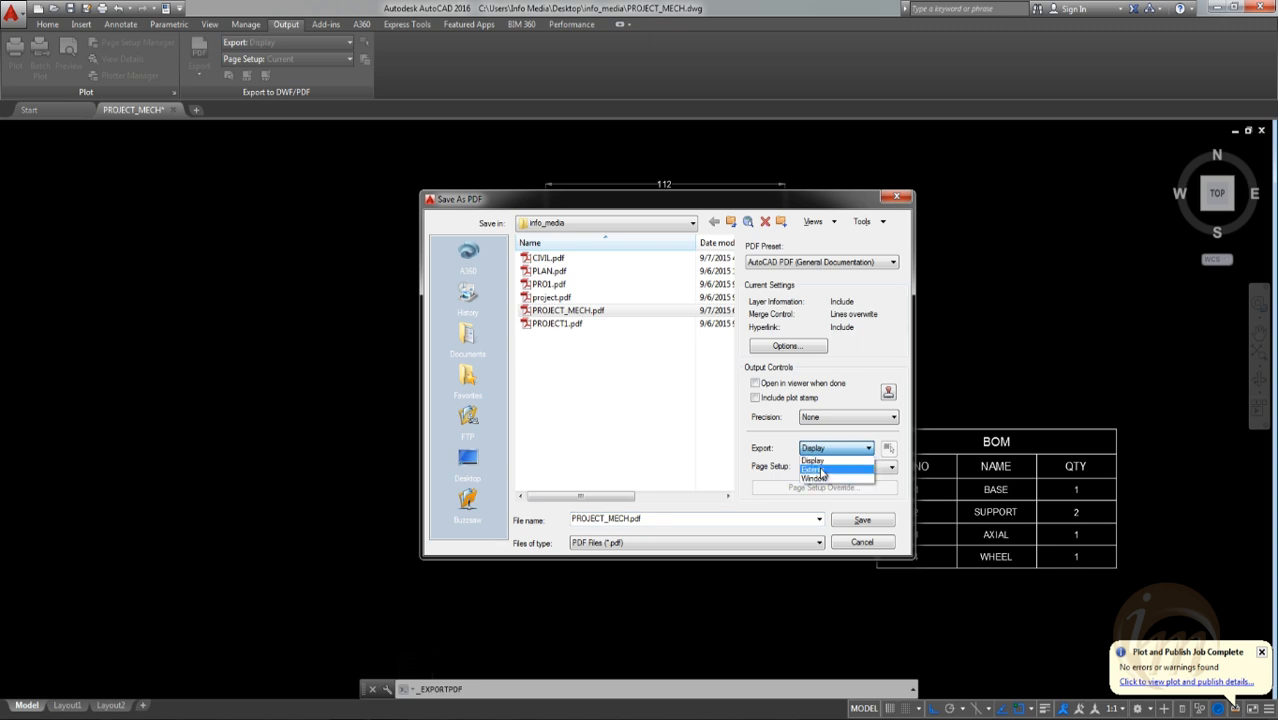
left_click(822, 470)
key("Return")
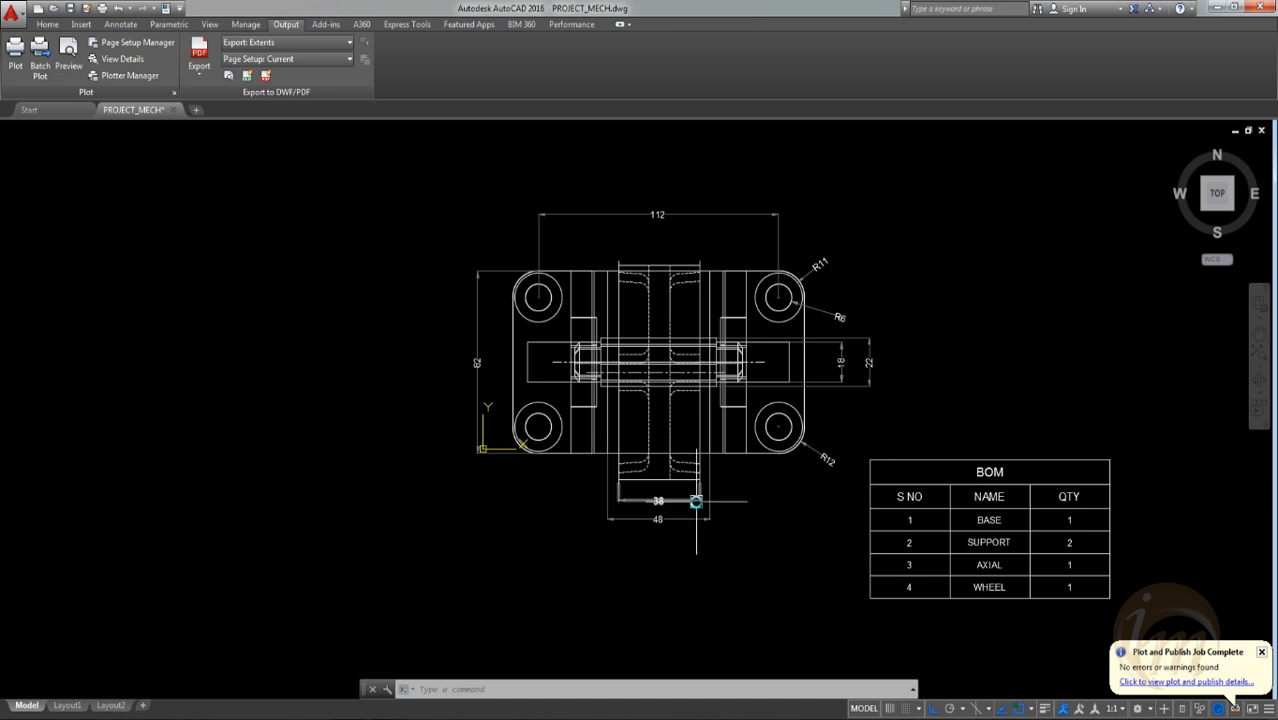
Step: Open the exported PROJECT_MECH.pdf from the info_media folder to inspect the page, close it and return to AutoCAD
left_click(124, 719)
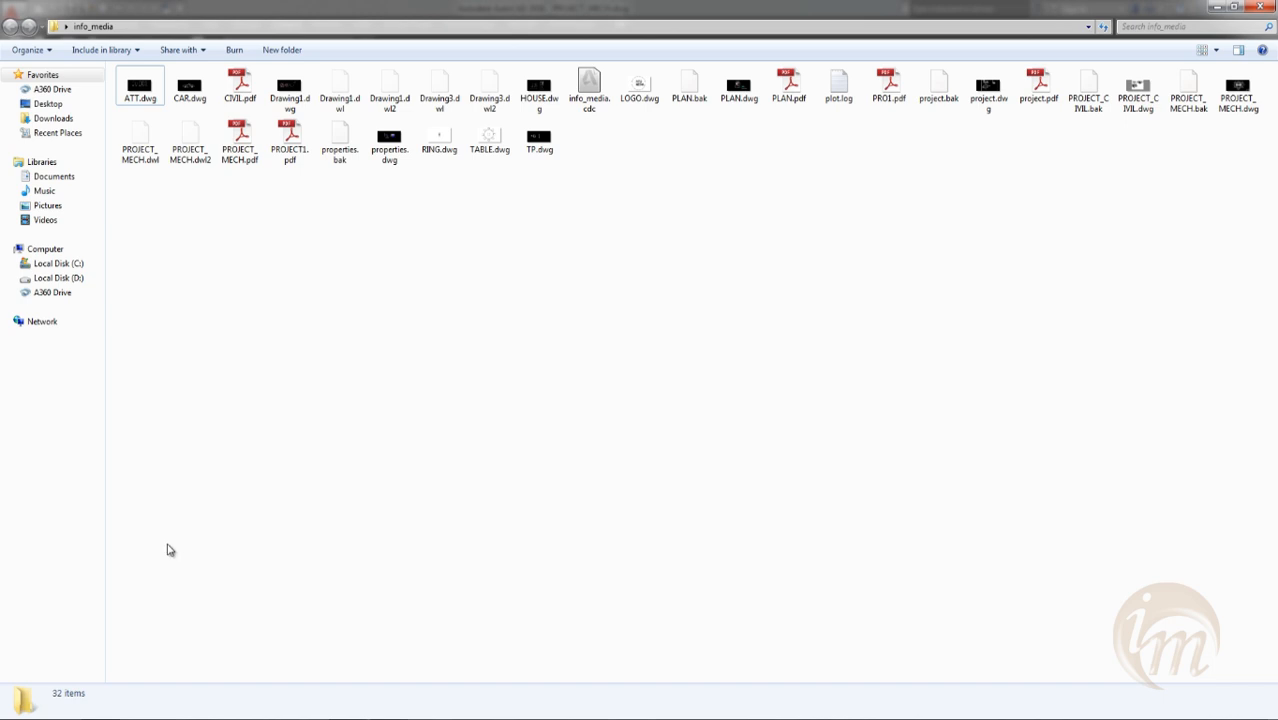
double_click(233, 148)
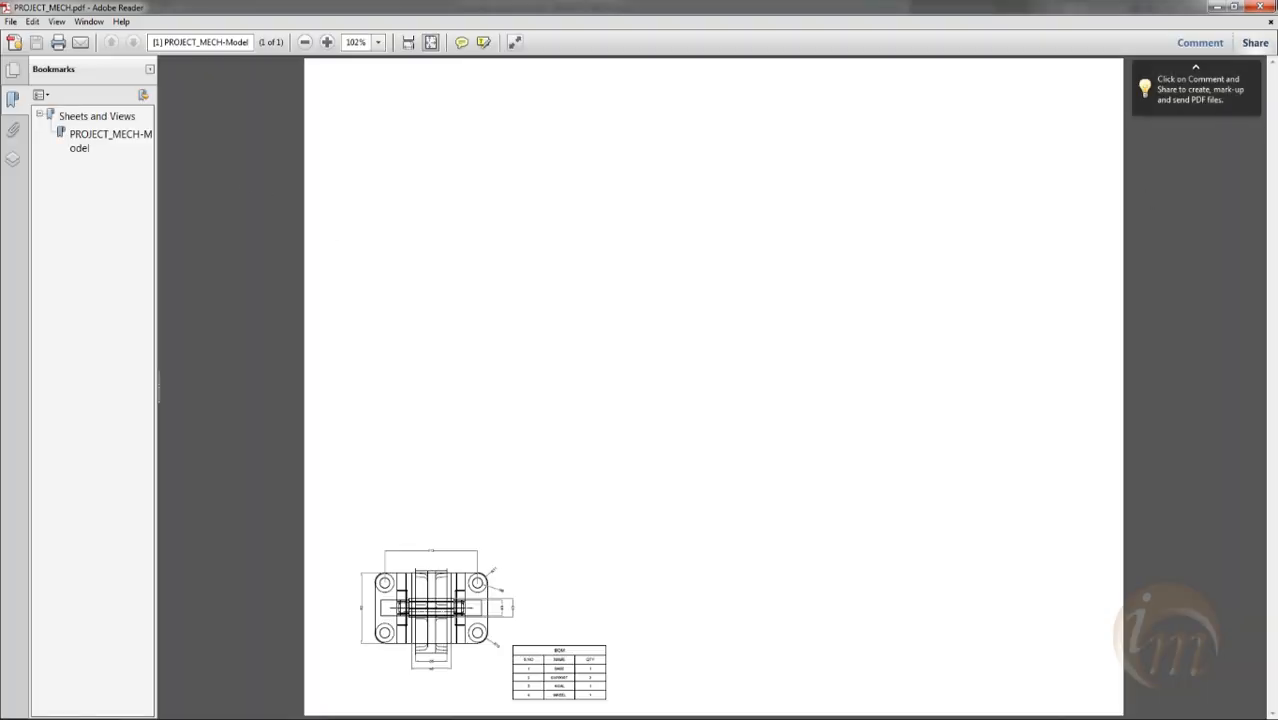
left_click(1268, 7)
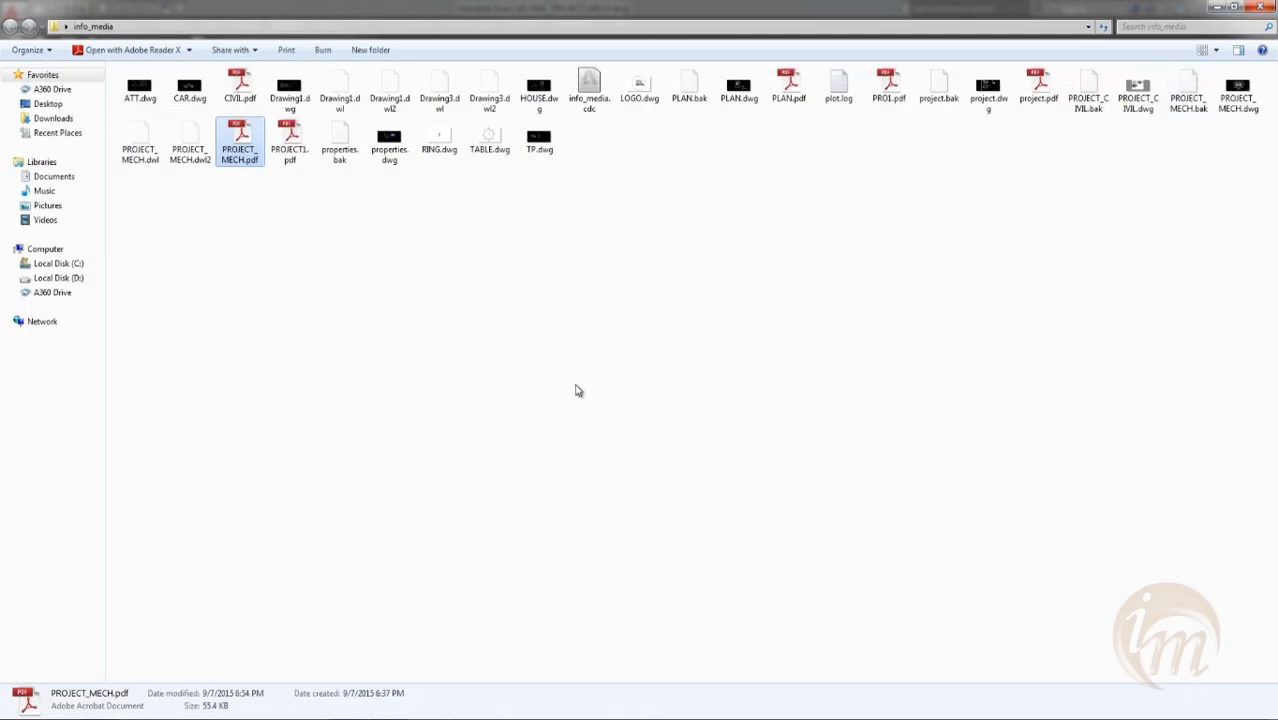
left_click(450, 717)
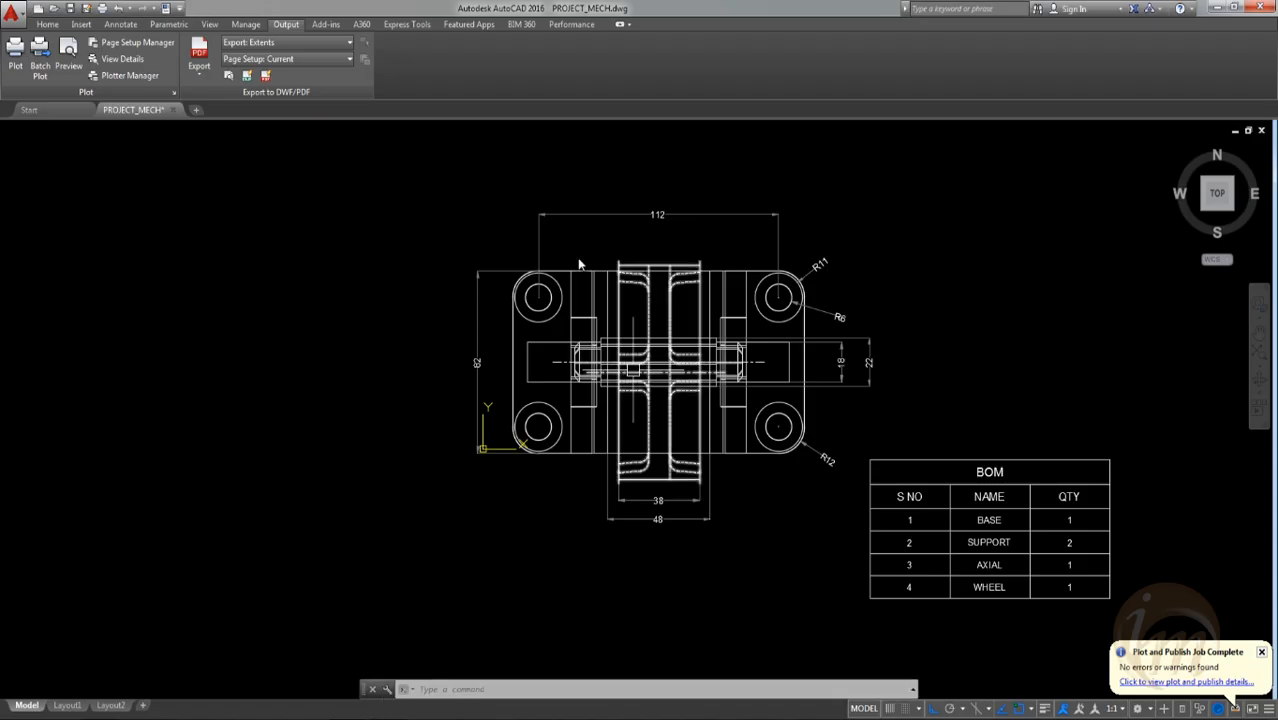
Step: Load the previous plot settings, set the plot area to a window around the assembly and BOM table, and preview the plot
left_click(15, 55)
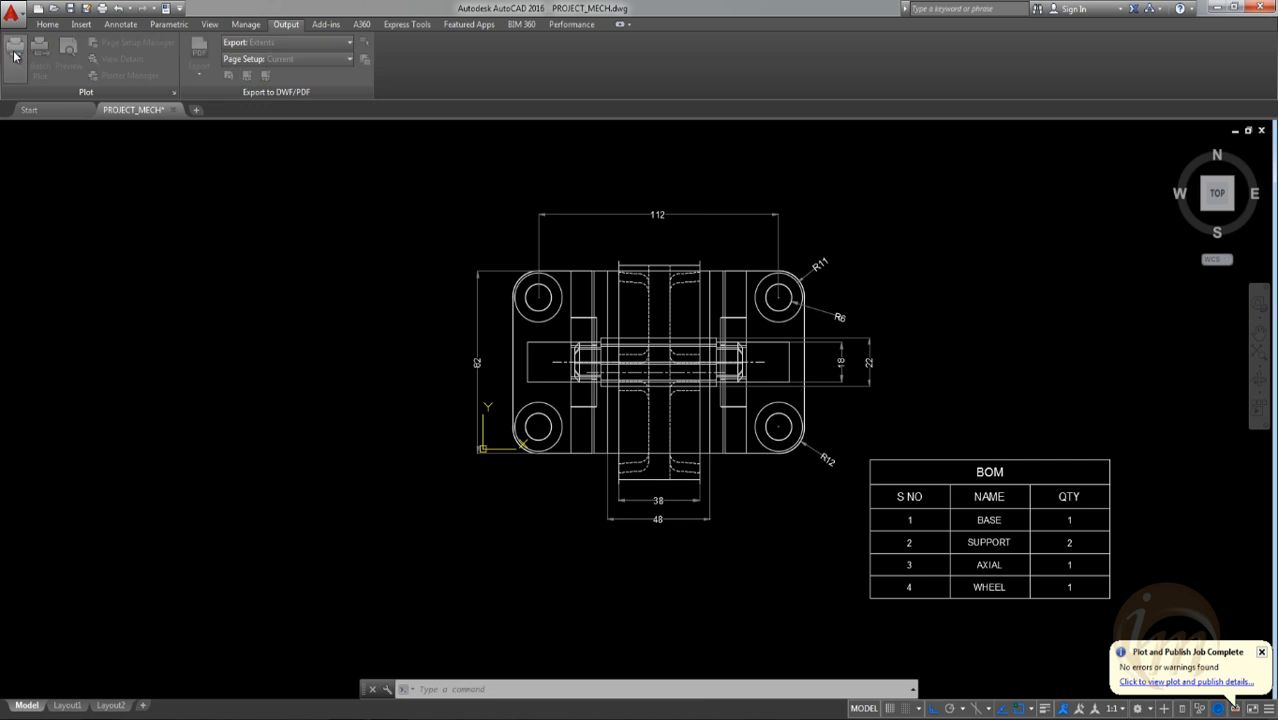
left_click(528, 221)
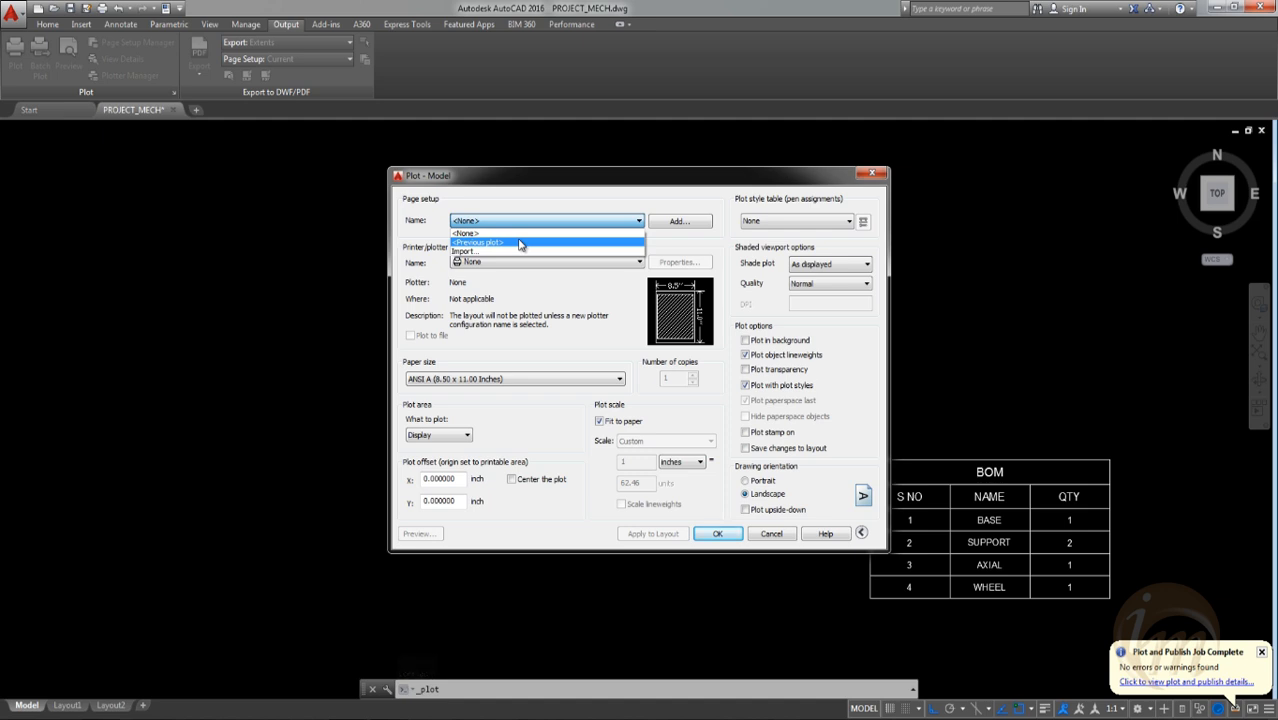
left_click(520, 243)
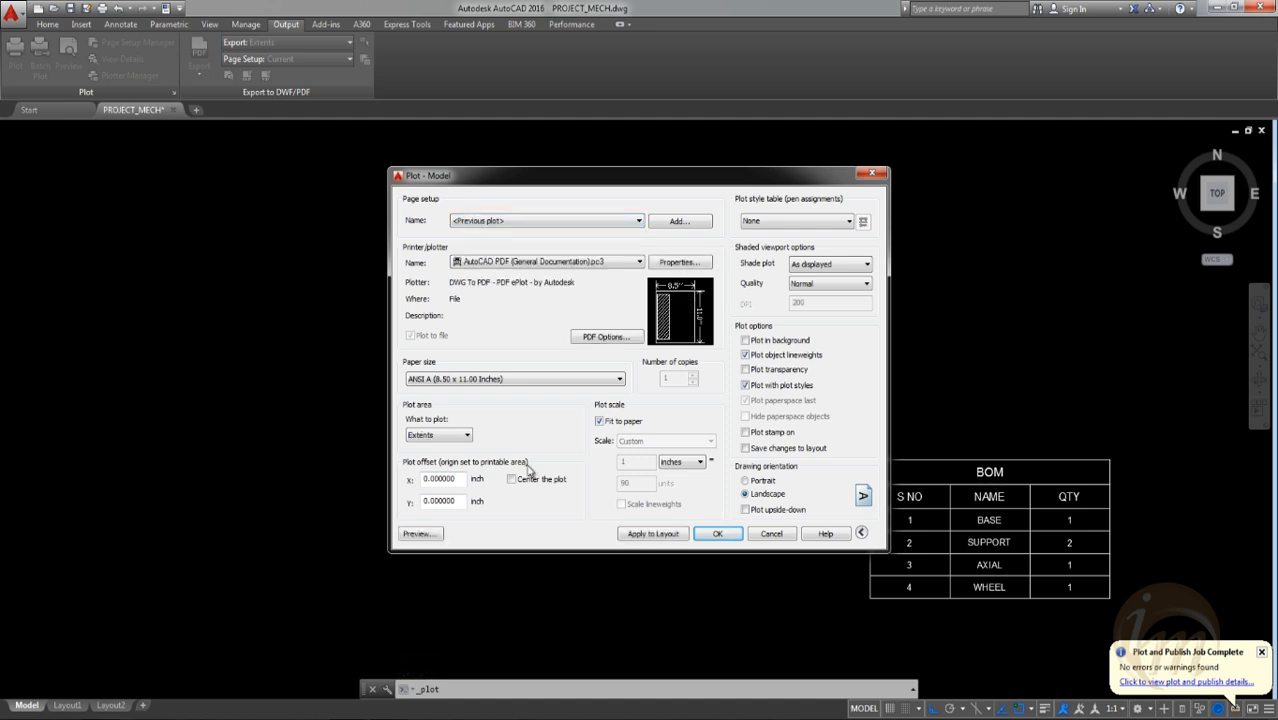
left_click(427, 436)
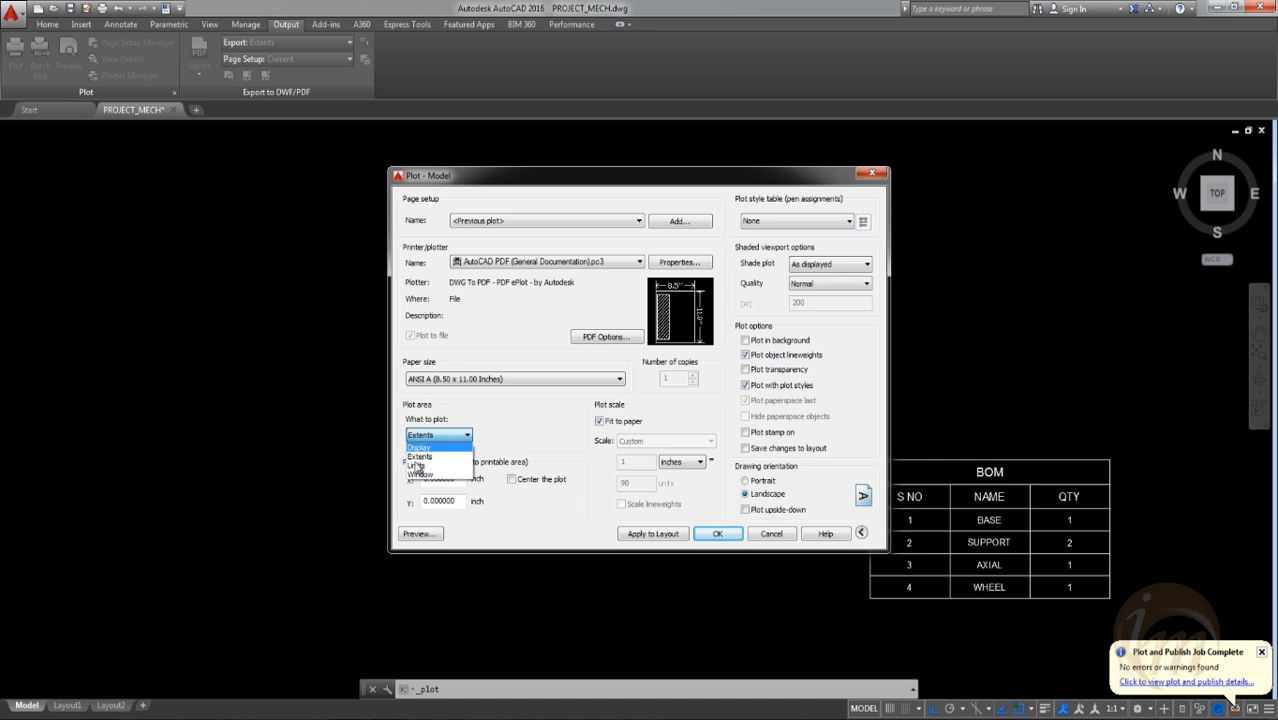
left_click(420, 474)
left_click(440, 190)
left_click(1140, 613)
left_click(421, 533)
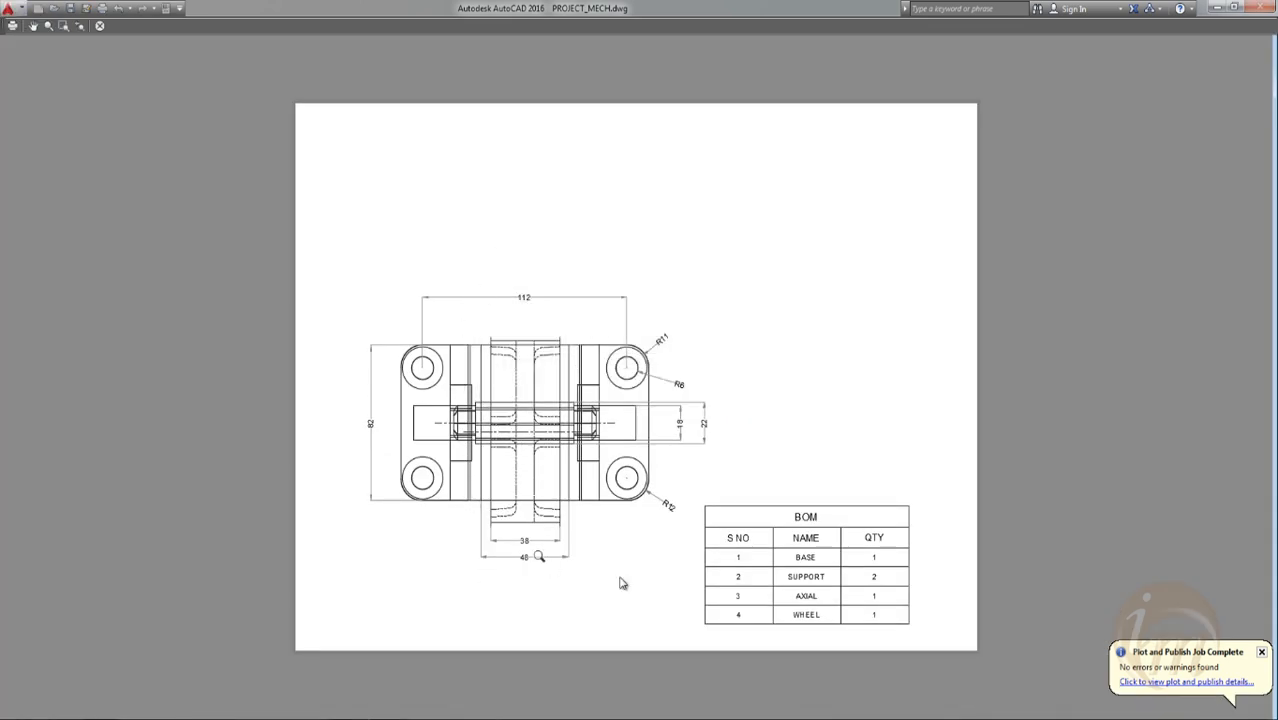
key("Escape")
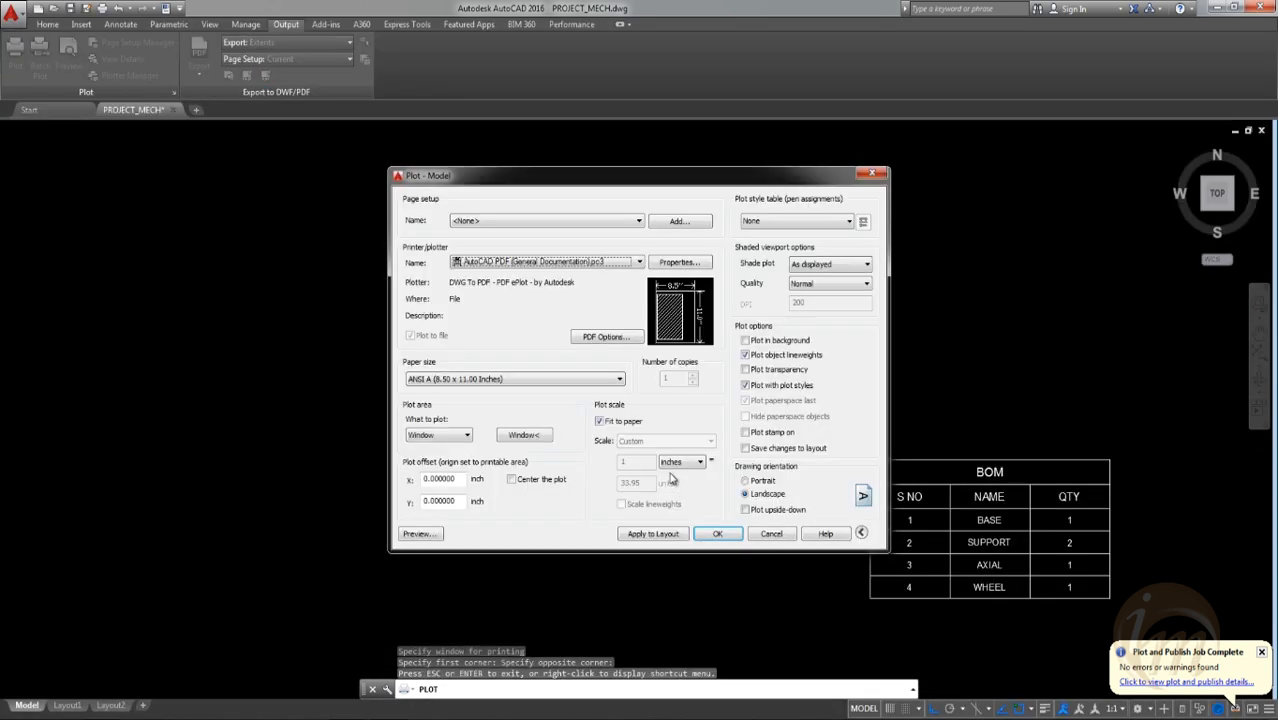
Step: Centre the plot on the paper, preview the sheet again and cancel the plot
left_click(512, 480)
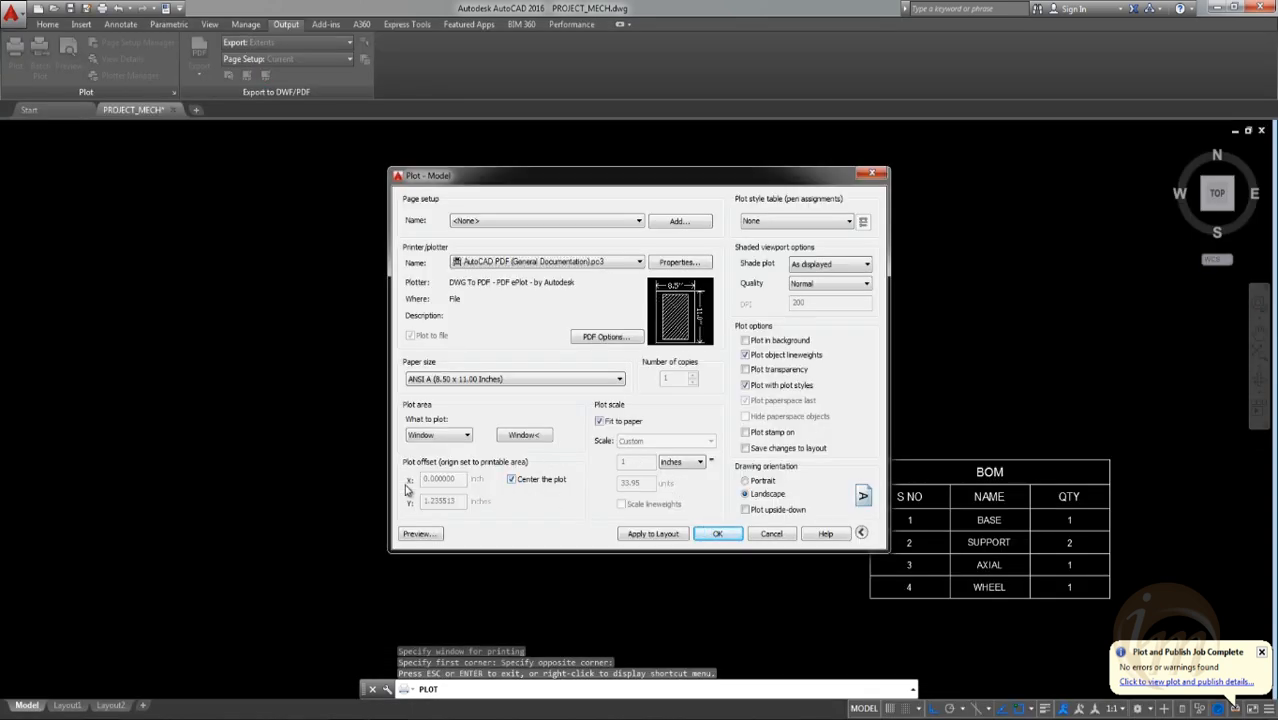
left_click(415, 533)
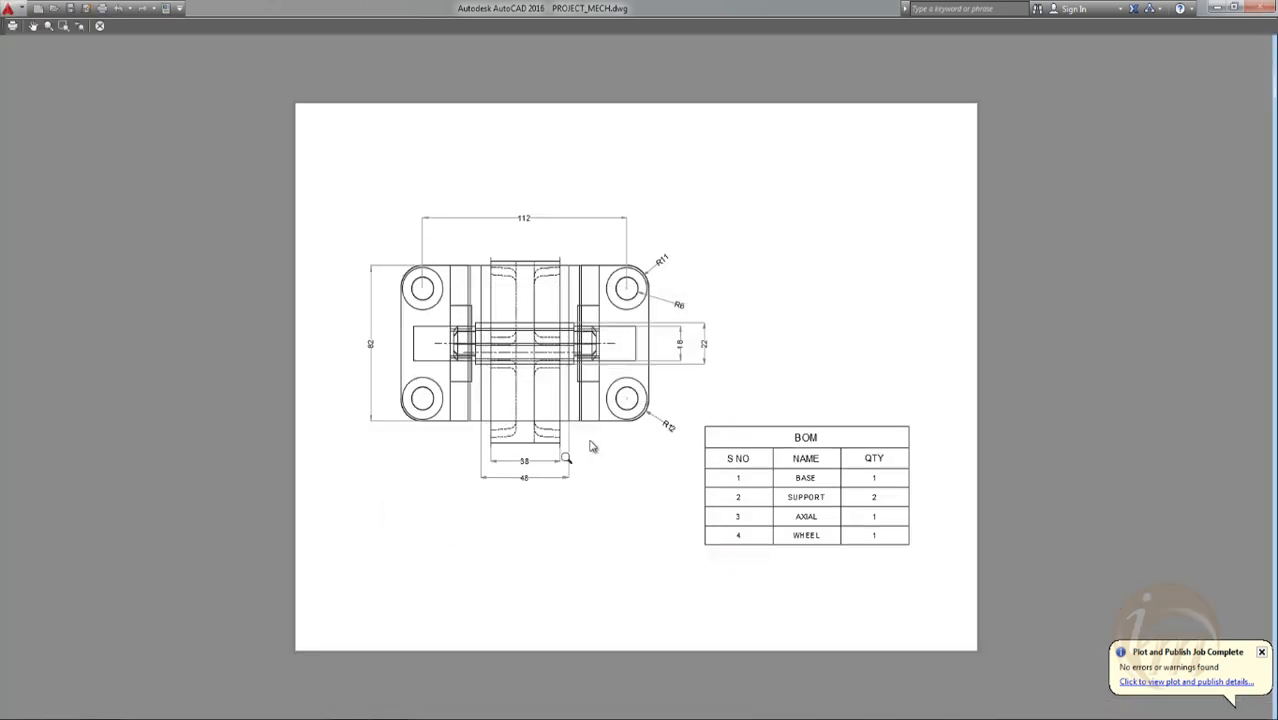
left_click_drag(635, 426, 695, 414)
key("Escape")
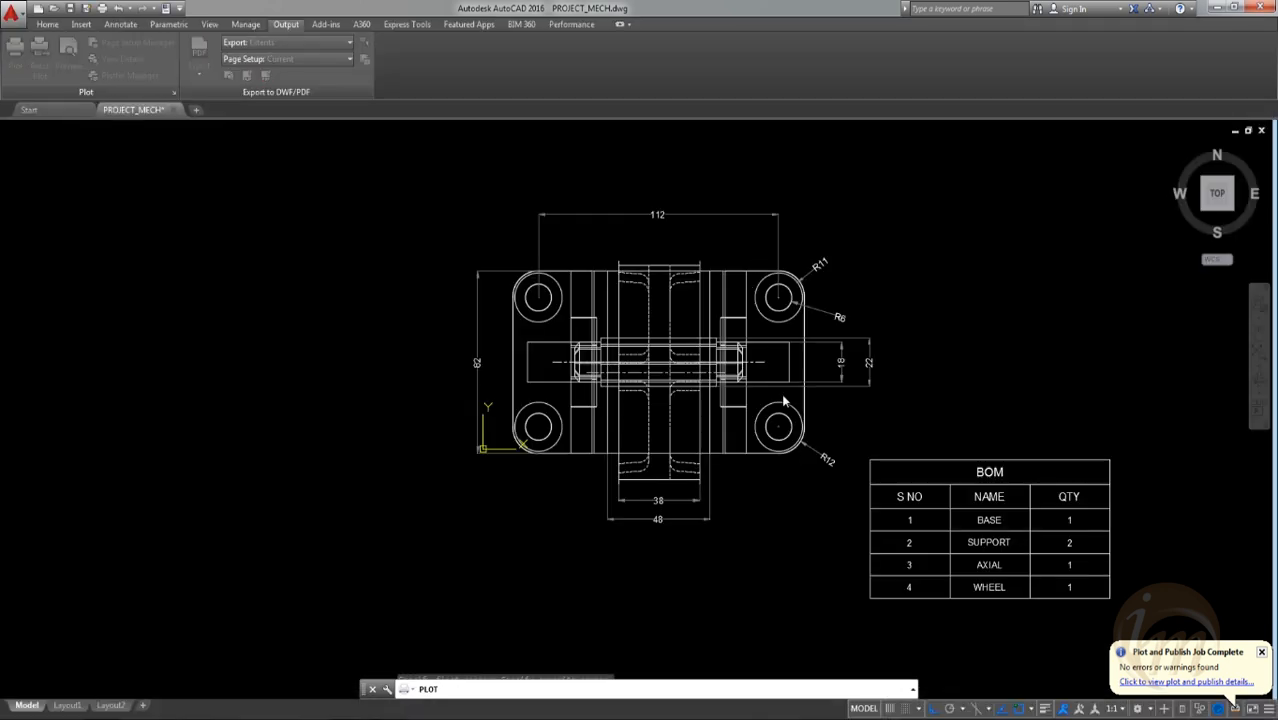
left_click(771, 533)
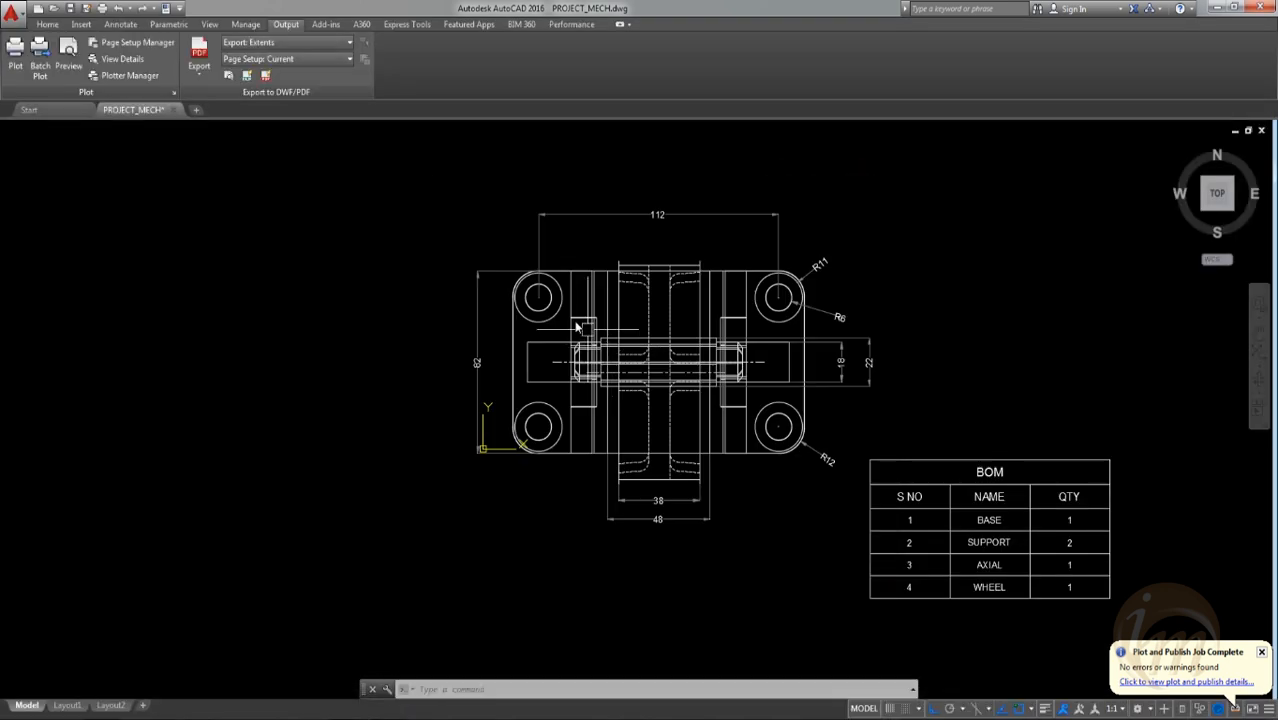